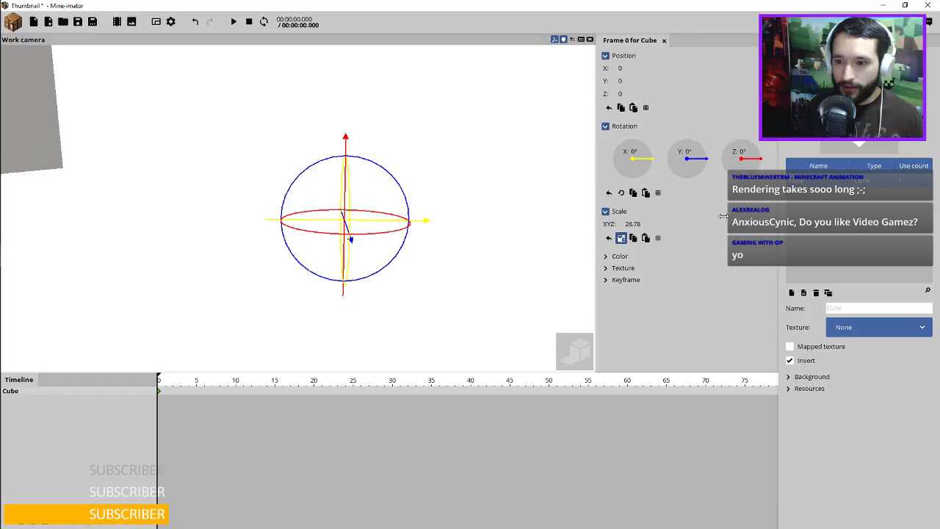
Set the cube's overall scale to 50.
{"action": "left_click", "coordinate": [639, 225]}
{"action": "type", "text": "50"}
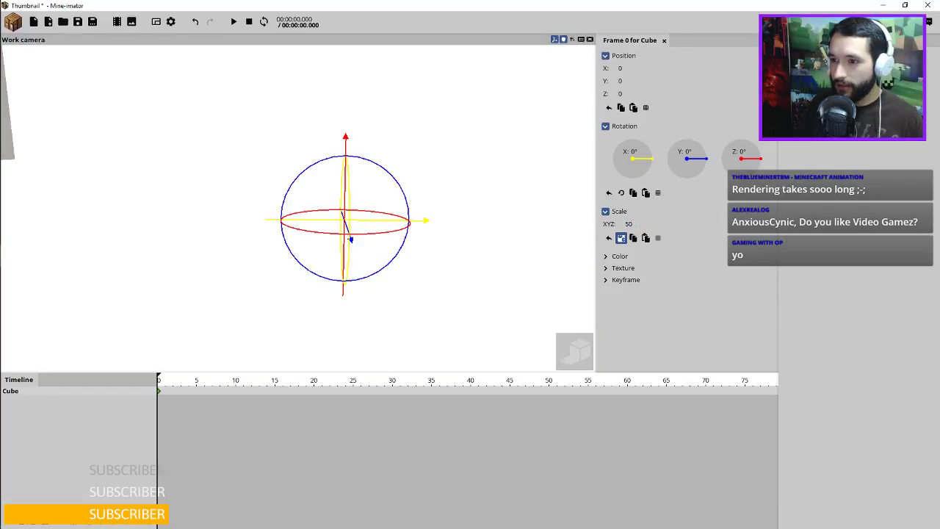
Hide the ground in the project's background settings and save the project.
{"action": "left_click", "coordinate": [812, 375]}
{"action": "scroll", "coordinate": [809, 353], "scroll_direction": "down", "scroll_amount": 5}
{"action": "left_click", "coordinate": [809, 348]}
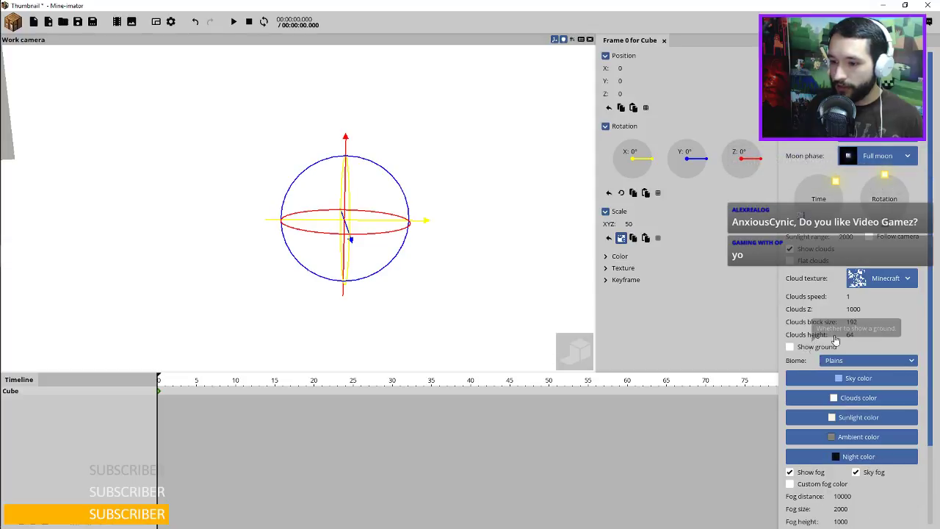
{"action": "left_click", "coordinate": [855, 40]}
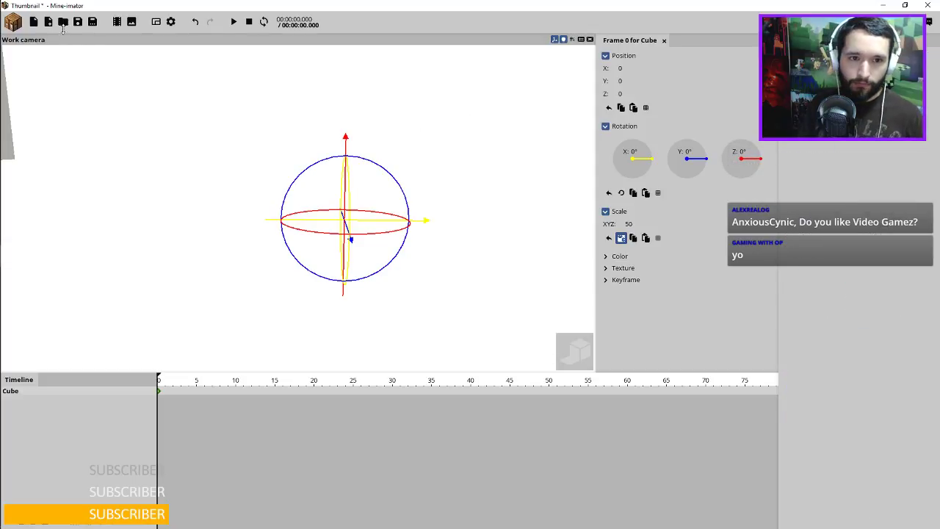
{"action": "left_click", "coordinate": [77, 21]}
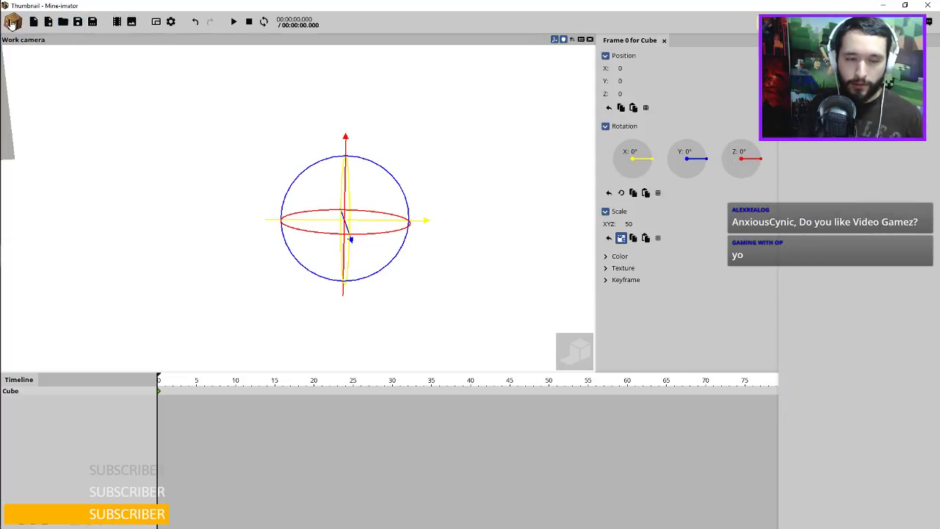
Create a Human character with the Steve variant and the Minecraft skin.
{"action": "left_click", "coordinate": [14, 24]}
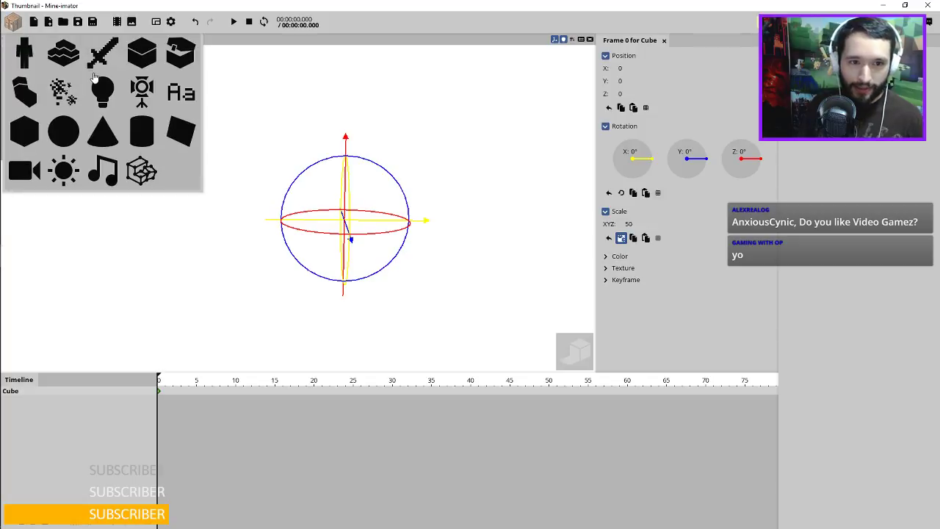
{"action": "left_click", "coordinate": [24, 55]}
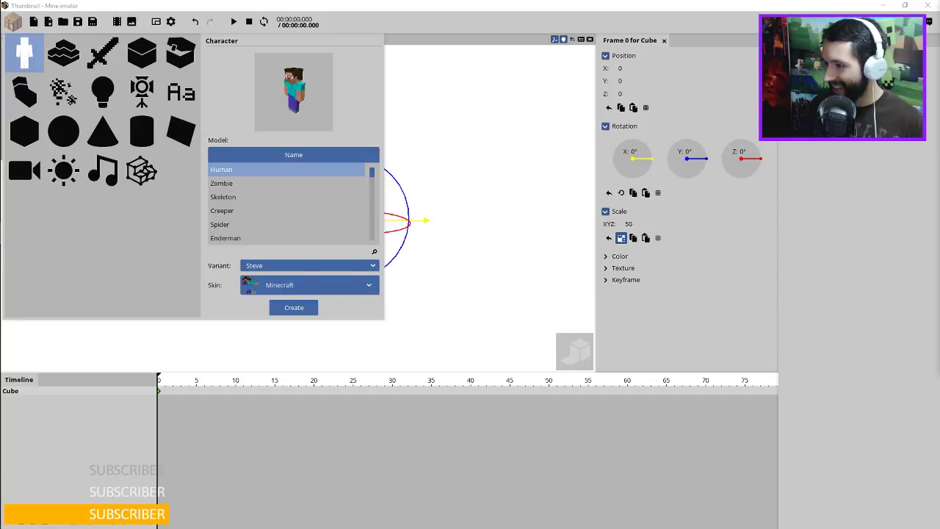
{"action": "mouse_move", "coordinate": [8, 103]}
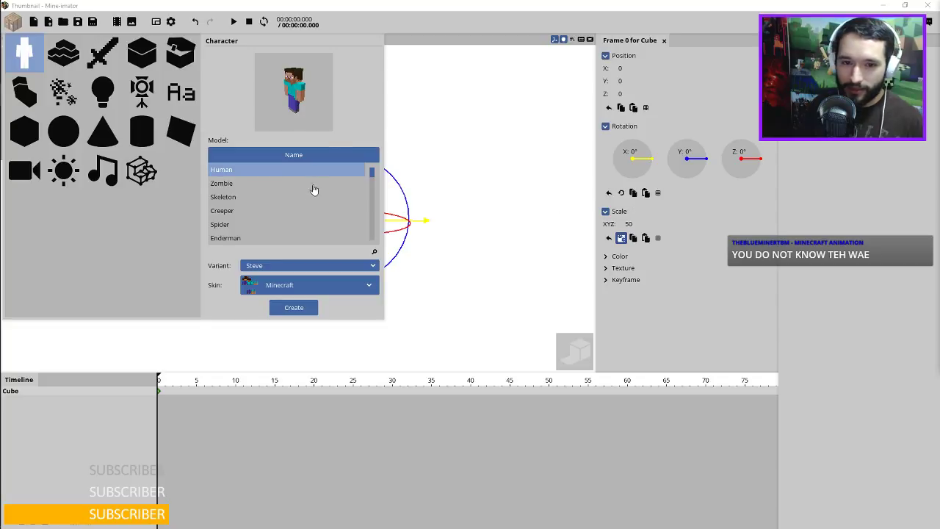
{"action": "left_click", "coordinate": [294, 308]}
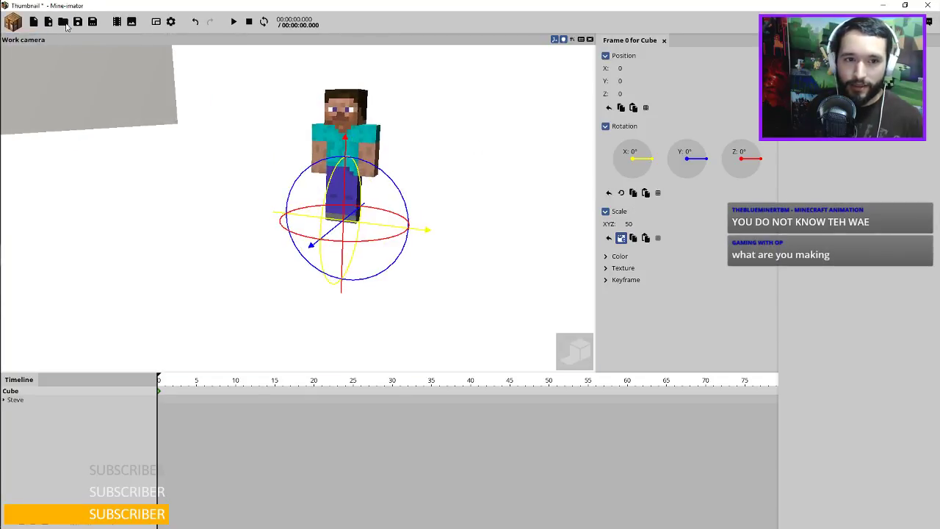
Create a Stone block with the Minecraft texture and duplicate it.
{"action": "left_click", "coordinate": [34, 21]}
{"action": "left_click", "coordinate": [140, 55]}
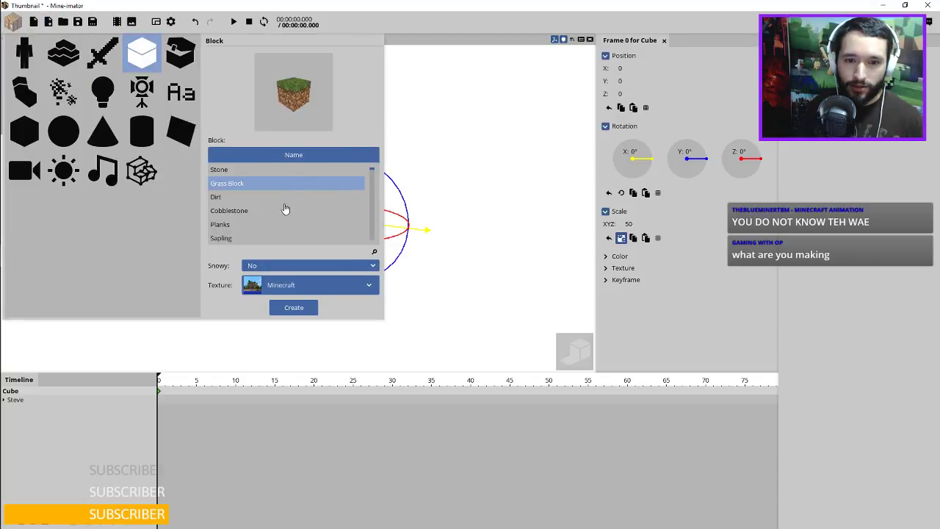
{"action": "left_click", "coordinate": [221, 170]}
{"action": "left_click", "coordinate": [288, 309]}
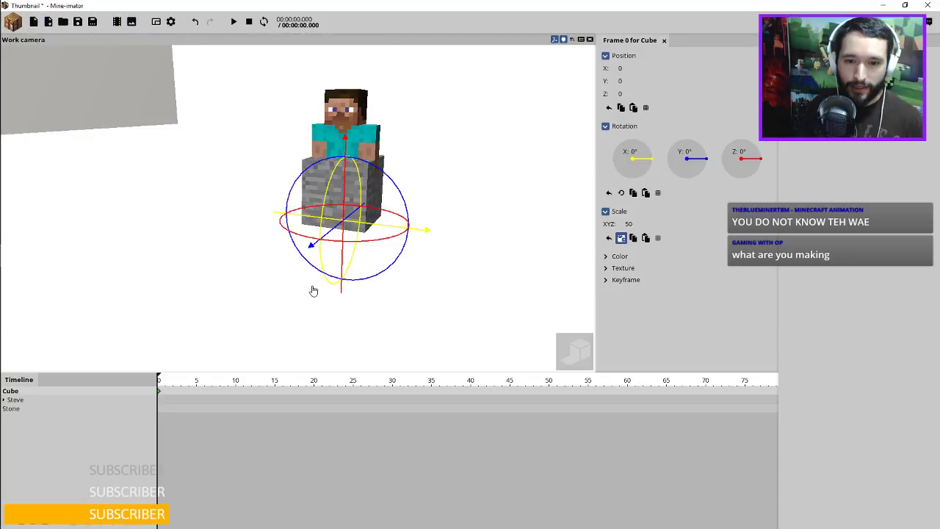
{"action": "left_click", "coordinate": [22, 408]}
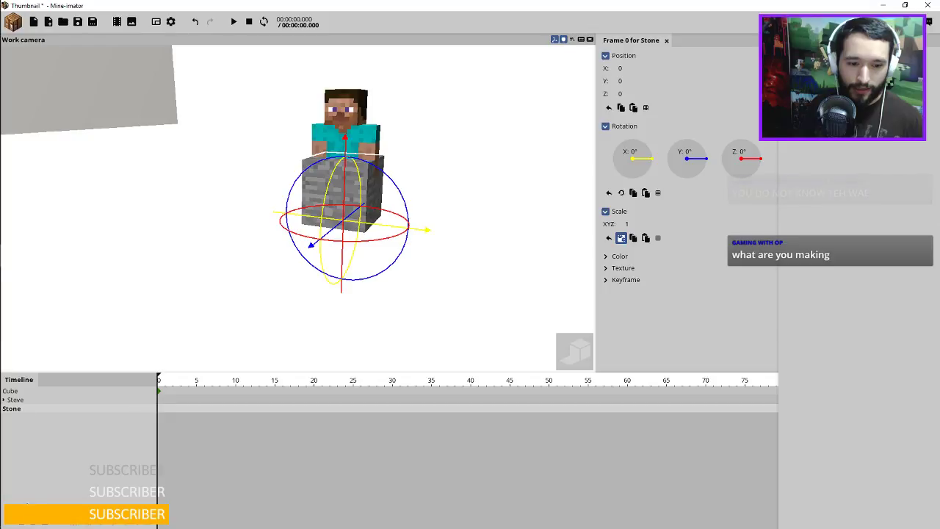
{"action": "key", "text": "ctrl+d"}
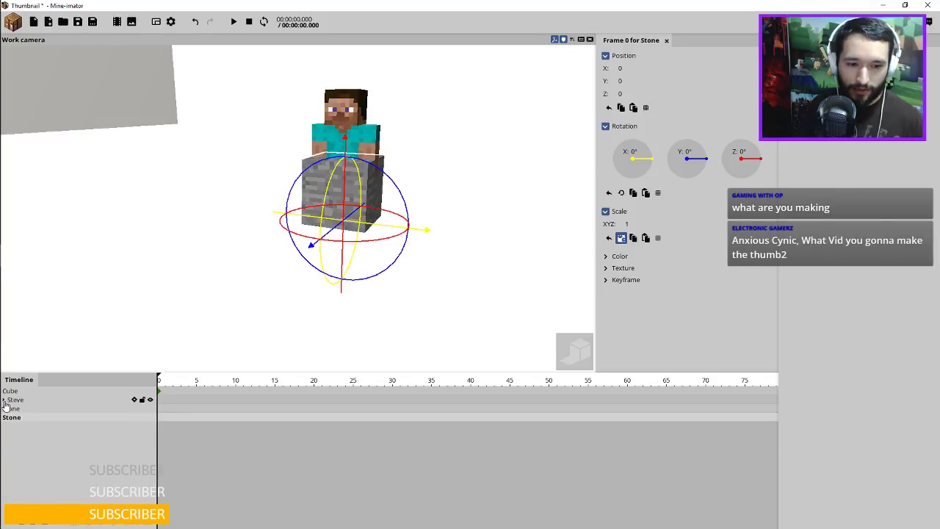
Parent one stone block to Steve's right arm and move the other block in front of him to Y 32.
{"action": "left_click", "coordinate": [4, 400]}
{"action": "left_click", "coordinate": [11, 408]}
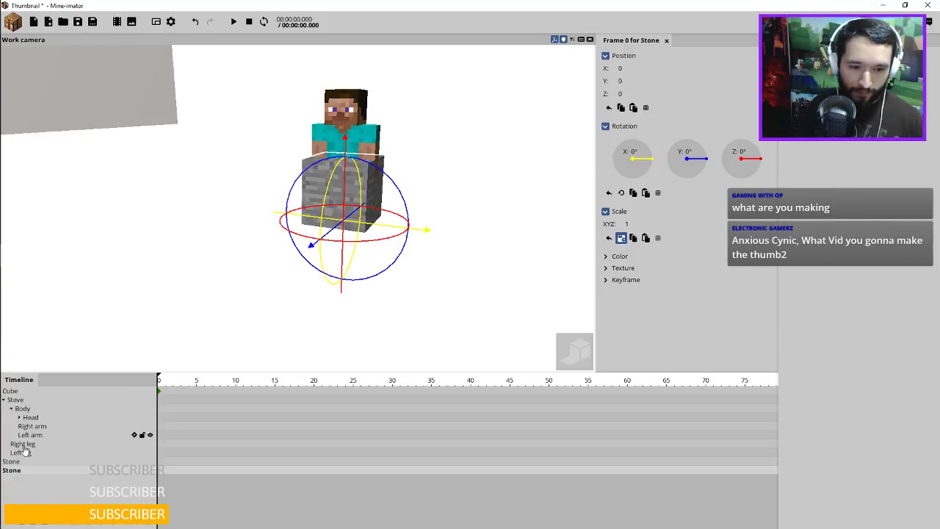
{"action": "left_click", "coordinate": [17, 462]}
{"action": "left_click_drag", "start_coordinate": [11, 462], "coordinate": [37, 426]}
{"action": "left_click", "coordinate": [354, 227]}
{"action": "left_click_drag", "start_coordinate": [459, 222], "coordinate": [252, 231]}
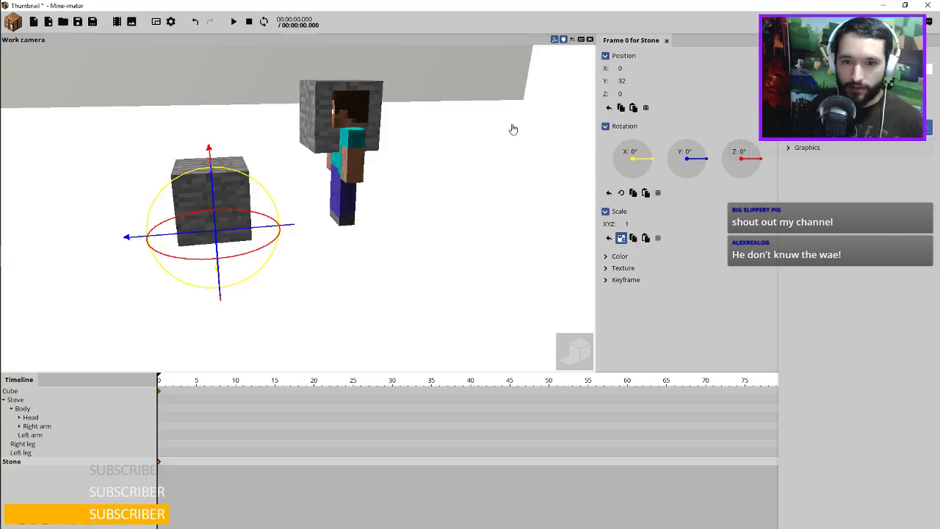
Scale the stone block attached to the right arm to 0.25.
{"action": "left_click", "coordinate": [302, 126]}
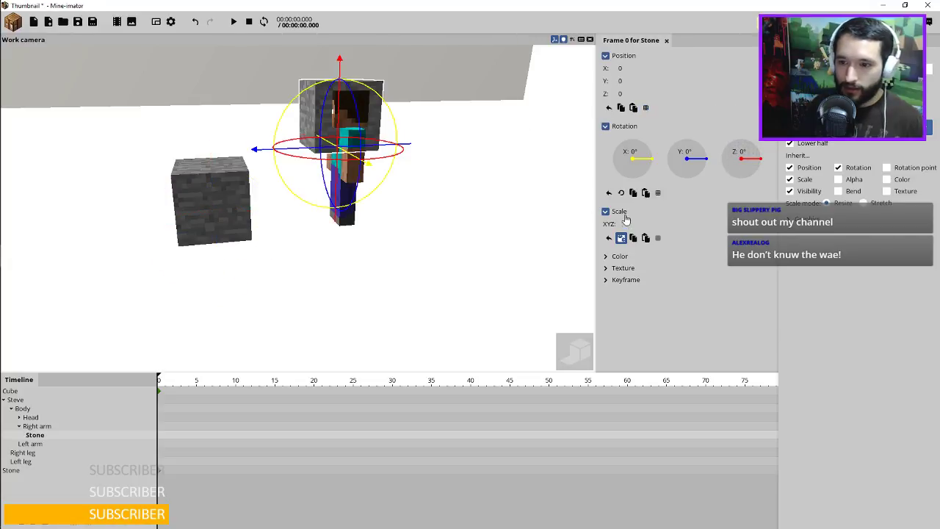
{"action": "mouse_move", "coordinate": [625, 221]}
{"action": "left_mouse_down"}
{"action": "mouse_move", "coordinate": [602, 222]}
{"action": "mouse_move", "coordinate": [637, 225]}
{"action": "left_mouse_up"}
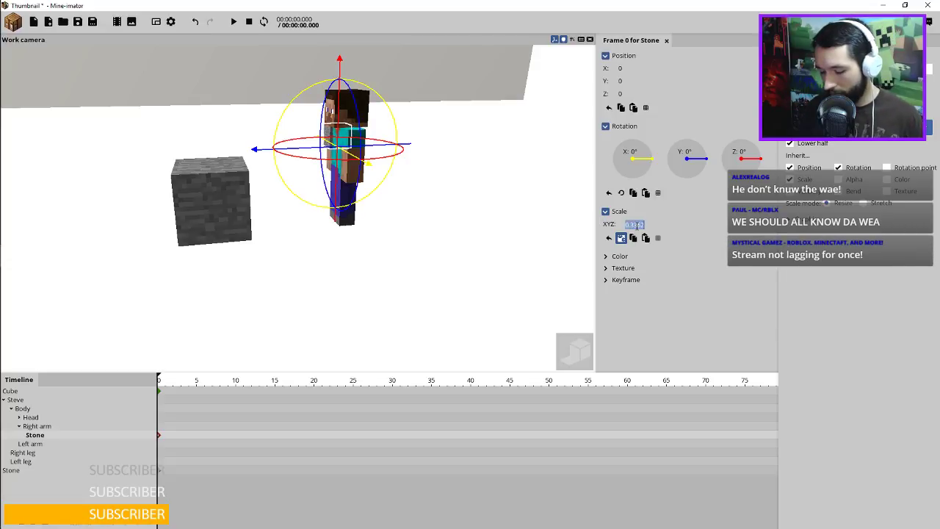
{"action": "type", "text": ".245"}
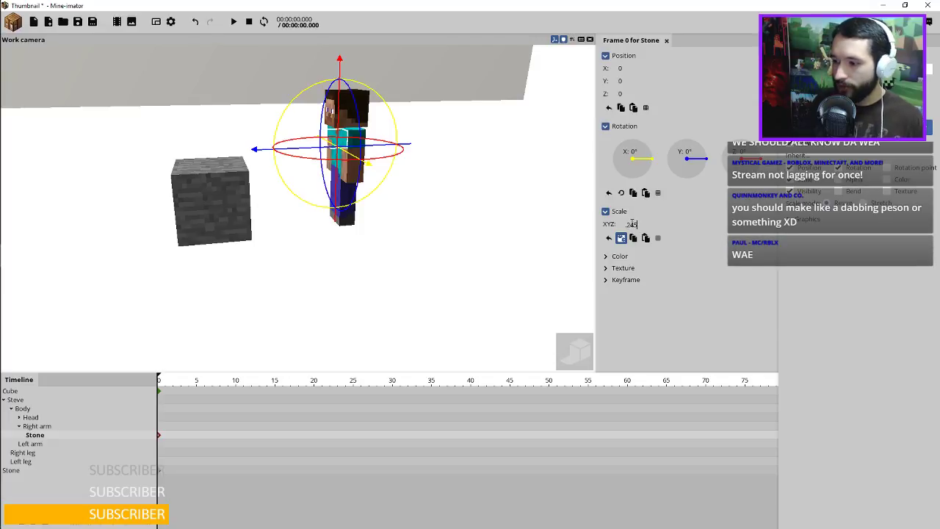
Rotate the small stone block about 98° on X and lower it to Steve's hand at Z about -4.9.
{"action": "left_click_drag", "start_coordinate": [444, 149], "coordinate": [428, 215]}
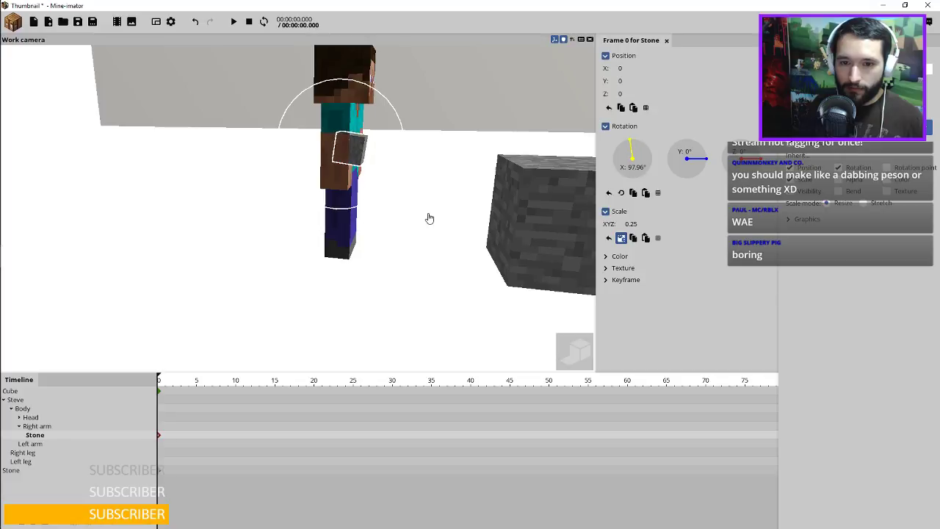
{"action": "left_click_drag", "start_coordinate": [393, 173], "coordinate": [338, 151]}
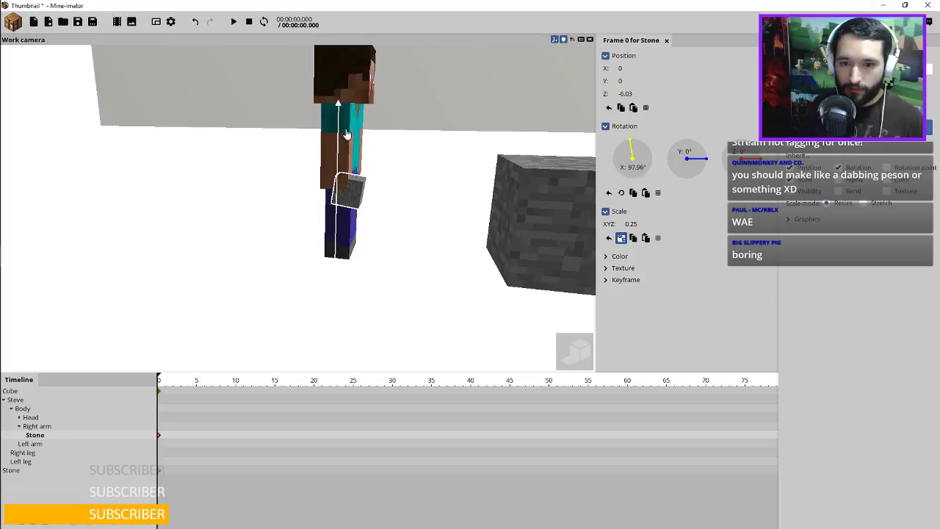
{"action": "scroll", "coordinate": [451, 136], "scroll_direction": "up", "scroll_amount": 7}
{"action": "left_click_drag", "start_coordinate": [444, 138], "coordinate": [429, 166]}
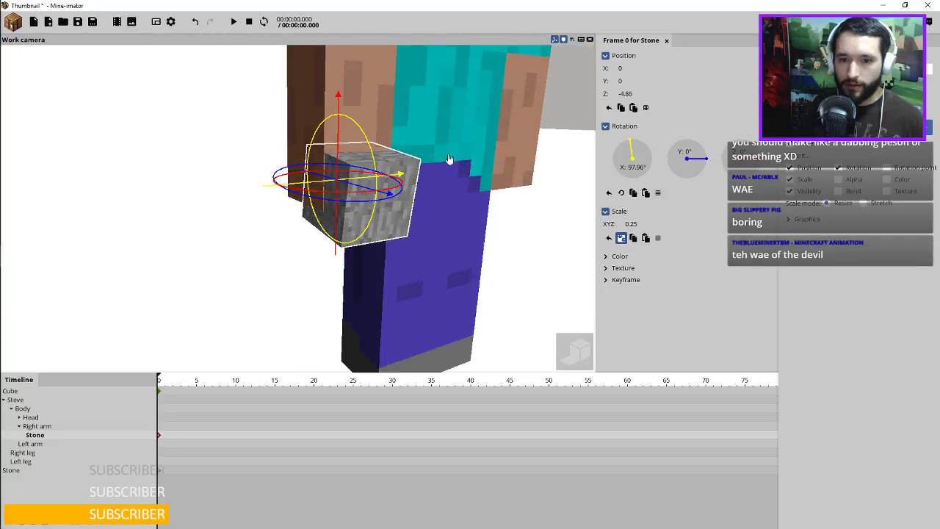
{"action": "scroll", "coordinate": [448, 160], "scroll_direction": "down", "scroll_amount": 5}
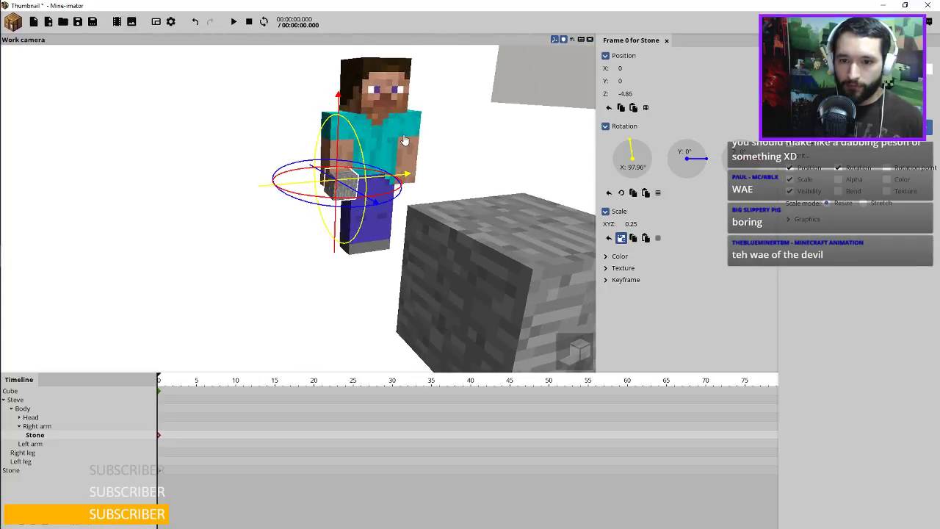
Raise Steve's right arm to about -63° on X and -10° on Y, and bend it about 5°.
{"action": "left_click", "coordinate": [344, 138]}
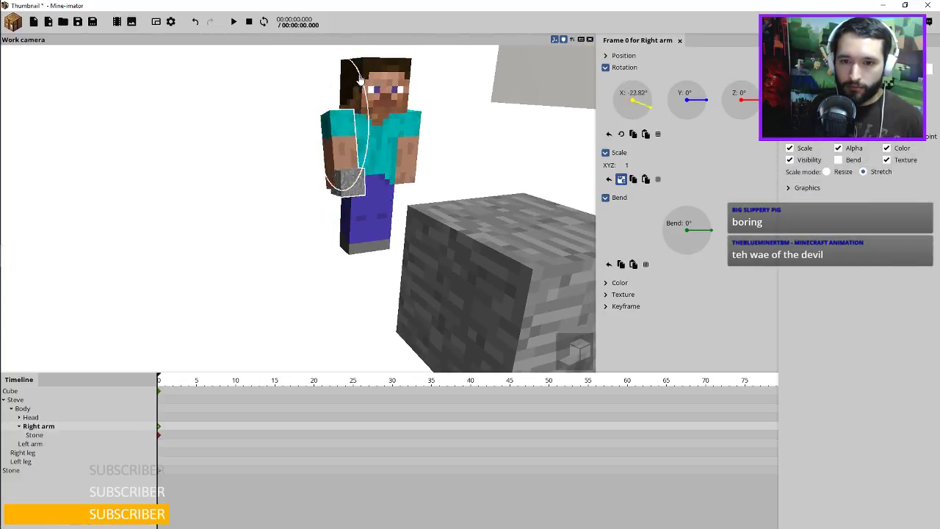
{"action": "left_click_drag", "start_coordinate": [445, 163], "coordinate": [382, 163]}
{"action": "left_click_drag", "start_coordinate": [383, 103], "coordinate": [392, 112]}
{"action": "left_click_drag", "start_coordinate": [453, 166], "coordinate": [573, 181]}
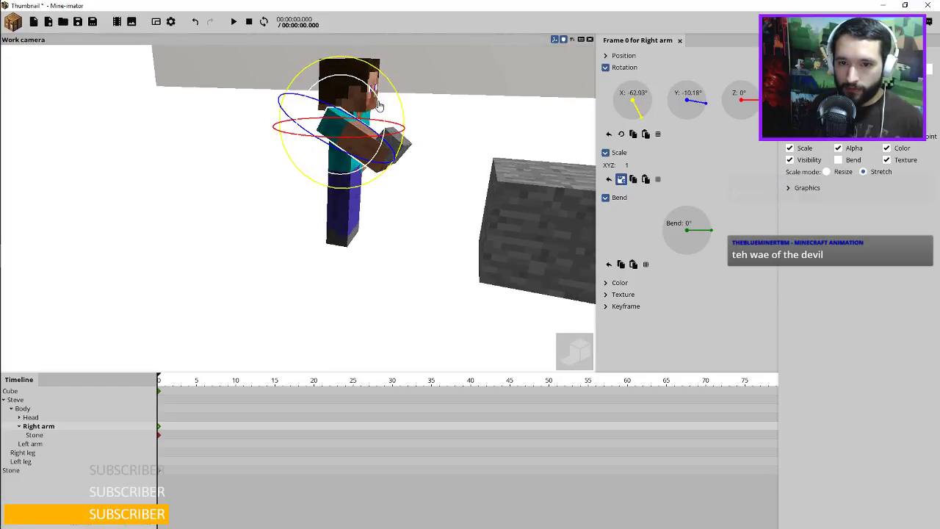
{"action": "left_click_drag", "start_coordinate": [379, 107], "coordinate": [376, 103]}
{"action": "left_click_drag", "start_coordinate": [507, 82], "coordinate": [416, 92]}
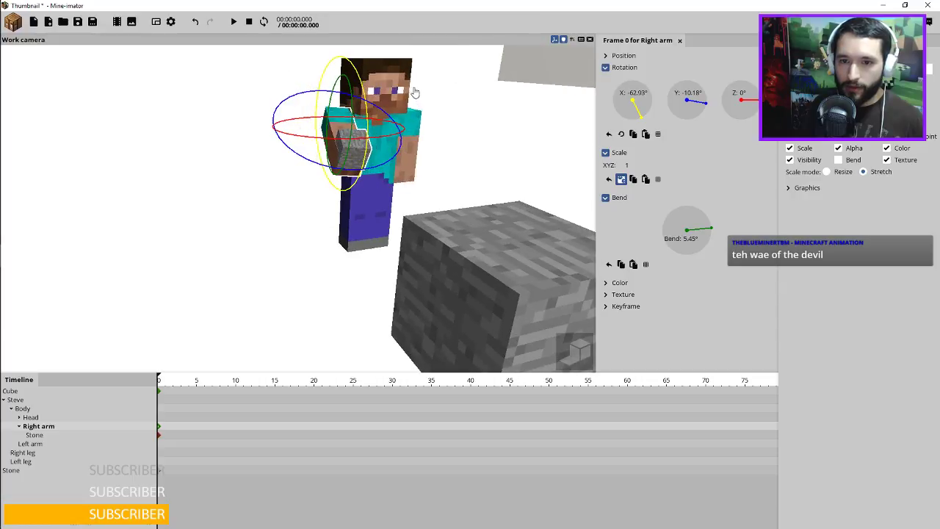
Rotate Steve's head so that it tilts down towards the large stone block.
{"action": "left_click", "coordinate": [387, 87]}
{"action": "left_click_drag", "start_coordinate": [458, 154], "coordinate": [525, 140]}
{"action": "left_click_drag", "start_coordinate": [432, 94], "coordinate": [439, 101]}
Spread Steve's legs slightly, rotating the left leg about 1° on Y and the right leg the opposite way.
{"action": "left_click_drag", "start_coordinate": [489, 193], "coordinate": [376, 240]}
{"action": "left_click", "coordinate": [376, 240]}
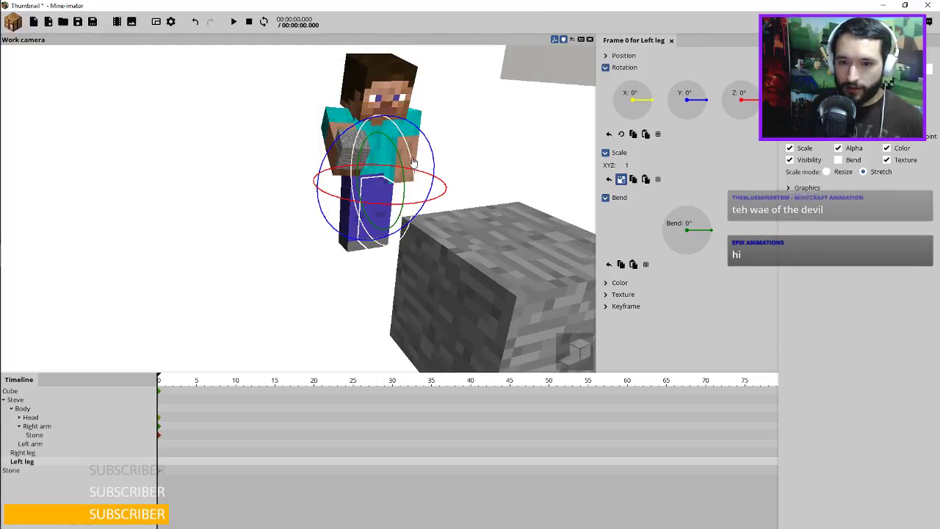
{"action": "left_click_drag", "start_coordinate": [435, 196], "coordinate": [433, 152]}
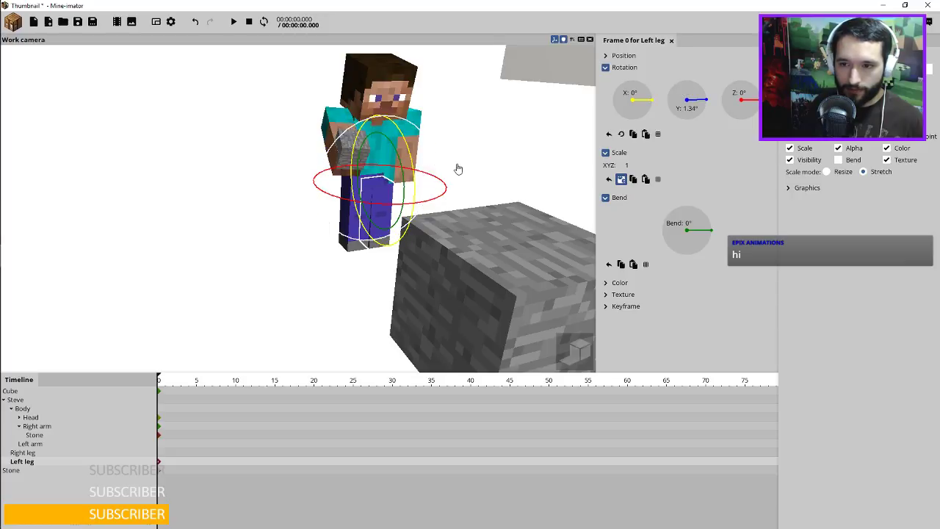
{"action": "scroll", "coordinate": [448, 160], "scroll_direction": "up", "scroll_amount": 6}
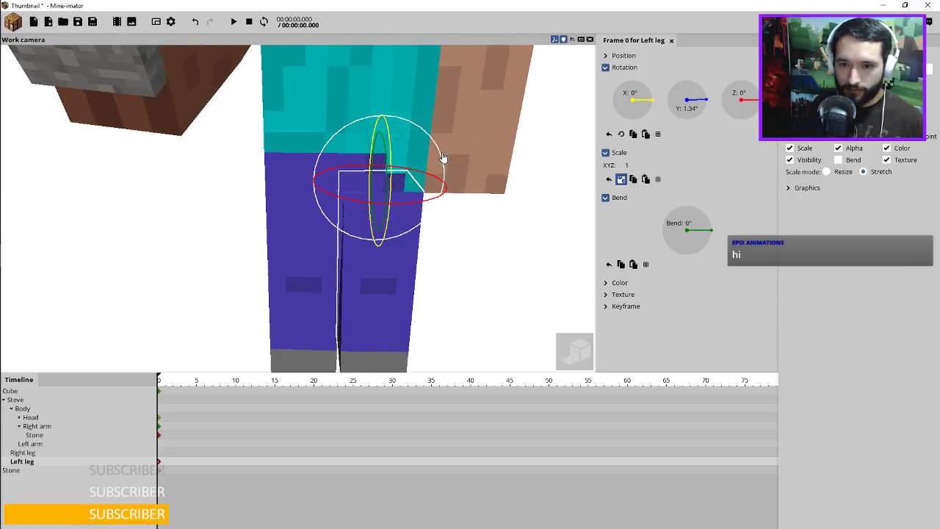
{"action": "left_click_drag", "start_coordinate": [443, 157], "coordinate": [442, 157]}
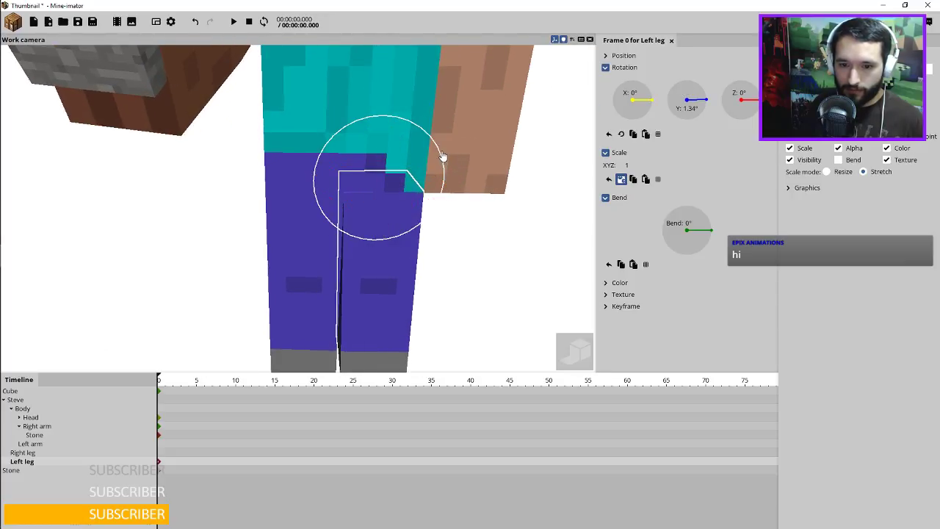
{"action": "left_click", "coordinate": [330, 268]}
{"action": "left_click_drag", "start_coordinate": [376, 160], "coordinate": [458, 109]}
Pose Steve's left arm at about 8° on Y and -9.5° on Z, with a bend of about 18°.
{"action": "left_click", "coordinate": [464, 160]}
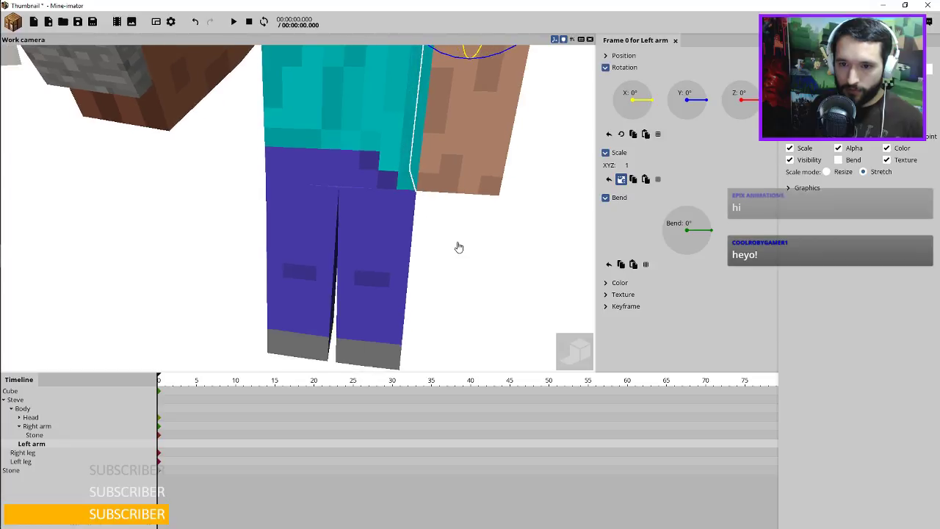
{"action": "scroll", "coordinate": [458, 245], "scroll_direction": "down", "scroll_amount": 5}
{"action": "scroll", "coordinate": [484, 225], "scroll_direction": "down", "scroll_amount": 3}
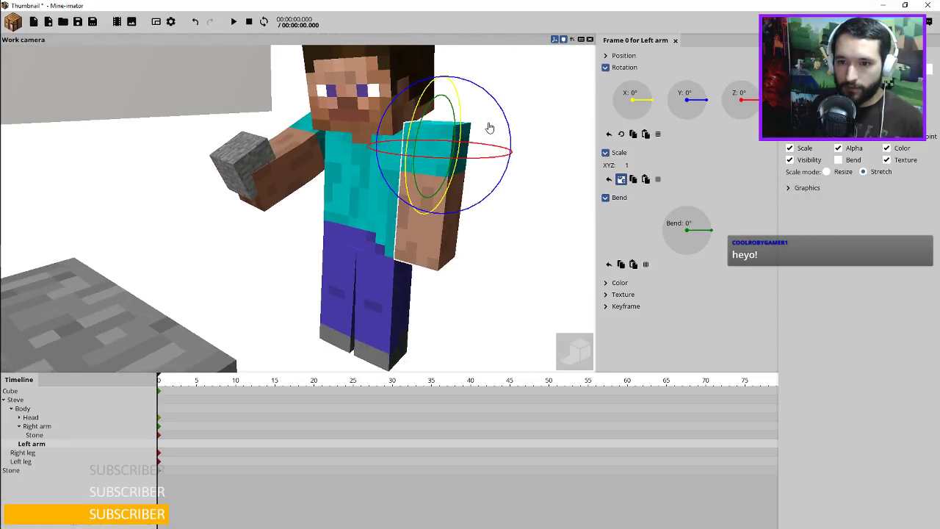
{"action": "left_click_drag", "start_coordinate": [459, 121], "coordinate": [496, 123]}
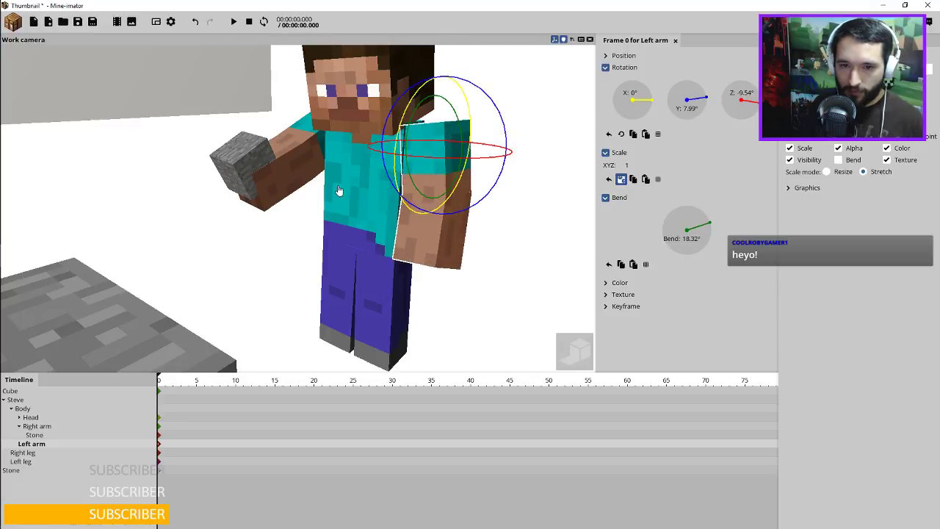
Add a camera to the scene from the current view of Steve and the large stone block.
{"action": "left_click_drag", "start_coordinate": [339, 191], "coordinate": [365, 184]}
{"action": "scroll", "coordinate": [365, 184], "scroll_direction": "down", "scroll_amount": 3}
{"action": "left_click", "coordinate": [15, 25]}
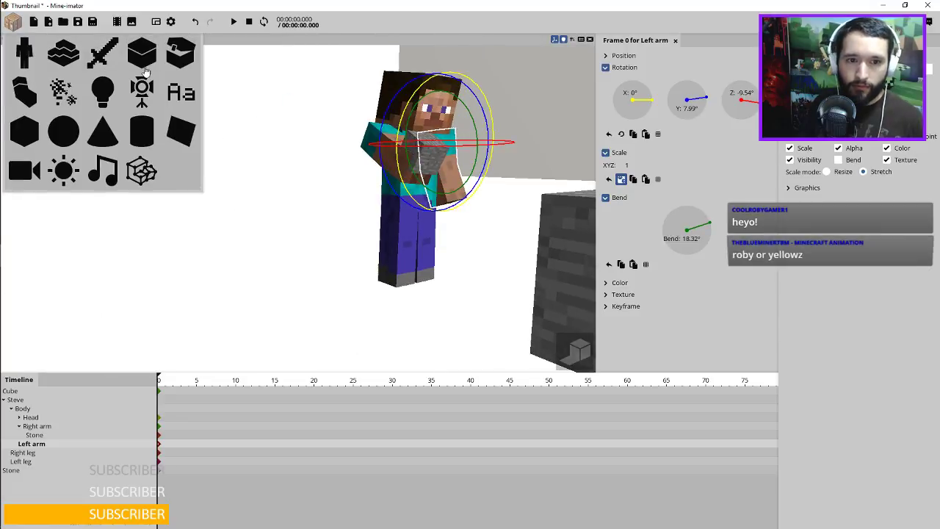
{"action": "left_click", "coordinate": [25, 169]}
{"action": "left_click", "coordinate": [290, 119]}
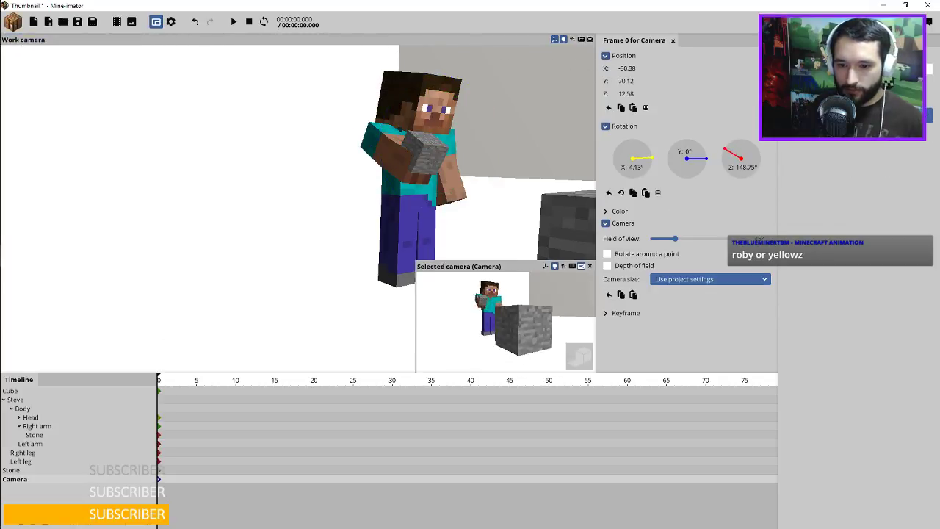
Fly the camera around the large stone block to about X 32, Y 58, Z 11, turned to about 219° on Z.
{"action": "key", "text": "w"}
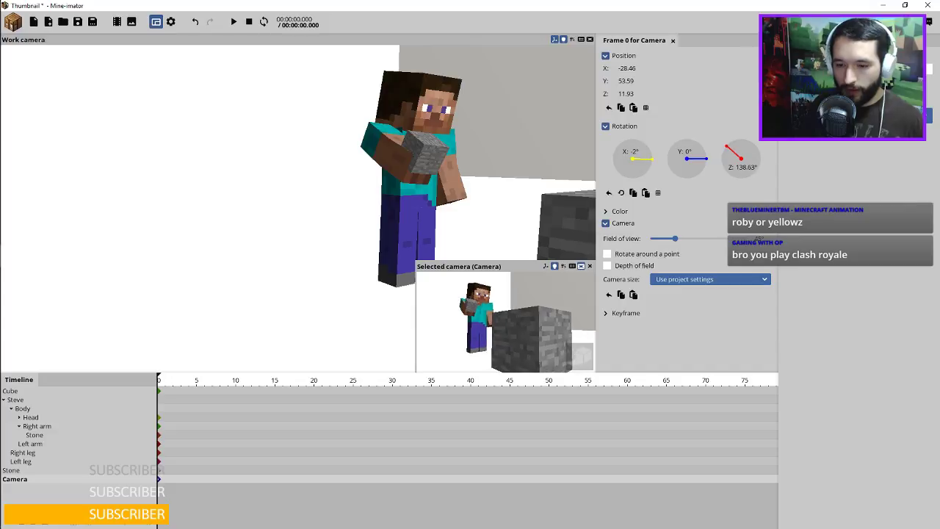
{"action": "key", "text": "d"}
{"action": "key", "text": "w"}
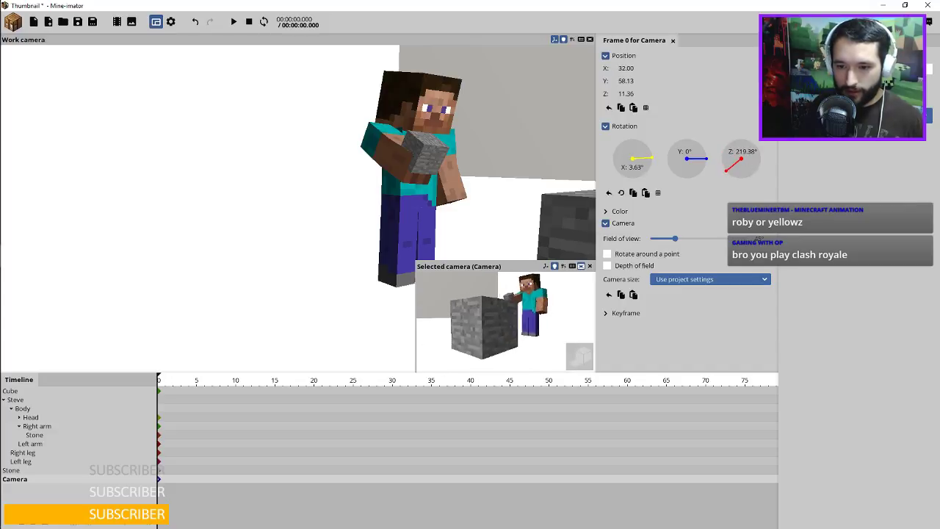
Fly the camera to about X -25, Y 57, Z 8.5, turned to about 148° on Z, and widen its field of view slightly.
{"action": "key", "text": "a"}
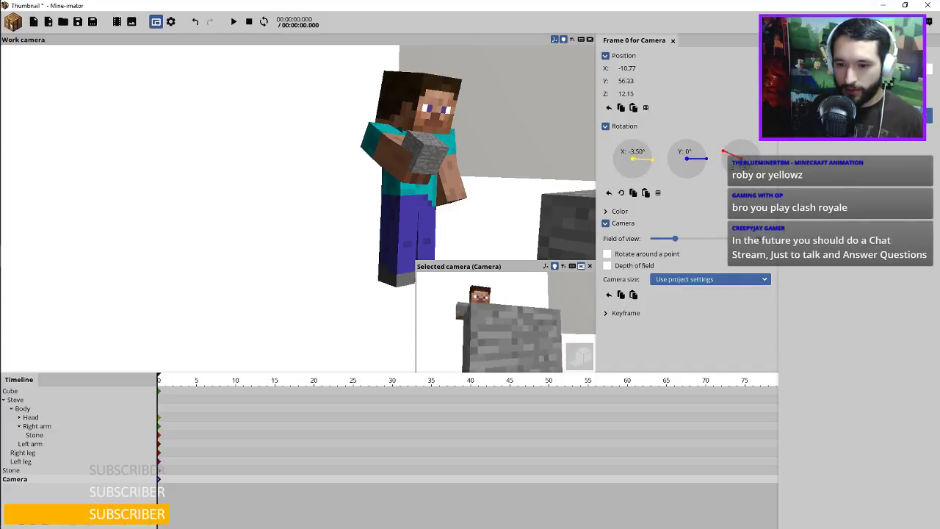
{"action": "key", "text": "a"}
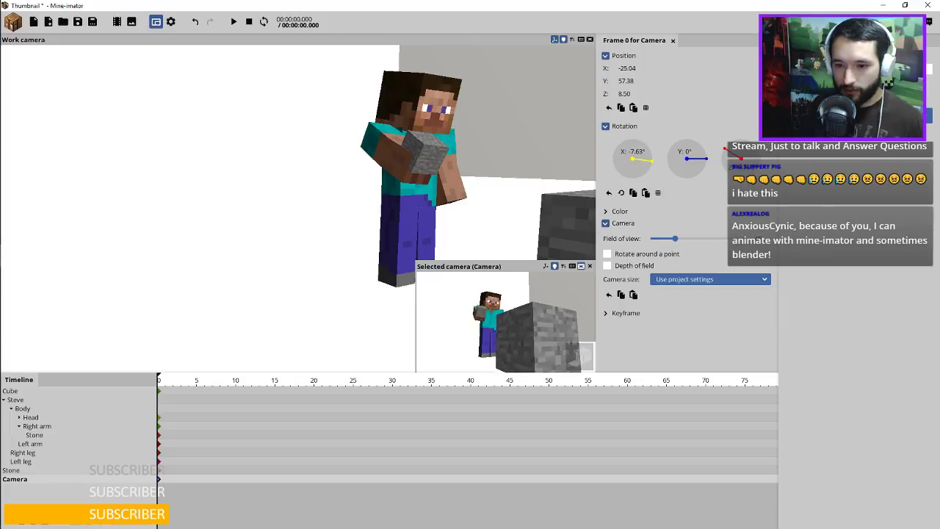
{"action": "left_click_drag", "start_coordinate": [505, 321], "coordinate": [506, 327]}
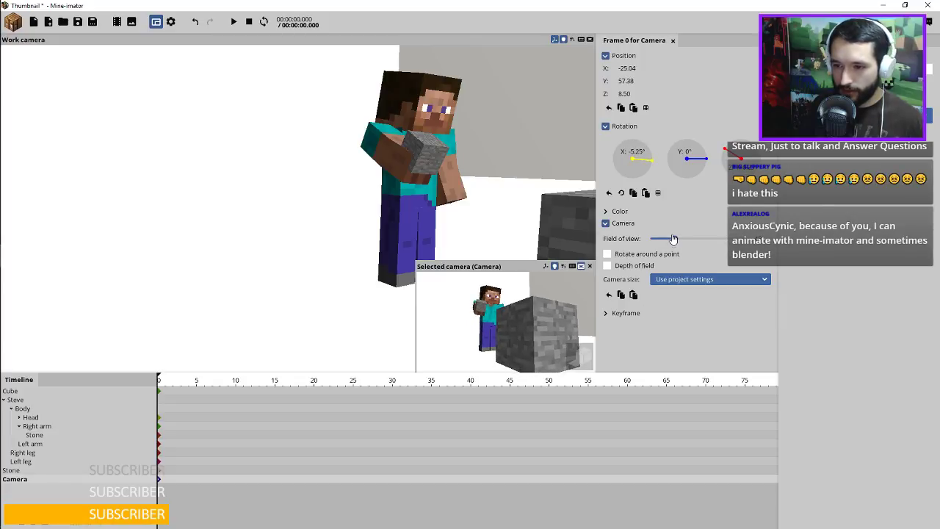
{"action": "mouse_move", "coordinate": [674, 239]}
{"action": "left_mouse_down"}
{"action": "mouse_move", "coordinate": [701, 243]}
{"action": "mouse_move", "coordinate": [681, 242]}
{"action": "left_mouse_up"}
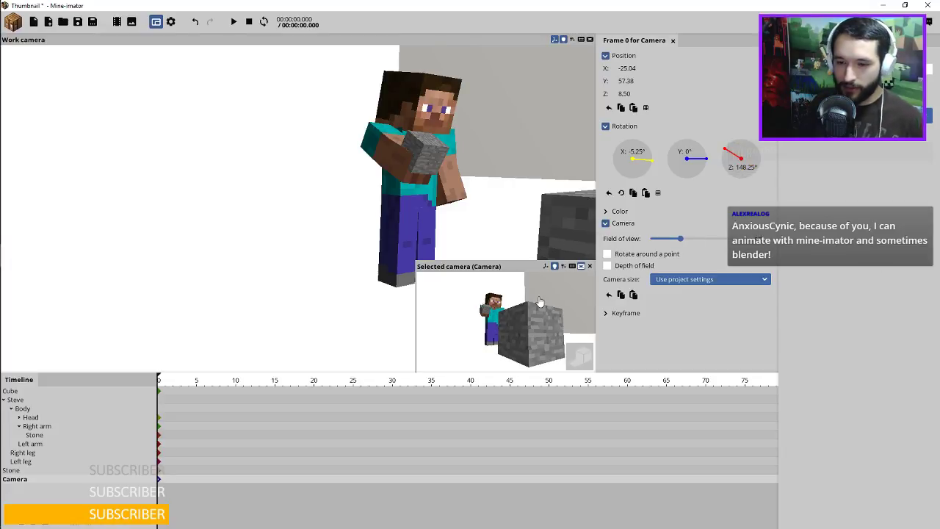
Refine the camera framing to about X -22, Y 55.5, Z 7.8, turned to about -6° on X and 155° on Z.
{"action": "left_click_drag", "start_coordinate": [539, 304], "coordinate": [516, 297]}
{"action": "key", "text": "d"}
{"action": "key", "text": "q"}
{"action": "key", "text": "w"}
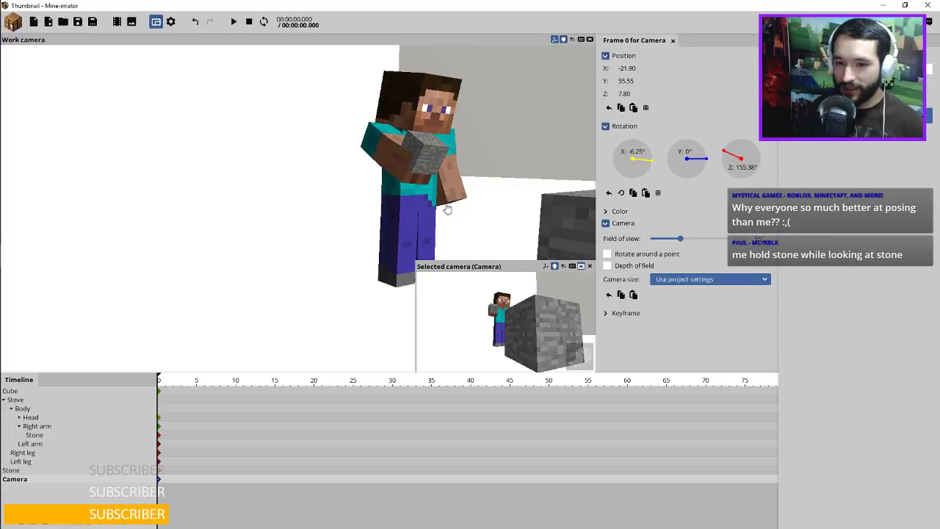
Move the whole Steve model away from the large stone block to about -6.75 on X.
{"action": "left_click_drag", "start_coordinate": [394, 185], "coordinate": [403, 218]}
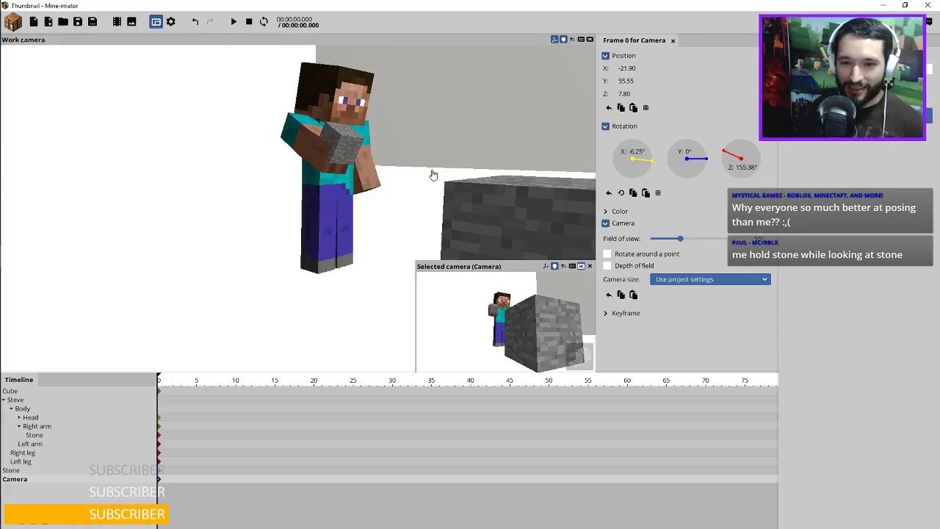
{"action": "left_click", "coordinate": [22, 400]}
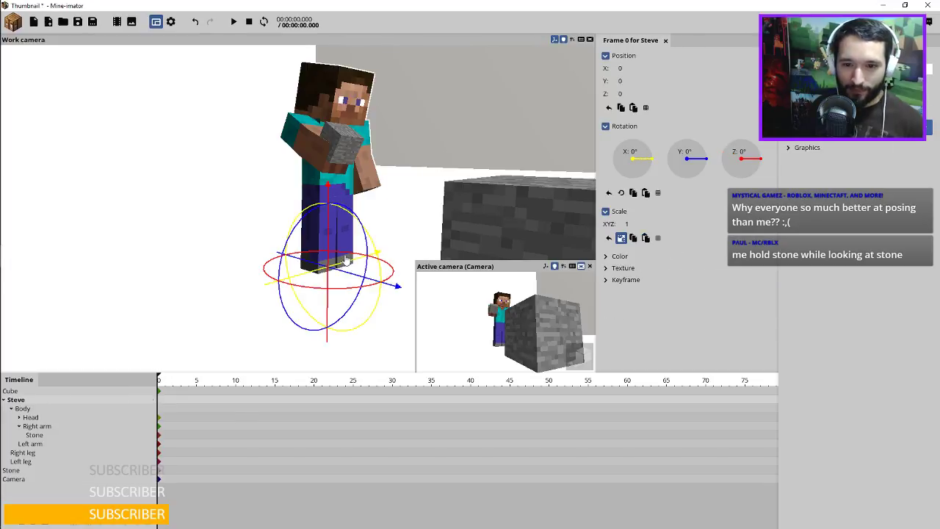
{"action": "left_click_drag", "start_coordinate": [343, 266], "coordinate": [321, 274]}
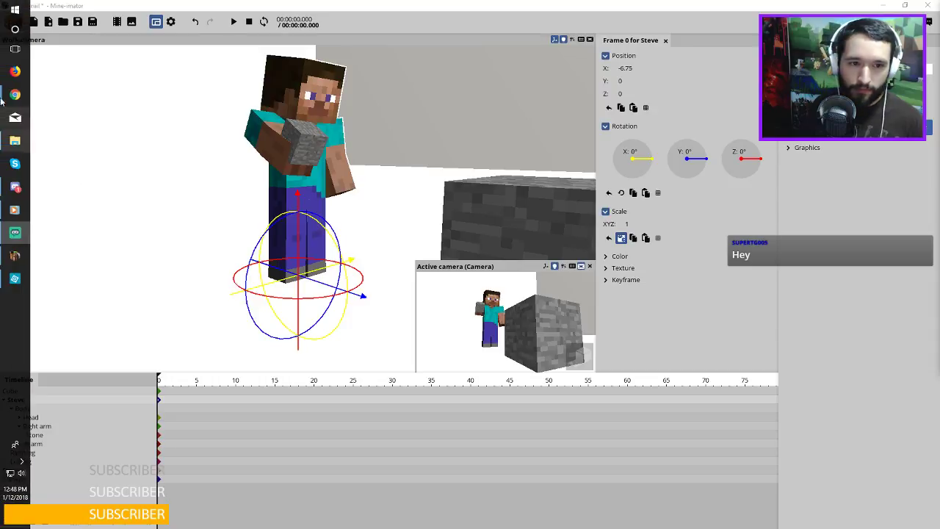
{"action": "mouse_move", "coordinate": [6, 94]}
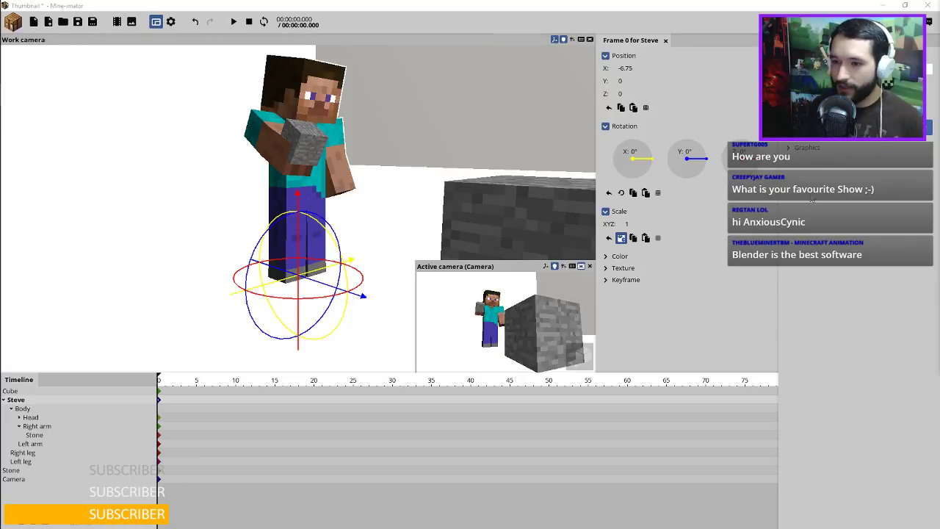
{"action": "left_click", "coordinate": [804, 148]}
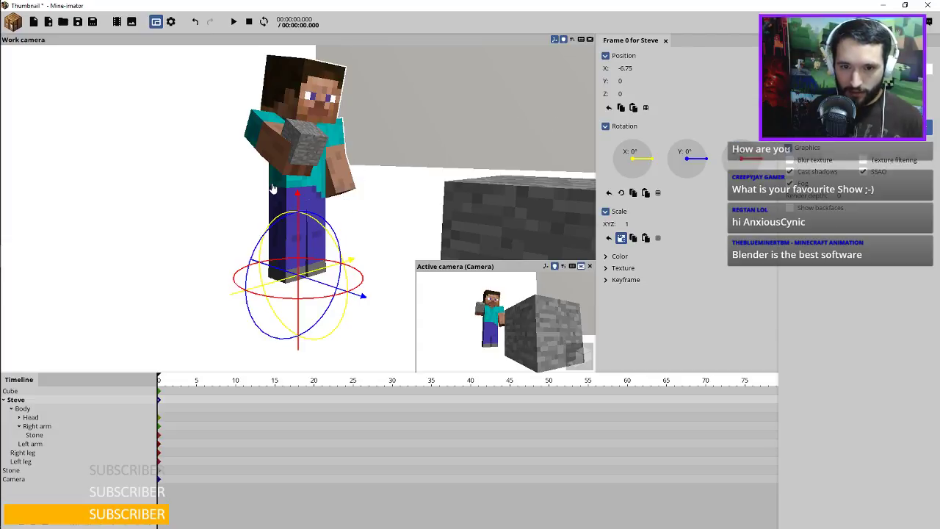
Lean Steve's body forward to about 12.7° on X with a bend of about -6°.
{"action": "left_click", "coordinate": [313, 185]}
{"action": "left_click_drag", "start_coordinate": [386, 151], "coordinate": [323, 160]}
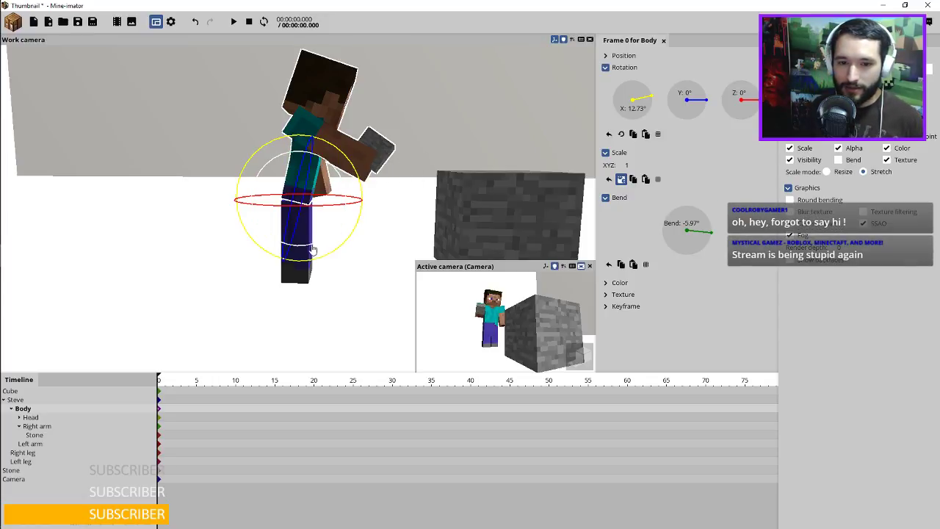
Put Steve's legs in a stride, rotating the right leg to about 23.6° and the left leg to about -8.6° on X.
{"action": "left_click", "coordinate": [343, 158]}
{"action": "left_click_drag", "start_coordinate": [347, 157], "coordinate": [352, 184]}
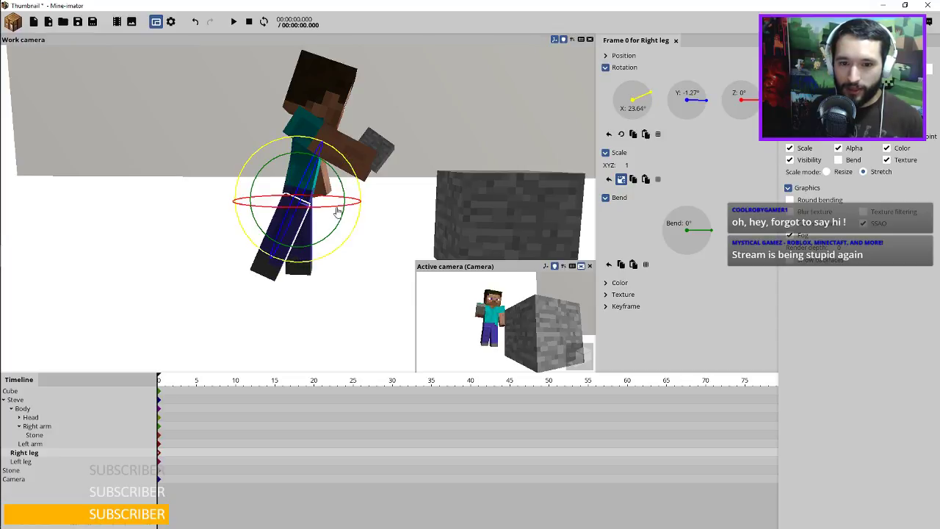
{"action": "left_click", "coordinate": [312, 239]}
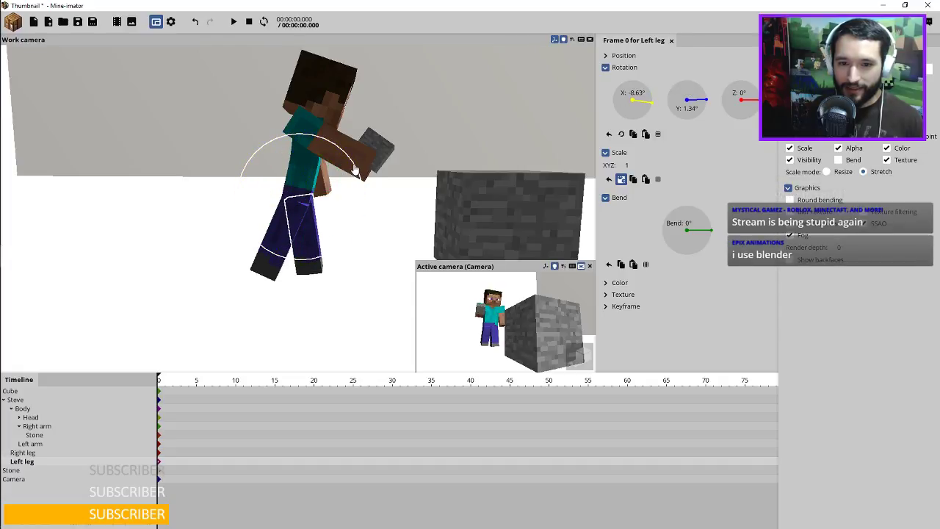
Tilt the whole Steve model to about 4.6° on X and set the right arm to about -74.5° on X with a 5.5° bend.
{"action": "left_click", "coordinate": [31, 401]}
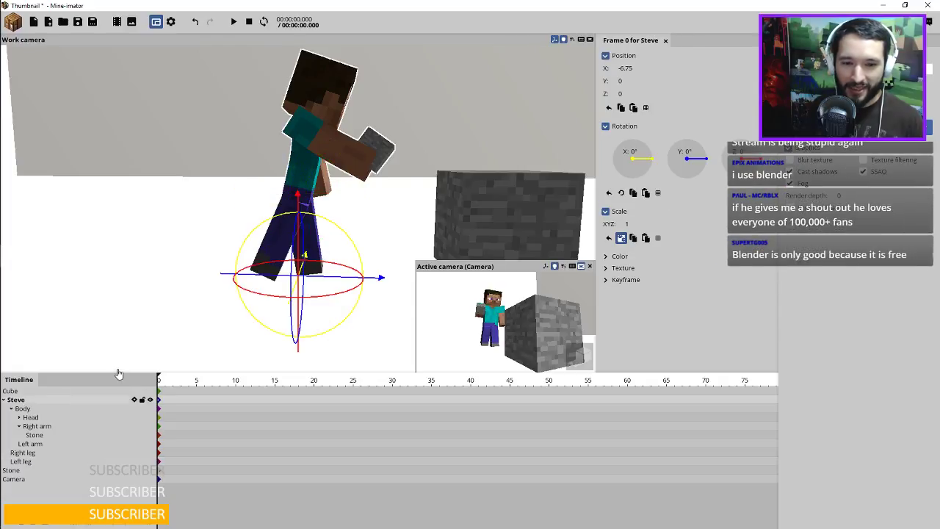
{"action": "left_click_drag", "start_coordinate": [335, 230], "coordinate": [378, 214]}
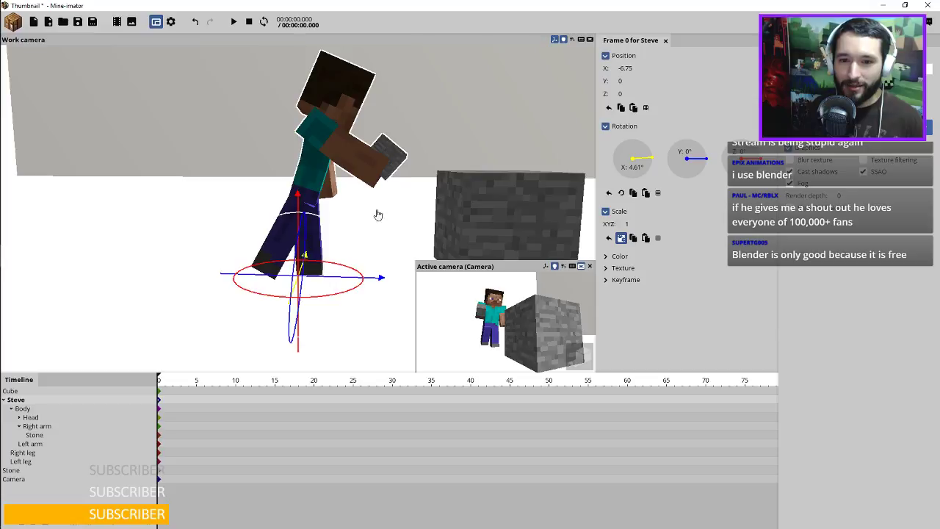
{"action": "left_click", "coordinate": [351, 158]}
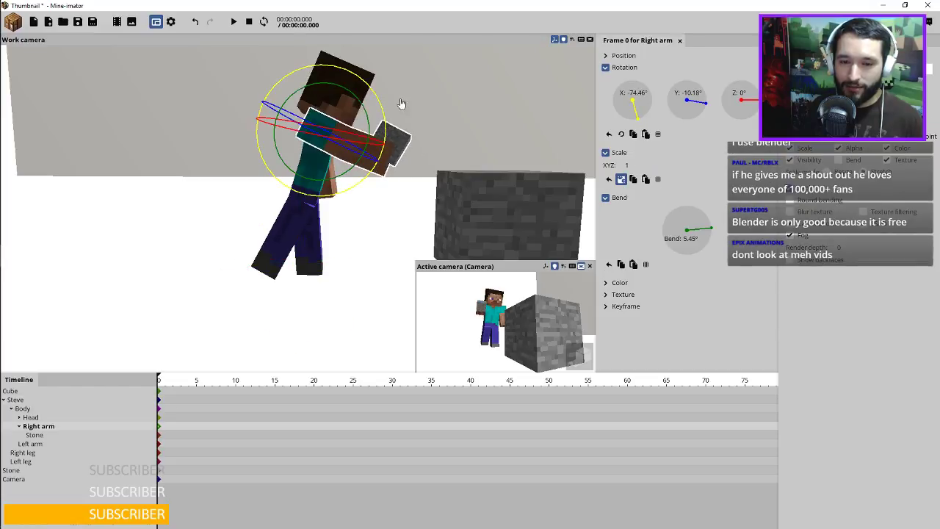
{"action": "left_click_drag", "start_coordinate": [441, 112], "coordinate": [369, 209]}
Tilt Steve's head to about 3.4° on X and swing the left arm to about 31° X, 13° Y, 17° Z with a 7° bend.
{"action": "left_click", "coordinate": [390, 81]}
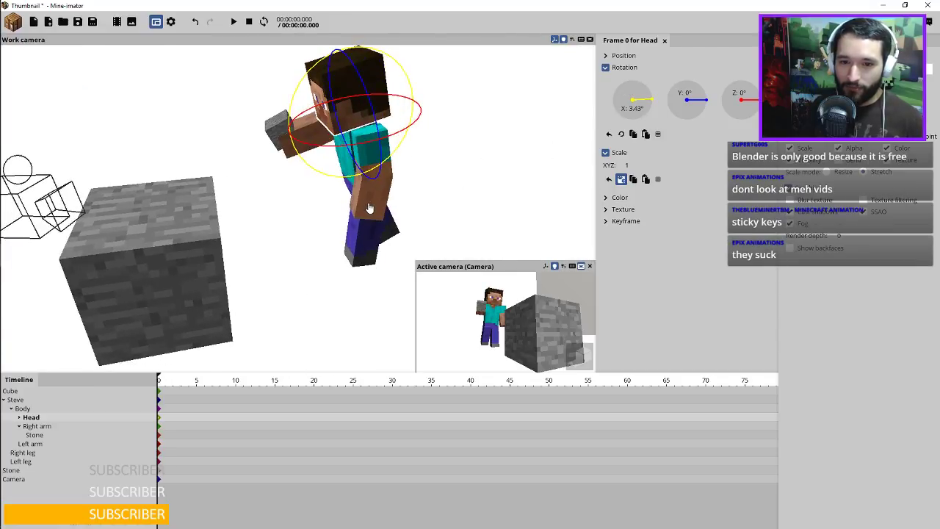
{"action": "left_click", "coordinate": [369, 209]}
{"action": "left_click_drag", "start_coordinate": [434, 224], "coordinate": [387, 91]}
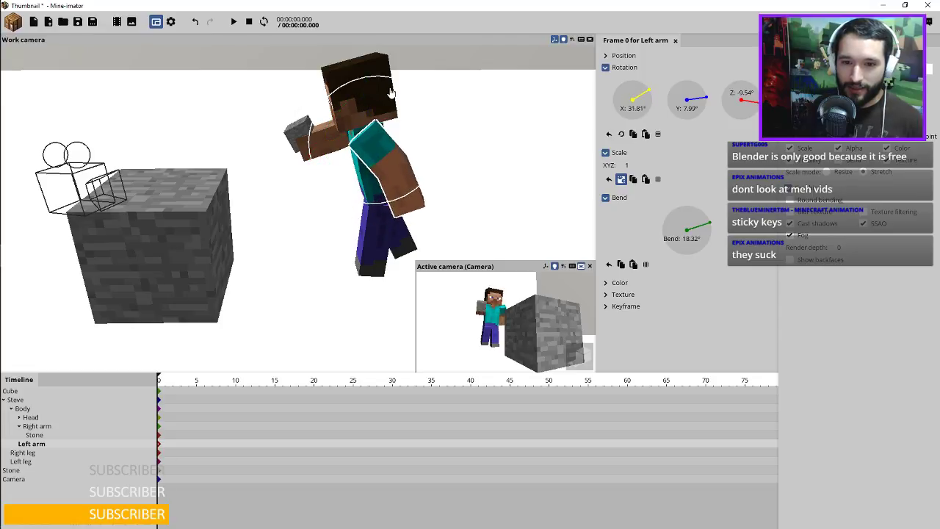
{"action": "left_click_drag", "start_coordinate": [493, 178], "coordinate": [485, 163]}
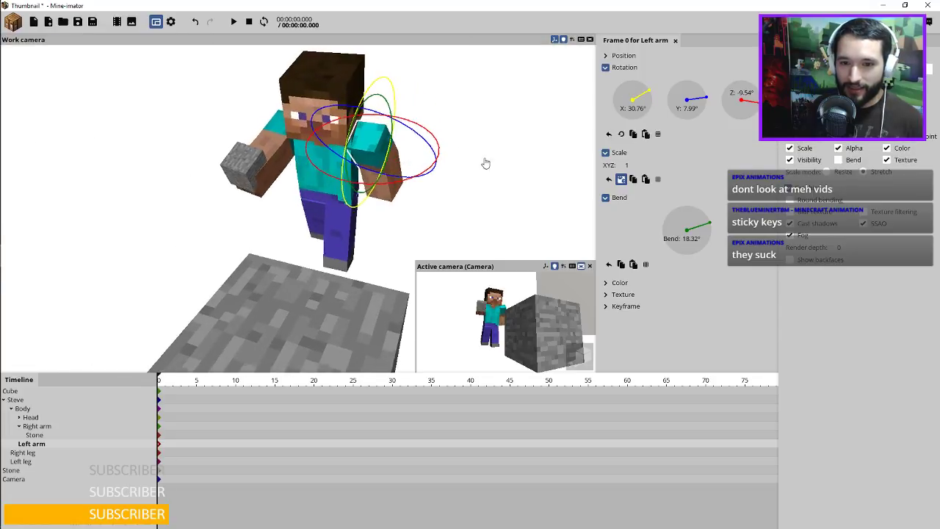
{"action": "left_click_drag", "start_coordinate": [429, 133], "coordinate": [360, 134]}
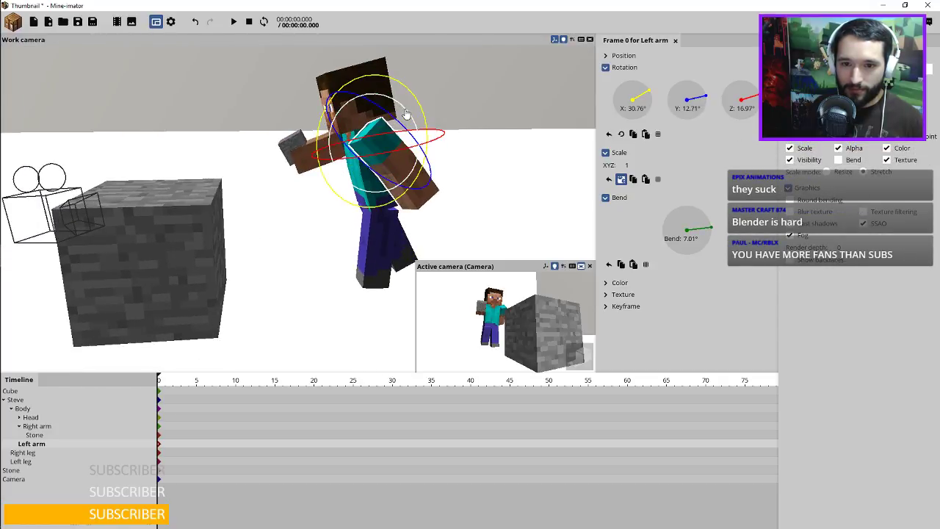
Turn the whole Steve model to about 23.6° on Z and shift it to about -12.85 on X.
{"action": "left_click", "coordinate": [391, 163]}
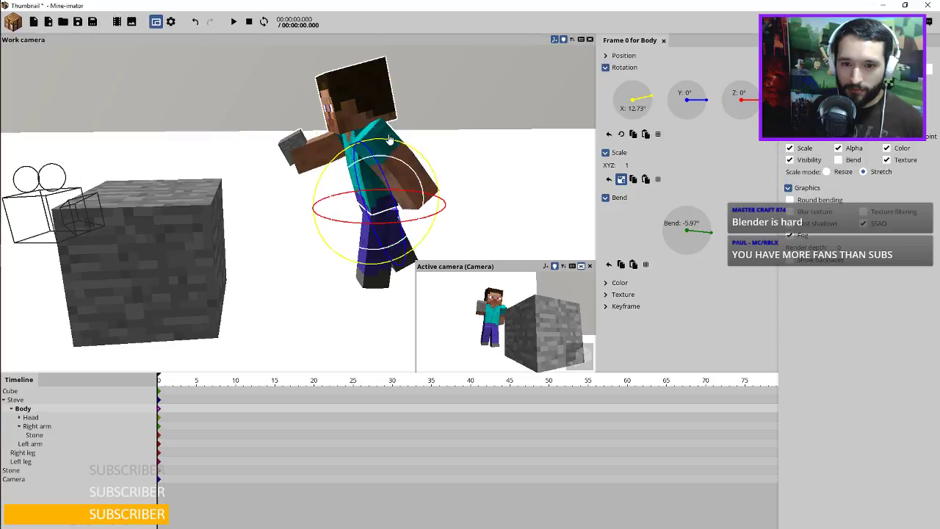
{"action": "left_click_drag", "start_coordinate": [393, 161], "coordinate": [281, 120]}
{"action": "left_click_drag", "start_coordinate": [466, 140], "coordinate": [473, 146]}
{"action": "left_click", "coordinate": [16, 399]}
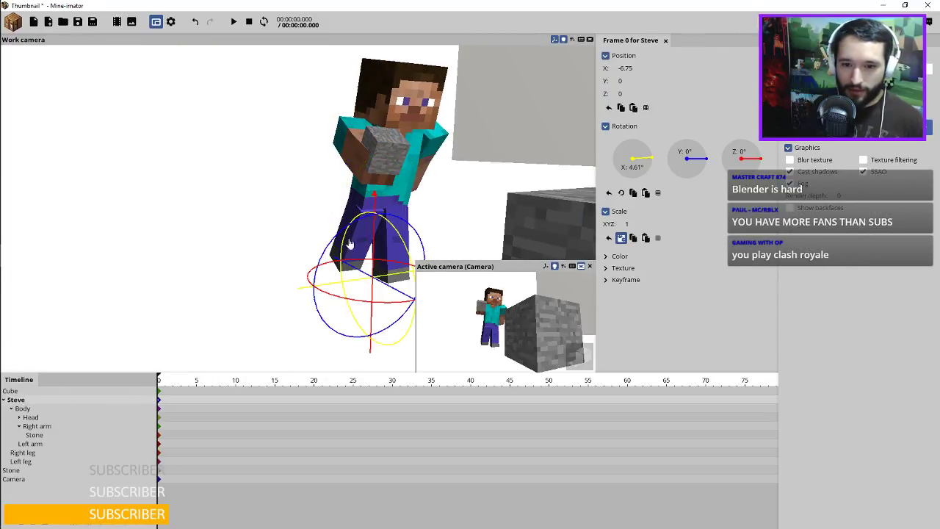
{"action": "mouse_move", "coordinate": [367, 265]}
{"action": "left_mouse_down"}
{"action": "mouse_move", "coordinate": [355, 261]}
{"action": "mouse_move", "coordinate": [389, 278]}
{"action": "mouse_move", "coordinate": [353, 268]}
{"action": "mouse_move", "coordinate": [359, 256]}
{"action": "left_mouse_up"}
Turn Steve's head back toward the camera and swing the left leg forward to about -16° on X.
{"action": "left_click", "coordinate": [383, 108]}
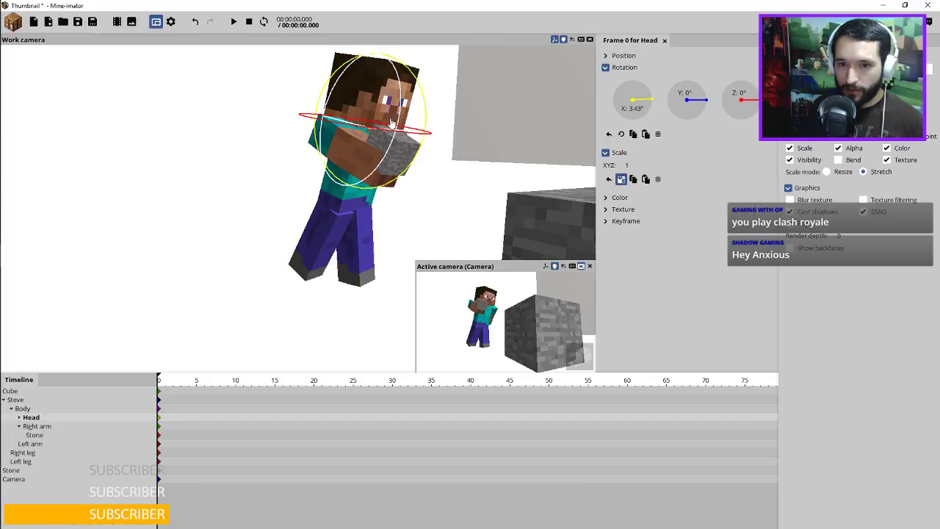
{"action": "left_click_drag", "start_coordinate": [384, 110], "coordinate": [392, 132]}
{"action": "left_click", "coordinate": [348, 275]}
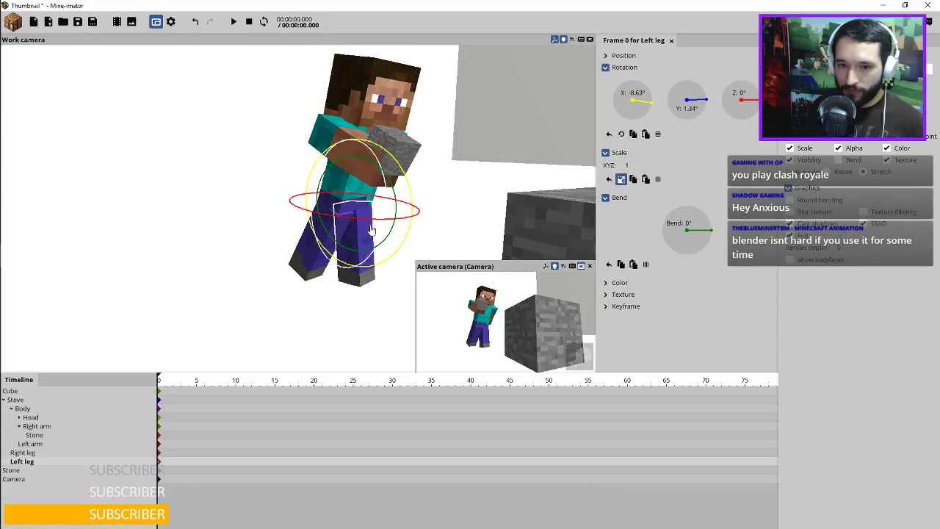
{"action": "mouse_move", "coordinate": [403, 175]}
{"action": "left_mouse_down"}
{"action": "mouse_move", "coordinate": [398, 166]}
{"action": "mouse_move", "coordinate": [391, 172]}
{"action": "left_mouse_up"}
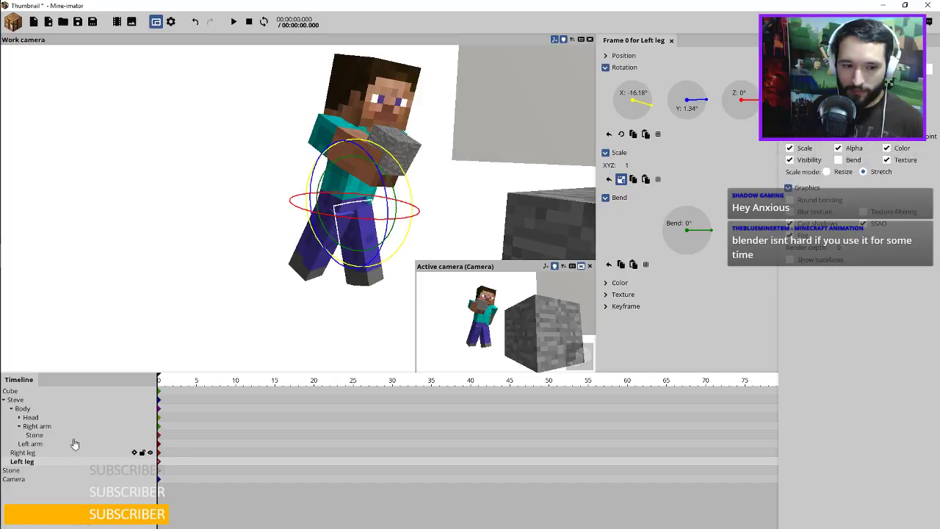
Tilt the whole Steve model to about 7.6° on X and set the right arm to about -71.5° on X with a 12° bend.
{"action": "left_click", "coordinate": [34, 399]}
{"action": "left_click_drag", "start_coordinate": [294, 193], "coordinate": [330, 201]}
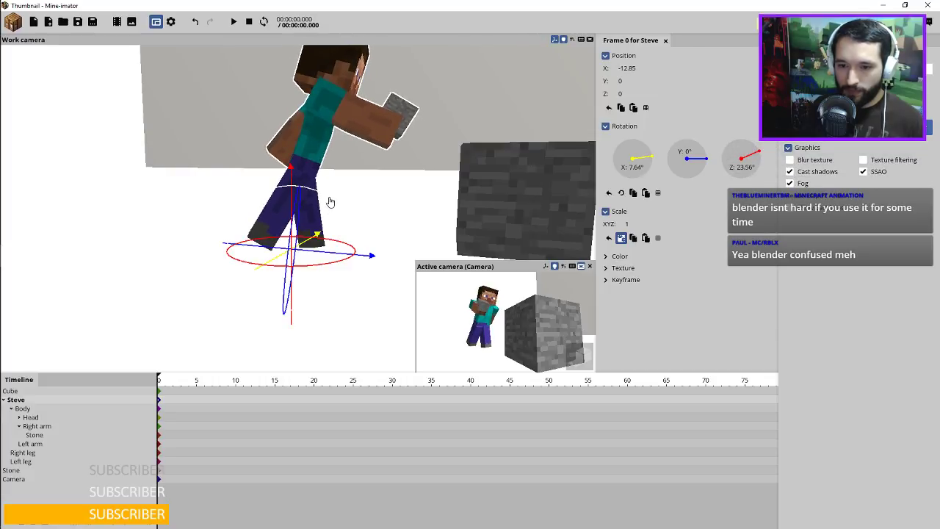
{"action": "left_click", "coordinate": [362, 118]}
{"action": "left_click_drag", "start_coordinate": [371, 107], "coordinate": [372, 86]}
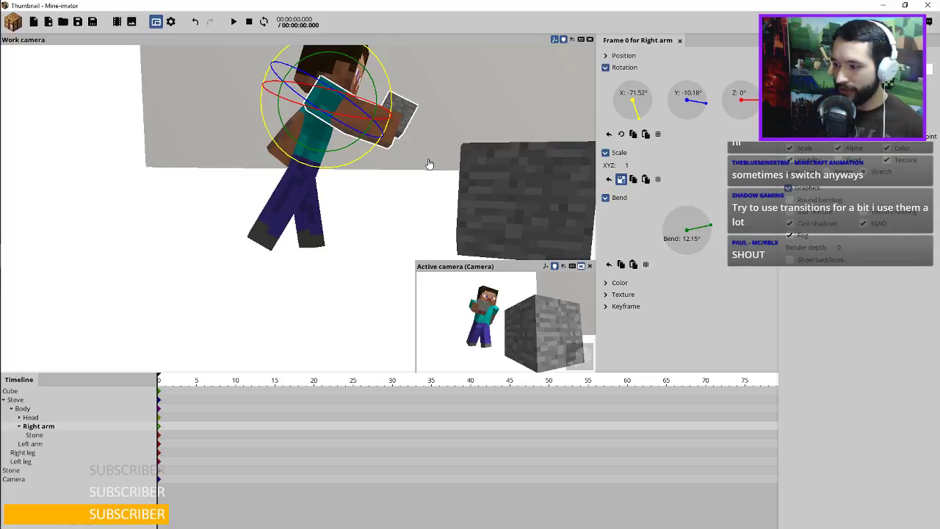
{"action": "left_click_drag", "start_coordinate": [461, 181], "coordinate": [427, 189]}
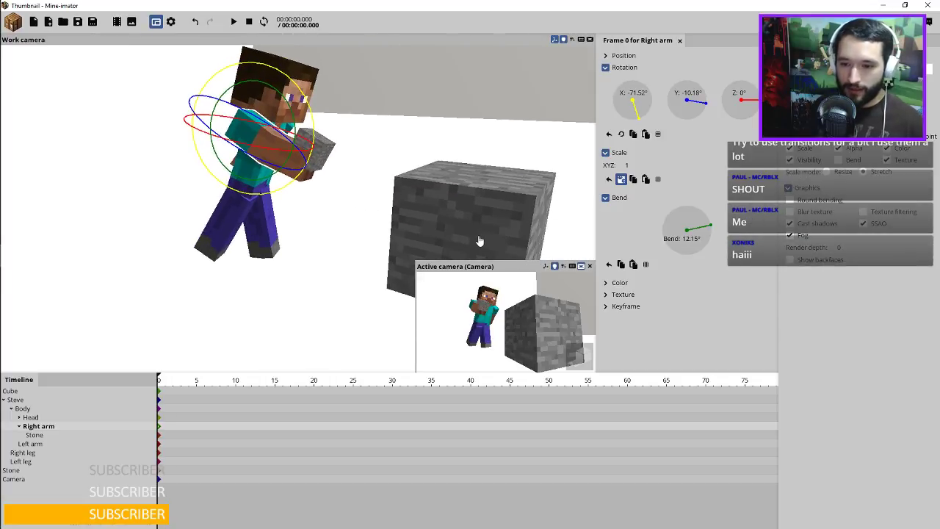
Move the camera closer to about X -19, Y 49, Z 7.7, turned to about 151° on Z, and turn on its rendered preview.
{"action": "left_click_drag", "start_coordinate": [539, 307], "coordinate": [599, 373]}
{"action": "left_click", "coordinate": [583, 358]}
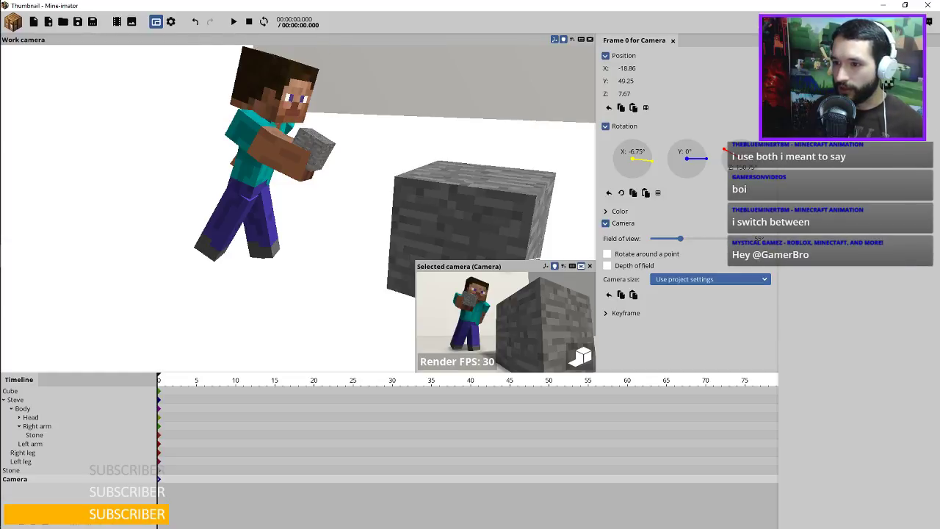
Change the sunlight color to white and adjust the sun's time and rotation to light the front of the scene.
{"action": "left_click", "coordinate": [804, 79]}
{"action": "left_click", "coordinate": [830, 416]}
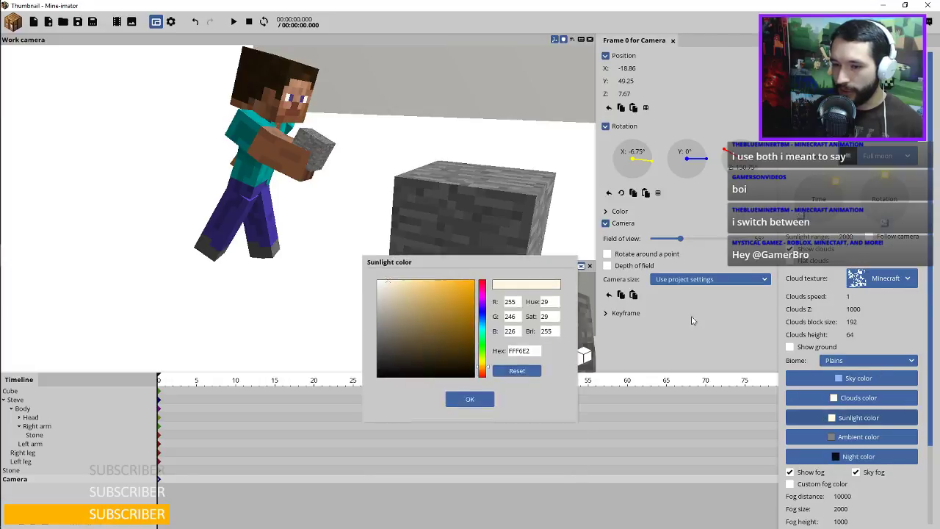
{"action": "left_click", "coordinate": [518, 304]}
{"action": "left_click", "coordinate": [472, 329]}
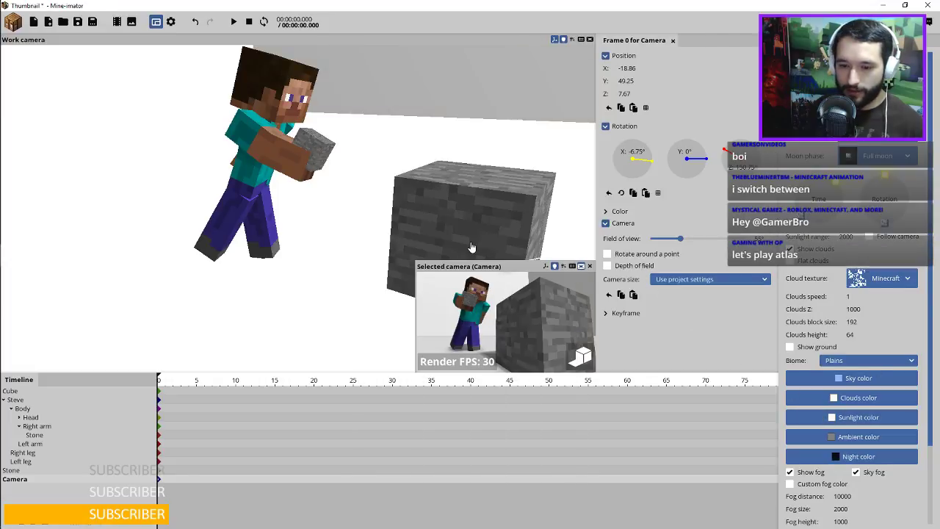
{"action": "left_click_drag", "start_coordinate": [841, 183], "coordinate": [891, 177]}
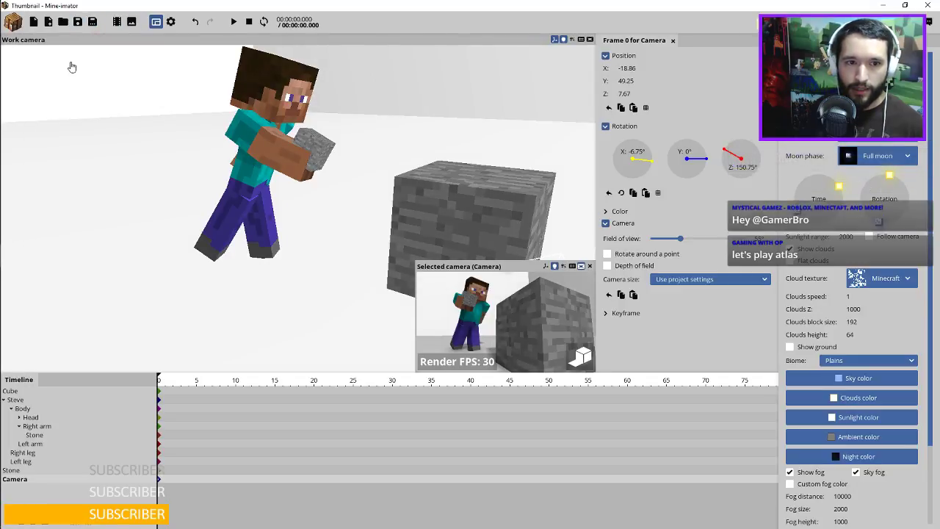
Add a point light between Steve and the large stone block and raise it to about 14.8 on Z.
{"action": "left_click", "coordinate": [49, 22]}
{"action": "left_click", "coordinate": [110, 92]}
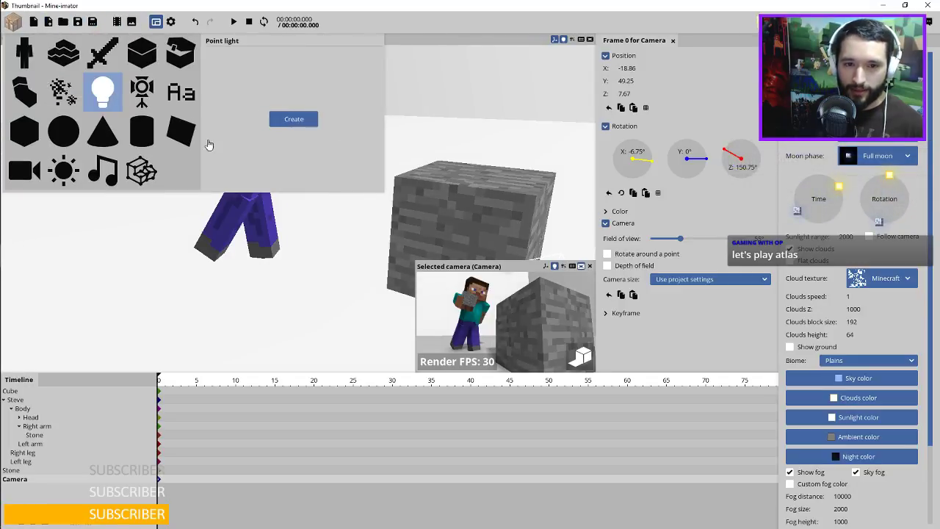
{"action": "left_click", "coordinate": [296, 115]}
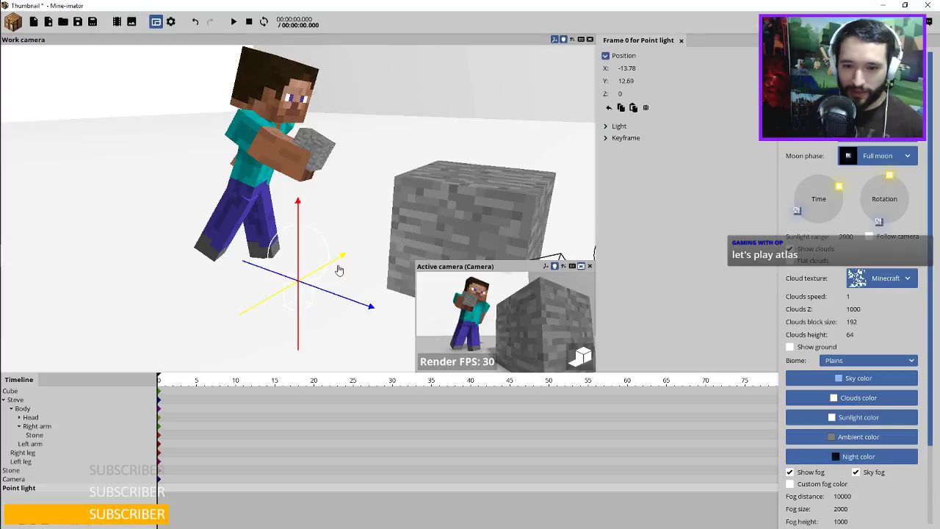
{"action": "left_click_drag", "start_coordinate": [291, 210], "coordinate": [300, 157]}
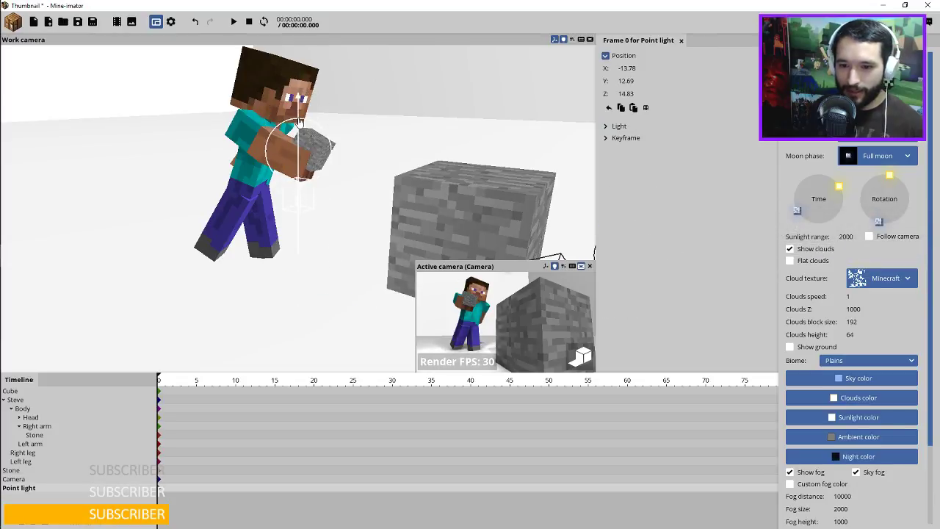
Move the point light in front of Steve to about X -16.7, Y 27.3, Z 15.9.
{"action": "left_click_drag", "start_coordinate": [287, 208], "coordinate": [360, 212]}
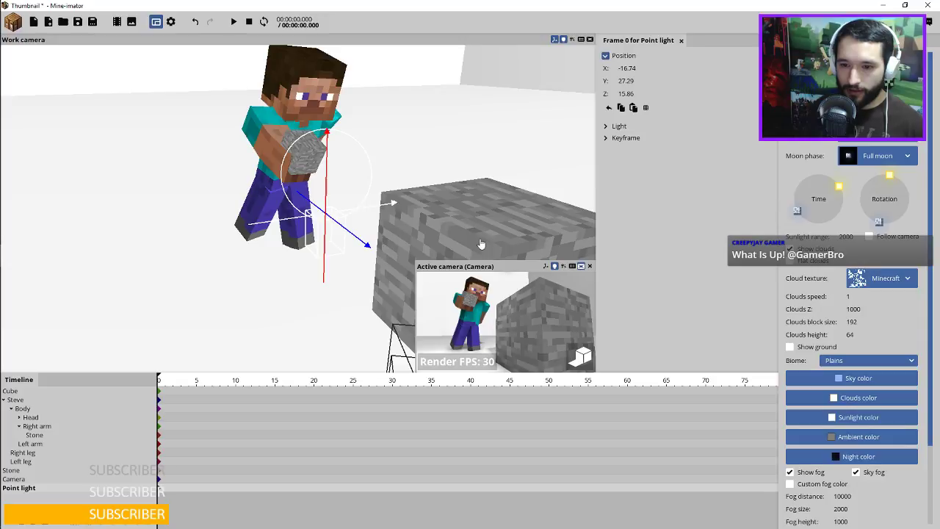
{"action": "left_click", "coordinate": [623, 138]}
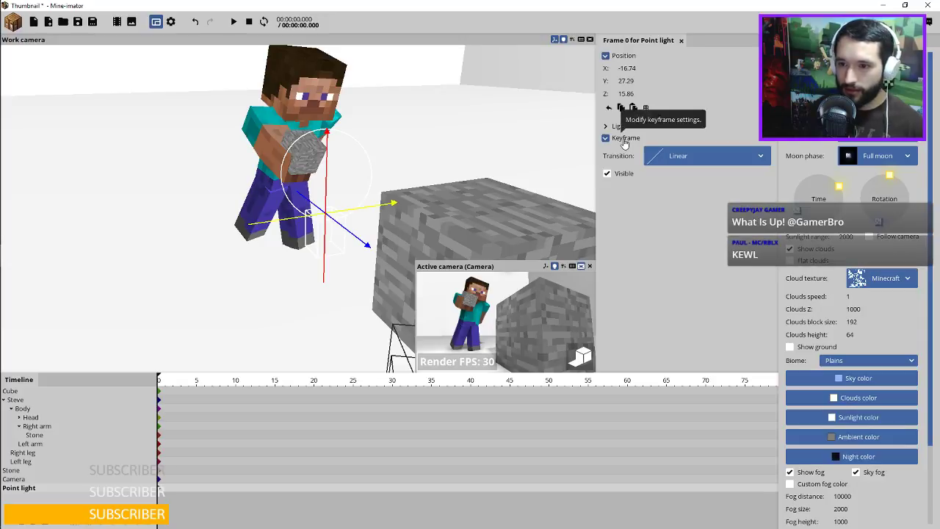
{"action": "left_click", "coordinate": [622, 138]}
{"action": "scroll", "coordinate": [851, 293], "scroll_direction": "down", "scroll_amount": 10}
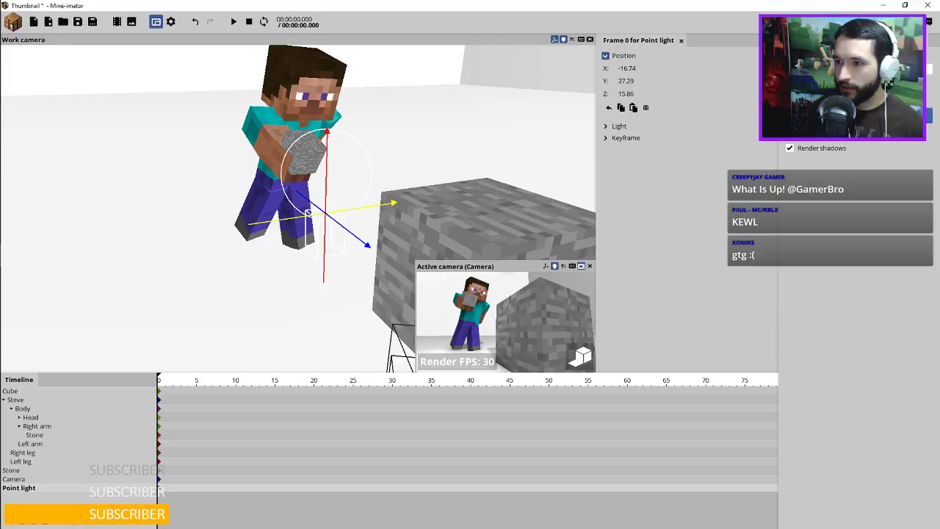
{"action": "left_click", "coordinate": [790, 148]}
{"action": "left_click", "coordinate": [806, 151]}
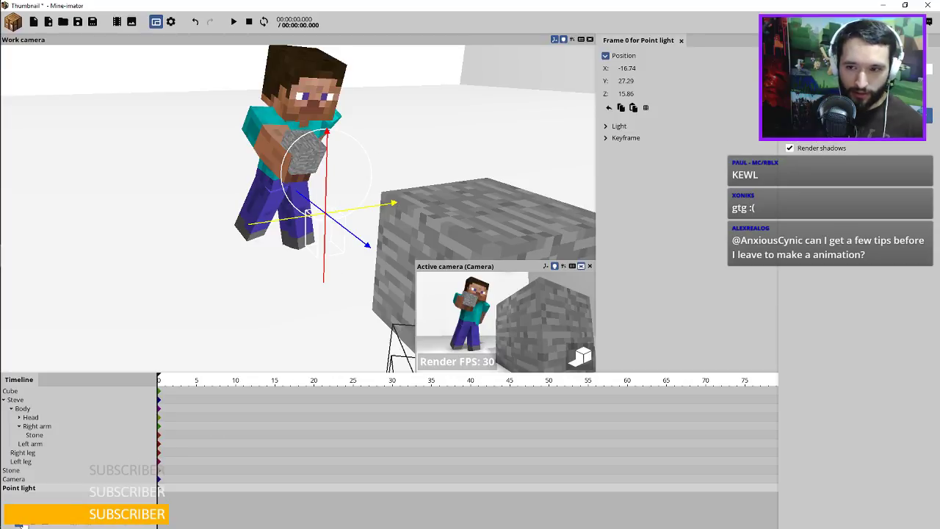
Duplicate the point light, turn off shadow rendering on the copy, and move it to about X -21.1, Y 27.3, Z 15.8.
{"action": "left_click", "coordinate": [23, 524]}
{"action": "left_click", "coordinate": [800, 150]}
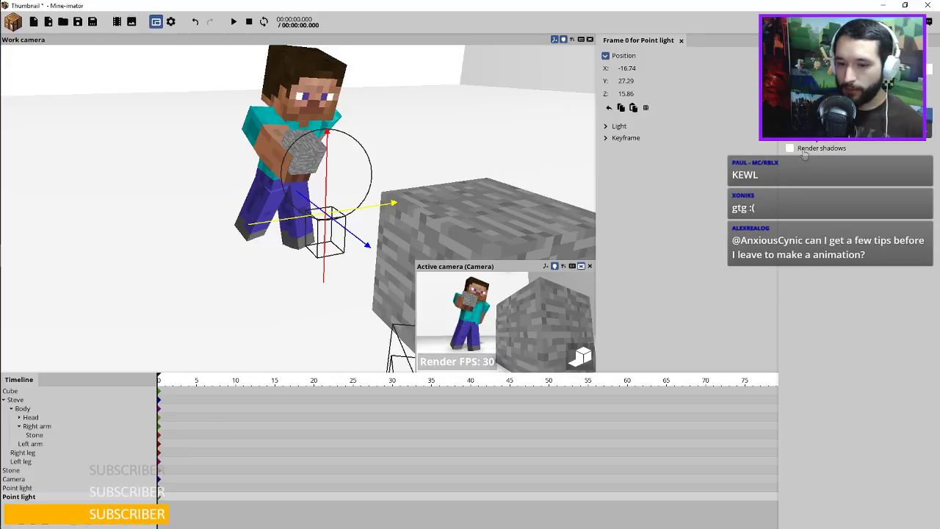
{"action": "left_click_drag", "start_coordinate": [363, 212], "coordinate": [409, 130]}
{"action": "left_click_drag", "start_coordinate": [400, 188], "coordinate": [402, 188]}
{"action": "left_click_drag", "start_coordinate": [465, 119], "coordinate": [441, 132]}
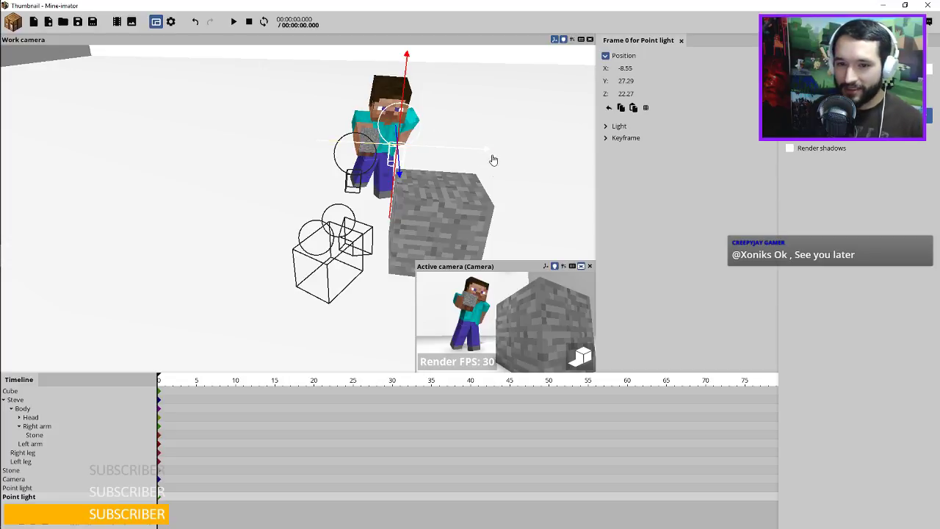
{"action": "left_click_drag", "start_coordinate": [466, 218], "coordinate": [478, 206]}
{"action": "scroll", "coordinate": [470, 210], "scroll_direction": "up", "scroll_amount": 2}
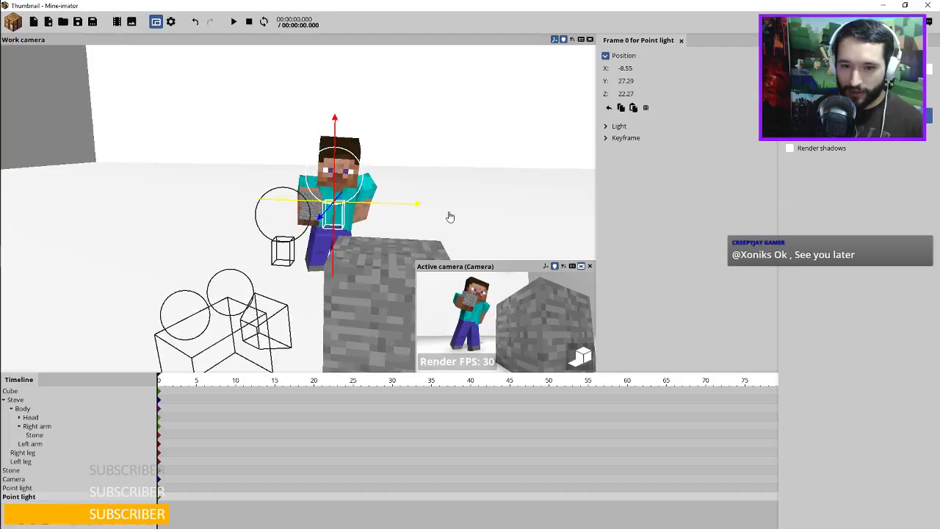
{"action": "left_click_drag", "start_coordinate": [411, 206], "coordinate": [323, 208]}
{"action": "left_click_drag", "start_coordinate": [257, 153], "coordinate": [274, 194]}
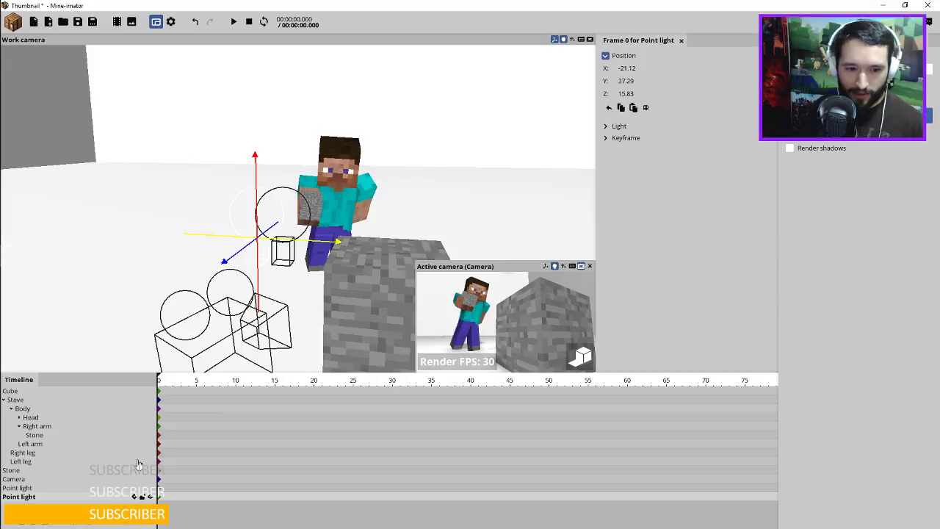
Turn on depth of field for the camera with a range of 20 and enlarge the camera preview.
{"action": "left_click", "coordinate": [17, 479]}
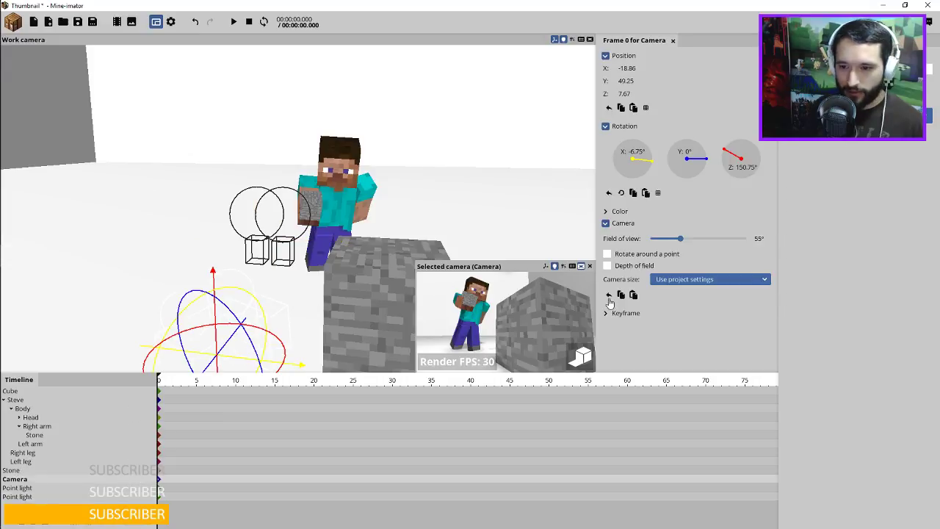
{"action": "left_click", "coordinate": [625, 266]}
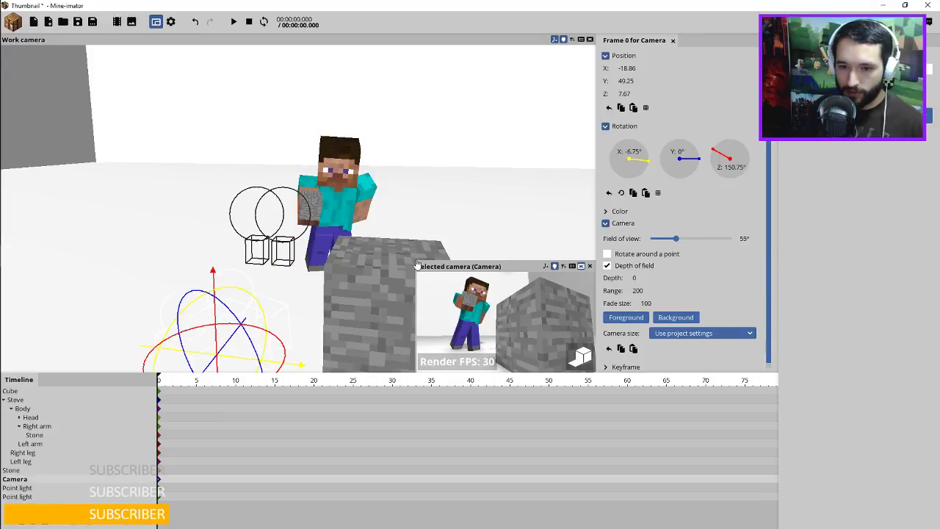
{"action": "left_click_drag", "start_coordinate": [413, 260], "coordinate": [198, 96]}
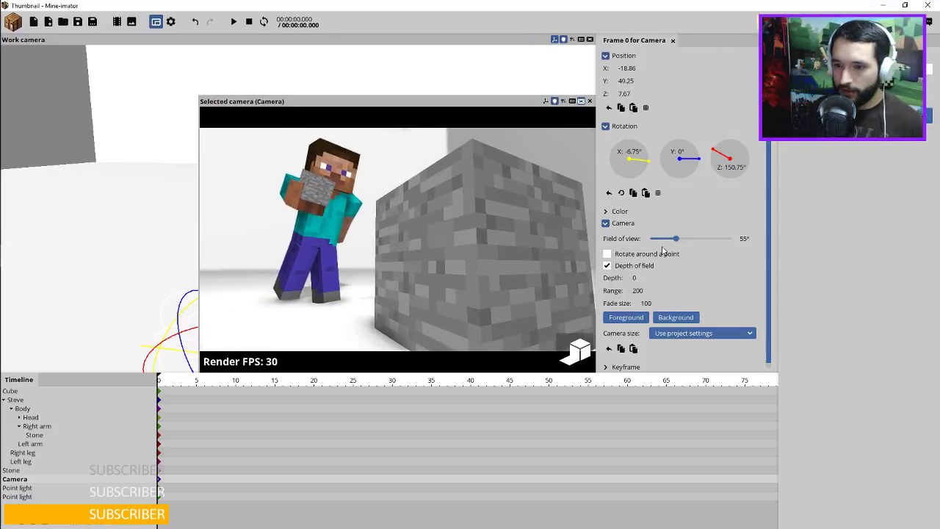
{"action": "left_click", "coordinate": [636, 292]}
{"action": "type", "text": "20"}
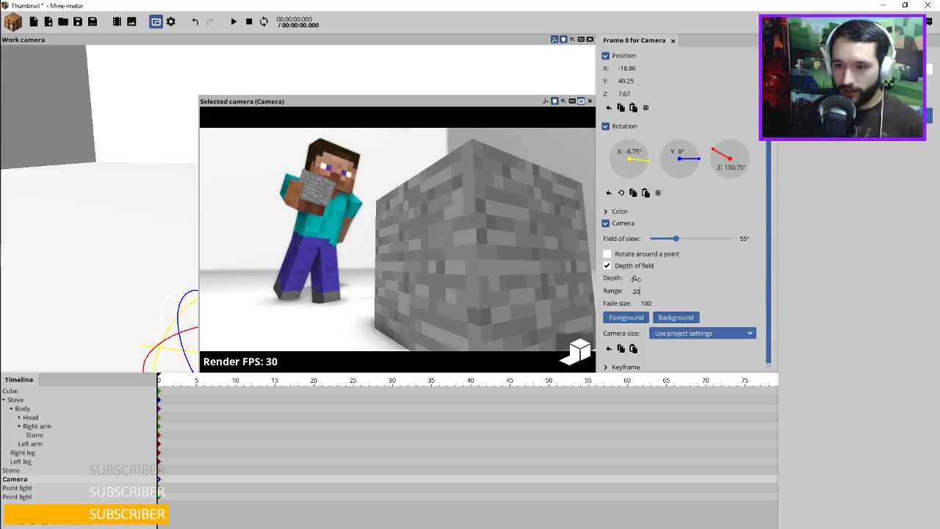
Set the camera's depth of field to depth 40, range 5 and fade size 250.
{"action": "left_click_drag", "start_coordinate": [635, 278], "coordinate": [674, 282]}
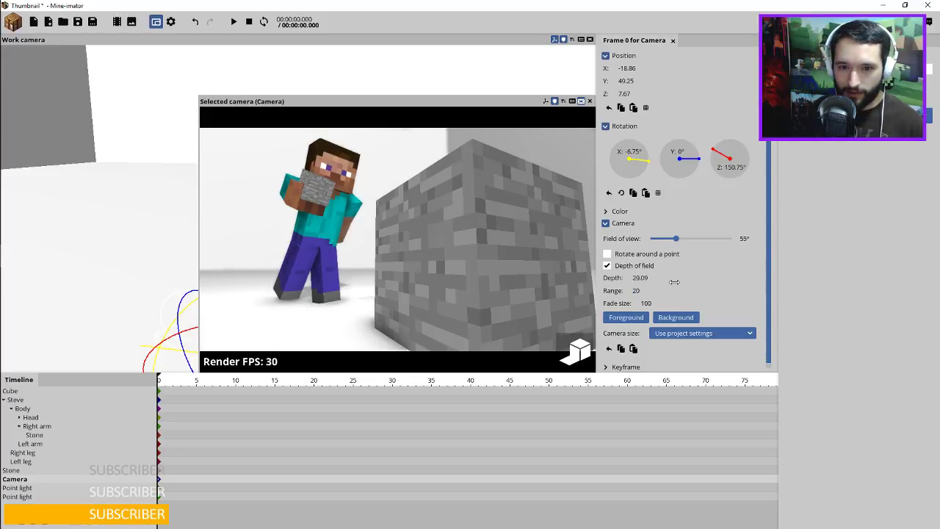
{"action": "left_click", "coordinate": [645, 281]}
{"action": "type", "text": "5"}
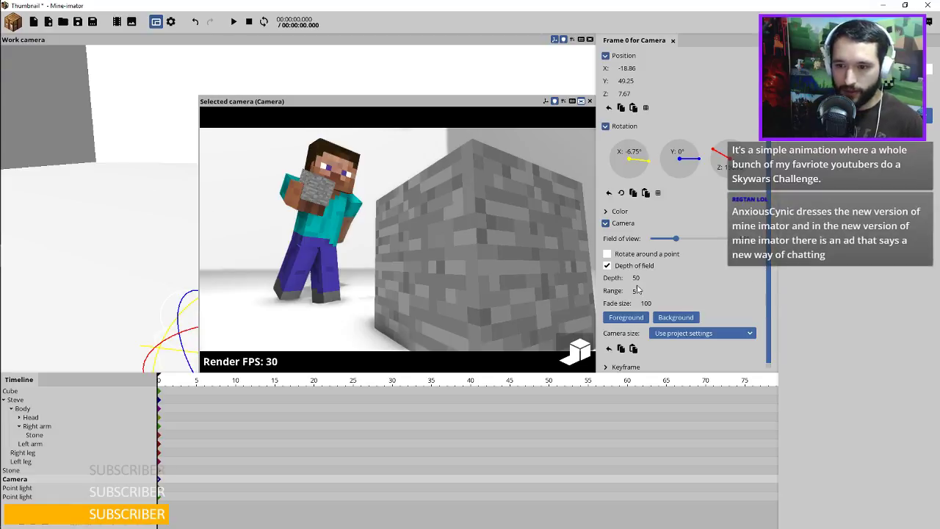
{"action": "mouse_move", "coordinate": [630, 277]}
{"action": "left_mouse_down"}
{"action": "mouse_move", "coordinate": [624, 285]}
{"action": "mouse_move", "coordinate": [636, 286]}
{"action": "left_mouse_up"}
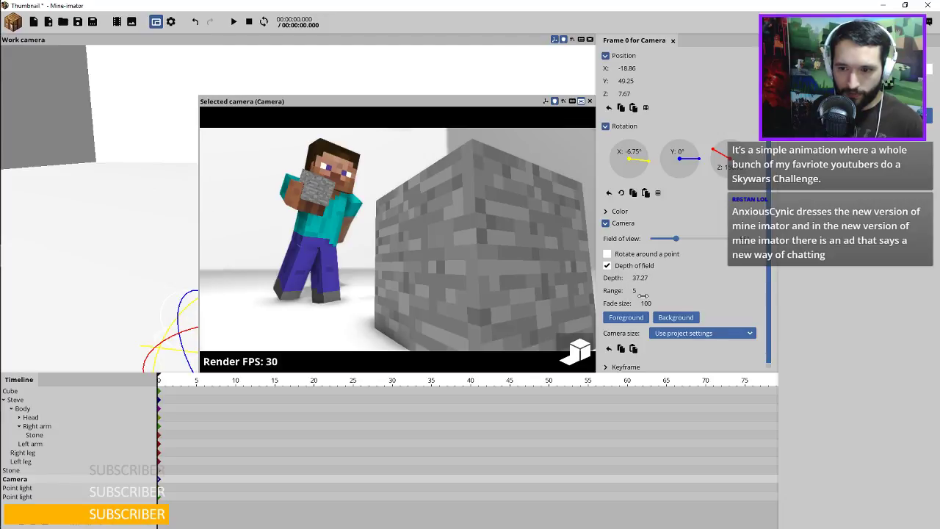
{"action": "left_click", "coordinate": [641, 277]}
{"action": "type", "text": "40"}
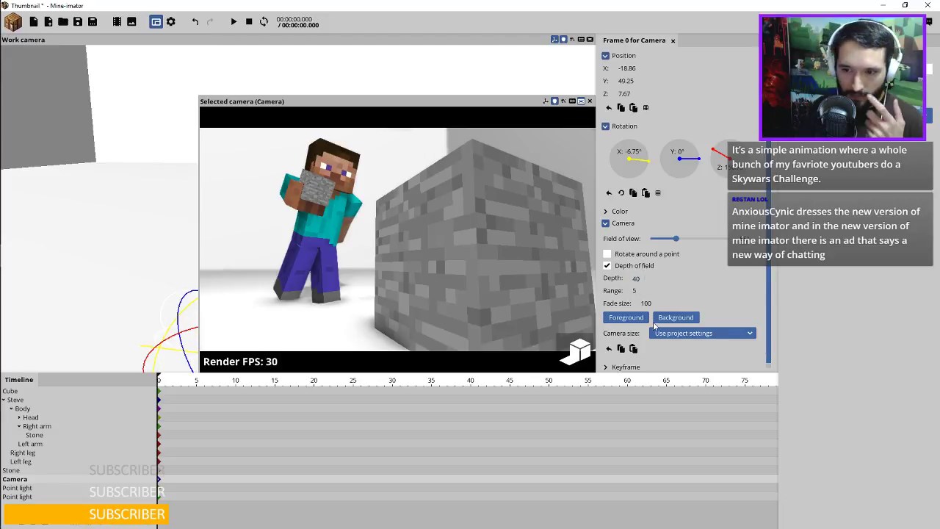
{"action": "left_click", "coordinate": [644, 301]}
{"action": "type", "text": "25"}
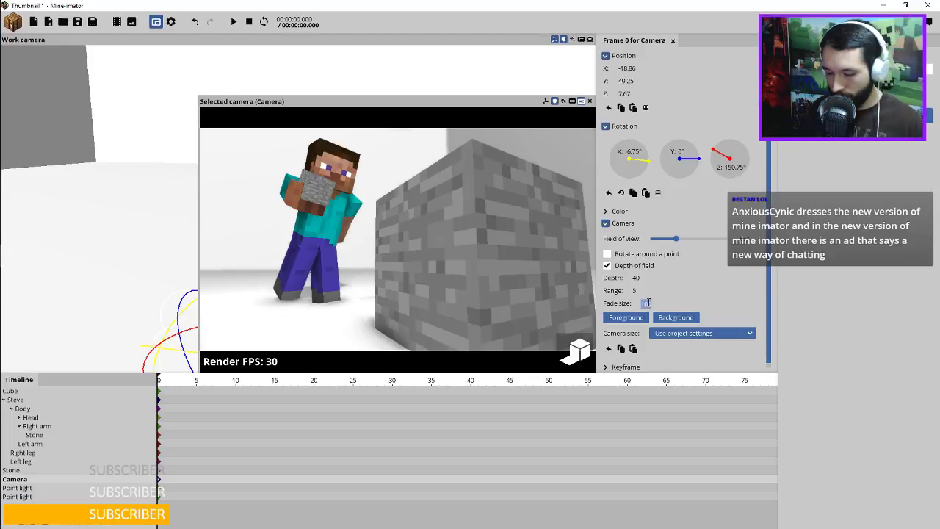
{"action": "type", "text": "0"}
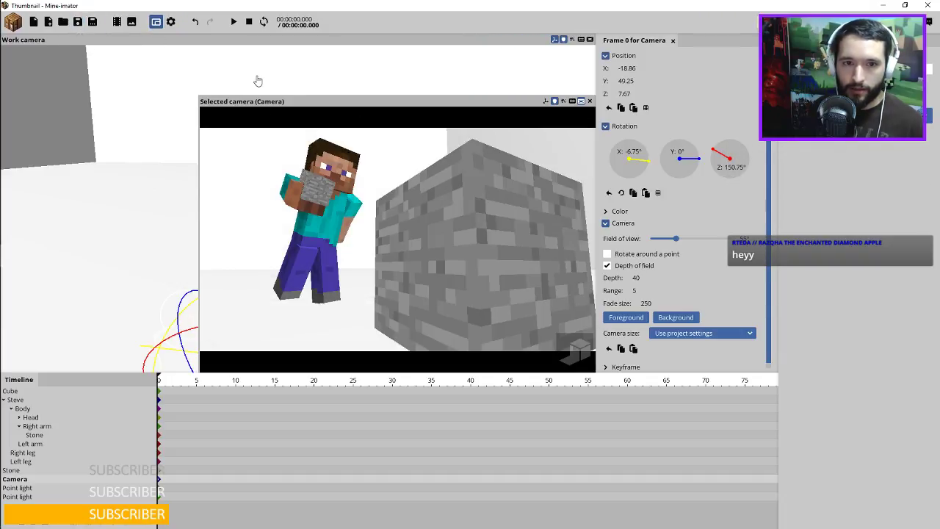
Open the program's render settings.
{"action": "left_click", "coordinate": [170, 23]}
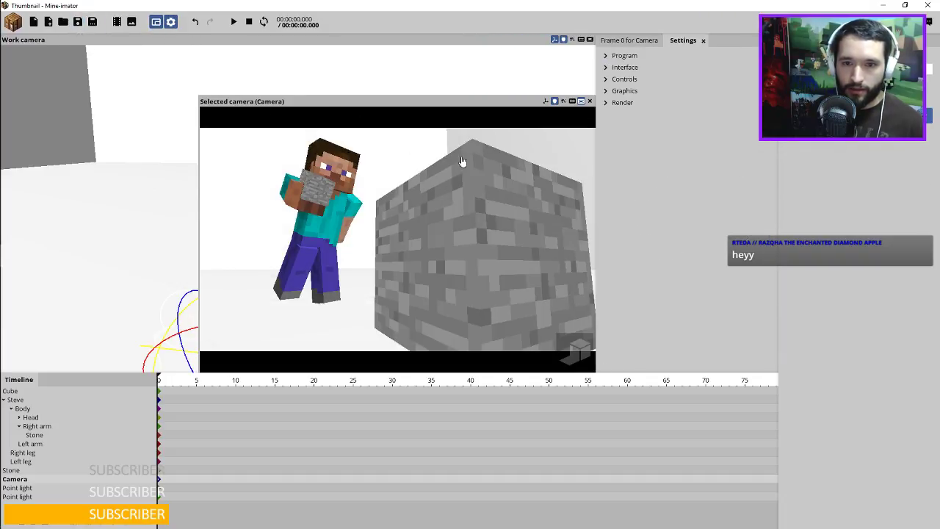
{"action": "left_click", "coordinate": [620, 103]}
{"action": "left_click", "coordinate": [703, 231]}
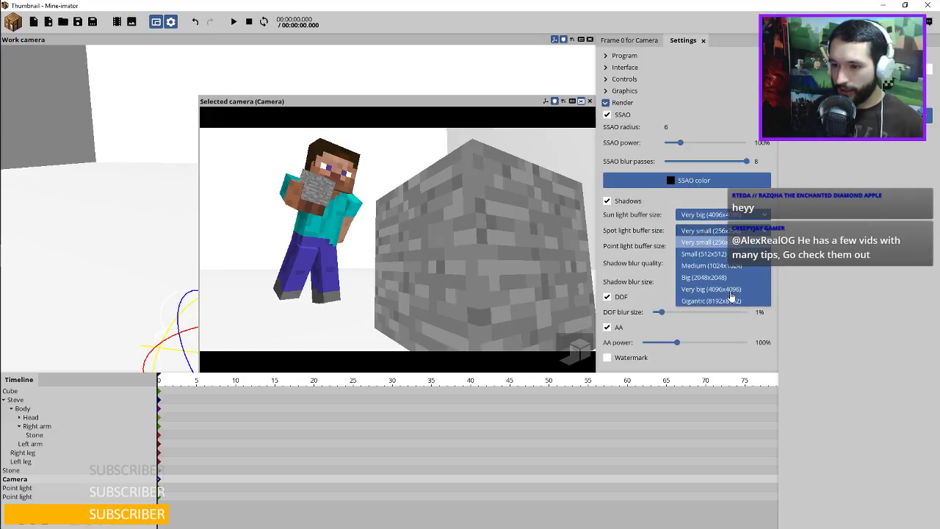
{"action": "left_click", "coordinate": [699, 276]}
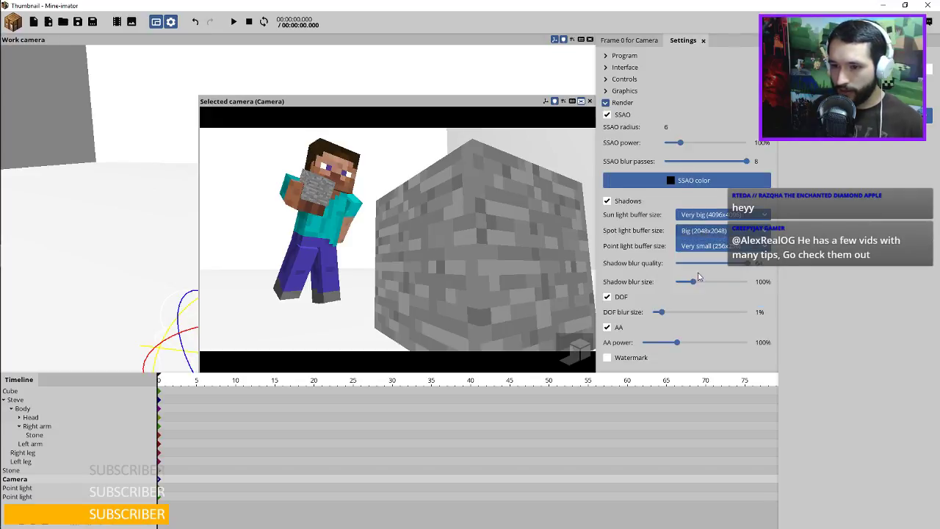
{"action": "left_click", "coordinate": [696, 218]}
{"action": "left_click", "coordinate": [696, 215]}
{"action": "left_click", "coordinate": [701, 230]}
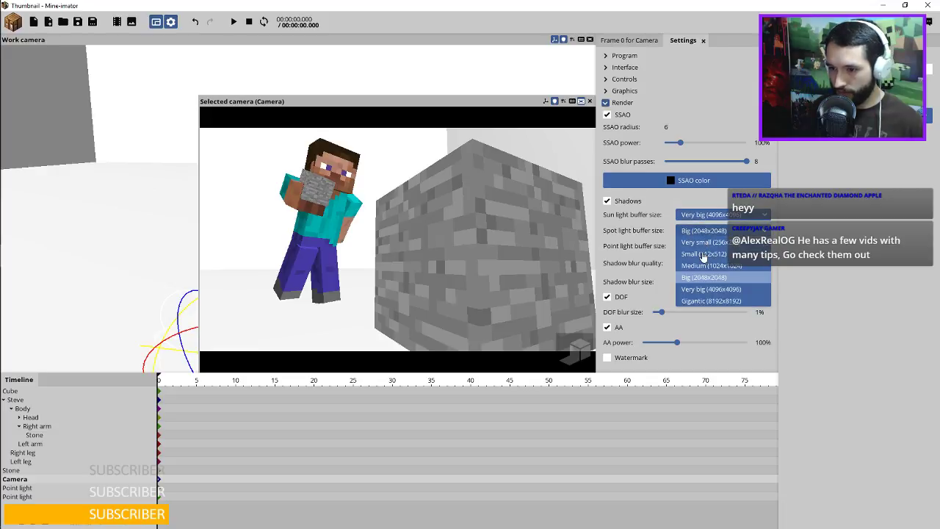
{"action": "left_click", "coordinate": [701, 253]}
{"action": "left_click", "coordinate": [701, 247]}
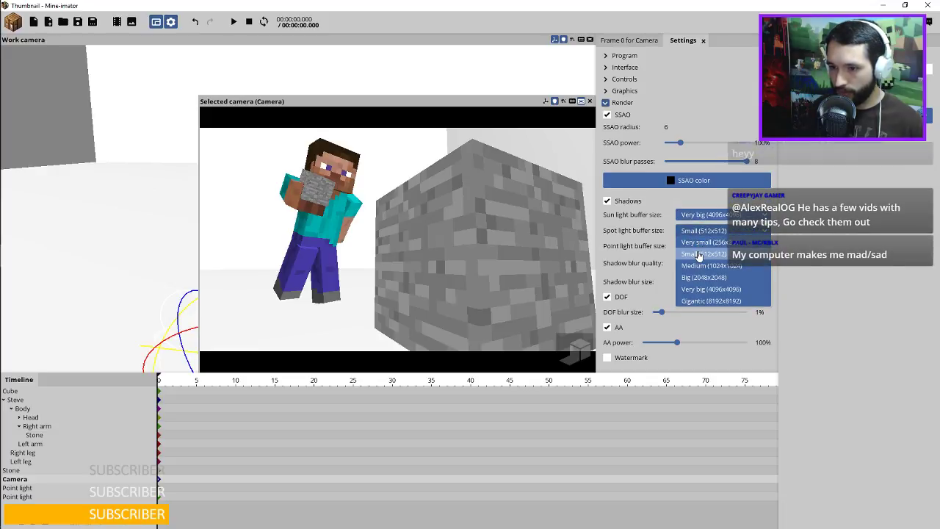
{"action": "left_click", "coordinate": [701, 255]}
{"action": "left_click", "coordinate": [695, 230]}
{"action": "left_click", "coordinate": [696, 242]}
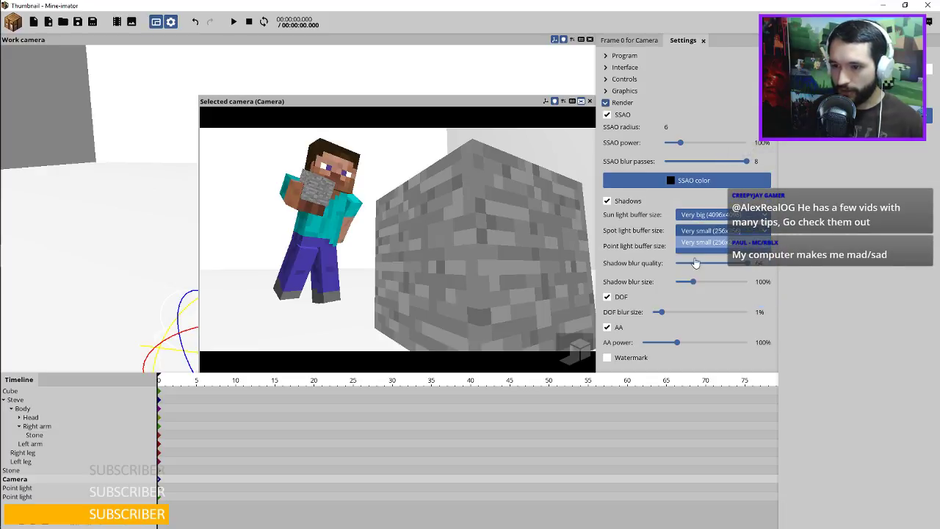
Set the point light buffer size for shadows to Big (2048x2048).
{"action": "left_click", "coordinate": [702, 247]}
{"action": "left_click", "coordinate": [701, 281]}
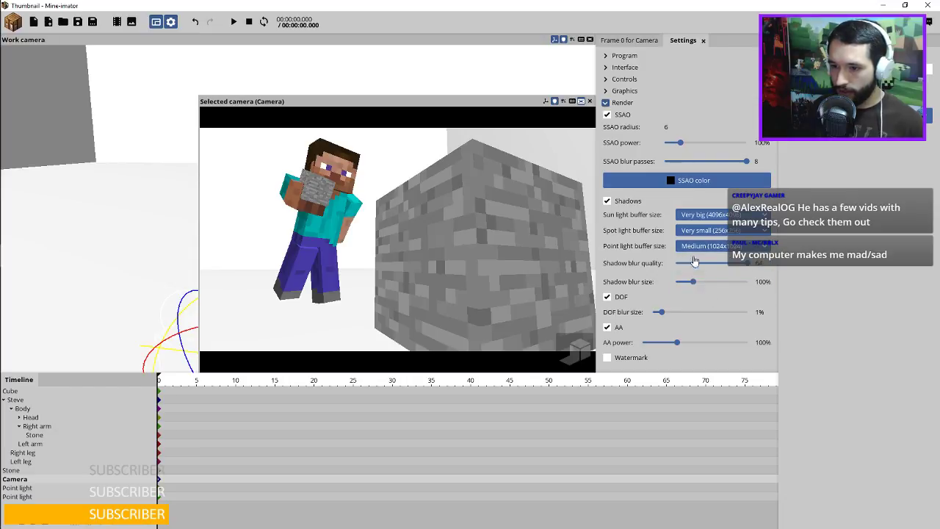
{"action": "left_click", "coordinate": [693, 247]}
{"action": "left_click", "coordinate": [702, 247]}
{"action": "left_click", "coordinate": [706, 215]}
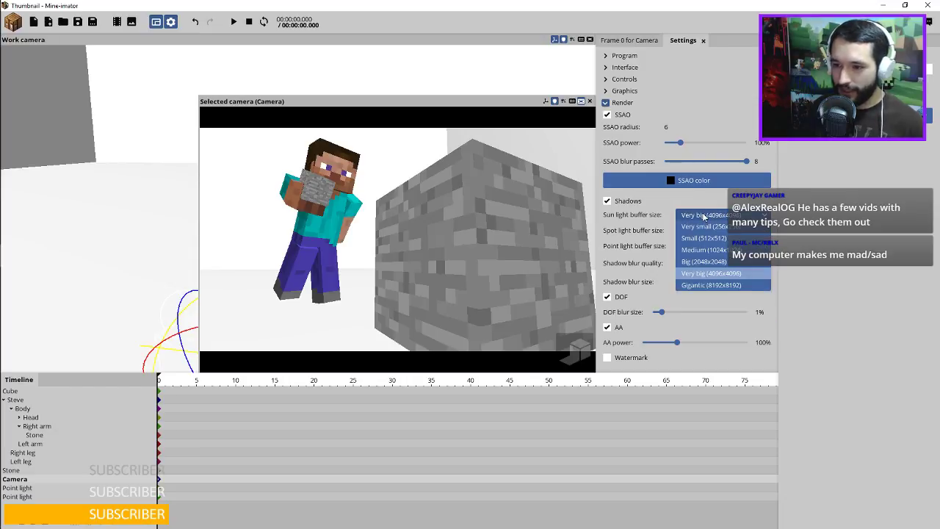
{"action": "left_click", "coordinate": [706, 215]}
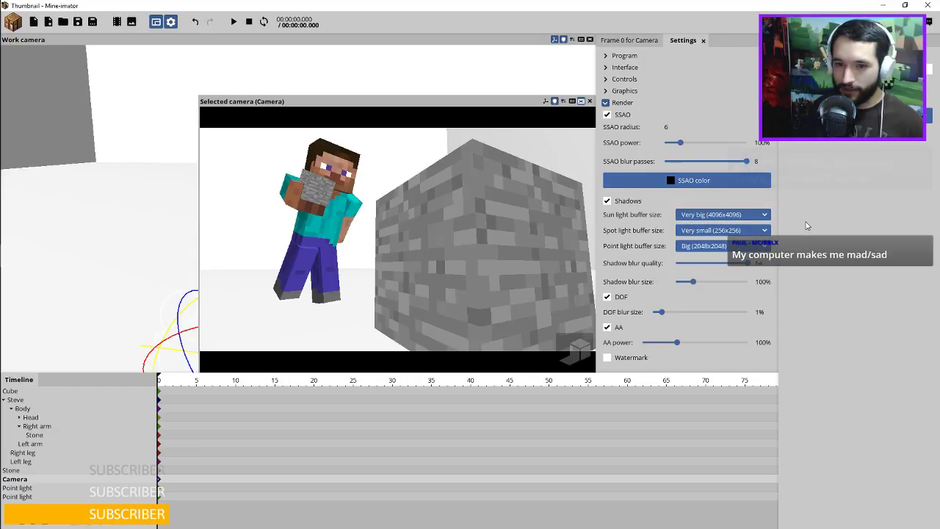
Export the camera view as Thumbnail Block Placement.png at HD 1080 (1920x1080) with high quality rendering, and shrink the camera preview.
{"action": "left_click", "coordinate": [132, 22]}
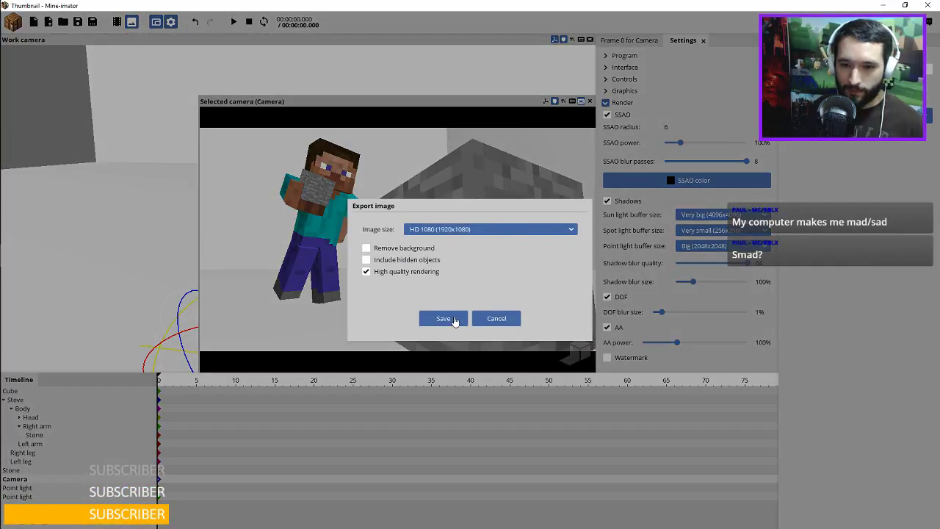
{"action": "left_click", "coordinate": [443, 318]}
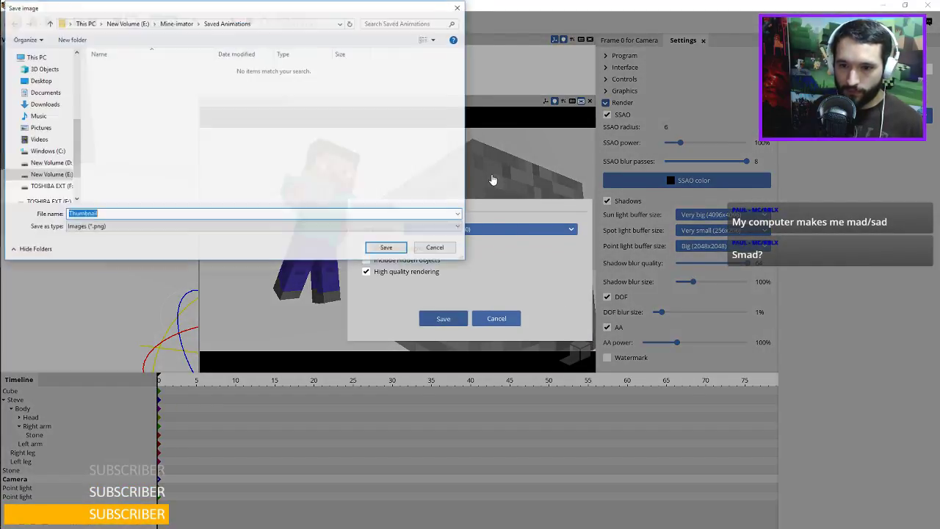
{"action": "left_click_drag", "start_coordinate": [192, 12], "coordinate": [538, 45]}
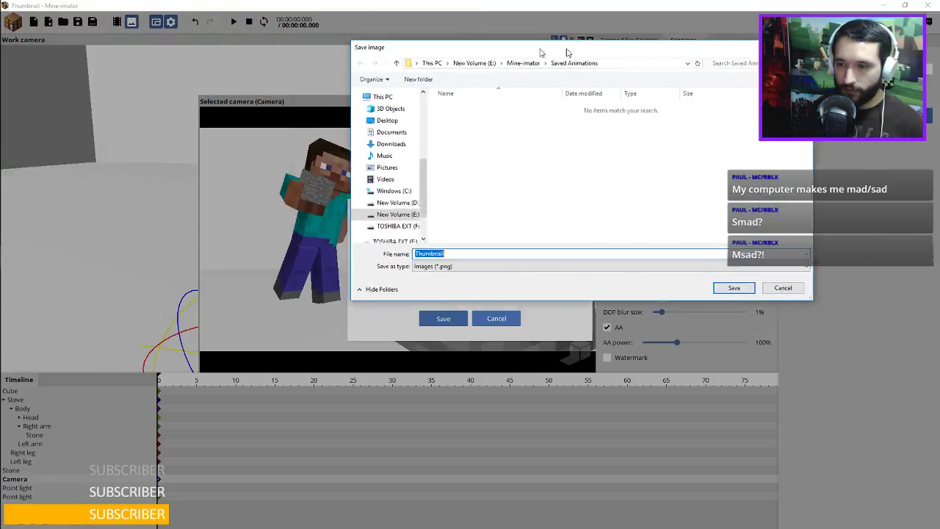
{"action": "left_click", "coordinate": [781, 282]}
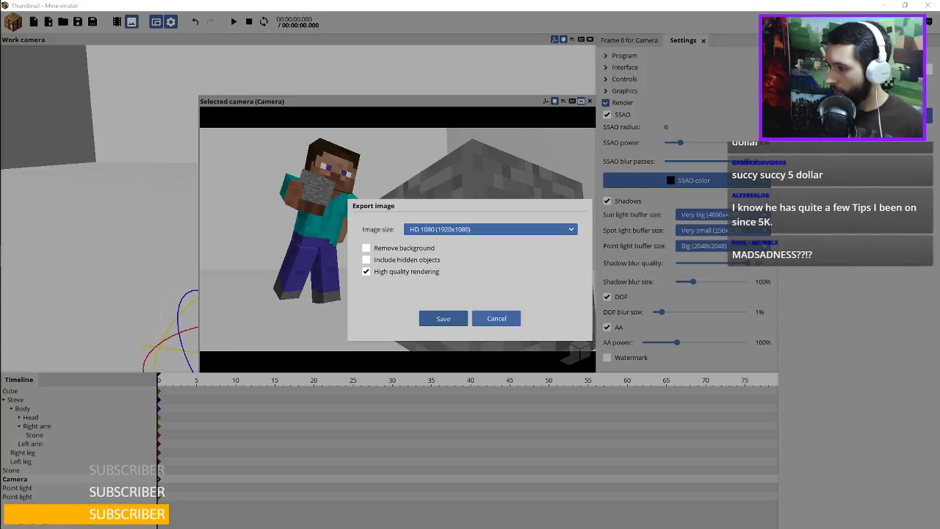
{"action": "key", "text": "Return"}
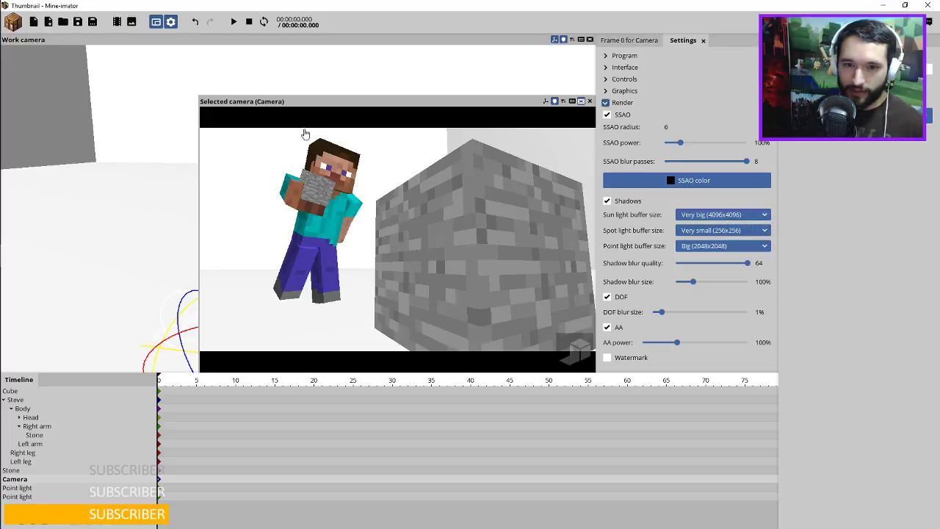
{"action": "left_click_drag", "start_coordinate": [198, 97], "coordinate": [328, 201]}
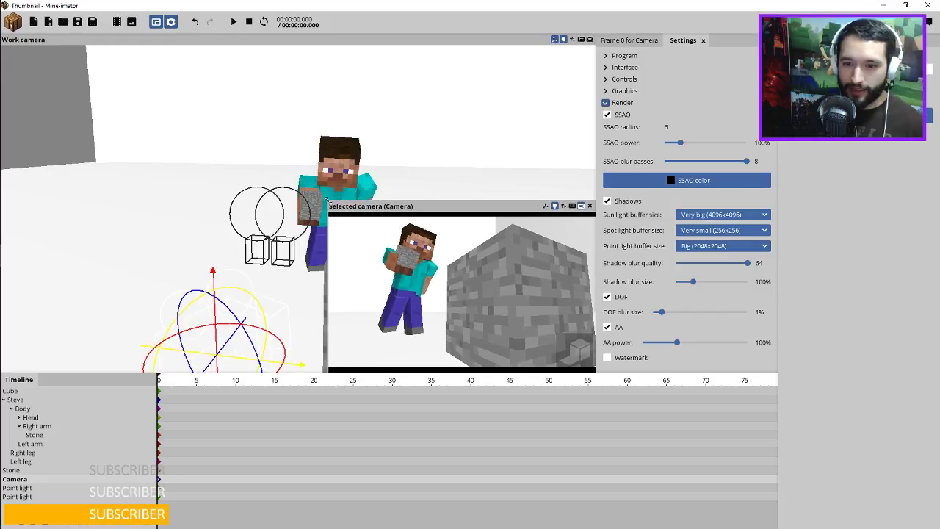
Switch to Photoshop Elements and show the MiTut 1.1.0 Thumb.psd document.
{"action": "mouse_move", "coordinate": [6, 235]}
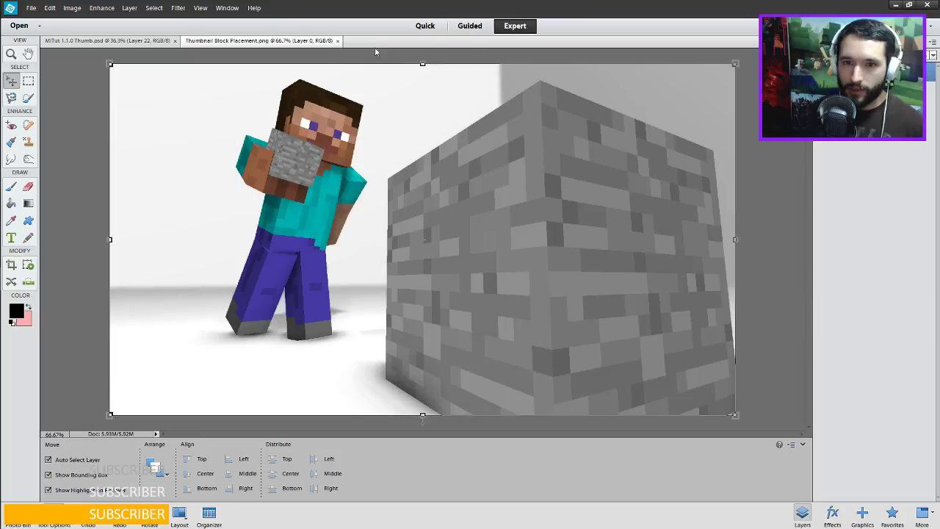
{"action": "left_click", "coordinate": [114, 42]}
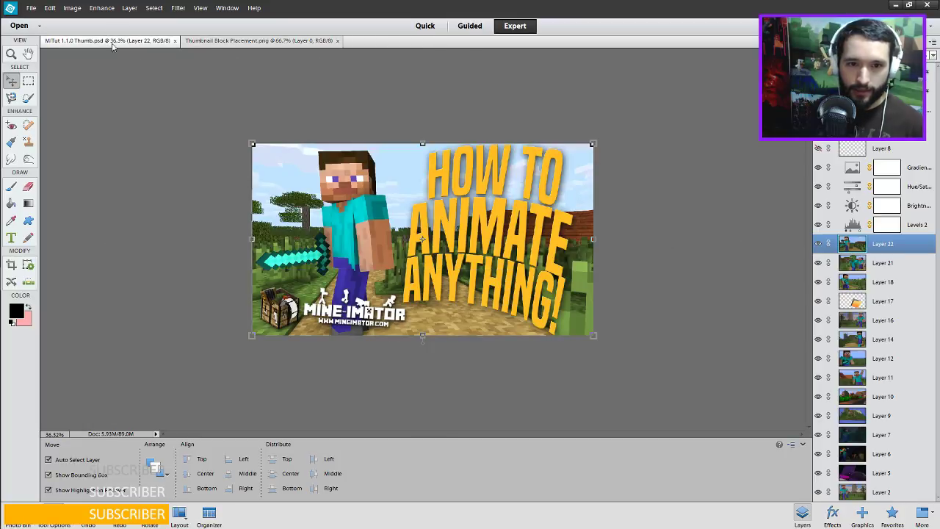
Copy the Thumbnail Block Placement.png render into MiTut 1.1.0 Thumb.psd, covering the canvas directly above Layer 22.
{"action": "left_click", "coordinate": [226, 42]}
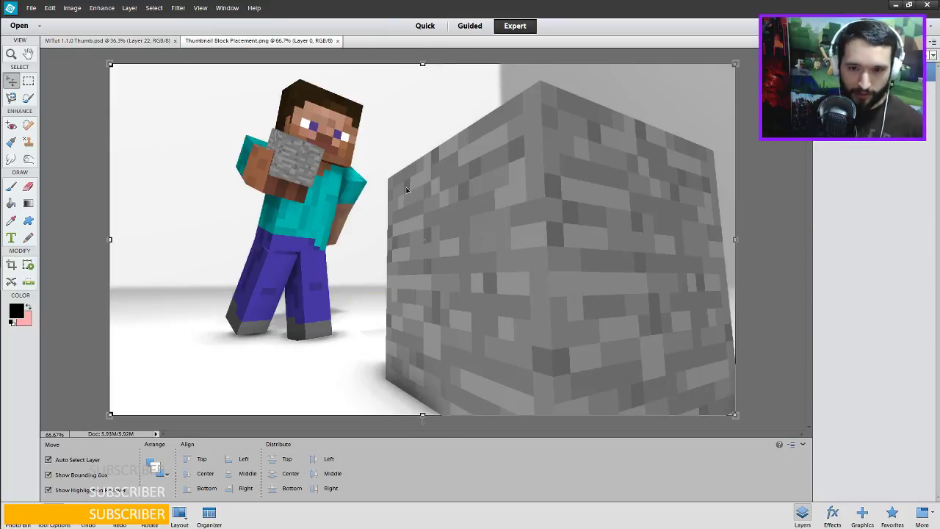
{"action": "left_click_drag", "start_coordinate": [343, 139], "coordinate": [352, 217]}
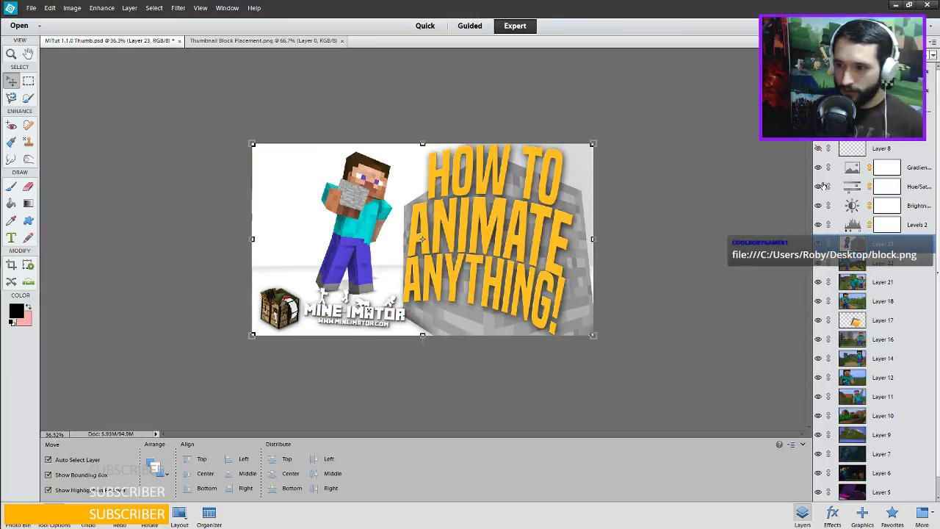
{"action": "mouse_move", "coordinate": [867, 243]}
{"action": "left_mouse_down"}
{"action": "mouse_move", "coordinate": [862, 173]}
{"action": "mouse_move", "coordinate": [849, 249]}
{"action": "mouse_move", "coordinate": [859, 258]}
{"action": "left_mouse_up"}
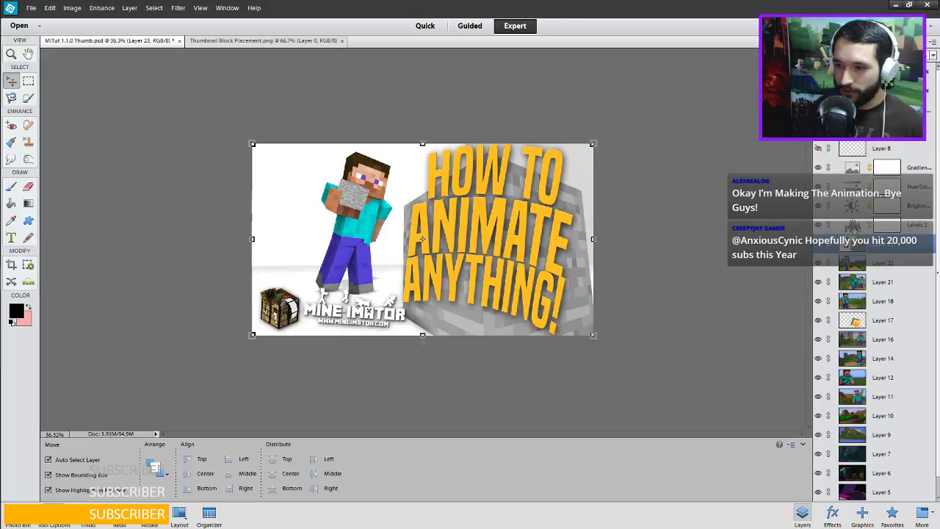
Set the Levels 2 adjustment layer's white input level to 240 and its midtone level to 1.40.
{"action": "double_click", "coordinate": [852, 226]}
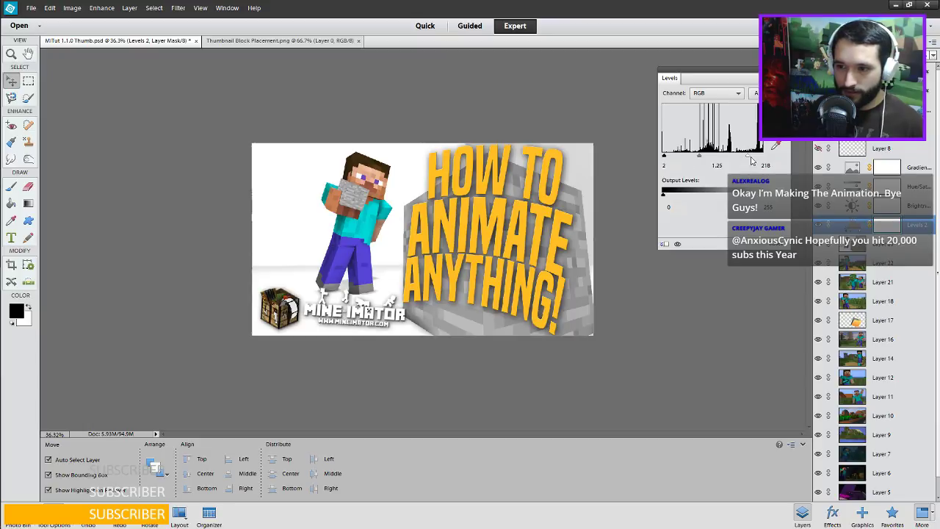
{"action": "left_click_drag", "start_coordinate": [750, 160], "coordinate": [763, 163]}
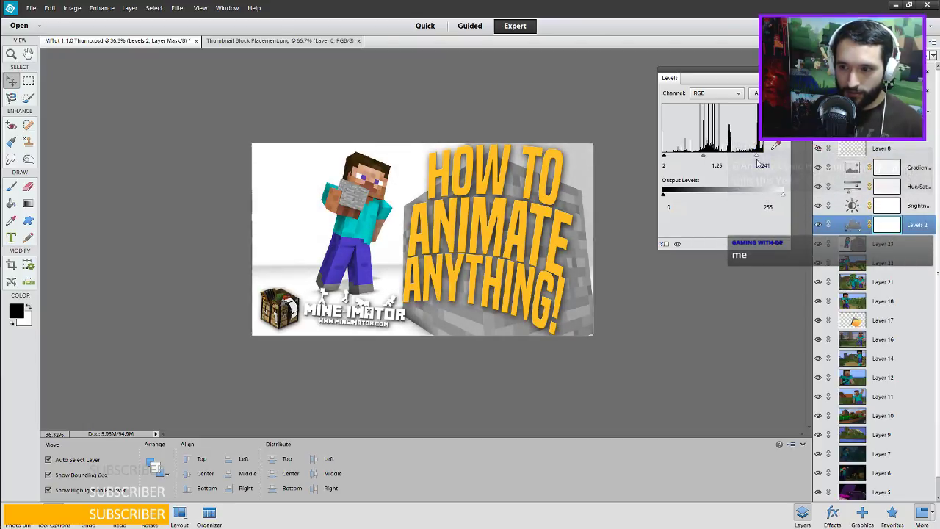
{"action": "double_click", "coordinate": [765, 166]}
{"action": "type", "text": "0"}
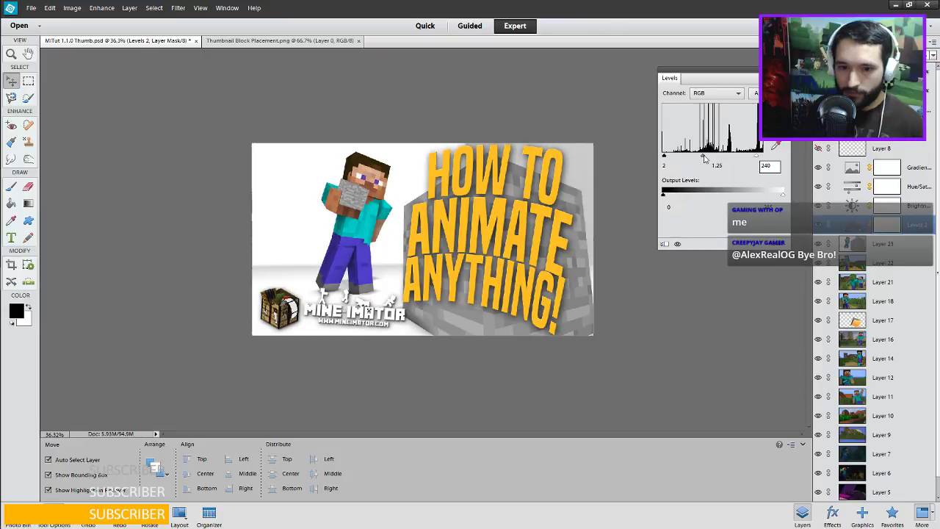
{"action": "left_click_drag", "start_coordinate": [704, 158], "coordinate": [700, 159]}
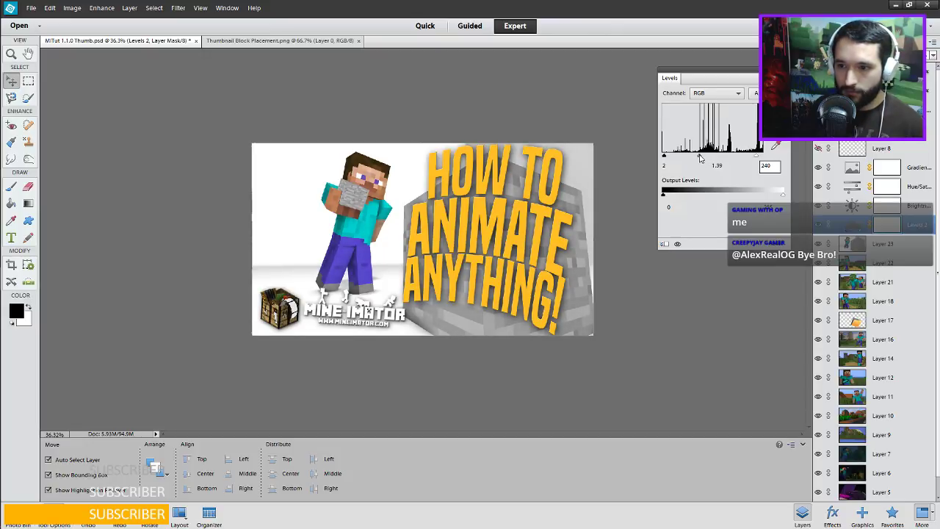
{"action": "left_click", "coordinate": [718, 166]}
{"action": "type", "text": "1.4"}
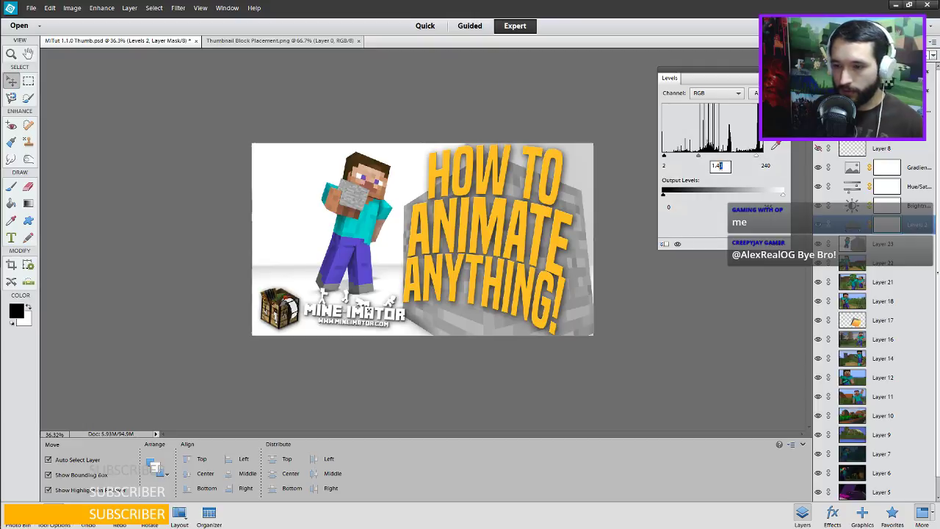
{"action": "type", "text": "0"}
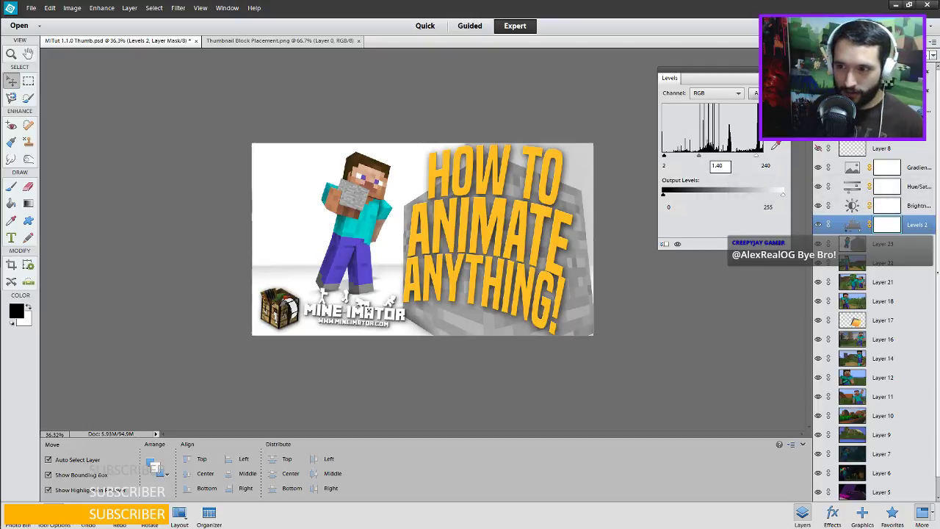
{"action": "key", "text": "Return"}
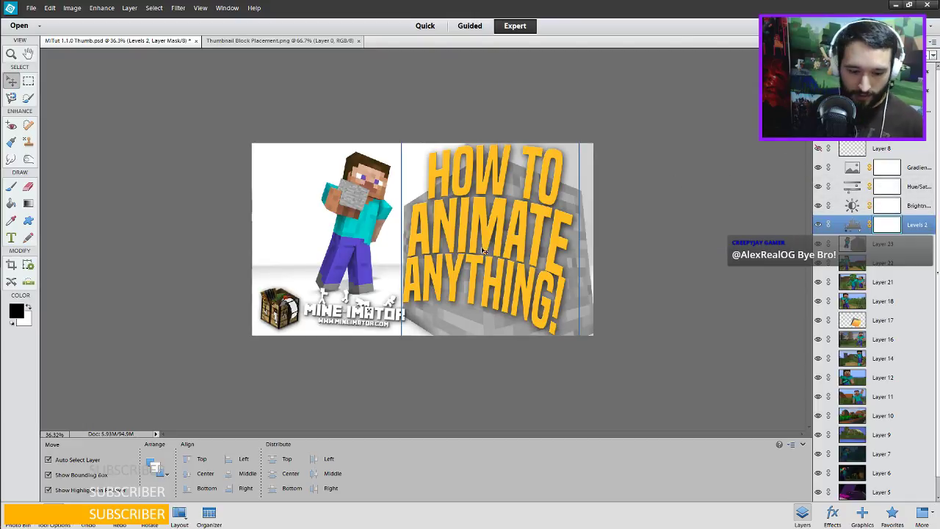
Replace "ANIMATE ANYTHING" in the title text with "PLACE BLOCKS" on two lines, keeping the exclamation mark.
{"action": "key", "text": "t"}
{"action": "left_click", "coordinate": [545, 288]}
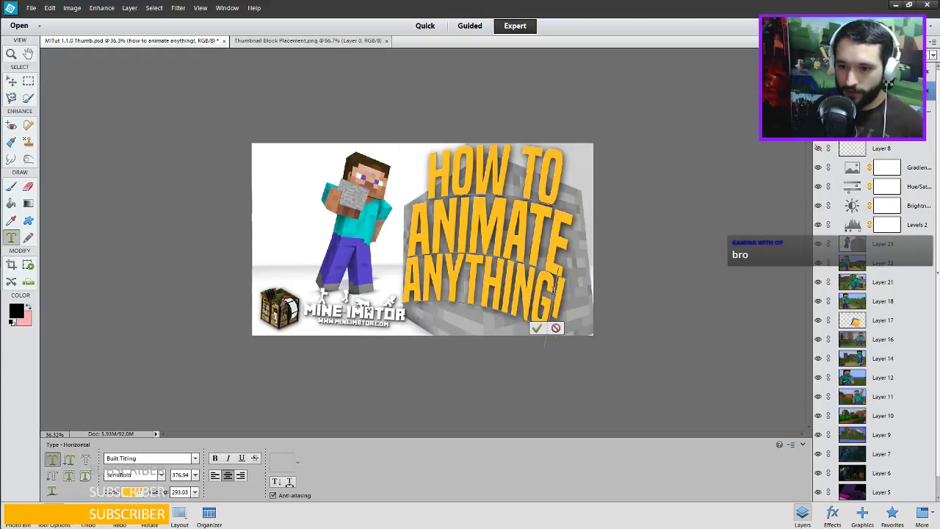
{"action": "left_click_drag", "start_coordinate": [553, 289], "coordinate": [430, 154]}
{"action": "left_click", "coordinate": [538, 222]}
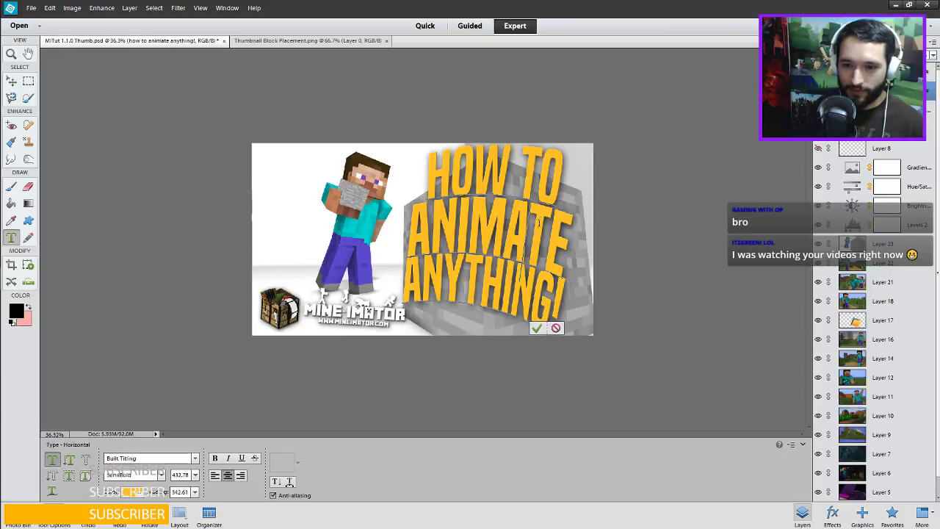
{"action": "left_click_drag", "start_coordinate": [546, 300], "coordinate": [394, 228]}
{"action": "type", "text": "PL"}
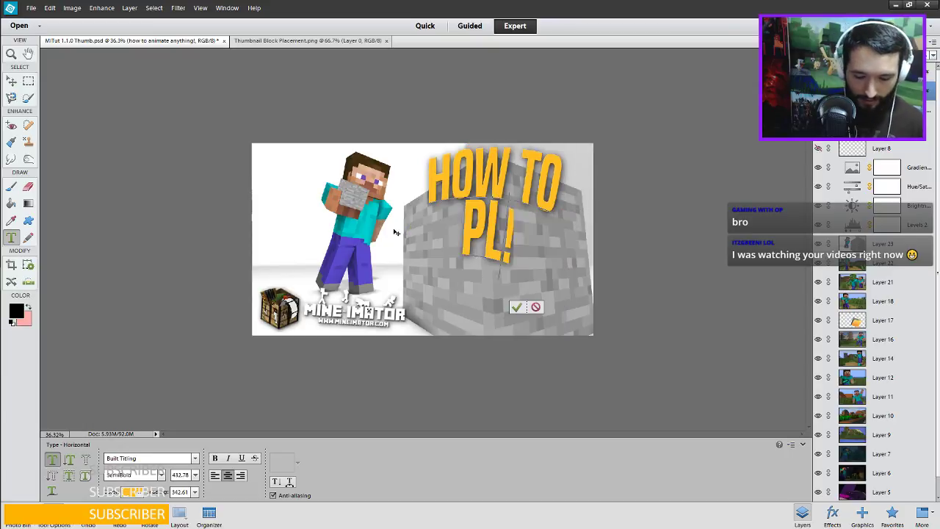
{"action": "type", "text": "ACE"}
{"action": "key", "text": "Return"}
{"action": "type", "text": "BLOCKS"}
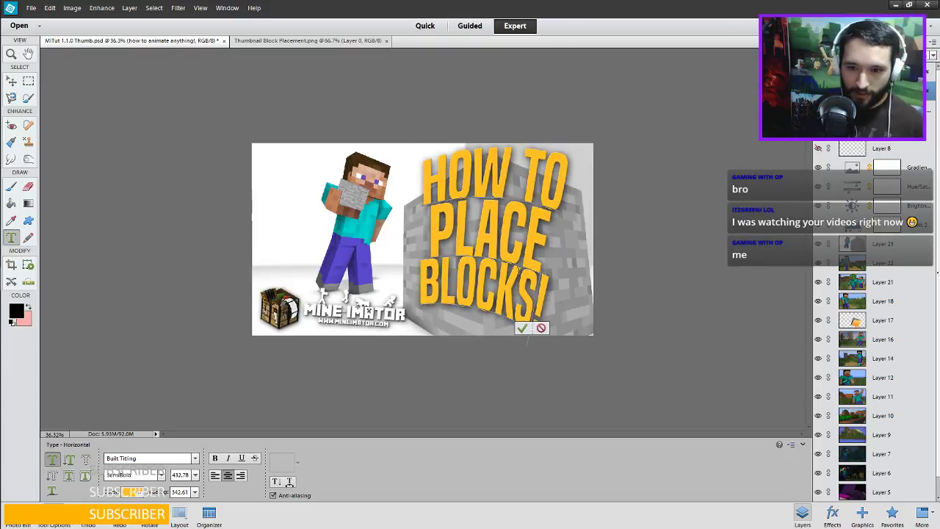
{"action": "left_click", "coordinate": [522, 328]}
Rotate the title text about -12.28 degrees and reposition it over the large stone block.
{"action": "key", "text": "v"}
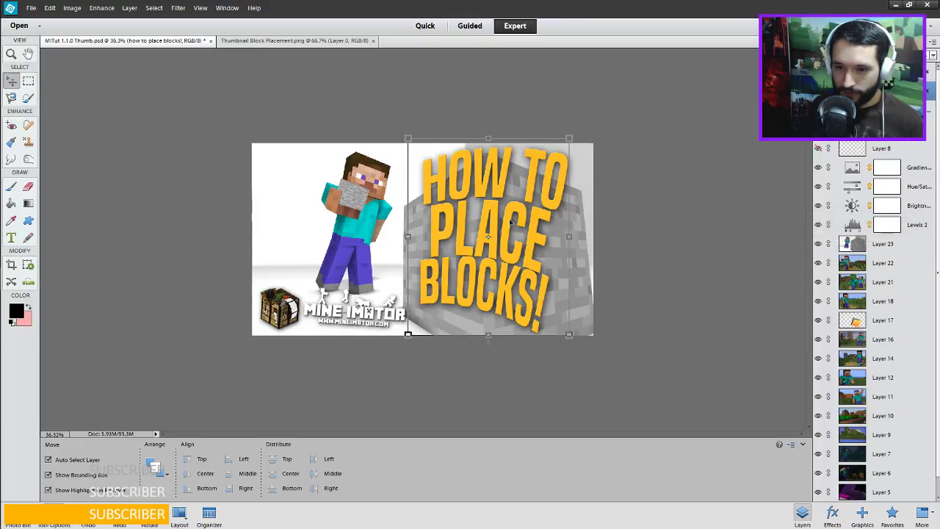
{"action": "left_click_drag", "start_coordinate": [568, 236], "coordinate": [605, 229]}
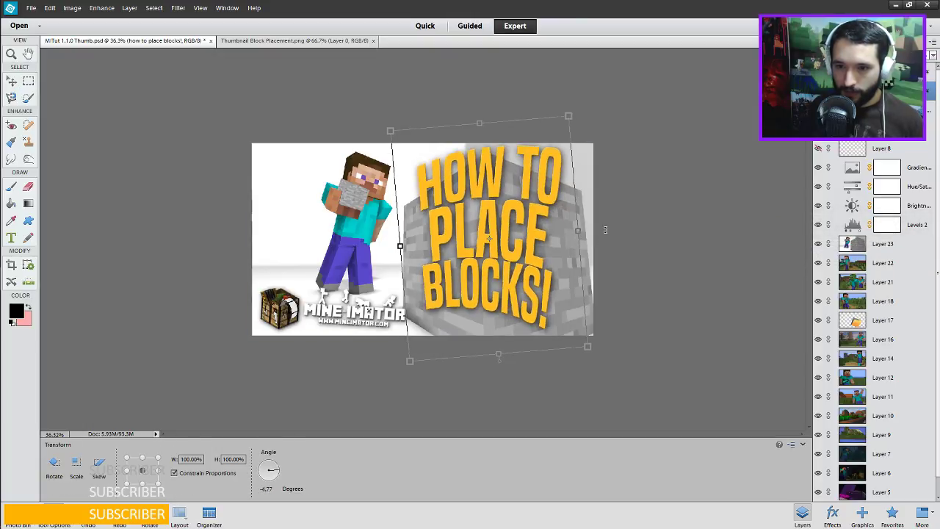
{"action": "left_click_drag", "start_coordinate": [494, 217], "coordinate": [499, 228]}
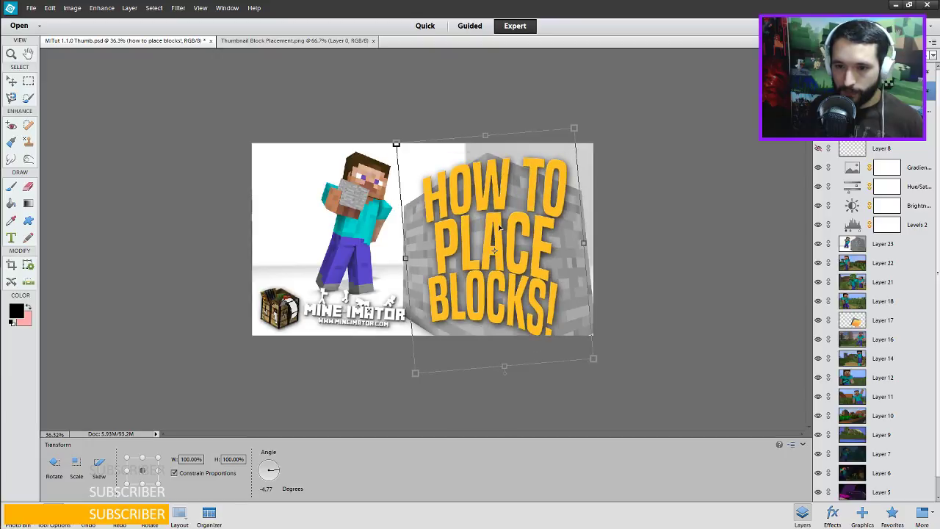
{"action": "mouse_move", "coordinate": [598, 239]}
{"action": "left_mouse_down"}
{"action": "mouse_move", "coordinate": [596, 227]}
{"action": "mouse_move", "coordinate": [585, 235]}
{"action": "left_mouse_up"}
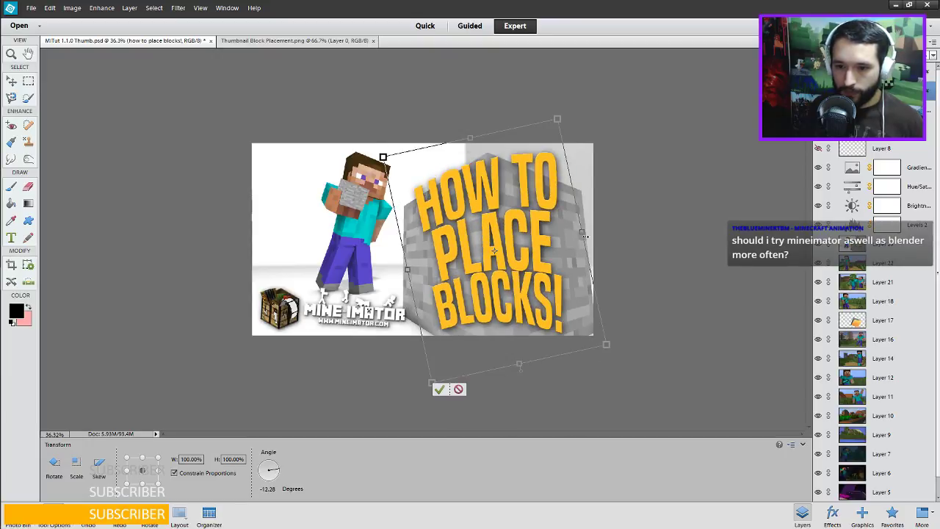
{"action": "left_click", "coordinate": [438, 389]}
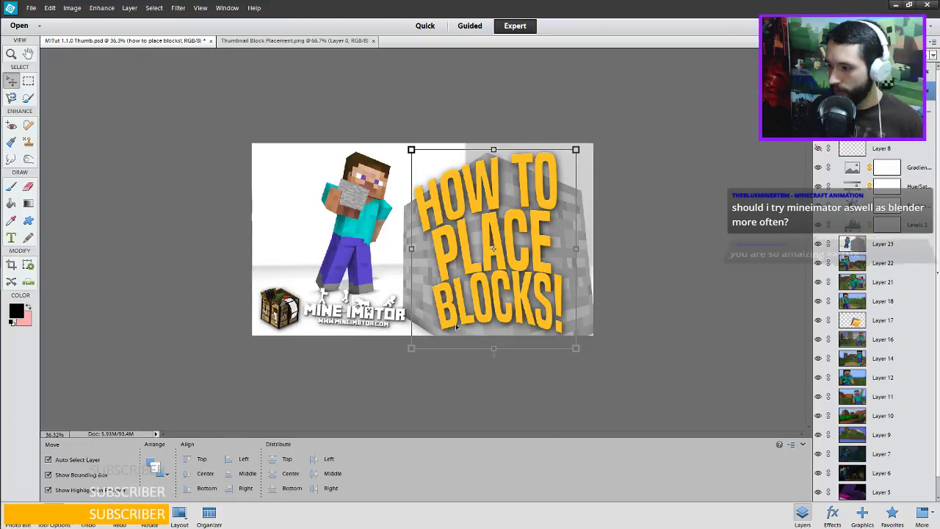
Open the title's text warp settings and set the horizontal distortion to 0%.
{"action": "key", "text": "t"}
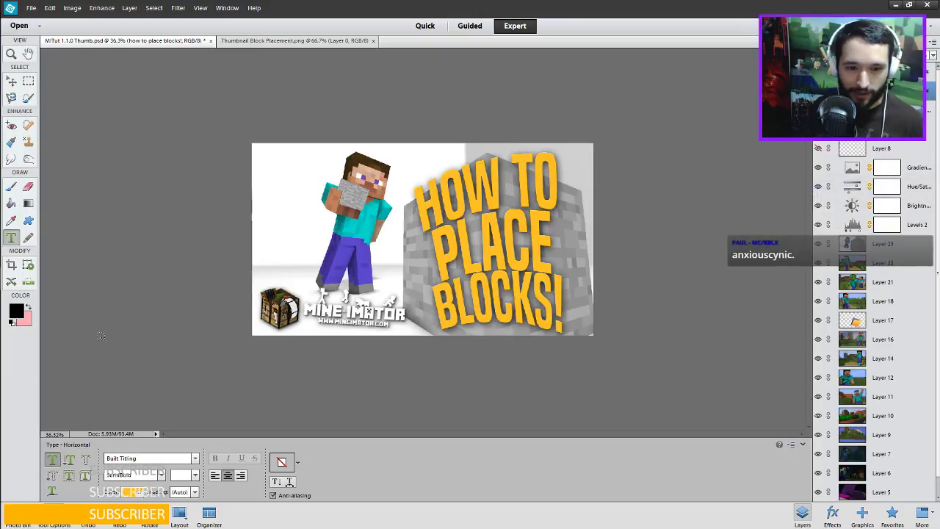
{"action": "left_click", "coordinate": [287, 481]}
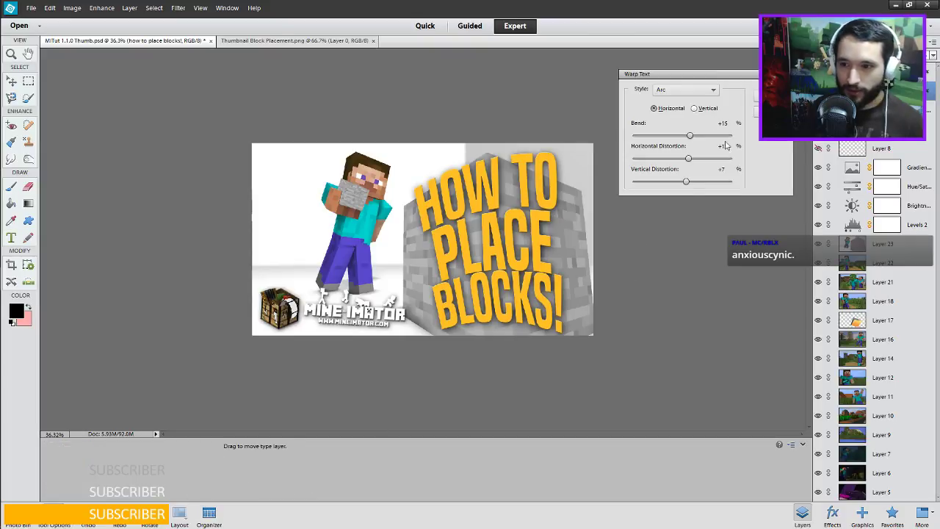
{"action": "left_click", "coordinate": [682, 158]}
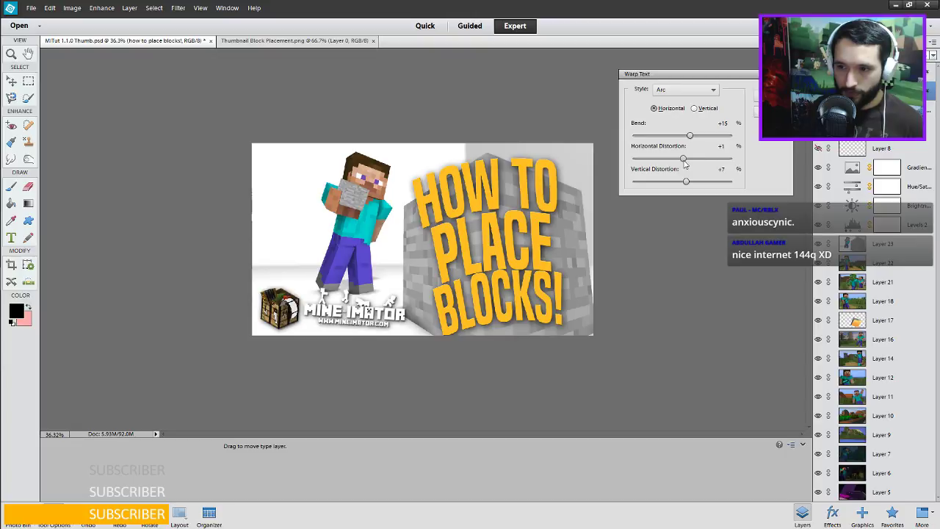
{"action": "left_click", "coordinate": [717, 147]}
{"action": "type", "text": "0"}
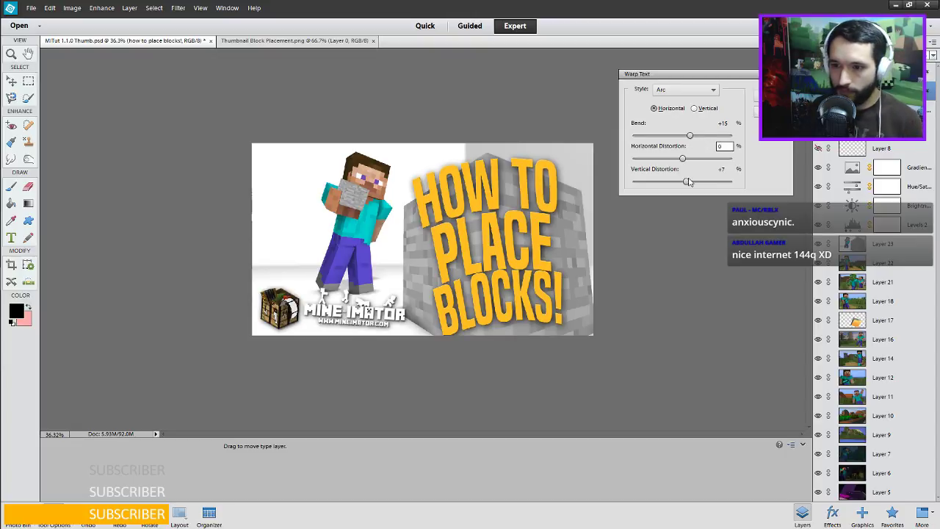
Try vertical distortions of -7% and +16% on the title's Arc warp, and set the value to 0%.
{"action": "left_click_drag", "start_coordinate": [687, 182], "coordinate": [680, 185]}
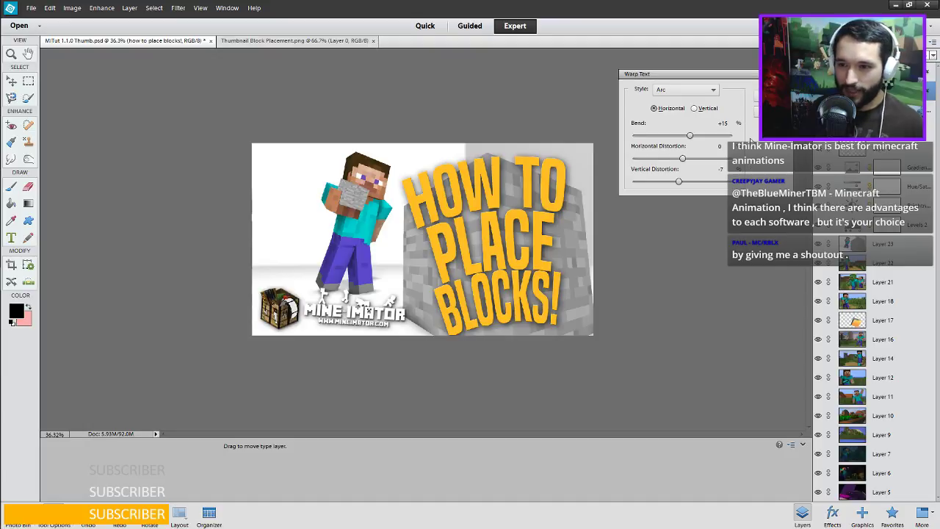
{"action": "left_click", "coordinate": [690, 183]}
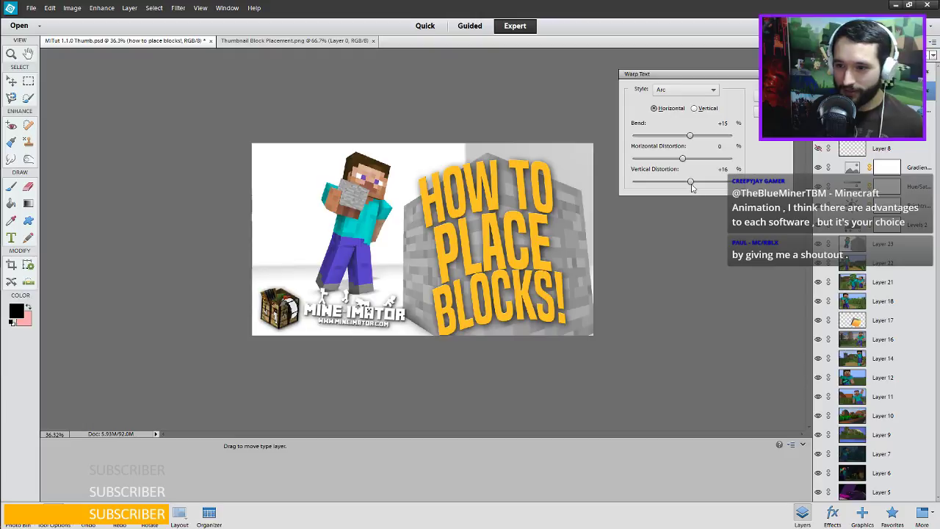
{"action": "left_click_drag", "start_coordinate": [690, 183], "coordinate": [713, 169]}
{"action": "type", "text": "0"}
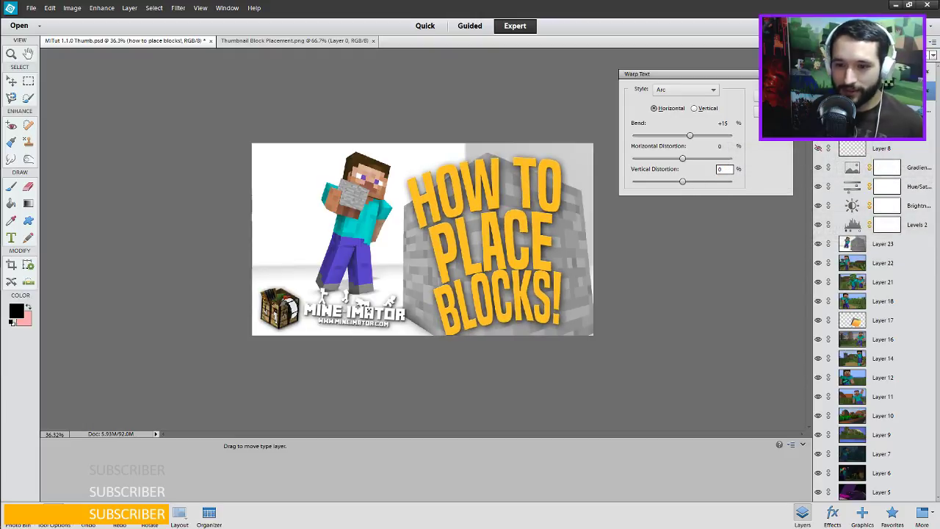
Apply a vertical distortion of 20% and a horizontal distortion of +20% to the title's Arc warp.
{"action": "left_click_drag", "start_coordinate": [682, 182], "coordinate": [691, 182]}
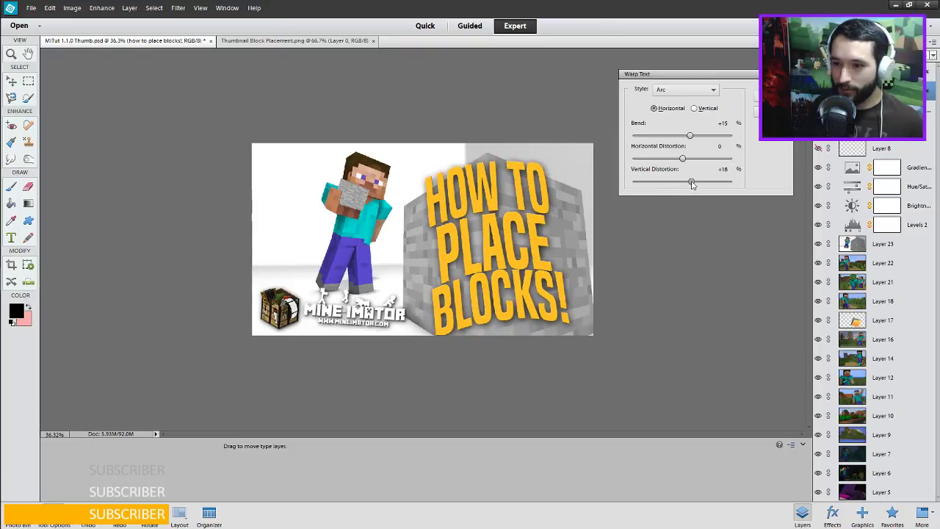
{"action": "double_click", "coordinate": [725, 169]}
{"action": "type", "text": "20"}
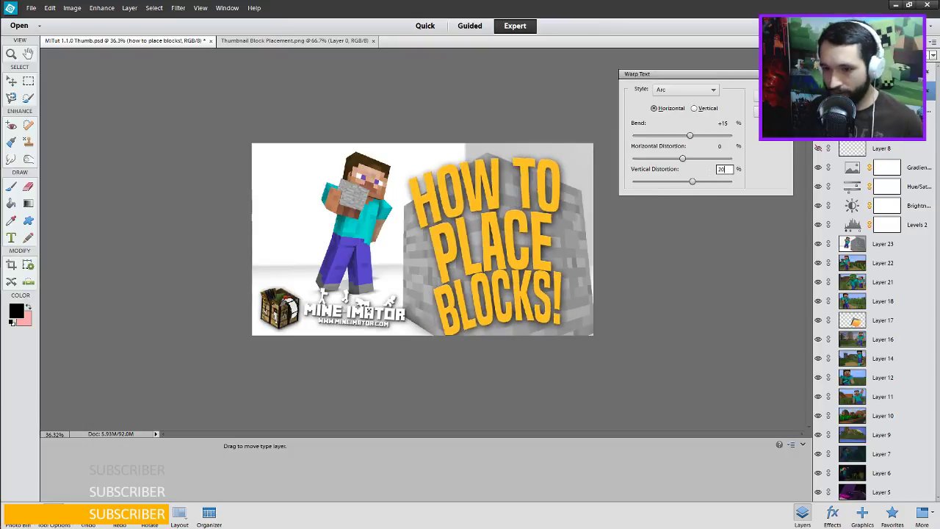
{"action": "left_click_drag", "start_coordinate": [686, 155], "coordinate": [696, 162]}
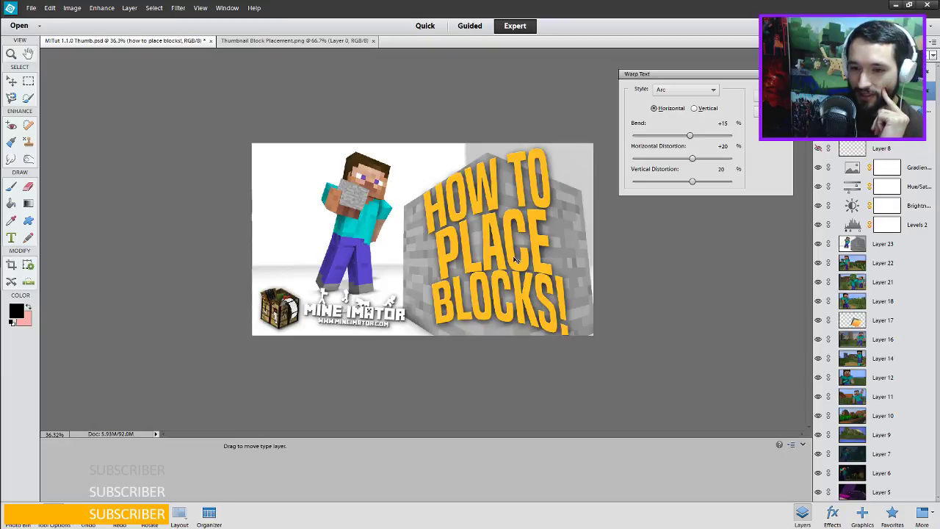
{"action": "key", "text": "Return"}
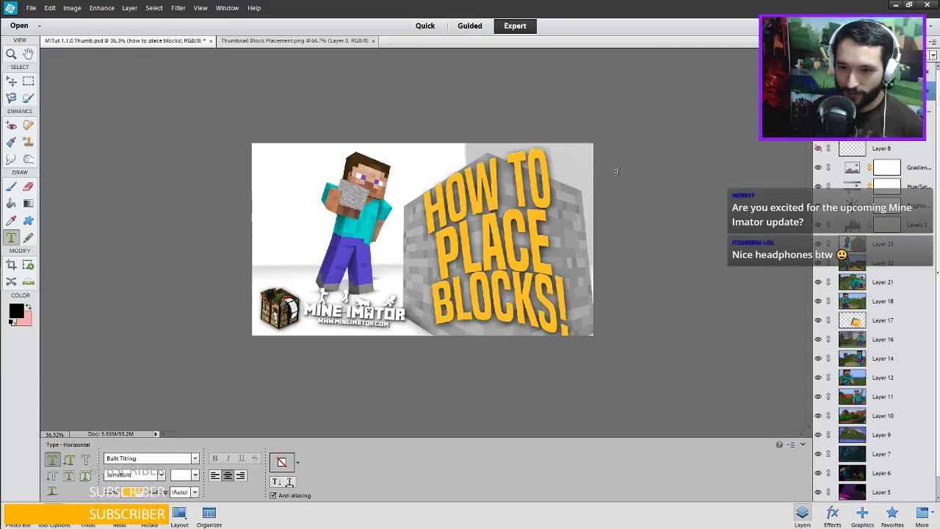
Reopen the title's Arc warp settings and set the bend to +12% and the vertical distortion to 18%.
{"action": "left_click", "coordinate": [305, 41]}
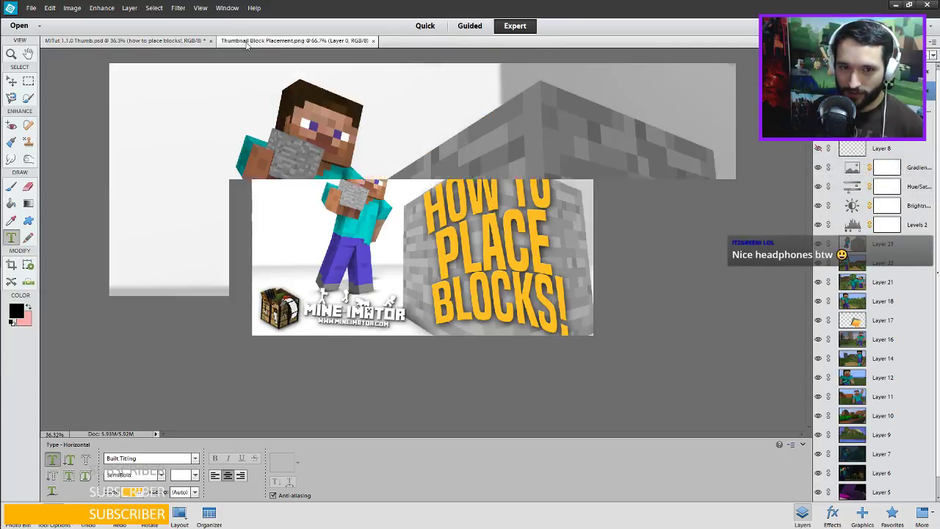
{"action": "left_click", "coordinate": [125, 41]}
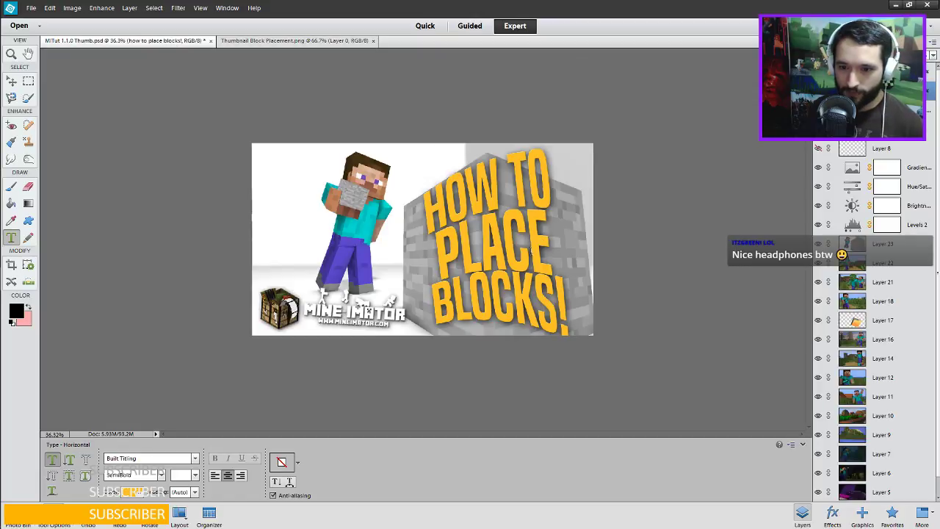
{"action": "left_click", "coordinate": [279, 462]}
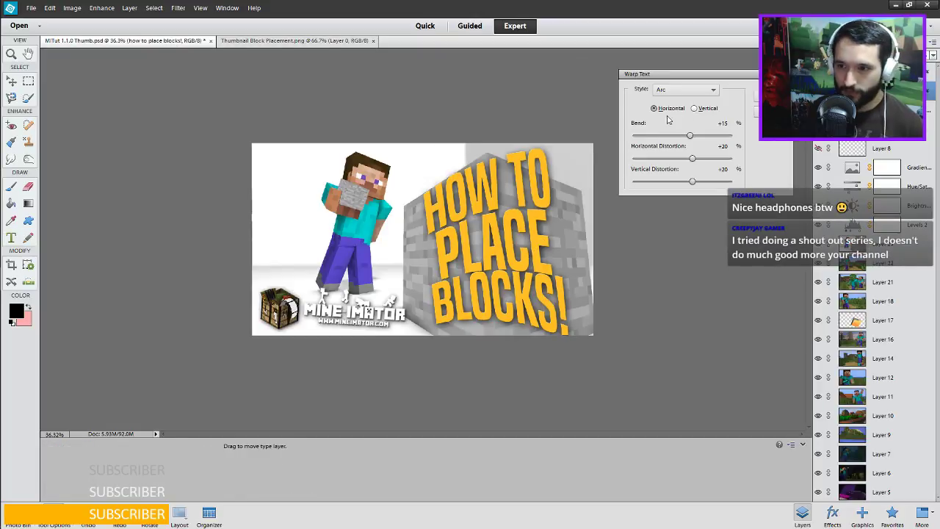
{"action": "left_click_drag", "start_coordinate": [691, 136], "coordinate": [688, 138]}
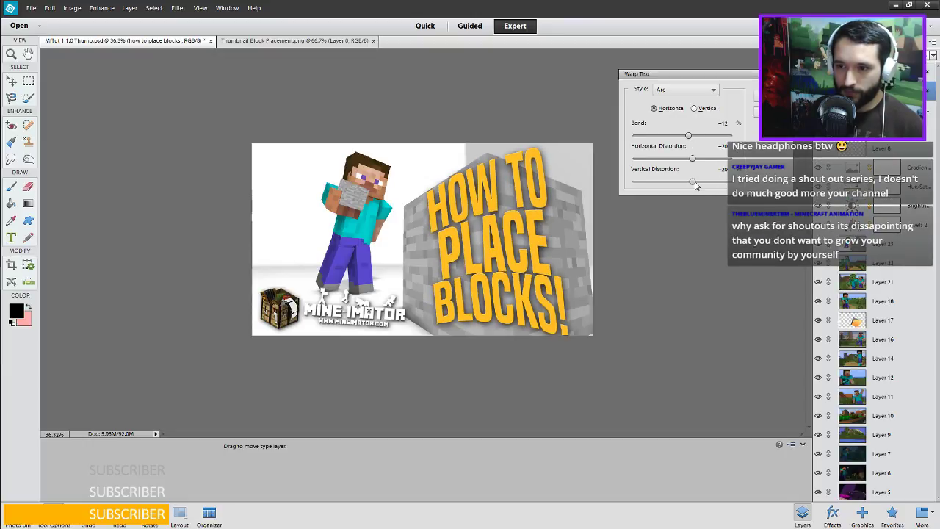
{"action": "left_click_drag", "start_coordinate": [694, 183], "coordinate": [690, 182]}
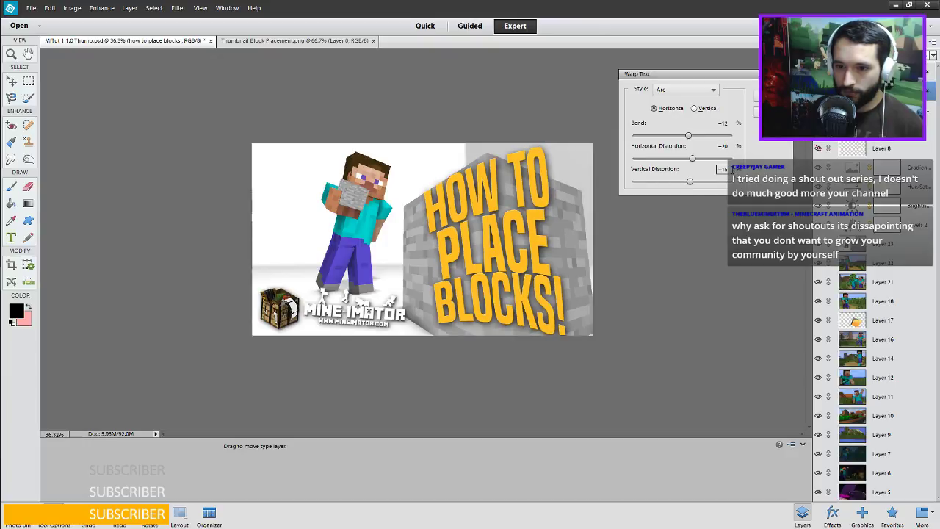
{"action": "left_click", "coordinate": [727, 170]}
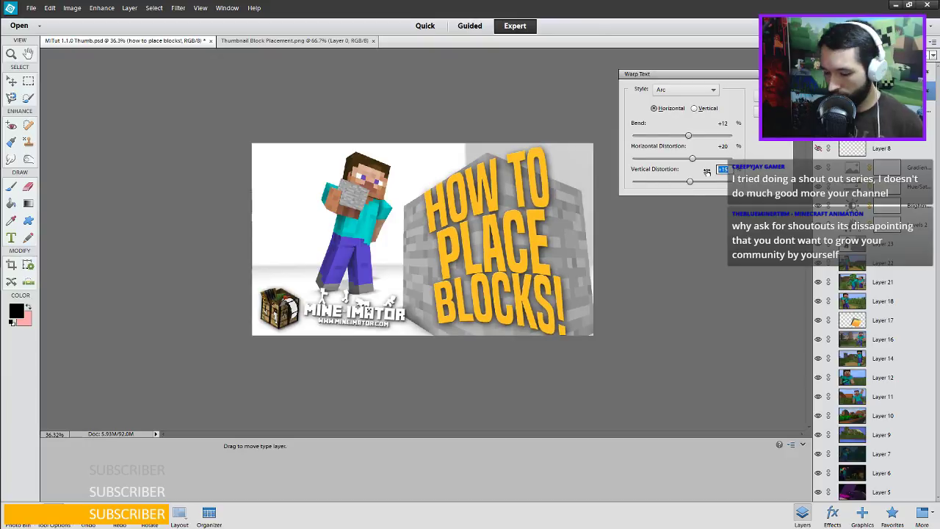
{"action": "type", "text": "18"}
Set the title's horizontal distortion to +35% and apply the Arc warp.
{"action": "left_click_drag", "start_coordinate": [692, 159], "coordinate": [674, 159]}
{"action": "left_click_drag", "start_coordinate": [678, 160], "coordinate": [701, 160]}
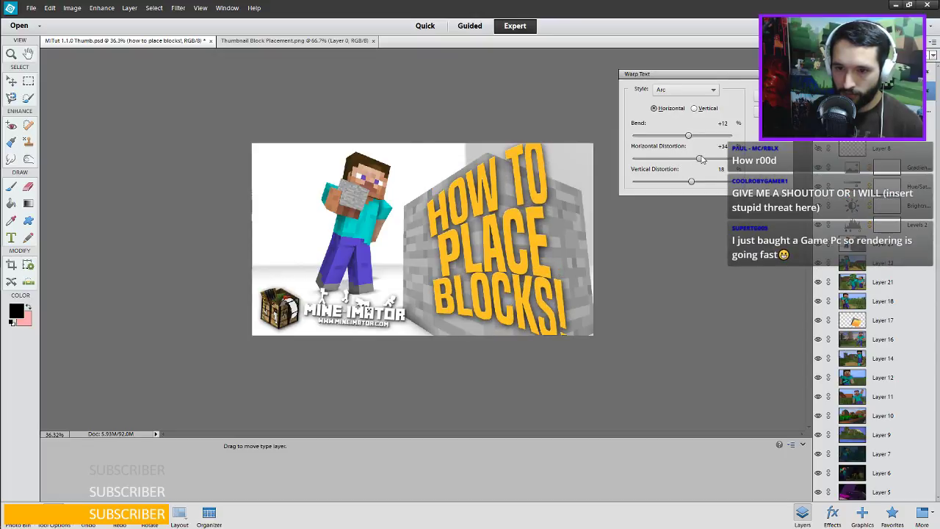
{"action": "left_click", "coordinate": [723, 146]}
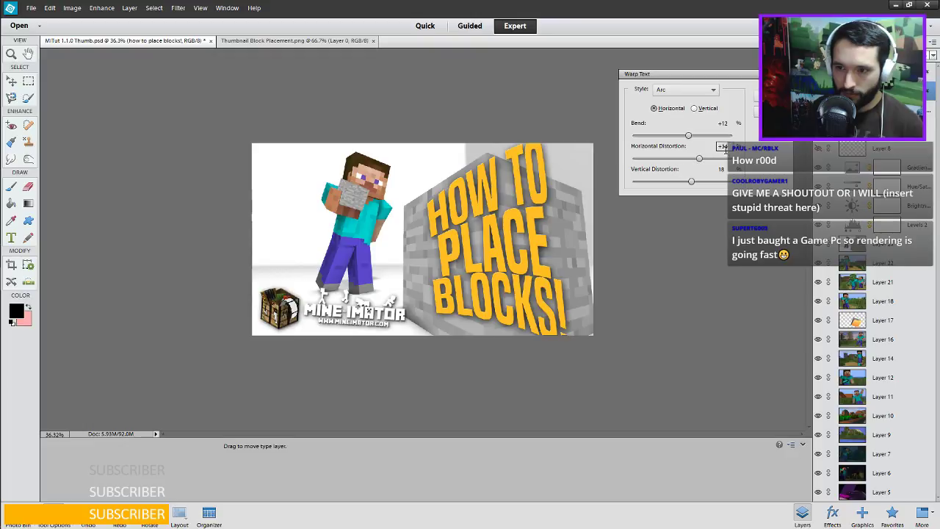
{"action": "key", "text": "Down"}
{"action": "key", "text": "Down"}
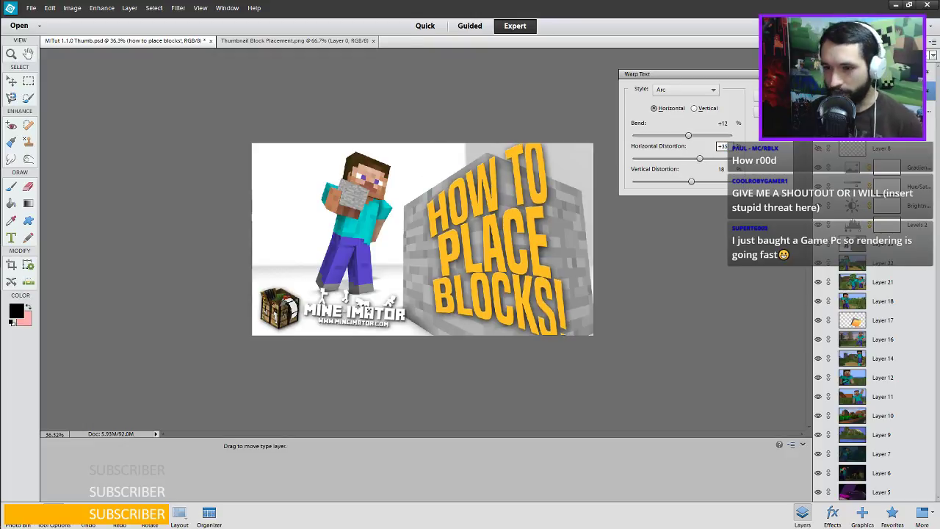
{"action": "key", "text": "Return"}
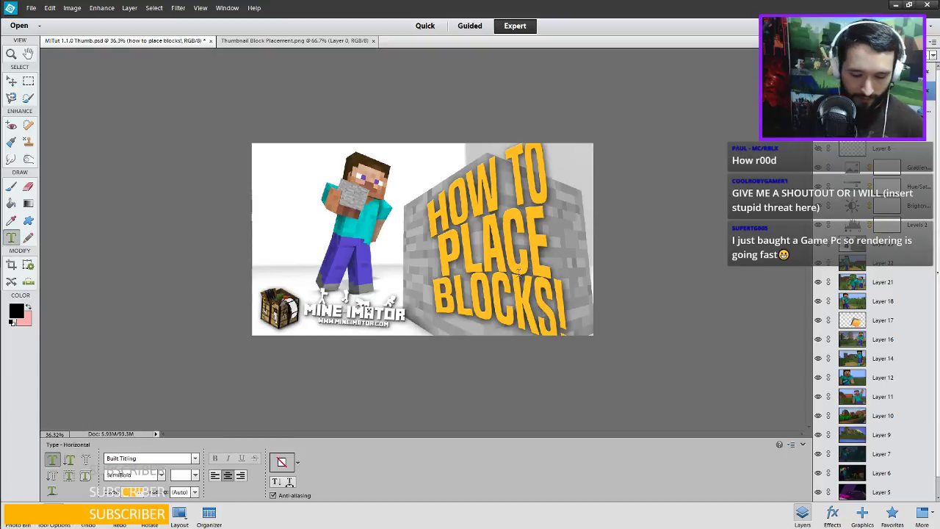
Move the warped title sideways so it covers the stone block's left face.
{"action": "key", "text": "v"}
{"action": "left_click", "coordinate": [572, 137]}
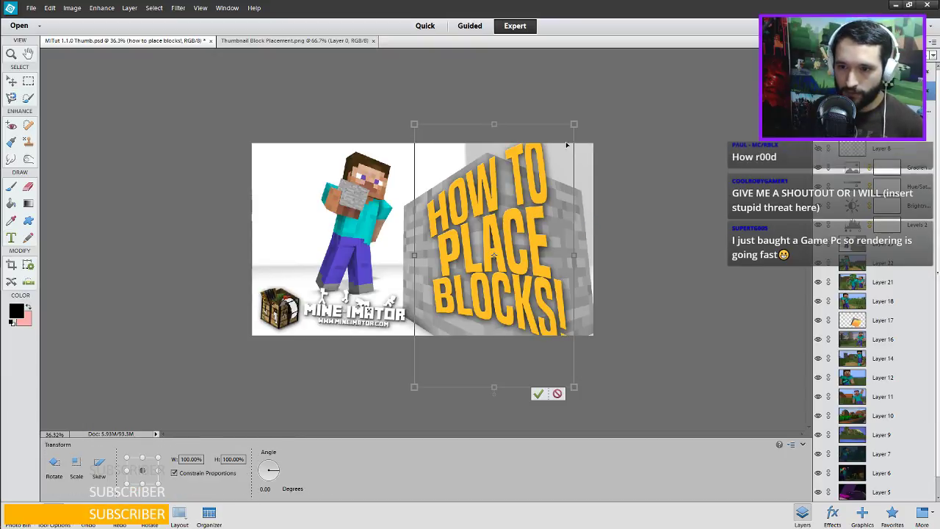
{"action": "left_click_drag", "start_coordinate": [508, 215], "coordinate": [481, 218]}
{"action": "left_click", "coordinate": [511, 396]}
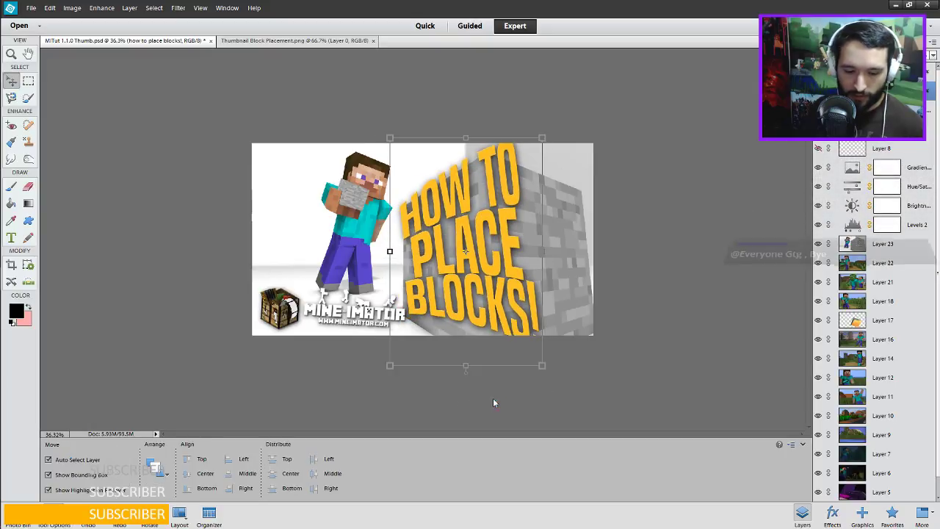
Reopen the title's text warp and apply a horizontal distortion of +30%.
{"action": "key", "text": "t"}
{"action": "left_click", "coordinate": [289, 483]}
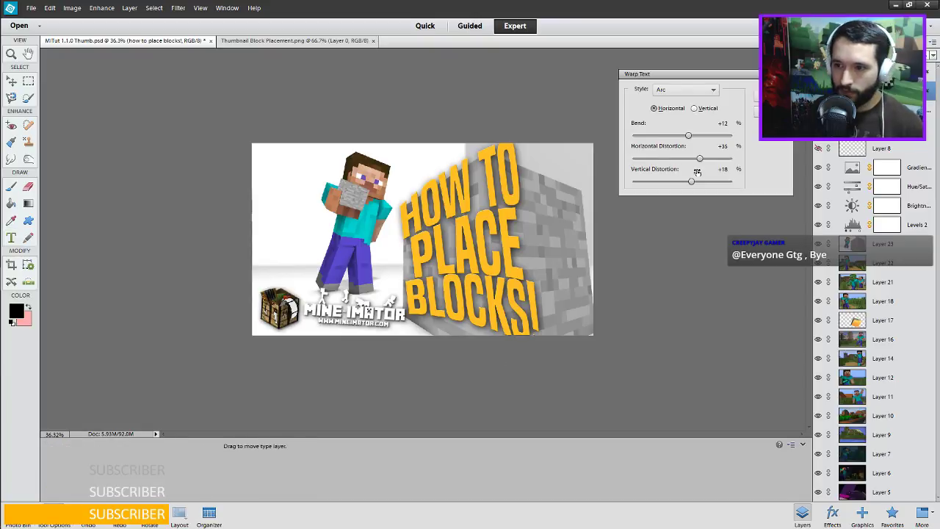
{"action": "left_click_drag", "start_coordinate": [699, 158], "coordinate": [696, 160]}
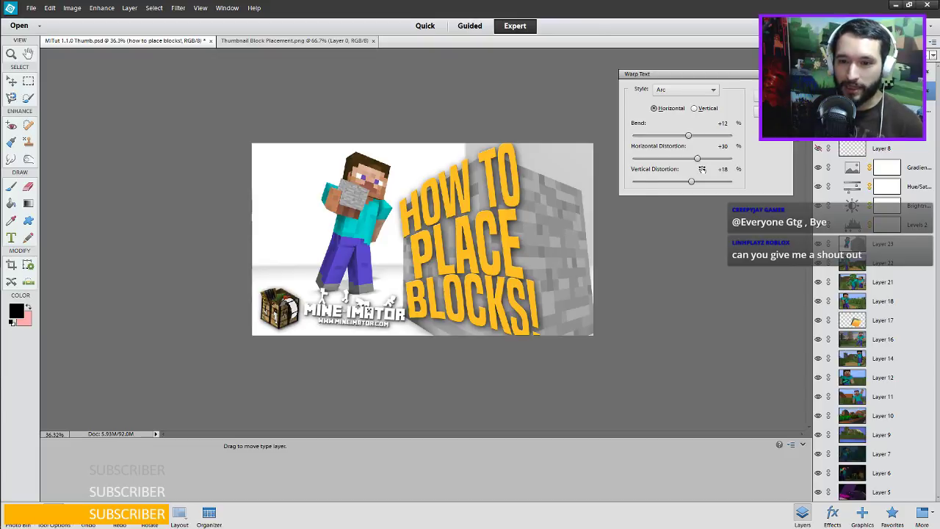
{"action": "left_click", "coordinate": [767, 96]}
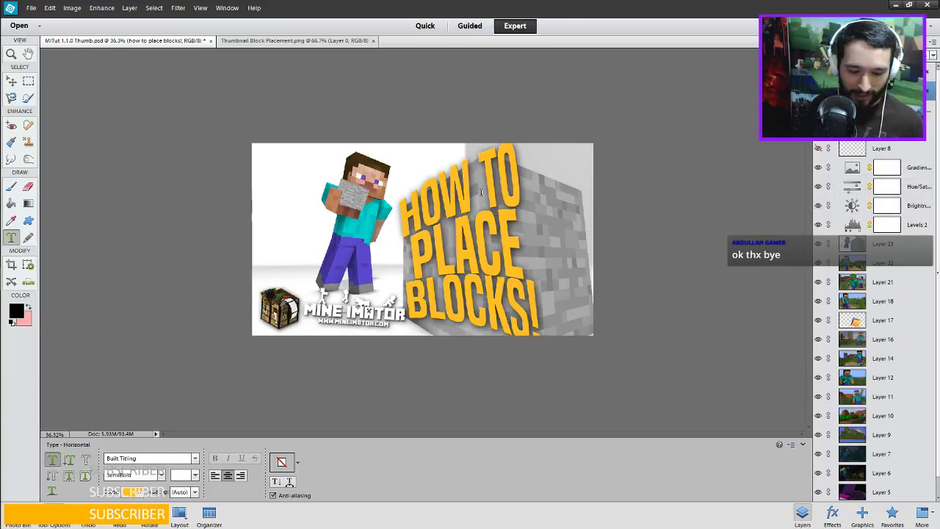
Scale the title text down to about 89.94% and reposition it across the middle of the stone block.
{"action": "key", "text": "v"}
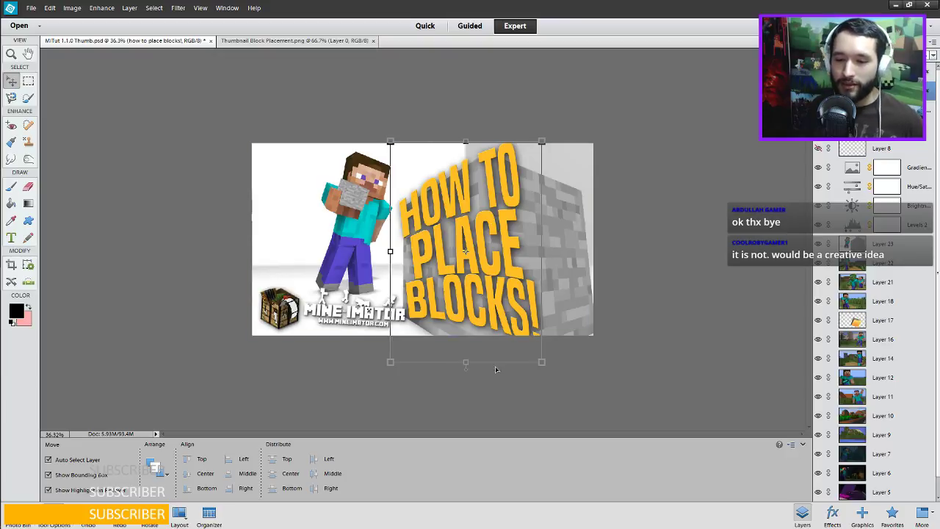
{"action": "left_click_drag", "start_coordinate": [541, 361], "coordinate": [550, 378]}
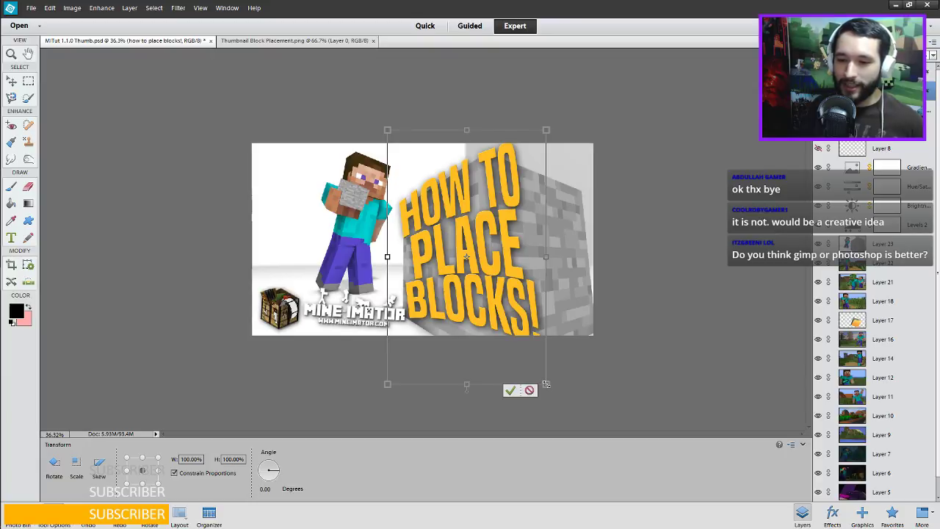
{"action": "left_click_drag", "start_coordinate": [546, 383], "coordinate": [538, 371]}
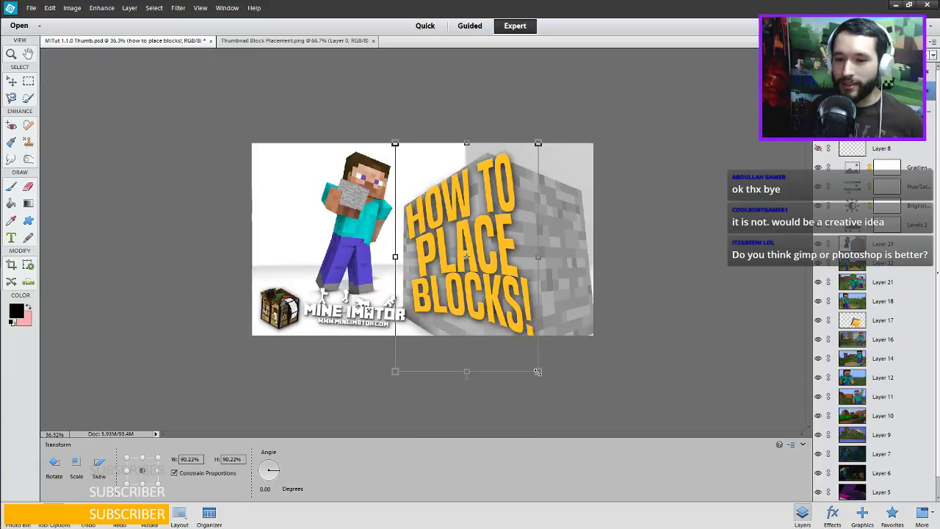
{"action": "mouse_move", "coordinate": [496, 312]}
{"action": "left_mouse_down"}
{"action": "mouse_move", "coordinate": [518, 292]}
{"action": "mouse_move", "coordinate": [529, 298]}
{"action": "mouse_move", "coordinate": [494, 308]}
{"action": "left_mouse_up"}
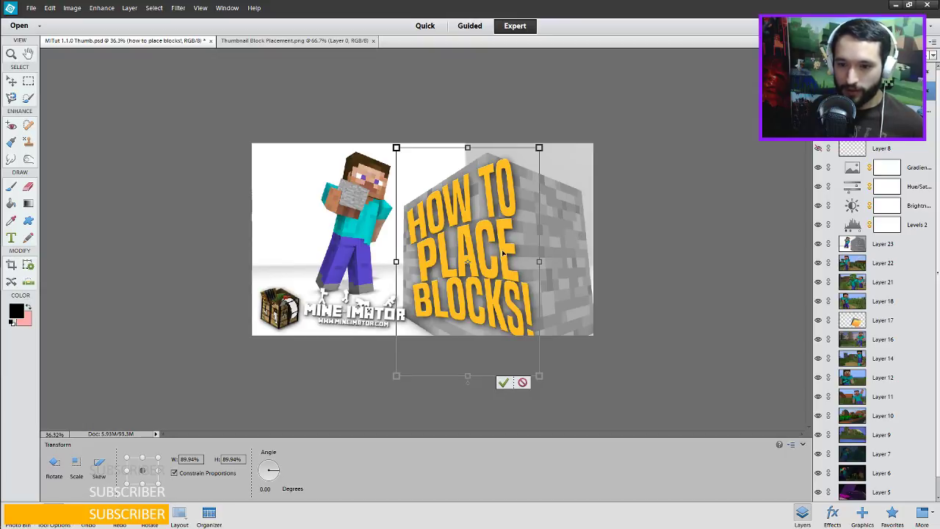
{"action": "left_click_drag", "start_coordinate": [503, 252], "coordinate": [533, 239]}
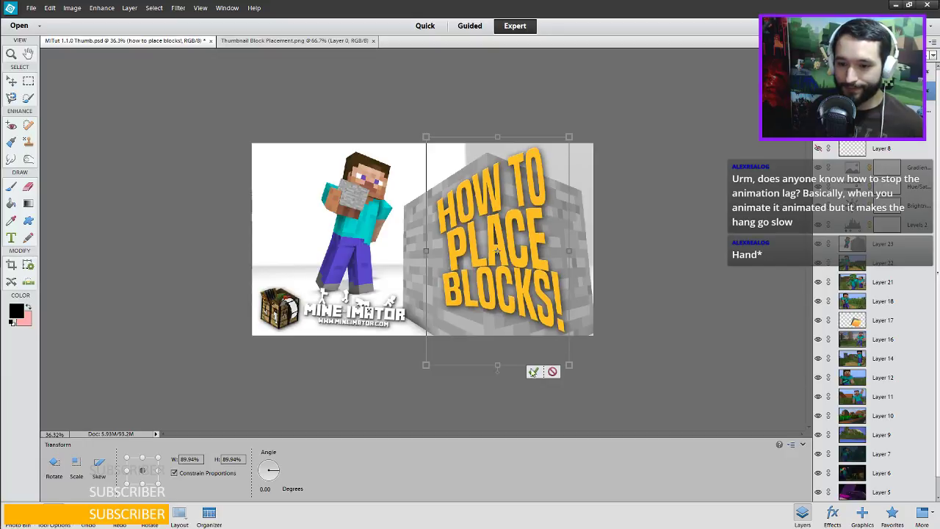
{"action": "left_click", "coordinate": [533, 371]}
Try horizontal distortions of +28%, +20% and +15% on the title's Arc warp, and apply +18%.
{"action": "key", "text": "t"}
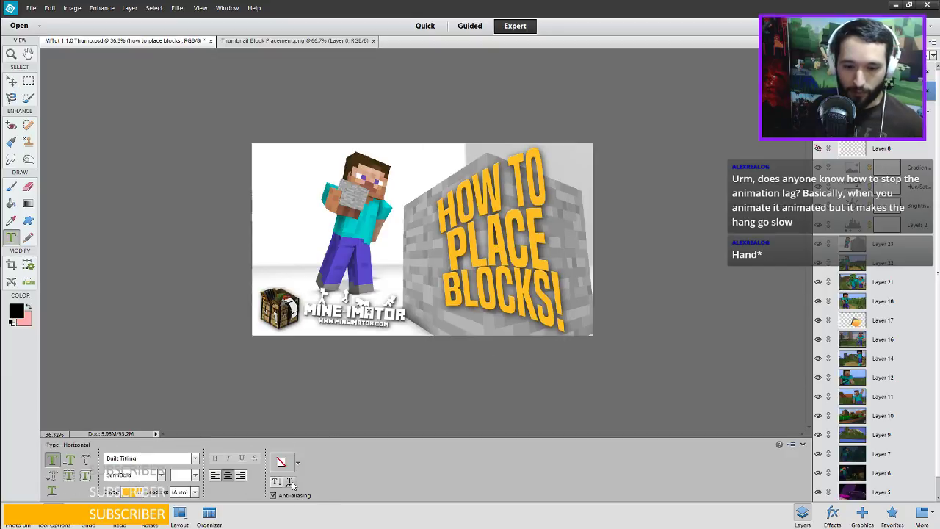
{"action": "left_click", "coordinate": [281, 456]}
{"action": "mouse_move", "coordinate": [697, 159]}
{"action": "left_mouse_down"}
{"action": "mouse_move", "coordinate": [683, 163]}
{"action": "mouse_move", "coordinate": [696, 161]}
{"action": "left_mouse_up"}
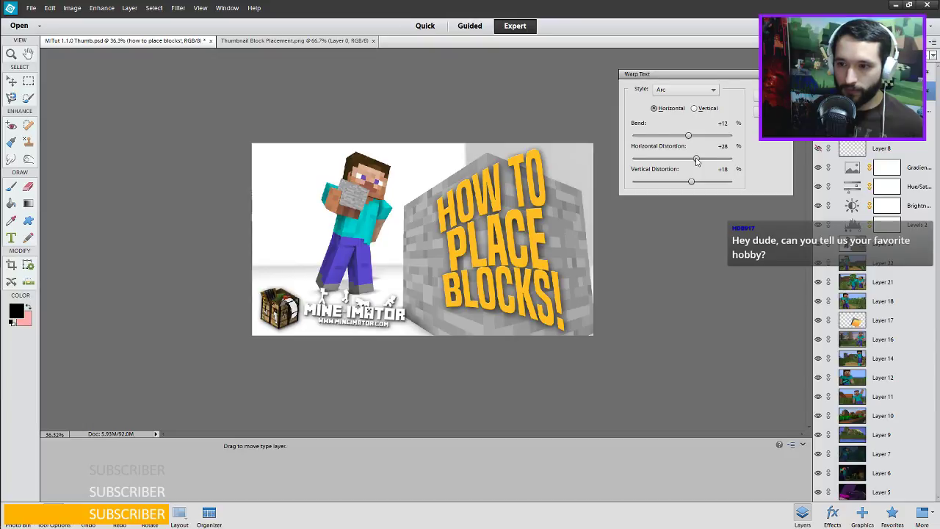
{"action": "left_click", "coordinate": [723, 146]}
{"action": "type", "text": "20"}
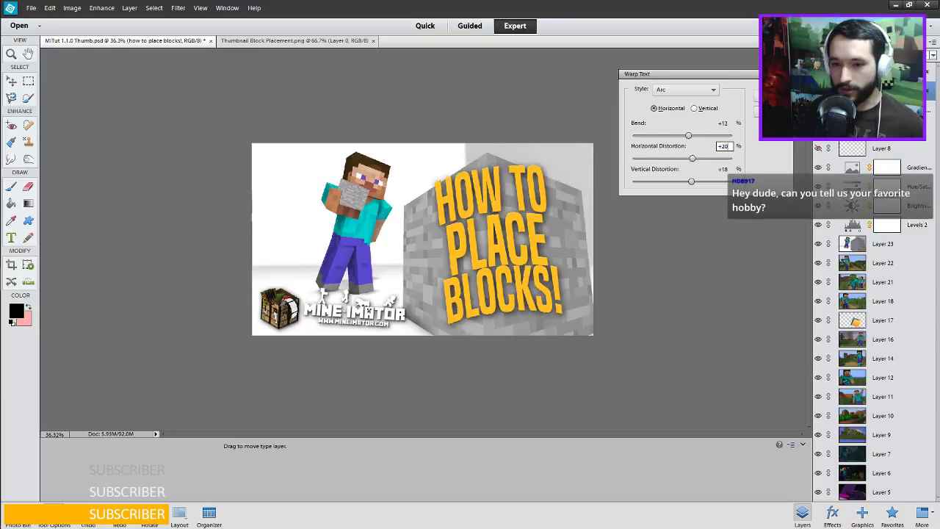
{"action": "type", "text": "15"}
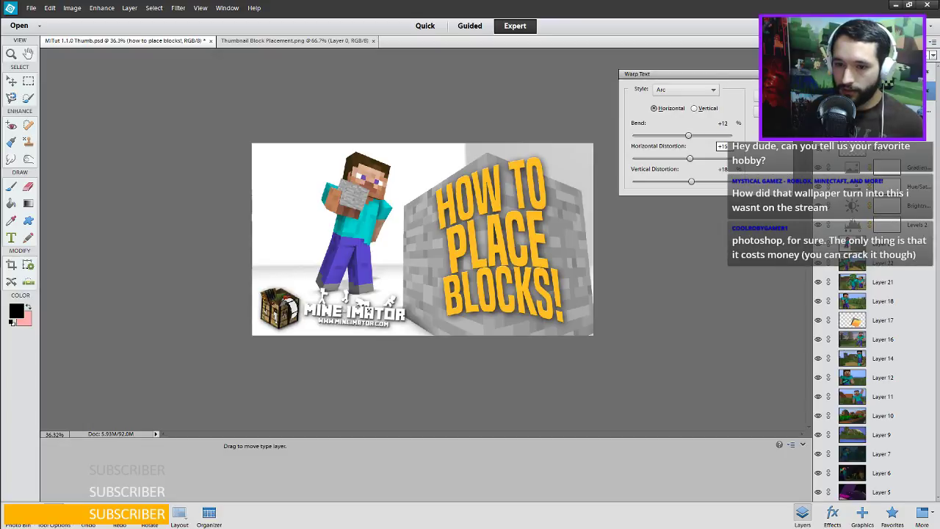
{"action": "key", "text": "Up"}
{"action": "key", "text": "Up"}
{"action": "key", "text": "Up"}
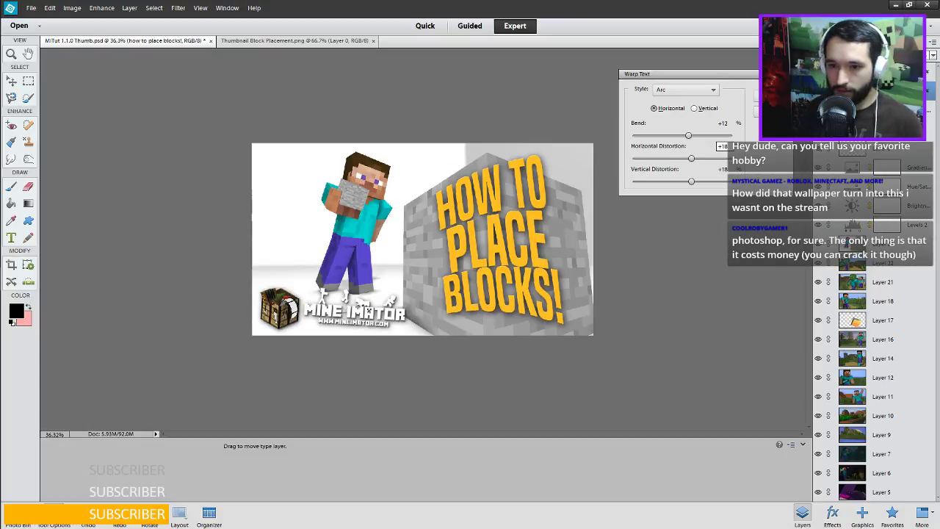
{"action": "key", "text": "Return"}
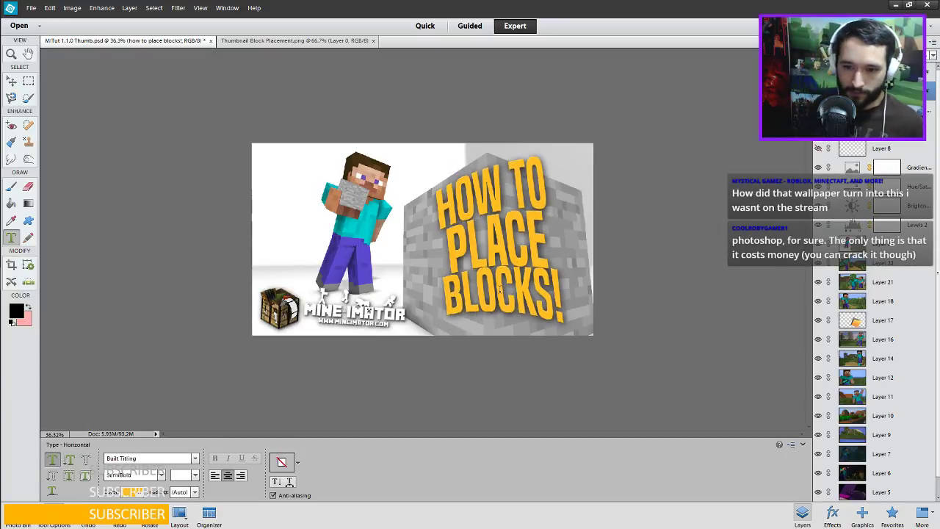
Scale the title text up to about 113.82% over the stone block.
{"action": "key", "text": "v"}
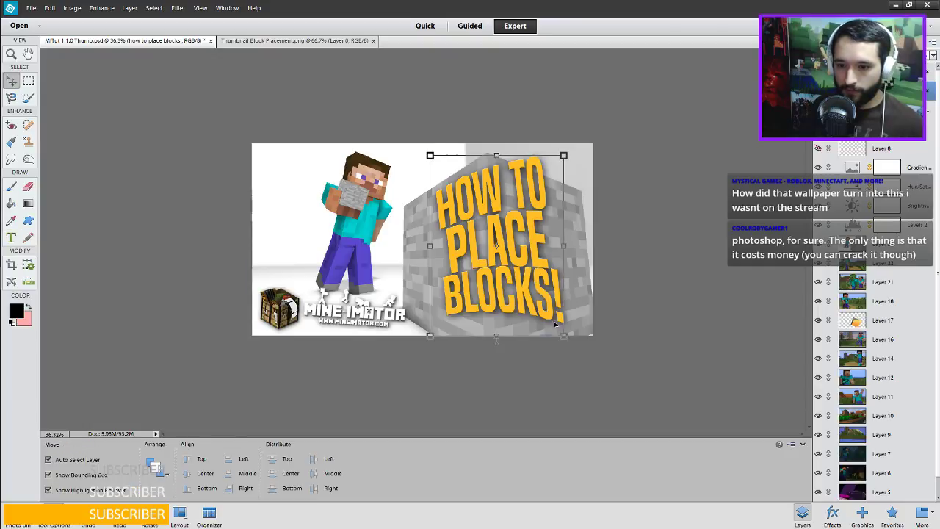
{"action": "key", "text": "ctrl+t"}
{"action": "left_click_drag", "start_coordinate": [428, 146], "coordinate": [412, 133]}
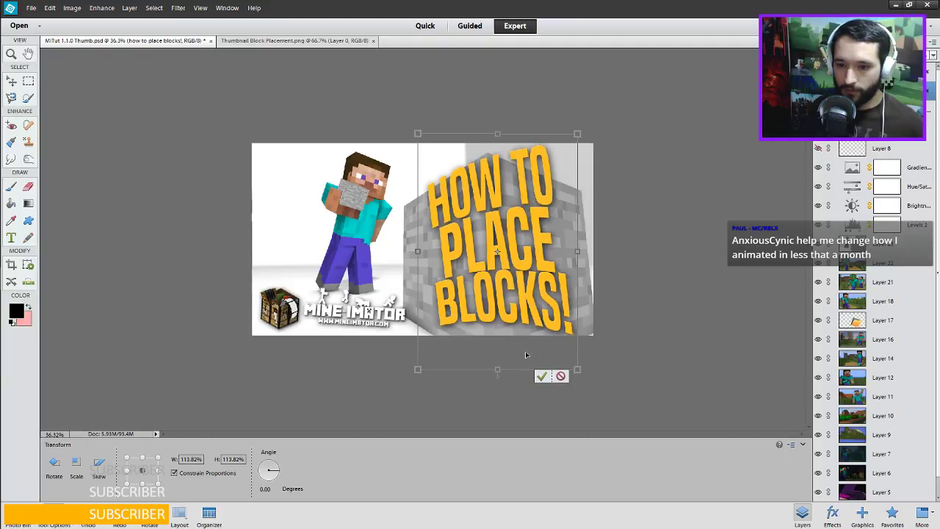
{"action": "left_click", "coordinate": [541, 375]}
Save the thumbnail in Photoshop format as MITut 1.1.0 Thumb in the MI Tut folder, replacing the existing file.
{"action": "scroll", "coordinate": [667, 293], "scroll_direction": "down", "scroll_amount": 5}
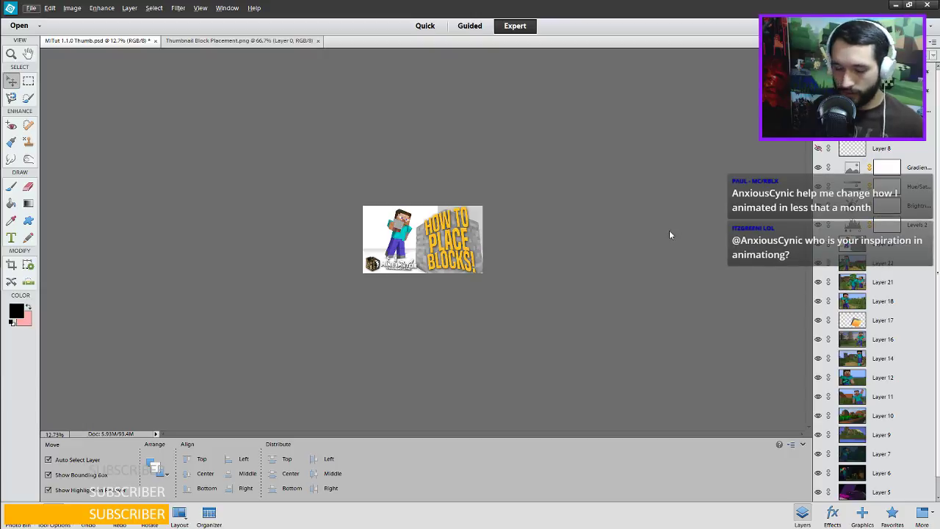
{"action": "key", "text": "ctrl+shift+s"}
{"action": "left_click", "coordinate": [583, 255]}
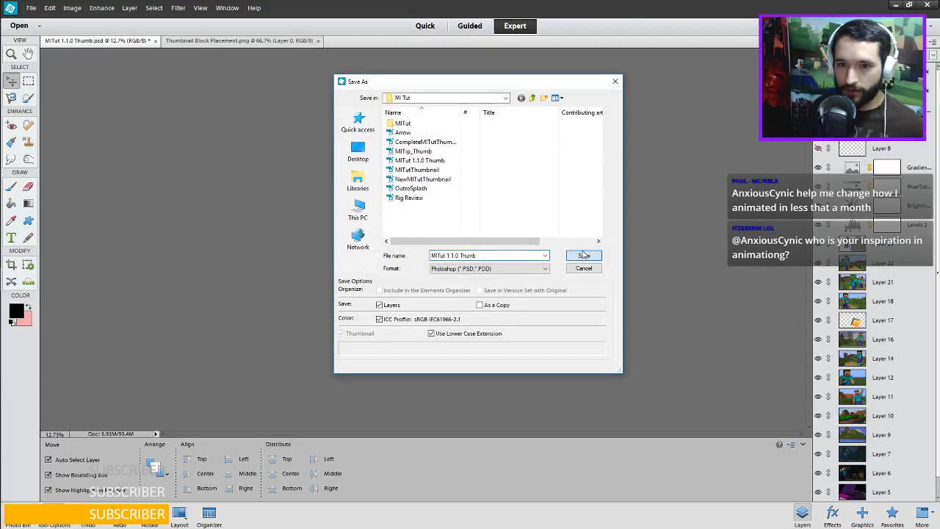
{"action": "left_click", "coordinate": [446, 204]}
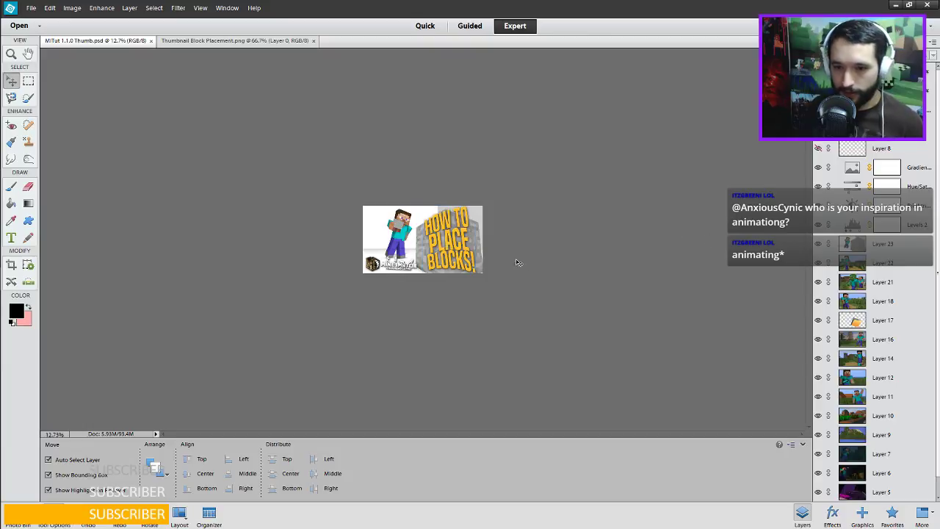
Open the warp settings of the "How to Place Blocks!" title and try horizontal distortions of +23%, +18% and +24% on its Arc warp.
{"action": "scroll", "coordinate": [512, 261], "scroll_direction": "up", "scroll_amount": 2}
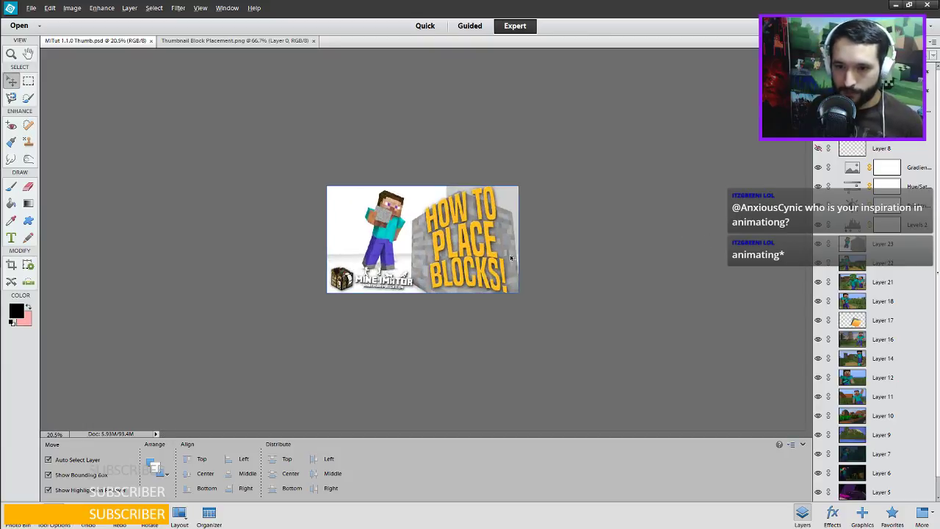
{"action": "key", "text": "t"}
{"action": "key", "text": "alt+t"}
{"action": "key", "text": "Escape"}
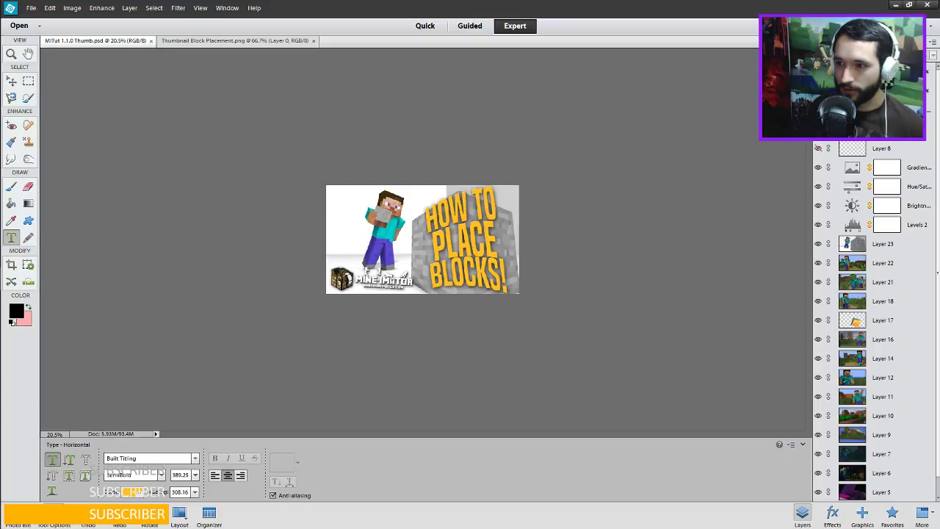
{"action": "left_click", "coordinate": [514, 287]}
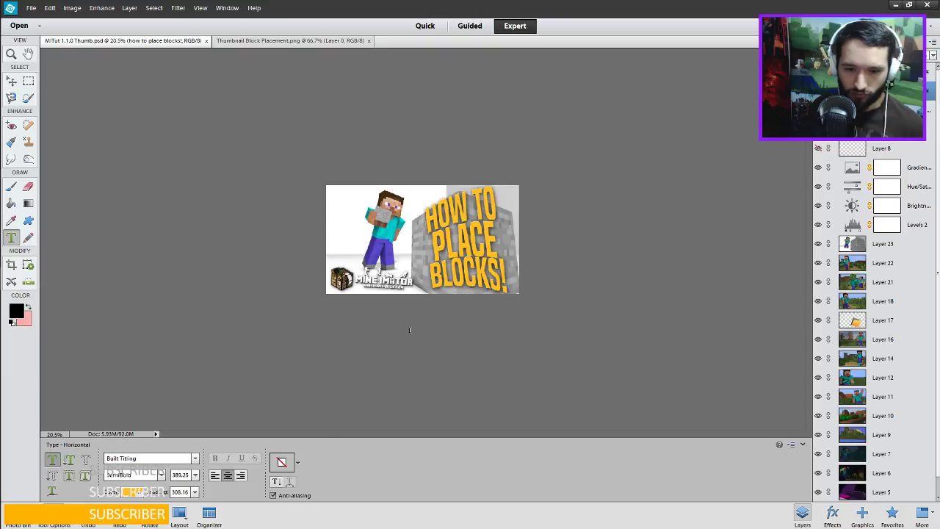
{"action": "left_click", "coordinate": [478, 247]}
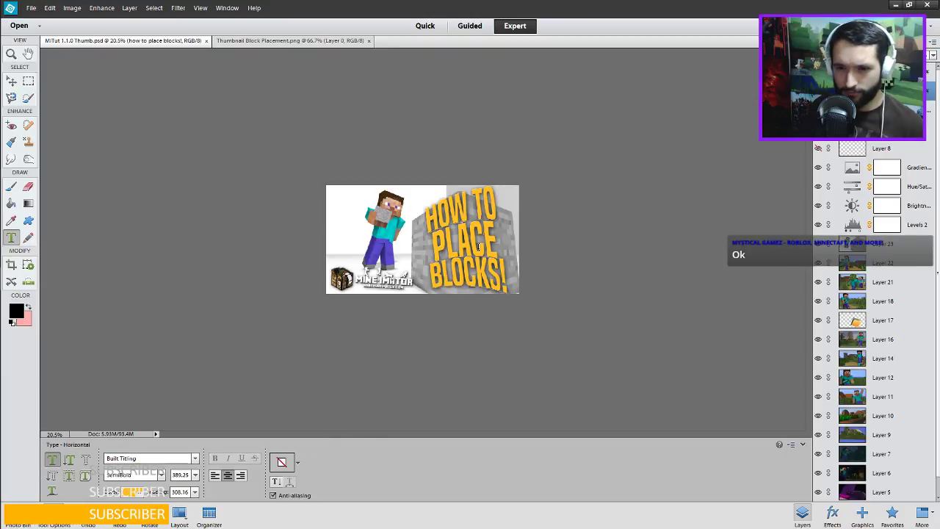
{"action": "left_click", "coordinate": [289, 481]}
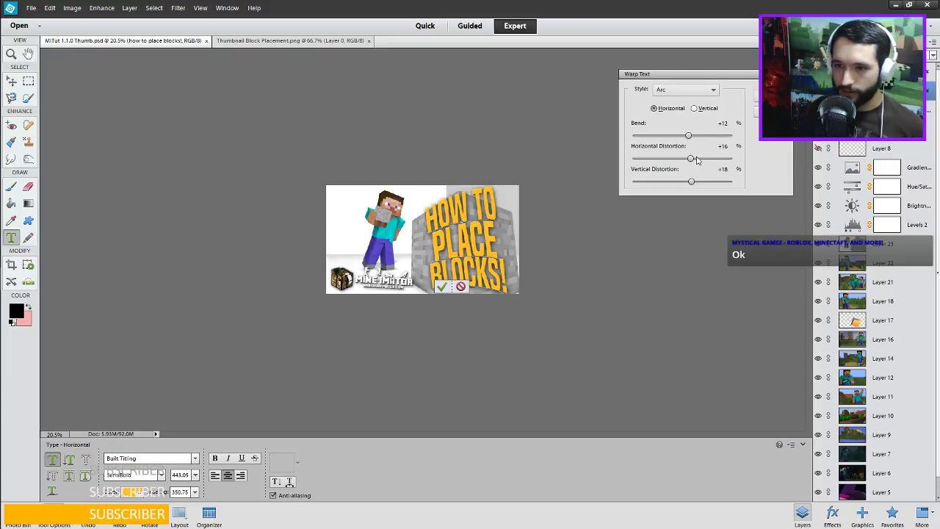
{"action": "left_click_drag", "start_coordinate": [690, 159], "coordinate": [694, 159]}
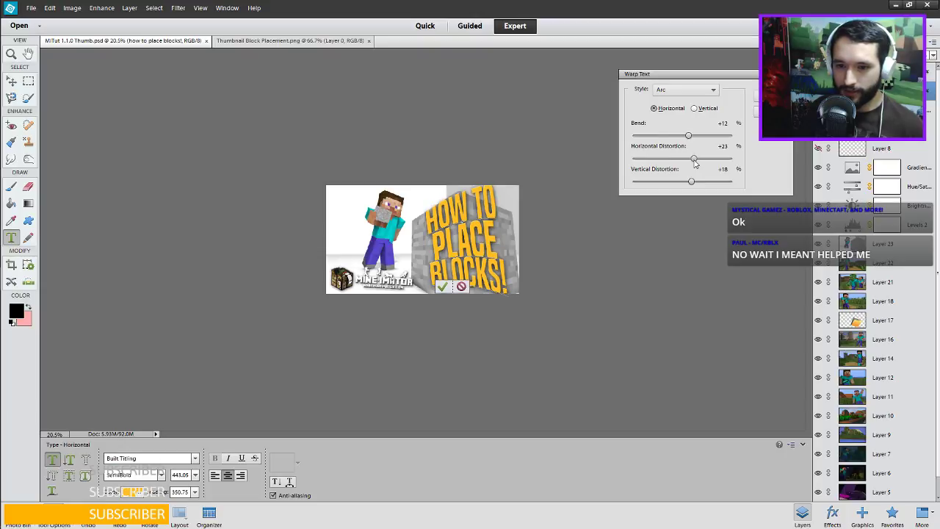
{"action": "mouse_move", "coordinate": [695, 164]}
{"action": "left_mouse_down"}
{"action": "mouse_move", "coordinate": [677, 161]}
{"action": "mouse_move", "coordinate": [692, 160]}
{"action": "left_mouse_up"}
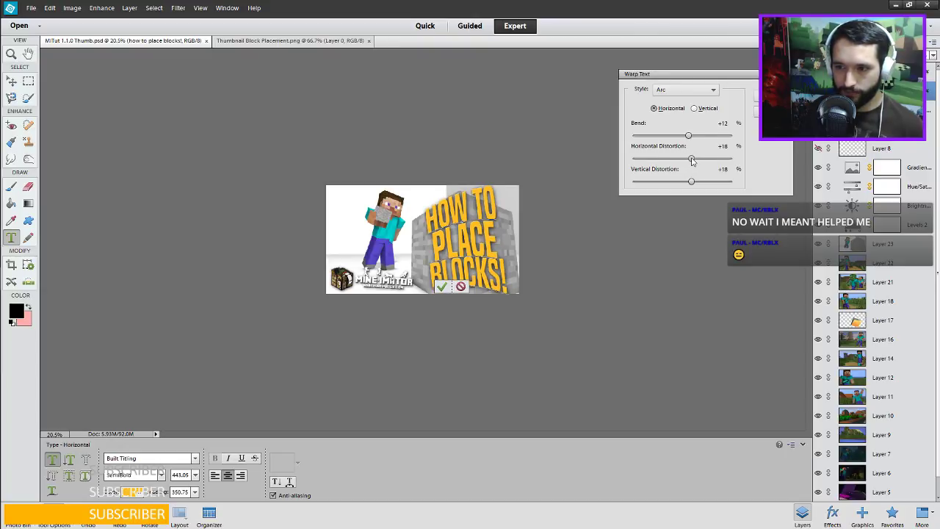
{"action": "left_click_drag", "start_coordinate": [692, 162], "coordinate": [694, 161]}
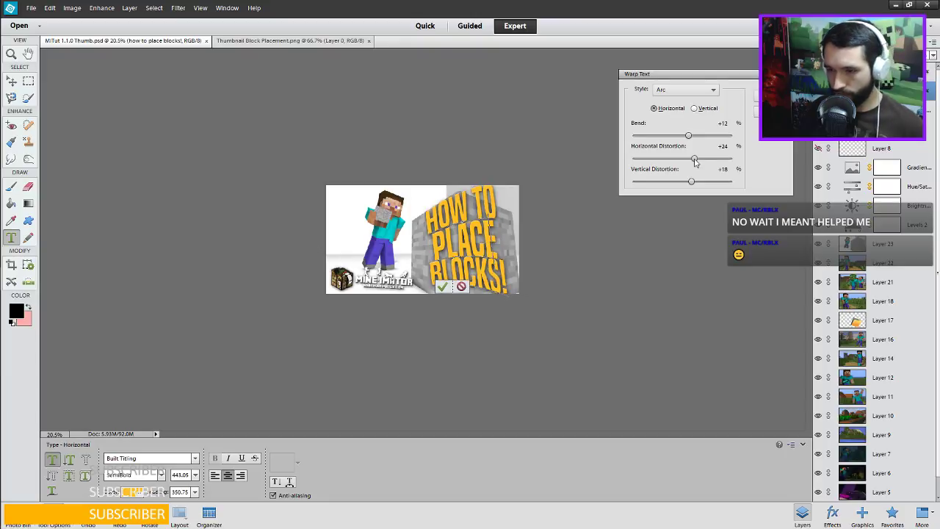
Set the title's horizontal warp distortion to +22%, keep its wording unchanged, and commit the text edit.
{"action": "type", "text": "22"}
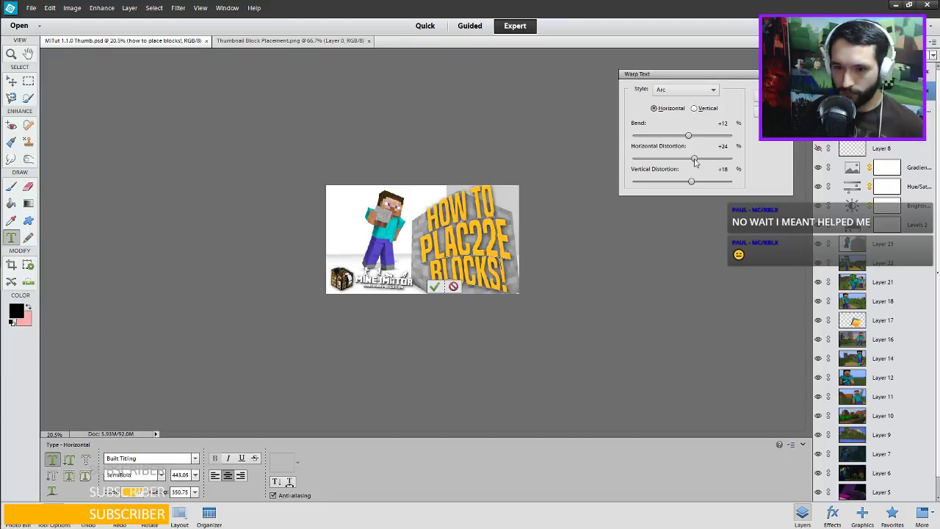
{"action": "key", "text": "BackSpace"}
{"action": "key", "text": "BackSpace"}
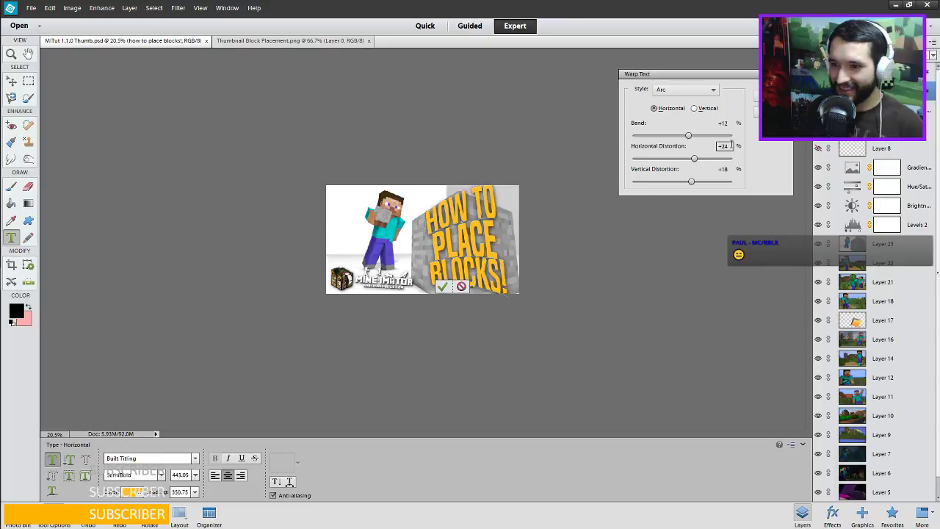
{"action": "scroll", "coordinate": [731, 146], "scroll_direction": "down", "scroll_amount": 2}
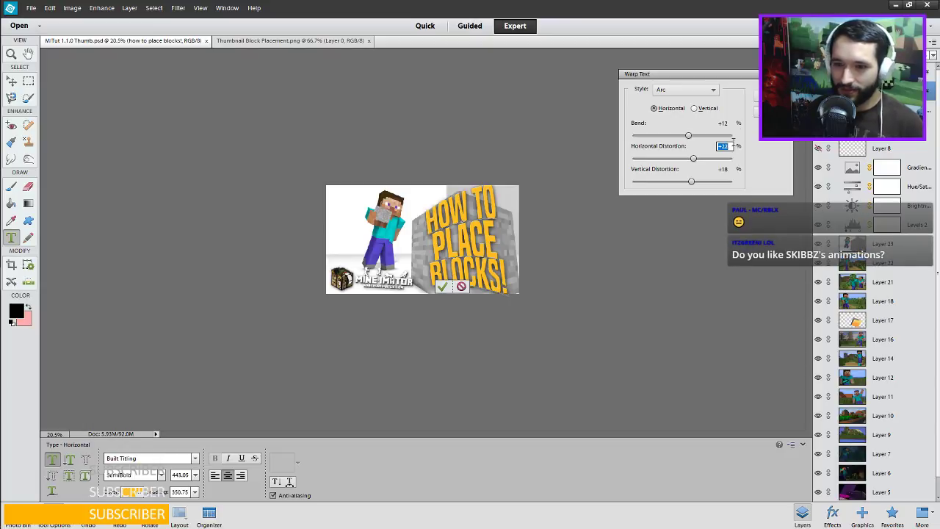
{"action": "left_click", "coordinate": [756, 96]}
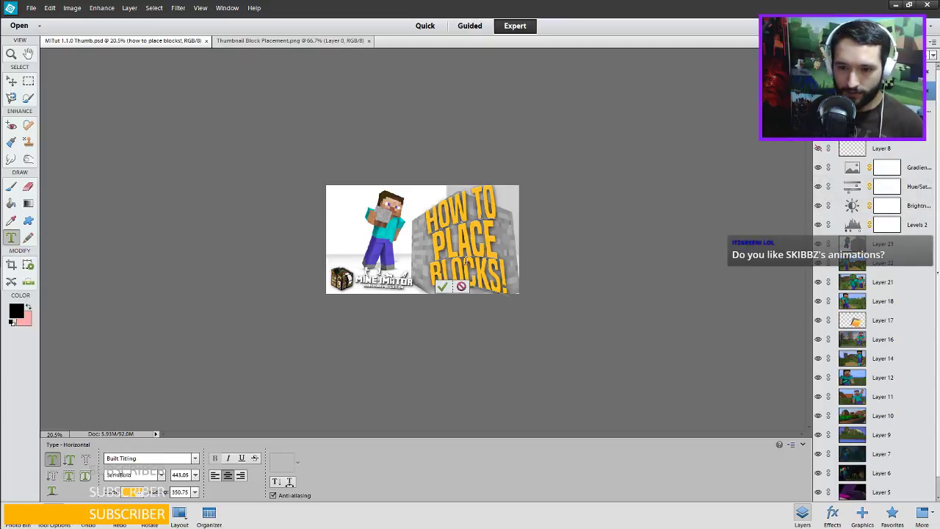
{"action": "left_click", "coordinate": [442, 287]}
Scale the title text down to about 94.25% and shift it toward the left side of the stone block.
{"action": "key", "text": "v"}
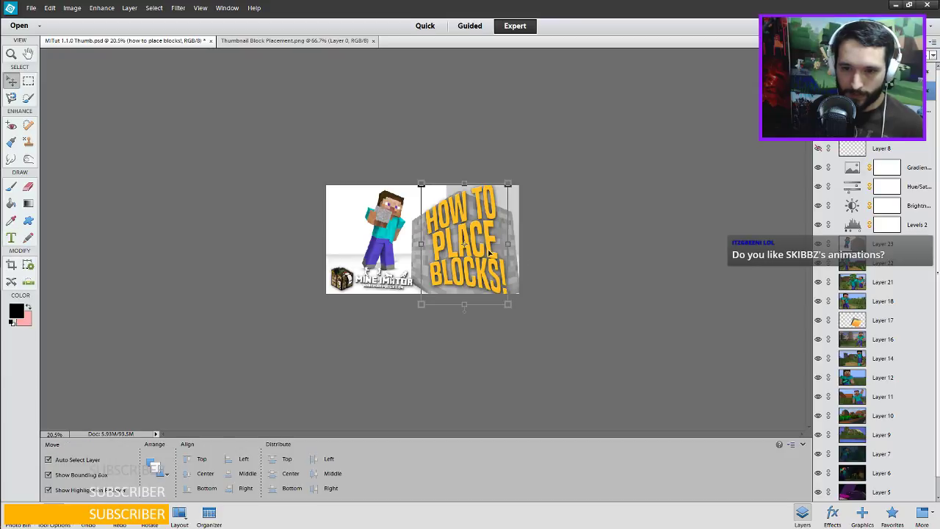
{"action": "left_click", "coordinate": [507, 305]}
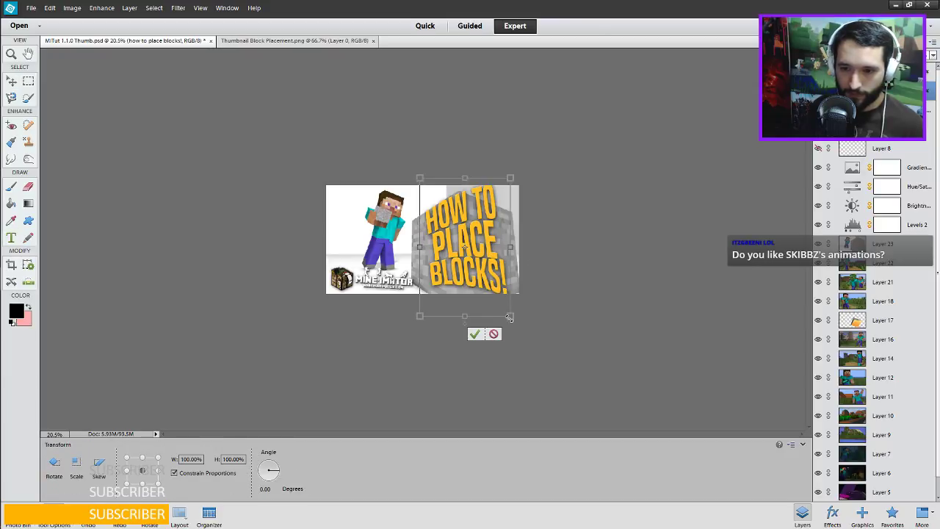
{"action": "left_click_drag", "start_coordinate": [510, 317], "coordinate": [508, 314]}
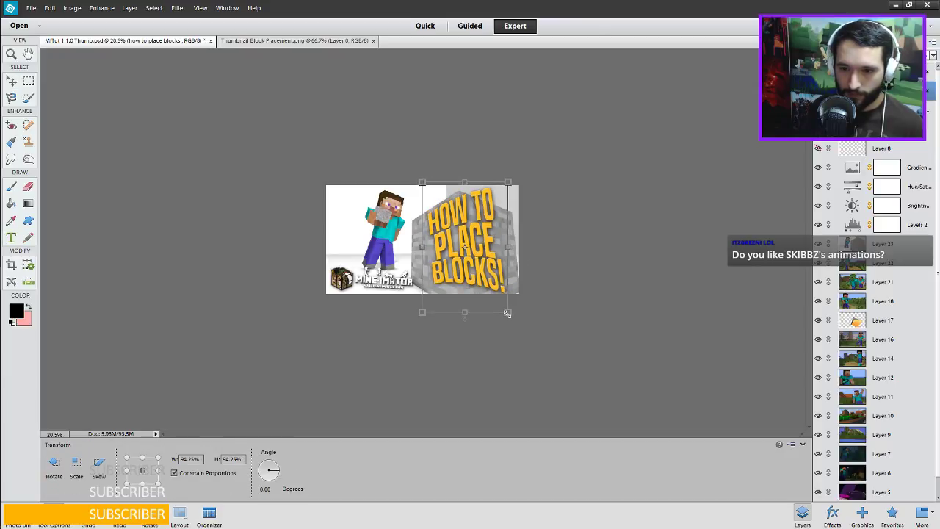
{"action": "left_click_drag", "start_coordinate": [483, 267], "coordinate": [472, 270]}
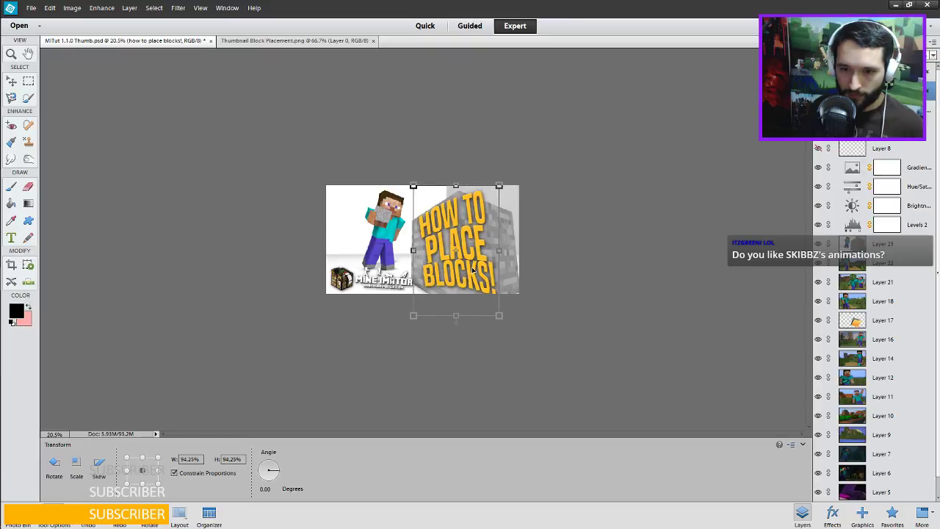
{"action": "left_click", "coordinate": [464, 332]}
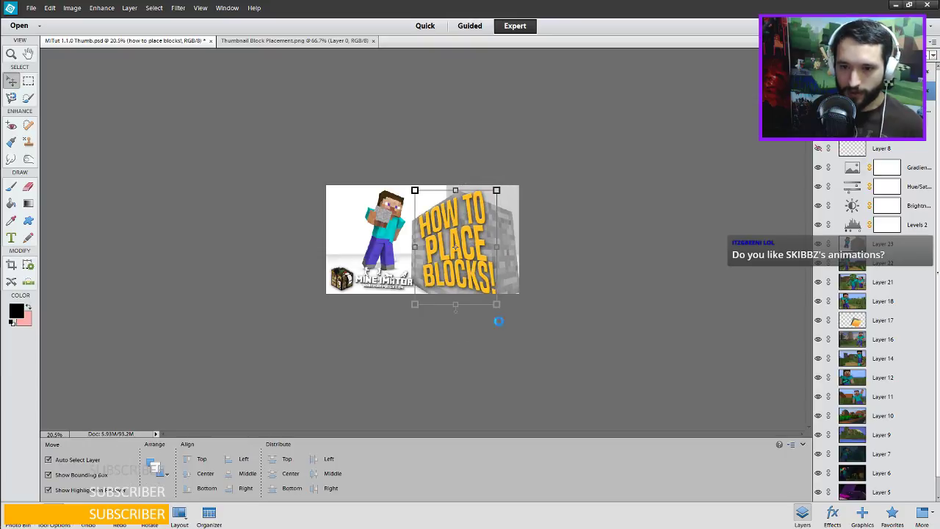
Rotate the title text by about -2.75 degrees over the stone block and apply the transformation.
{"action": "scroll", "coordinate": [556, 272], "scroll_direction": "down", "scroll_amount": 2}
{"action": "left_click", "coordinate": [456, 258]}
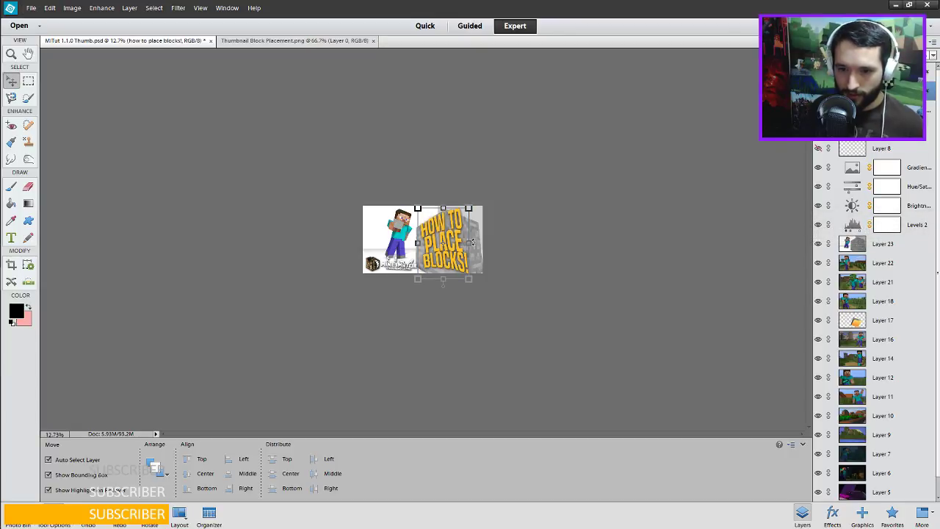
{"action": "left_click_drag", "start_coordinate": [474, 242], "coordinate": [546, 247]}
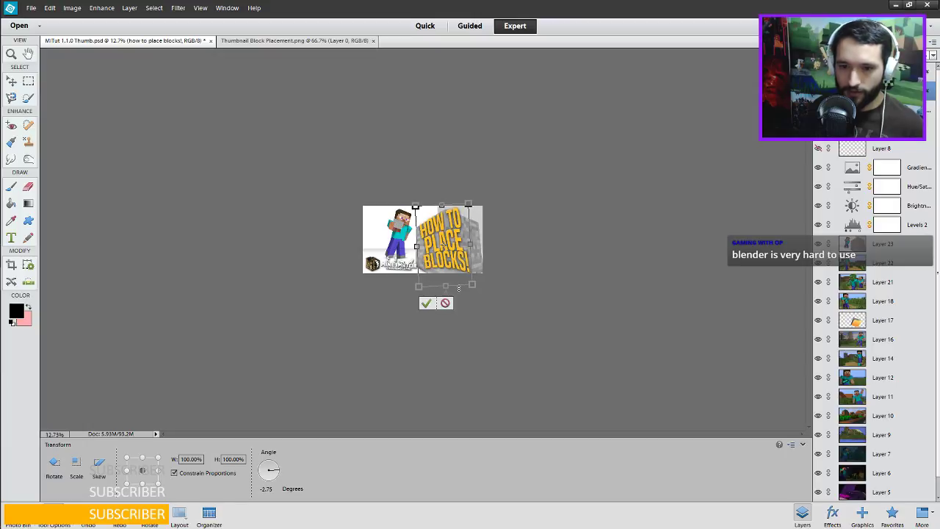
{"action": "left_click", "coordinate": [424, 303]}
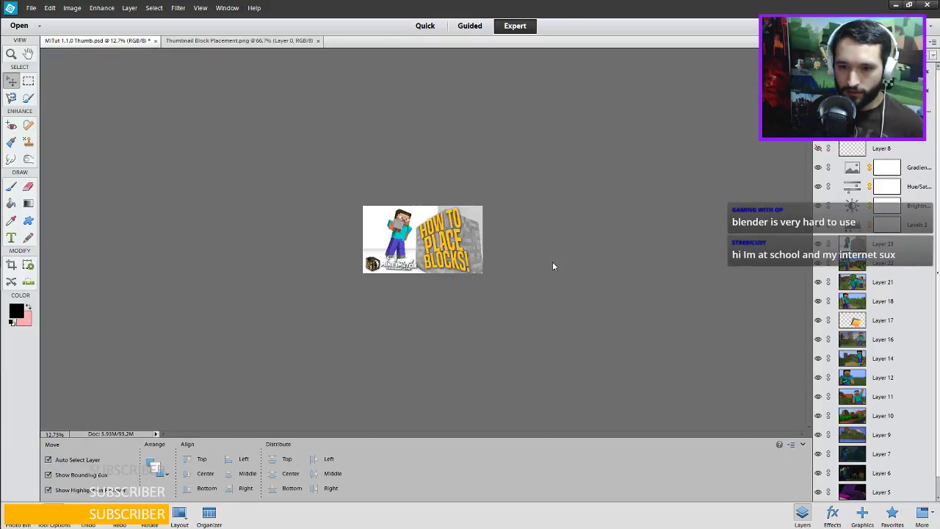
Nudge the rotated title text slightly to the right across the stone block.
{"action": "left_click", "coordinate": [442, 245]}
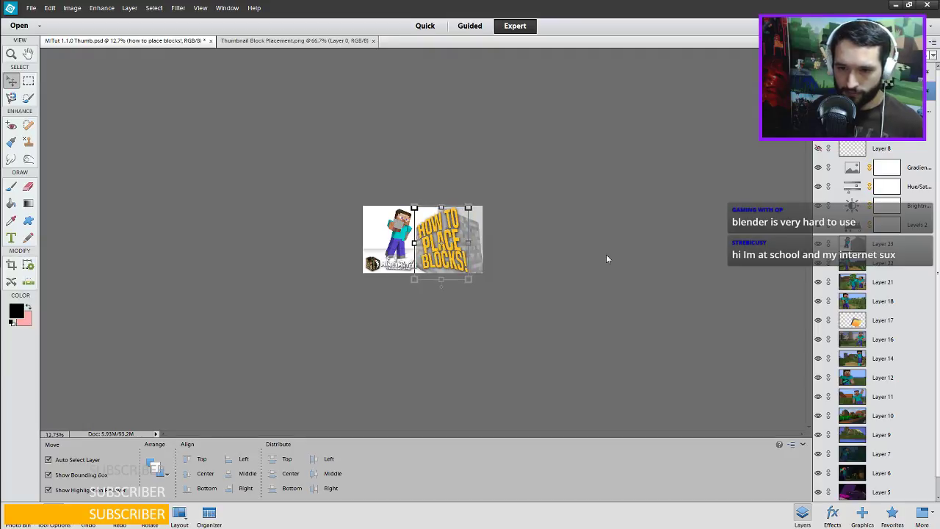
{"action": "key", "text": "shift+Right"}
{"action": "key", "text": "shift+Right"}
{"action": "key", "text": "shift+Right"}
{"action": "key", "text": "shift+Right"}
{"action": "key", "text": "shift+Right"}
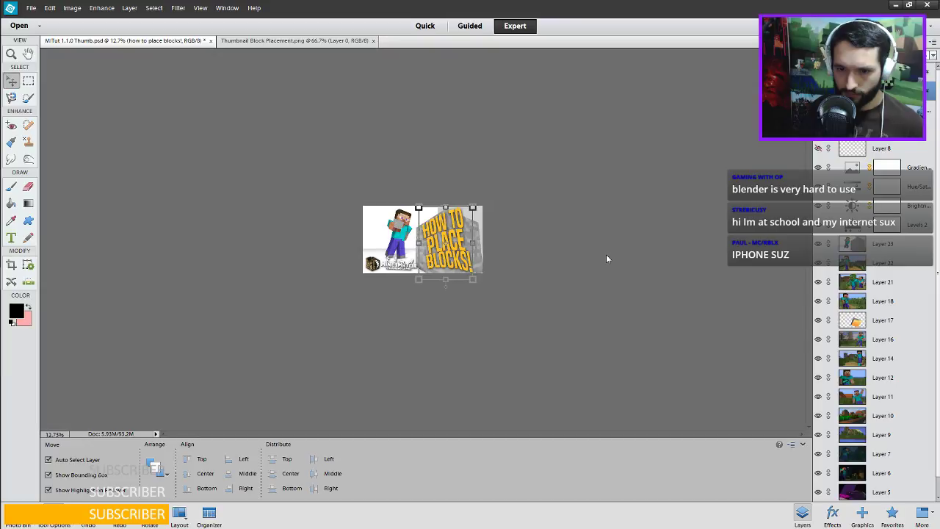
Deselect the title and save the changes to the thumbnail's Photoshop file.
{"action": "left_click", "coordinate": [541, 285]}
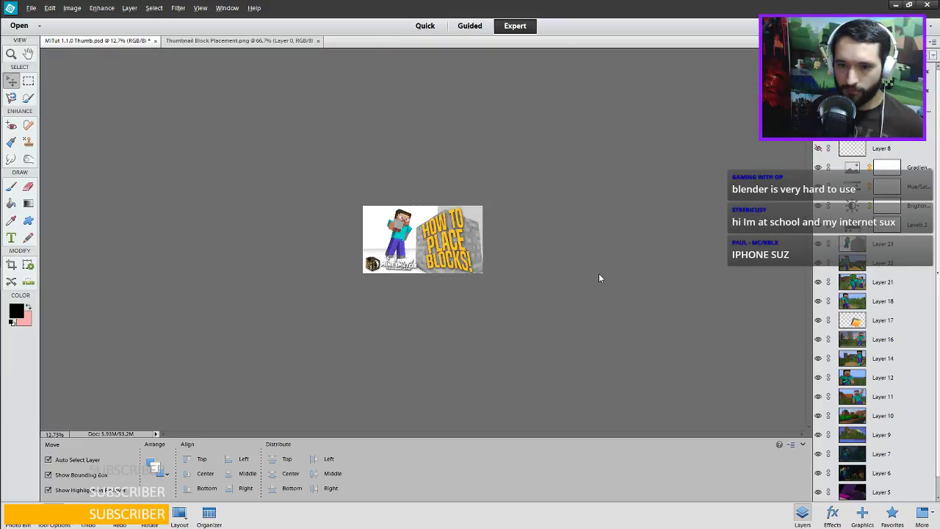
{"action": "scroll", "coordinate": [599, 272], "scroll_direction": "down", "scroll_amount": 1}
{"action": "key", "text": "ctrl+s"}
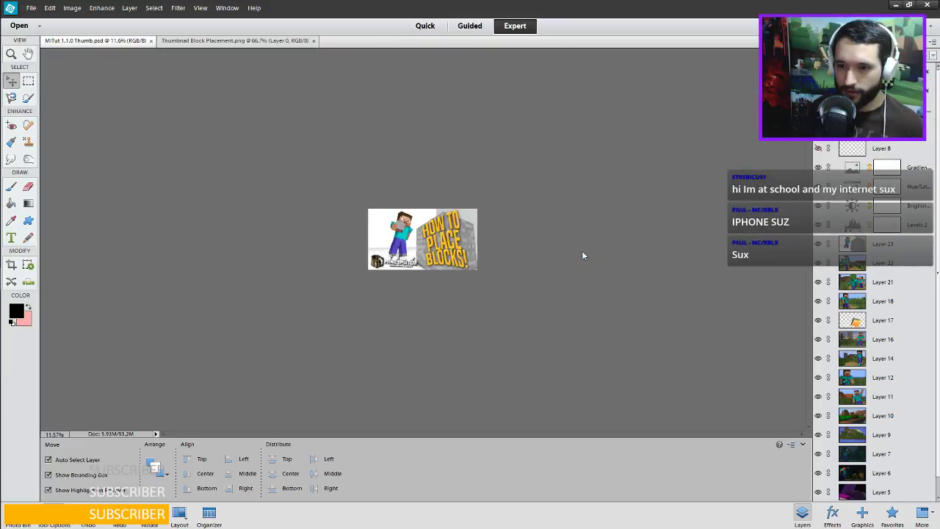
Save a JPEG copy of the thumbnail as Placing Blocks Thumb in the MI Tut folder, accepting the offered JPEG options.
{"action": "left_click", "coordinate": [32, 8]}
{"action": "left_click", "coordinate": [51, 99]}
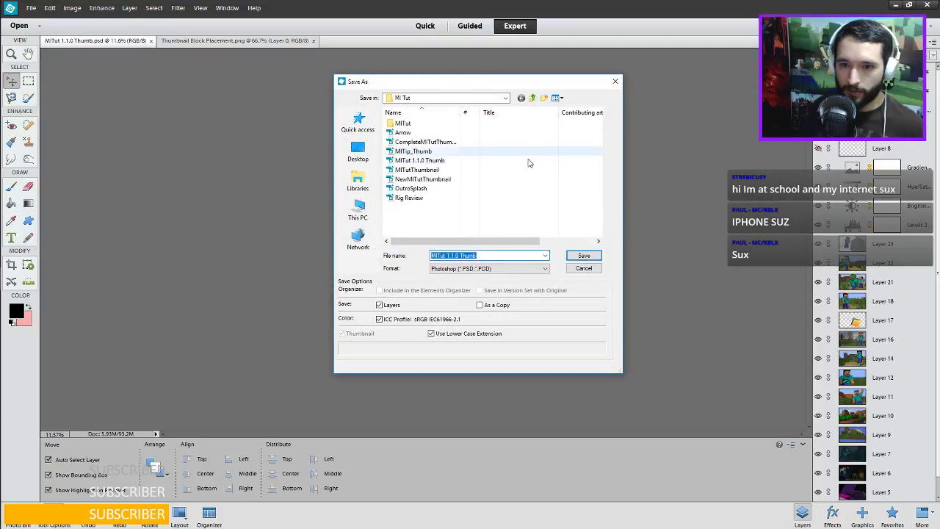
{"action": "left_click", "coordinate": [520, 268]}
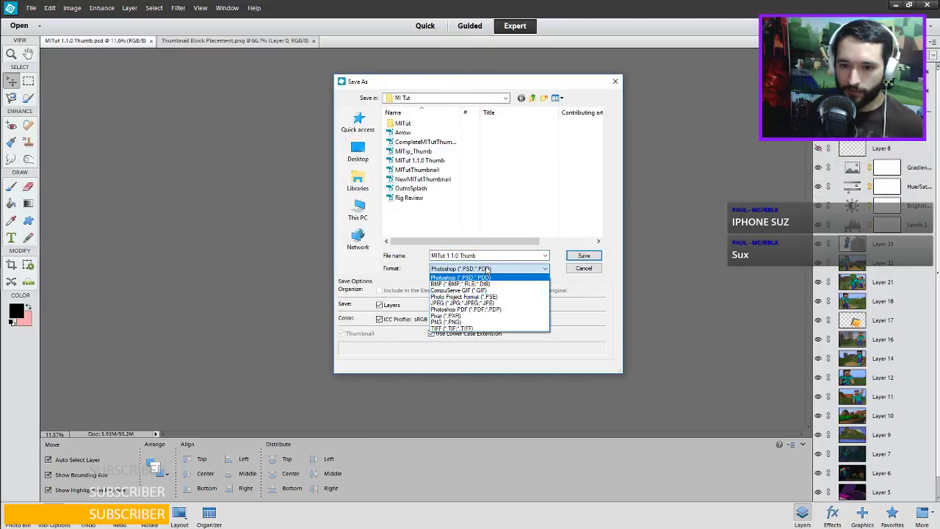
{"action": "left_click", "coordinate": [461, 302]}
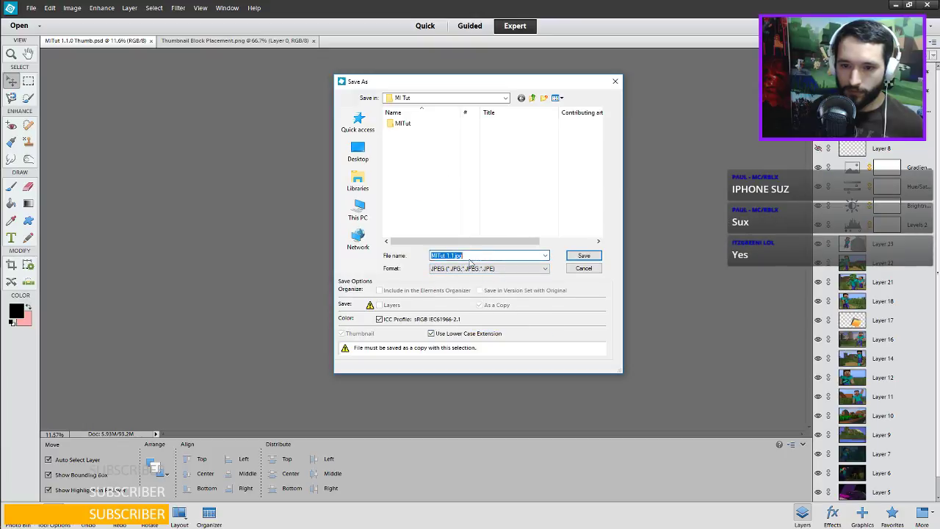
{"action": "left_click", "coordinate": [457, 255]}
{"action": "left_click_drag", "start_coordinate": [454, 256], "coordinate": [399, 258]}
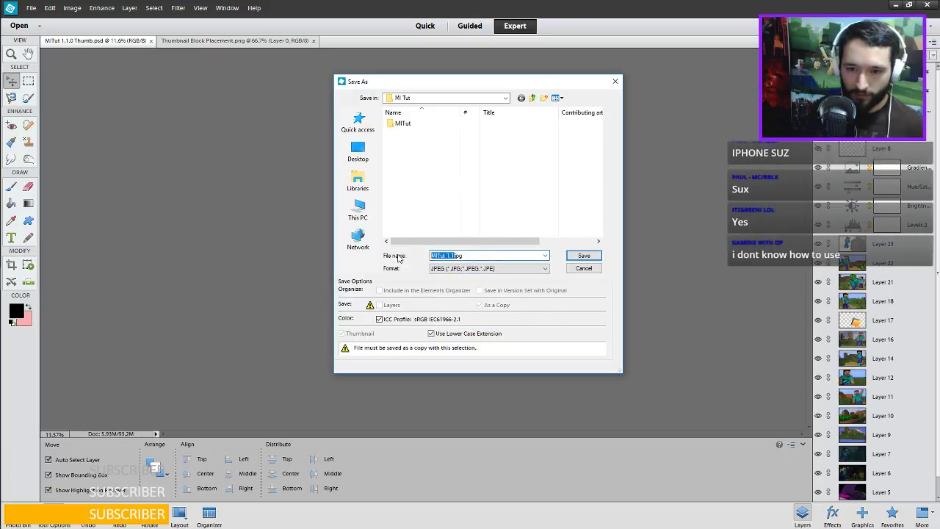
{"action": "type", "text": "Placing BN"}
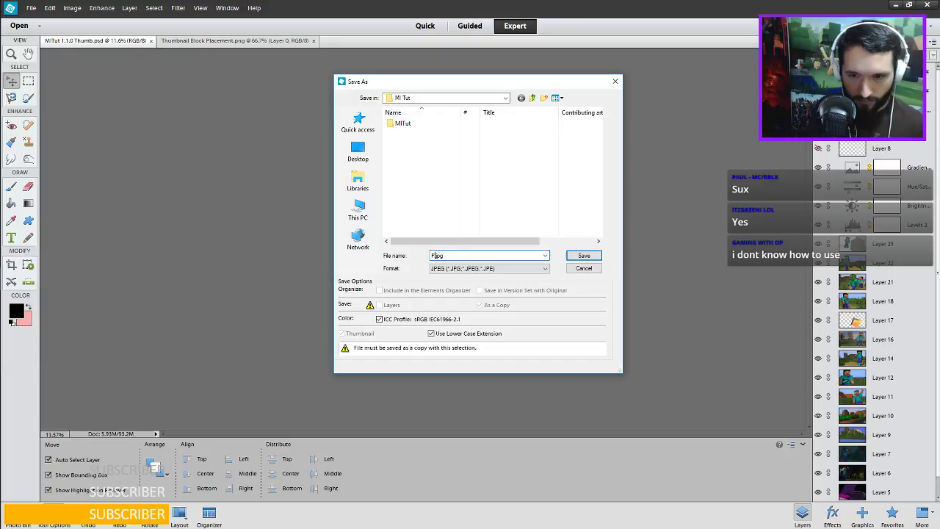
{"action": "type", "text": "ocks Th"}
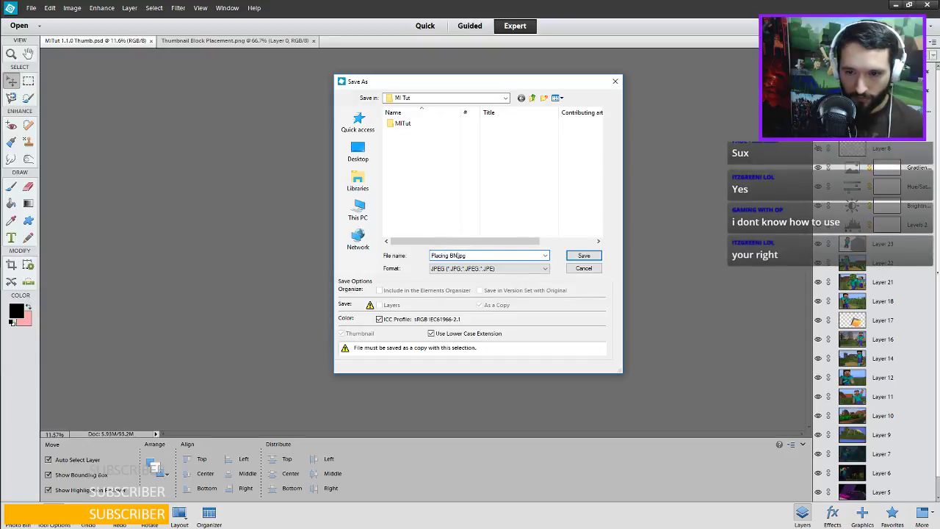
{"action": "type", "text": "umb"}
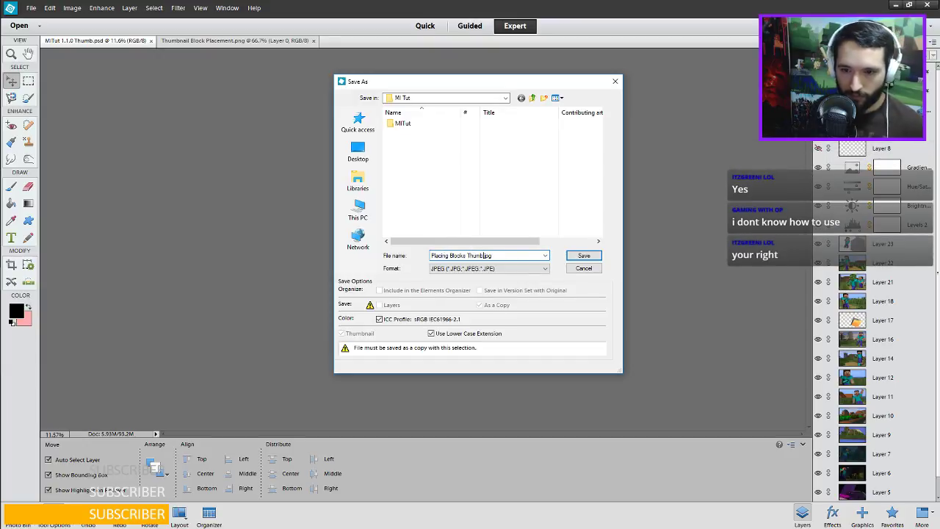
{"action": "key", "text": "Return"}
{"action": "key", "text": "Return"}
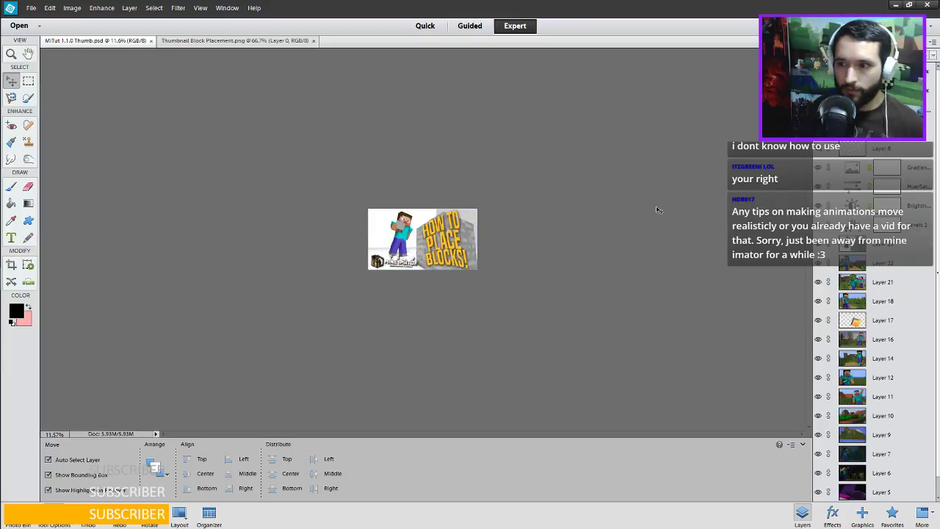
Select Layer 23 in the thumbnail and switch to the Thumbnail project in Mine-imator.
{"action": "left_click", "coordinate": [849, 249]}
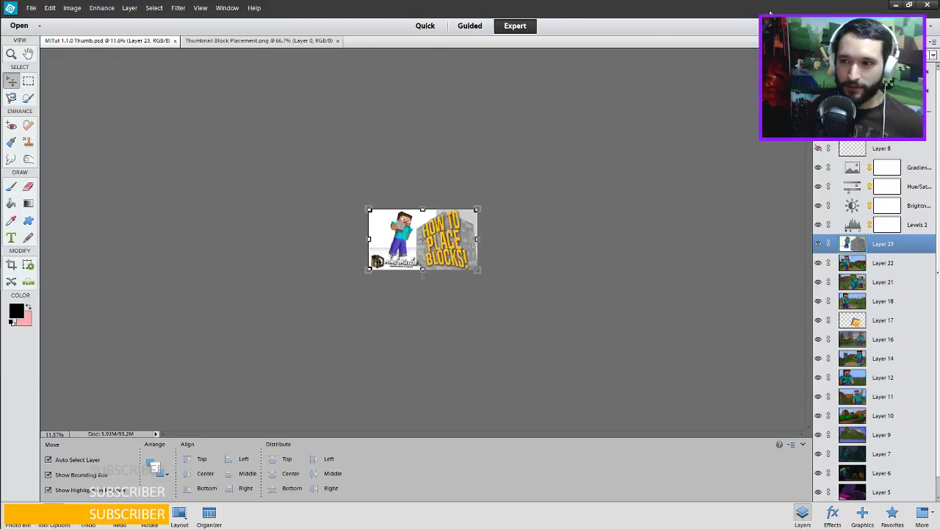
{"action": "mouse_move", "coordinate": [2, 257]}
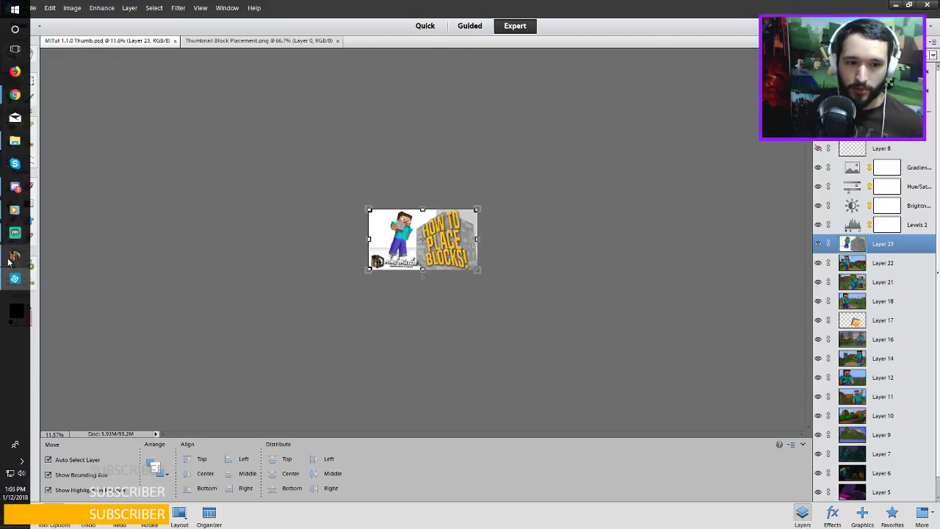
{"action": "left_click", "coordinate": [11, 258]}
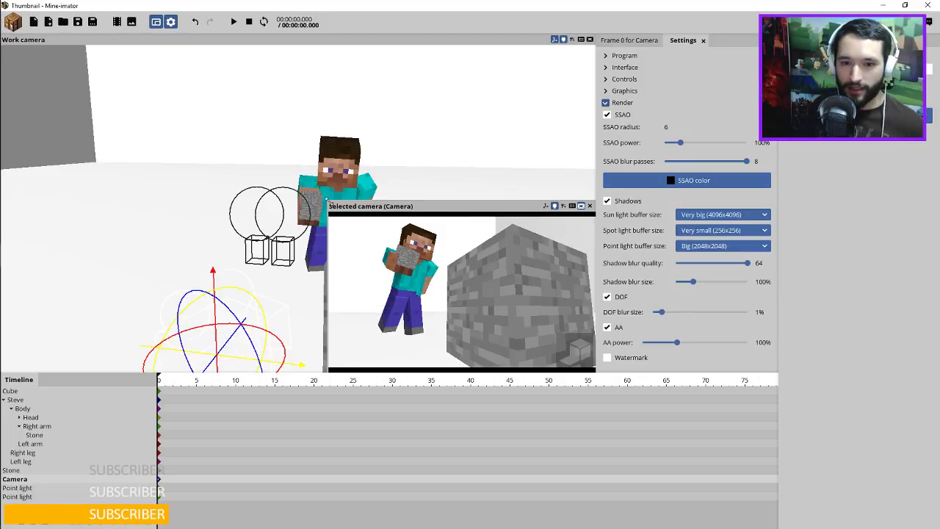
Shrink the selected-camera preview and close the program settings and the camera's keyframe properties.
{"action": "left_click_drag", "start_coordinate": [331, 206], "coordinate": [418, 262]}
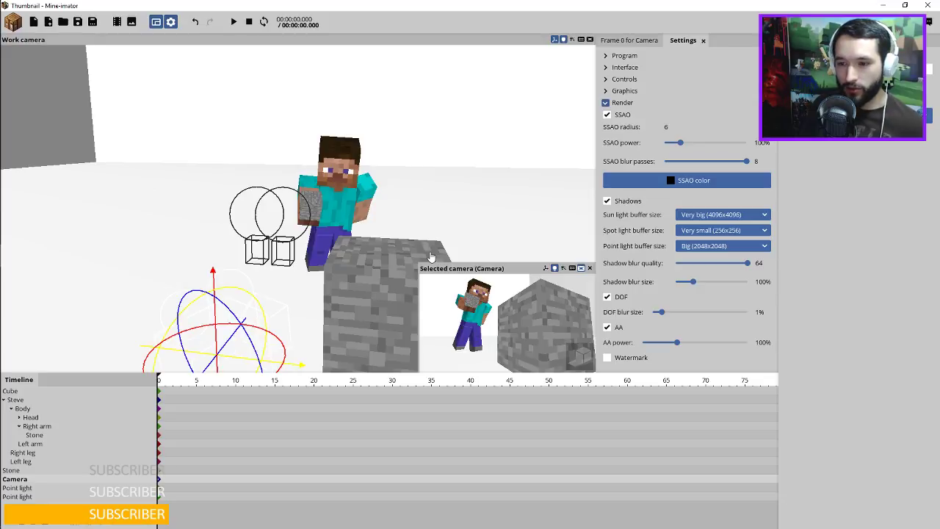
{"action": "left_click", "coordinate": [607, 104]}
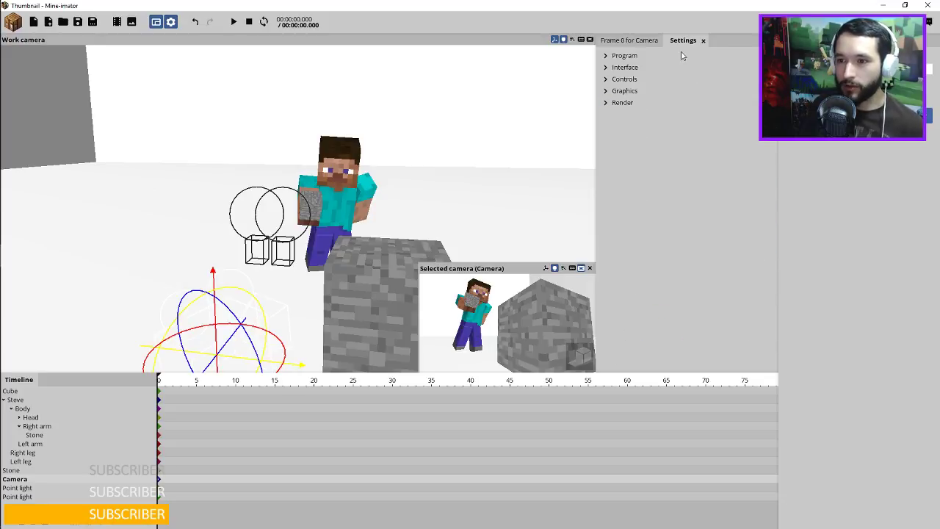
{"action": "left_click", "coordinate": [703, 43]}
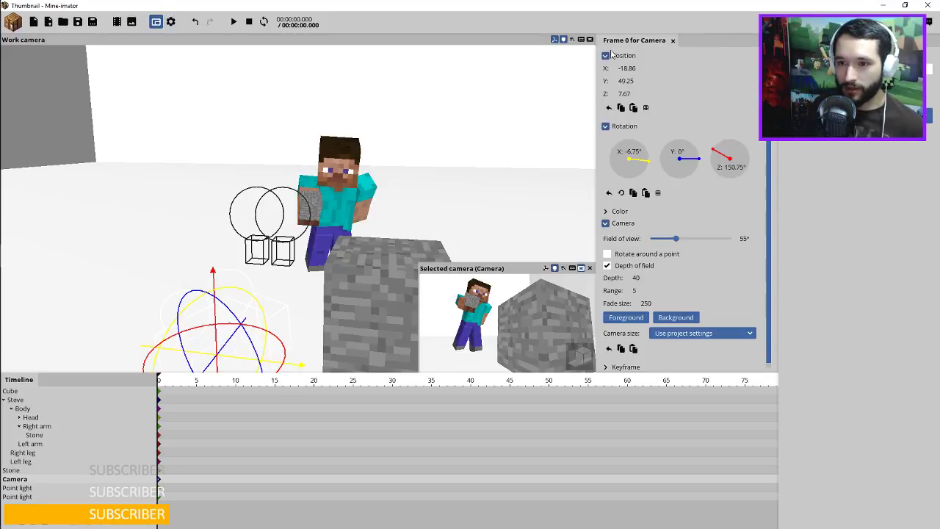
{"action": "left_click", "coordinate": [673, 43]}
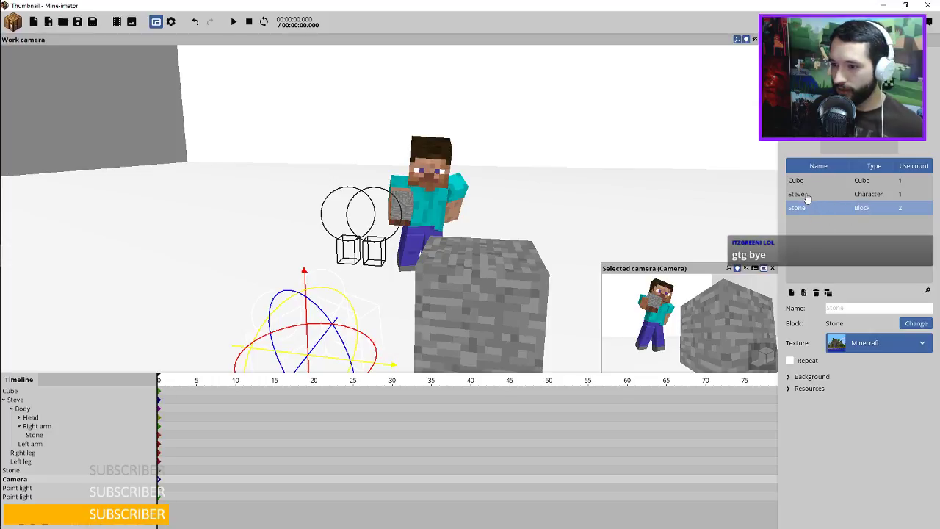
Change the Stone block template to Dirt and save the project.
{"action": "left_click", "coordinate": [918, 325]}
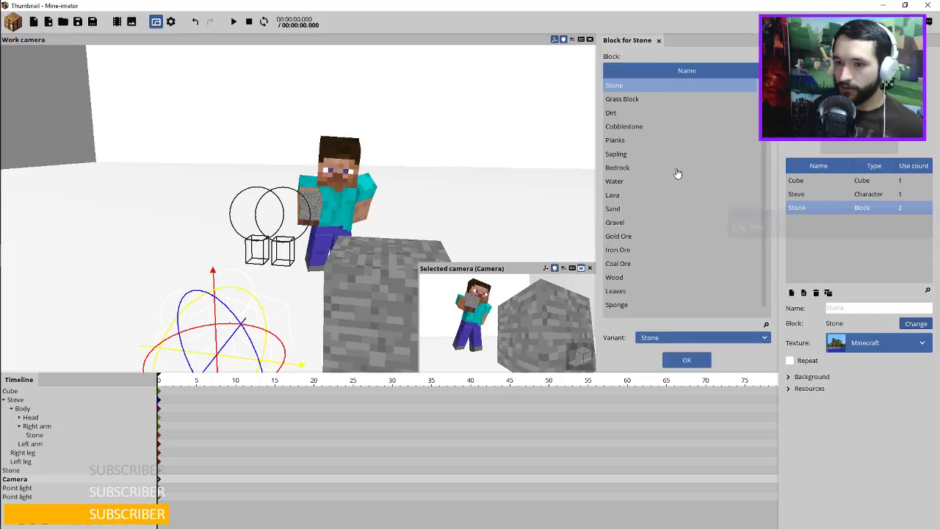
{"action": "left_click", "coordinate": [613, 113]}
{"action": "left_click", "coordinate": [687, 360]}
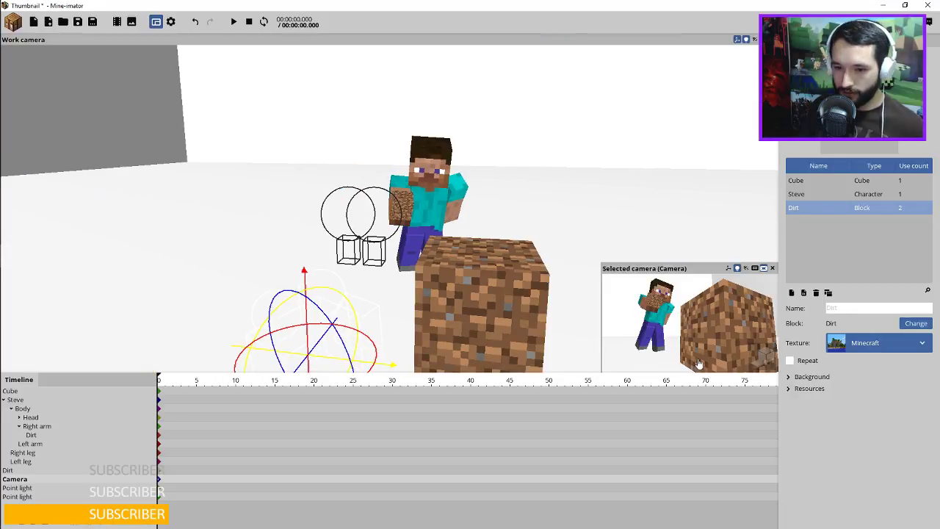
{"action": "key", "text": "ctrl+s"}
Create a Grass Block in the scene and repeat it 12 times in X and 12 times in Y.
{"action": "right_click", "coordinate": [562, 163]}
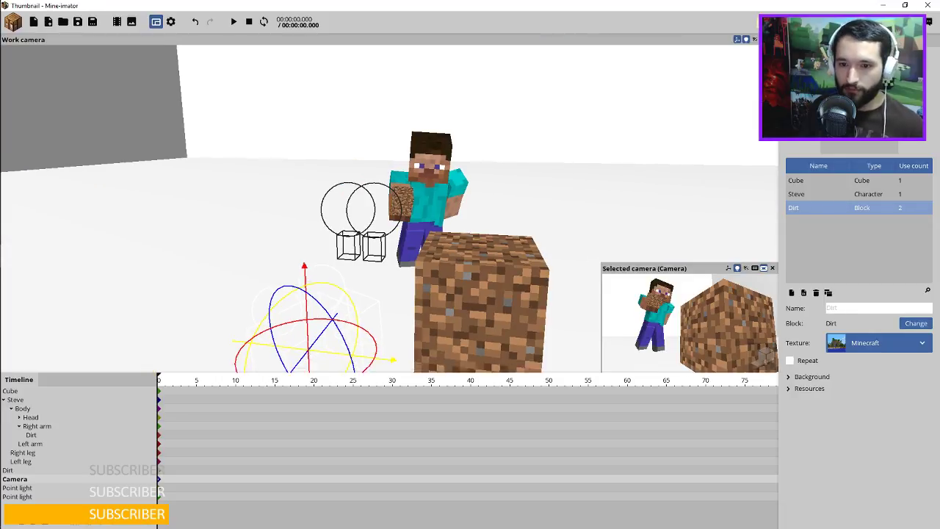
{"action": "left_click_drag", "start_coordinate": [561, 163], "coordinate": [545, 185]}
{"action": "scroll", "coordinate": [545, 184], "scroll_direction": "down", "scroll_amount": 5}
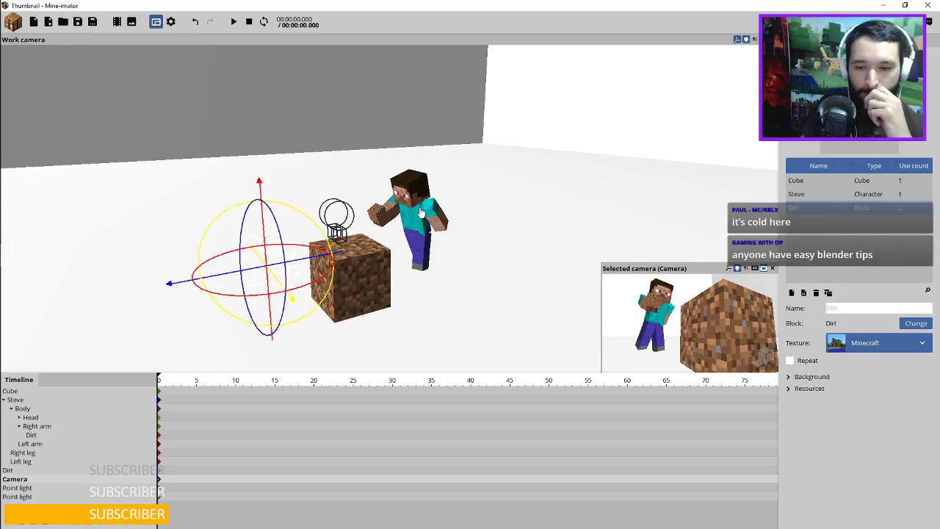
{"action": "left_click", "coordinate": [12, 23]}
{"action": "left_click", "coordinate": [141, 55]}
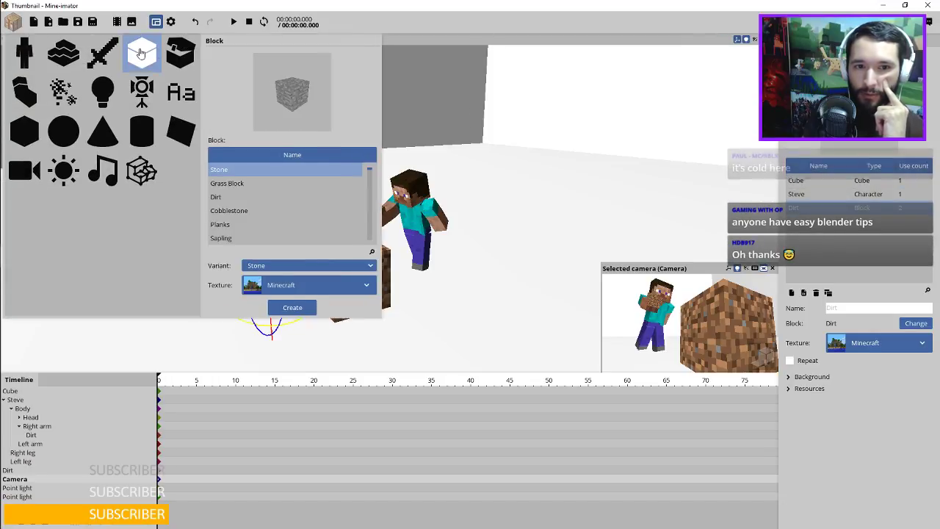
{"action": "left_click", "coordinate": [227, 183]}
{"action": "left_click", "coordinate": [290, 308]}
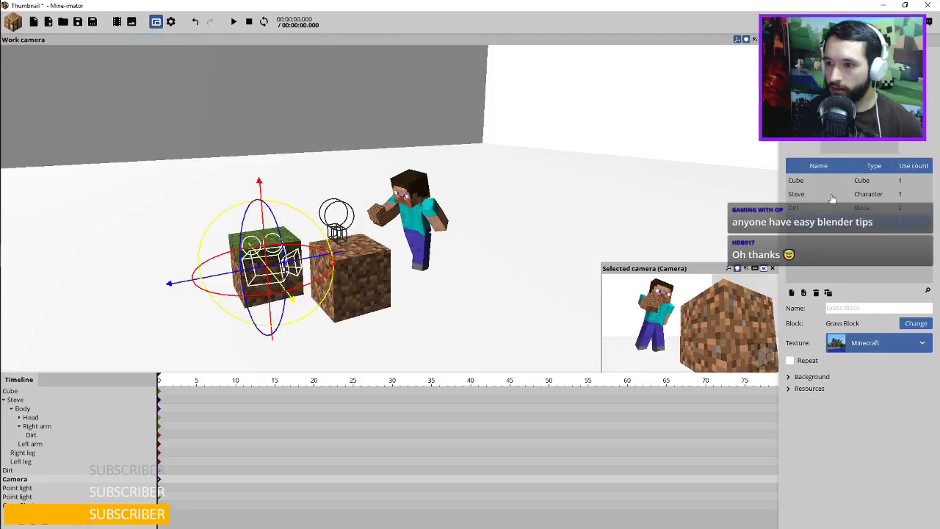
{"action": "left_click", "coordinate": [808, 360]}
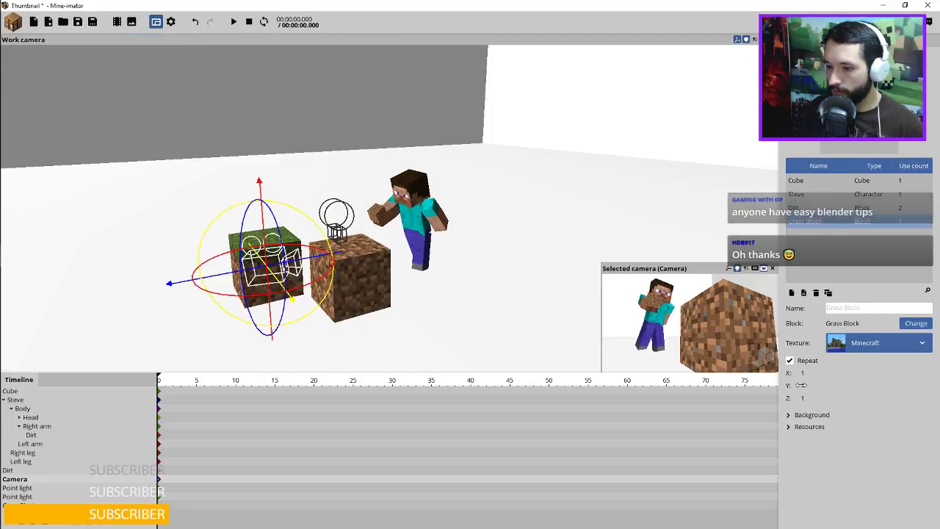
{"action": "left_click_drag", "start_coordinate": [802, 373], "coordinate": [855, 378]}
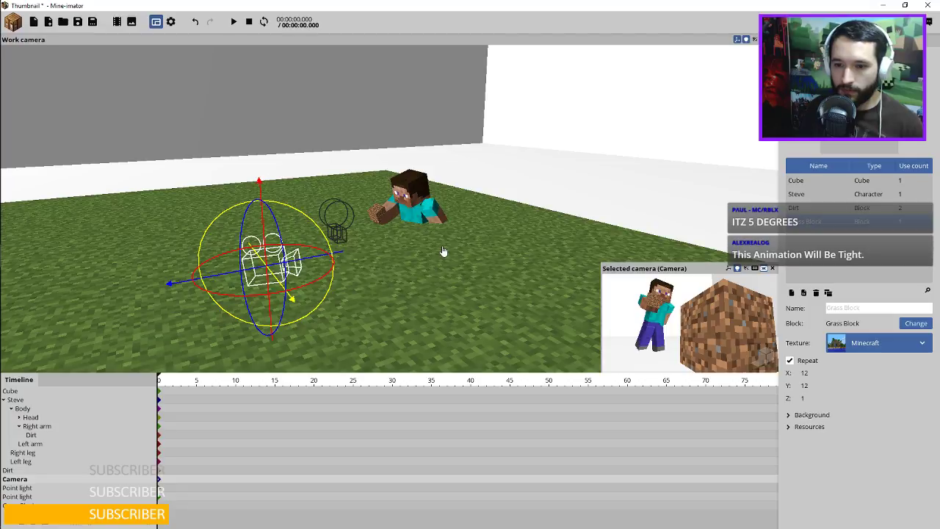
Collapse Steve's body parts in the timeline and move the Grass Block directly below Steve.
{"action": "left_click", "coordinate": [4, 400]}
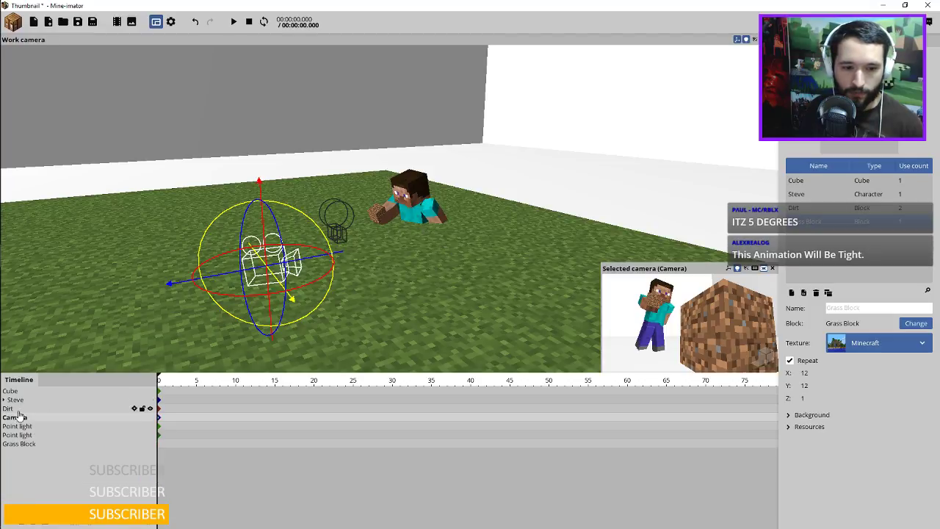
{"action": "left_click", "coordinate": [20, 444]}
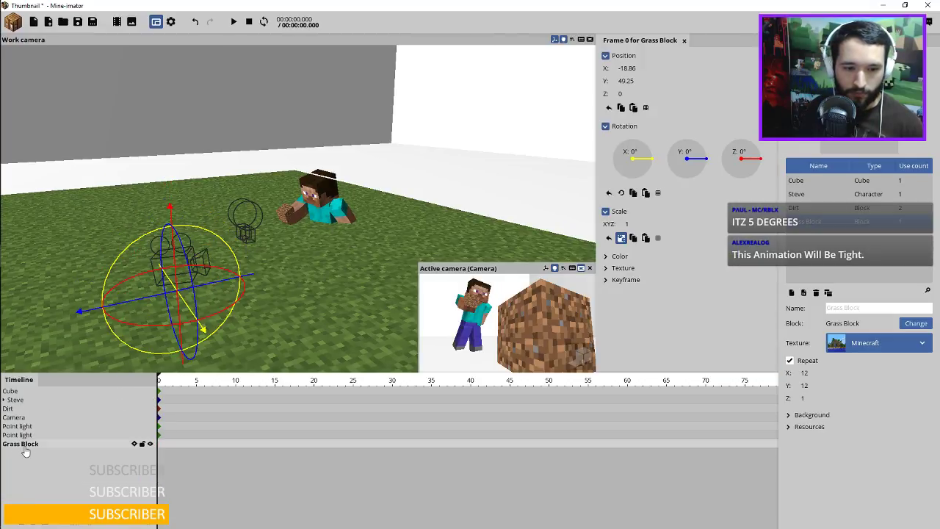
{"action": "left_click", "coordinate": [29, 444]}
{"action": "left_click", "coordinate": [22, 444]}
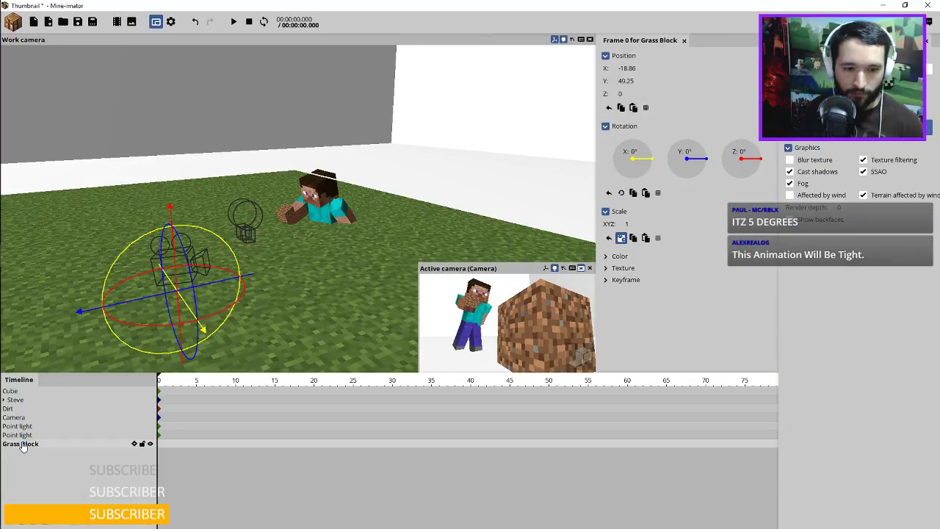
{"action": "left_click_drag", "start_coordinate": [22, 444], "coordinate": [26, 404]}
Select Steve, the Grass Block, Dirt, Camera and both point lights together in the timeline.
{"action": "left_click", "coordinate": [17, 400]}
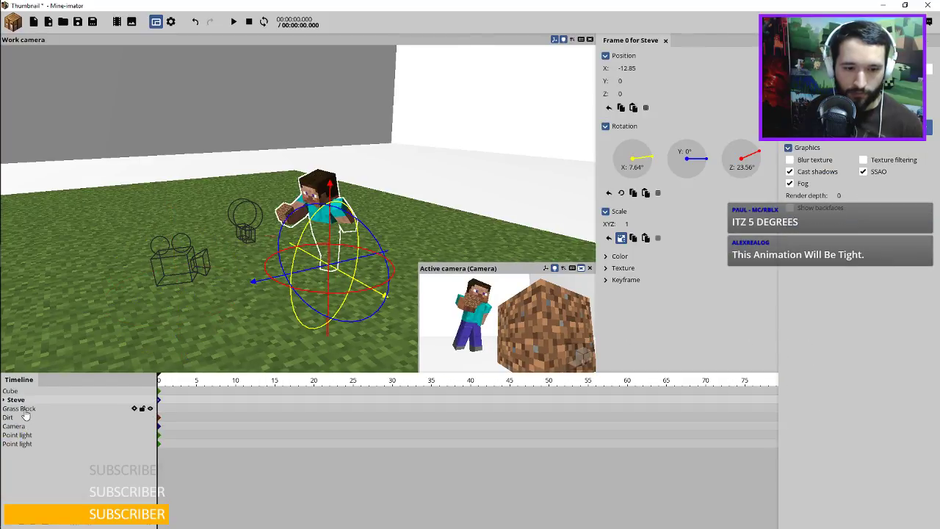
{"action": "left_click", "coordinate": [11, 417]}
{"action": "left_click", "coordinate": [29, 408], "text": "shift"}
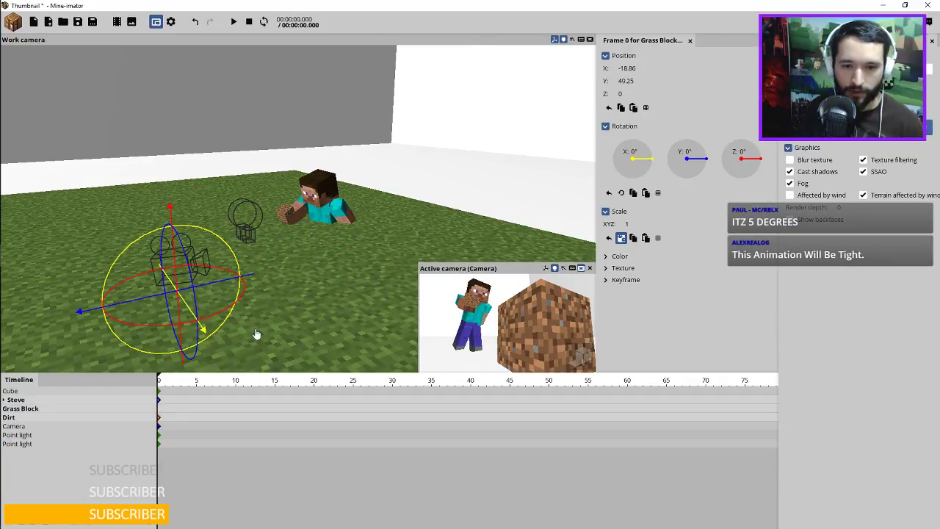
{"action": "left_click", "coordinate": [16, 426]}
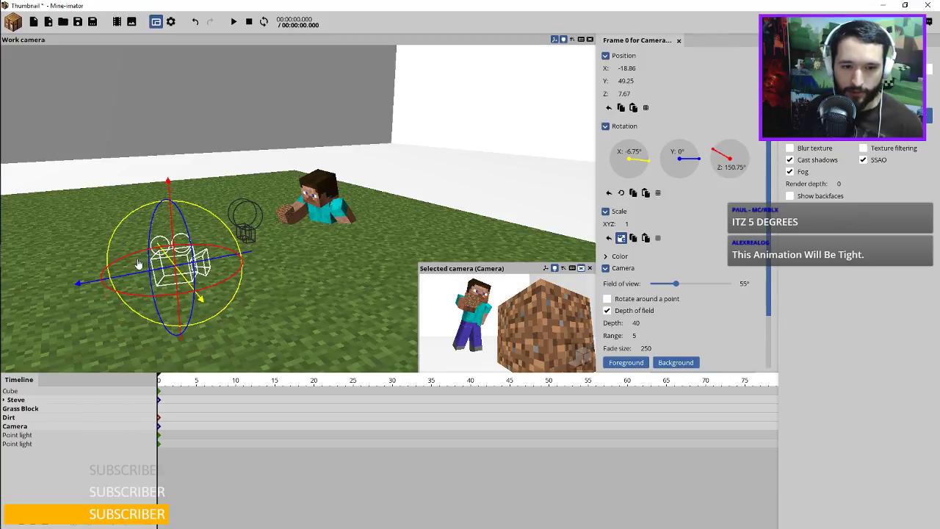
{"action": "left_click", "coordinate": [22, 439]}
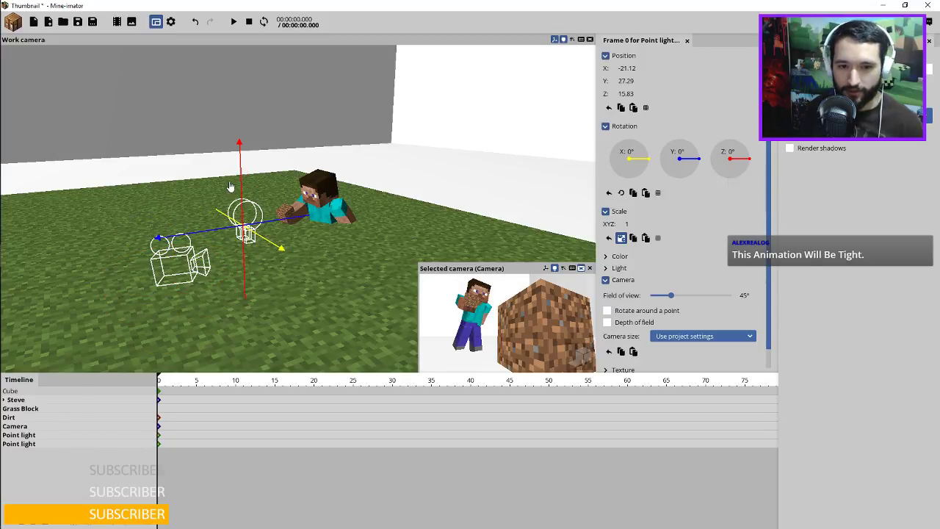
Exclude the Grass Block from the selection and raise the other selected objects on the grid, placing Steve at Z 16.
{"action": "left_click_drag", "start_coordinate": [242, 189], "coordinate": [244, 165]}
{"action": "key", "text": "ctrl+z"}
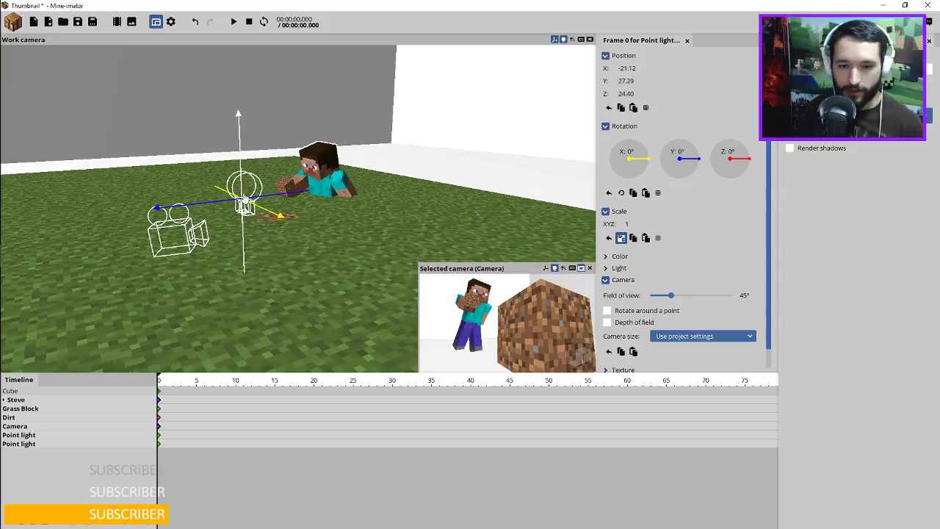
{"action": "left_click", "coordinate": [32, 417]}
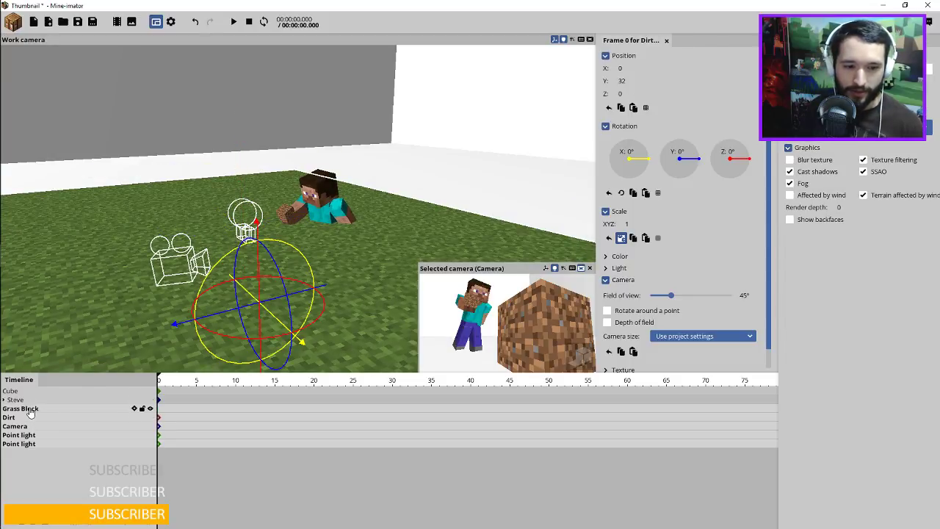
{"action": "left_click", "coordinate": [24, 400]}
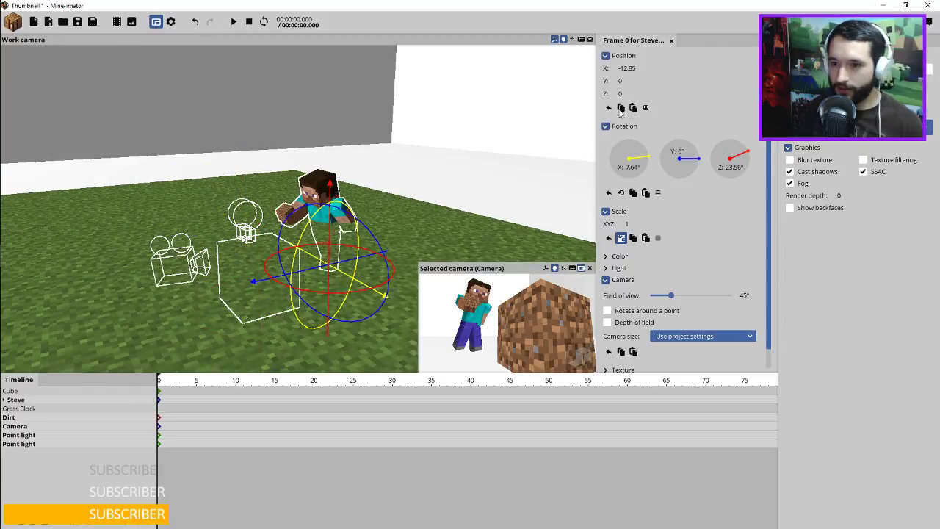
{"action": "left_click", "coordinate": [646, 108]}
{"action": "left_click_drag", "start_coordinate": [329, 189], "coordinate": [332, 143]}
{"action": "left_click", "coordinate": [646, 108]}
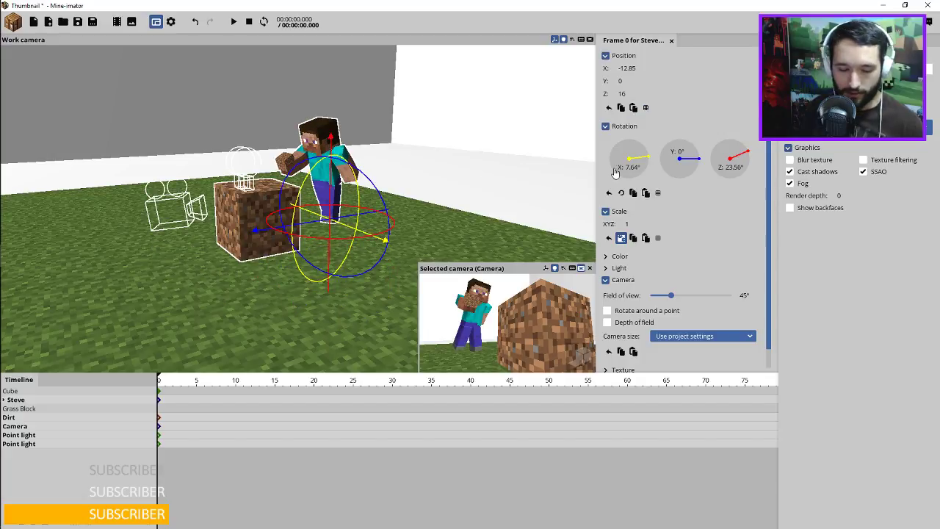
Move Steve, Dirt, Camera and both lights together along Y on the 16-unit grid, placing Steve at Y -96.
{"action": "left_click_drag", "start_coordinate": [441, 226], "coordinate": [584, 226]}
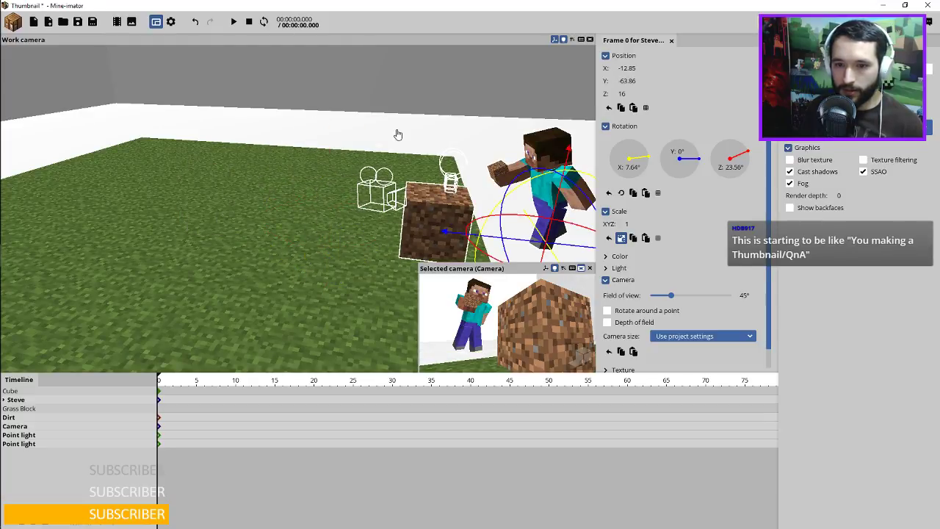
{"action": "left_click_drag", "start_coordinate": [398, 134], "coordinate": [422, 146]}
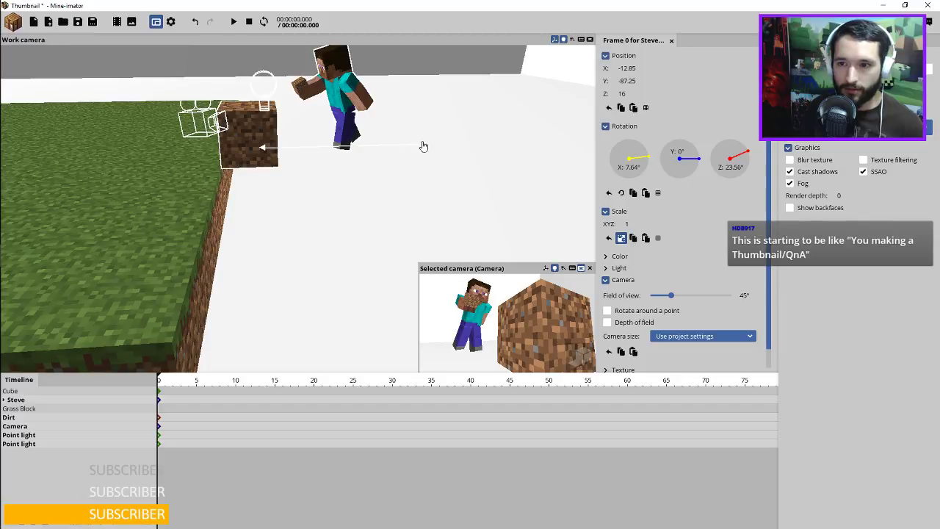
{"action": "left_click", "coordinate": [646, 108]}
{"action": "left_click_drag", "start_coordinate": [364, 152], "coordinate": [390, 149]}
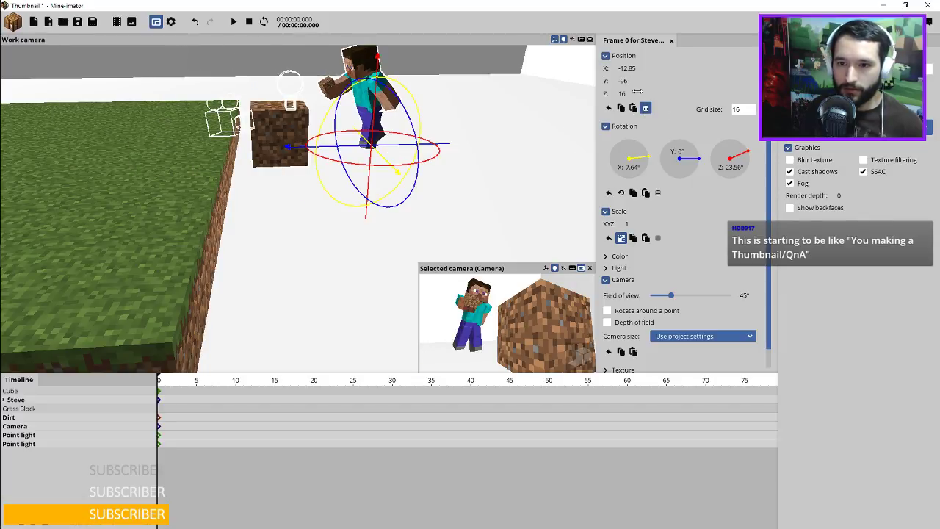
Snap the Grass Block platform to Y 48 on the 16-unit grid.
{"action": "left_click", "coordinate": [193, 214]}
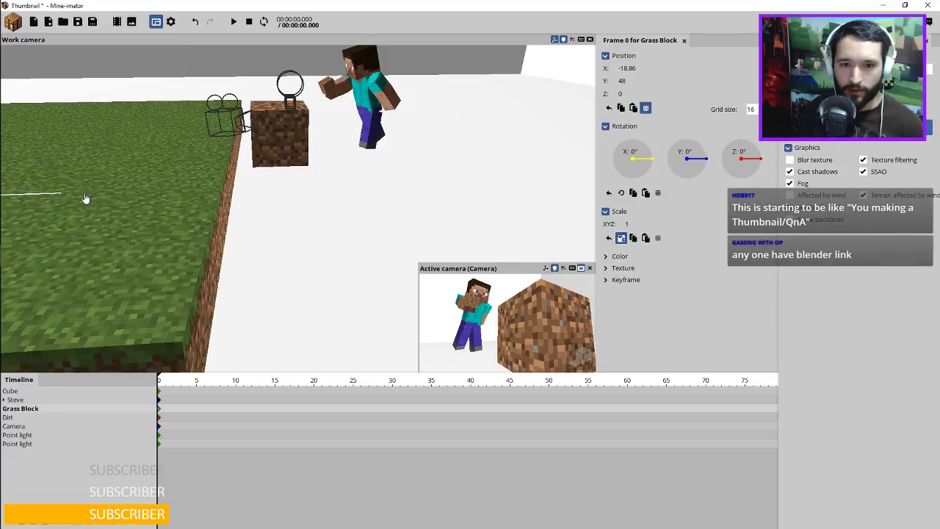
{"action": "mouse_move", "coordinate": [86, 198]}
{"action": "left_mouse_down"}
{"action": "mouse_move", "coordinate": [96, 198]}
{"action": "mouse_move", "coordinate": [75, 199]}
{"action": "left_mouse_up"}
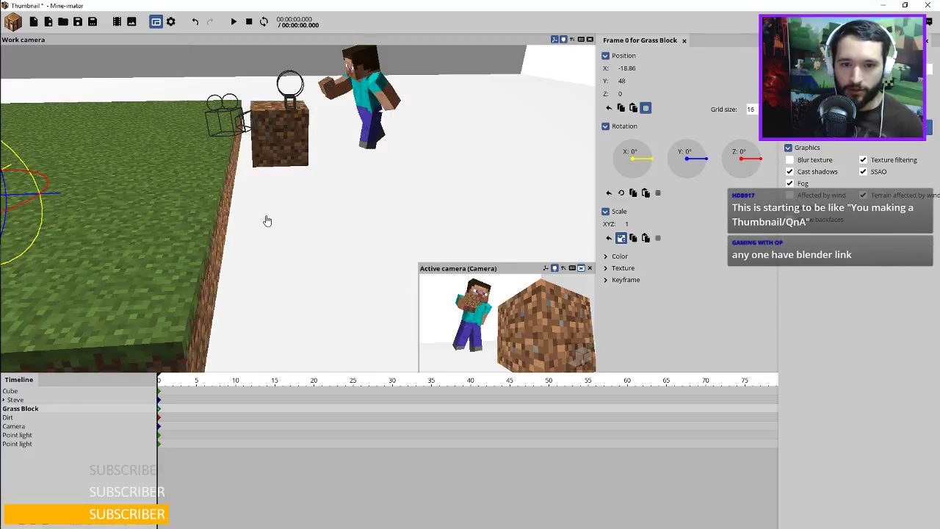
Move the large Dirt block along the Y axis to -48.
{"action": "left_click_drag", "start_coordinate": [293, 226], "coordinate": [304, 239]}
{"action": "scroll", "coordinate": [304, 239], "scroll_direction": "up", "scroll_amount": 3}
{"action": "left_click", "coordinate": [350, 183]}
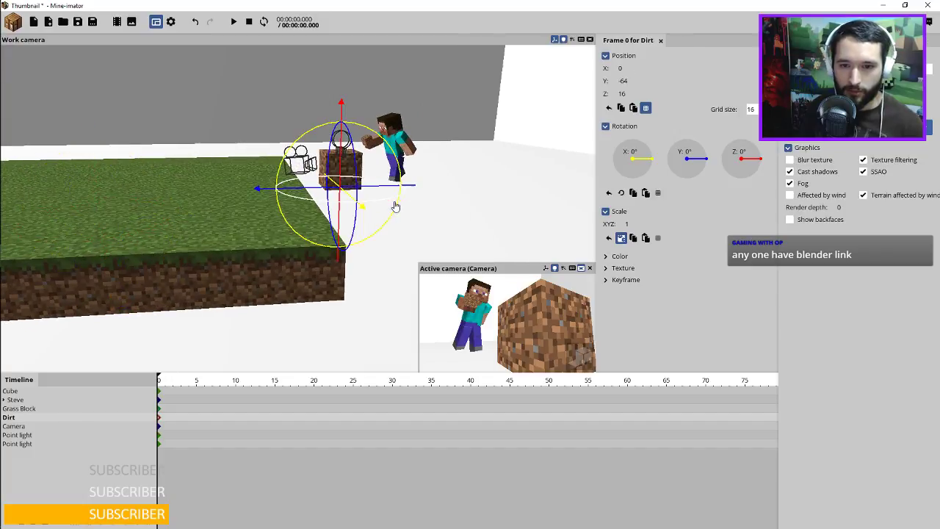
{"action": "left_click_drag", "start_coordinate": [394, 206], "coordinate": [358, 196]}
Extend the Grass Block platform by setting its Y repeat to 13.
{"action": "left_click", "coordinate": [209, 236]}
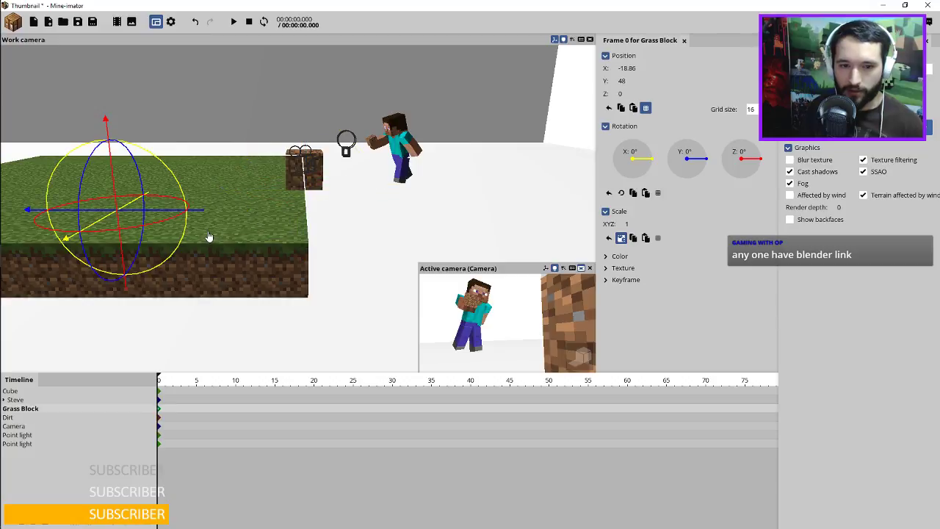
{"action": "left_click", "coordinate": [814, 41]}
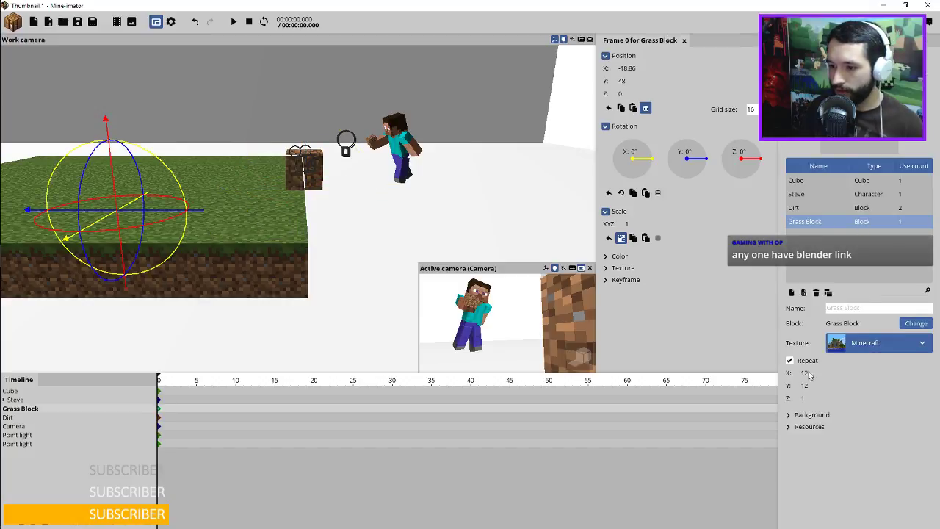
{"action": "left_click_drag", "start_coordinate": [805, 383], "coordinate": [810, 384]}
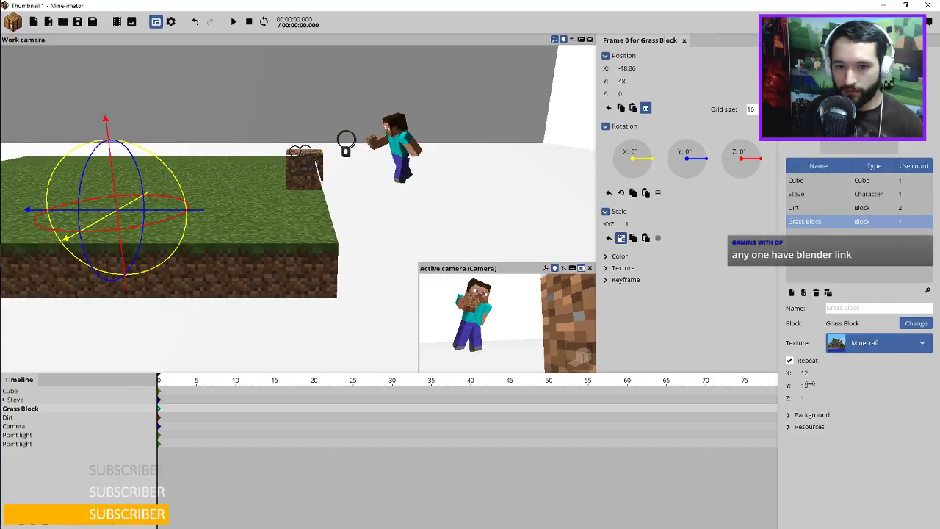
Move the large Dirt block to Y -64 and lower it to Z 0.
{"action": "left_click", "coordinate": [310, 195]}
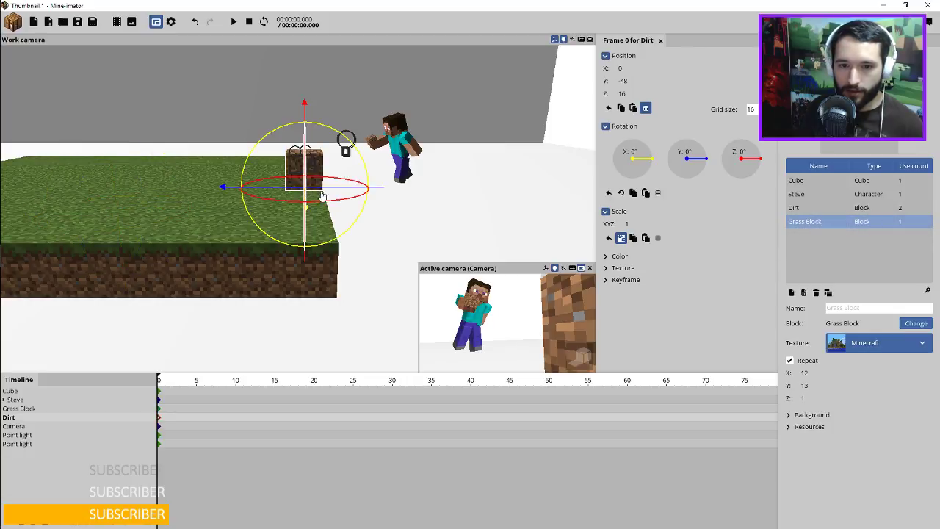
{"action": "left_click_drag", "start_coordinate": [336, 185], "coordinate": [371, 193]}
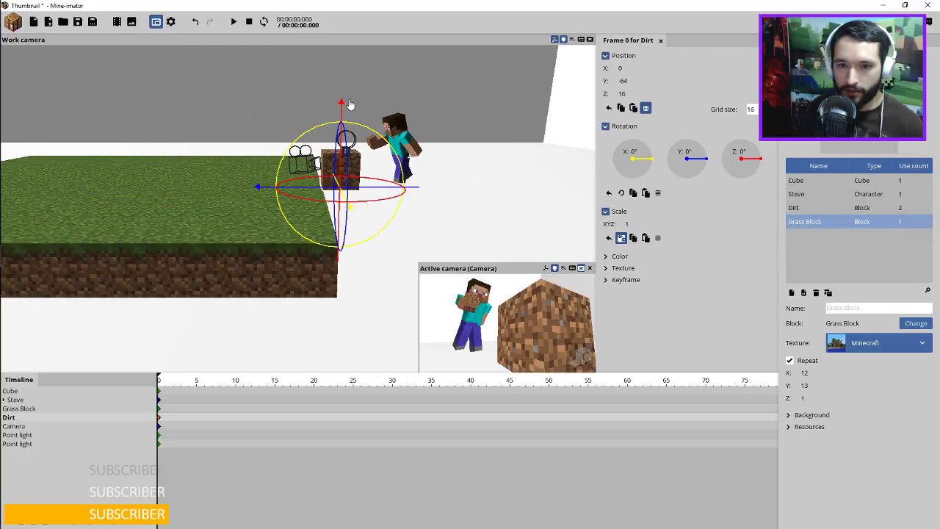
{"action": "left_click_drag", "start_coordinate": [341, 105], "coordinate": [343, 140]}
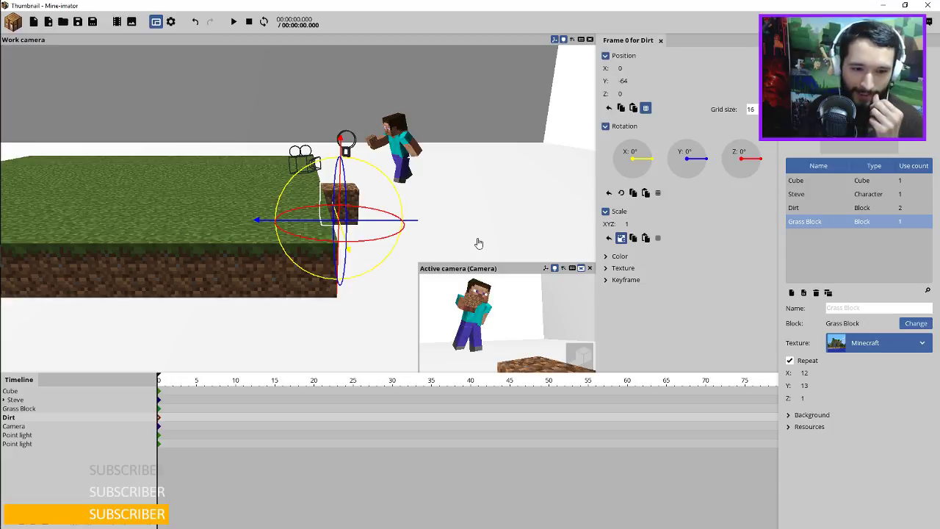
Duplicate the large Dirt block, parent the copy to the original, and offset it to X 0, Y -16, Z 0.
{"action": "left_click", "coordinate": [21, 525]}
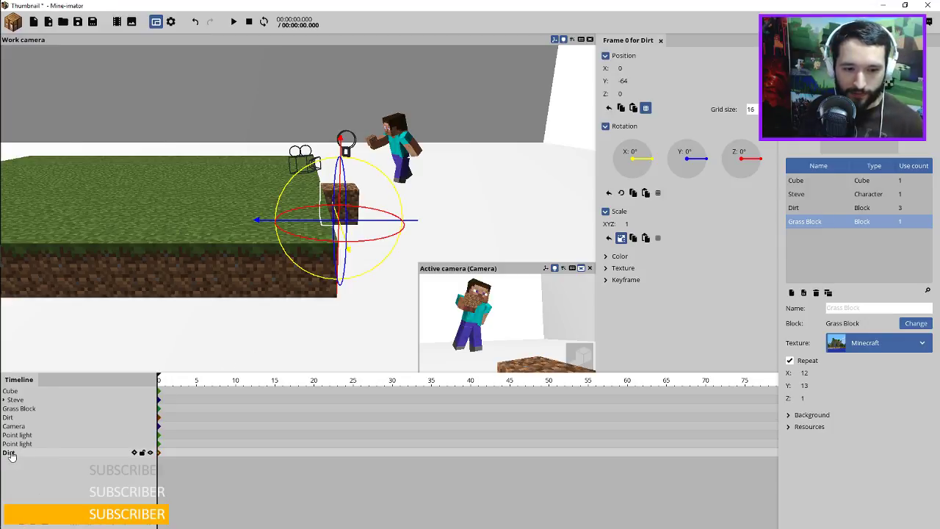
{"action": "left_click_drag", "start_coordinate": [10, 452], "coordinate": [8, 419]}
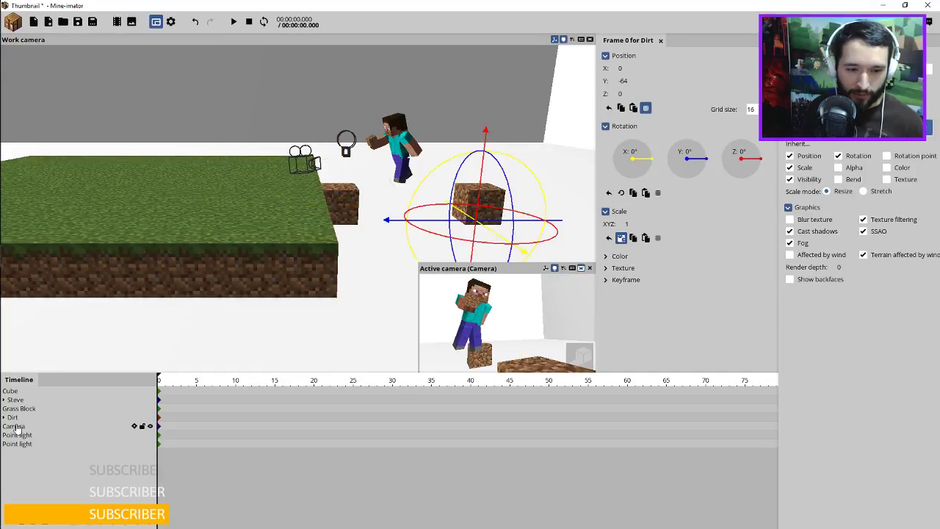
{"action": "right_click", "coordinate": [621, 87]}
{"action": "mouse_move", "coordinate": [411, 210]}
{"action": "left_mouse_down"}
{"action": "mouse_move", "coordinate": [371, 223]}
{"action": "mouse_move", "coordinate": [405, 222]}
{"action": "left_mouse_up"}
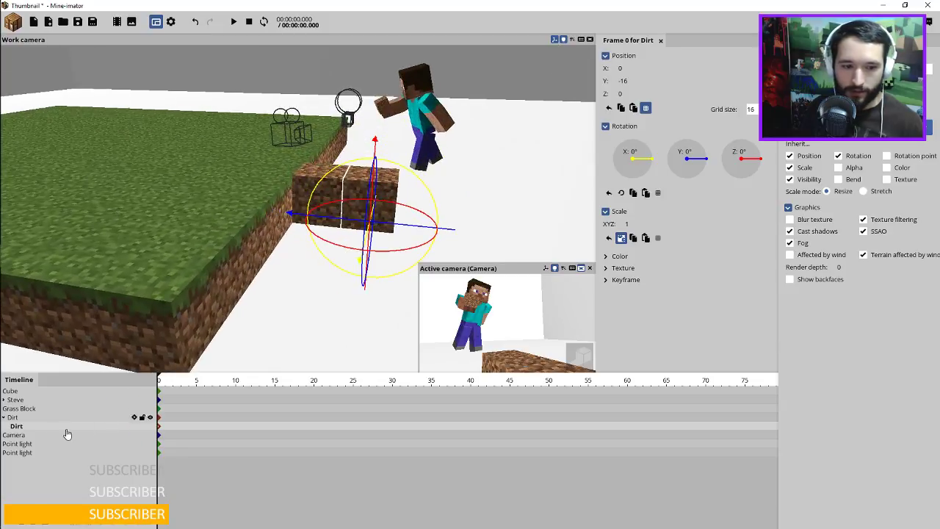
{"action": "key", "text": "ctrl+d"}
{"action": "left_click_drag", "start_coordinate": [400, 227], "coordinate": [447, 224]}
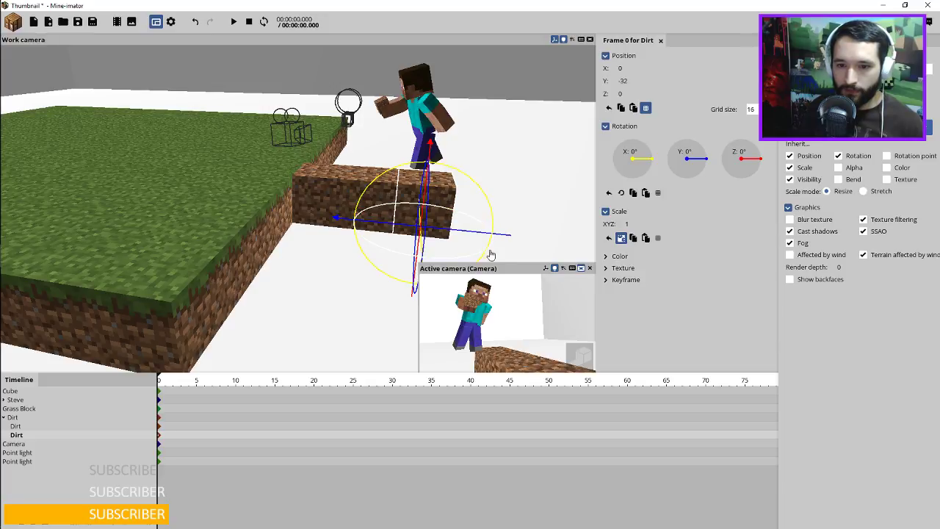
{"action": "key", "text": "Delete"}
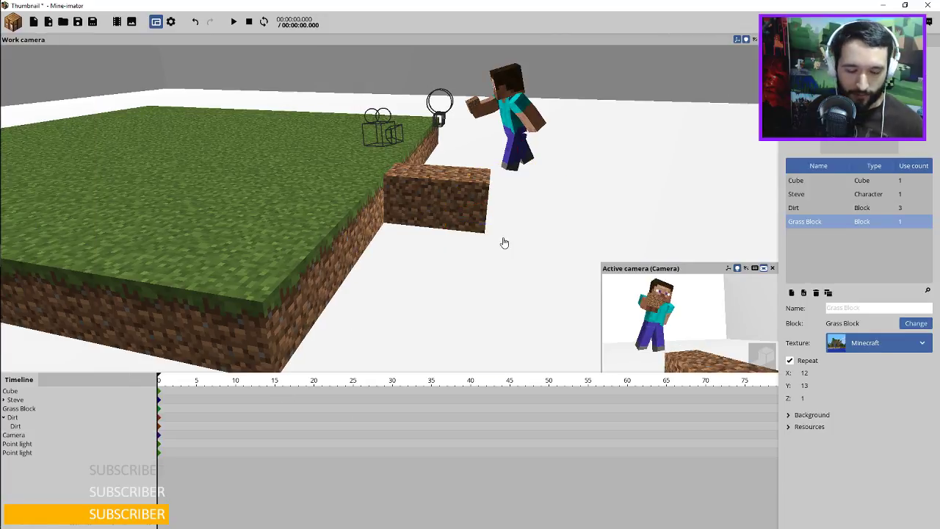
Reset the rotation and bend of Steve's body, head, arms and legs to 0°.
{"action": "left_click", "coordinate": [30, 401]}
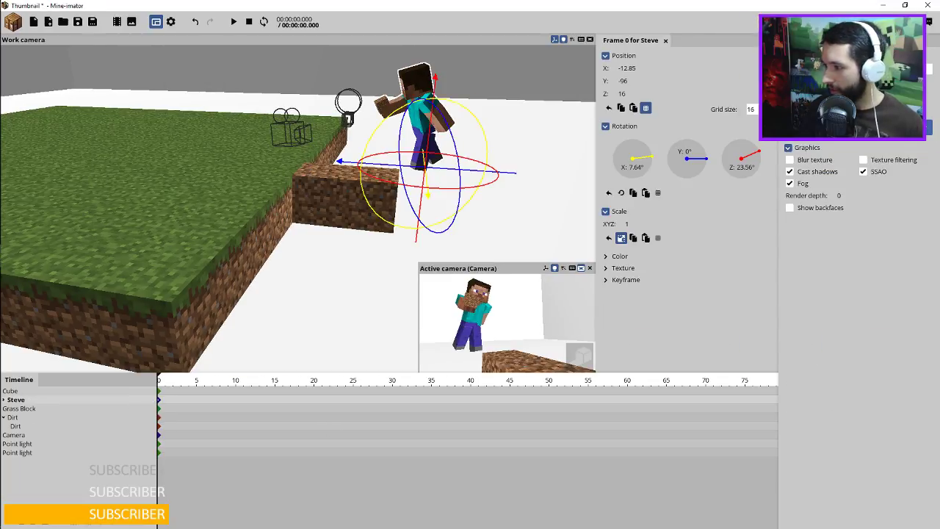
{"action": "mouse_move", "coordinate": [1, 175]}
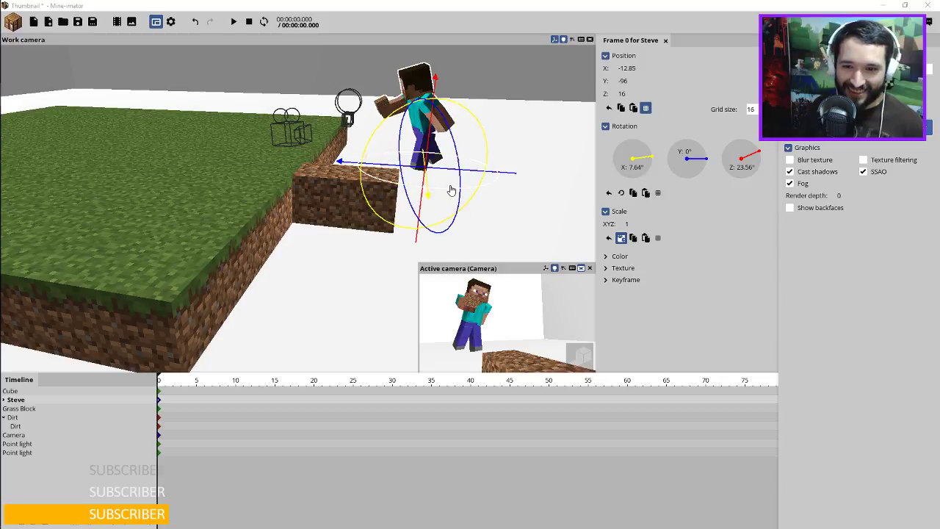
{"action": "left_click", "coordinate": [3, 399]}
{"action": "left_click", "coordinate": [35, 460]}
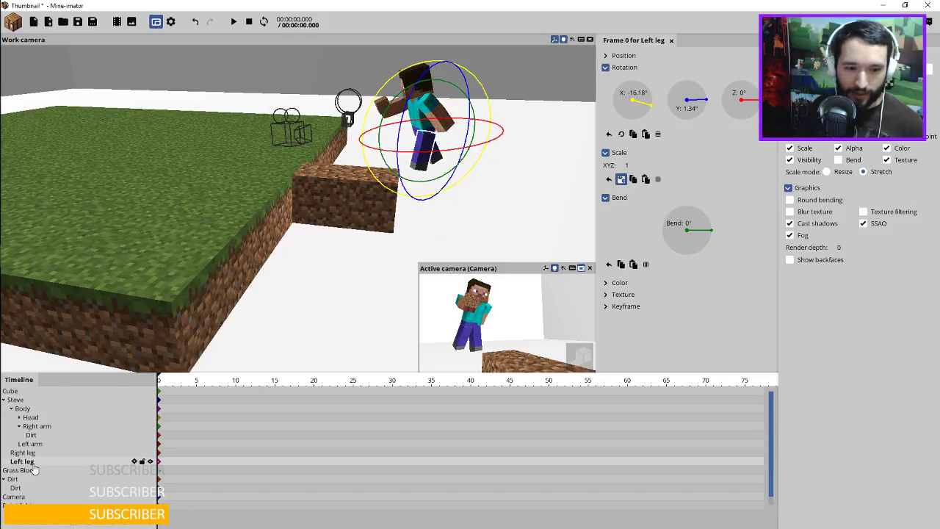
{"action": "left_click", "coordinate": [30, 452], "text": "ctrl"}
{"action": "left_click", "coordinate": [33, 427], "text": "ctrl"}
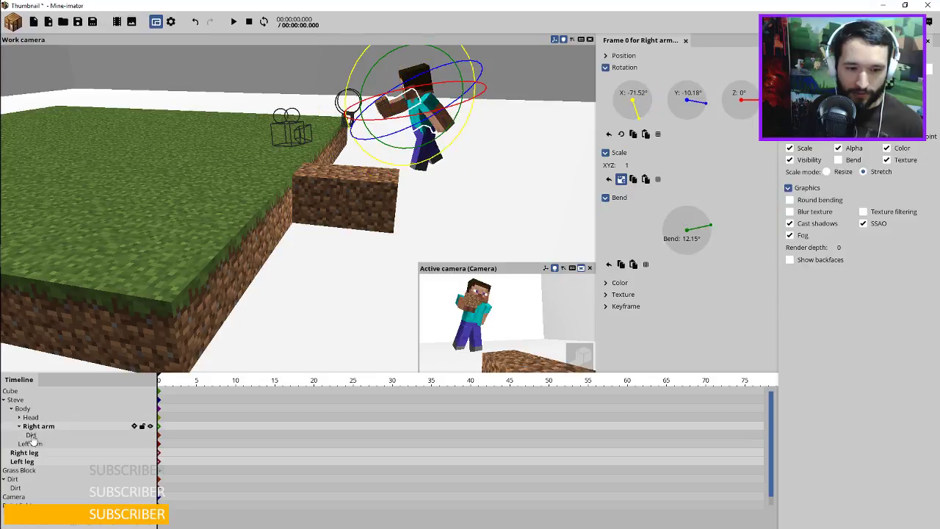
{"action": "left_click", "coordinate": [33, 443], "text": "ctrl"}
{"action": "left_click", "coordinate": [31, 417], "text": "ctrl"}
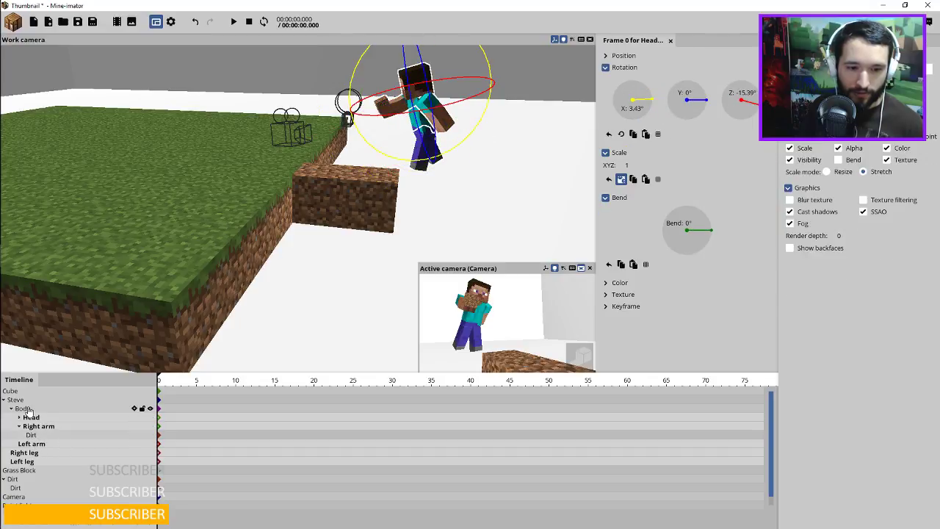
{"action": "left_click", "coordinate": [26, 408], "text": "ctrl"}
{"action": "right_click", "coordinate": [635, 107]}
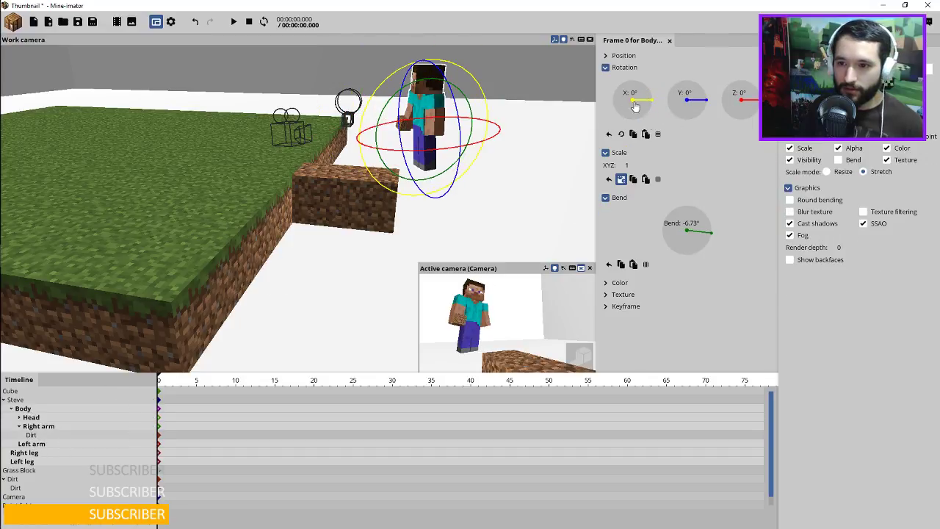
{"action": "right_click", "coordinate": [683, 236]}
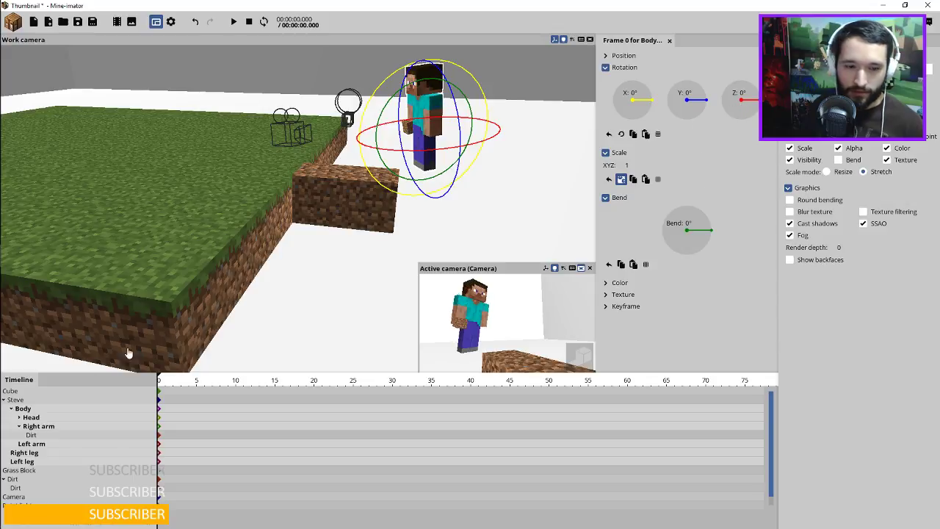
Zero Steve's rotation and, with position snapping off, place him on the dirt blocks at X 0, Y -86.18.
{"action": "left_click", "coordinate": [16, 399]}
{"action": "left_click_drag", "start_coordinate": [498, 158], "coordinate": [432, 177]}
{"action": "key", "text": "ctrl+z"}
{"action": "left_click_drag", "start_coordinate": [497, 119], "coordinate": [362, 180]}
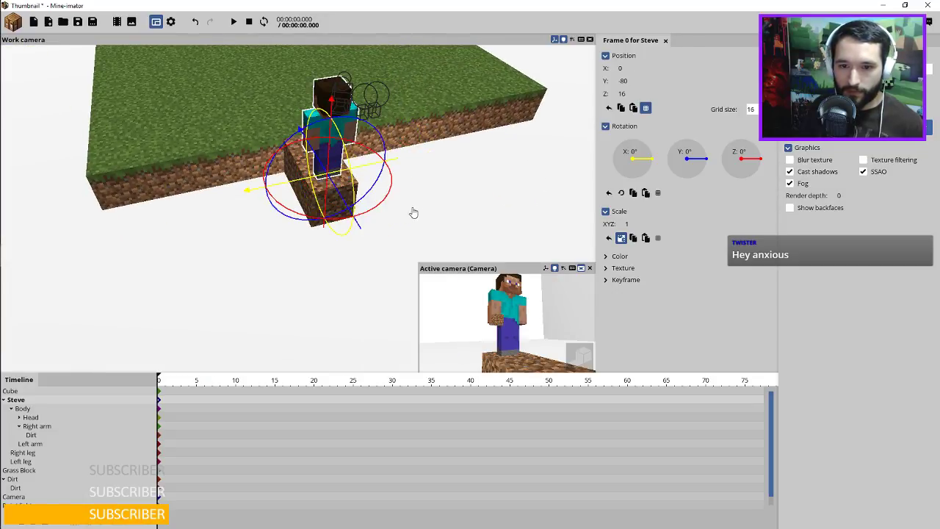
{"action": "left_click_drag", "start_coordinate": [444, 202], "coordinate": [477, 175]}
{"action": "scroll", "coordinate": [477, 175], "scroll_direction": "up", "scroll_amount": 5}
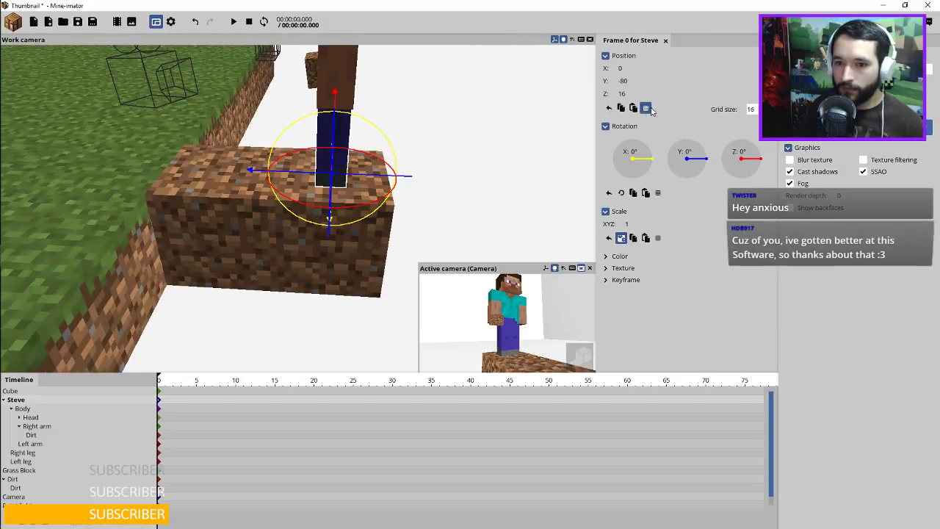
{"action": "left_click_drag", "start_coordinate": [410, 177], "coordinate": [351, 126]}
Lean Steve's body forward to X 22.95° with a 12.42° bend and swing his left arm back.
{"action": "left_click", "coordinate": [345, 176]}
{"action": "scroll", "coordinate": [418, 133], "scroll_direction": "up", "scroll_amount": 3}
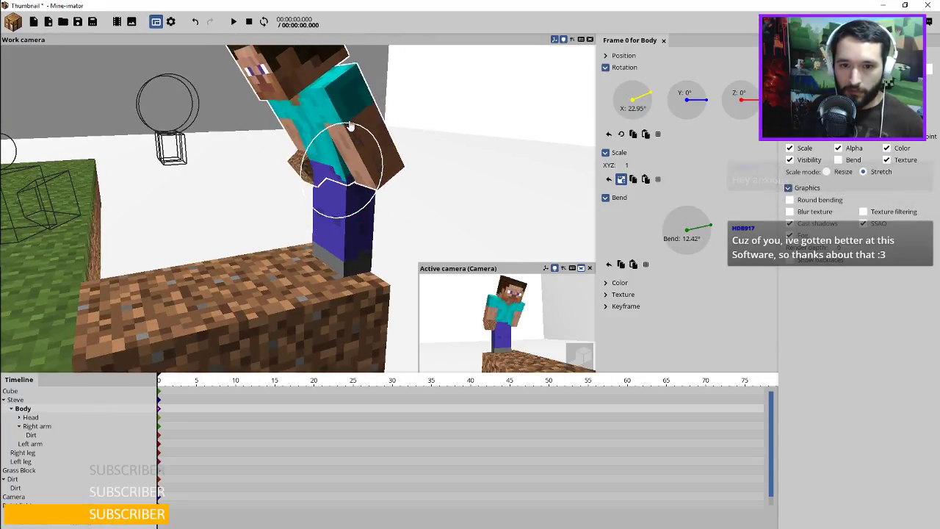
{"action": "left_click", "coordinate": [359, 101]}
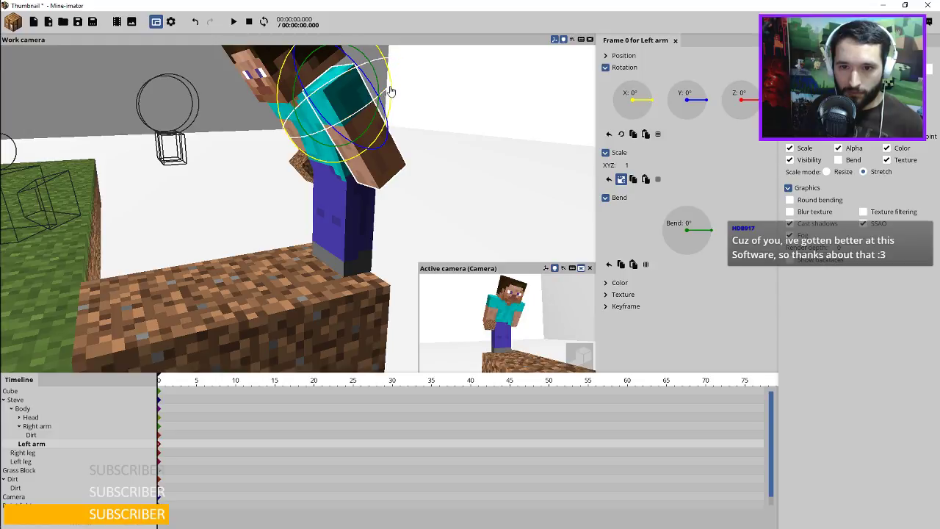
{"action": "left_click_drag", "start_coordinate": [389, 101], "coordinate": [401, 79]}
Tilt Steve's head down to X 30.92° and rotate and bend his legs into a stepping pose.
{"action": "left_click", "coordinate": [270, 60]}
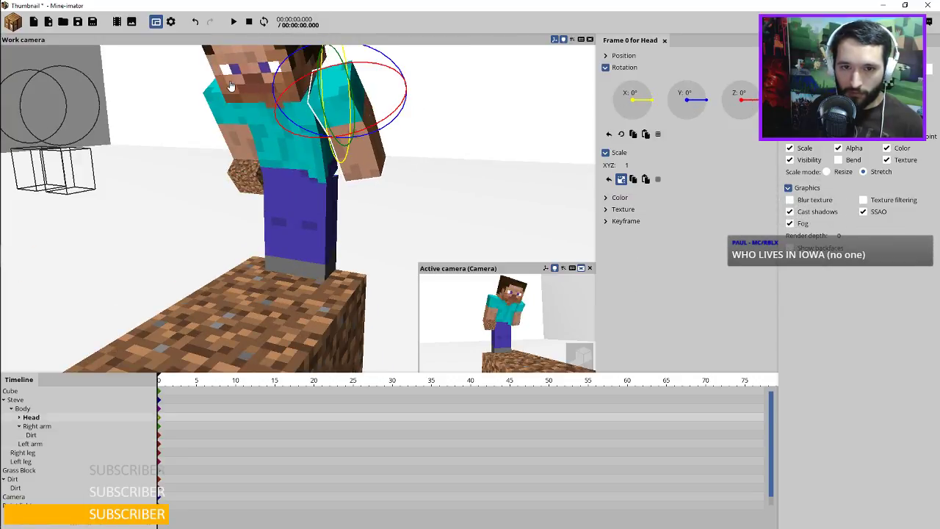
{"action": "left_click_drag", "start_coordinate": [270, 60], "coordinate": [252, 110]}
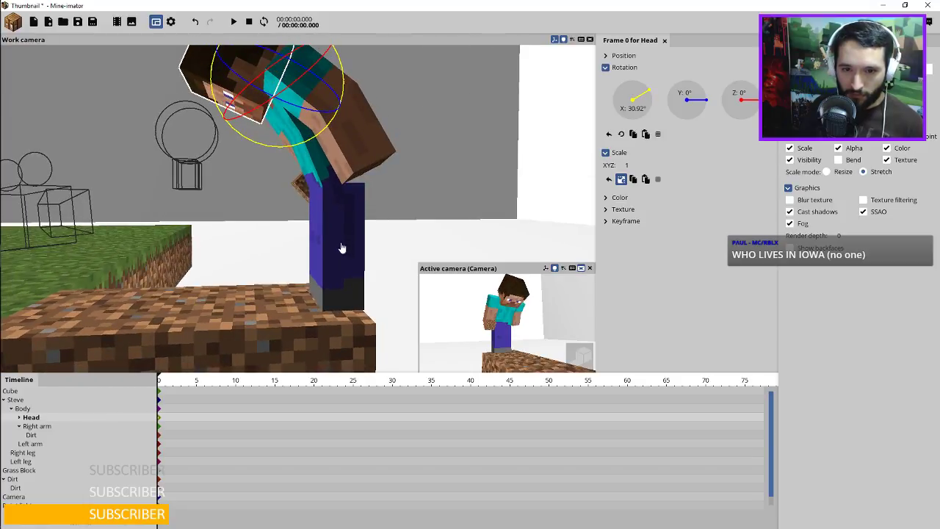
{"action": "left_click", "coordinate": [347, 263]}
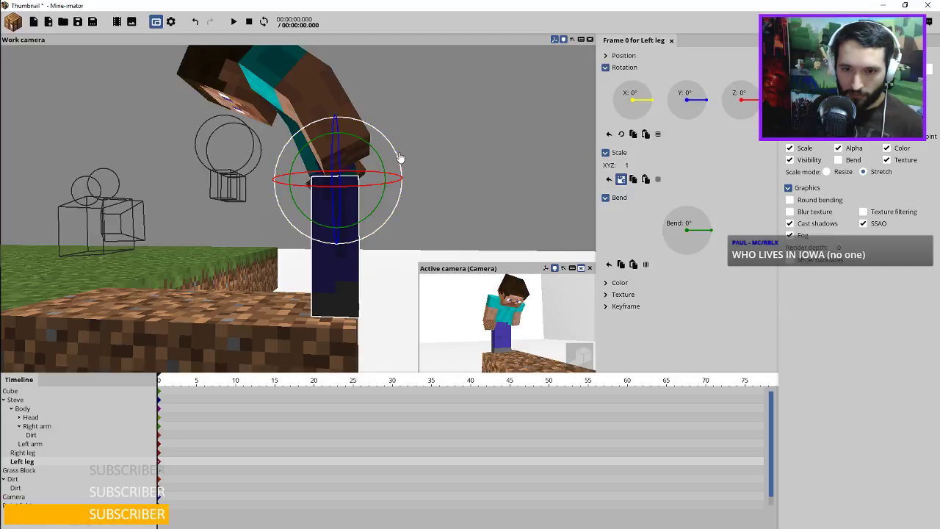
{"action": "left_click_drag", "start_coordinate": [377, 139], "coordinate": [396, 163]}
{"action": "left_click", "coordinate": [354, 298]}
Slide Steve along the Y axis to -91.17, at the edge of the dirt blocks.
{"action": "left_click", "coordinate": [16, 399]}
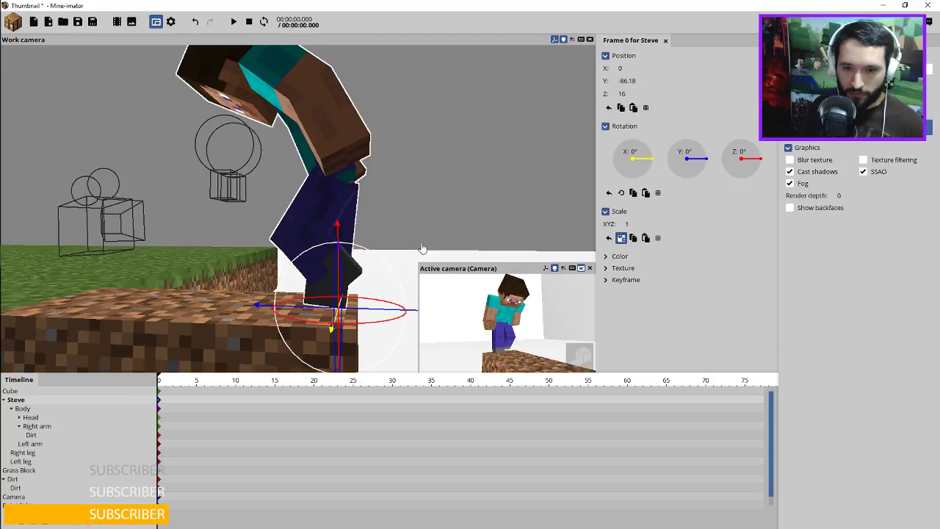
{"action": "scroll", "coordinate": [400, 245], "scroll_direction": "up", "scroll_amount": 3}
{"action": "left_click_drag", "start_coordinate": [383, 256], "coordinate": [434, 238]}
{"action": "left_click", "coordinate": [314, 92]}
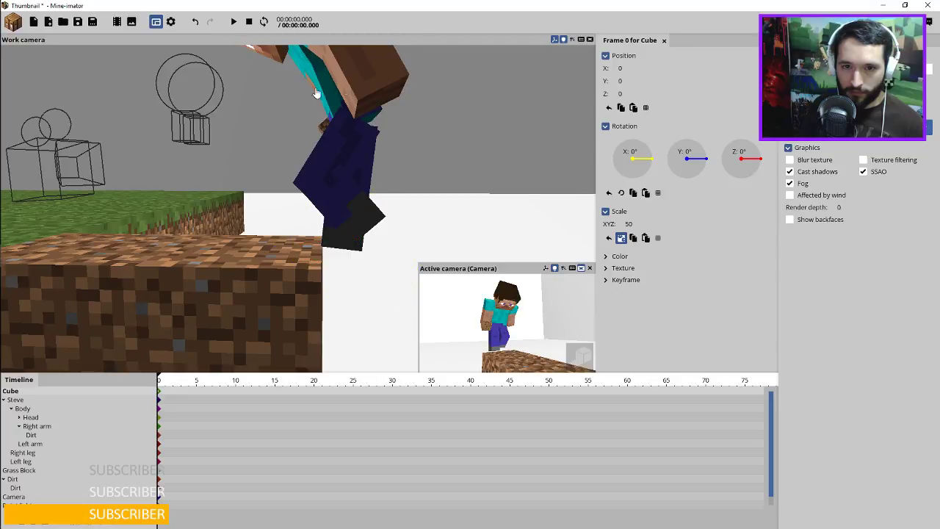
{"action": "scroll", "coordinate": [371, 92], "scroll_direction": "down", "scroll_amount": 5}
{"action": "left_click", "coordinate": [245, 144]}
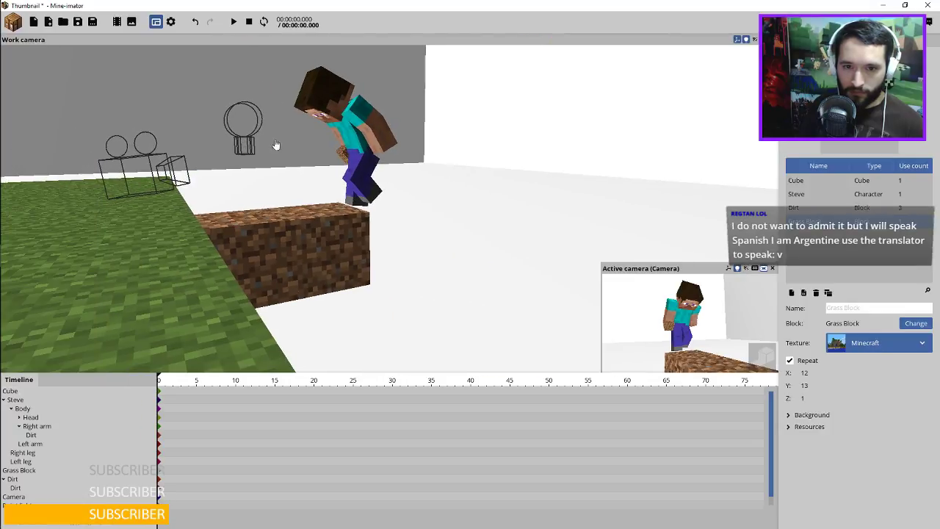
Rotate Steve's right arm, which holds the small dirt block, forward to X -52.44°.
{"action": "scroll", "coordinate": [294, 161], "scroll_direction": "up", "scroll_amount": 5}
{"action": "left_click", "coordinate": [357, 197]}
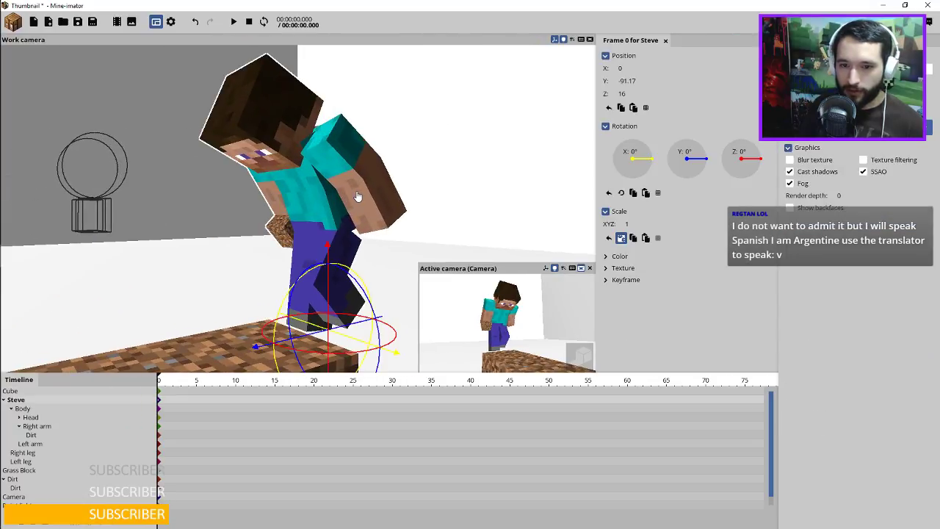
{"action": "left_click", "coordinate": [276, 199]}
{"action": "left_click_drag", "start_coordinate": [296, 116], "coordinate": [335, 166]}
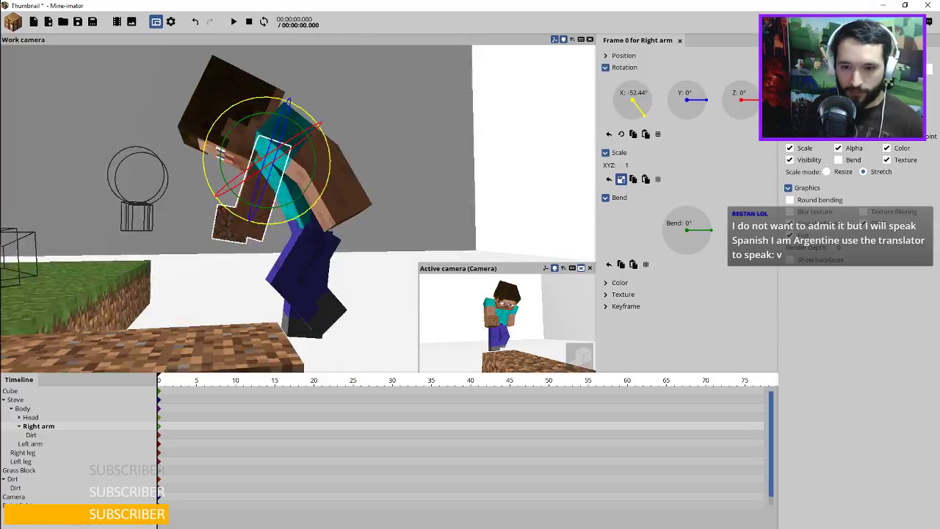
Reposition the camera for a side view of Steve at about X 57, Y -68, Z 21, with a 51° field of view.
{"action": "left_click", "coordinate": [454, 334]}
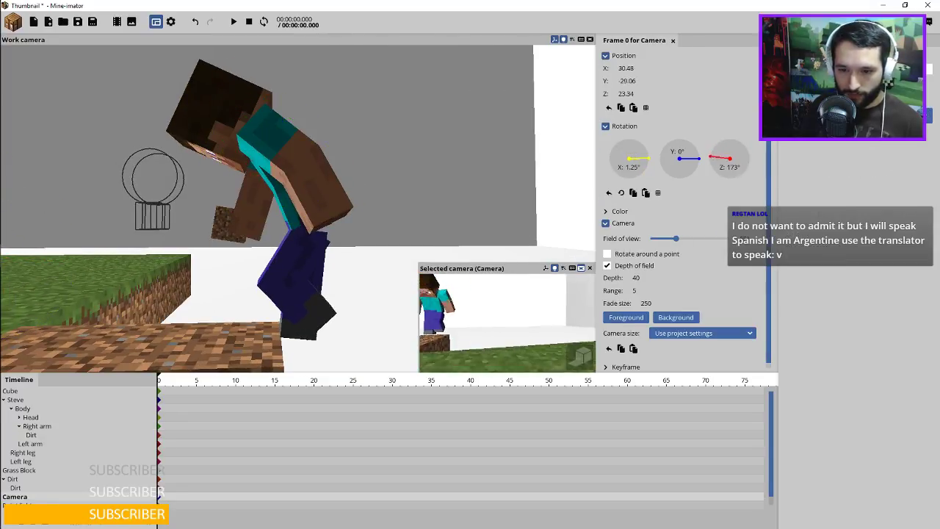
{"action": "key", "text": "w"}
{"action": "left_click_drag", "start_coordinate": [689, 239], "coordinate": [683, 252]}
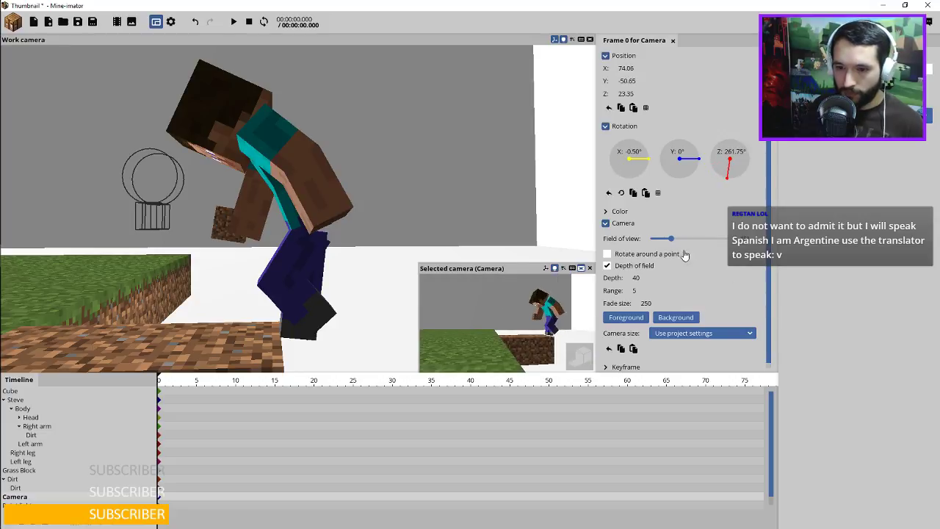
{"action": "key", "text": "w"}
{"action": "key", "text": "d"}
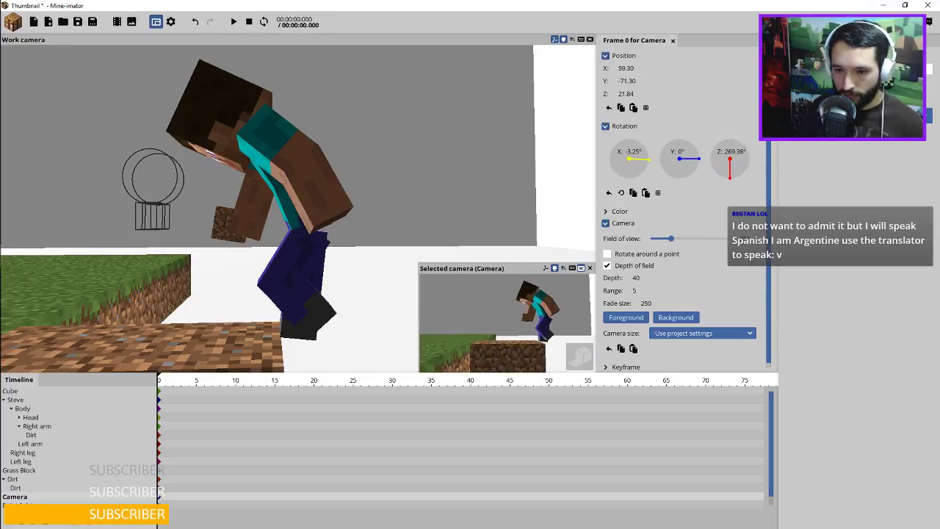
{"action": "key", "text": "d"}
{"action": "left_click_drag", "start_coordinate": [674, 243], "coordinate": [675, 242]}
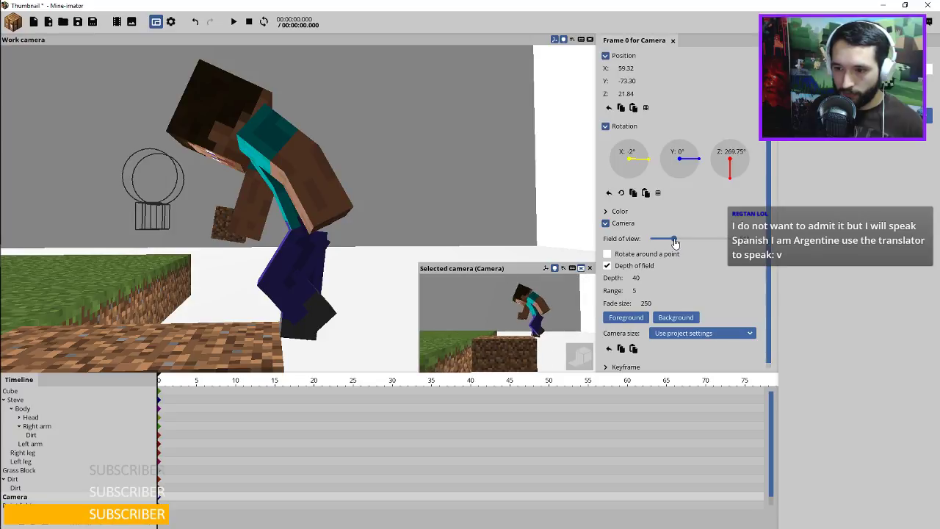
{"action": "left_click_drag", "start_coordinate": [507, 323], "coordinate": [507, 317]}
{"action": "key", "text": "s"}
{"action": "key", "text": "a"}
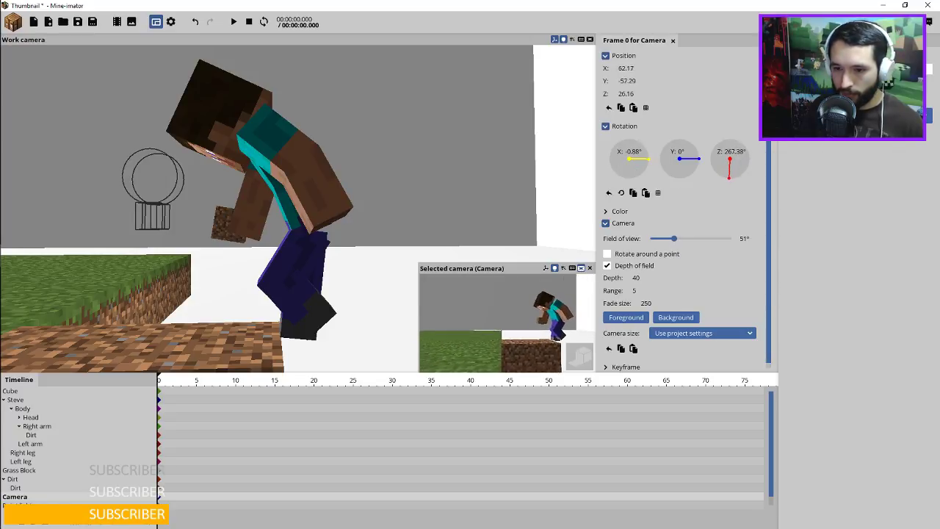
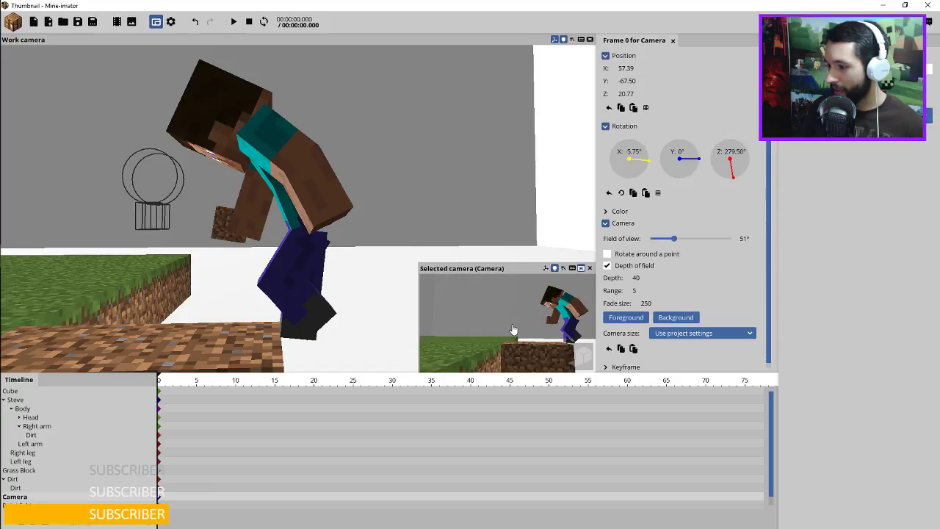
Raise and re-aim the camera to about X 57, Y -69, Z 27, with rotation X 2.25° and Z 278.50°.
{"action": "left_click_drag", "start_coordinate": [367, 229], "coordinate": [393, 170]}
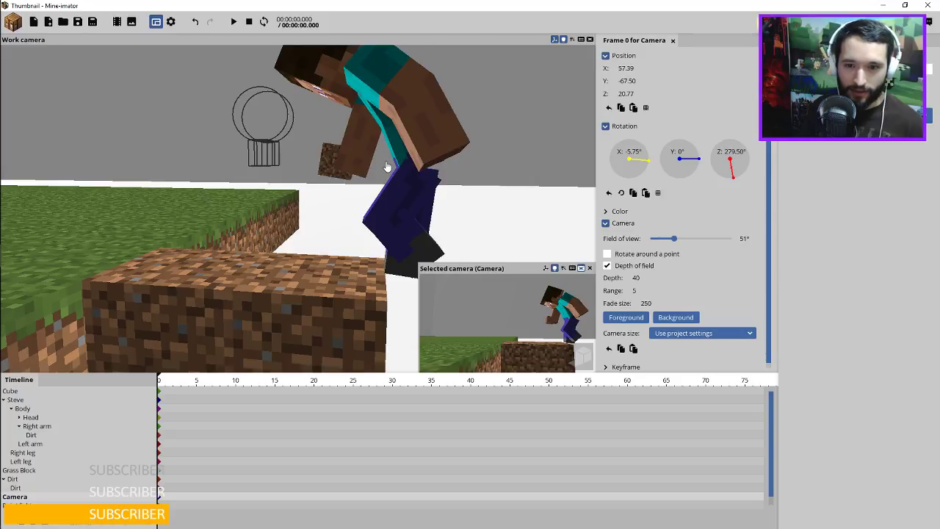
{"action": "scroll", "coordinate": [398, 173], "scroll_direction": "down", "scroll_amount": 5}
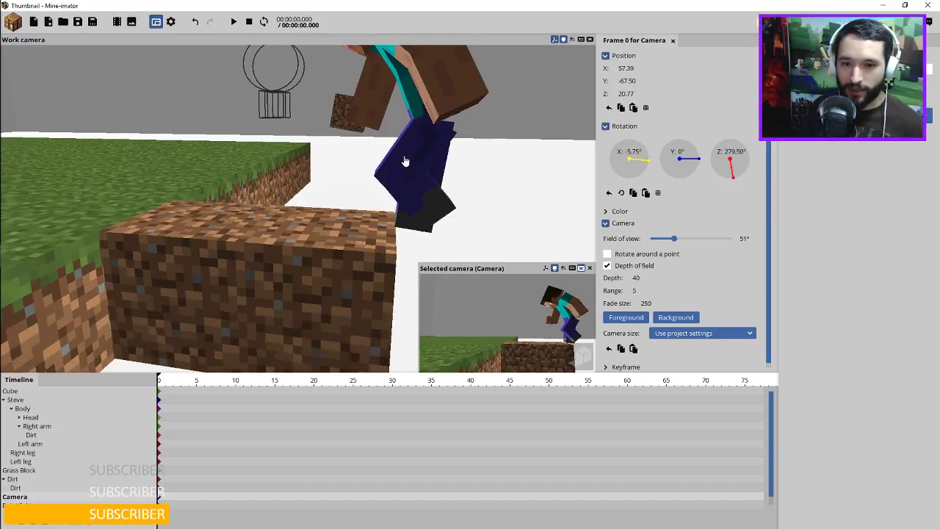
{"action": "right_click", "coordinate": [400, 175]}
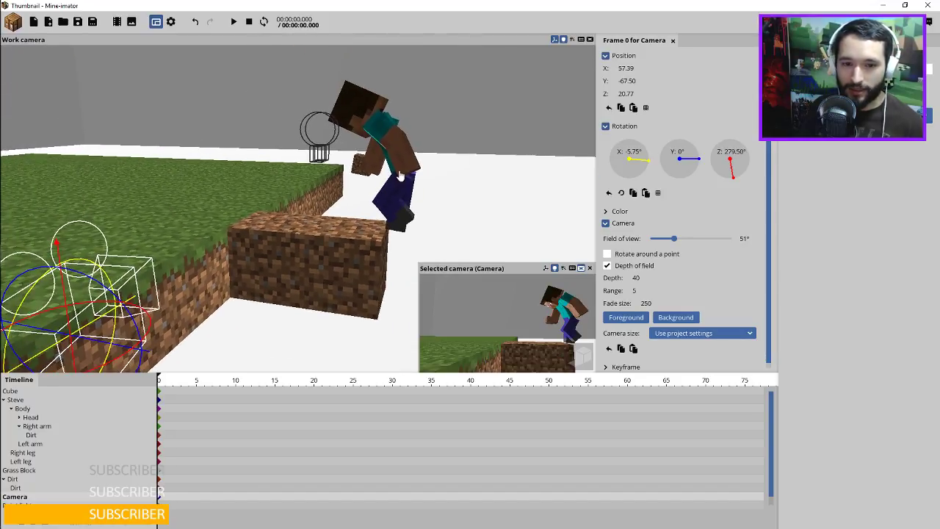
{"action": "right_click", "coordinate": [393, 179]}
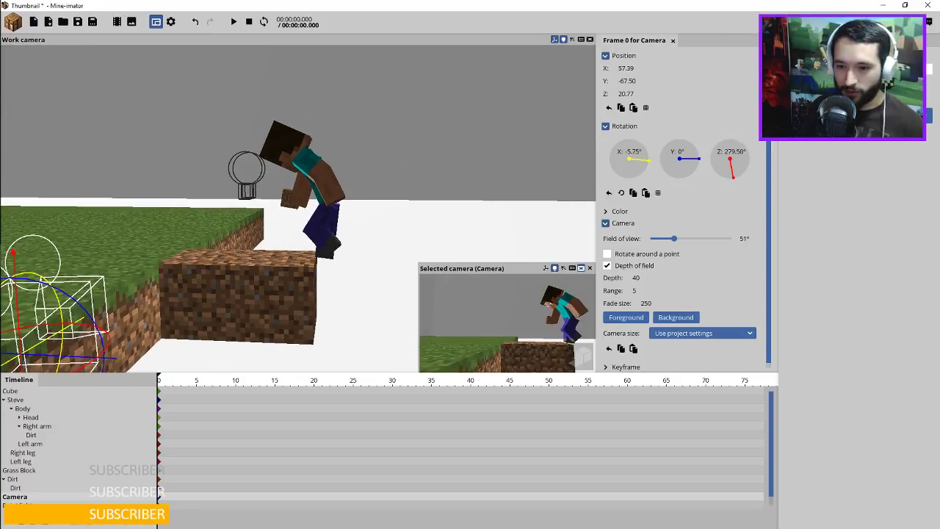
{"action": "right_click", "coordinate": [504, 330]}
{"action": "key", "text": "e"}
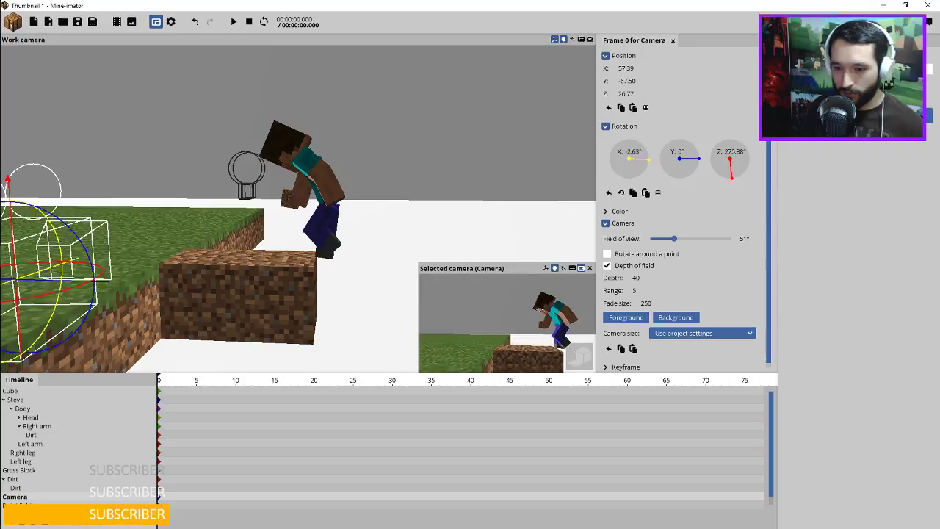
{"action": "right_click", "coordinate": [450, 291]}
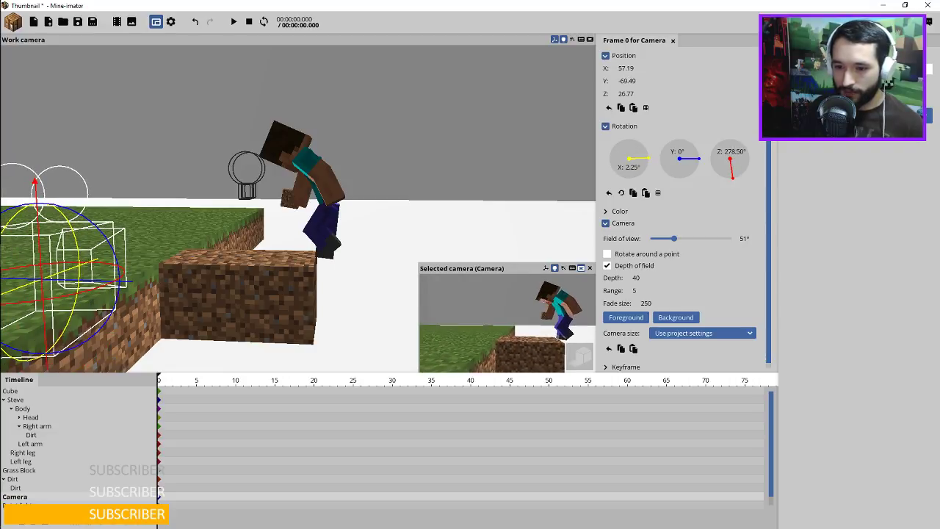
Straighten Steve's body by rotating it to X 11.33°.
{"action": "right_click", "coordinate": [335, 180]}
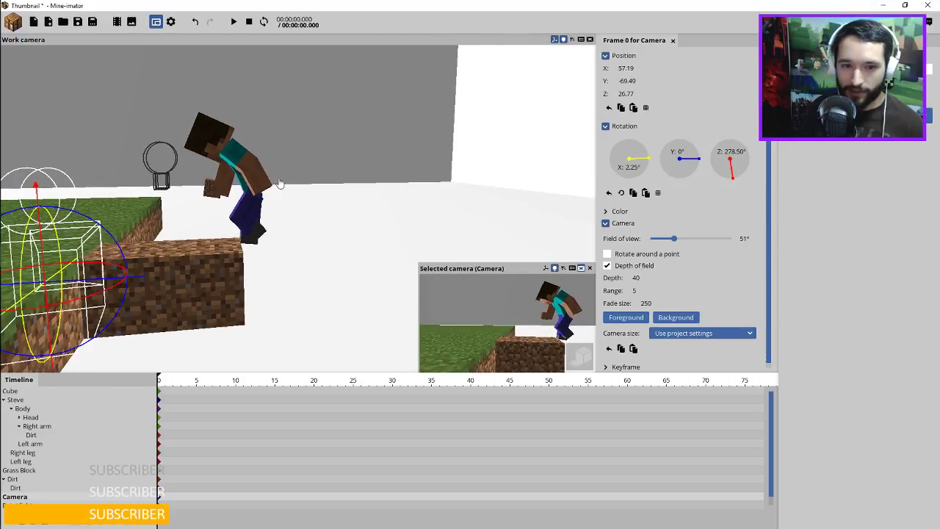
{"action": "left_click", "coordinate": [243, 178]}
{"action": "right_click", "coordinate": [242, 178]}
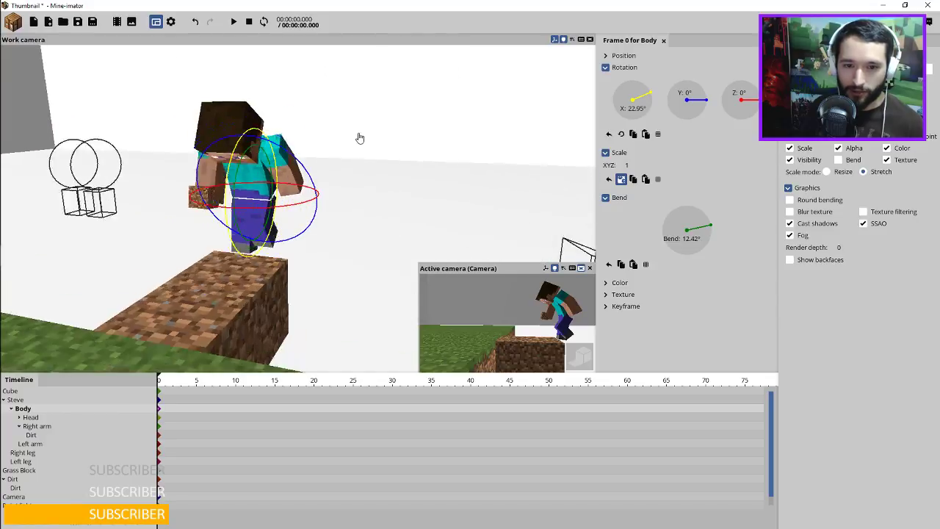
{"action": "right_click", "coordinate": [372, 147]}
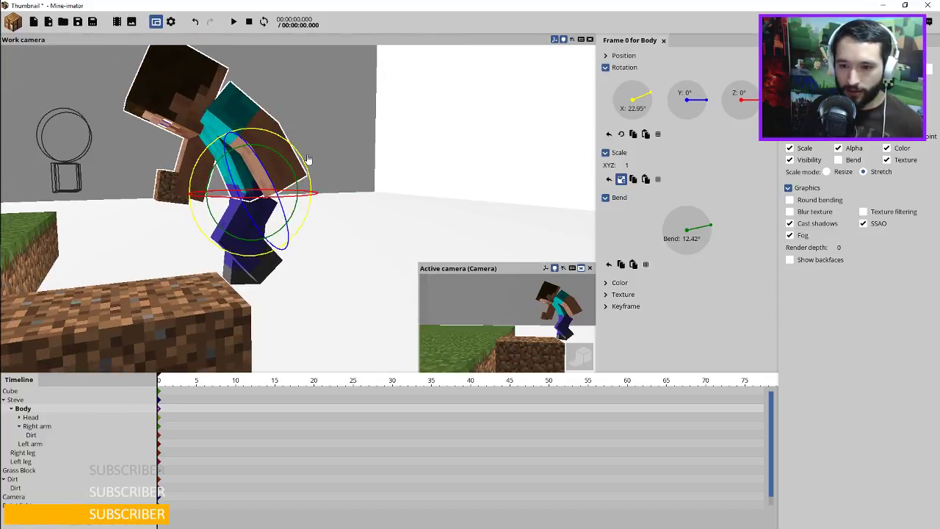
{"action": "left_click_drag", "start_coordinate": [279, 139], "coordinate": [286, 149]}
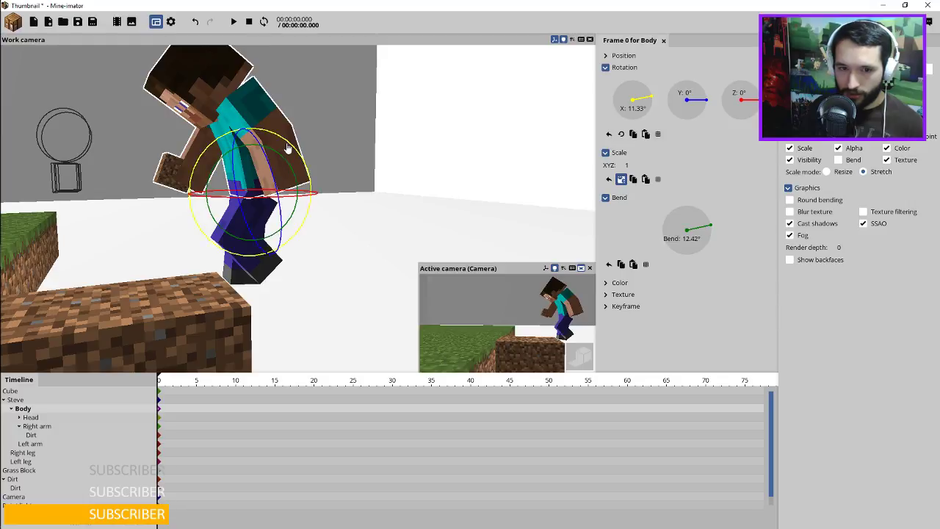
{"action": "left_click", "coordinate": [183, 151]}
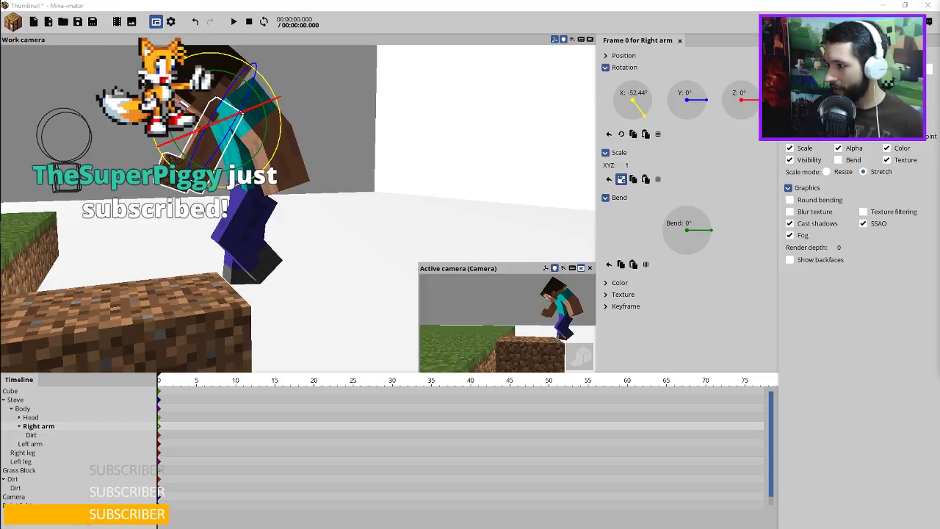
{"action": "mouse_move", "coordinate": [4, 188]}
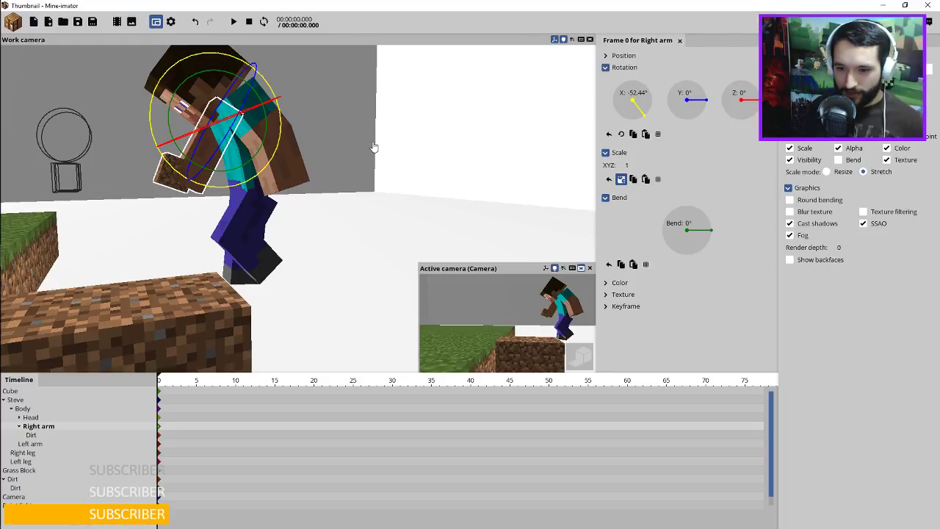
Pull the camera back to about X 75, Y -69, Z 27, with rotation X 4.38° and Z 270.63°.
{"action": "left_click", "coordinate": [497, 298]}
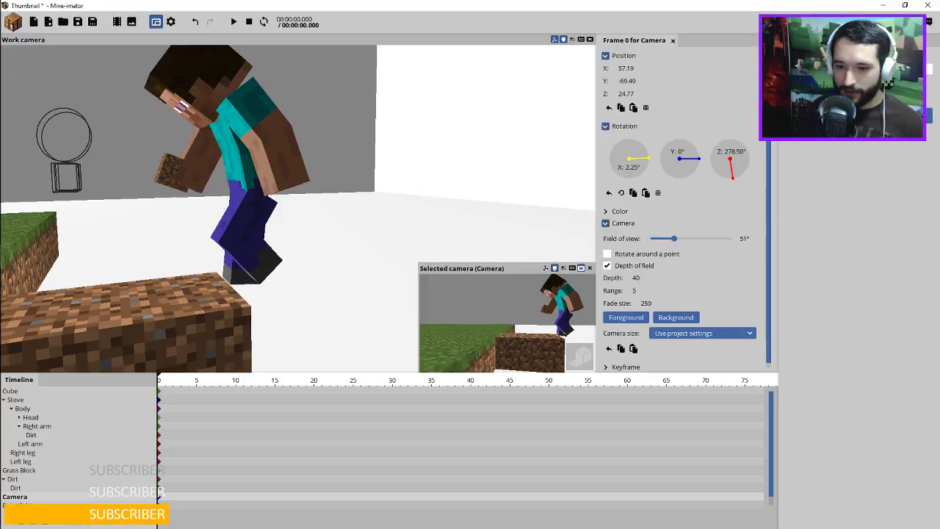
{"action": "left_click_drag", "start_coordinate": [497, 299], "coordinate": [501, 282]}
{"action": "key", "text": "a"}
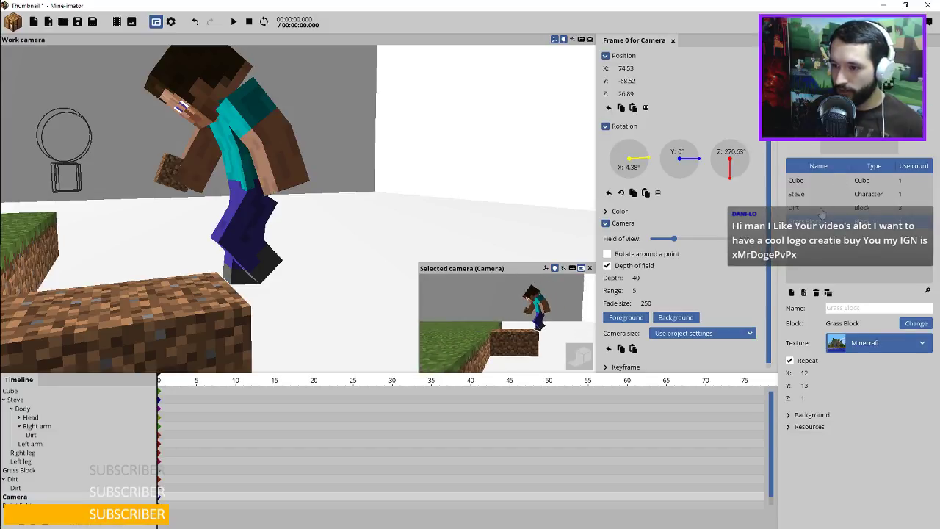
Reduce the grass block's X repeat to 6 and save the project.
{"action": "left_click_drag", "start_coordinate": [803, 373], "coordinate": [776, 375]}
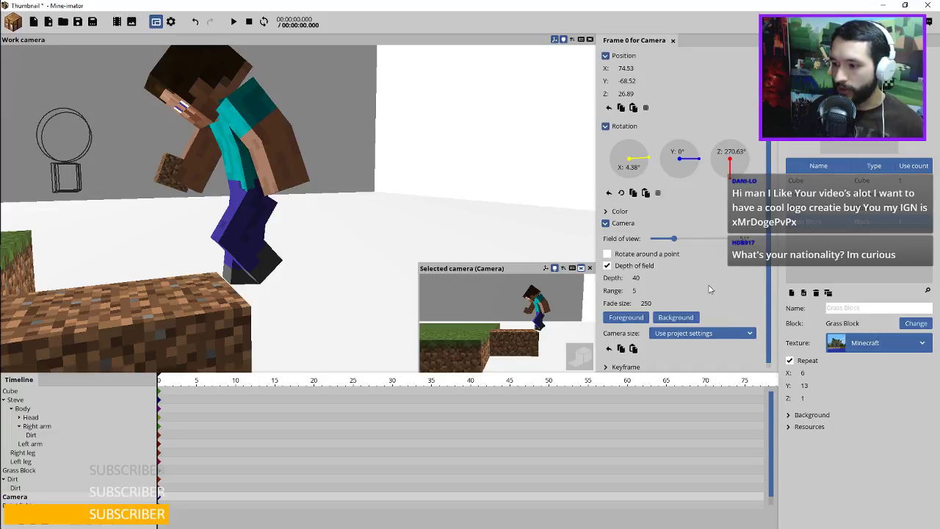
{"action": "left_click_drag", "start_coordinate": [411, 211], "coordinate": [418, 189]}
{"action": "scroll", "coordinate": [390, 207], "scroll_direction": "down", "scroll_amount": 4}
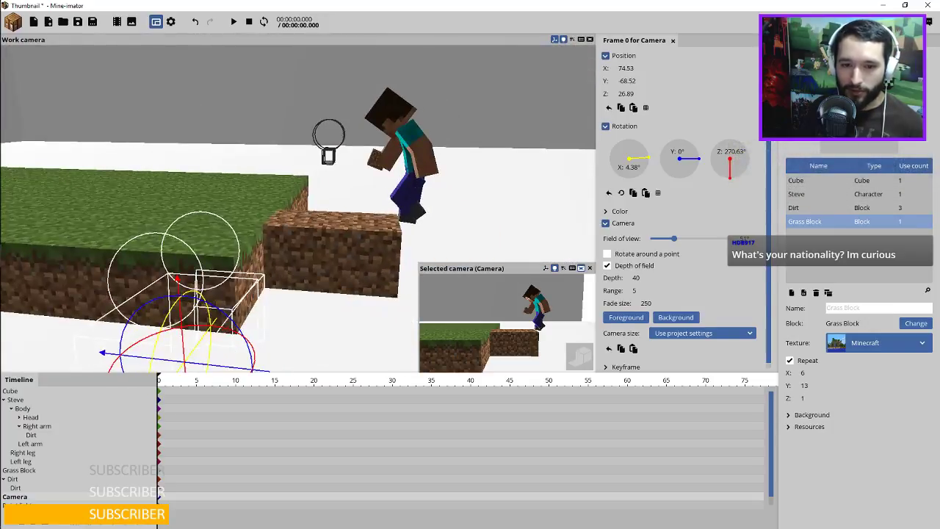
{"action": "left_click", "coordinate": [304, 193]}
{"action": "left_click_drag", "start_coordinate": [318, 191], "coordinate": [499, 176]}
{"action": "scroll", "coordinate": [432, 184], "scroll_direction": "down", "scroll_amount": 6}
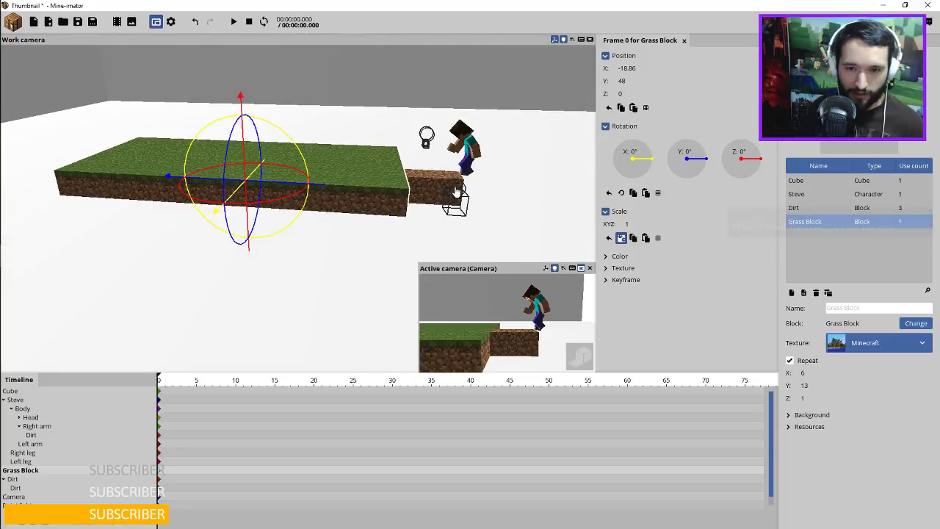
{"action": "key", "text": "ctrl+s"}
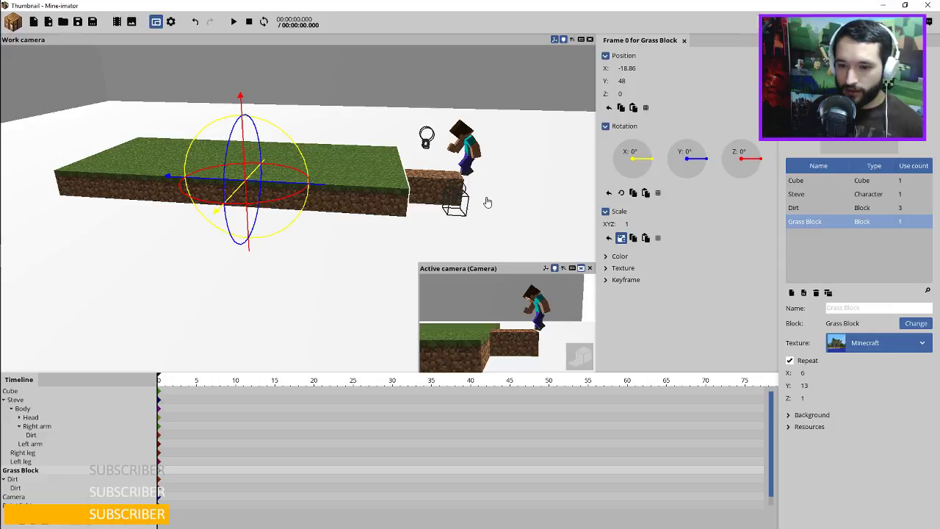
Bring the camera closer to Steve at about X 61, Y -66, Z 27, with rotation X 0° and Z 275.13°.
{"action": "left_click", "coordinate": [455, 204]}
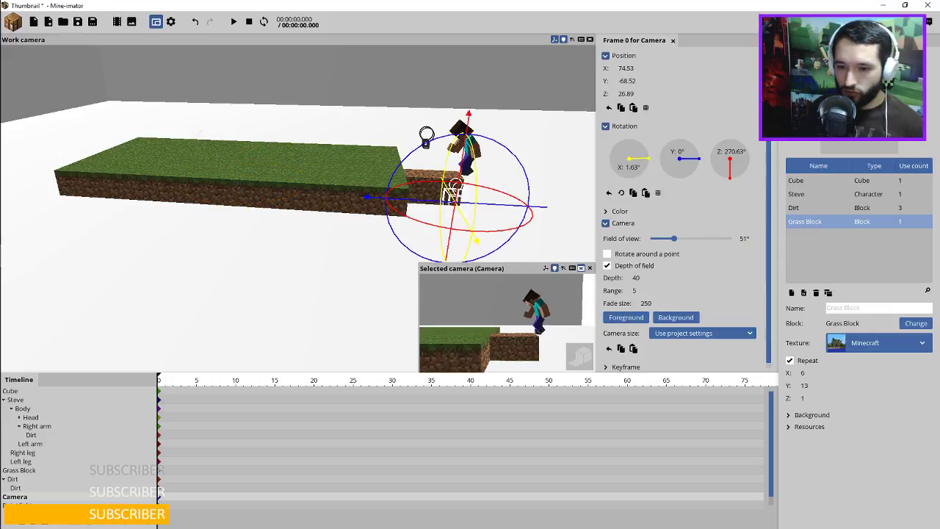
{"action": "left_click_drag", "start_coordinate": [552, 342], "coordinate": [533, 341]}
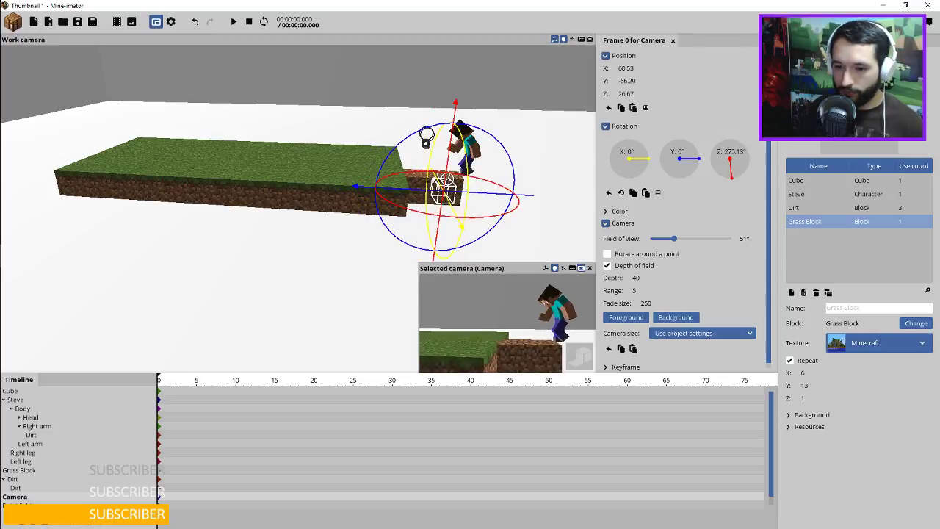
Shrink the grass block's repeat to 3 by 3 and move it against the dirt bridge at X 0, Y -32, snapped to the 16-unit grid.
{"action": "left_click", "coordinate": [304, 189]}
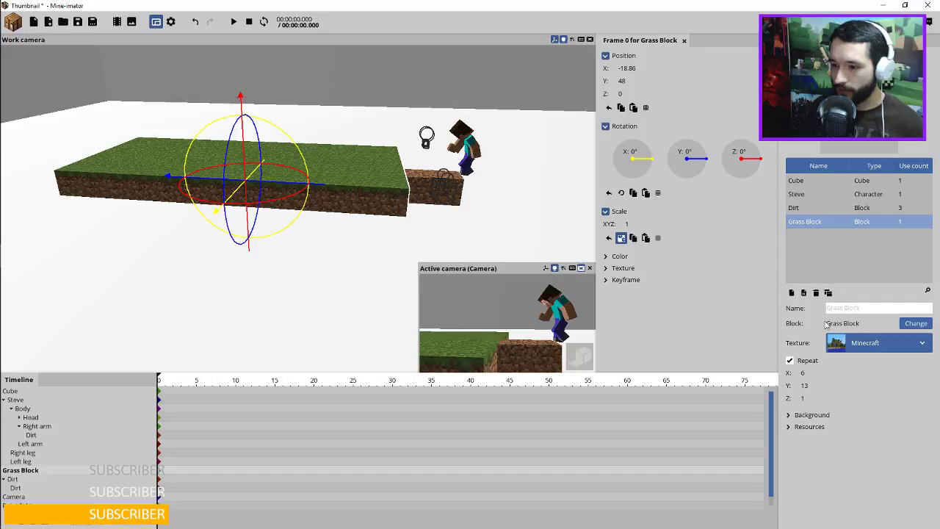
{"action": "left_click_drag", "start_coordinate": [808, 383], "coordinate": [789, 375]}
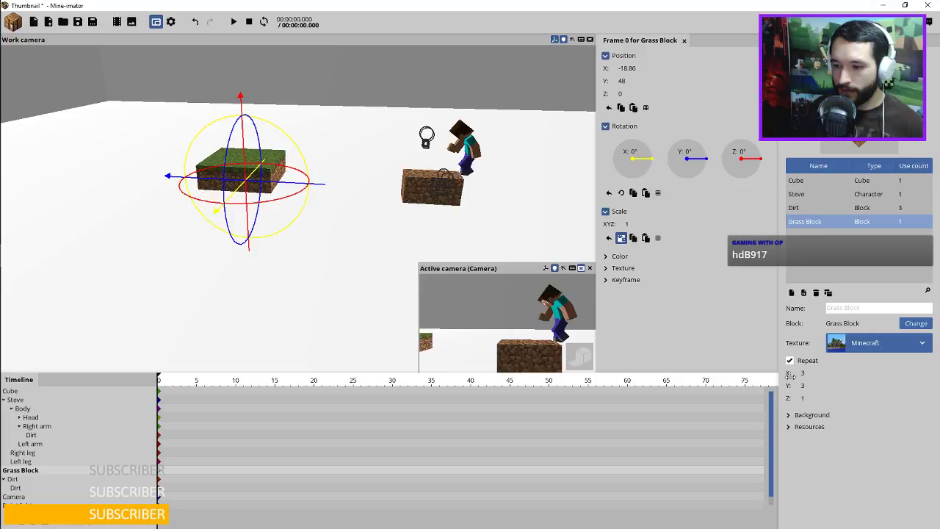
{"action": "left_click_drag", "start_coordinate": [279, 184], "coordinate": [406, 196]}
{"action": "left_click", "coordinate": [645, 108]}
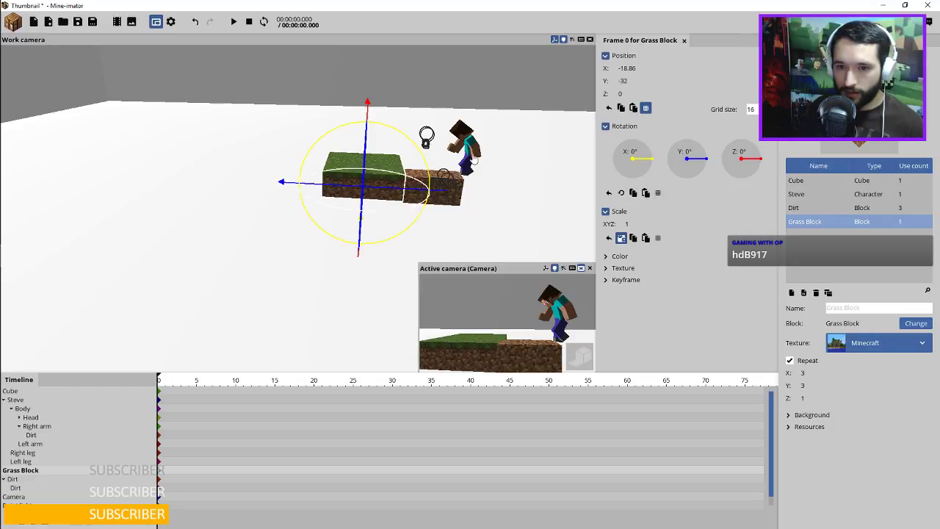
{"action": "left_click_drag", "start_coordinate": [474, 158], "coordinate": [434, 188]}
{"action": "scroll", "coordinate": [367, 184], "scroll_direction": "up", "scroll_amount": 8}
{"action": "left_click_drag", "start_coordinate": [374, 176], "coordinate": [323, 219]}
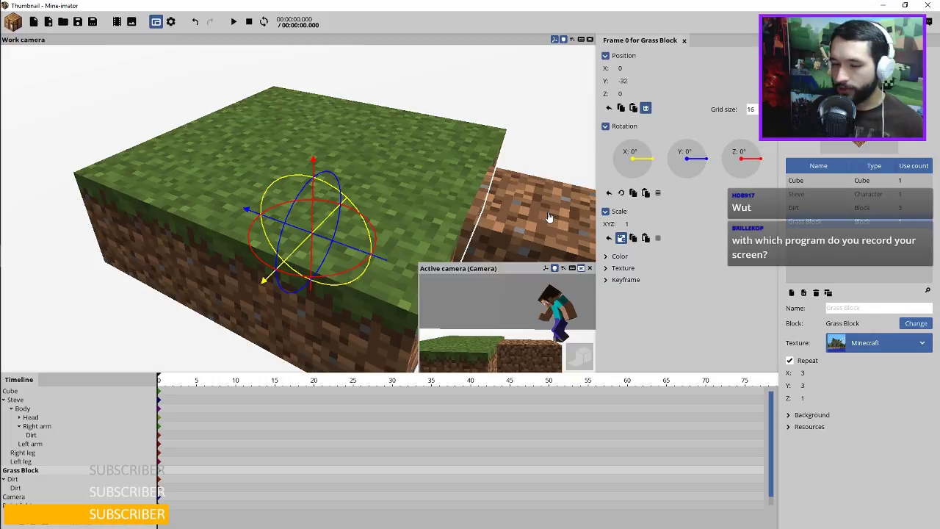
Reposition the camera to about X 60, Y -56, Z 37, with rotation X 11.38° and Z 270.88°.
{"action": "scroll", "coordinate": [509, 184], "scroll_direction": "down", "scroll_amount": 6}
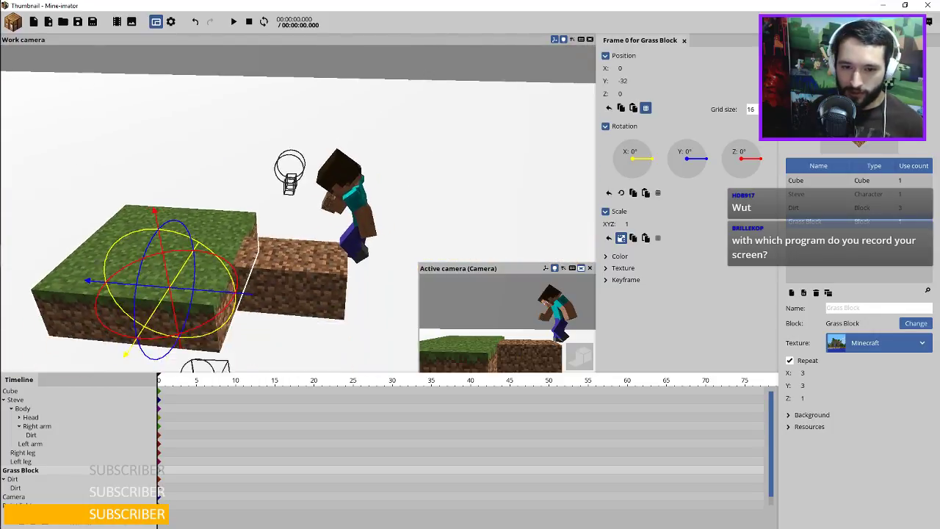
{"action": "left_click_drag", "start_coordinate": [298, 208], "coordinate": [364, 196]}
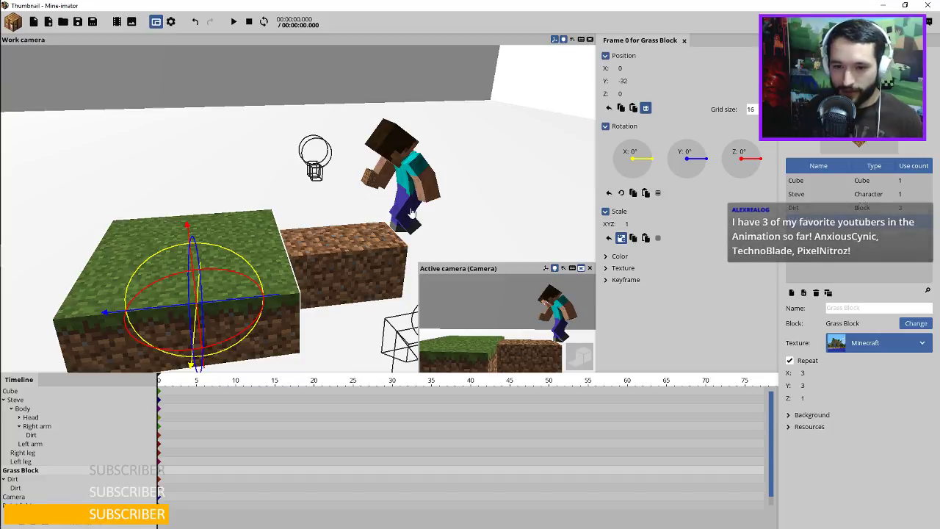
{"action": "left_click_drag", "start_coordinate": [404, 226], "coordinate": [363, 216]}
{"action": "scroll", "coordinate": [401, 212], "scroll_direction": "down", "scroll_amount": 3}
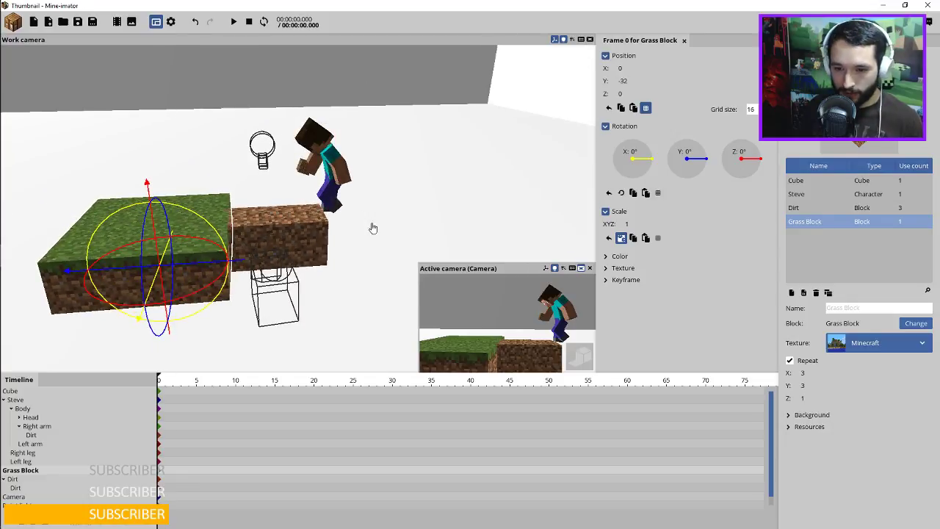
{"action": "mouse_move", "coordinate": [503, 337]}
{"action": "left_mouse_down"}
{"action": "mouse_move", "coordinate": [515, 348]}
{"action": "mouse_move", "coordinate": [504, 336]}
{"action": "left_mouse_up"}
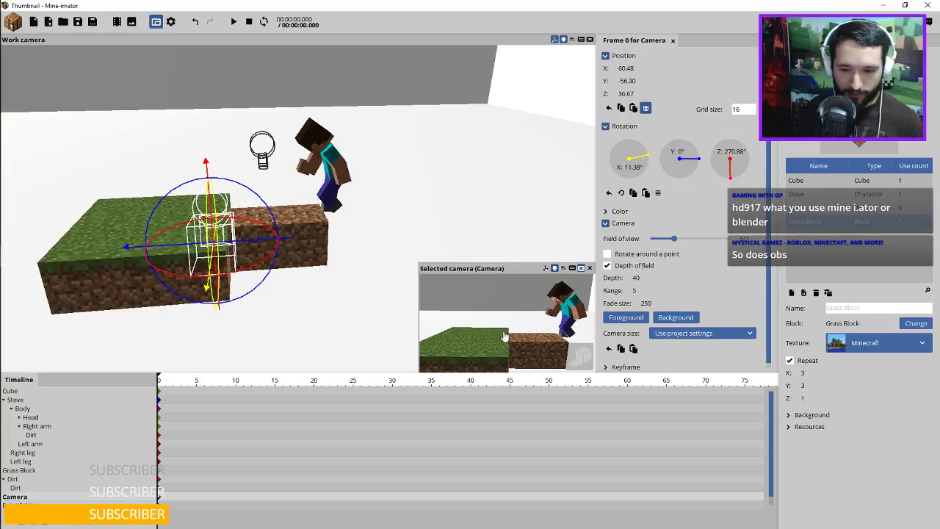
Turn on the rendered camera preview and set the depth of field to depth 49.55 and range 10.
{"action": "left_click", "coordinate": [570, 363]}
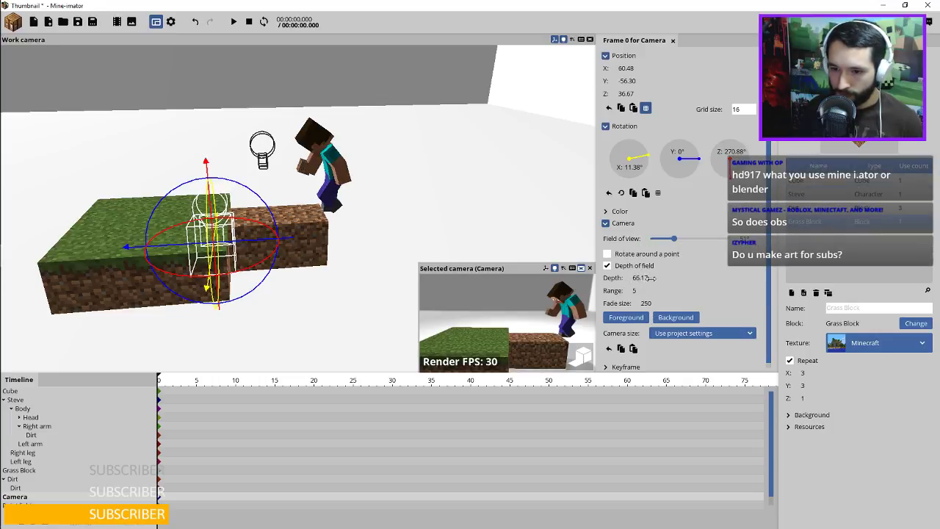
{"action": "left_click_drag", "start_coordinate": [650, 277], "coordinate": [656, 279]}
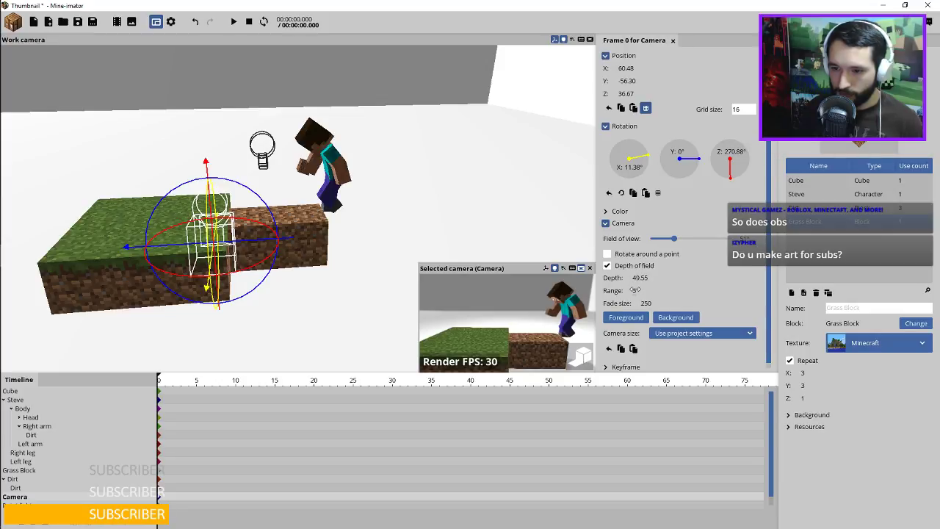
{"action": "left_click", "coordinate": [634, 290]}
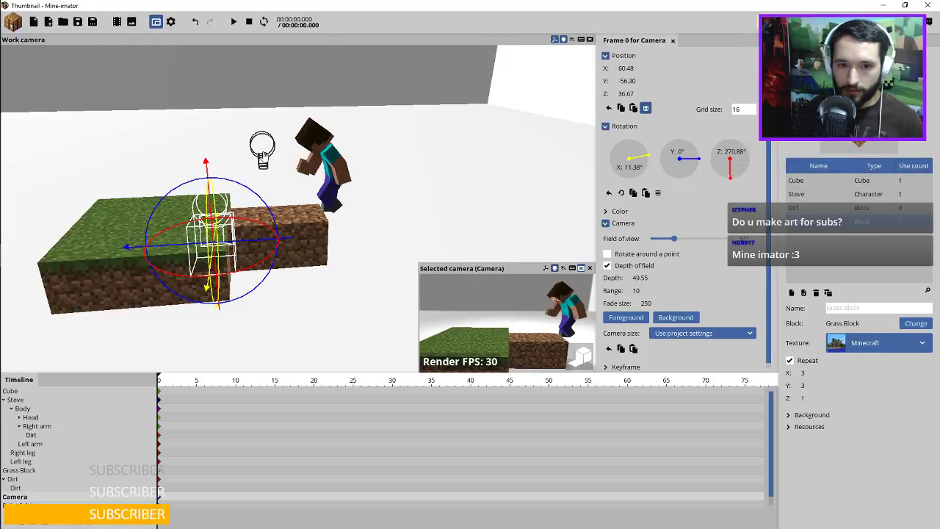
Turn off position grid snapping and move both point lights along the X axis to about 18.7, beside Steve.
{"action": "left_click", "coordinate": [263, 158]}
{"action": "left_click_drag", "start_coordinate": [379, 146], "coordinate": [376, 152]}
{"action": "scroll", "coordinate": [376, 151], "scroll_direction": "up", "scroll_amount": 2}
{"action": "left_click_drag", "start_coordinate": [309, 168], "coordinate": [438, 175]}
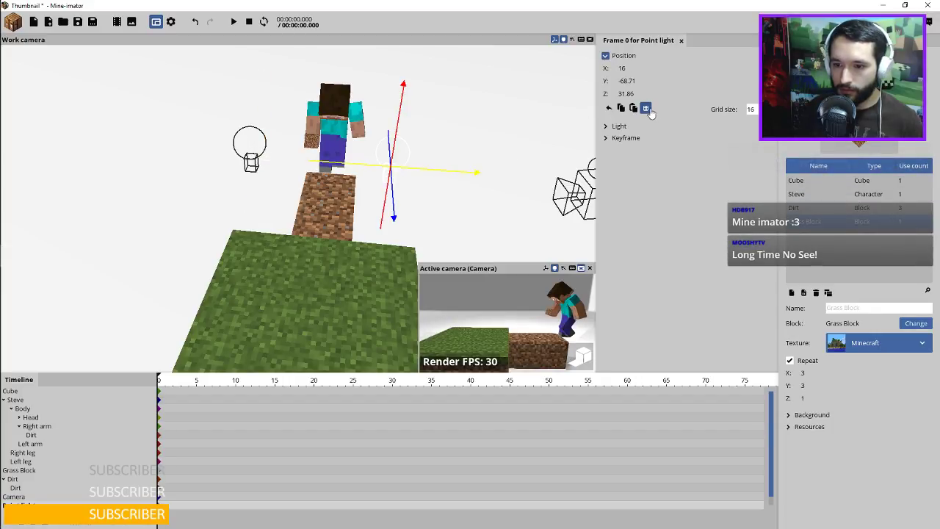
{"action": "left_click", "coordinate": [646, 108]}
{"action": "left_click_drag", "start_coordinate": [246, 164], "coordinate": [554, 178]}
{"action": "left_click_drag", "start_coordinate": [475, 182], "coordinate": [454, 187]}
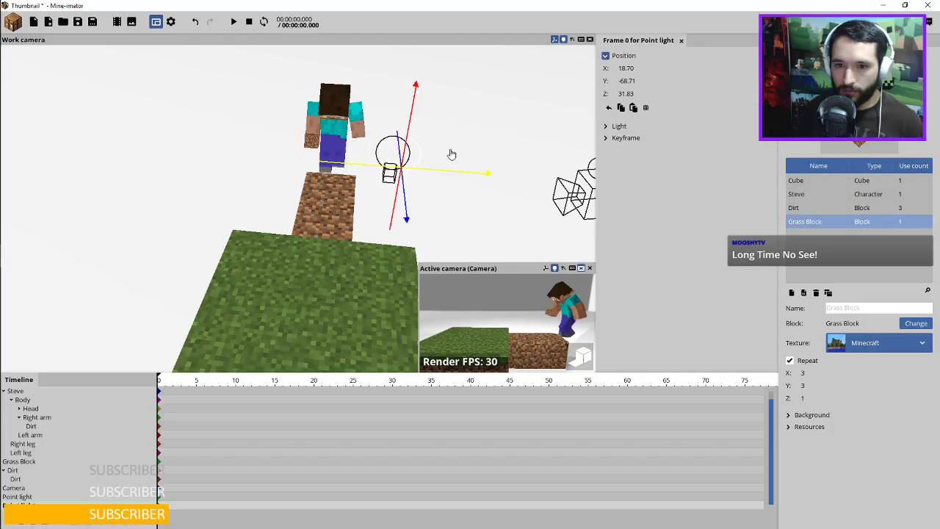
{"action": "left_click", "coordinate": [381, 154]}
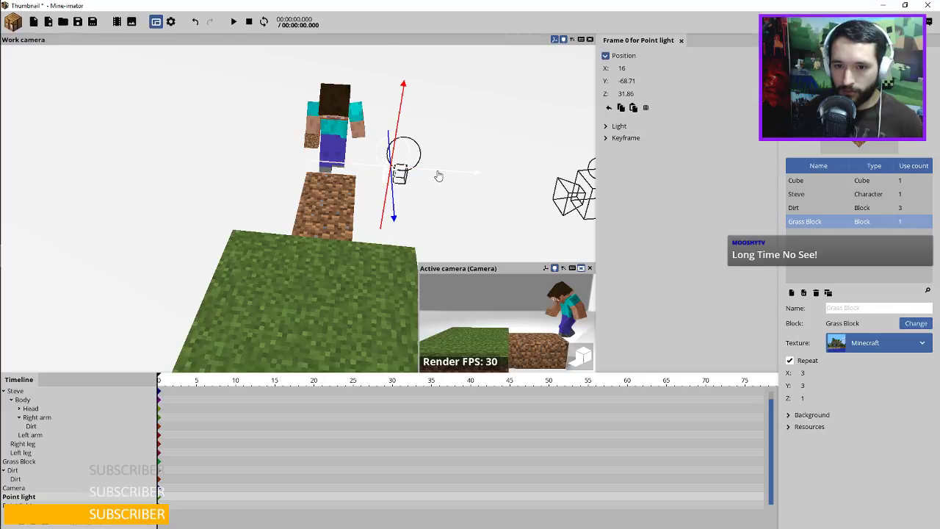
{"action": "left_click_drag", "start_coordinate": [438, 177], "coordinate": [359, 156]}
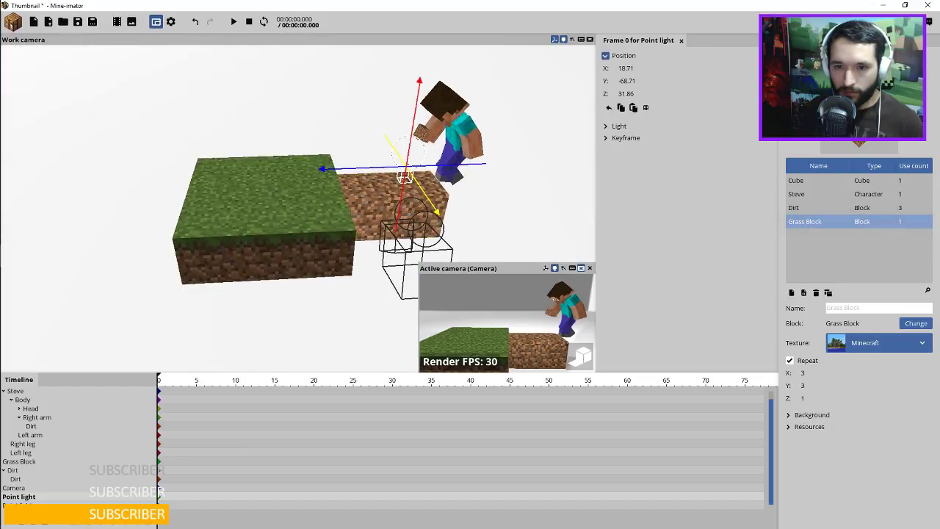
Move the second point light to about X 17.41, Y -42.63, Z 24.06 and set its light range to 200.
{"action": "left_click", "coordinate": [28, 505]}
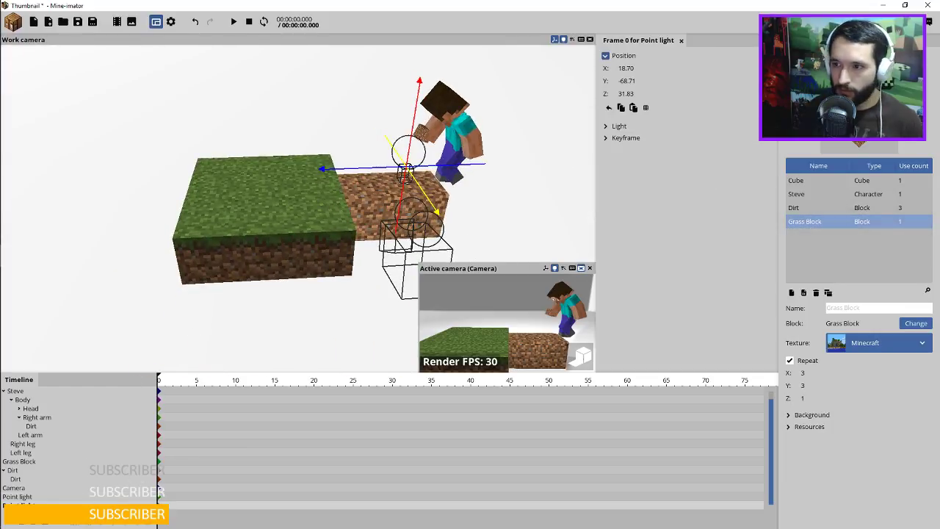
{"action": "double_click", "coordinate": [29, 505]}
{"action": "left_click_drag", "start_coordinate": [520, 180], "coordinate": [457, 177]}
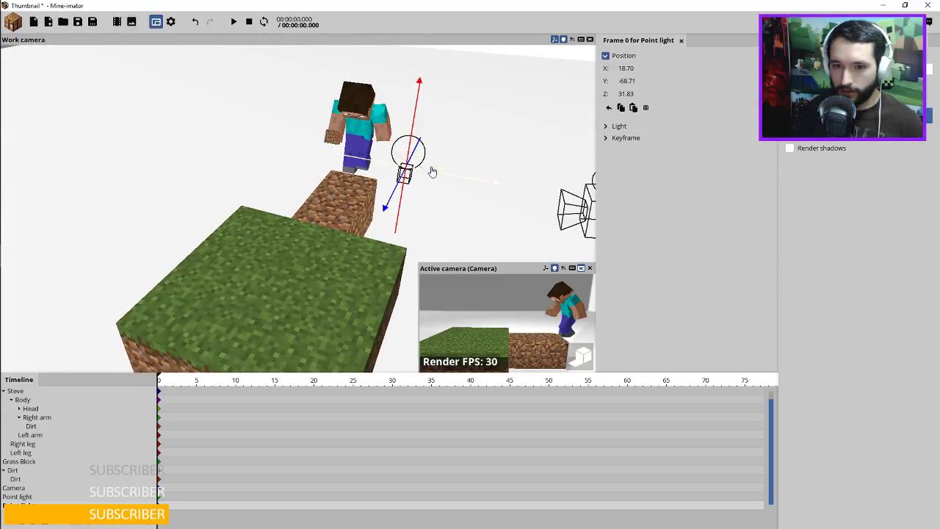
{"action": "left_click_drag", "start_coordinate": [414, 154], "coordinate": [381, 174]}
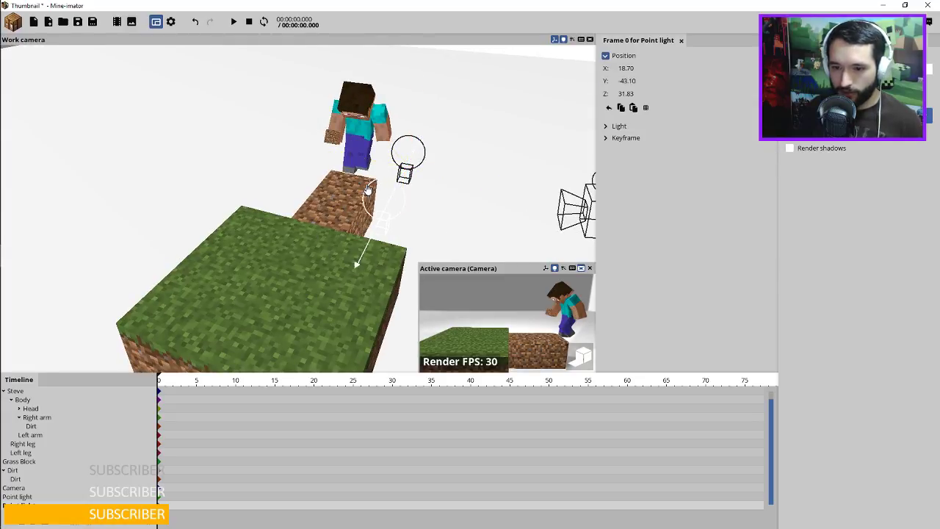
{"action": "mouse_move", "coordinate": [419, 224]}
{"action": "left_mouse_down"}
{"action": "mouse_move", "coordinate": [405, 232]}
{"action": "mouse_move", "coordinate": [286, 218]}
{"action": "mouse_move", "coordinate": [411, 231]}
{"action": "left_mouse_up"}
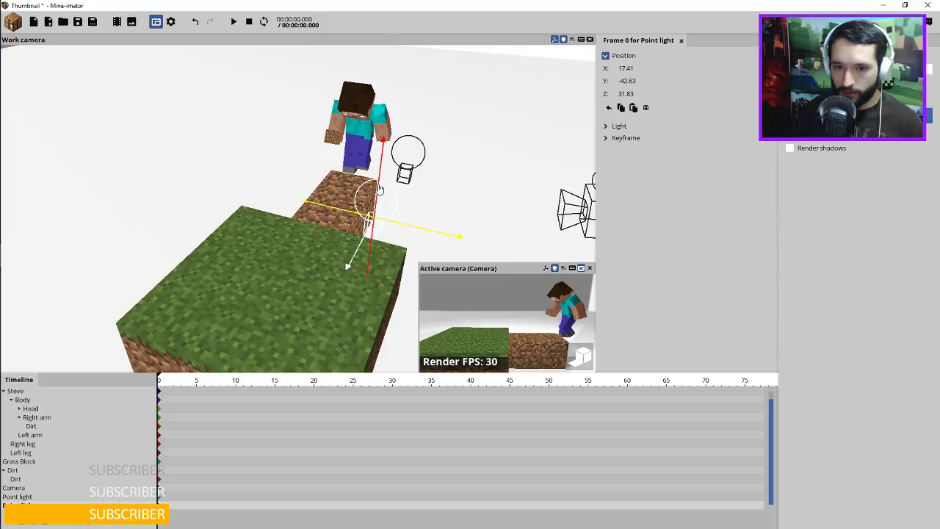
{"action": "left_click_drag", "start_coordinate": [379, 189], "coordinate": [401, 228]}
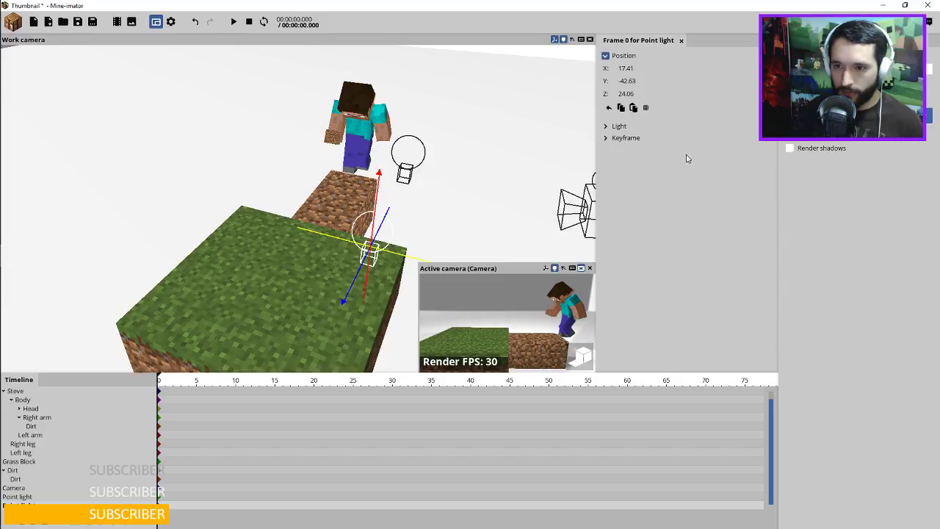
{"action": "left_click", "coordinate": [628, 128]}
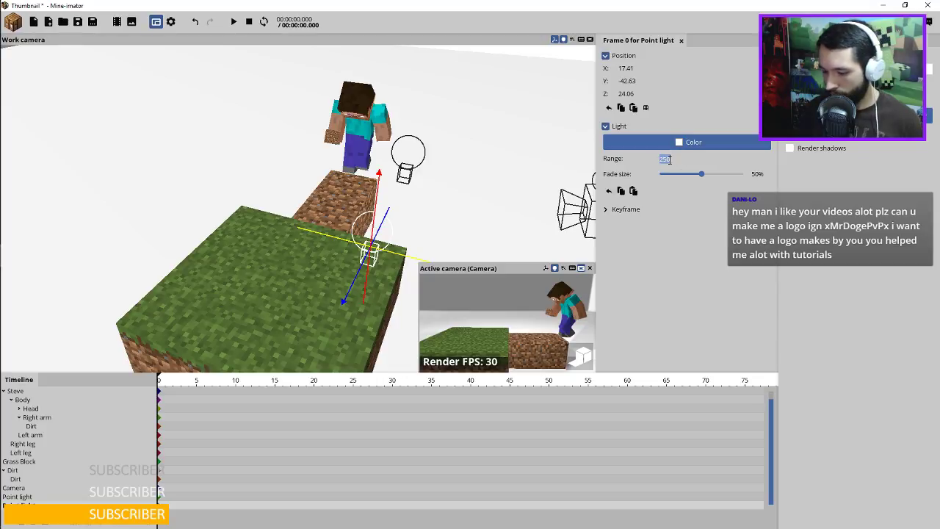
{"action": "type", "text": "200"}
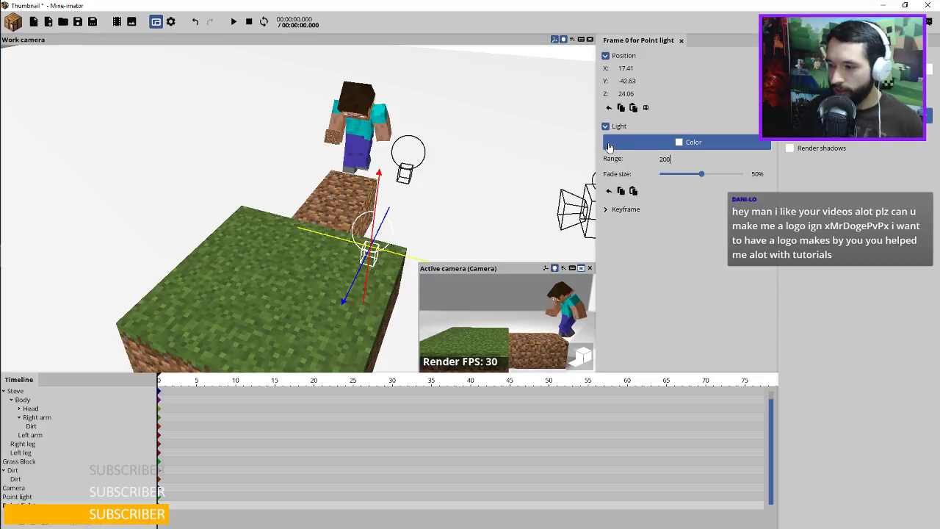
Move the second point light along the Y axis to about -89.13, next to Steve, and save the project.
{"action": "left_click_drag", "start_coordinate": [387, 215], "coordinate": [464, 149]}
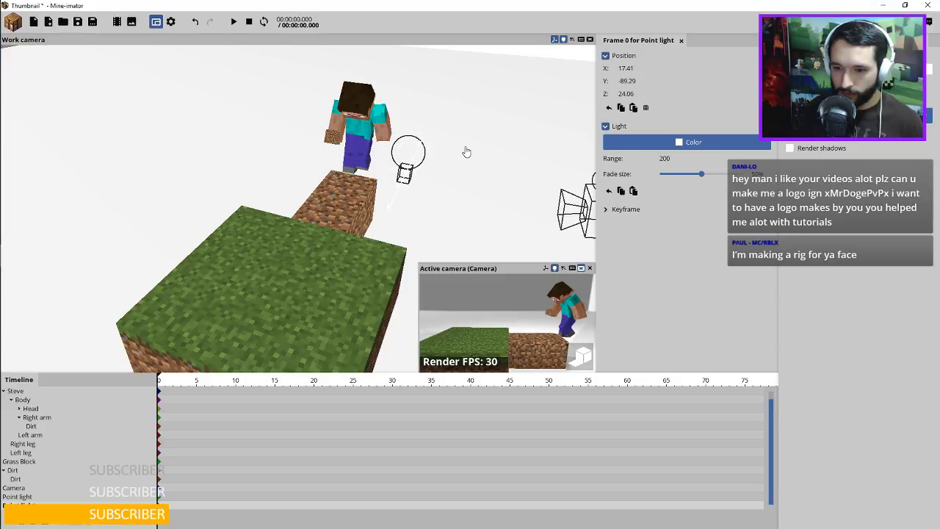
{"action": "left_click_drag", "start_coordinate": [465, 152], "coordinate": [465, 152]}
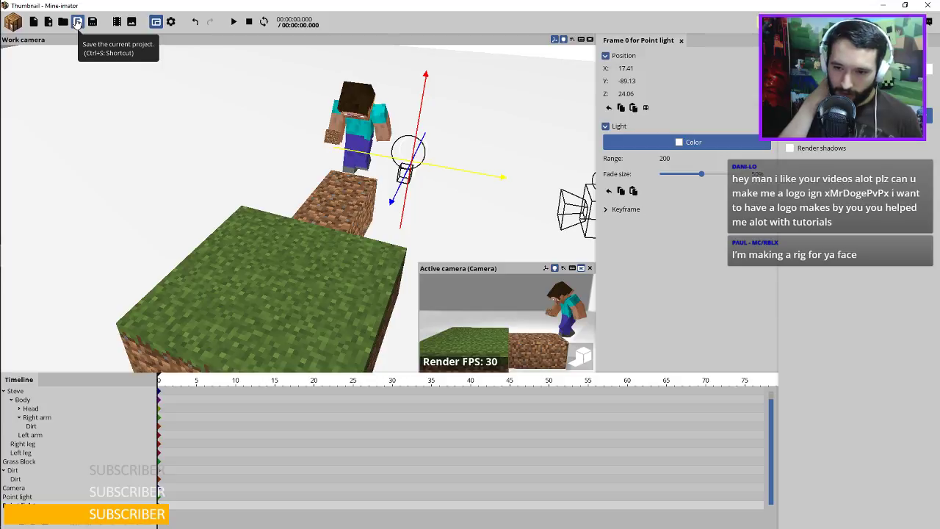
{"action": "left_click", "coordinate": [77, 22]}
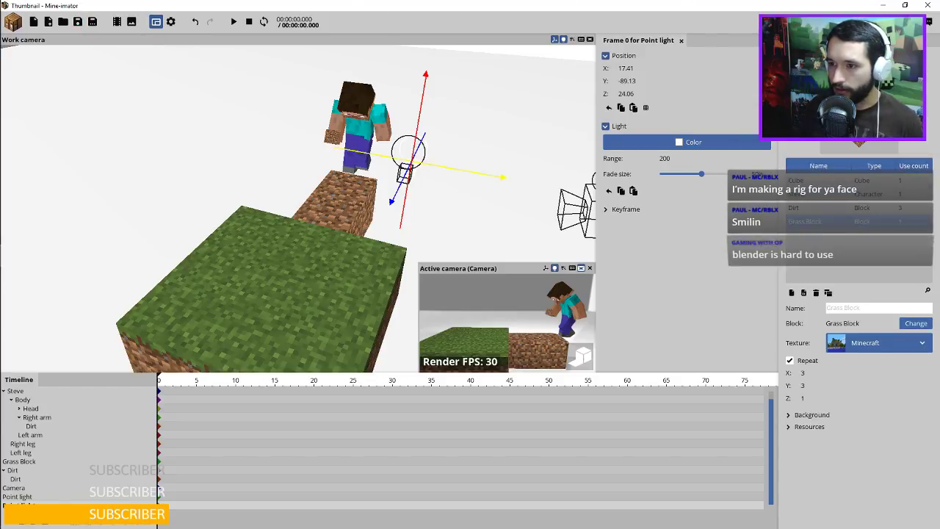
Adjust the background's sky rotation to change the direction the sunlight hits the scene.
{"action": "left_click", "coordinate": [806, 85]}
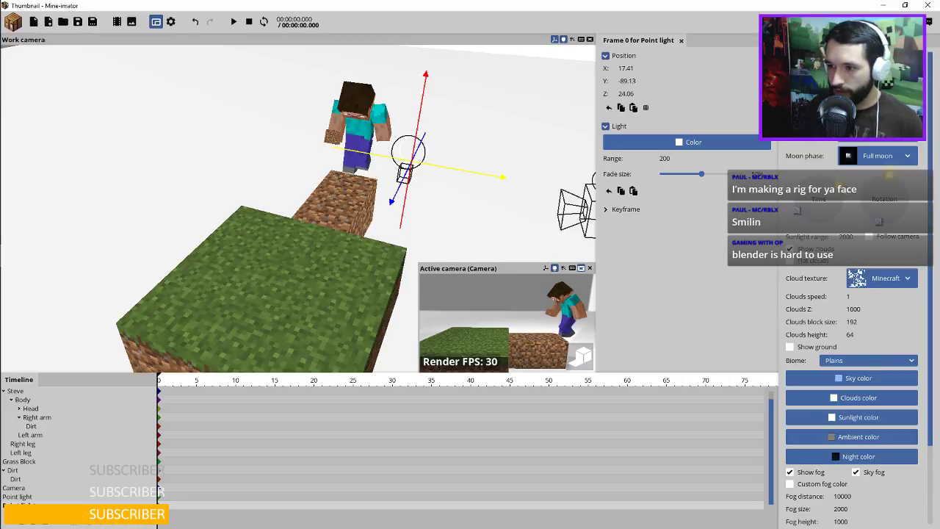
{"action": "left_click_drag", "start_coordinate": [890, 182], "coordinate": [872, 174]}
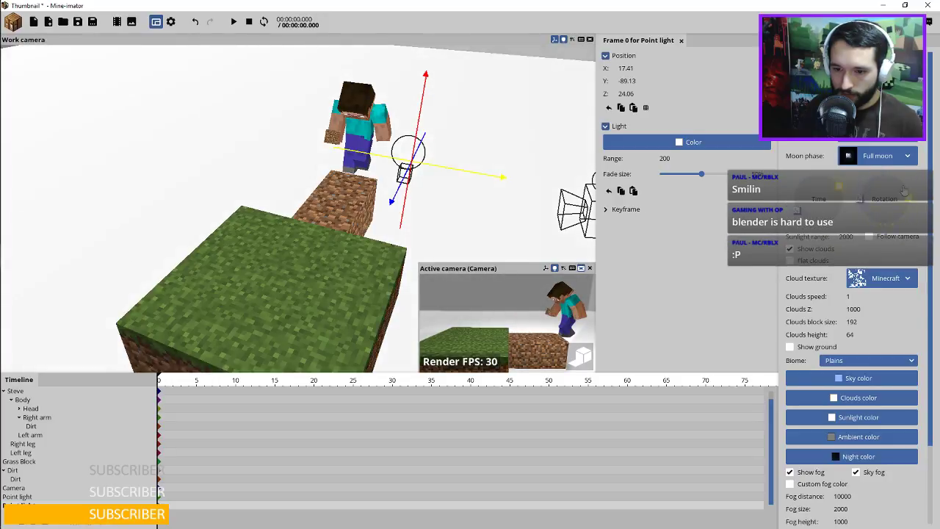
{"action": "mouse_move", "coordinate": [900, 197]}
{"action": "left_mouse_down"}
{"action": "mouse_move", "coordinate": [890, 197]}
{"action": "mouse_move", "coordinate": [897, 215]}
{"action": "left_mouse_up"}
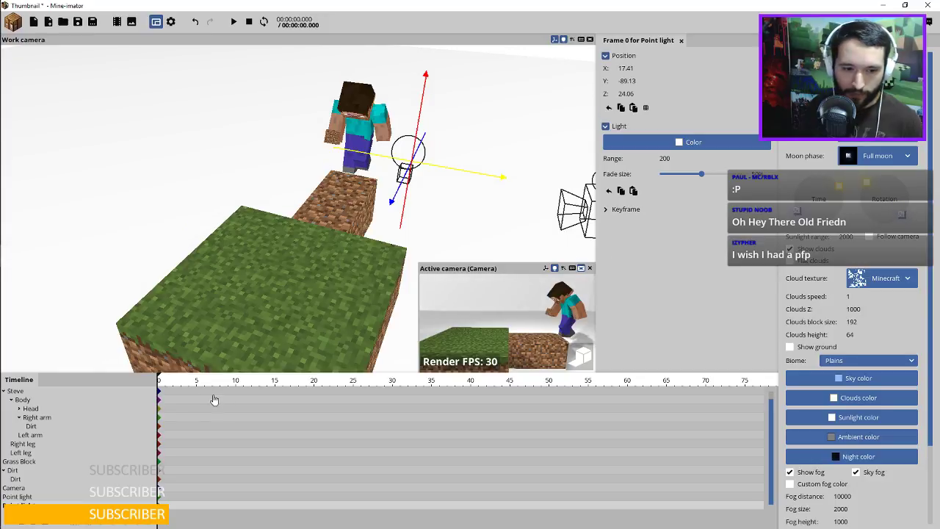
Select Steve, the grass block, the parent dirt block, the camera and both point lights together, leaving out the backdrop cube and the child dirt block.
{"action": "left_click", "coordinate": [5, 391]}
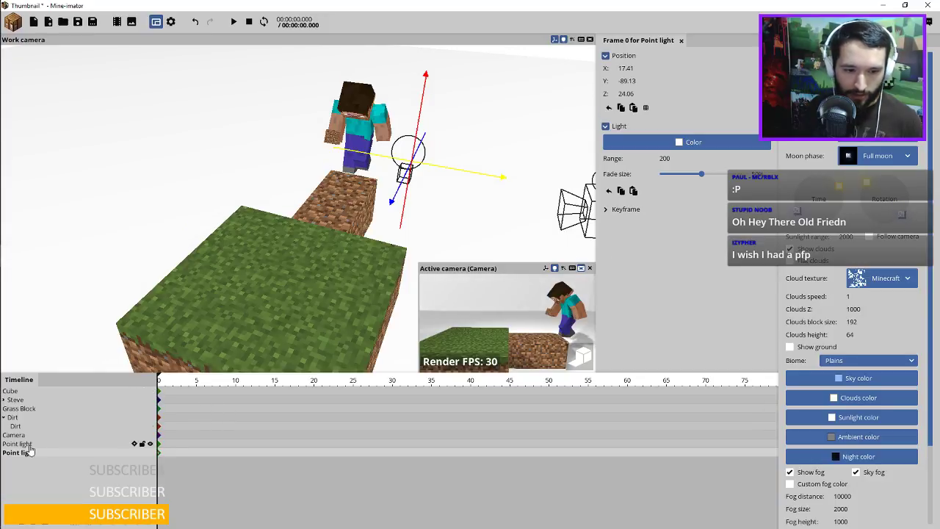
{"action": "left_click_drag", "start_coordinate": [21, 477], "coordinate": [27, 404]}
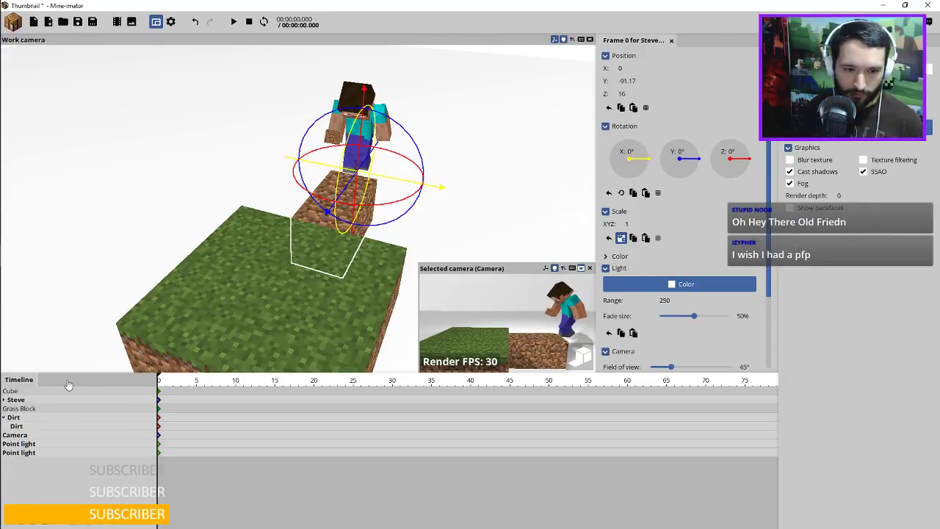
{"action": "left_click", "coordinate": [28, 408]}
{"action": "left_click_drag", "start_coordinate": [276, 308], "coordinate": [290, 262]}
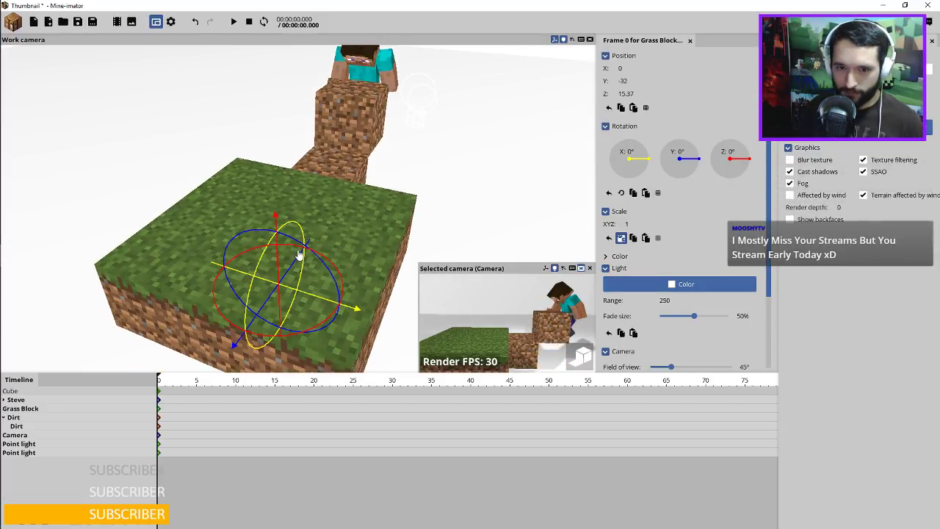
{"action": "key", "text": "ctrl+z"}
{"action": "left_click", "coordinate": [27, 429]}
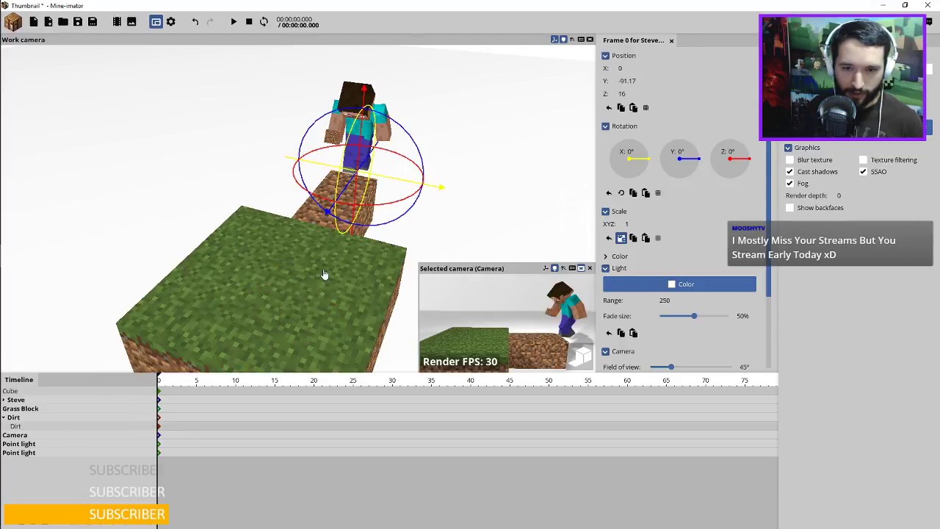
Raise the selected objects together high above the backdrop floor, bringing Steve to about Z 317.69.
{"action": "left_click_drag", "start_coordinate": [355, 169], "coordinate": [398, 63]}
{"action": "scroll", "coordinate": [398, 84], "scroll_direction": "down", "scroll_amount": 3}
{"action": "left_click_drag", "start_coordinate": [505, 221], "coordinate": [448, 229]}
{"action": "scroll", "coordinate": [445, 230], "scroll_direction": "down", "scroll_amount": 5}
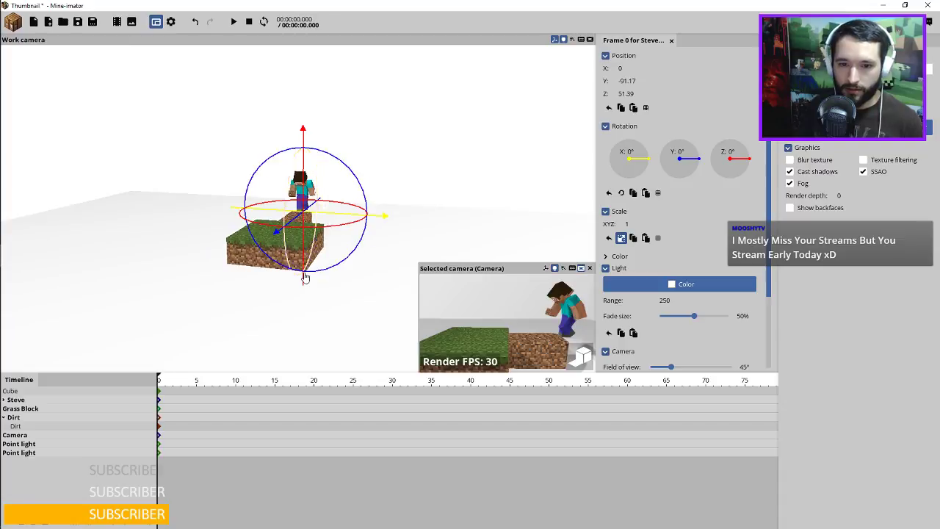
{"action": "left_click_drag", "start_coordinate": [305, 277], "coordinate": [411, 195]}
{"action": "scroll", "coordinate": [310, 251], "scroll_direction": "down", "scroll_amount": 3}
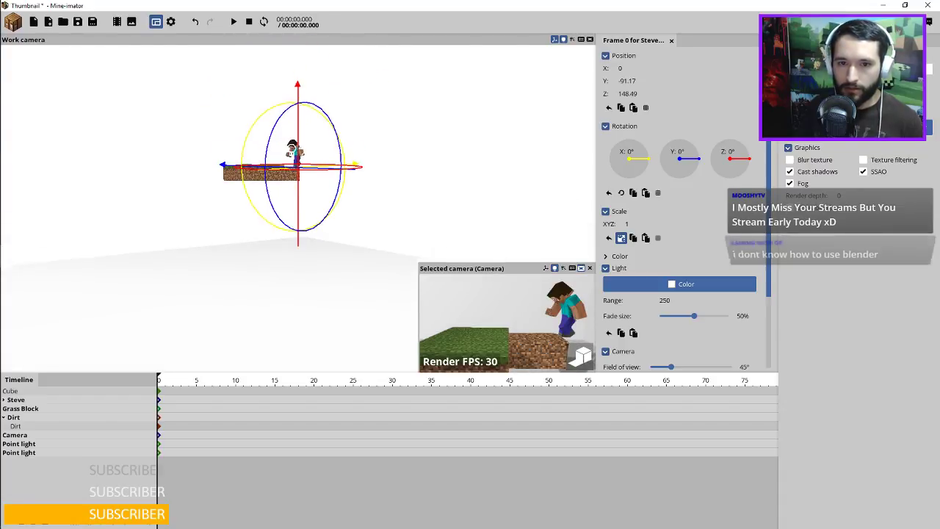
{"action": "left_click_drag", "start_coordinate": [310, 251], "coordinate": [348, 114]}
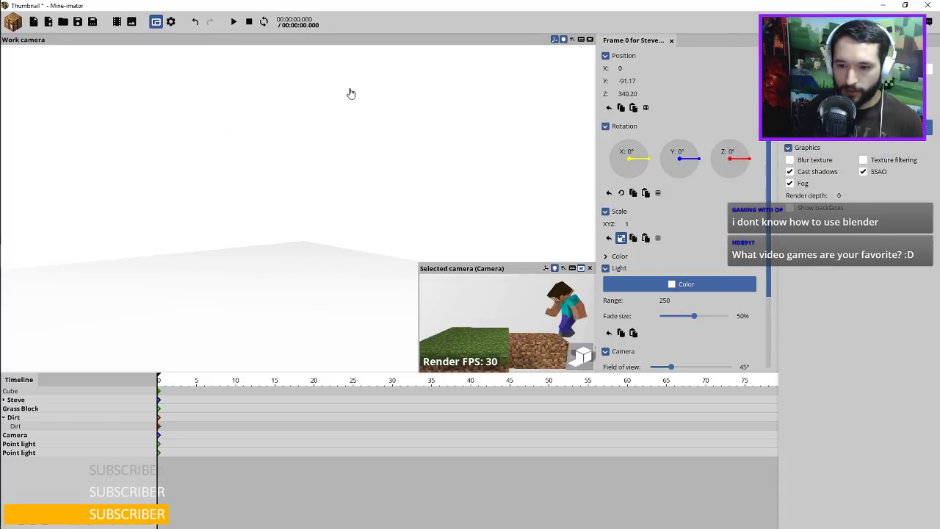
{"action": "left_click_drag", "start_coordinate": [348, 110], "coordinate": [348, 112]}
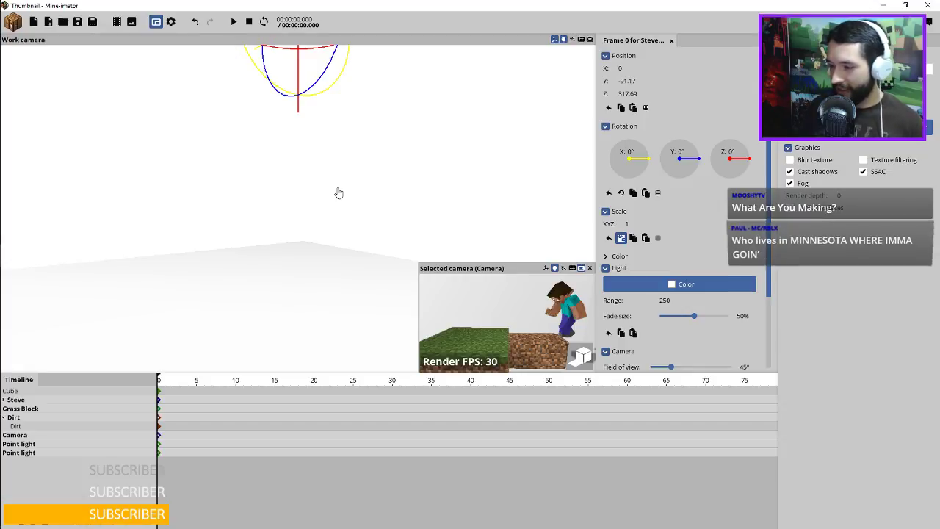
Swing Steve's right leg forward at the hip, toward the dirt bridge.
{"action": "left_click_drag", "start_coordinate": [412, 182], "coordinate": [438, 175]}
{"action": "scroll", "coordinate": [437, 174], "scroll_direction": "up", "scroll_amount": 3}
{"action": "scroll", "coordinate": [437, 174], "scroll_direction": "up", "scroll_amount": 3}
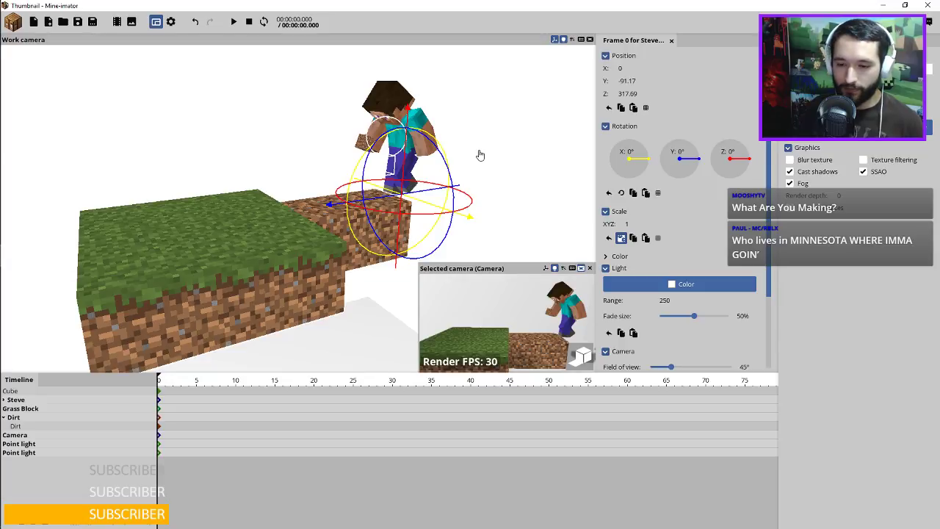
{"action": "left_click", "coordinate": [413, 170]}
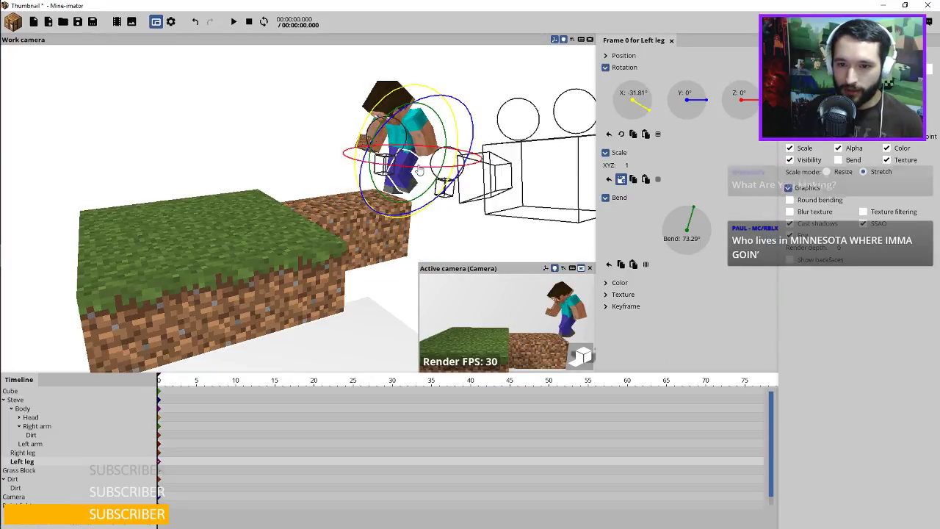
{"action": "scroll", "coordinate": [455, 141], "scroll_direction": "up", "scroll_amount": 5}
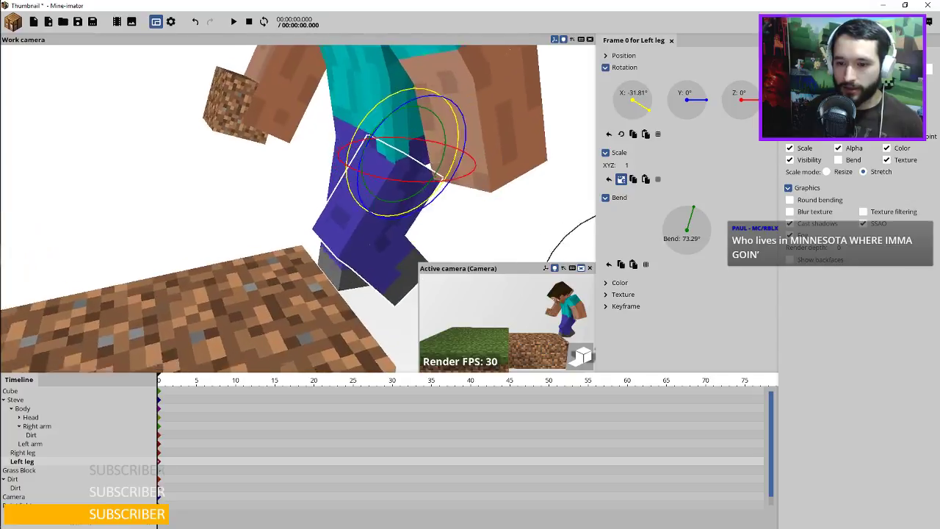
{"action": "left_click", "coordinate": [354, 293]}
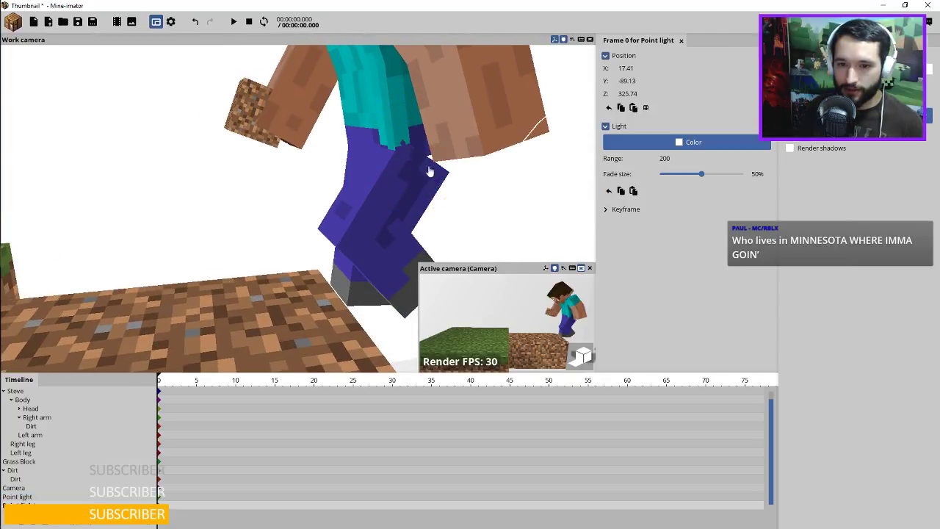
{"action": "left_click", "coordinate": [345, 299]}
{"action": "left_click_drag", "start_coordinate": [432, 110], "coordinate": [436, 130]}
{"action": "left_click", "coordinate": [360, 232]}
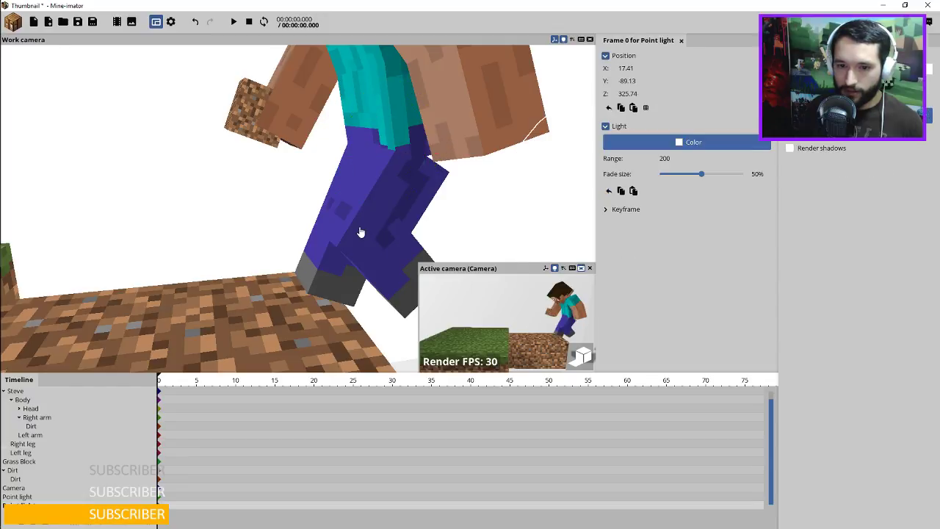
Pose Steve's left leg at X rotation -12.91° with bend -16.08°, and his right leg at X rotation -4.09° with bend 55.35°.
{"action": "left_click", "coordinate": [411, 221]}
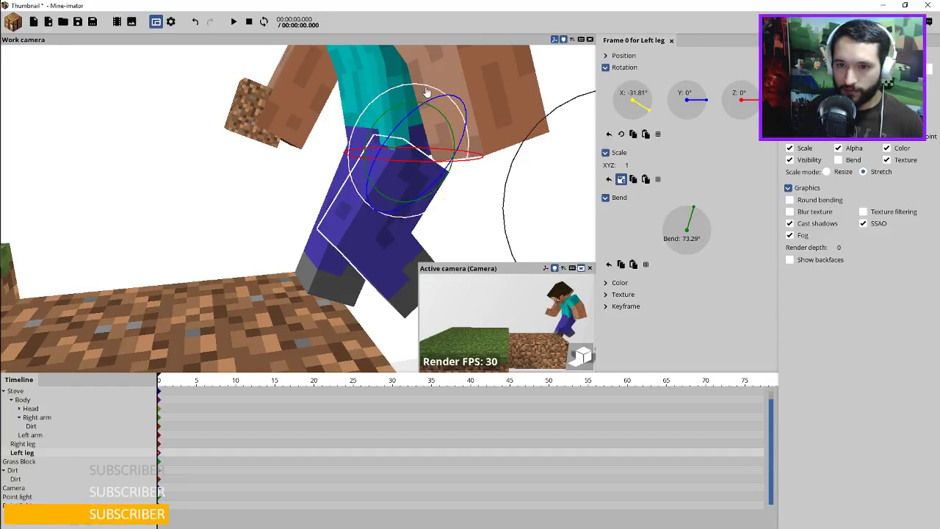
{"action": "left_click_drag", "start_coordinate": [425, 92], "coordinate": [465, 151]}
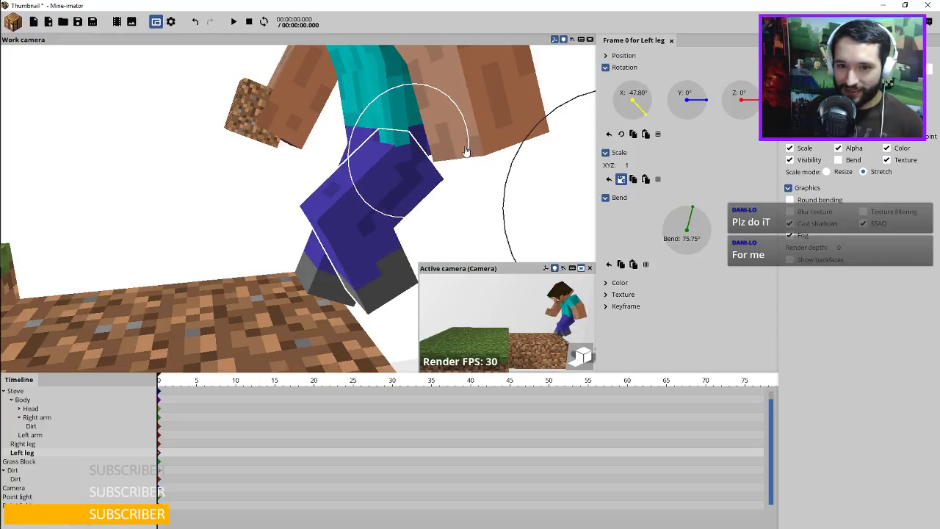
{"action": "mouse_move", "coordinate": [432, 102]}
{"action": "left_mouse_down"}
{"action": "mouse_move", "coordinate": [453, 147]}
{"action": "mouse_move", "coordinate": [385, 91]}
{"action": "mouse_move", "coordinate": [440, 122]}
{"action": "mouse_move", "coordinate": [423, 147]}
{"action": "mouse_move", "coordinate": [412, 228]}
{"action": "mouse_move", "coordinate": [371, 110]}
{"action": "mouse_move", "coordinate": [382, 88]}
{"action": "mouse_move", "coordinate": [339, 92]}
{"action": "mouse_move", "coordinate": [374, 111]}
{"action": "mouse_move", "coordinate": [418, 94]}
{"action": "left_mouse_up"}
{"action": "left_click", "coordinate": [430, 163]}
{"action": "left_click", "coordinate": [379, 288]}
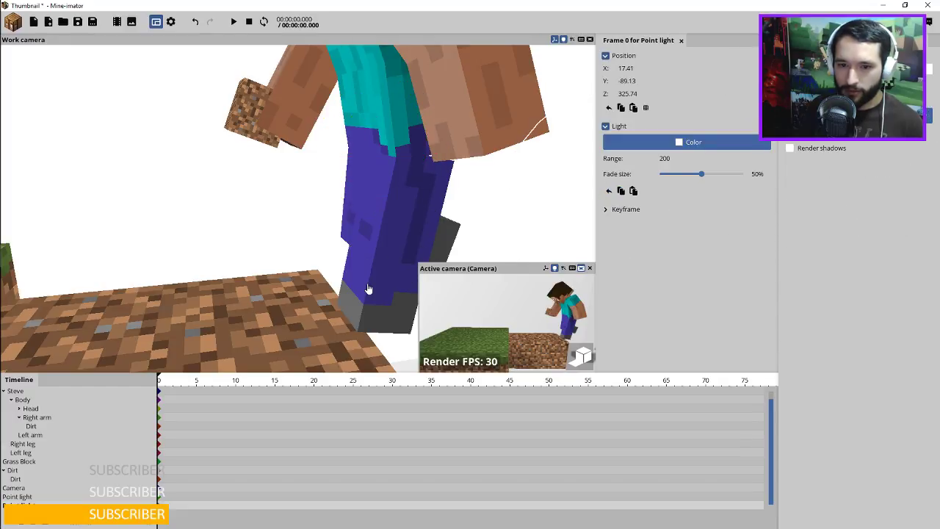
{"action": "left_click", "coordinate": [368, 289]}
{"action": "left_click_drag", "start_coordinate": [449, 113], "coordinate": [426, 132]}
{"action": "left_click", "coordinate": [350, 214]}
{"action": "left_click", "coordinate": [453, 252]}
{"action": "left_click_drag", "start_coordinate": [432, 110], "coordinate": [436, 122]}
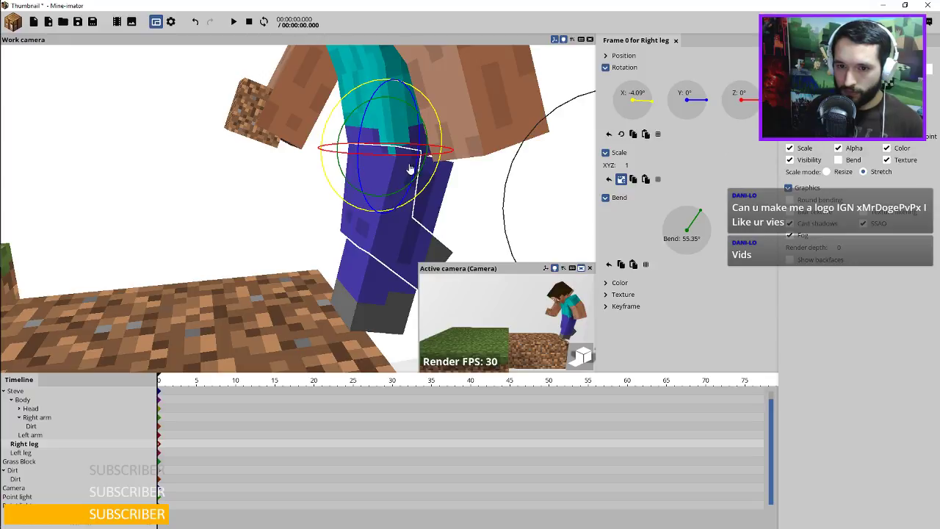
{"action": "left_click", "coordinate": [432, 222]}
{"action": "left_click", "coordinate": [375, 286]}
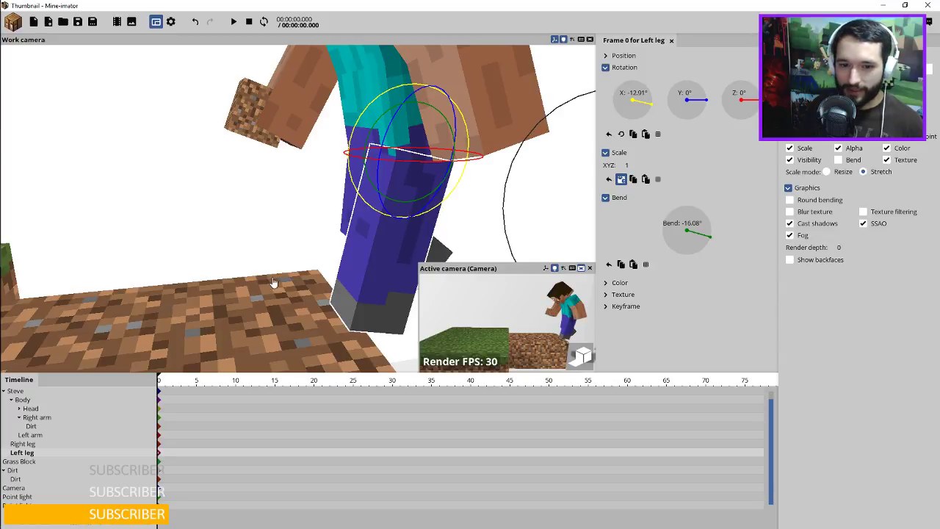
Examine Steve's leg pose at the edge of the dirt bridge from several angles.
{"action": "left_click_drag", "start_coordinate": [273, 281], "coordinate": [330, 301]}
{"action": "scroll", "coordinate": [260, 272], "scroll_direction": "down", "scroll_amount": 3}
{"action": "left_click_drag", "start_coordinate": [260, 272], "coordinate": [390, 243]}
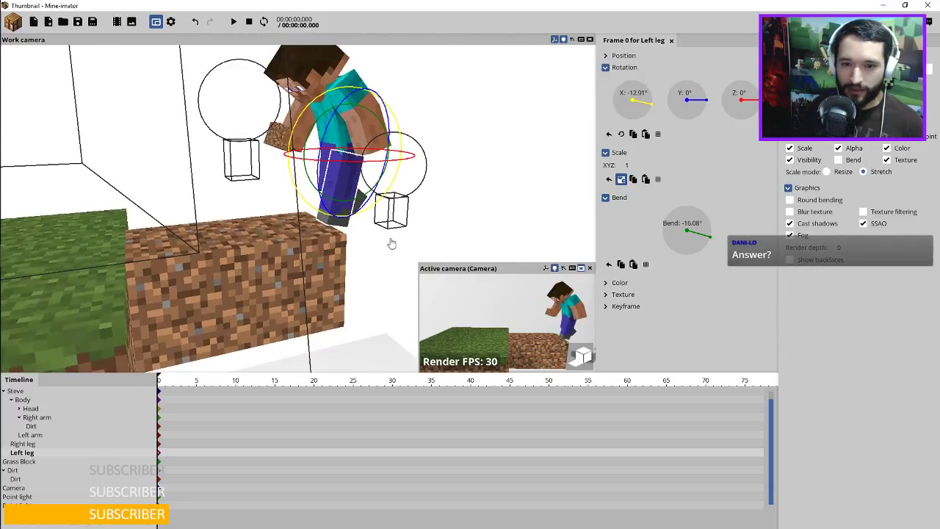
{"action": "left_click_drag", "start_coordinate": [446, 208], "coordinate": [470, 213]}
{"action": "mouse_move", "coordinate": [410, 187]}
{"action": "left_mouse_down"}
{"action": "mouse_move", "coordinate": [389, 192]}
{"action": "mouse_move", "coordinate": [409, 188]}
{"action": "left_mouse_up"}
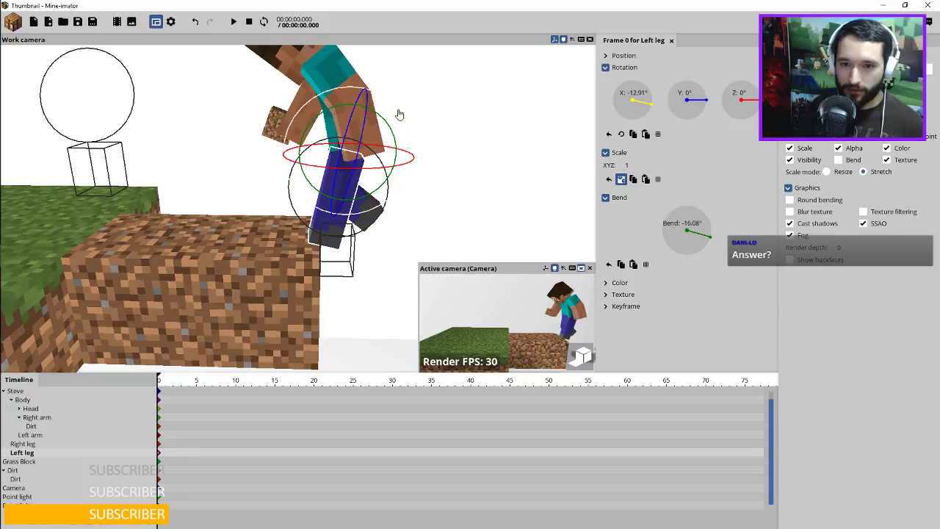
{"action": "left_click", "coordinate": [367, 229]}
{"action": "left_click_drag", "start_coordinate": [445, 201], "coordinate": [485, 232]}
{"action": "left_click", "coordinate": [446, 224]}
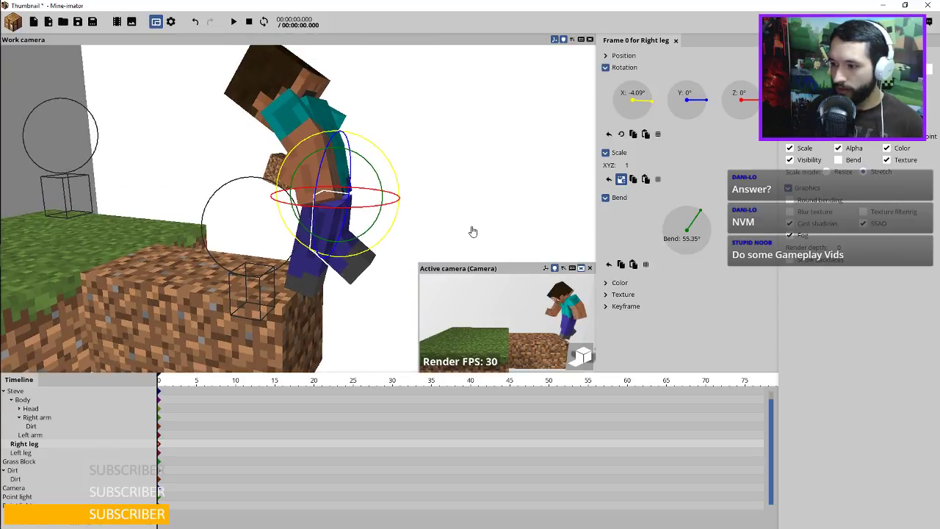
{"action": "mouse_move", "coordinate": [426, 184]}
{"action": "left_mouse_down"}
{"action": "mouse_move", "coordinate": [435, 182]}
{"action": "mouse_move", "coordinate": [427, 184]}
{"action": "left_mouse_up"}
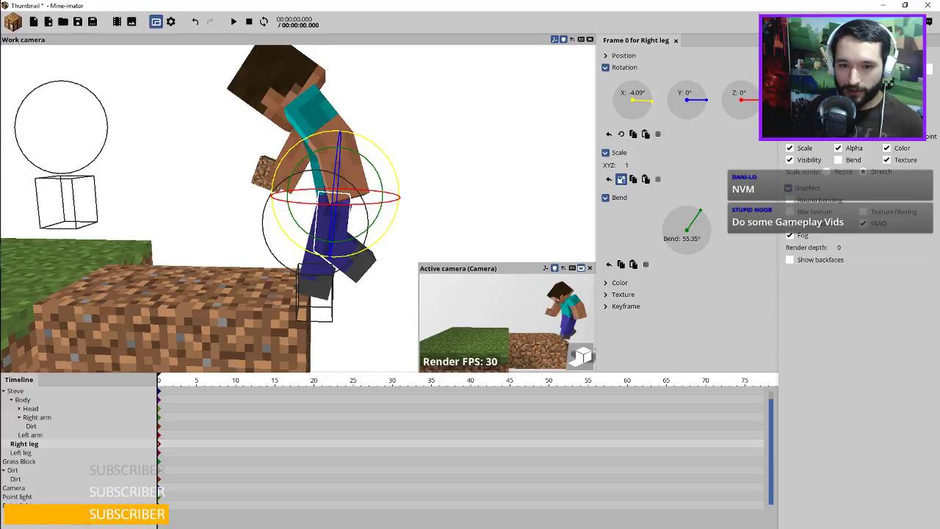
Set the rotation of Steve's right leg to X -2.92° and Y -7.53°.
{"action": "left_click_drag", "start_coordinate": [439, 208], "coordinate": [357, 269]}
{"action": "left_click_drag", "start_coordinate": [387, 167], "coordinate": [350, 161]}
{"action": "left_click_drag", "start_coordinate": [411, 126], "coordinate": [408, 128]}
{"action": "mouse_move", "coordinate": [318, 149]}
{"action": "left_mouse_down"}
{"action": "mouse_move", "coordinate": [300, 160]}
{"action": "mouse_move", "coordinate": [331, 155]}
{"action": "mouse_move", "coordinate": [312, 158]}
{"action": "left_mouse_up"}
{"action": "left_click", "coordinate": [443, 215]}
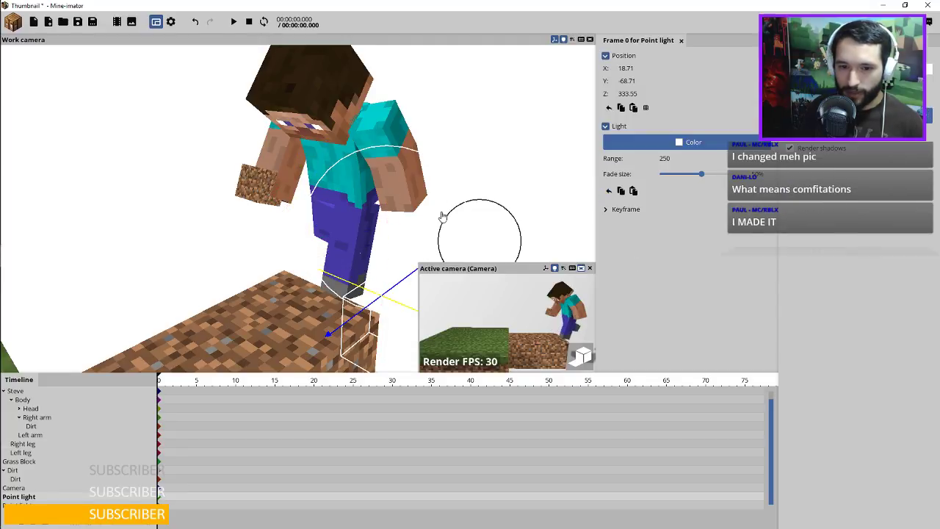
{"action": "left_click", "coordinate": [236, 279]}
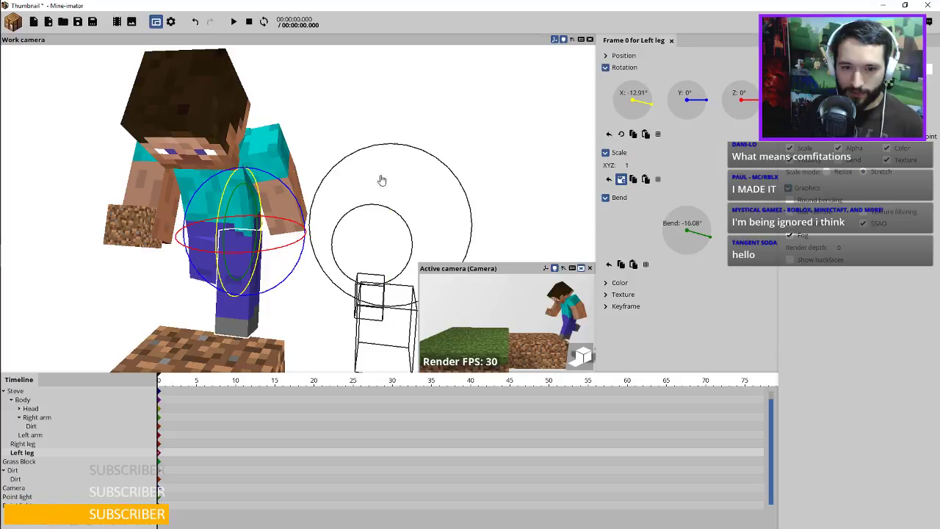
{"action": "left_click_drag", "start_coordinate": [382, 180], "coordinate": [387, 119]}
{"action": "left_click", "coordinate": [323, 157]}
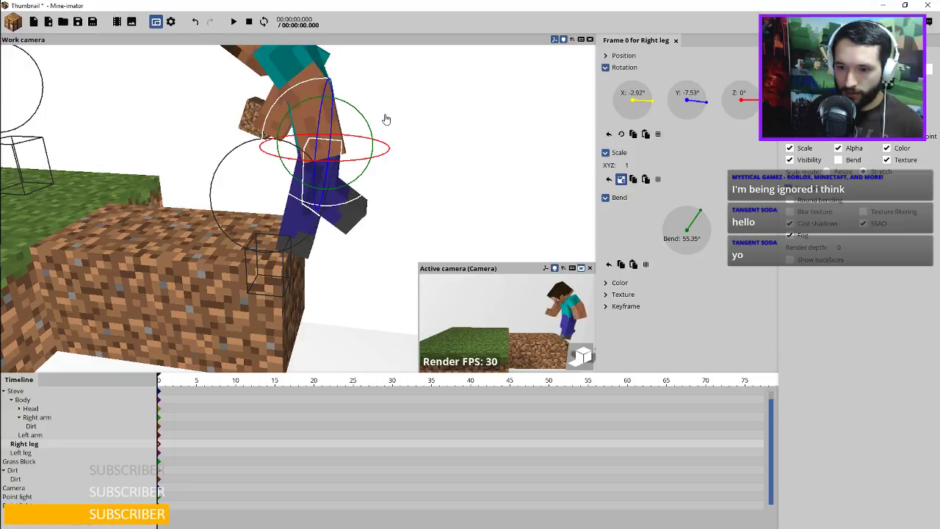
Rotate Steve's right arm to X -24.77° and bend it 15.64°.
{"action": "left_click", "coordinate": [279, 118]}
{"action": "left_click_drag", "start_coordinate": [279, 118], "coordinate": [370, 79]}
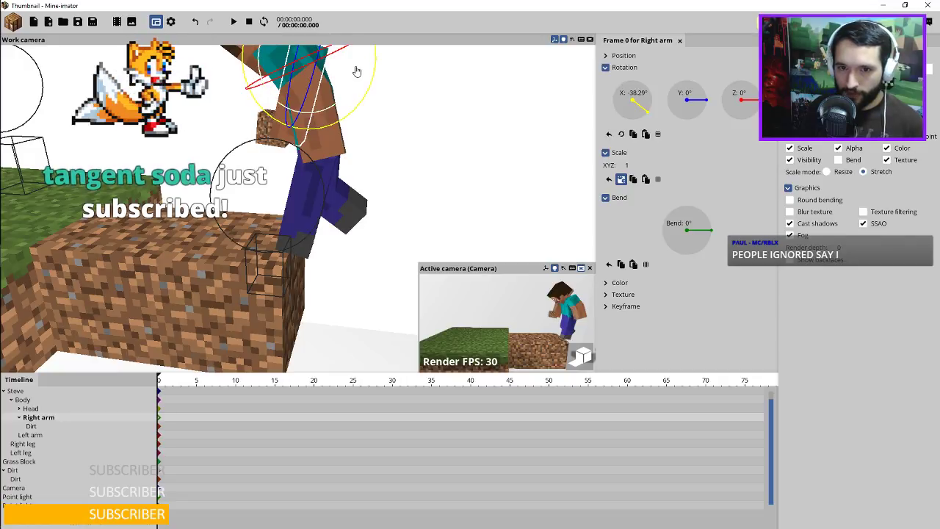
{"action": "mouse_move", "coordinate": [376, 71]}
{"action": "left_mouse_down"}
{"action": "mouse_move", "coordinate": [376, 87]}
{"action": "mouse_move", "coordinate": [374, 69]}
{"action": "mouse_move", "coordinate": [340, 71]}
{"action": "mouse_move", "coordinate": [361, 82]}
{"action": "mouse_move", "coordinate": [375, 73]}
{"action": "left_mouse_up"}
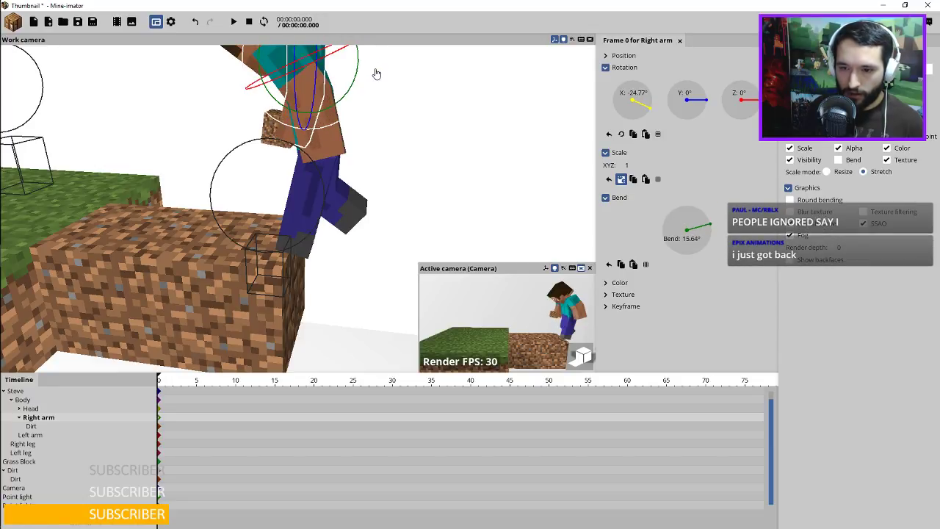
Export the scene as the 1920x1080 high-quality image Thumbnail Backwards walk.png and open it in Photoshop Elements.
{"action": "left_click", "coordinate": [132, 22]}
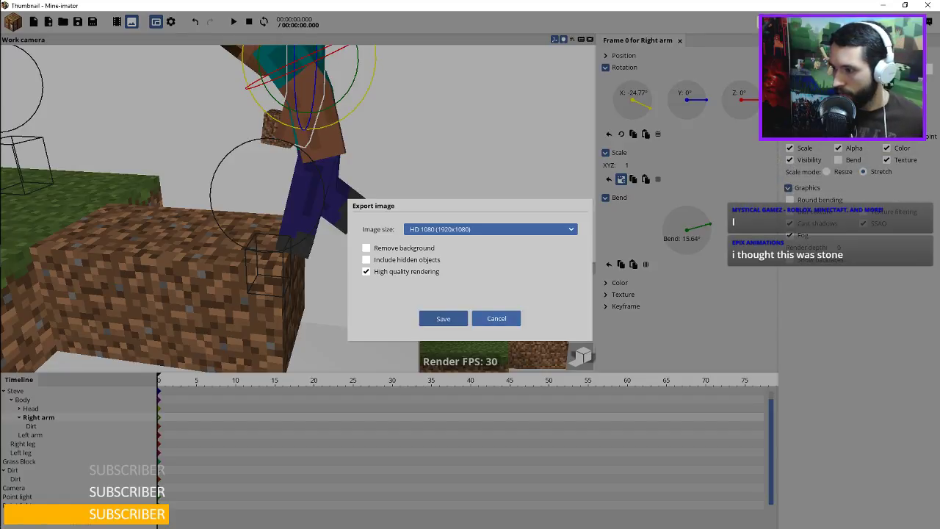
{"action": "key", "text": "Escape"}
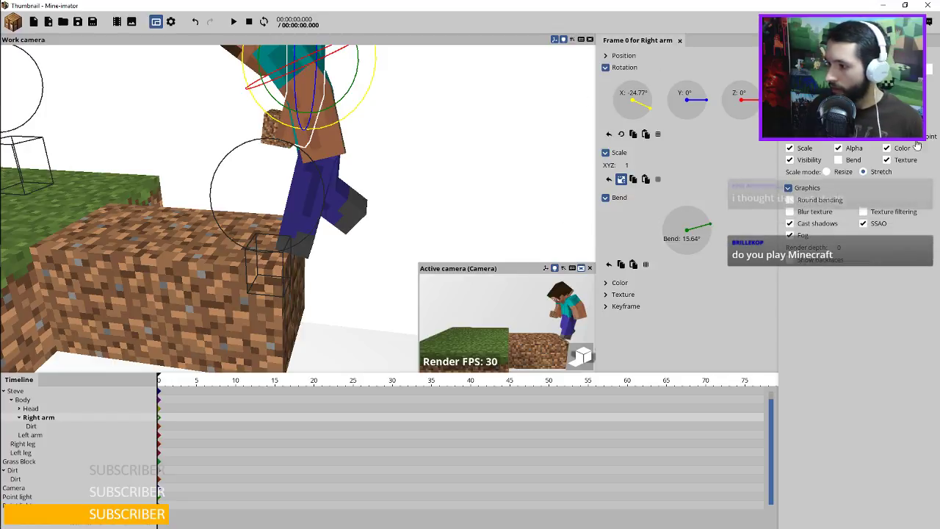
{"action": "mouse_move", "coordinate": [2, 256]}
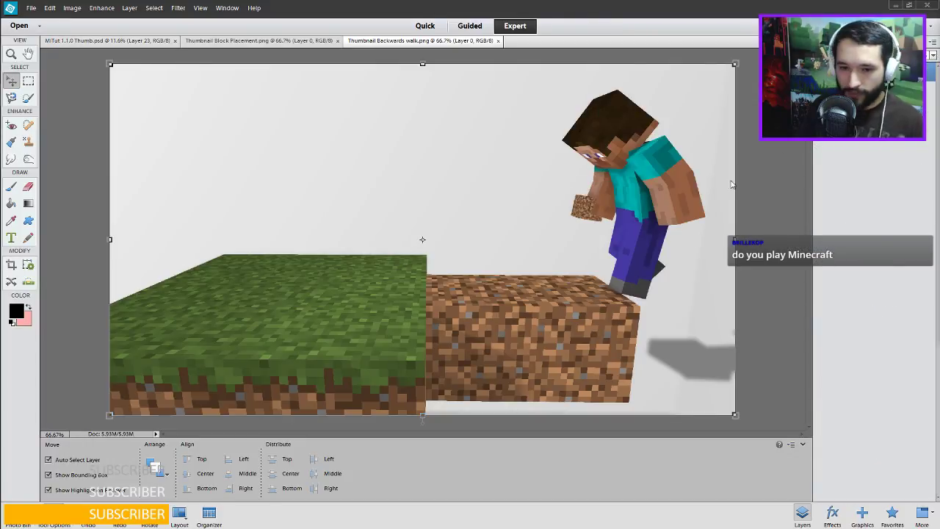
Copy the backwards-walk render into MiTut 1.1.0 Thumb.psd as a layer filling the canvas above Layer 23.
{"action": "left_click", "coordinate": [137, 42]}
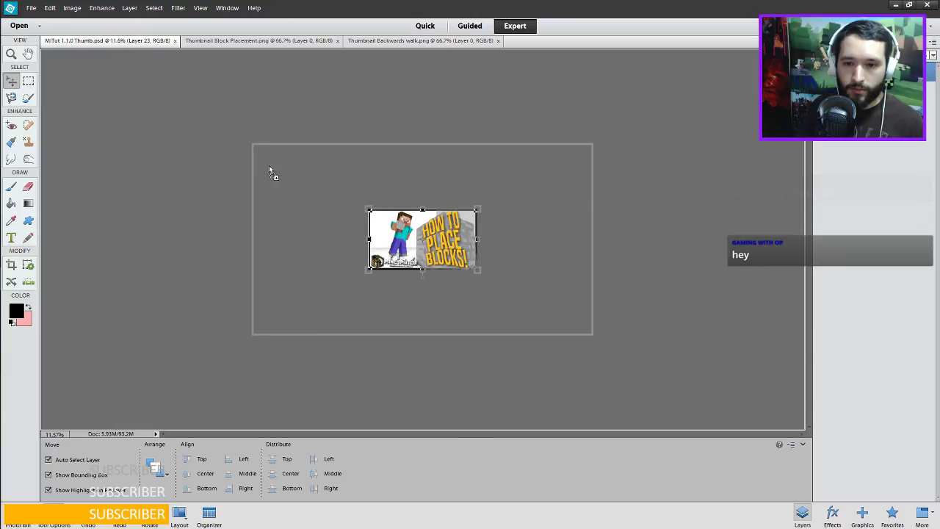
{"action": "left_click_drag", "start_coordinate": [268, 170], "coordinate": [504, 253]}
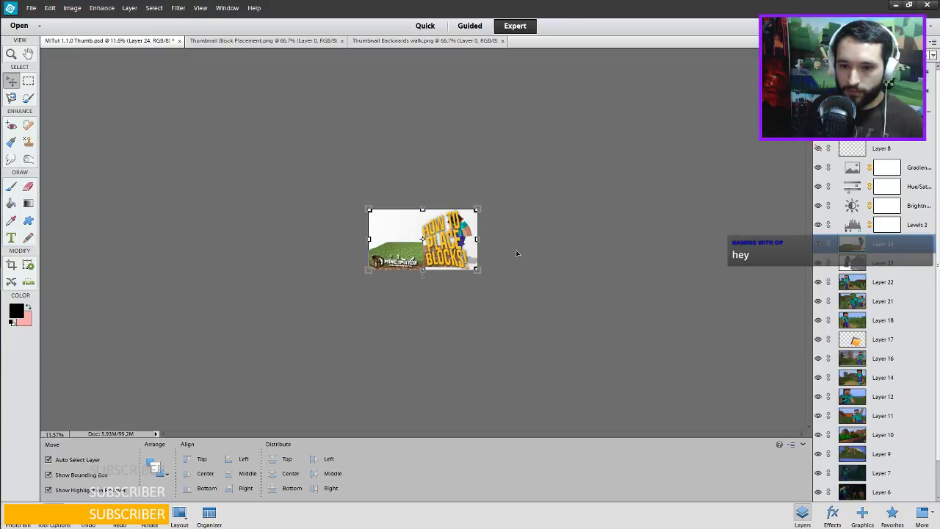
{"action": "scroll", "coordinate": [516, 254], "scroll_direction": "up", "scroll_amount": 6}
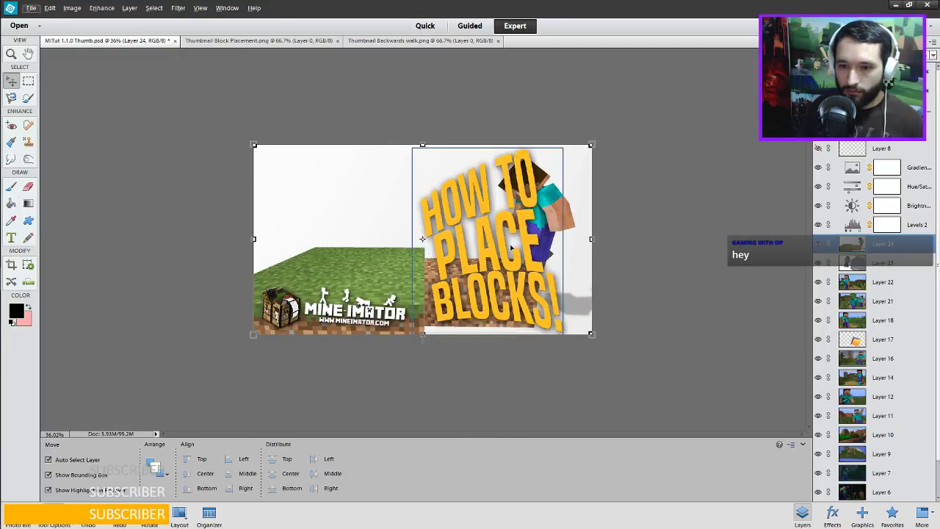
Move the HOW TO PLACE BLOCKS! title over the grass and set its Arc warp to horizontal distortion -15% and vertical distortion -15%.
{"action": "left_click_drag", "start_coordinate": [476, 206], "coordinate": [330, 183]}
{"action": "double_click", "coordinate": [405, 266]}
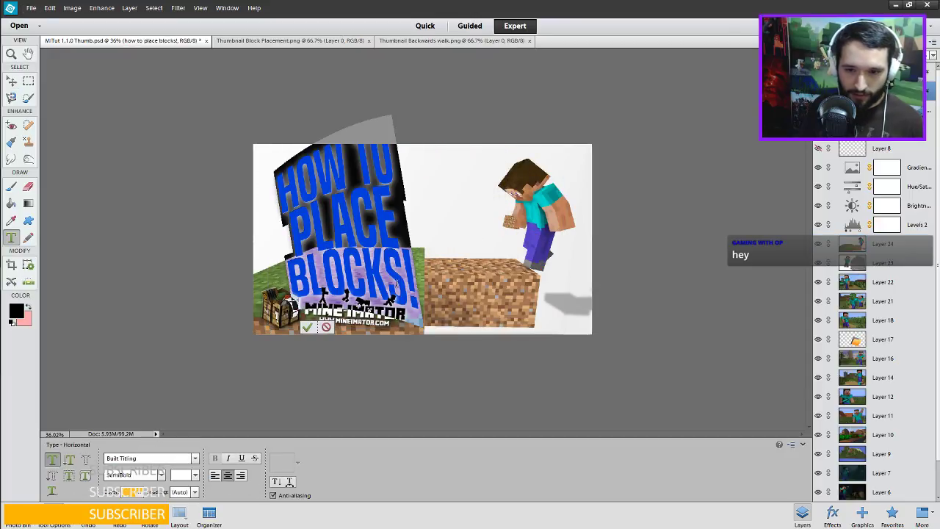
{"action": "left_click", "coordinate": [289, 481]}
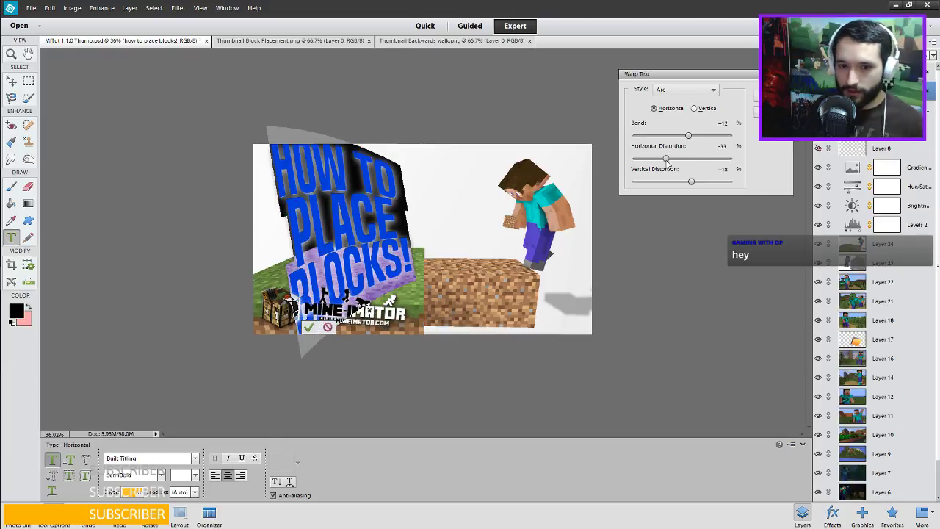
{"action": "left_click_drag", "start_coordinate": [692, 168], "coordinate": [675, 160]}
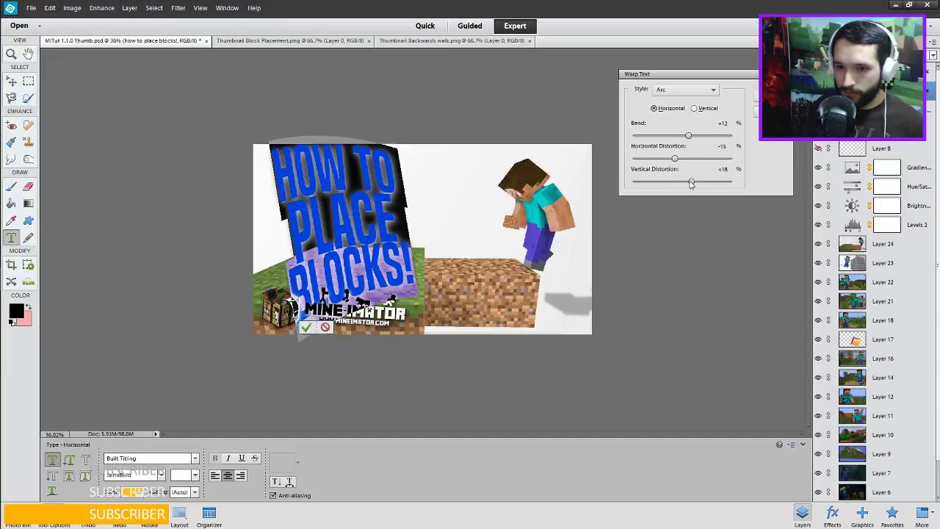
{"action": "left_click_drag", "start_coordinate": [691, 186], "coordinate": [668, 186]}
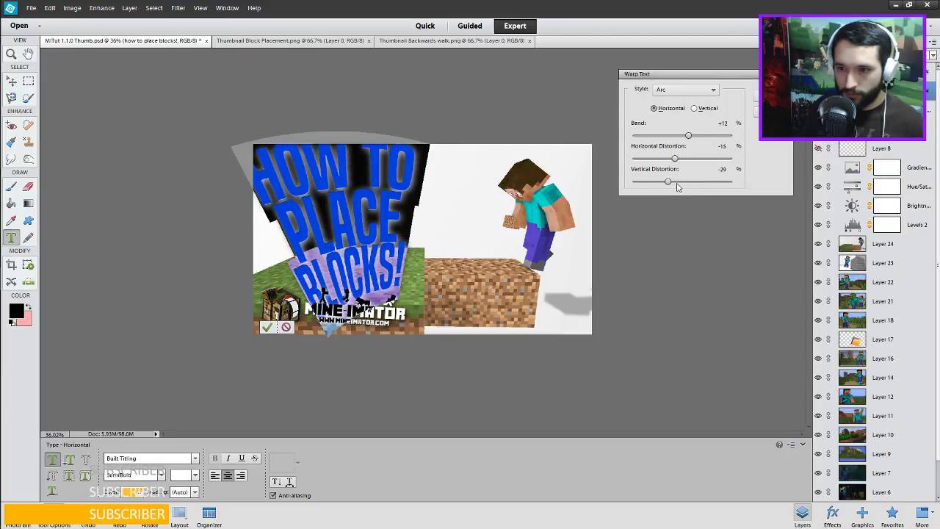
{"action": "left_click", "coordinate": [723, 169]}
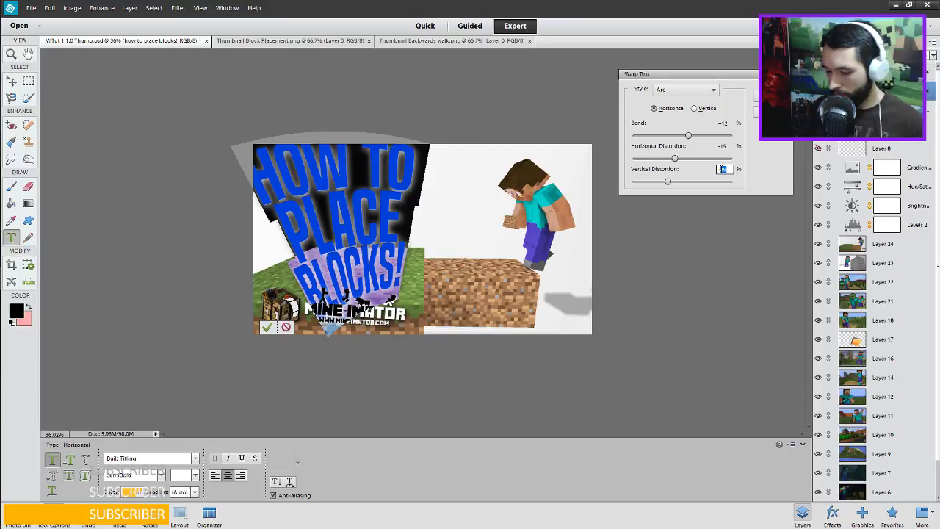
{"action": "type", "text": "-18"}
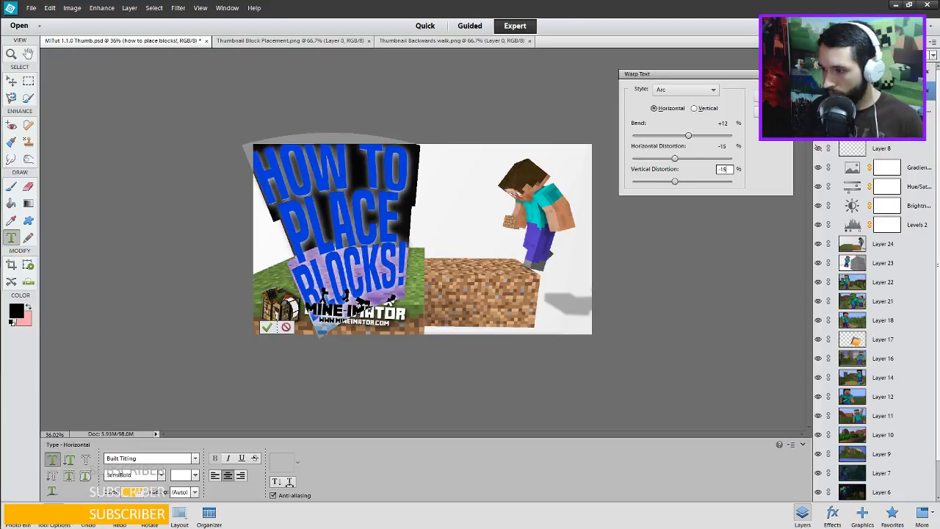
{"action": "key", "text": "Return"}
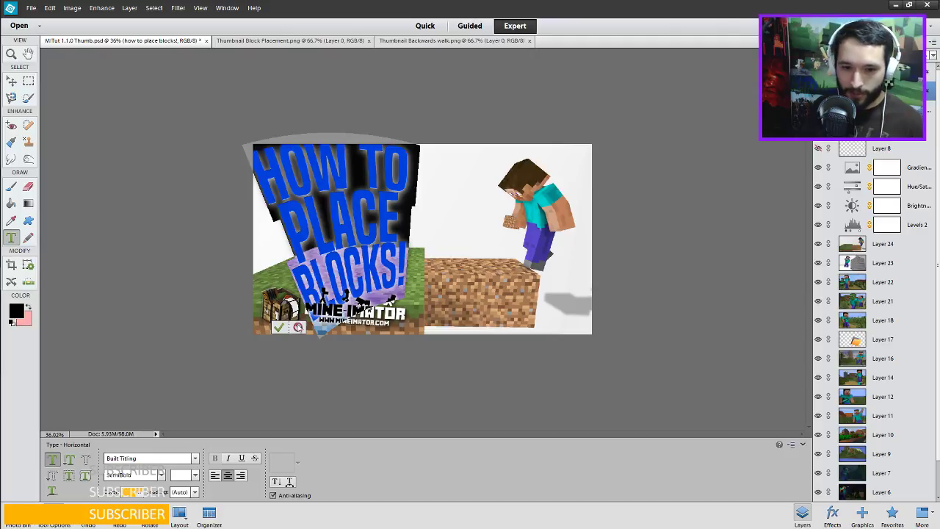
{"action": "left_click", "coordinate": [279, 327]}
{"action": "key", "text": "v"}
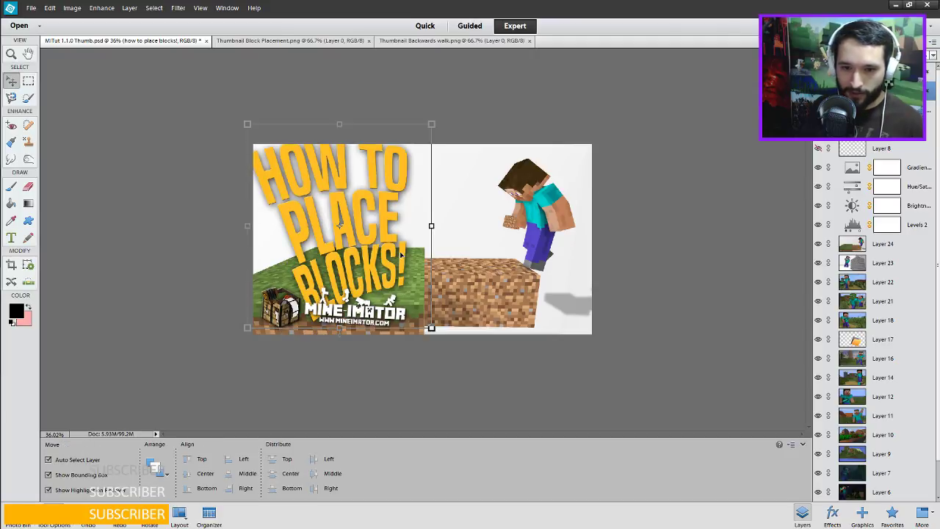
{"action": "left_click", "coordinate": [432, 126]}
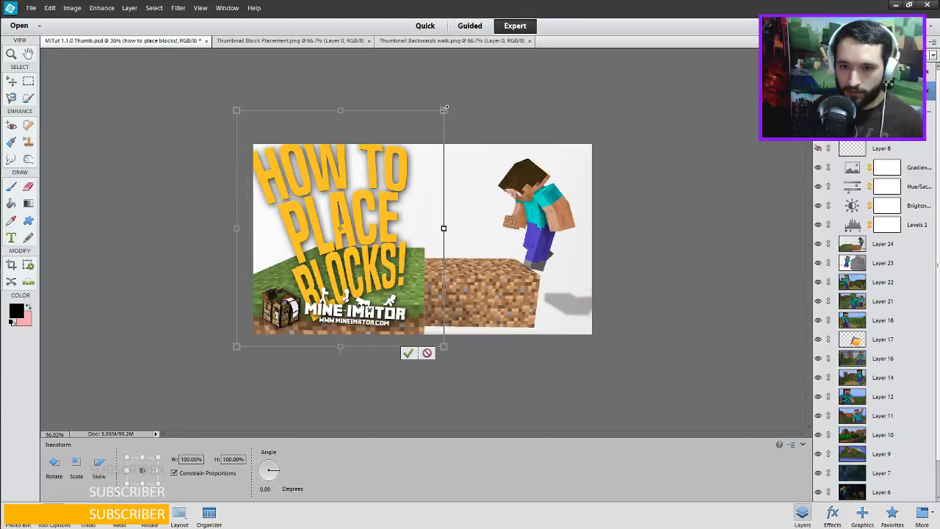
{"action": "mouse_move", "coordinate": [444, 108]}
{"action": "left_mouse_down"}
{"action": "mouse_move", "coordinate": [430, 123]}
{"action": "mouse_move", "coordinate": [442, 123]}
{"action": "mouse_move", "coordinate": [441, 112]}
{"action": "left_mouse_up"}
{"action": "left_click", "coordinate": [418, 343]}
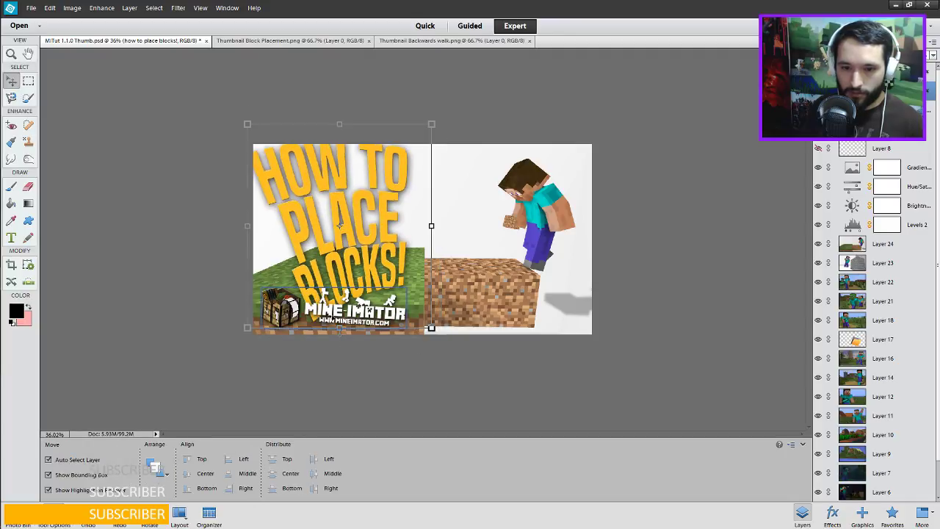
Move the Mine-imator logo to the thumbnail's lower right corner and open the title text for editing.
{"action": "left_click_drag", "start_coordinate": [286, 314], "coordinate": [466, 315]}
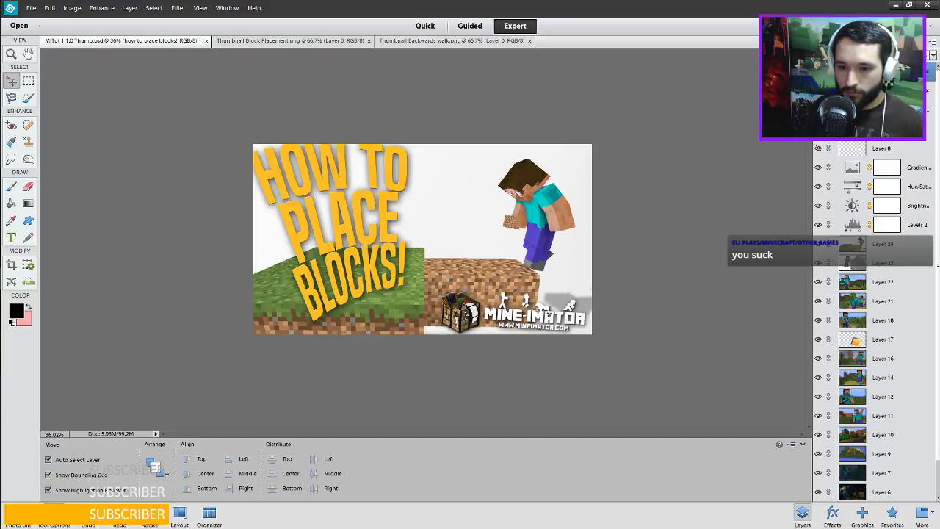
{"action": "left_click", "coordinate": [339, 215]}
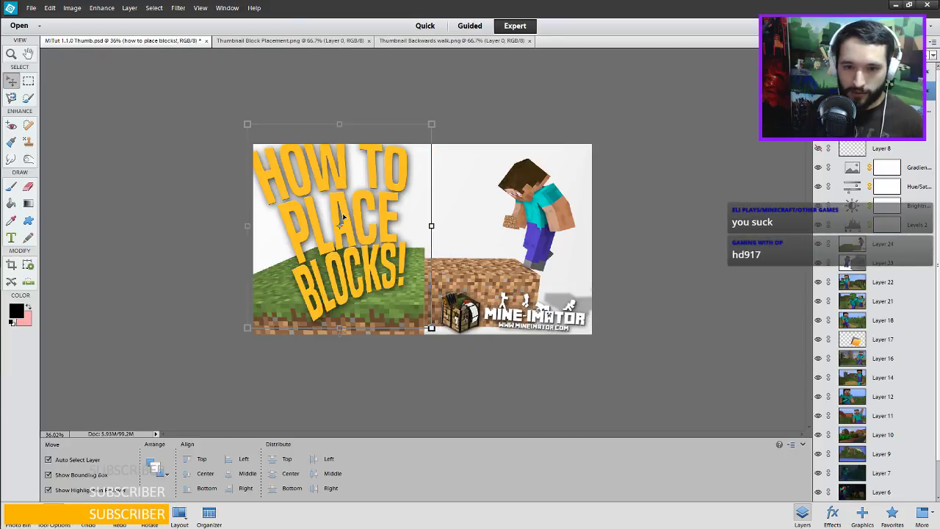
{"action": "double_click", "coordinate": [342, 212]}
{"action": "left_click_drag", "start_coordinate": [389, 253], "coordinate": [263, 161]}
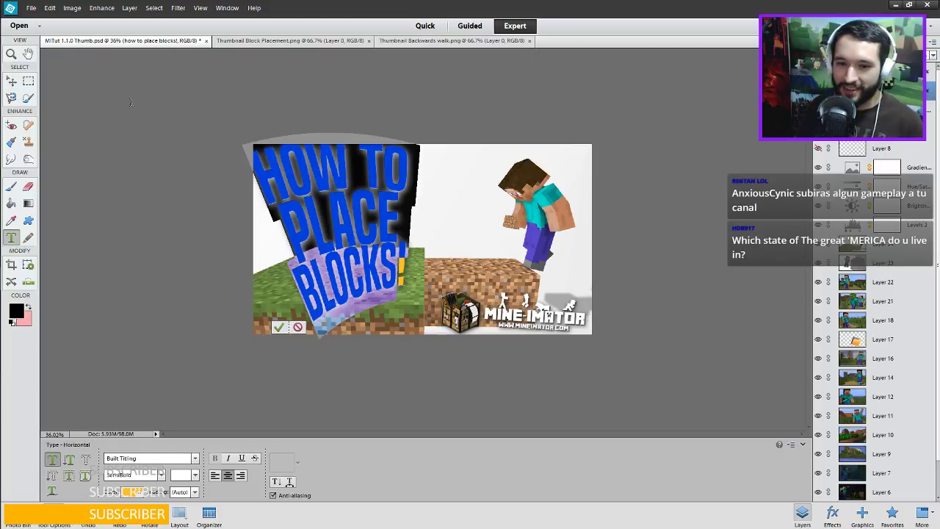
{"action": "left_click", "coordinate": [397, 257]}
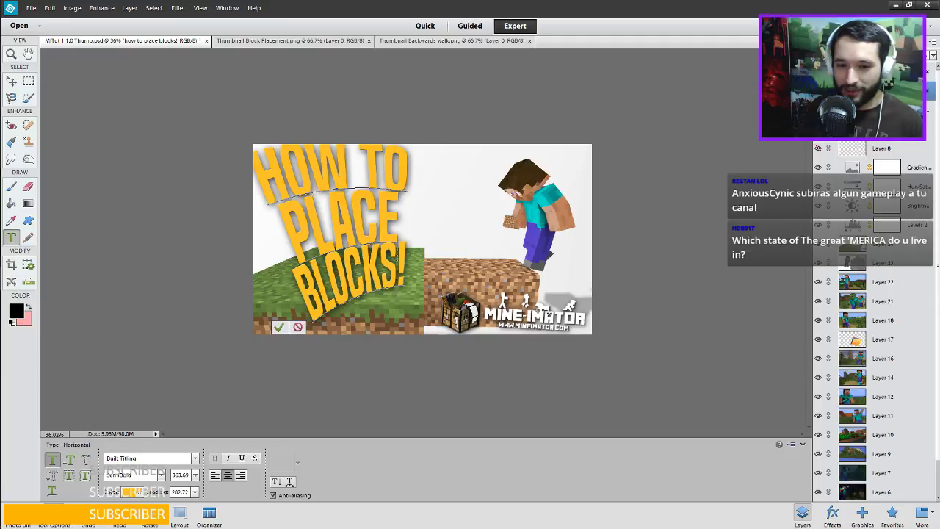
{"action": "left_click_drag", "start_coordinate": [397, 256], "coordinate": [254, 145]}
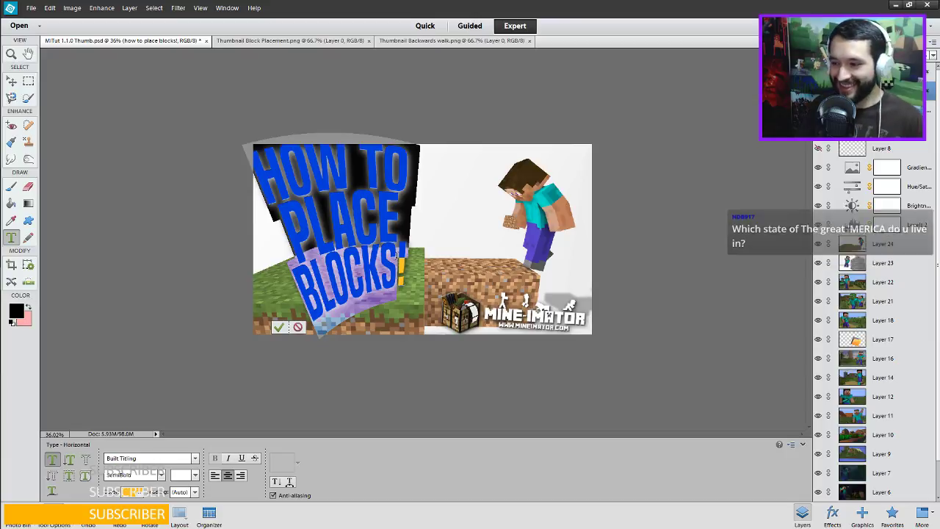
{"action": "left_click", "coordinate": [398, 257]}
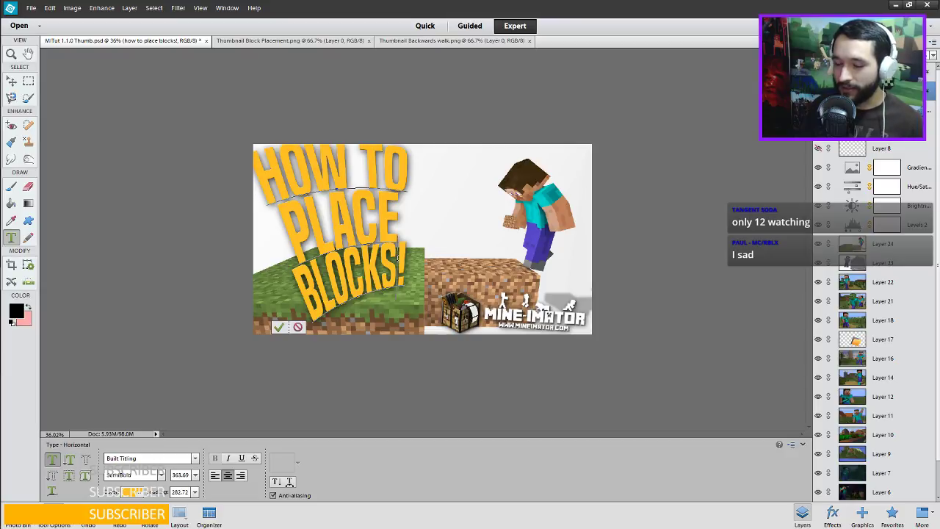
{"action": "left_click_drag", "start_coordinate": [398, 264], "coordinate": [271, 182]}
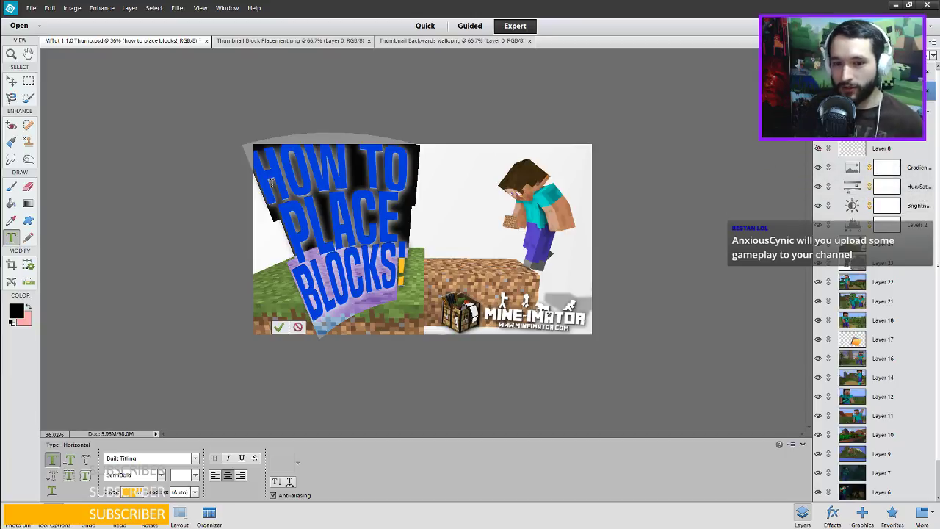
{"action": "left_click", "coordinate": [394, 253]}
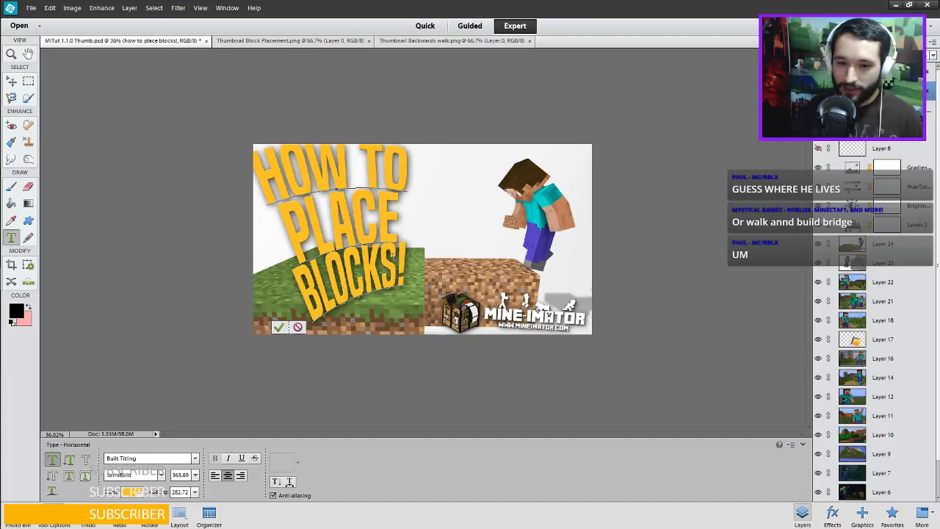
Replace PLACE BLOCKS in the title with WALK and BACKWARDS on separate lines, keeping the exclamation mark.
{"action": "left_click_drag", "start_coordinate": [393, 256], "coordinate": [291, 224]}
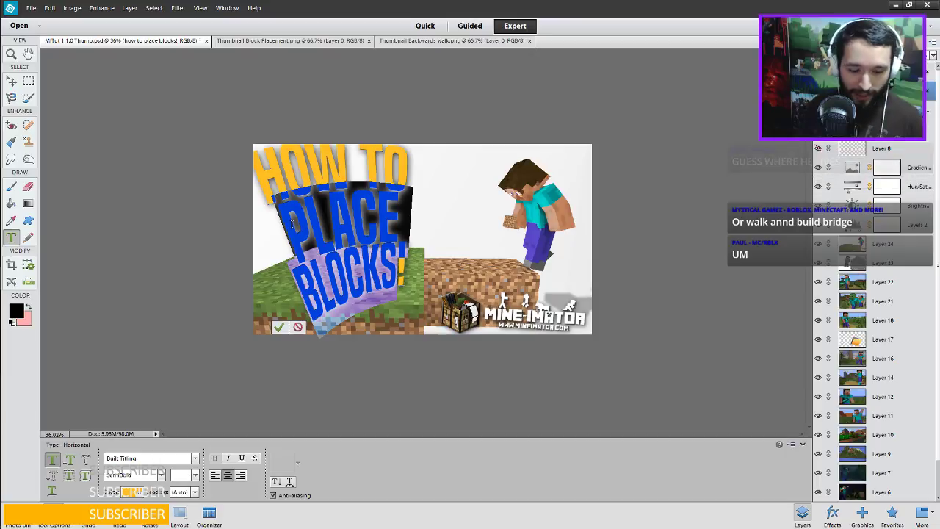
{"action": "type", "text": "WALK"}
{"action": "key", "text": "Return"}
{"action": "type", "text": "BA"}
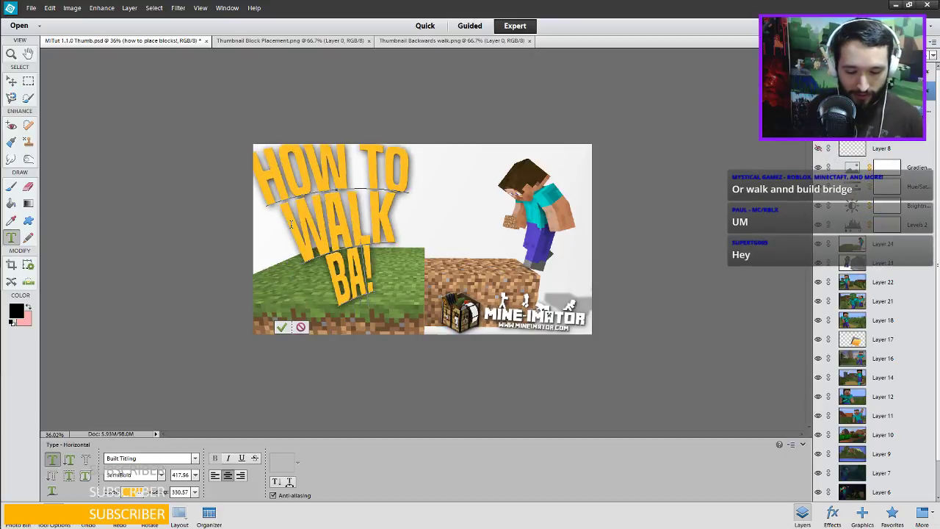
{"action": "type", "text": "CKWARDS"}
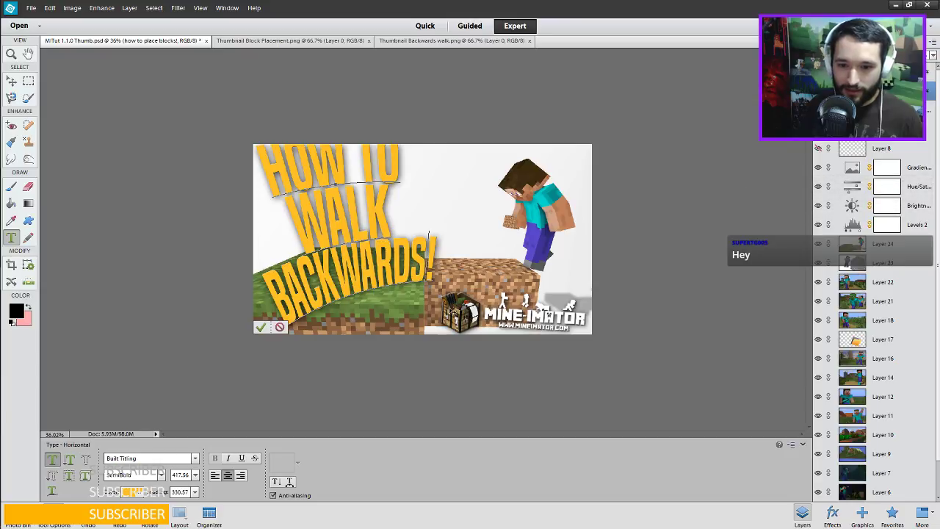
{"action": "left_click", "coordinate": [261, 326]}
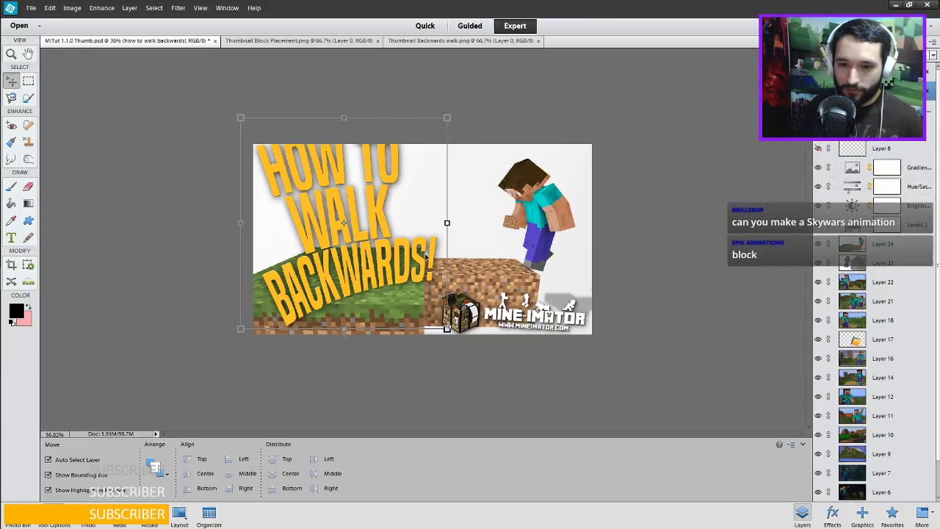
Replace BACKWARDS with BRIDGE in the title, keeping the exclamation mark, and add & after WALK.
{"action": "key", "text": "t"}
{"action": "left_click", "coordinate": [427, 243]}
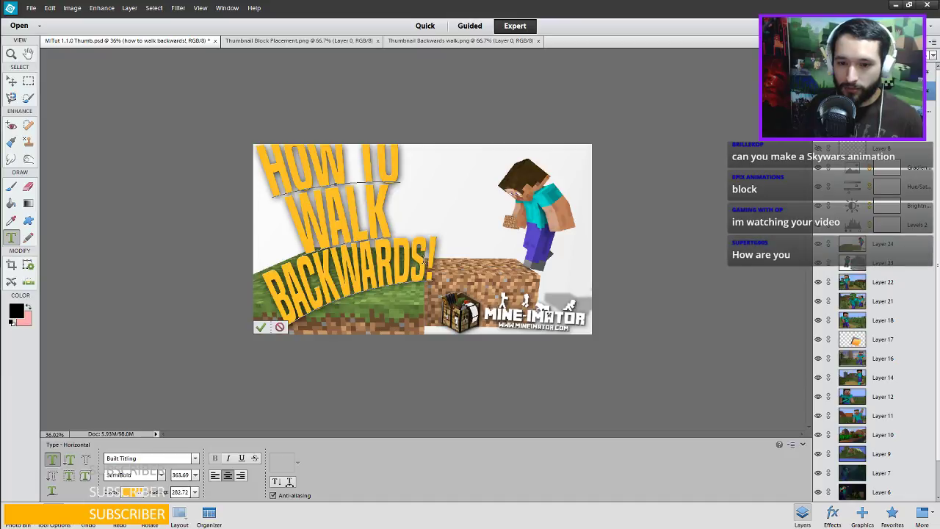
{"action": "left_click_drag", "start_coordinate": [428, 244], "coordinate": [282, 266]}
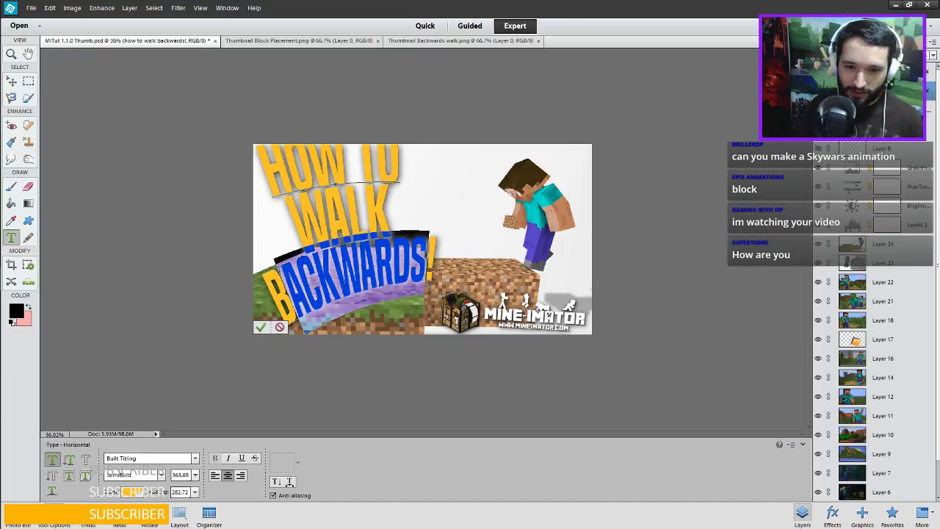
{"action": "key", "text": "BackSpace"}
{"action": "type", "text": "RIDG"}
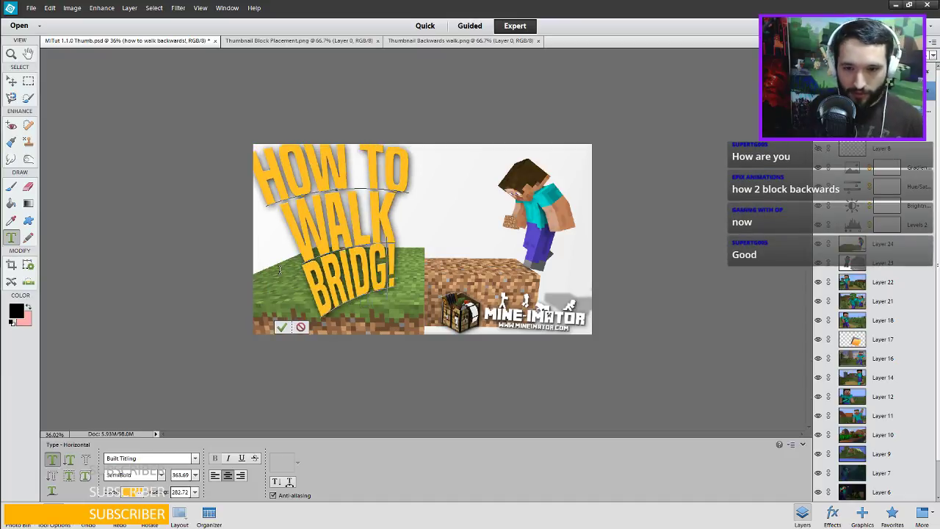
{"action": "type", "text": "E"}
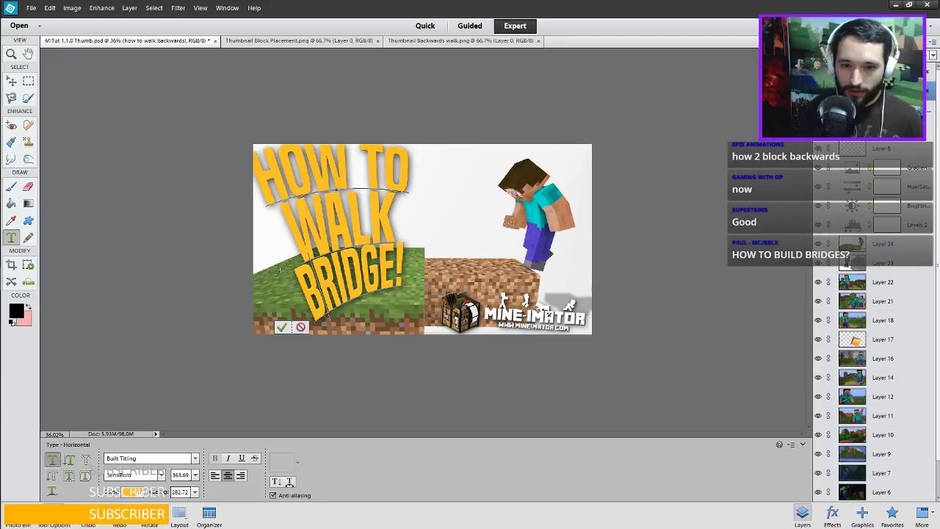
{"action": "key", "text": "Left"}
{"action": "key", "text": "Left"}
{"action": "type", "text": "&"}
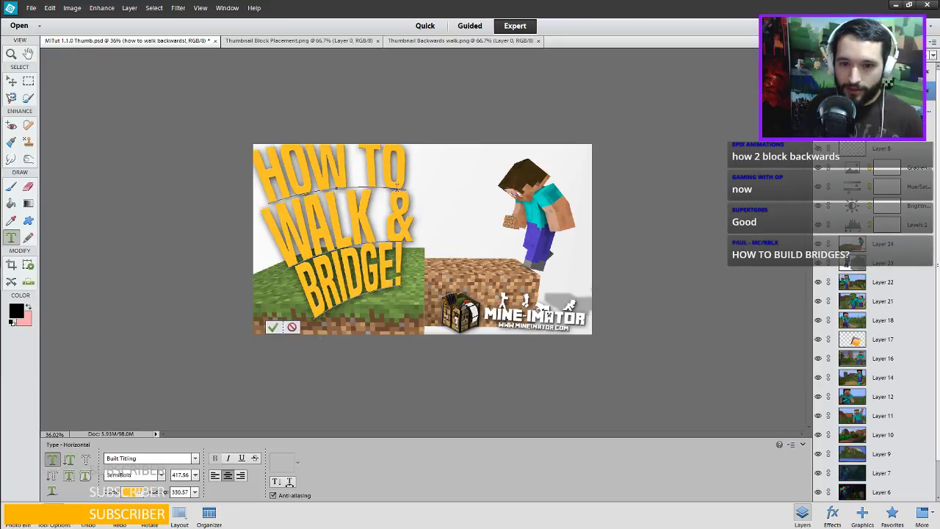
Try 400 and 360 pt leading on the title's WALK & line, settle on 380 pt and commit the text edit.
{"action": "key", "text": "Home"}
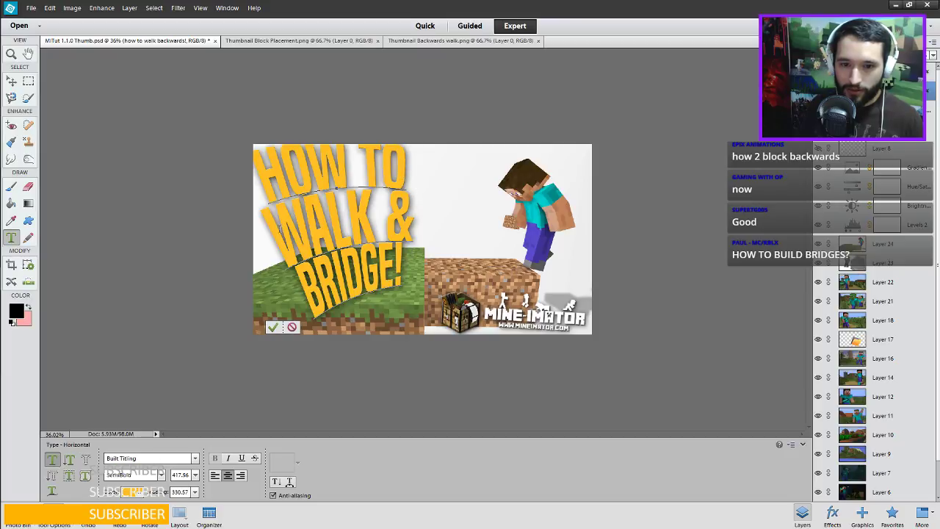
{"action": "key", "text": "shift+End"}
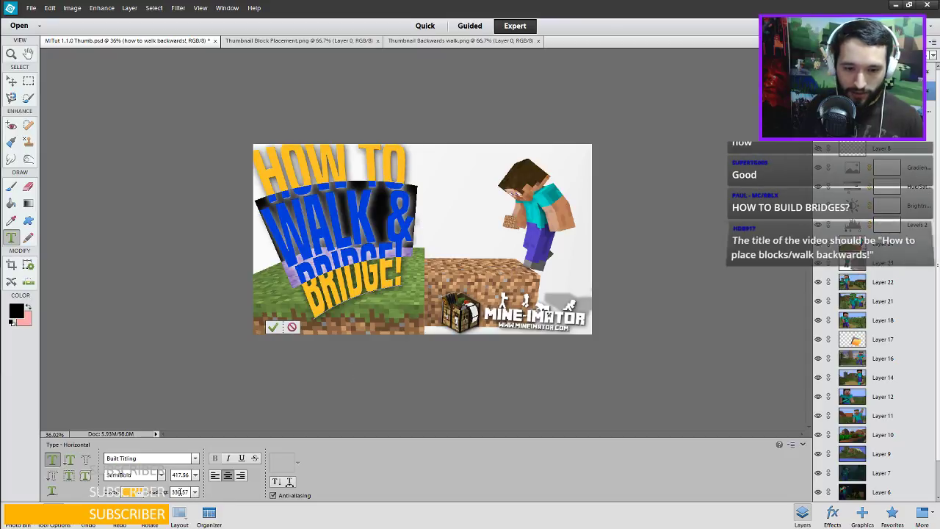
{"action": "left_click", "coordinate": [180, 491]}
{"action": "type", "text": "4"}
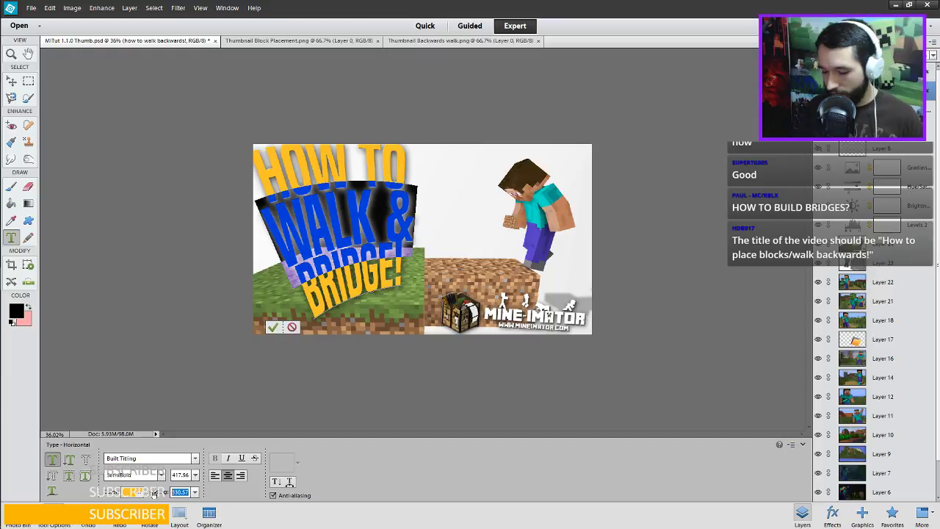
{"action": "key", "text": "Return"}
{"action": "type", "text": "400"}
{"action": "key", "text": "Return"}
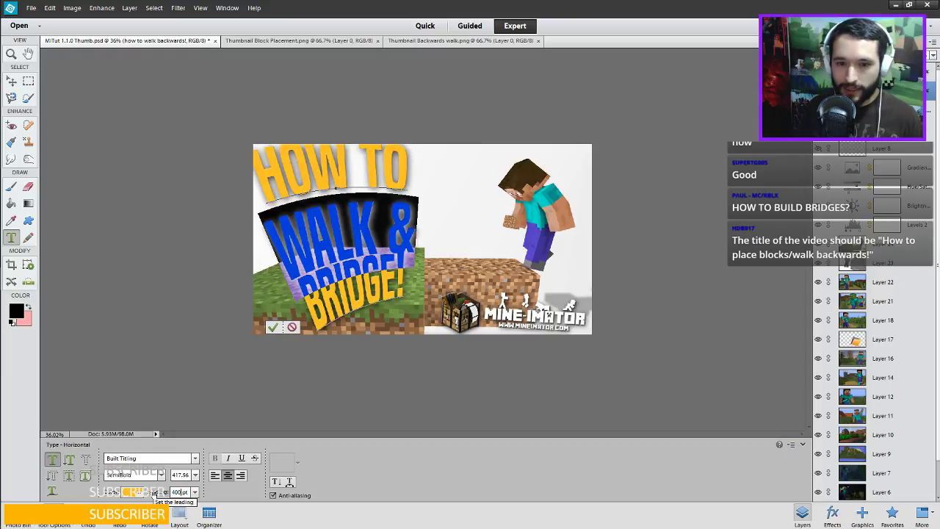
{"action": "type", "text": "4"}
{"action": "key", "text": "Return"}
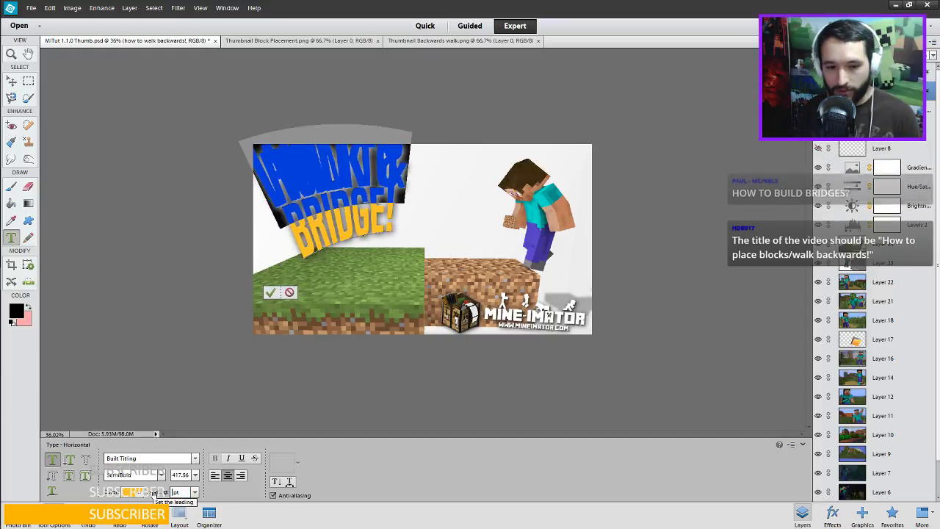
{"action": "type", "text": "360"}
{"action": "key", "text": "Return"}
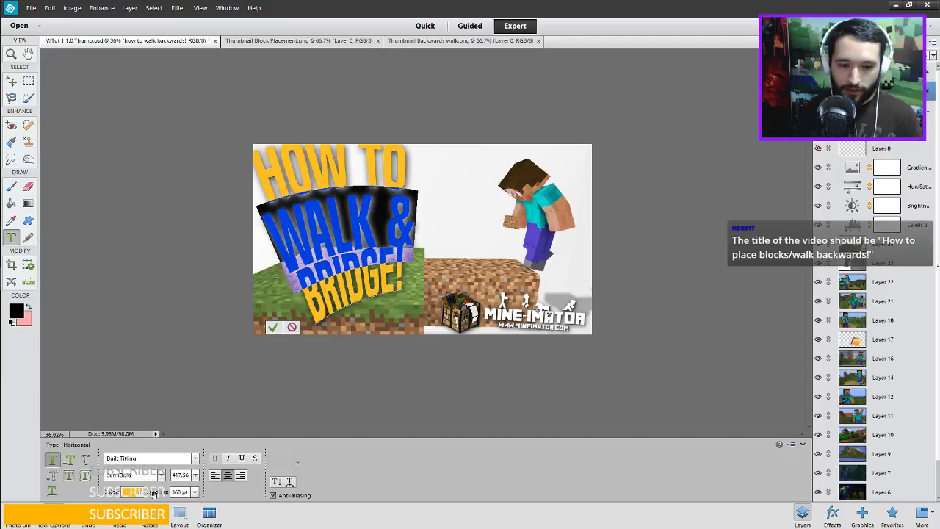
{"action": "type", "text": "380"}
{"action": "key", "text": "Return"}
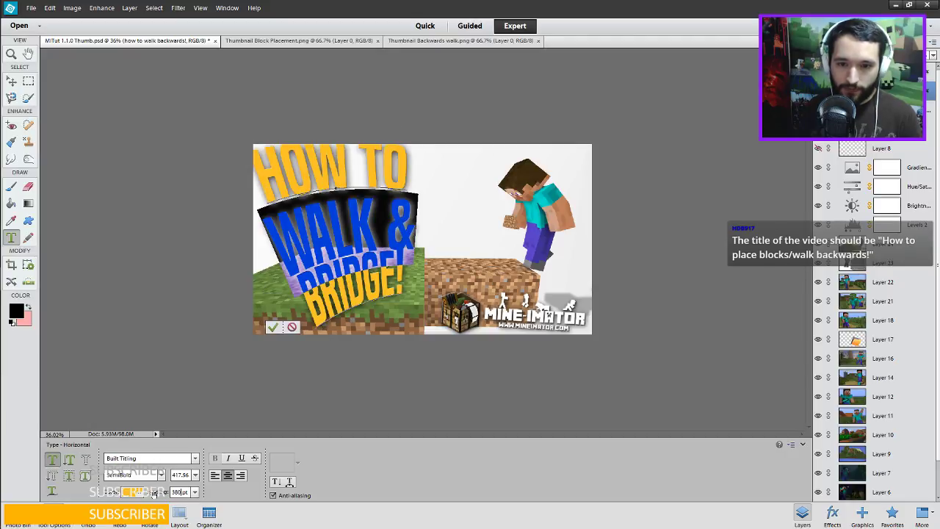
{"action": "left_click", "coordinate": [271, 327]}
{"action": "key", "text": "v"}
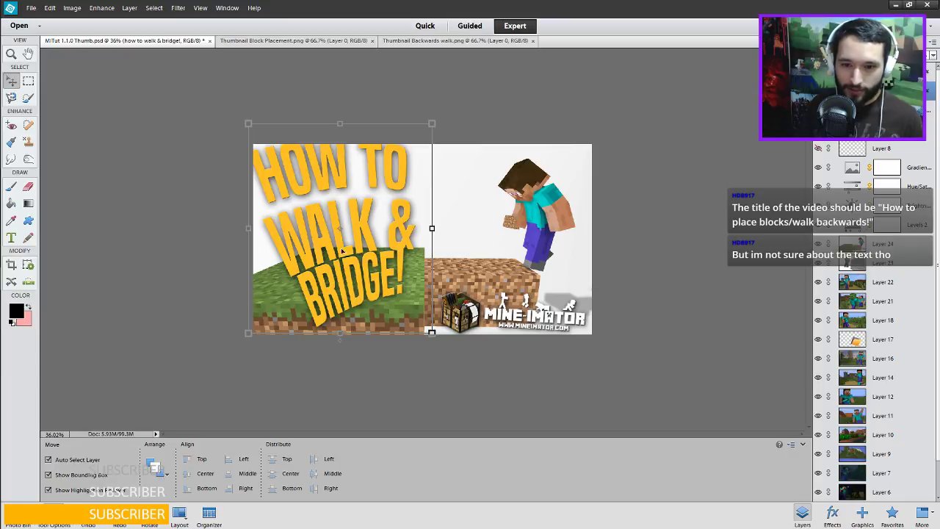
Select the BRIDGE! line of the title and enter a new leading value for it.
{"action": "key", "text": "t"}
{"action": "left_click", "coordinate": [323, 286]}
{"action": "left_click_drag", "start_coordinate": [319, 287], "coordinate": [335, 284]}
{"action": "key", "text": "ctrl+a"}
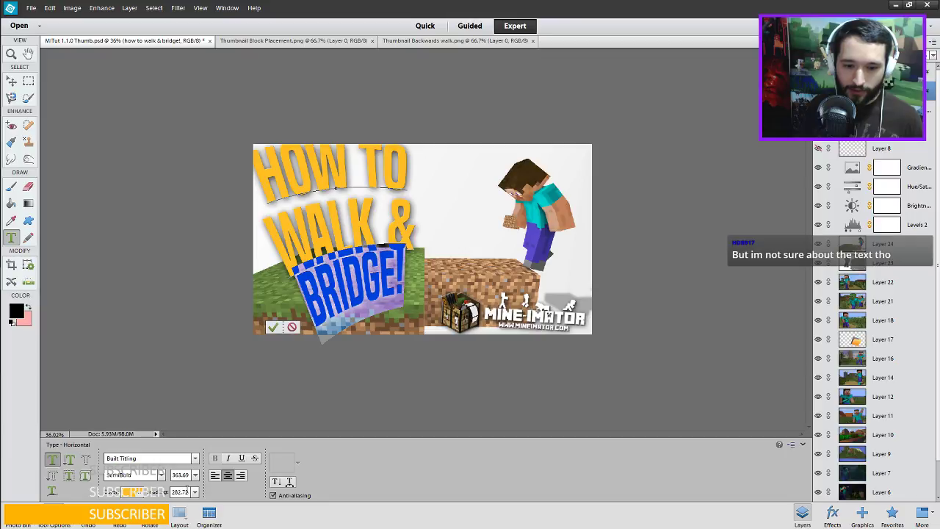
{"action": "left_click", "coordinate": [194, 492]}
{"action": "left_click", "coordinate": [183, 492]}
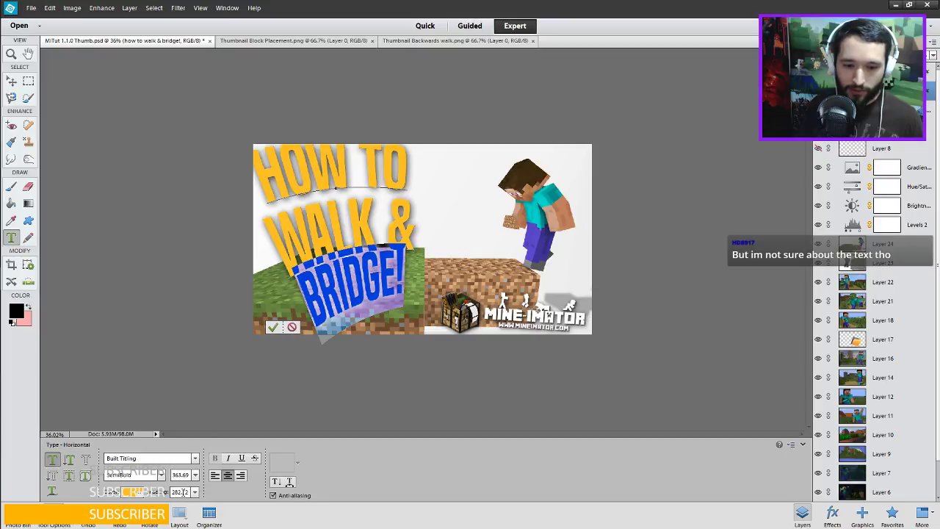
{"action": "double_click", "coordinate": [183, 491]}
{"action": "type", "text": "3"}
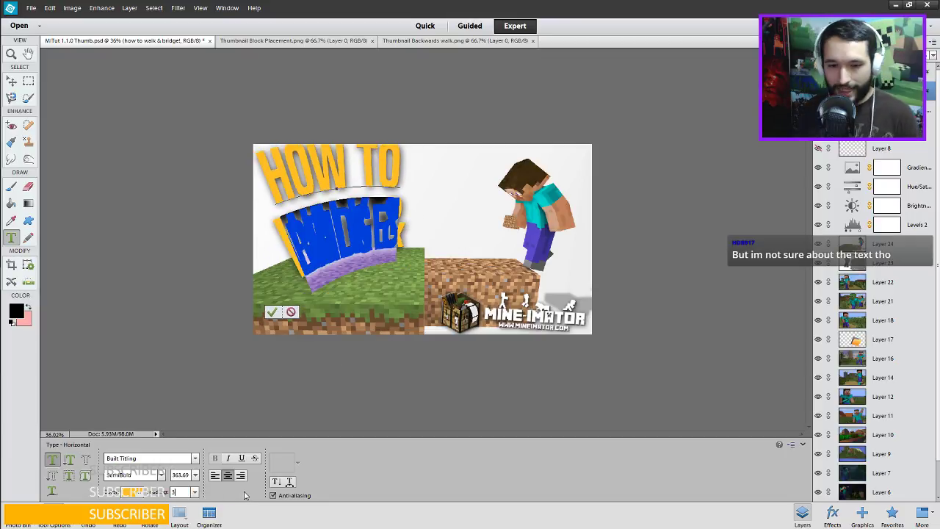
Set the leading of the "BRIDGE!" line to 300 pt and leave text editing.
{"action": "type", "text": "00"}
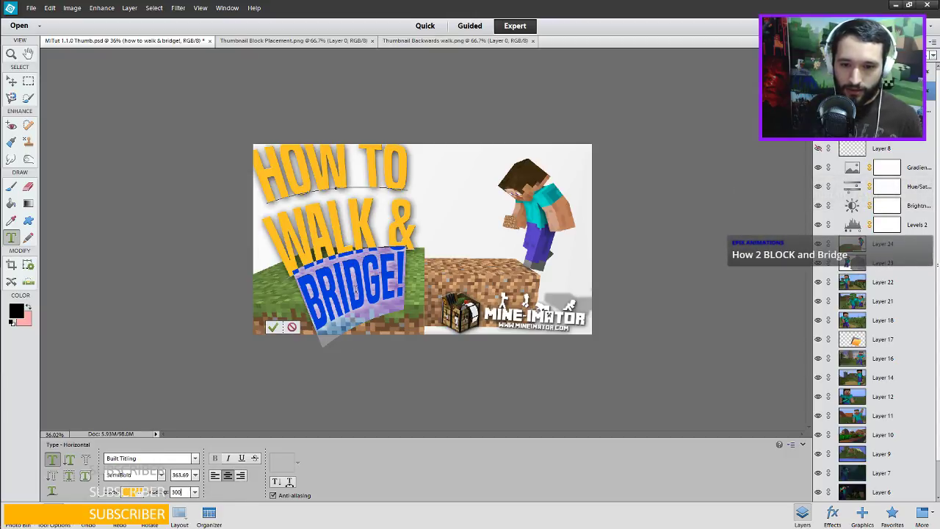
{"action": "left_click", "coordinate": [409, 318]}
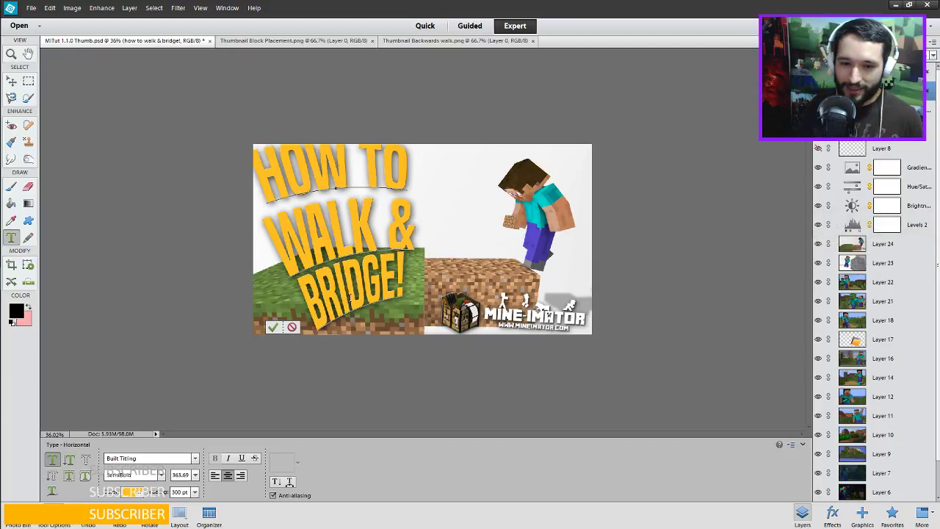
{"action": "key", "text": "Escape"}
{"action": "key", "text": "v"}
{"action": "left_click", "coordinate": [409, 229]}
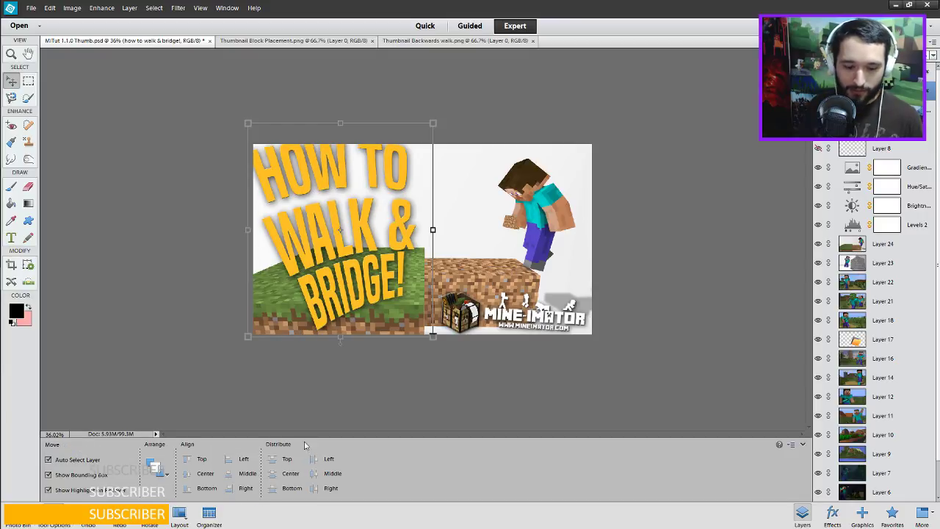
Adjust the title's Arc warp to a horizontal distortion of -10% and a vertical distortion of -5%.
{"action": "key", "text": "t"}
{"action": "left_click", "coordinate": [290, 483]}
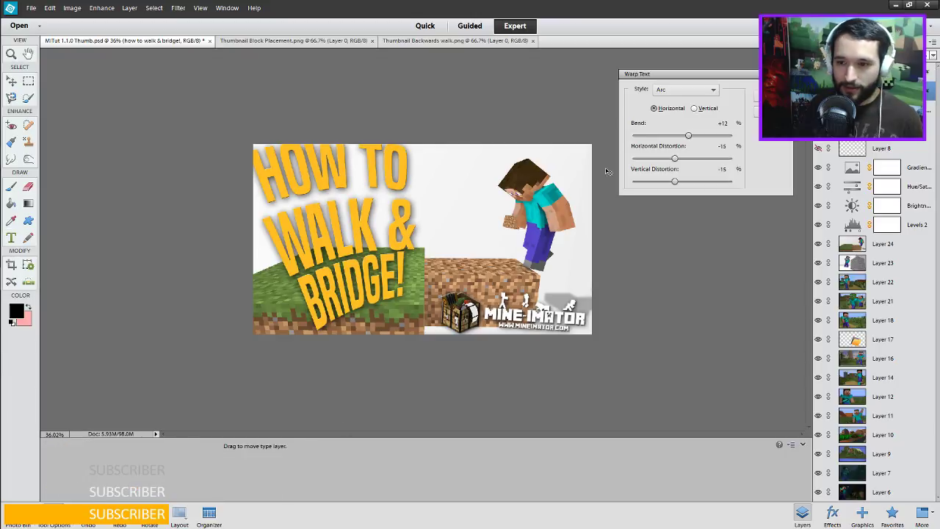
{"action": "left_click", "coordinate": [682, 184]}
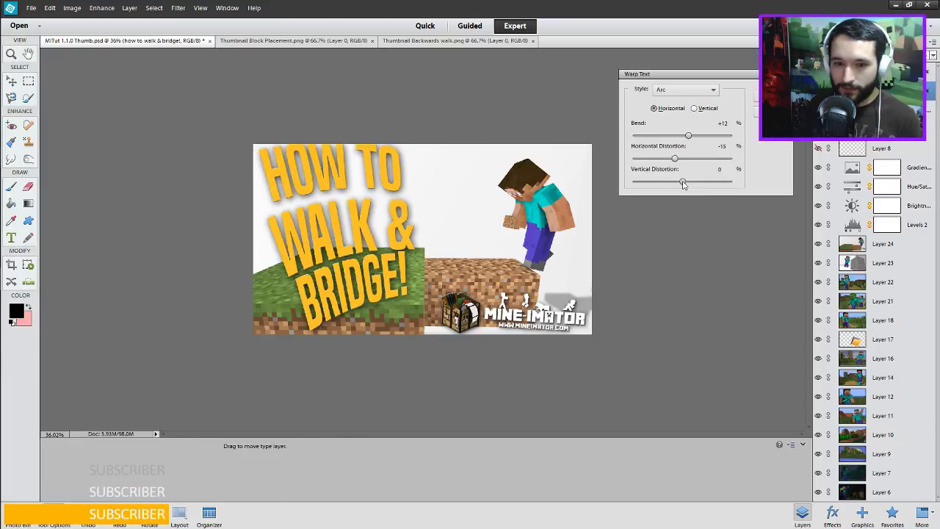
{"action": "left_click_drag", "start_coordinate": [683, 184], "coordinate": [721, 169]}
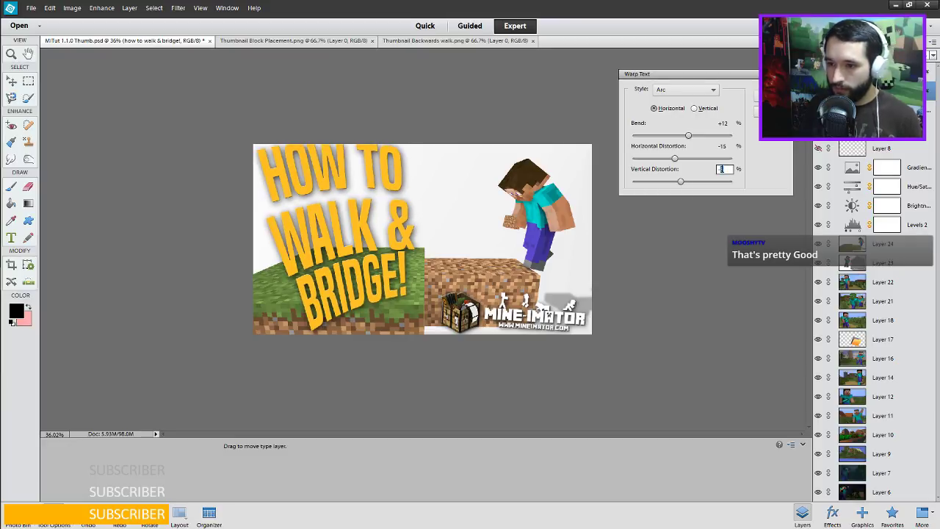
{"action": "left_click", "coordinate": [682, 158]}
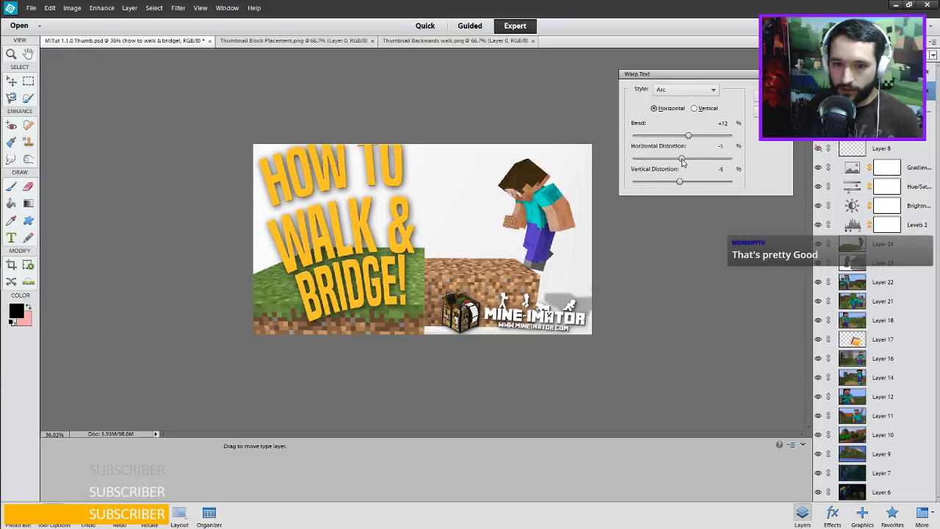
{"action": "left_click_drag", "start_coordinate": [681, 159], "coordinate": [680, 159]}
{"action": "double_click", "coordinate": [720, 146]}
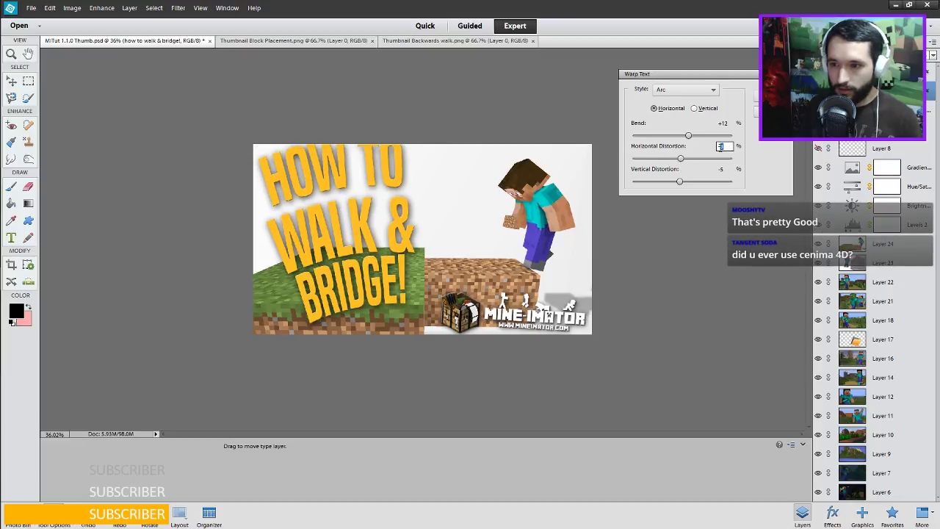
{"action": "type", "text": "-10"}
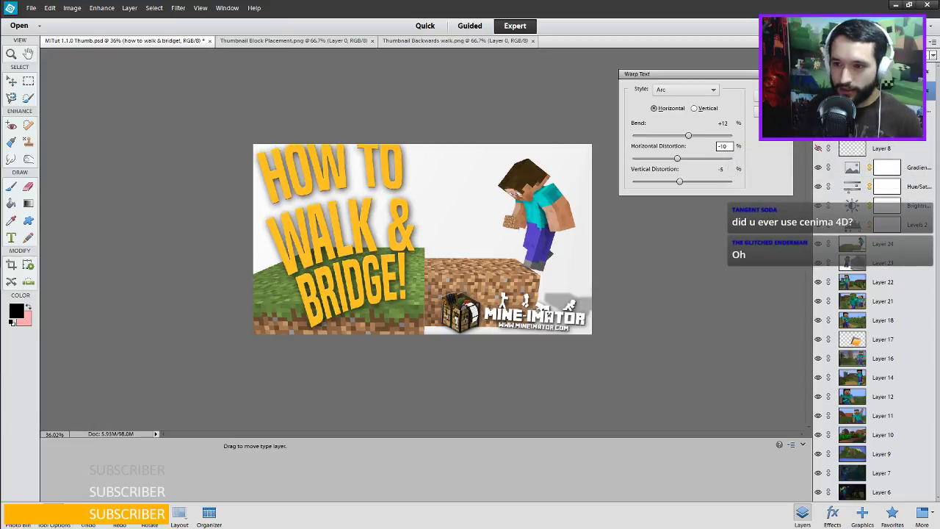
{"action": "key", "text": "Return"}
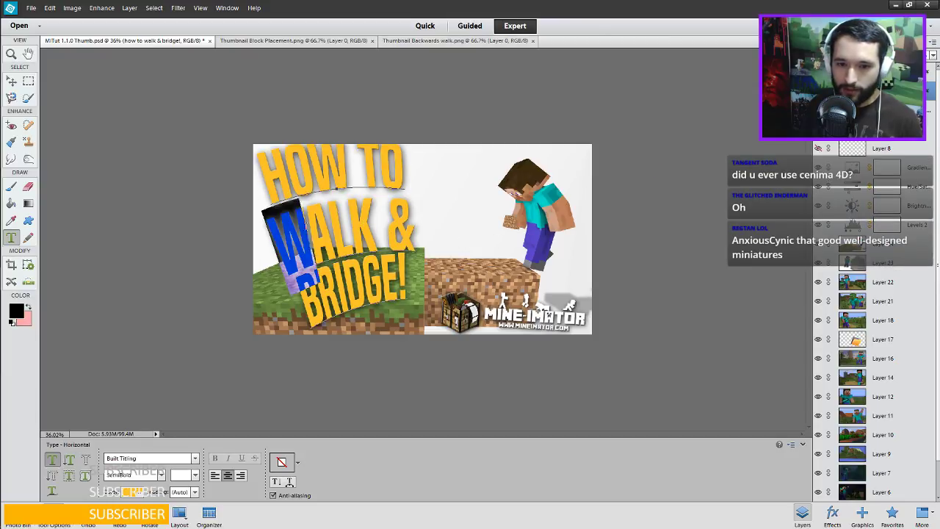
Set the leading of the "WALK &" line to 360 pt and commit the text edit.
{"action": "left_click", "coordinate": [404, 212]}
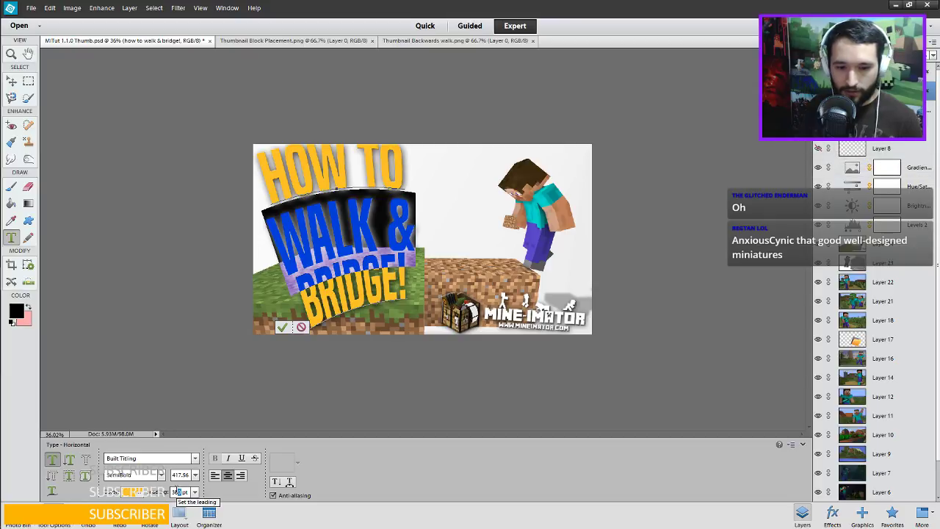
{"action": "type", "text": "60"}
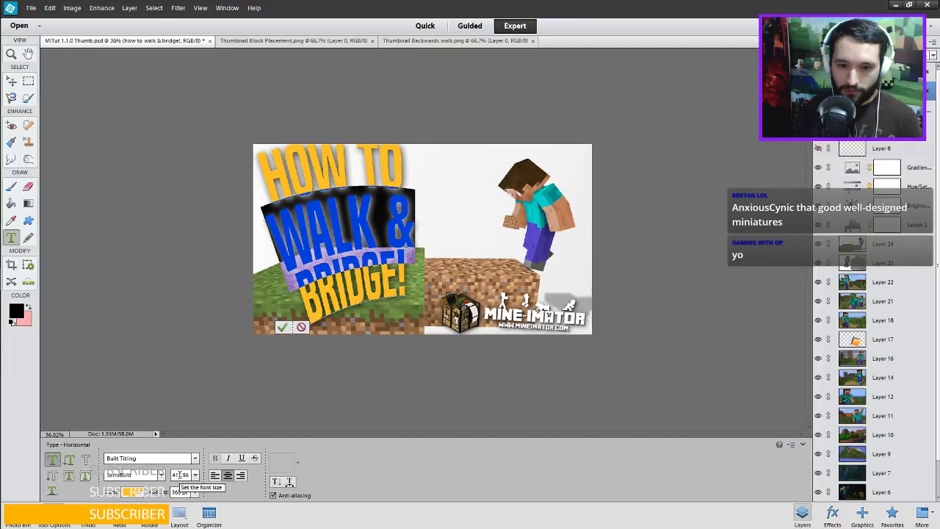
{"action": "left_click", "coordinate": [282, 327]}
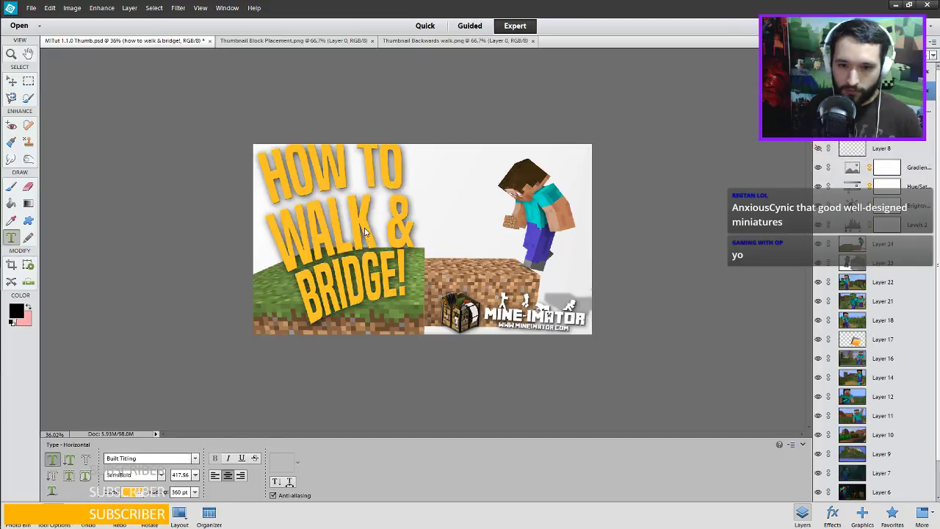
Add a colon after "HOW TO" and move the whole title slightly down and right, fully onto the canvas.
{"action": "triple_click", "coordinate": [391, 167]}
{"action": "left_click", "coordinate": [394, 166]}
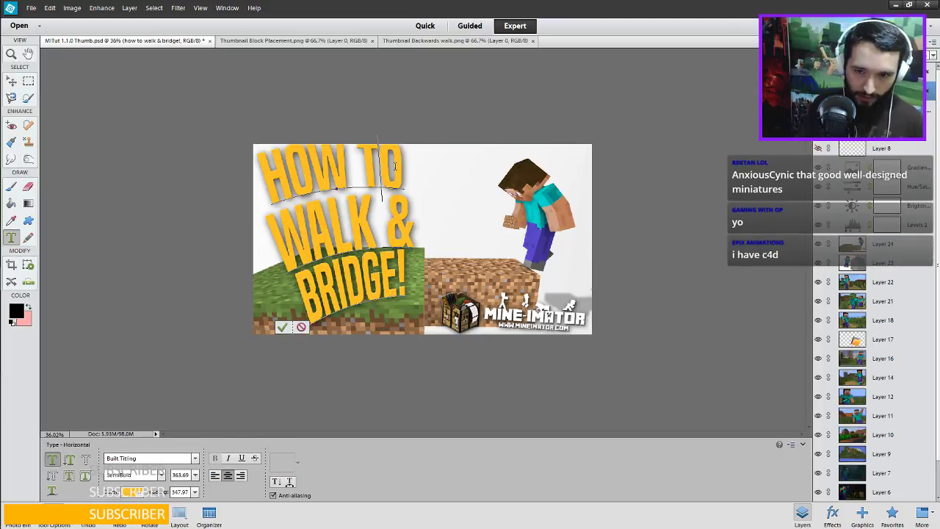
{"action": "type", "text": ":"}
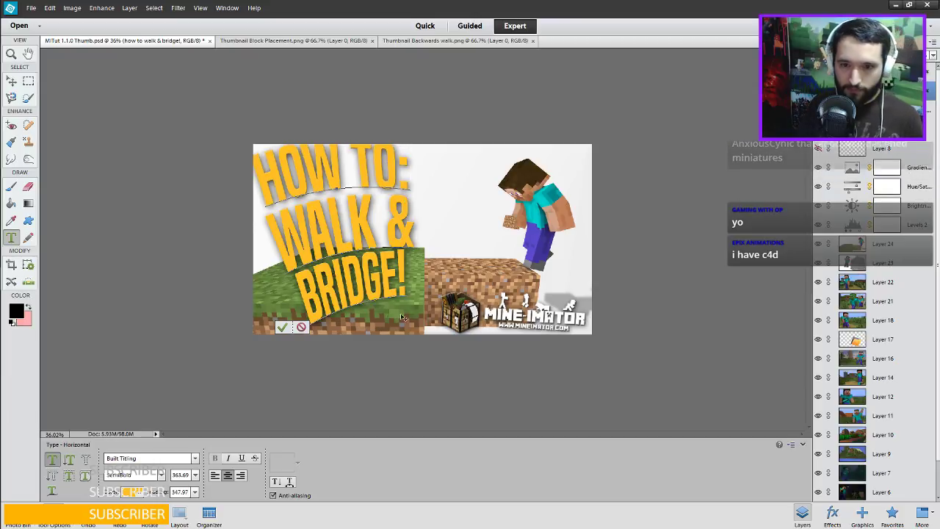
{"action": "left_click", "coordinate": [282, 326]}
{"action": "key", "text": "v"}
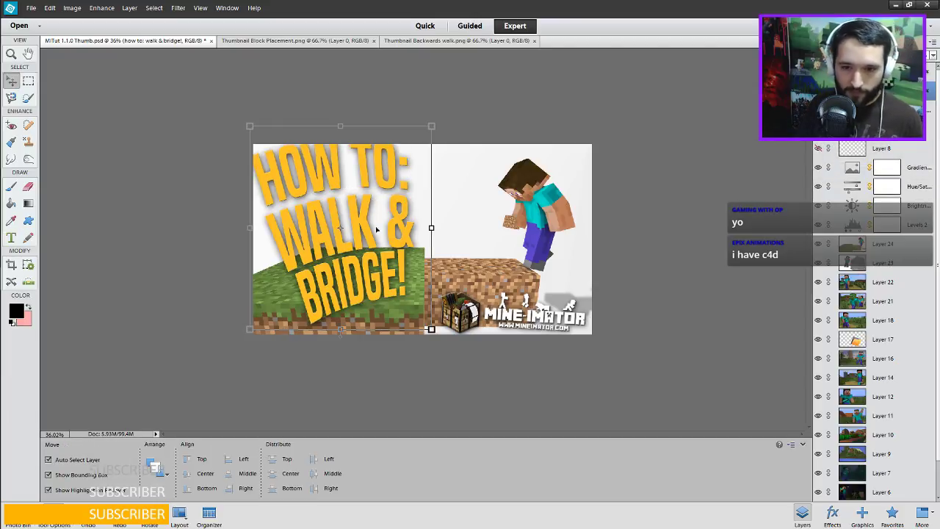
{"action": "left_click_drag", "start_coordinate": [379, 256], "coordinate": [376, 279]}
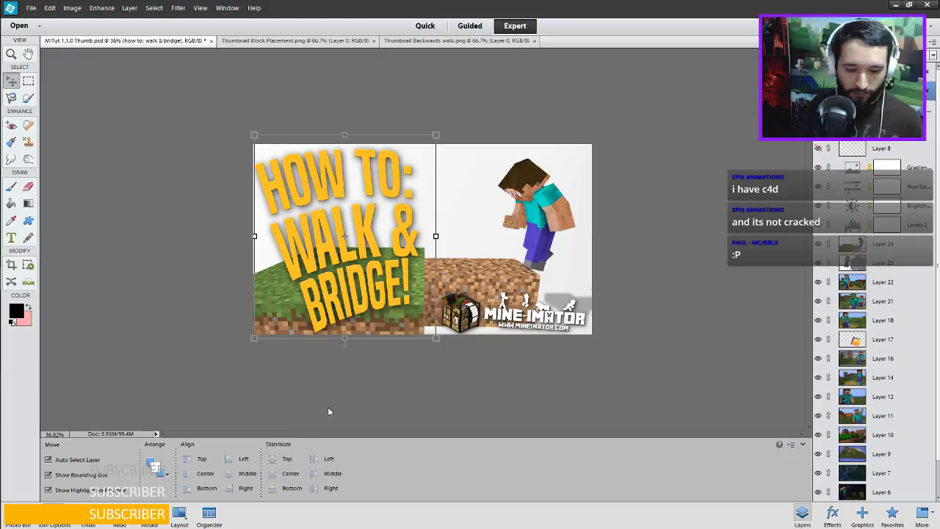
Set the vertical distortion of the title's text warp to +24%.
{"action": "key", "text": "t"}
{"action": "left_click", "coordinate": [279, 483]}
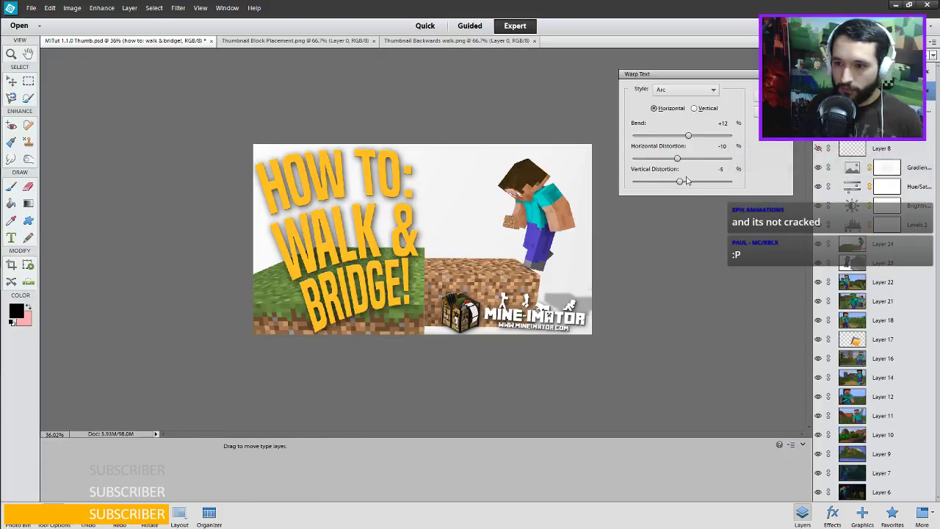
{"action": "left_click", "coordinate": [687, 186]}
{"action": "mouse_move", "coordinate": [688, 187]}
{"action": "left_mouse_down"}
{"action": "mouse_move", "coordinate": [715, 187]}
{"action": "mouse_move", "coordinate": [694, 182]}
{"action": "left_mouse_up"}
{"action": "double_click", "coordinate": [722, 169]}
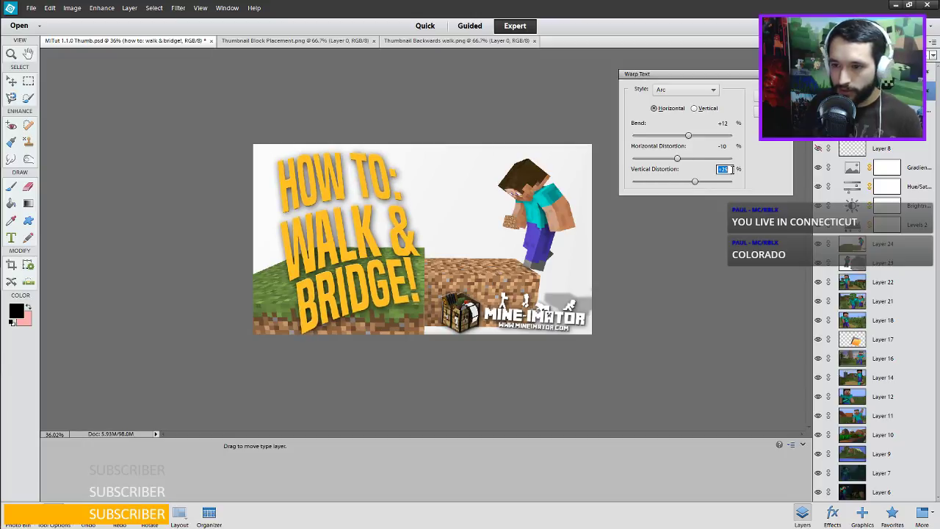
{"action": "key", "text": "Down"}
{"action": "key", "text": "Down"}
{"action": "key", "text": "Down"}
{"action": "key", "text": "Down"}
{"action": "key", "text": "Down"}
{"action": "key", "text": "Down"}
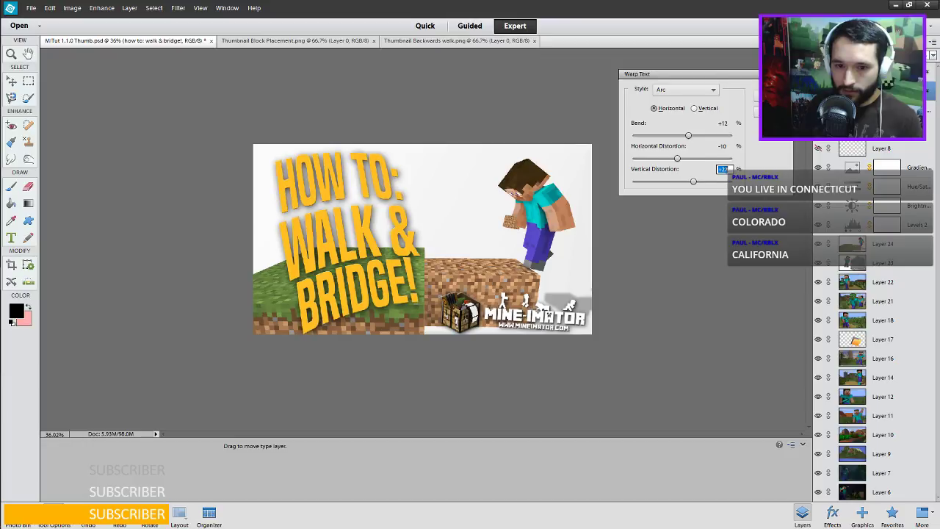
{"action": "key", "text": "Up"}
{"action": "key", "text": "Up"}
{"action": "key", "text": "Up"}
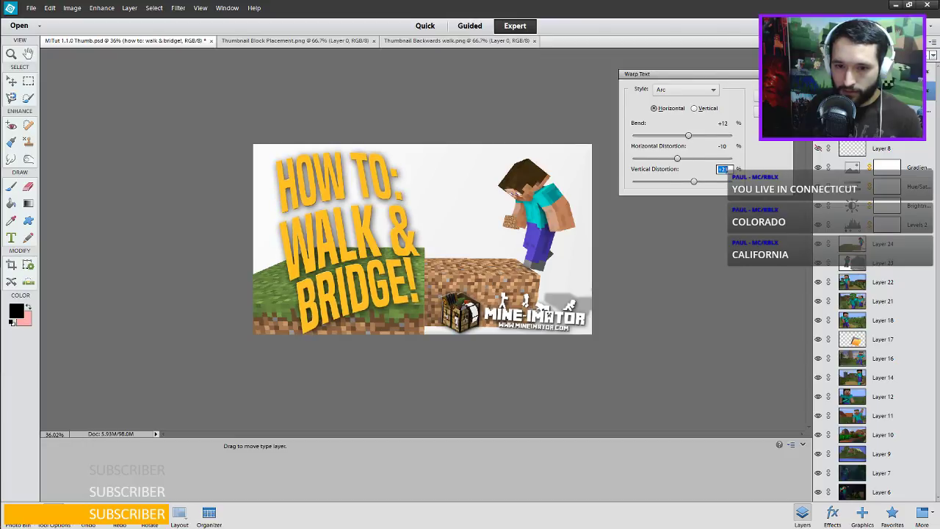
{"action": "key", "text": "Up"}
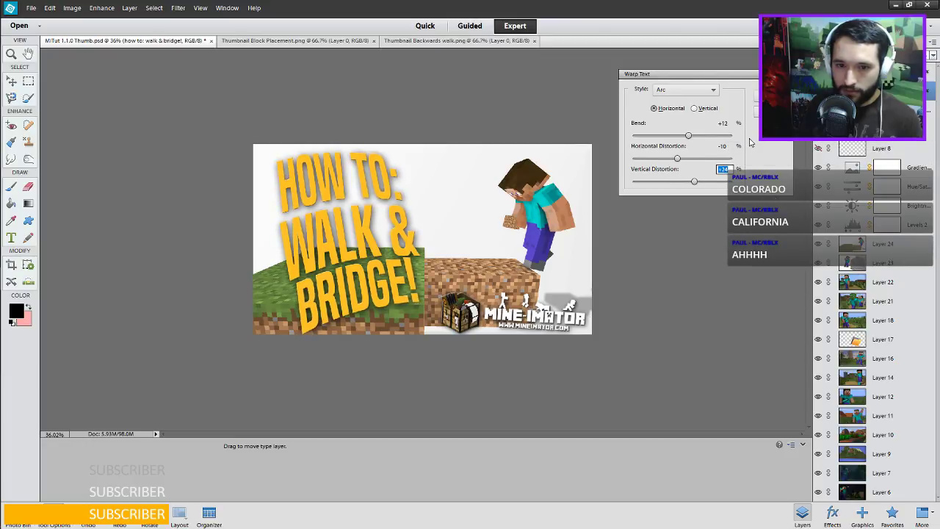
{"action": "left_click", "coordinate": [747, 93]}
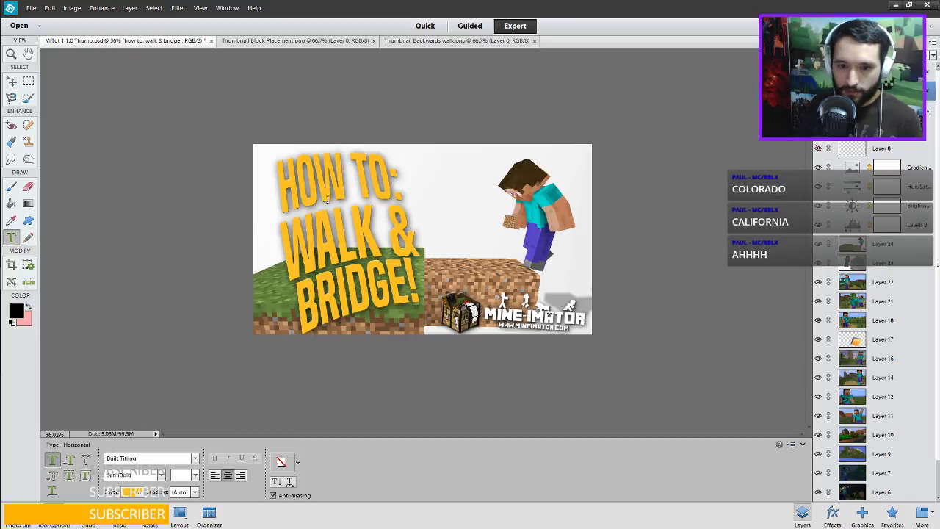
Move the title closer to the thumbnail's left edge and enlarge it slightly from its lower-right corner.
{"action": "key", "text": "v"}
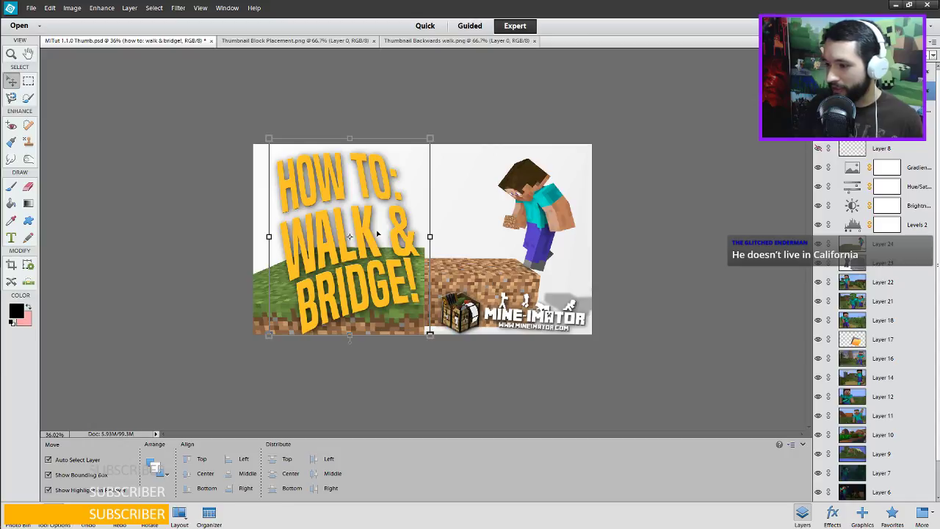
{"action": "left_click_drag", "start_coordinate": [313, 180], "coordinate": [308, 174]}
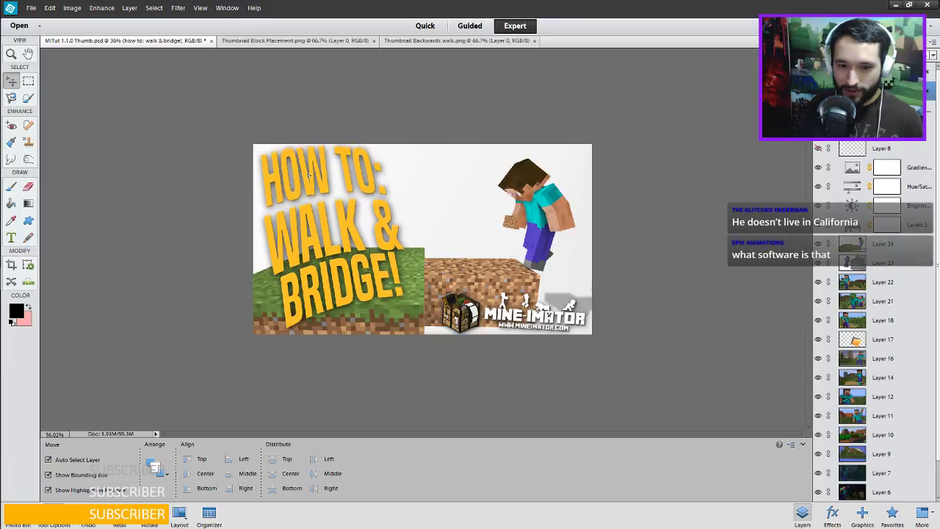
{"action": "left_click", "coordinate": [419, 351]}
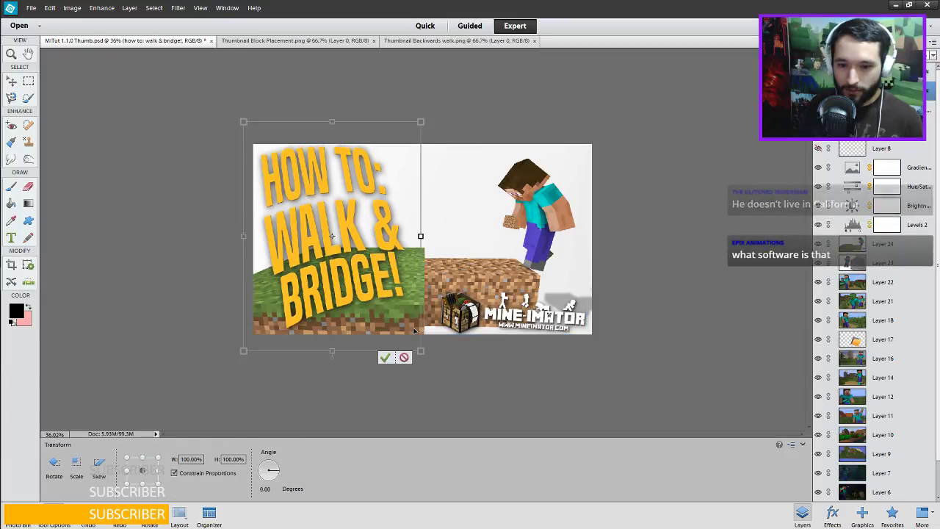
{"action": "left_click_drag", "start_coordinate": [420, 351], "coordinate": [424, 353]}
{"action": "left_click", "coordinate": [395, 357]}
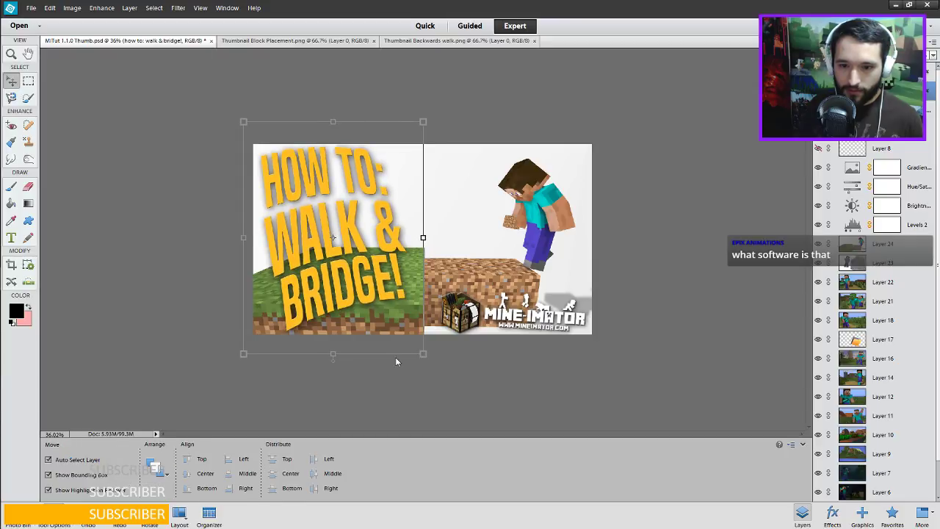
Set the vertical distortion of the title's text warp to +15%.
{"action": "scroll", "coordinate": [527, 236], "scroll_direction": "down", "scroll_amount": 5}
{"action": "left_click", "coordinate": [577, 245]}
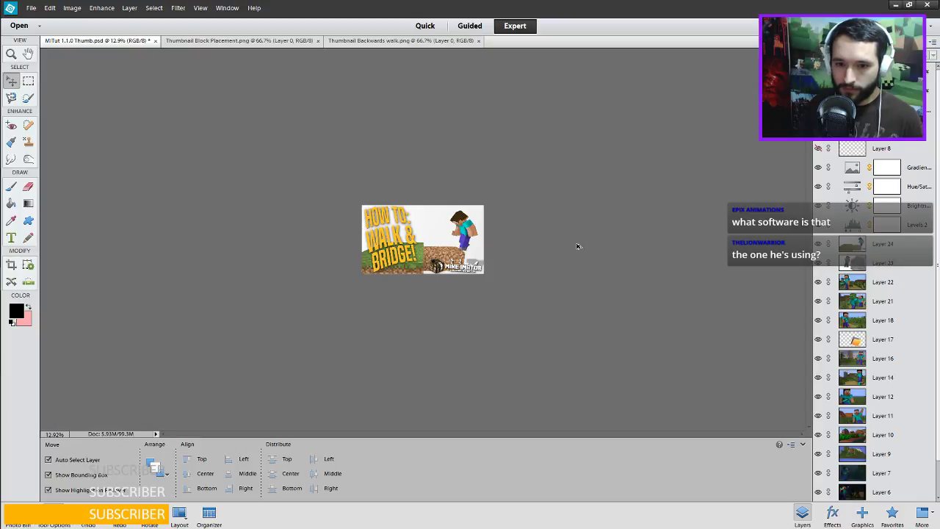
{"action": "key", "text": "t"}
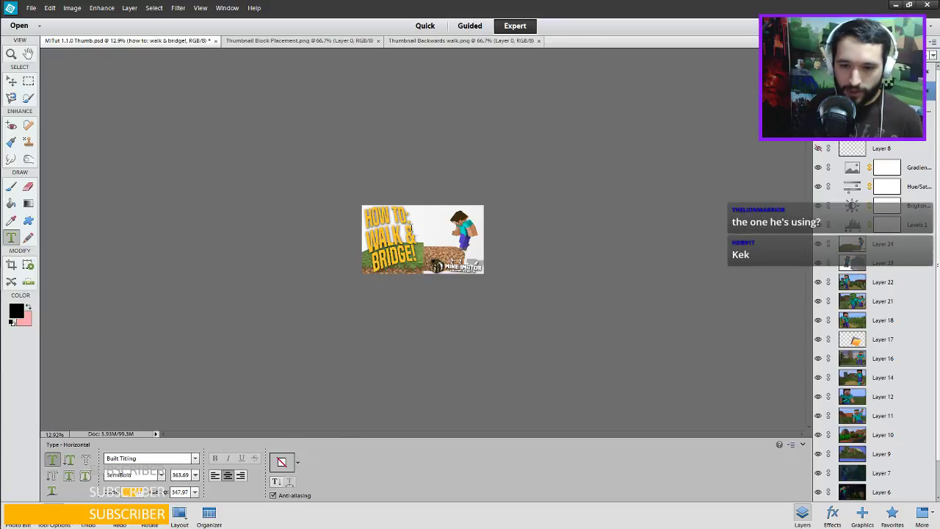
{"action": "left_click", "coordinate": [400, 239]}
{"action": "left_click", "coordinate": [379, 267]}
{"action": "key", "text": "v"}
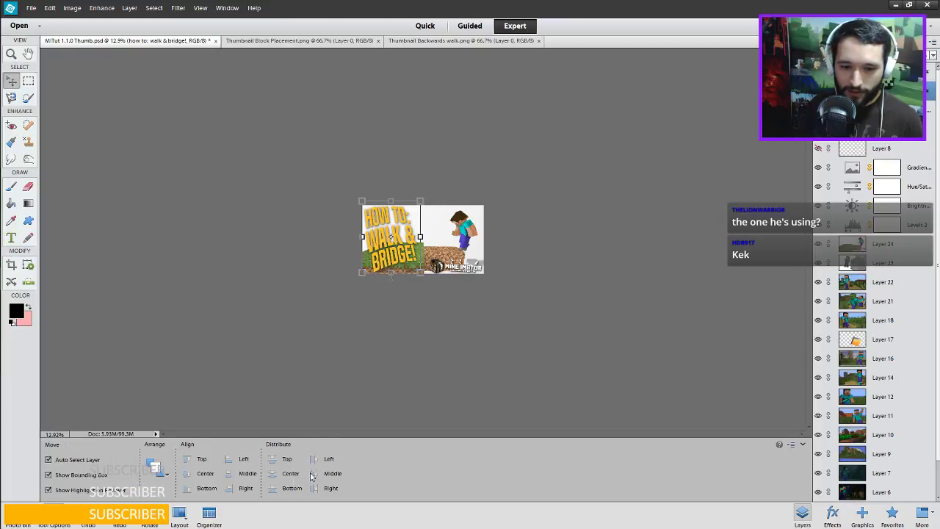
{"action": "key", "text": "t"}
{"action": "left_click", "coordinate": [291, 483]}
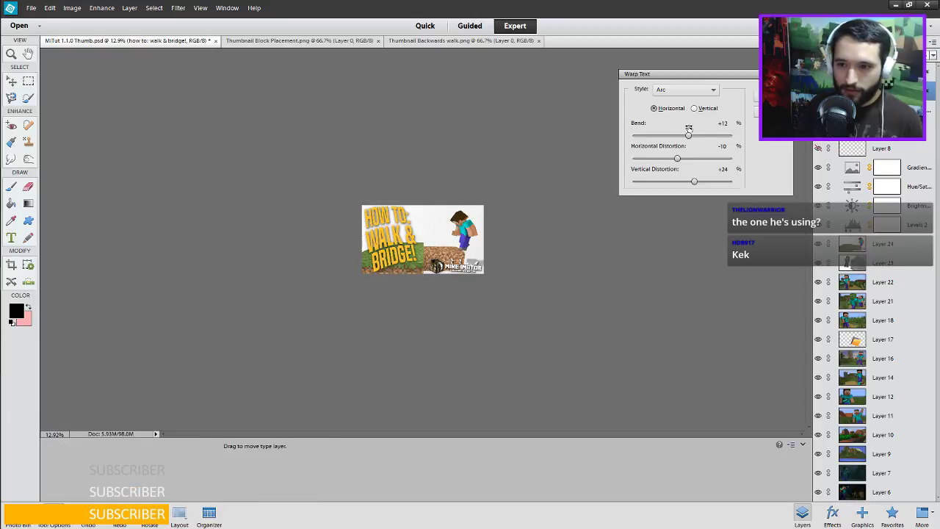
{"action": "left_click_drag", "start_coordinate": [693, 181], "coordinate": [690, 185]}
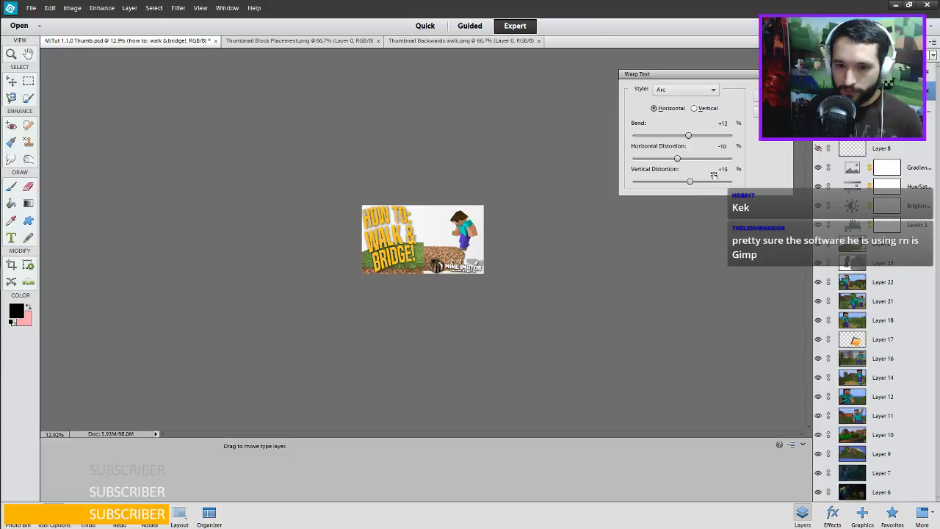
{"action": "left_click", "coordinate": [756, 96]}
Nudge the title slightly to the right, away from the thumbnail's left edge.
{"action": "scroll", "coordinate": [434, 245], "scroll_direction": "up", "scroll_amount": 1}
{"action": "scroll", "coordinate": [434, 245], "scroll_direction": "up", "scroll_amount": 1}
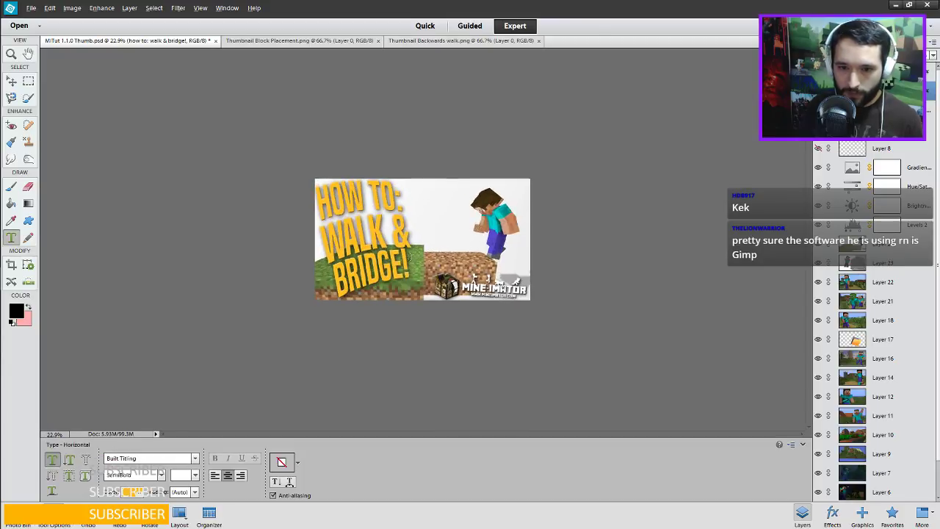
{"action": "key", "text": "v"}
{"action": "key", "text": "Escape"}
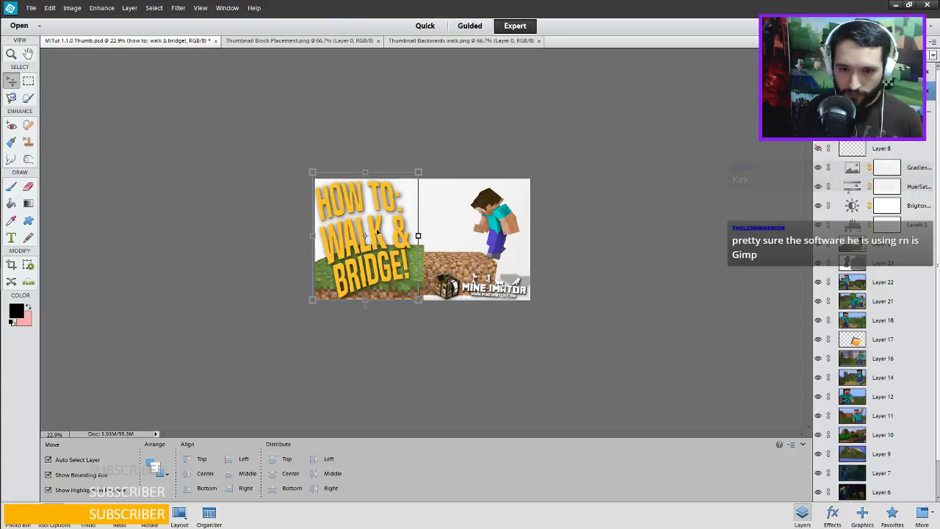
{"action": "left_click_drag", "start_coordinate": [376, 232], "coordinate": [378, 232]}
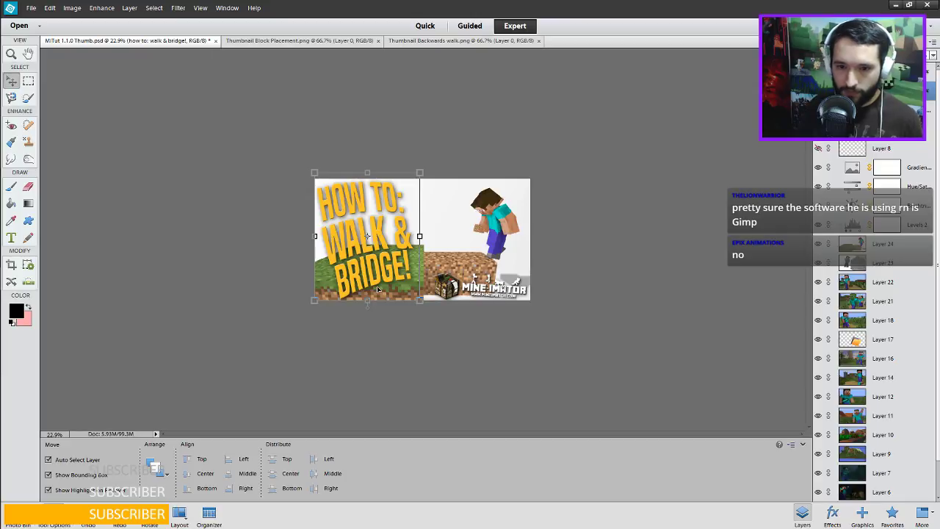
{"action": "left_click", "coordinate": [535, 338]}
{"action": "scroll", "coordinate": [541, 316], "scroll_direction": "down", "scroll_amount": 2}
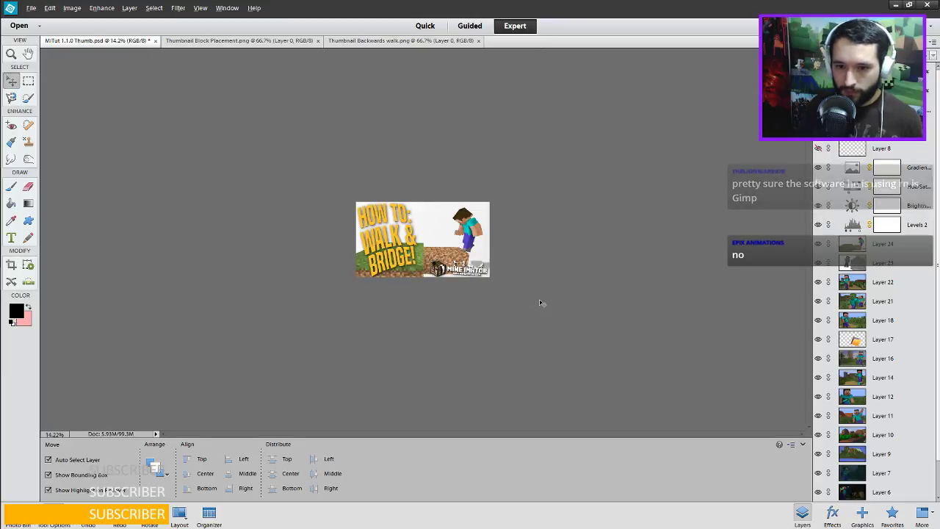
{"action": "key", "text": "alt"}
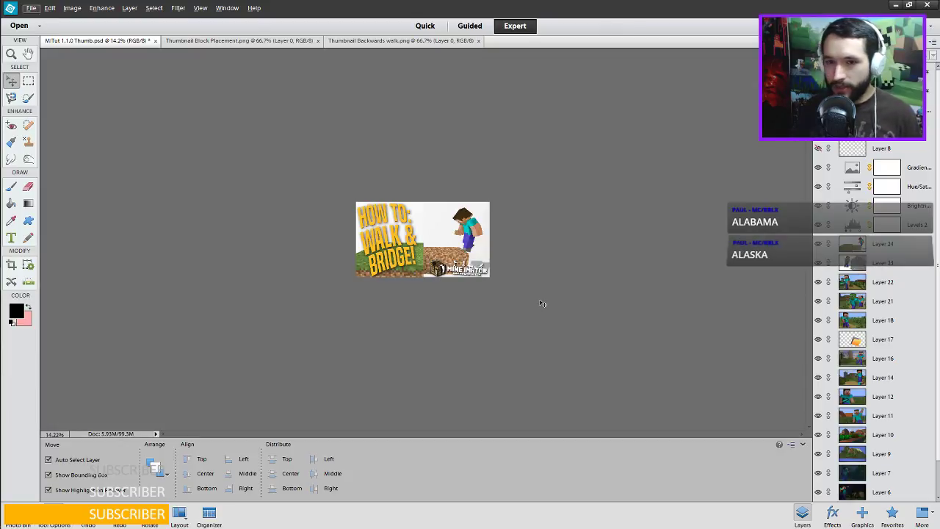
{"action": "left_click", "coordinate": [261, 9]}
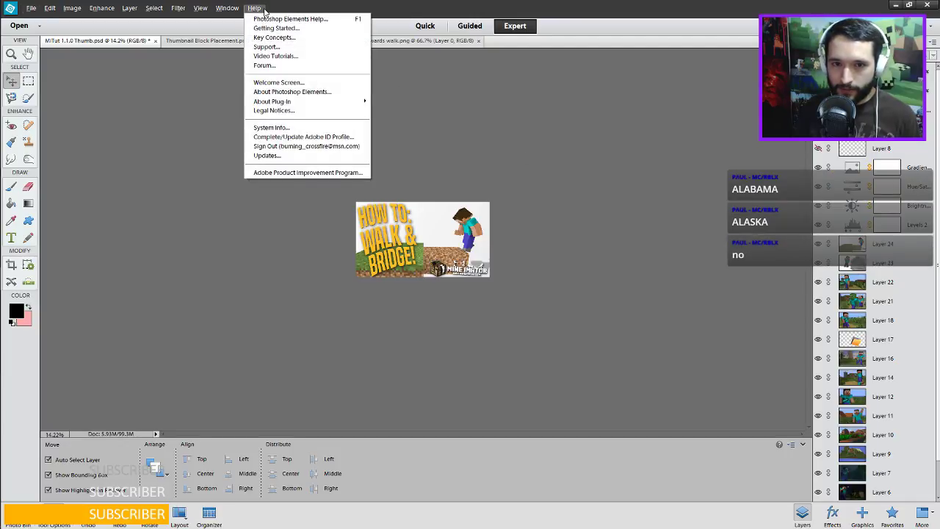
{"action": "left_click", "coordinate": [566, 51]}
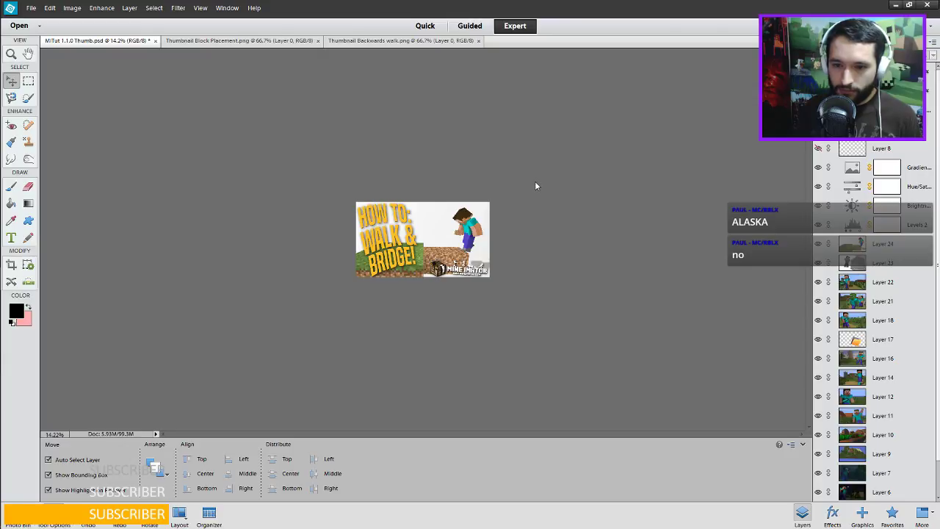
Move the Mine-imator logo slightly up from the thumbnail's lower edge and deselect it.
{"action": "left_click", "coordinate": [440, 268]}
{"action": "left_click_drag", "start_coordinate": [439, 270], "coordinate": [439, 267]}
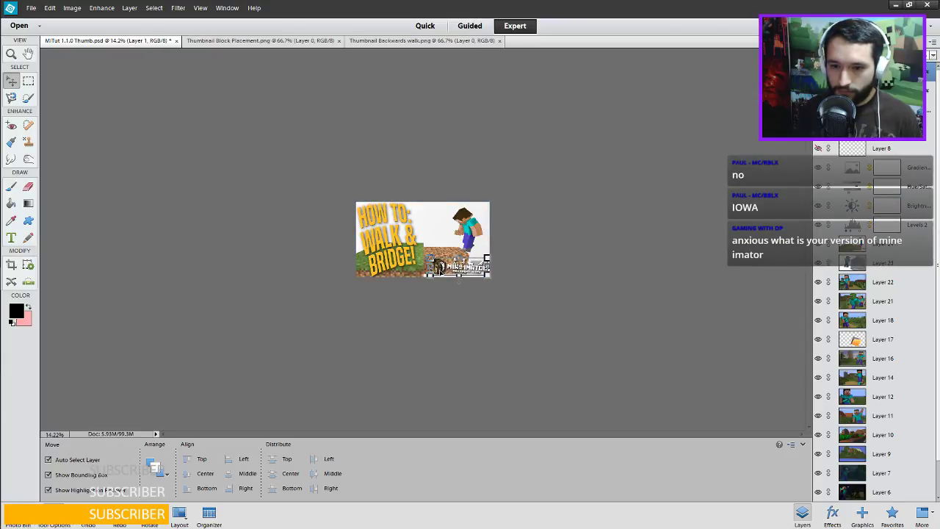
{"action": "left_click", "coordinate": [602, 256]}
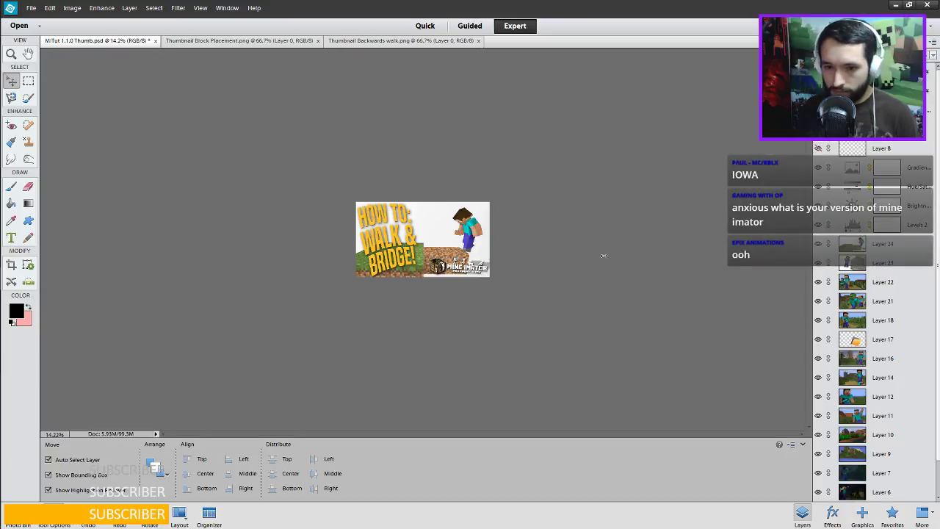
{"action": "left_click", "coordinate": [441, 268]}
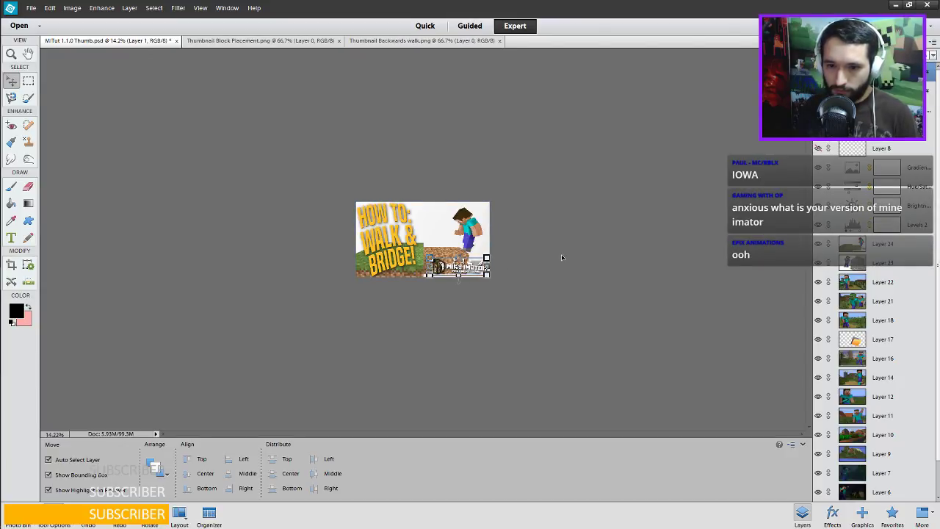
{"action": "left_click", "coordinate": [542, 250]}
Try to paint over the grey shadow beside the logo on Layer 24, using a 10 px brush in the sampled background colour.
{"action": "scroll", "coordinate": [542, 249], "scroll_direction": "up", "scroll_amount": 5}
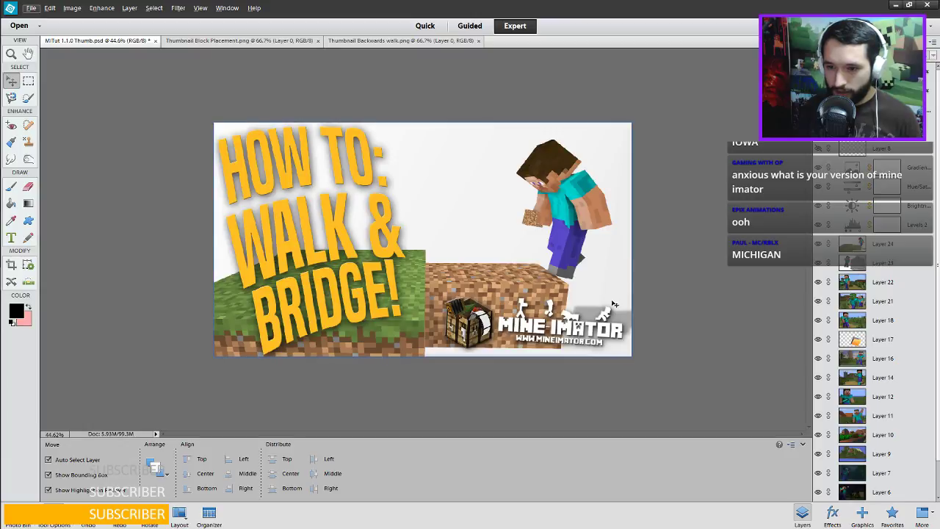
{"action": "scroll", "coordinate": [407, 244], "scroll_direction": "up", "scroll_amount": 5}
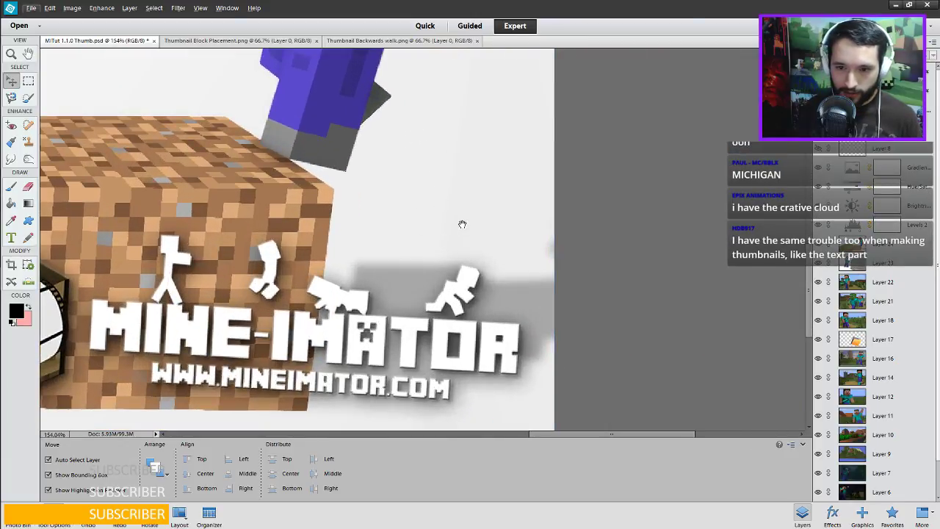
{"action": "scroll", "coordinate": [461, 221], "scroll_direction": "up", "scroll_amount": 1}
{"action": "left_click_drag", "start_coordinate": [461, 221], "coordinate": [423, 151]}
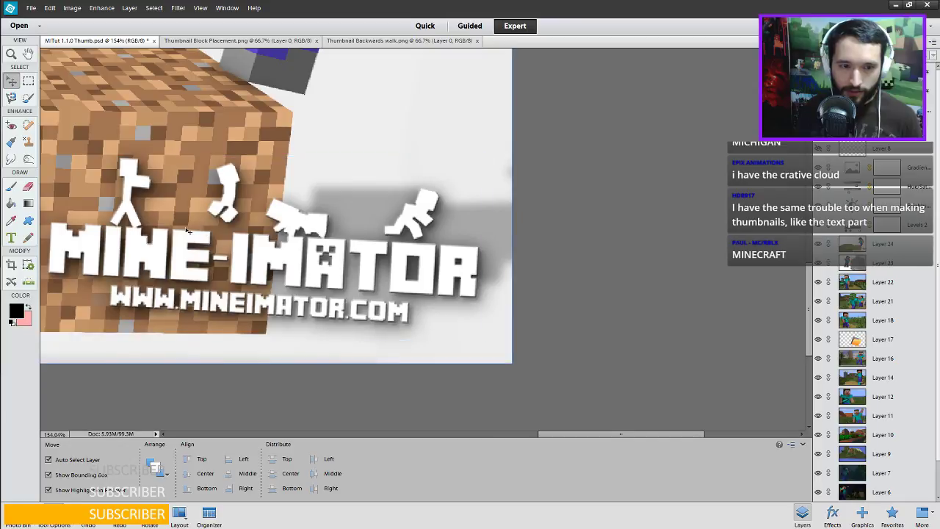
{"action": "left_click", "coordinate": [11, 187]}
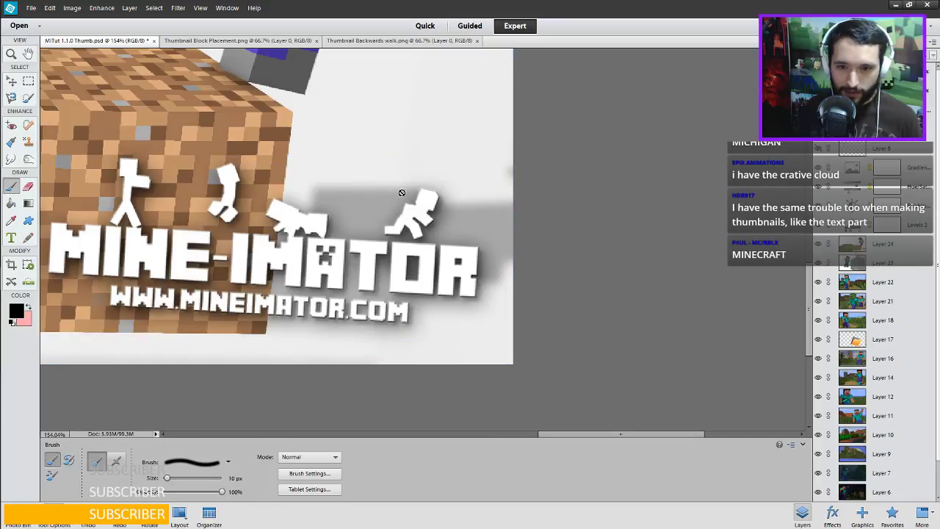
{"action": "left_click", "coordinate": [873, 248]}
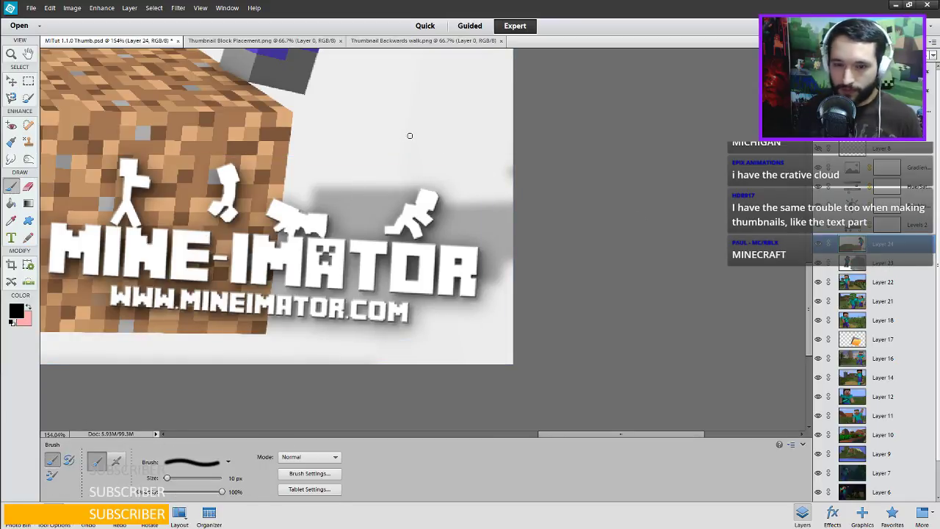
{"action": "left_click", "coordinate": [411, 108], "text": "alt"}
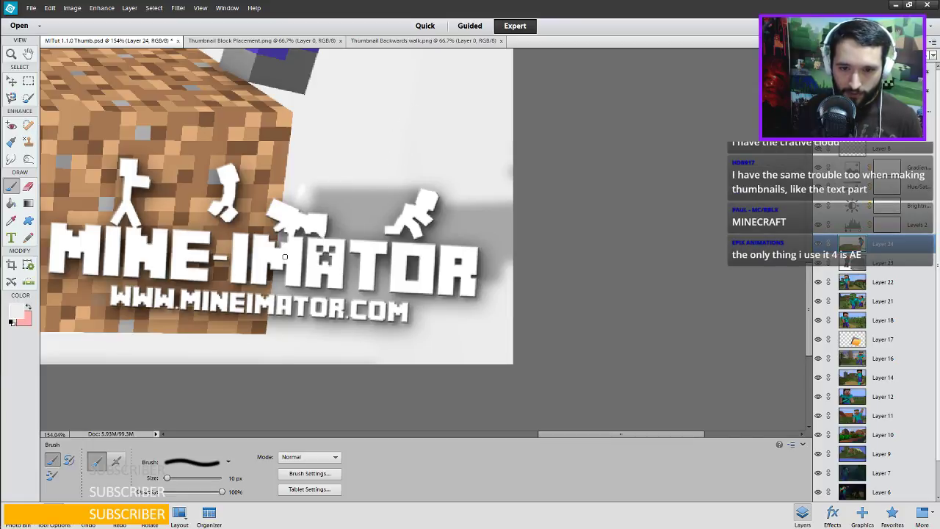
{"action": "mouse_move", "coordinate": [305, 154]}
{"action": "left_mouse_down"}
{"action": "mouse_move", "coordinate": [310, 194]}
{"action": "mouse_move", "coordinate": [335, 228]}
{"action": "left_mouse_up"}
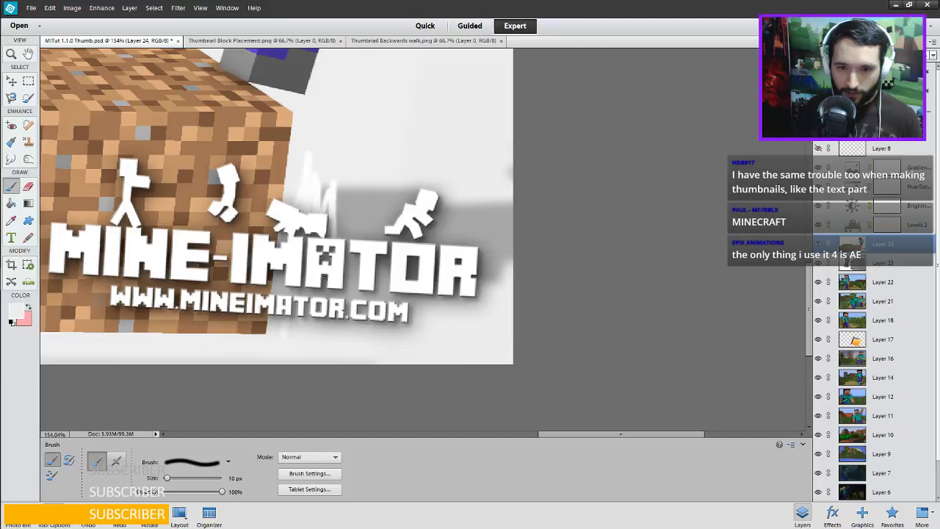
Try covering the grey shadow with the brush enlarged to 200 px, then undo the brush strokes.
{"action": "key", "text": "bracketright"}
{"action": "key", "text": "bracketright"}
{"action": "key", "text": "bracketright"}
{"action": "key", "text": "bracketright"}
{"action": "key", "text": "bracketright"}
{"action": "key", "text": "bracketright"}
{"action": "key", "text": "bracketright"}
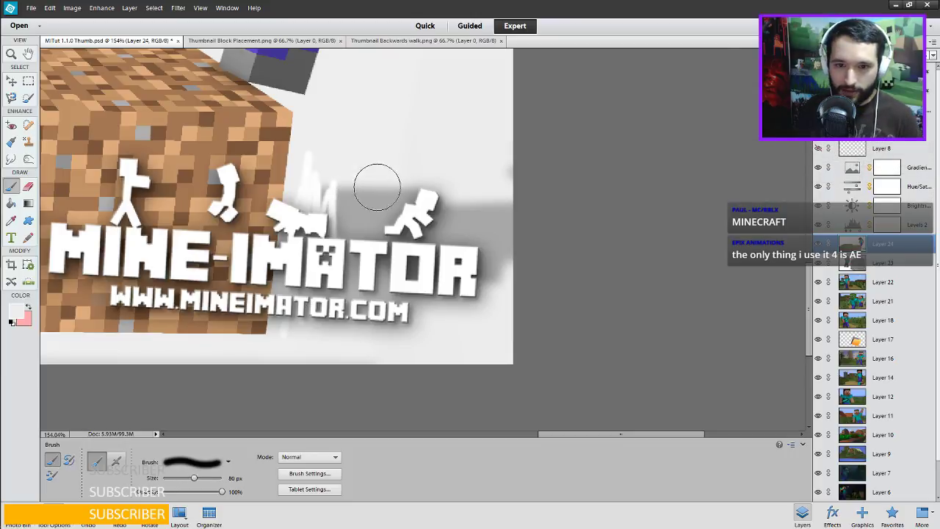
{"action": "key", "text": "bracketright"}
{"action": "key", "text": "bracketright"}
{"action": "key", "text": "bracketright"}
{"action": "key", "text": "bracketright"}
{"action": "key", "text": "bracketright"}
{"action": "key", "text": "bracketright"}
{"action": "key", "text": "bracketright"}
{"action": "key", "text": "bracketright"}
{"action": "left_click_drag", "start_coordinate": [346, 157], "coordinate": [352, 168]}
{"action": "key", "text": "bracketright"}
{"action": "key", "text": "bracketright"}
{"action": "key", "text": "bracketright"}
{"action": "key", "text": "bracketright"}
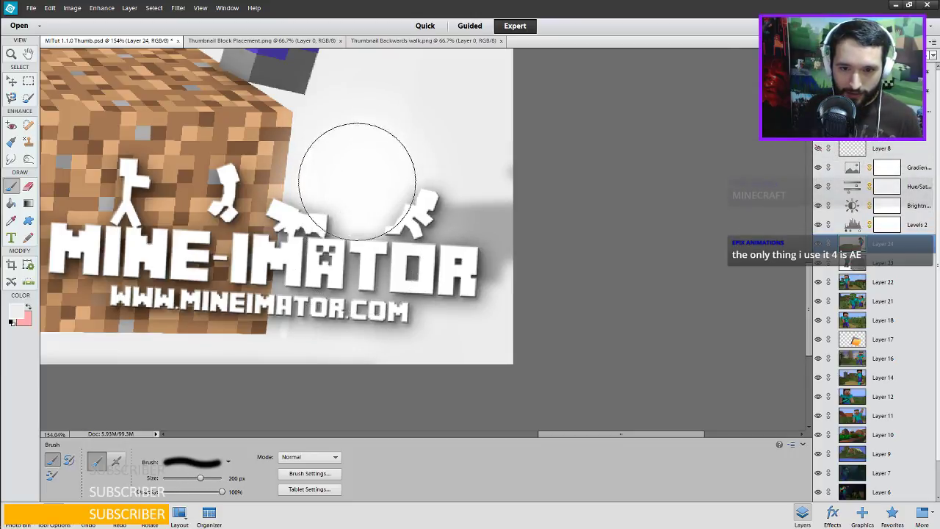
{"action": "key", "text": "ctrl+z"}
{"action": "key", "text": "ctrl+z"}
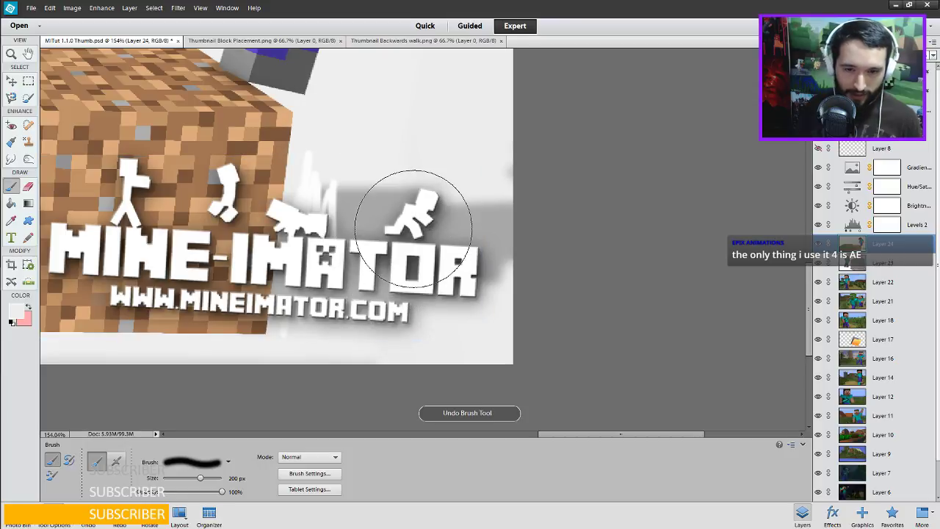
{"action": "left_click", "coordinate": [404, 217], "text": "ctrl"}
{"action": "key", "text": "ctrl+Right"}
{"action": "key", "text": "ctrl+Right"}
{"action": "key", "text": "ctrl+Right"}
{"action": "key", "text": "ctrl+Right"}
{"action": "key", "text": "ctrl+Right"}
{"action": "key", "text": "ctrl+z"}
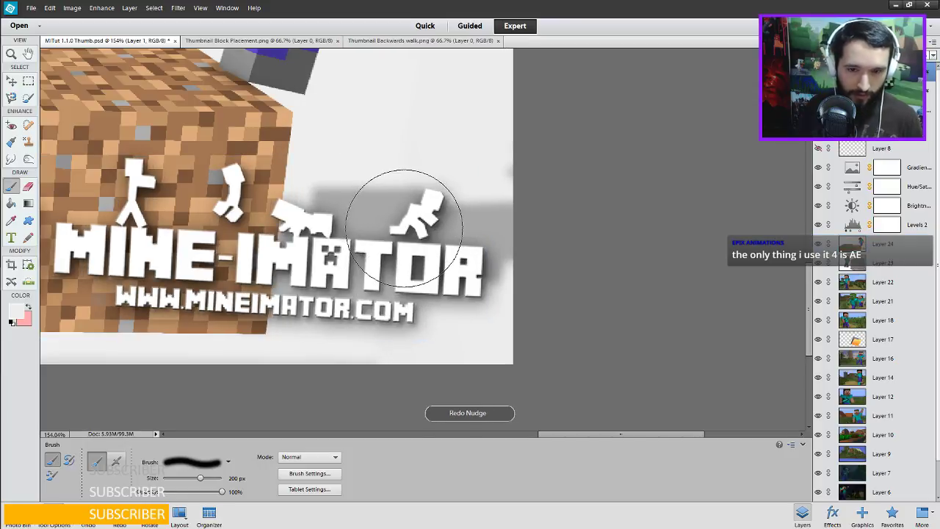
Select the shadowed background beside the dirt block down to the thumbnail's corner, using a 100 px Selection Brush at 85% hardness.
{"action": "left_click", "coordinate": [28, 97]}
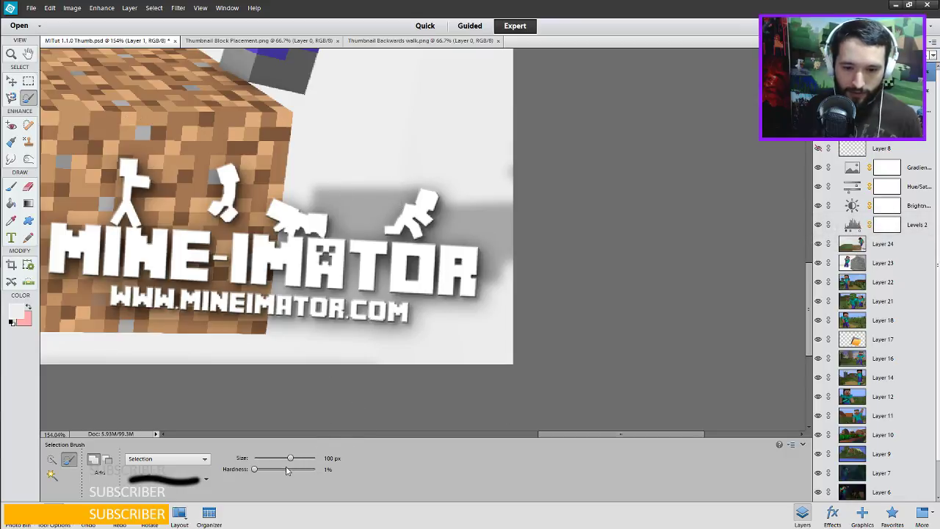
{"action": "left_click_drag", "start_coordinate": [285, 470], "coordinate": [308, 473]}
{"action": "mouse_move", "coordinate": [350, 170]}
{"action": "left_mouse_down"}
{"action": "mouse_move", "coordinate": [317, 329]}
{"action": "mouse_move", "coordinate": [347, 210]}
{"action": "mouse_move", "coordinate": [388, 321]}
{"action": "mouse_move", "coordinate": [449, 150]}
{"action": "mouse_move", "coordinate": [475, 199]}
{"action": "mouse_move", "coordinate": [494, 165]}
{"action": "mouse_move", "coordinate": [484, 297]}
{"action": "mouse_move", "coordinate": [401, 188]}
{"action": "mouse_move", "coordinate": [357, 223]}
{"action": "mouse_move", "coordinate": [327, 230]}
{"action": "left_mouse_up"}
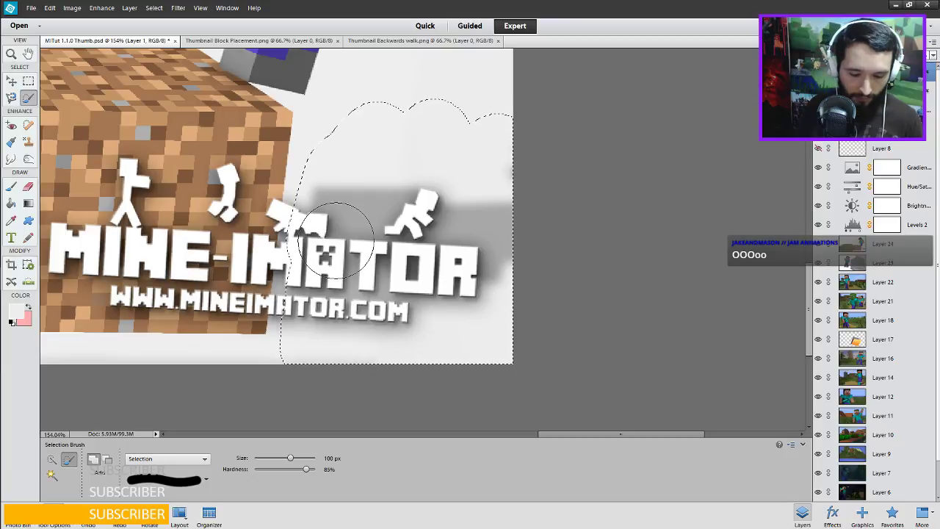
{"action": "key", "text": "b"}
{"action": "left_click_drag", "start_coordinate": [389, 189], "coordinate": [369, 222]}
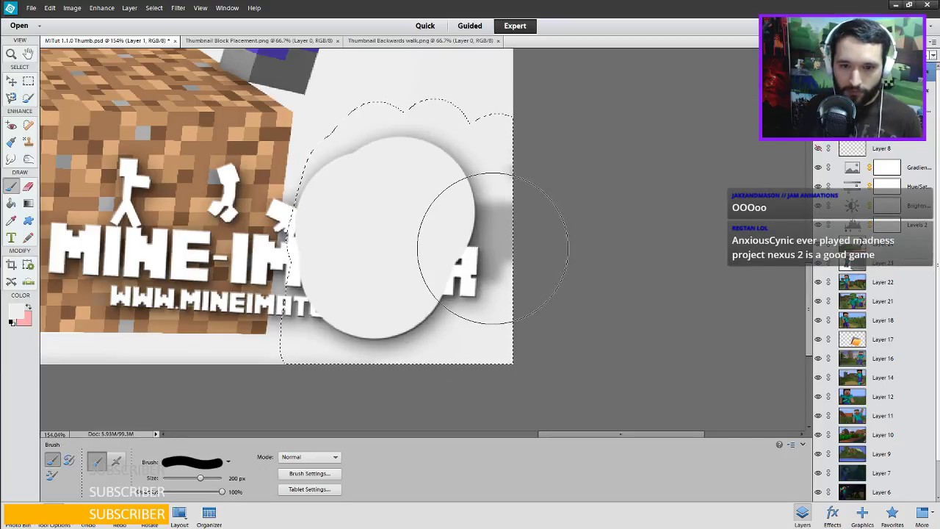
{"action": "key", "text": "ctrl+z"}
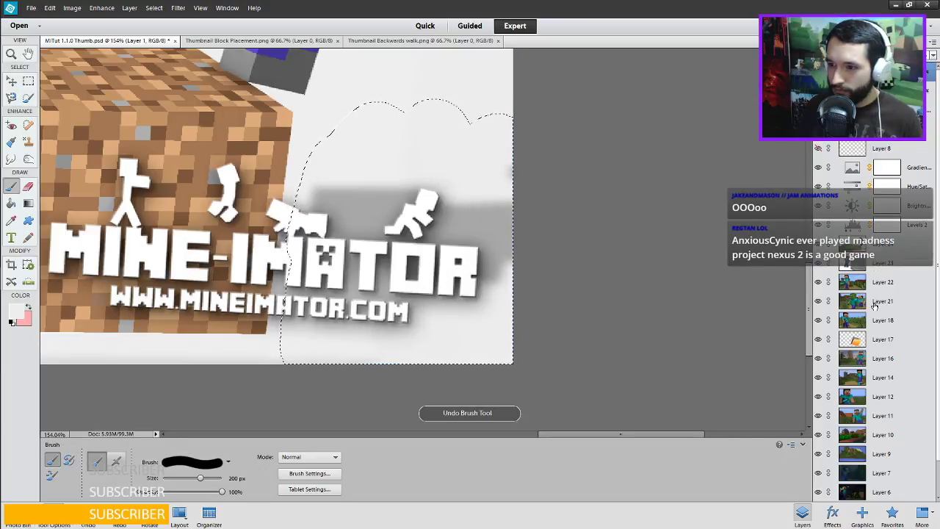
Try to paint over the shadow inside the selection on Layer 24 with the 200 px brush, then undo it.
{"action": "left_click", "coordinate": [881, 243]}
{"action": "mouse_move", "coordinate": [419, 237]}
{"action": "left_mouse_down"}
{"action": "mouse_move", "coordinate": [359, 249]}
{"action": "mouse_move", "coordinate": [353, 204]}
{"action": "mouse_move", "coordinate": [341, 334]}
{"action": "mouse_move", "coordinate": [462, 285]}
{"action": "mouse_move", "coordinate": [488, 320]}
{"action": "left_mouse_up"}
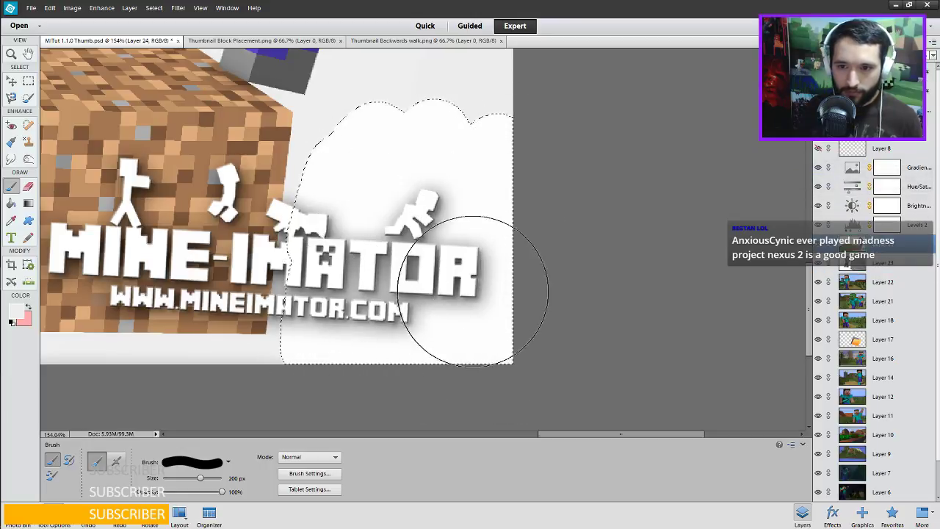
{"action": "key", "text": "ctrl+d"}
{"action": "scroll", "coordinate": [485, 224], "scroll_direction": "down", "scroll_amount": 2}
{"action": "scroll", "coordinate": [484, 224], "scroll_direction": "up", "scroll_amount": 4}
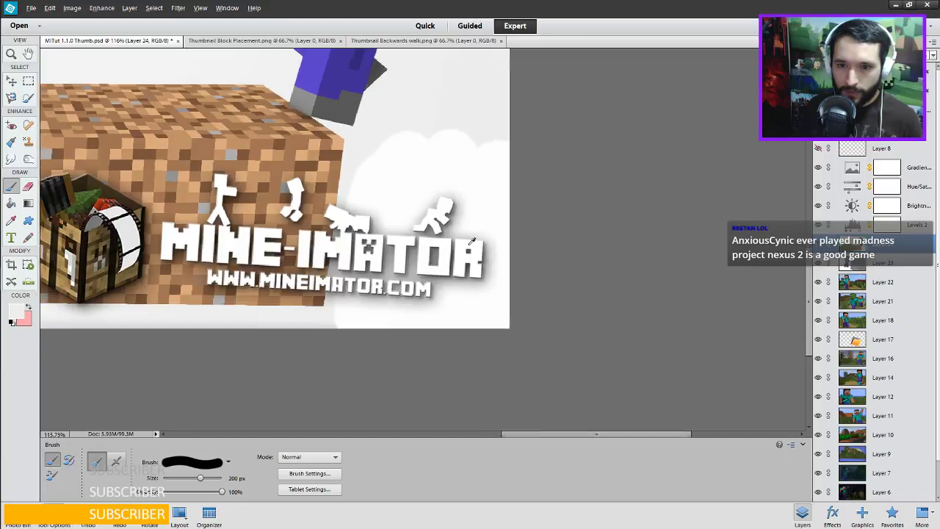
{"action": "key", "text": "ctrl+z"}
{"action": "key", "text": "ctrl+z"}
{"action": "key", "text": "ctrl+z"}
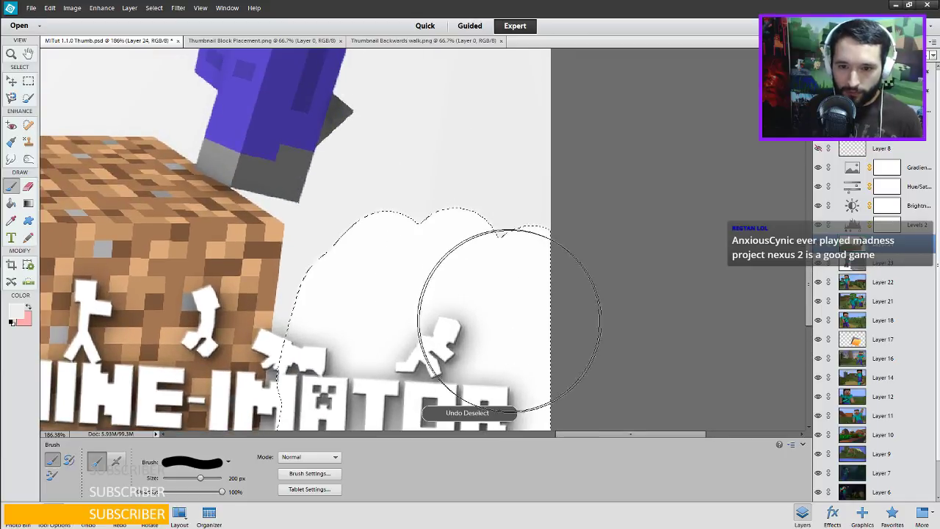
{"action": "scroll", "coordinate": [523, 320], "scroll_direction": "down", "scroll_amount": 3}
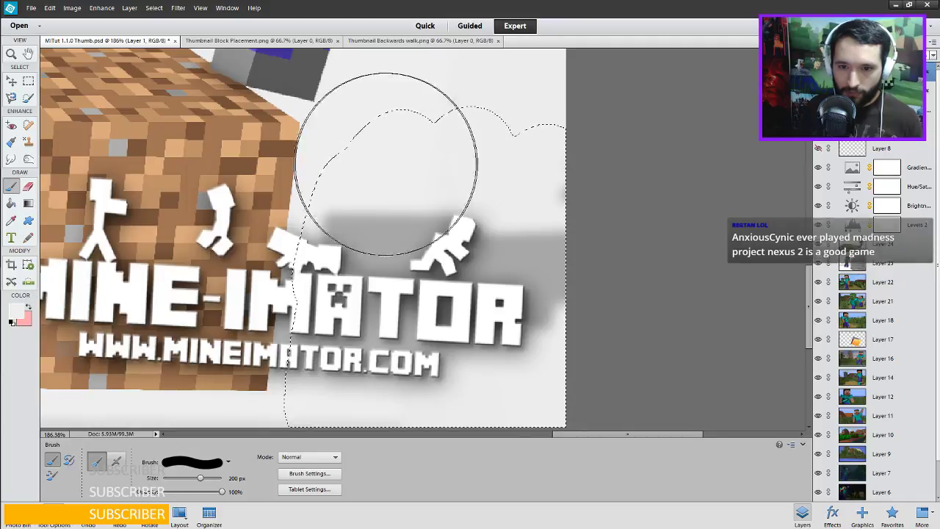
{"action": "mouse_move", "coordinate": [346, 172]}
{"action": "left_mouse_down"}
{"action": "mouse_move", "coordinate": [399, 234]}
{"action": "mouse_move", "coordinate": [377, 398]}
{"action": "left_mouse_up"}
{"action": "key", "text": "ctrl+z"}
Move Layer 24 above the adjustment layers and the logo in the layer stack.
{"action": "left_click", "coordinate": [893, 251]}
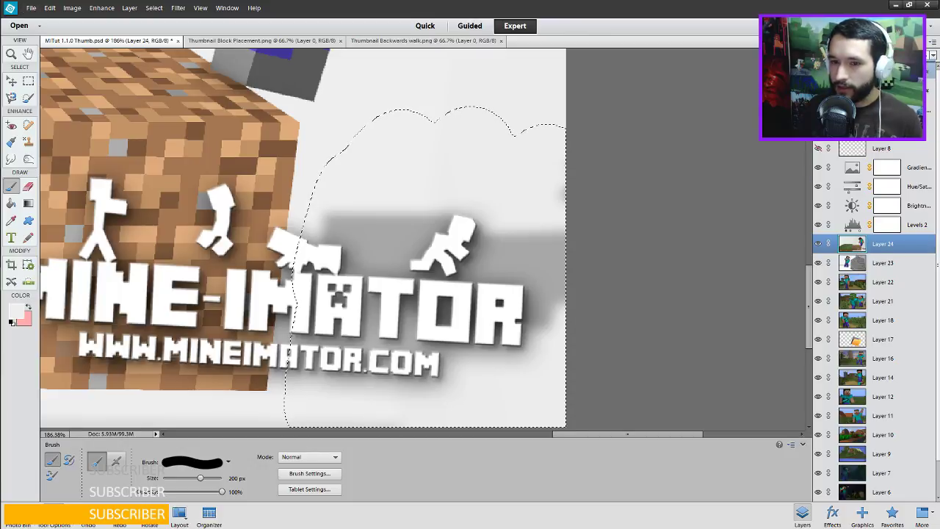
{"action": "left_click_drag", "start_coordinate": [883, 244], "coordinate": [882, 66]}
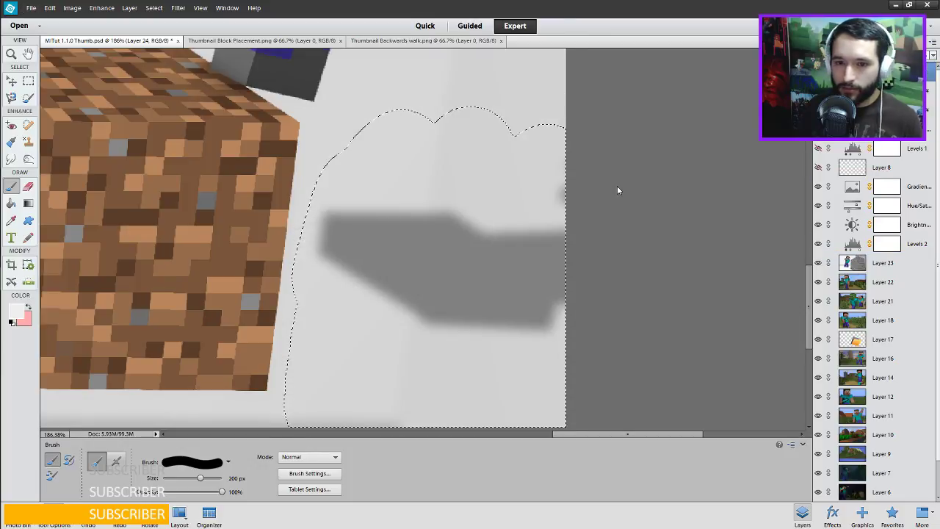
Paint over the selected shadow on Layer 24 in the sampled background grey, deselect, and return the layer below the Levels 2 adjustment.
{"action": "left_click", "coordinate": [415, 159], "text": "alt"}
{"action": "mouse_move", "coordinate": [388, 231]}
{"action": "left_mouse_down"}
{"action": "mouse_move", "coordinate": [404, 371]}
{"action": "mouse_move", "coordinate": [513, 337]}
{"action": "mouse_move", "coordinate": [528, 248]}
{"action": "left_mouse_up"}
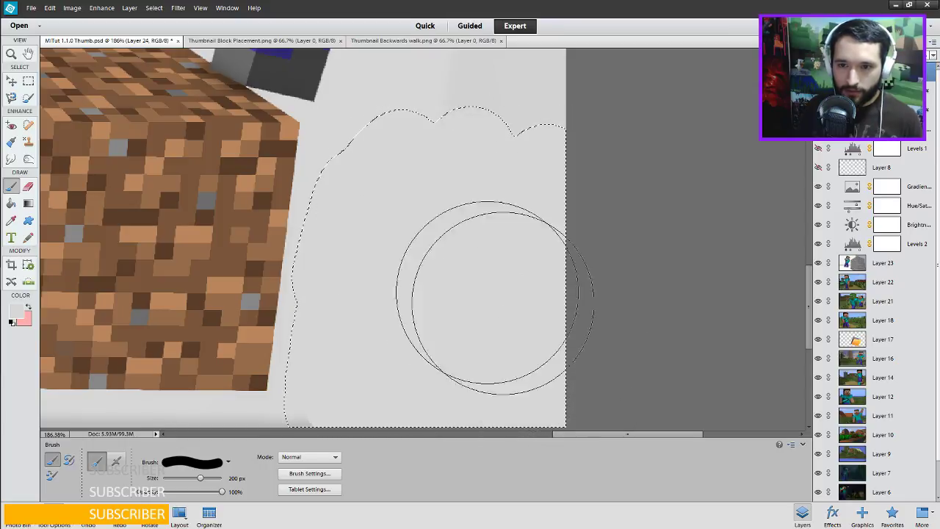
{"action": "key", "text": "ctrl+d"}
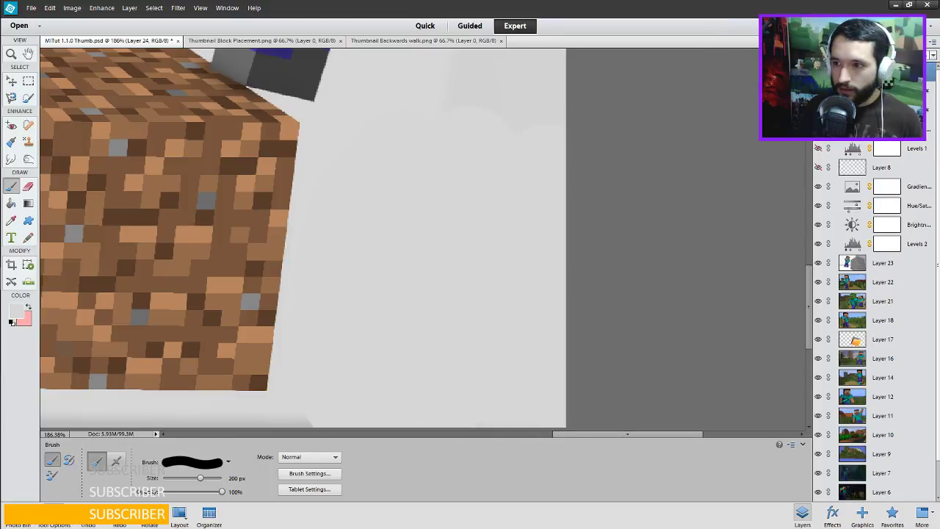
{"action": "left_click_drag", "start_coordinate": [857, 72], "coordinate": [856, 254]}
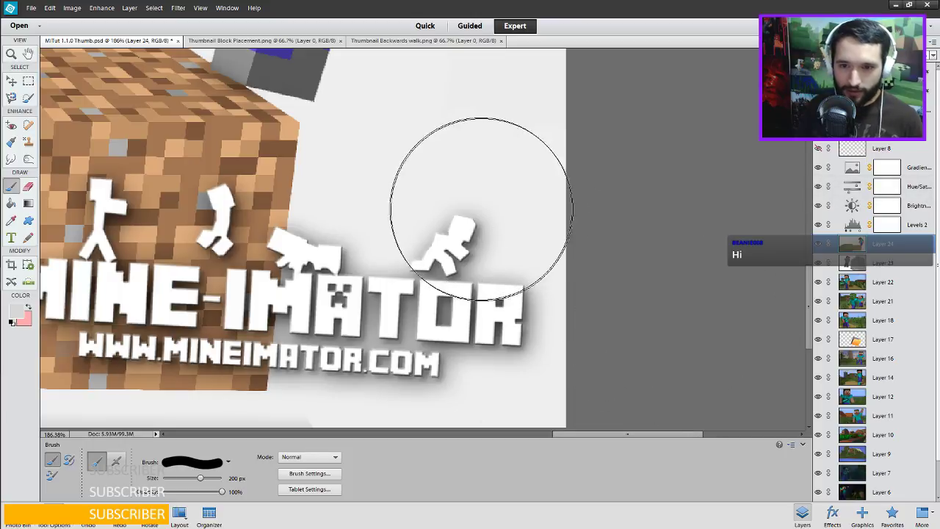
Try to smudge the painted background above the logo on Layer 24 at 100 px and 20% strength, then undo it.
{"action": "scroll", "coordinate": [477, 220], "scroll_direction": "up", "scroll_amount": 3}
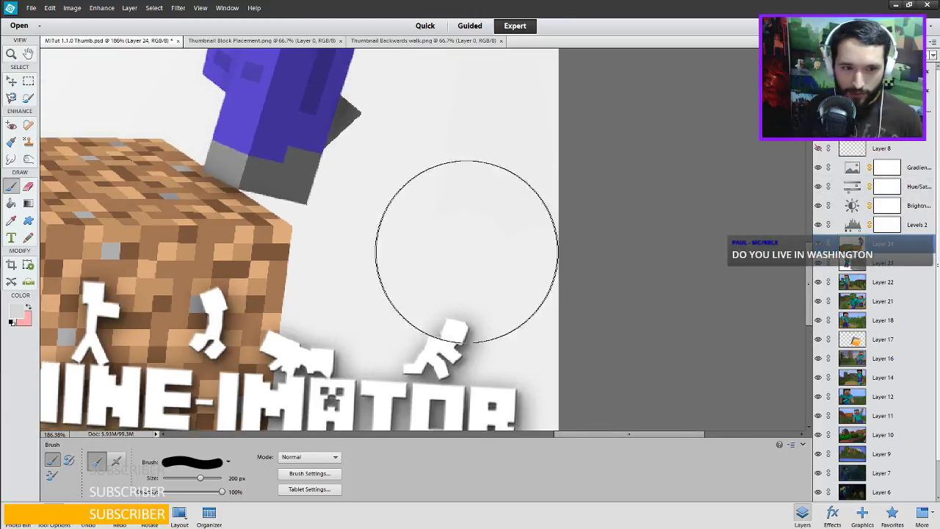
{"action": "left_click", "coordinate": [11, 158]}
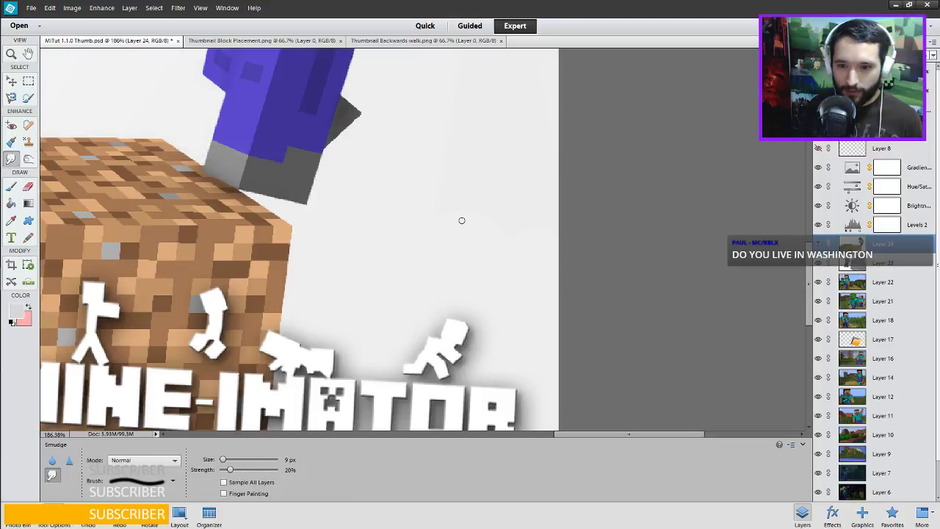
{"action": "key", "text": "bracketright"}
{"action": "key", "text": "bracketright"}
{"action": "key", "text": "bracketright"}
{"action": "key", "text": "bracketright"}
{"action": "key", "text": "bracketright"}
{"action": "key", "text": "bracketright"}
{"action": "key", "text": "bracketright"}
{"action": "key", "text": "bracketright"}
{"action": "key", "text": "bracketright"}
{"action": "key", "text": "bracketright"}
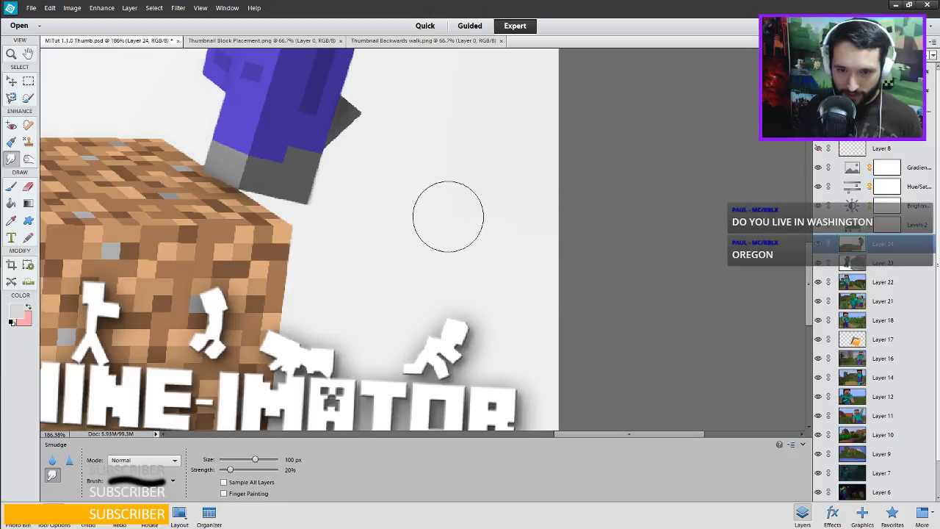
{"action": "key", "text": "ctrl+z"}
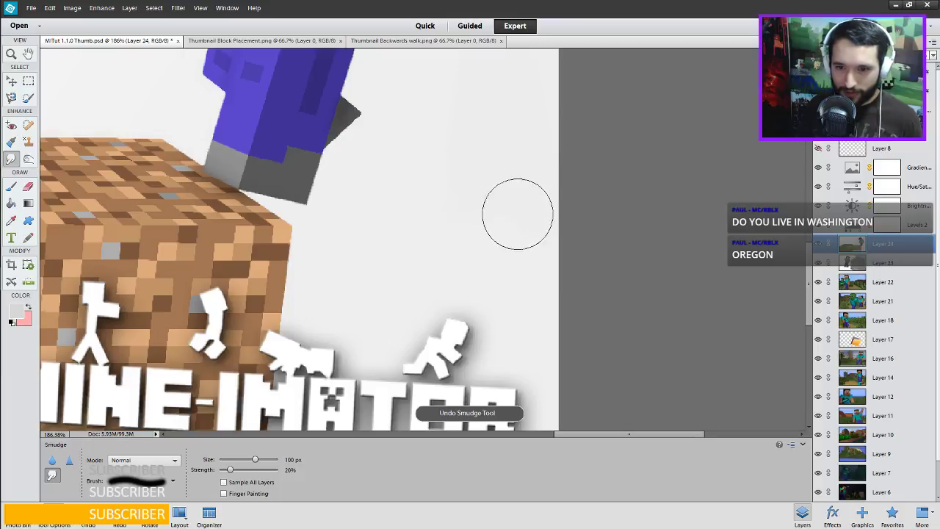
Start saving a copy of the finished thumbnail in the MI Tut folder with JPEG as the format.
{"action": "scroll", "coordinate": [516, 304], "scroll_direction": "down", "scroll_amount": 3}
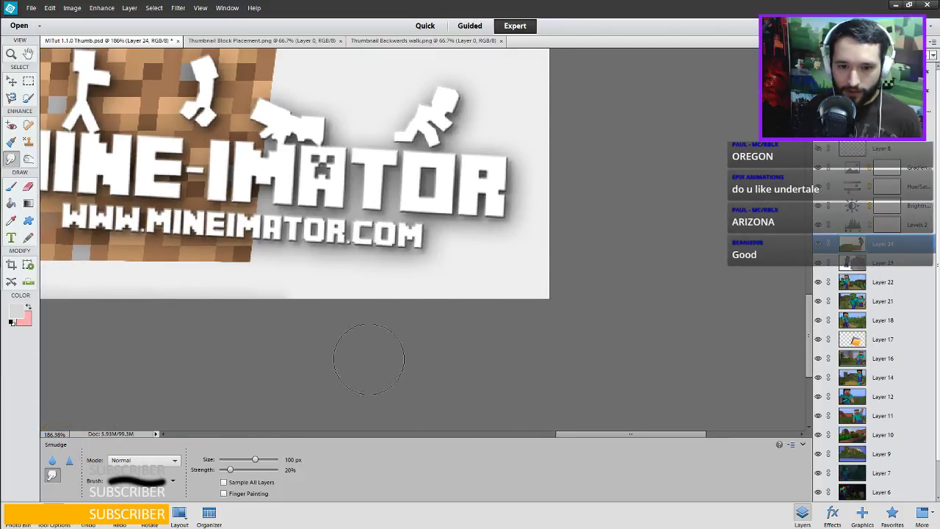
{"action": "scroll", "coordinate": [455, 194], "scroll_direction": "down", "scroll_amount": 5}
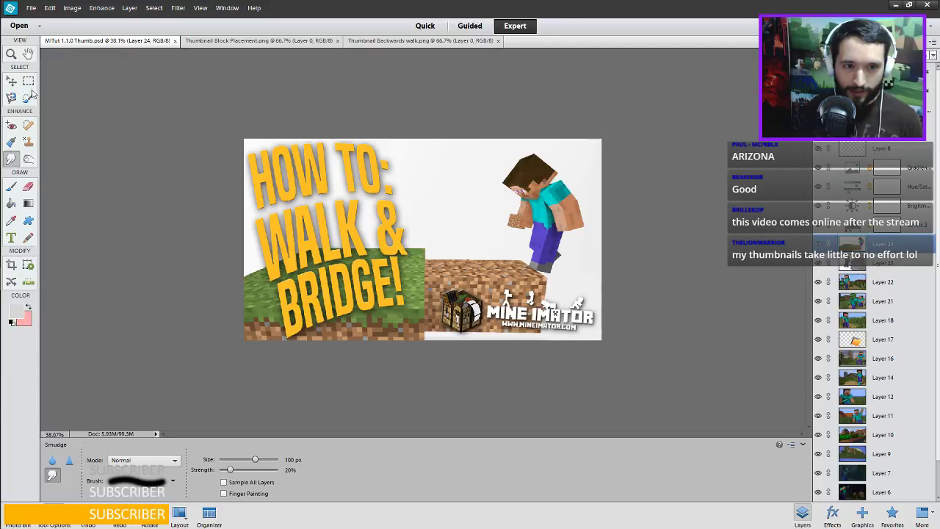
{"action": "left_click", "coordinate": [11, 80]}
{"action": "left_click", "coordinate": [31, 7]}
{"action": "left_click", "coordinate": [66, 99]}
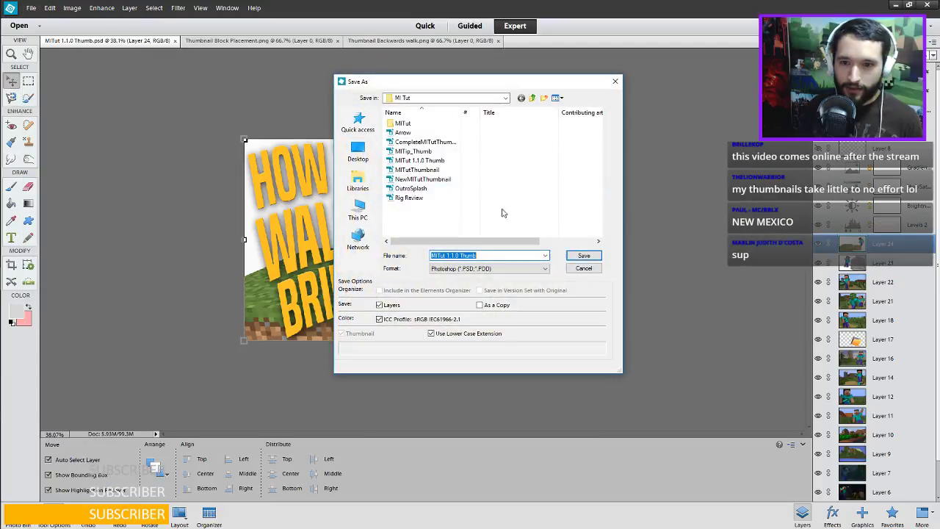
{"action": "left_click", "coordinate": [478, 270]}
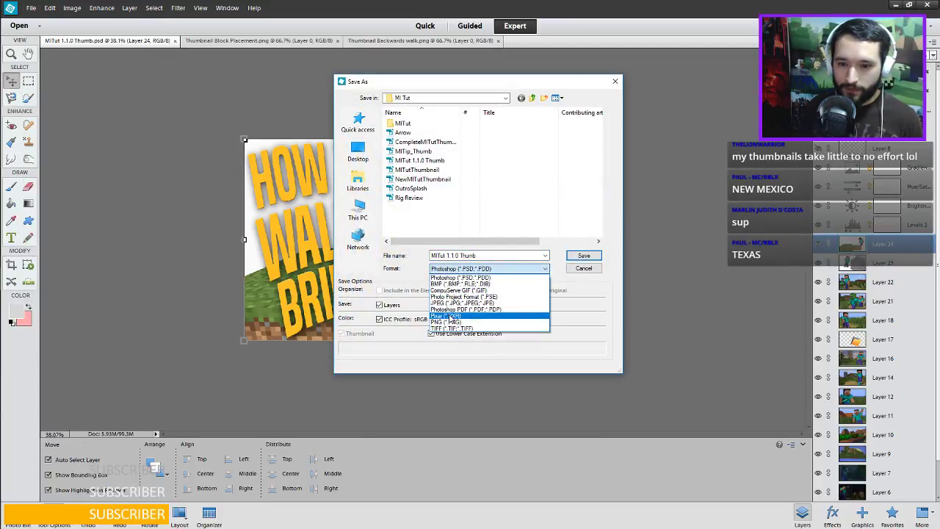
{"action": "left_click", "coordinate": [463, 302]}
Name the JPEG copy "Walk backwards Thumb" and save it at quality 12 (Maximum).
{"action": "left_click", "coordinate": [423, 133]}
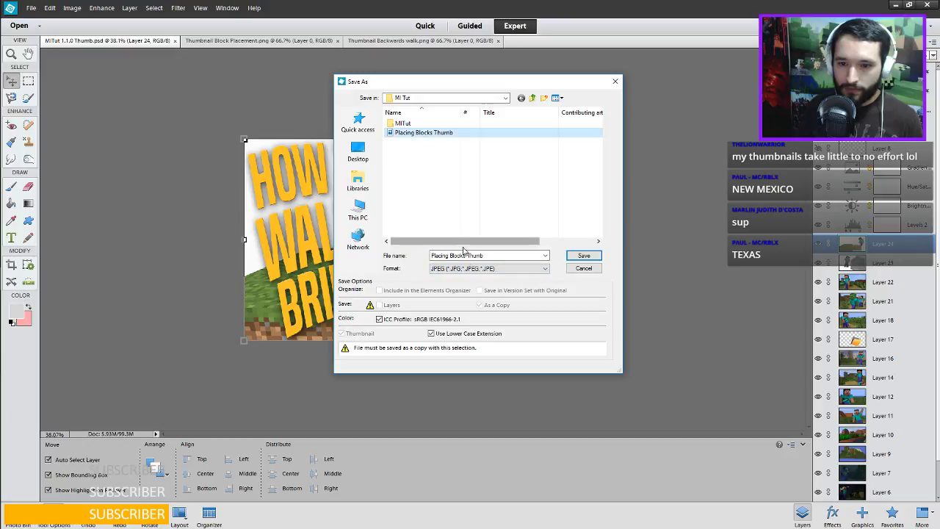
{"action": "left_click", "coordinate": [463, 255]}
{"action": "left_click", "coordinate": [462, 255]}
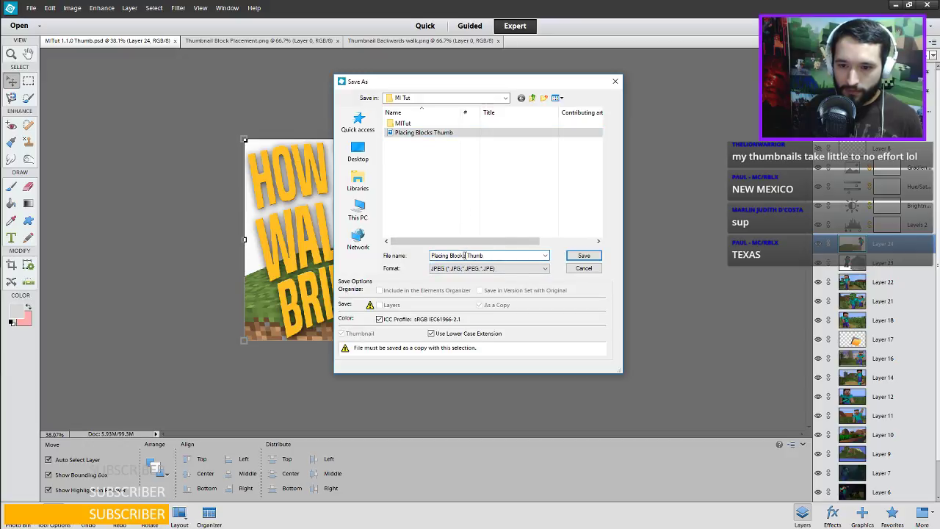
{"action": "left_click_drag", "start_coordinate": [465, 255], "coordinate": [425, 260]}
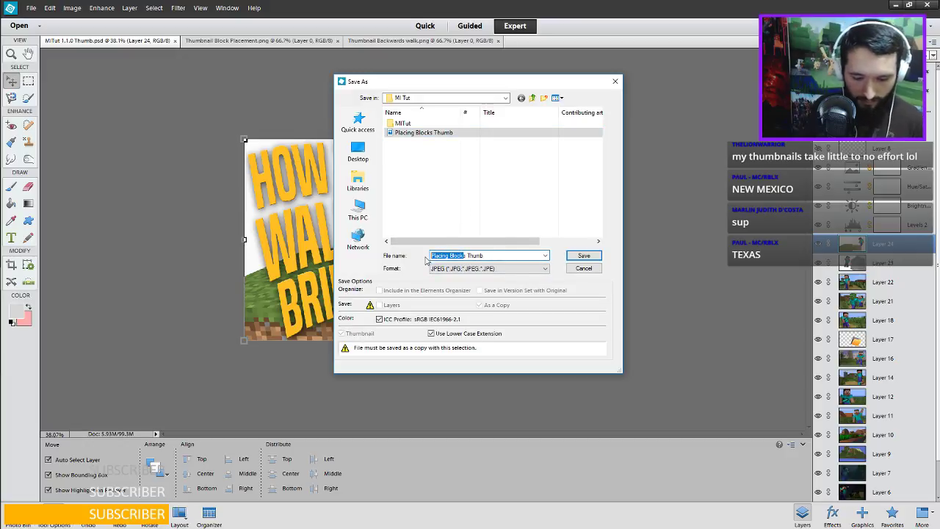
{"action": "type", "text": "Walk backwards"}
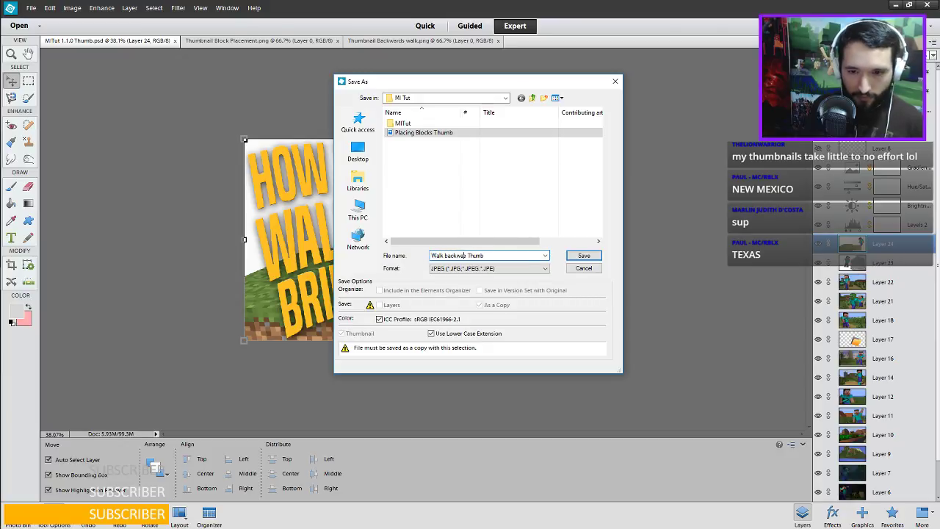
{"action": "key", "text": "Return"}
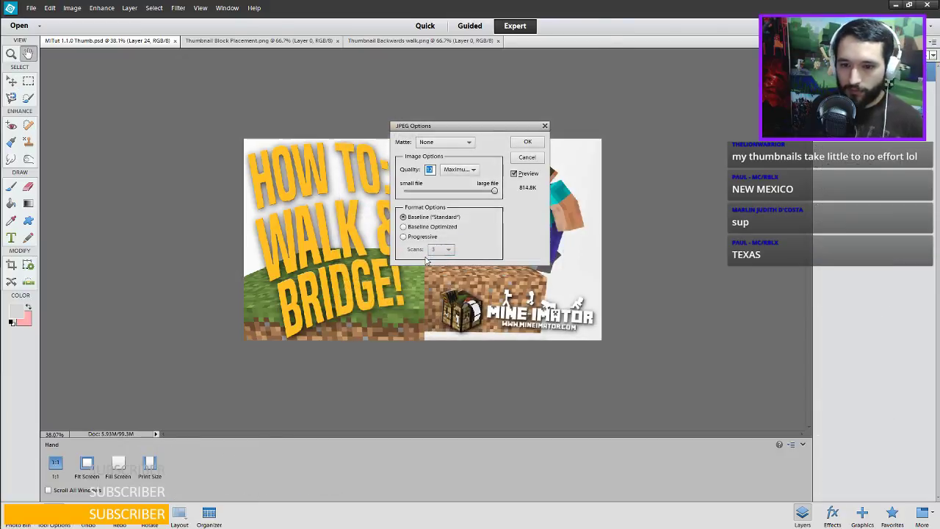
{"action": "left_click", "coordinate": [528, 141]}
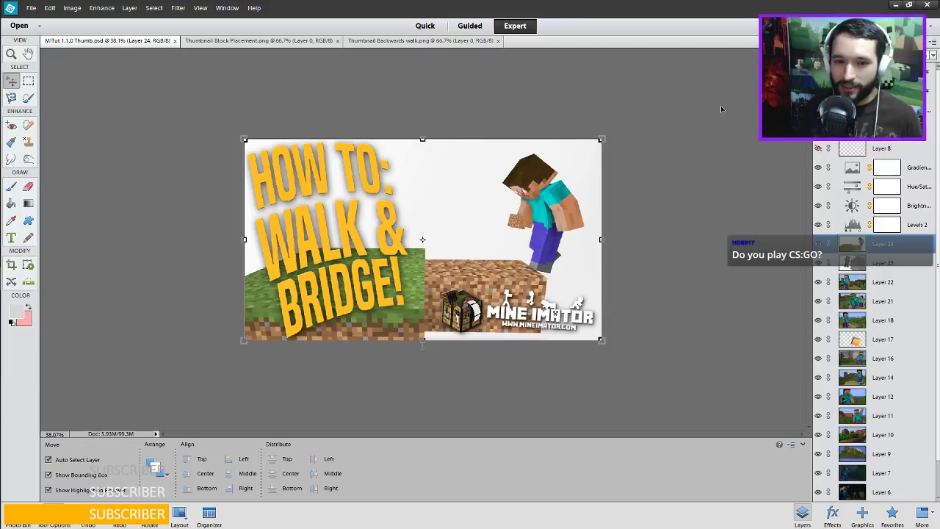
Switch to the Thumbnail project in Mine-imator and examine the posed Steve and the blocks from several angles.
{"action": "scroll", "coordinate": [612, 180], "scroll_direction": "down", "scroll_amount": 2}
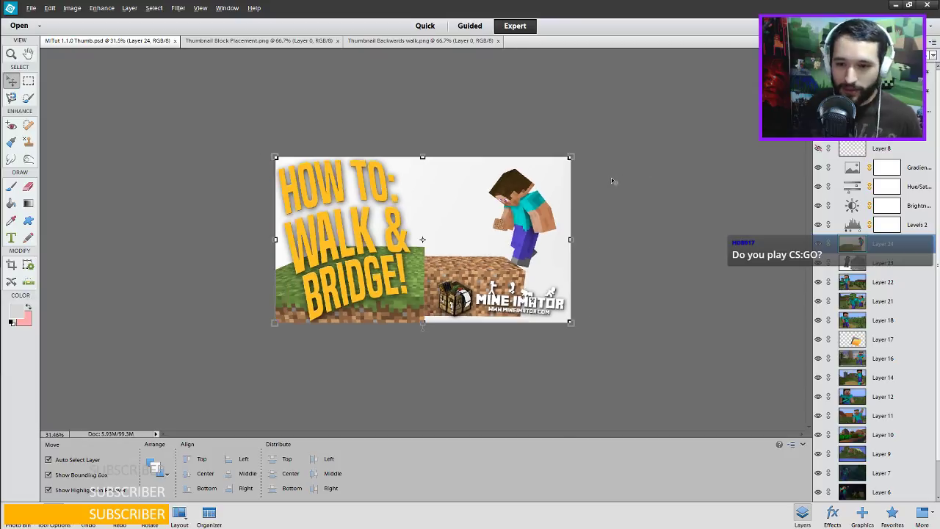
{"action": "left_click", "coordinate": [914, 92]}
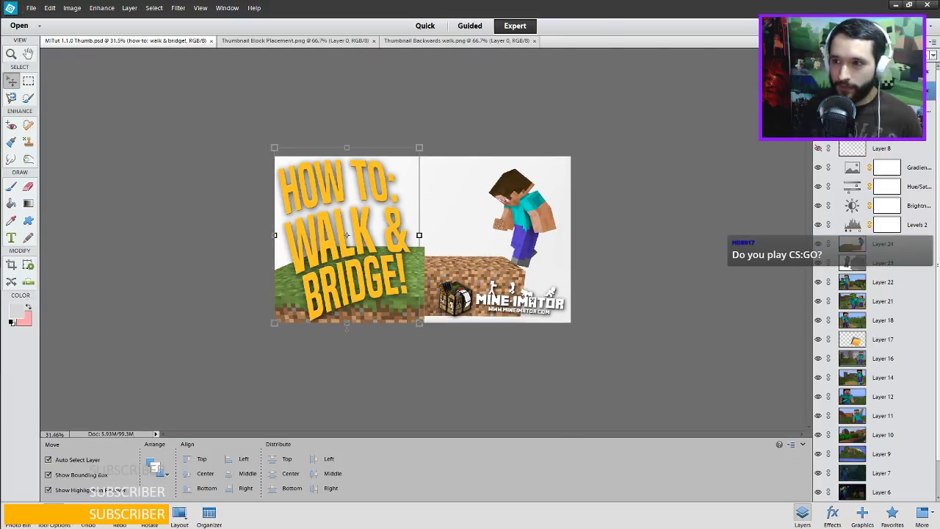
{"action": "left_click", "coordinate": [14, 255]}
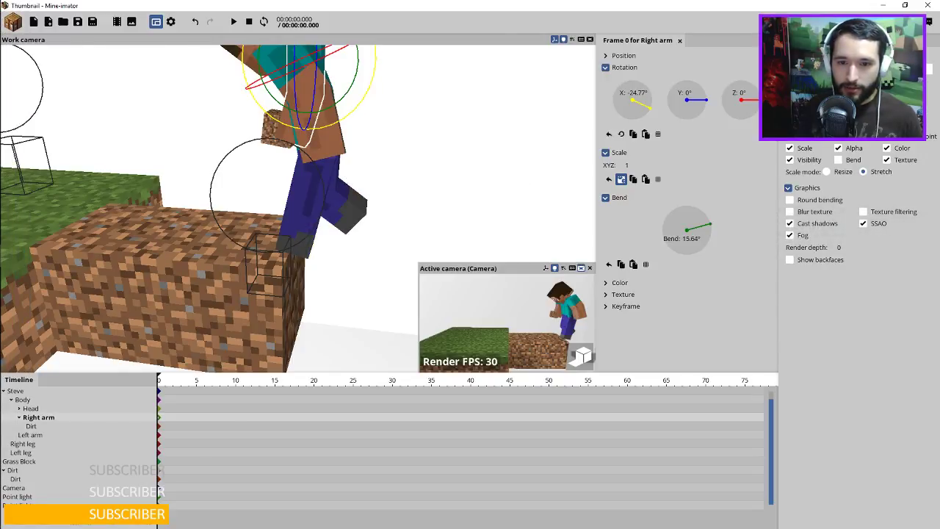
{"action": "left_click_drag", "start_coordinate": [315, 176], "coordinate": [411, 132]}
{"action": "scroll", "coordinate": [359, 169], "scroll_direction": "down", "scroll_amount": 5}
{"action": "scroll", "coordinate": [367, 163], "scroll_direction": "up", "scroll_amount": 3}
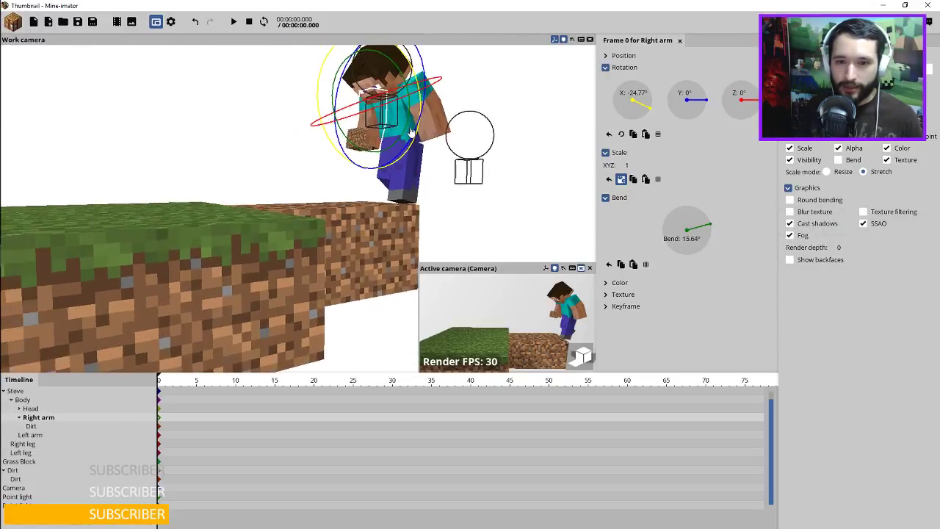
{"action": "left_click_drag", "start_coordinate": [475, 109], "coordinate": [465, 109]}
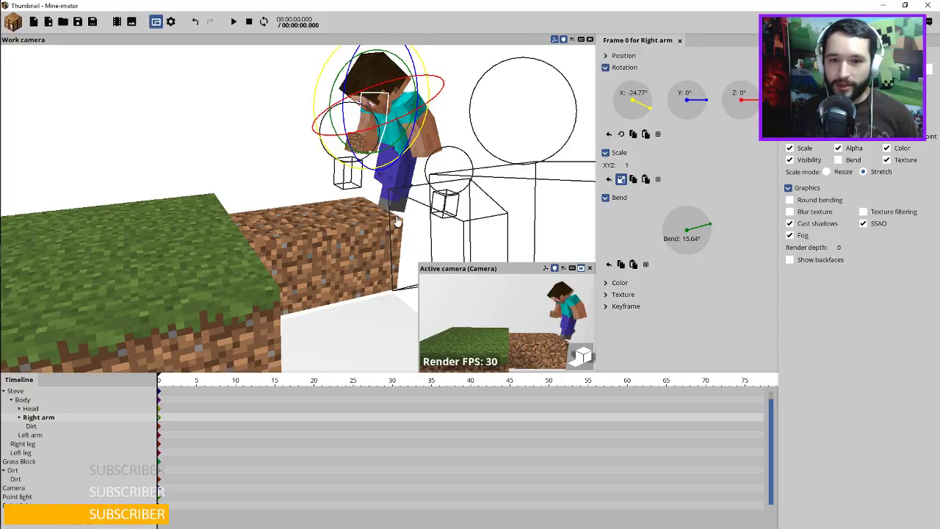
{"action": "scroll", "coordinate": [356, 251], "scroll_direction": "up", "scroll_amount": 3}
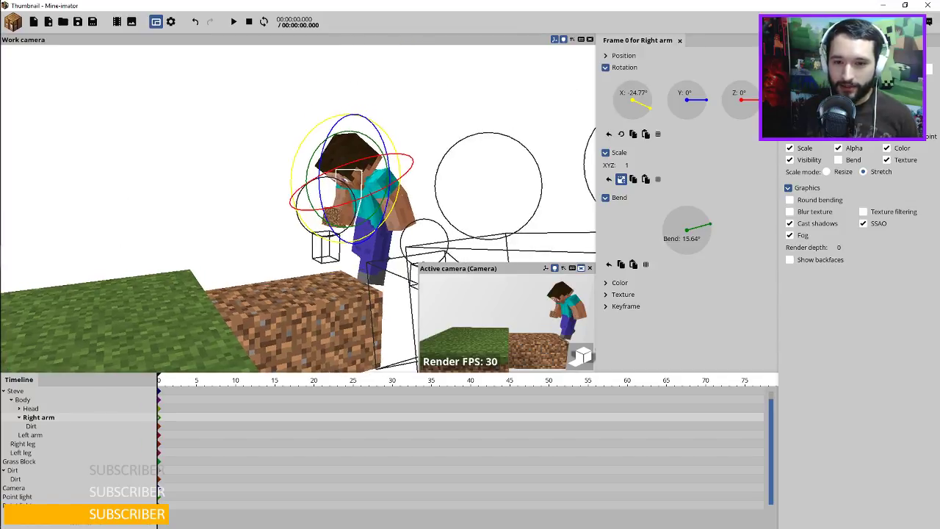
{"action": "scroll", "coordinate": [447, 179], "scroll_direction": "up", "scroll_amount": 4}
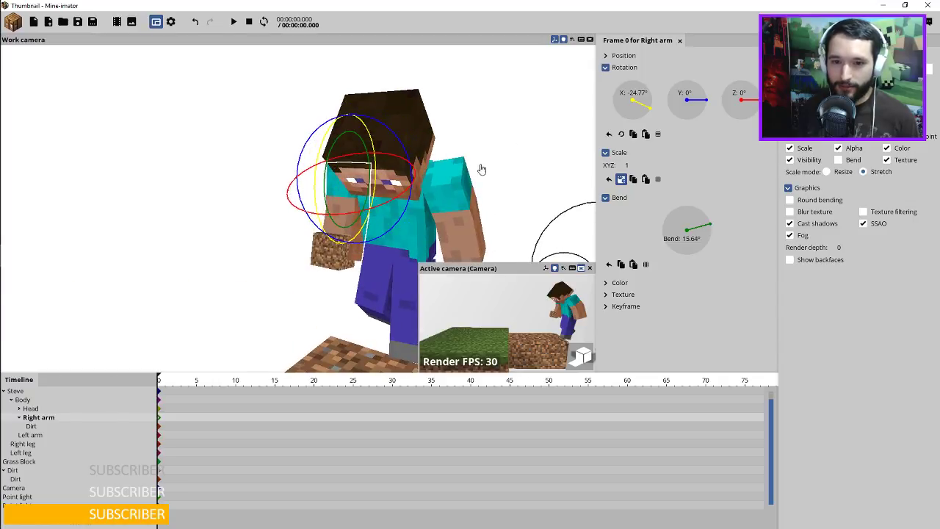
Select the whole Steve character and inspect how his feet sit on the end of the dirt block.
{"action": "left_click", "coordinate": [29, 393]}
{"action": "double_click", "coordinate": [31, 395]}
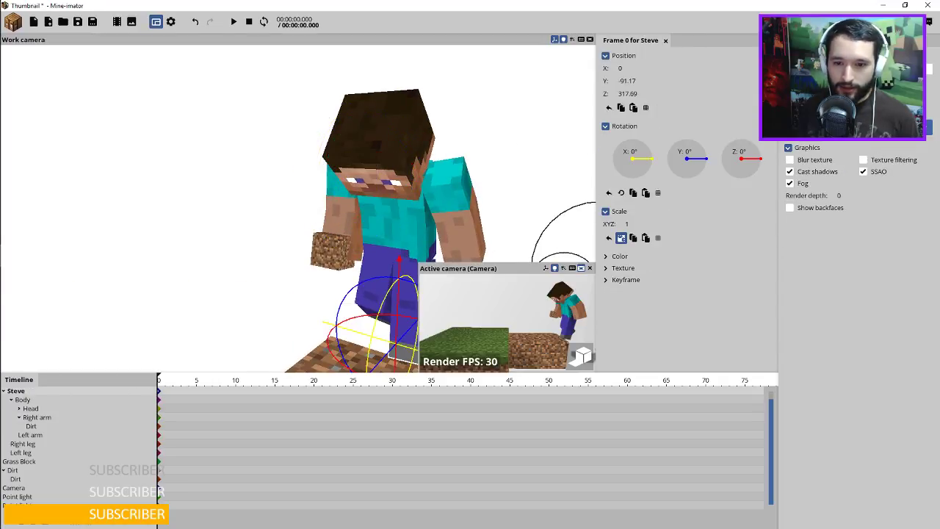
{"action": "scroll", "coordinate": [412, 179], "scroll_direction": "down", "scroll_amount": 2}
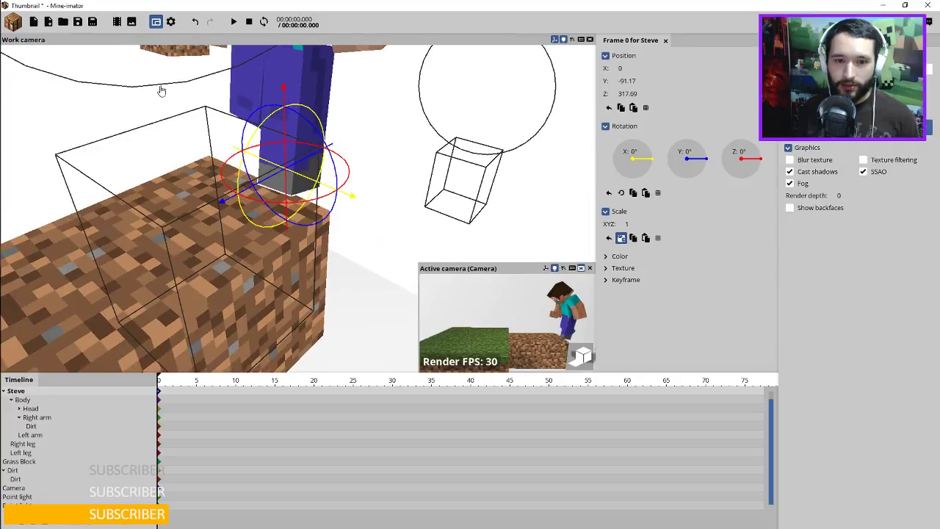
{"action": "left_click_drag", "start_coordinate": [390, 142], "coordinate": [301, 122]}
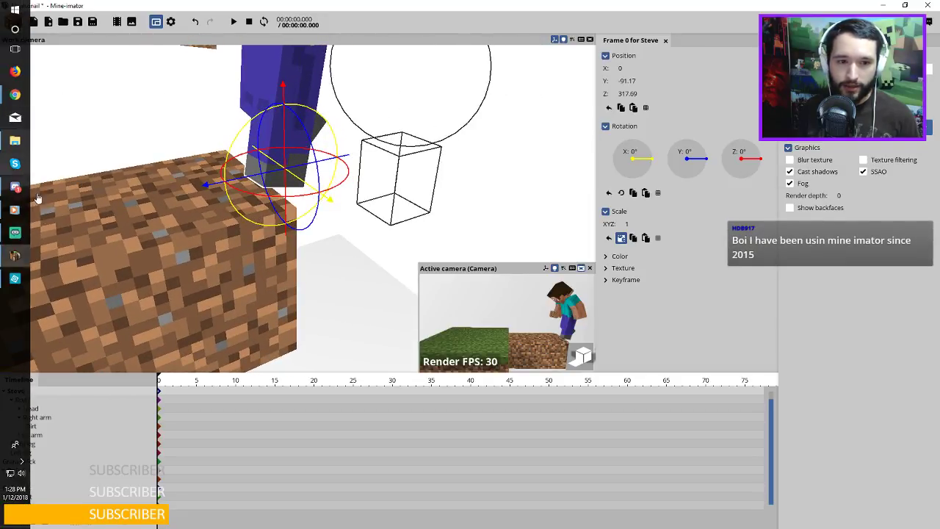
Switch back to Photoshop Elements and create a blank 1000 x 1000 pixel file with a transparent background.
{"action": "left_click", "coordinate": [6, 278]}
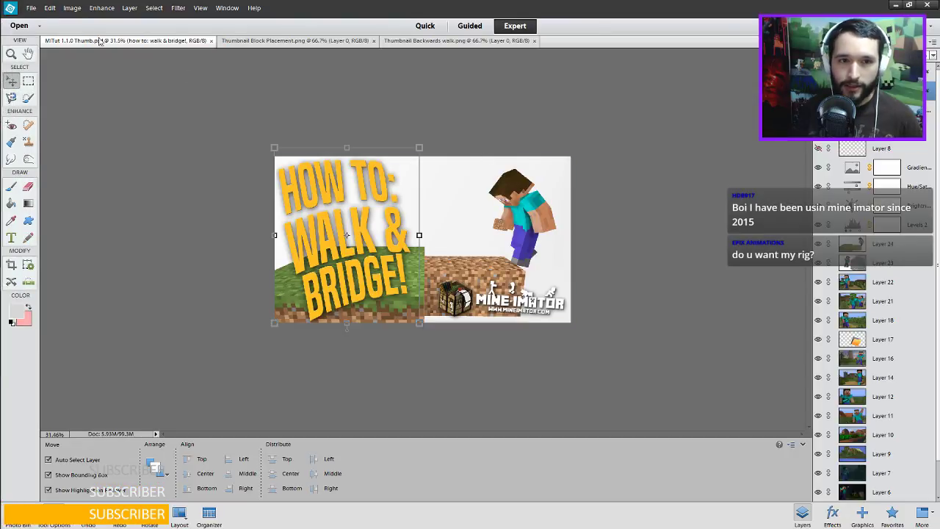
{"action": "left_click", "coordinate": [31, 7]}
{"action": "mouse_move", "coordinate": [44, 19]}
{"action": "left_click", "coordinate": [160, 20]}
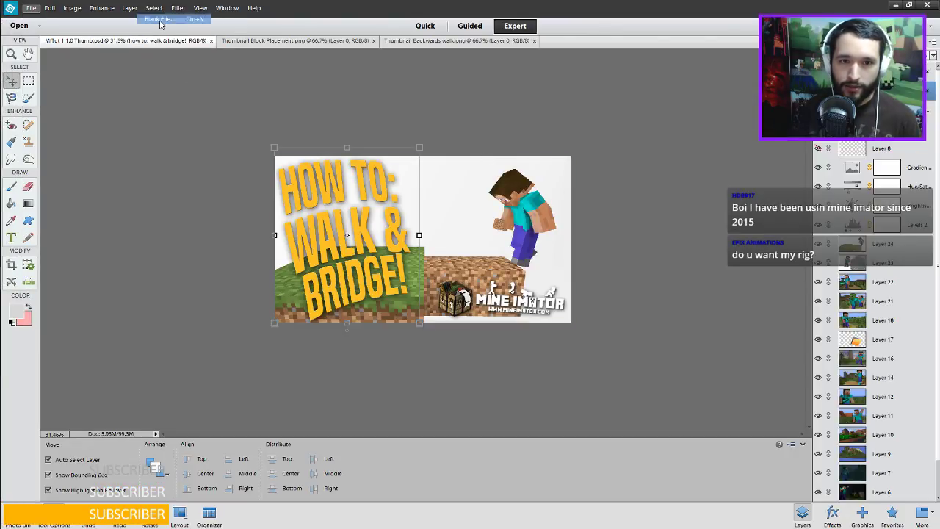
{"action": "left_click_drag", "start_coordinate": [473, 186], "coordinate": [402, 189]}
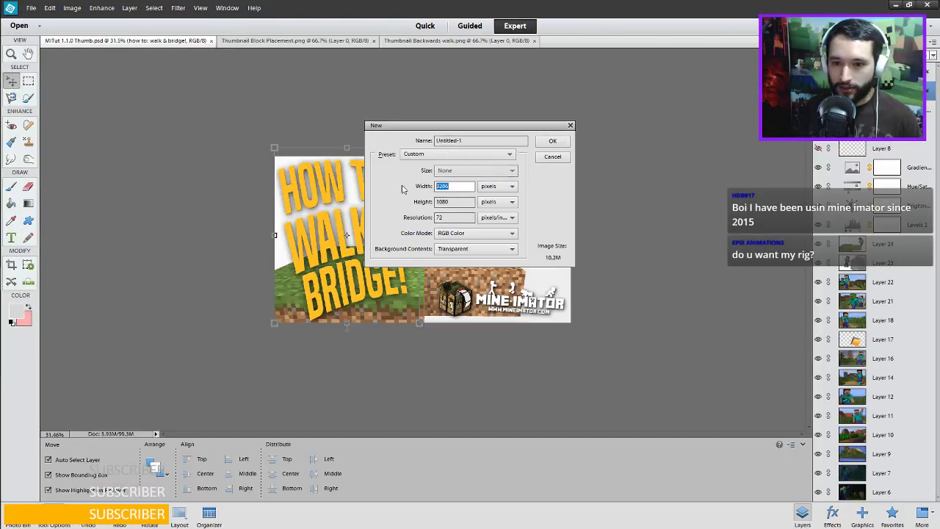
{"action": "type", "text": "1000"}
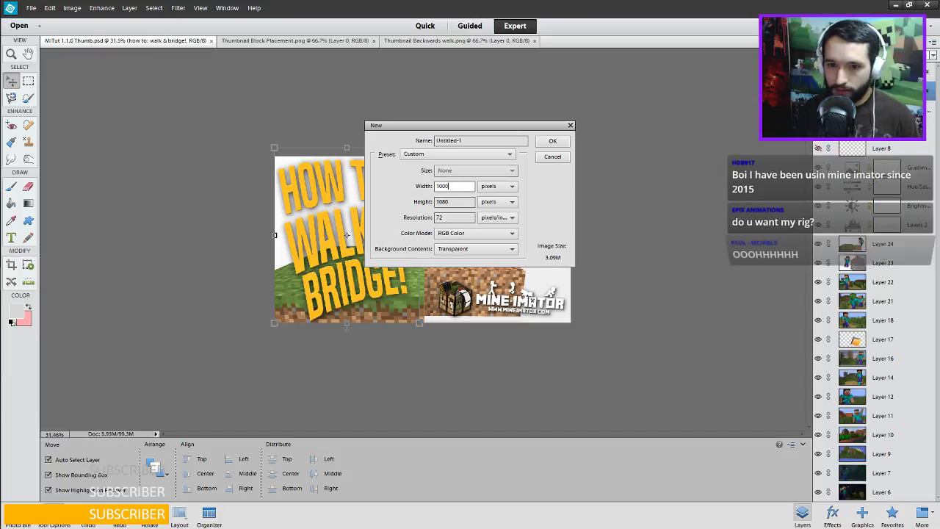
{"action": "double_click", "coordinate": [444, 202]}
{"action": "type", "text": "1000"}
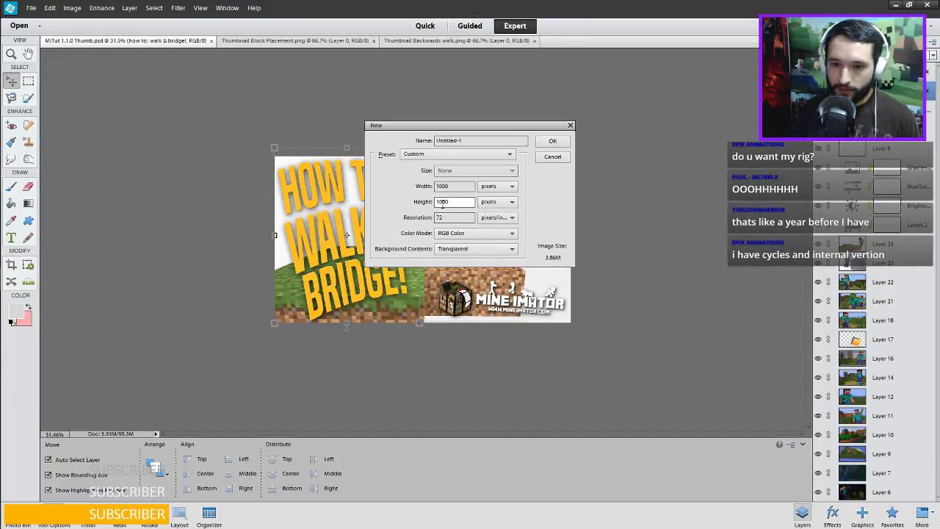
{"action": "key", "text": "Return"}
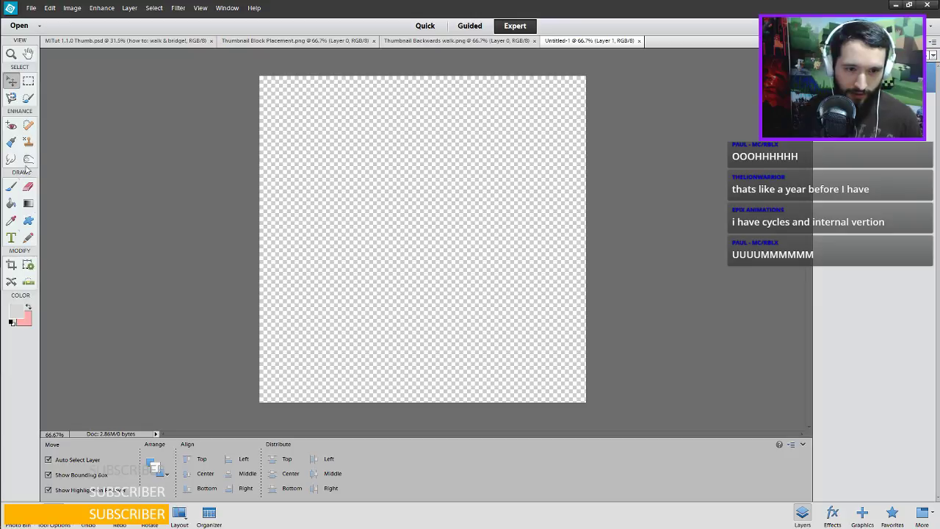
Draw a horizontal Arrow 9 custom shape from the All Elements Shapes set in light grey across the canvas's upper half.
{"action": "left_click", "coordinate": [28, 222]}
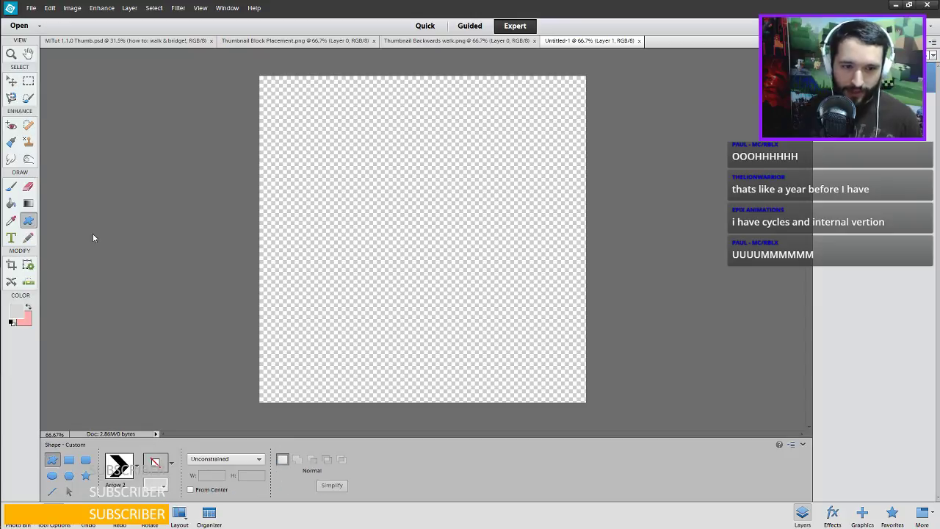
{"action": "left_click", "coordinate": [122, 468]}
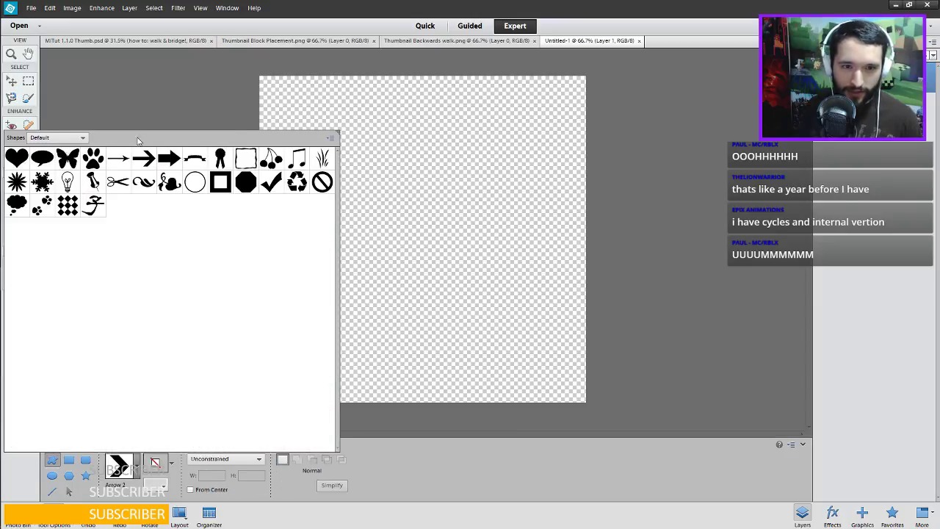
{"action": "left_click", "coordinate": [83, 140]}
{"action": "scroll", "coordinate": [73, 169], "scroll_direction": "up", "scroll_amount": 2}
{"action": "left_click", "coordinate": [62, 153]}
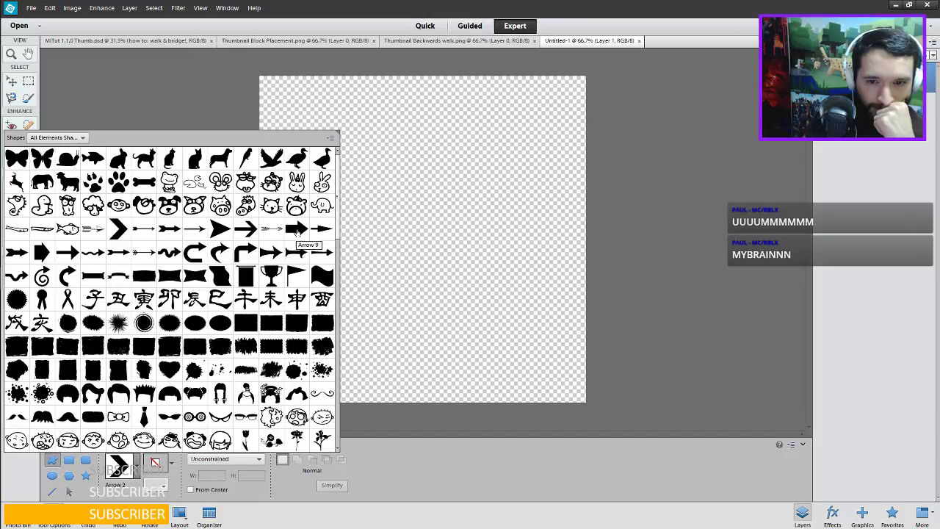
{"action": "left_click", "coordinate": [297, 230]}
{"action": "left_click", "coordinate": [383, 212]}
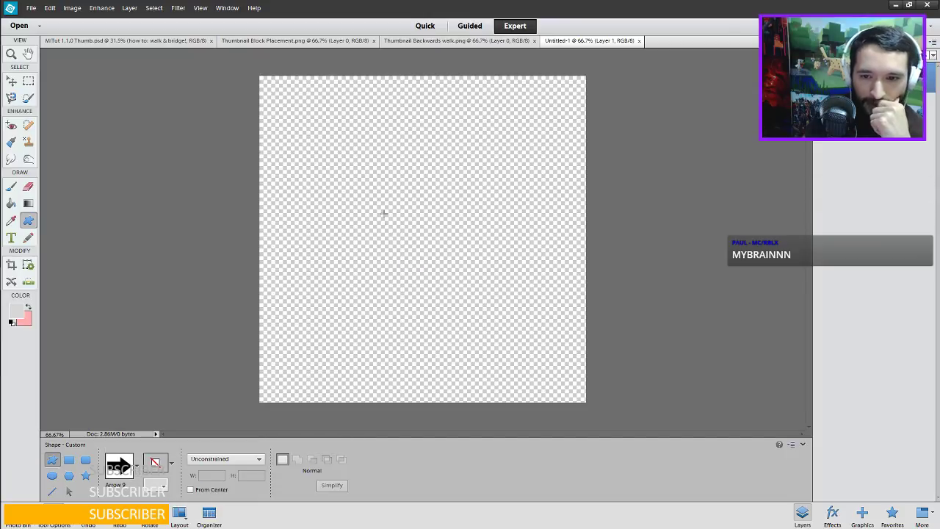
{"action": "left_click_drag", "start_coordinate": [344, 125], "coordinate": [495, 277]}
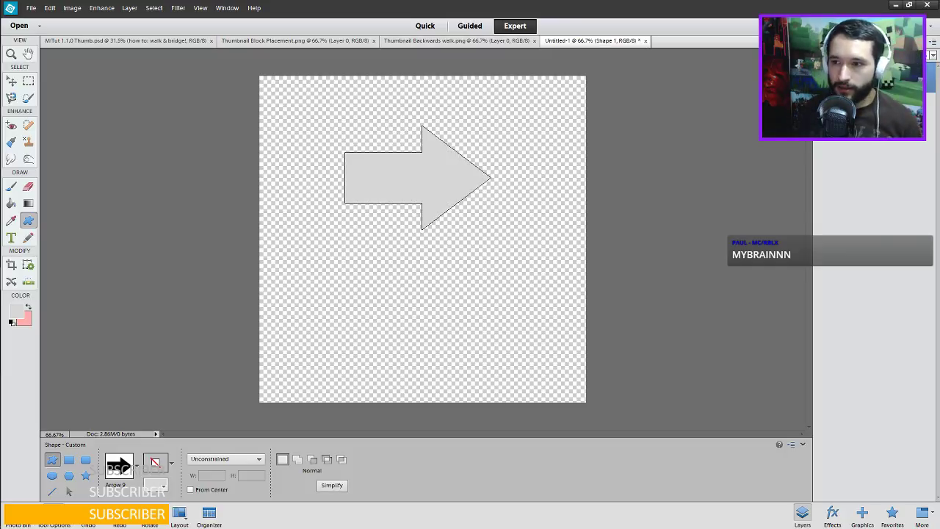
Set the foreground colour to black and recolour the arrow shape black.
{"action": "left_click", "coordinate": [25, 311]}
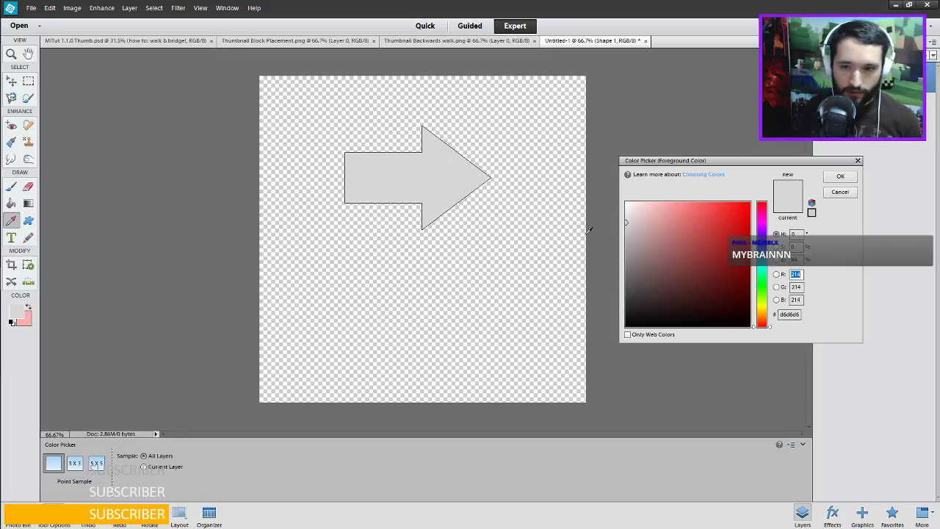
{"action": "left_click", "coordinate": [558, 381]}
{"action": "left_click", "coordinate": [839, 179]}
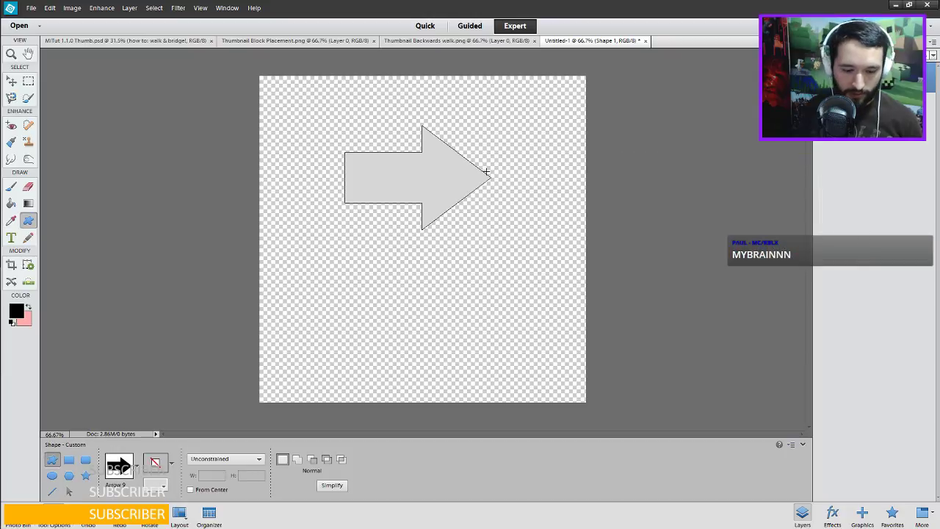
{"action": "left_click", "coordinate": [156, 487]}
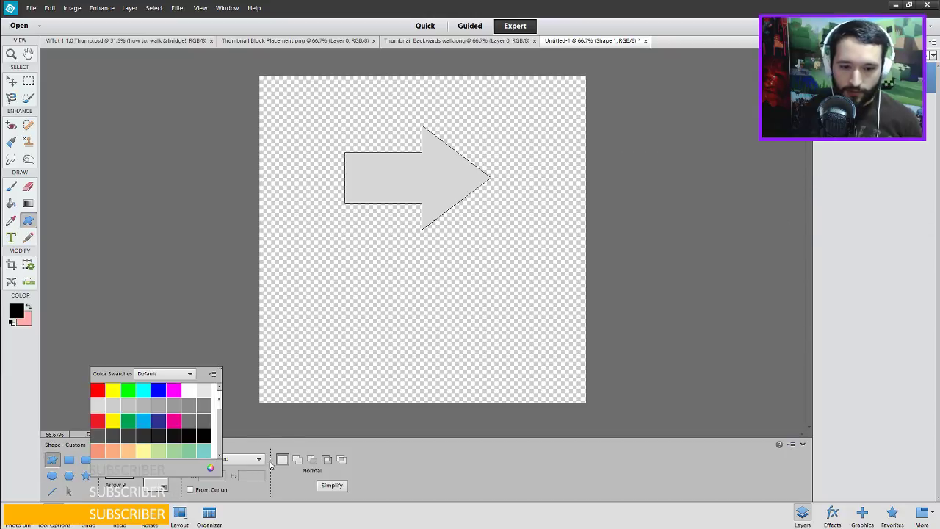
{"action": "left_click", "coordinate": [208, 437]}
{"action": "left_click", "coordinate": [428, 192]}
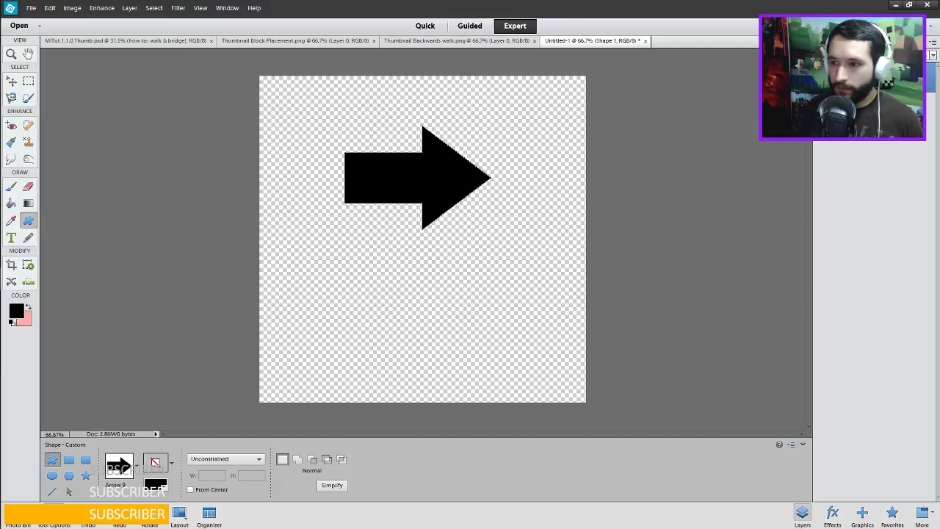
Simplify the arrow shape layer and delete the arrow's shaft with a rectangular marquee selection, keeping only the triangular head.
{"action": "right_click", "coordinate": [853, 77]}
{"action": "left_click", "coordinate": [877, 117]}
{"action": "key", "text": "m"}
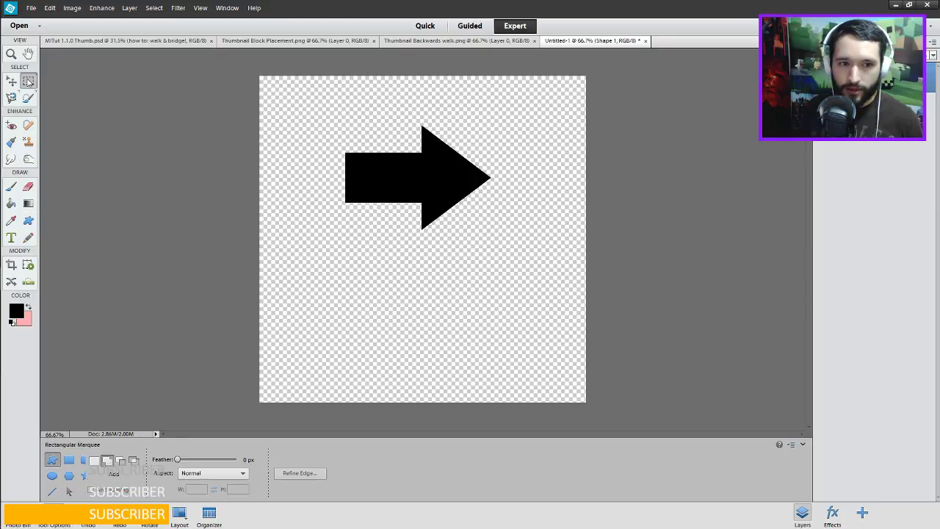
{"action": "left_click_drag", "start_coordinate": [307, 131], "coordinate": [421, 277]}
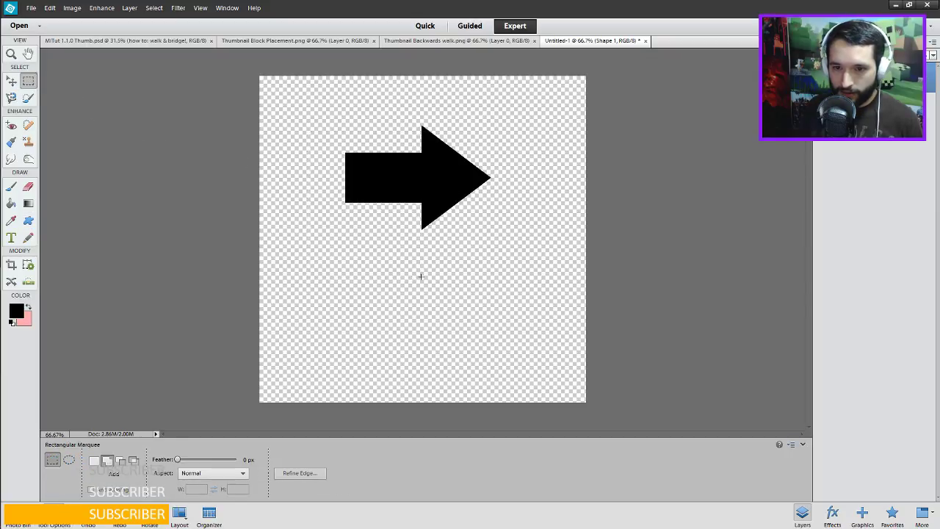
{"action": "key", "text": "Delete"}
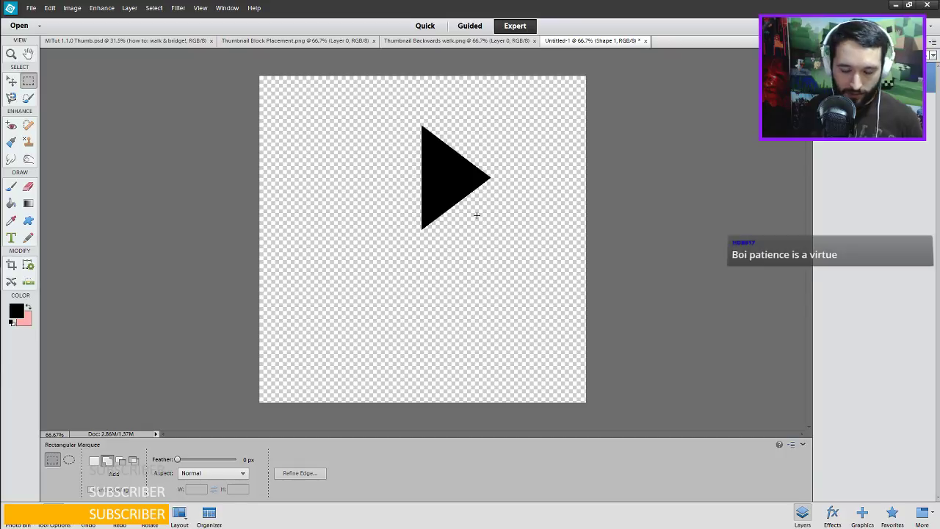
Rotate the triangular arrowhead -90 degrees so it points upward and place it against the canvas's upper edge.
{"action": "key", "text": "v"}
{"action": "left_click_drag", "start_coordinate": [499, 182], "coordinate": [467, 118]}
{"action": "left_click_drag", "start_coordinate": [467, 170], "coordinate": [417, 124]}
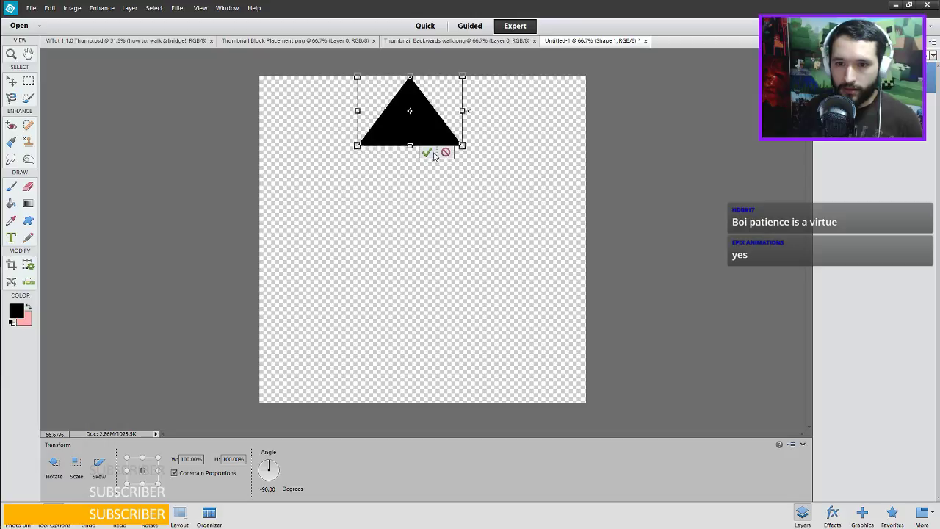
{"action": "left_click", "coordinate": [430, 152]}
Scale the arrowhead proportionally to about 17% of its size at the canvas's upper edge.
{"action": "left_click", "coordinate": [462, 144]}
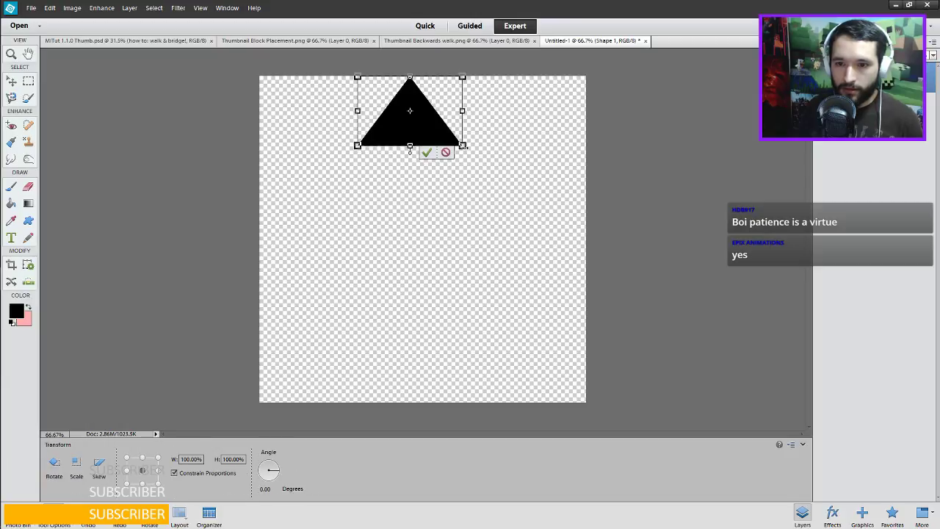
{"action": "left_click_drag", "start_coordinate": [462, 145], "coordinate": [409, 82]}
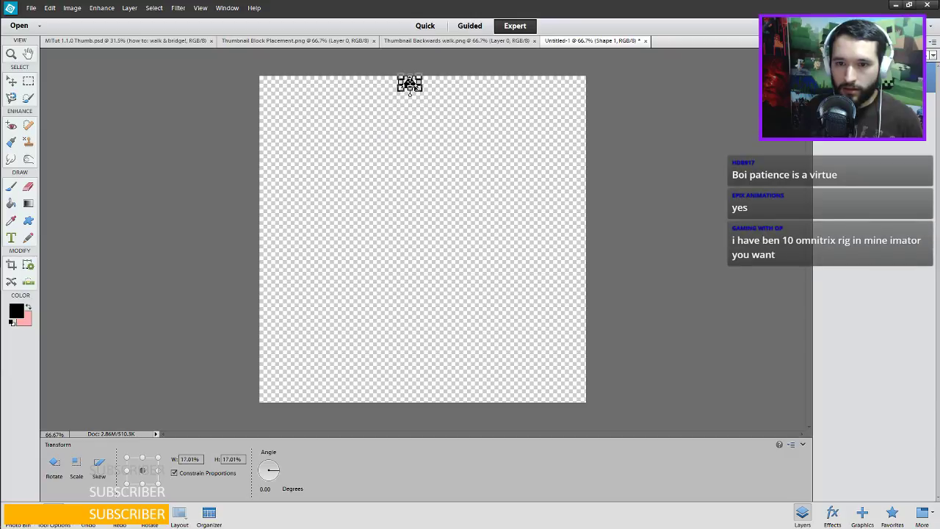
{"action": "left_click", "coordinate": [382, 106]}
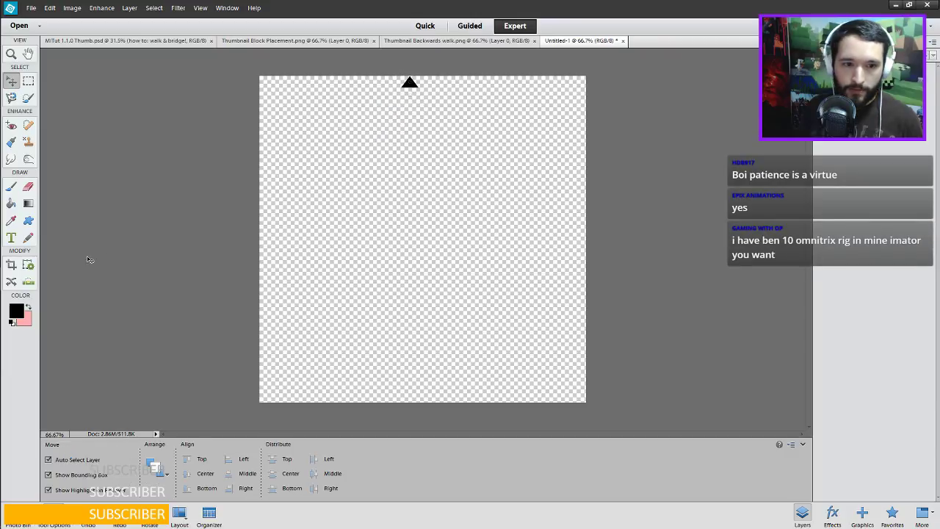
Draw a short vertical black line 10 px wide straight down from the middle of the arrowhead's base.
{"action": "left_click", "coordinate": [29, 222]}
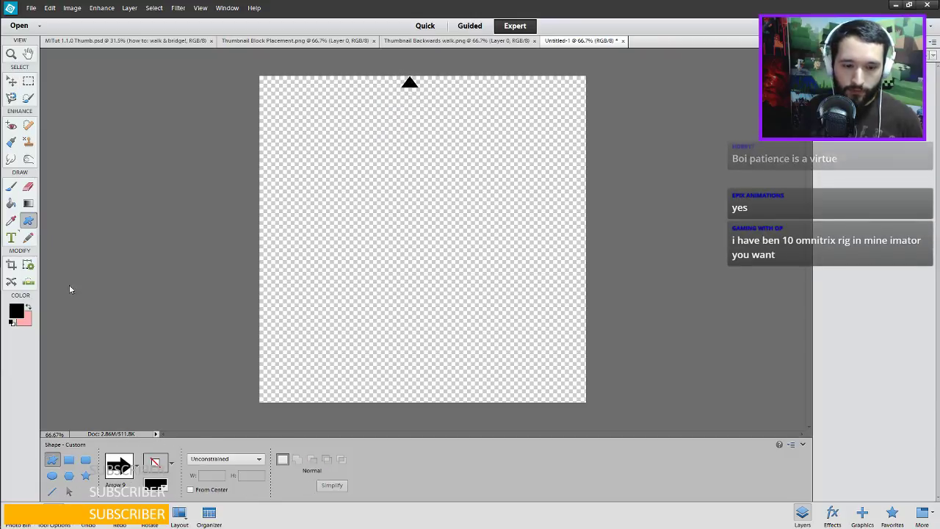
{"action": "left_click", "coordinate": [52, 491]}
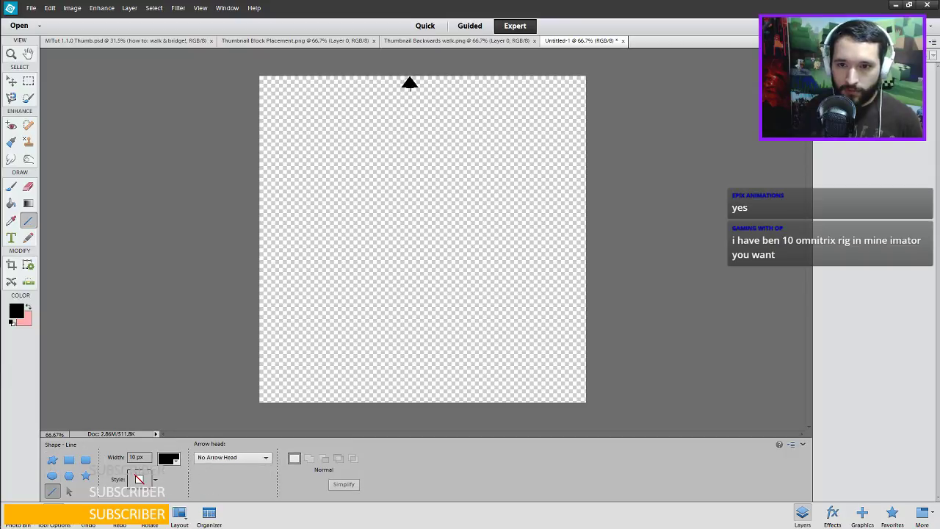
{"action": "scroll", "coordinate": [413, 95], "scroll_direction": "up", "scroll_amount": 5}
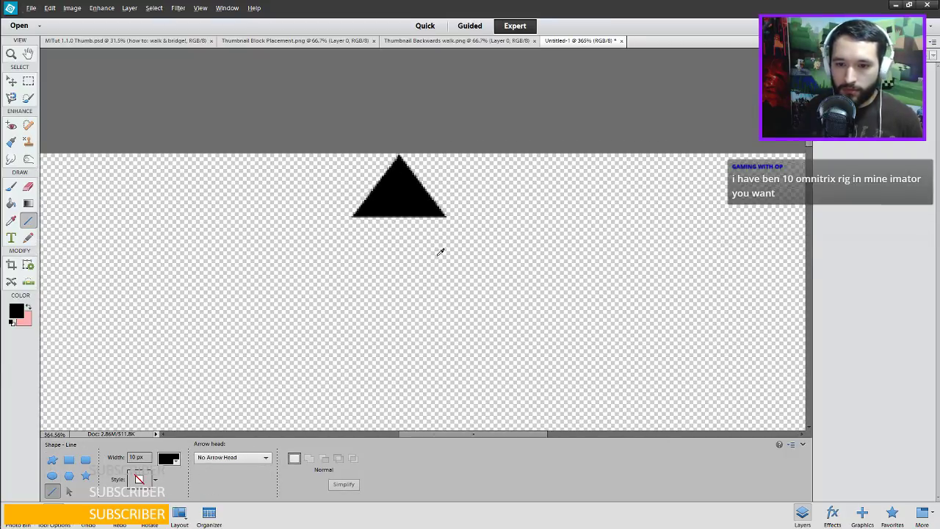
{"action": "scroll", "coordinate": [440, 252], "scroll_direction": "up", "scroll_amount": 2}
{"action": "left_click_drag", "start_coordinate": [357, 176], "coordinate": [353, 337]}
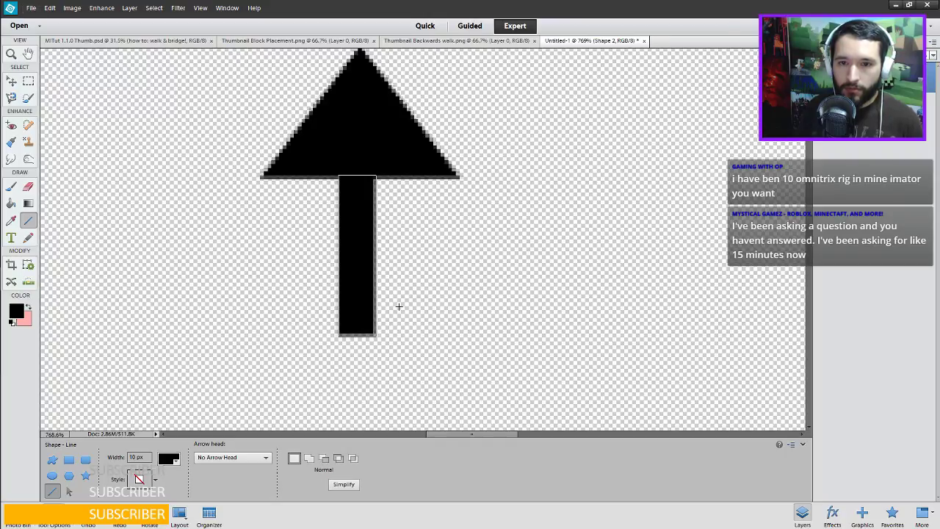
Move the line so it is centred under the arrowhead and slightly overlaps its base.
{"action": "scroll", "coordinate": [399, 306], "scroll_direction": "down", "scroll_amount": 4}
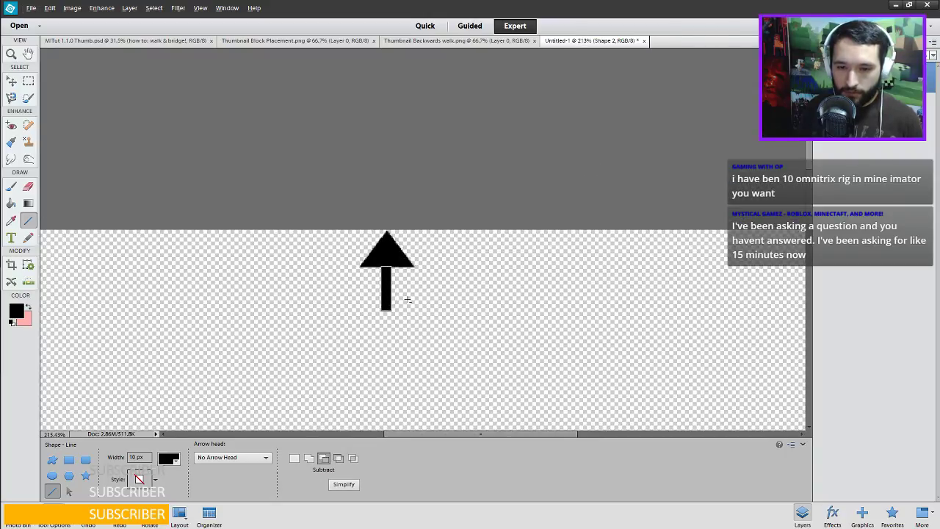
{"action": "scroll", "coordinate": [408, 299], "scroll_direction": "up", "scroll_amount": 3}
{"action": "key", "text": "v"}
{"action": "key", "text": "alt+v"}
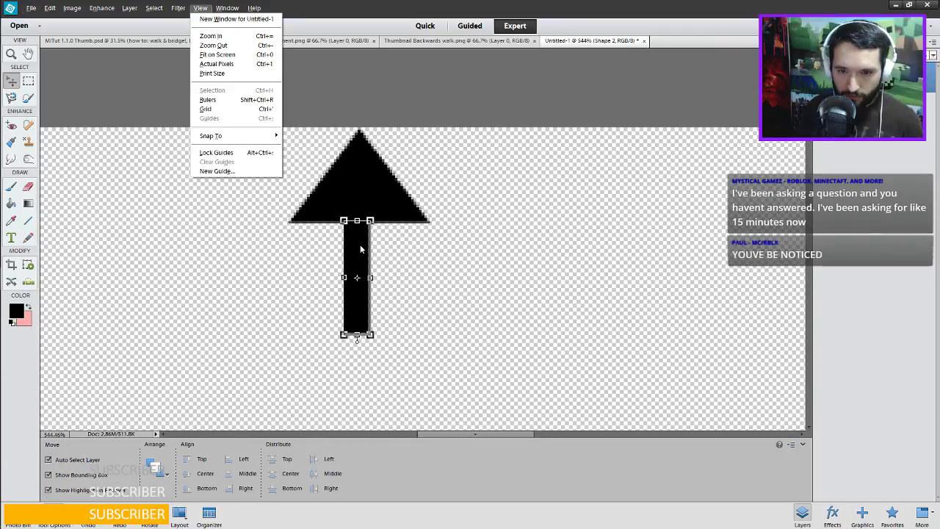
{"action": "key", "text": "Escape"}
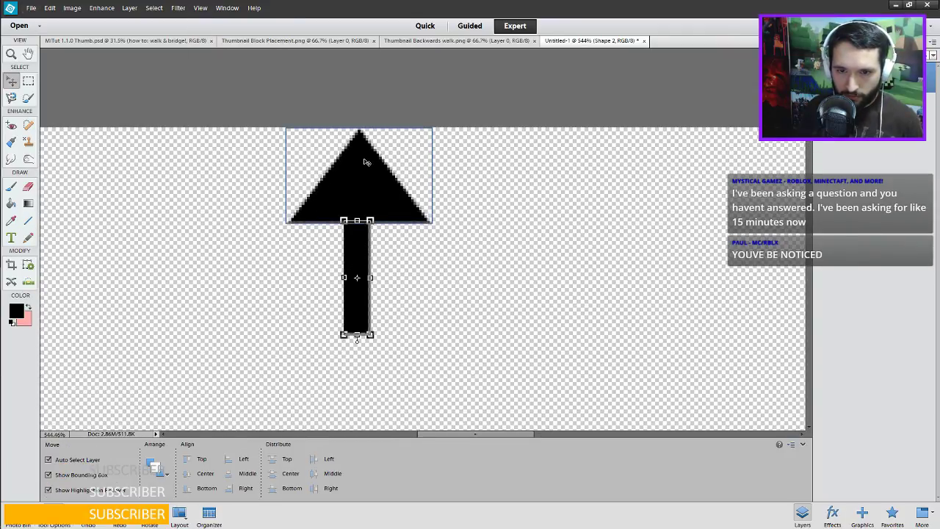
{"action": "left_click_drag", "start_coordinate": [363, 256], "coordinate": [362, 166]}
{"action": "left_click_drag", "start_coordinate": [365, 211], "coordinate": [372, 288]}
Stretch the arrow's shaft vertically until it nearly reaches the canvas's lower edge, keeping its width at 100%.
{"action": "scroll", "coordinate": [375, 290], "scroll_direction": "down", "scroll_amount": 10}
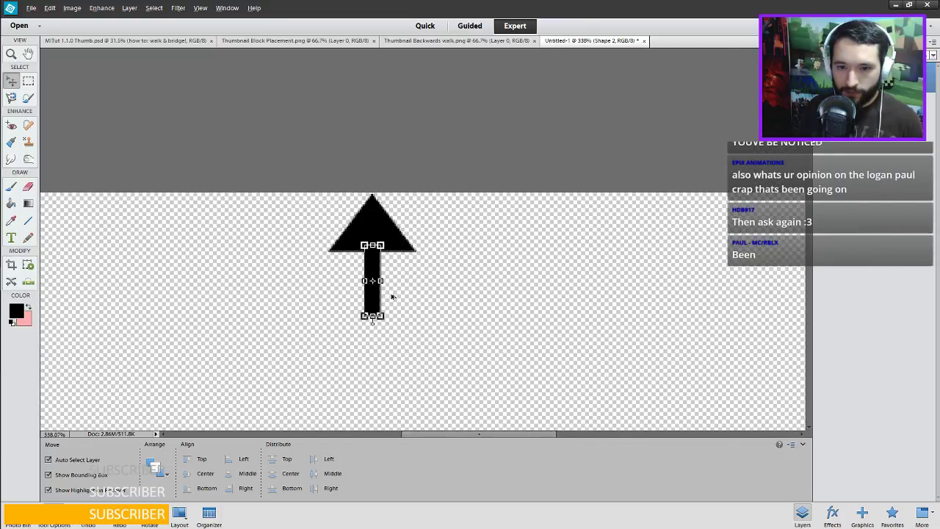
{"action": "left_click_drag", "start_coordinate": [501, 375], "coordinate": [522, 168]}
{"action": "scroll", "coordinate": [420, 95], "scroll_direction": "down", "scroll_amount": 2}
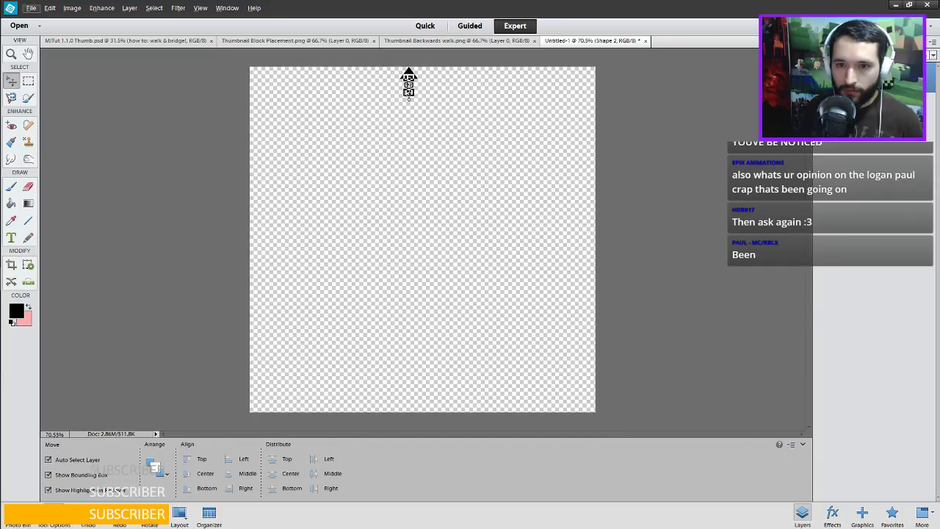
{"action": "left_click_drag", "start_coordinate": [408, 93], "coordinate": [408, 408]}
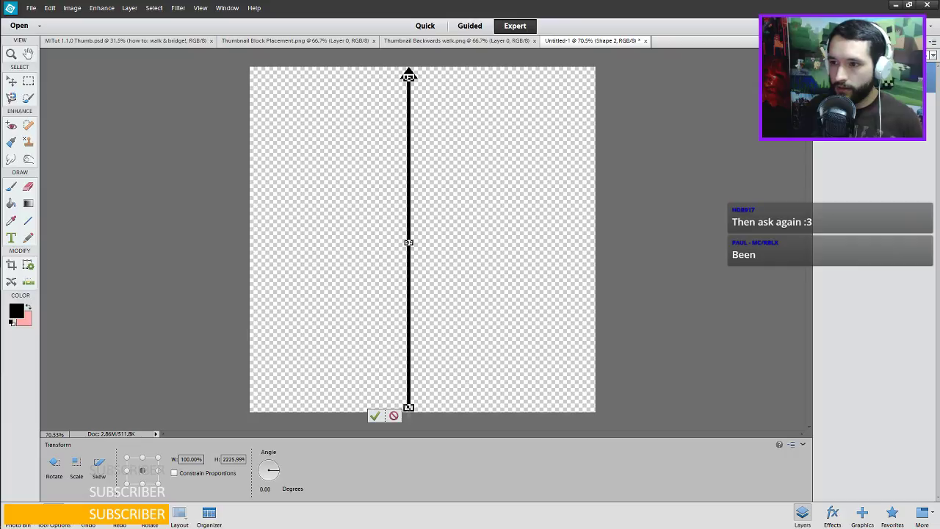
{"action": "left_click", "coordinate": [375, 416]}
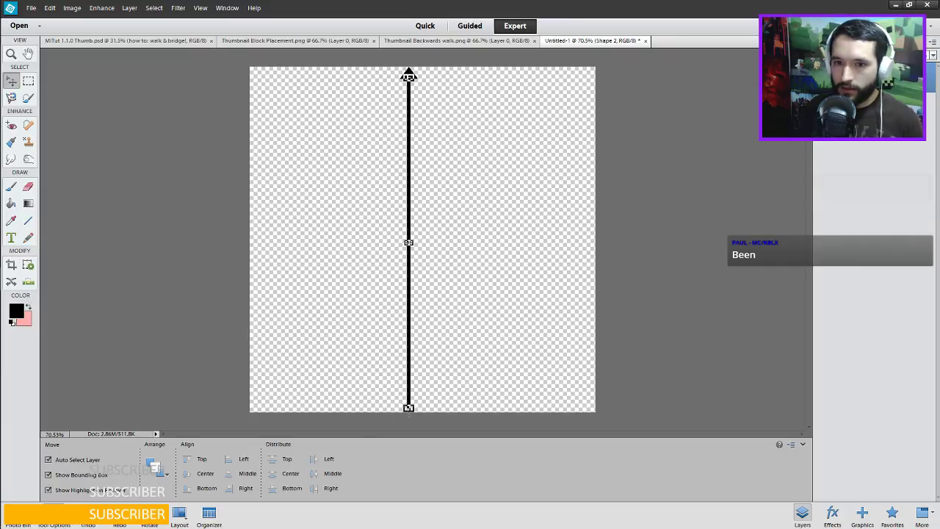
Simplify the shaft's shape layer into a regular pixel layer.
{"action": "left_click", "coordinate": [408, 74]}
{"action": "left_click", "coordinate": [878, 124]}
{"action": "right_click", "coordinate": [878, 144]}
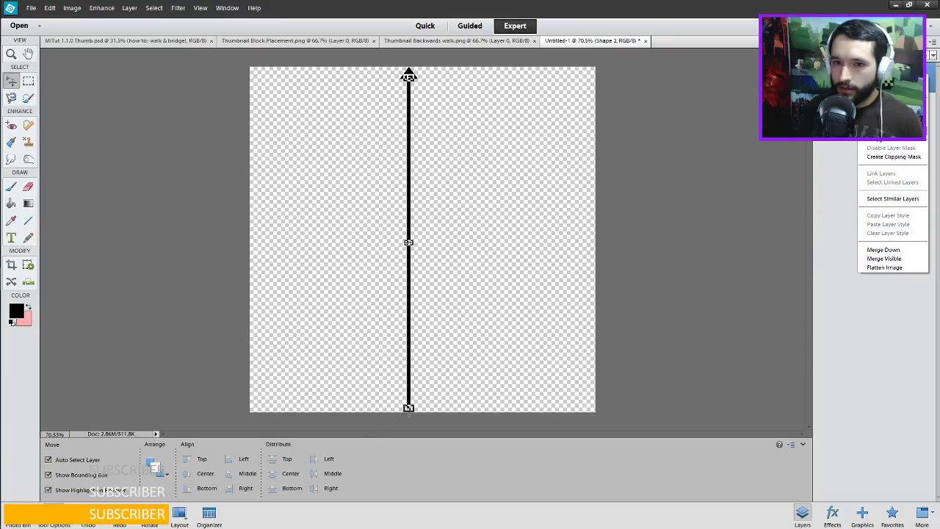
{"action": "left_click", "coordinate": [885, 139]}
Select both the arrowhead and shaft layers and crop the image to the arrow's bounds.
{"action": "left_click", "coordinate": [408, 76]}
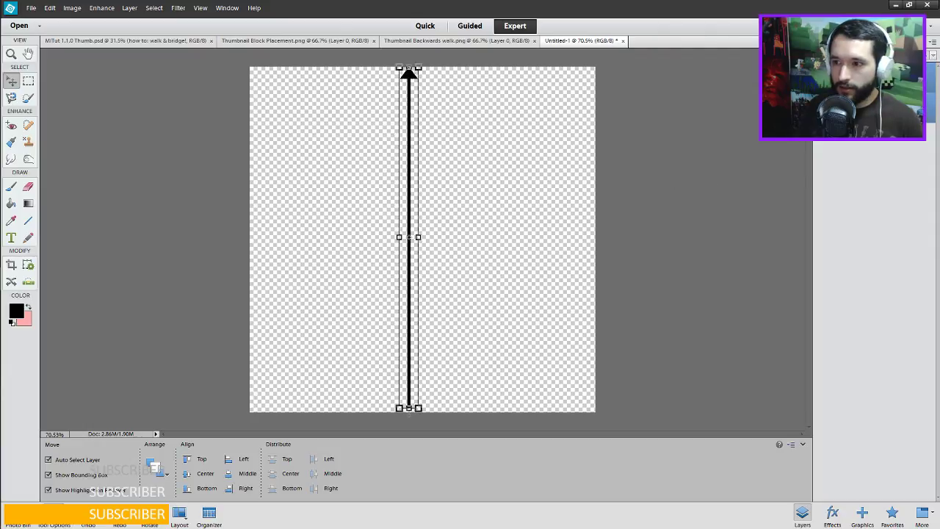
{"action": "left_click", "coordinate": [72, 8]}
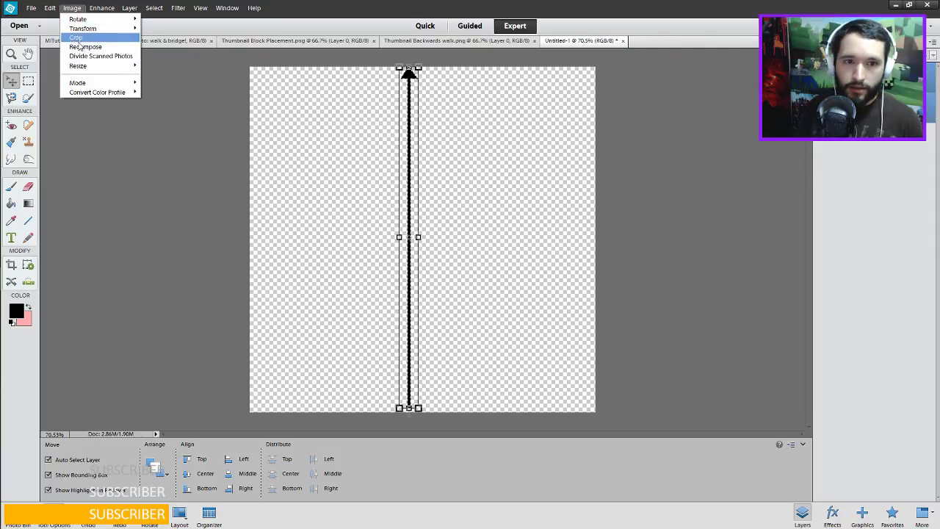
{"action": "left_click", "coordinate": [85, 38]}
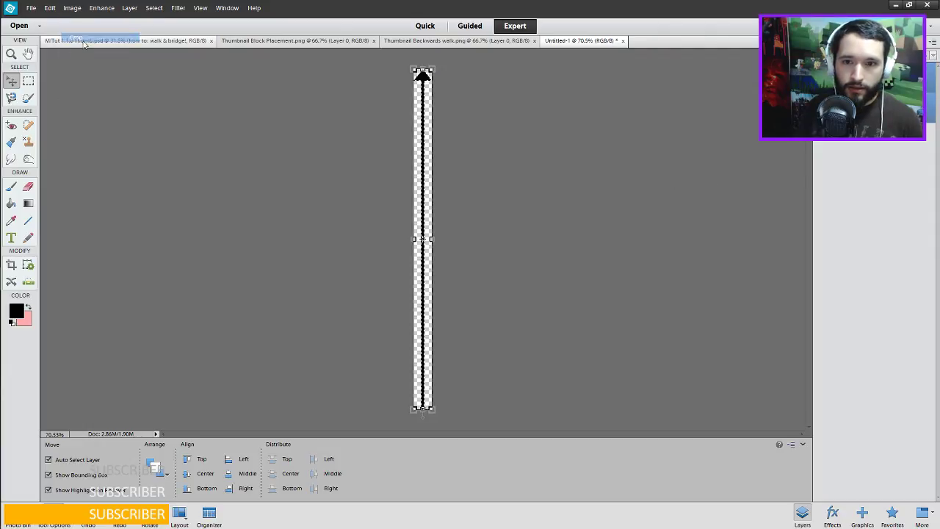
Save the cropped arrow as a PNG named Gadget_Arrow.png in the MI Tut folder, accepting the PNG options.
{"action": "left_click", "coordinate": [31, 7]}
{"action": "left_click", "coordinate": [46, 100]}
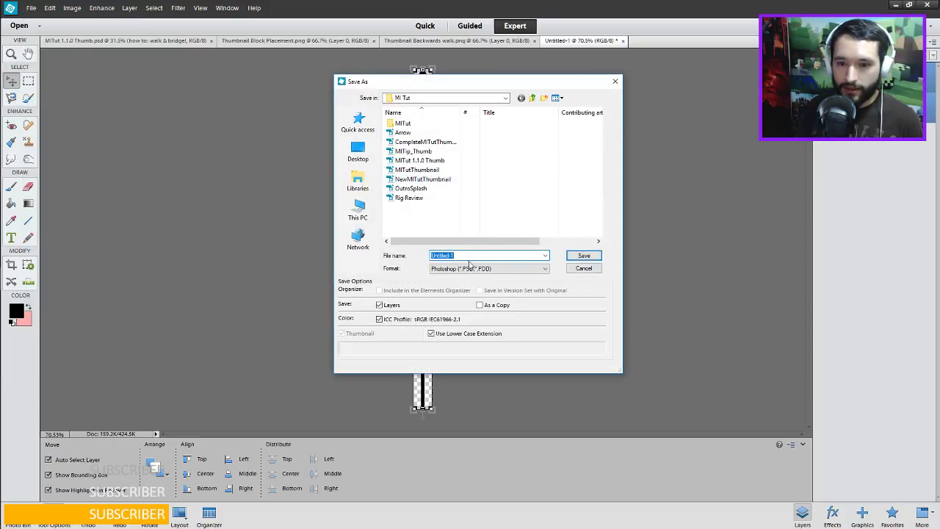
{"action": "left_click", "coordinate": [471, 265]}
{"action": "left_click", "coordinate": [455, 322]}
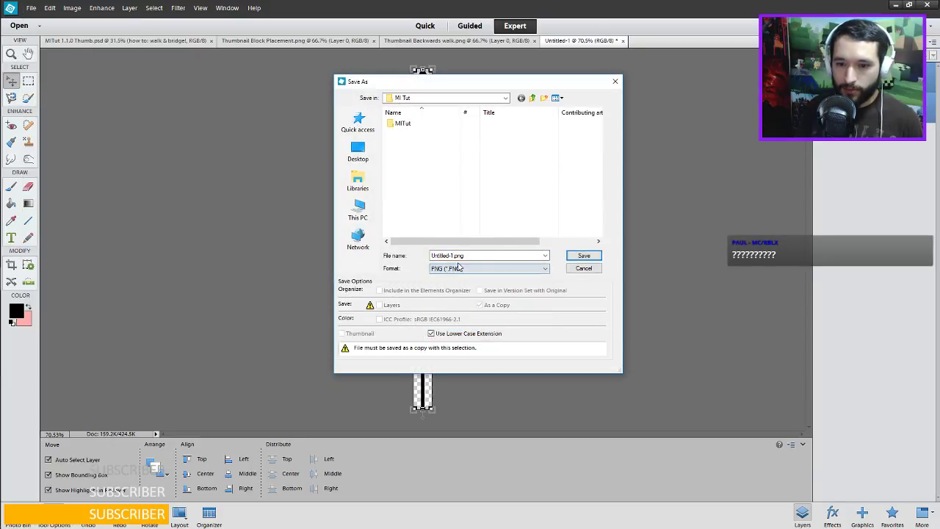
{"action": "left_click", "coordinate": [455, 254]}
{"action": "key", "text": "BackSpace"}
{"action": "key", "text": "ctrl+z"}
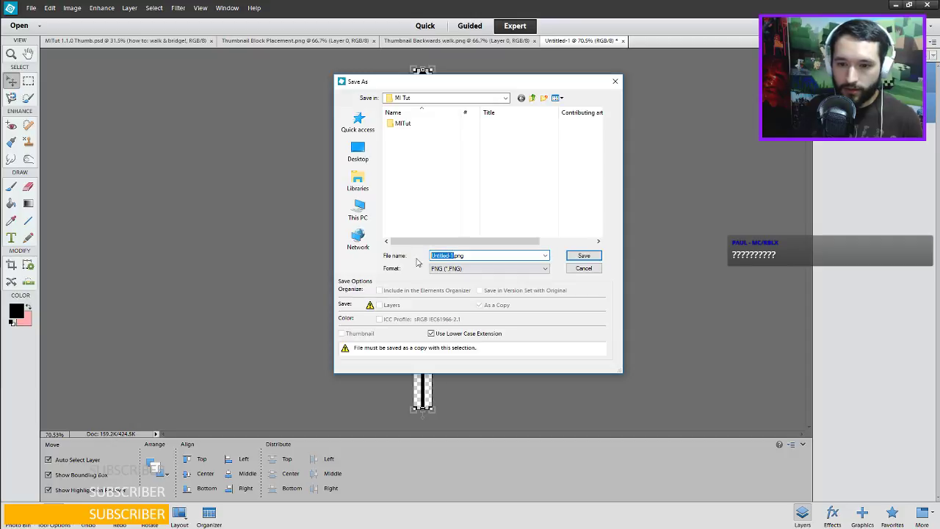
{"action": "type", "text": "Arrow"}
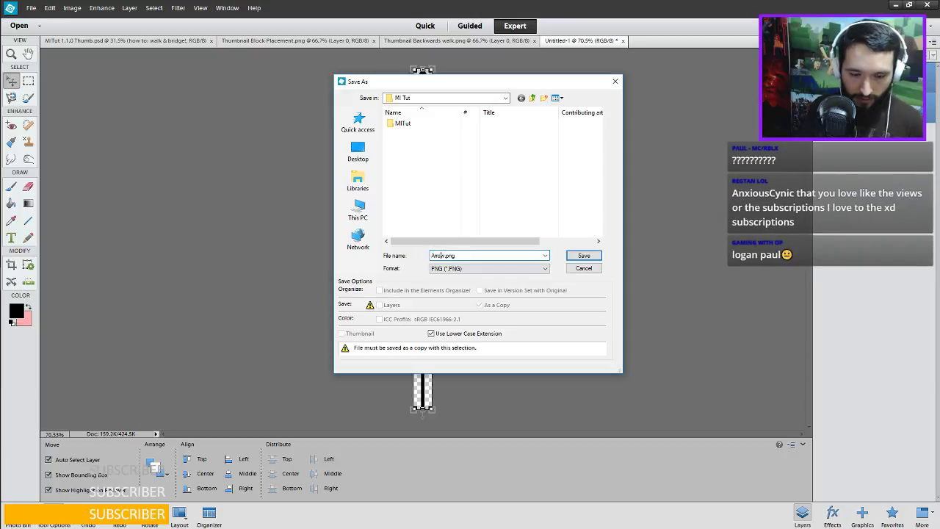
{"action": "type", "text": "Gadget_"}
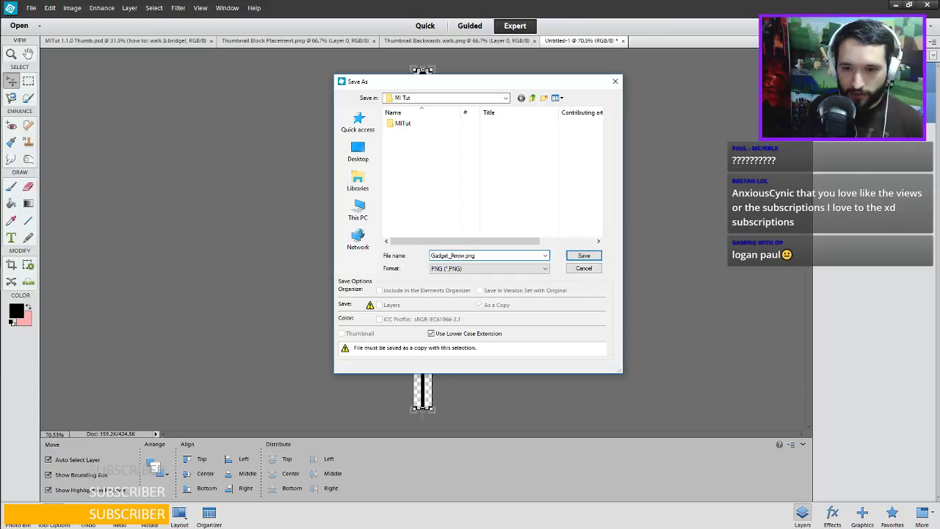
{"action": "key", "text": "Return"}
{"action": "key", "text": "Return"}
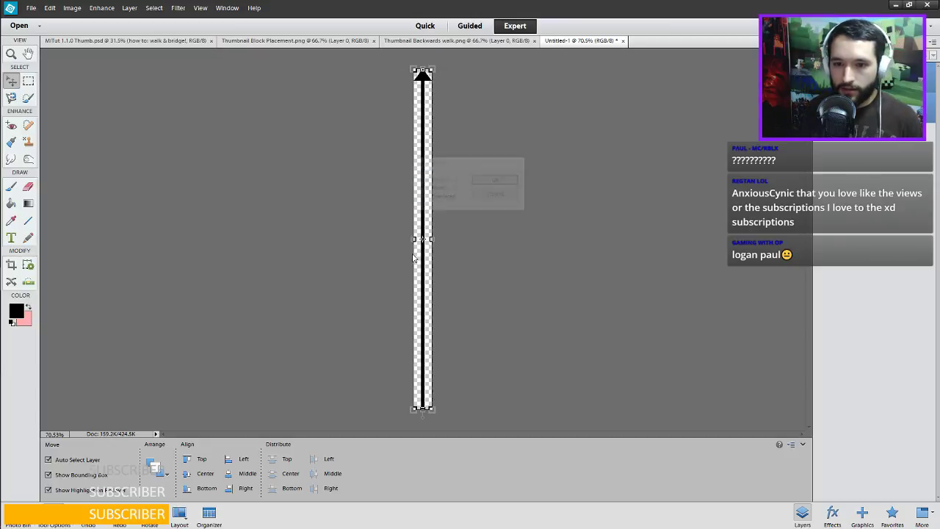
Undo the crop and hide both arrow layers, with the empty Layer 1 selected.
{"action": "key", "text": "ctrl+z"}
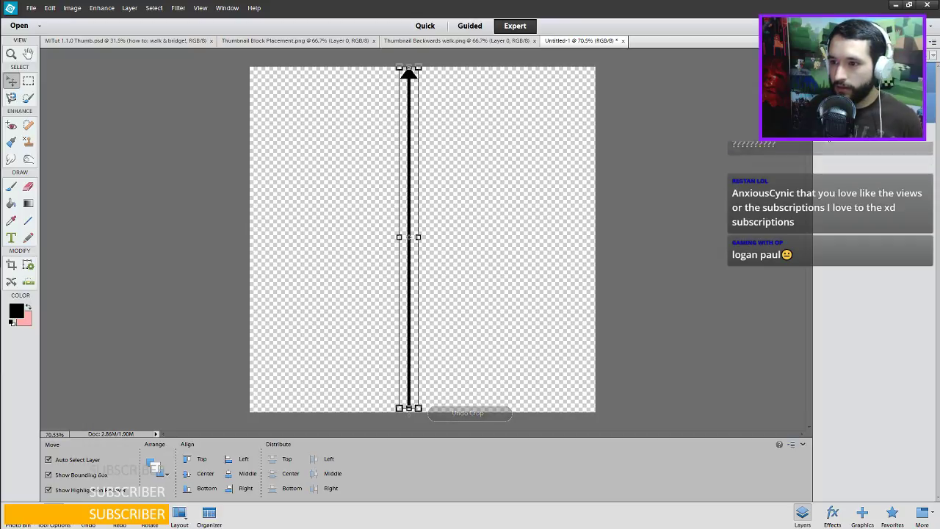
{"action": "left_click", "coordinate": [821, 78]}
{"action": "left_click", "coordinate": [821, 107]}
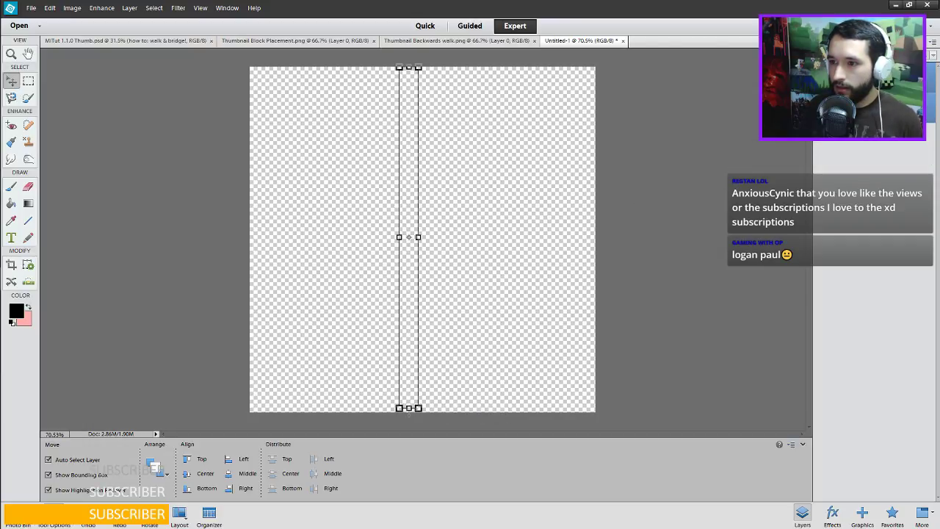
{"action": "left_click", "coordinate": [851, 144]}
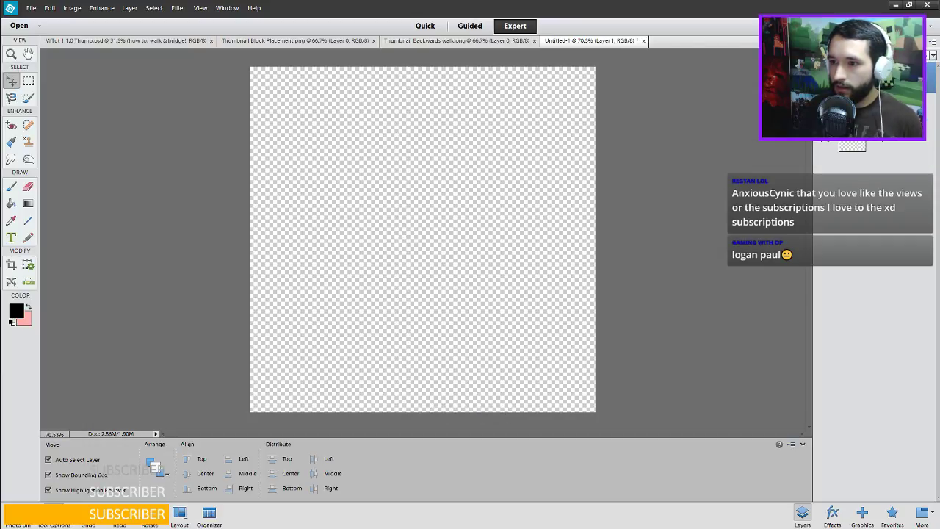
Draw a large black circle covering most of the empty canvas with the Ellipse tool.
{"action": "left_click", "coordinate": [28, 220]}
{"action": "left_click", "coordinate": [52, 475]}
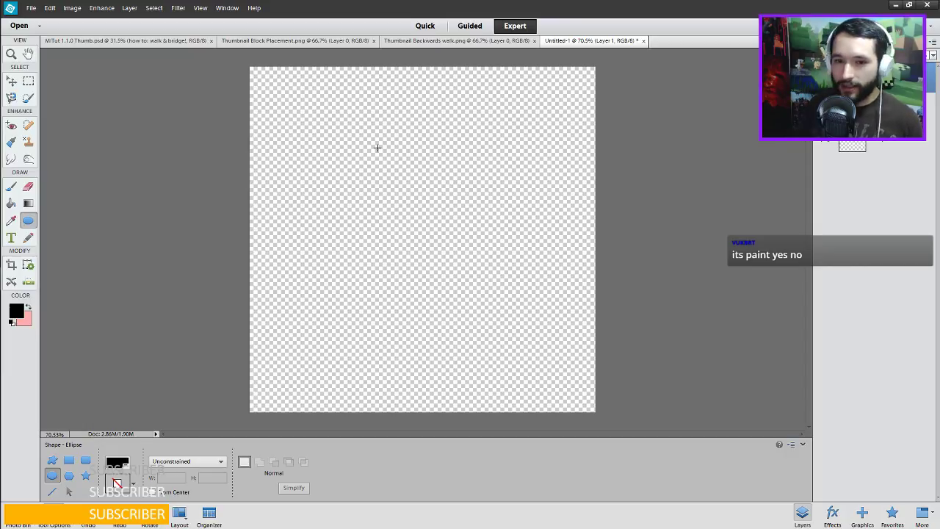
{"action": "left_click_drag", "start_coordinate": [294, 121], "coordinate": [543, 306]}
{"action": "left_click_drag", "start_coordinate": [712, 387], "coordinate": [786, 405]}
Nudge the black circle right and down until it meets the canvas's lower-right edges.
{"action": "key", "text": "v"}
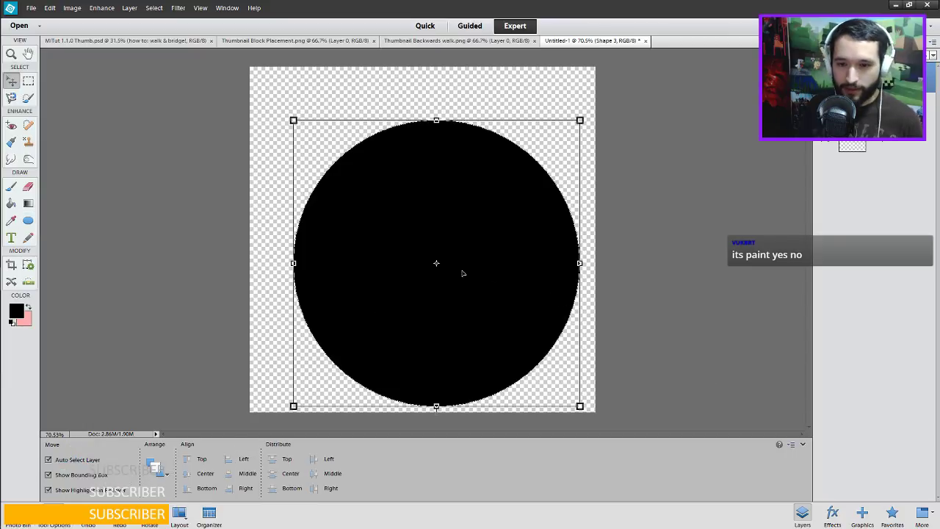
{"action": "key", "text": "Right"}
{"action": "key", "text": "Right"}
{"action": "key", "text": "Right"}
{"action": "key", "text": "Right"}
{"action": "key", "text": "Right"}
{"action": "key", "text": "Right"}
{"action": "key", "text": "Right"}
{"action": "key", "text": "Right"}
{"action": "key", "text": "Right"}
{"action": "key", "text": "Right"}
{"action": "key", "text": "Right"}
{"action": "key", "text": "Right"}
{"action": "key", "text": "Right"}
{"action": "key", "text": "Right"}
{"action": "key", "text": "Right"}
{"action": "key", "text": "Right"}
{"action": "key", "text": "Right"}
{"action": "key", "text": "Right"}
{"action": "key", "text": "Right"}
{"action": "key", "text": "Right"}
{"action": "key", "text": "Right"}
{"action": "key", "text": "Right"}
{"action": "key", "text": "Right"}
{"action": "key", "text": "Right"}
{"action": "key", "text": "Right"}
{"action": "key", "text": "Right"}
{"action": "key", "text": "Right"}
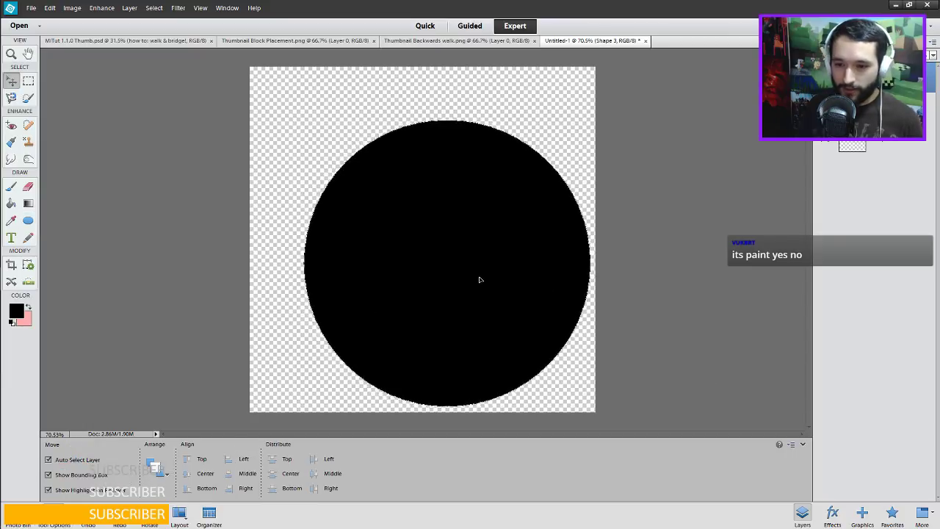
{"action": "key", "text": "Down"}
{"action": "key", "text": "Down"}
{"action": "key", "text": "Down"}
{"action": "key", "text": "Down"}
{"action": "key", "text": "Down"}
{"action": "key", "text": "Down"}
{"action": "key", "text": "Down"}
{"action": "key", "text": "Down"}
{"action": "key", "text": "Down"}
{"action": "key", "text": "Down"}
{"action": "key", "text": "Down"}
{"action": "key", "text": "Down"}
{"action": "key", "text": "Down"}
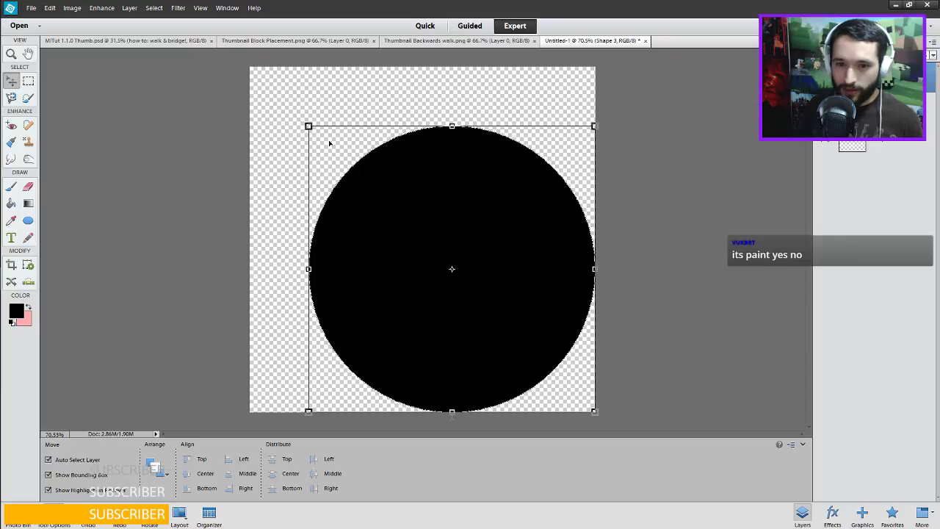
Scale the black circle proportionally to 117.95% and centre it on the canvas with a small margin all round.
{"action": "left_click_drag", "start_coordinate": [310, 126], "coordinate": [256, 74]}
{"action": "key", "text": "Up"}
{"action": "key", "text": "Up"}
{"action": "key", "text": "Up"}
{"action": "key", "text": "Up"}
{"action": "key", "text": "Up"}
{"action": "key", "text": "Up"}
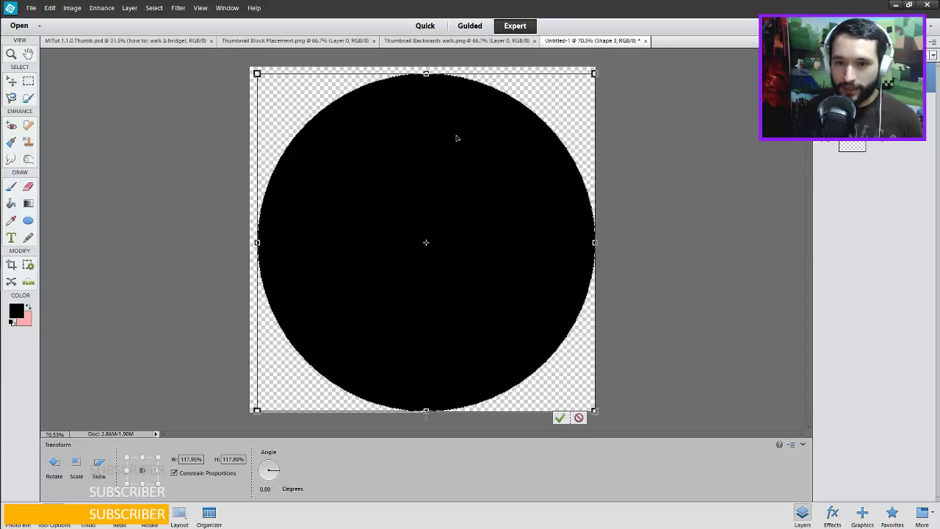
{"action": "key", "text": "Left"}
{"action": "key", "text": "Left"}
{"action": "key", "text": "Left"}
{"action": "key", "text": "Left"}
{"action": "key", "text": "Left"}
{"action": "key", "text": "Left"}
{"action": "key", "text": "Left"}
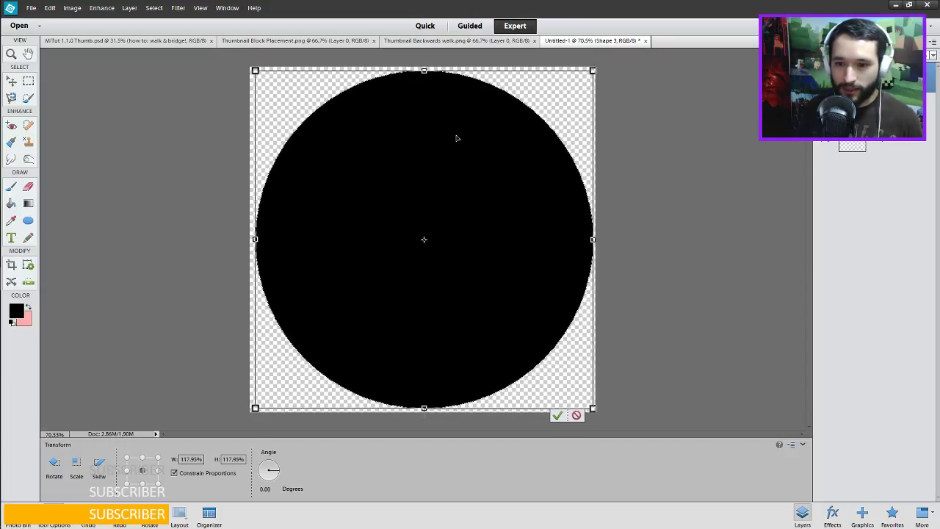
{"action": "key", "text": "Left"}
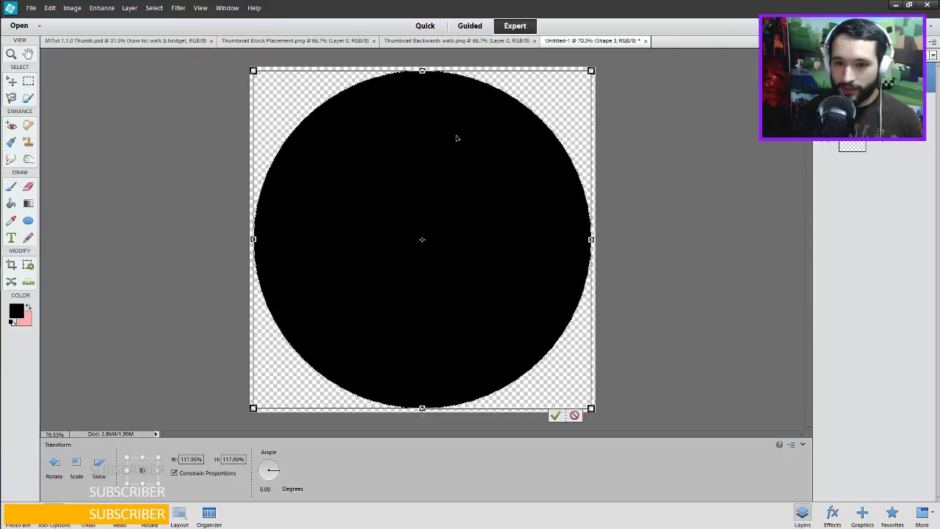
{"action": "left_click", "coordinate": [556, 415]}
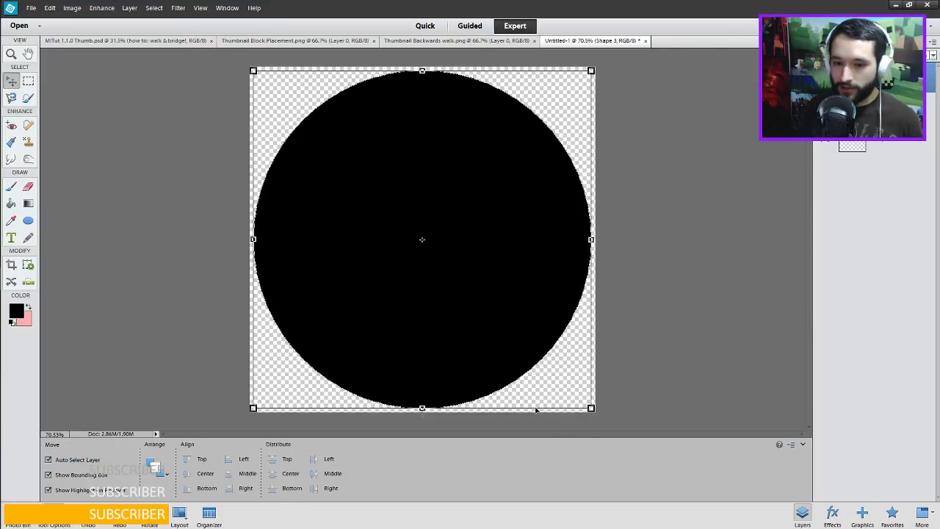
Duplicate the black circle layer and recolour the copy white.
{"action": "key", "text": "ctrl+j"}
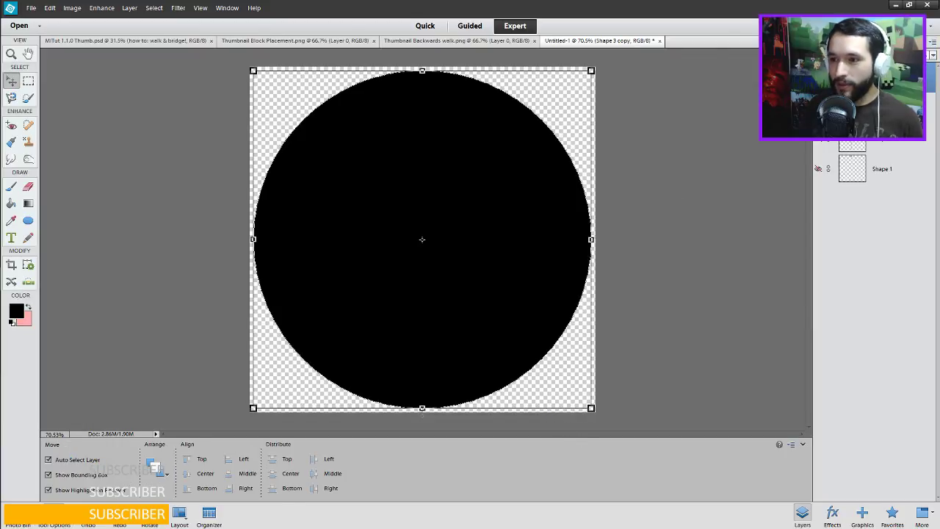
{"action": "key", "text": "x"}
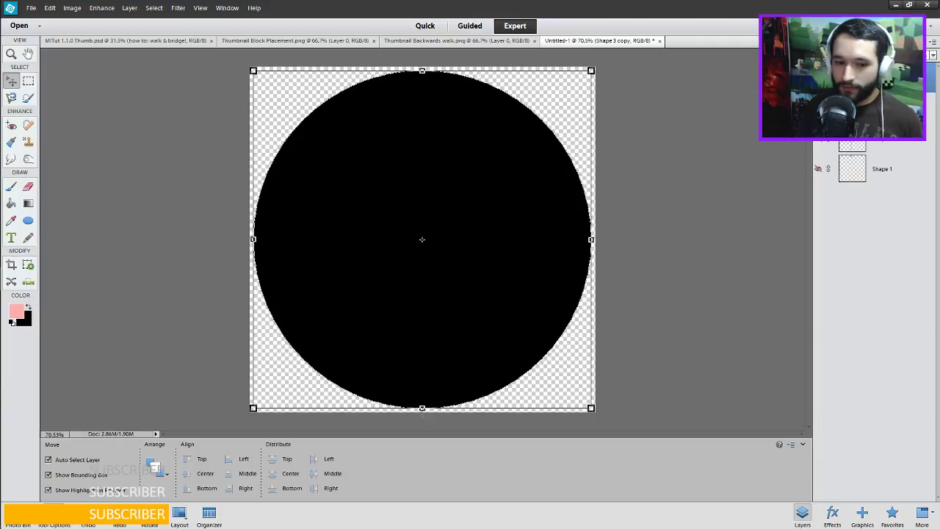
{"action": "left_click", "coordinate": [28, 220]}
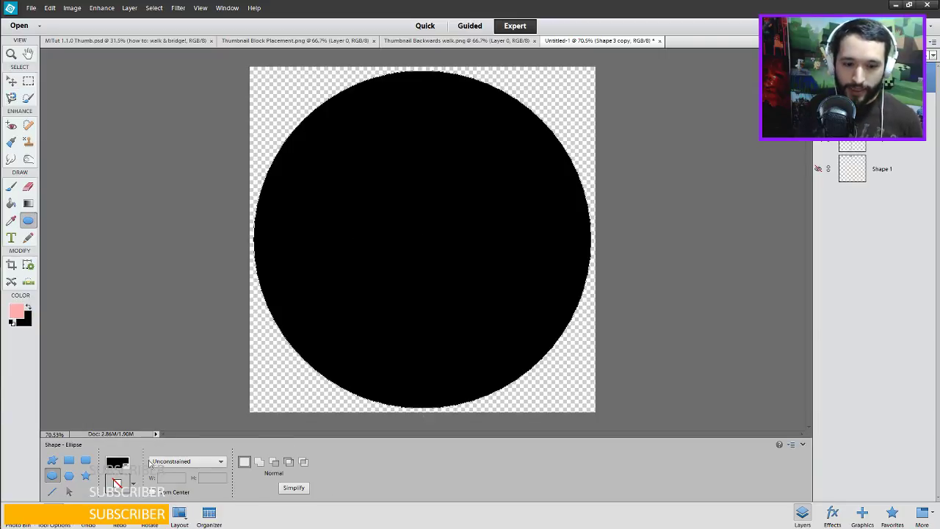
{"action": "left_click", "coordinate": [115, 464]}
{"action": "left_click", "coordinate": [151, 368]}
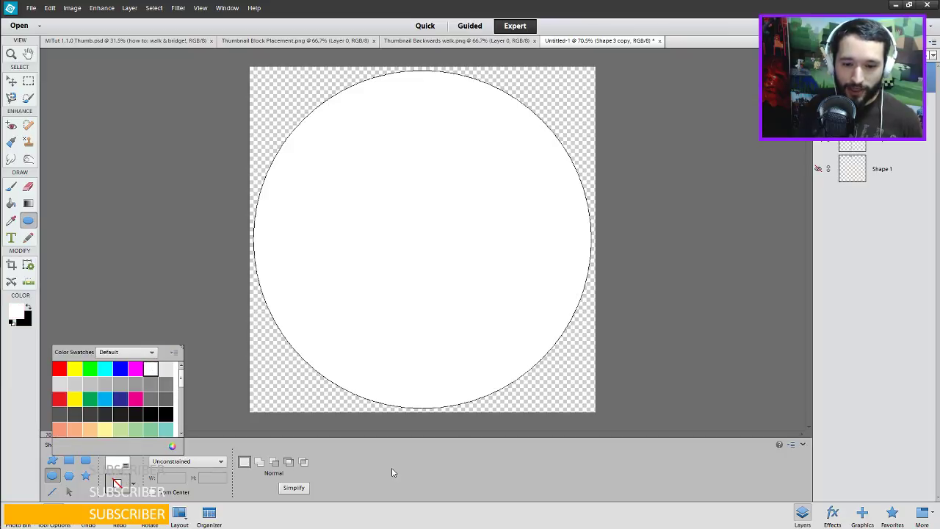
{"action": "key", "text": "Escape"}
{"action": "key", "text": "v"}
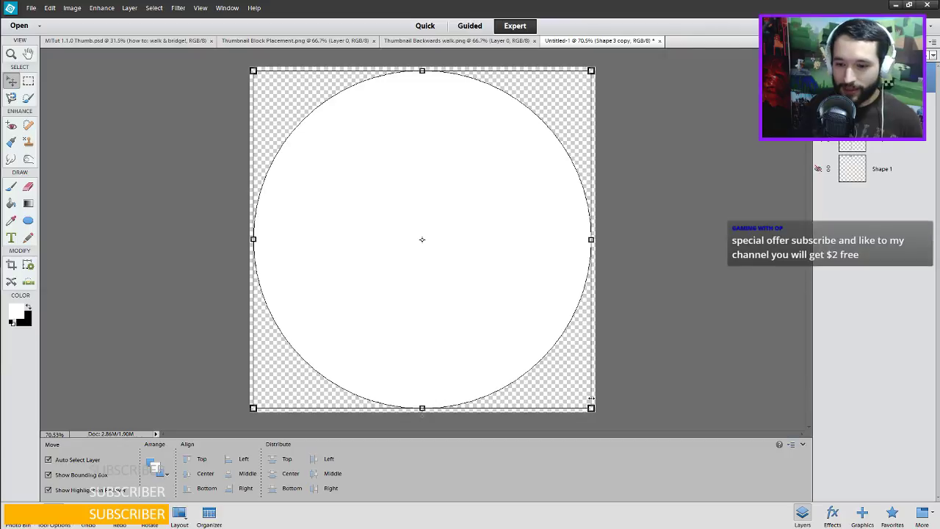
Scale the white circle to 97.25% about its centre and simplify both circle shape layers.
{"action": "left_click", "coordinate": [475, 331]}
{"action": "left_click", "coordinate": [522, 339]}
{"action": "left_click", "coordinate": [590, 407]}
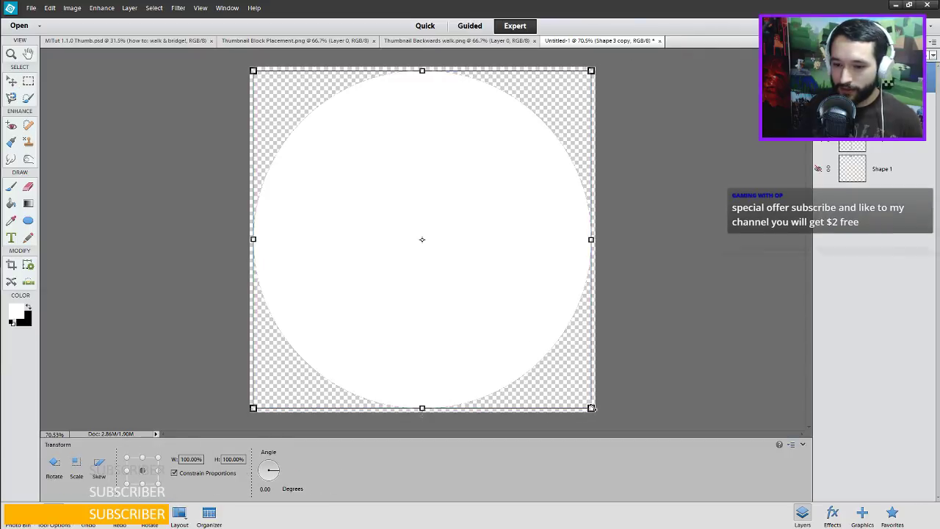
{"action": "left_click_drag", "start_coordinate": [590, 408], "coordinate": [587, 403]}
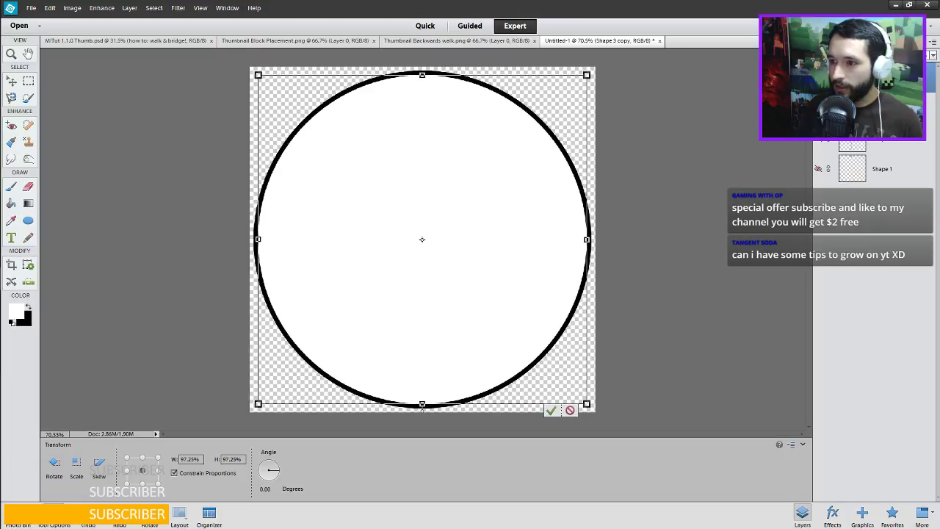
{"action": "left_click", "coordinate": [550, 409]}
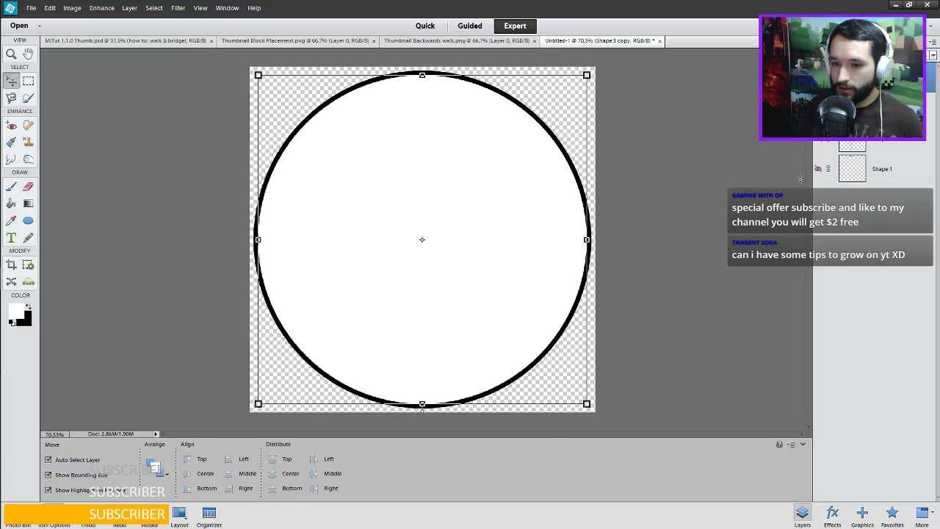
{"action": "right_click", "coordinate": [860, 111]}
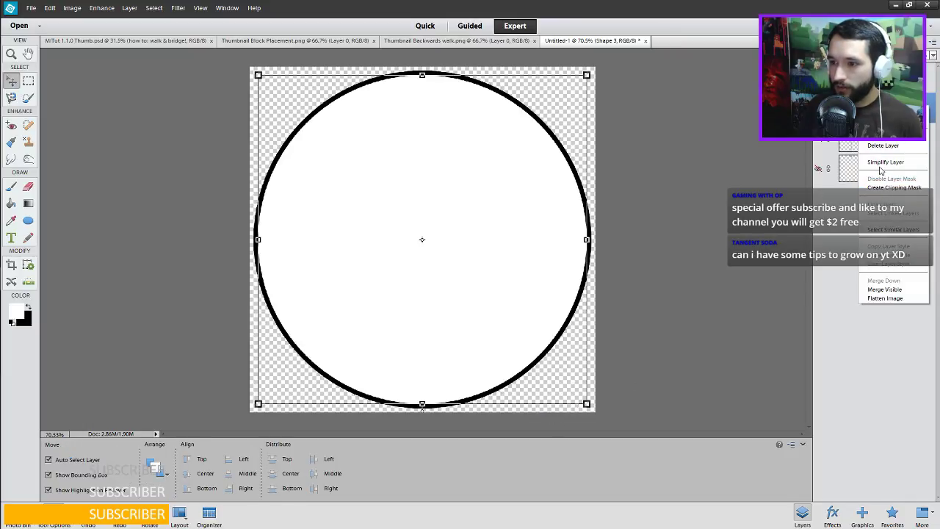
{"action": "left_click", "coordinate": [882, 129]}
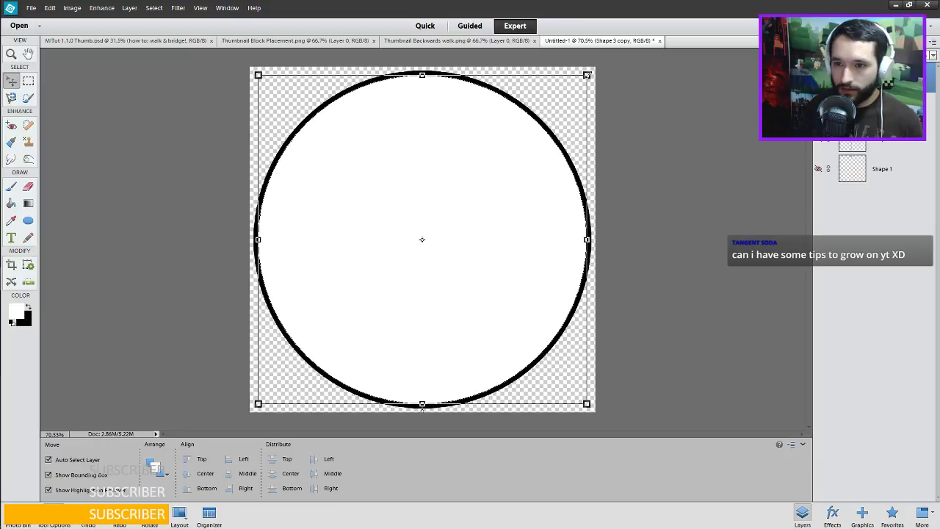
Scale the white circle to 100.75% about its centre and cut its area out of the black circle, leaving a thin ring.
{"action": "left_click_drag", "start_coordinate": [587, 75], "coordinate": [587, 75]}
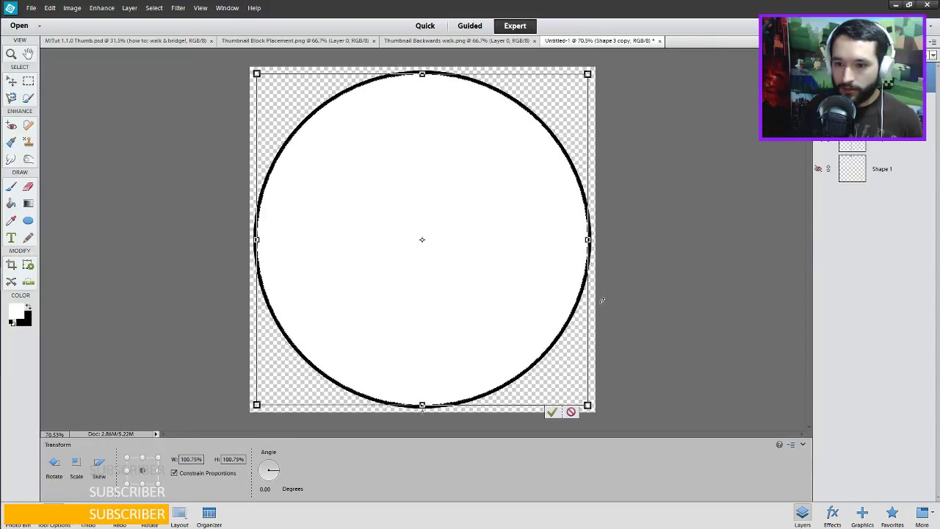
{"action": "left_click", "coordinate": [554, 413]}
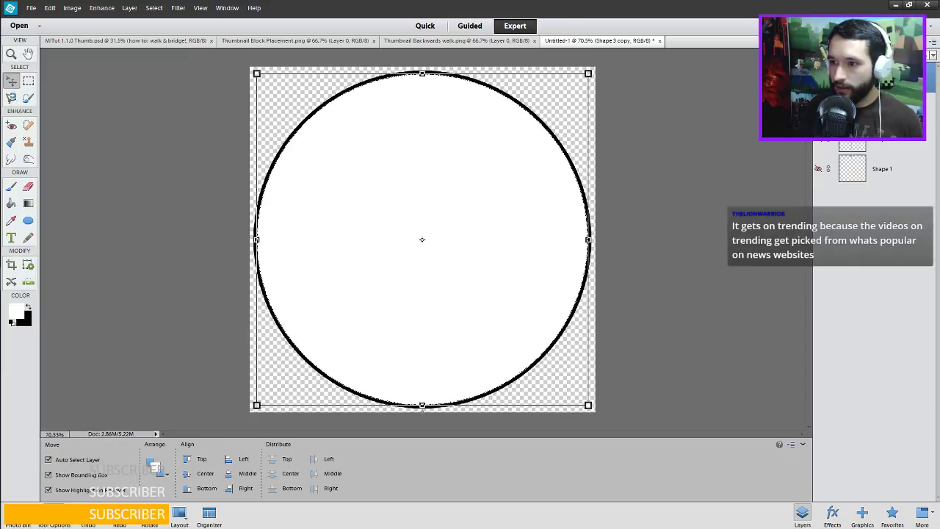
{"action": "left_click", "coordinate": [882, 108]}
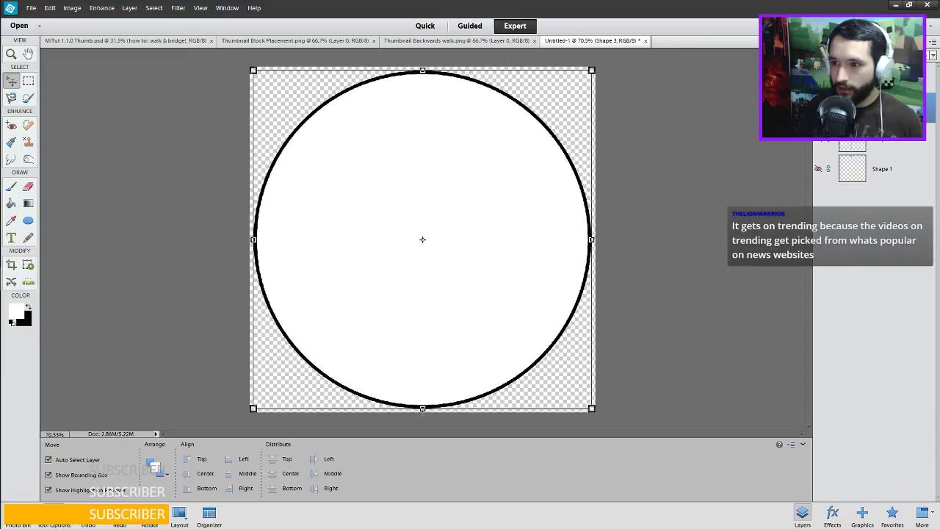
Save the ring as a PNG named Gadget_Circle in the MI Tut folder, accepting the PNG options.
{"action": "left_click", "coordinate": [32, 8]}
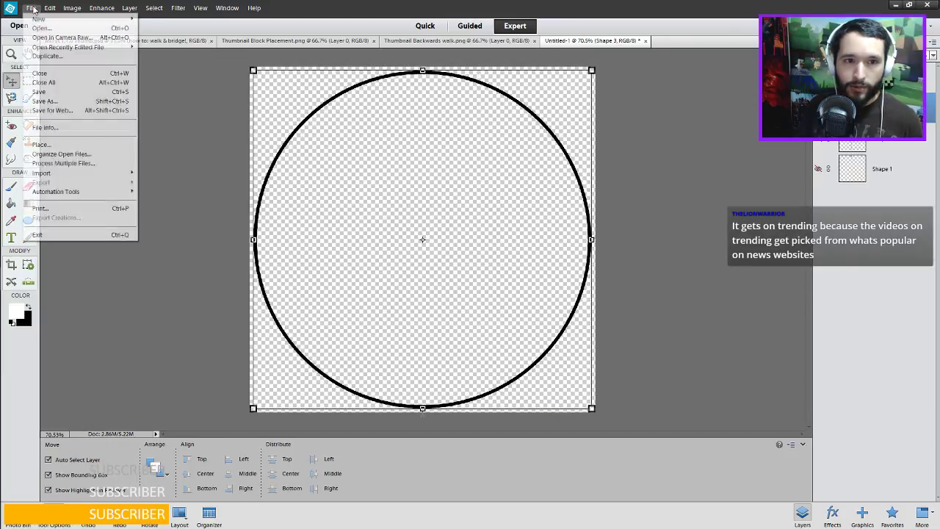
{"action": "left_click", "coordinate": [44, 101]}
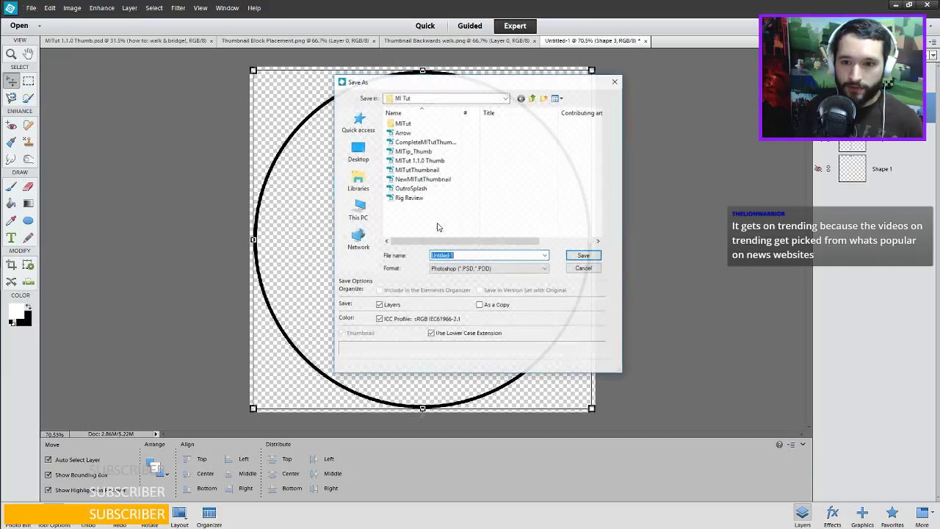
{"action": "left_click", "coordinate": [467, 268]}
{"action": "left_click", "coordinate": [470, 324]}
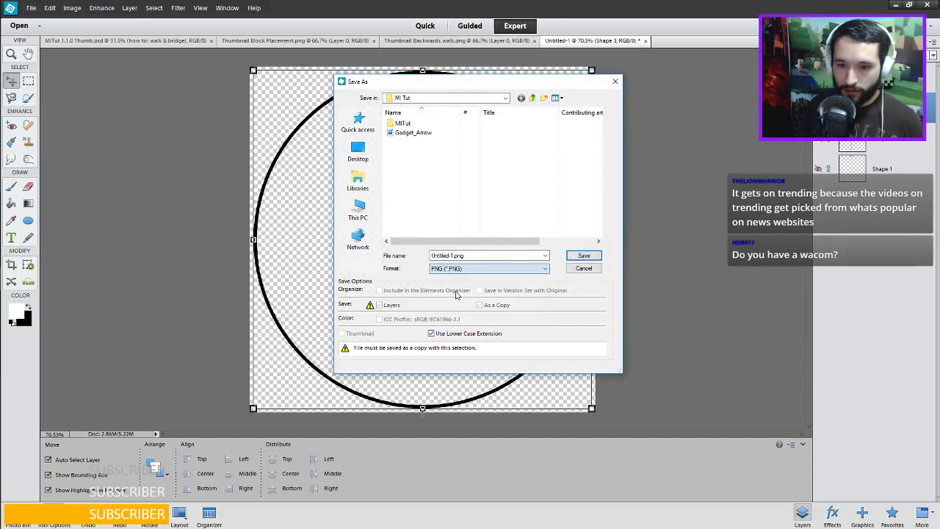
{"action": "left_click", "coordinate": [394, 132]}
{"action": "left_click_drag", "start_coordinate": [468, 254], "coordinate": [451, 255]}
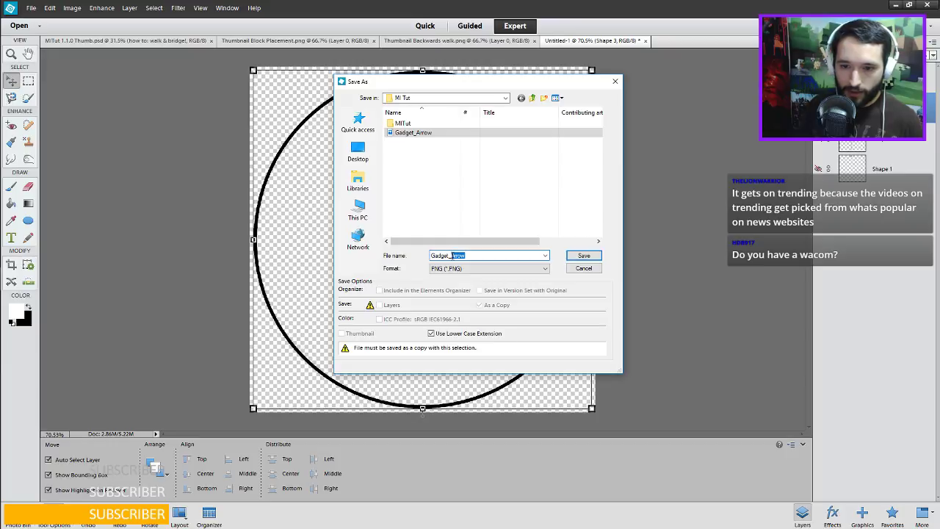
{"action": "type", "text": "Circle"}
{"action": "key", "text": "Return"}
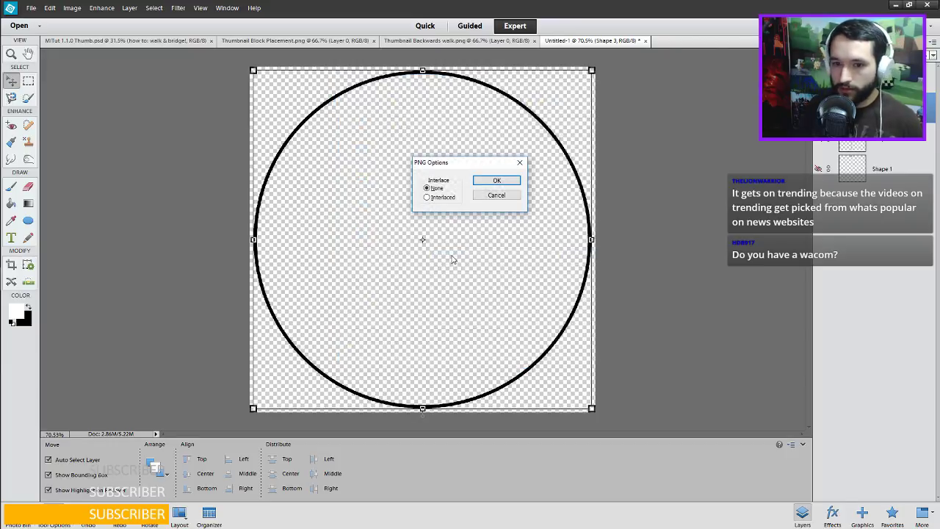
{"action": "left_click", "coordinate": [496, 181]}
Switch to Mine-imator and create a 3D diamond sword item in the thumbnail scene.
{"action": "mouse_move", "coordinate": [5, 129]}
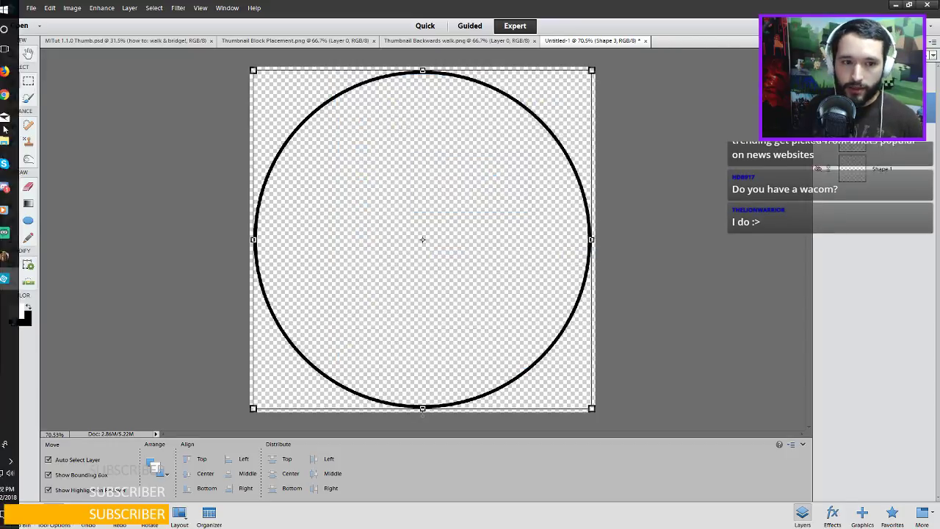
{"action": "left_click", "coordinate": [6, 255]}
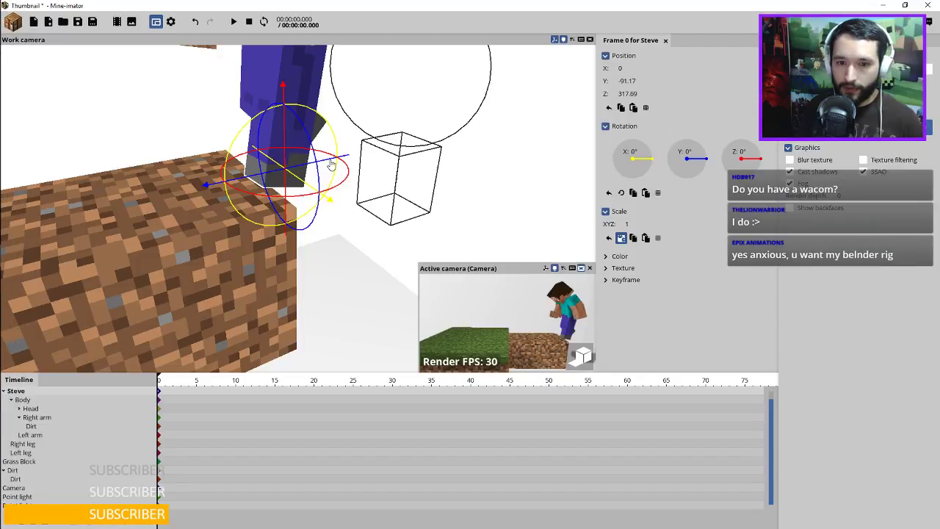
{"action": "left_click_drag", "start_coordinate": [415, 154], "coordinate": [499, 168]}
{"action": "scroll", "coordinate": [397, 162], "scroll_direction": "down", "scroll_amount": 6}
{"action": "left_click_drag", "start_coordinate": [378, 167], "coordinate": [323, 175]}
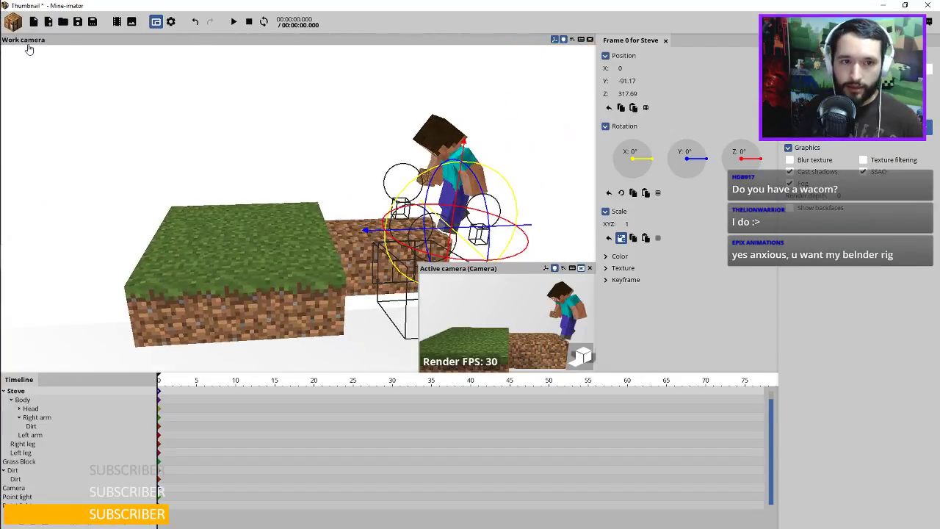
{"action": "left_click", "coordinate": [13, 22]}
{"action": "left_click", "coordinate": [103, 52]}
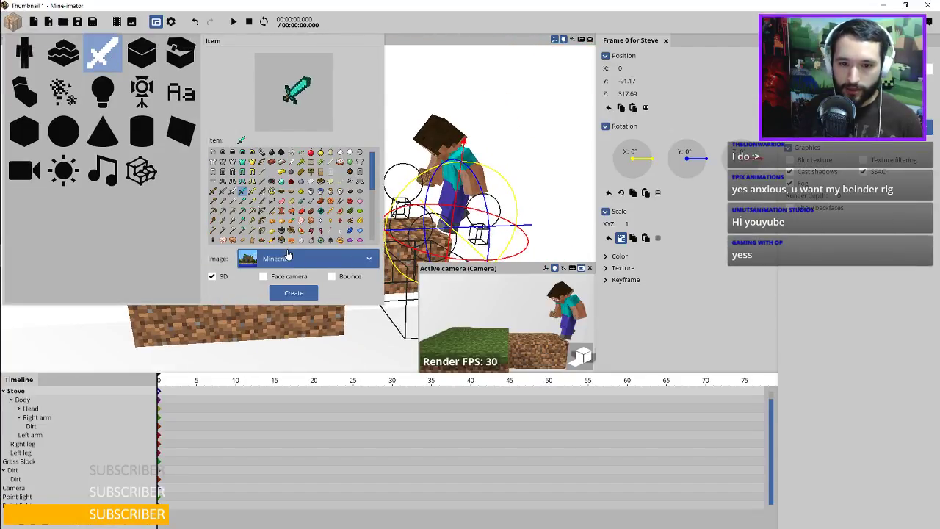
{"action": "left_click", "coordinate": [293, 292]}
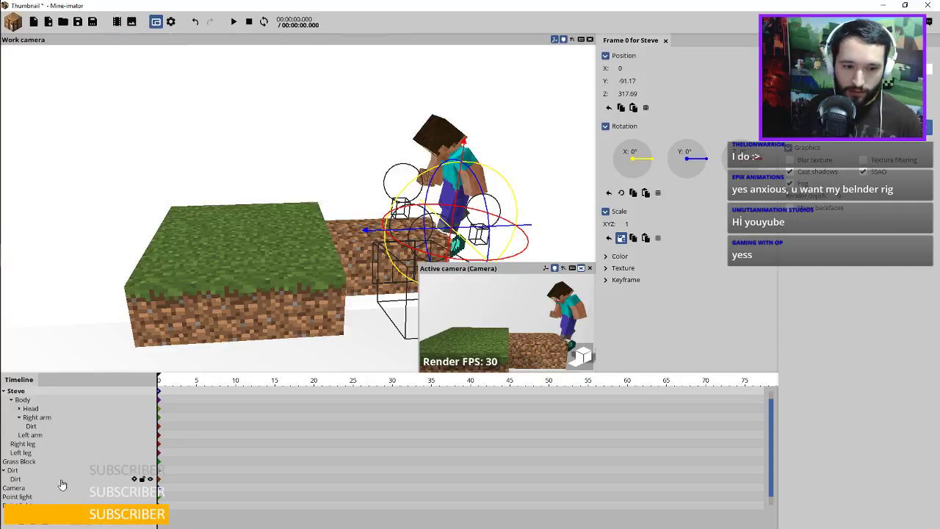
Collapse Steve in the timeline and move the sword item above the grass block, to about Y -16.42 and Z 343.12.
{"action": "left_click", "coordinate": [3, 391]}
{"action": "left_click", "coordinate": [15, 461]}
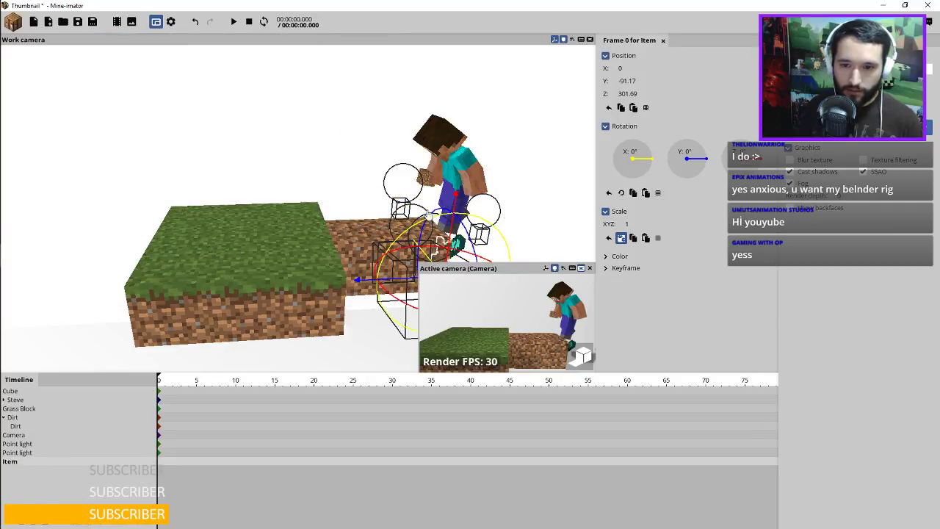
{"action": "left_click_drag", "start_coordinate": [438, 243], "coordinate": [203, 152]}
{"action": "left_click_drag", "start_coordinate": [293, 168], "coordinate": [317, 193]}
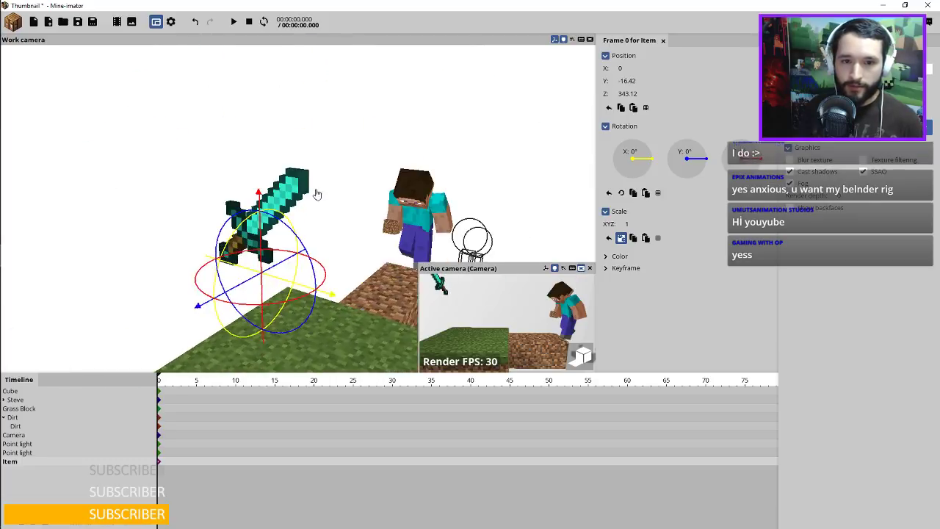
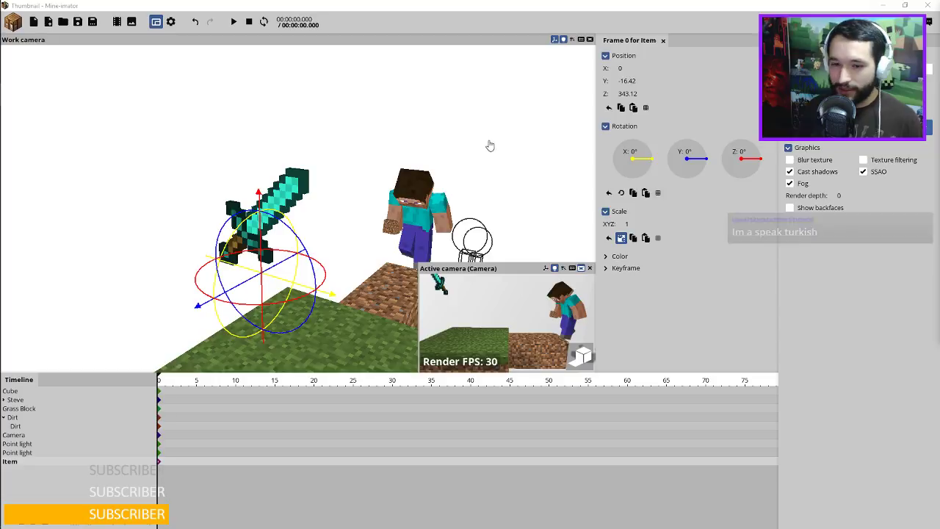
{"action": "left_click_drag", "start_coordinate": [489, 146], "coordinate": [486, 167]}
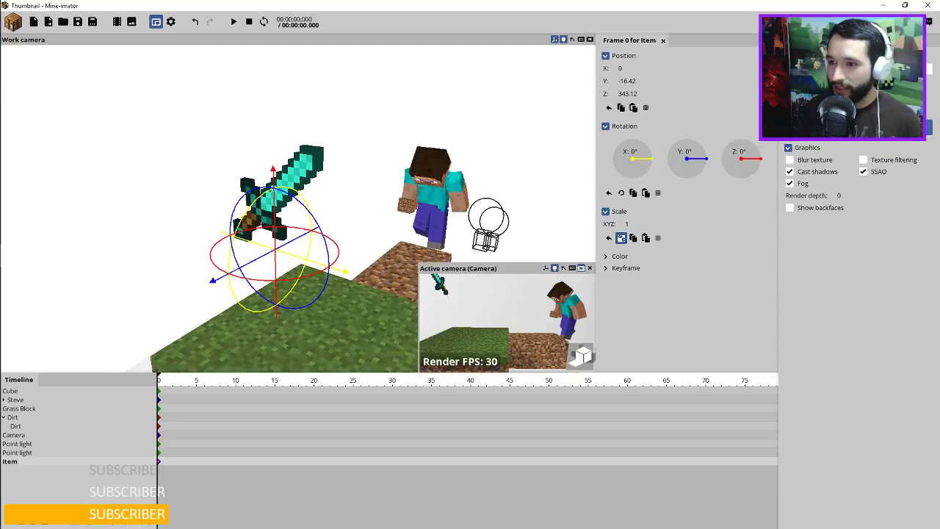
Replace the sword item's image with Gadget_Arrow, imported as a single image with the item sheet option off.
{"action": "left_click", "coordinate": [809, 40]}
{"action": "left_click", "coordinate": [810, 78]}
{"action": "left_click", "coordinate": [806, 67]}
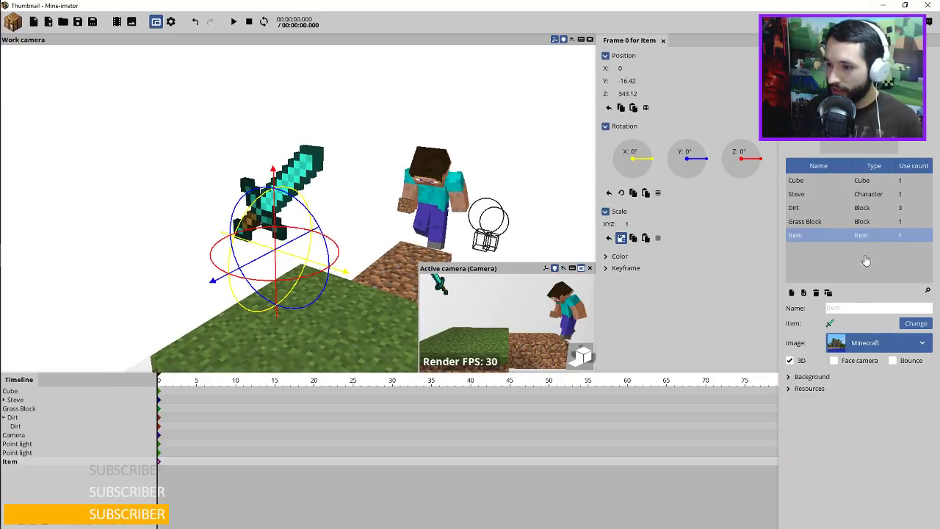
{"action": "left_click", "coordinate": [863, 345]}
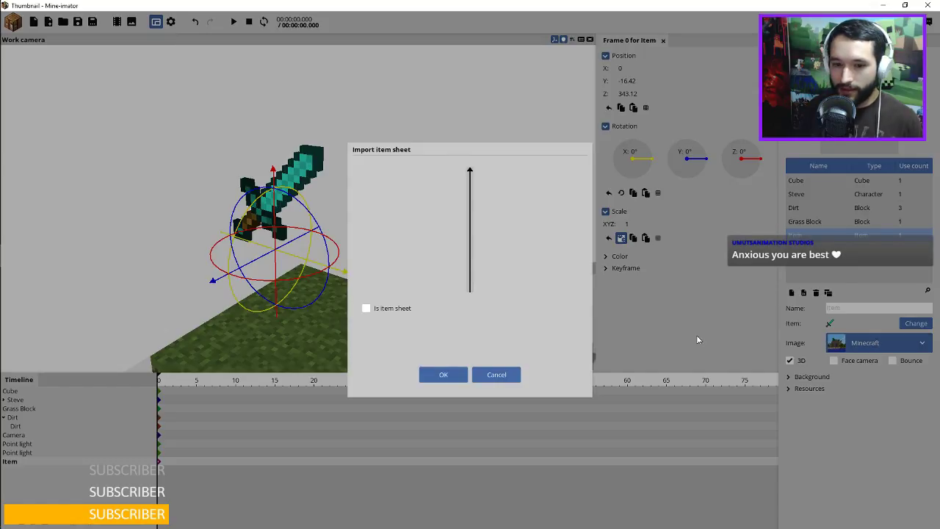
{"action": "left_click", "coordinate": [448, 375]}
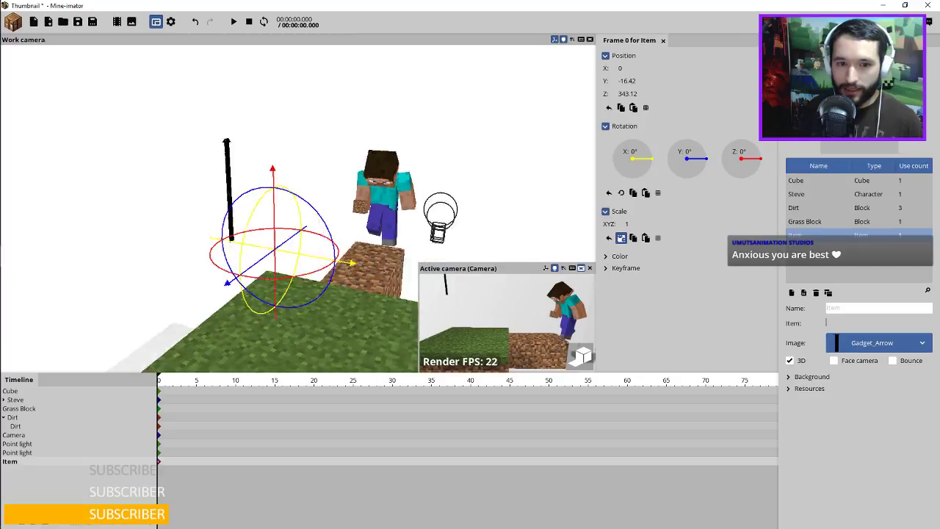
Duplicate the arrow item in the library and raise the copy above the original, to about Z 361.92.
{"action": "scroll", "coordinate": [265, 182], "scroll_direction": "up", "scroll_amount": 3}
{"action": "left_click_drag", "start_coordinate": [265, 181], "coordinate": [367, 184]}
{"action": "scroll", "coordinate": [351, 151], "scroll_direction": "down", "scroll_amount": 3}
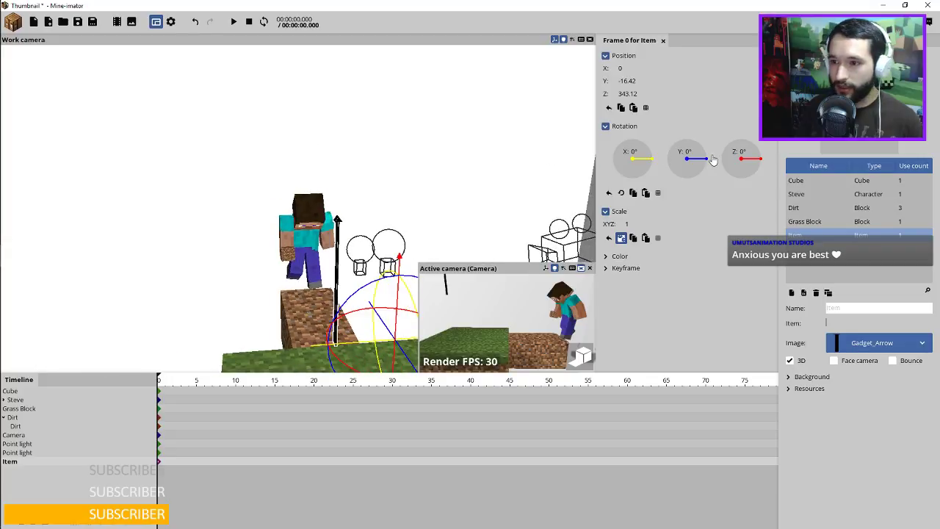
{"action": "left_click", "coordinate": [804, 293]}
{"action": "left_click", "coordinate": [803, 294]}
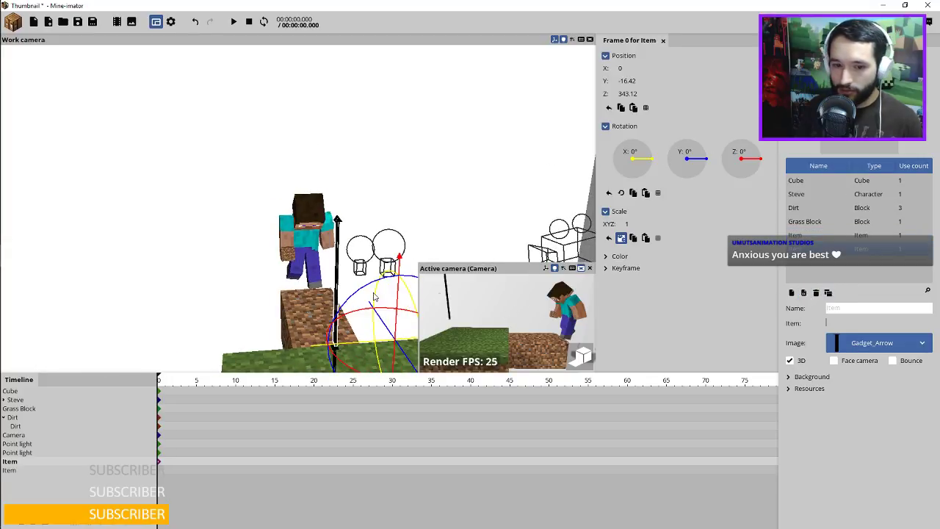
{"action": "left_click", "coordinate": [22, 469]}
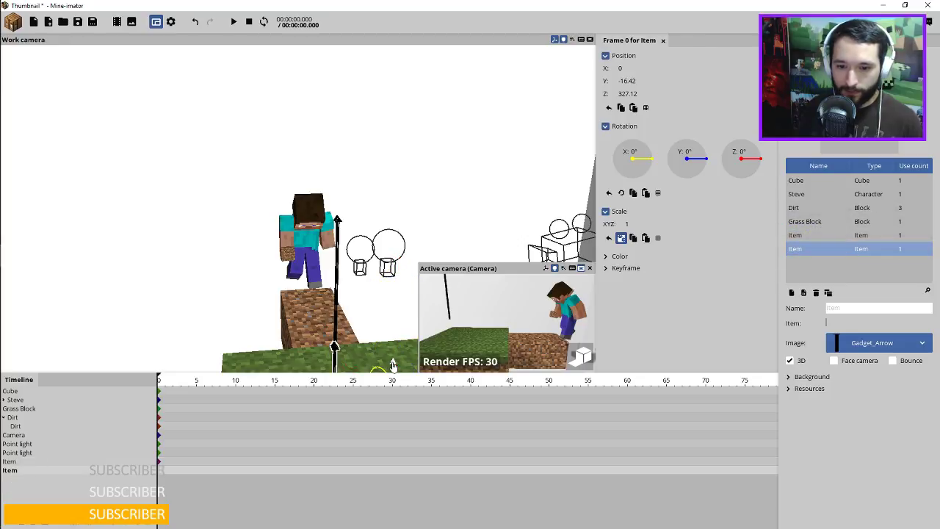
{"action": "left_click_drag", "start_coordinate": [391, 363], "coordinate": [409, 117]}
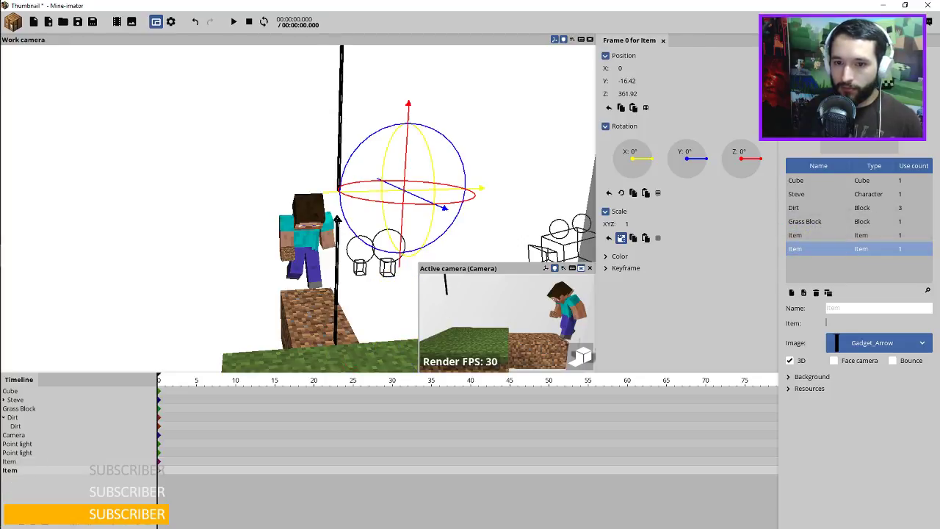
Try importing Gadget_Circle as a 16 by 16 item sheet for the copied item's image.
{"action": "left_click", "coordinate": [874, 351]}
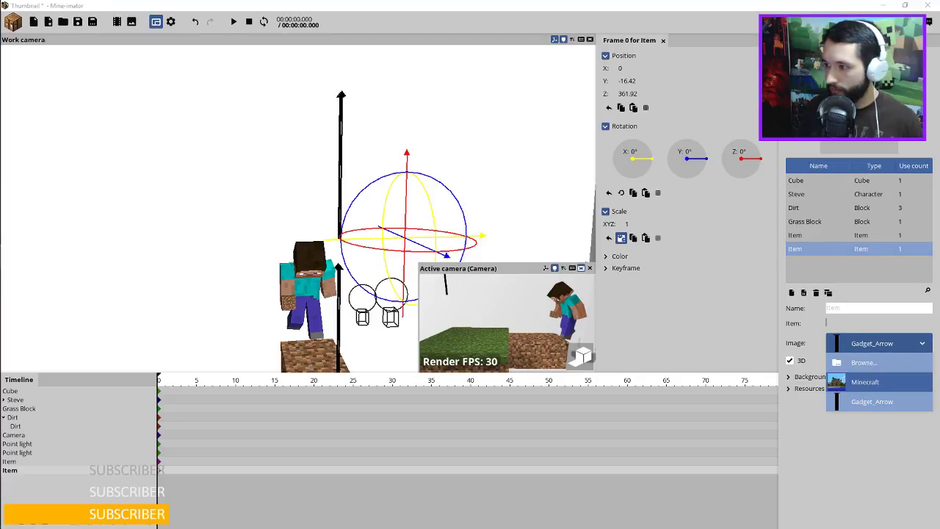
{"action": "double_click", "coordinate": [741, 202]}
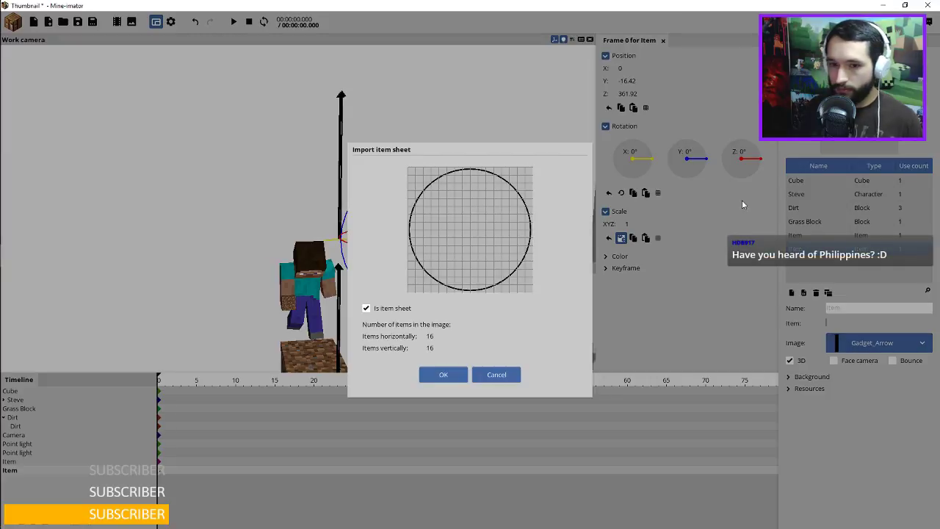
{"action": "left_click", "coordinate": [442, 374]}
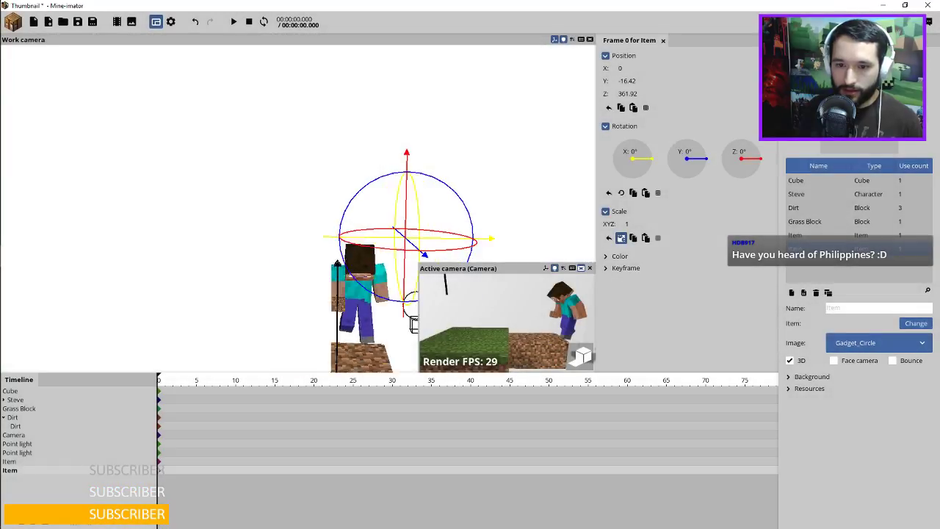
{"action": "left_click_drag", "start_coordinate": [293, 191], "coordinate": [257, 217]}
{"action": "scroll", "coordinate": [473, 184], "scroll_direction": "down", "scroll_amount": 5}
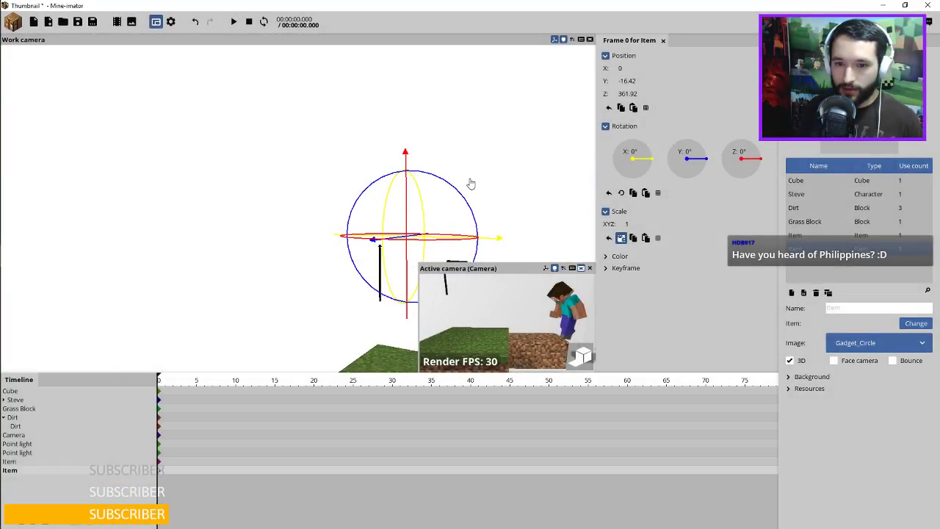
{"action": "scroll", "coordinate": [472, 181], "scroll_direction": "up", "scroll_amount": 6}
{"action": "left_click_drag", "start_coordinate": [478, 164], "coordinate": [448, 217]}
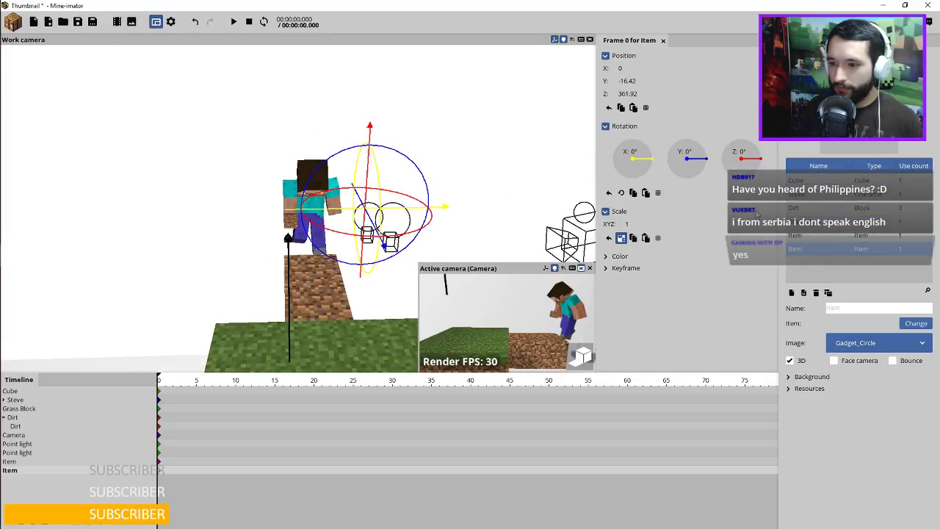
Import Gadget_Circle for the copied item again with the item sheet option off, and save the project.
{"action": "left_click", "coordinate": [858, 342]}
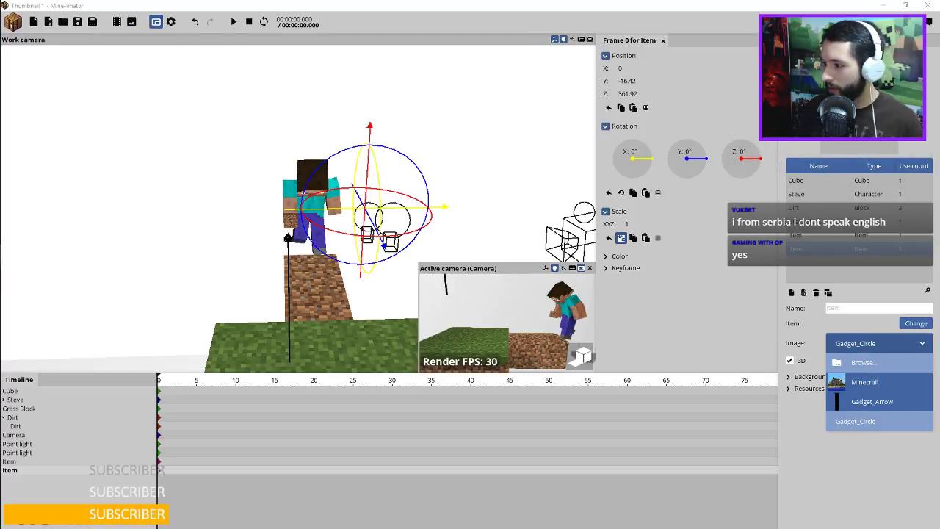
{"action": "left_click", "coordinate": [862, 362]}
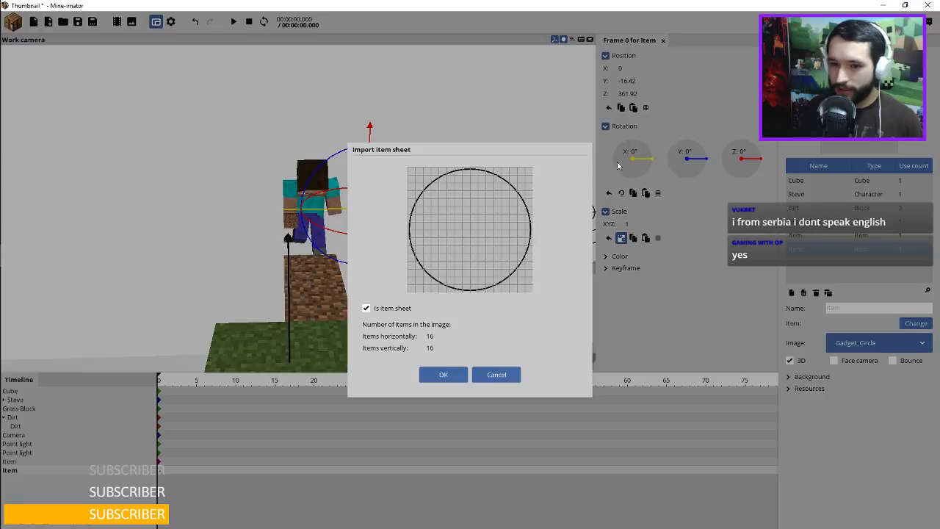
{"action": "left_click", "coordinate": [382, 312]}
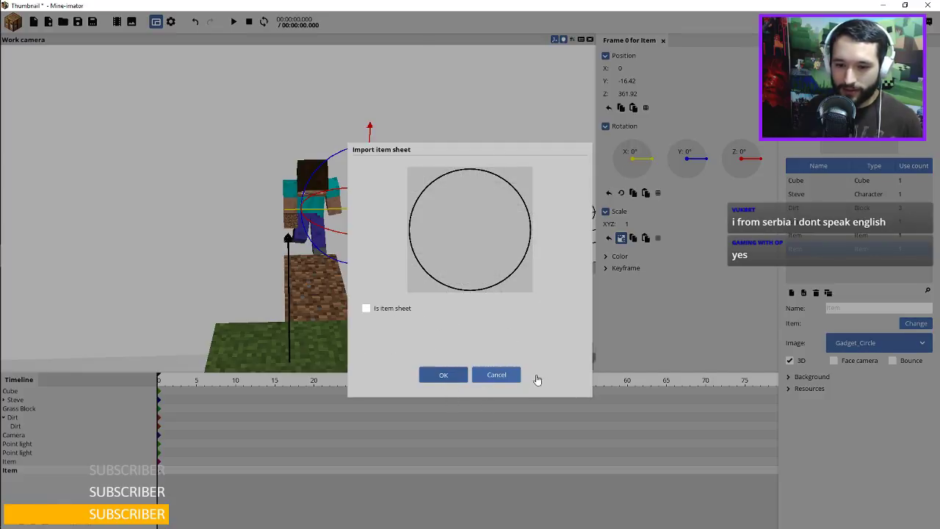
{"action": "left_click", "coordinate": [443, 375]}
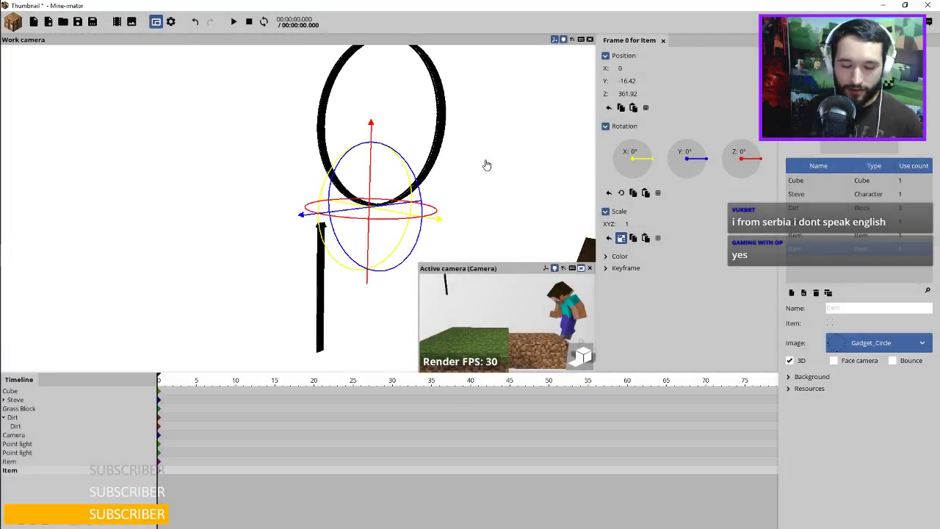
{"action": "key", "text": "ctrl+s"}
{"action": "left_click_drag", "start_coordinate": [456, 133], "coordinate": [487, 145]}
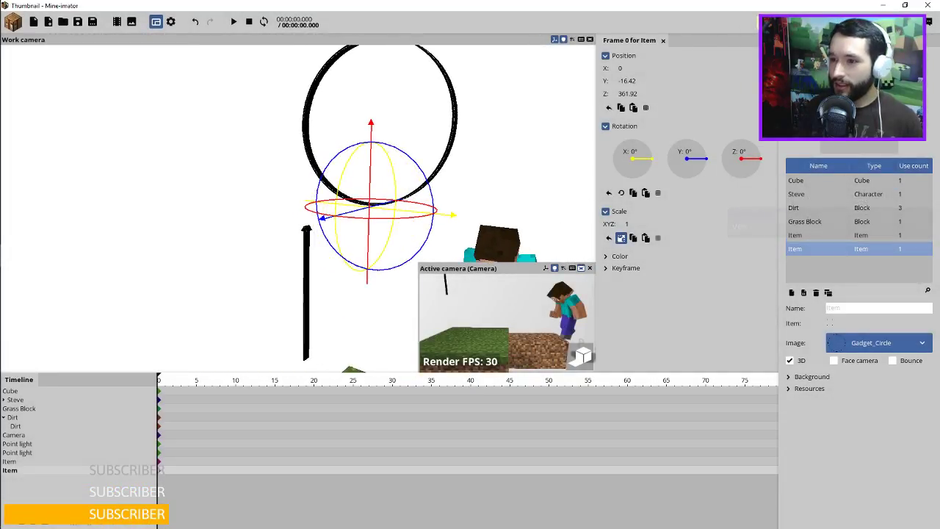
Adjust the circle item's rotation point so the ring is centred on its transform gizmo.
{"action": "left_click", "coordinate": [891, 40]}
{"action": "scroll", "coordinate": [830, 144], "scroll_direction": "up", "scroll_amount": 2}
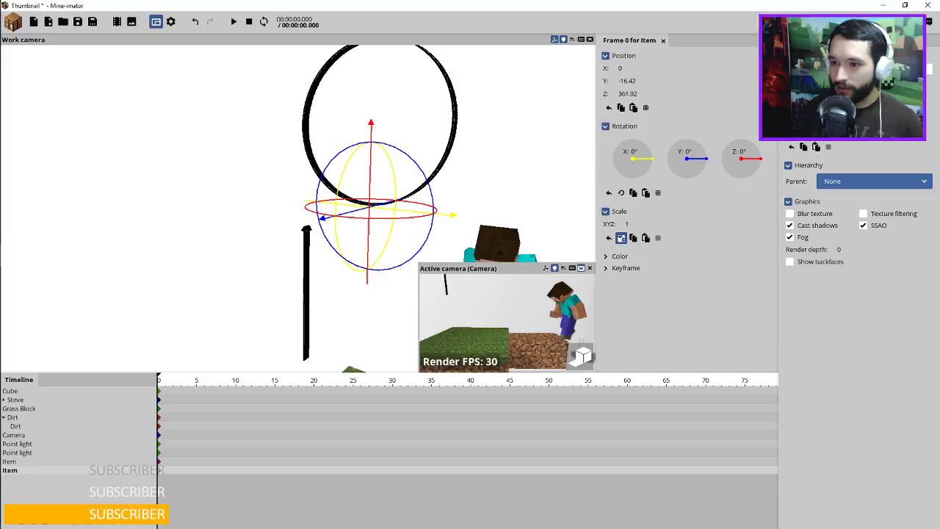
{"action": "left_click_drag", "start_coordinate": [806, 133], "coordinate": [845, 133]}
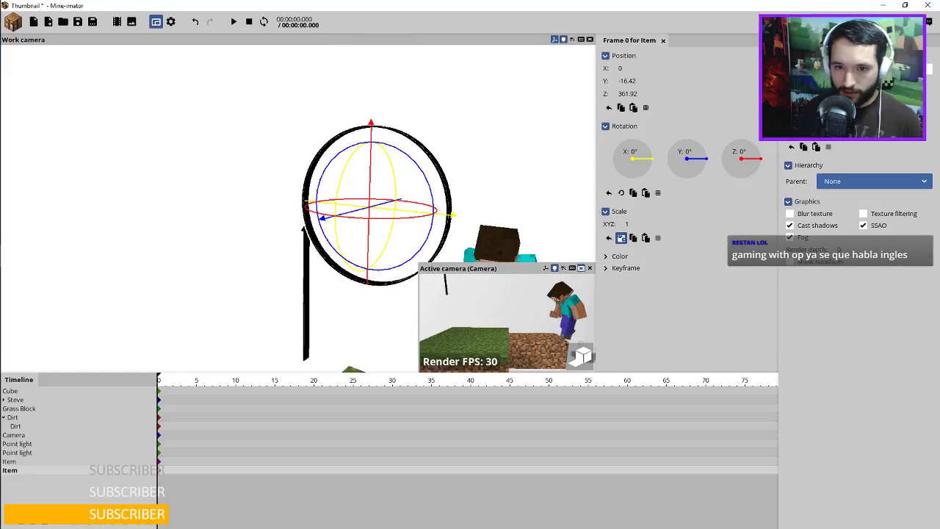
{"action": "left_click_drag", "start_coordinate": [220, 198], "coordinate": [261, 191]}
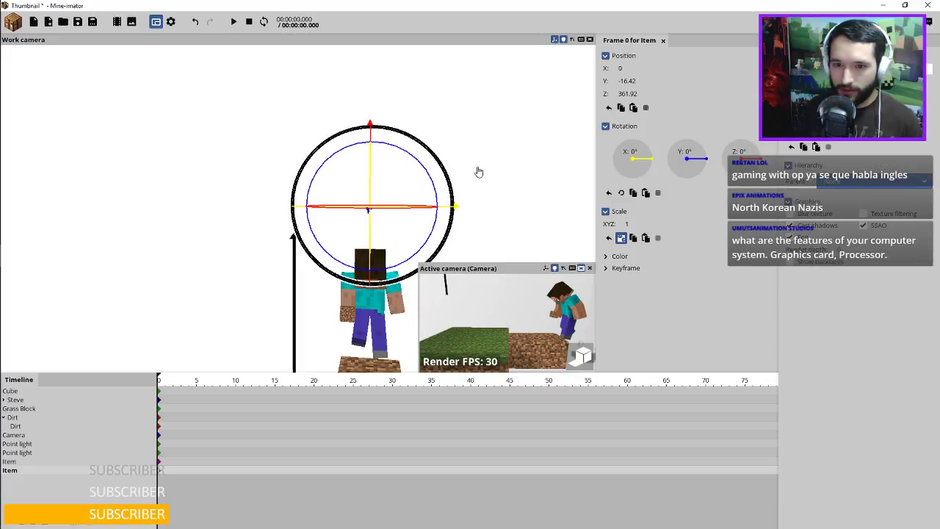
{"action": "left_click_drag", "start_coordinate": [478, 171], "coordinate": [549, 147]}
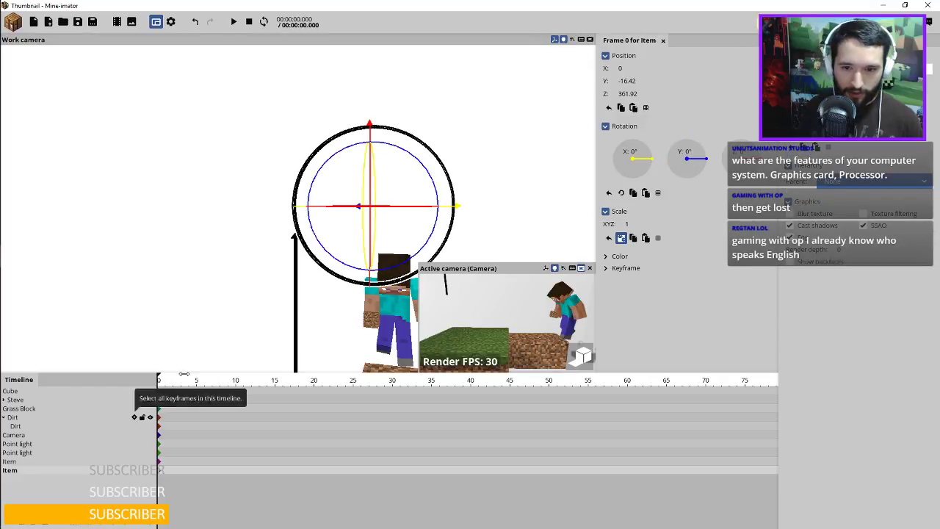
{"action": "left_click_drag", "start_coordinate": [452, 168], "coordinate": [433, 279]}
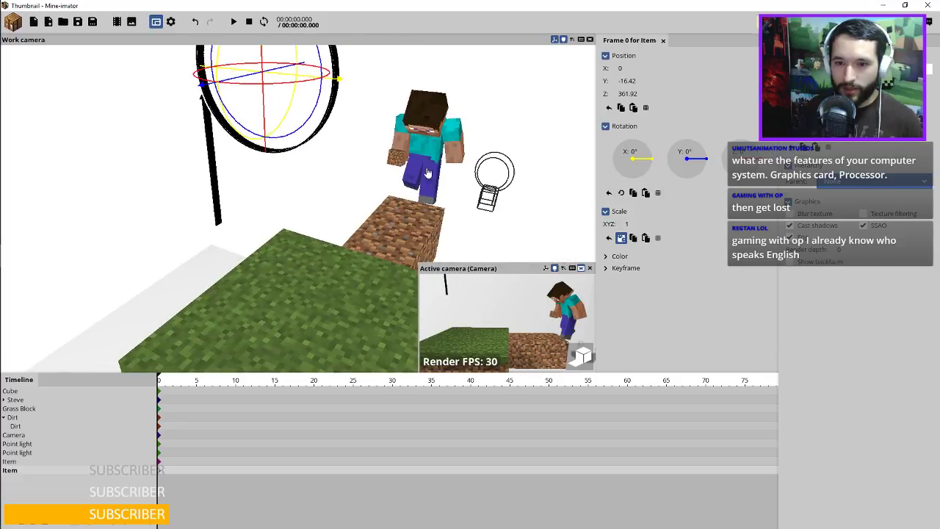
{"action": "left_click", "coordinate": [22, 400]}
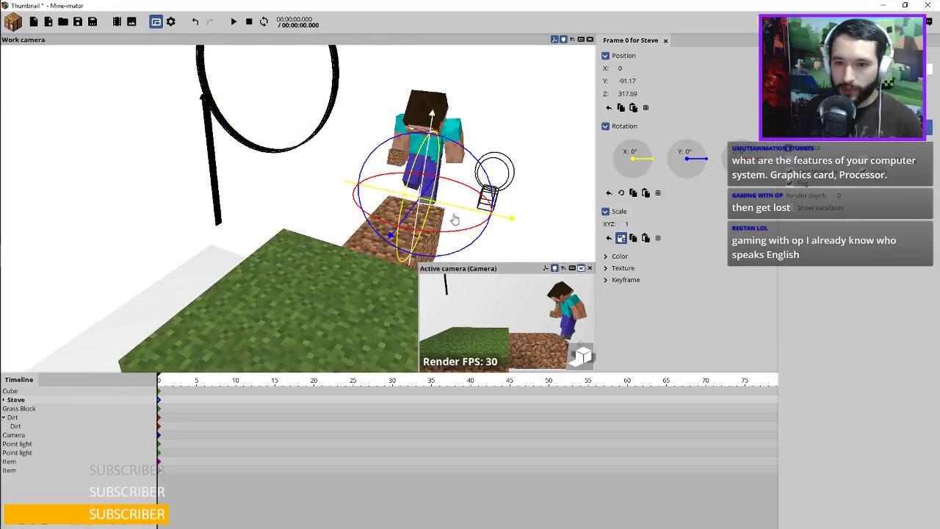
Rename the arrow item in the timeline as Arrow_Red.
{"action": "left_click", "coordinate": [15, 461]}
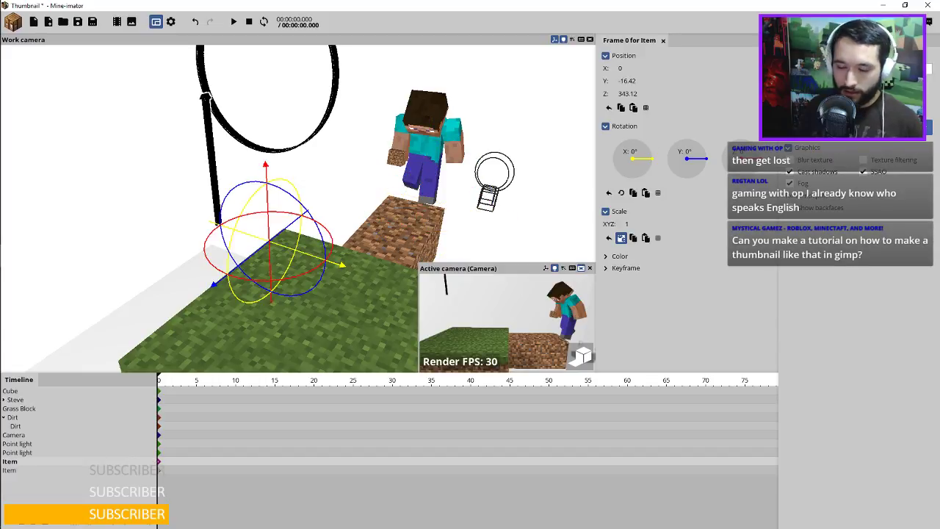
{"action": "type", "text": "Arrow"}
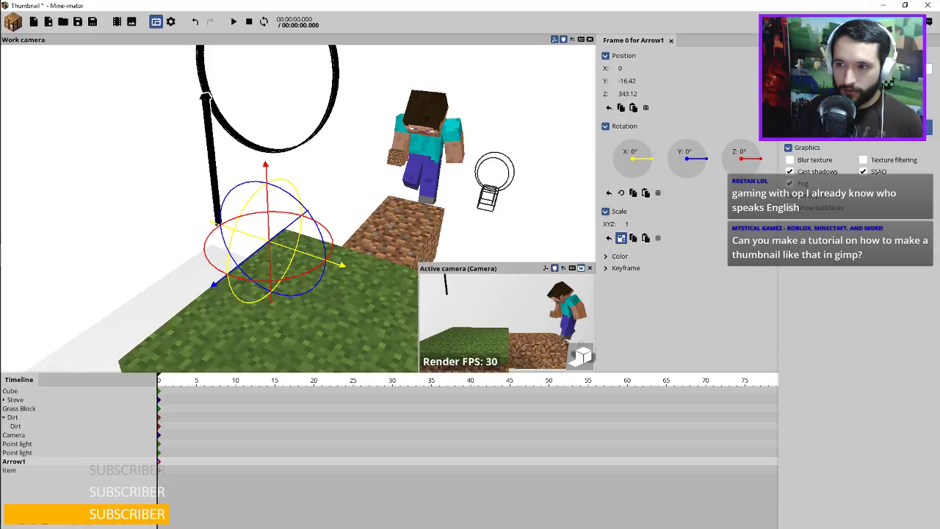
{"action": "type", "text": "_R"}
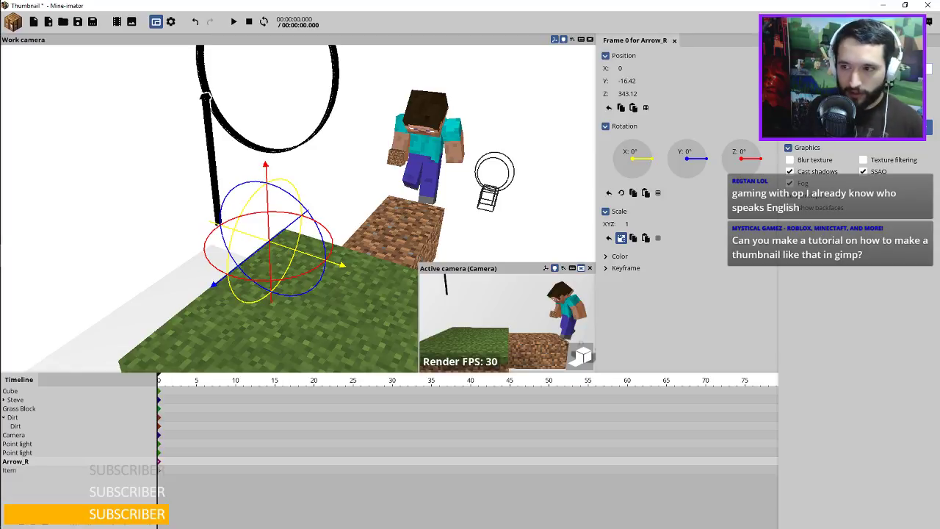
{"action": "type", "text": "ed"}
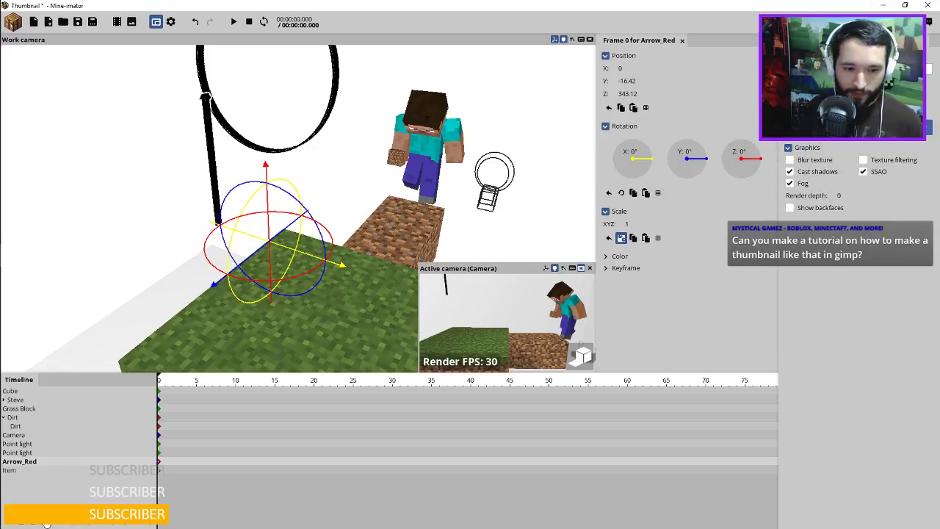
Duplicate Arrow_Red and rename the copy Arrow_Blue.
{"action": "key", "text": "ctrl+d"}
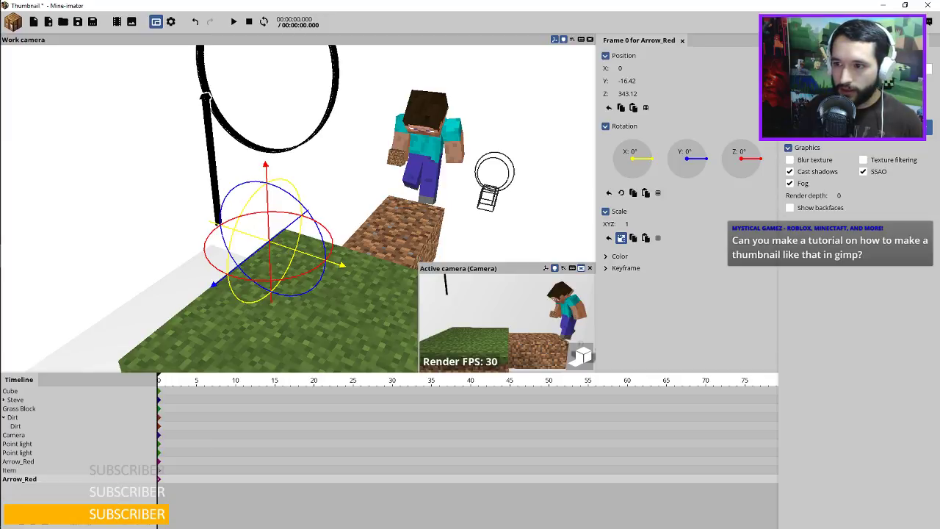
{"action": "key", "text": "BackSpace"}
{"action": "key", "text": "BackSpace"}
{"action": "key", "text": "BackSpace"}
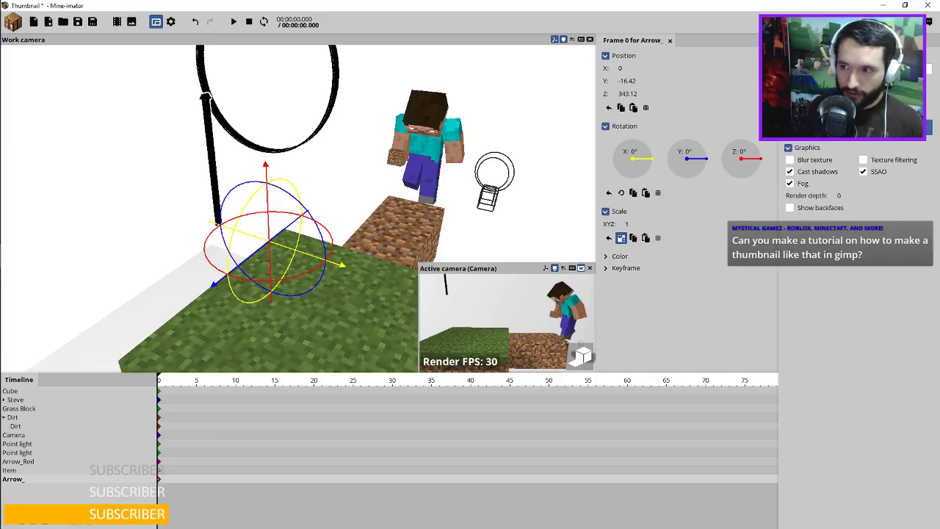
{"action": "type", "text": "Blue"}
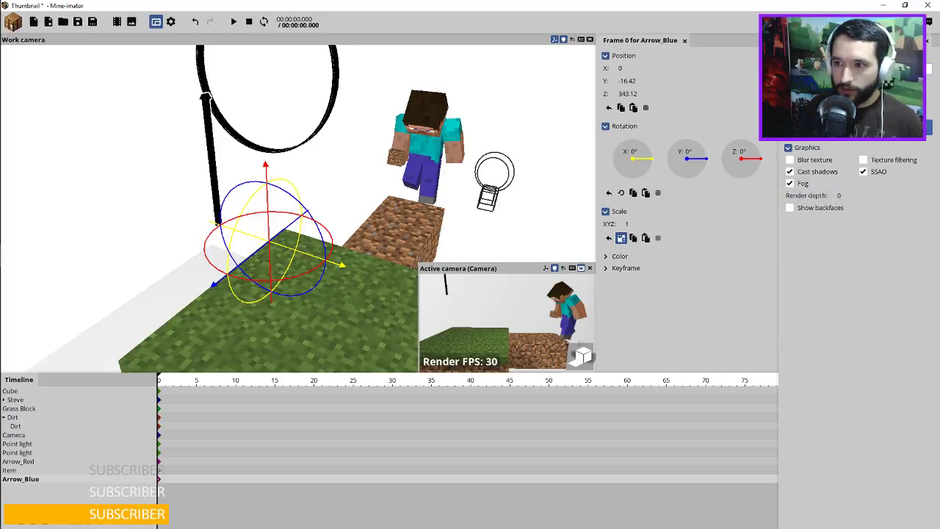
Duplicate Arrow_Blue and rename the copy Arrow_Yellow.
{"action": "key", "text": "ctrl+d"}
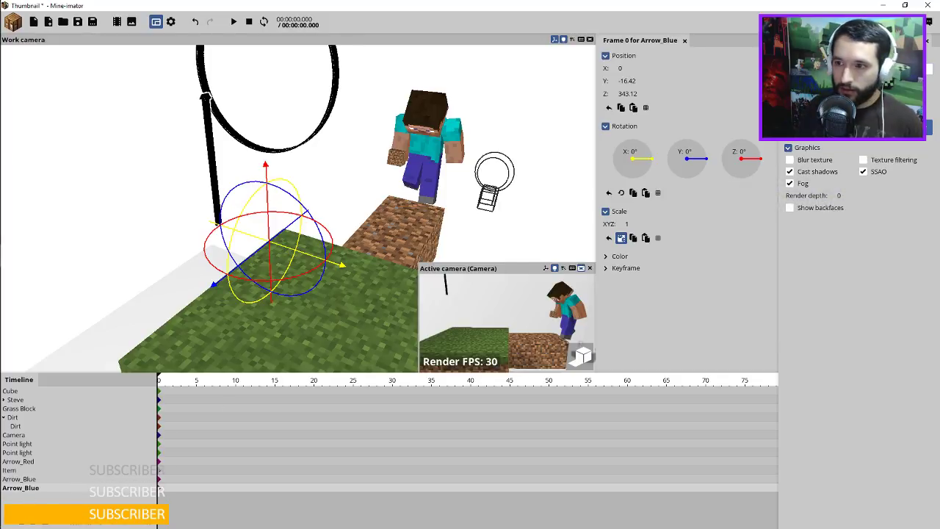
{"action": "key", "text": "BackSpace"}
{"action": "key", "text": "BackSpace"}
{"action": "key", "text": "BackSpace"}
{"action": "key", "text": "BackSpace"}
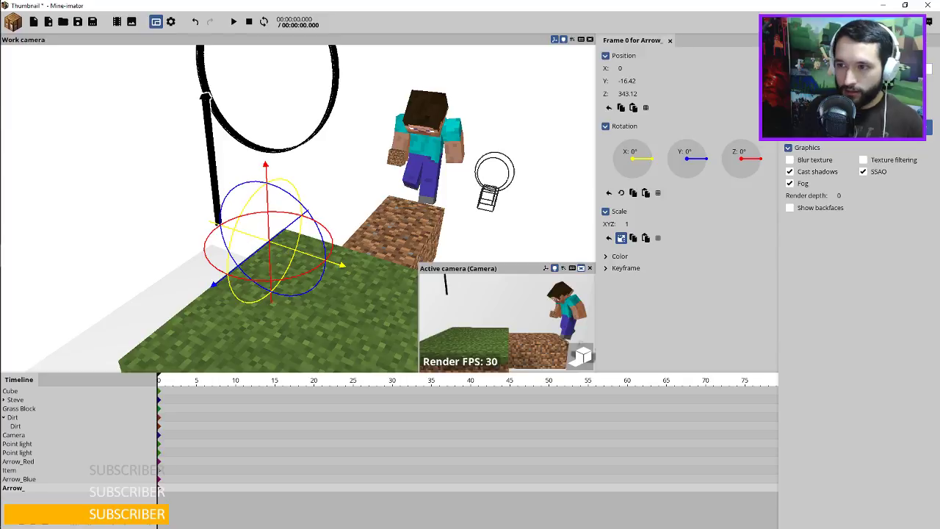
{"action": "type", "text": "Yellow"}
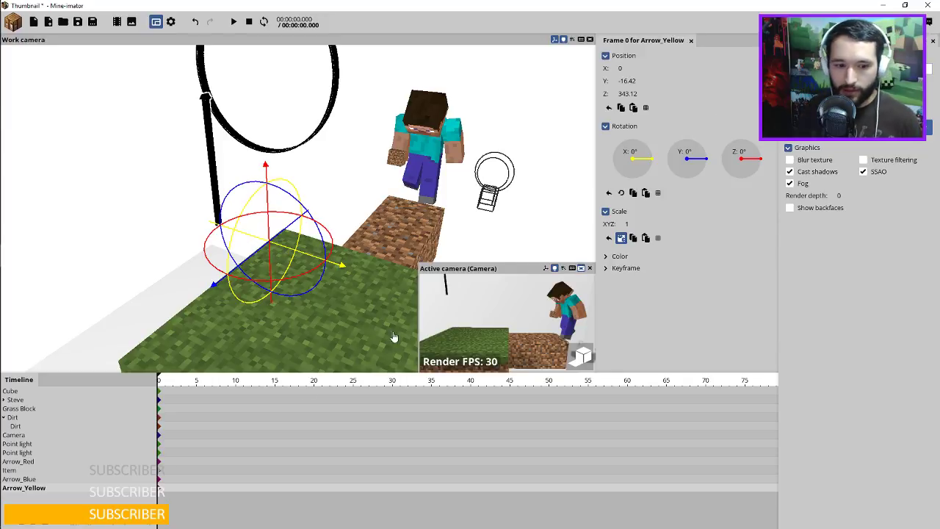
Move the circle item below Arrow_Yellow in the timeline and rename it Circle_Red.
{"action": "left_click_drag", "start_coordinate": [10, 470], "coordinate": [33, 489]}
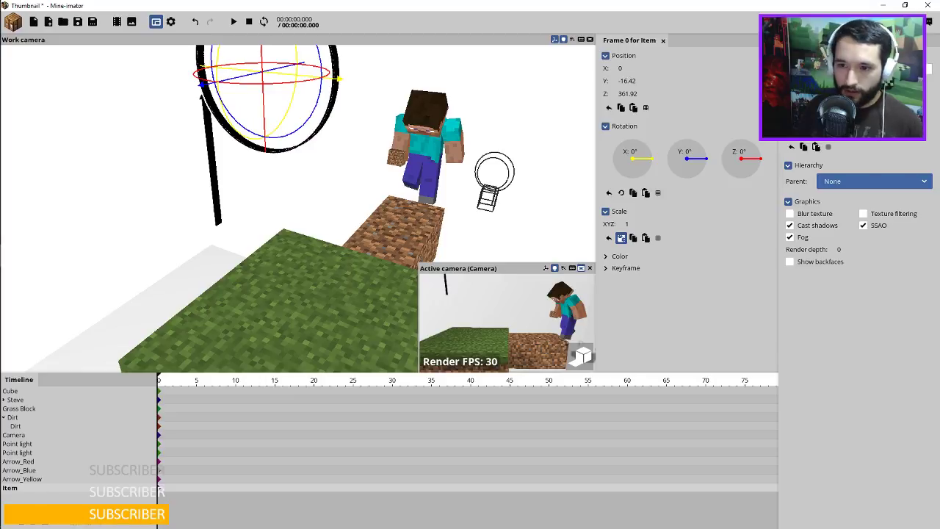
{"action": "type", "text": "Circle"}
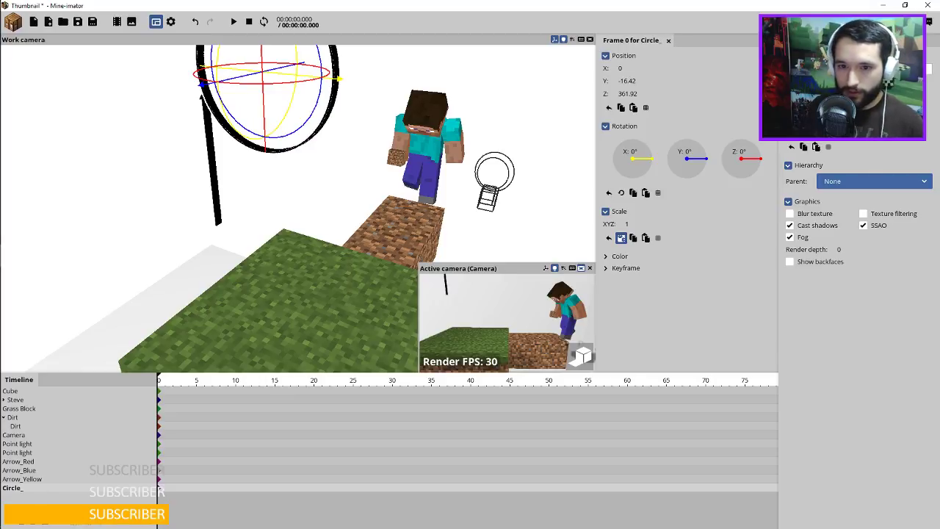
{"action": "type", "text": "_Red"}
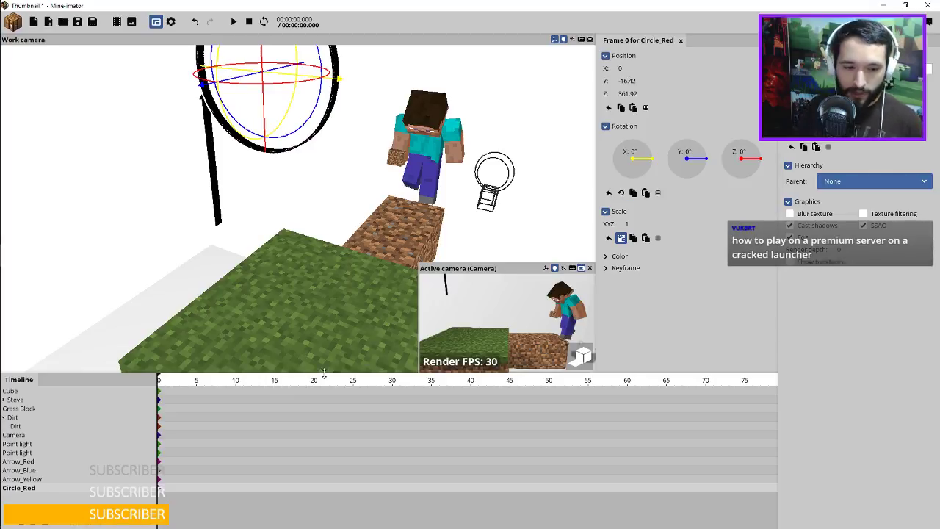
Duplicate Circle_Red and rename the copy Circle_Blue.
{"action": "key", "text": "ctrl+d"}
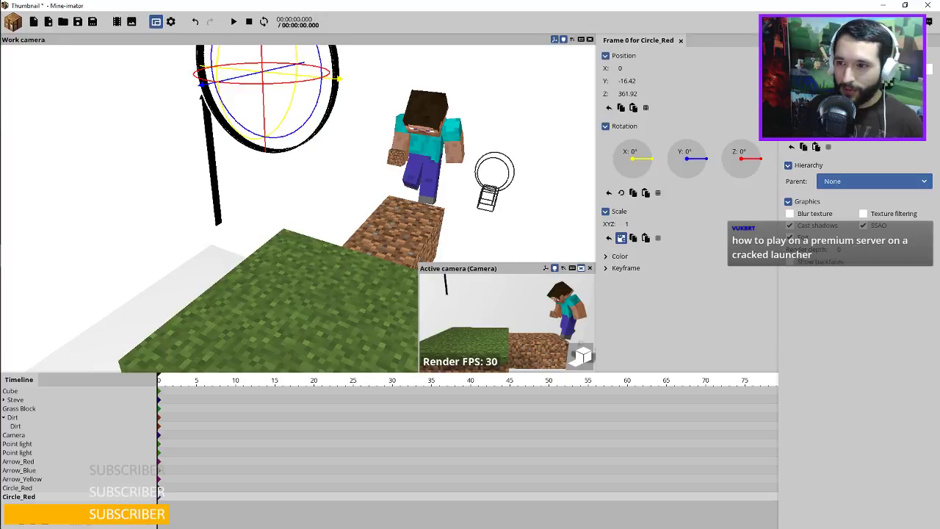
{"action": "key", "text": "BackSpace"}
{"action": "key", "text": "BackSpace"}
{"action": "key", "text": "BackSpace"}
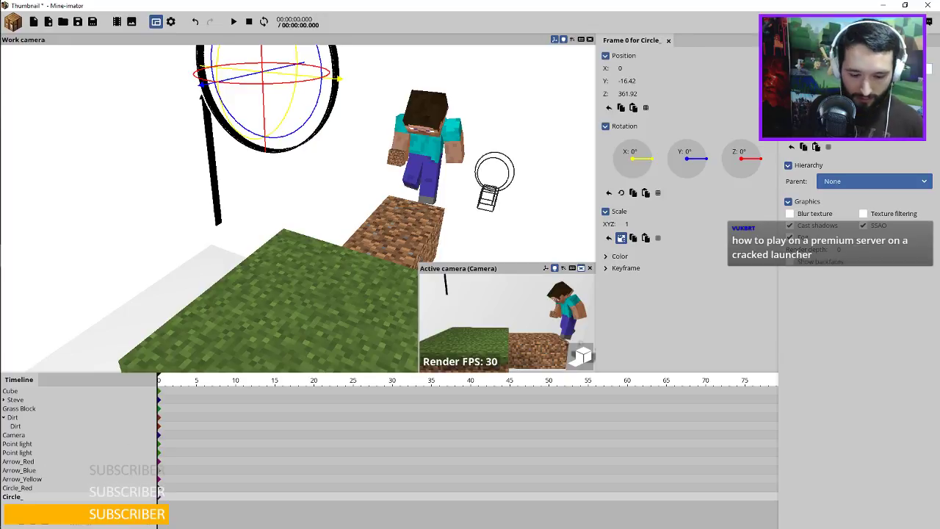
{"action": "type", "text": "Blue"}
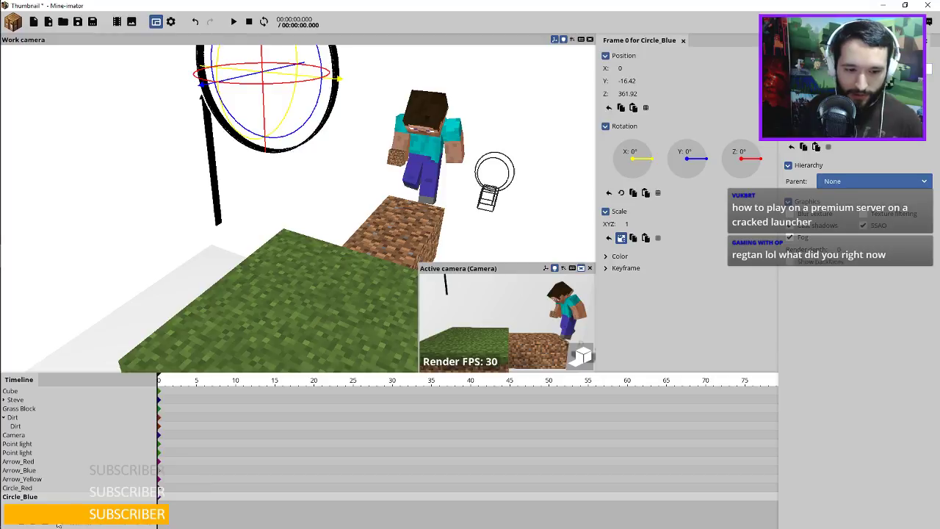
Duplicate Circle_Blue and rename the copy Circle_Yellow.
{"action": "key", "text": "ctrl+d"}
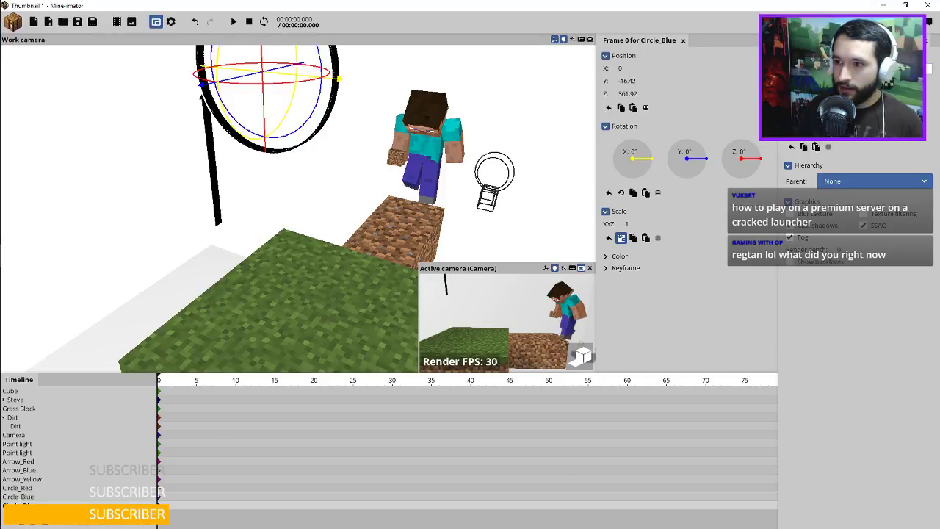
{"action": "key", "text": "BackSpace"}
{"action": "key", "text": "BackSpace"}
{"action": "key", "text": "BackSpace"}
{"action": "key", "text": "BackSpace"}
{"action": "type", "text": "Yellow"}
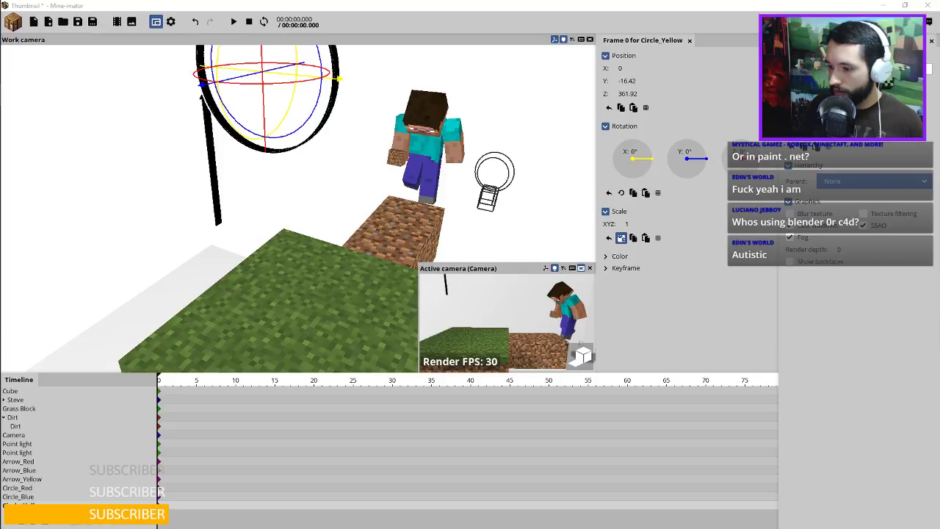
Set Circle_Red's mix color to red (FF0000) with a mix percent of 100%.
{"action": "mouse_move", "coordinate": [30, 108]}
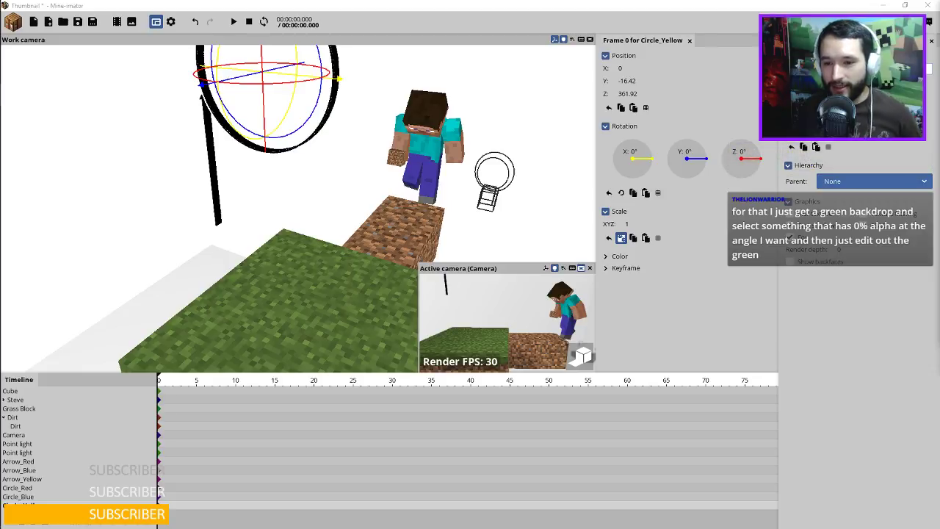
{"action": "left_click_drag", "start_coordinate": [444, 136], "coordinate": [499, 140]}
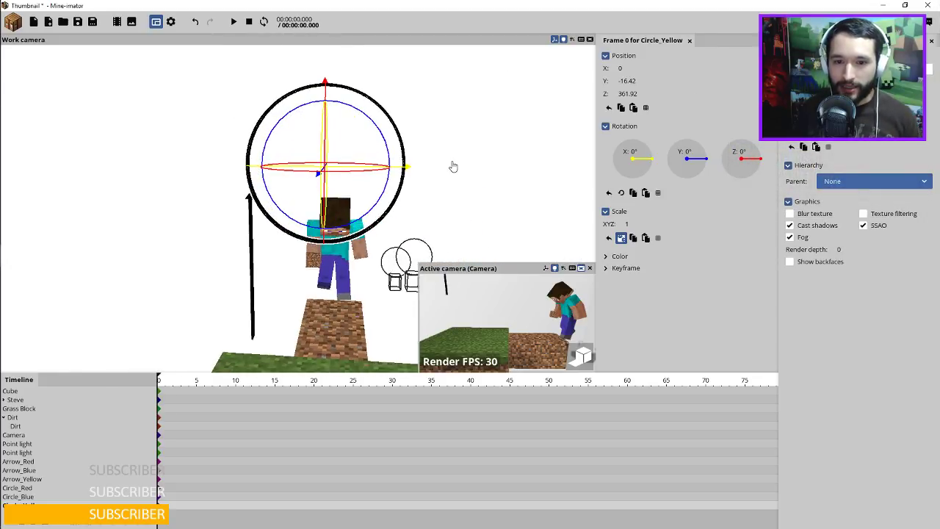
{"action": "left_click", "coordinate": [35, 491]}
{"action": "left_click", "coordinate": [617, 257]}
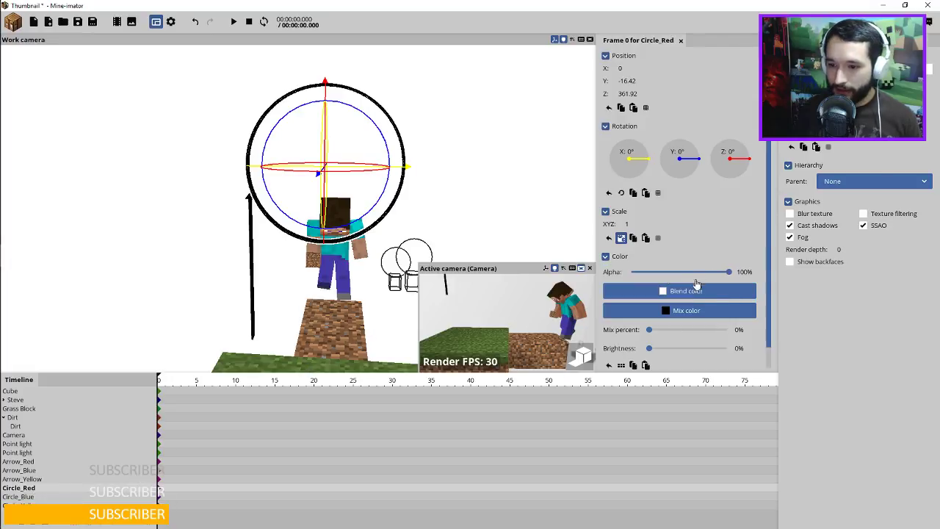
{"action": "scroll", "coordinate": [773, 279], "scroll_direction": "down", "scroll_amount": 1}
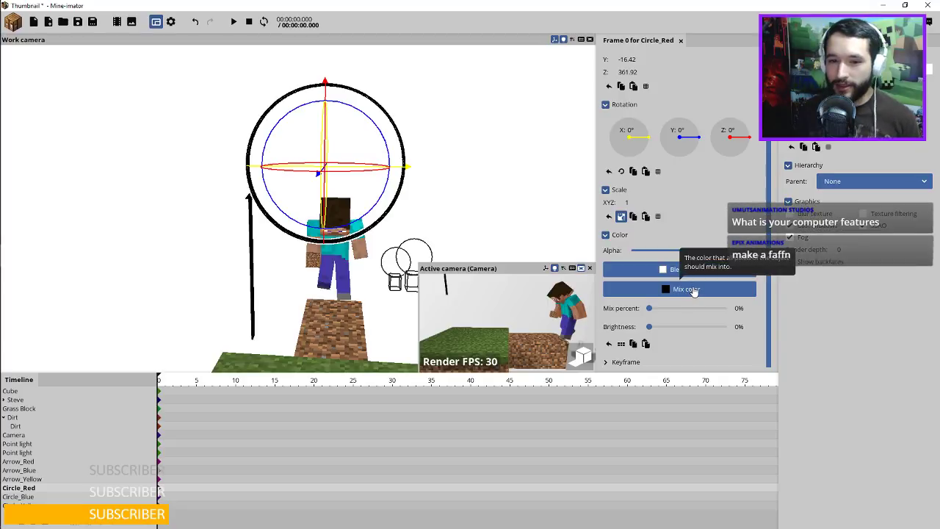
{"action": "scroll", "coordinate": [453, 157], "scroll_direction": "down", "scroll_amount": 3}
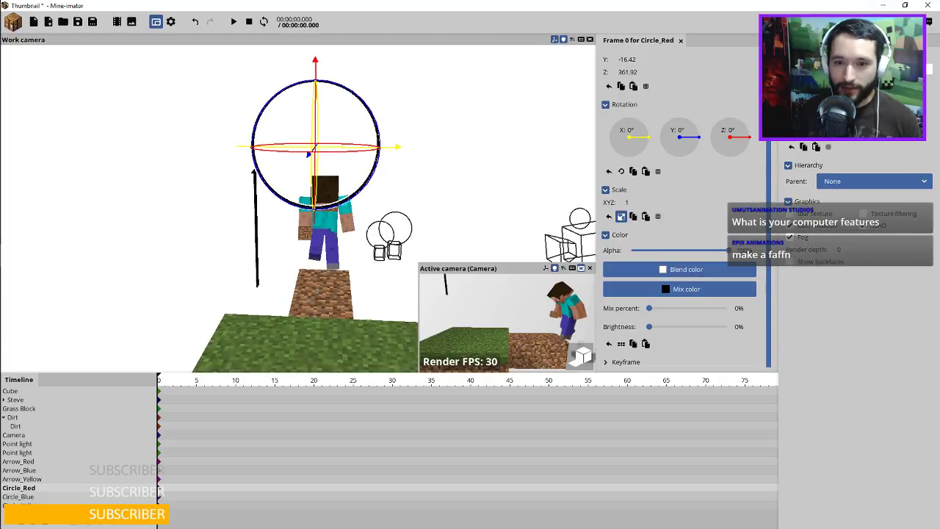
{"action": "left_click", "coordinate": [671, 288]}
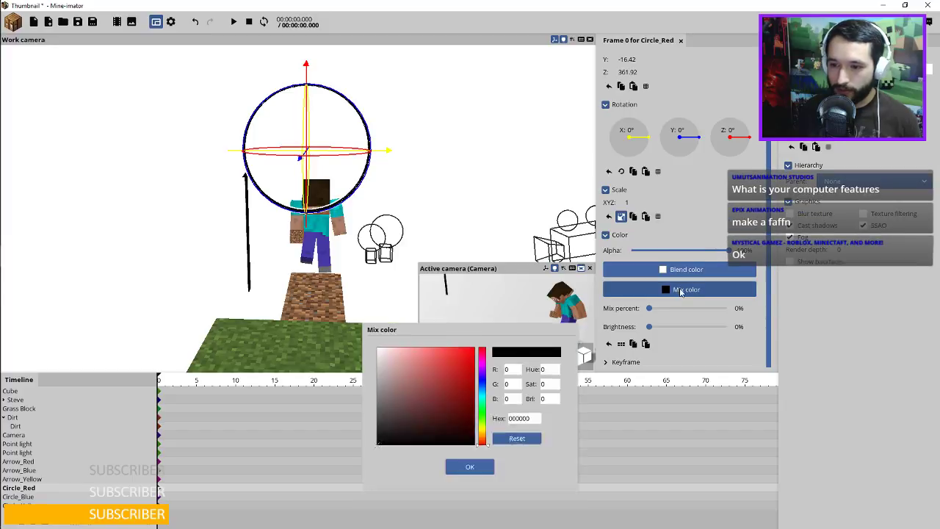
{"action": "left_click", "coordinate": [474, 213]}
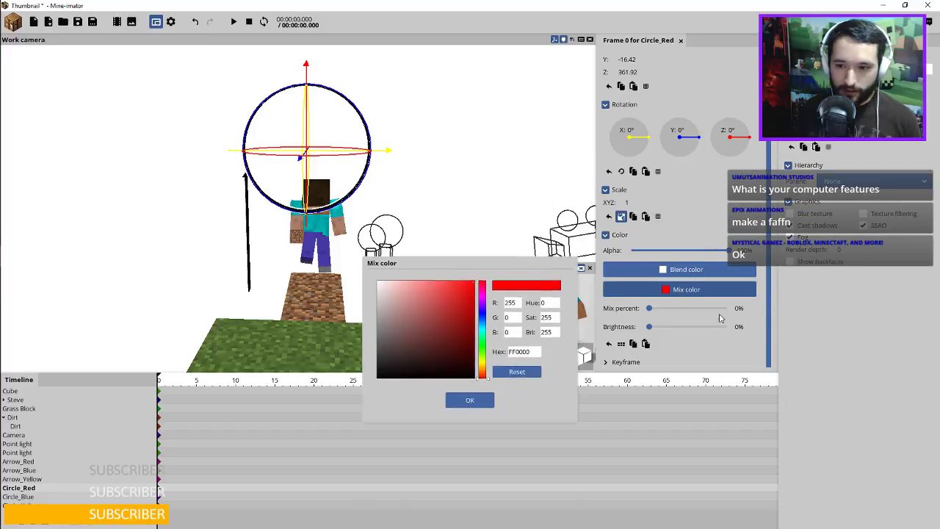
{"action": "left_click", "coordinate": [469, 332]}
{"action": "left_click_drag", "start_coordinate": [649, 307], "coordinate": [727, 308]}
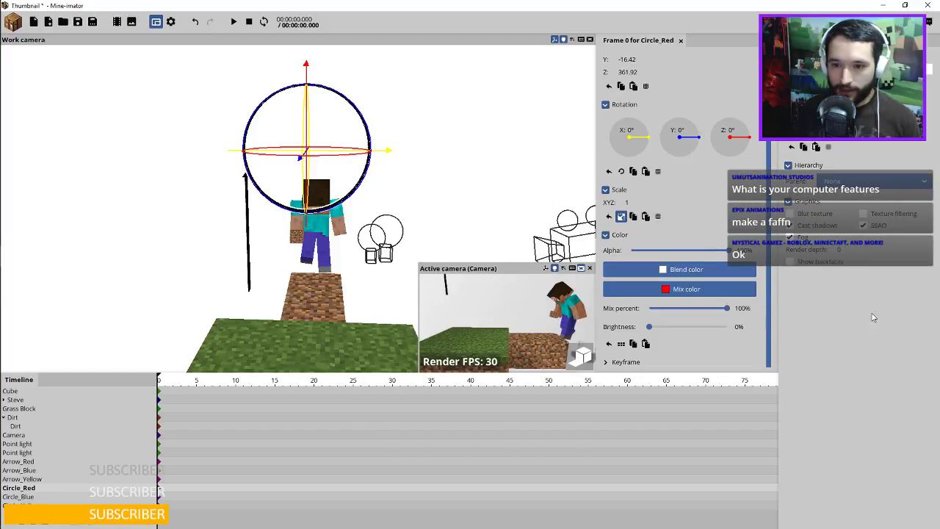
Set Circle_Blue's mix color to blue with a mix percent of 100%.
{"action": "left_click", "coordinate": [38, 496]}
{"action": "left_click", "coordinate": [660, 289]}
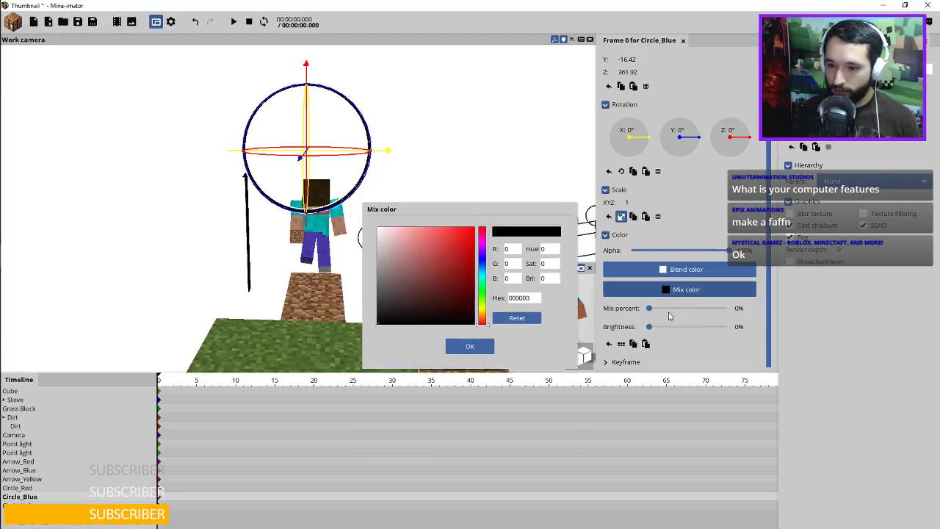
{"action": "left_click", "coordinate": [484, 246]}
{"action": "left_click", "coordinate": [473, 214]}
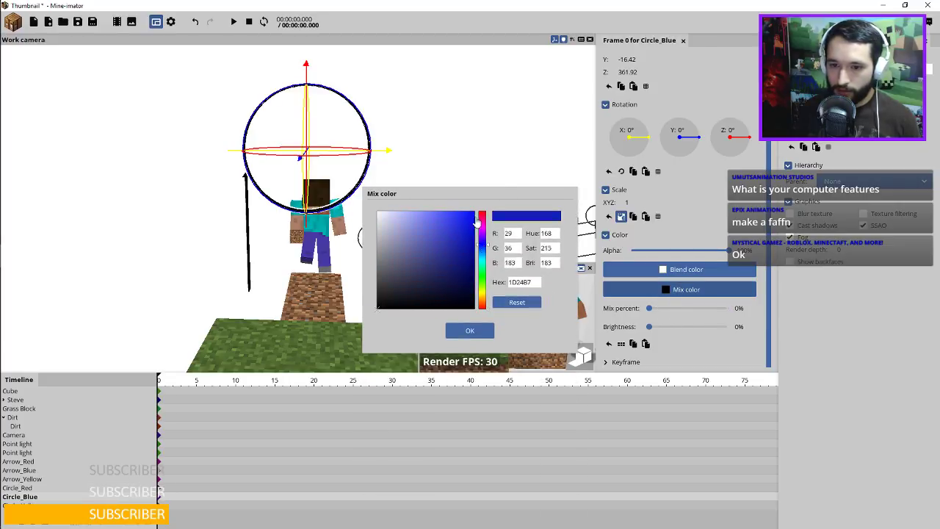
{"action": "left_click", "coordinate": [470, 331]}
{"action": "left_click_drag", "start_coordinate": [649, 308], "coordinate": [844, 338]}
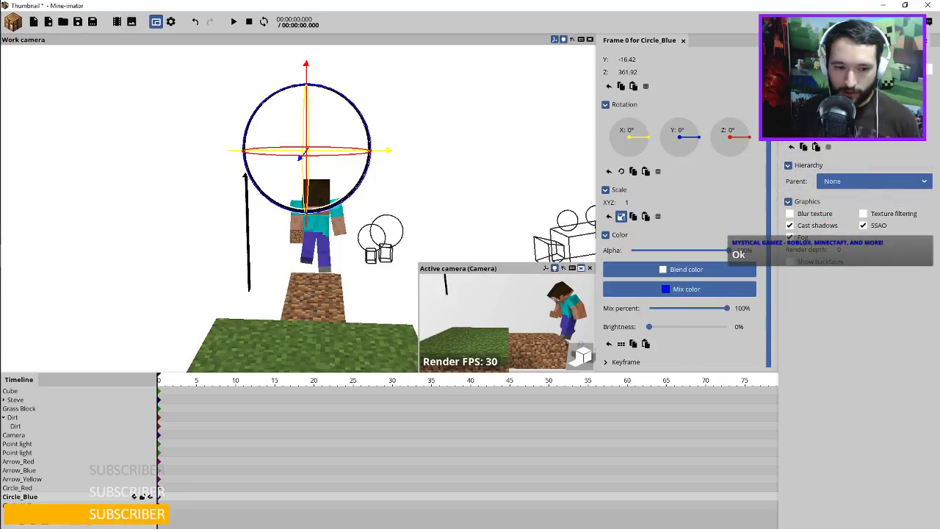
Set Circle_Yellow's mix color to yellow with a mix percent of 100%.
{"action": "left_click", "coordinate": [44, 505]}
{"action": "left_click", "coordinate": [642, 289]}
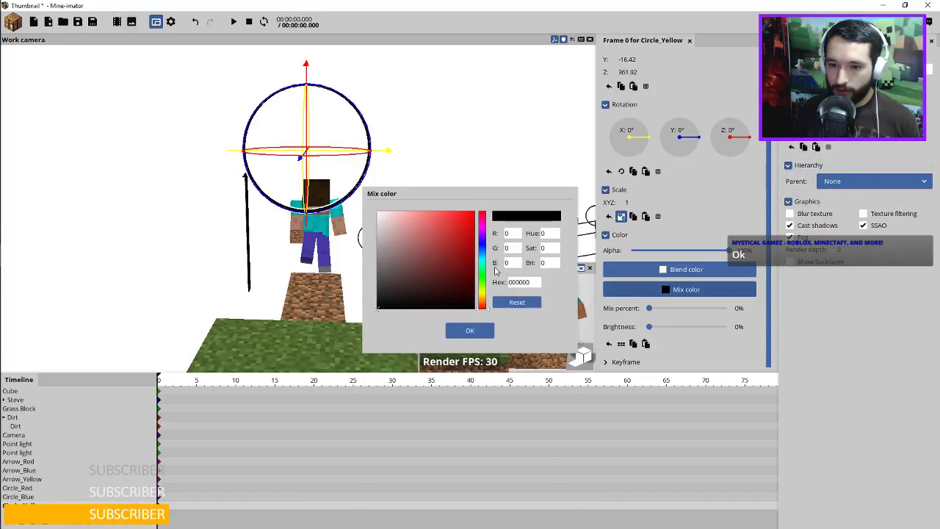
{"action": "left_click", "coordinate": [483, 295]}
{"action": "left_click_drag", "start_coordinate": [483, 294], "coordinate": [483, 295]}
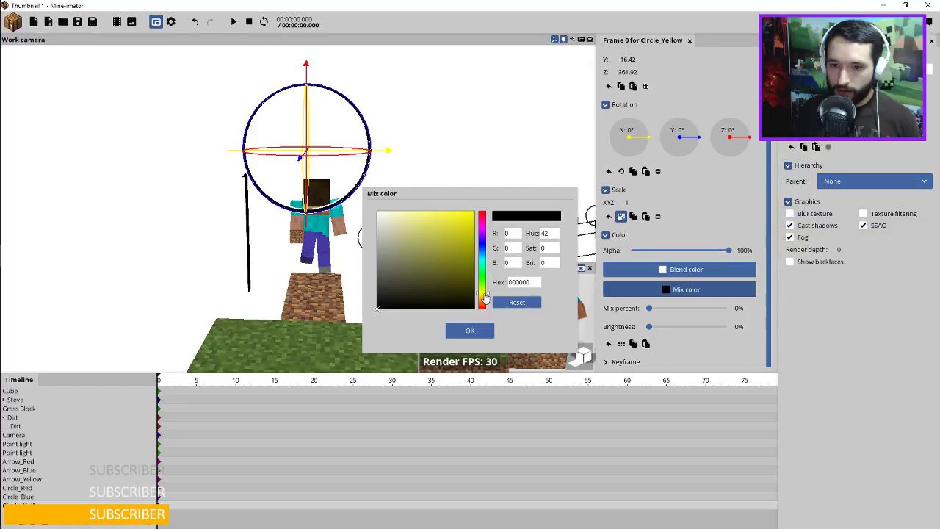
{"action": "left_click_drag", "start_coordinate": [474, 220], "coordinate": [472, 213]}
{"action": "left_click", "coordinate": [469, 329]}
{"action": "left_click_drag", "start_coordinate": [649, 308], "coordinate": [884, 309]}
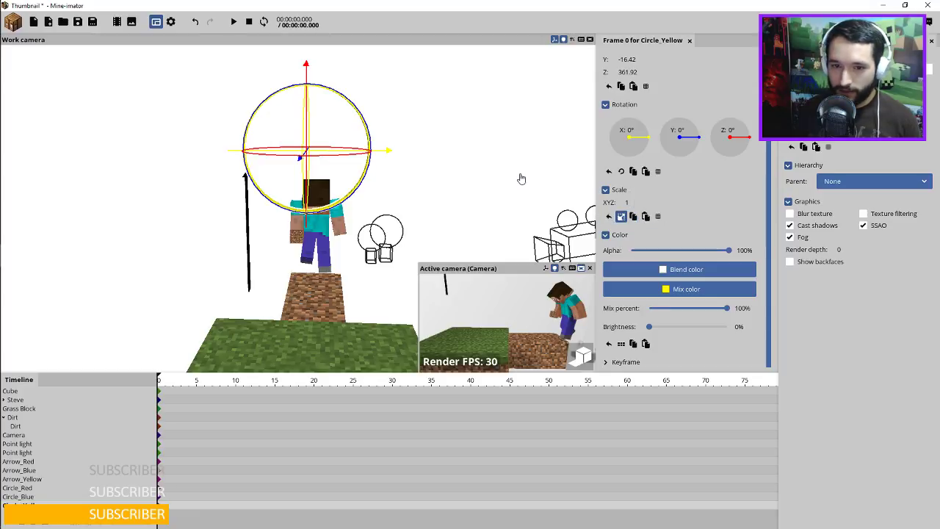
Set Arrow_Yellow's mix color to yellow.
{"action": "left_click_drag", "start_coordinate": [499, 169], "coordinate": [465, 136]}
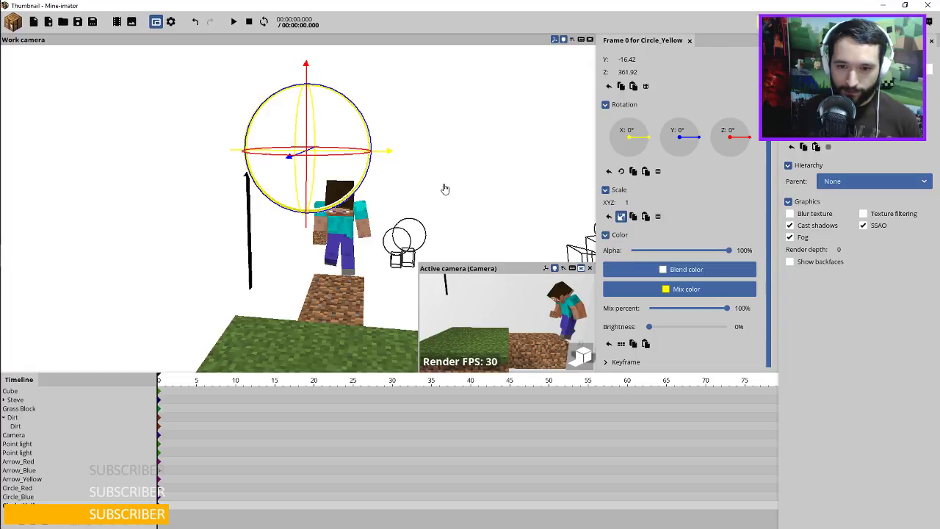
{"action": "left_click", "coordinate": [34, 479]}
{"action": "left_click", "coordinate": [613, 290]}
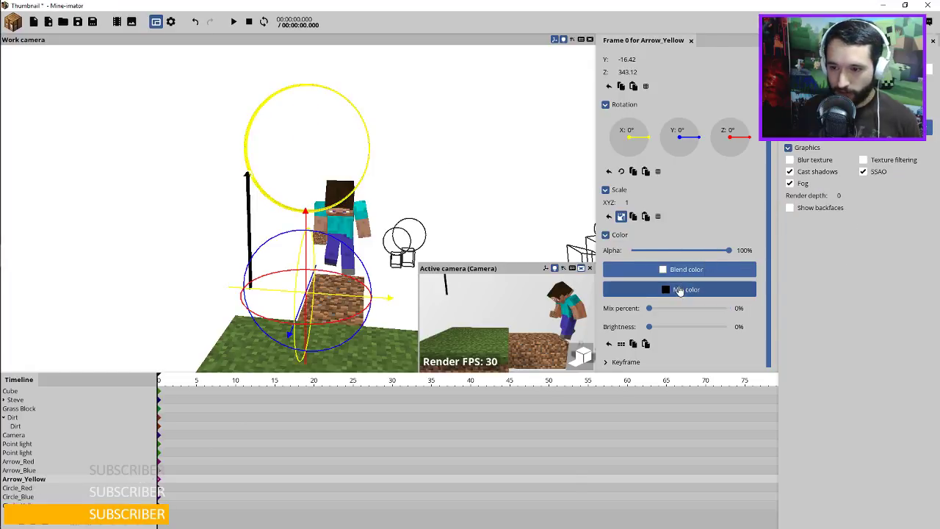
{"action": "left_click_drag", "start_coordinate": [483, 297], "coordinate": [483, 299]}
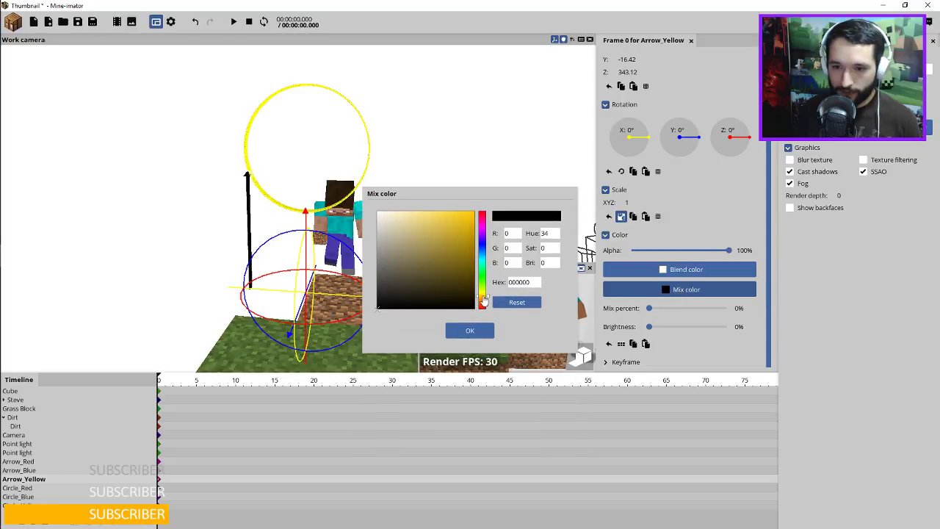
{"action": "left_click_drag", "start_coordinate": [473, 213], "coordinate": [501, 193]}
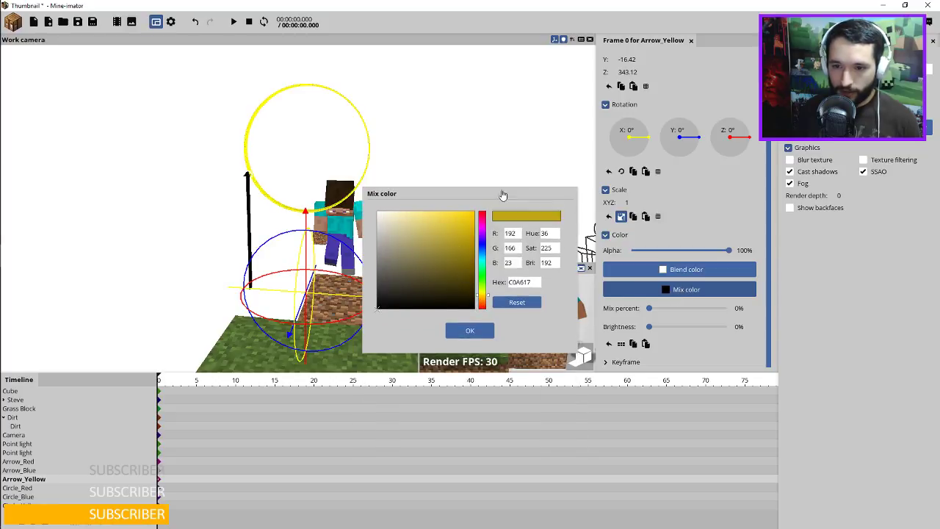
{"action": "left_click", "coordinate": [470, 331]}
Set Arrow_Blue's mix color to blue (001EFF) with a mix percent of 100%.
{"action": "left_click", "coordinate": [33, 470]}
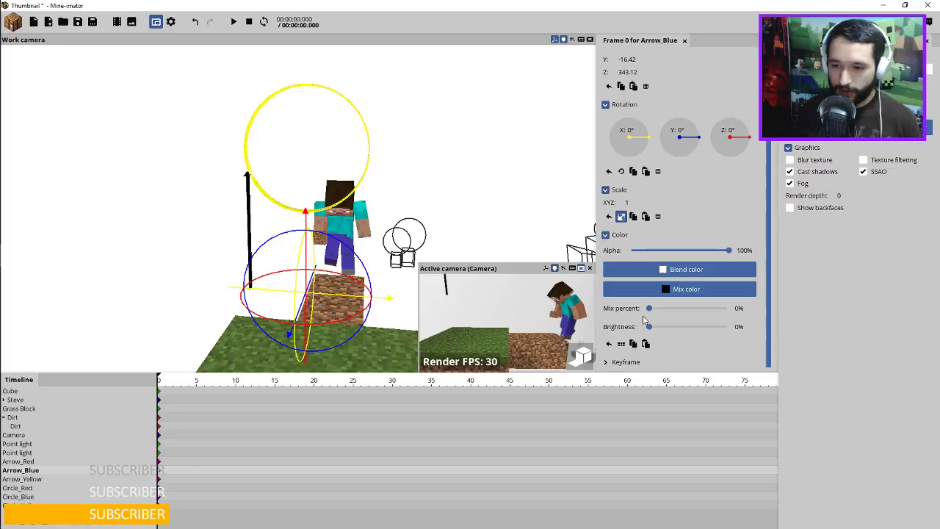
{"action": "left_click", "coordinate": [687, 288]}
{"action": "left_click_drag", "start_coordinate": [484, 258], "coordinate": [506, 194]}
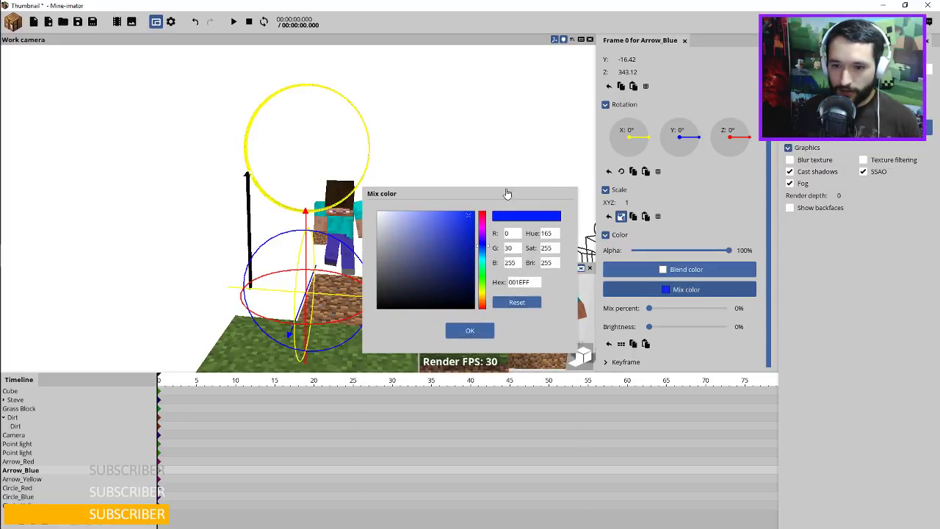
{"action": "left_click", "coordinate": [469, 331]}
{"action": "left_click_drag", "start_coordinate": [651, 308], "coordinate": [837, 308]}
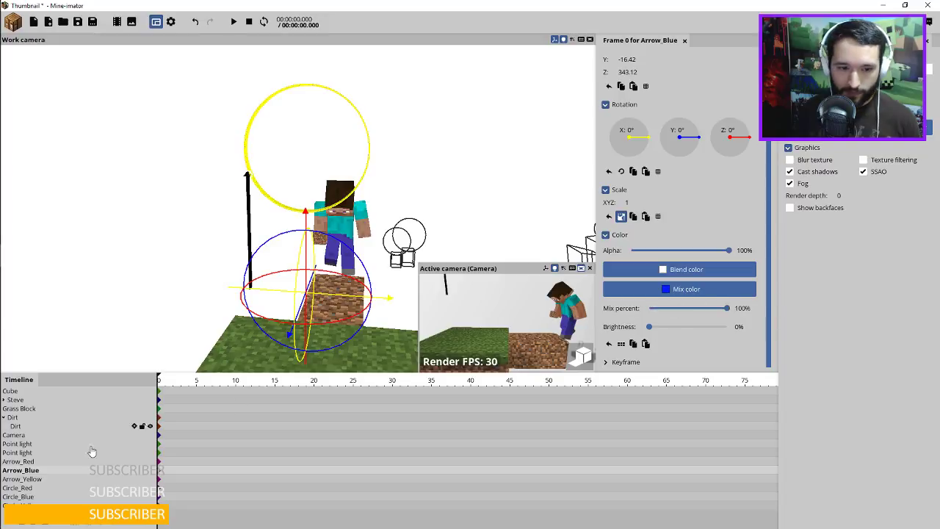
Set Arrow_Red's mix color to red with a mix percent of 100%.
{"action": "left_click", "coordinate": [36, 462]}
{"action": "left_click", "coordinate": [641, 294]}
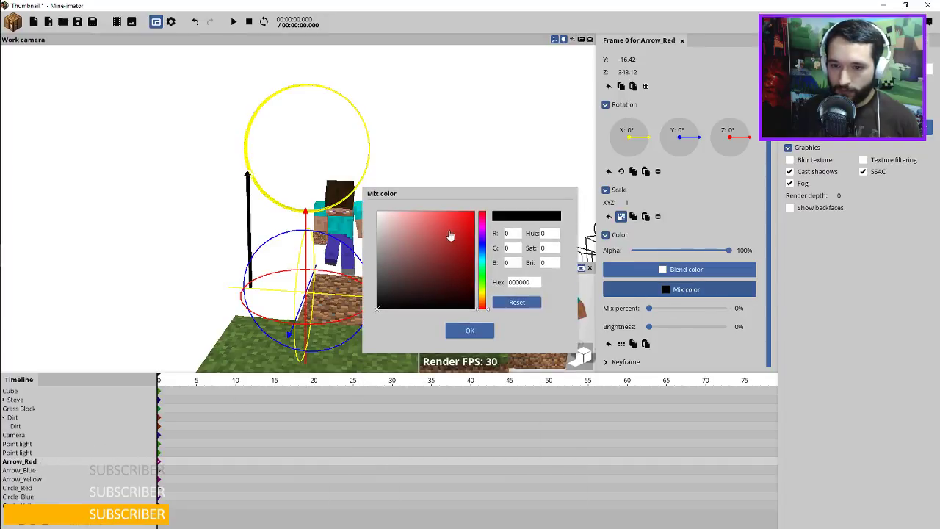
{"action": "left_click_drag", "start_coordinate": [451, 235], "coordinate": [496, 187]}
{"action": "left_click", "coordinate": [460, 331]}
{"action": "left_click_drag", "start_coordinate": [663, 311], "coordinate": [845, 307]}
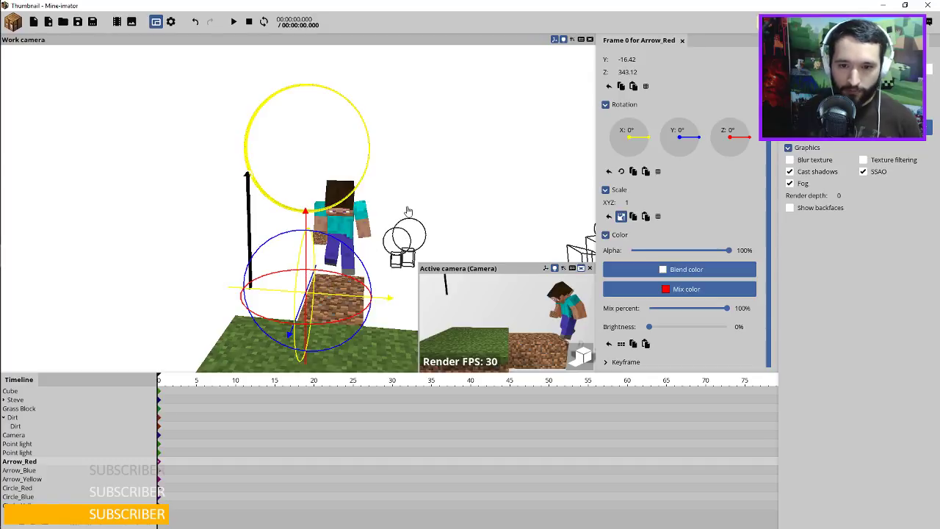
Select each arrow and circle item in turn to check its color settings and position in the scene.
{"action": "left_click_drag", "start_coordinate": [408, 192], "coordinate": [378, 177]}
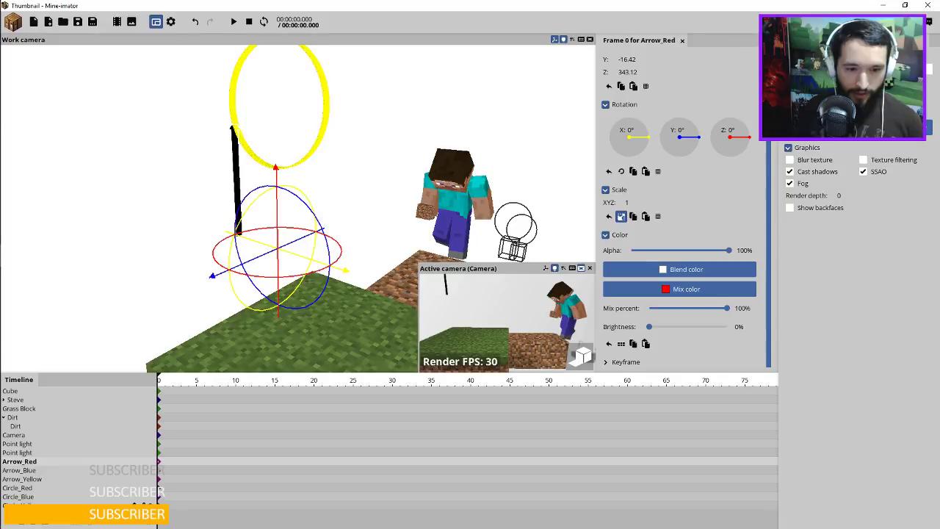
{"action": "left_click", "coordinate": [22, 470]}
{"action": "left_click", "coordinate": [23, 479]}
{"action": "left_click", "coordinate": [22, 487]}
{"action": "left_click", "coordinate": [26, 498]}
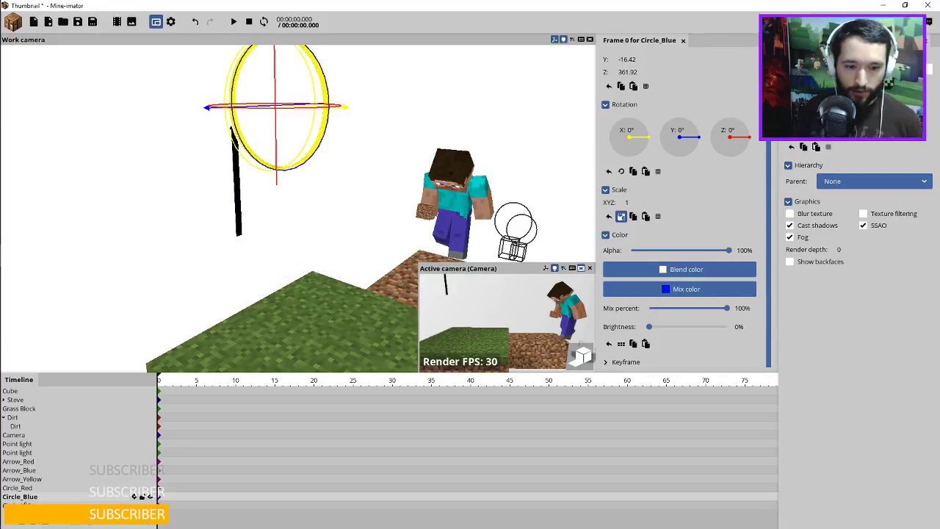
{"action": "left_click", "coordinate": [27, 505]}
{"action": "left_click", "coordinate": [24, 461]}
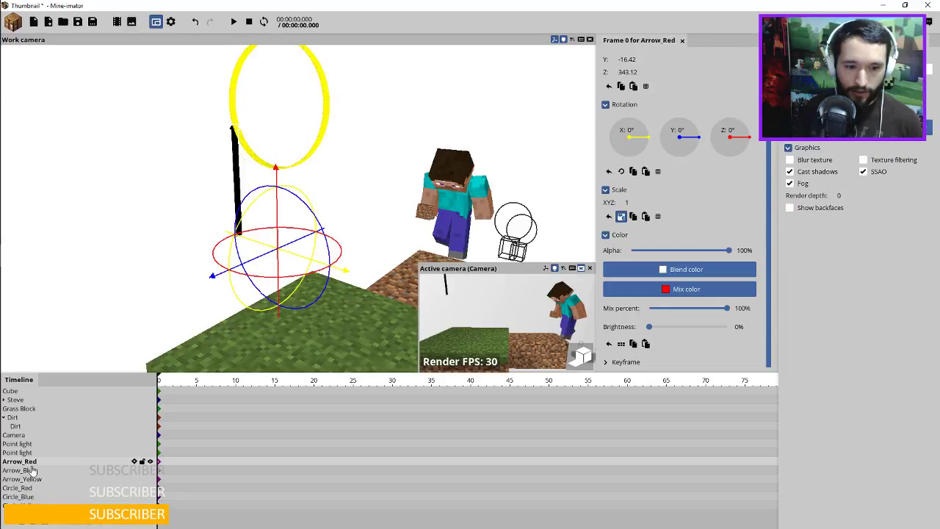
{"action": "scroll", "coordinate": [859, 191], "scroll_direction": "up", "scroll_amount": 2}
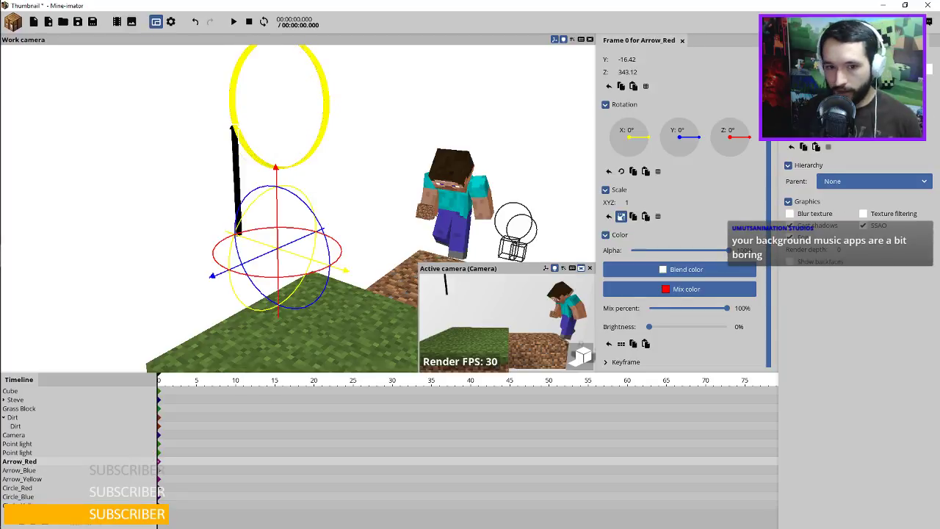
Center Arrow_Red and Arrow_Blue on their transform gizmos with rotation point offsets of 8.
{"action": "type", "text": "8"}
{"action": "left_click_drag", "start_coordinate": [345, 207], "coordinate": [369, 208]}
{"action": "left_click_drag", "start_coordinate": [811, 107], "coordinate": [776, 107]}
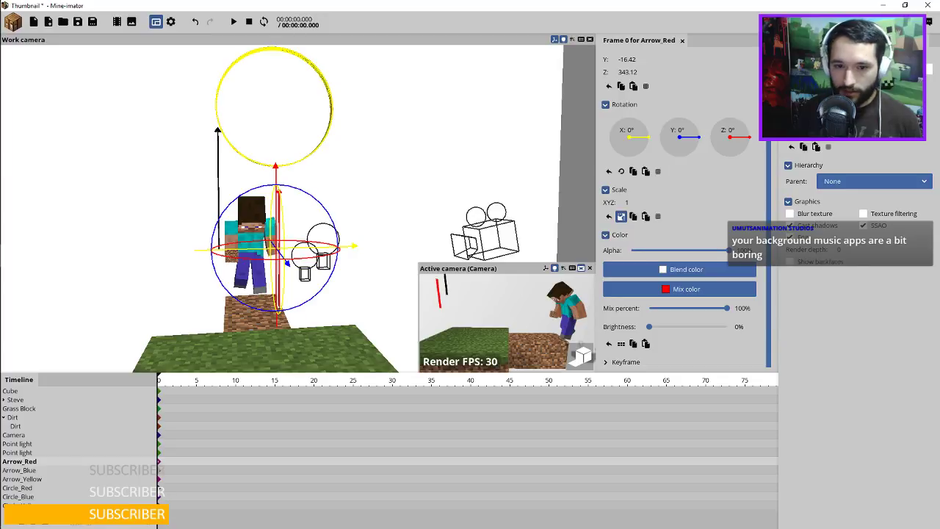
{"action": "left_click", "coordinate": [29, 469]}
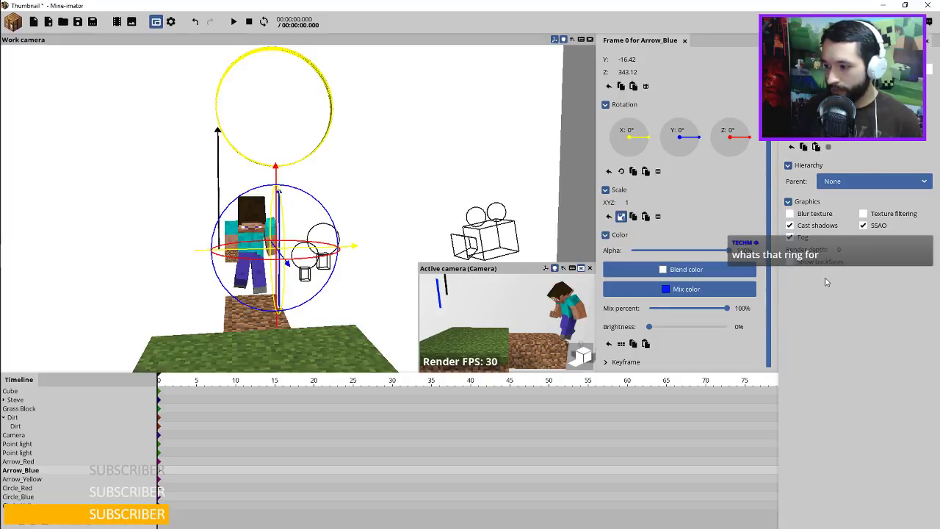
{"action": "left_click_drag", "start_coordinate": [330, 214], "coordinate": [301, 216]}
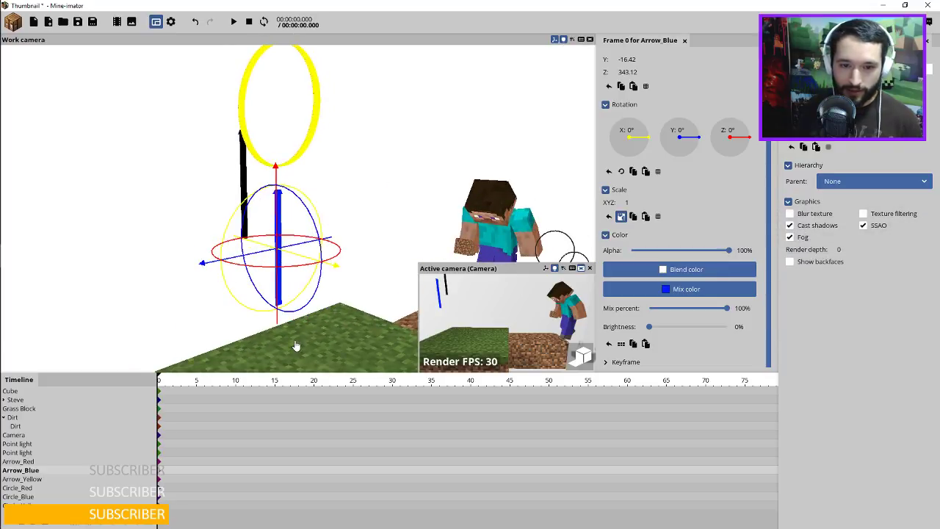
Center Arrow_Yellow on its transform gizmo with rotation point offsets of 8 and set its mix percent to 100%.
{"action": "left_click", "coordinate": [50, 480]}
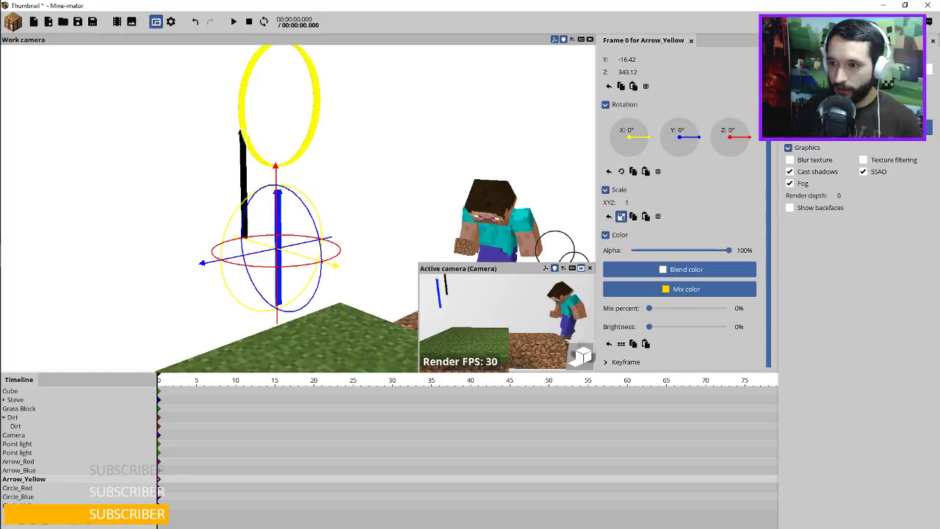
{"action": "type", "text": "8"}
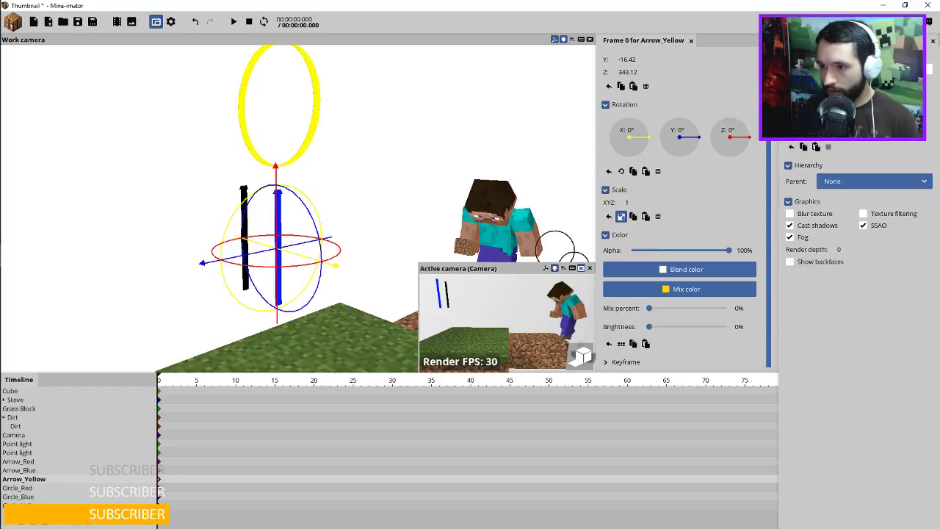
{"action": "type", "text": "8"}
{"action": "left_click_drag", "start_coordinate": [455, 165], "coordinate": [383, 219]}
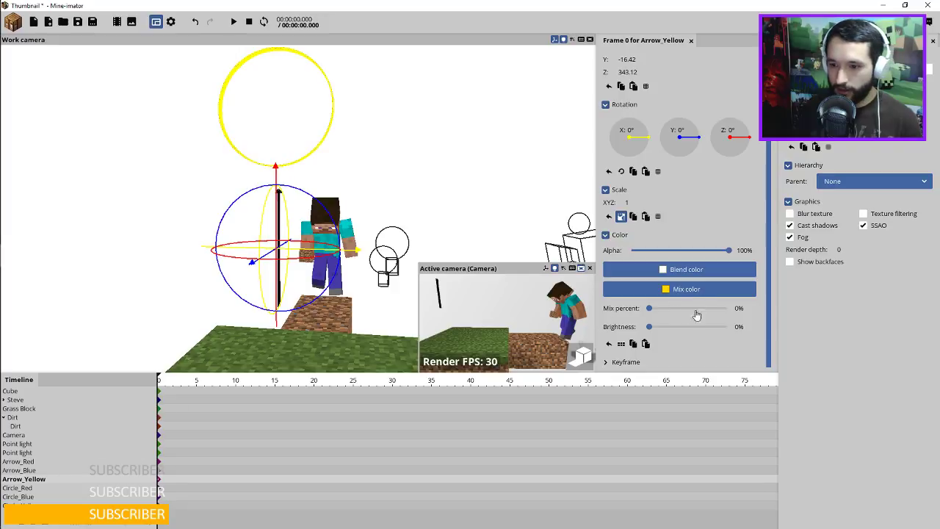
{"action": "left_click_drag", "start_coordinate": [651, 308], "coordinate": [731, 309]}
Select all the arrow and circle items in the timeline and group them in a new folder.
{"action": "left_click", "coordinate": [42, 488]}
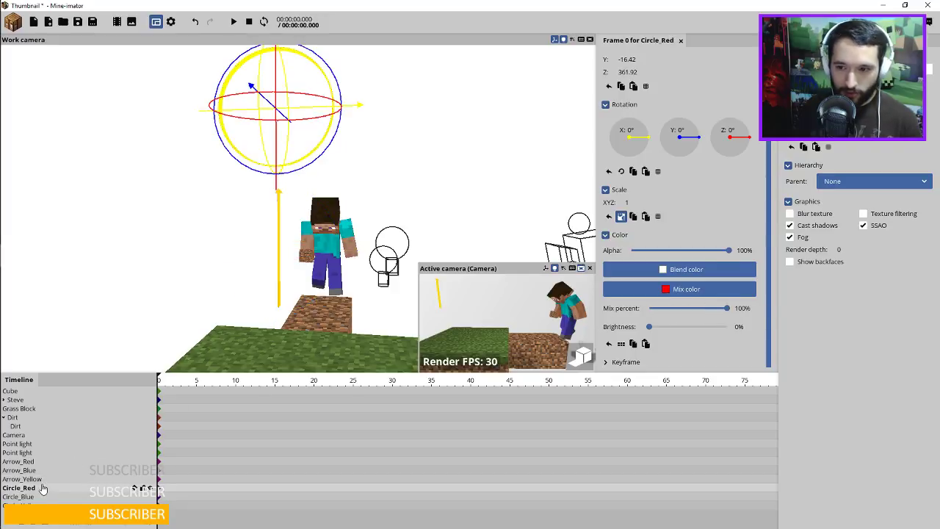
{"action": "left_click", "coordinate": [42, 497]}
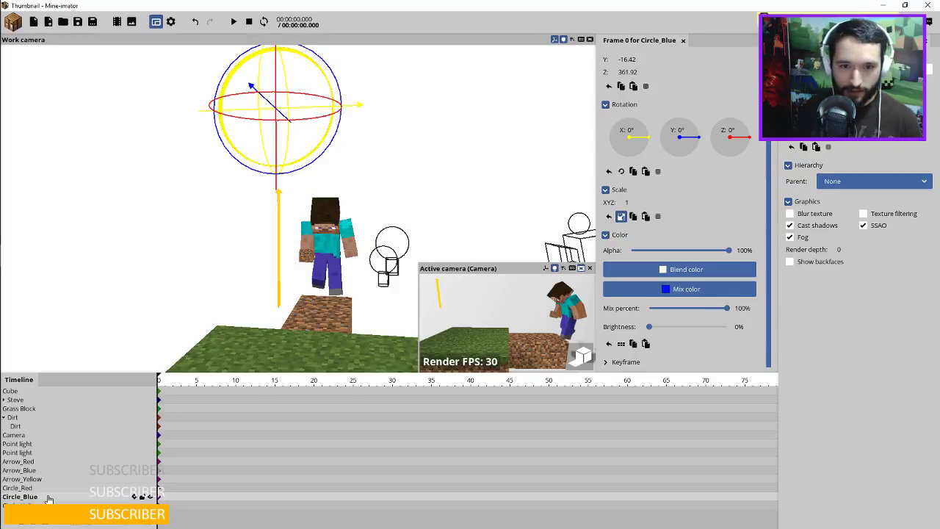
{"action": "left_click_drag", "start_coordinate": [360, 193], "coordinate": [342, 209]}
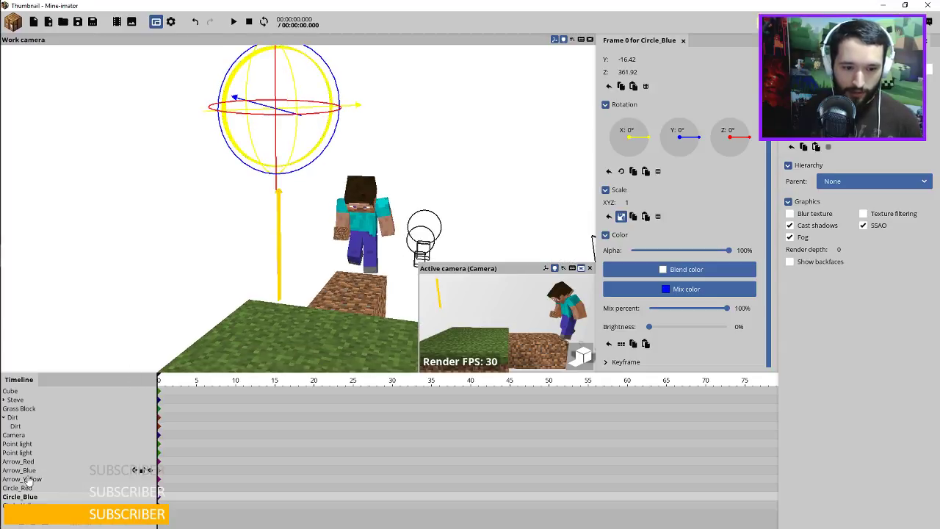
{"action": "left_click", "coordinate": [36, 505]}
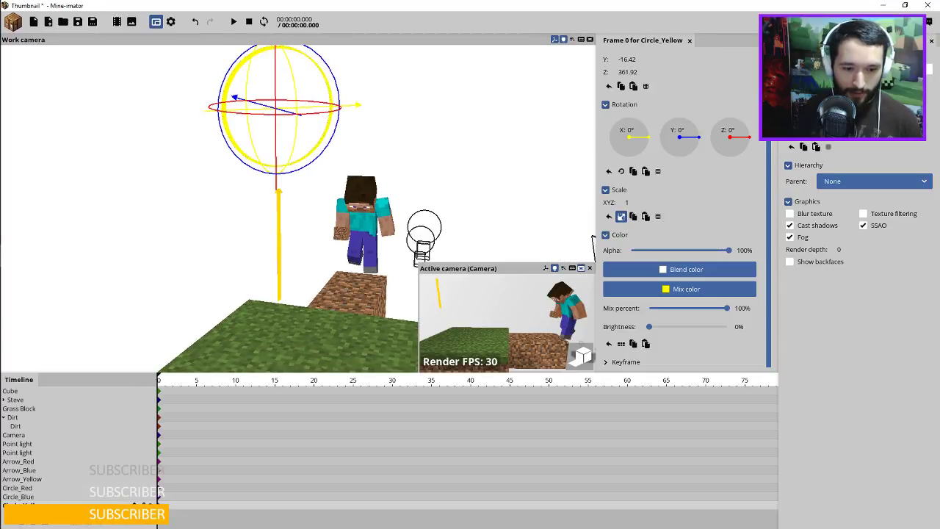
{"action": "left_click_drag", "start_coordinate": [64, 506], "coordinate": [16, 456]}
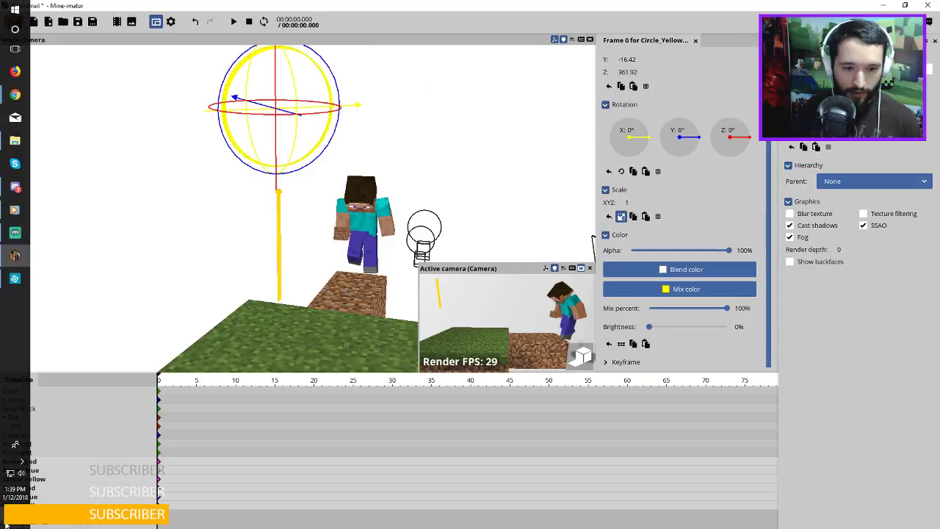
{"action": "key", "text": "ctrl+g"}
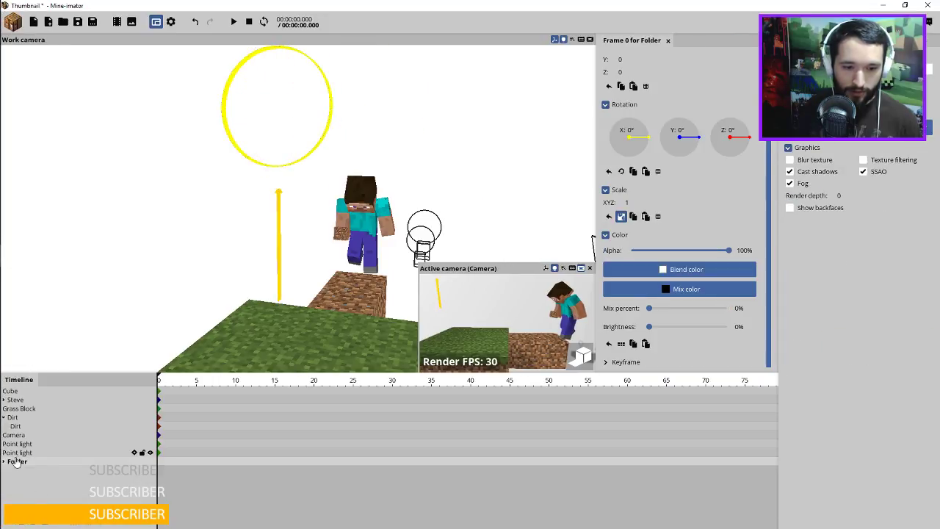
Rename the new folder as MI_GadgetRig.
{"action": "type", "text": "GFa"}
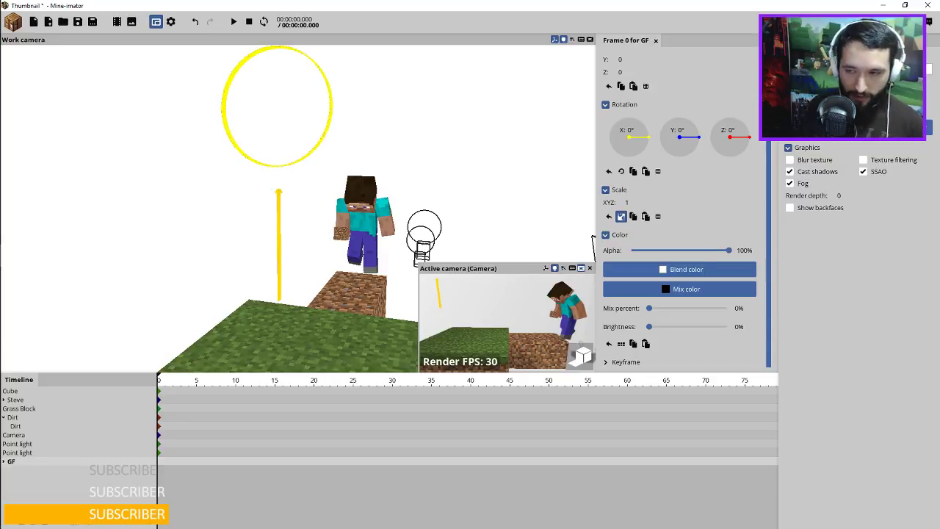
{"action": "key", "text": "BackSpace"}
{"action": "type", "text": "adghe"}
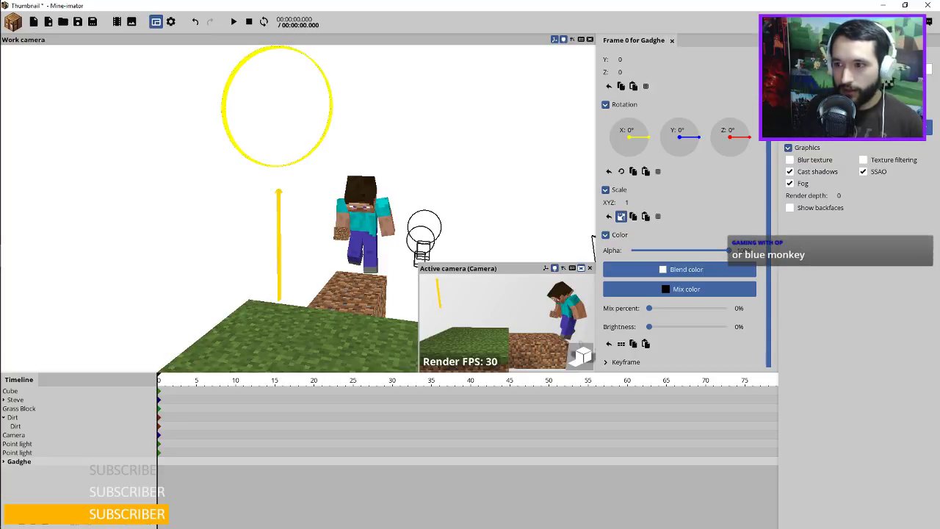
{"action": "key", "text": "BackSpace"}
{"action": "key", "text": "BackSpace"}
{"action": "key", "text": "BackSpace"}
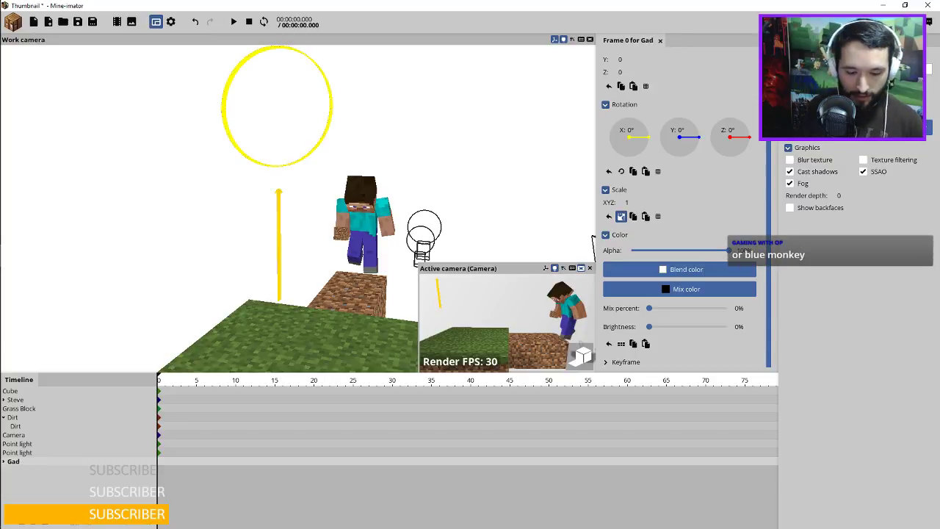
{"action": "type", "text": "get"}
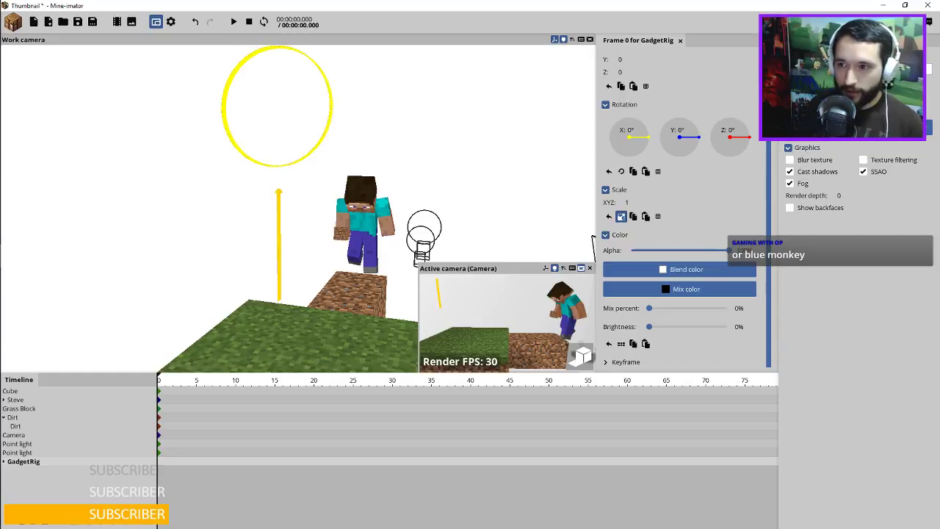
{"action": "type", "text": "Rig"}
{"action": "key", "text": "Home"}
{"action": "type", "text": "MI_"}
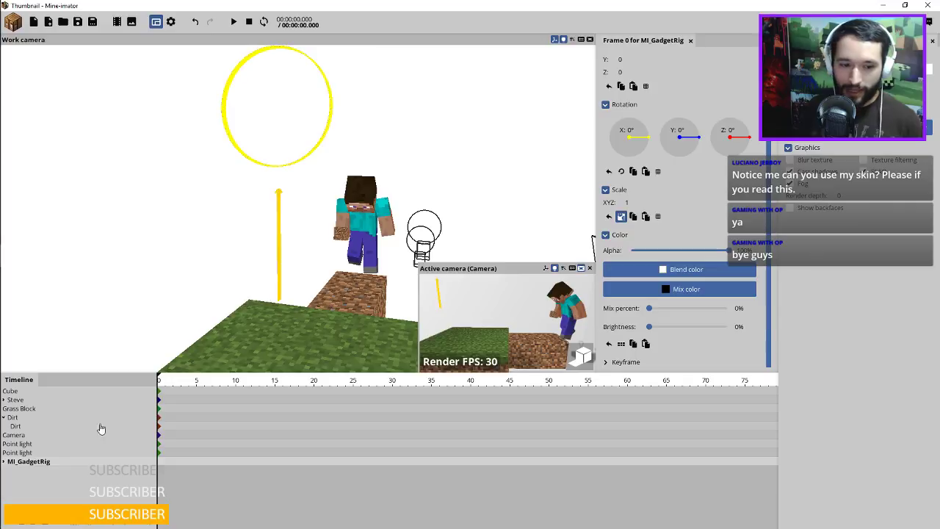
Expand MI_GadgetRig and rotate Circle_Yellow to 90° on Z, using rotation snapping with a grid size of 90.
{"action": "left_click", "coordinate": [3, 461]}
{"action": "left_click", "coordinate": [33, 469]}
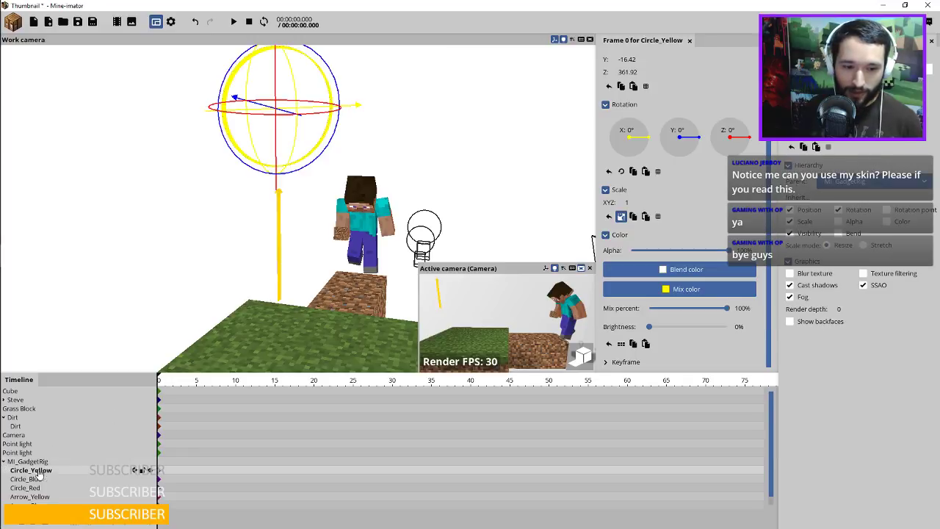
{"action": "scroll", "coordinate": [38, 476], "scroll_direction": "down", "scroll_amount": 1}
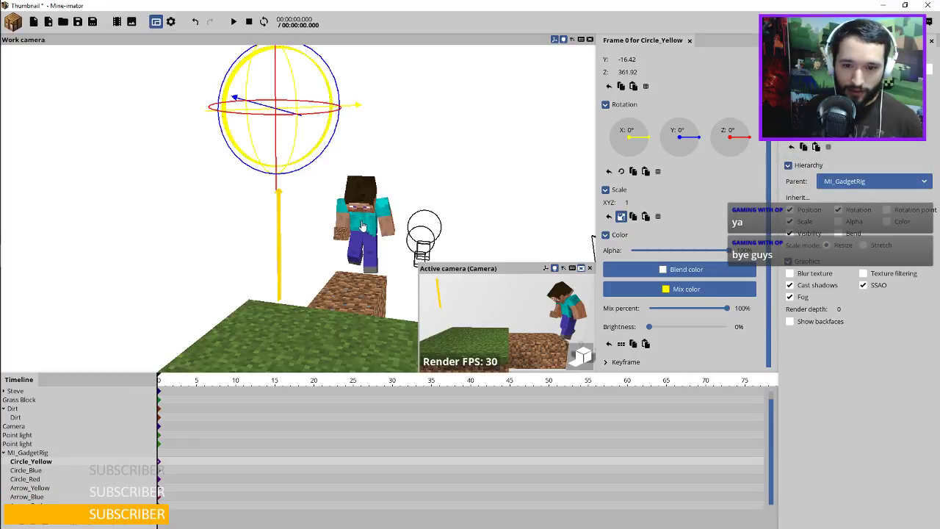
{"action": "left_click_drag", "start_coordinate": [390, 142], "coordinate": [275, 125]}
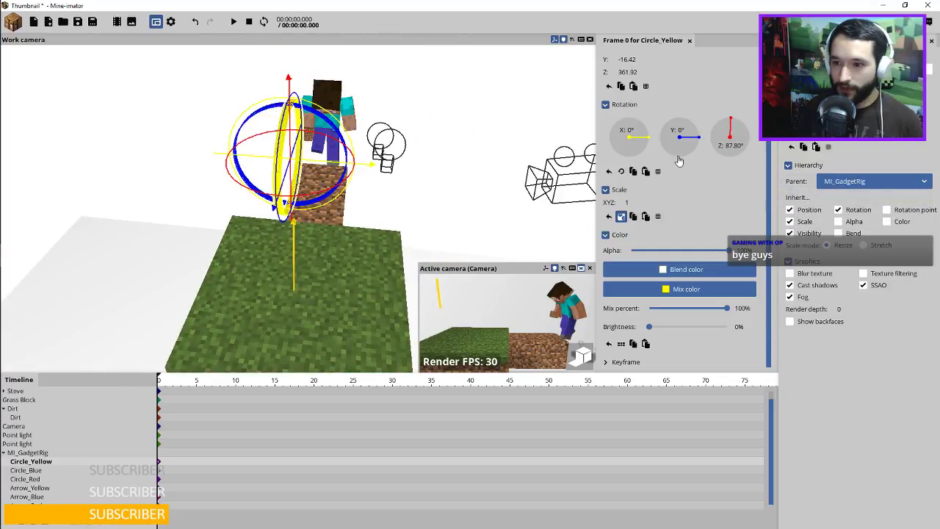
{"action": "left_click", "coordinate": [658, 172]}
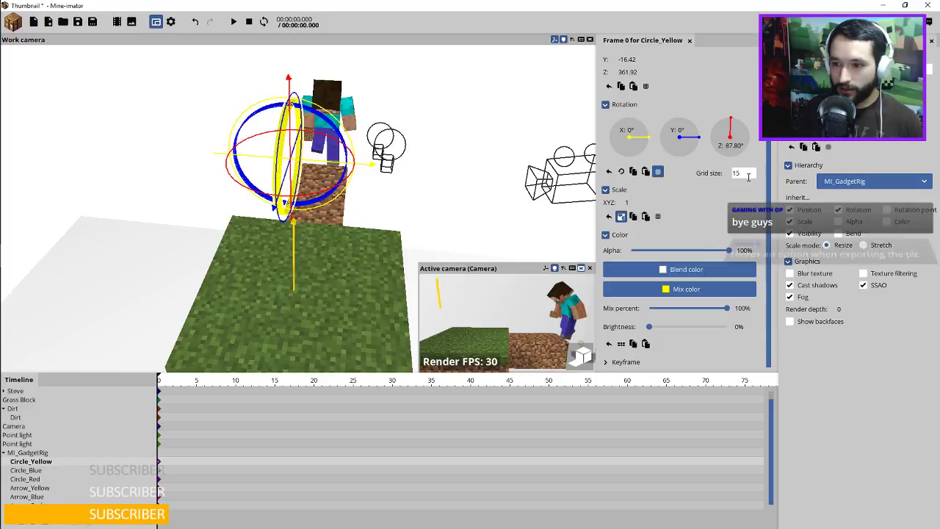
{"action": "left_click_drag", "start_coordinate": [284, 132], "coordinate": [269, 125]}
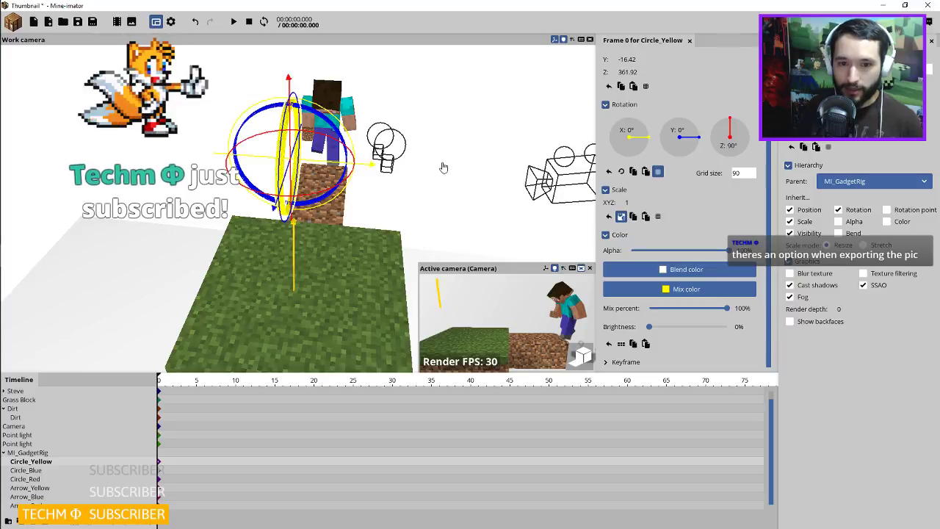
Rotate Circle_Red to 90° on X so it lies horizontally across the other rings.
{"action": "scroll", "coordinate": [400, 165], "scroll_direction": "up", "scroll_amount": 3}
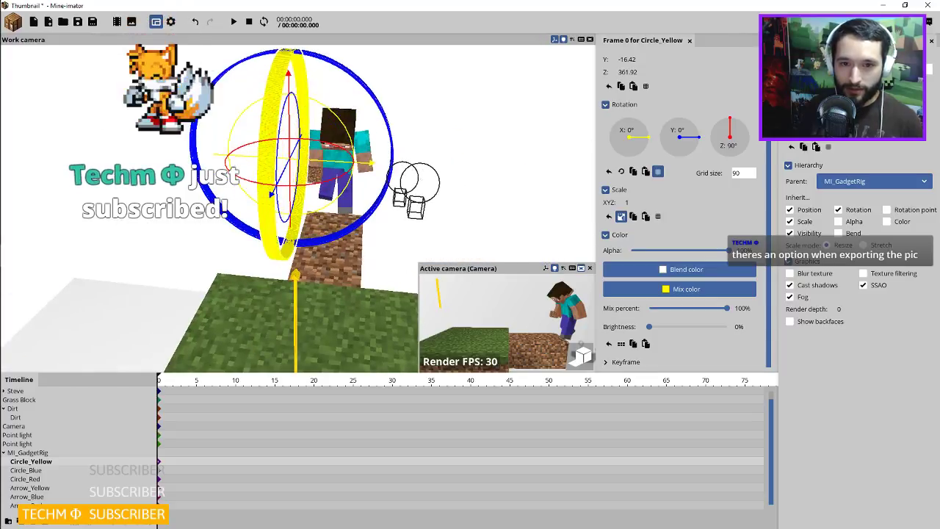
{"action": "left_click_drag", "start_coordinate": [367, 163], "coordinate": [400, 165]}
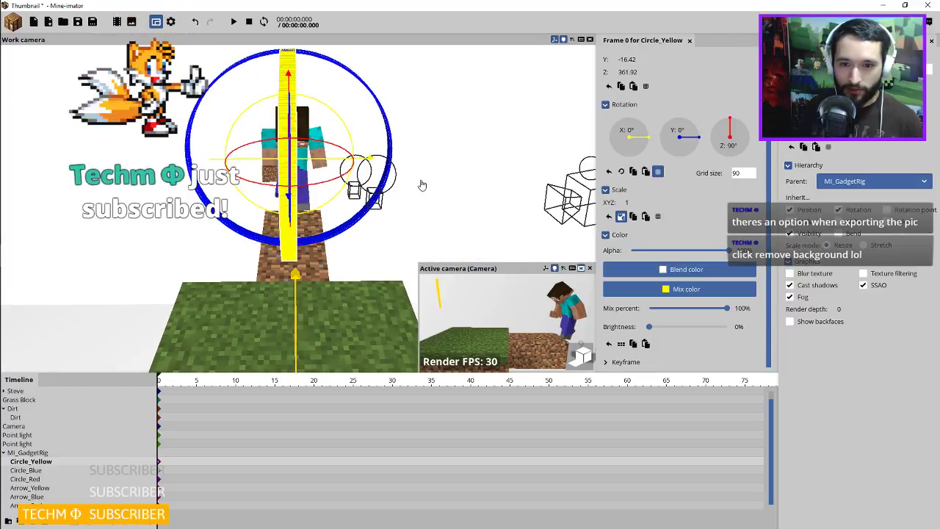
{"action": "left_click", "coordinate": [110, 479]}
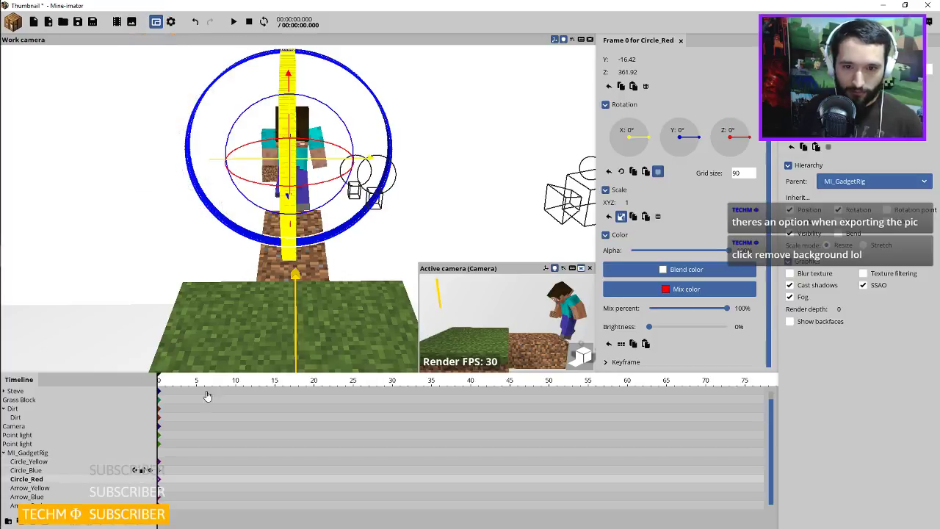
{"action": "left_click_drag", "start_coordinate": [393, 170], "coordinate": [371, 160]}
{"action": "left_click_drag", "start_coordinate": [324, 111], "coordinate": [237, 104]}
{"action": "left_click_drag", "start_coordinate": [437, 166], "coordinate": [426, 174]}
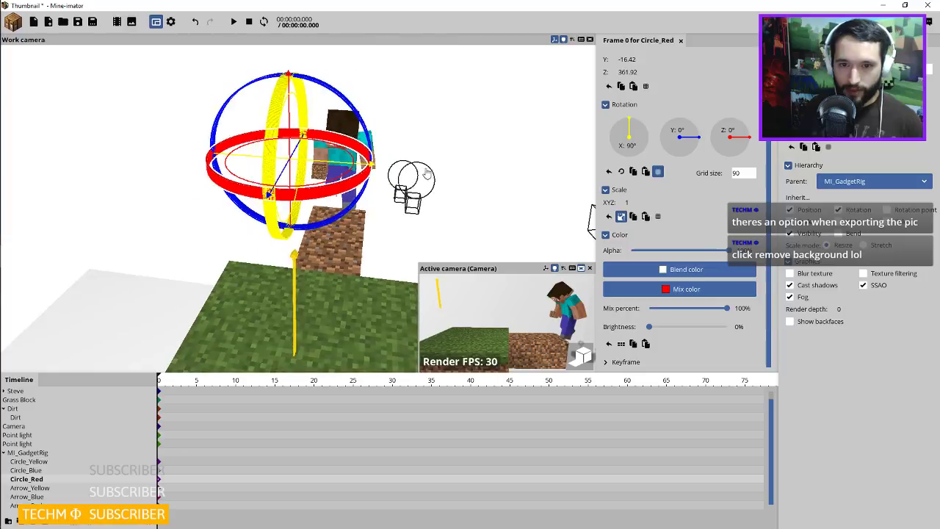
Switch to separate axis scaling and thin Circle_Red to about 0.5 on its Y scale.
{"action": "left_click", "coordinate": [621, 216]}
{"action": "mouse_move", "coordinate": [621, 215]}
{"action": "left_mouse_down"}
{"action": "mouse_move", "coordinate": [612, 216]}
{"action": "mouse_move", "coordinate": [621, 215]}
{"action": "left_mouse_up"}
{"action": "left_click", "coordinate": [621, 215]}
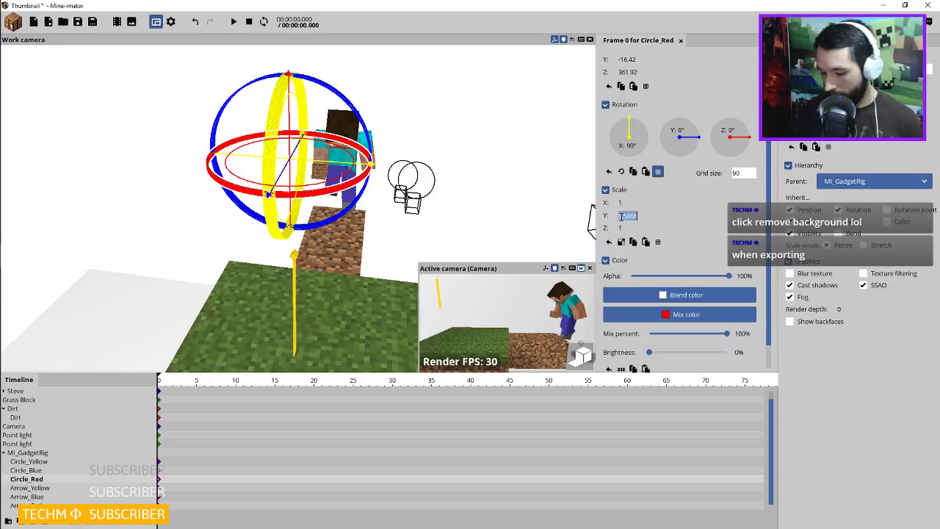
{"action": "type", "text": "1"}
Set the Y scale of Circle_Yellow and Circle_Blue to 0.5.
{"action": "left_click", "coordinate": [51, 463]}
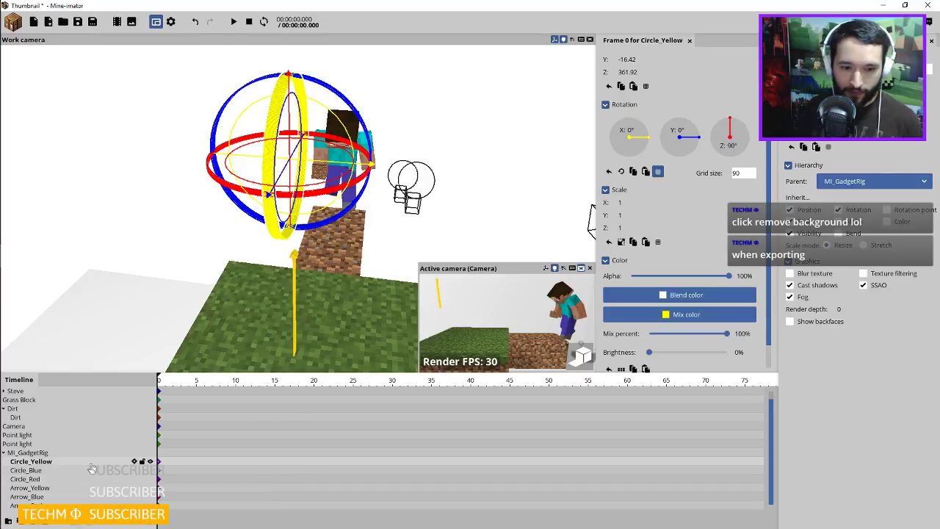
{"action": "left_click", "coordinate": [628, 214]}
{"action": "type", "text": ".5"}
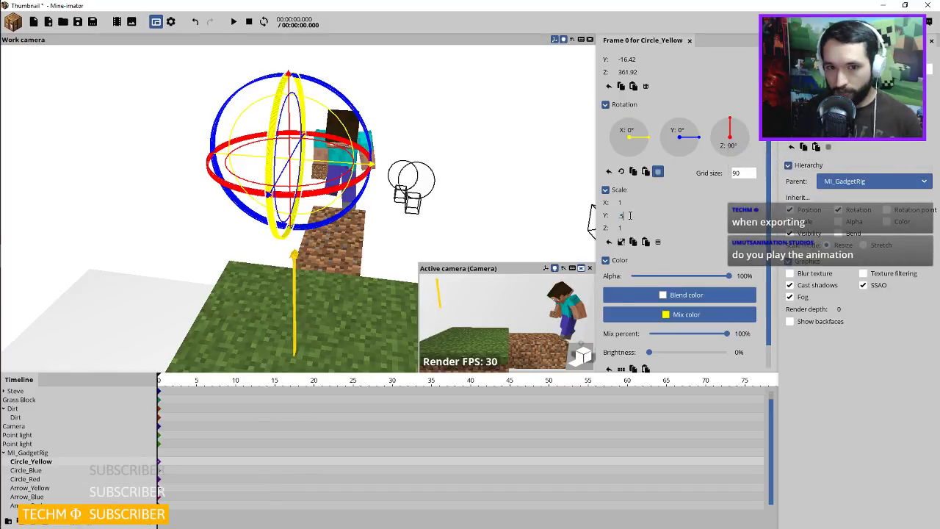
{"action": "left_click", "coordinate": [48, 470]}
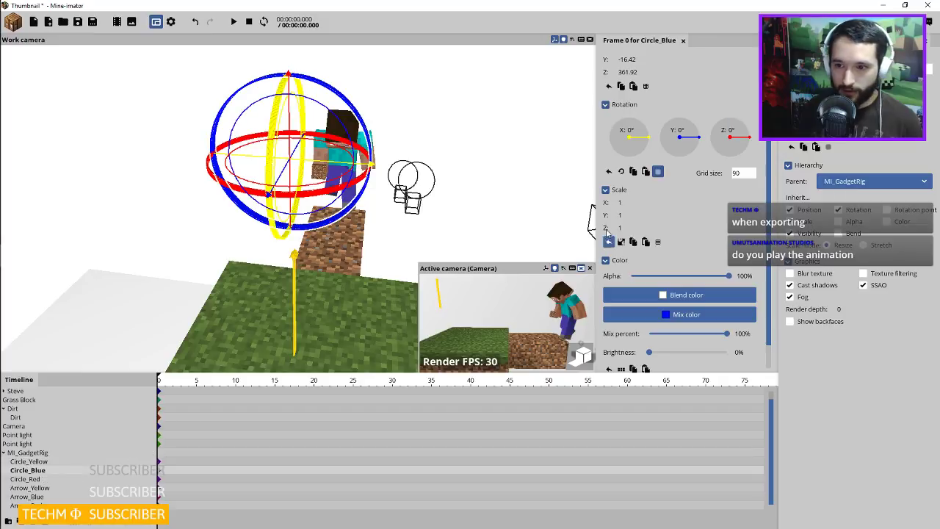
{"action": "type", "text": ".5"}
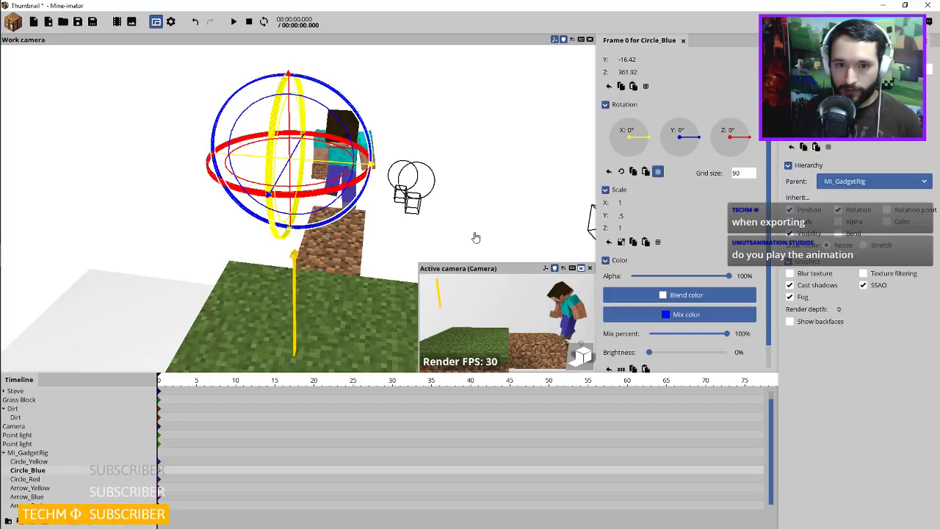
Rotate Arrow_Yellow to -90° on Y so it lies along the horizontal axis.
{"action": "left_click_drag", "start_coordinate": [433, 149], "coordinate": [353, 206]}
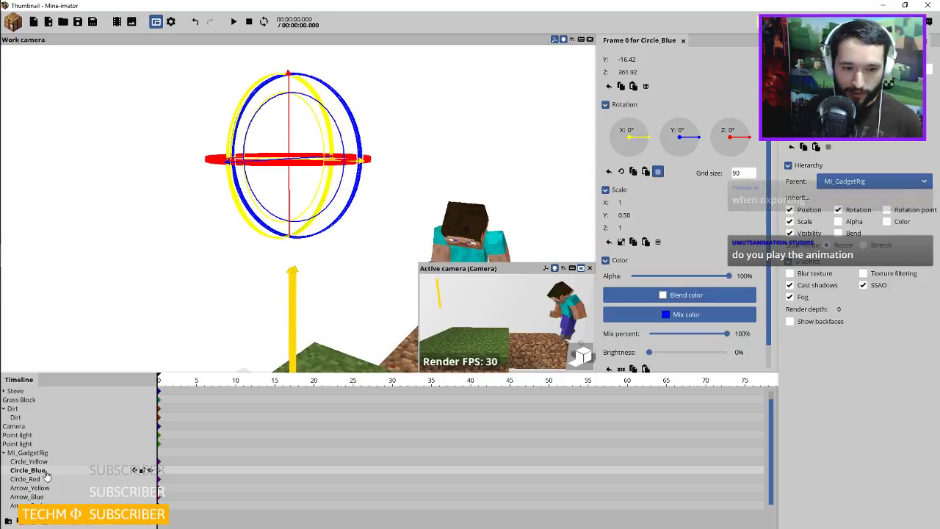
{"action": "left_click", "coordinate": [33, 489]}
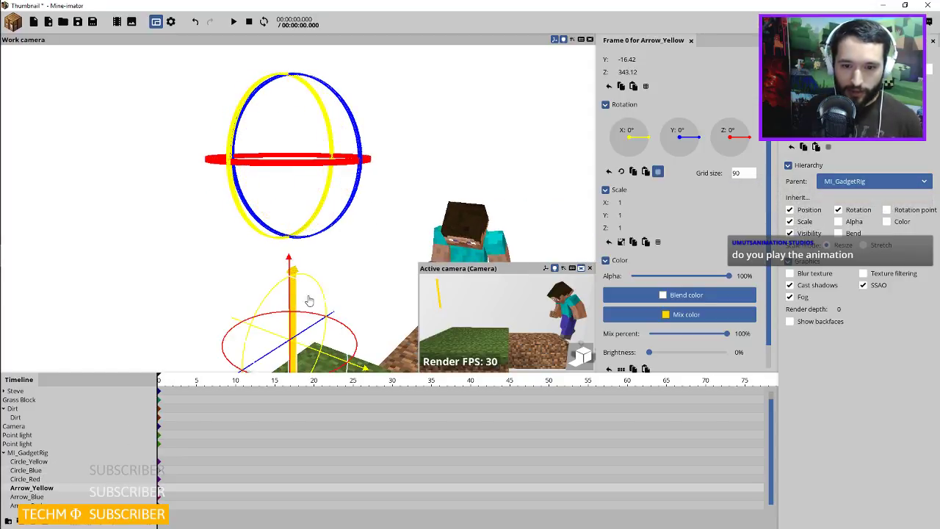
{"action": "left_click_drag", "start_coordinate": [339, 255], "coordinate": [352, 248]}
{"action": "scroll", "coordinate": [348, 252], "scroll_direction": "down", "scroll_amount": 4}
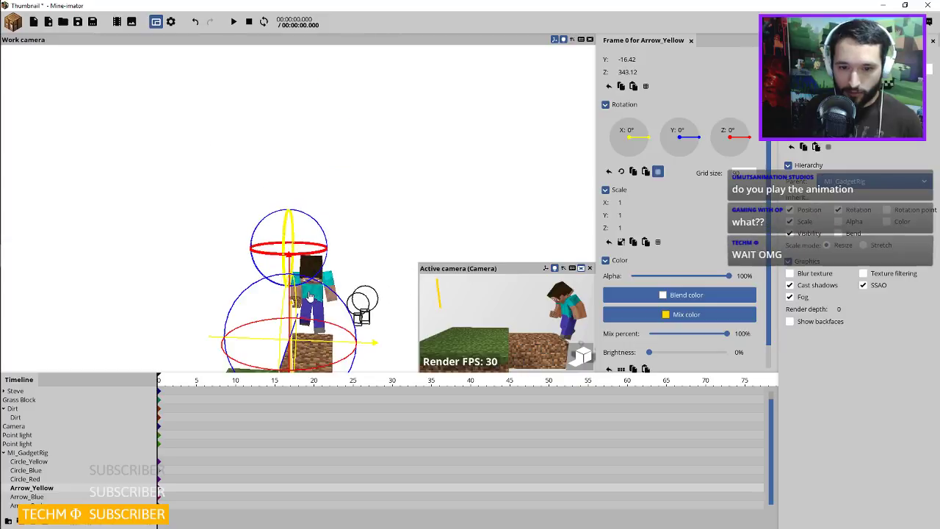
{"action": "left_click_drag", "start_coordinate": [327, 287], "coordinate": [372, 356]}
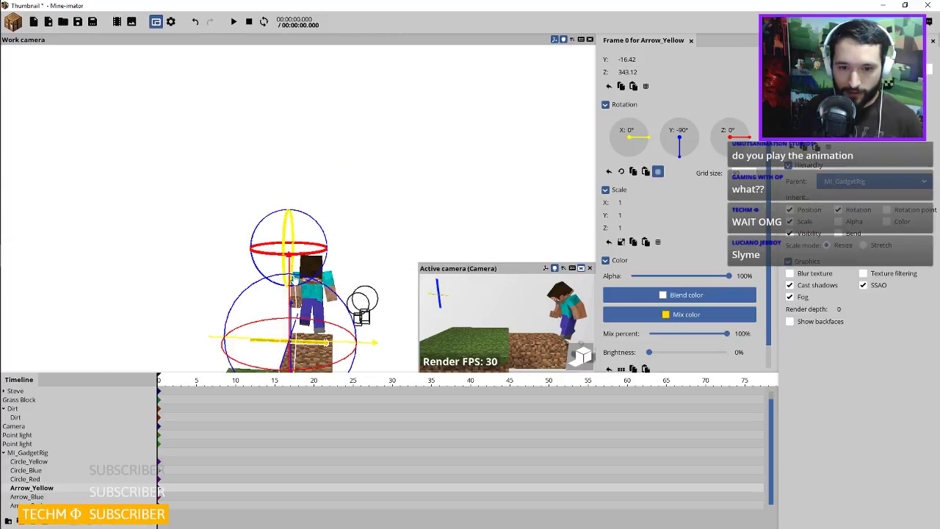
Reset the Y and Z position of Arrow_Yellow to 0.
{"action": "left_click_drag", "start_coordinate": [289, 262], "coordinate": [291, 173]}
{"action": "scroll", "coordinate": [767, 169], "scroll_direction": "up", "scroll_amount": 1}
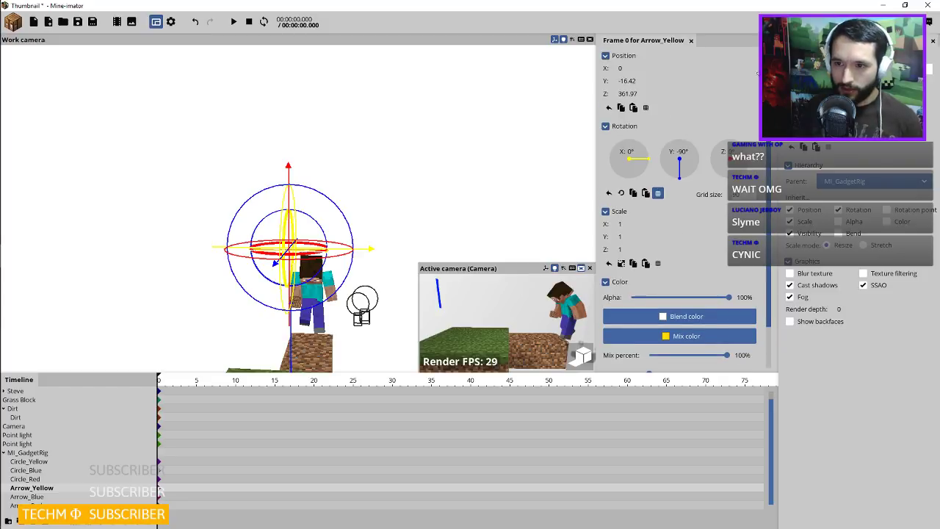
{"action": "right_click", "coordinate": [621, 92]}
{"action": "right_click", "coordinate": [623, 81]}
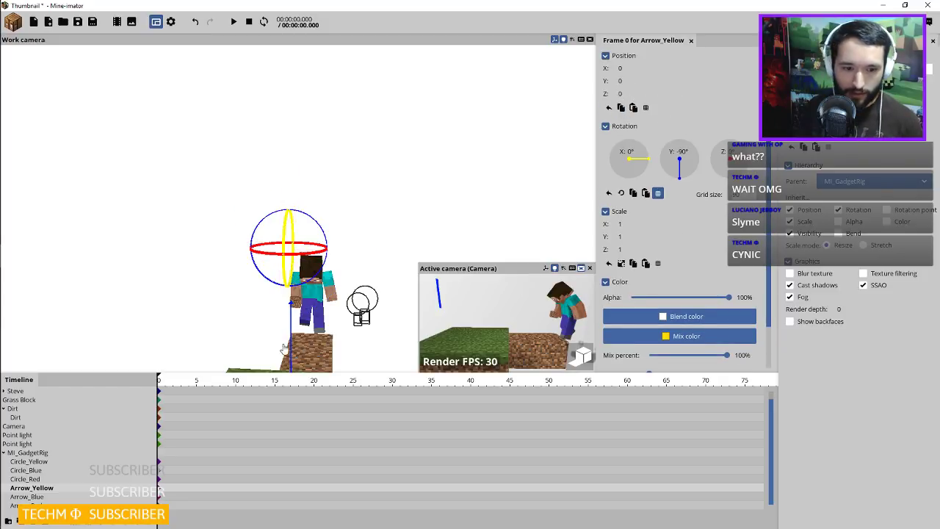
Select all circles and arrows of MI_GadgetRig together and reset their Y and Z positions to 0.
{"action": "left_click", "coordinate": [33, 462]}
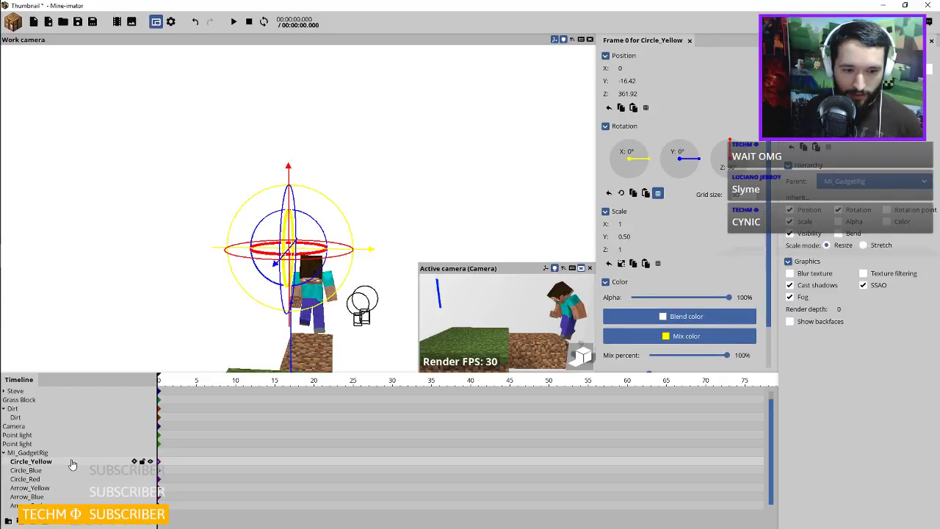
{"action": "left_click_drag", "start_coordinate": [72, 464], "coordinate": [28, 505]}
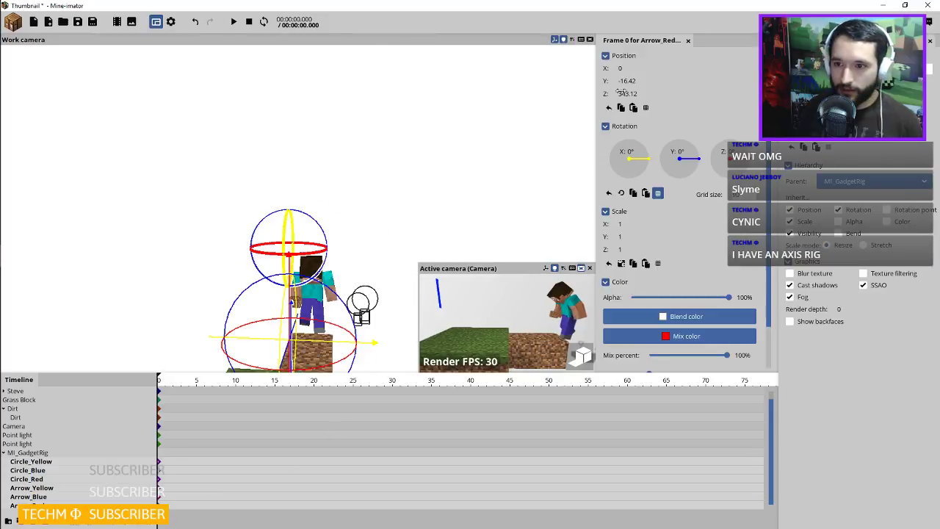
{"action": "right_click", "coordinate": [621, 93]}
{"action": "right_click", "coordinate": [623, 81]}
{"action": "scroll", "coordinate": [389, 185], "scroll_direction": "up", "scroll_amount": 5}
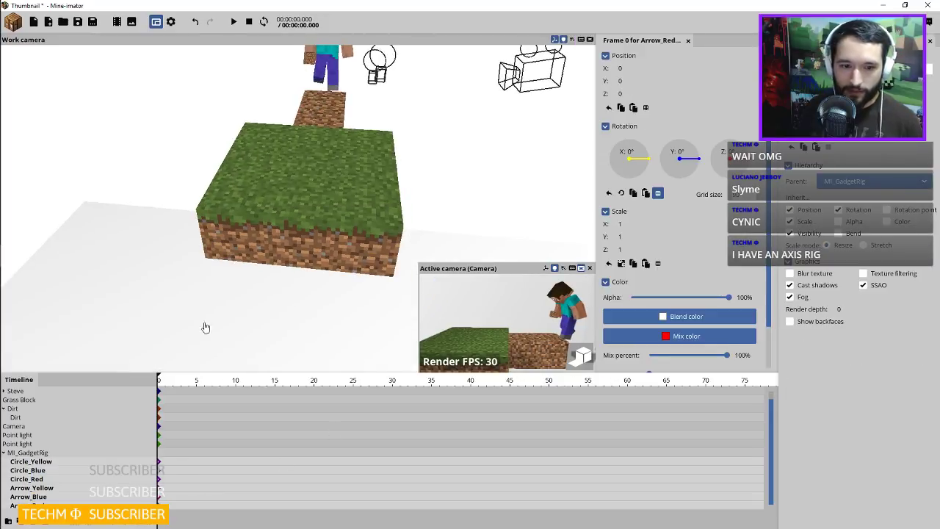
Select MI_GadgetRig, bring it into view and raise the whole rig above the ground along Z.
{"action": "left_click", "coordinate": [28, 451]}
{"action": "key", "text": "f"}
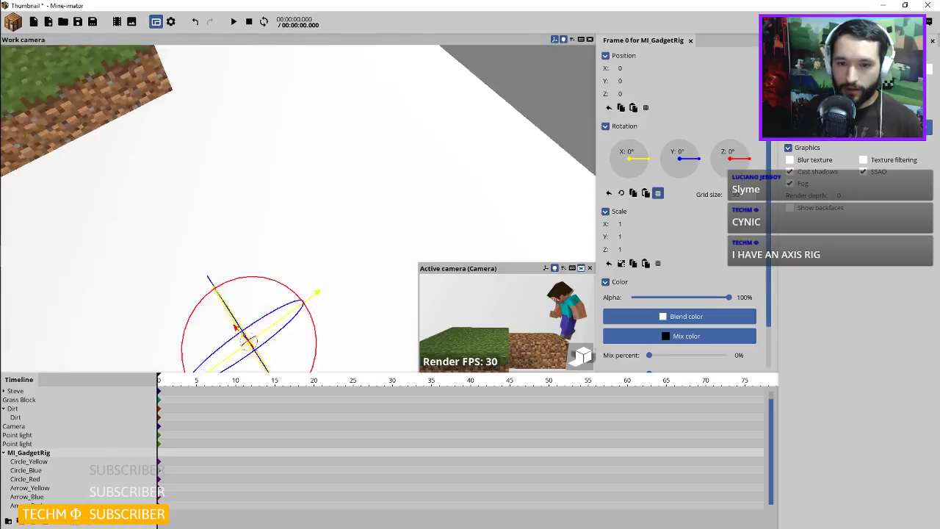
{"action": "left_click_drag", "start_coordinate": [389, 185], "coordinate": [338, 176]}
{"action": "left_click_drag", "start_coordinate": [428, 186], "coordinate": [309, 191]}
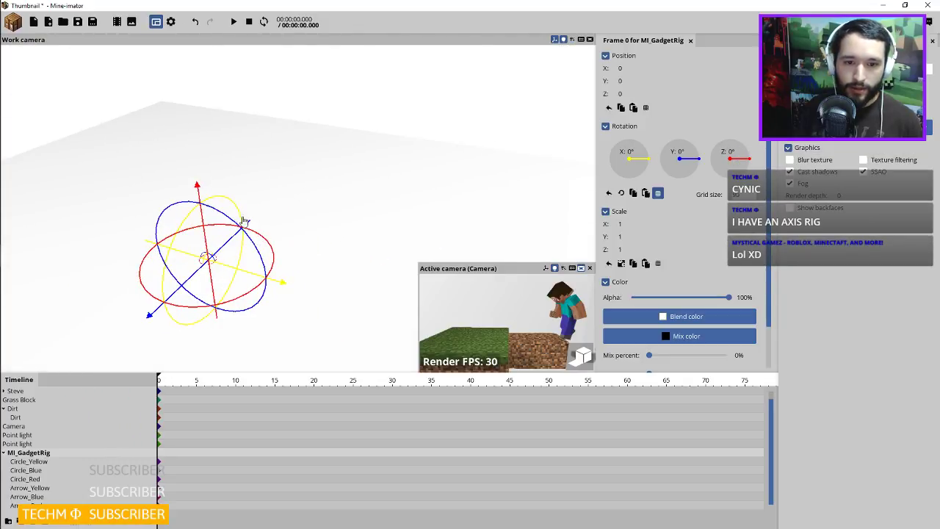
{"action": "mouse_move", "coordinate": [245, 220]}
{"action": "left_mouse_down"}
{"action": "mouse_move", "coordinate": [310, 174]}
{"action": "mouse_move", "coordinate": [403, 145]}
{"action": "mouse_move", "coordinate": [327, 159]}
{"action": "mouse_move", "coordinate": [298, 51]}
{"action": "left_mouse_up"}
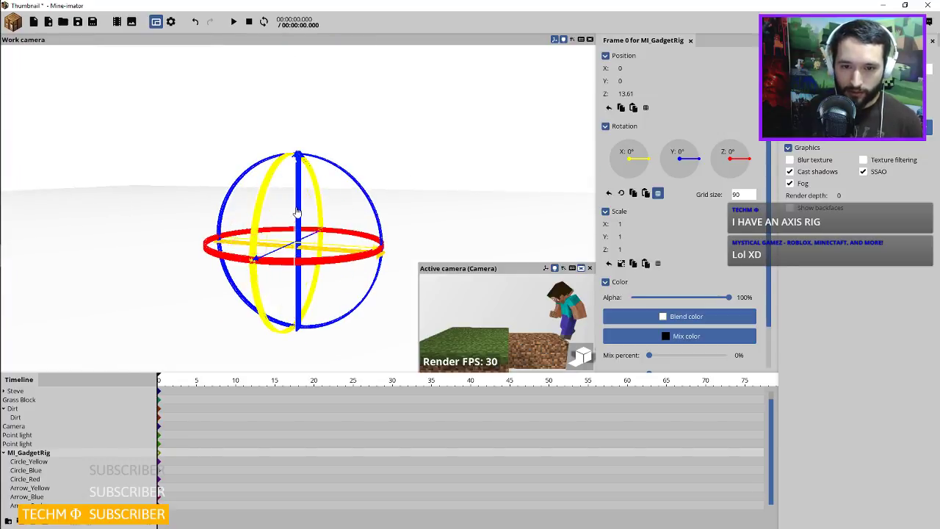
{"action": "left_click_drag", "start_coordinate": [297, 215], "coordinate": [298, 156]}
Rotate Arrow_Blue to 90° on X so it lies horizontally, and reduce its Y scale.
{"action": "left_click", "coordinate": [29, 496]}
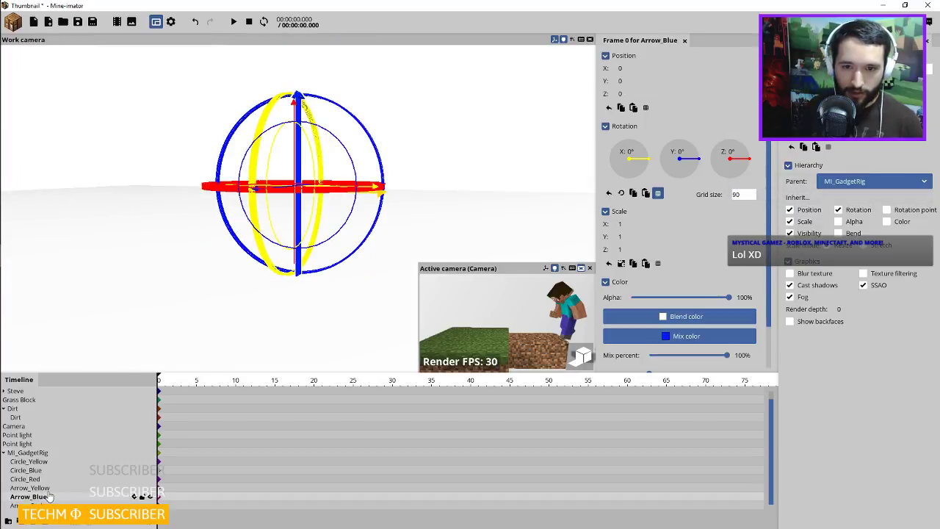
{"action": "left_click_drag", "start_coordinate": [393, 191], "coordinate": [244, 144]}
{"action": "left_click_drag", "start_coordinate": [421, 170], "coordinate": [621, 237]}
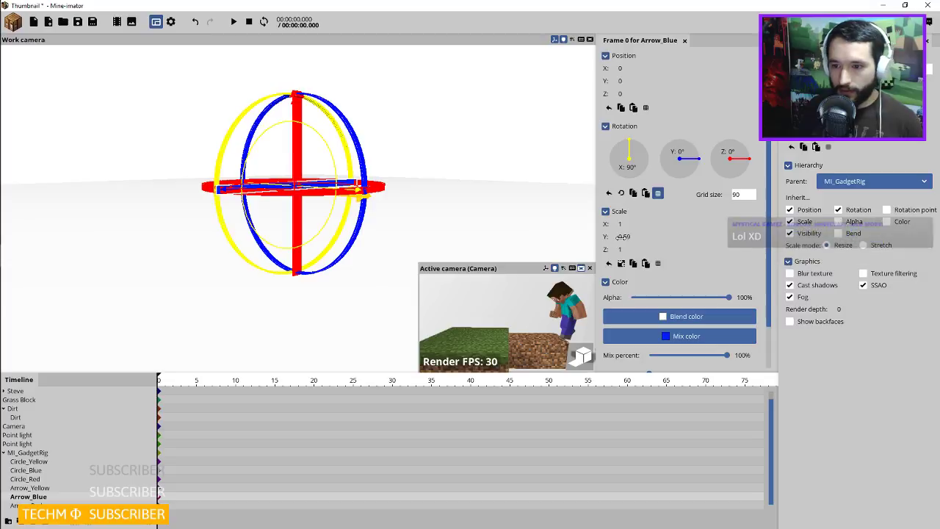
{"action": "type", "text": "3"}
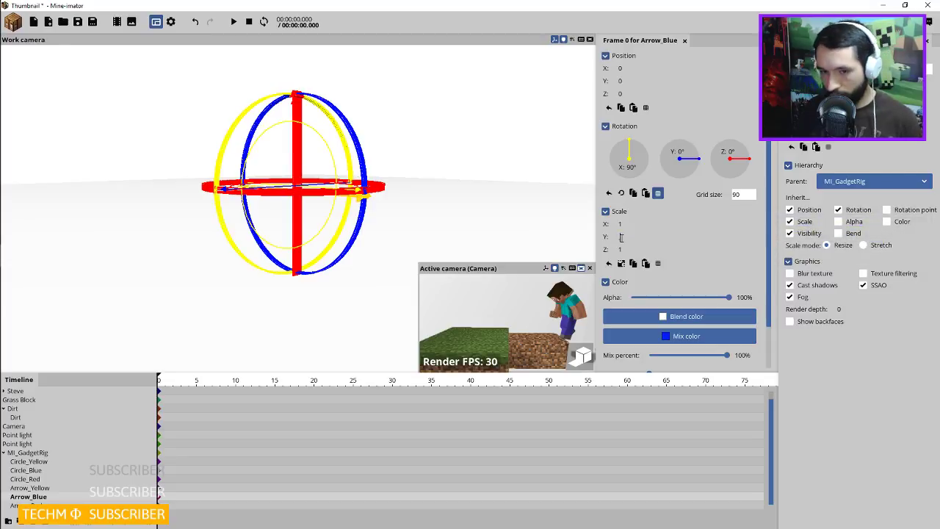
Set the Y scale of Arrow_Yellow and Arrow_Red to 0.5 and save the project.
{"action": "left_click", "coordinate": [44, 488]}
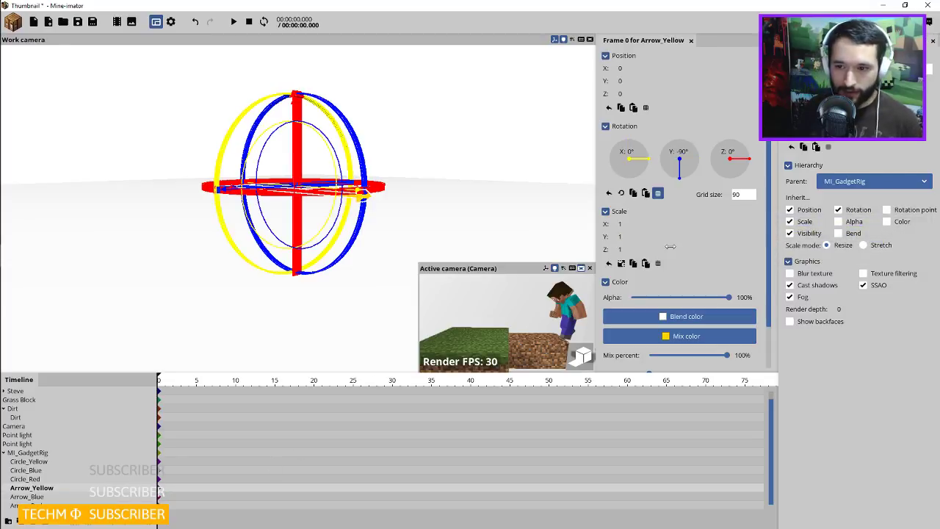
{"action": "type", "text": ".5"}
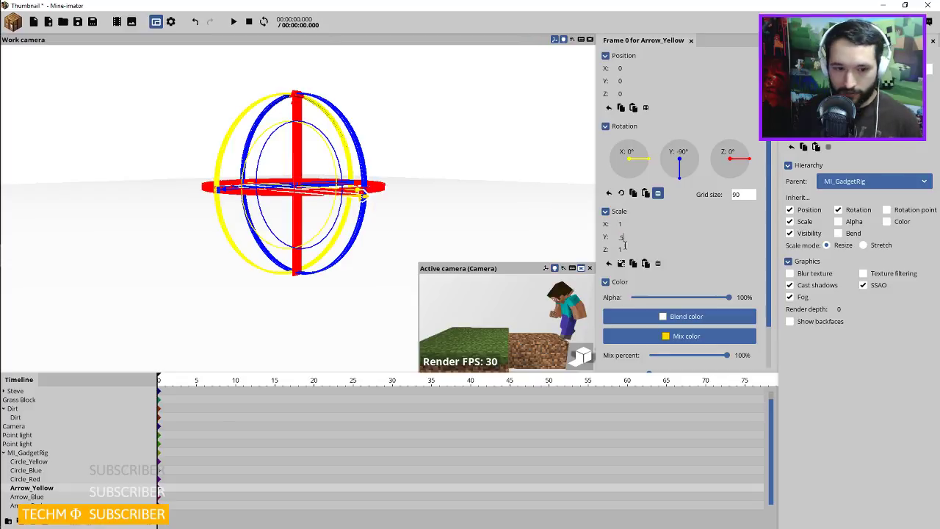
{"action": "left_click", "coordinate": [67, 505]}
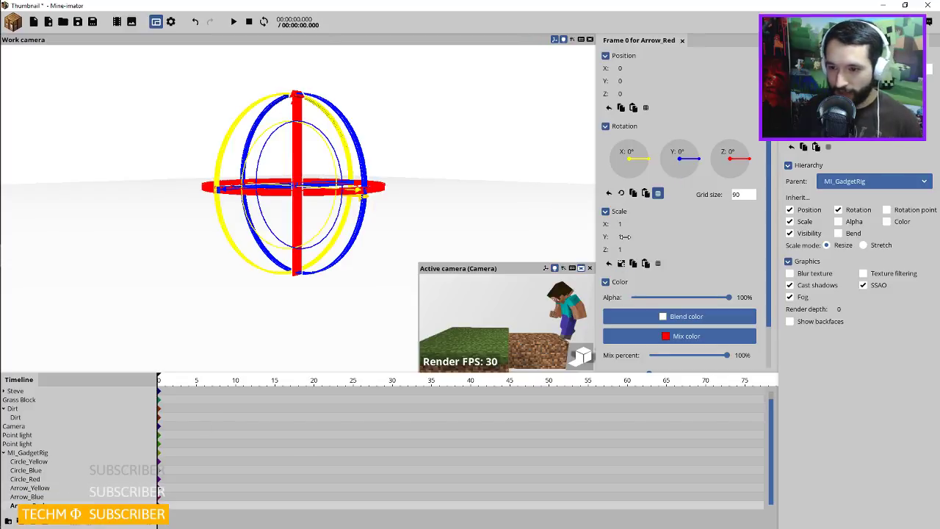
{"action": "type", "text": ".5"}
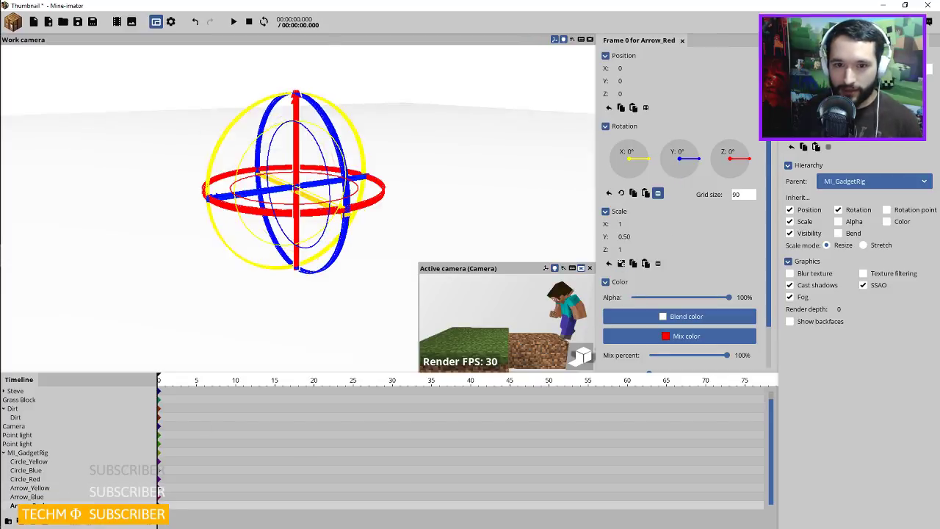
{"action": "key", "text": "ctrl+s"}
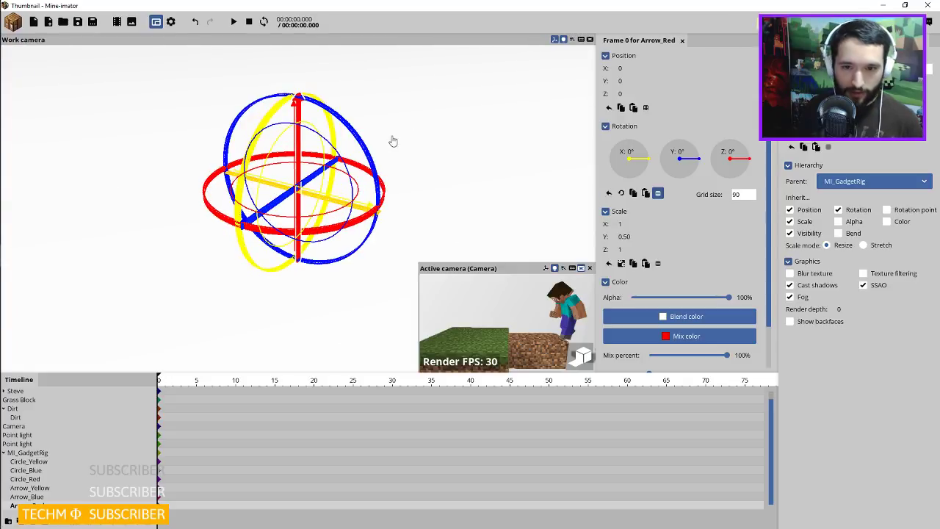
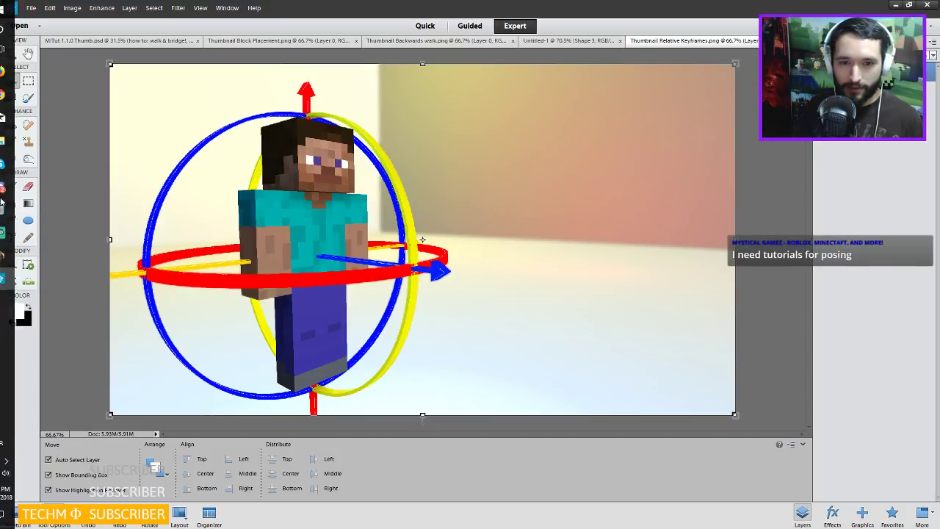
Switch to Mine-imator and enable Show backfaces for Arrow_Red, Circle_Yellow and Circle_Blue, undoing any accidental change.
{"action": "left_click", "coordinate": [16, 256]}
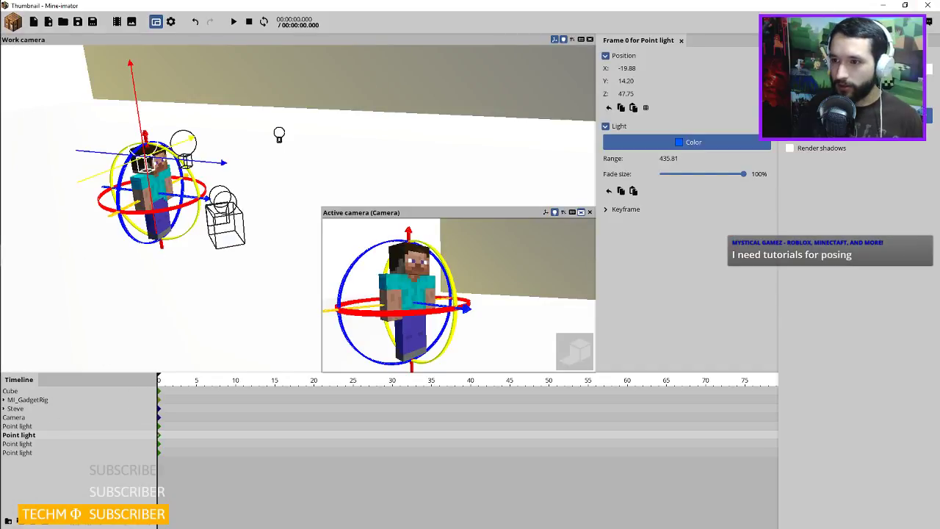
{"action": "left_click", "coordinate": [197, 188]}
{"action": "key", "text": "w"}
{"action": "left_click_drag", "start_coordinate": [304, 174], "coordinate": [276, 185]}
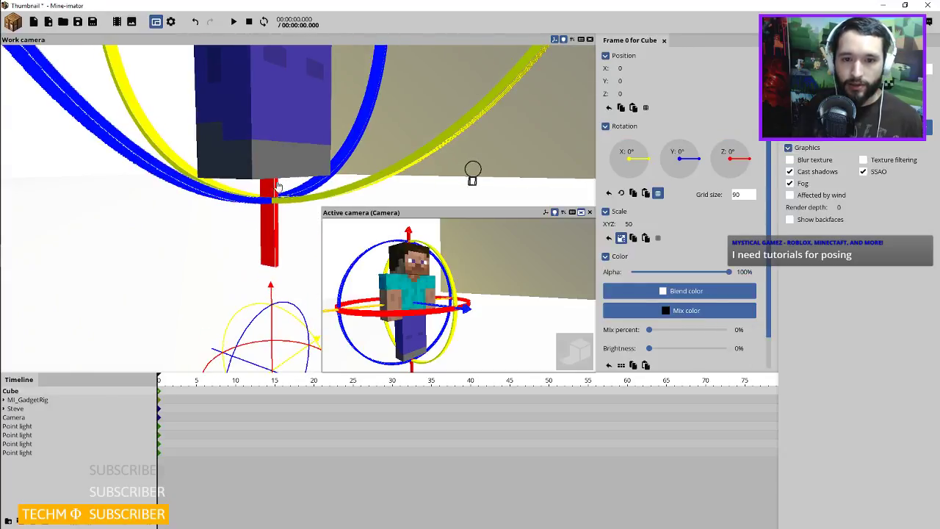
{"action": "left_click", "coordinate": [271, 229]}
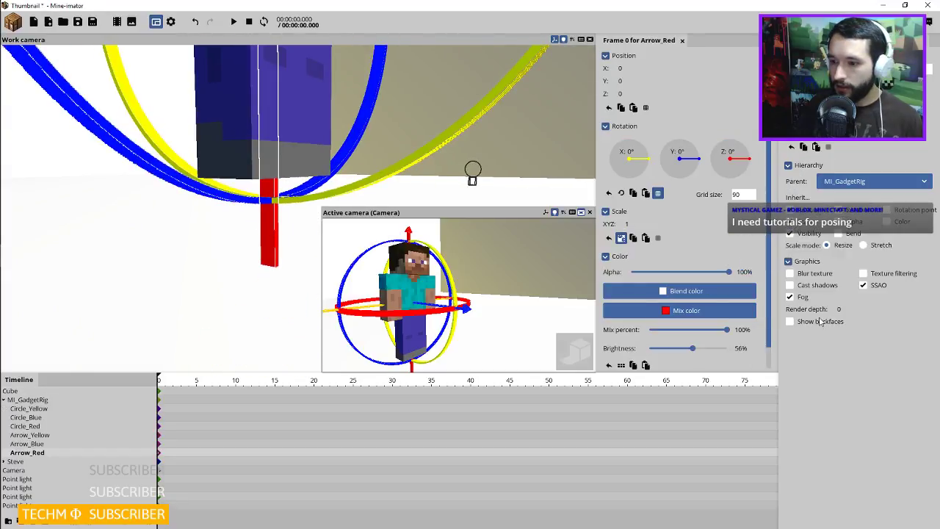
{"action": "left_click", "coordinate": [384, 180]}
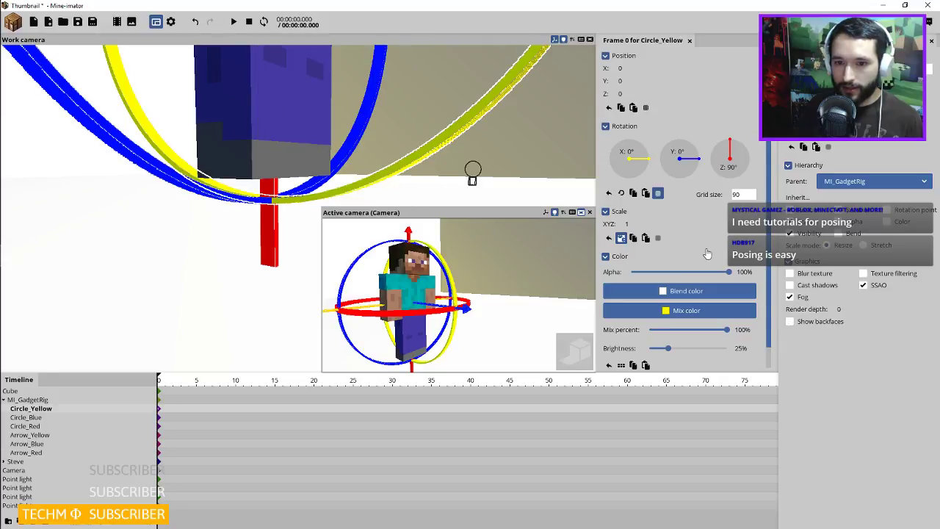
{"action": "left_click", "coordinate": [358, 138]}
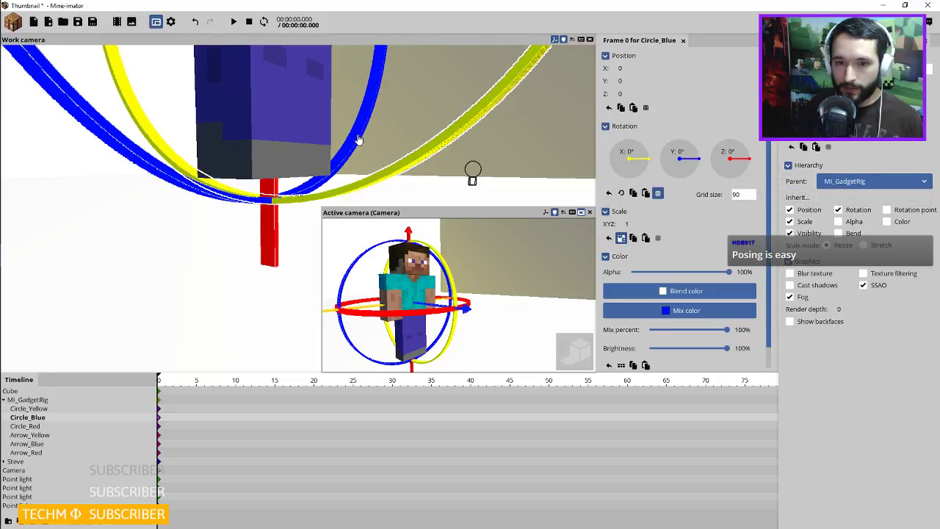
{"action": "left_click", "coordinate": [790, 321]}
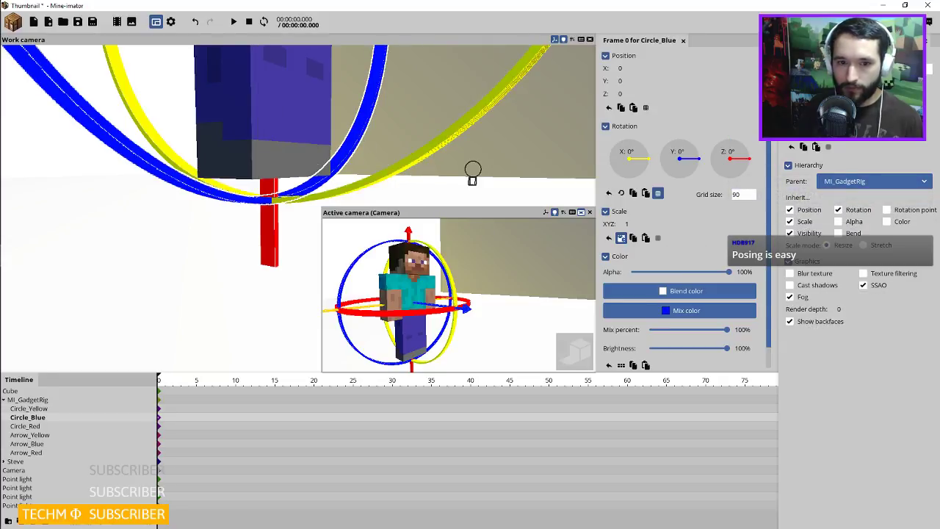
{"action": "left_click_drag", "start_coordinate": [332, 149], "coordinate": [341, 177]}
{"action": "key", "text": "ctrl+z"}
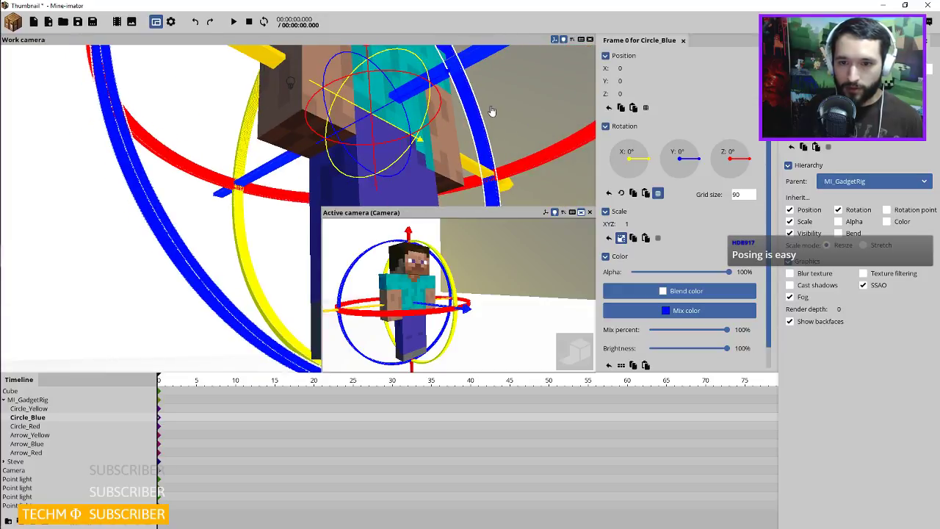
Enable Show backfaces for Arrow_Yellow.
{"action": "mouse_move", "coordinate": [491, 111]}
{"action": "left_mouse_down"}
{"action": "mouse_move", "coordinate": [561, 198]}
{"action": "mouse_move", "coordinate": [480, 126]}
{"action": "left_mouse_up"}
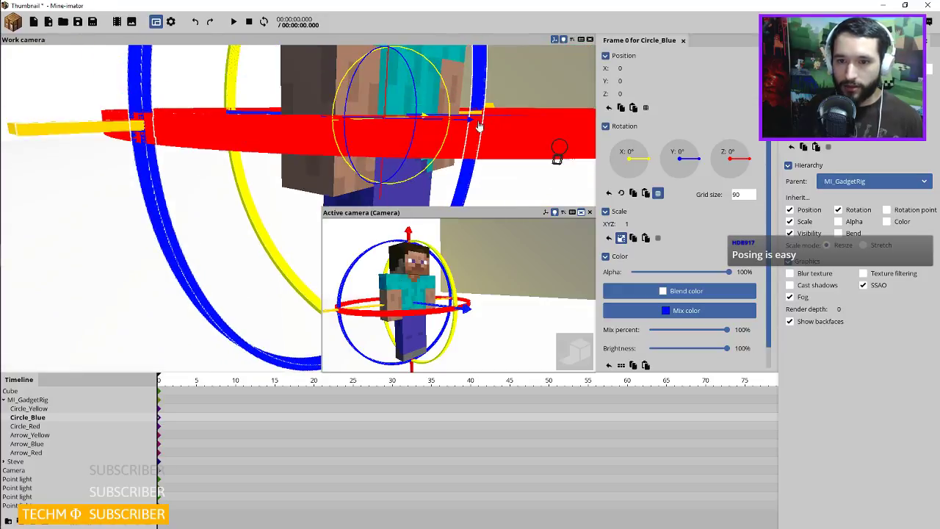
{"action": "left_click", "coordinate": [102, 132]}
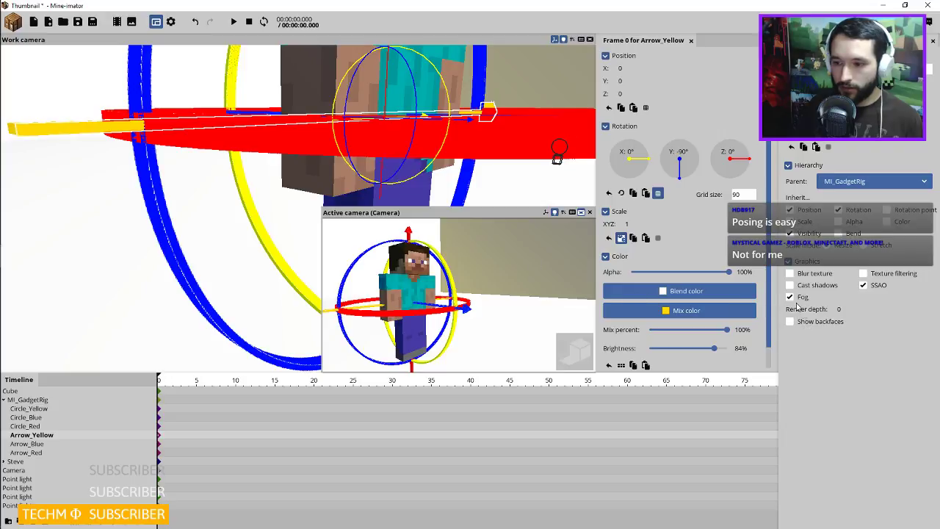
{"action": "left_click", "coordinate": [812, 324]}
{"action": "left_click_drag", "start_coordinate": [512, 76], "coordinate": [565, 45]}
Check the Show backfaces setting on Arrow_Blue, Arrow_Red, Circle_Yellow and Circle_Blue.
{"action": "left_click", "coordinate": [409, 202]}
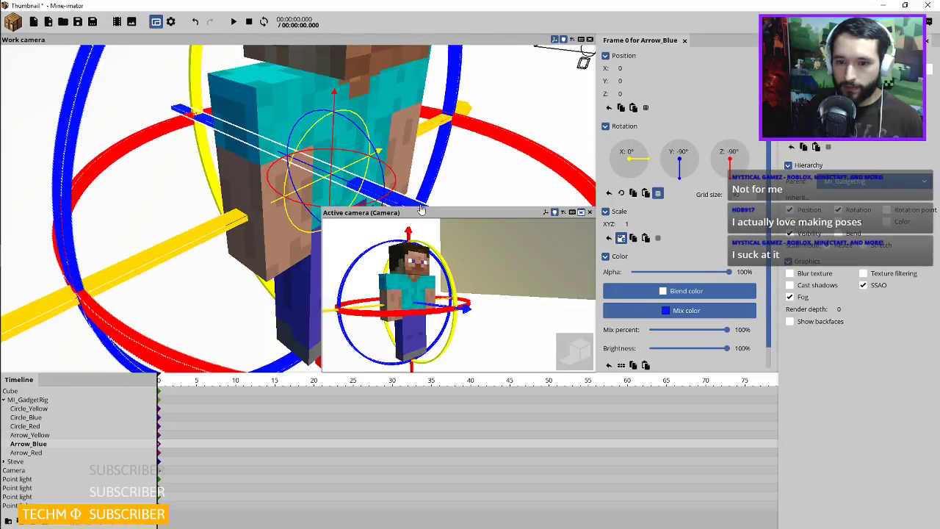
{"action": "left_click", "coordinate": [427, 132]}
{"action": "left_click_drag", "start_coordinate": [406, 115], "coordinate": [328, 80]}
{"action": "left_click", "coordinate": [329, 80]}
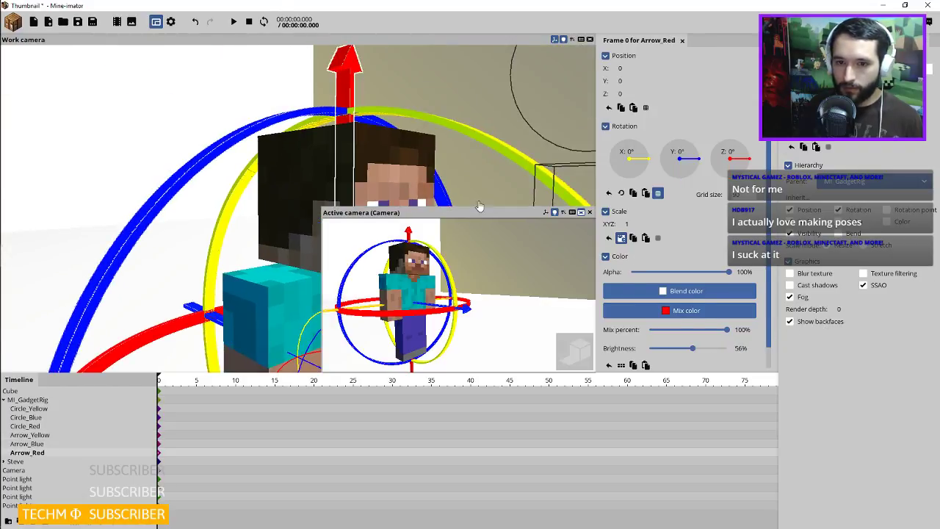
{"action": "left_click", "coordinate": [430, 122]}
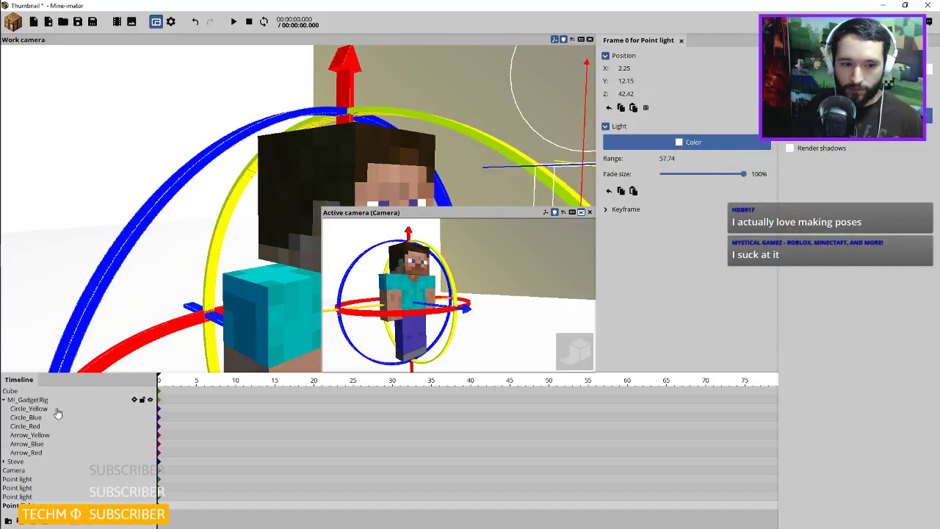
{"action": "left_click", "coordinate": [36, 417]}
{"action": "left_click", "coordinate": [37, 408]}
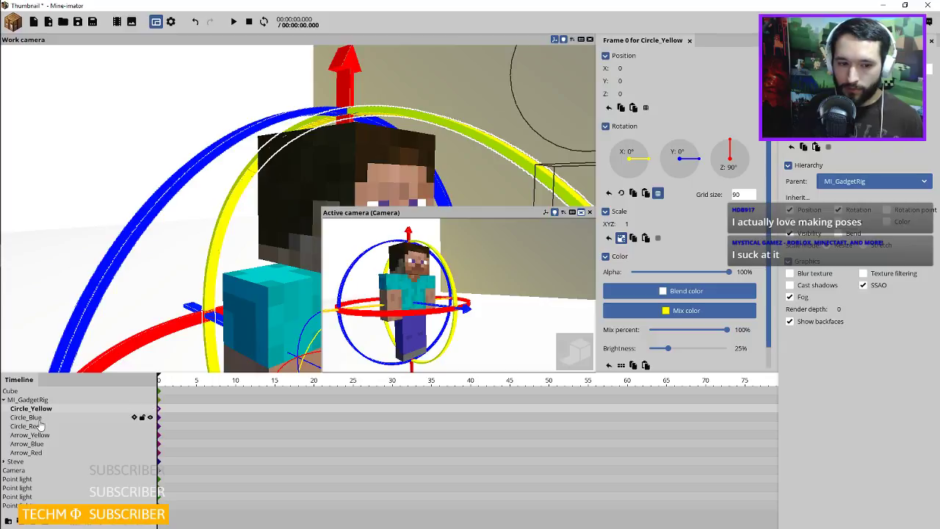
{"action": "left_click", "coordinate": [40, 417]}
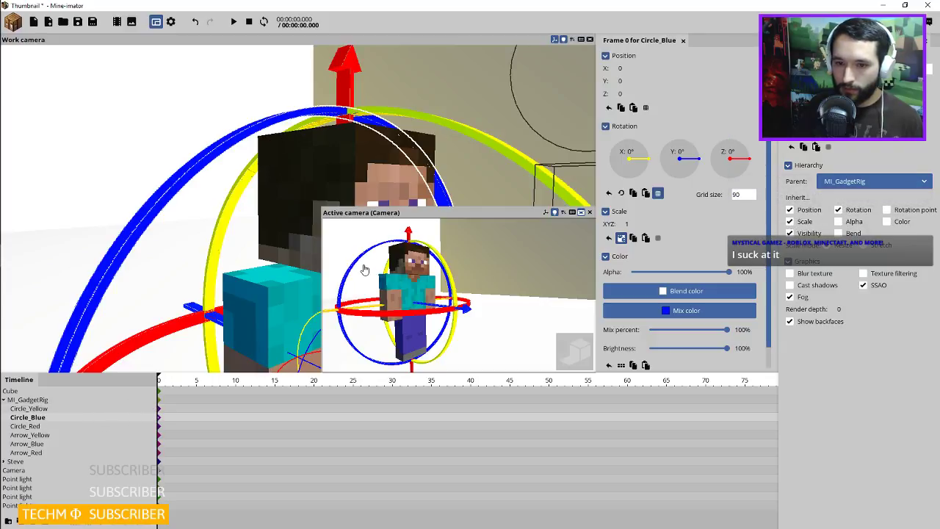
Set the render depth of Circle_Blue to 3 and select Circle_Yellow.
{"action": "scroll", "coordinate": [436, 128], "scroll_direction": "up", "scroll_amount": 3}
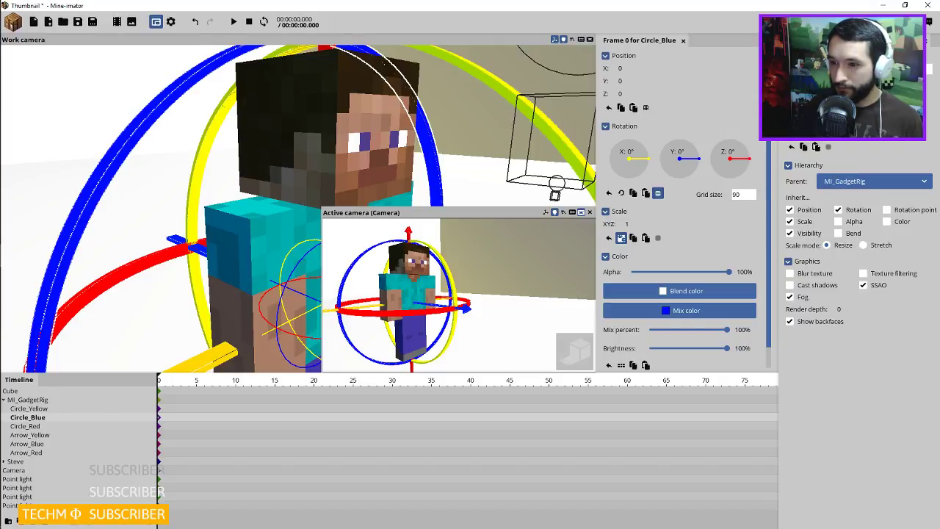
{"action": "scroll", "coordinate": [767, 309], "scroll_direction": "down", "scroll_amount": 1}
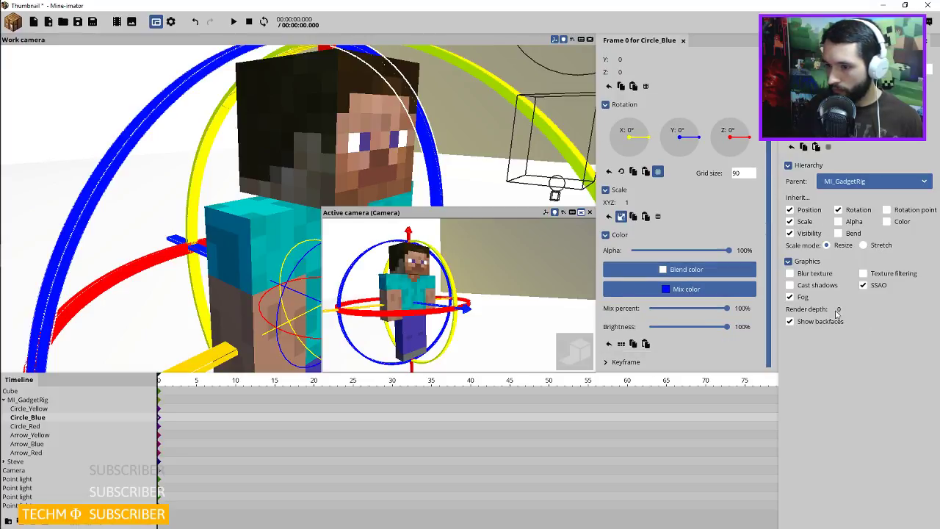
{"action": "left_click_drag", "start_coordinate": [847, 308], "coordinate": [849, 310]}
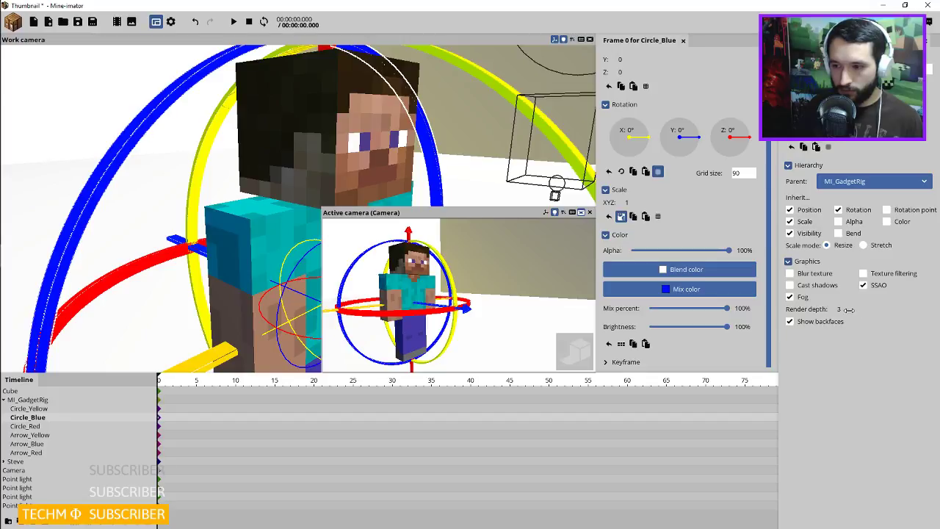
{"action": "left_click", "coordinate": [41, 409]}
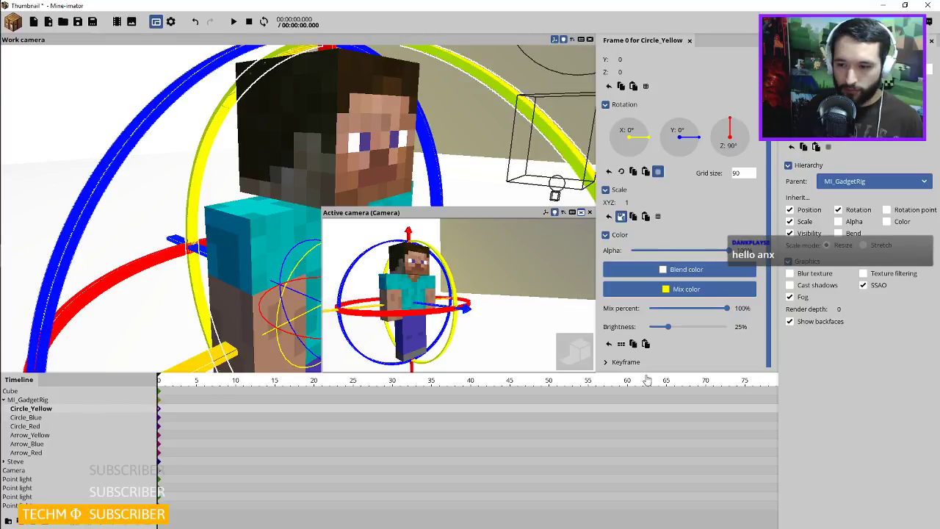
Select MI_GadgetRig and export the scene as an HD 1080 (1920x1080) image with high quality rendering.
{"action": "left_click", "coordinate": [32, 401]}
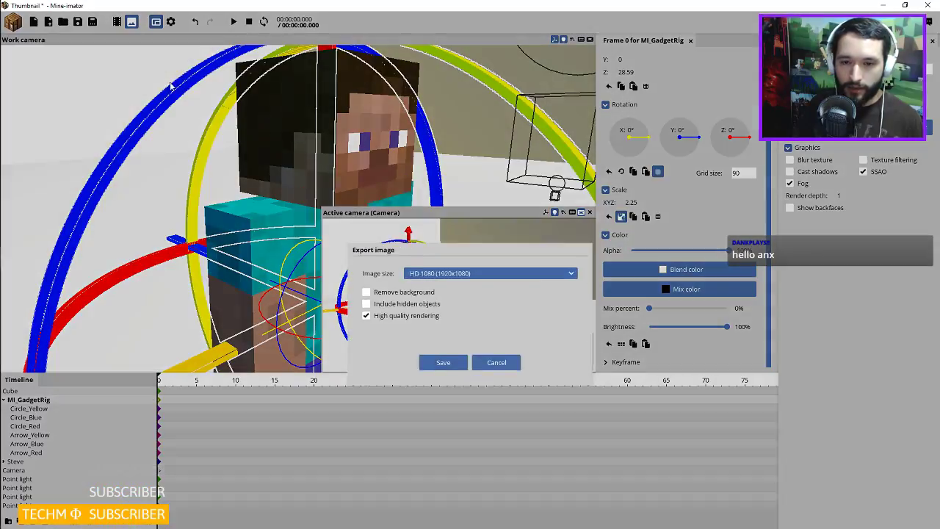
{"action": "left_click", "coordinate": [131, 21]}
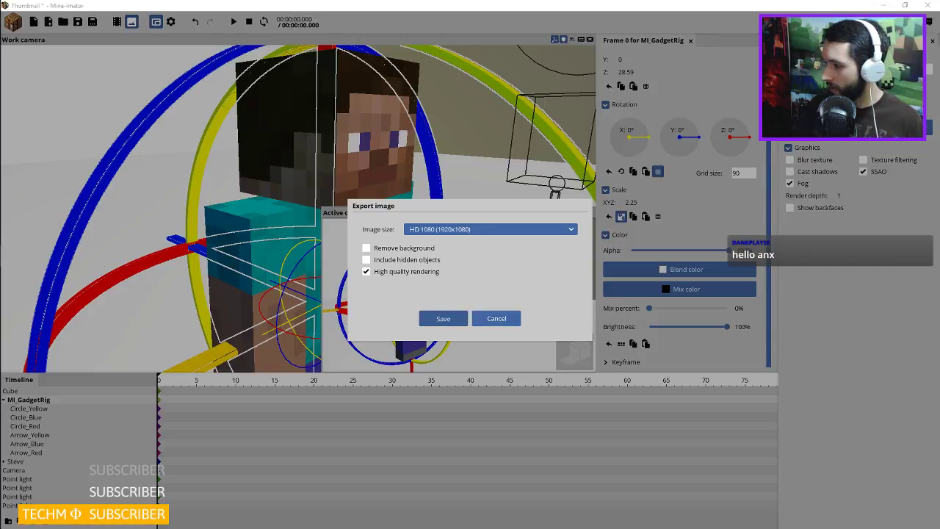
{"action": "key", "text": "Escape"}
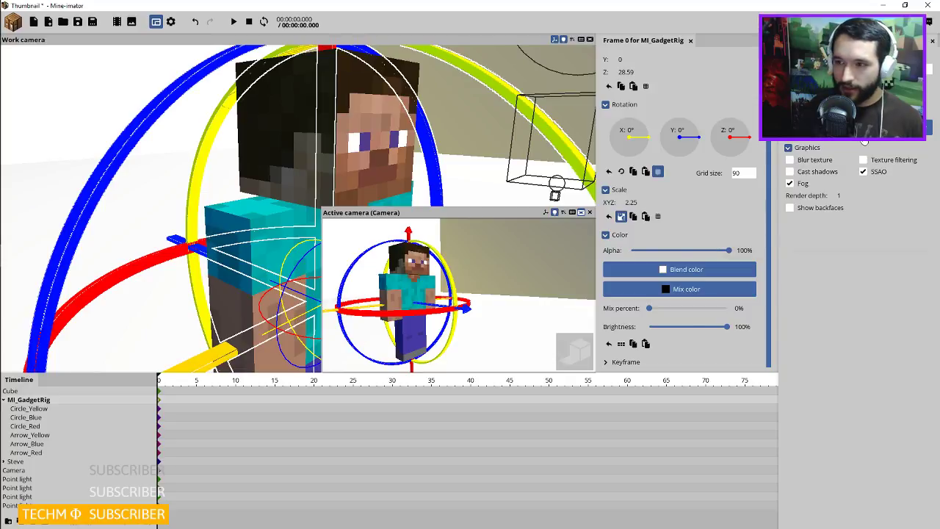
Switch to Photoshop Elements and place the Thumbnail Relative Keyframes.png render in MiTut 1.1.0 Thumb.psd, directly below the Levels 2 layer.
{"action": "mouse_move", "coordinate": [11, 139]}
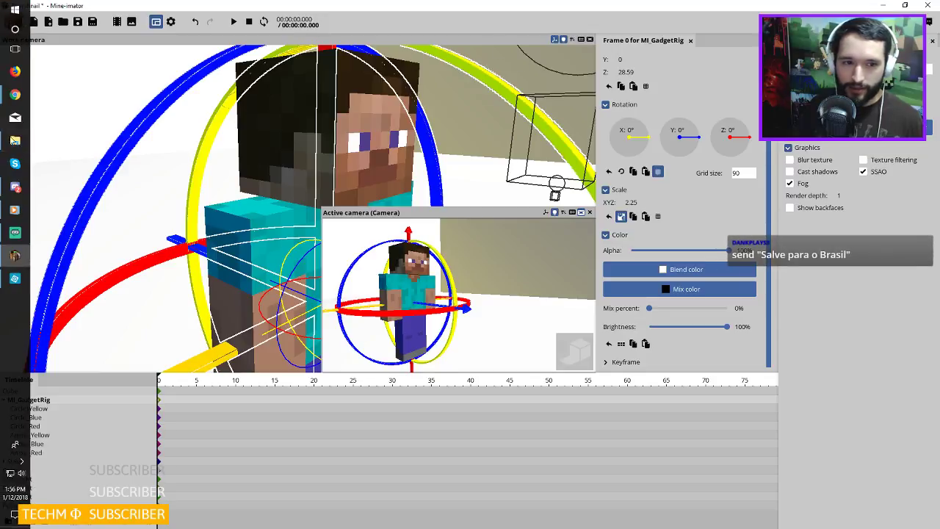
{"action": "left_click", "coordinate": [22, 258]}
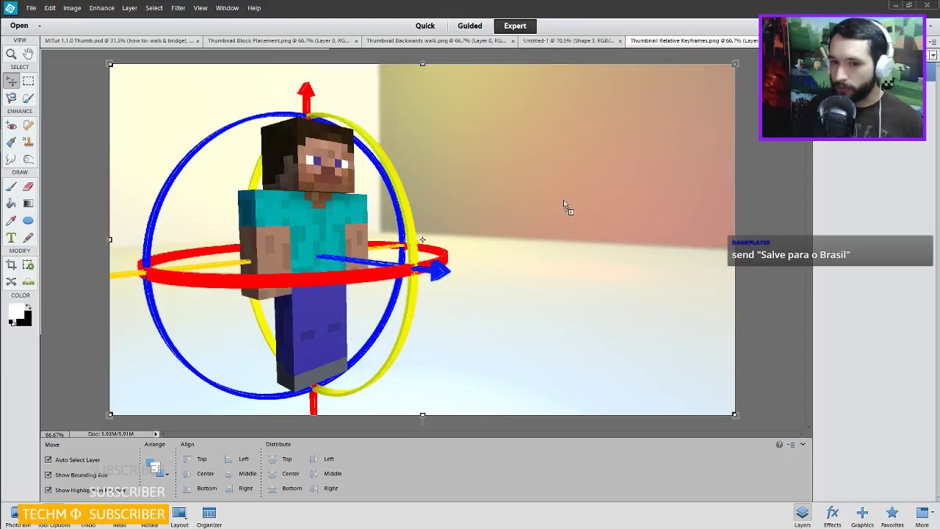
{"action": "left_click", "coordinate": [493, 207]}
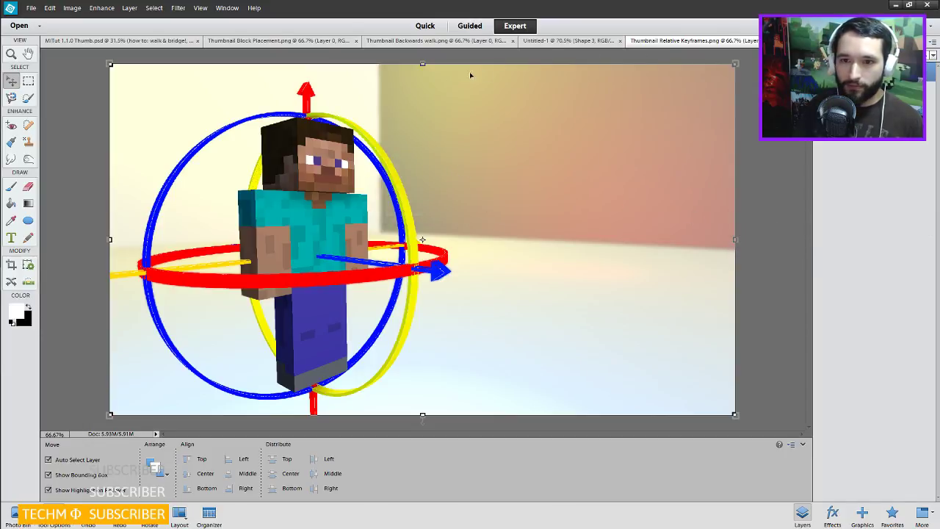
{"action": "left_click_drag", "start_coordinate": [357, 154], "coordinate": [188, 44]}
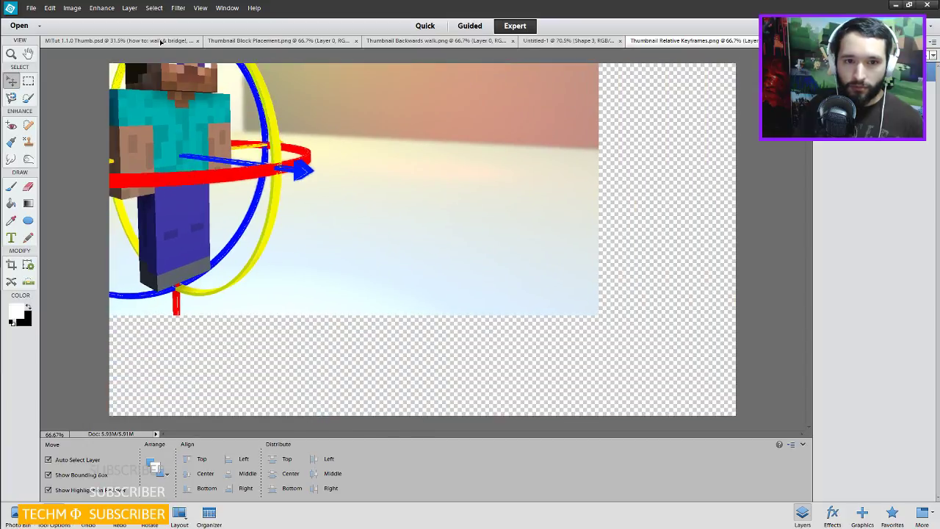
{"action": "left_click", "coordinate": [160, 42]}
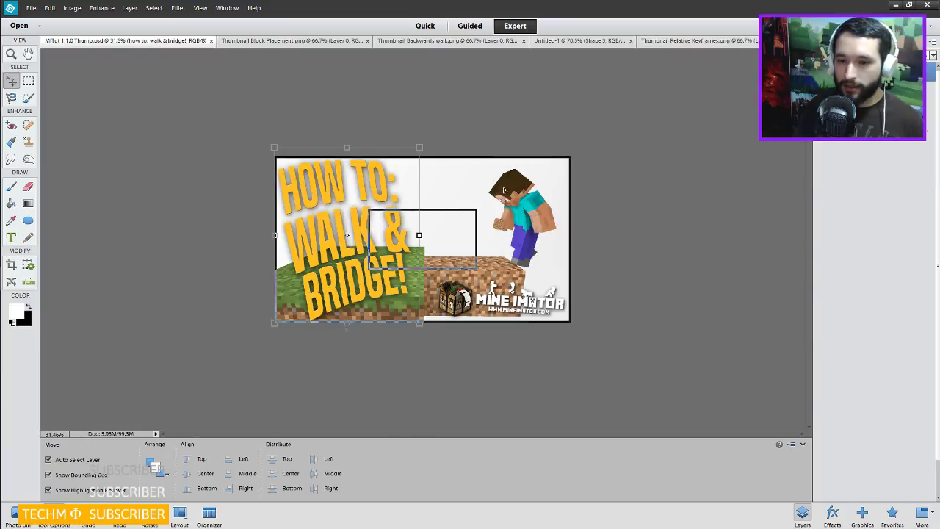
{"action": "key", "text": "ctrl+v"}
{"action": "left_click_drag", "start_coordinate": [866, 130], "coordinate": [868, 254]}
Move the title text to the right half of the thumbnail and replace its wording with "RELATIVE KEYFRAME VALUES!" on three lines.
{"action": "left_click", "coordinate": [331, 185]}
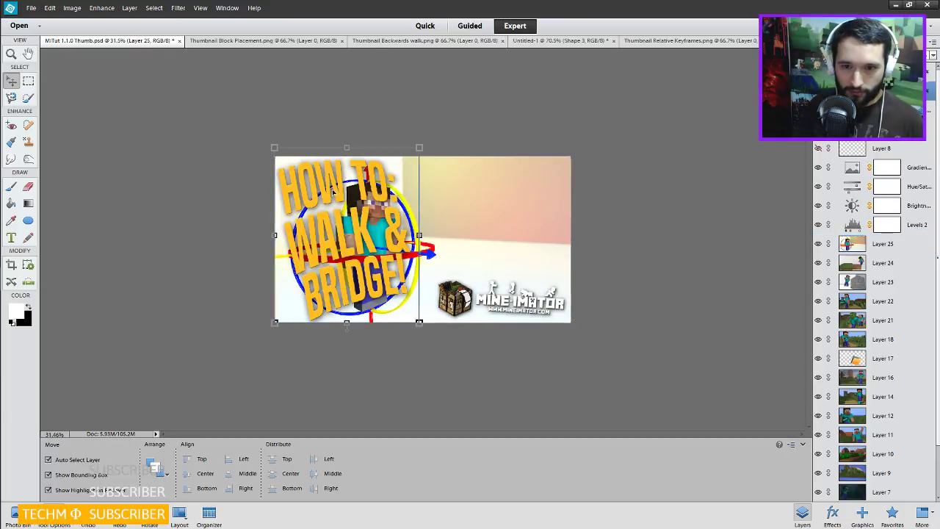
{"action": "left_click_drag", "start_coordinate": [341, 190], "coordinate": [484, 194]}
{"action": "key", "text": "t"}
{"action": "left_click", "coordinate": [553, 279]}
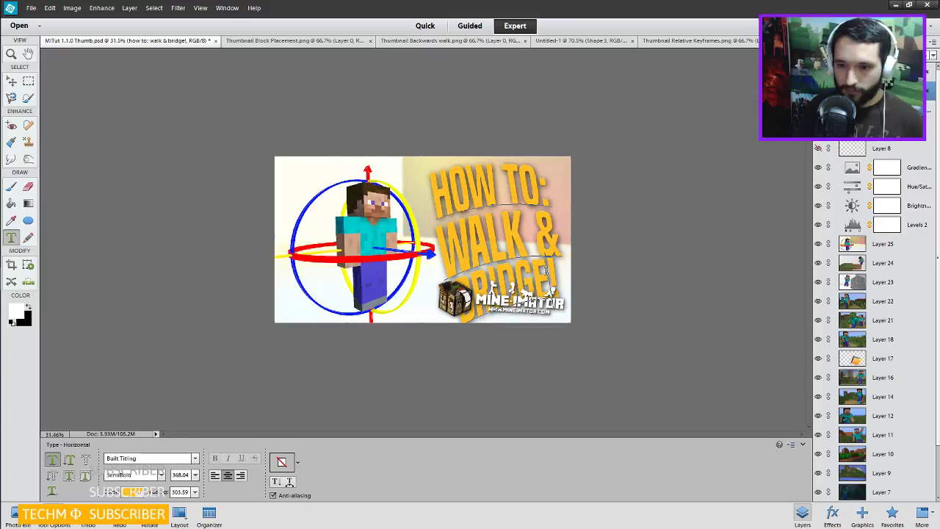
{"action": "left_click_drag", "start_coordinate": [552, 279], "coordinate": [433, 194]}
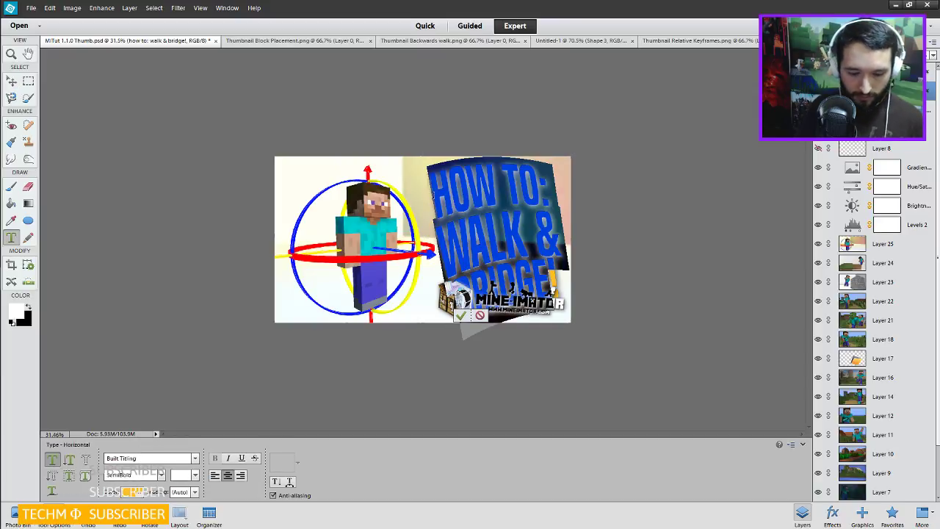
{"action": "type", "text": "REAL"}
{"action": "key", "text": "BackSpace"}
{"action": "key", "text": "BackSpace"}
{"action": "type", "text": "LATIVE!"}
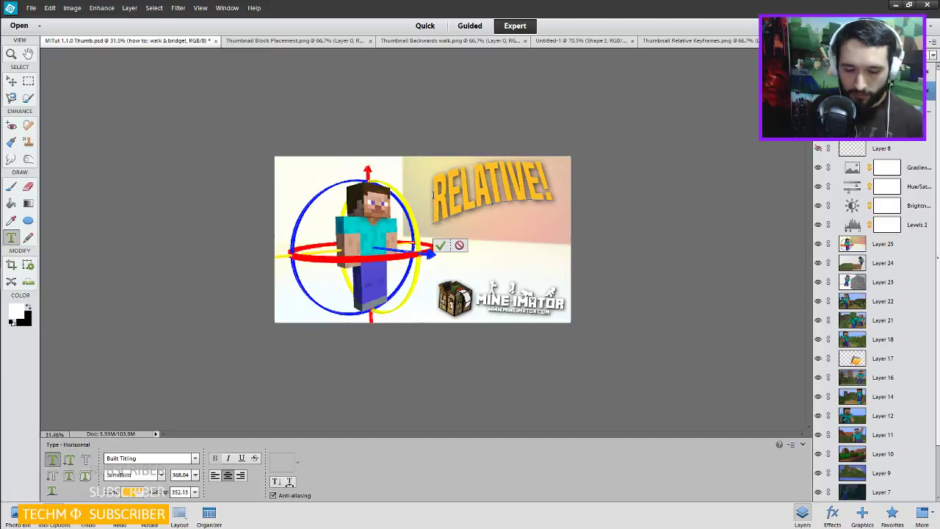
{"action": "key", "text": "Return"}
{"action": "type", "text": "KEYFRAME"}
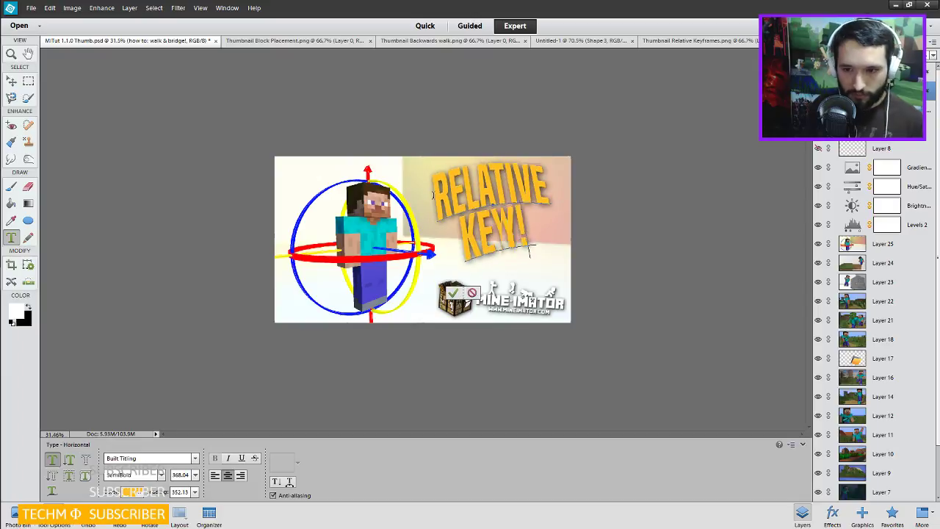
{"action": "key", "text": "Return"}
{"action": "type", "text": "VALUES!"}
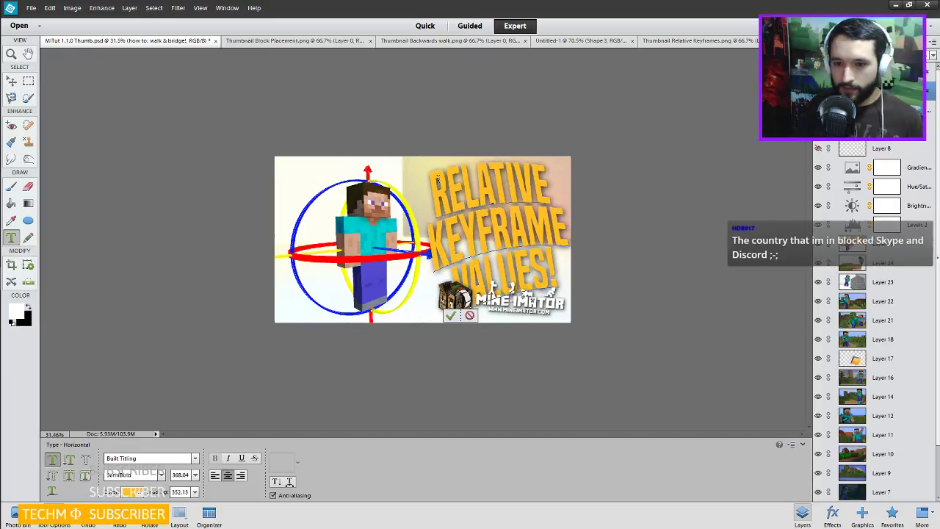
{"action": "left_click", "coordinate": [450, 314]}
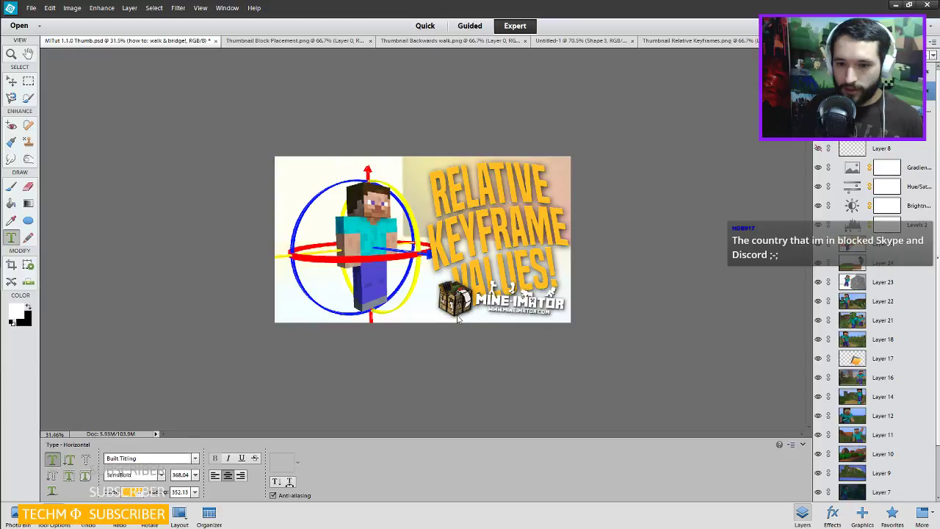
{"action": "key", "text": "v"}
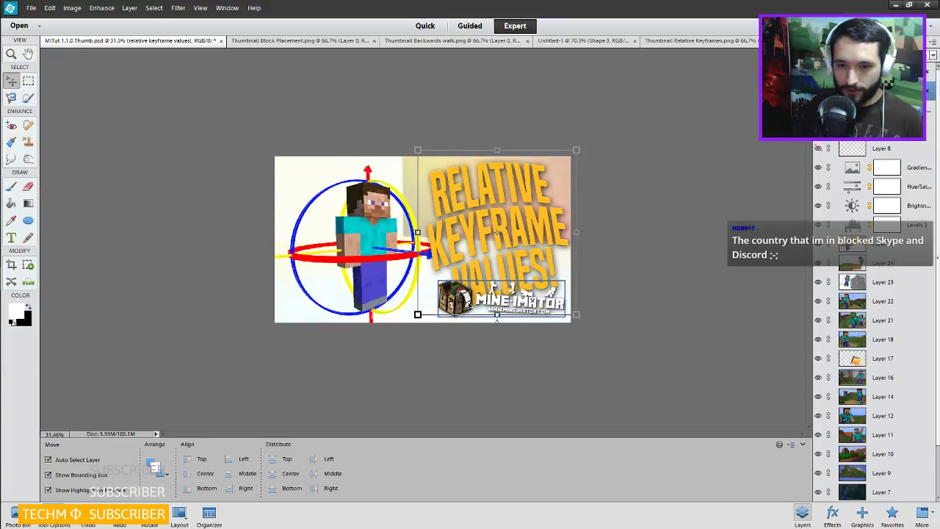
Switch to Mine-imator, re-aim the Camera to X 7° and Z 129.38°, and compare its framing with the thumbnail in Photoshop Elements.
{"action": "mouse_move", "coordinate": [2, 104]}
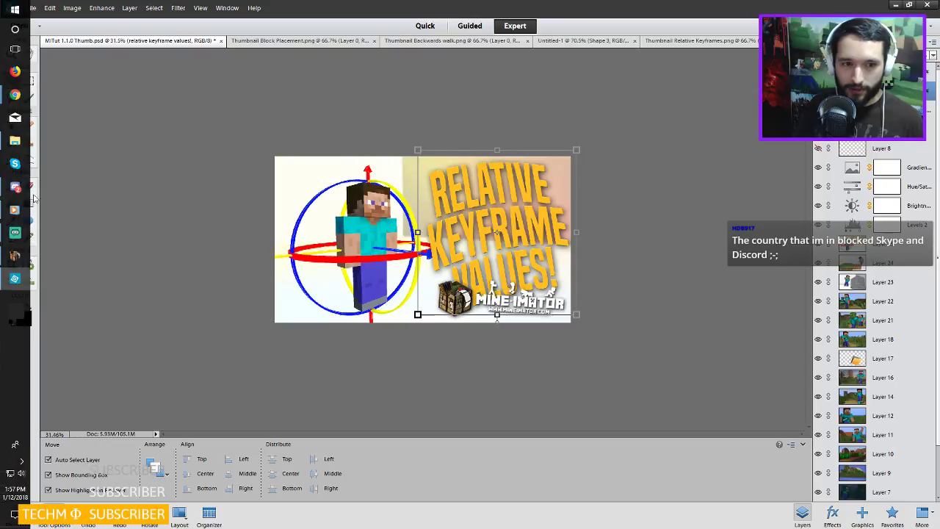
{"action": "left_click", "coordinate": [14, 255]}
{"action": "left_click", "coordinate": [15, 470]}
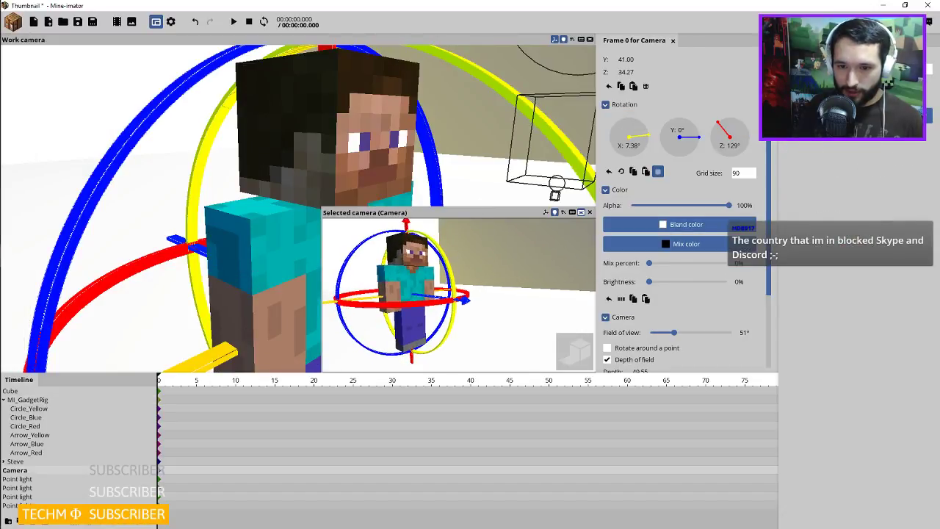
{"action": "left_click_drag", "start_coordinate": [459, 294], "coordinate": [457, 293]}
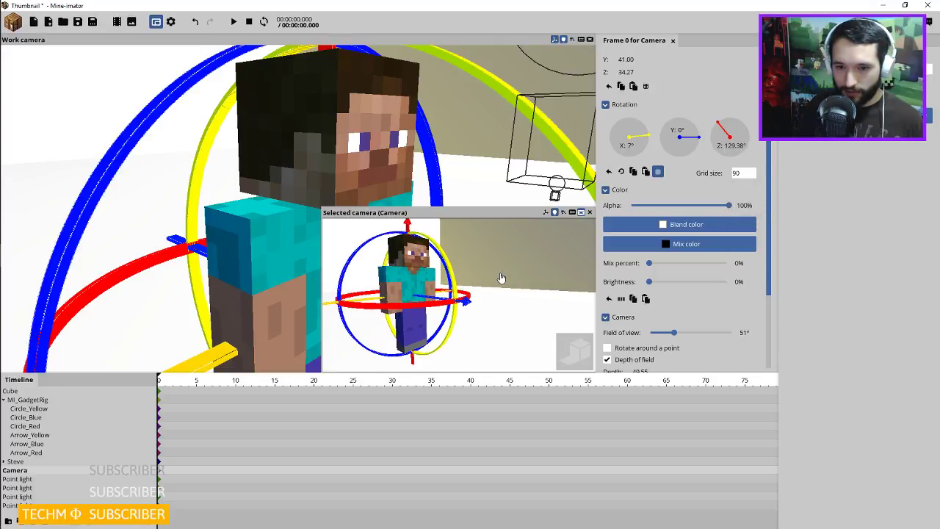
{"action": "left_click", "coordinate": [14, 279]}
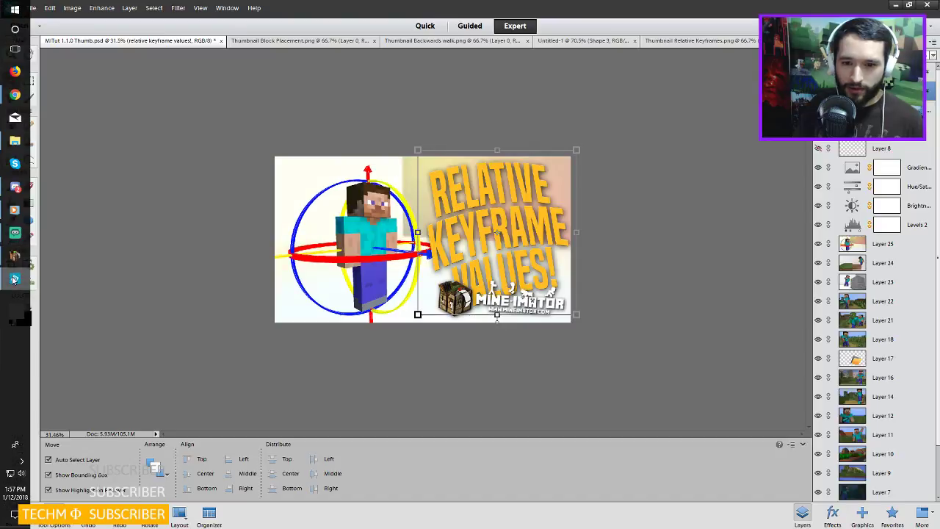
Return to Mine-imator and export the re-aimed camera view as an HD 1080 image with high quality rendering.
{"action": "left_click", "coordinate": [14, 255]}
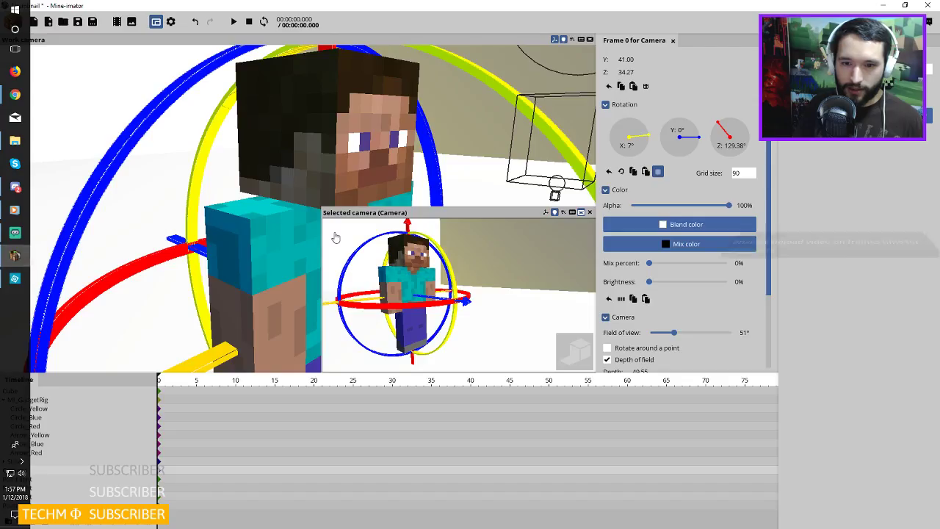
{"action": "left_click", "coordinate": [131, 21]}
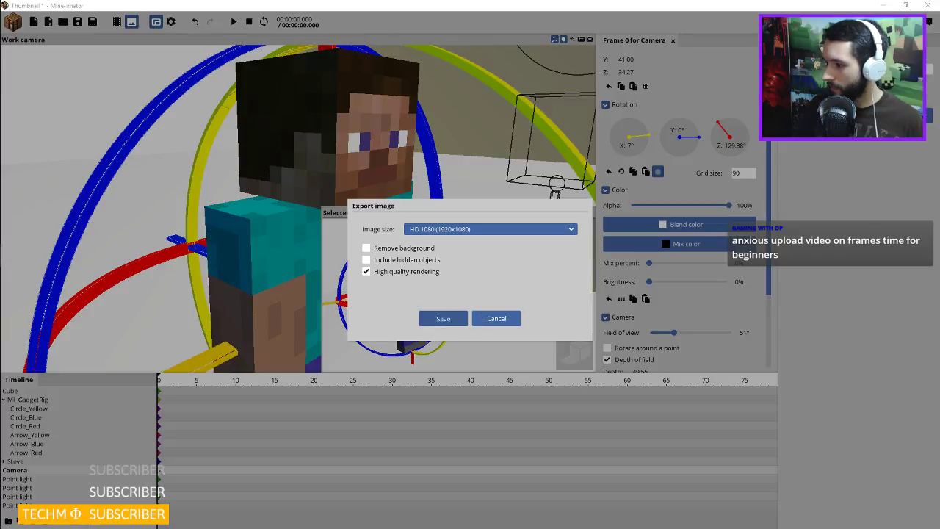
{"action": "key", "text": "Escape"}
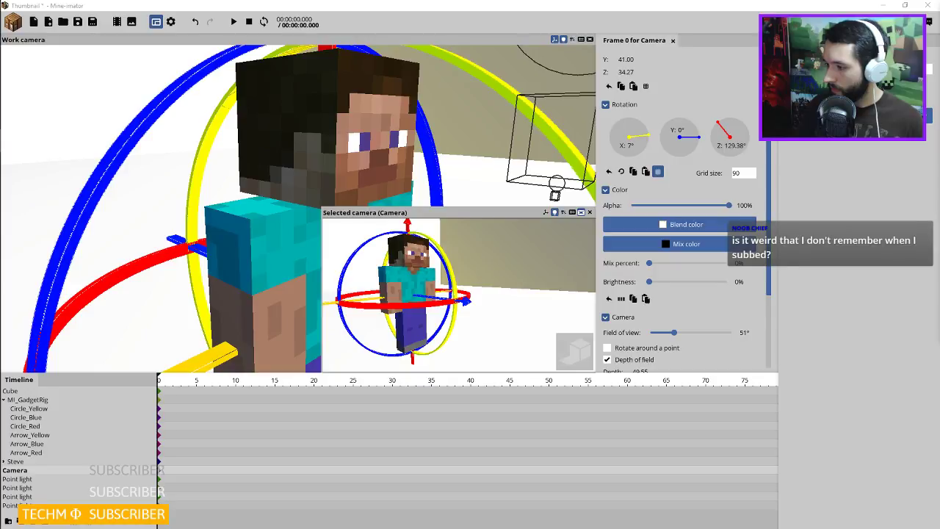
Switch to Photoshop Elements, place the new render above Layer 25 in MiTut 1.1.0 Thumb.psd, and toggle its visibility to compare both renders.
{"action": "key", "text": "alt+Tab"}
{"action": "left_click", "coordinate": [496, 207]}
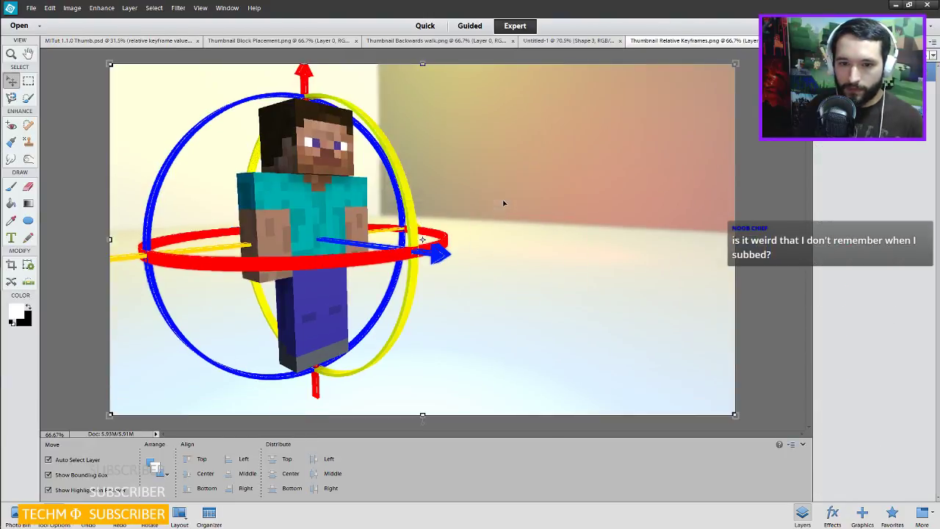
{"action": "left_click", "coordinate": [128, 40]}
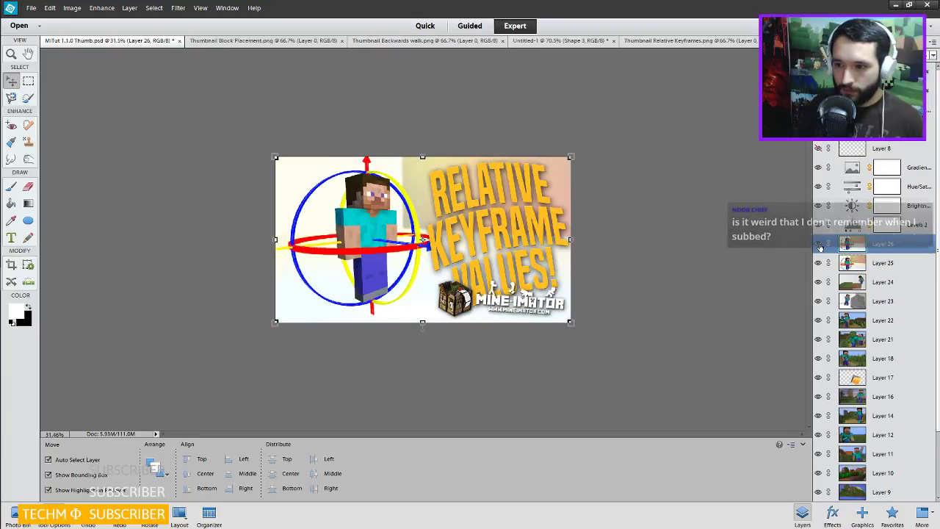
{"action": "left_click", "coordinate": [818, 243]}
{"action": "left_click", "coordinate": [819, 245]}
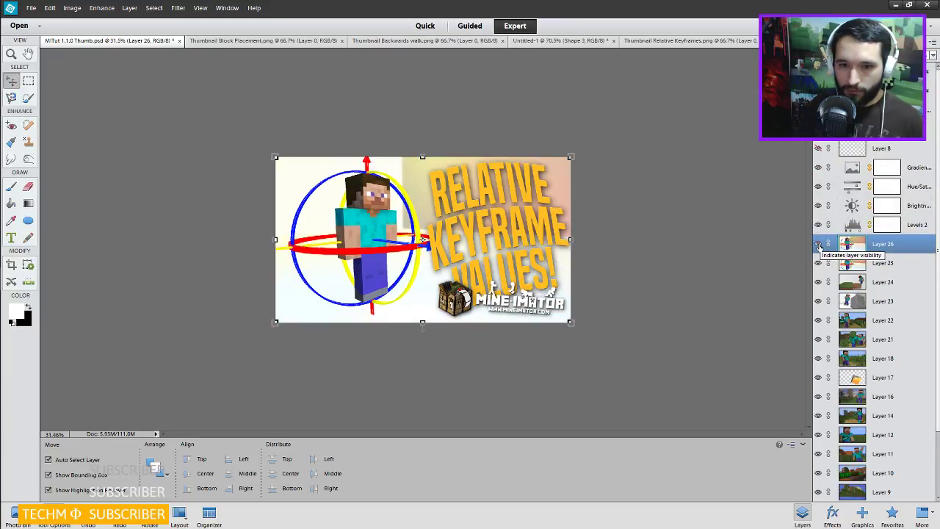
Set the Levels 2 adjustment's white input level to 255 and its midtone level to 1.2.
{"action": "double_click", "coordinate": [852, 224]}
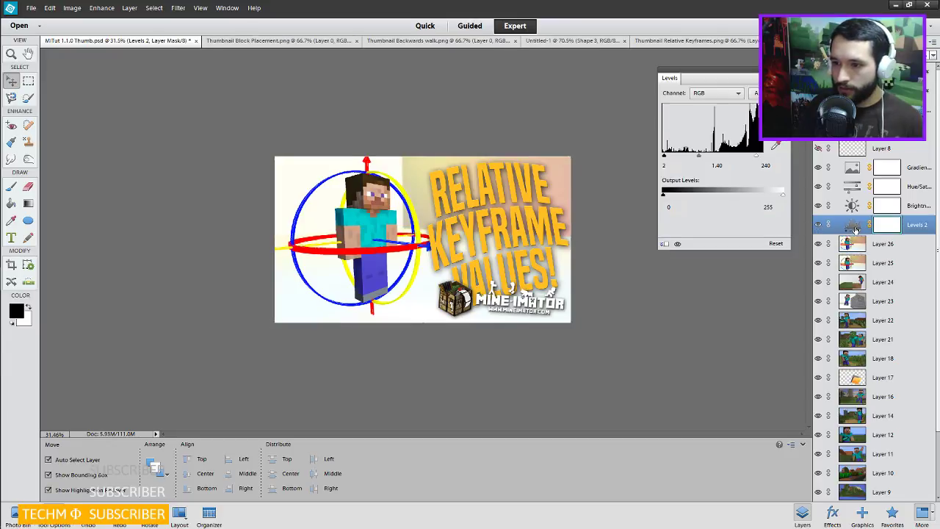
{"action": "left_click_drag", "start_coordinate": [756, 157], "coordinate": [761, 156]}
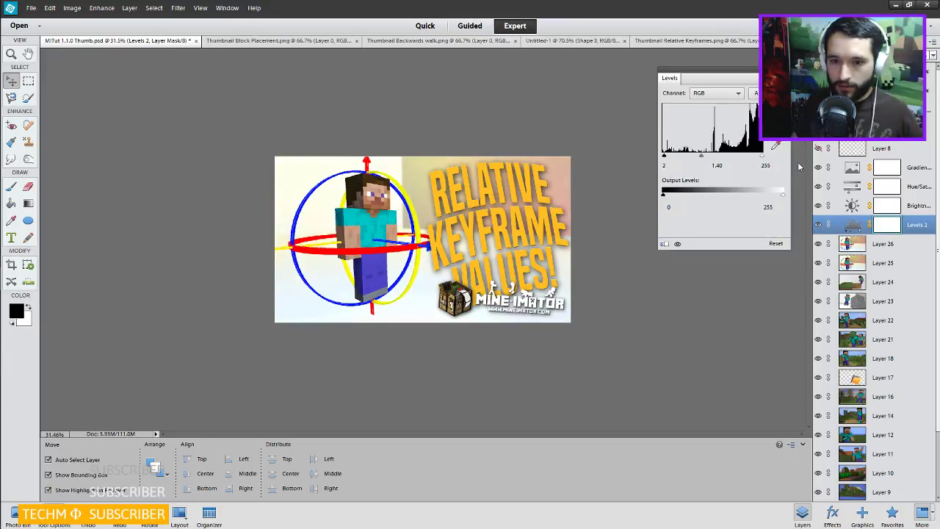
{"action": "left_click_drag", "start_coordinate": [702, 156], "coordinate": [707, 156]}
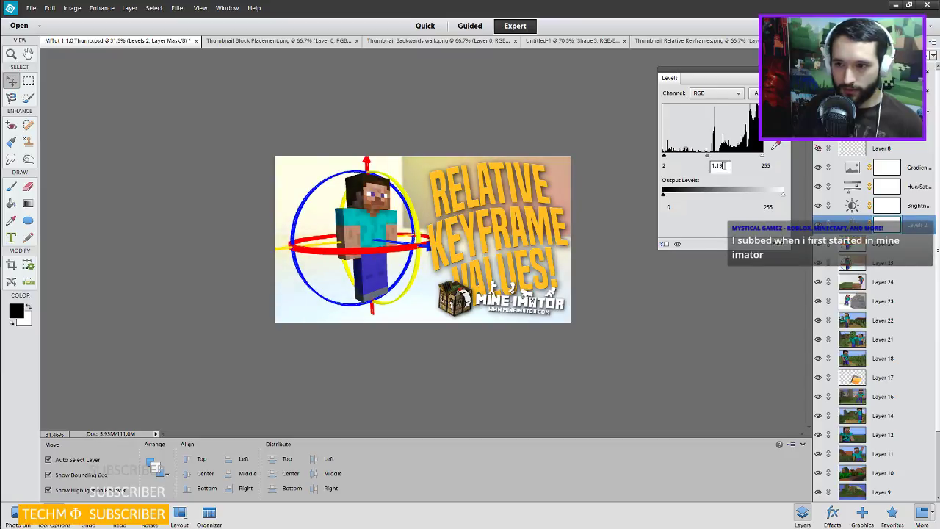
{"action": "key", "text": "BackSpace"}
{"action": "key", "text": "BackSpace"}
{"action": "type", "text": "2"}
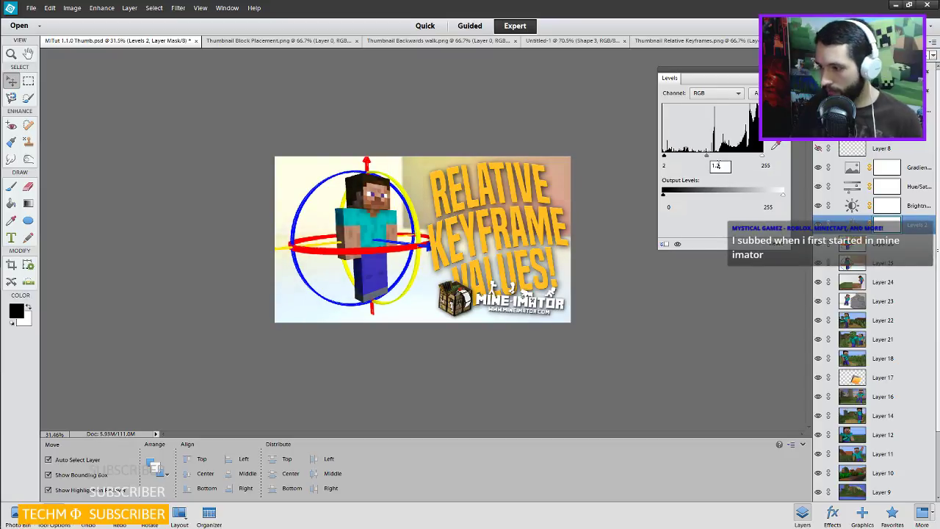
{"action": "key", "text": "Return"}
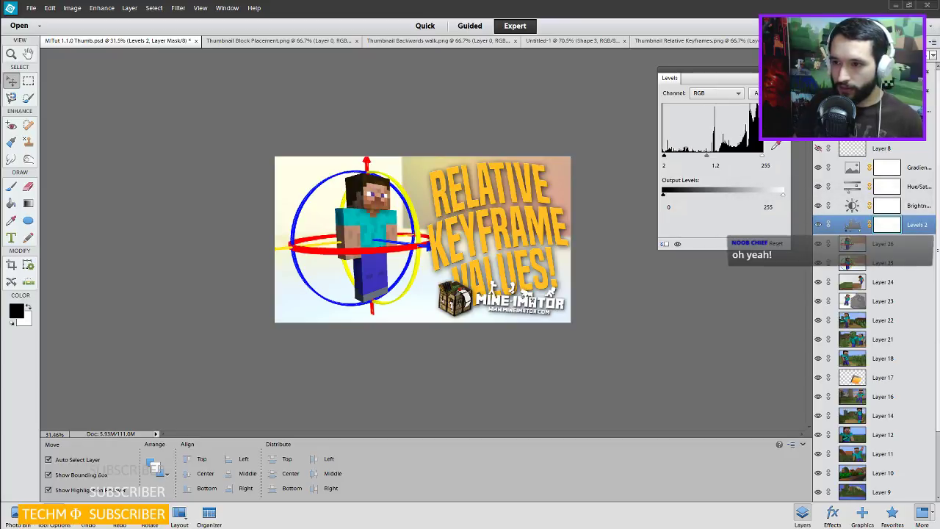
{"action": "left_click", "coordinate": [786, 70]}
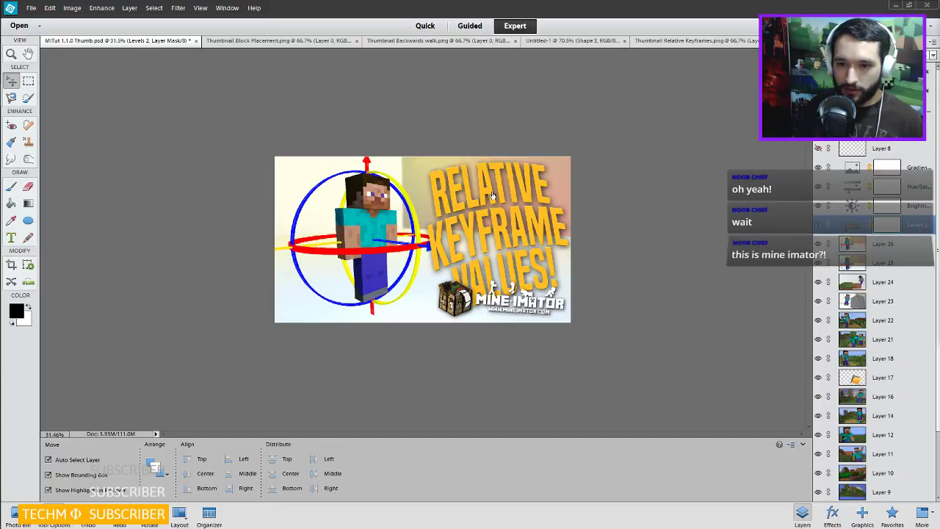
Move the Mine-imator logo to the thumbnail's lower-left corner, select the title text layer, and check the thumbnail at a reduced size.
{"action": "left_click_drag", "start_coordinate": [519, 256], "coordinate": [297, 304]}
{"action": "key", "text": "x"}
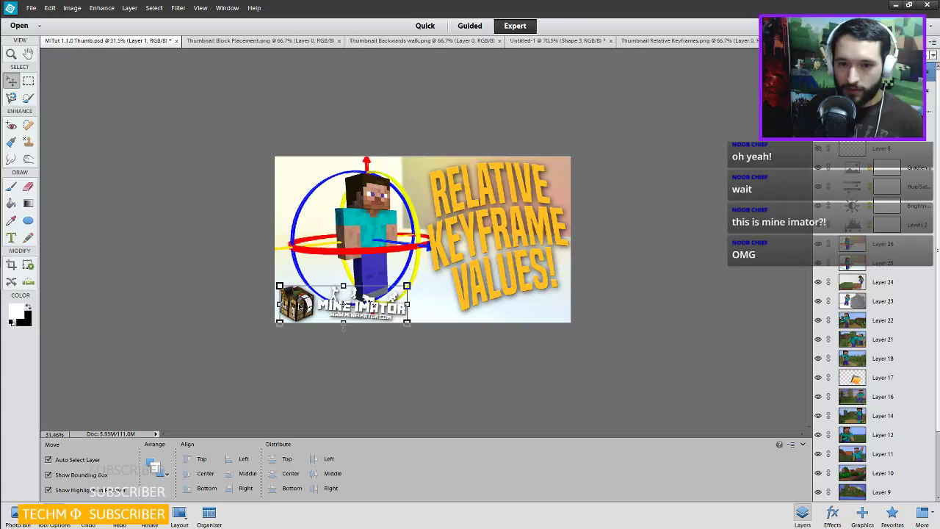
{"action": "left_click", "coordinate": [537, 224]}
{"action": "scroll", "coordinate": [609, 239], "scroll_direction": "down", "scroll_amount": 3}
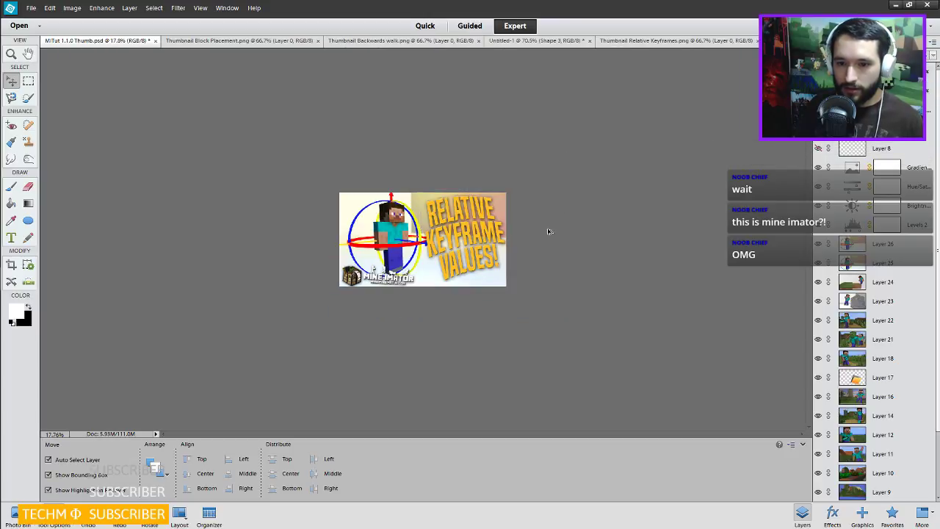
{"action": "scroll", "coordinate": [508, 239], "scroll_direction": "up", "scroll_amount": 3}
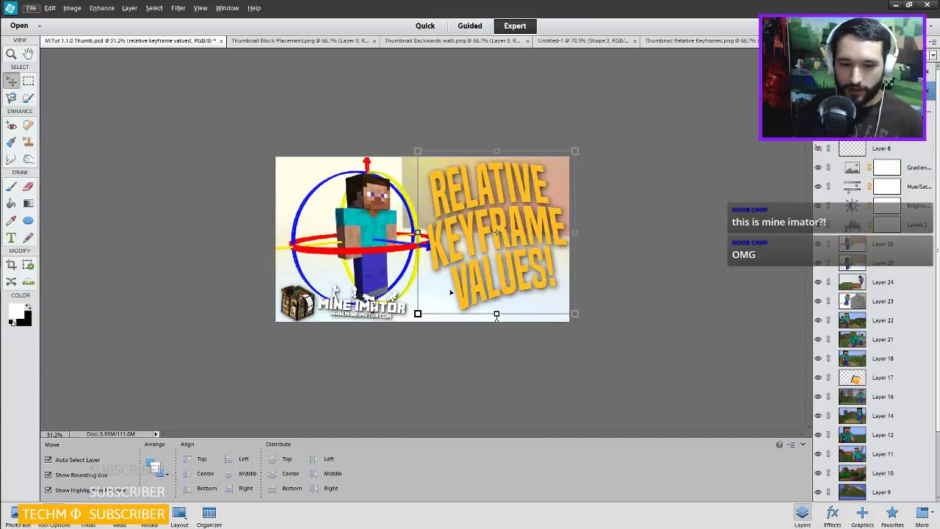
Open the title text's Arc warp settings and set the horizontal distortion to 10%.
{"action": "left_click", "coordinate": [12, 238]}
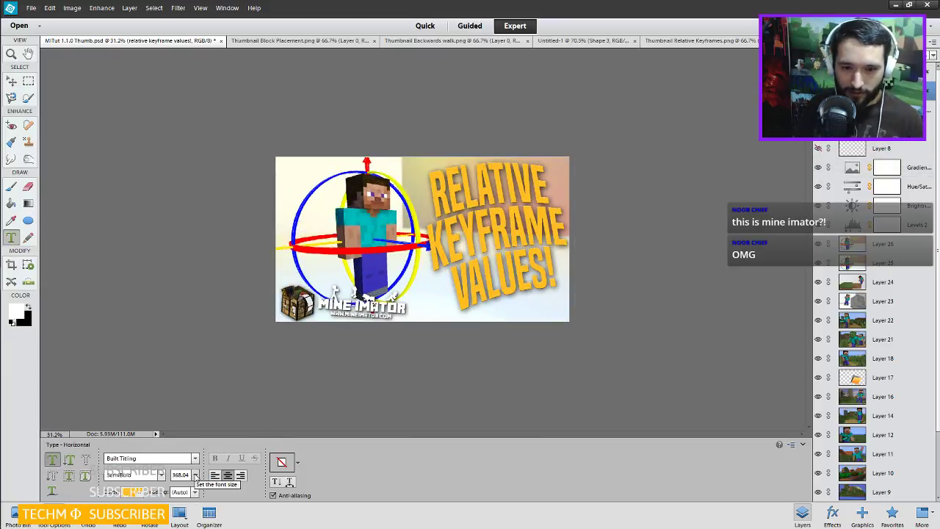
{"action": "left_click", "coordinate": [281, 461]}
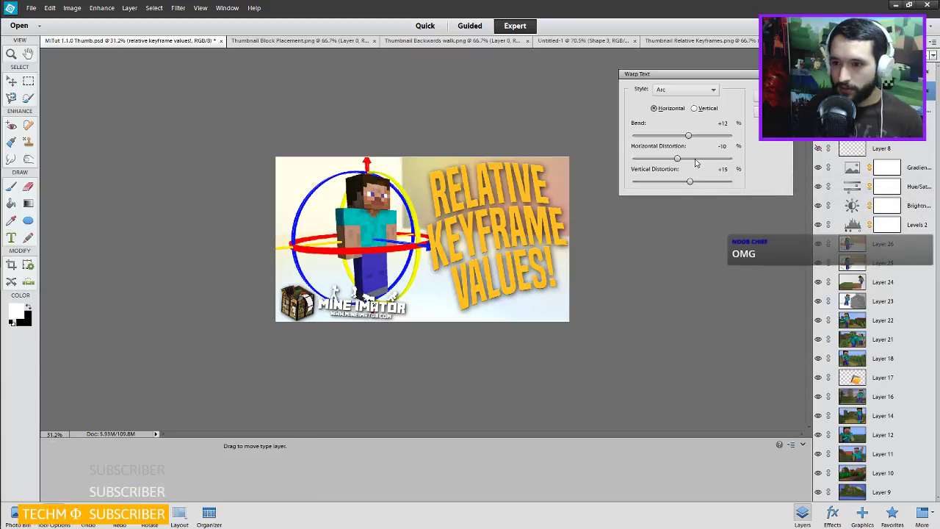
{"action": "left_click", "coordinate": [722, 146]}
{"action": "double_click", "coordinate": [722, 146]}
{"action": "type", "text": "10"}
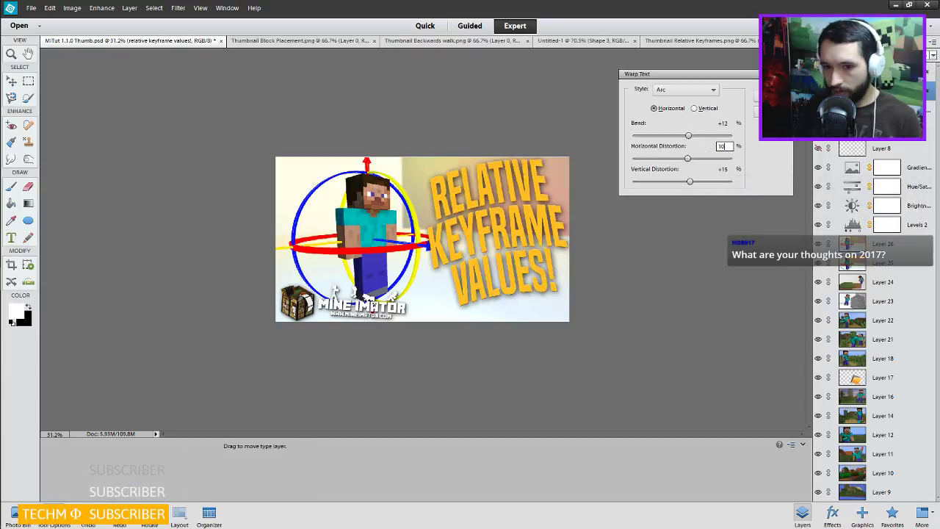
Try vertical distortion values of -15% and -10% on the title's Arc warp.
{"action": "double_click", "coordinate": [721, 169]}
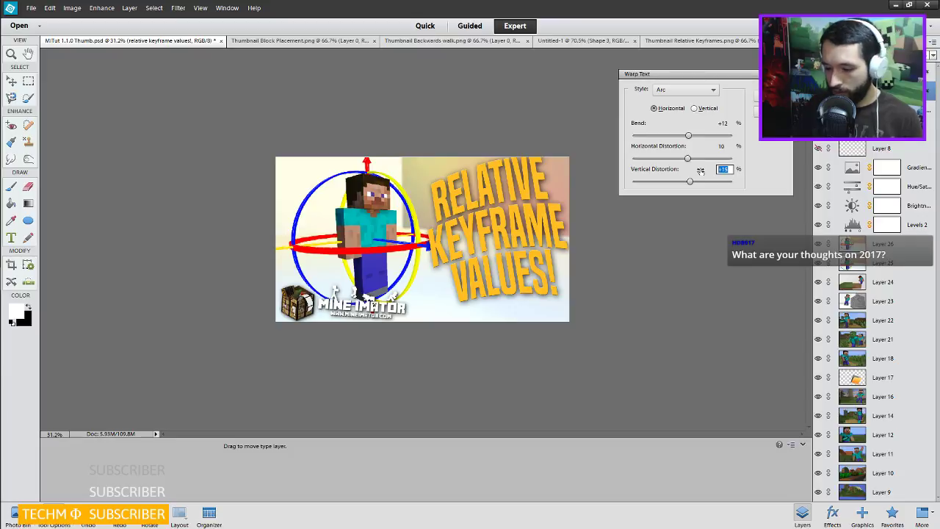
{"action": "type", "text": "-15"}
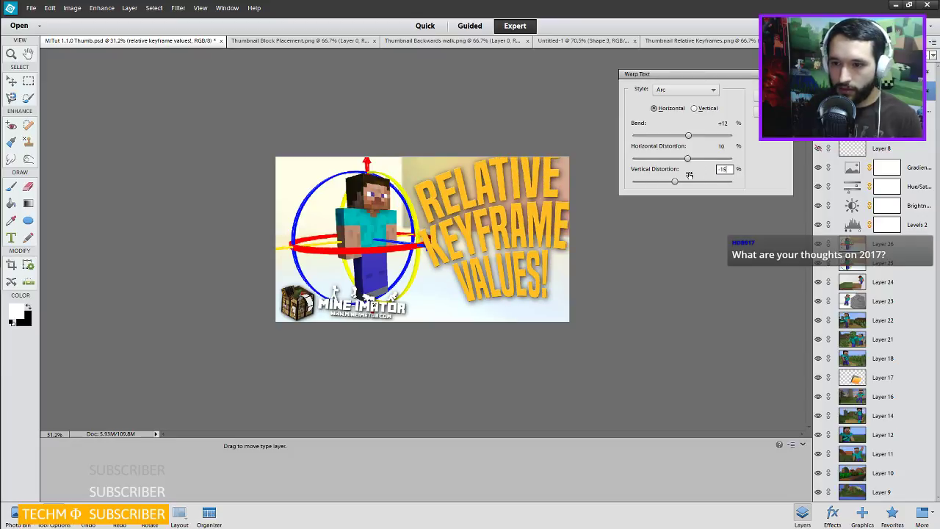
{"action": "key", "text": "BackSpace"}
{"action": "type", "text": "0"}
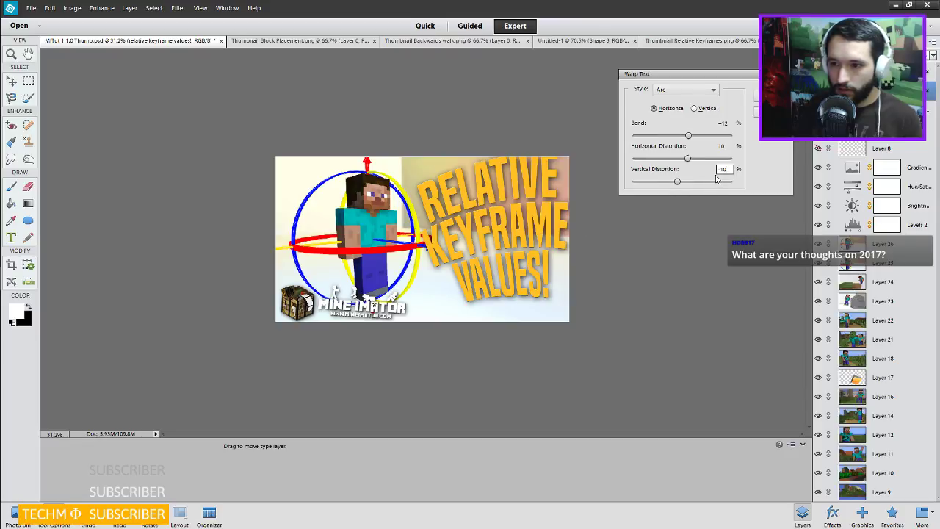
Set the title warp's vertical distortion to 15% and horizontal distortion to +15%, and apply the warp.
{"action": "key", "text": "BackSpace"}
{"action": "key", "text": "BackSpace"}
{"action": "key", "text": "BackSpace"}
{"action": "type", "text": "15"}
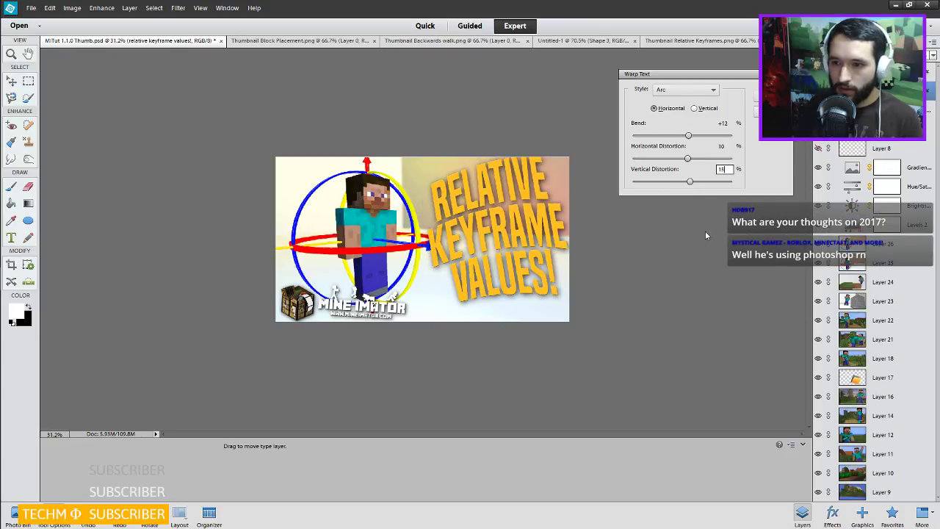
{"action": "left_click_drag", "start_coordinate": [687, 157], "coordinate": [690, 161]}
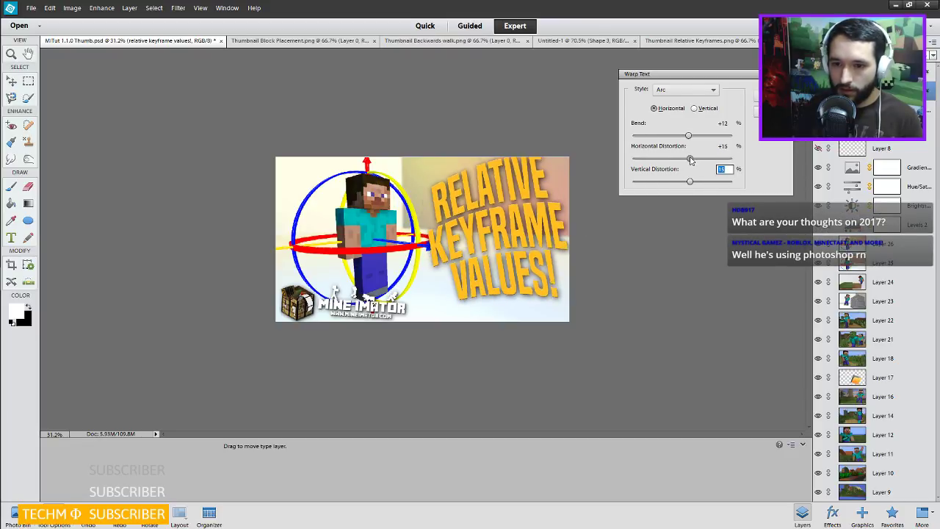
{"action": "left_click", "coordinate": [686, 174]}
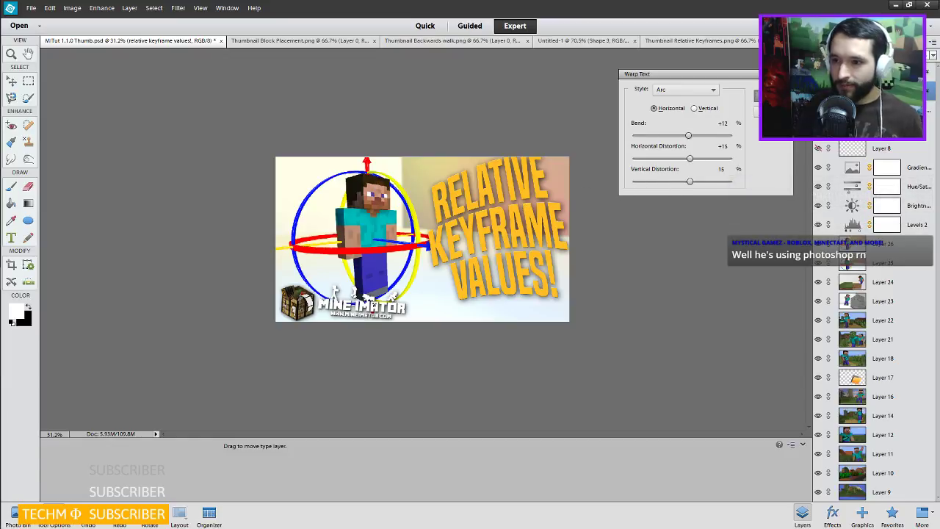
{"action": "left_click", "coordinate": [771, 97]}
Rotate the title text about 18.79 degrees clockwise, shift it slightly upward and scale it to about 105%.
{"action": "key", "text": "v"}
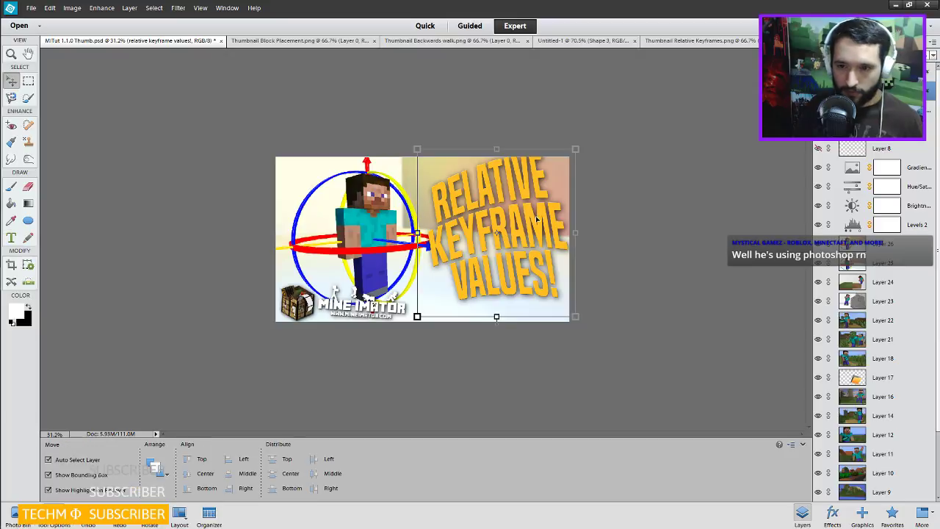
{"action": "left_click", "coordinate": [569, 235]}
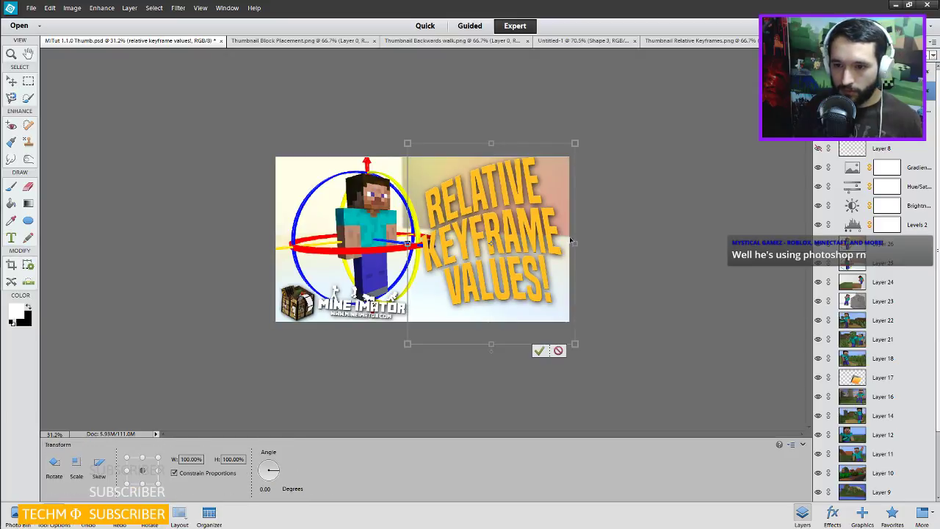
{"action": "left_click_drag", "start_coordinate": [616, 229], "coordinate": [634, 265]}
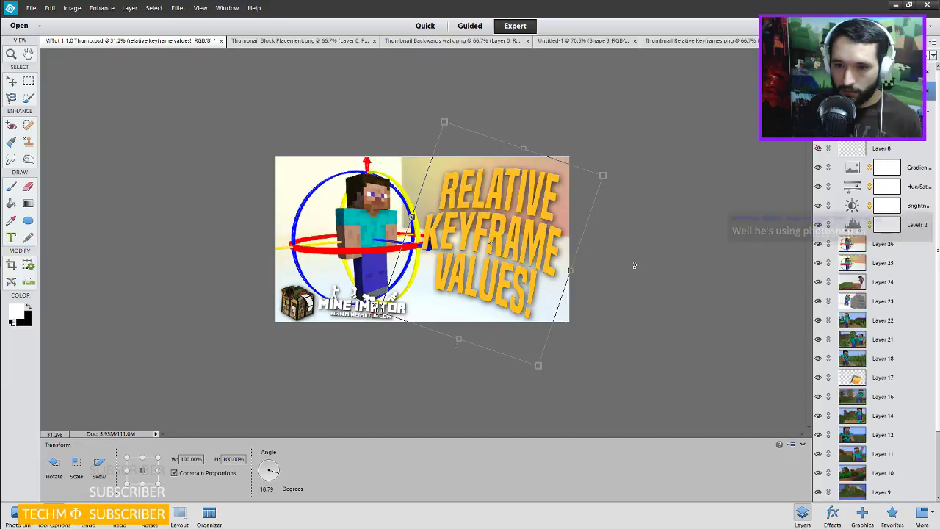
{"action": "left_click_drag", "start_coordinate": [541, 250], "coordinate": [544, 241]}
{"action": "left_click_drag", "start_coordinate": [383, 306], "coordinate": [372, 309]}
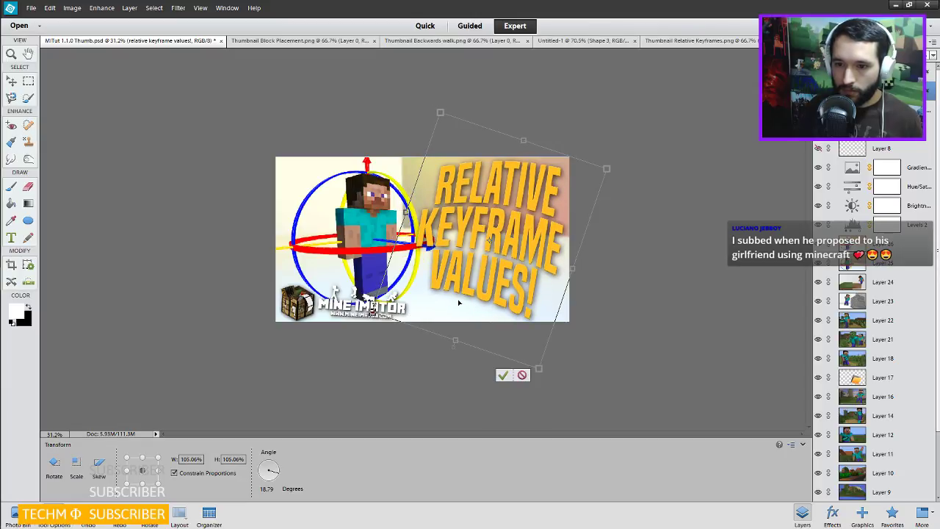
Nudge the title text slightly to the right within the thumbnail and commit its transform.
{"action": "key", "text": "Right"}
{"action": "key", "text": "Right"}
{"action": "key", "text": "Right"}
{"action": "key", "text": "Right"}
{"action": "key", "text": "Right"}
{"action": "key", "text": "Right"}
{"action": "key", "text": "Right"}
{"action": "key", "text": "Right"}
{"action": "key", "text": "Right"}
{"action": "key", "text": "Right"}
{"action": "key", "text": "Right"}
{"action": "key", "text": "Right"}
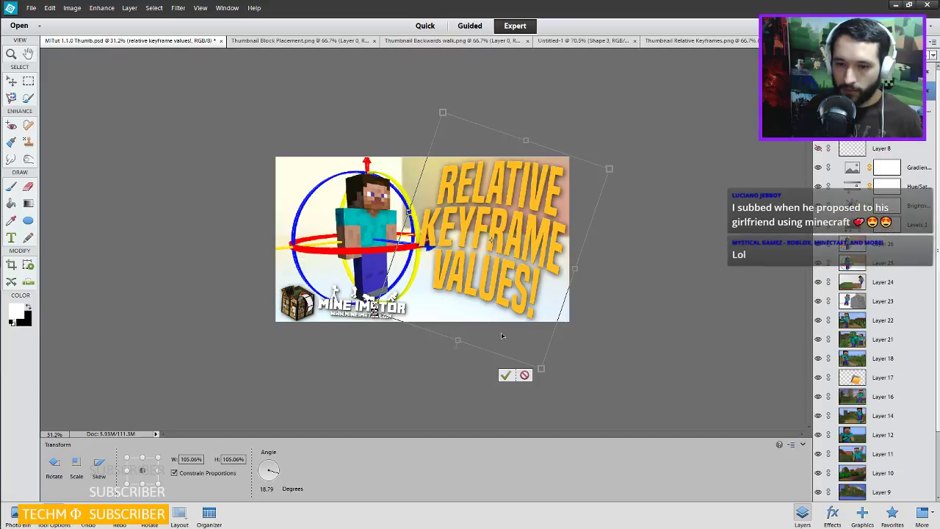
{"action": "left_click", "coordinate": [506, 376]}
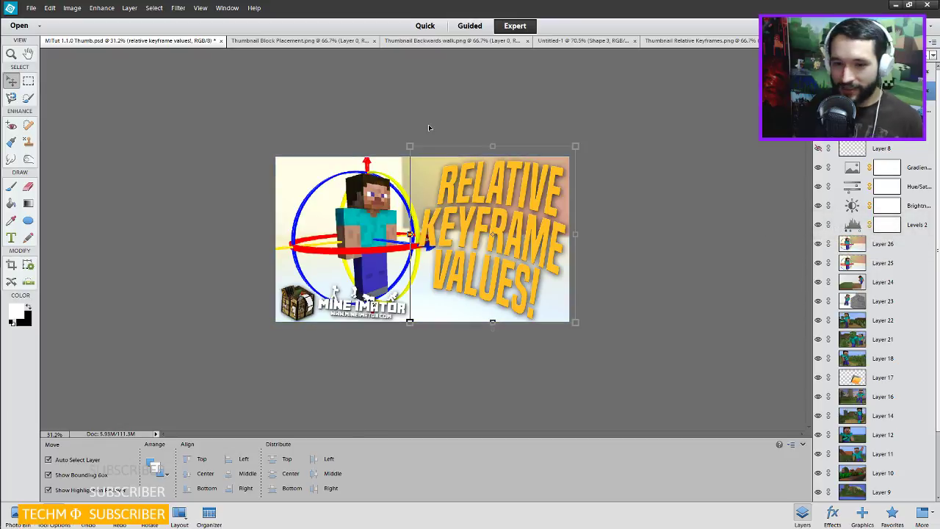
Deselect the title and delete Layer 25, the older render beneath Layer 26.
{"action": "left_click", "coordinate": [651, 218]}
{"action": "key", "text": "ctrl+equal"}
{"action": "scroll", "coordinate": [444, 229], "scroll_direction": "down", "scroll_amount": 1}
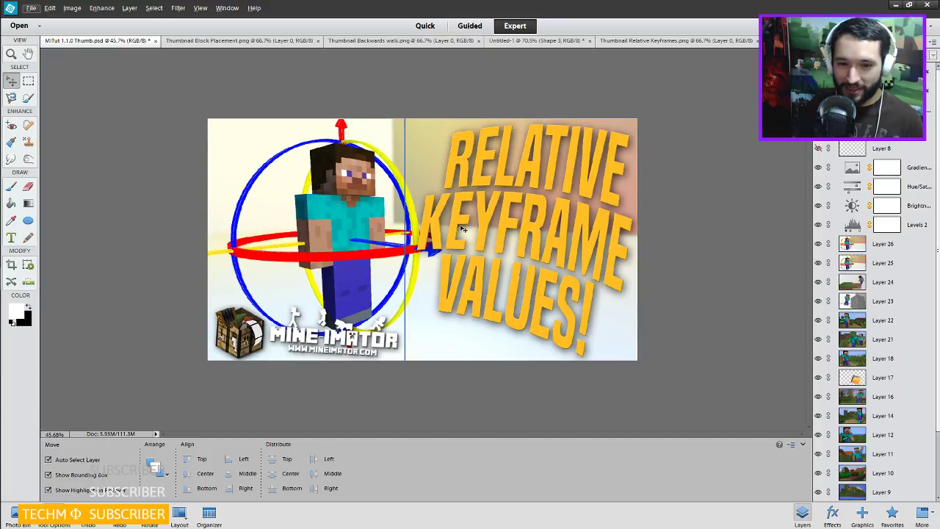
{"action": "scroll", "coordinate": [337, 255], "scroll_direction": "up", "scroll_amount": 3}
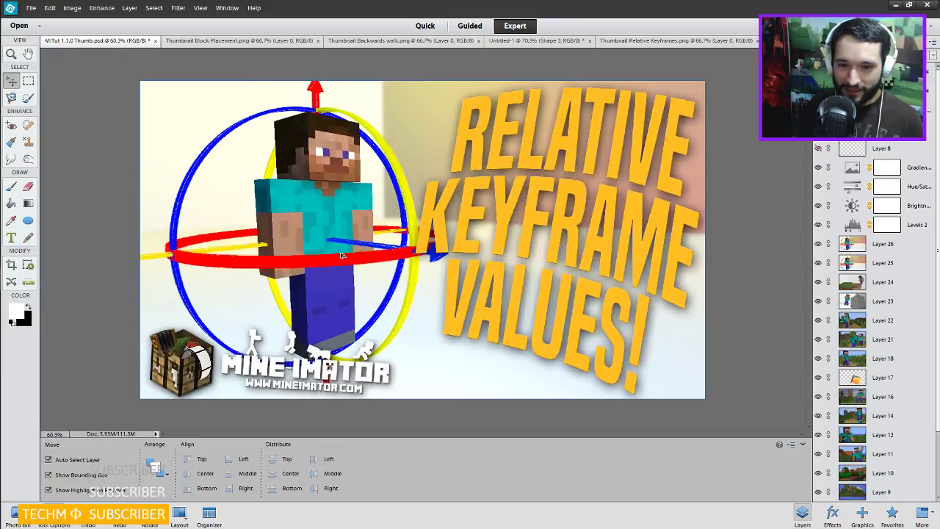
{"action": "scroll", "coordinate": [341, 255], "scroll_direction": "up", "scroll_amount": 3}
{"action": "left_click", "coordinate": [859, 279]}
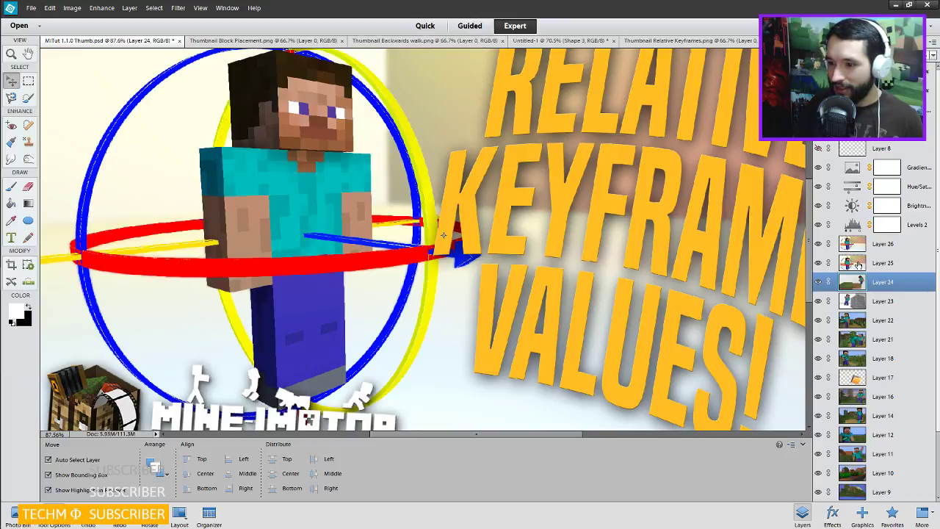
{"action": "left_click", "coordinate": [857, 263]}
{"action": "key", "text": "Delete"}
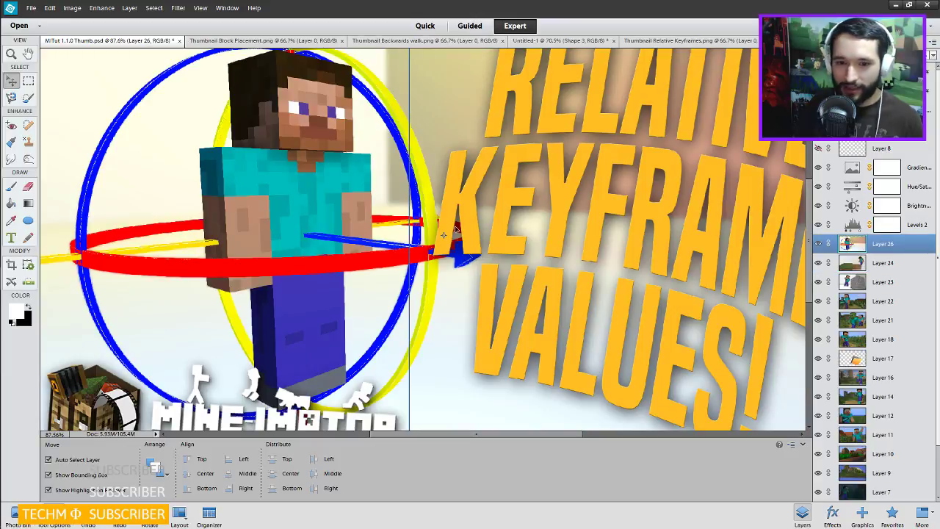
Try selecting the blue gadget ring with the Magic Wand at a tolerance of 80, and undo the selections.
{"action": "scroll", "coordinate": [215, 188], "scroll_direction": "up", "scroll_amount": 5}
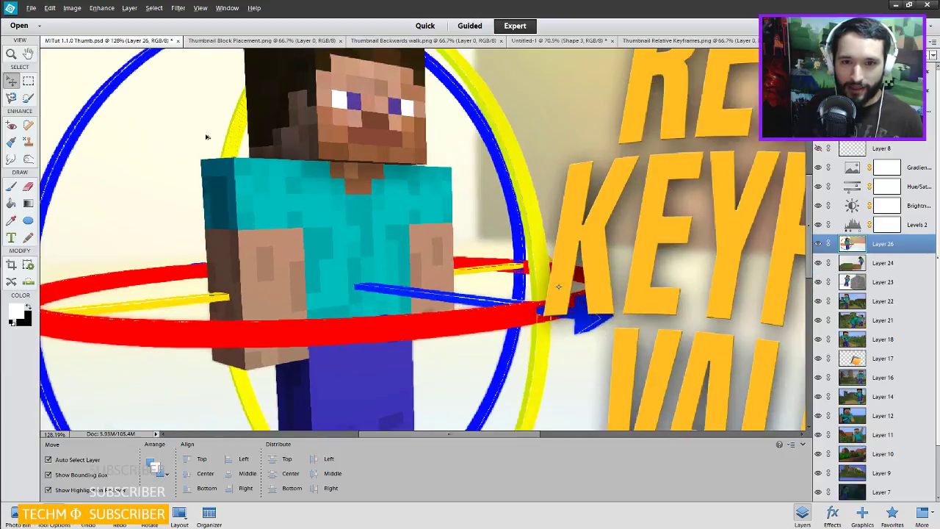
{"action": "scroll", "coordinate": [548, 210], "scroll_direction": "up", "scroll_amount": 2}
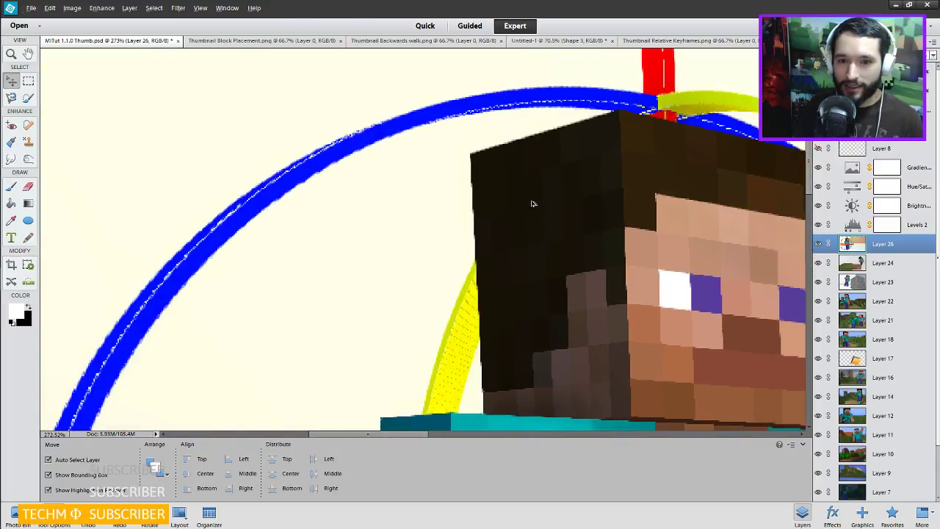
{"action": "key", "text": "alt"}
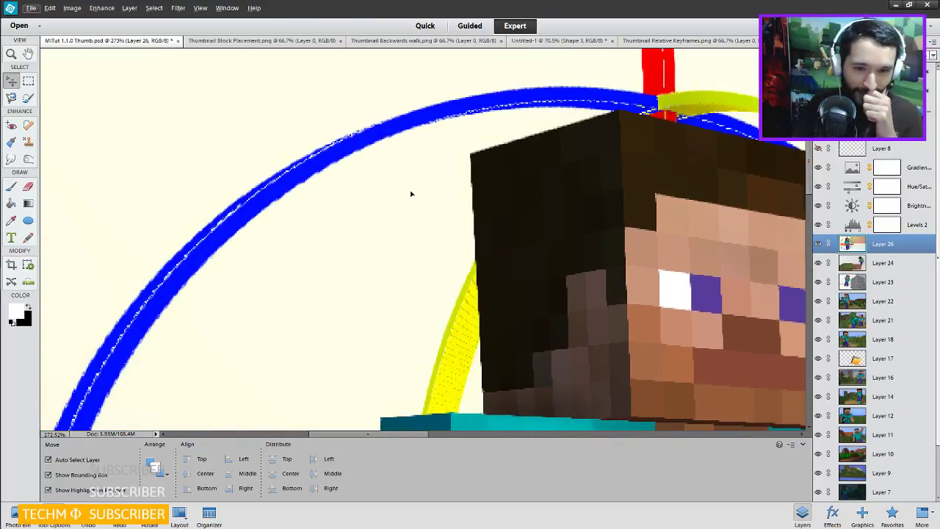
{"action": "left_click", "coordinate": [28, 97]}
{"action": "left_click", "coordinate": [52, 474]}
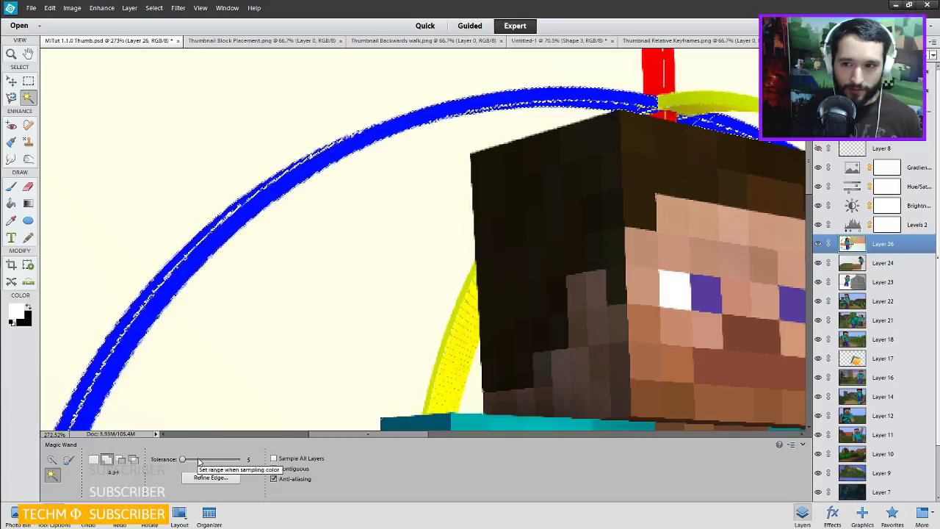
{"action": "left_click", "coordinate": [199, 460]}
{"action": "key", "text": "ctrl+z"}
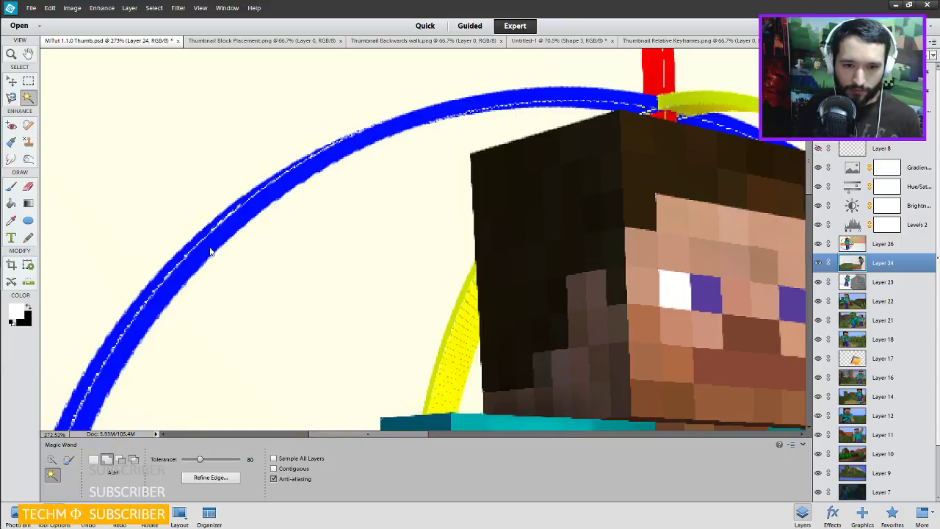
{"action": "key", "text": "ctrl+0"}
{"action": "key", "text": "ctrl+z"}
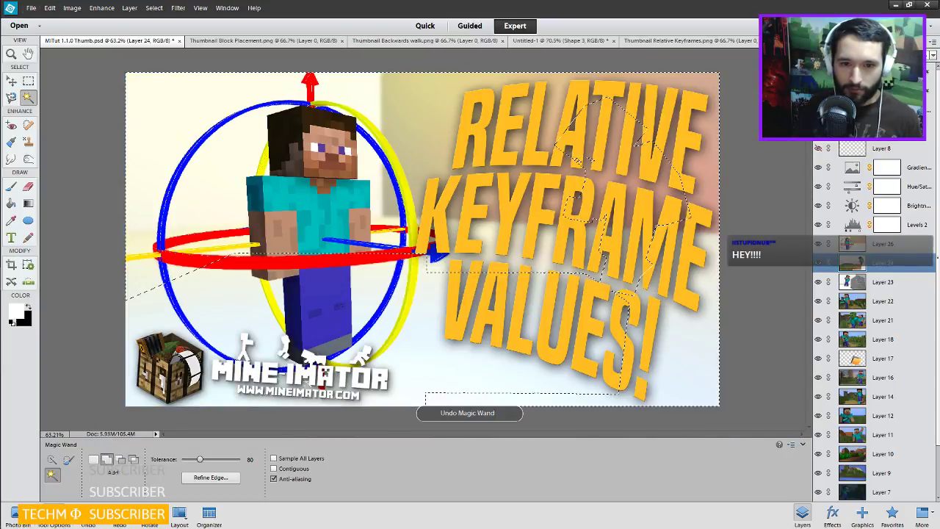
{"action": "key", "text": "ctrl+z"}
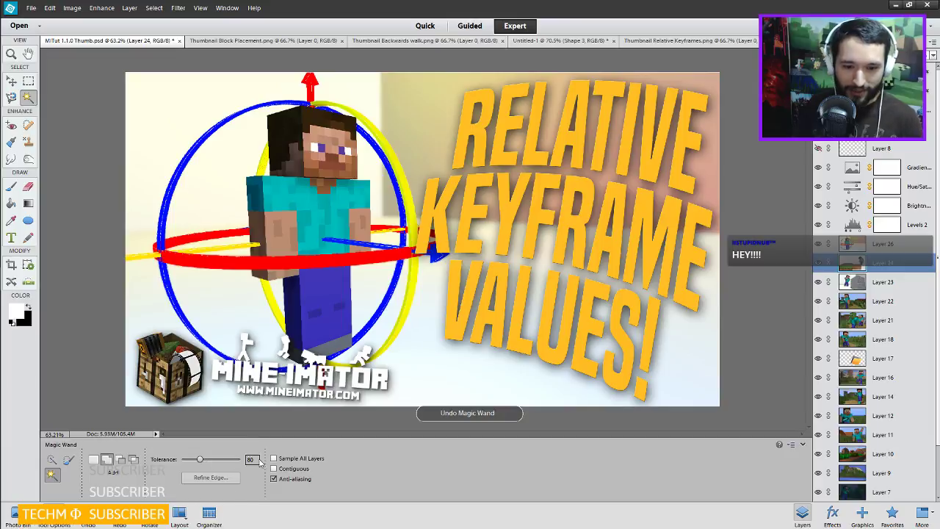
Try the Magic Wand at a tolerance of 20 on the blue ring, including on Layer 26, and undo the selections.
{"action": "double_click", "coordinate": [249, 460]}
{"action": "type", "text": "20"}
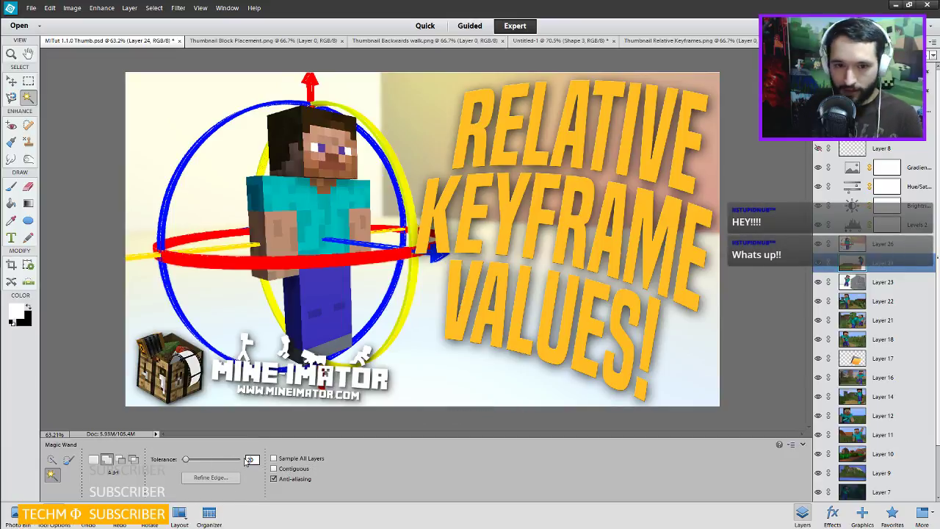
{"action": "left_click", "coordinate": [185, 173]}
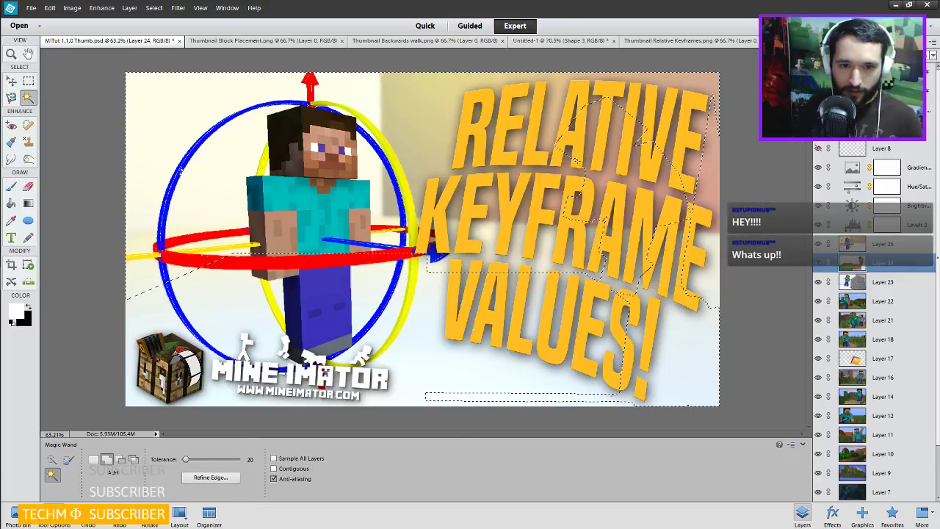
{"action": "key", "text": "ctrl+z"}
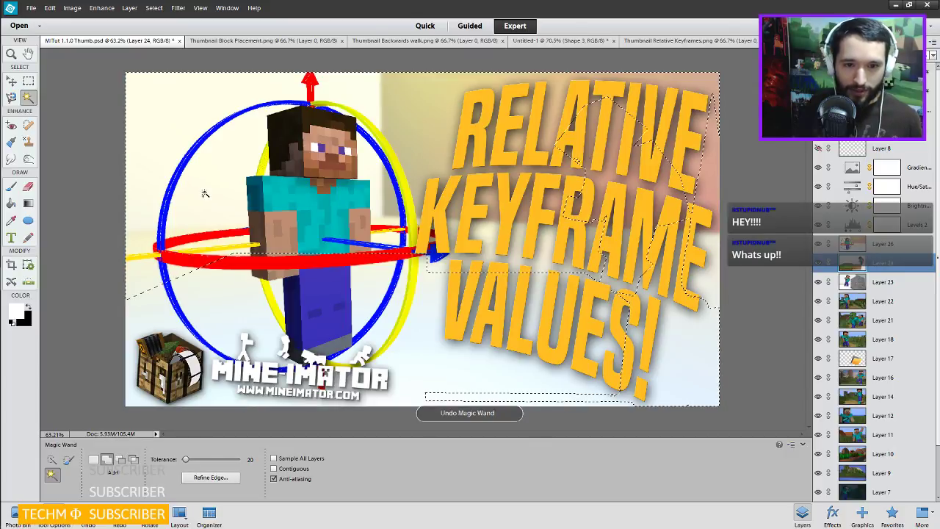
{"action": "left_click", "coordinate": [871, 245]}
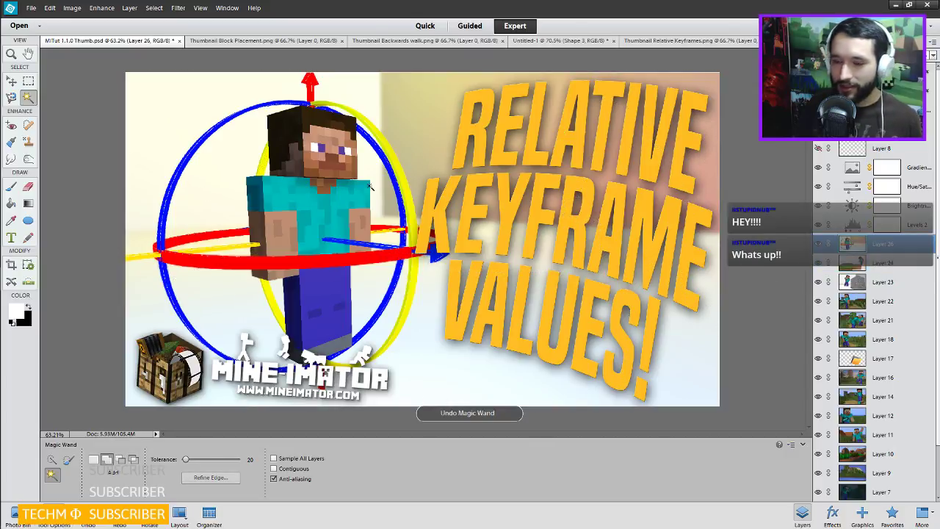
{"action": "scroll", "coordinate": [193, 154], "scroll_direction": "up", "scroll_amount": 5}
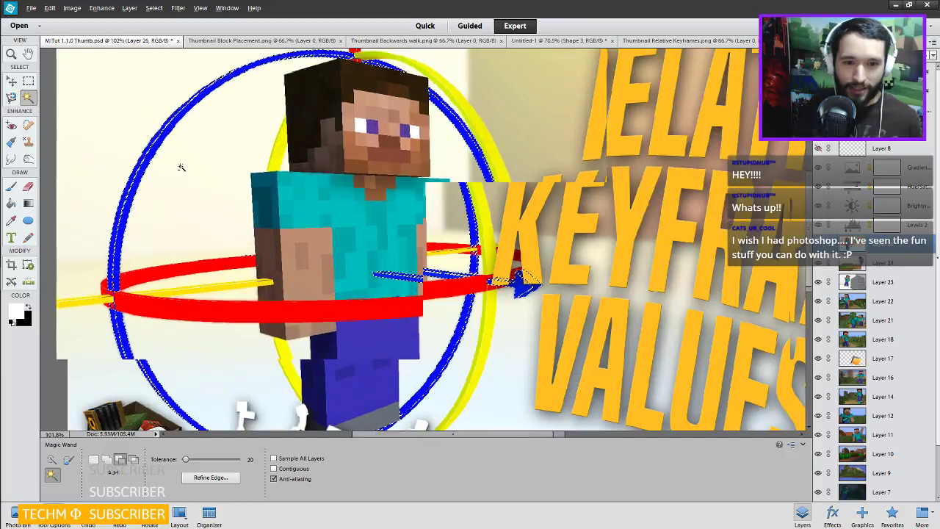
{"action": "scroll", "coordinate": [181, 170], "scroll_direction": "up", "scroll_amount": 2}
{"action": "key", "text": "ctrl+z"}
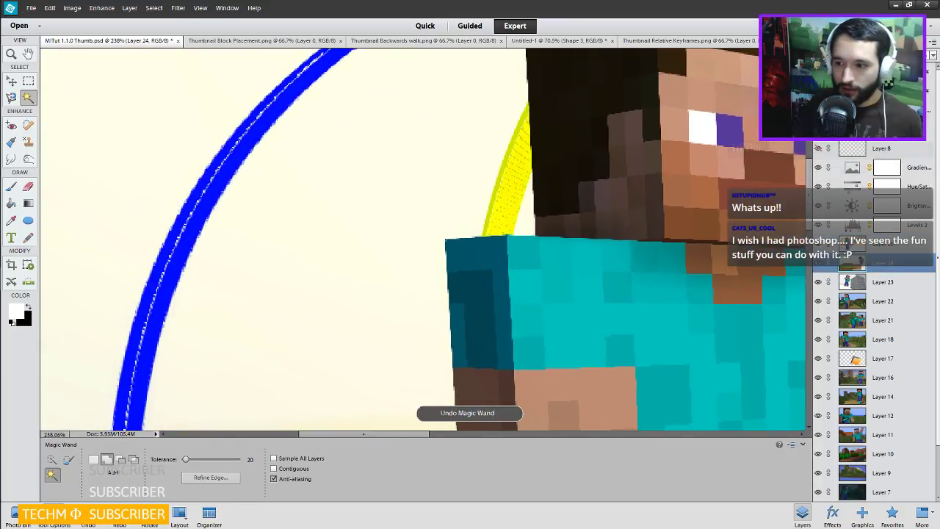
Select the blue ring on Layer 26 with the Magic Wand at a tolerance of 51.
{"action": "left_click", "coordinate": [874, 245]}
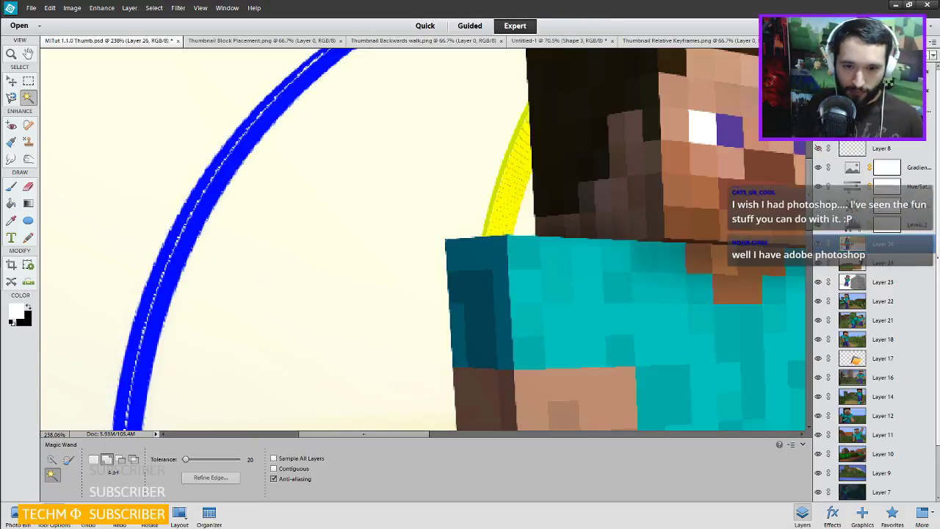
{"action": "left_click_drag", "start_coordinate": [195, 463], "coordinate": [202, 461]}
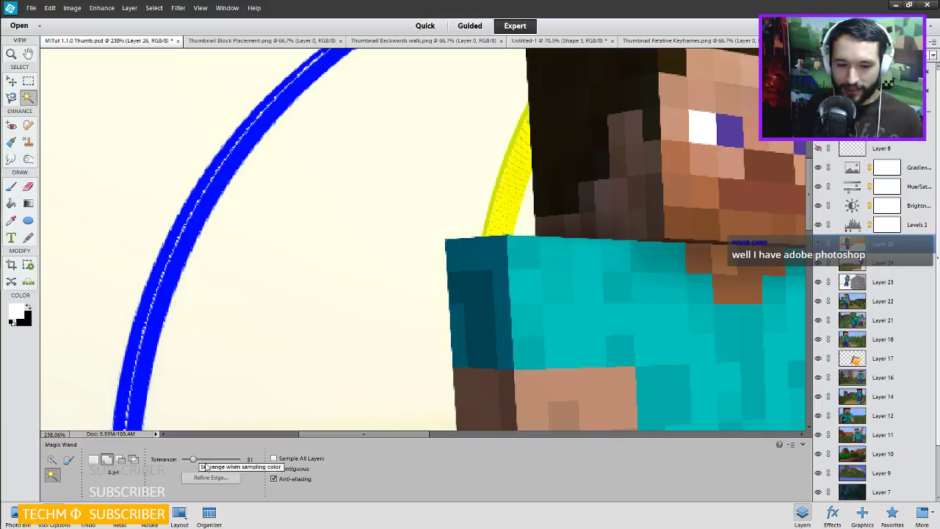
{"action": "left_click", "coordinate": [151, 315]}
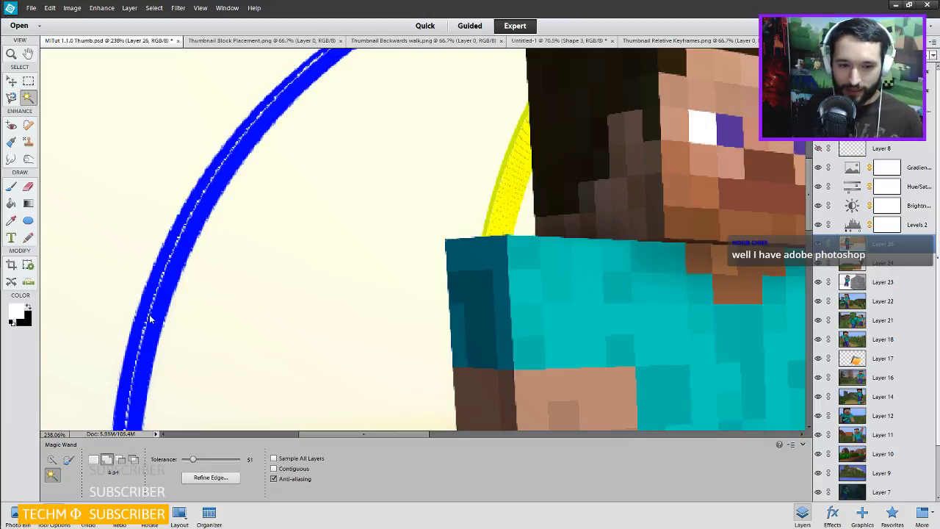
Undo the blue ring selection, then try and undo a Magic Wand selection of it on Layer 26 at a tolerance of 103.
{"action": "key", "text": "ctrl+z"}
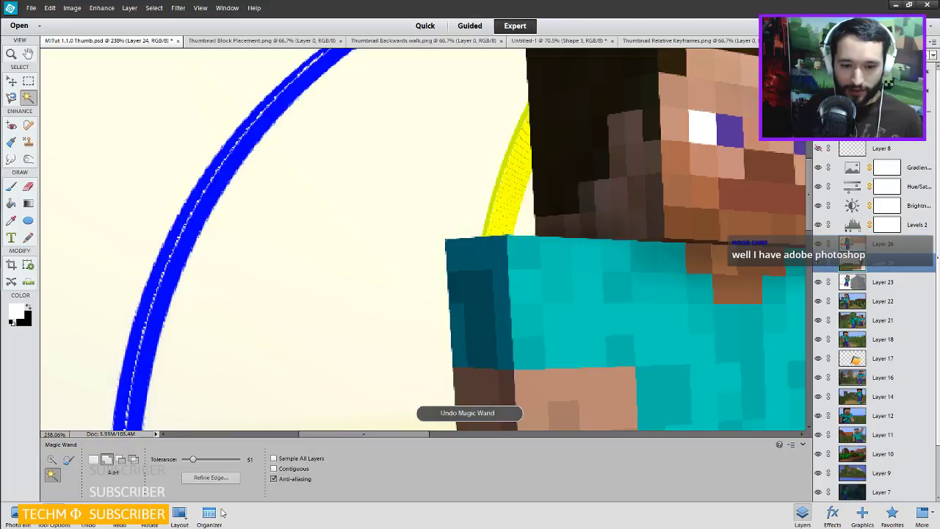
{"action": "left_click_drag", "start_coordinate": [207, 460], "coordinate": [204, 460]}
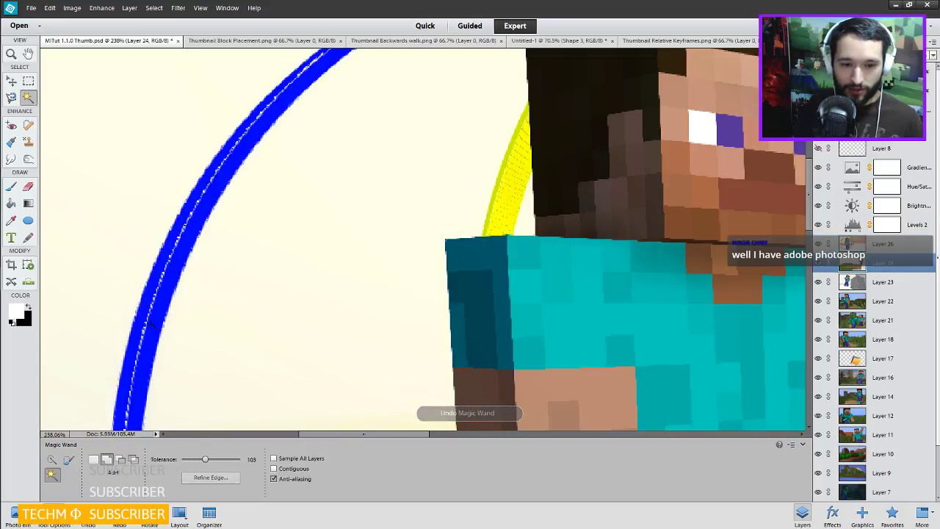
{"action": "key", "text": "ctrl+z"}
{"action": "left_click", "coordinate": [872, 248]}
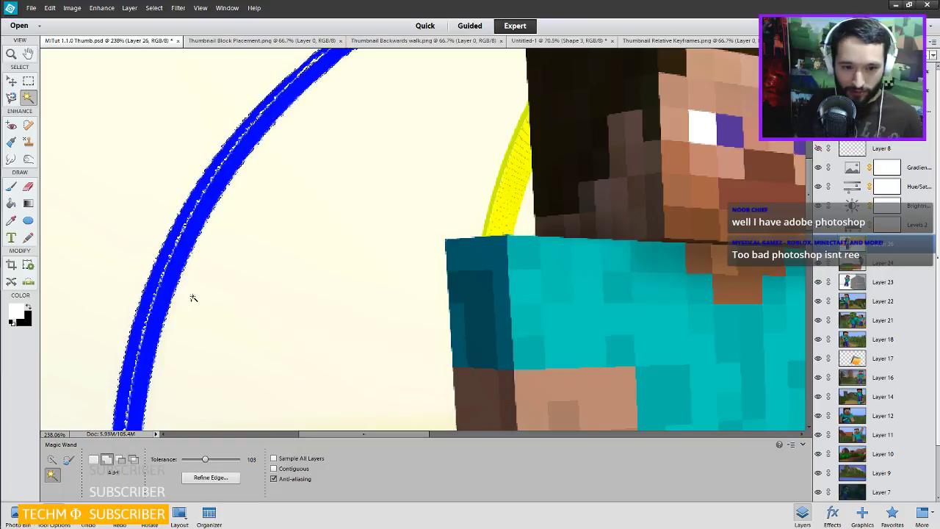
{"action": "key", "text": "ctrl+z"}
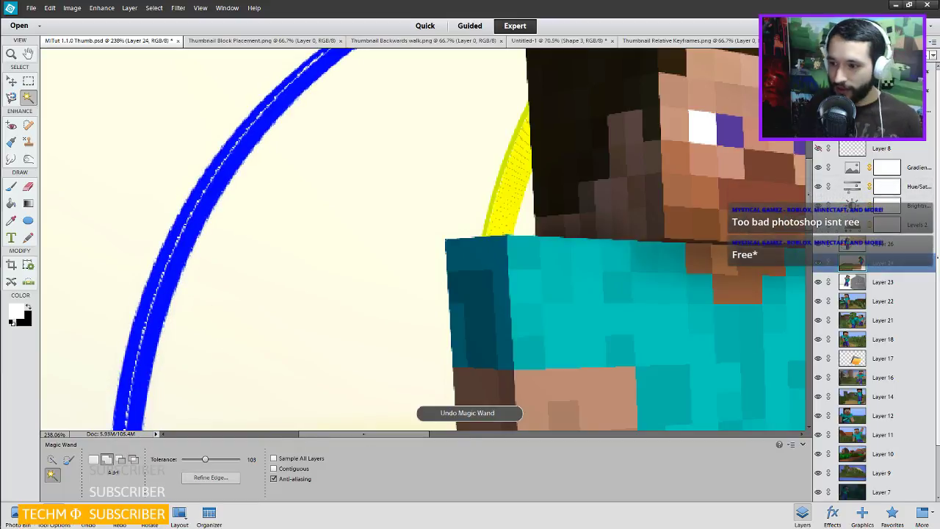
Select the blue ring on Layer 26 with the Magic Wand at a tolerance of 150.
{"action": "left_click", "coordinate": [879, 249]}
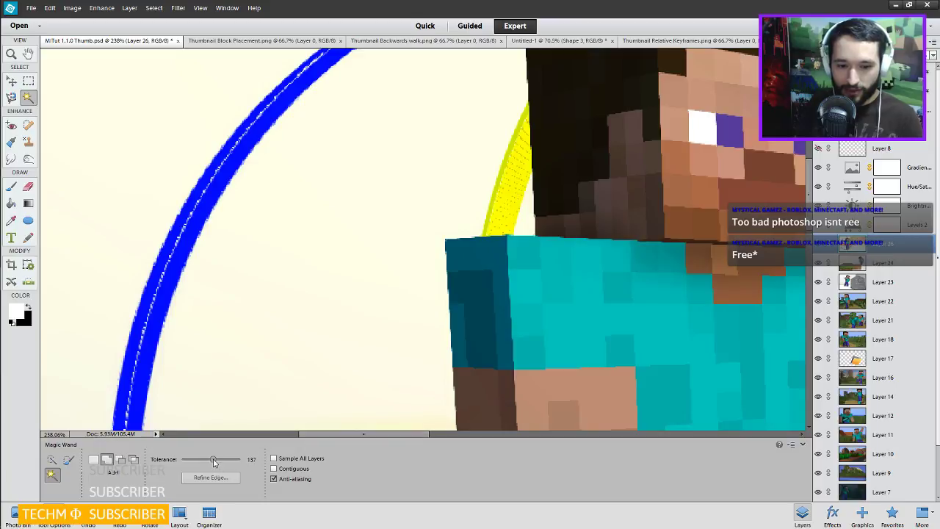
{"action": "left_click_drag", "start_coordinate": [206, 460], "coordinate": [216, 462]}
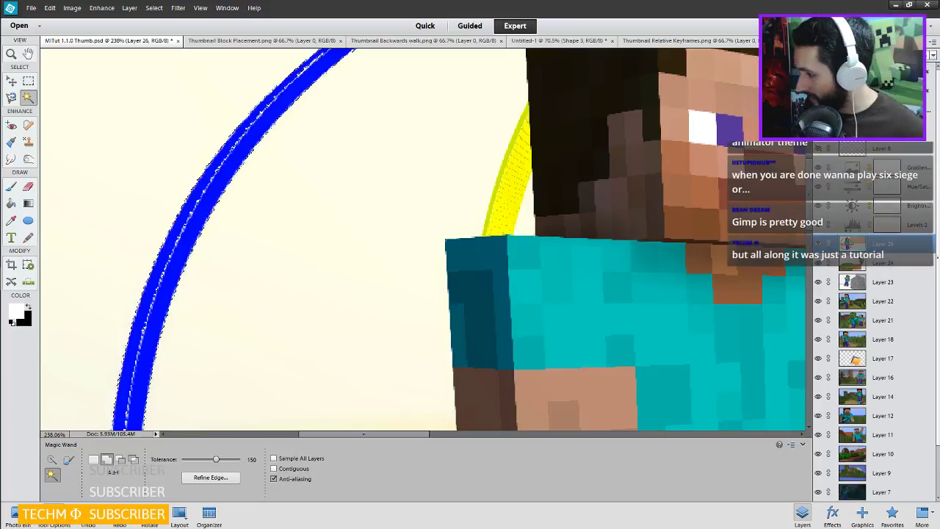
{"action": "mouse_move", "coordinate": [3, 59]}
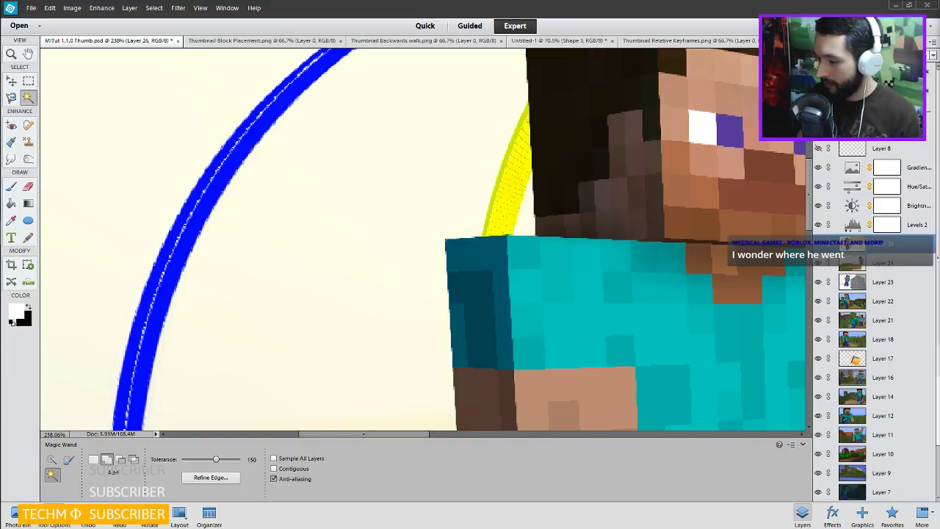
{"action": "mouse_move", "coordinate": [13, 132]}
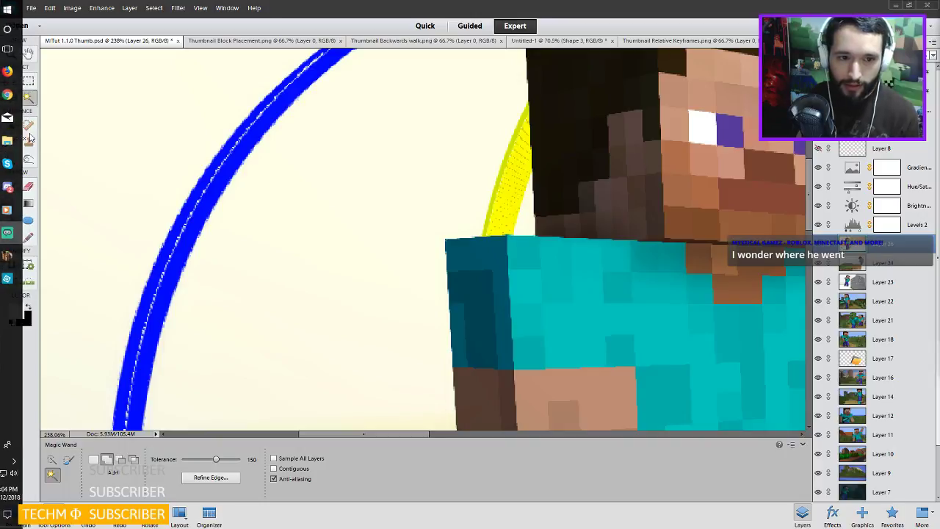
{"action": "mouse_move", "coordinate": [15, 94]}
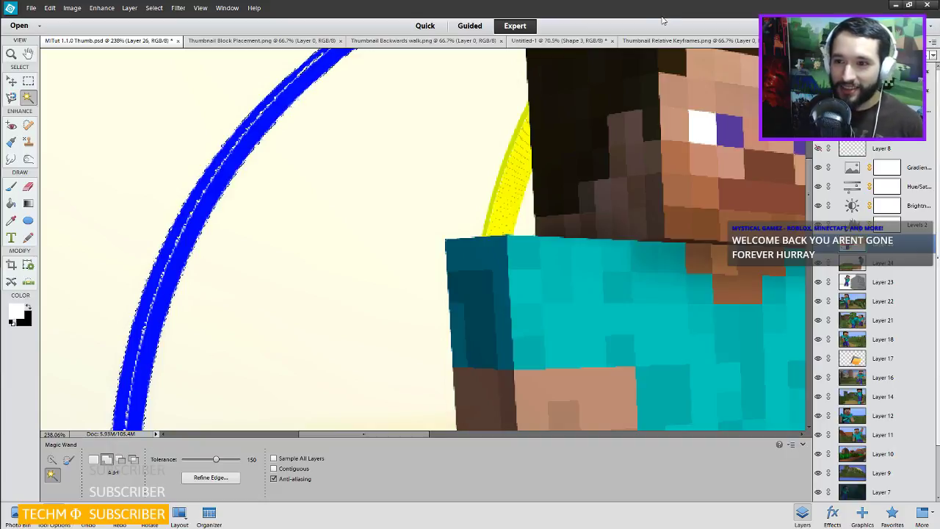
Set the Magic Wand tolerance to 200 and select the blue ring around the character on Layer 26.
{"action": "left_click", "coordinate": [290, 86]}
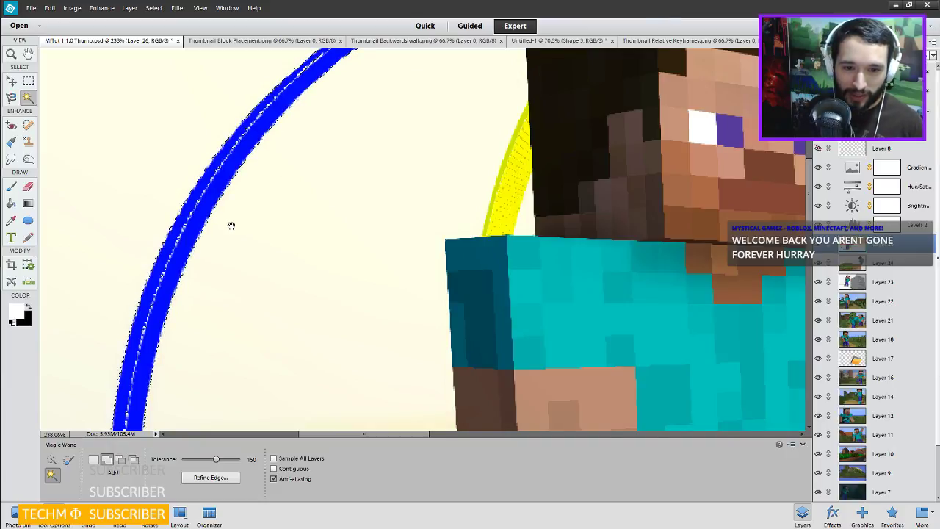
{"action": "left_click_drag", "start_coordinate": [231, 225], "coordinate": [242, 359]}
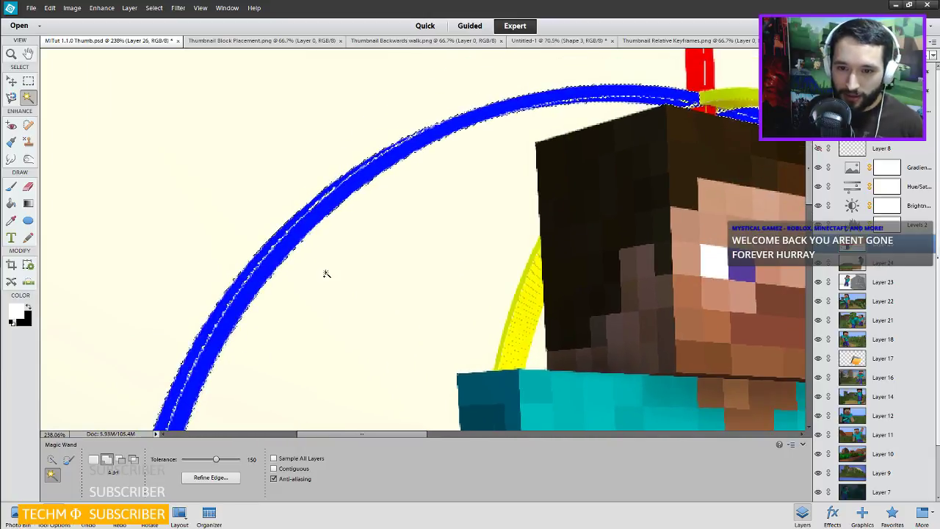
{"action": "left_click_drag", "start_coordinate": [326, 272], "coordinate": [387, 273]}
{"action": "scroll", "coordinate": [382, 242], "scroll_direction": "up", "scroll_amount": 7}
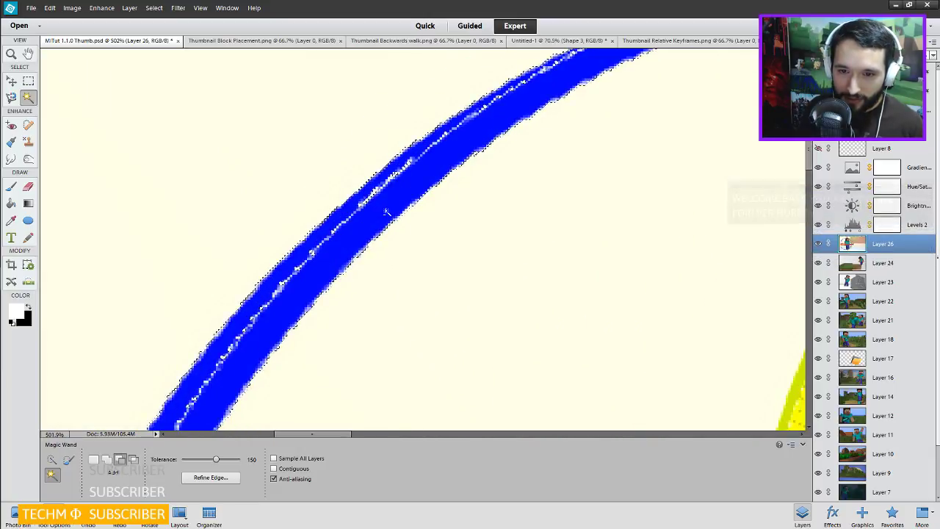
{"action": "scroll", "coordinate": [385, 211], "scroll_direction": "down", "scroll_amount": 7}
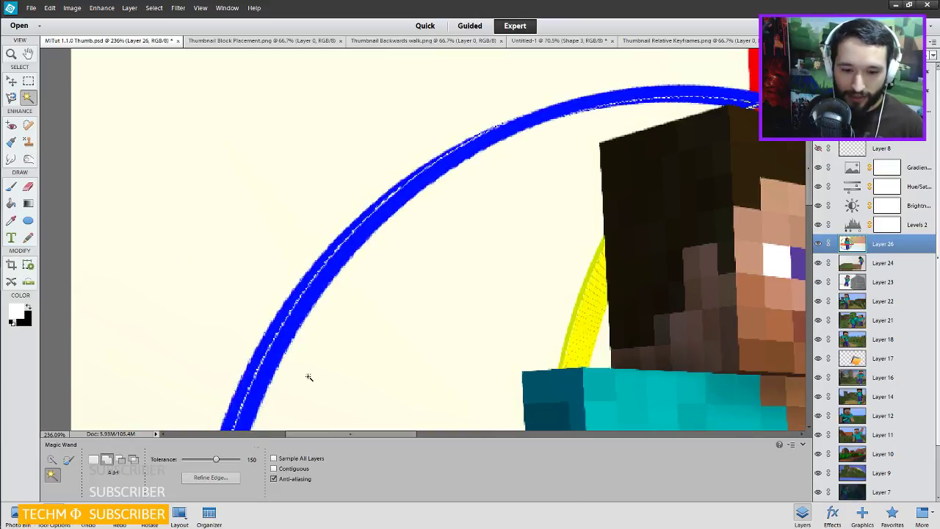
{"action": "left_click_drag", "start_coordinate": [218, 461], "coordinate": [228, 465]}
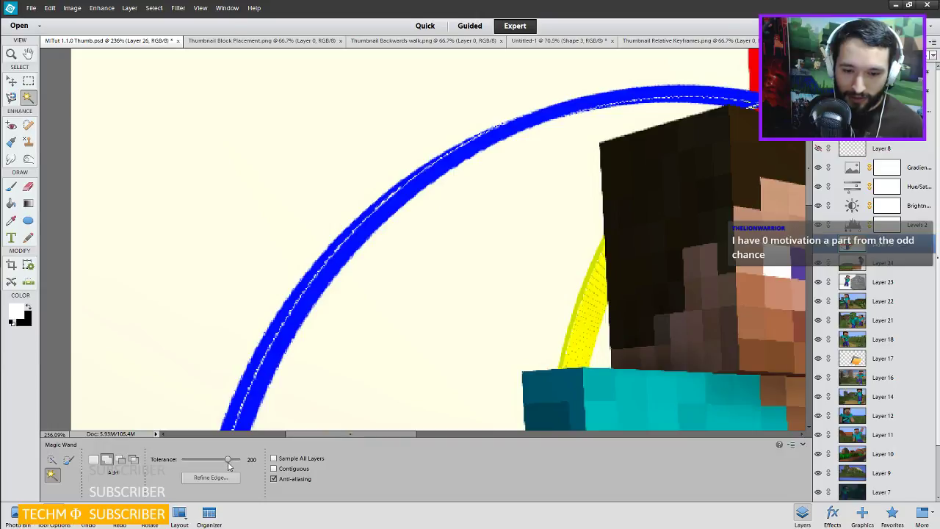
{"action": "left_click", "coordinate": [280, 339]}
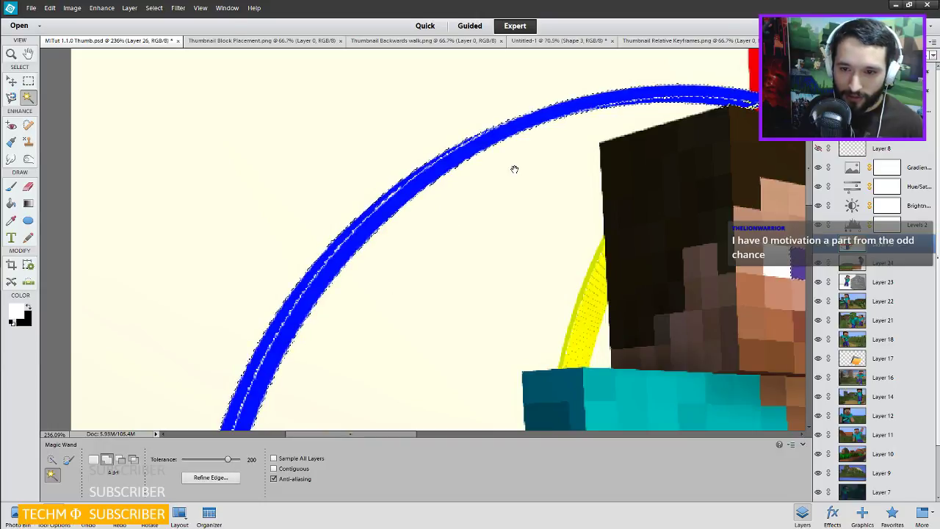
Subtract the character's blue legs from the selection with a 100 px Selection Brush at 100% hardness.
{"action": "left_click_drag", "start_coordinate": [514, 169], "coordinate": [360, 95]}
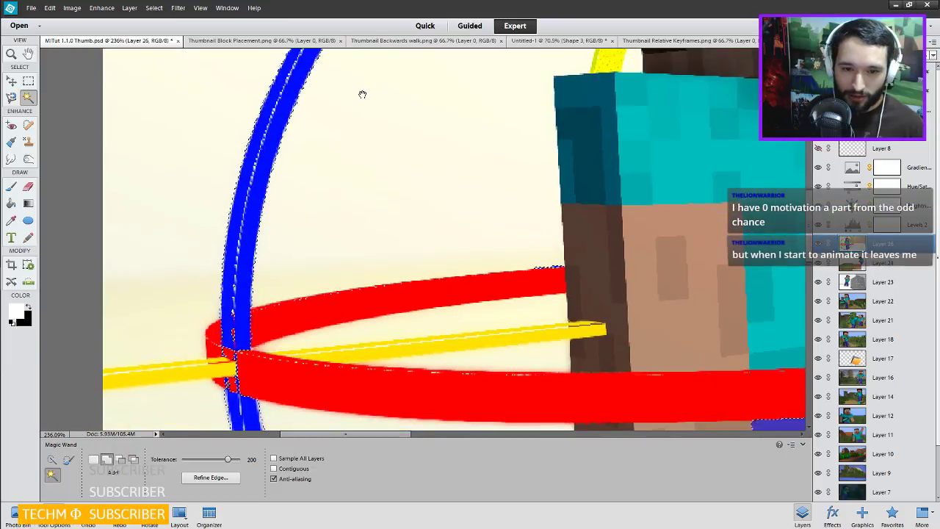
{"action": "scroll", "coordinate": [381, 205], "scroll_direction": "down", "scroll_amount": 6}
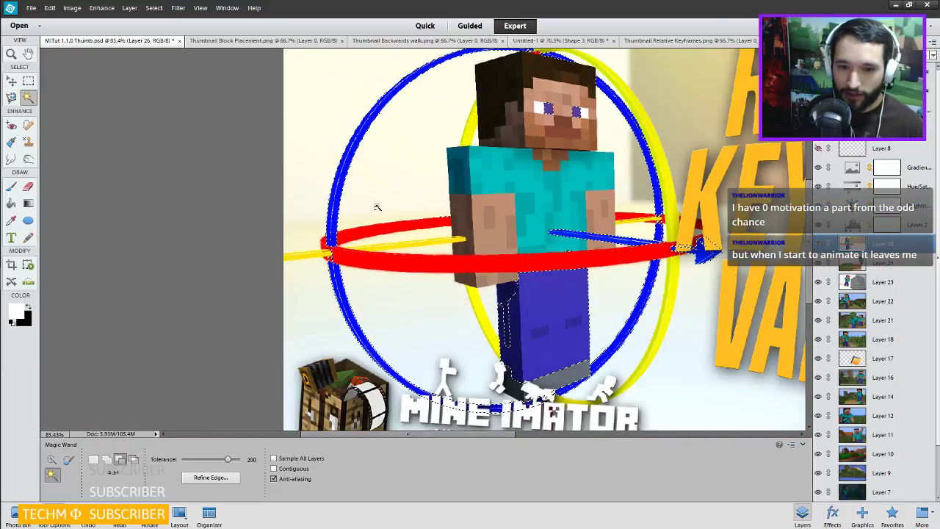
{"action": "left_click_drag", "start_coordinate": [522, 164], "coordinate": [427, 201]}
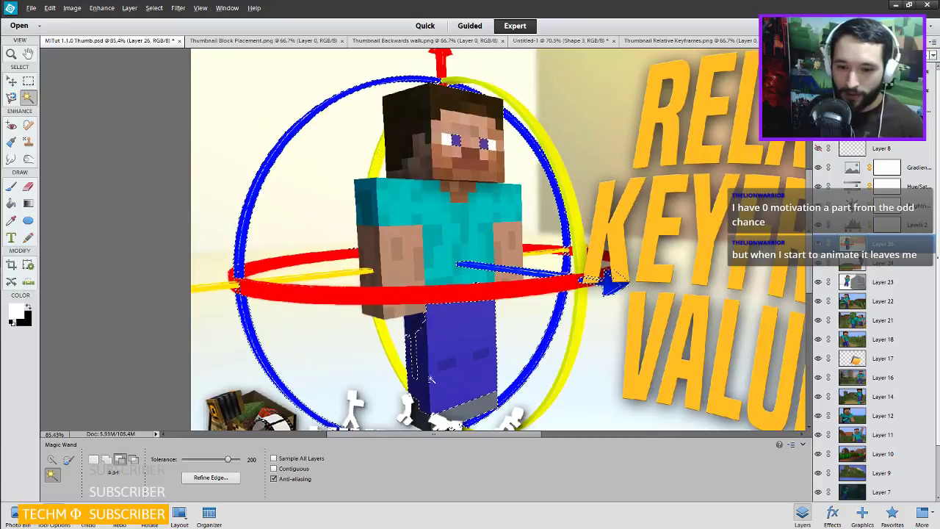
{"action": "left_click_drag", "start_coordinate": [442, 403], "coordinate": [414, 243]}
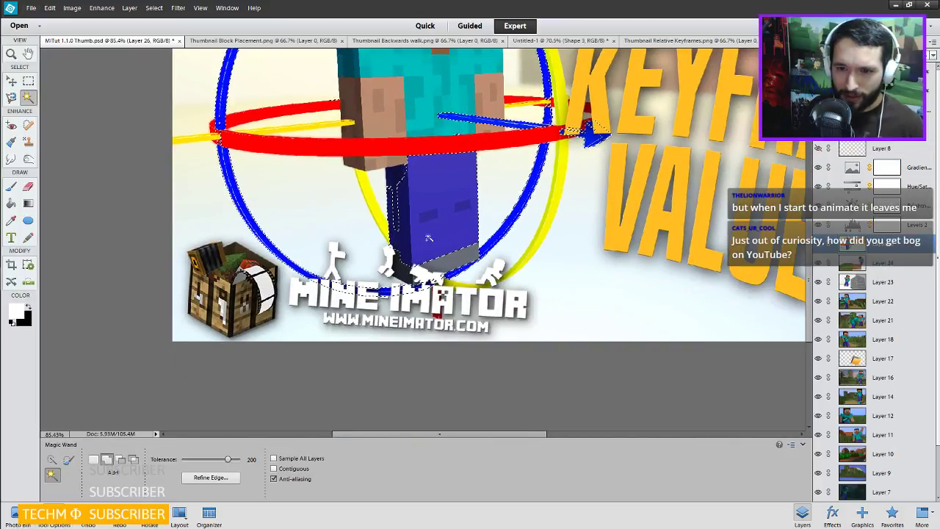
{"action": "key", "text": "a"}
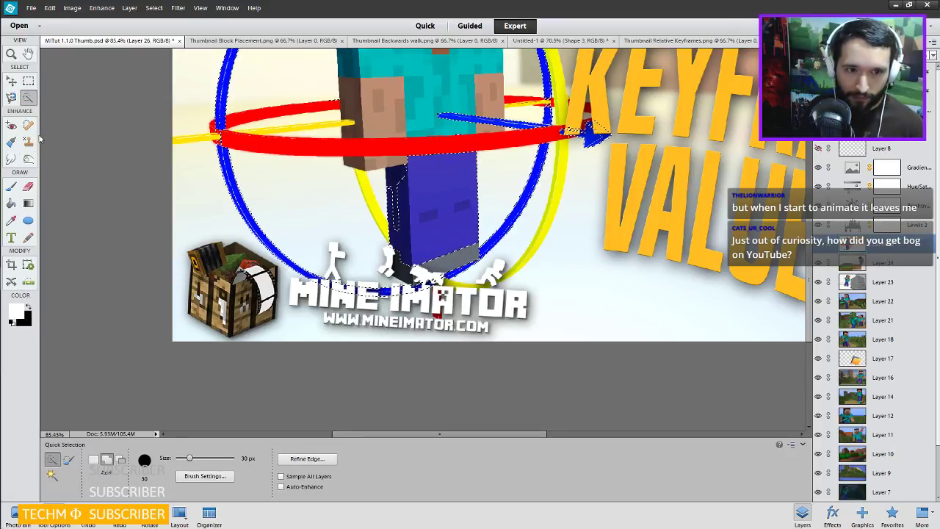
{"action": "left_click", "coordinate": [68, 459]}
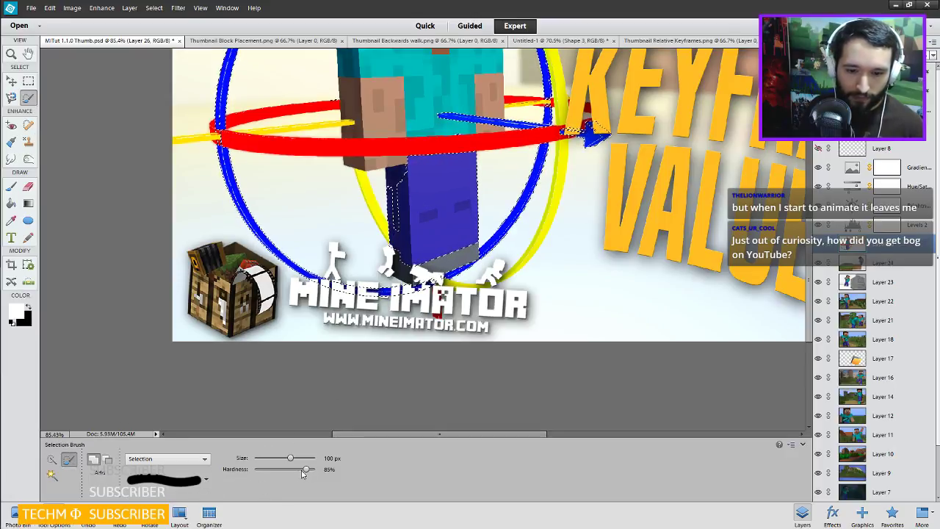
{"action": "key", "text": "alt"}
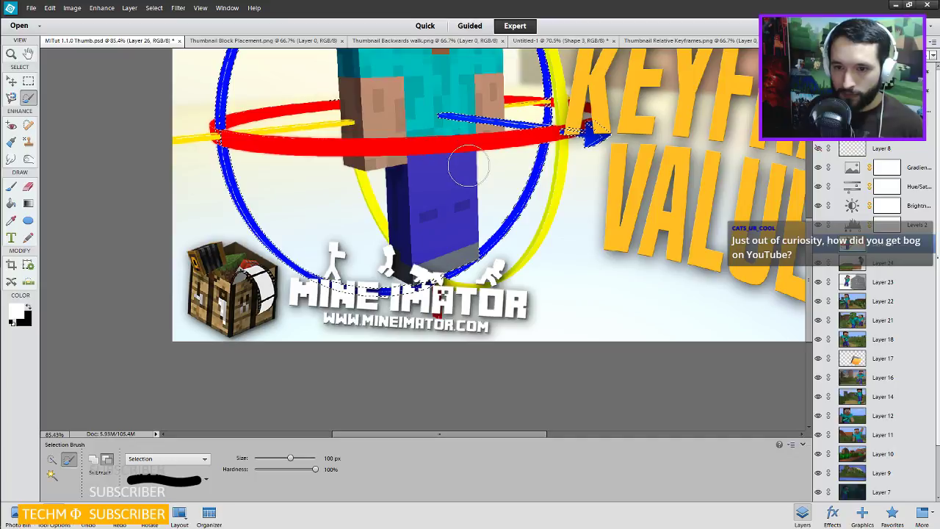
{"action": "left_click_drag", "start_coordinate": [454, 168], "coordinate": [382, 85]}
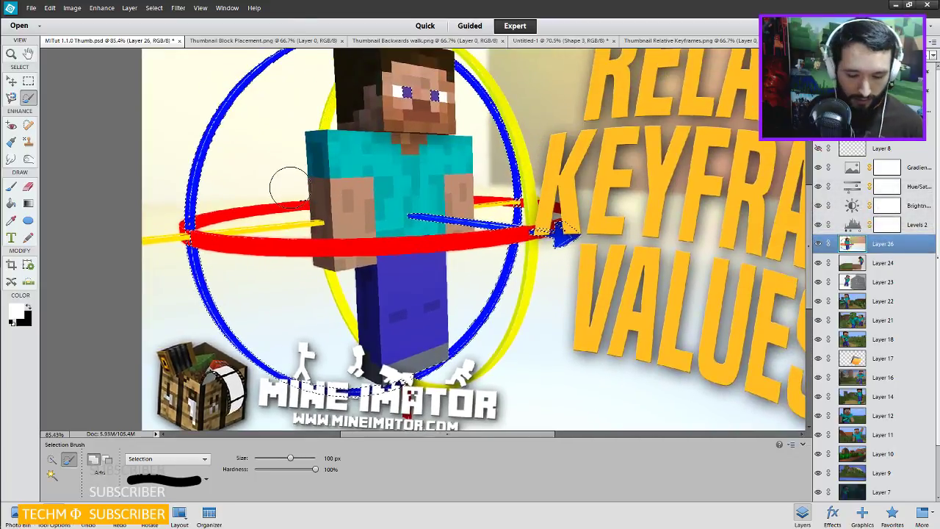
Sample the ring's blue and paint over the selected ring and arrow with the 200 px Brush.
{"action": "key", "text": "b"}
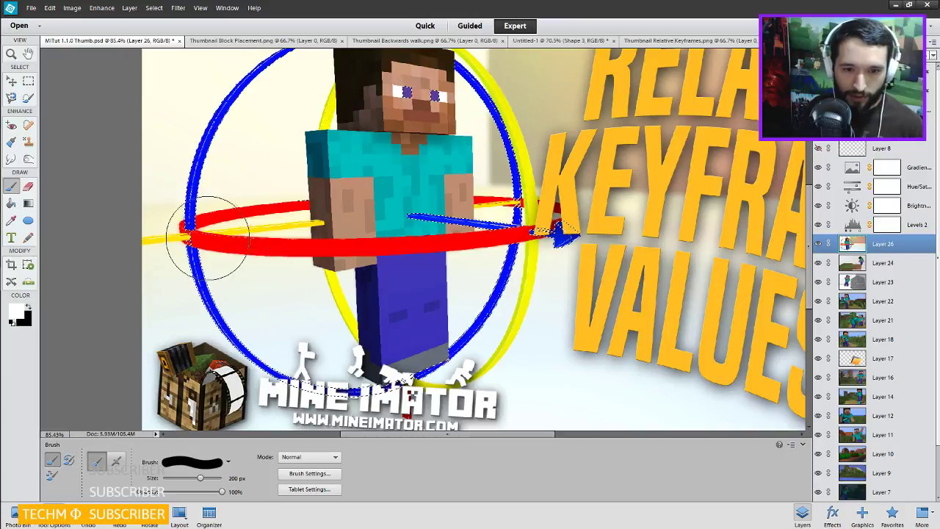
{"action": "left_click", "coordinate": [190, 242], "text": "alt"}
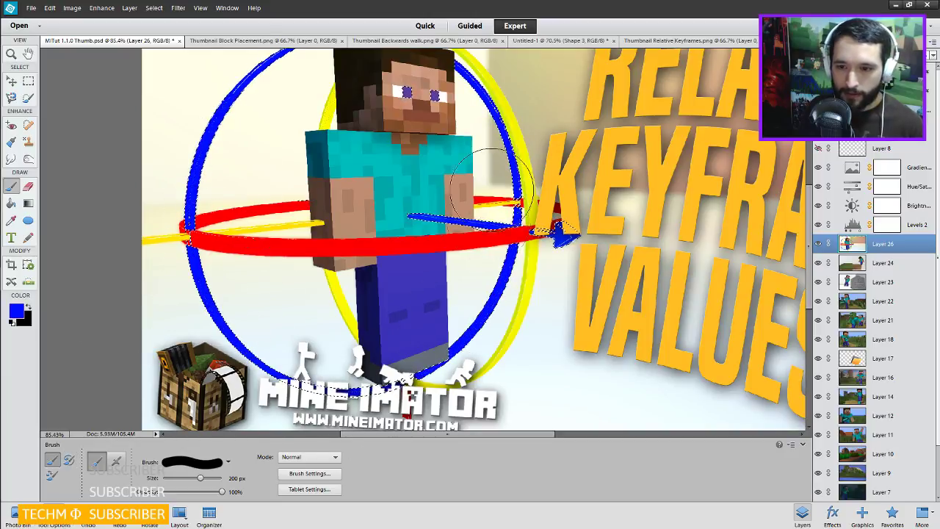
{"action": "scroll", "coordinate": [444, 96], "scroll_direction": "up", "scroll_amount": 3}
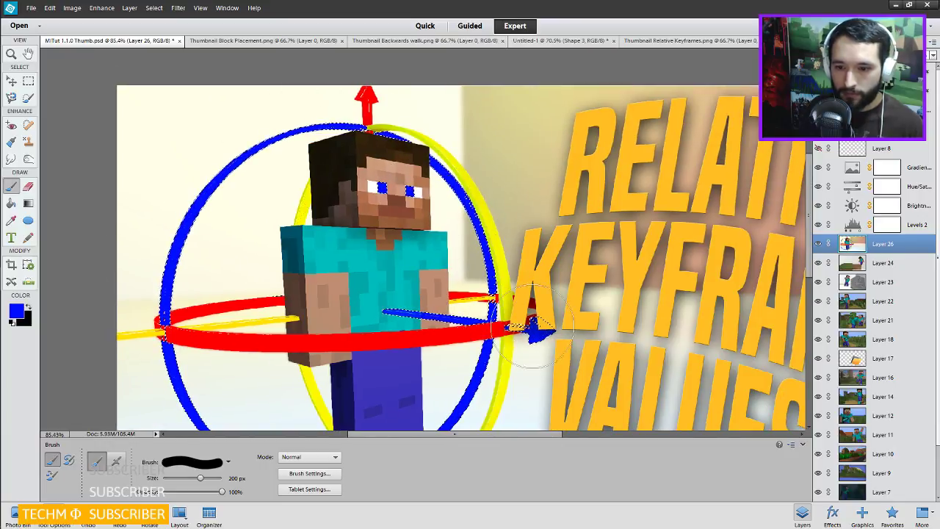
Undo the blue brush strokes, the Selection Brush edits and the blue selection on the thumbnail.
{"action": "key", "text": "ctrl+z"}
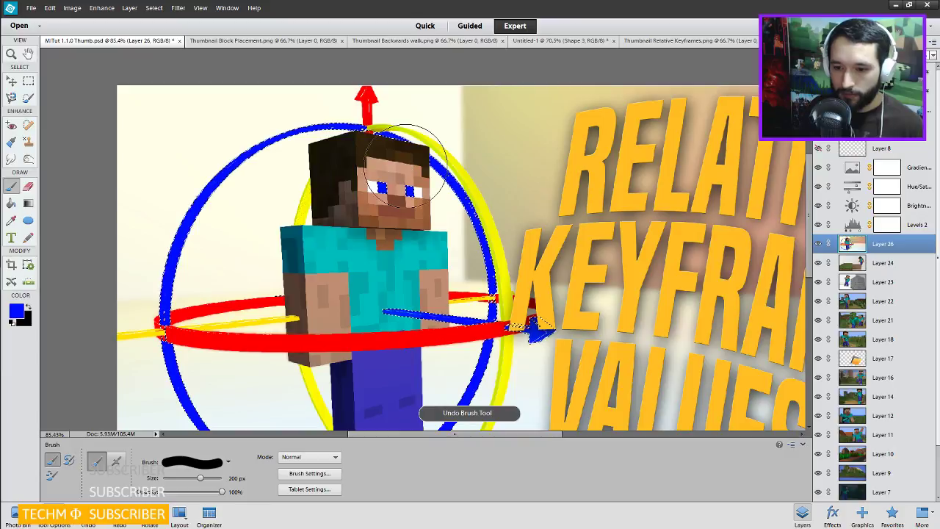
{"action": "key", "text": "ctrl+d"}
{"action": "left_click_drag", "start_coordinate": [502, 248], "coordinate": [400, 157]}
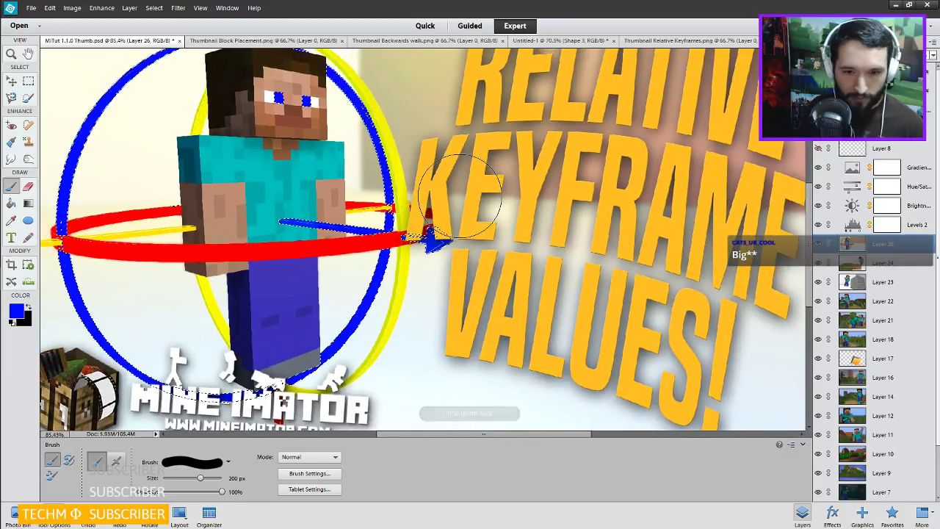
{"action": "left_click_drag", "start_coordinate": [243, 154], "coordinate": [374, 147]}
{"action": "key", "text": "ctrl+z"}
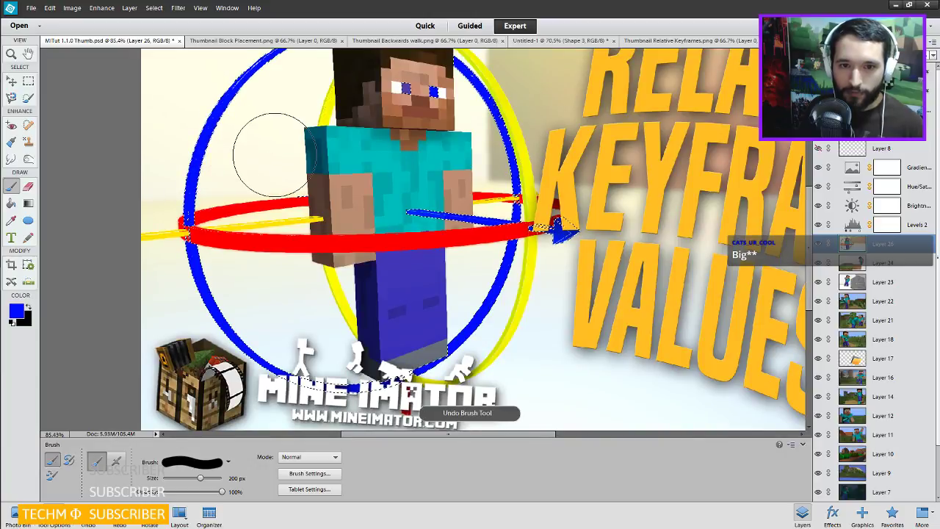
{"action": "key", "text": "ctrl+z"}
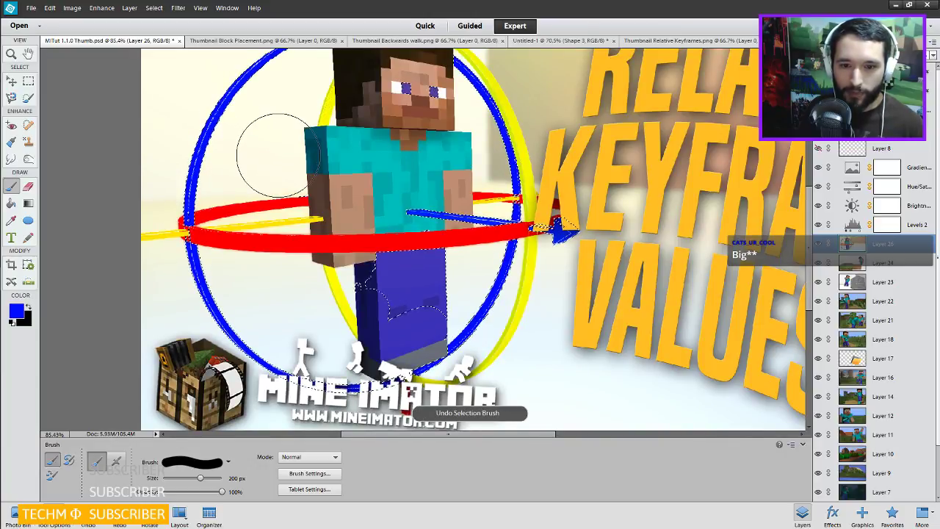
{"action": "key", "text": "ctrl+z"}
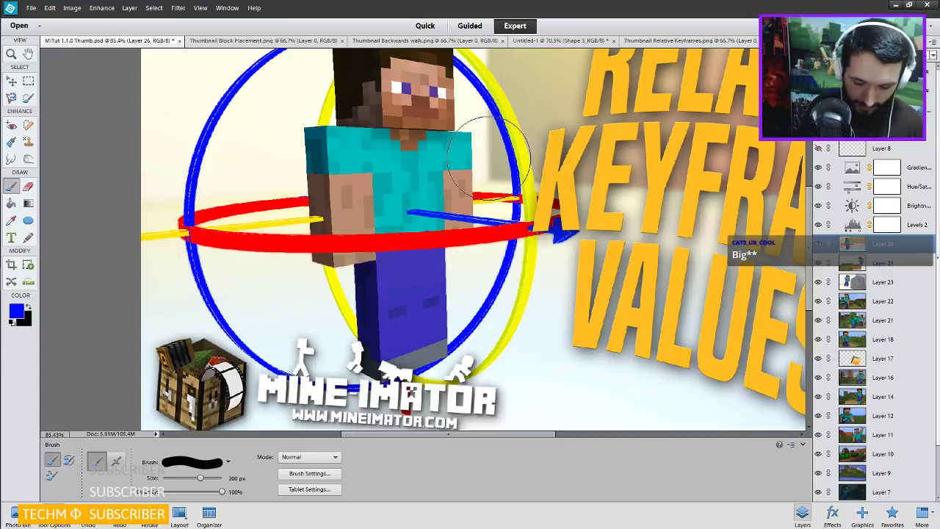
Switch to the Move tool and save the MITut 1.1.0 Thumb.psd document.
{"action": "scroll", "coordinate": [488, 157], "scroll_direction": "down", "scroll_amount": 4}
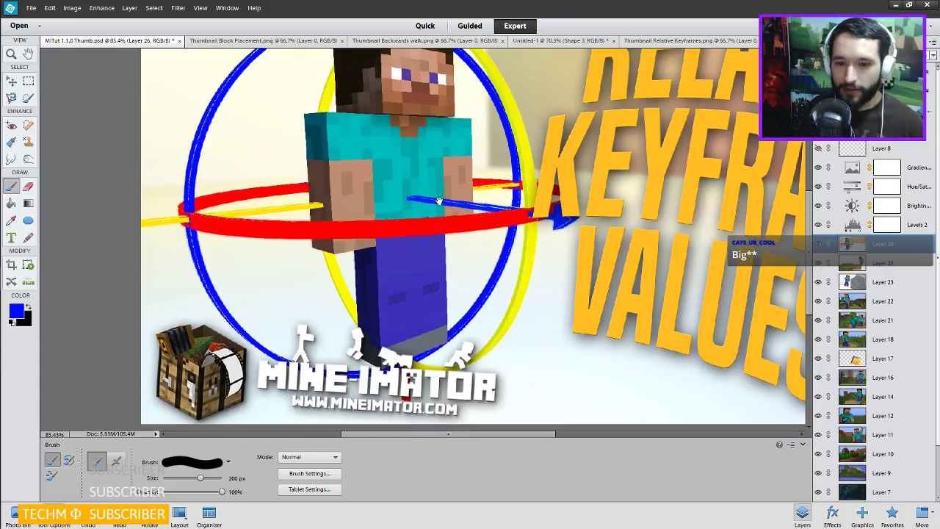
{"action": "scroll", "coordinate": [507, 180], "scroll_direction": "down", "scroll_amount": 1}
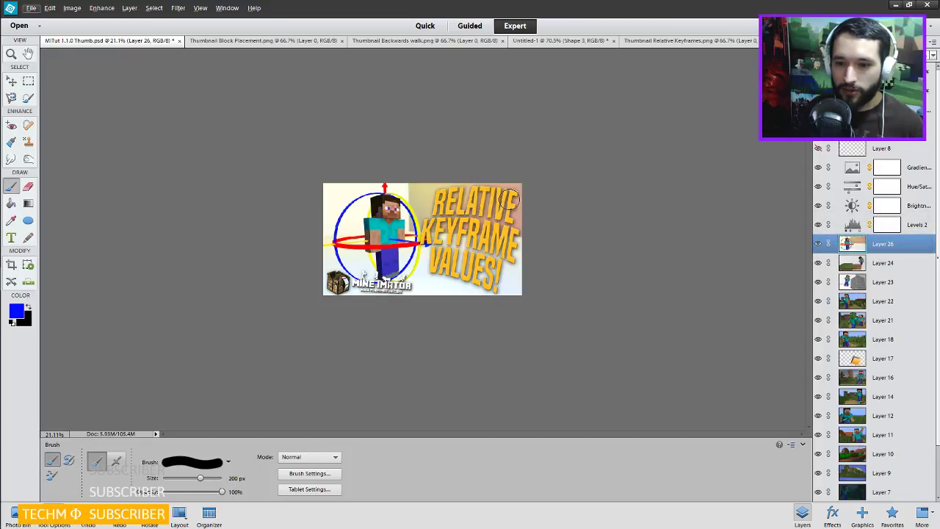
{"action": "key", "text": "v"}
{"action": "key", "text": "alt+v"}
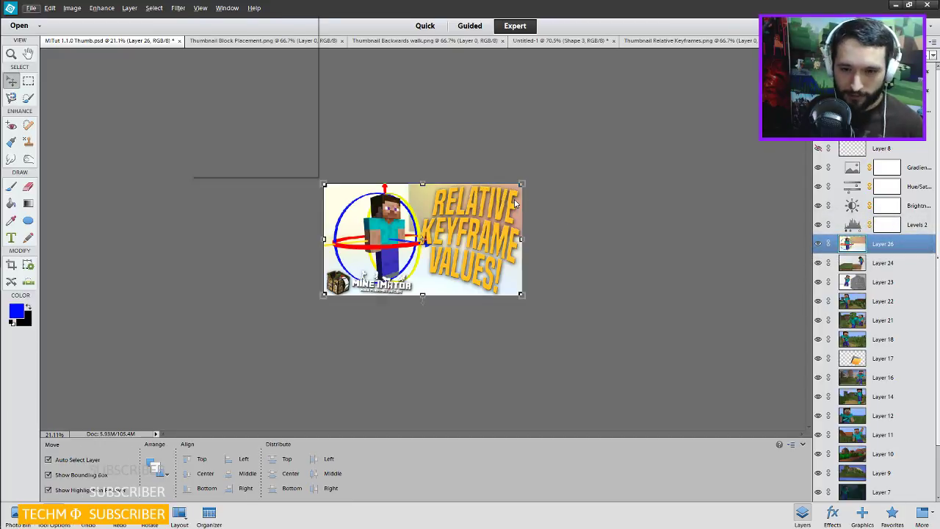
{"action": "key", "text": "Escape"}
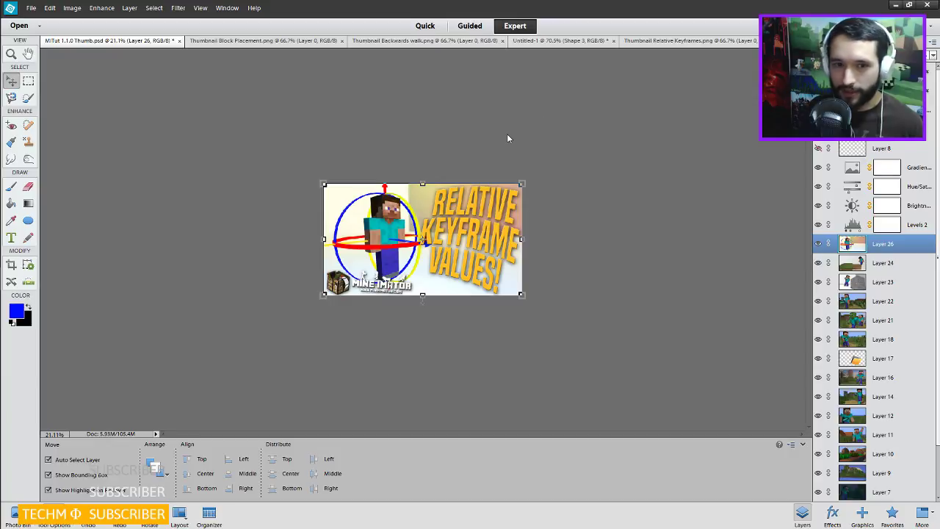
{"action": "key", "text": "ctrl+s"}
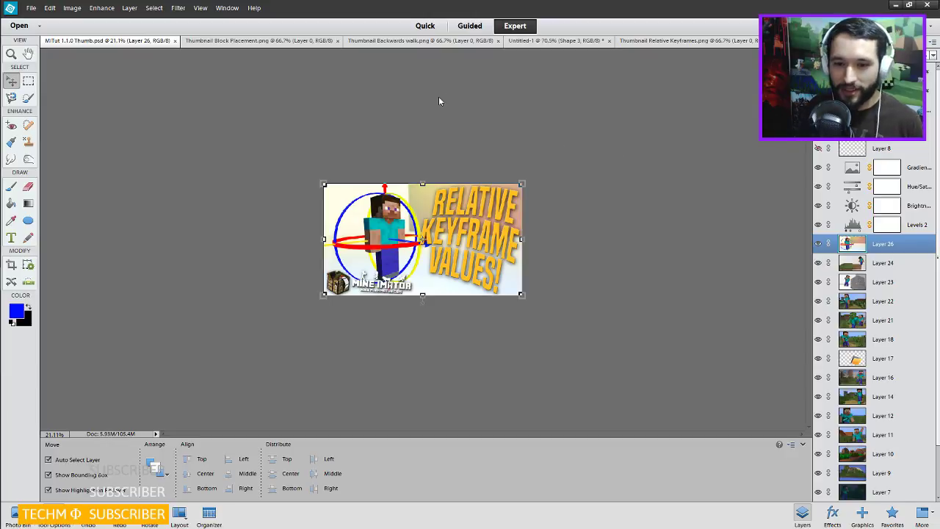
Start saving the thumbnail under a new file in the MI Tut folder, with JPEG as the format.
{"action": "left_click", "coordinate": [31, 7]}
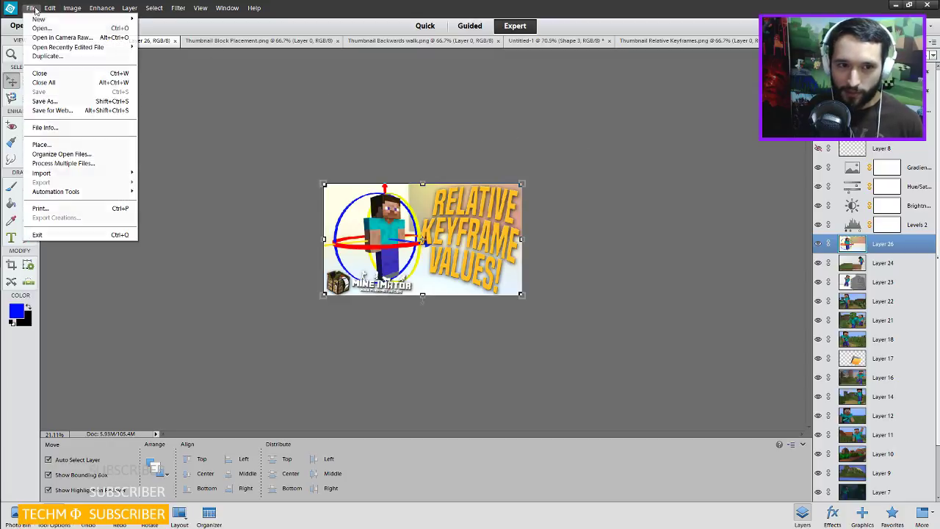
{"action": "left_click", "coordinate": [55, 103]}
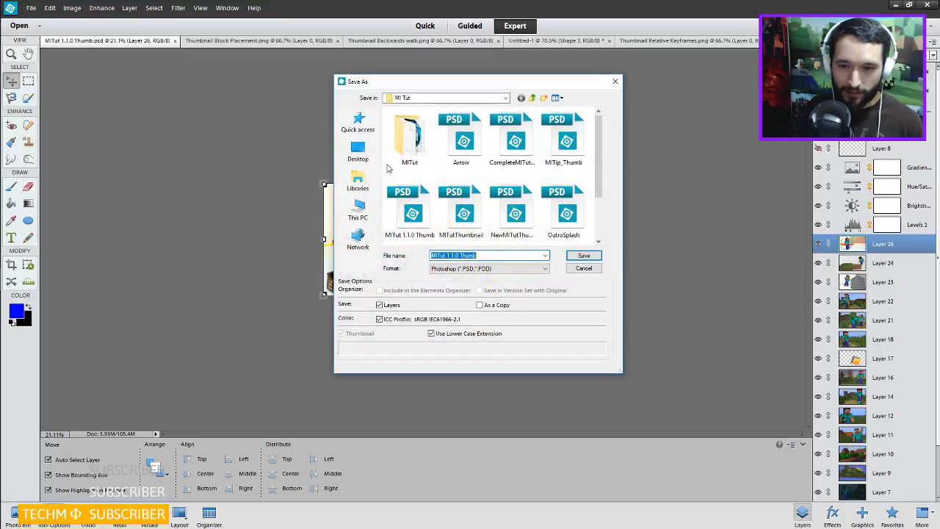
{"action": "left_click", "coordinate": [479, 269]}
{"action": "left_click", "coordinate": [455, 304]}
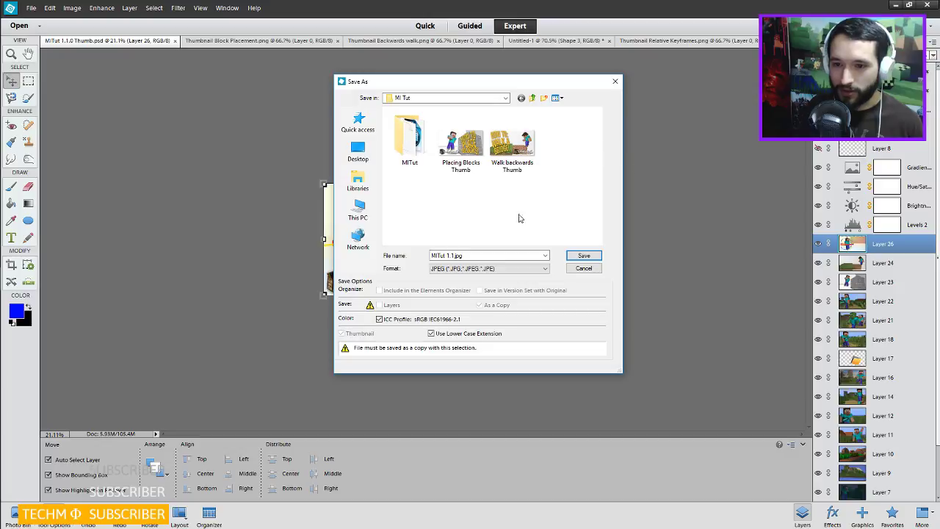
Save the JPEG copy in the MI Tut folder as Relative Keyframe Values Thumb, using quality 12 (Maximum) and Baseline ("Standard").
{"action": "left_click", "coordinate": [513, 165]}
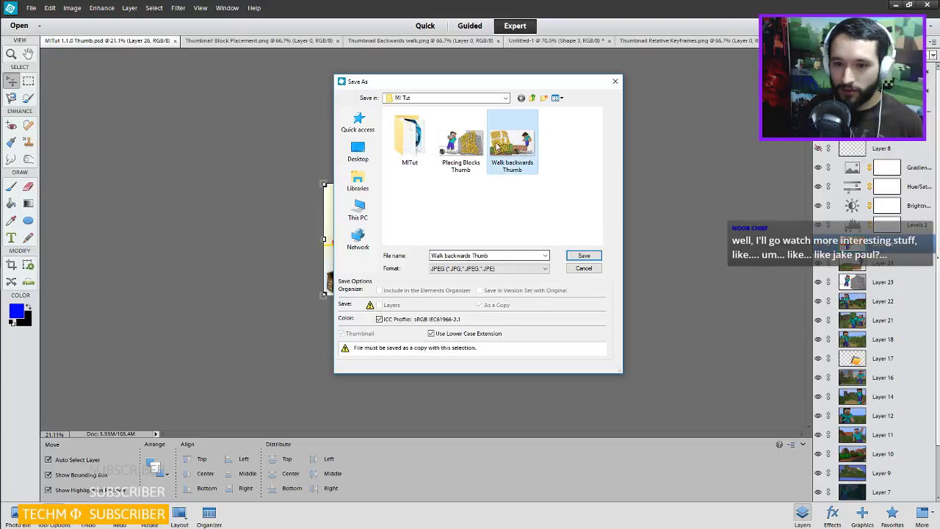
{"action": "key", "text": "Left"}
{"action": "left_click", "coordinate": [467, 256]}
{"action": "double_click", "coordinate": [458, 255]}
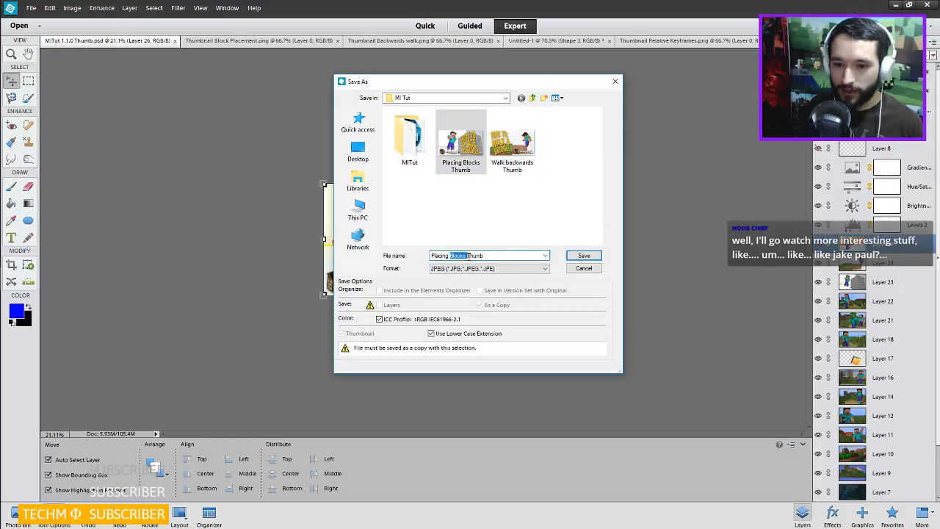
{"action": "left_click", "coordinate": [467, 255]}
{"action": "left_click_drag", "start_coordinate": [466, 255], "coordinate": [403, 255]}
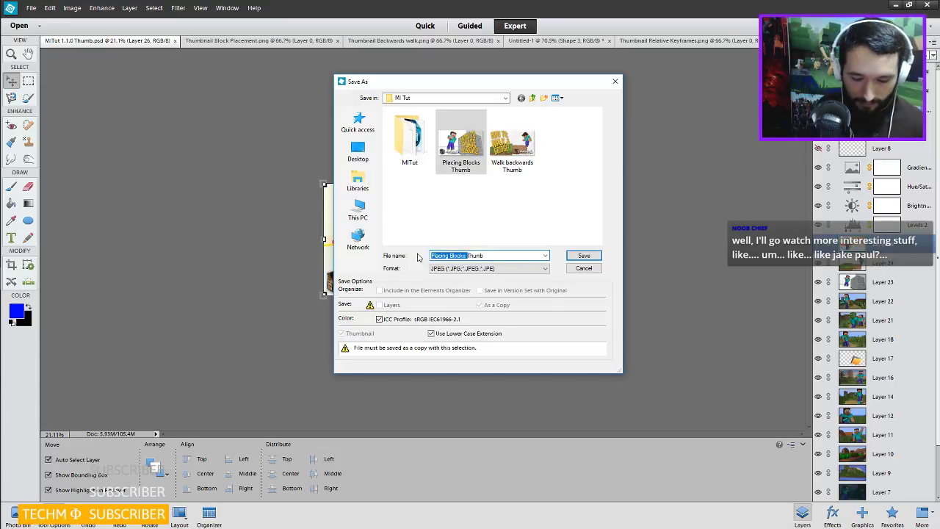
{"action": "type", "text": "Relative K"}
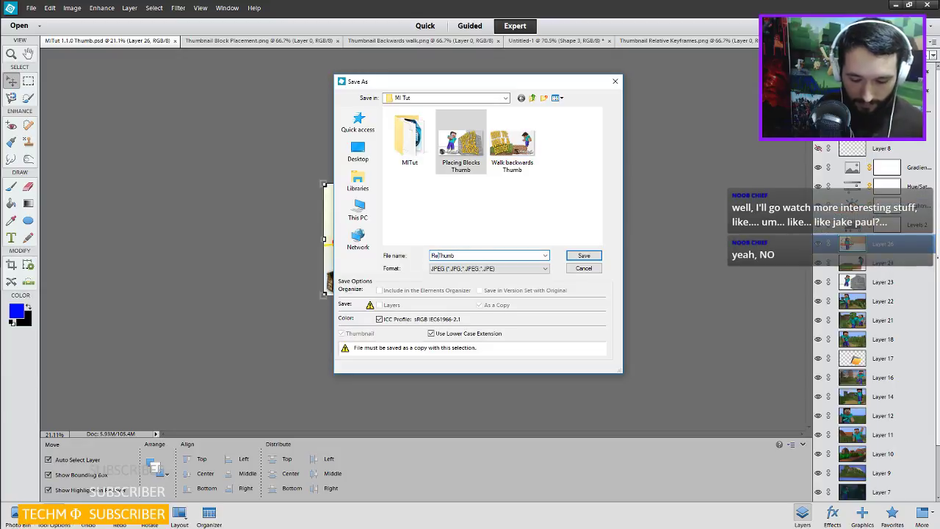
{"action": "type", "text": "eyframe Valu"}
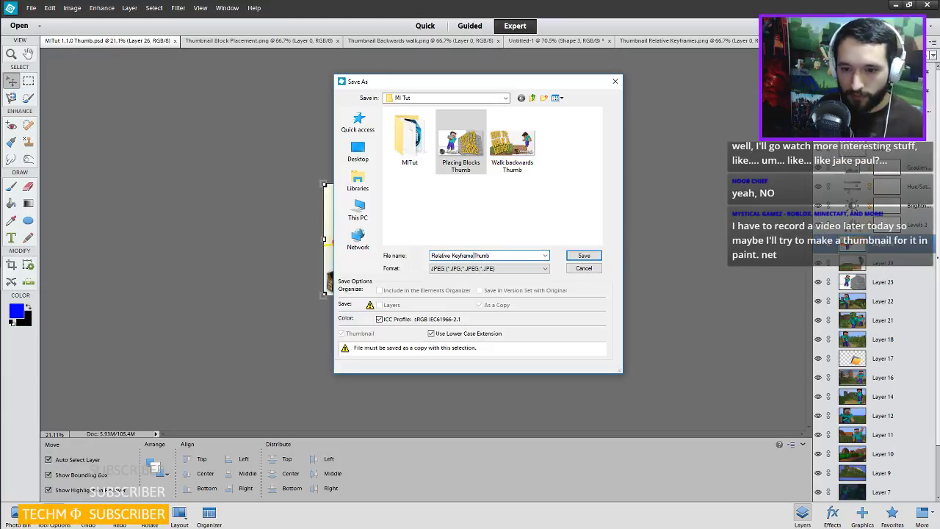
{"action": "type", "text": "es"}
{"action": "key", "text": "Return"}
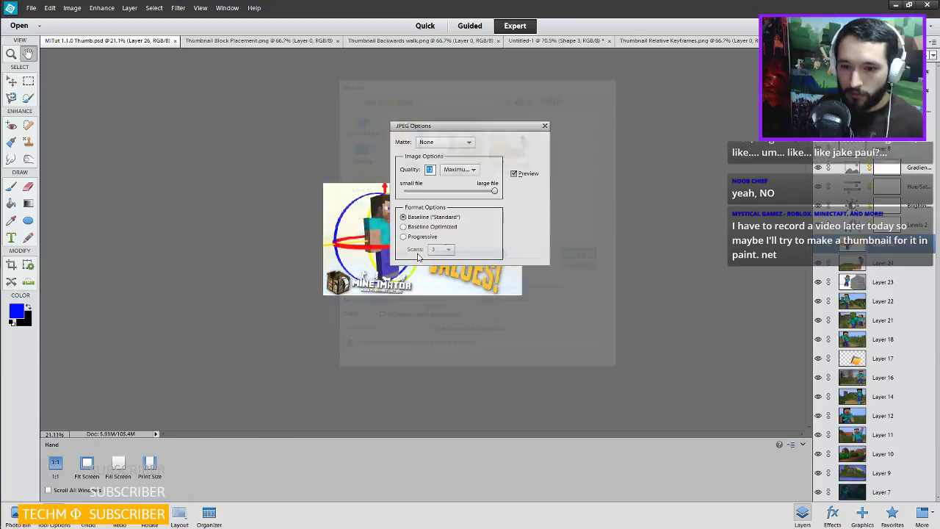
{"action": "key", "text": "Return"}
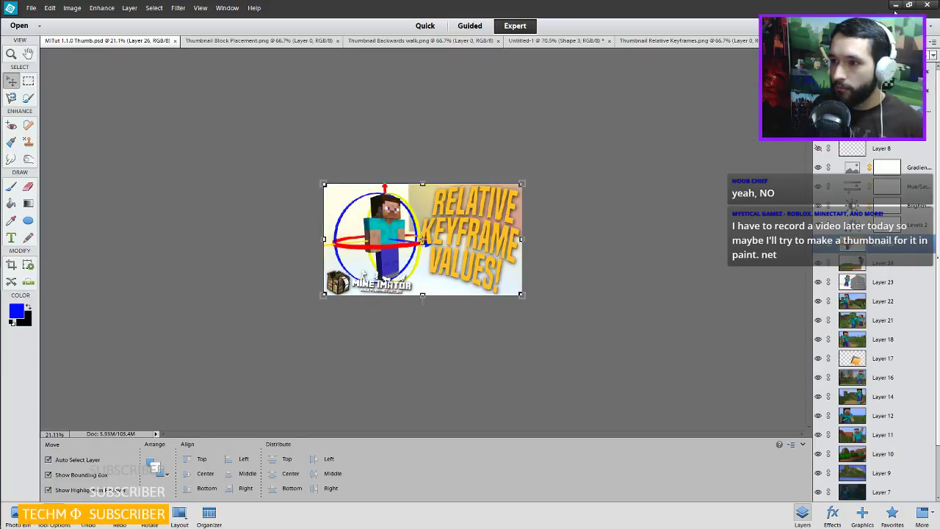
Minimize the image editor and bring both live chat windows onto the main screen to read the messages.
{"action": "left_click", "coordinate": [895, 6]}
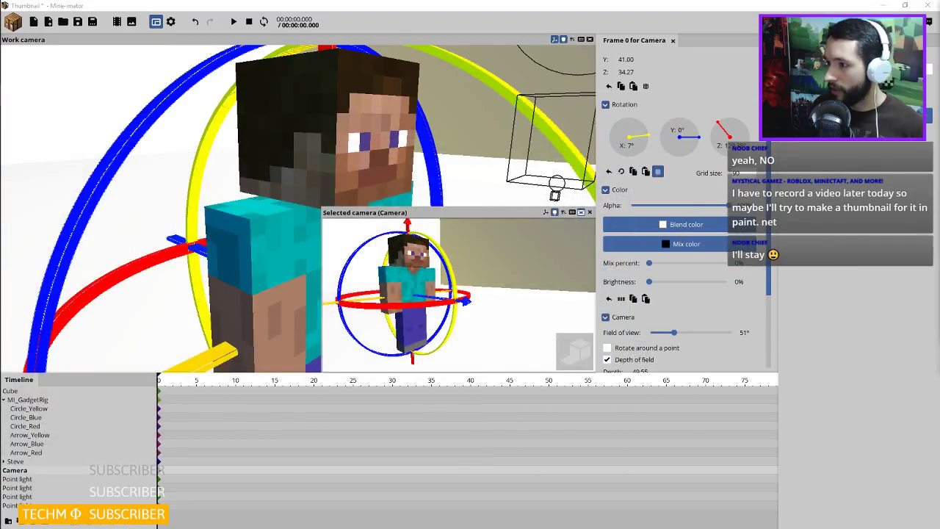
{"action": "left_click_drag", "start_coordinate": [939, 128], "coordinate": [586, 11]}
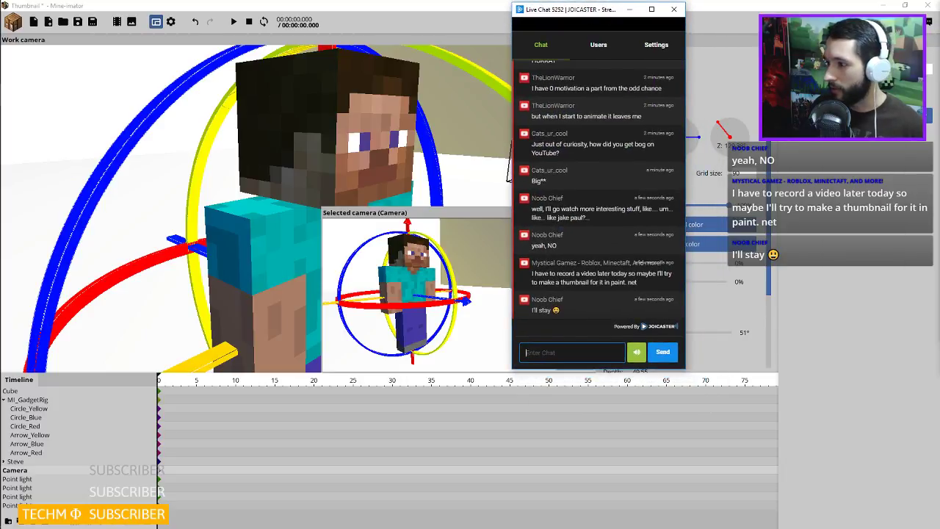
{"action": "left_click_drag", "start_coordinate": [939, 101], "coordinate": [370, 10]}
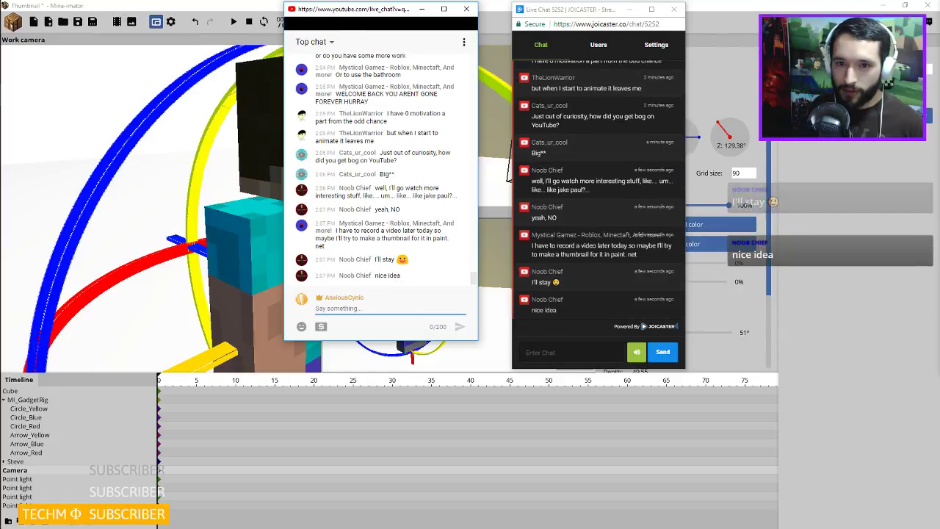
{"action": "left_click_drag", "start_coordinate": [367, 10], "coordinate": [376, 13]}
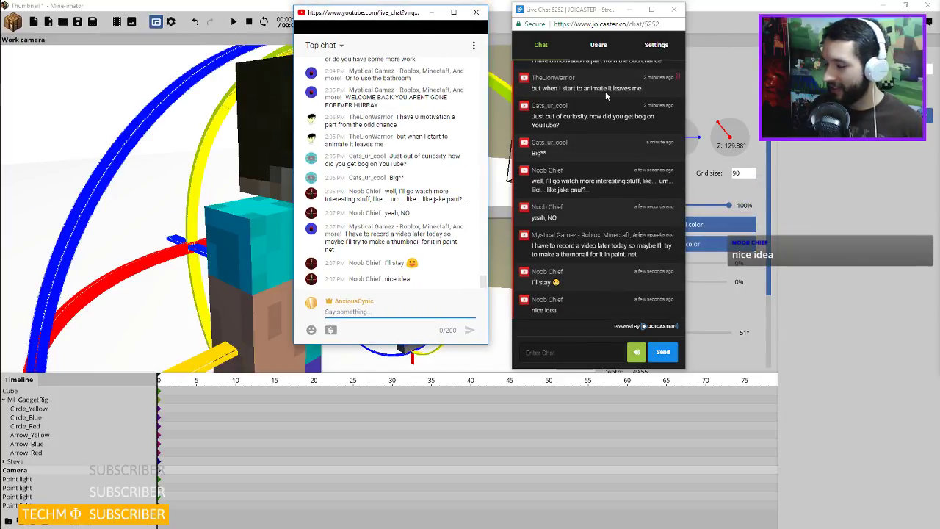
{"action": "mouse_move", "coordinate": [380, 17]}
{"action": "left_mouse_down"}
{"action": "mouse_move", "coordinate": [370, 39]}
{"action": "mouse_move", "coordinate": [369, 29]}
{"action": "left_mouse_up"}
{"action": "mouse_move", "coordinate": [15, 96]}
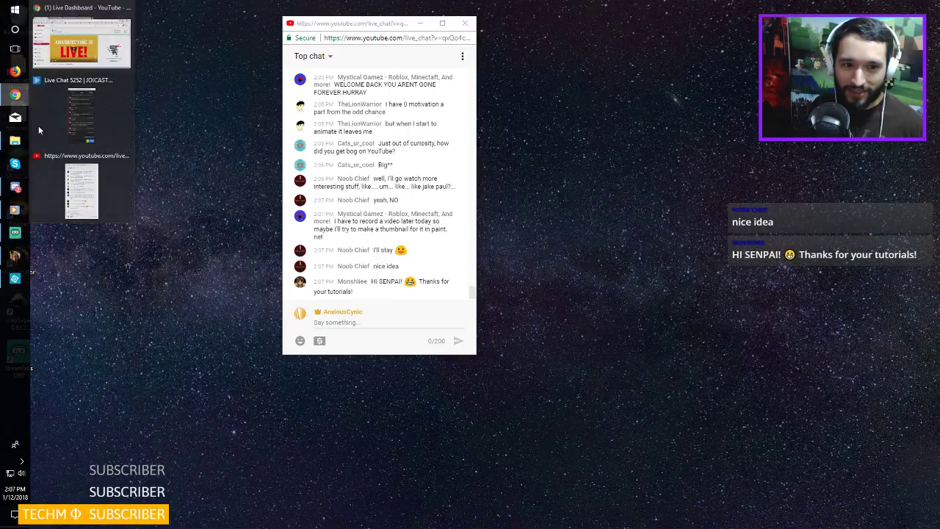
{"action": "left_click", "coordinate": [108, 124]}
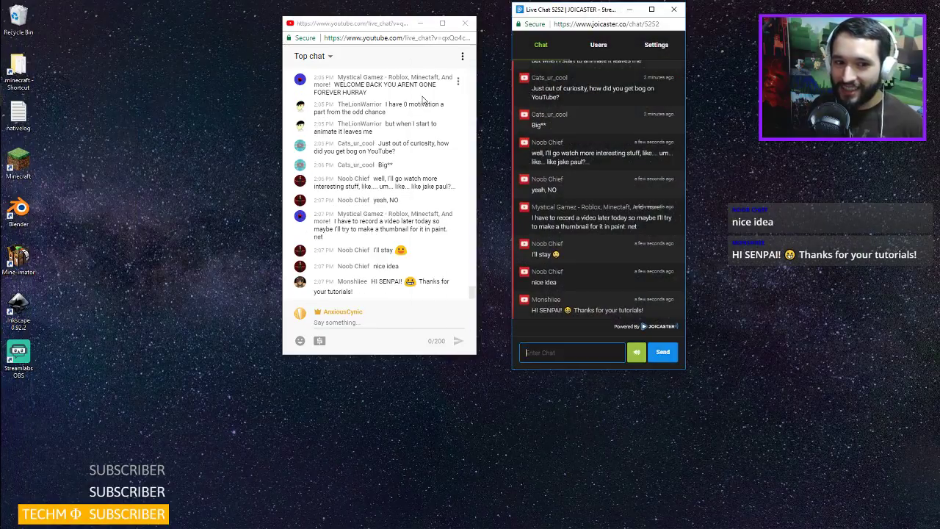
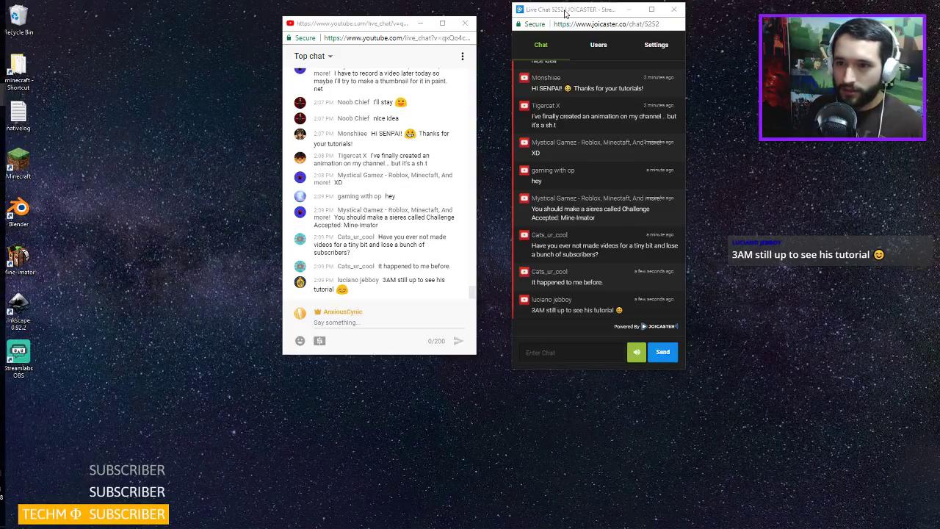
Move both live chat windows off the main screen and switch to the Thumbnail project in Mine-imator.
{"action": "left_click_drag", "start_coordinate": [562, 11], "coordinate": [939, 30]}
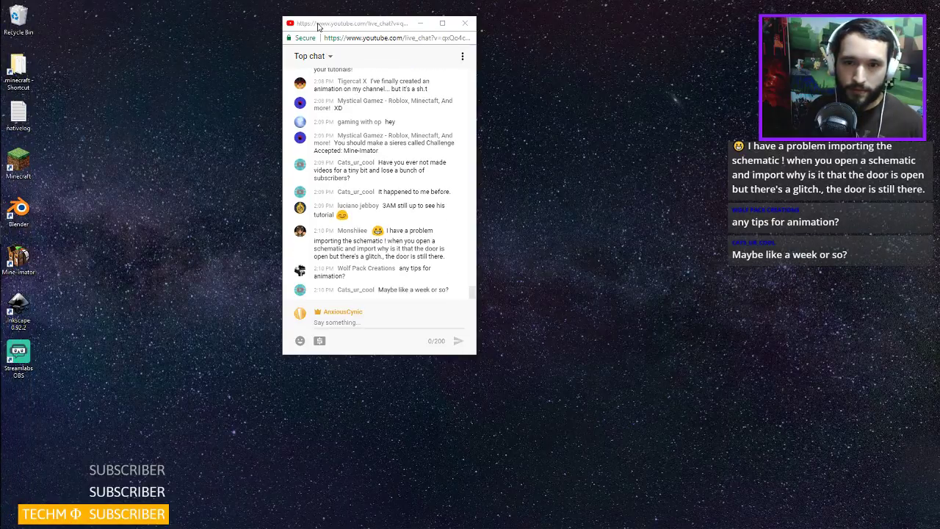
{"action": "left_click_drag", "start_coordinate": [318, 26], "coordinate": [939, 47]}
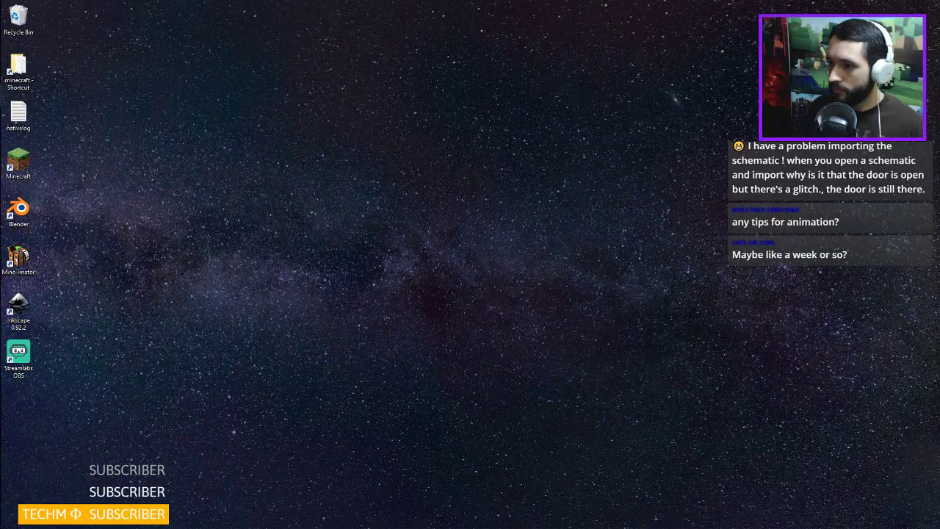
{"action": "mouse_move", "coordinate": [3, 95]}
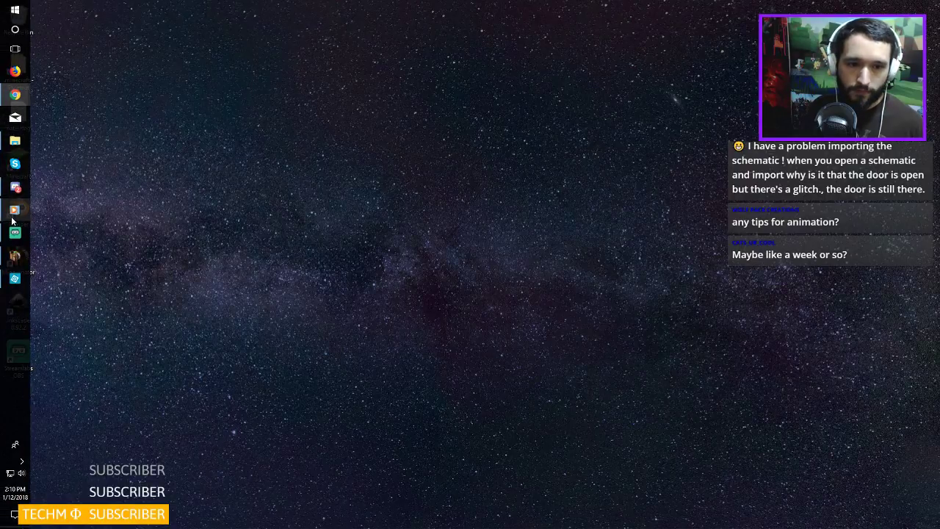
{"action": "left_click", "coordinate": [4, 256]}
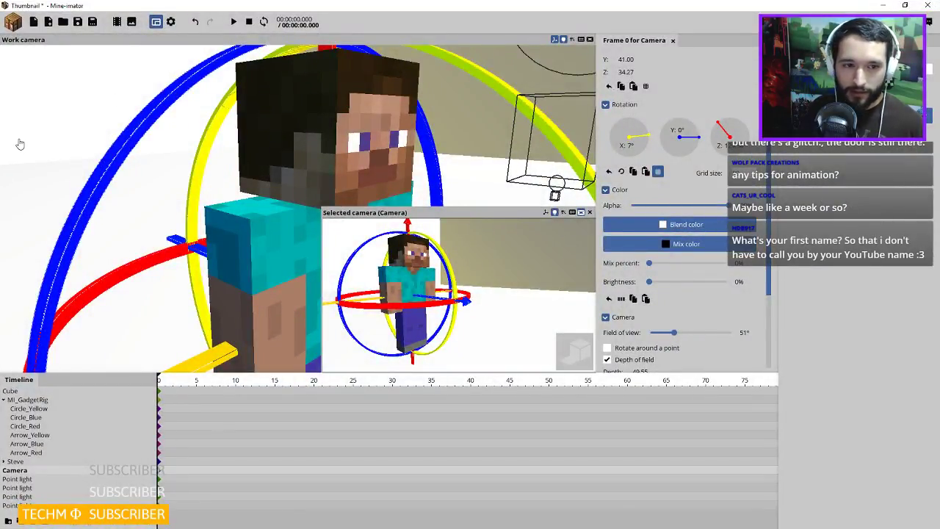
{"action": "key", "text": "super"}
{"action": "key", "text": "super"}
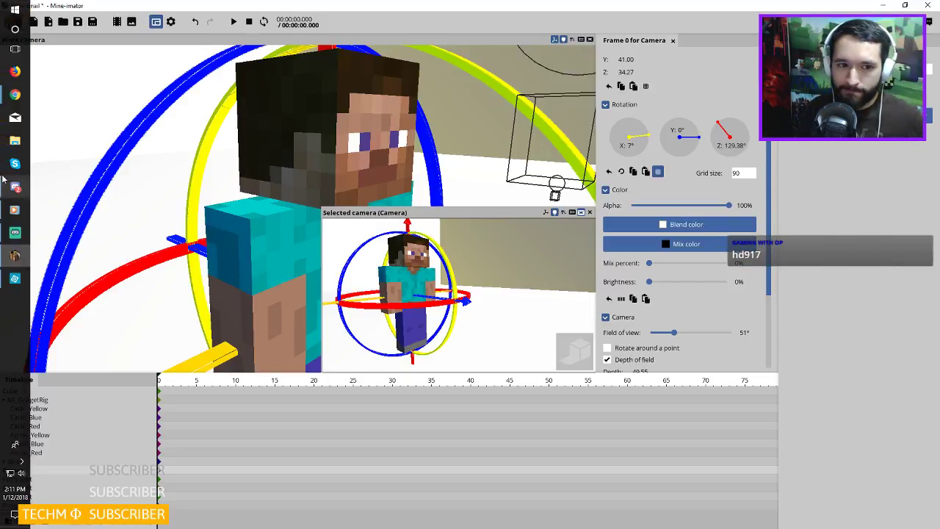
{"action": "mouse_move", "coordinate": [15, 94]}
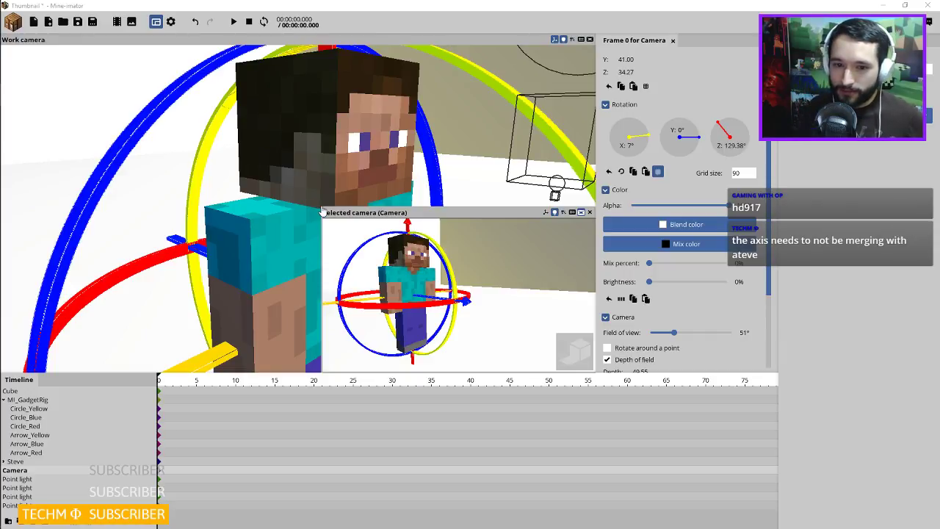
Shrink the Selected camera preview to expose the Steve model, its rings and the scene lights in the work view.
{"action": "left_click_drag", "start_coordinate": [323, 211], "coordinate": [405, 252]}
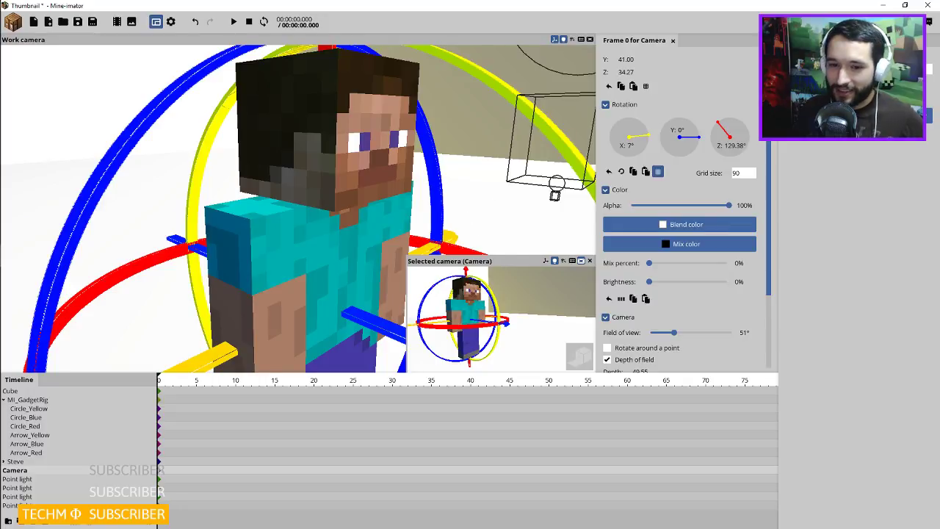
{"action": "scroll", "coordinate": [462, 210], "scroll_direction": "down", "scroll_amount": 3}
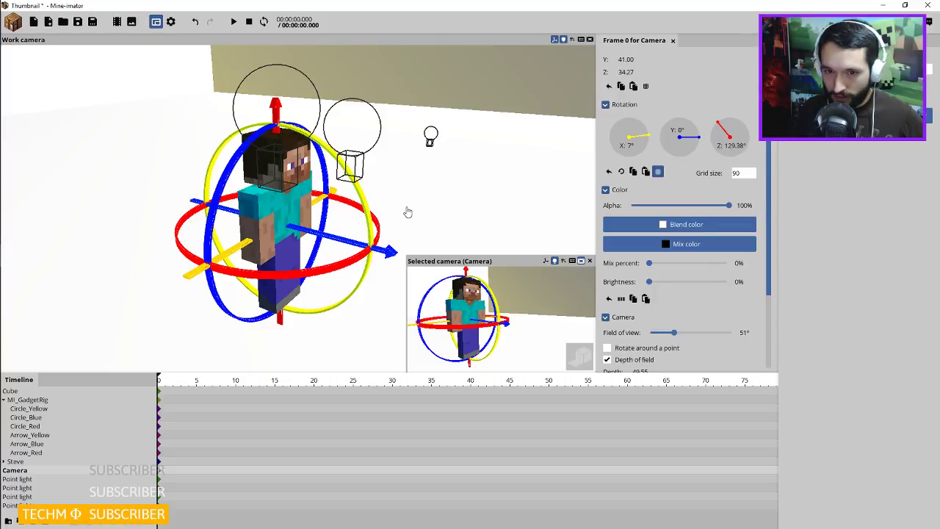
{"action": "left_click", "coordinate": [579, 355]}
{"action": "left_click", "coordinate": [579, 355]}
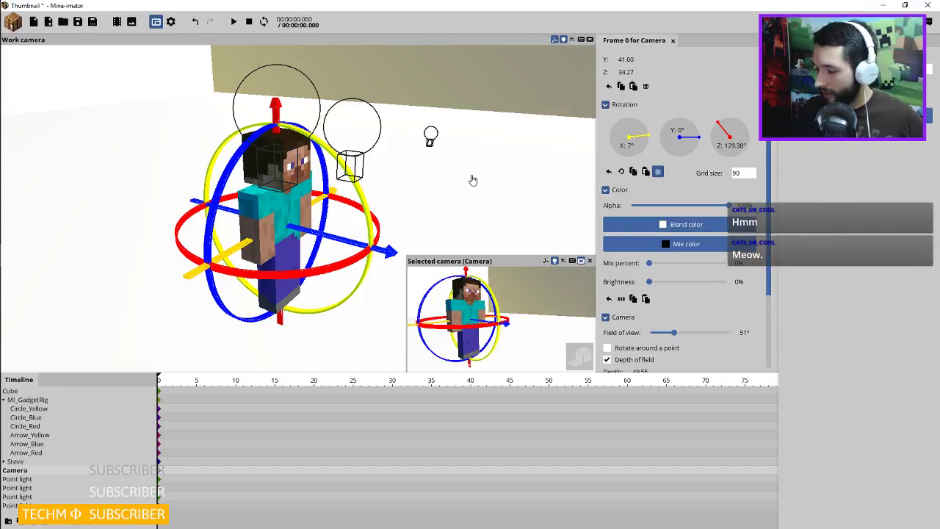
{"action": "left_click_drag", "start_coordinate": [442, 198], "coordinate": [415, 172]}
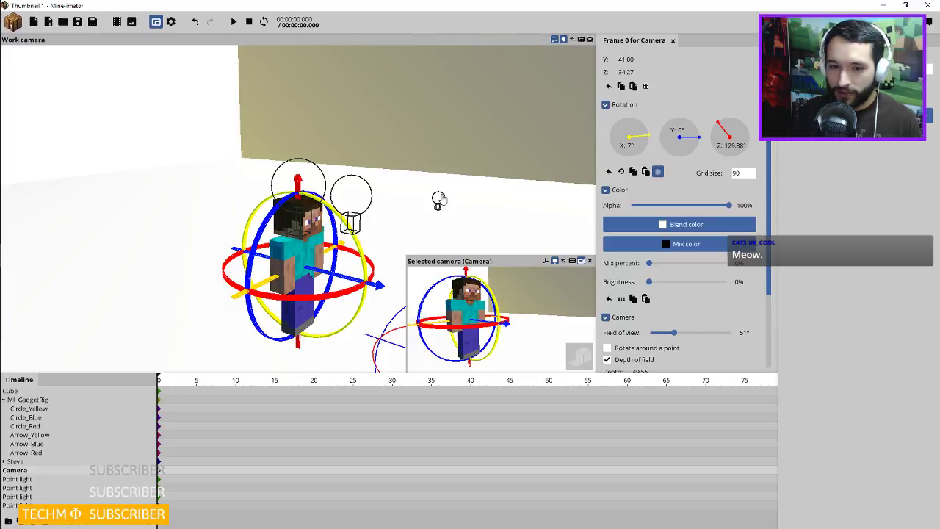
Hide the Cube backdrop in the timeline and turn off the clouds in the project's background settings.
{"action": "left_click", "coordinate": [4, 400]}
{"action": "left_click", "coordinate": [31, 391]}
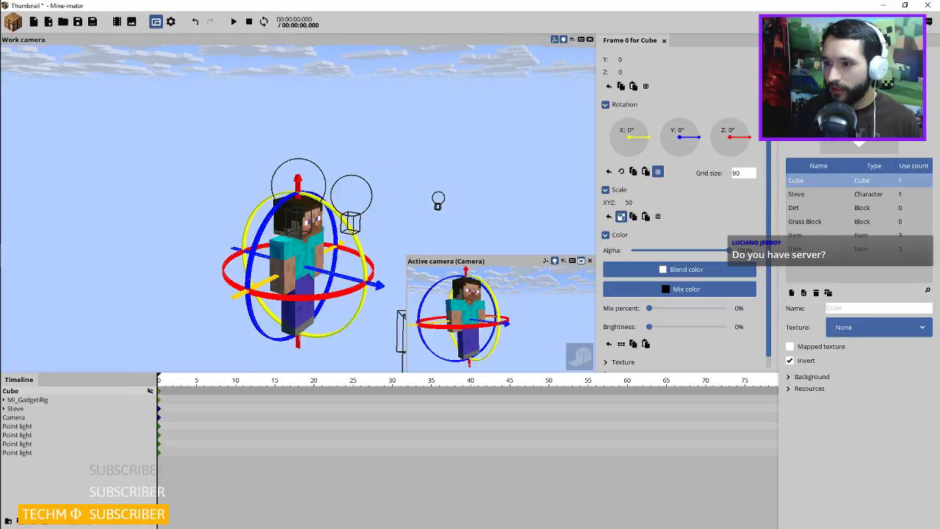
{"action": "left_click", "coordinate": [810, 375]}
{"action": "scroll", "coordinate": [810, 360], "scroll_direction": "down", "scroll_amount": 5}
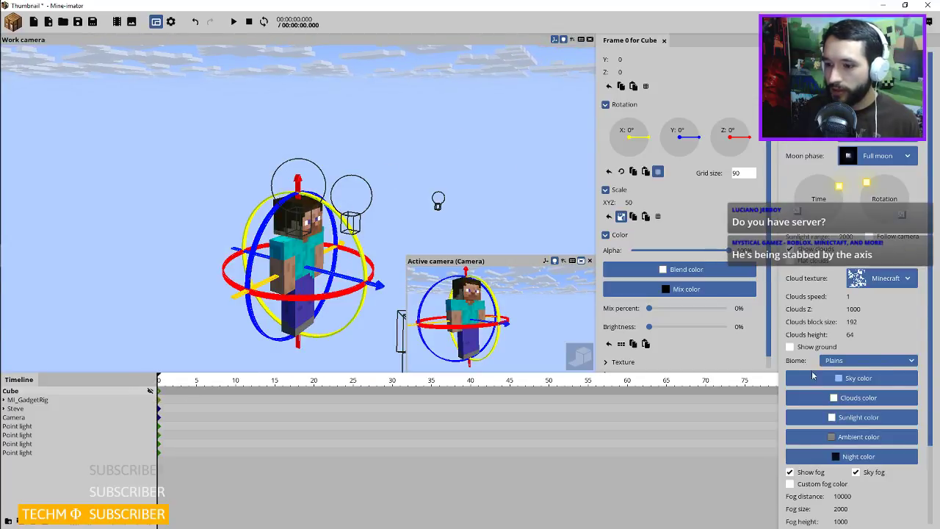
{"action": "left_click", "coordinate": [808, 349]}
{"action": "left_click", "coordinate": [805, 348]}
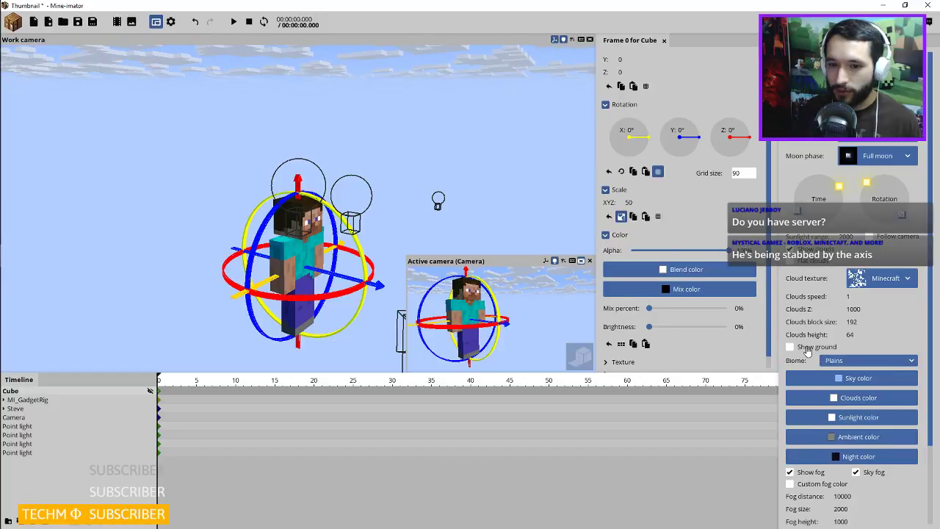
{"action": "mouse_move", "coordinate": [449, 152]}
{"action": "left_mouse_down"}
{"action": "mouse_move", "coordinate": [418, 147]}
{"action": "mouse_move", "coordinate": [447, 152]}
{"action": "left_mouse_up"}
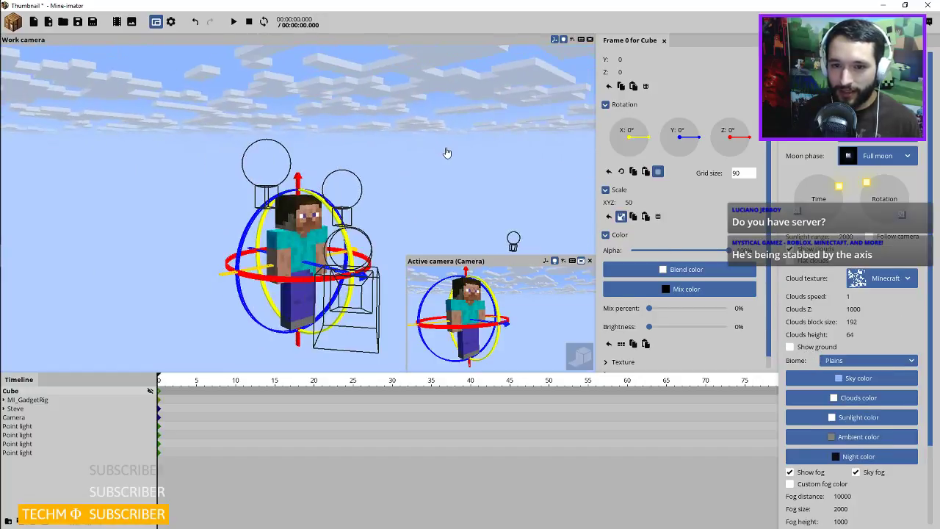
{"action": "left_click", "coordinate": [806, 249]}
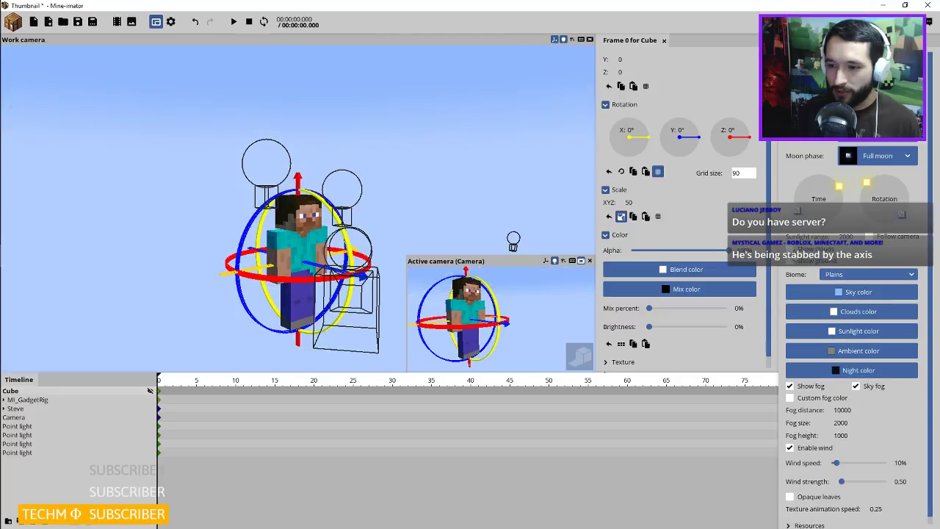
Select the scene camera and rotate it to about 5.6° X and 144.4° Z so Steve is centred in its preview.
{"action": "left_click_drag", "start_coordinate": [451, 139], "coordinate": [436, 161]}
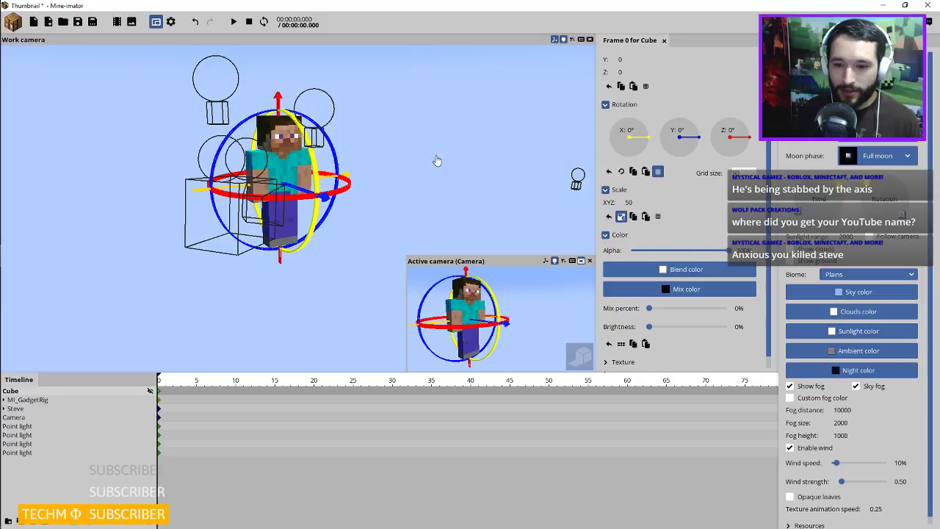
{"action": "left_click", "coordinate": [533, 314]}
{"action": "left_click_drag", "start_coordinate": [506, 293], "coordinate": [498, 280]}
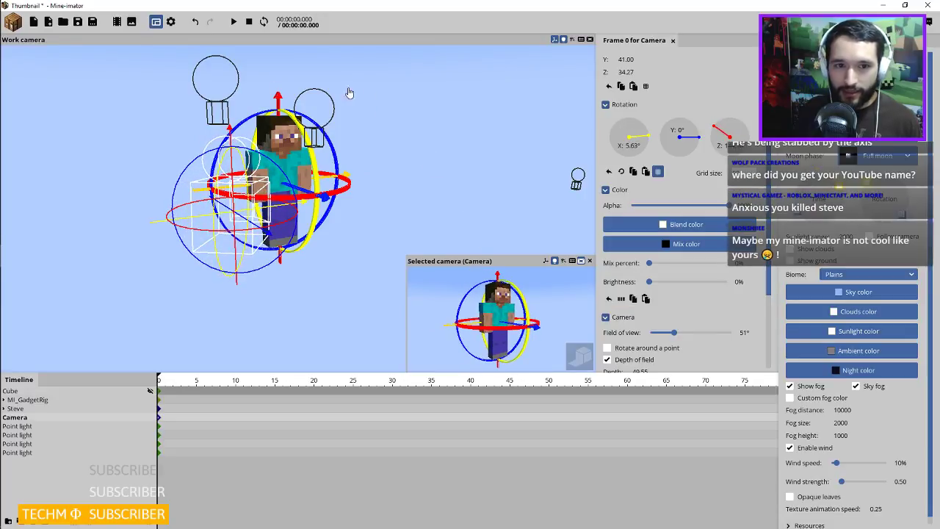
Export the camera view as an HD 1080 (1920x1080) Thumbnail.png with the background removed, and open it in Photoshop Elements.
{"action": "left_click", "coordinate": [131, 22]}
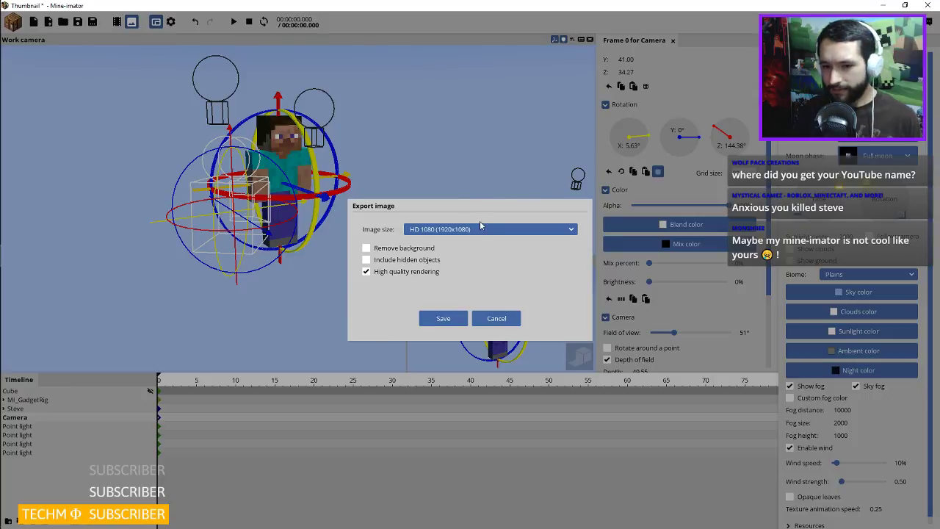
{"action": "left_click", "coordinate": [388, 250]}
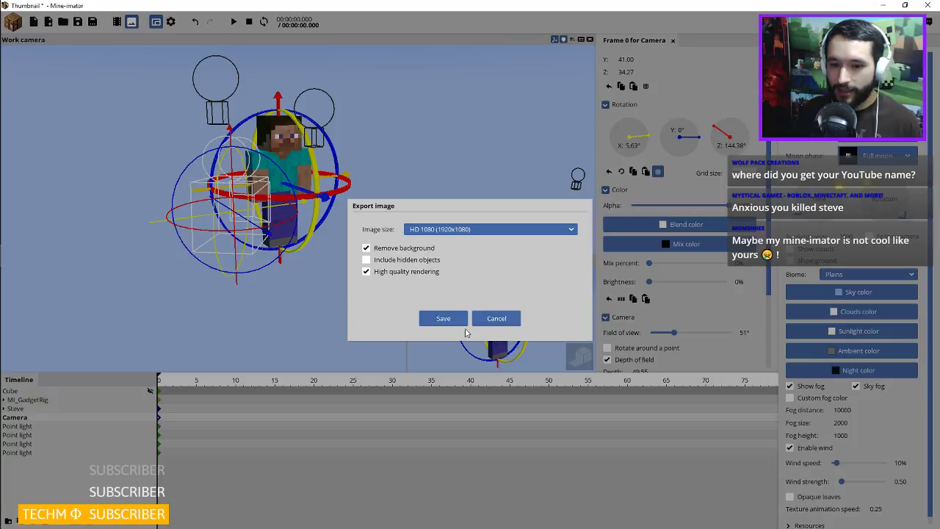
{"action": "left_click", "coordinate": [444, 318]}
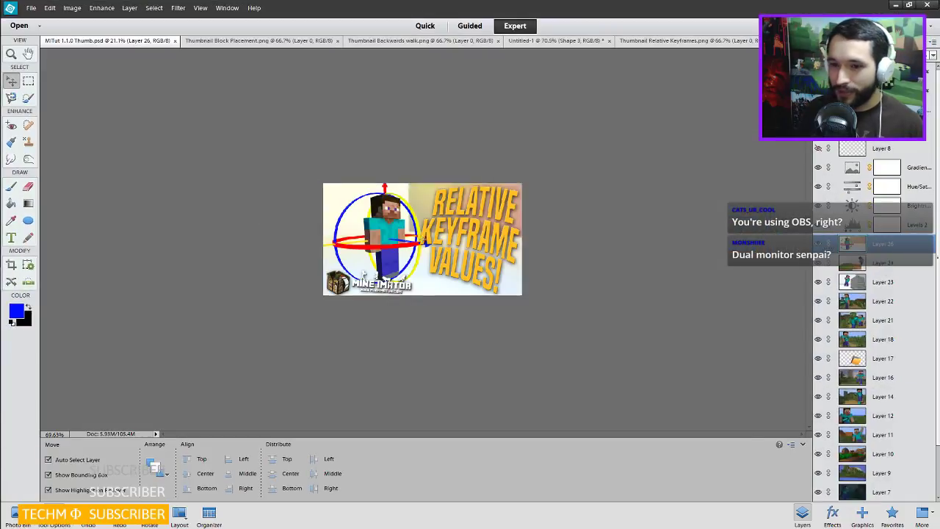
{"action": "key", "text": "ctrl+v"}
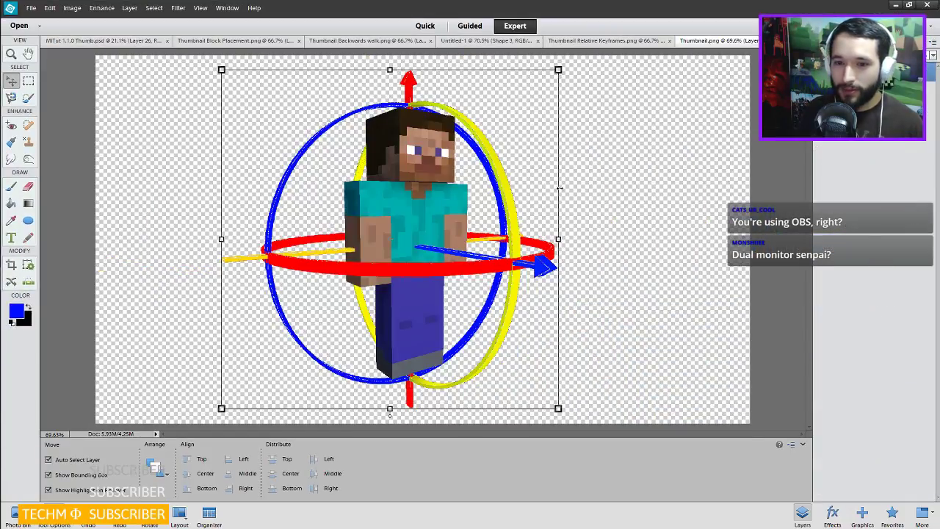
Copy the Steve-and-rings layer from Thumbnail.png into Thumbnail Block Placement.png and position it between the posed Steve and the stone block.
{"action": "left_click_drag", "start_coordinate": [440, 218], "coordinate": [410, 197]}
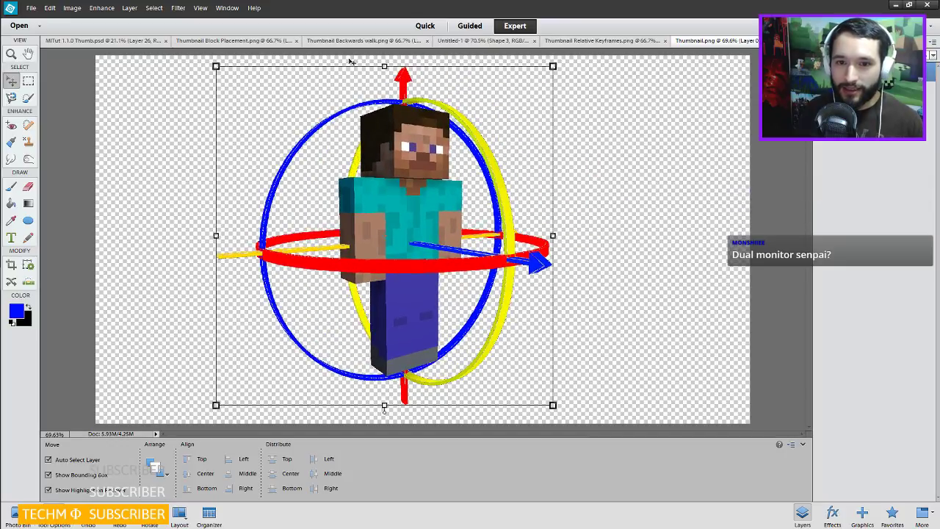
{"action": "left_click", "coordinate": [214, 43]}
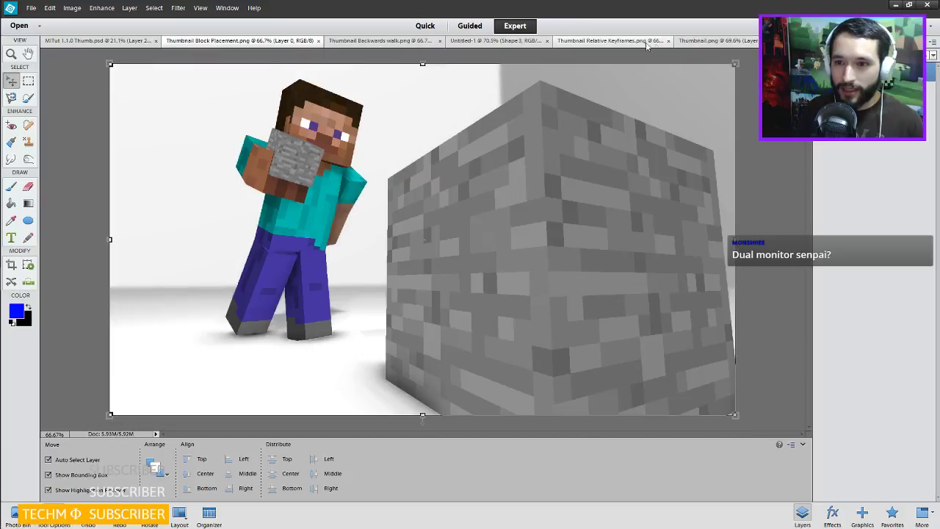
{"action": "left_click", "coordinate": [709, 40]}
{"action": "left_click_drag", "start_coordinate": [457, 178], "coordinate": [504, 200]}
{"action": "left_click_drag", "start_coordinate": [523, 235], "coordinate": [434, 238]}
{"action": "scroll", "coordinate": [554, 231], "scroll_direction": "down", "scroll_amount": 10}
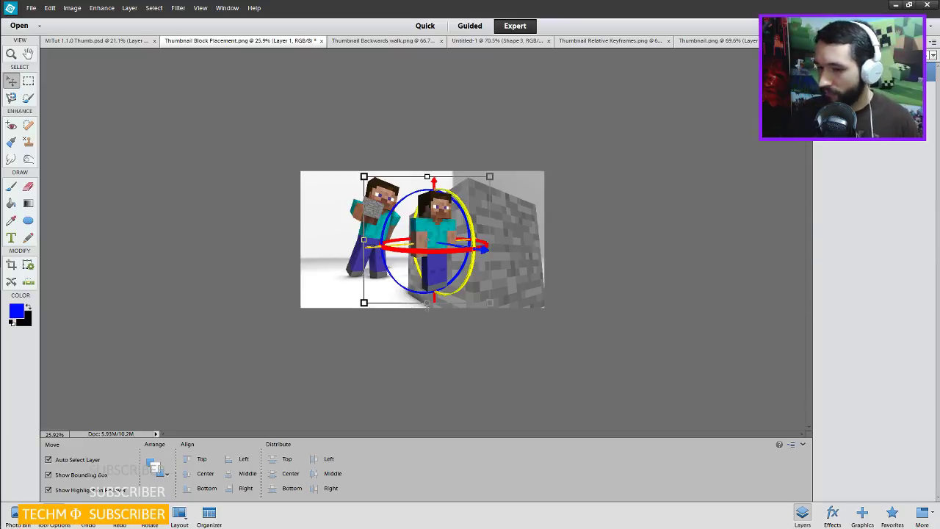
{"action": "left_click", "coordinate": [573, 211]}
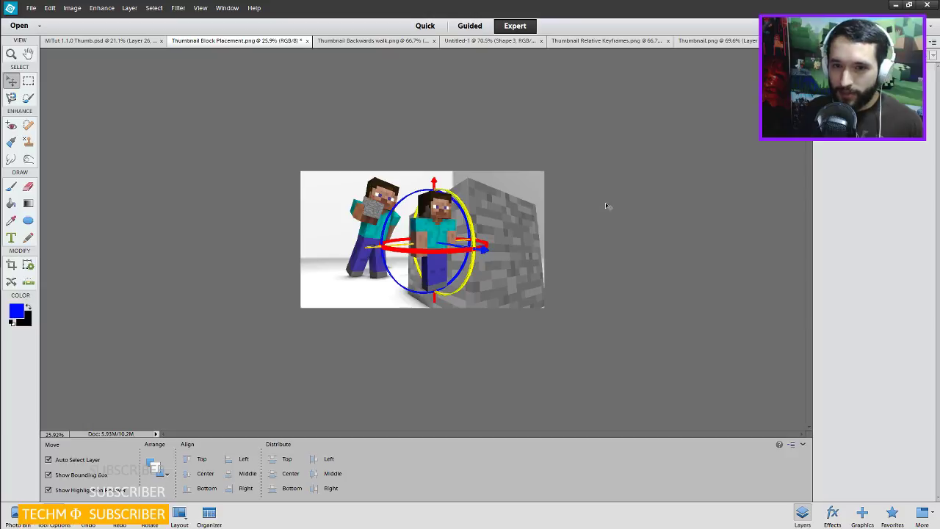
Close all open image documents, discarding the changes to Untitled-1, Thumbnail Block Placement.png and Thumbnail.png.
{"action": "left_click", "coordinate": [542, 41]}
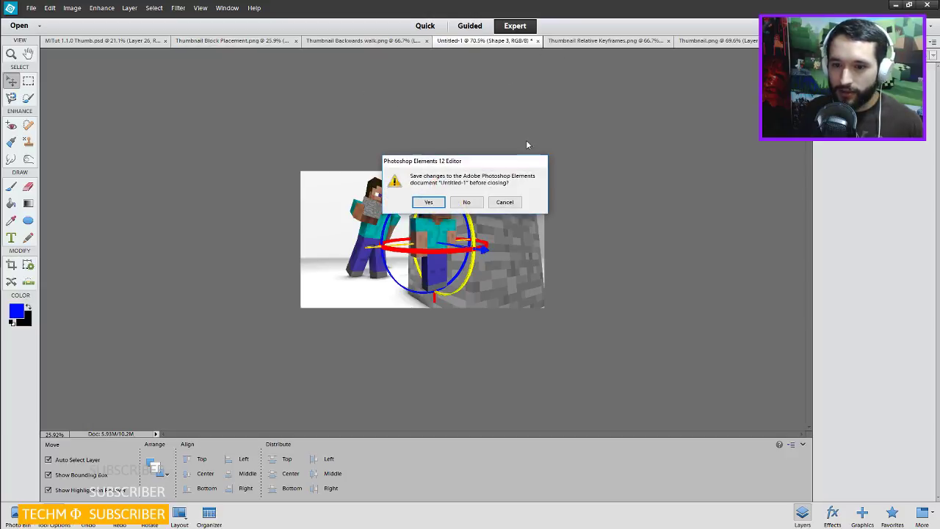
{"action": "left_click", "coordinate": [485, 203]}
{"action": "left_click", "coordinate": [320, 40]}
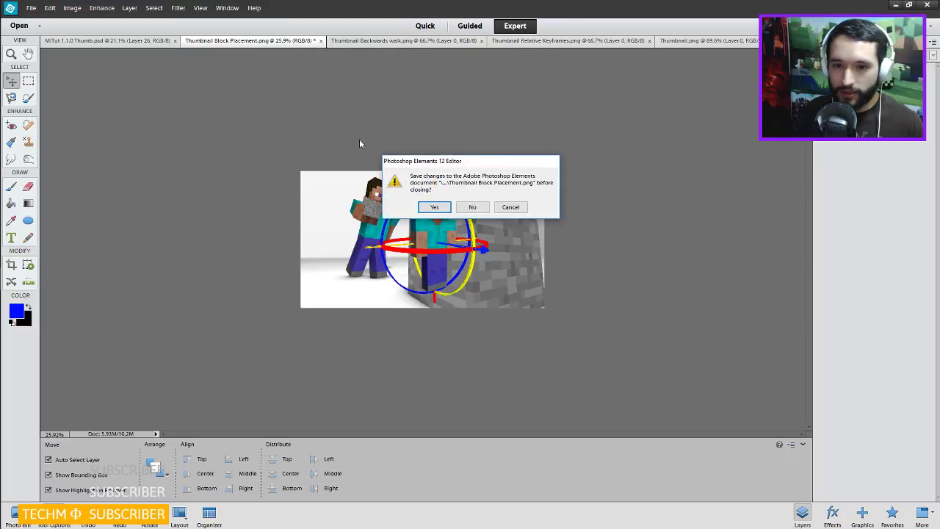
{"action": "left_click", "coordinate": [474, 205]}
{"action": "left_click", "coordinate": [334, 45]}
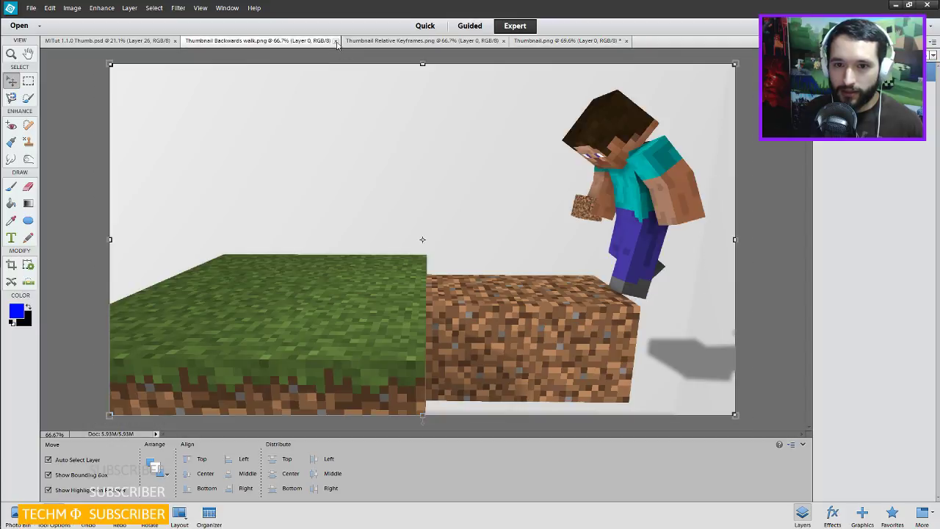
{"action": "left_click", "coordinate": [334, 41]}
{"action": "left_click", "coordinate": [341, 41]}
{"action": "left_click", "coordinate": [297, 40]}
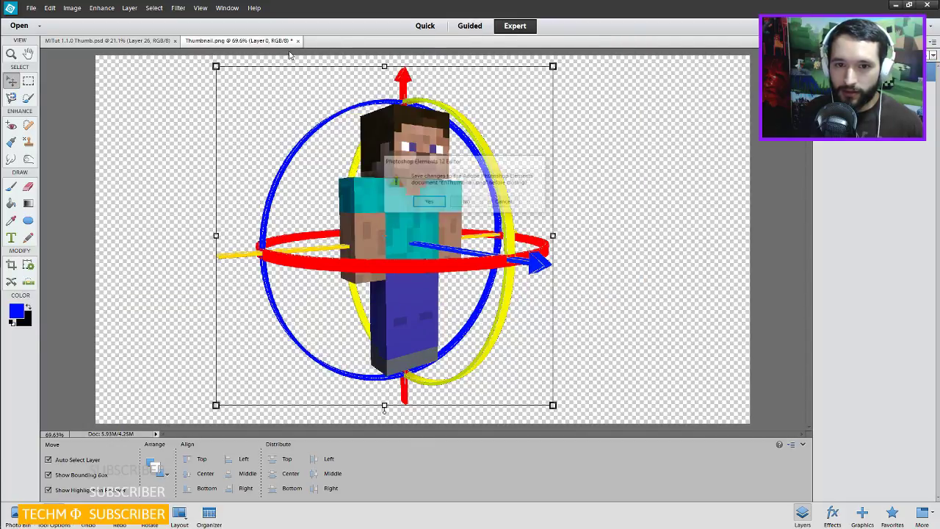
{"action": "left_click", "coordinate": [473, 205]}
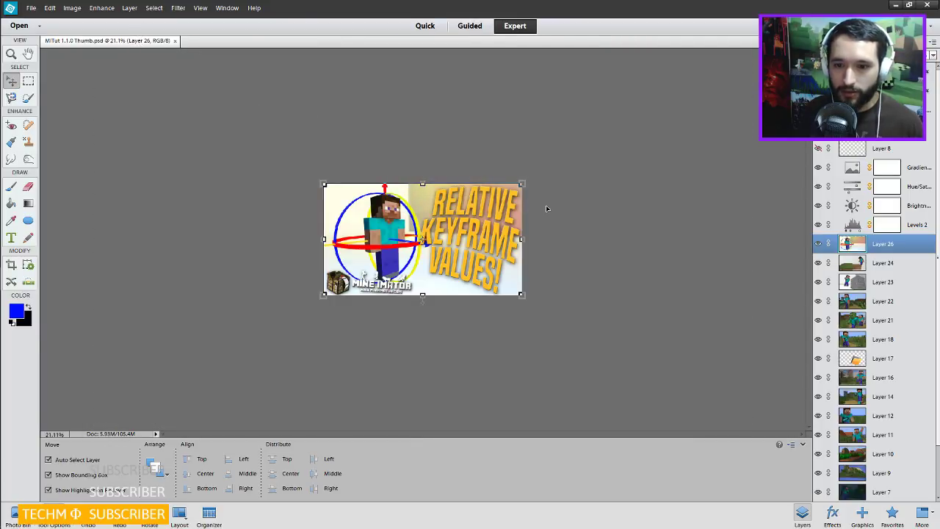
{"action": "left_click", "coordinate": [175, 40]}
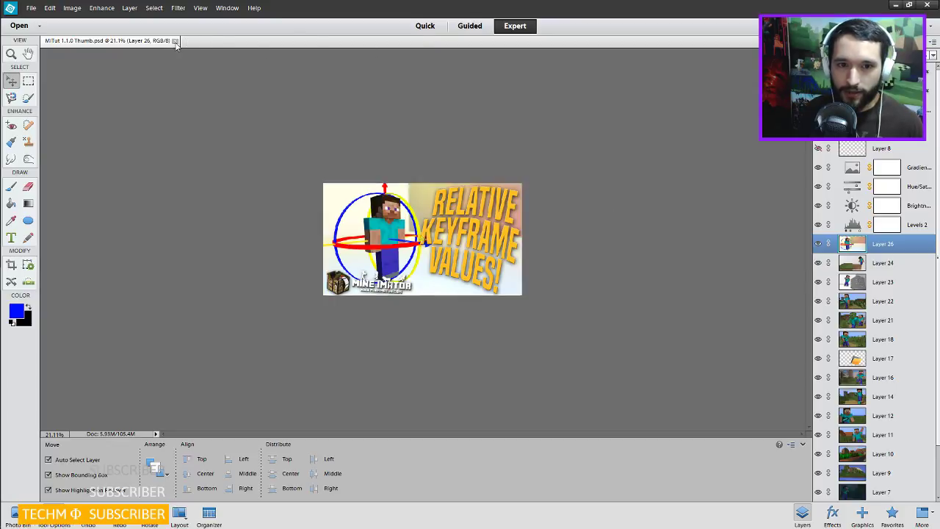
Switch to Mine-imator, save the Thumbnail project and close the program.
{"action": "left_click", "coordinate": [897, 7]}
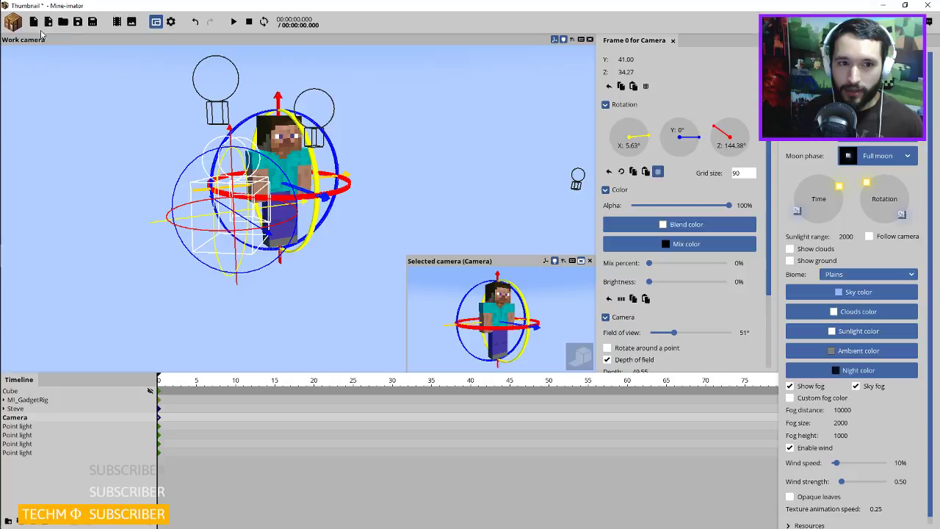
{"action": "left_click", "coordinate": [78, 21]}
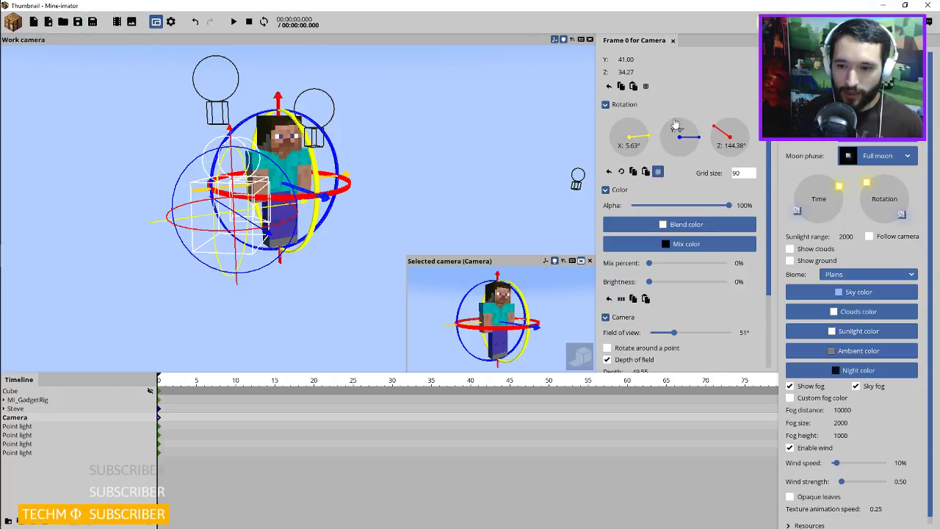
{"action": "left_click", "coordinate": [926, 5]}
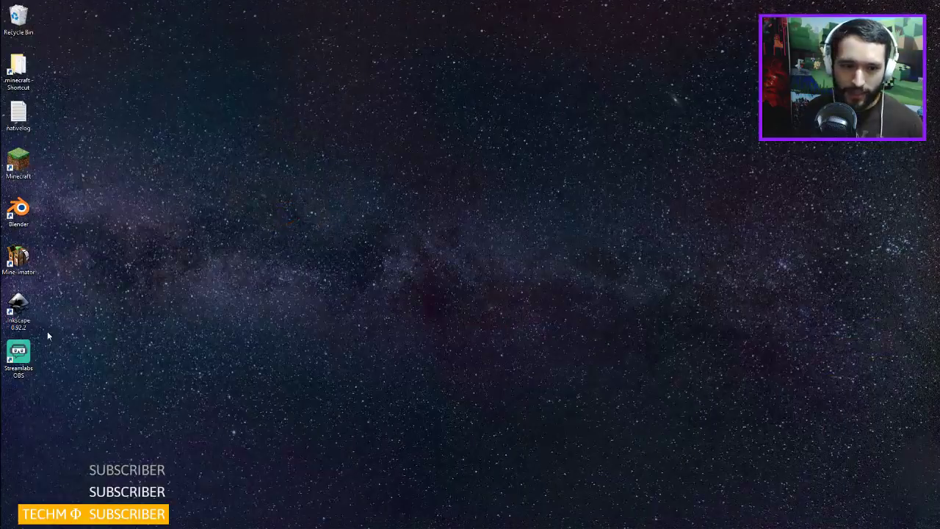
Launch Inkscape and set the new document's custom page size units to px in the document properties.
{"action": "double_click", "coordinate": [18, 312]}
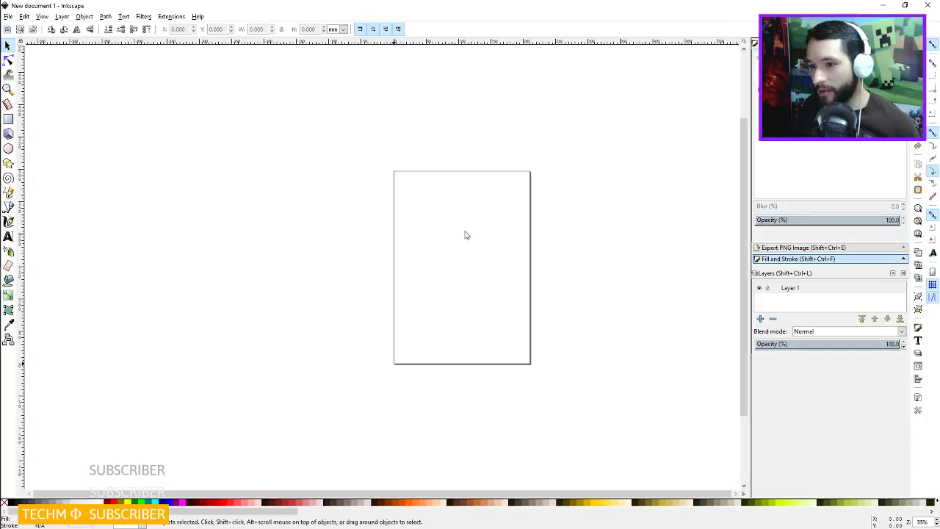
{"action": "left_click", "coordinate": [8, 17]}
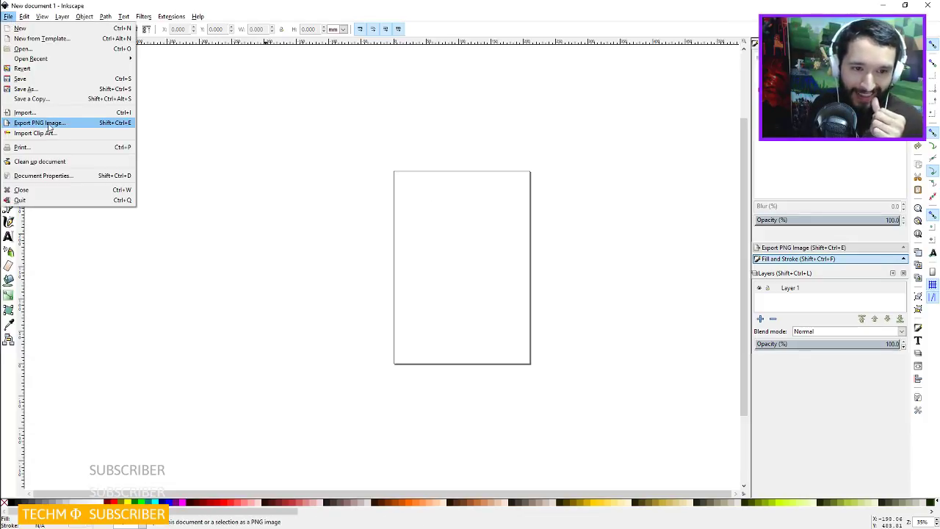
{"action": "left_click", "coordinate": [51, 176]}
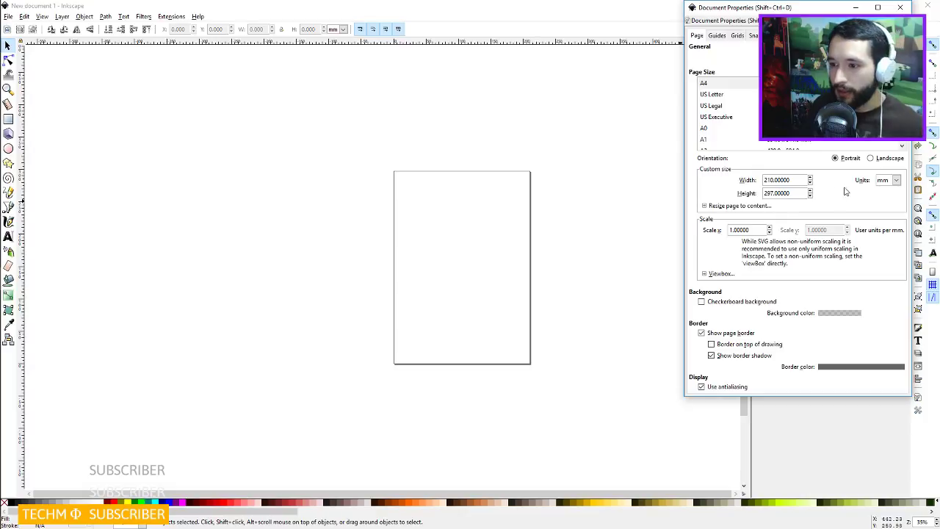
{"action": "left_click", "coordinate": [889, 180]}
{"action": "left_click", "coordinate": [887, 250]}
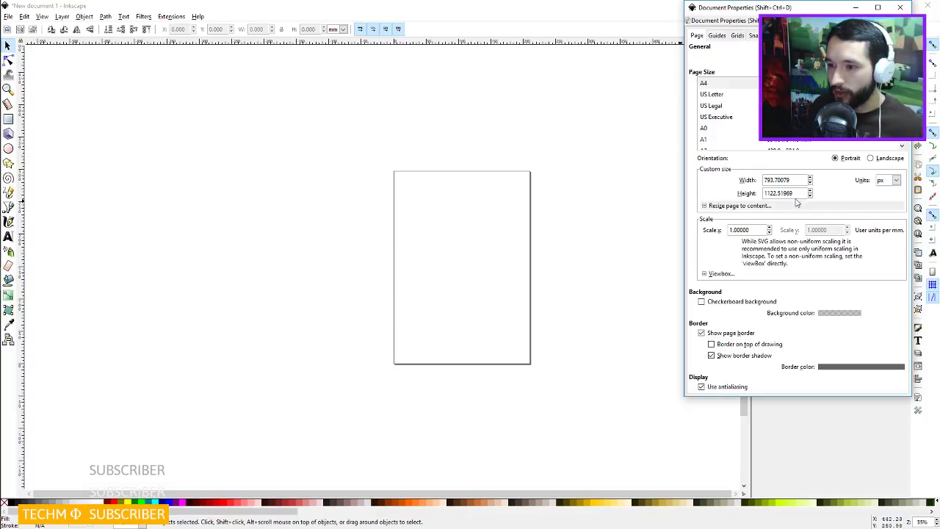
Set the page width and height to 2000 px each, then close the document properties and show the whole page.
{"action": "left_click_drag", "start_coordinate": [792, 179], "coordinate": [760, 180]}
{"action": "type", "text": "2000"}
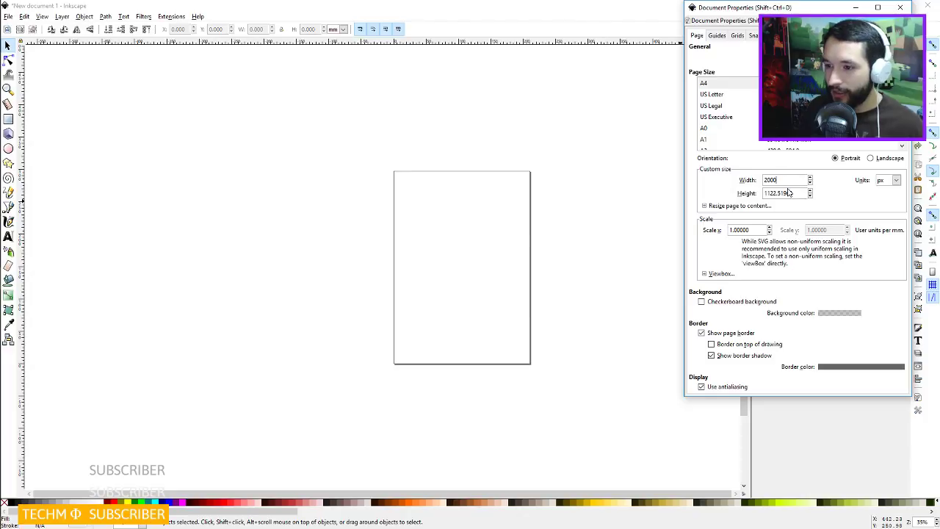
{"action": "left_click_drag", "start_coordinate": [793, 193], "coordinate": [736, 194]}
{"action": "type", "text": "2"}
{"action": "type", "text": "00000"}
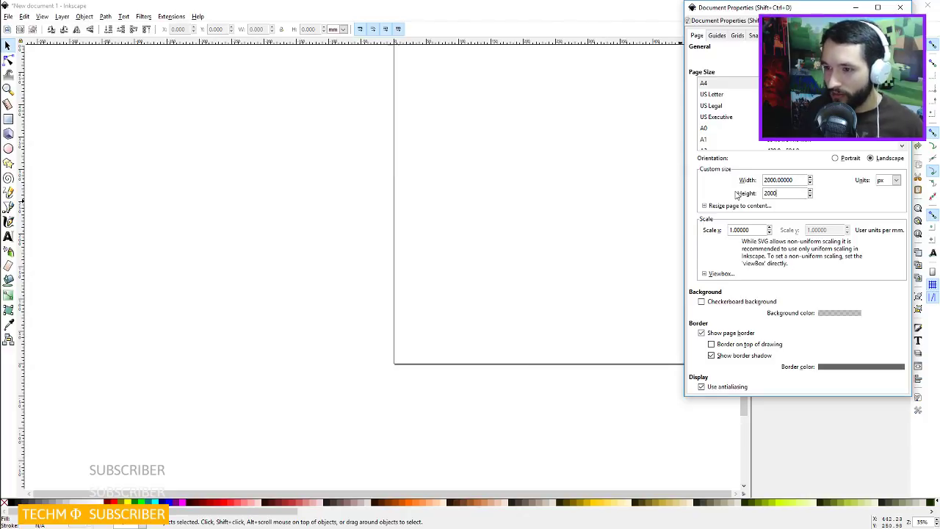
{"action": "key", "text": "Return"}
{"action": "key", "text": "ctrl+shift+d"}
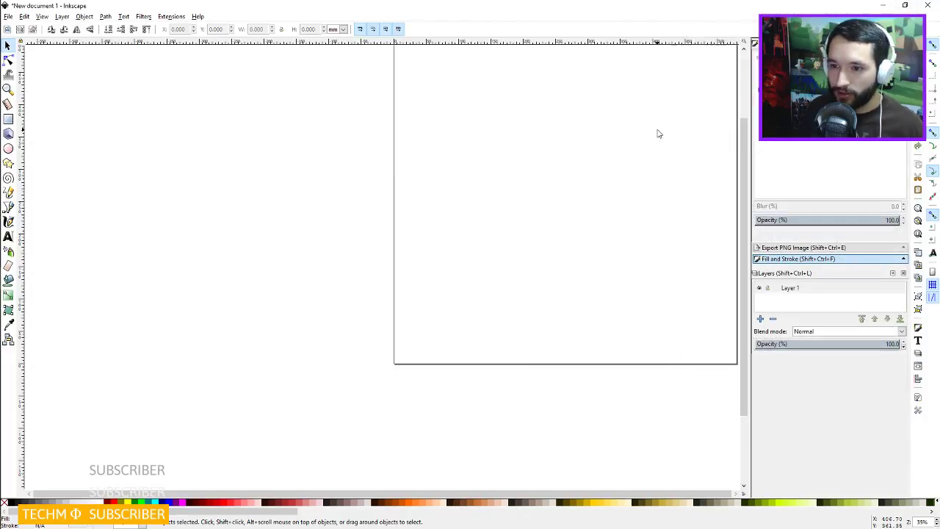
{"action": "key", "text": "5"}
{"action": "left_click_drag", "start_coordinate": [531, 206], "coordinate": [501, 199]}
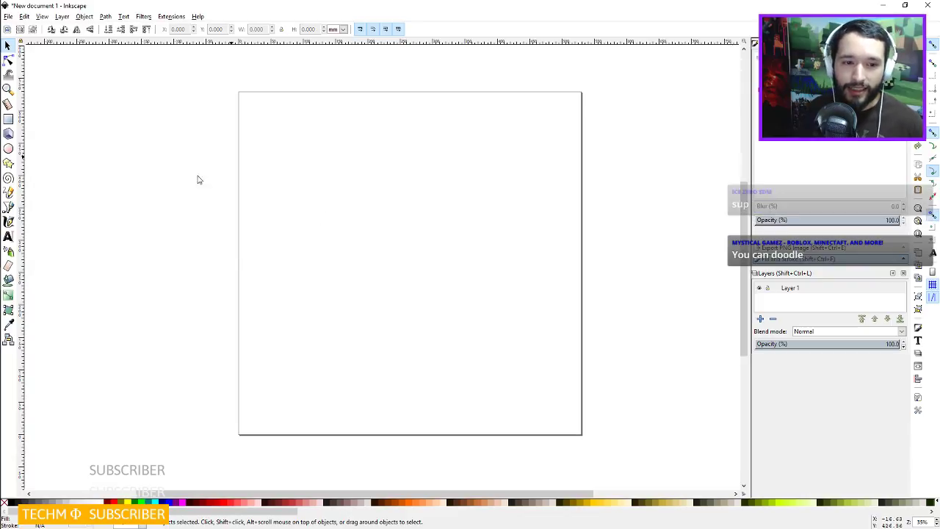
Bring up the AnxiousBear.svg drawing, enlarge its window to examine the bear line art, and close it.
{"action": "mouse_move", "coordinate": [3, 140]}
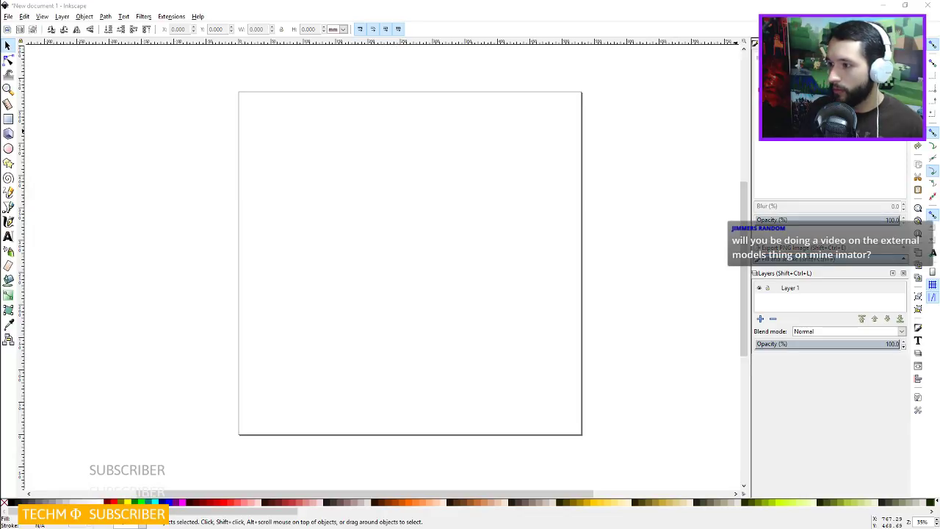
{"action": "mouse_move", "coordinate": [15, 278]}
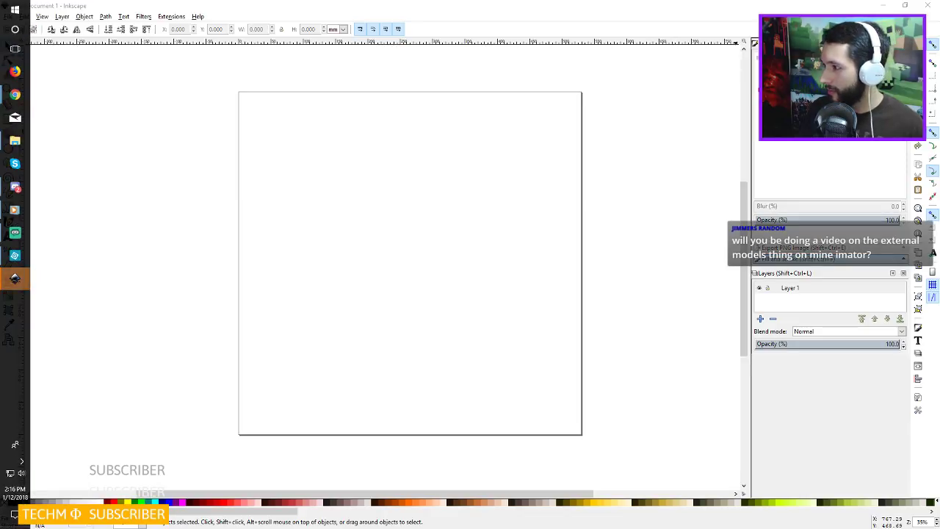
{"action": "left_click", "coordinate": [15, 278]}
{"action": "left_click_drag", "start_coordinate": [493, 84], "coordinate": [315, 110]}
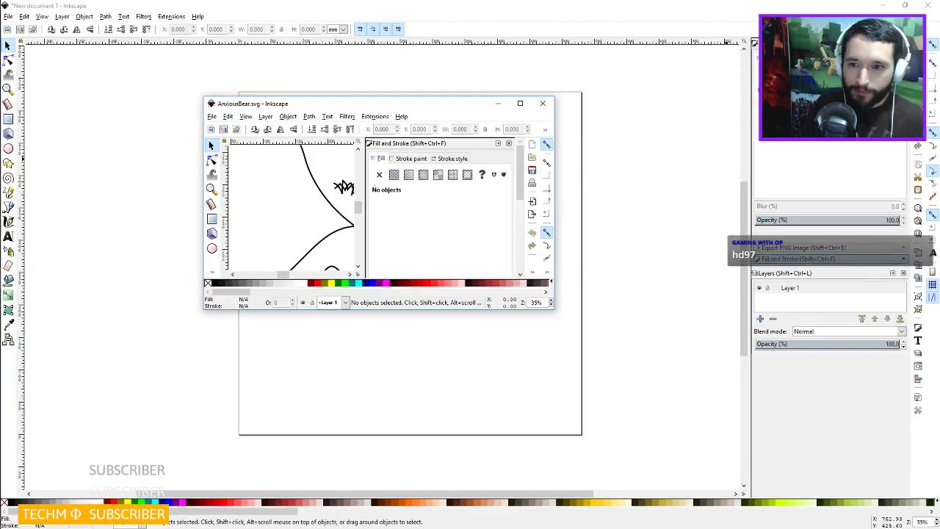
{"action": "left_click", "coordinate": [522, 104]}
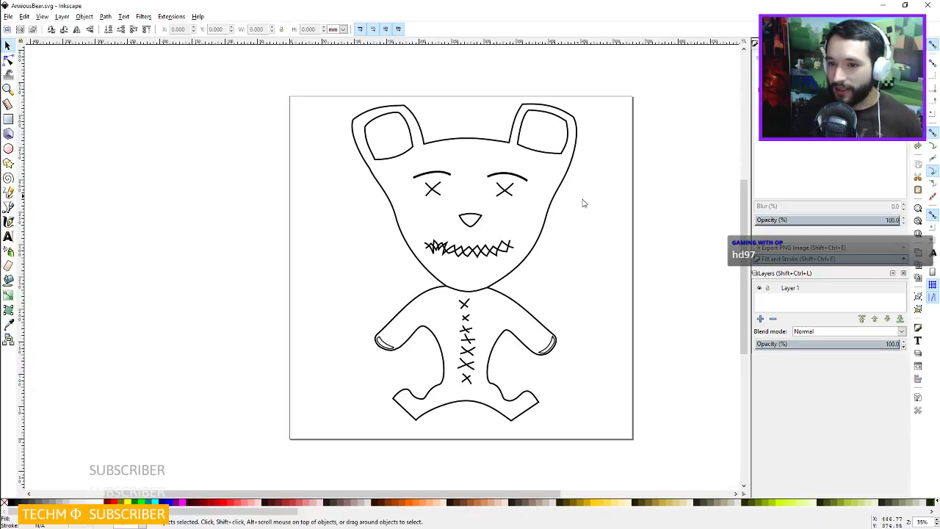
{"action": "left_click", "coordinate": [928, 8]}
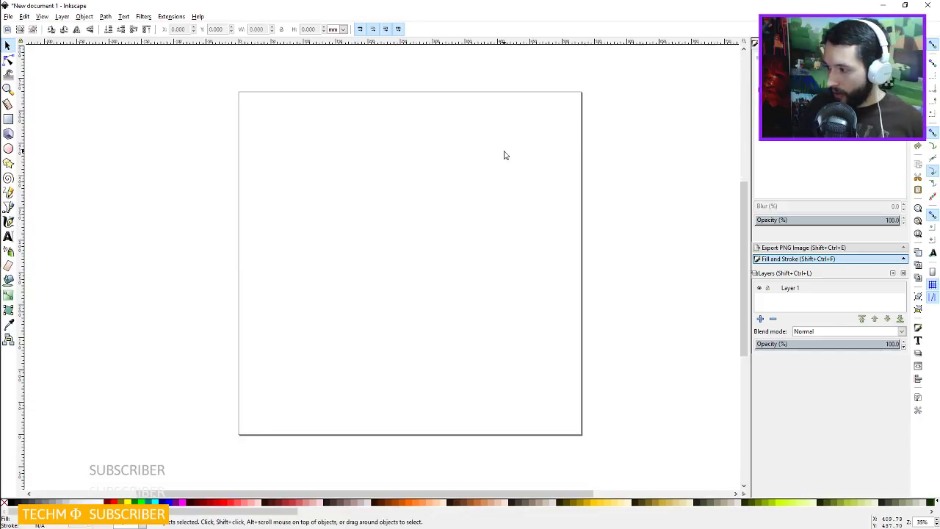
{"action": "mouse_move", "coordinate": [44, 261]}
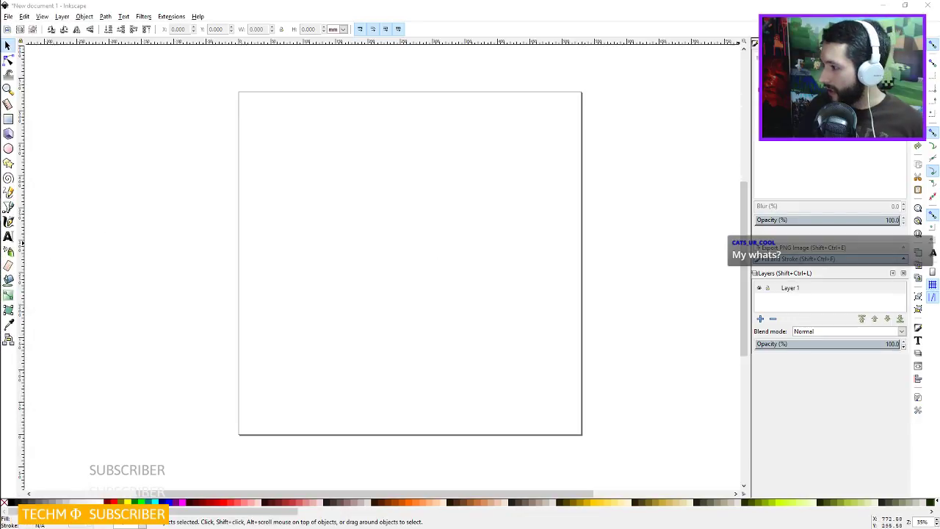
{"action": "mouse_move", "coordinate": [2, 113]}
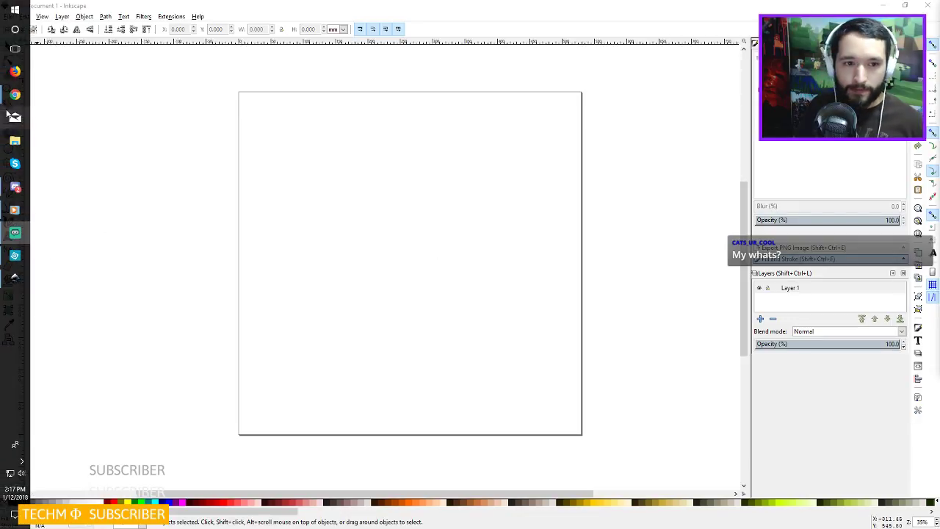
{"action": "mouse_move", "coordinate": [14, 94]}
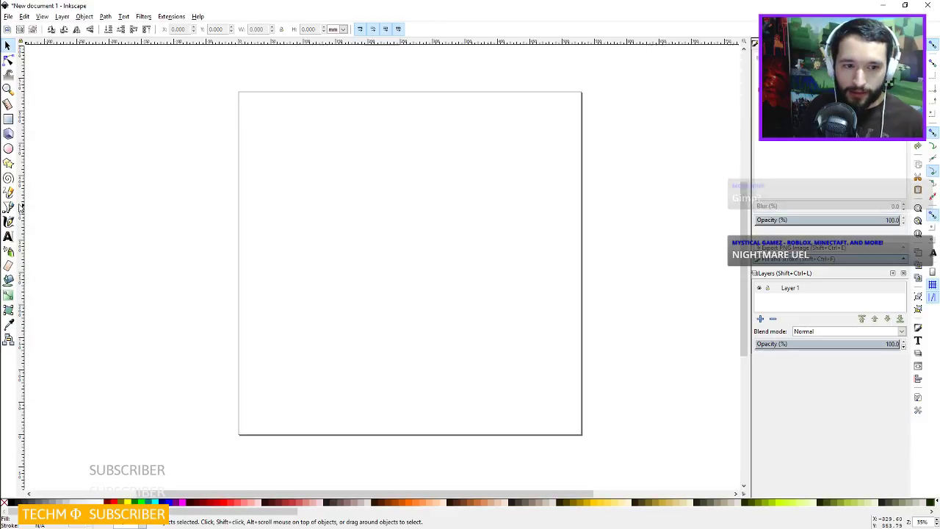
Draw an open path of three straight segments on the upper half of the page with the Bezier tool and set its stroke width to 8.
{"action": "left_click", "coordinate": [9, 192]}
{"action": "left_click", "coordinate": [10, 209]}
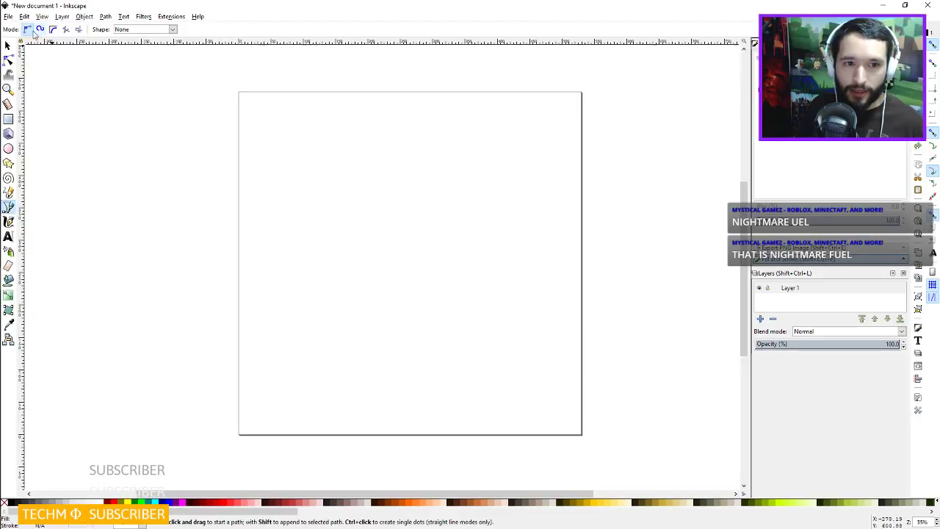
{"action": "left_click", "coordinate": [292, 185]}
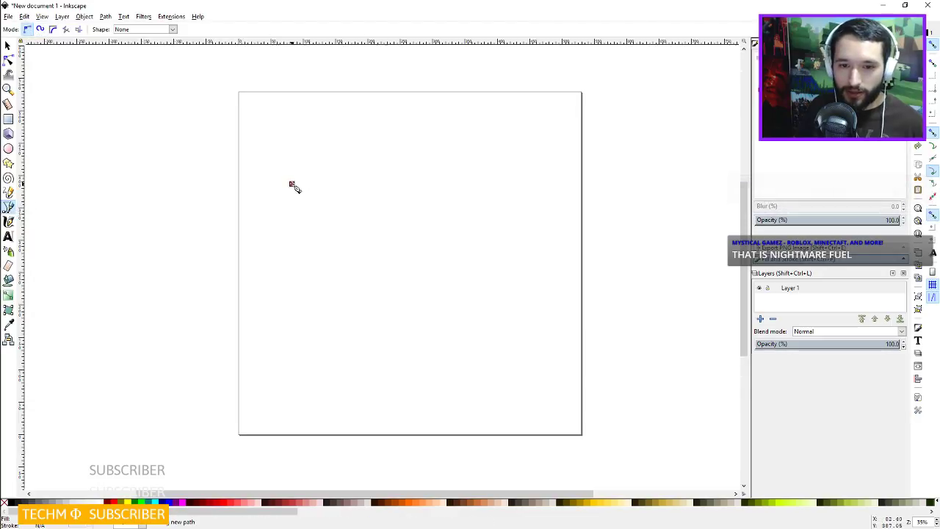
{"action": "left_click", "coordinate": [360, 164]}
{"action": "left_click", "coordinate": [453, 197]}
{"action": "left_click", "coordinate": [357, 257]}
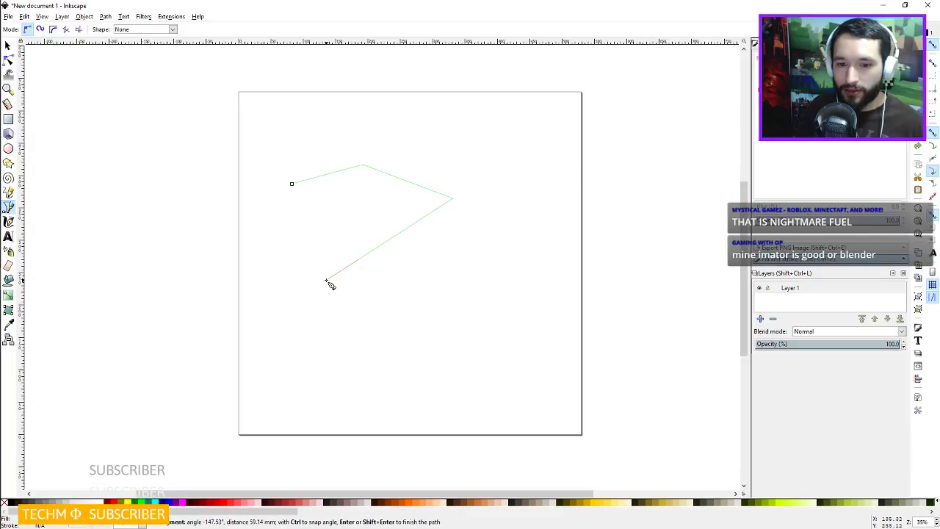
{"action": "key", "text": "Return"}
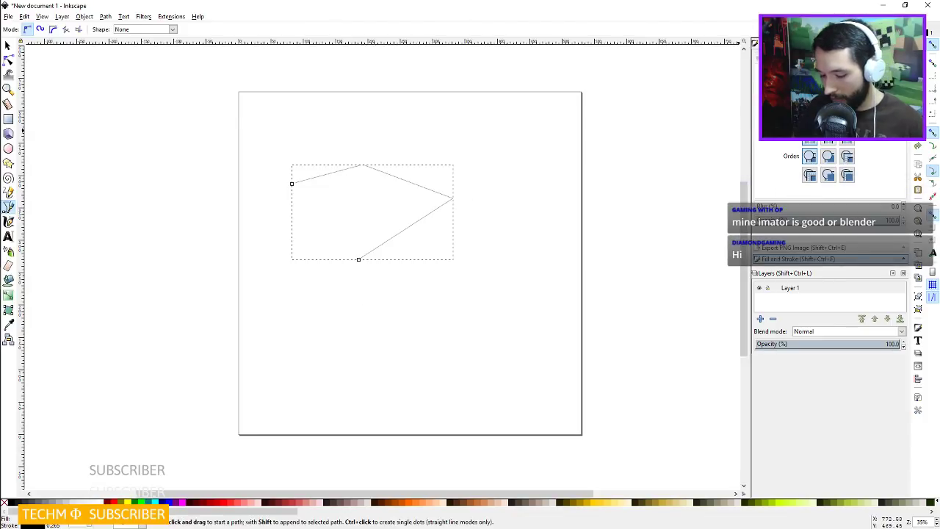
{"action": "type", "text": "8"}
{"action": "key", "text": "Return"}
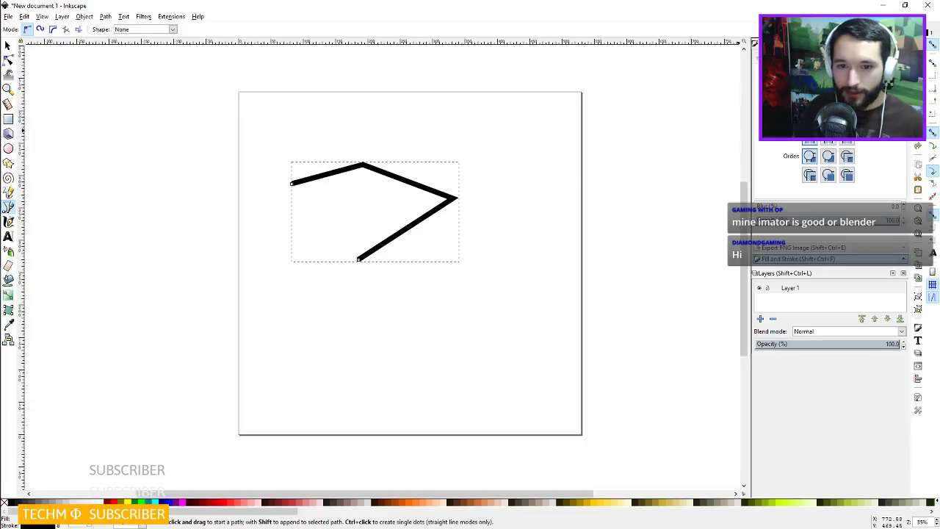
Edit the path's nodes: raise the peak node, move the rightmost node outward and down, and bend all three straight segments into outward curves.
{"action": "left_click", "coordinate": [9, 60]}
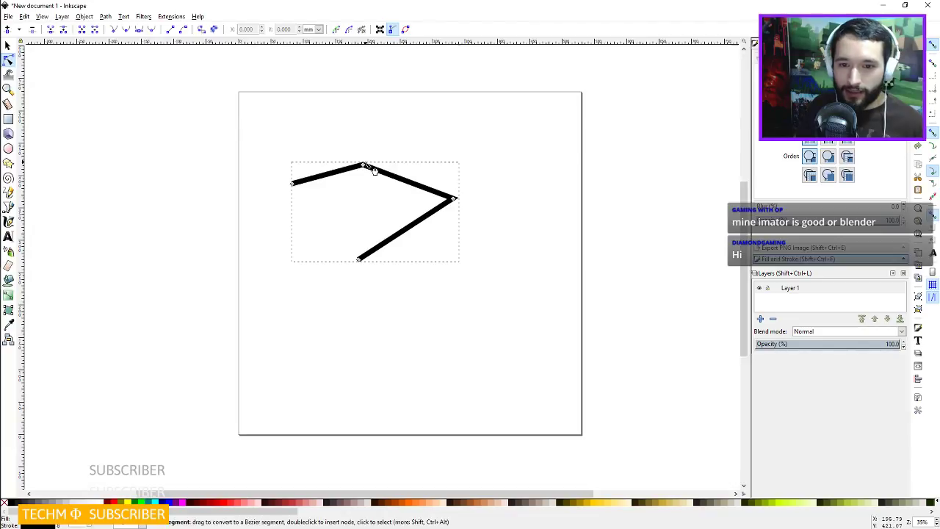
{"action": "left_click_drag", "start_coordinate": [364, 165], "coordinate": [361, 134]}
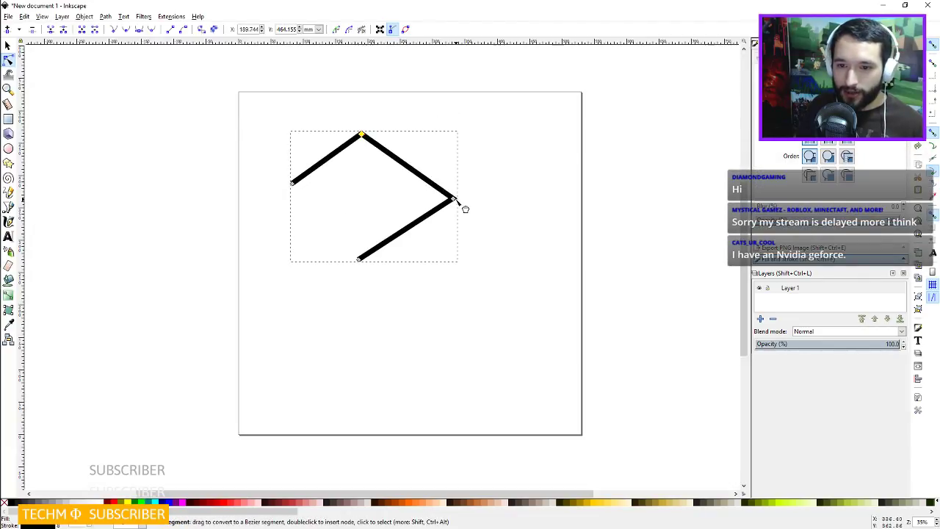
{"action": "left_click_drag", "start_coordinate": [455, 199], "coordinate": [530, 243]}
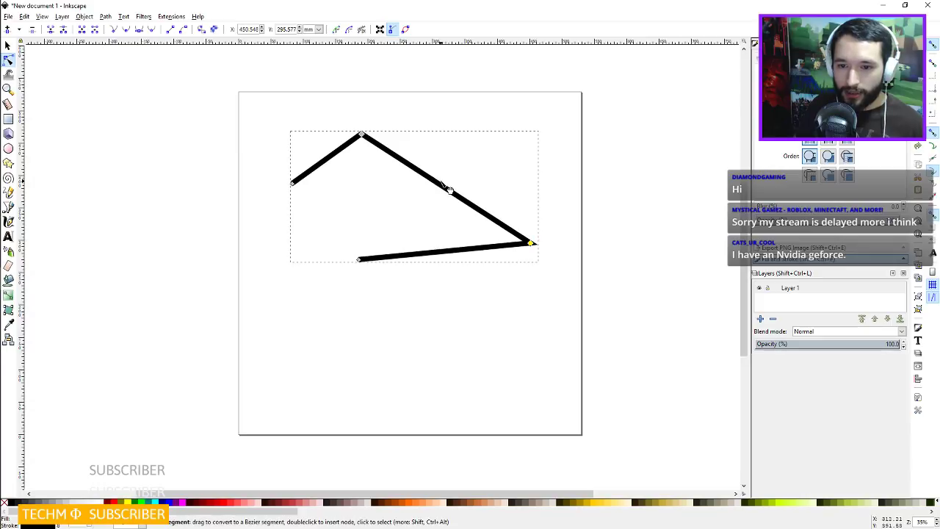
{"action": "left_click_drag", "start_coordinate": [447, 188], "coordinate": [485, 164]}
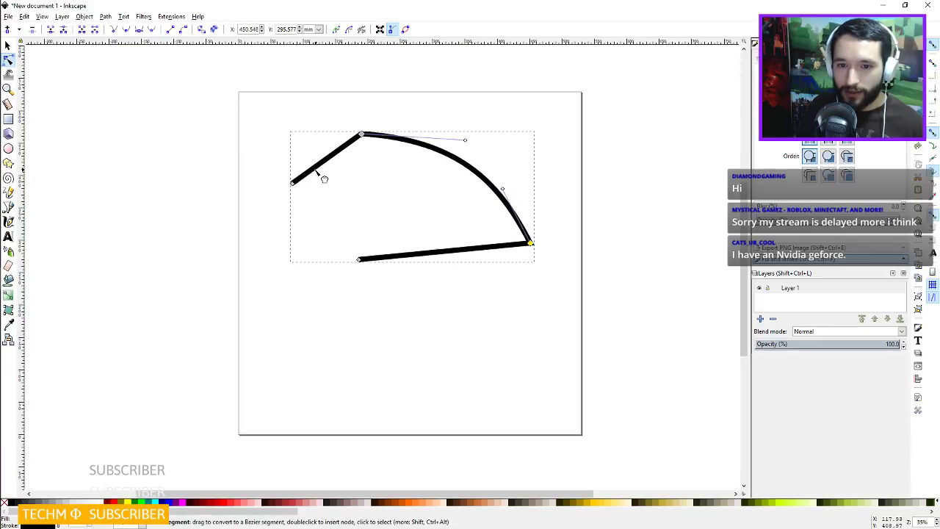
{"action": "left_click", "coordinate": [328, 160]}
{"action": "mouse_move", "coordinate": [328, 160]}
{"action": "left_mouse_down"}
{"action": "mouse_move", "coordinate": [345, 182]}
{"action": "mouse_move", "coordinate": [315, 153]}
{"action": "left_mouse_up"}
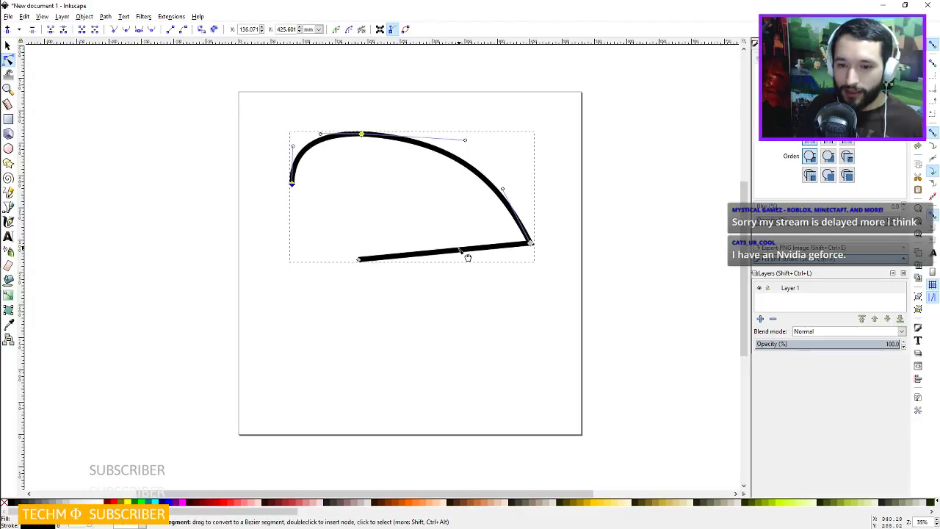
{"action": "left_click_drag", "start_coordinate": [468, 257], "coordinate": [440, 297]}
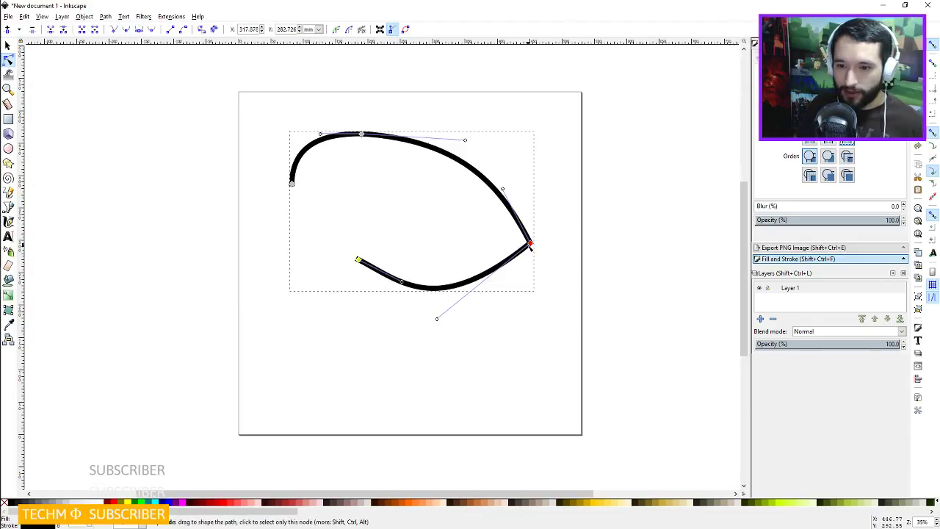
Make the path's rightmost and top nodes corners, then reshape the segment between them into an S-curve.
{"action": "left_click", "coordinate": [530, 242]}
{"action": "left_click", "coordinate": [113, 29]}
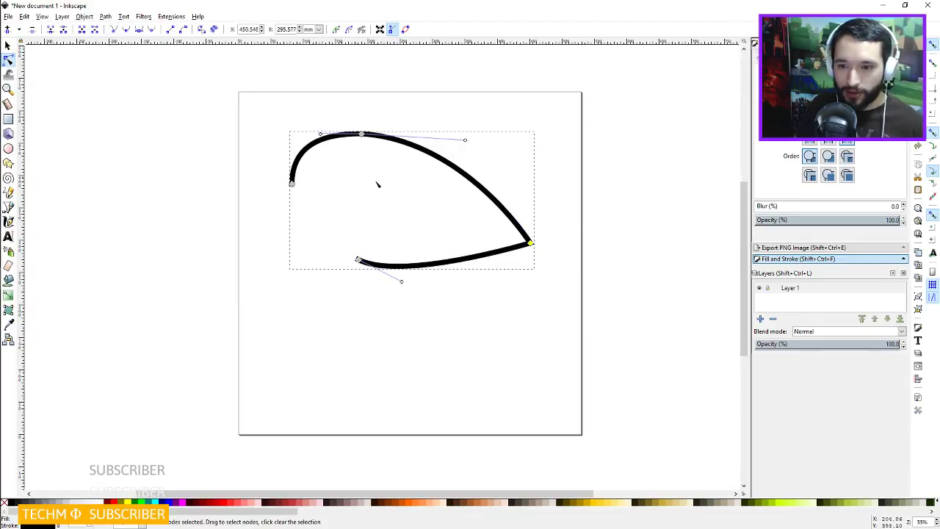
{"action": "left_click", "coordinate": [361, 135]}
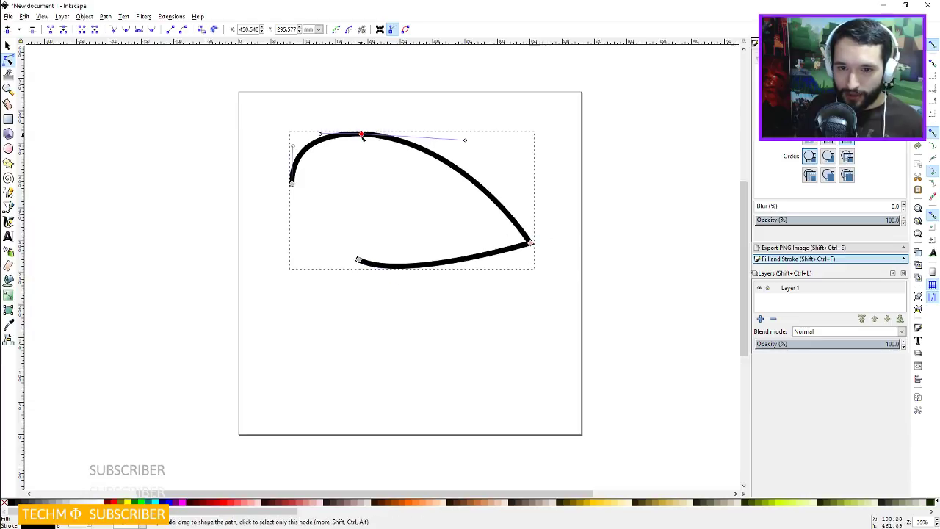
{"action": "left_click", "coordinate": [112, 29]}
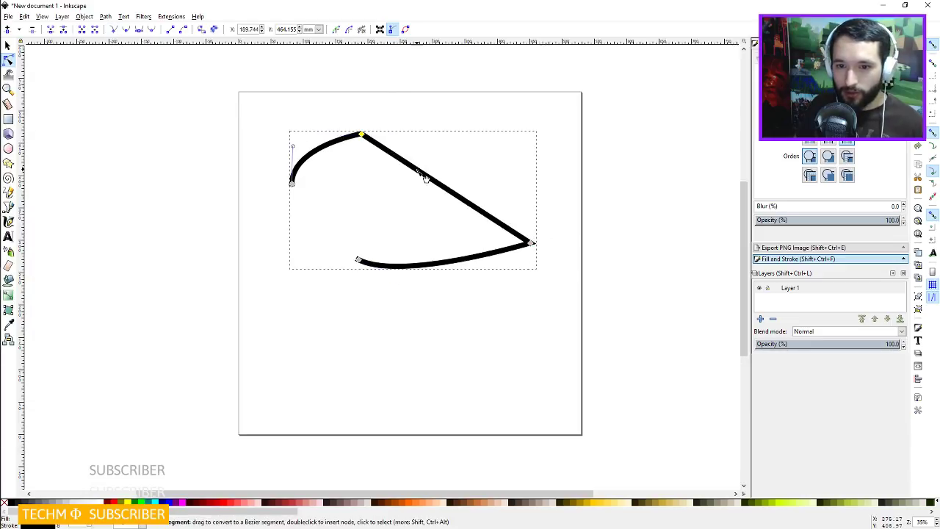
{"action": "left_click_drag", "start_coordinate": [425, 176], "coordinate": [396, 182]}
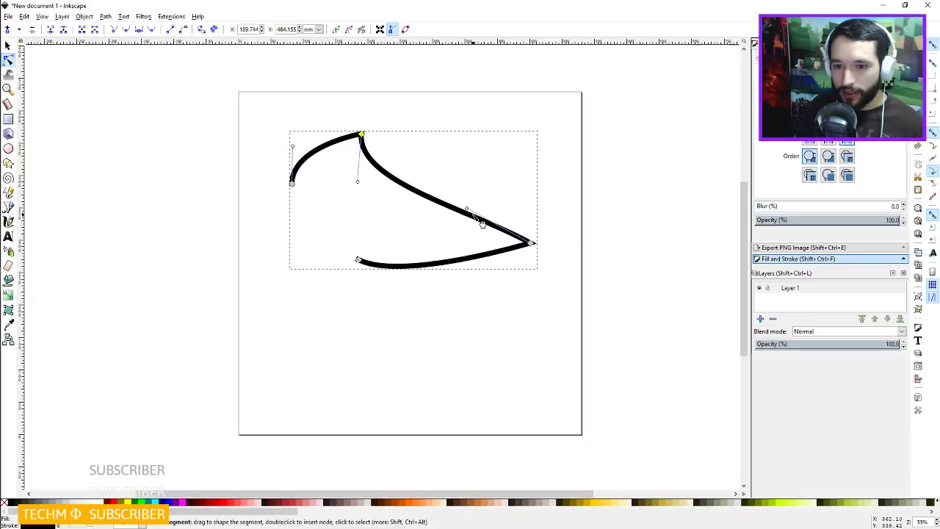
{"action": "left_click_drag", "start_coordinate": [466, 209], "coordinate": [516, 159]}
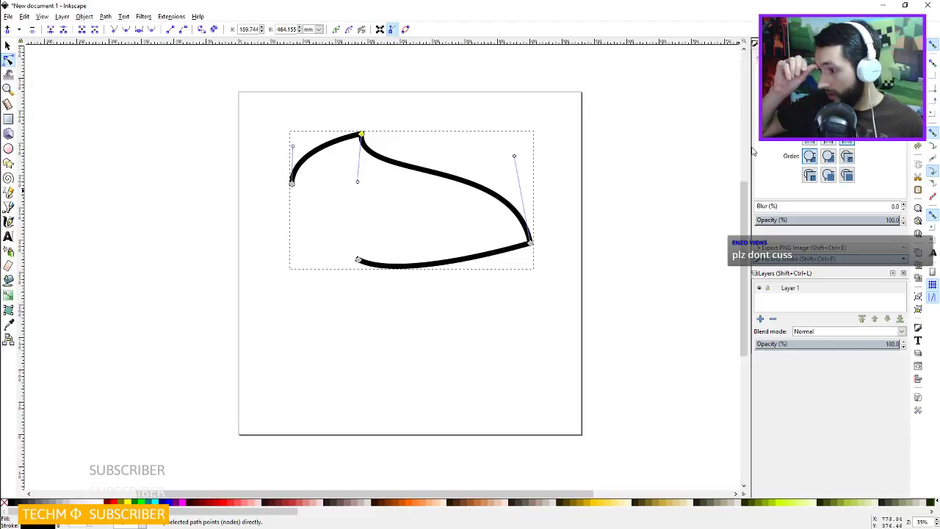
Delete the curved practice path's nodes until the whole path is removed from the page.
{"action": "left_click", "coordinate": [429, 178]}
{"action": "key", "text": "Delete"}
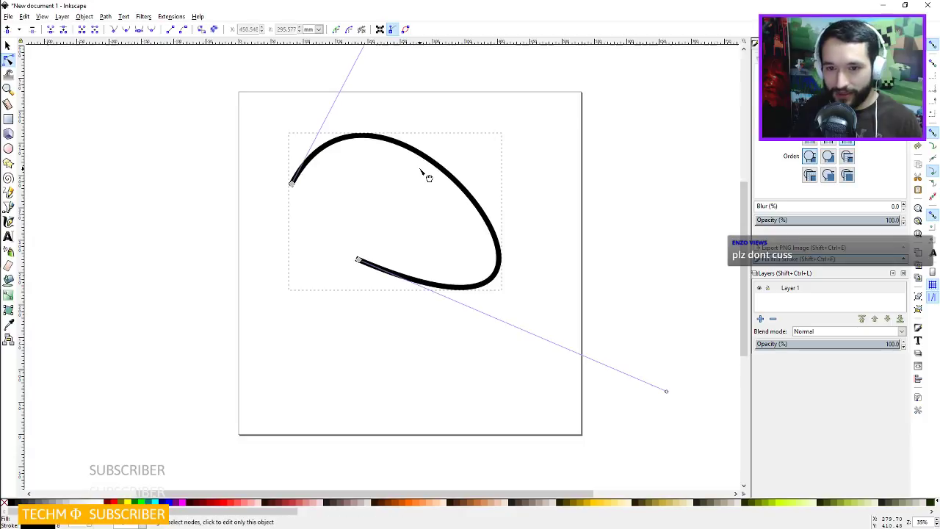
{"action": "key", "text": "Delete"}
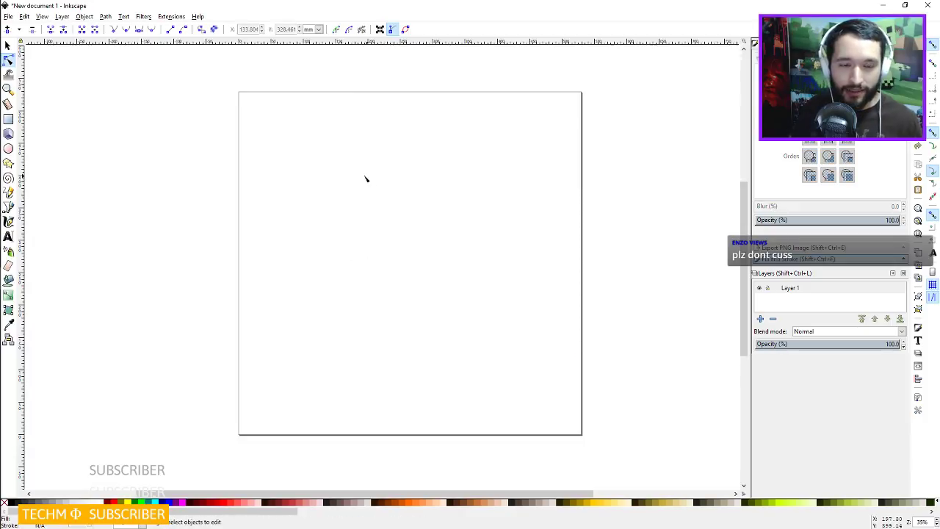
Draw a closed ten-sided head outline of straight Bezier segments, with two pointed ears at the top and a narrow flat chin.
{"action": "left_click", "coordinate": [8, 206]}
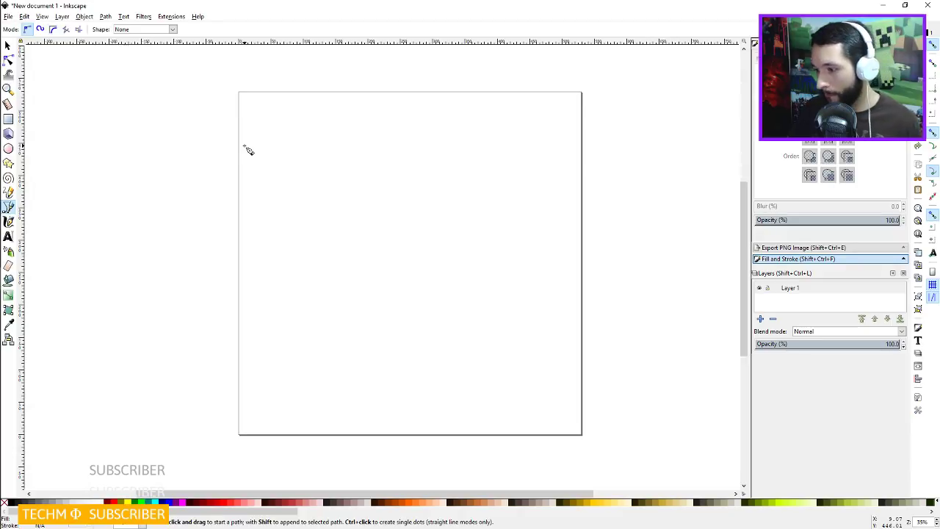
{"action": "left_click", "coordinate": [307, 174]}
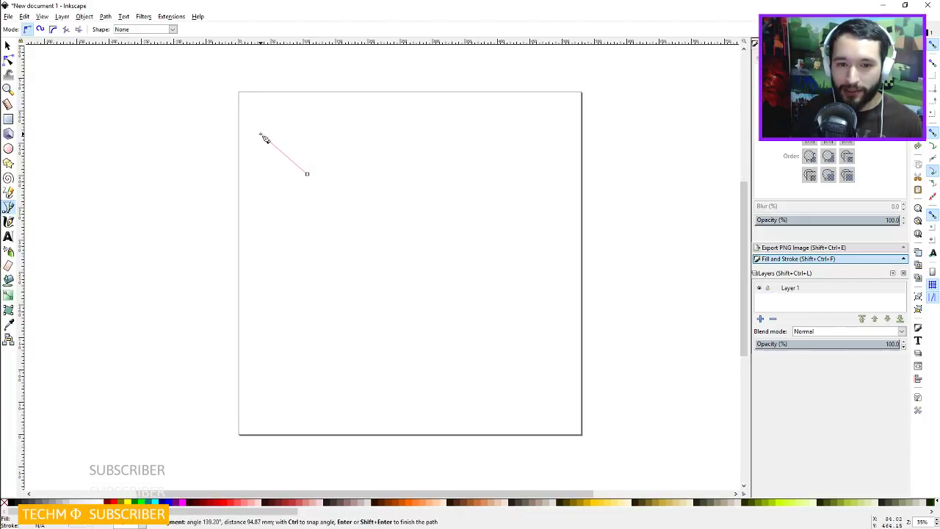
{"action": "left_click", "coordinate": [258, 133]}
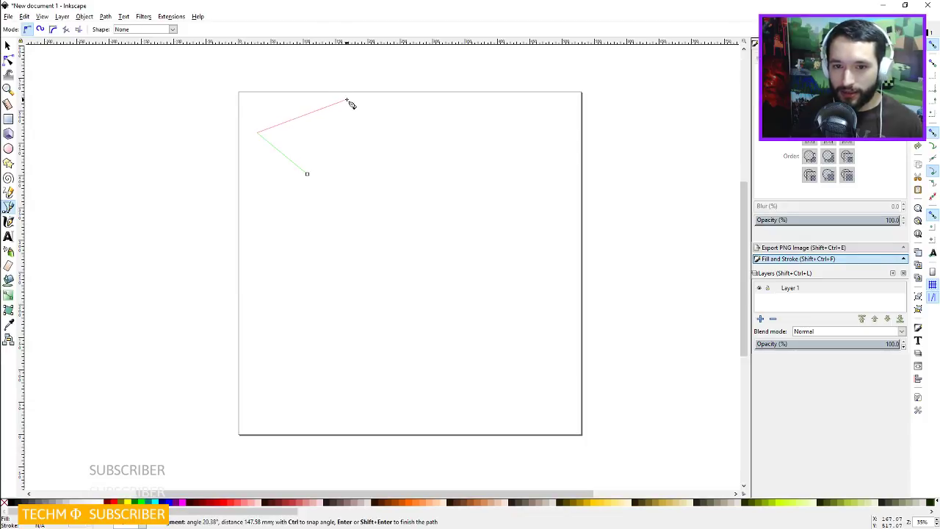
{"action": "left_click", "coordinate": [346, 100]}
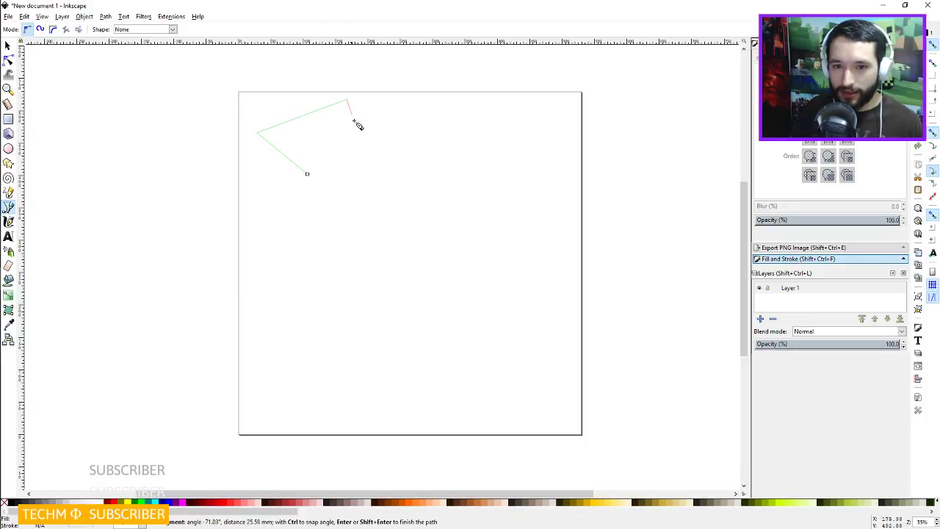
{"action": "left_click", "coordinate": [354, 155]}
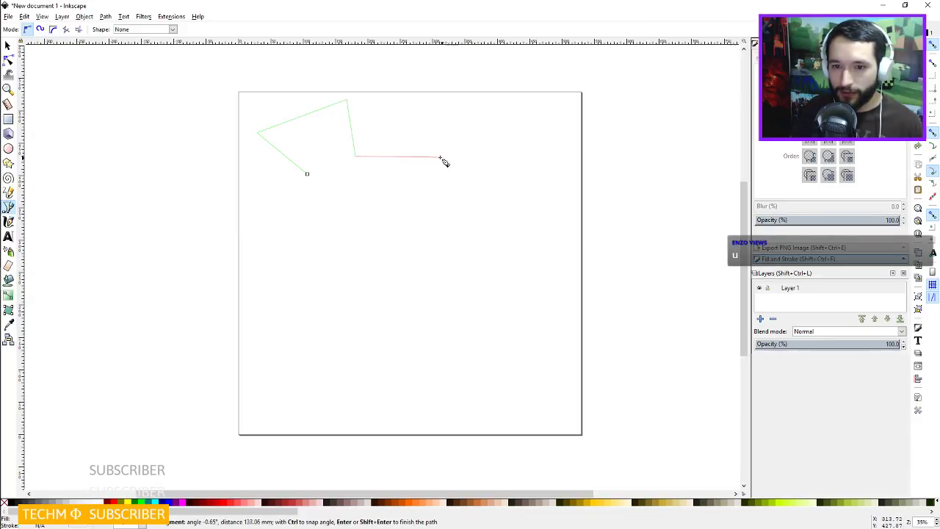
{"action": "left_click", "coordinate": [433, 157]}
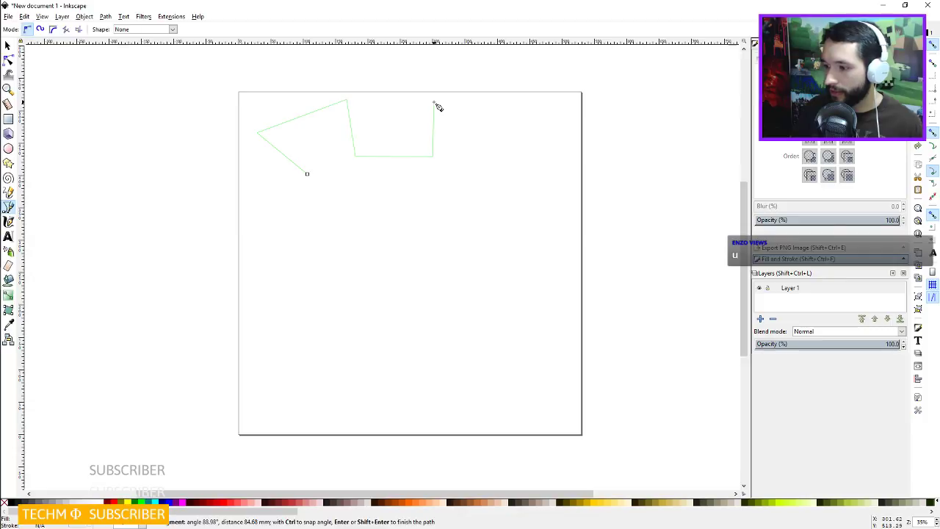
{"action": "left_click", "coordinate": [434, 102]}
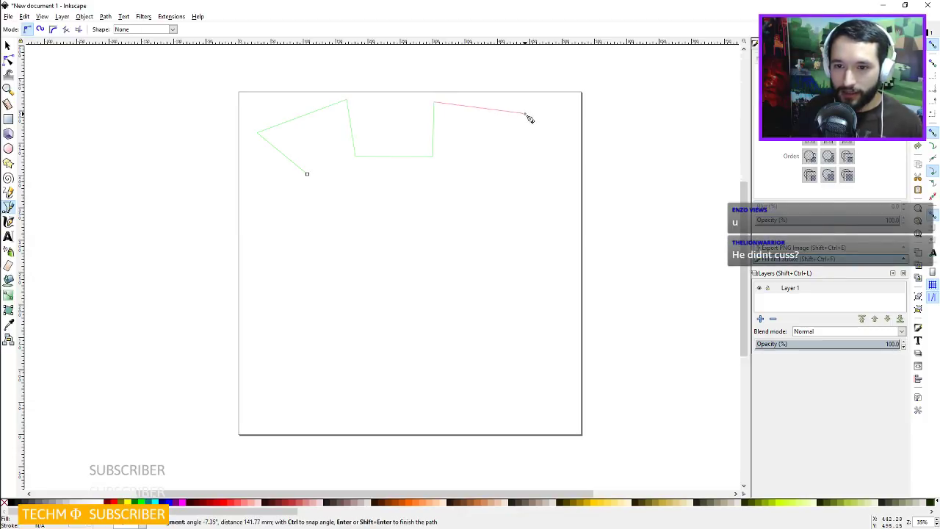
{"action": "left_click", "coordinate": [522, 115]}
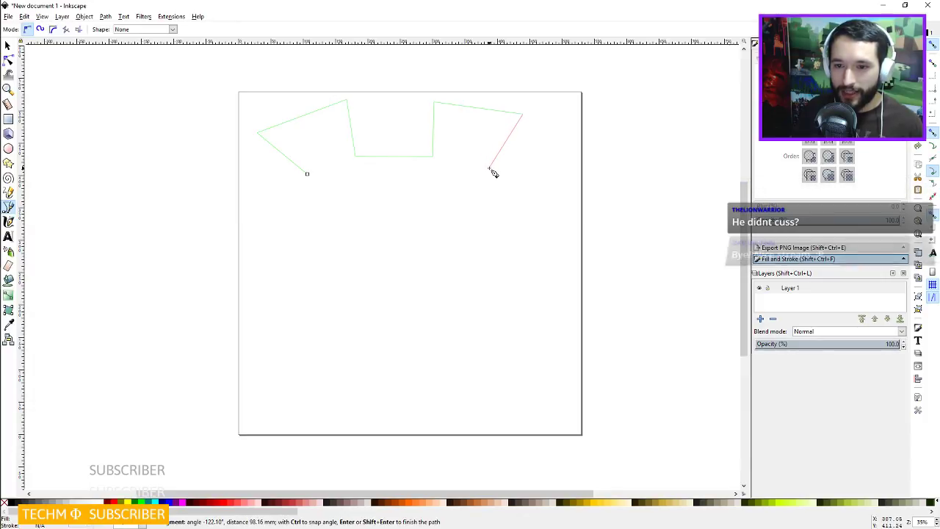
{"action": "left_click", "coordinate": [488, 164]}
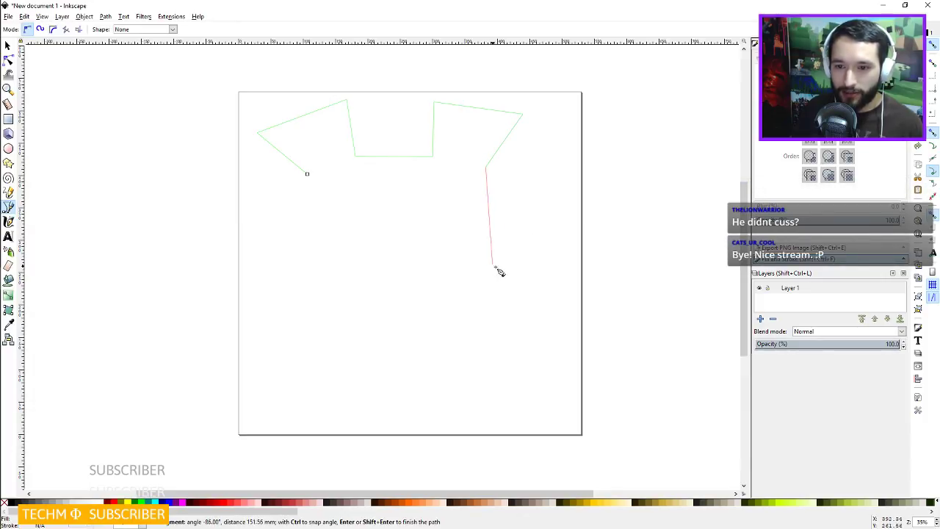
{"action": "left_click", "coordinate": [432, 284]}
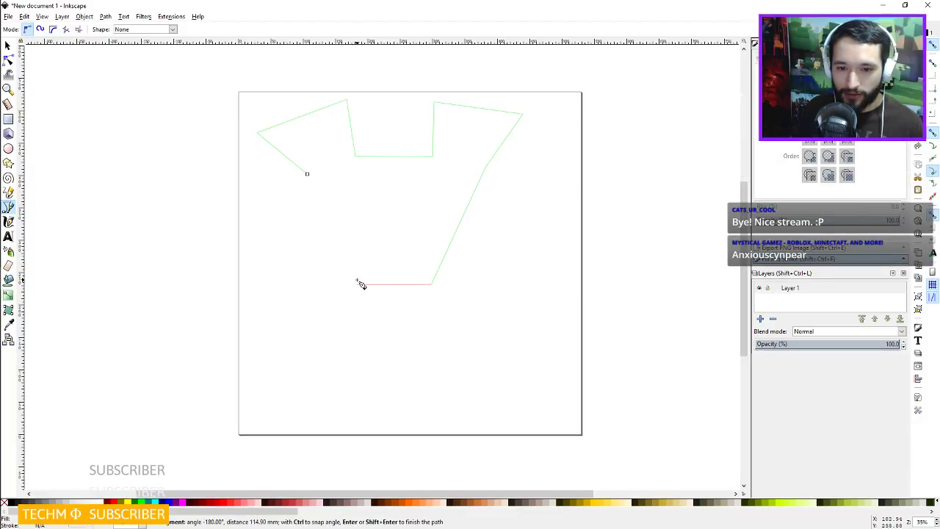
{"action": "left_click", "coordinate": [357, 283]}
{"action": "left_click", "coordinate": [307, 174]}
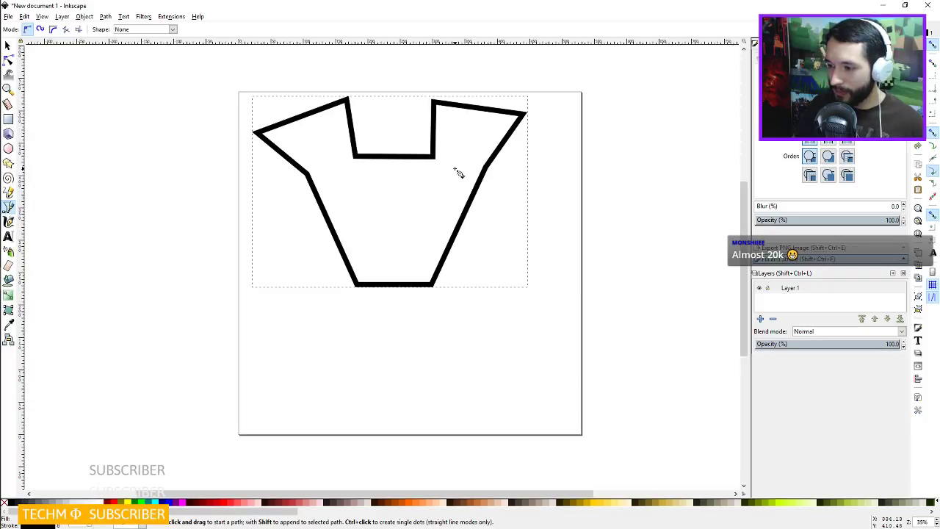
Bend the straight segment between the two ears into a slight upward arch.
{"action": "left_click", "coordinate": [8, 60]}
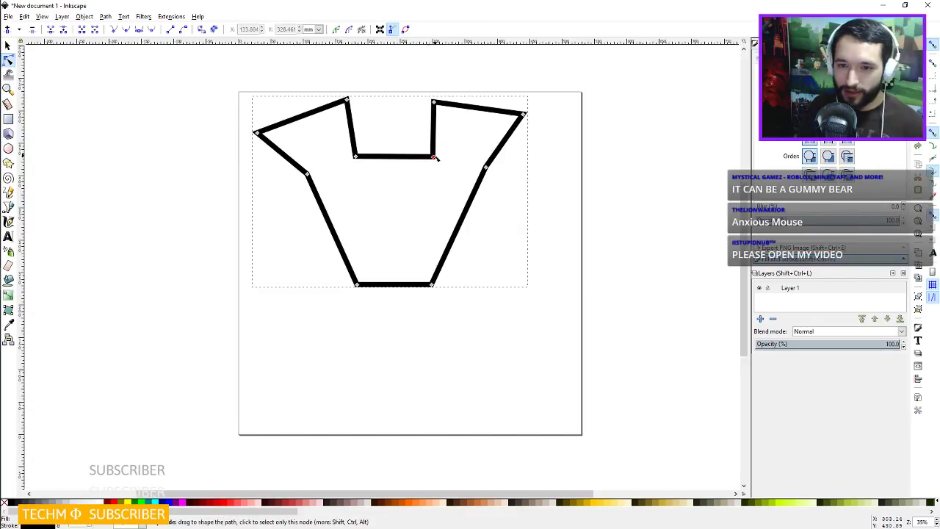
{"action": "left_click_drag", "start_coordinate": [402, 165], "coordinate": [403, 155]}
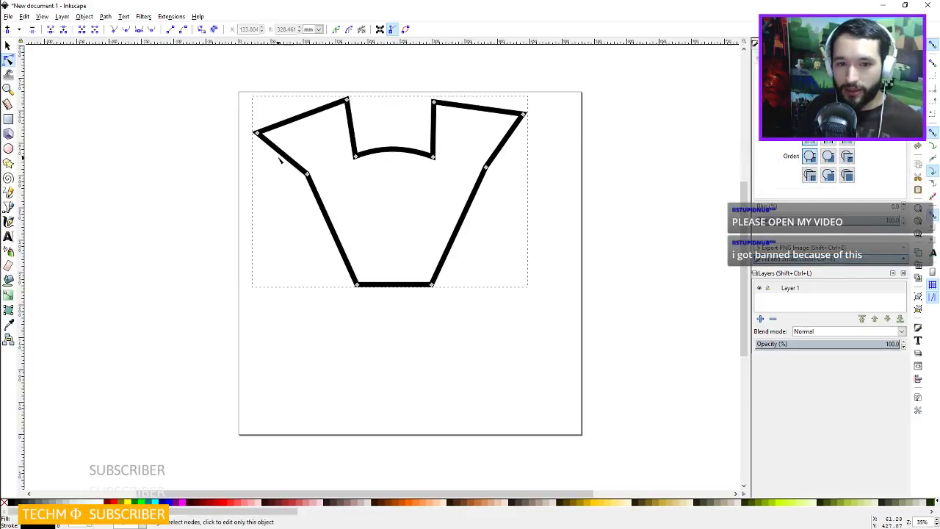
{"action": "mouse_move", "coordinate": [279, 153]}
{"action": "left_mouse_down"}
{"action": "mouse_move", "coordinate": [299, 162]}
{"action": "mouse_move", "coordinate": [285, 168]}
{"action": "left_mouse_up"}
{"action": "key", "text": "ctrl+z"}
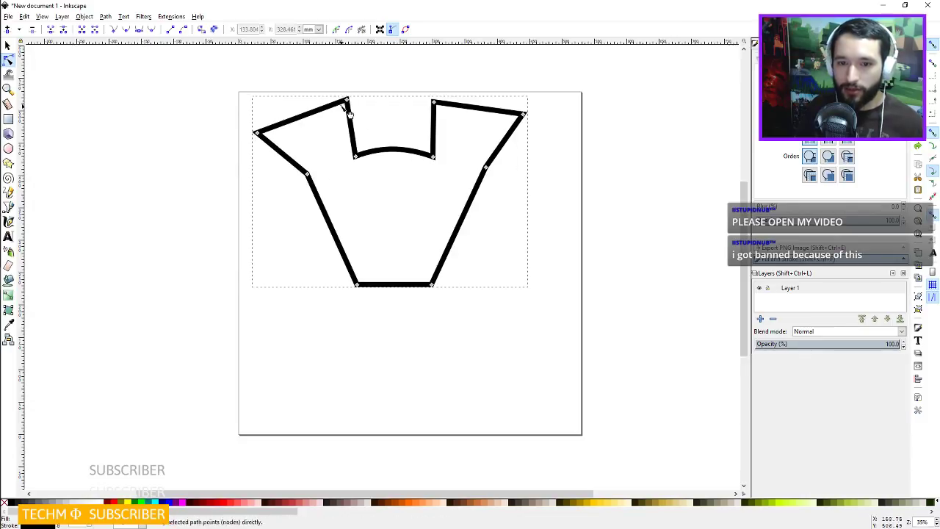
Round the chin into a shallow downward curve between slightly wider-spaced nodes, and shift the left ear's tip slightly inward.
{"action": "left_click_drag", "start_coordinate": [393, 294], "coordinate": [405, 320]}
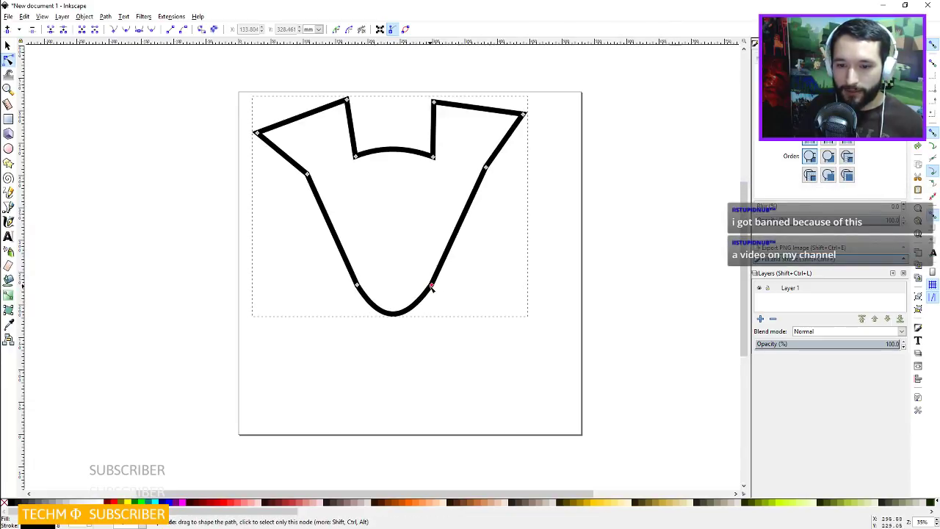
{"action": "mouse_move", "coordinate": [431, 287]}
{"action": "left_mouse_down"}
{"action": "mouse_move", "coordinate": [456, 289]}
{"action": "mouse_move", "coordinate": [437, 286]}
{"action": "left_mouse_up"}
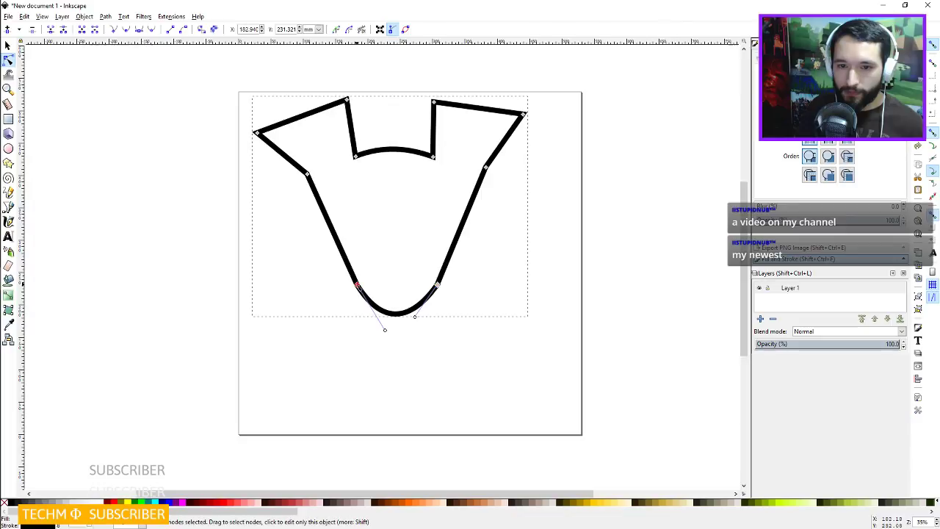
{"action": "left_click_drag", "start_coordinate": [357, 285], "coordinate": [354, 285]}
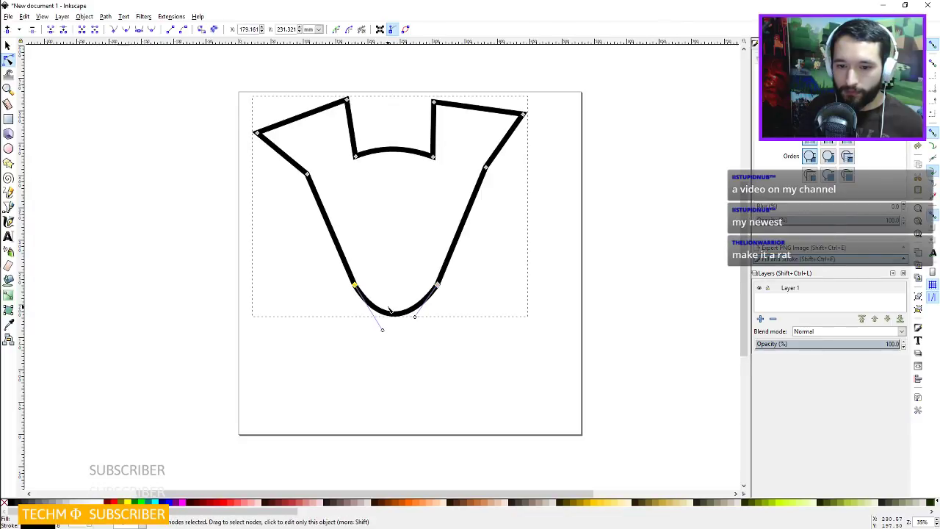
{"action": "mouse_move", "coordinate": [393, 314]}
{"action": "left_mouse_down"}
{"action": "mouse_move", "coordinate": [398, 303]}
{"action": "mouse_move", "coordinate": [400, 313]}
{"action": "left_mouse_up"}
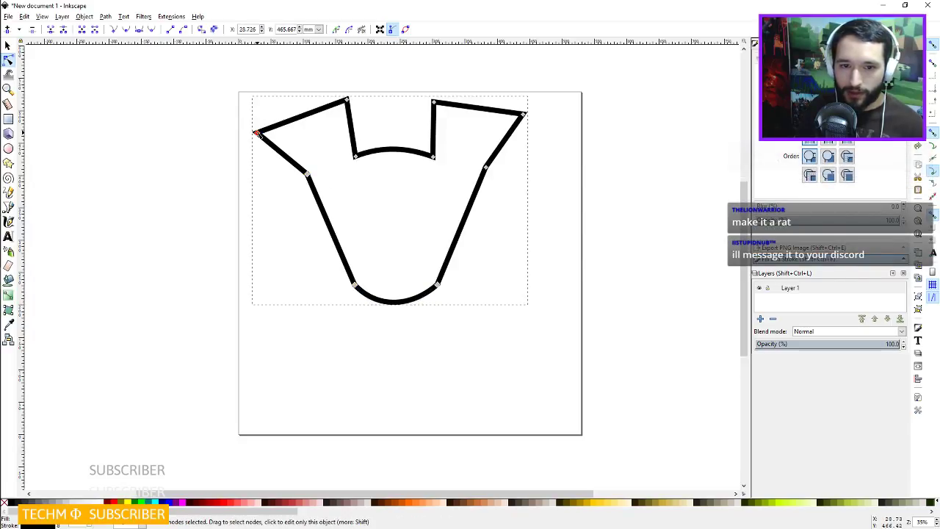
{"action": "left_click_drag", "start_coordinate": [256, 133], "coordinate": [259, 132]}
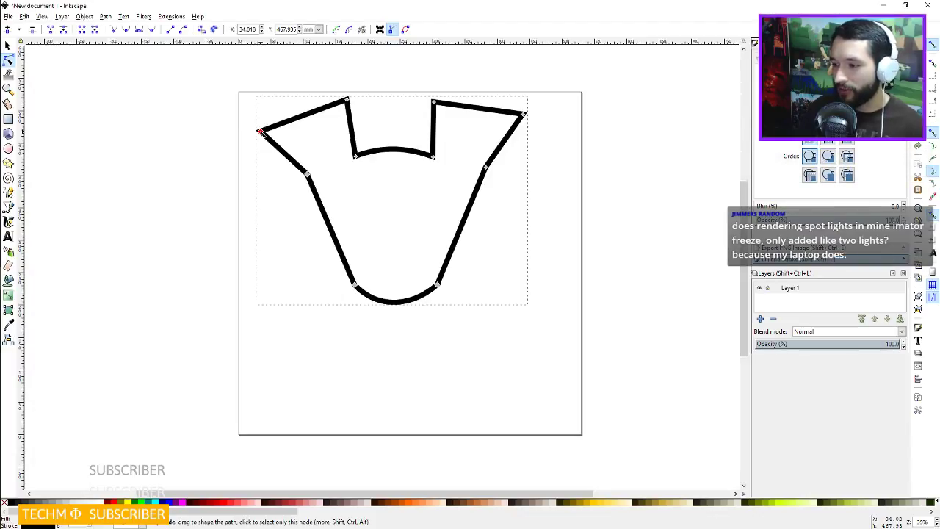
{"action": "left_click", "coordinate": [260, 130]}
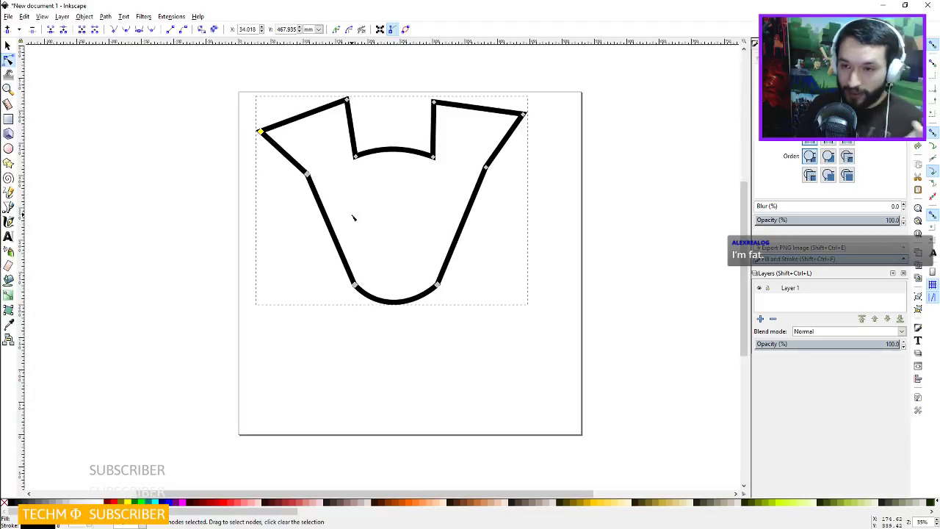
Minimize the Inkscape window to return to Mine-imator.
{"action": "mouse_move", "coordinate": [22, 96]}
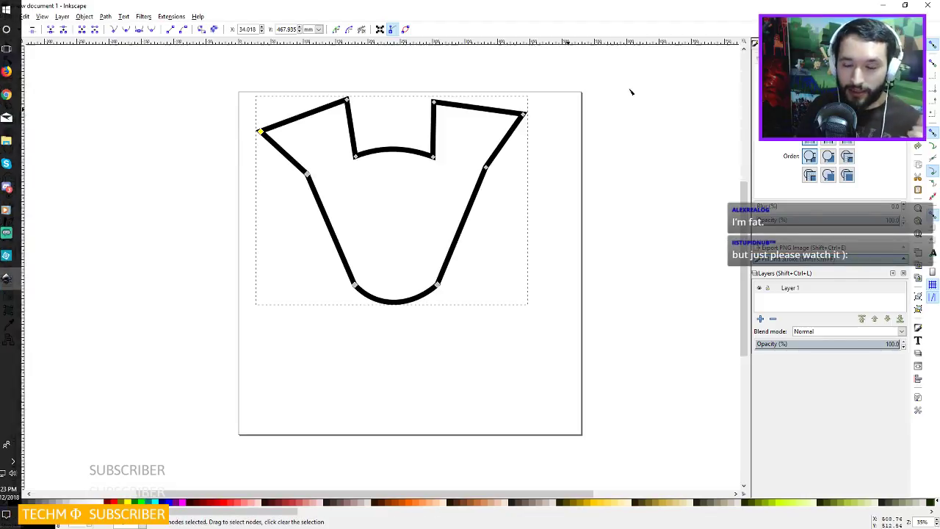
{"action": "left_click", "coordinate": [884, 6]}
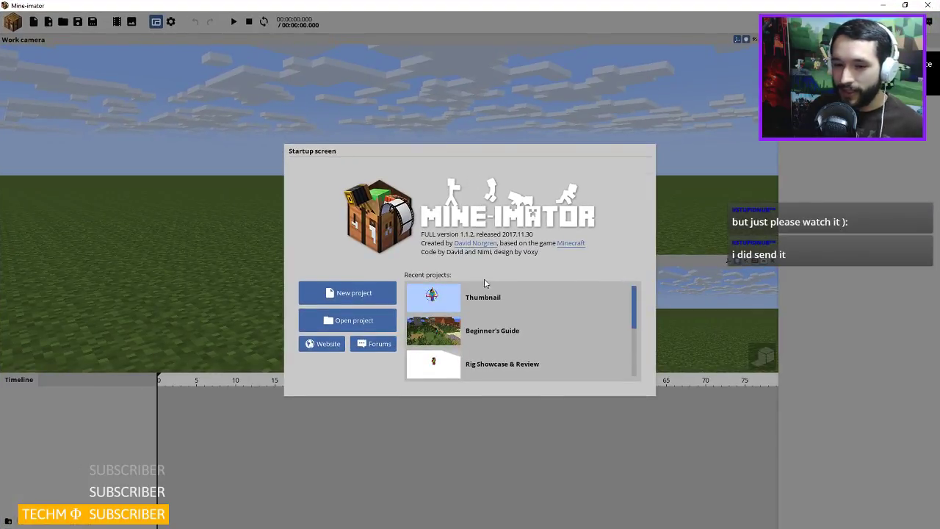
Open the recent Beginner's Guide project and bring the Steve character into close view from the front.
{"action": "left_click", "coordinate": [482, 334]}
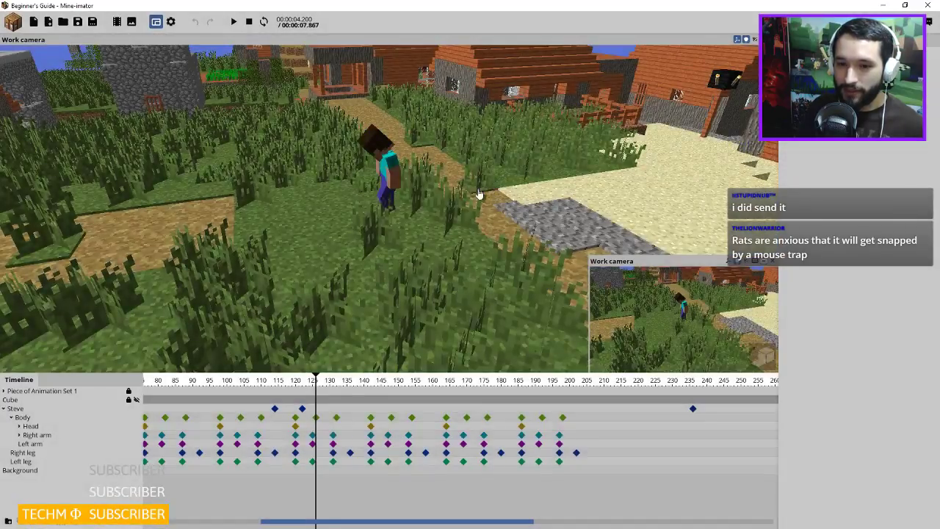
{"action": "mouse_move", "coordinate": [478, 197]}
{"action": "left_mouse_down"}
{"action": "mouse_move", "coordinate": [465, 218]}
{"action": "mouse_move", "coordinate": [466, 210]}
{"action": "left_mouse_up"}
{"action": "key", "text": "w"}
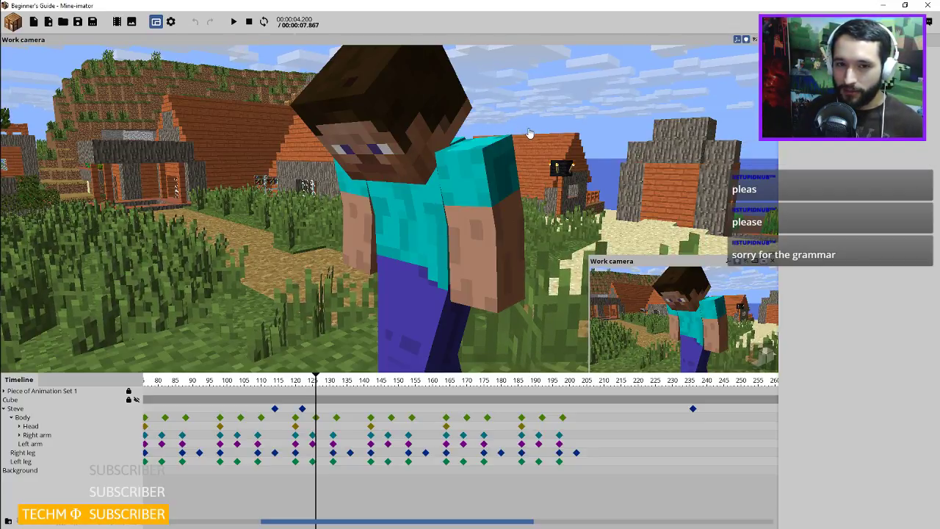
{"action": "left_click_drag", "start_coordinate": [468, 148], "coordinate": [440, 195]}
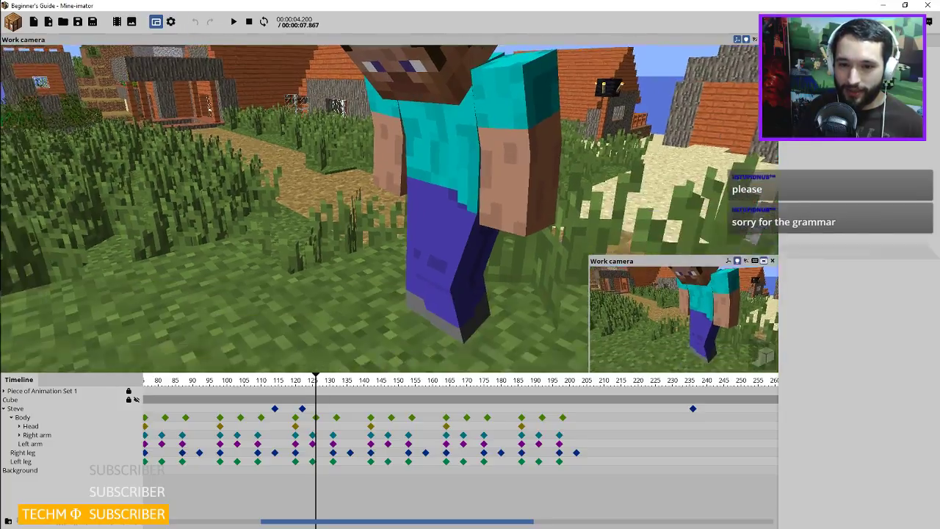
{"action": "scroll", "coordinate": [482, 132], "scroll_direction": "down", "scroll_amount": 6}
{"action": "scroll", "coordinate": [485, 132], "scroll_direction": "up", "scroll_amount": 3}
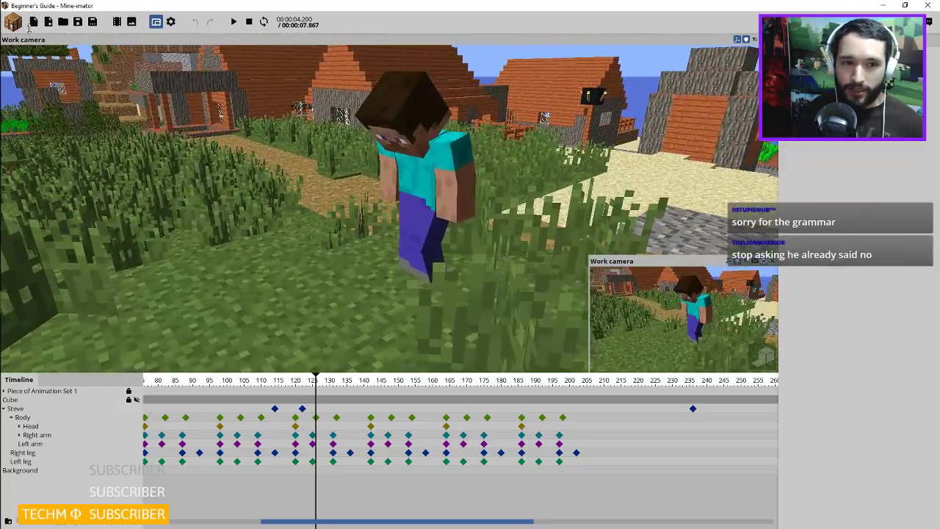
Add a point light to the scene and raise it beside Steve at about chest height.
{"action": "left_click", "coordinate": [14, 25]}
{"action": "left_click", "coordinate": [98, 88]}
{"action": "left_click", "coordinate": [294, 118]}
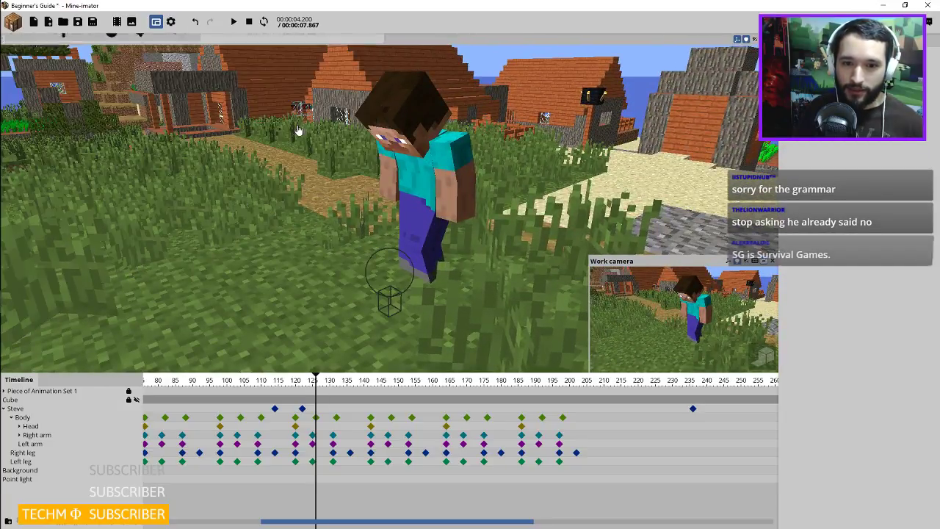
{"action": "left_click", "coordinate": [394, 293]}
{"action": "left_click_drag", "start_coordinate": [299, 231], "coordinate": [297, 66]}
{"action": "left_click_drag", "start_coordinate": [334, 156], "coordinate": [261, 159]}
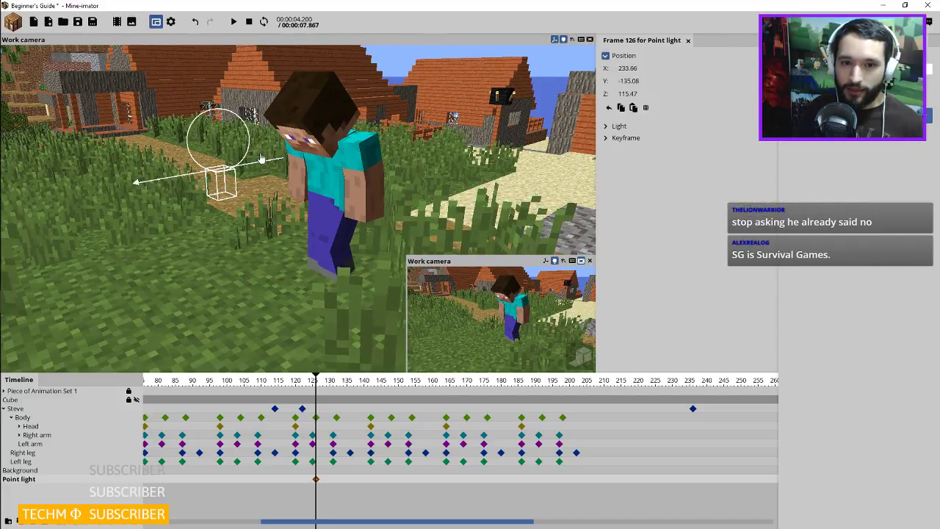
Examine the available spot light and point light shadow buffer sizes in the render settings.
{"action": "left_click", "coordinate": [170, 22]}
{"action": "left_click", "coordinate": [621, 102]}
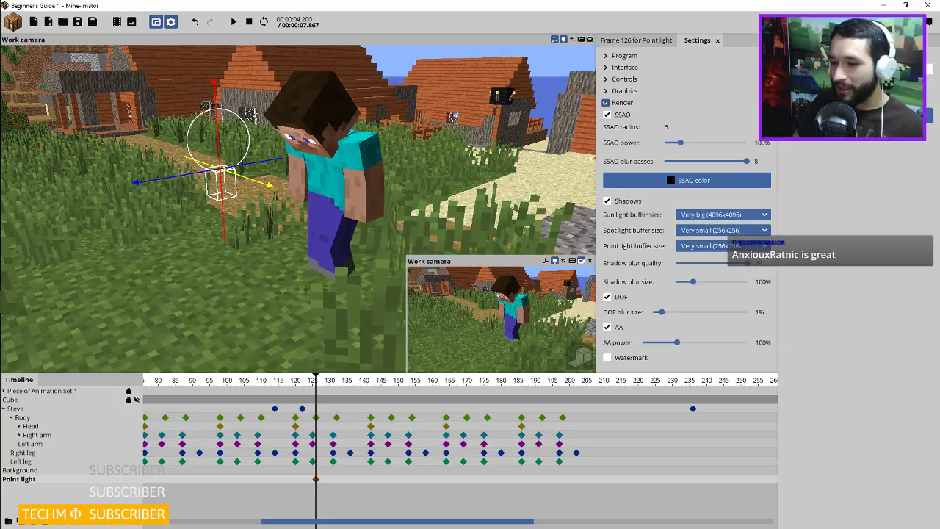
{"action": "left_click", "coordinate": [736, 248]}
{"action": "left_click", "coordinate": [741, 257]}
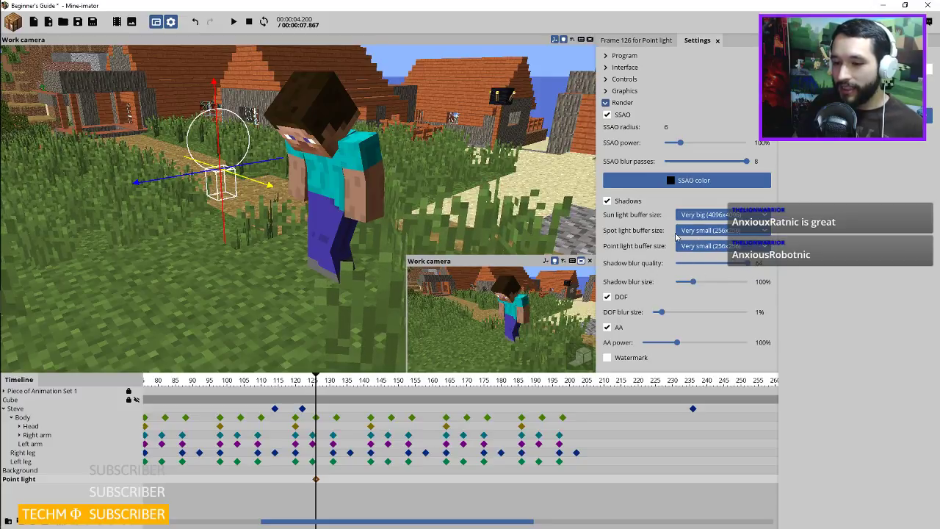
{"action": "left_click", "coordinate": [729, 232]}
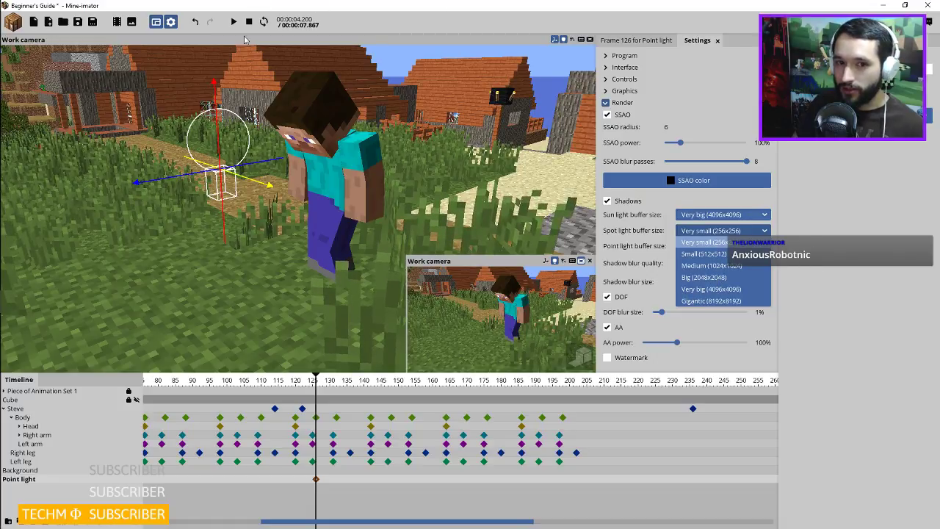
{"action": "left_click", "coordinate": [757, 227]}
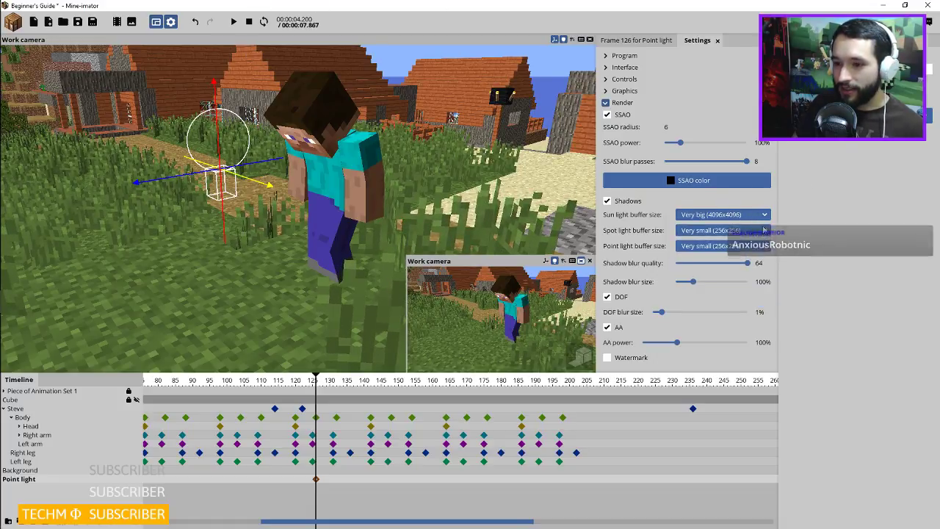
{"action": "left_click", "coordinate": [760, 232]}
{"action": "left_click", "coordinate": [799, 231]}
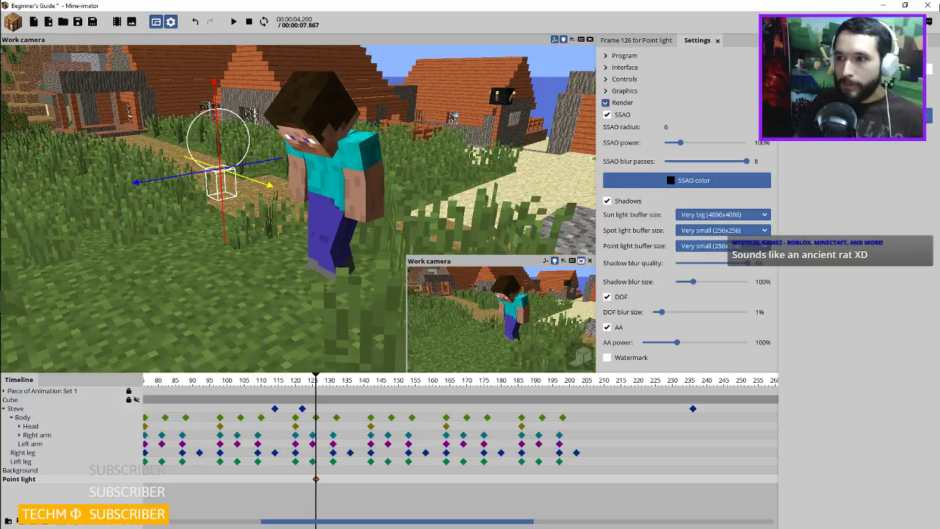
Close Mine-imator and switch back to the head outline drawing in Inkscape.
{"action": "key", "text": "alt+F4"}
{"action": "left_click", "coordinate": [516, 276]}
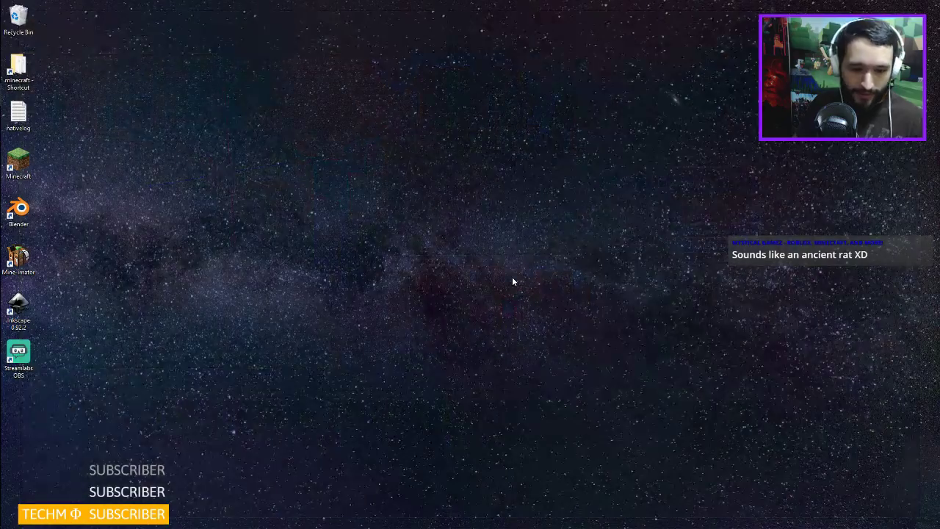
{"action": "left_click", "coordinate": [14, 277]}
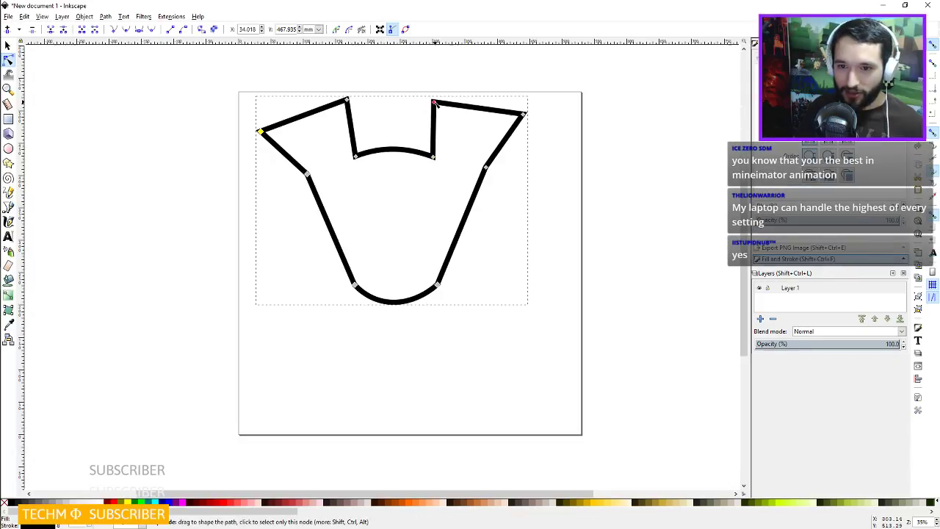
Nudge the right ear's inner top corner slightly up and inward, and lower its outer tip slightly.
{"action": "left_click_drag", "start_coordinate": [434, 104], "coordinate": [438, 103]}
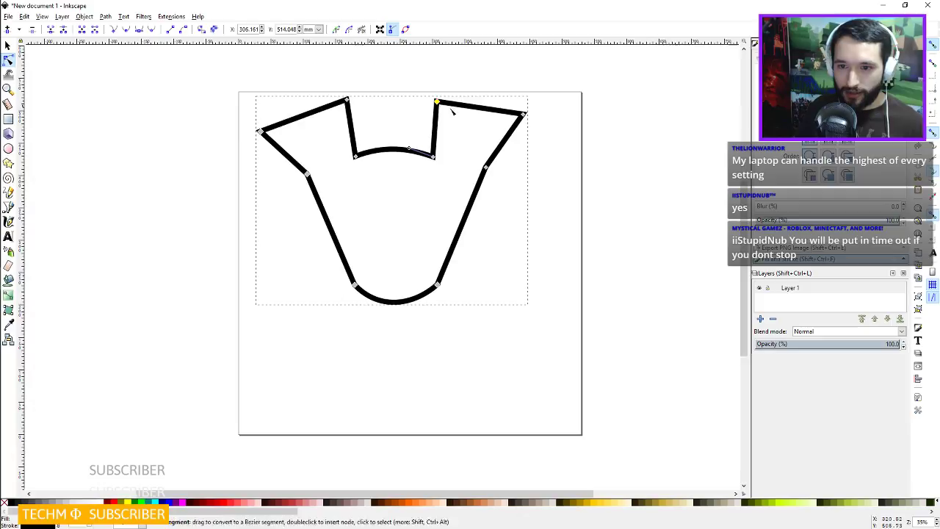
{"action": "left_click_drag", "start_coordinate": [523, 115], "coordinate": [523, 116]}
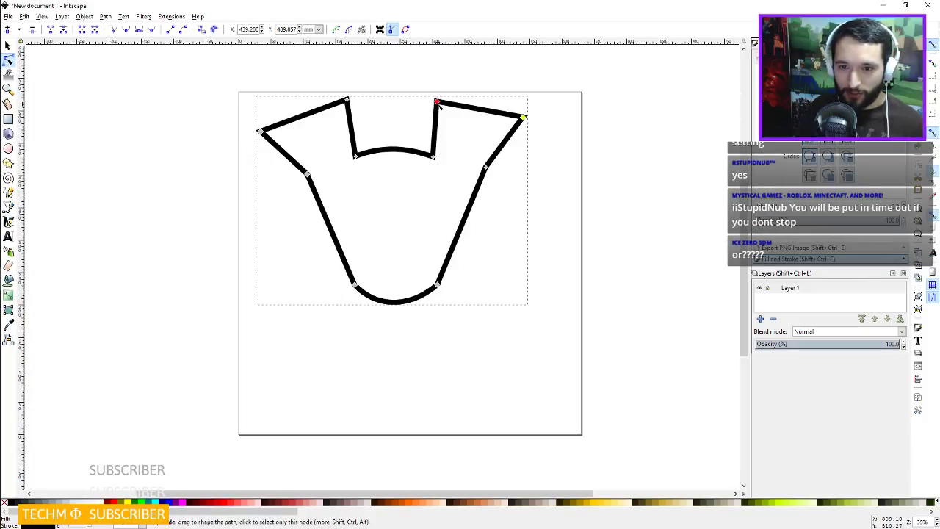
{"action": "left_click_drag", "start_coordinate": [439, 104], "coordinate": [435, 105]}
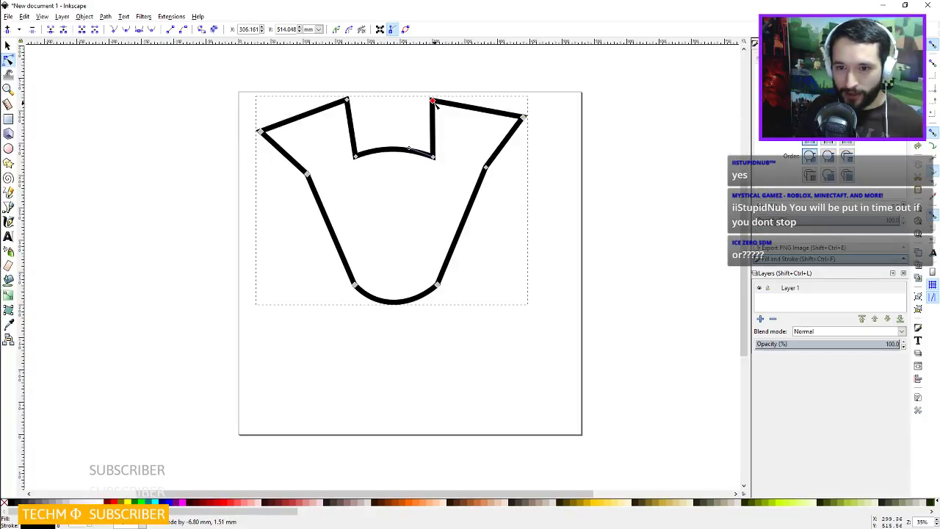
{"action": "left_click_drag", "start_coordinate": [435, 104], "coordinate": [434, 104]}
{"action": "mouse_move", "coordinate": [524, 118]}
{"action": "left_mouse_down"}
{"action": "mouse_move", "coordinate": [536, 120]}
{"action": "mouse_move", "coordinate": [521, 123]}
{"action": "left_mouse_up"}
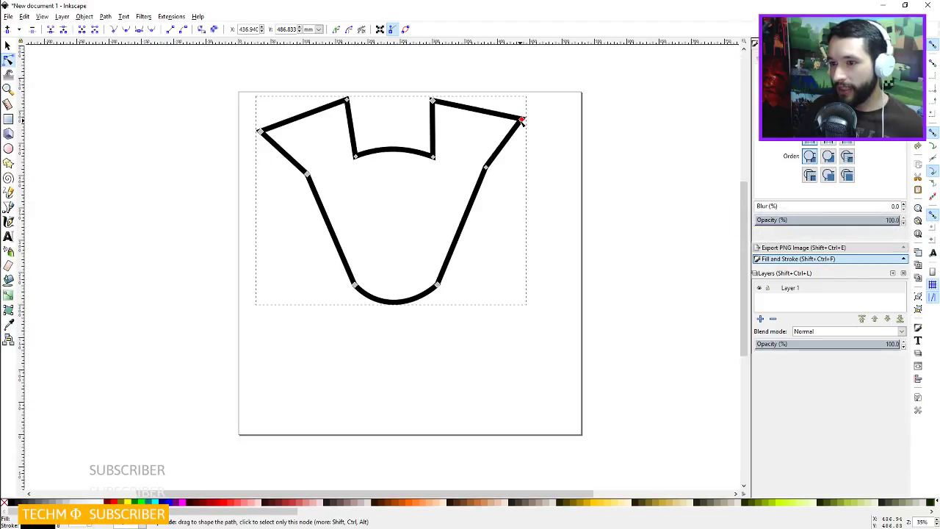
{"action": "left_click", "coordinate": [541, 161]}
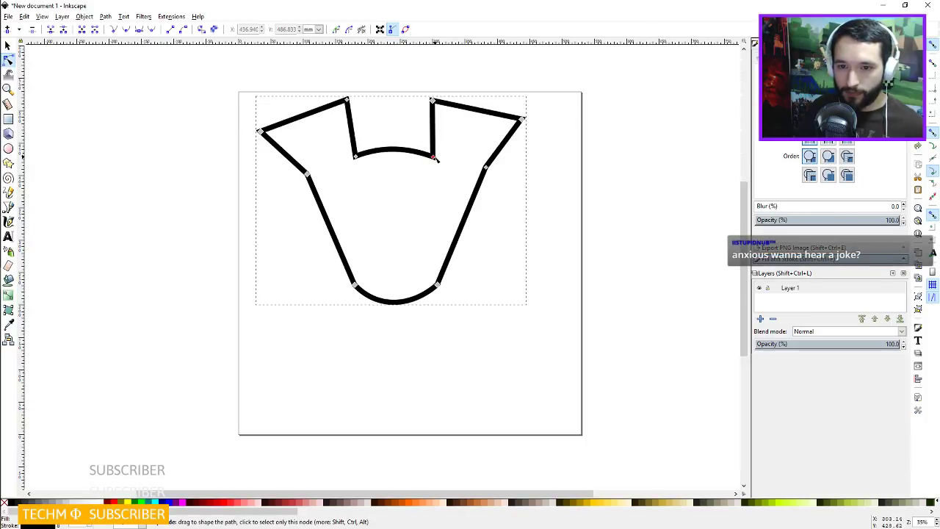
Widen the head by moving the right ear's base corner, both upper corners and the cheek node outward to the right.
{"action": "left_click_drag", "start_coordinate": [433, 157], "coordinate": [451, 161]}
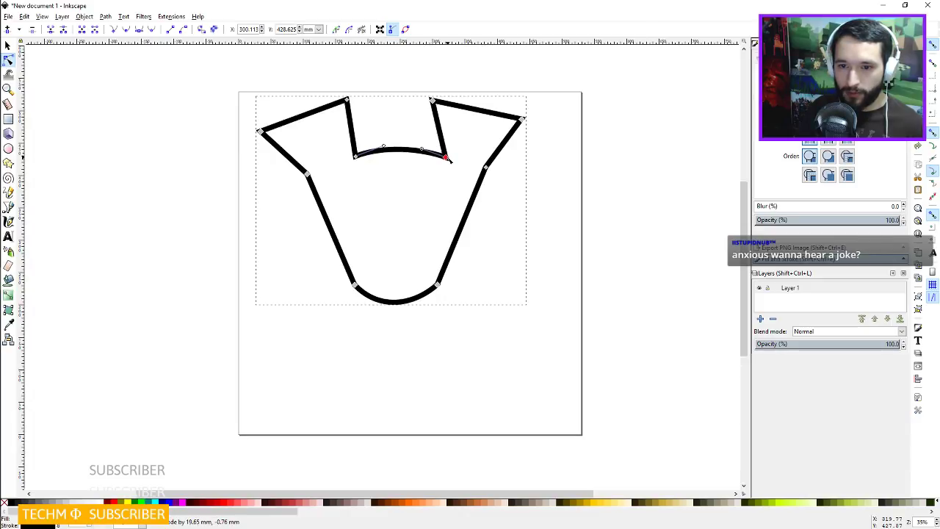
{"action": "mouse_move", "coordinate": [434, 101]}
{"action": "left_mouse_down"}
{"action": "mouse_move", "coordinate": [452, 107]}
{"action": "mouse_move", "coordinate": [442, 101]}
{"action": "left_mouse_up"}
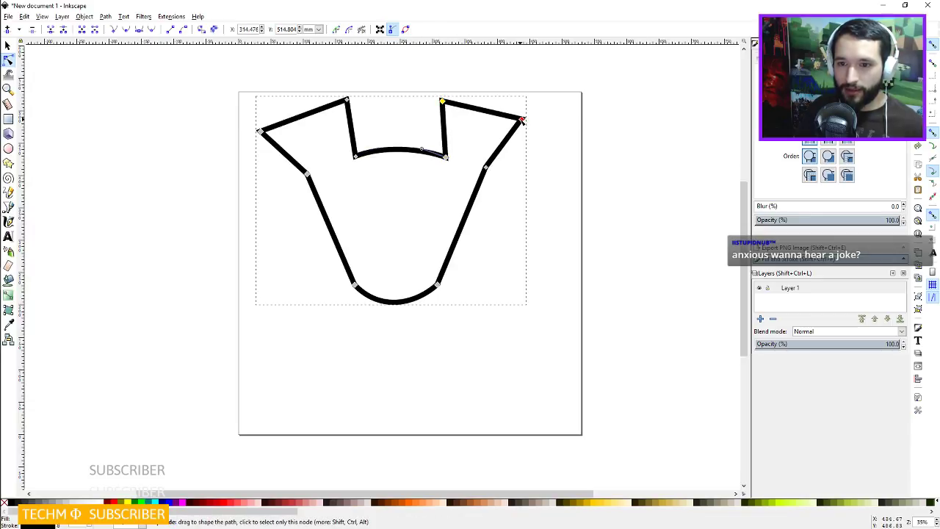
{"action": "left_click_drag", "start_coordinate": [521, 120], "coordinate": [555, 123]}
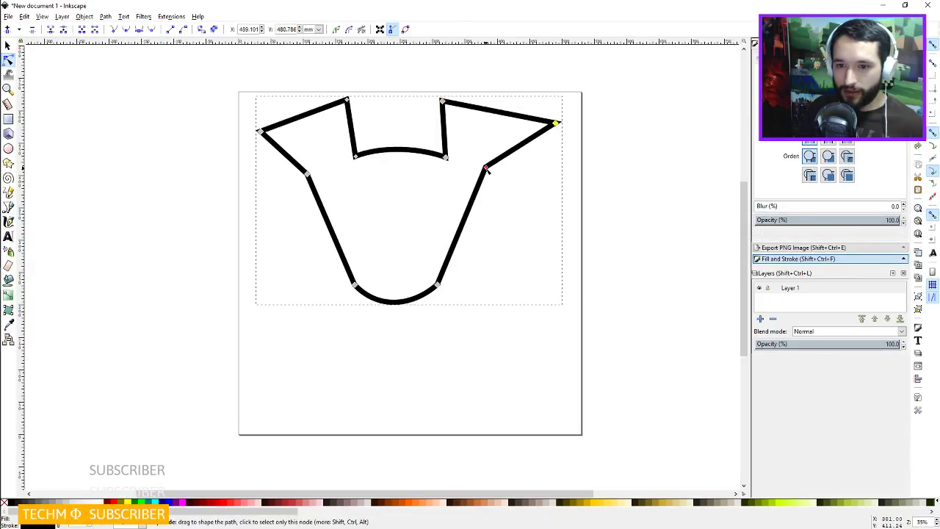
{"action": "left_click_drag", "start_coordinate": [486, 168], "coordinate": [519, 173]}
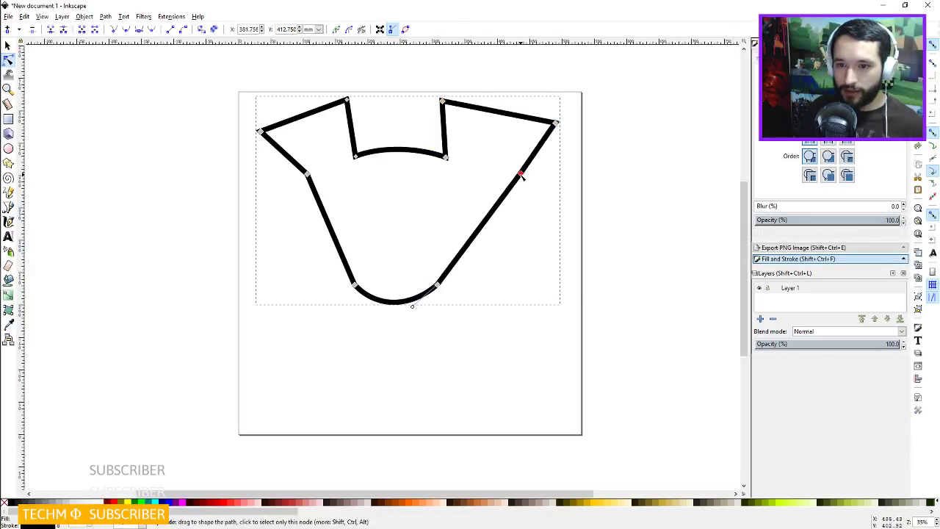
{"action": "left_click_drag", "start_coordinate": [446, 156], "coordinate": [467, 157]}
{"action": "left_click_drag", "start_coordinate": [441, 101], "coordinate": [465, 100]}
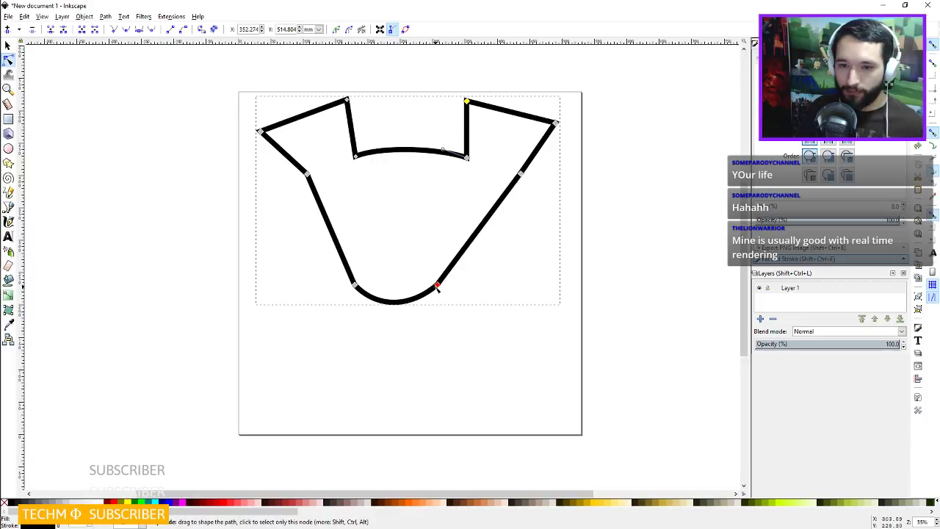
Move the chin curve's right node outward to widen the muzzle, and slightly raise the right ear's base corner and cheek node.
{"action": "left_click_drag", "start_coordinate": [439, 286], "coordinate": [451, 311]}
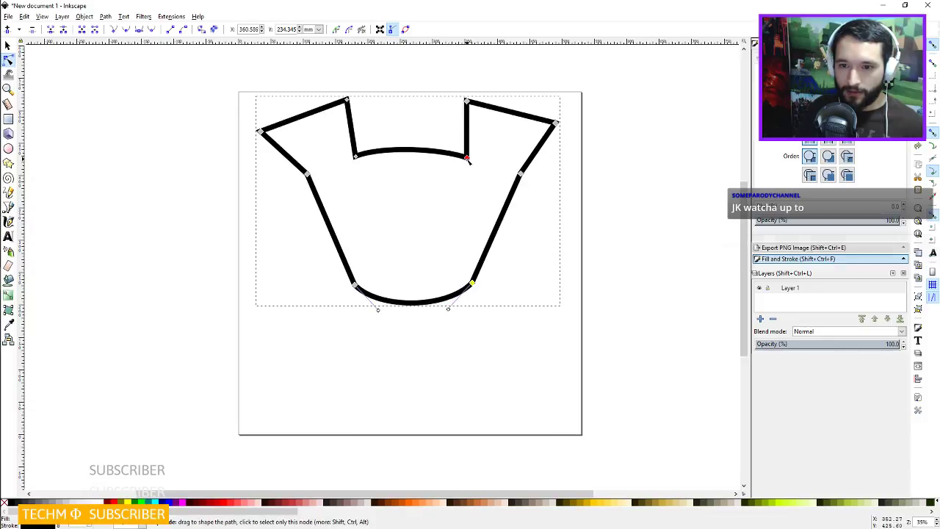
{"action": "left_click_drag", "start_coordinate": [465, 157], "coordinate": [468, 156]}
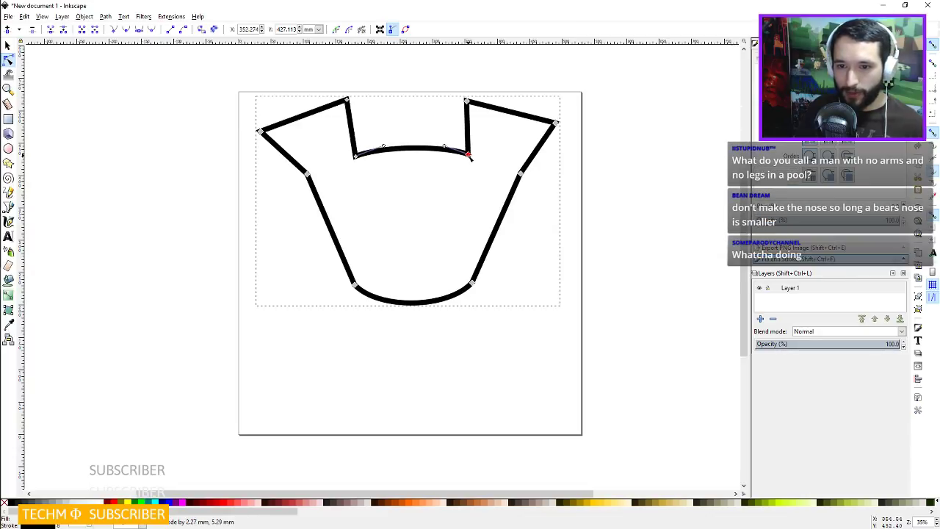
{"action": "left_click_drag", "start_coordinate": [521, 175], "coordinate": [517, 172]}
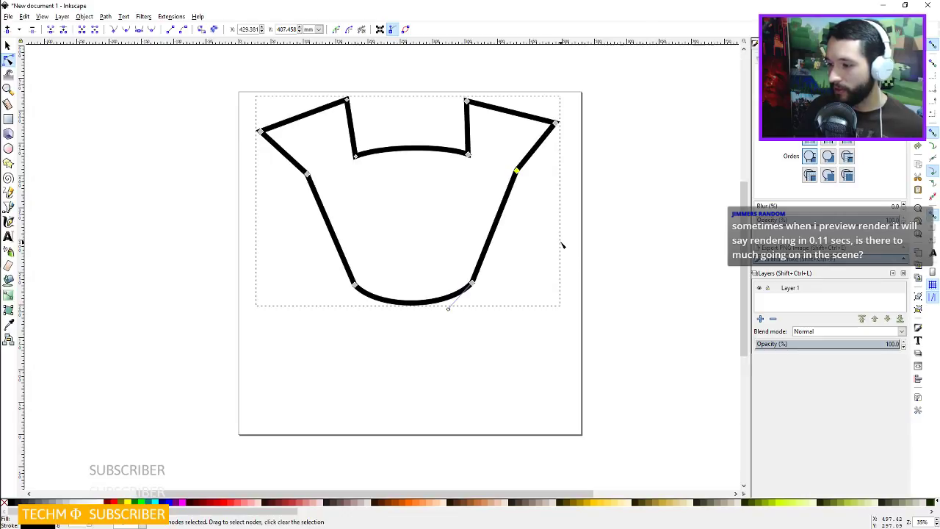
{"action": "left_click", "coordinate": [539, 198]}
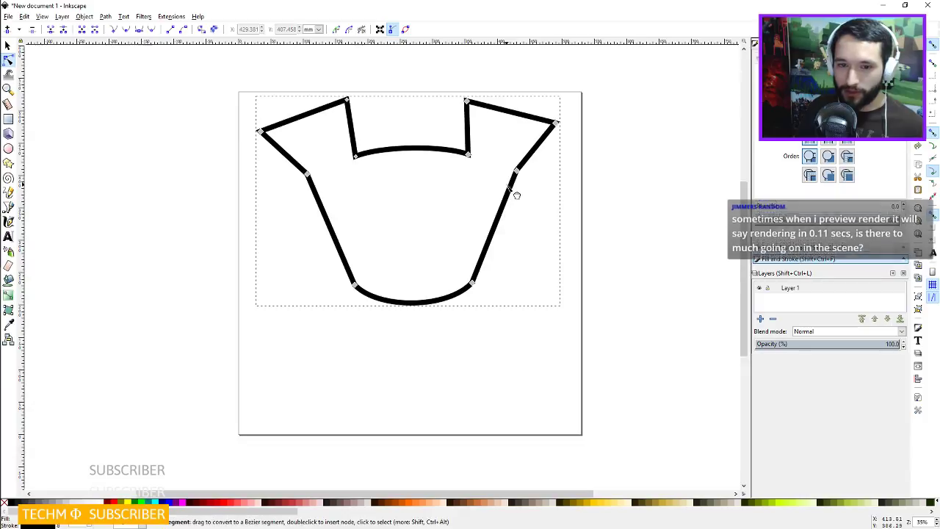
Save the drawing as BearVector.svg.
{"action": "left_click", "coordinate": [8, 16]}
{"action": "left_click", "coordinate": [39, 90]}
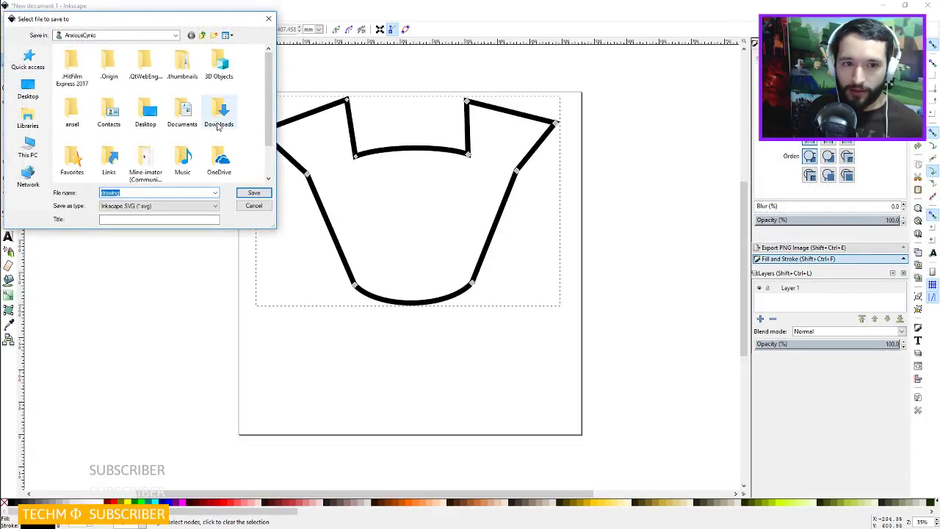
{"action": "key", "text": "Escape"}
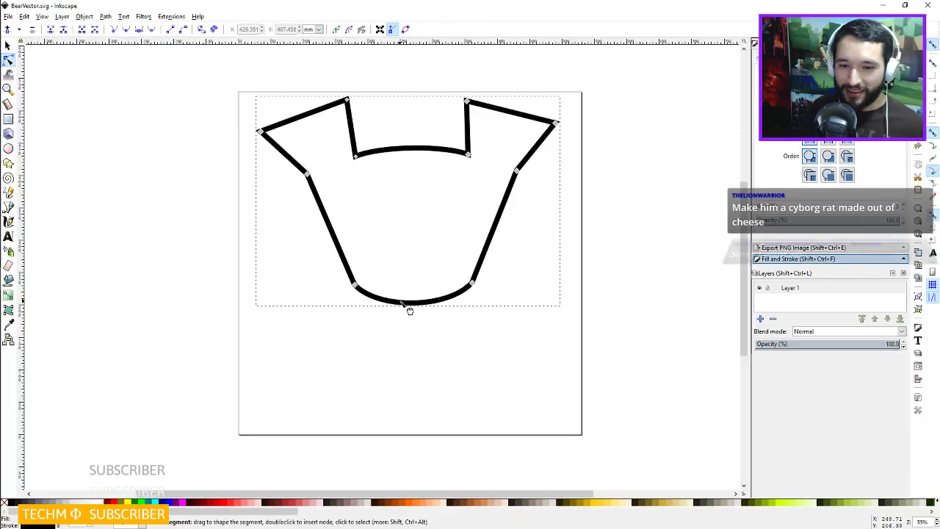
Deepen the chin curve and reshape the right ear with lower inner corners and a slightly raised outer tip.
{"action": "left_click_drag", "start_coordinate": [417, 312], "coordinate": [418, 321]}
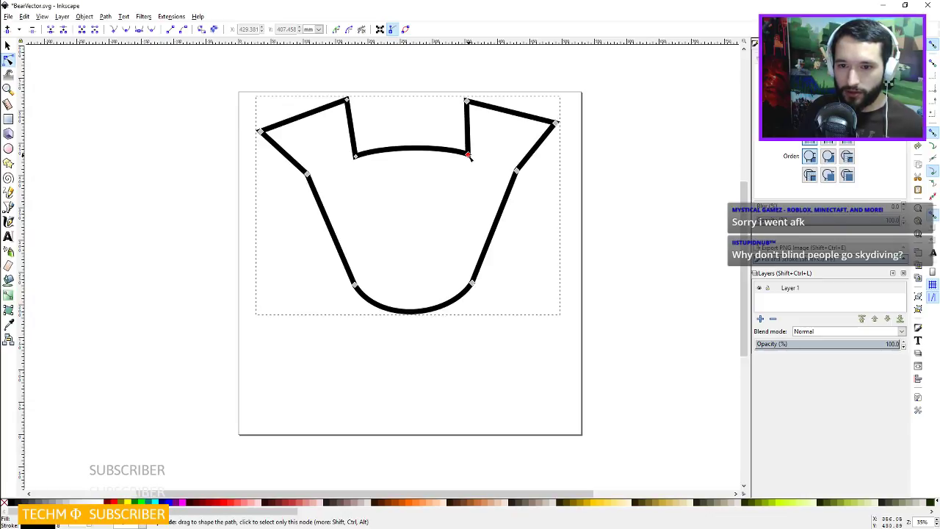
{"action": "left_click_drag", "start_coordinate": [469, 157], "coordinate": [469, 165]}
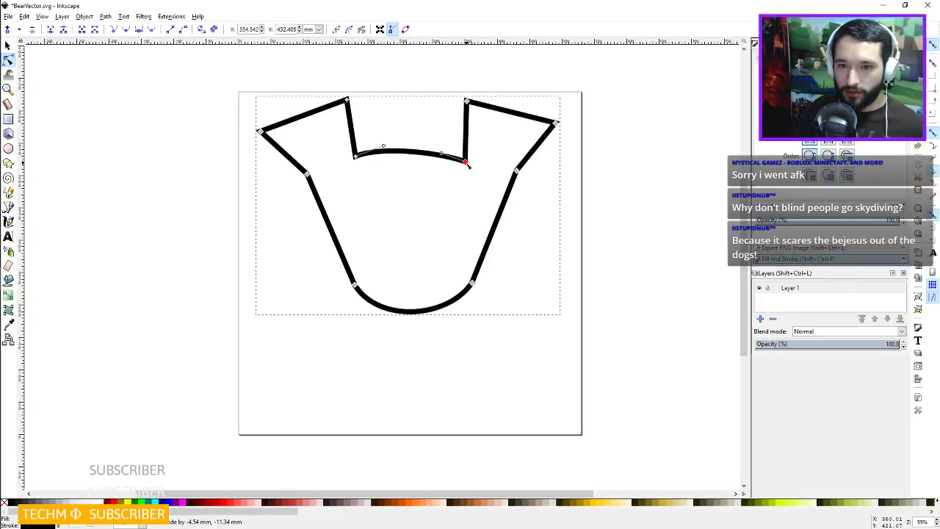
{"action": "mouse_move", "coordinate": [467, 102]}
{"action": "left_mouse_down"}
{"action": "mouse_move", "coordinate": [456, 108]}
{"action": "mouse_move", "coordinate": [484, 118]}
{"action": "mouse_move", "coordinate": [476, 116]}
{"action": "left_mouse_up"}
{"action": "mouse_move", "coordinate": [556, 122]}
{"action": "left_mouse_down"}
{"action": "mouse_move", "coordinate": [555, 143]}
{"action": "mouse_move", "coordinate": [549, 126]}
{"action": "mouse_move", "coordinate": [558, 119]}
{"action": "left_mouse_up"}
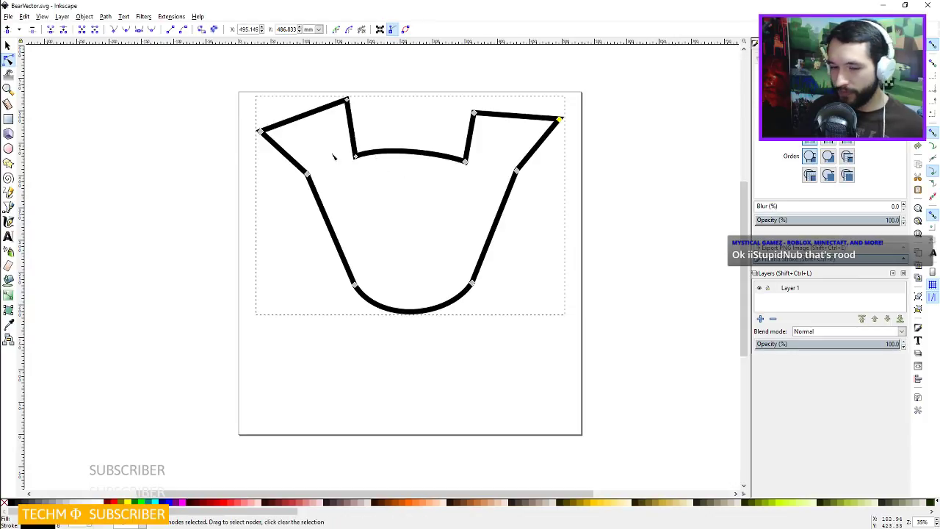
Draw a short straight Bezier line inside the head below the left ear, sloping down toward the centre.
{"action": "left_click", "coordinate": [10, 207]}
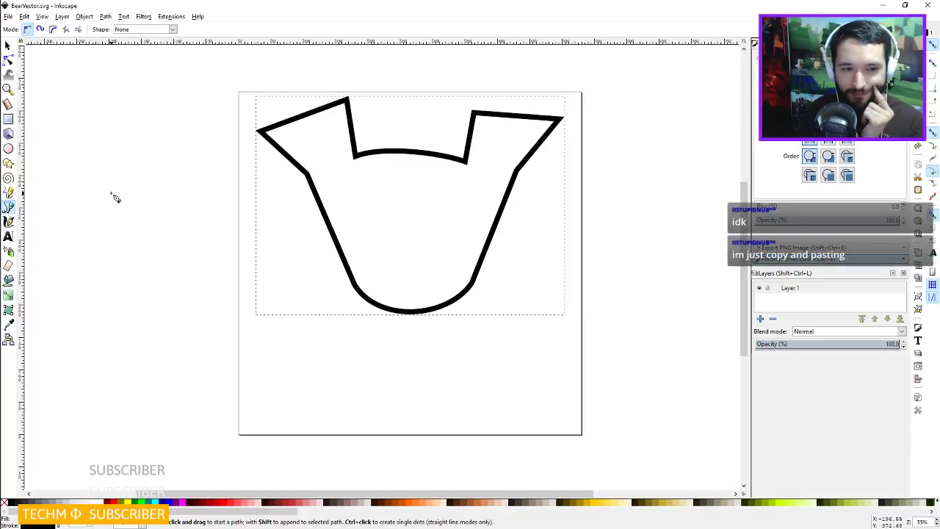
{"action": "left_click", "coordinate": [356, 182]}
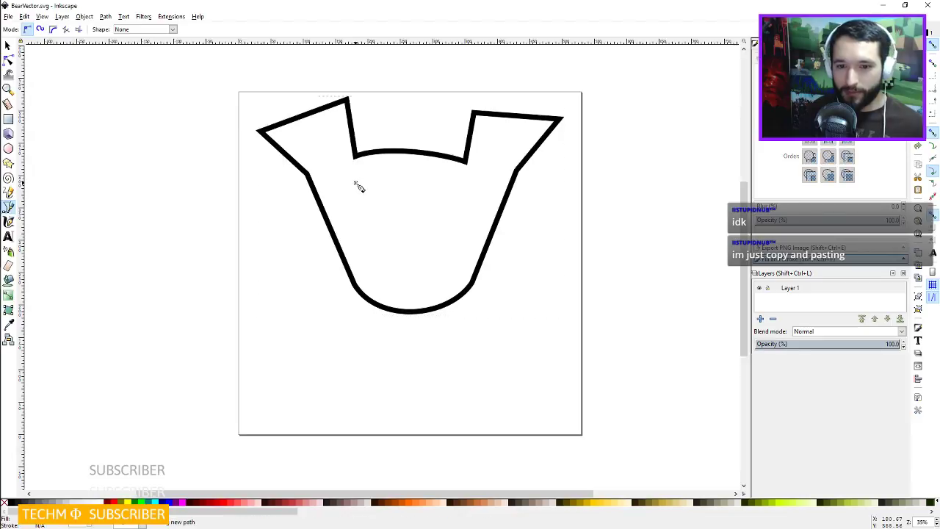
{"action": "double_click", "coordinate": [393, 214]}
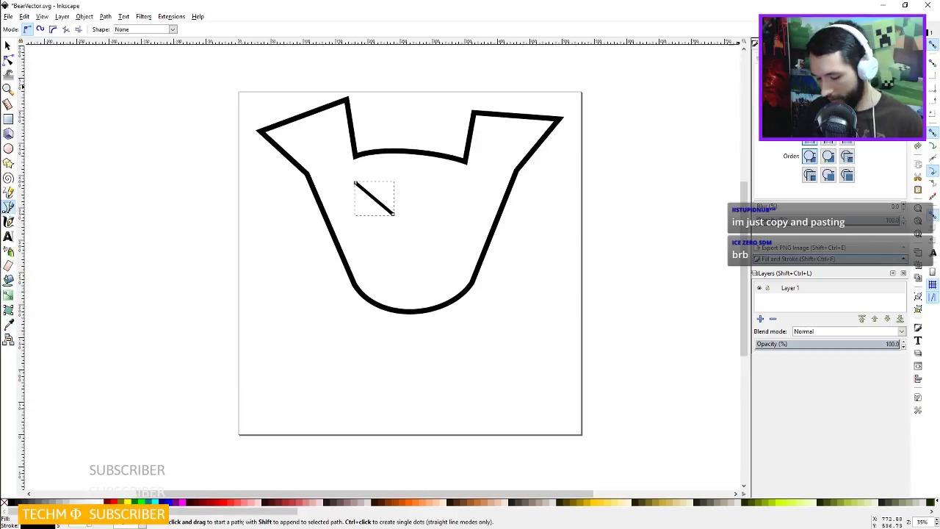
Thicken the diagonal line to stroke width 10 and cross it with a second line of the same width, forming an X-shaped left eye.
{"action": "key", "text": "ctrl+shift+v"}
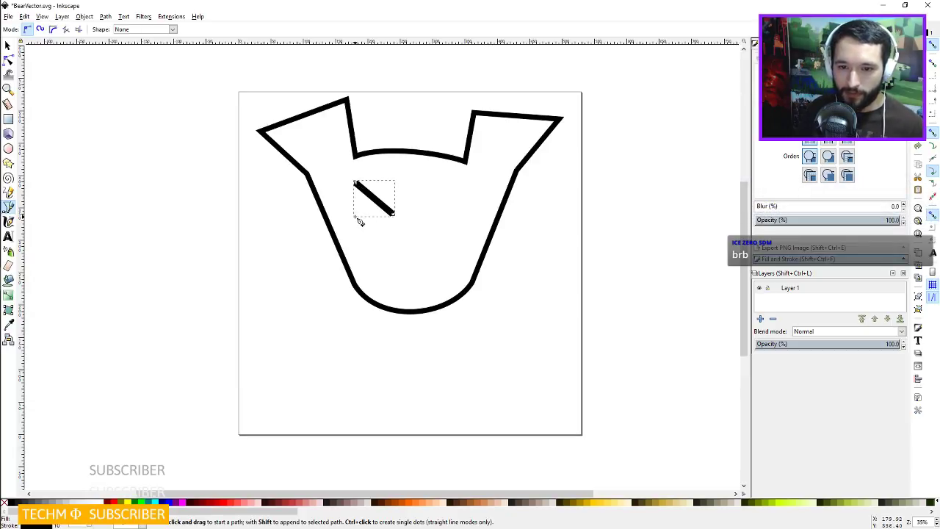
{"action": "left_click", "coordinate": [354, 216]}
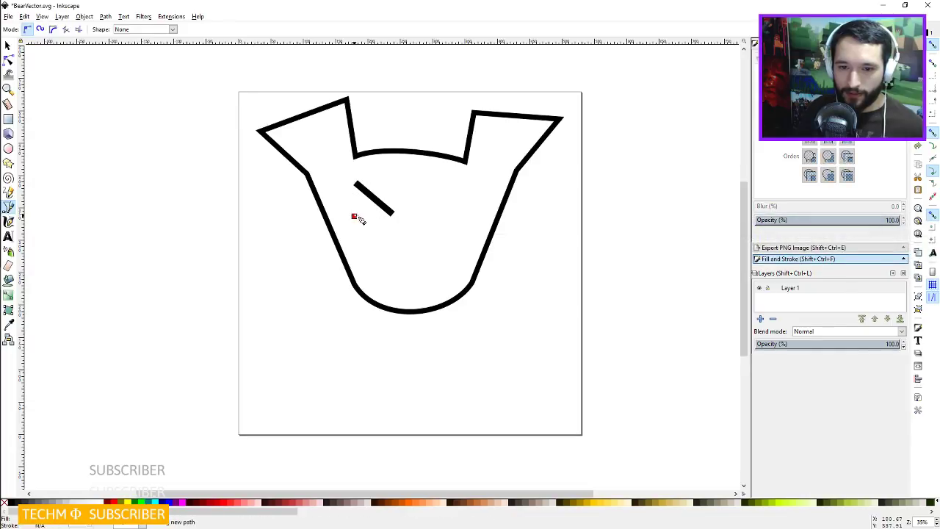
{"action": "left_click", "coordinate": [395, 182]}
{"action": "key", "text": "Return"}
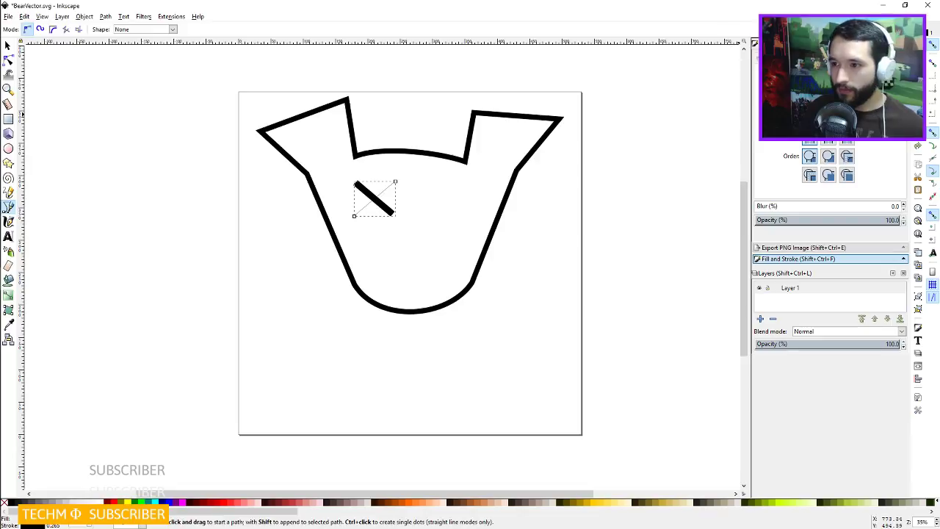
{"action": "key", "text": "Return"}
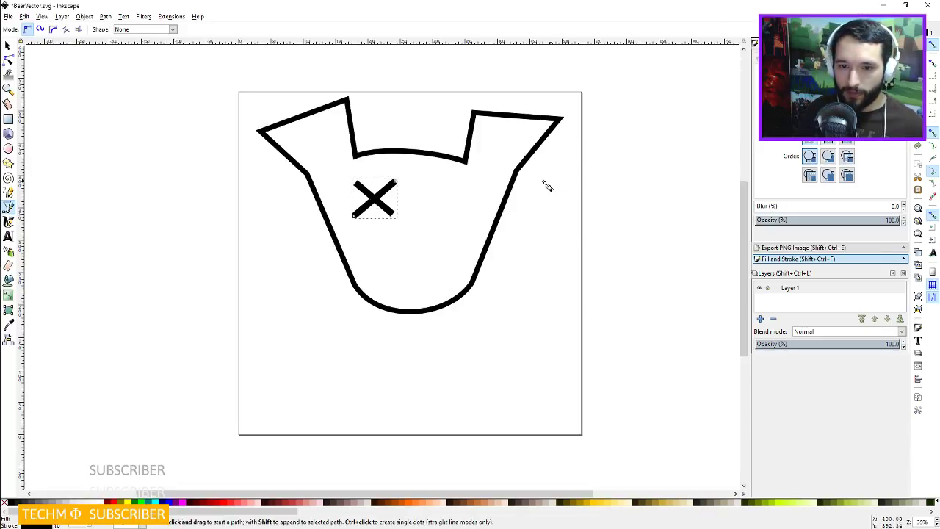
{"action": "left_click", "coordinate": [8, 60]}
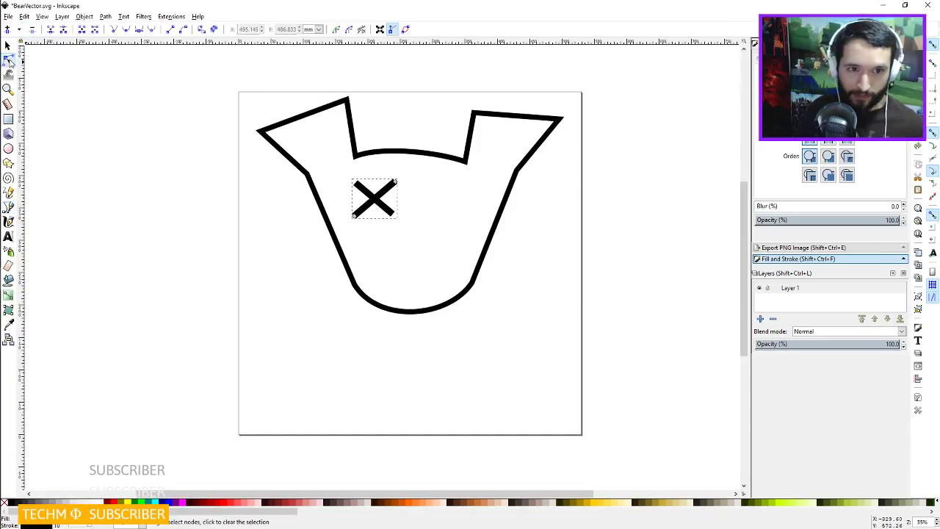
{"action": "left_click_drag", "start_coordinate": [354, 216], "coordinate": [358, 214]}
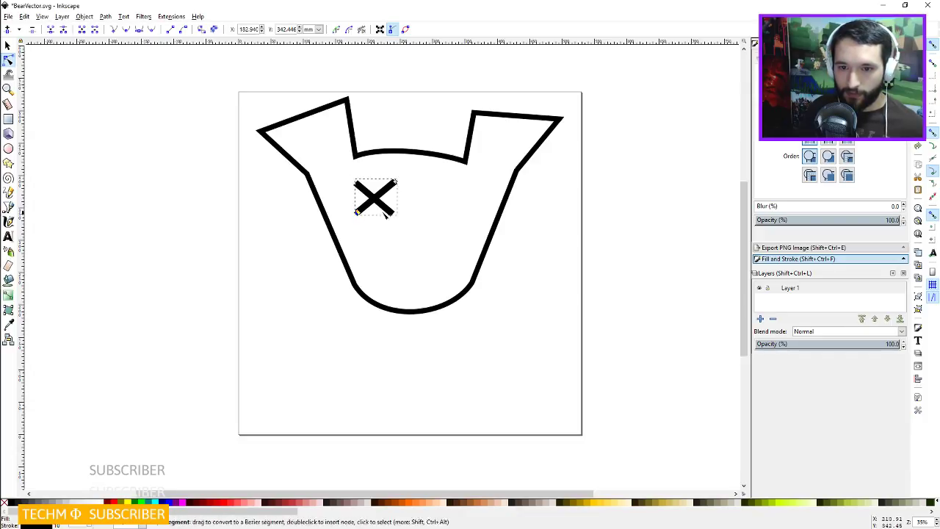
Copy both lines of the X eye and place the duplicate level with it as the right eye.
{"action": "left_click", "coordinate": [376, 199]}
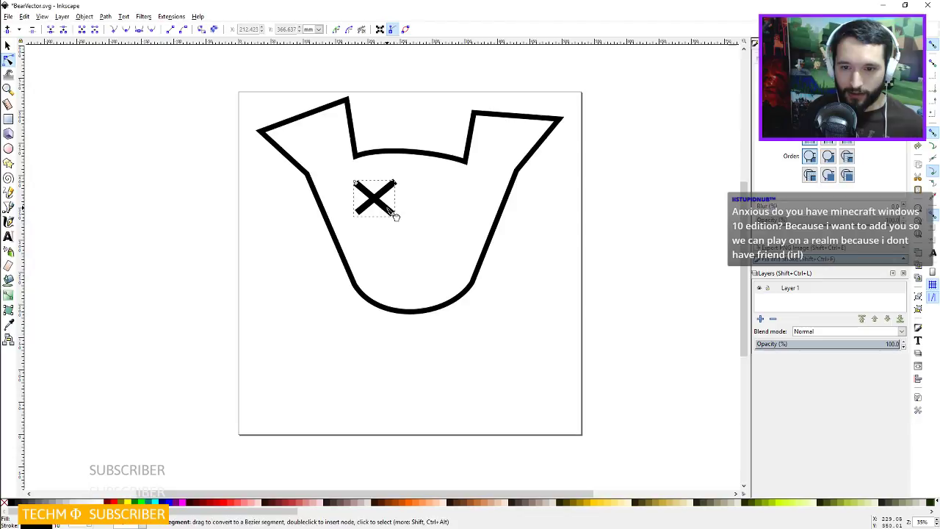
{"action": "left_click", "coordinate": [381, 202]}
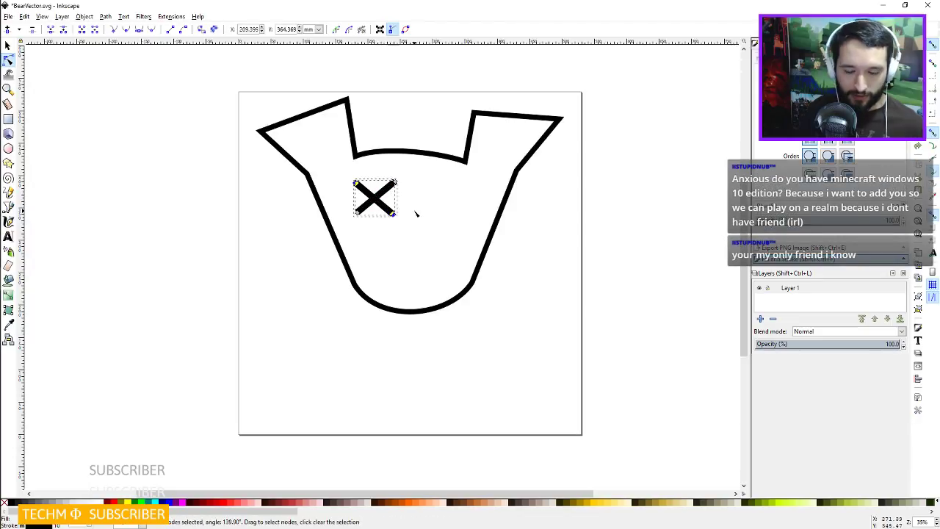
{"action": "key", "text": "ctrl+v"}
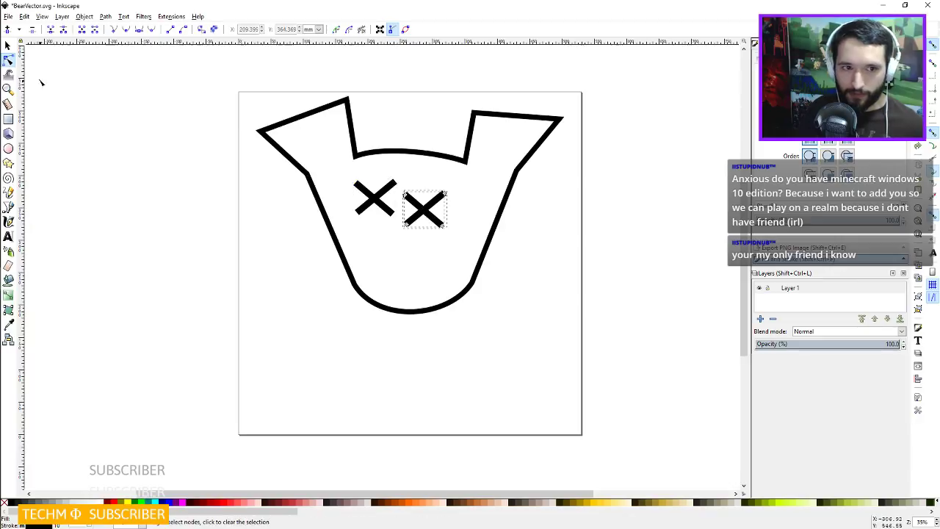
{"action": "left_click", "coordinate": [9, 46]}
{"action": "left_click_drag", "start_coordinate": [431, 216], "coordinate": [451, 204]}
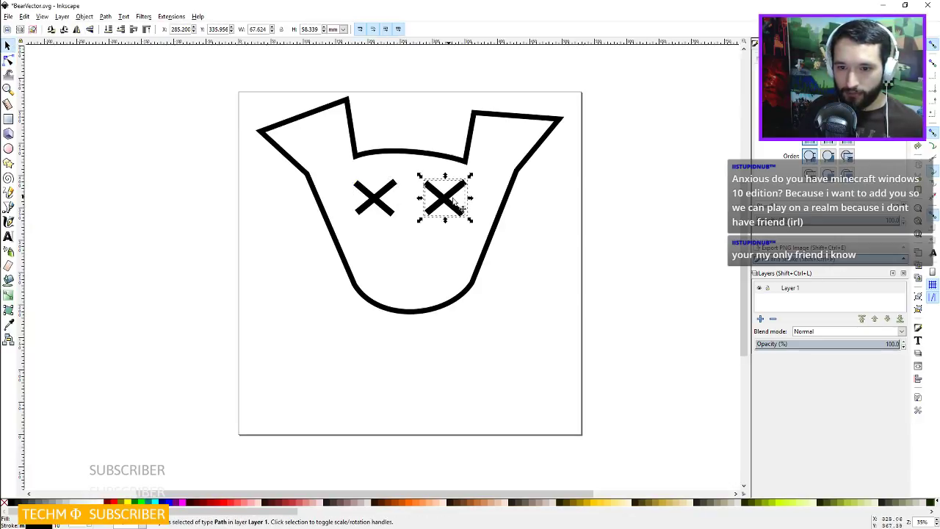
Rotate the right X eye counter-clockwise by roughly a quarter turn so it differs from the left one.
{"action": "left_click", "coordinate": [448, 197]}
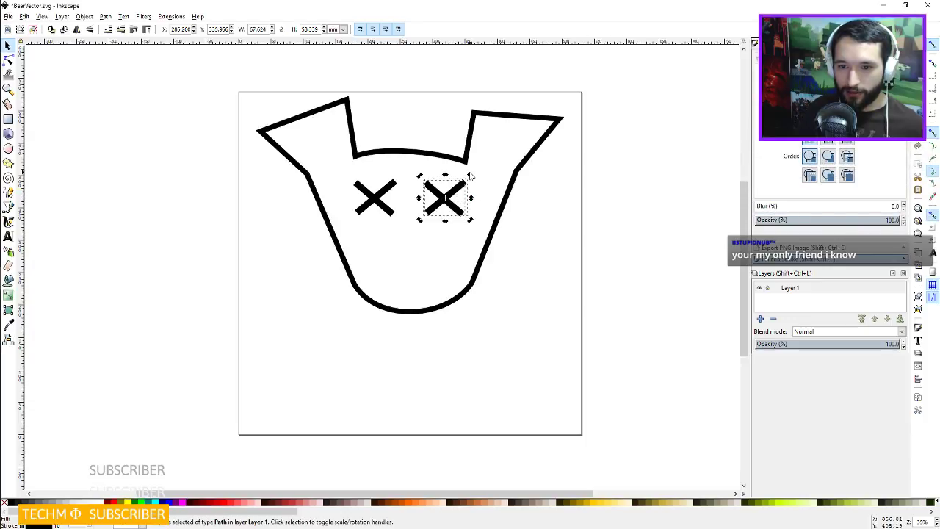
{"action": "left_click_drag", "start_coordinate": [470, 176], "coordinate": [427, 169]}
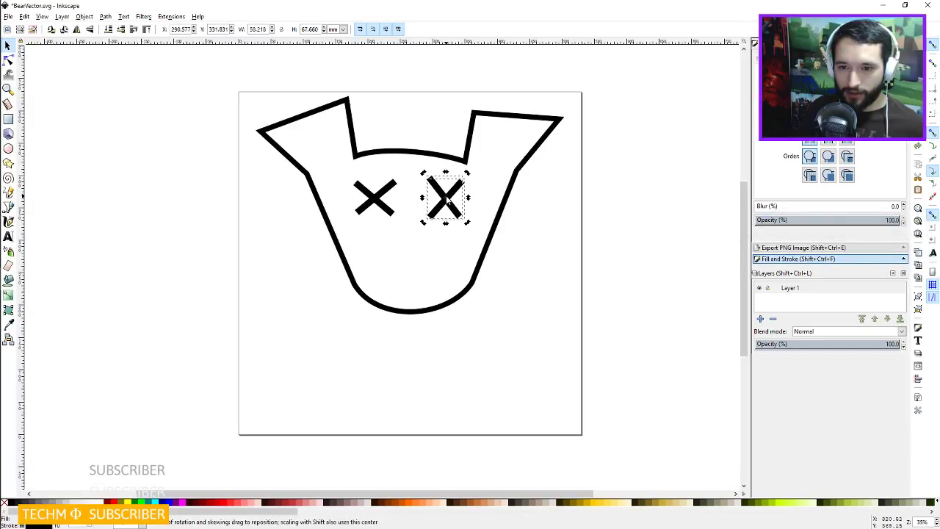
{"action": "left_click_drag", "start_coordinate": [447, 199], "coordinate": [447, 203]}
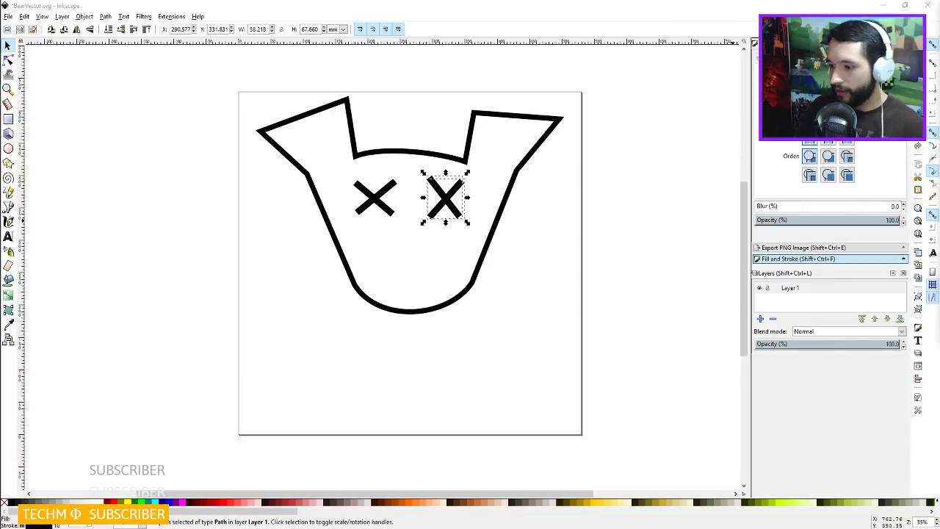
Save the bear drawing with its two X eyes.
{"action": "left_click", "coordinate": [496, 12]}
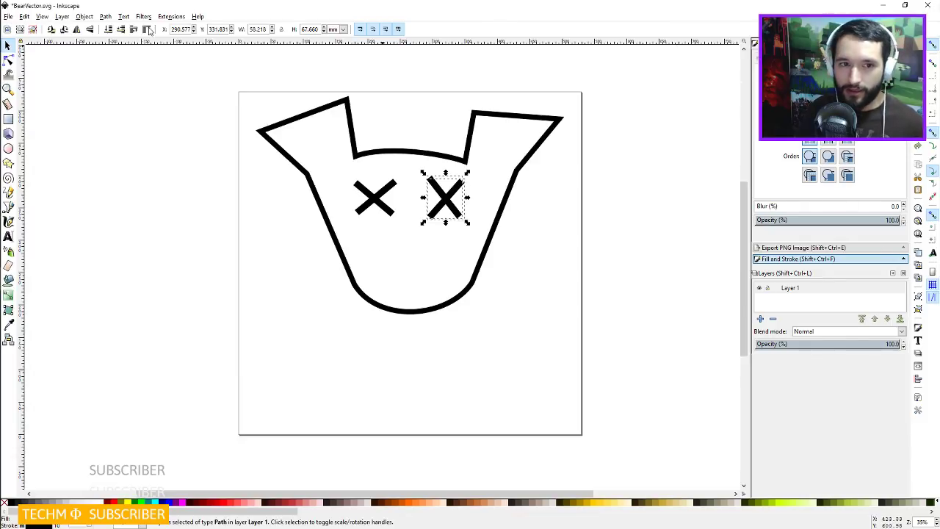
{"action": "left_click", "coordinate": [9, 18]}
{"action": "left_click", "coordinate": [19, 77]}
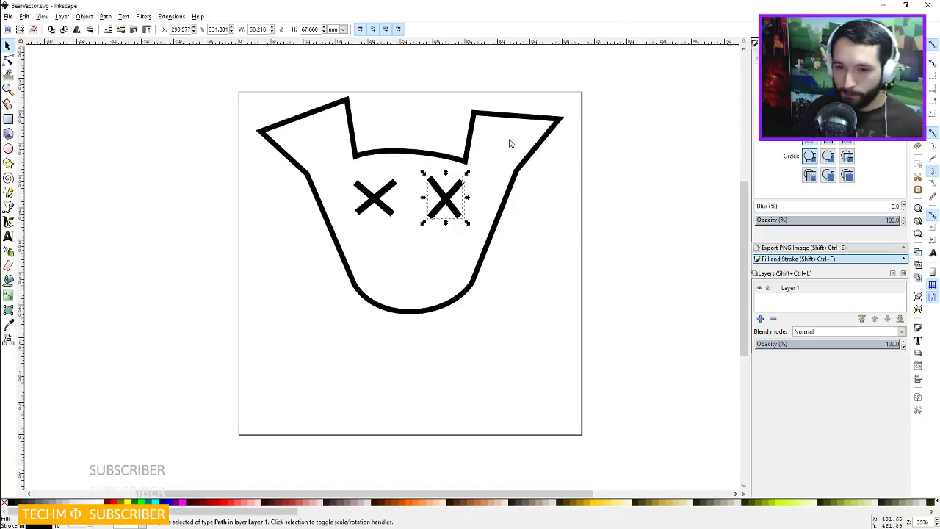
Reshape the right X eye by shifting its upper-left end inward and its lower-left end outward and up, and save the drawing.
{"action": "left_click", "coordinate": [8, 61]}
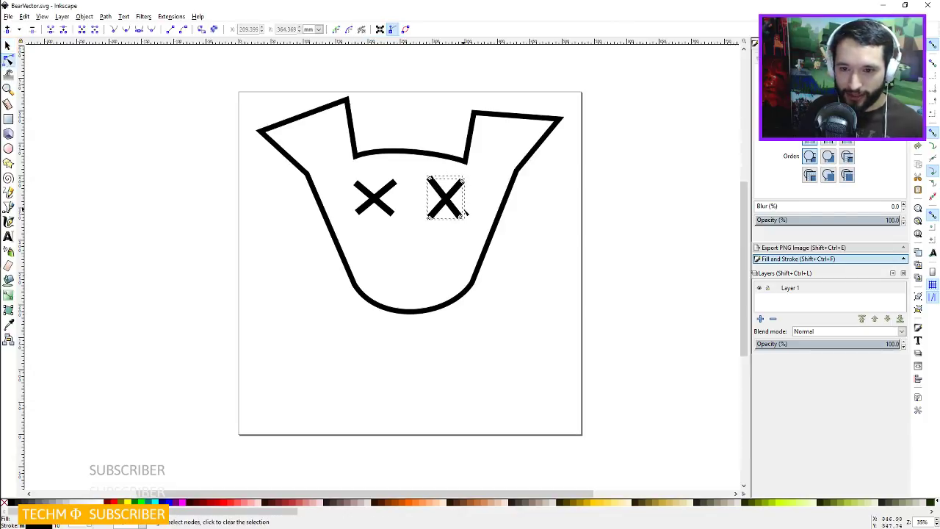
{"action": "scroll", "coordinate": [467, 198], "scroll_direction": "up", "scroll_amount": 2}
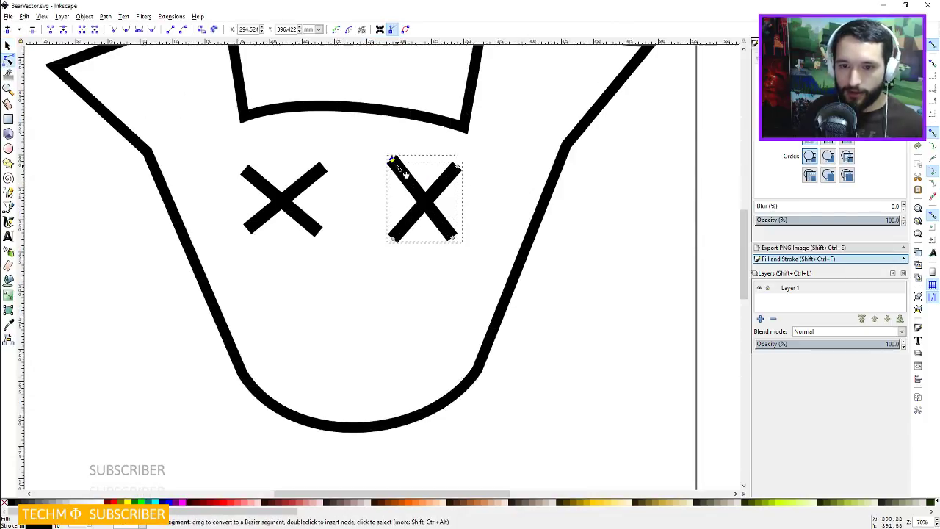
{"action": "left_click_drag", "start_coordinate": [393, 160], "coordinate": [398, 158]}
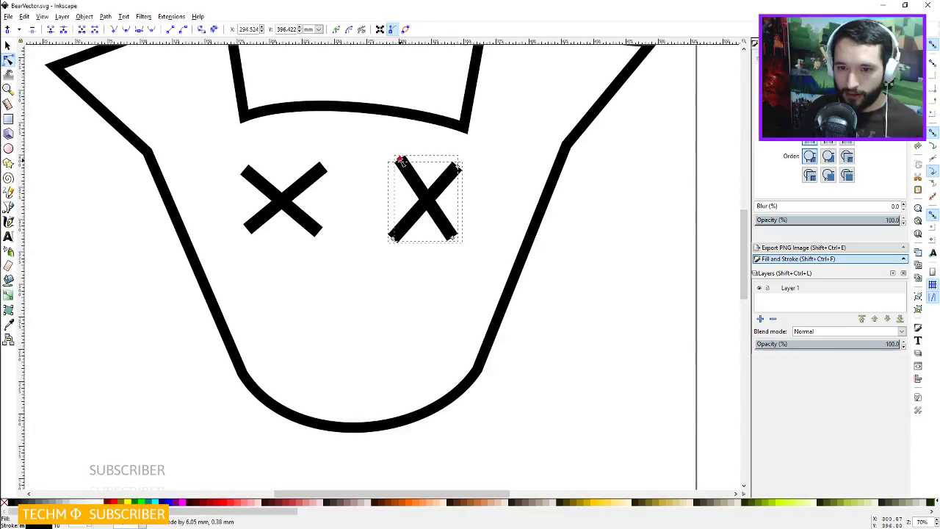
{"action": "left_click_drag", "start_coordinate": [457, 166], "coordinate": [457, 169]}
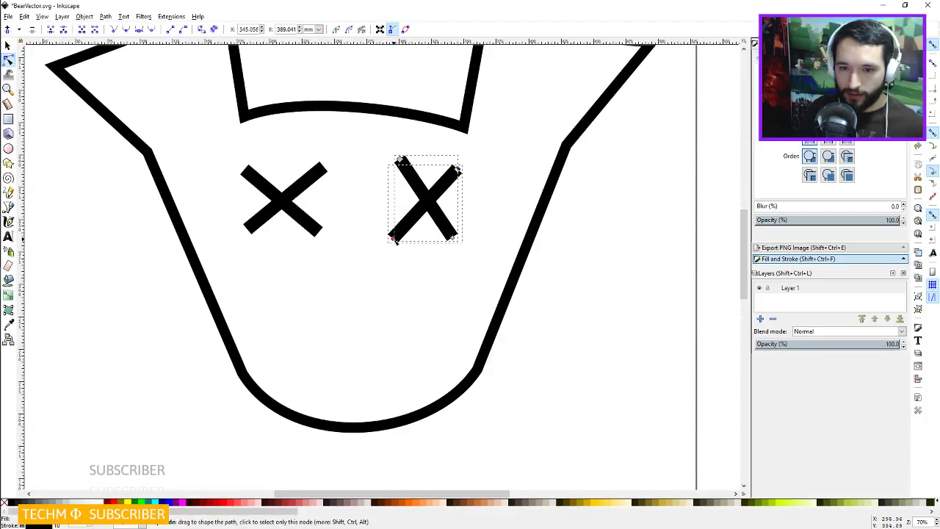
{"action": "left_click_drag", "start_coordinate": [395, 237], "coordinate": [383, 230]}
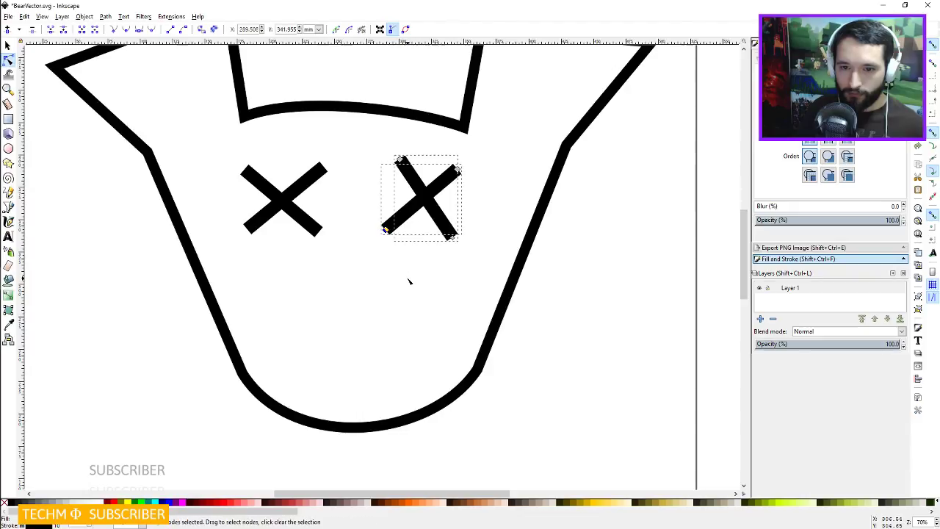
{"action": "scroll", "coordinate": [409, 281], "scroll_direction": "down", "scroll_amount": 5}
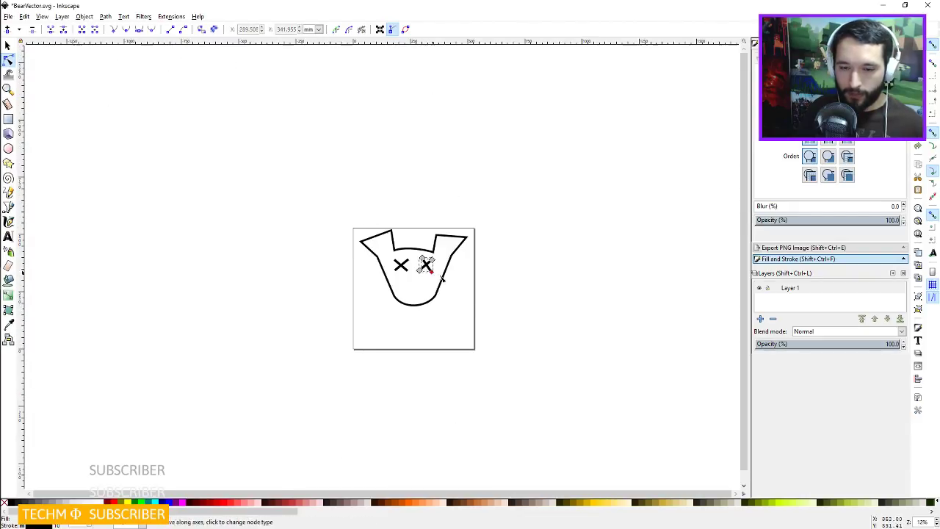
{"action": "scroll", "coordinate": [442, 278], "scroll_direction": "up", "scroll_amount": 3}
{"action": "left_click", "coordinate": [474, 277]}
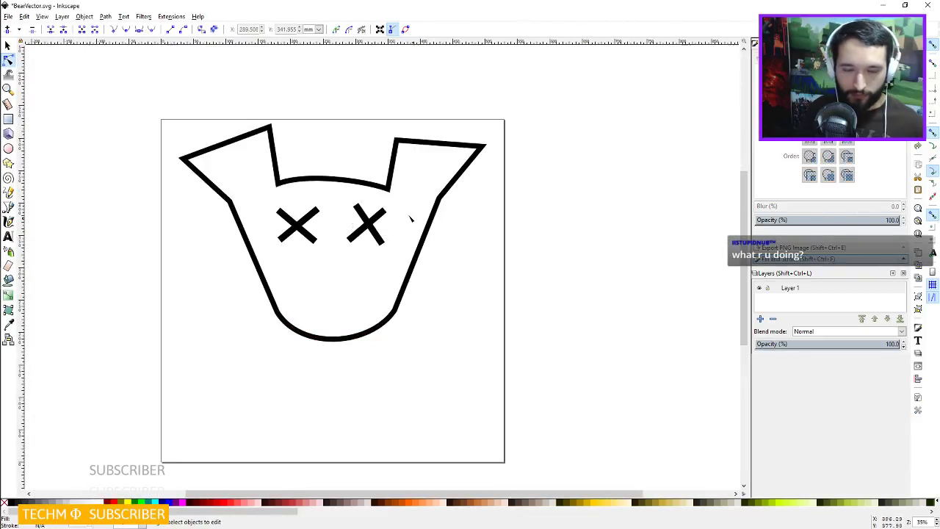
{"action": "key", "text": "ctrl+s"}
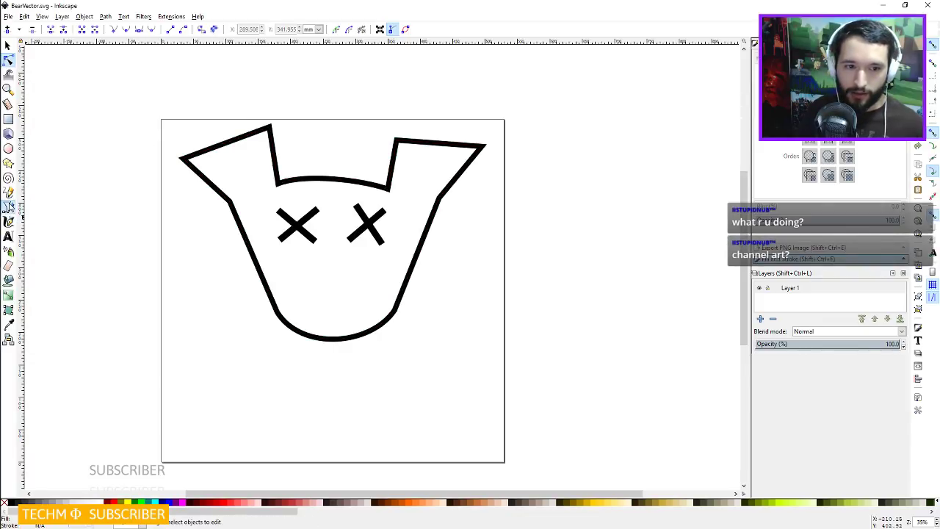
Draw an open three-segment inner-ear line inside the left ear, parallel to its edges, with stroke width 4.5.
{"action": "left_click", "coordinate": [8, 207]}
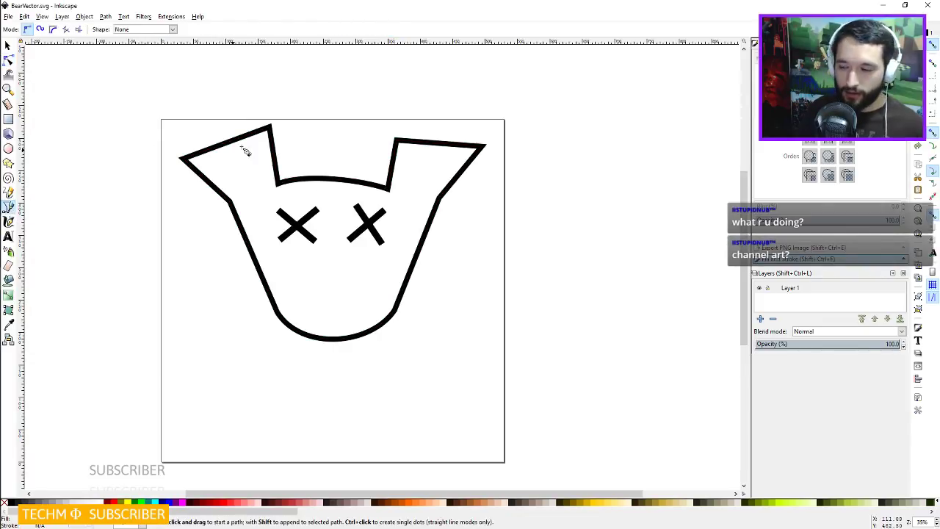
{"action": "left_click", "coordinate": [235, 189]}
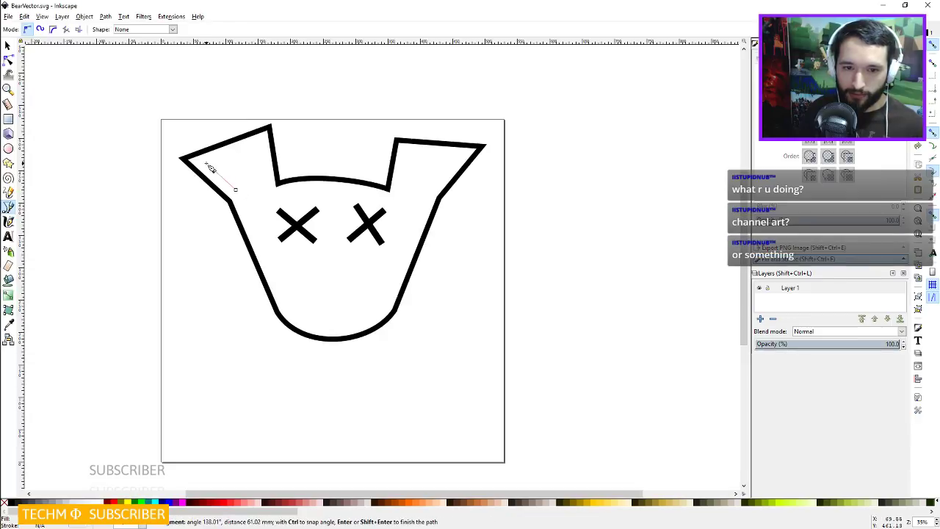
{"action": "left_click", "coordinate": [203, 168]}
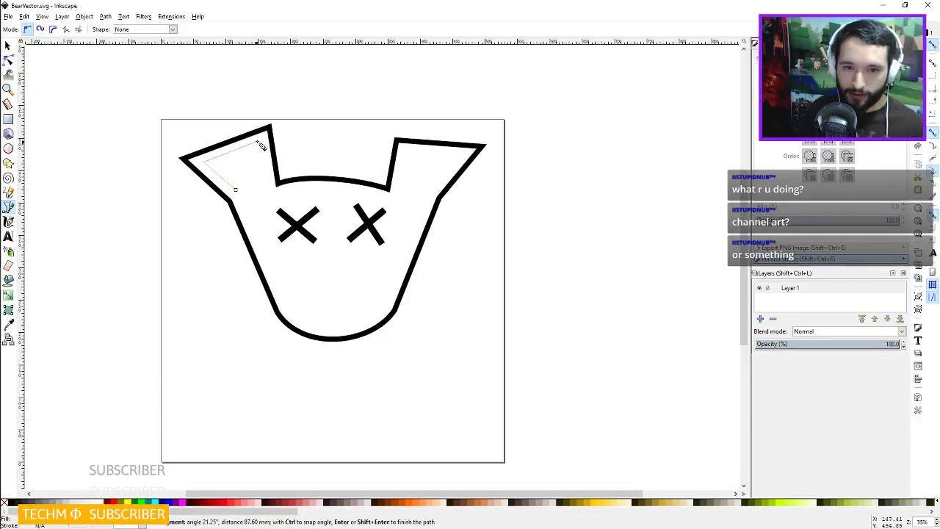
{"action": "left_click", "coordinate": [262, 141]}
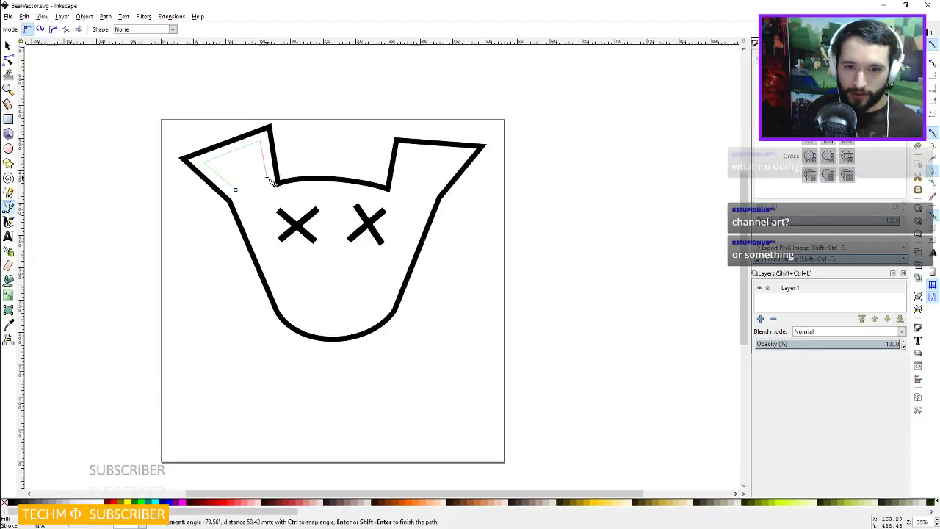
{"action": "left_click", "coordinate": [267, 181]}
{"action": "key", "text": "Return"}
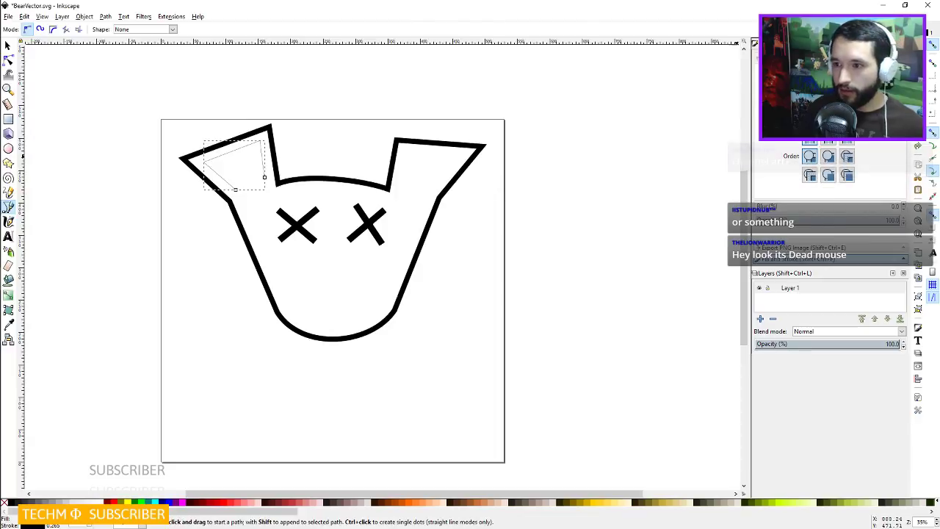
{"action": "key", "text": "ctrl+shift+v"}
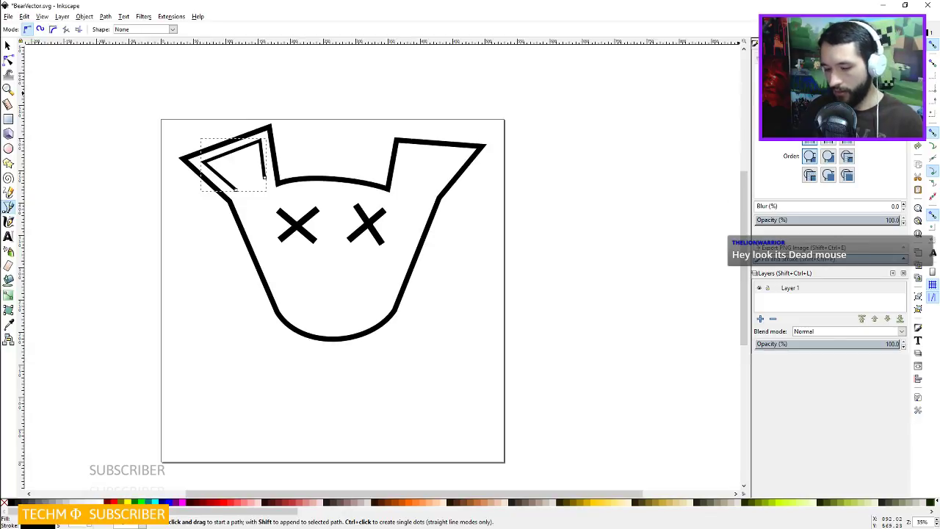
{"action": "key", "text": "Return"}
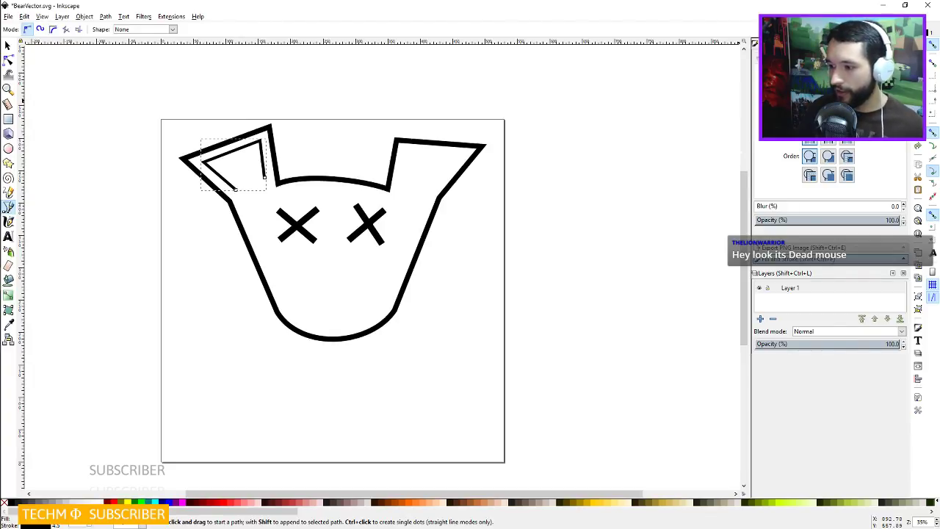
Draw a matching open three-segment inner-ear line inside the right ear with stroke width 4.5.
{"action": "left_click", "coordinate": [397, 184]}
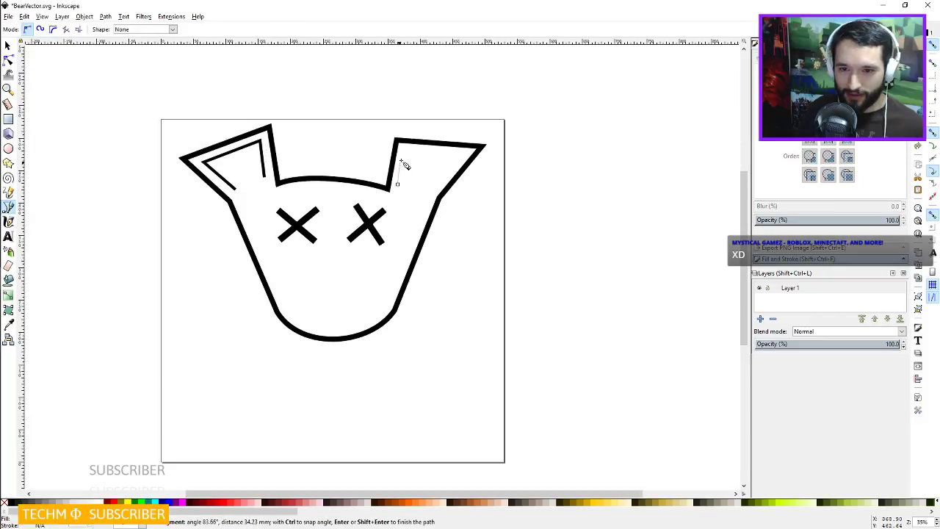
{"action": "left_click", "coordinate": [403, 150]}
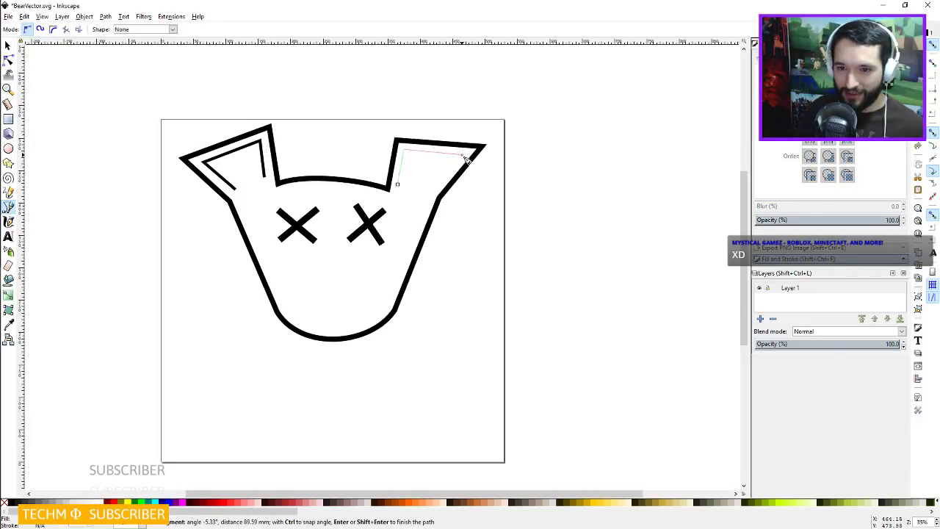
{"action": "left_click", "coordinate": [462, 155]}
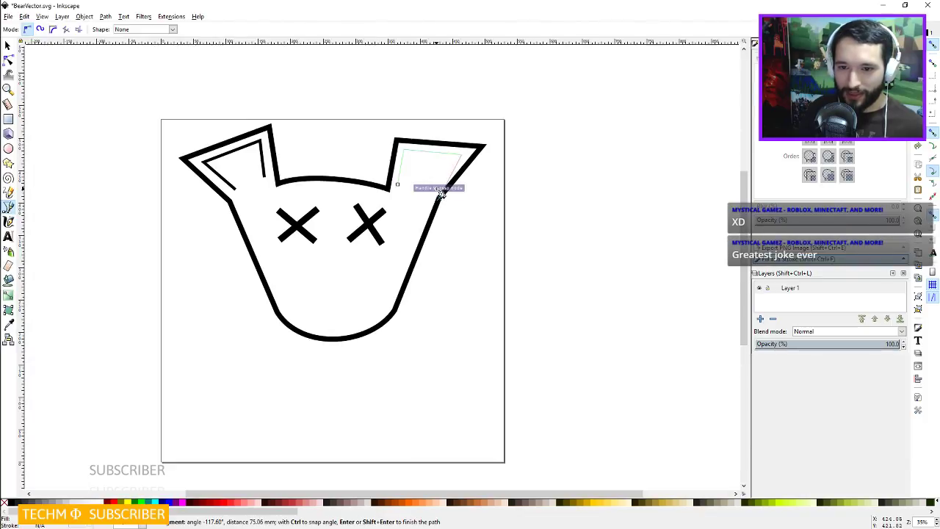
{"action": "left_click", "coordinate": [440, 189]}
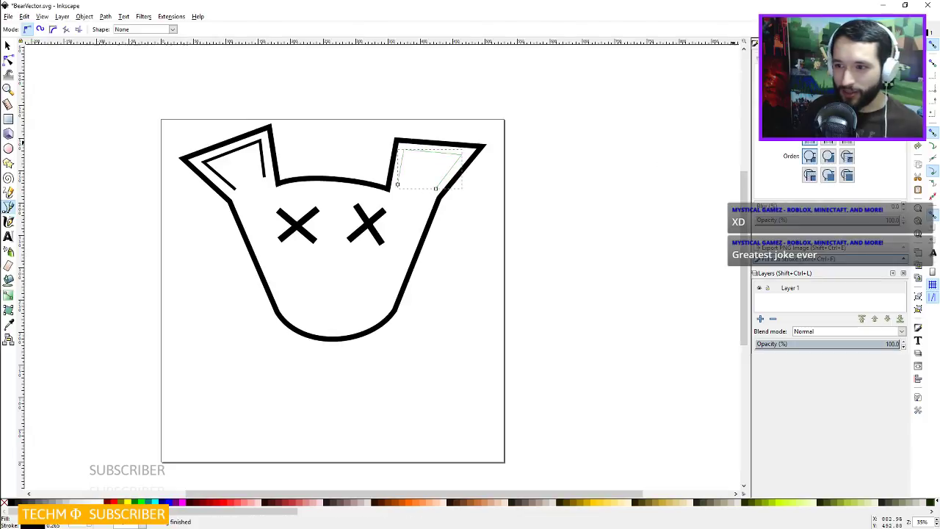
{"action": "key", "text": "Return"}
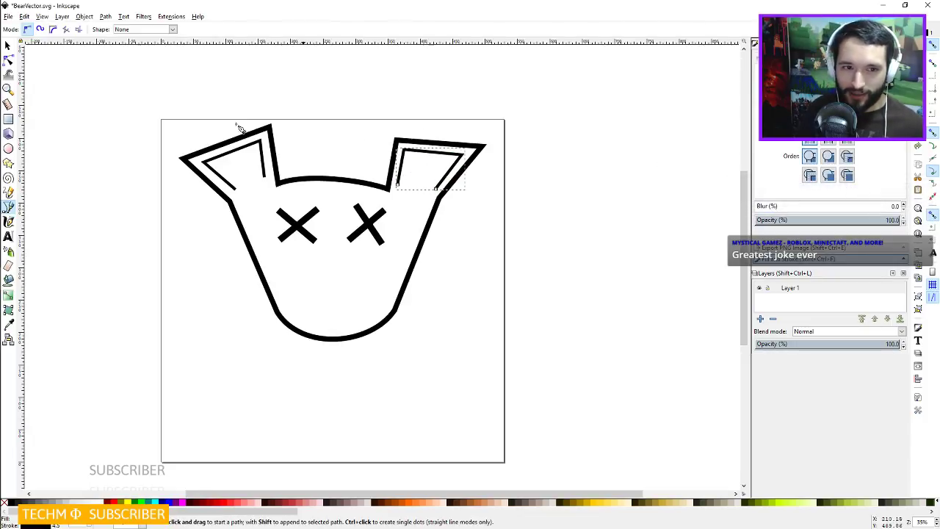
Draw a short straight diagonal stroke rising to the right in the lower-left of the face, with a thick outline.
{"action": "left_click", "coordinate": [8, 59]}
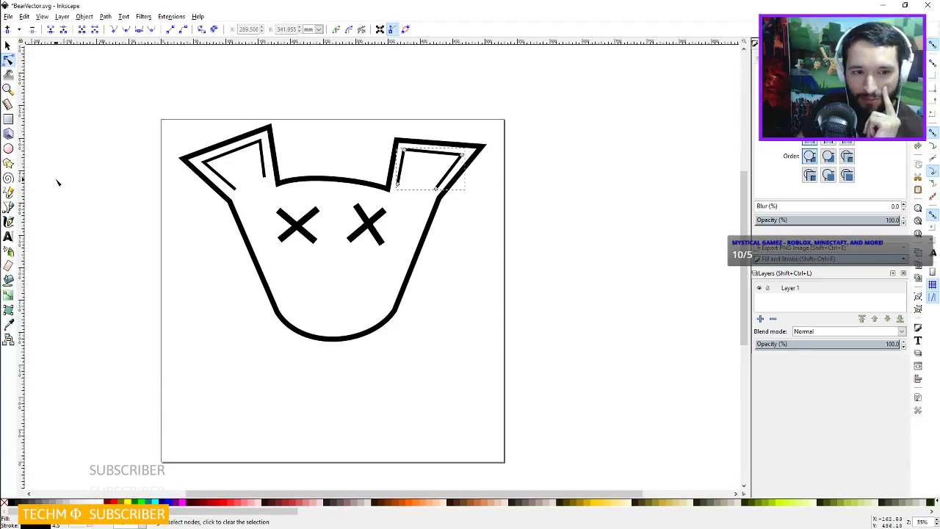
{"action": "left_click", "coordinate": [9, 206]}
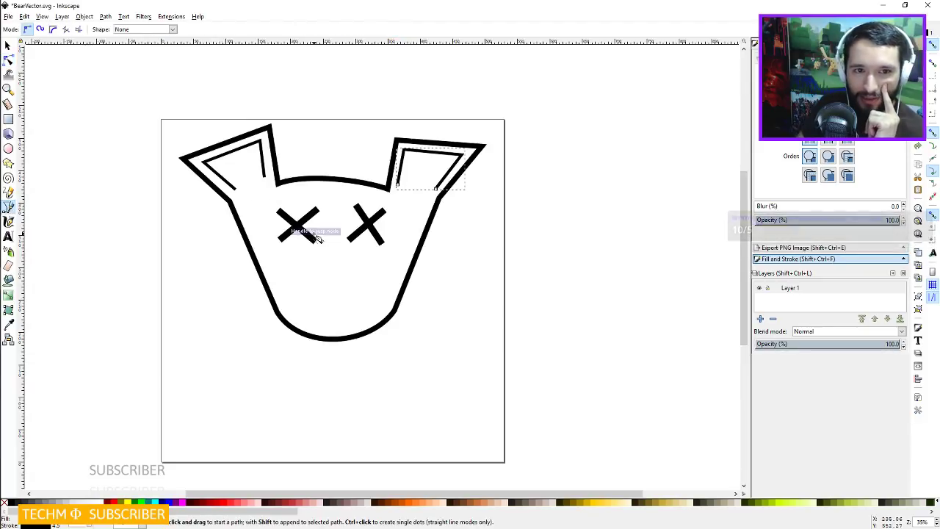
{"action": "left_click", "coordinate": [66, 30]}
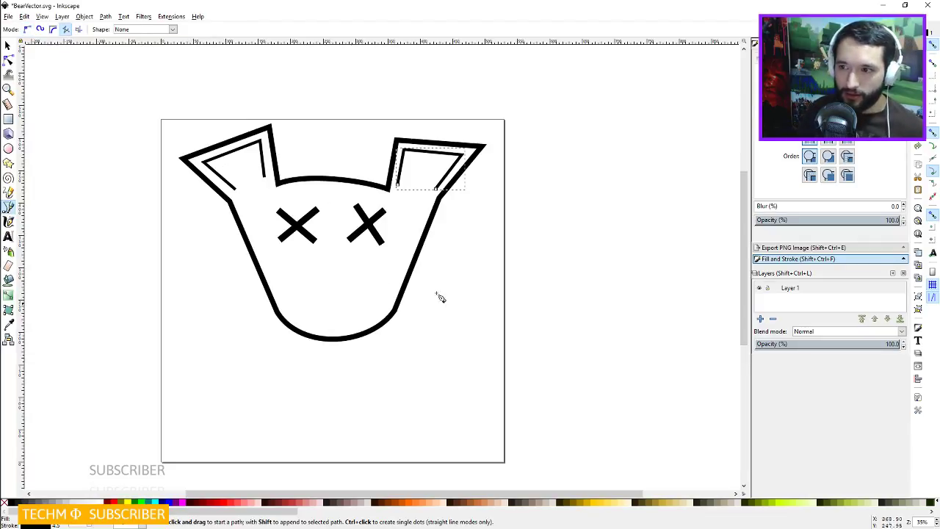
{"action": "left_click", "coordinate": [295, 275]}
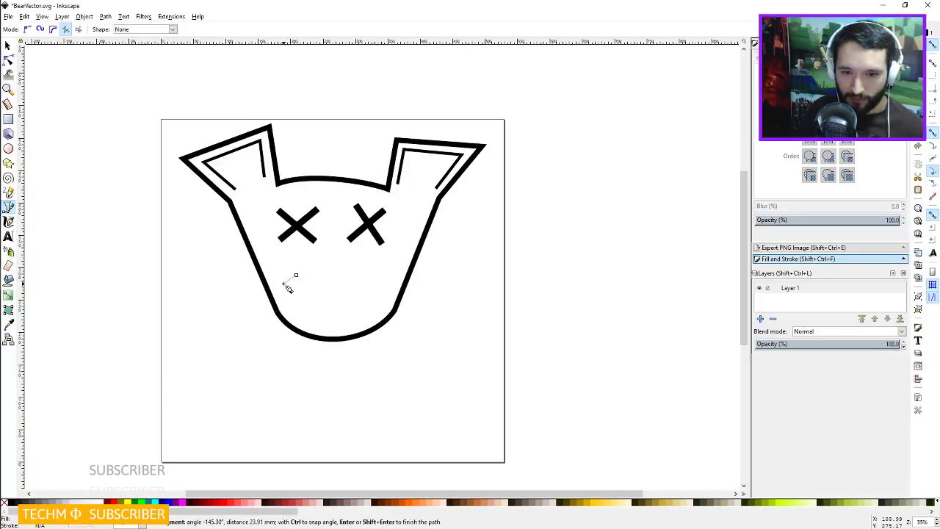
{"action": "double_click", "coordinate": [280, 285]}
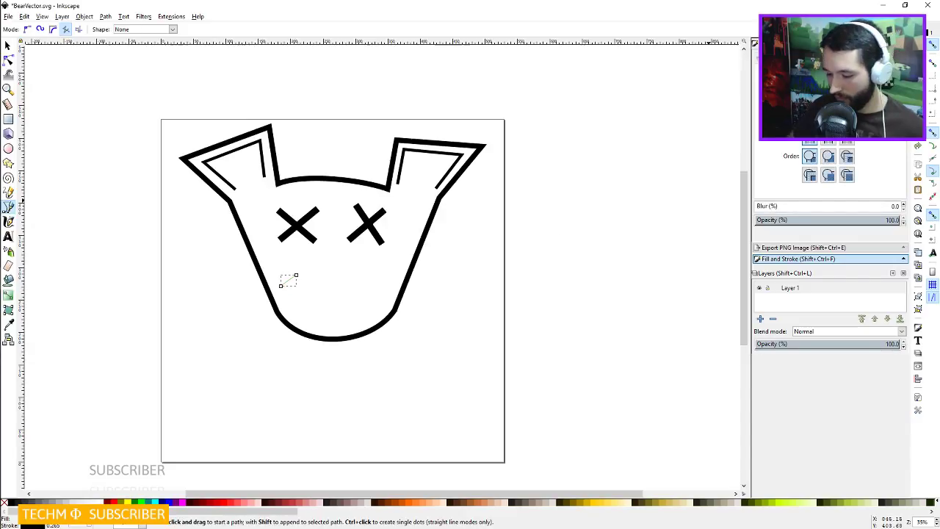
{"action": "key", "text": "Return"}
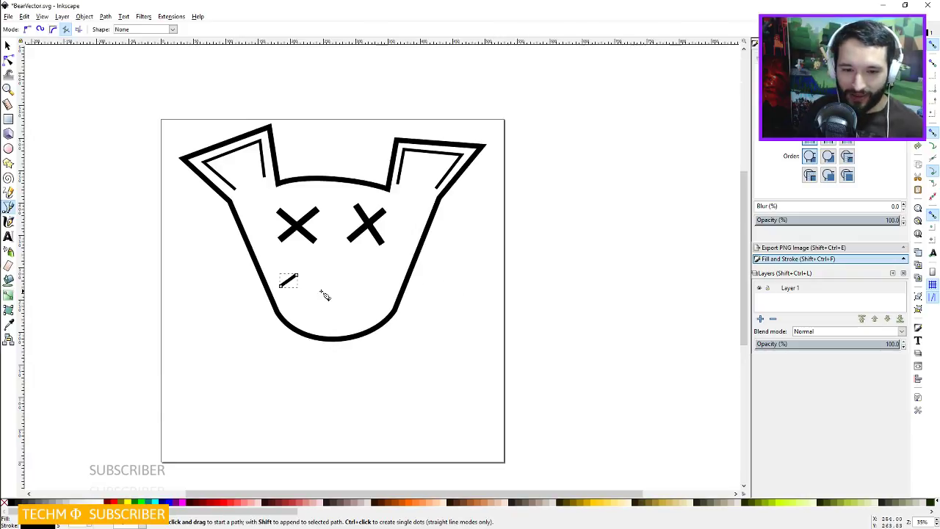
Cross the short diagonal with a second thick straight stroke of similar length, forming a small X.
{"action": "left_click", "coordinate": [281, 273]}
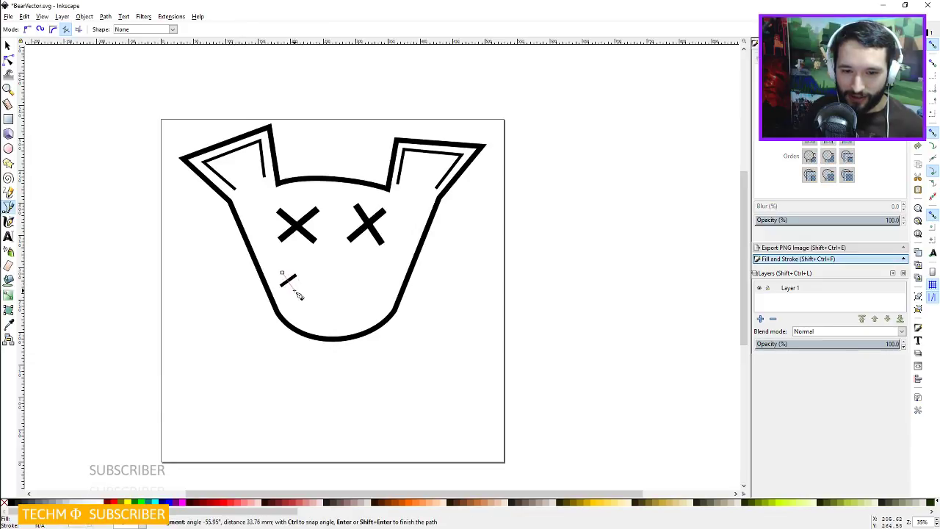
{"action": "left_click", "coordinate": [295, 287]}
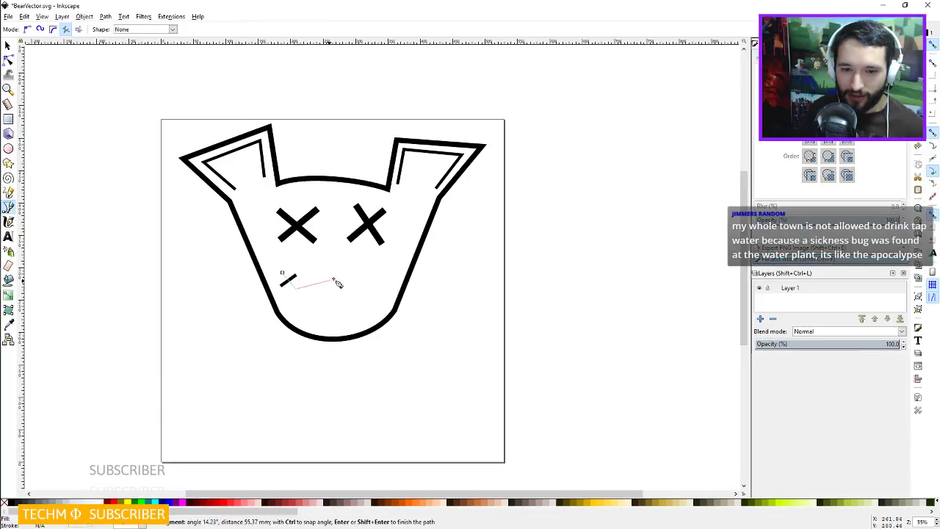
{"action": "key", "text": "Return"}
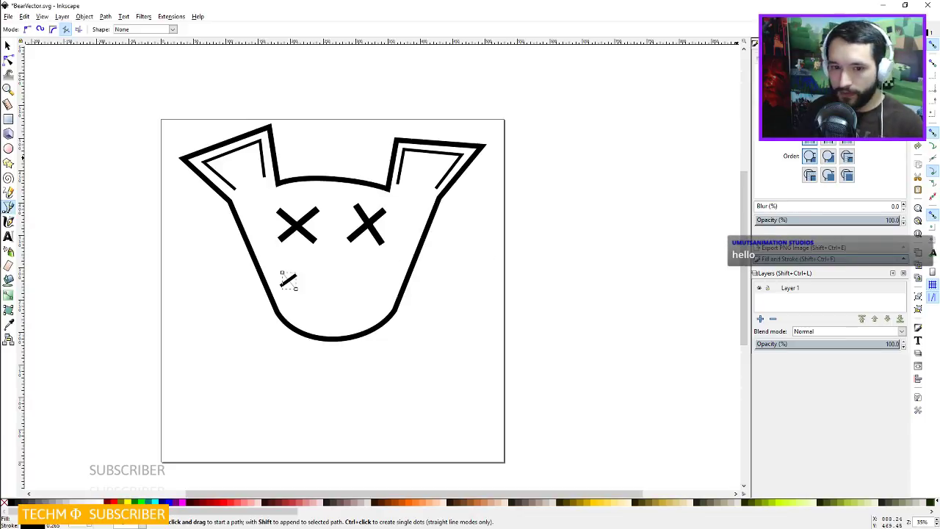
{"action": "left_click_drag", "start_coordinate": [282, 272], "coordinate": [296, 287]}
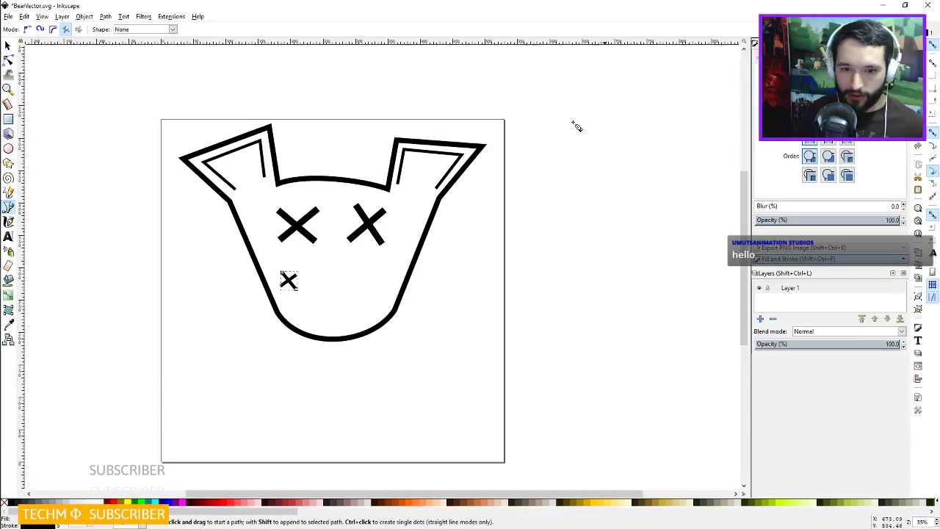
Copy both strokes of the small X and place two duplicates beside it, stepping down toward the middle of the chin.
{"action": "scroll", "coordinate": [314, 269], "scroll_direction": "up", "scroll_amount": 6}
{"action": "scroll", "coordinate": [310, 277], "scroll_direction": "down", "scroll_amount": 3}
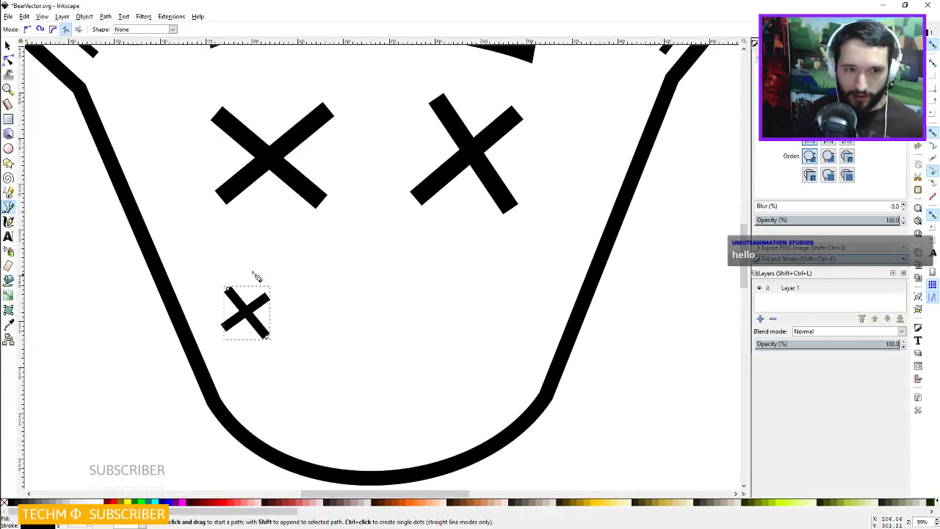
{"action": "left_click", "coordinate": [7, 46]}
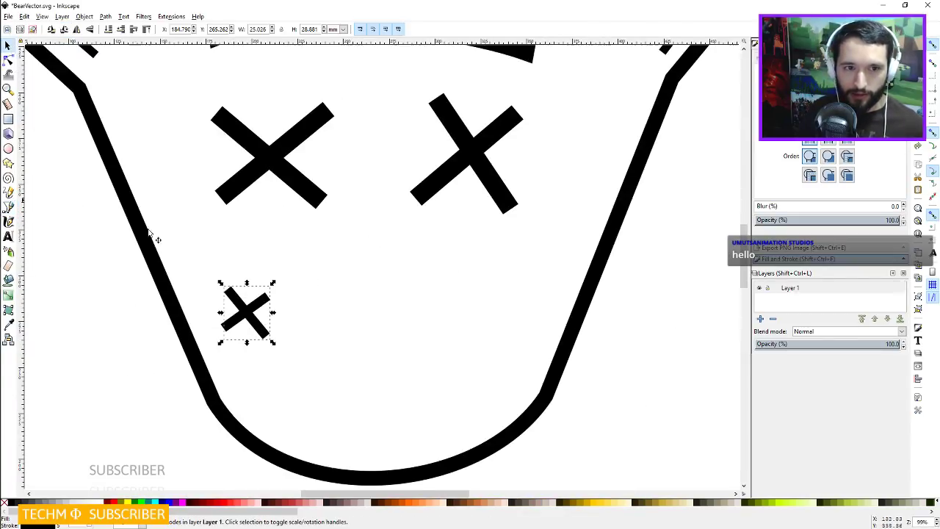
{"action": "left_click", "coordinate": [258, 305], "text": "shift"}
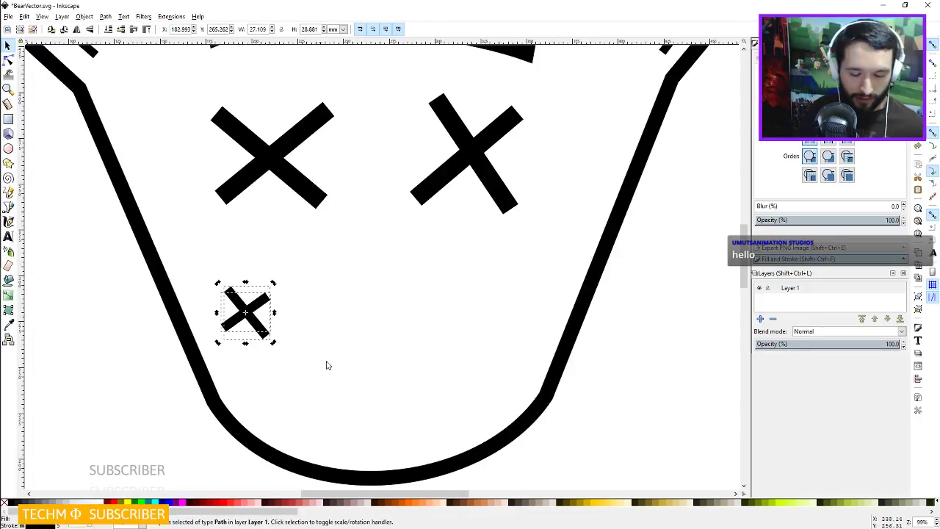
{"action": "key", "text": "ctrl+v"}
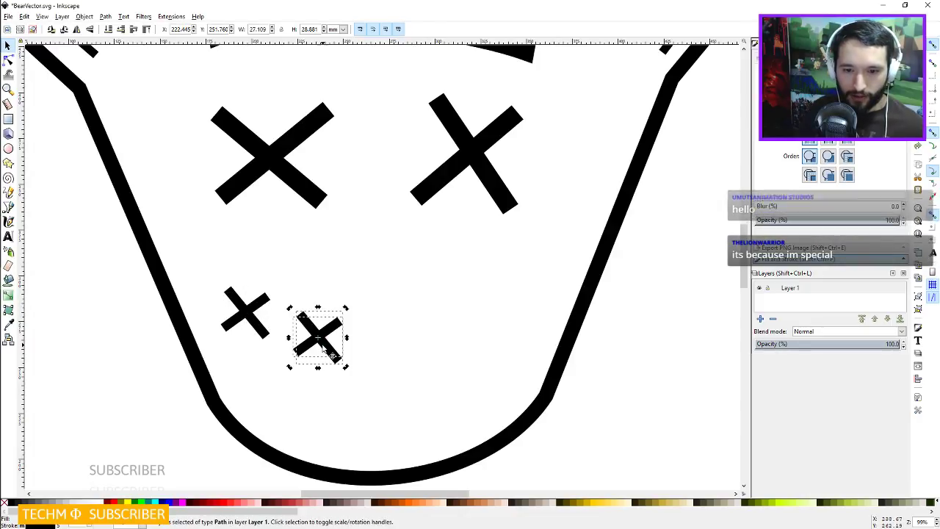
{"action": "left_click_drag", "start_coordinate": [317, 338], "coordinate": [297, 338]}
{"action": "key", "text": "ctrl+v"}
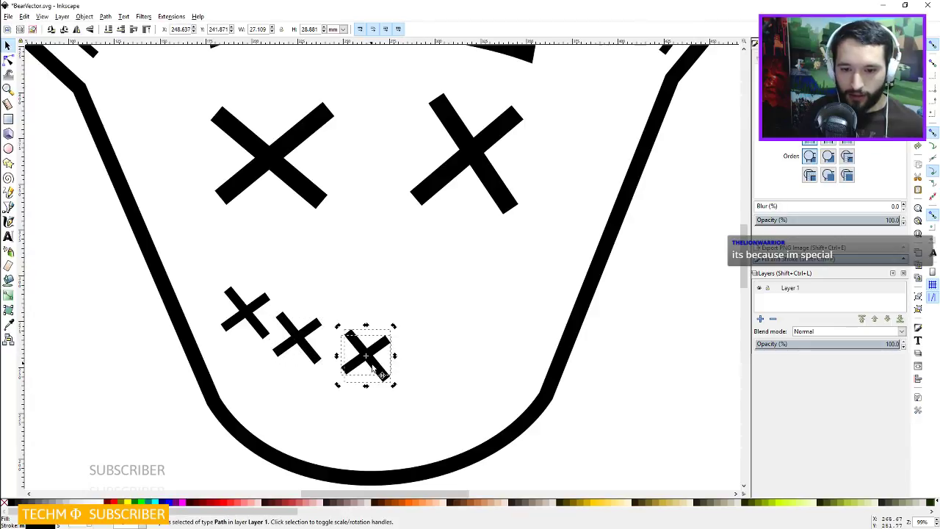
{"action": "left_click_drag", "start_coordinate": [376, 371], "coordinate": [355, 370]}
Add three more copies of the small X, rising toward the right side of the face to complete a curved six-X smile.
{"action": "key", "text": "ctrl+v"}
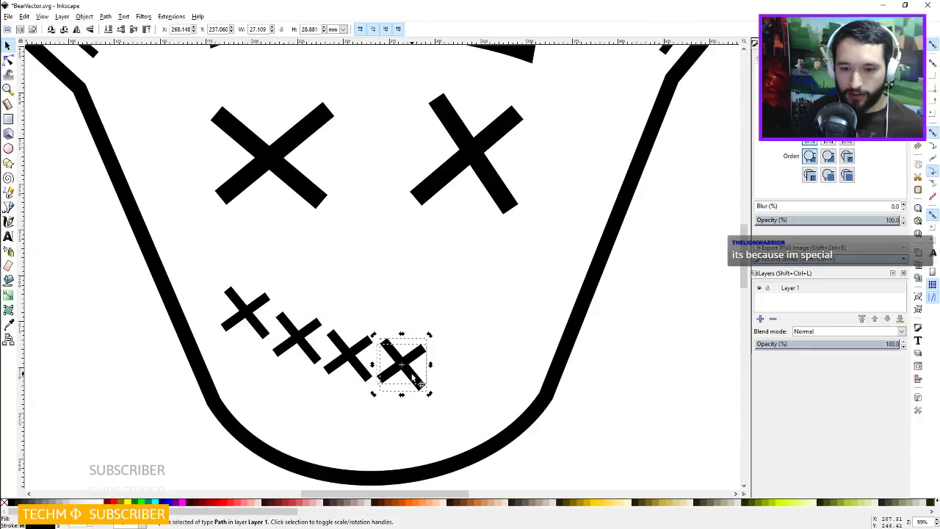
{"action": "left_click_drag", "start_coordinate": [416, 378], "coordinate": [502, 329]}
{"action": "key", "text": "ctrl+v"}
{"action": "key", "text": "ctrl+v"}
{"action": "scroll", "coordinate": [503, 329], "scroll_direction": "down", "scroll_amount": 5}
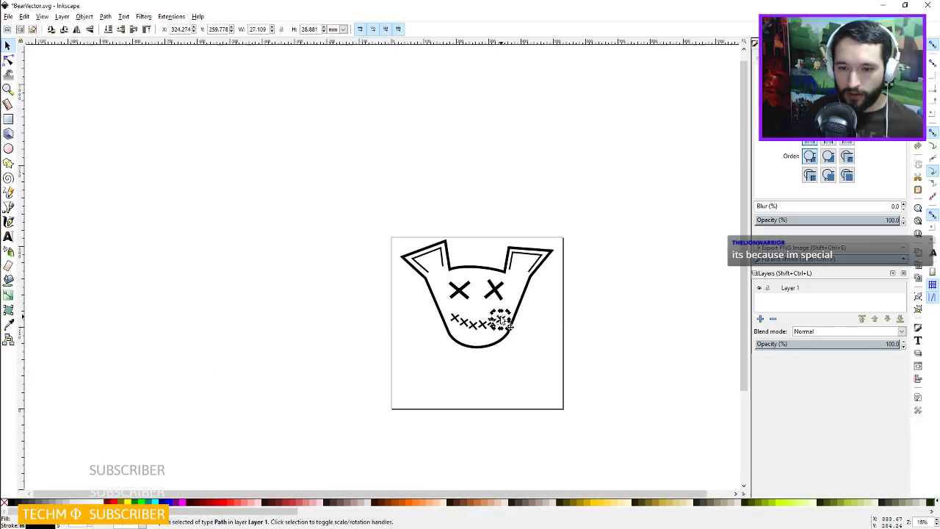
{"action": "left_click", "coordinate": [579, 324]}
{"action": "scroll", "coordinate": [569, 328], "scroll_direction": "up", "scroll_amount": 2}
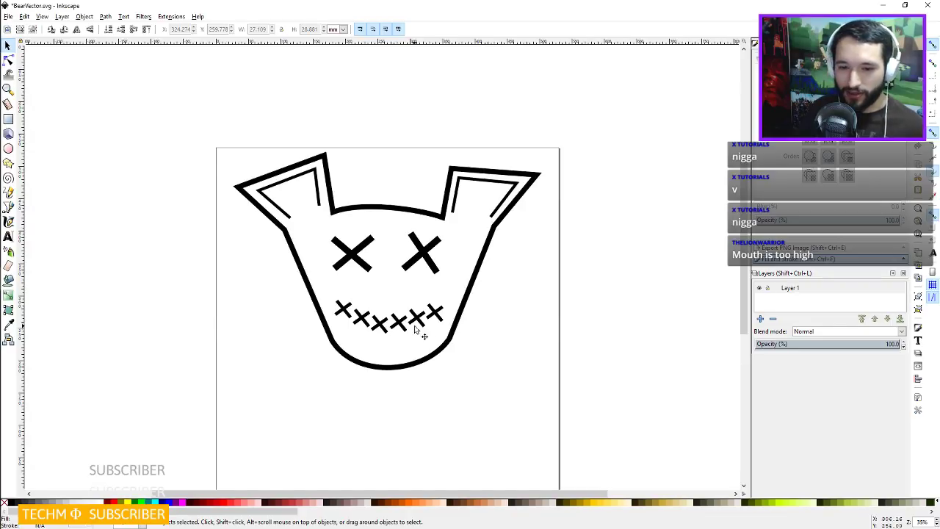
Select all six small Xs of the mouth and move them down together by about 17 mm.
{"action": "scroll", "coordinate": [418, 330], "scroll_direction": "up", "scroll_amount": 3, "text": "ctrl"}
{"action": "scroll", "coordinate": [411, 331], "scroll_direction": "down", "scroll_amount": 2, "text": "ctrl"}
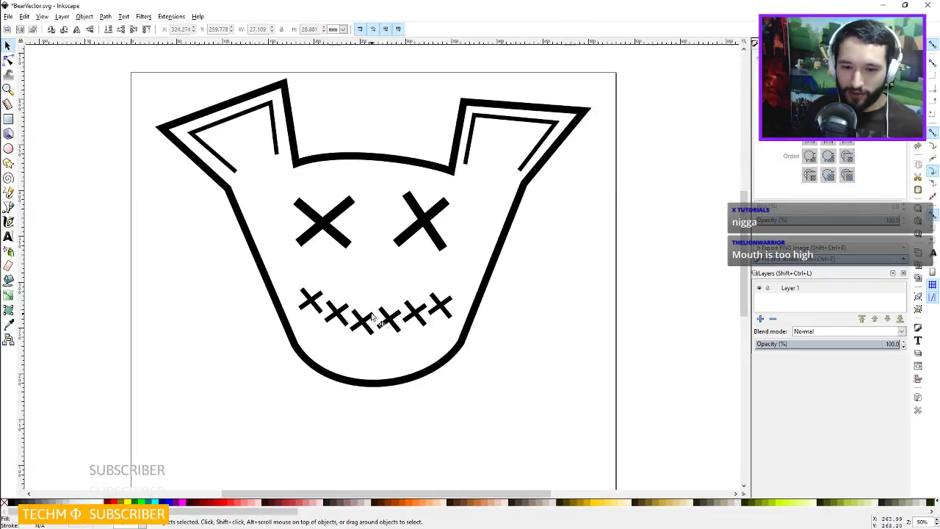
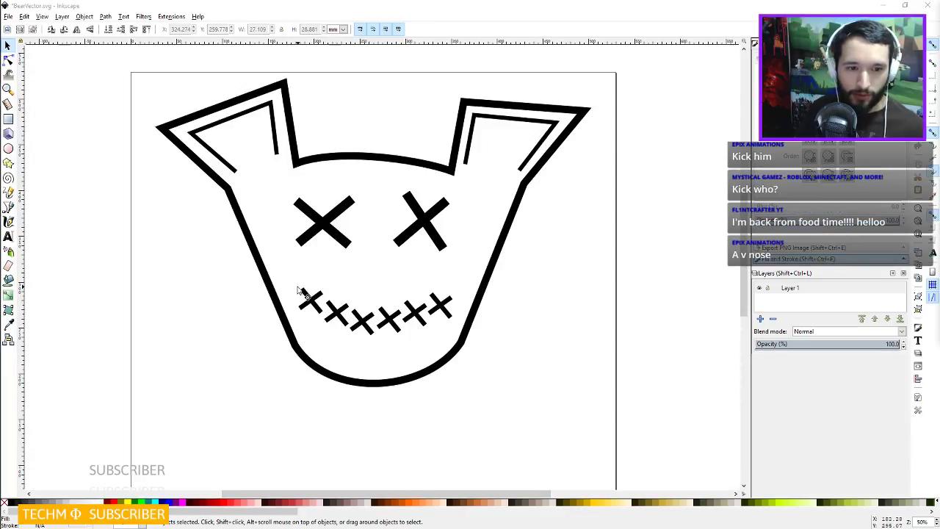
{"action": "left_click_drag", "start_coordinate": [292, 271], "coordinate": [482, 343]}
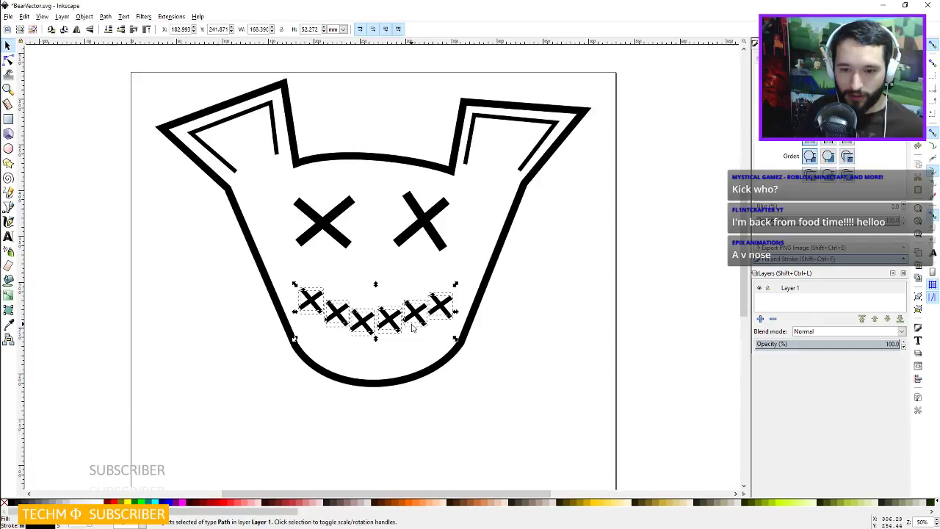
{"action": "left_click_drag", "start_coordinate": [397, 330], "coordinate": [399, 345]}
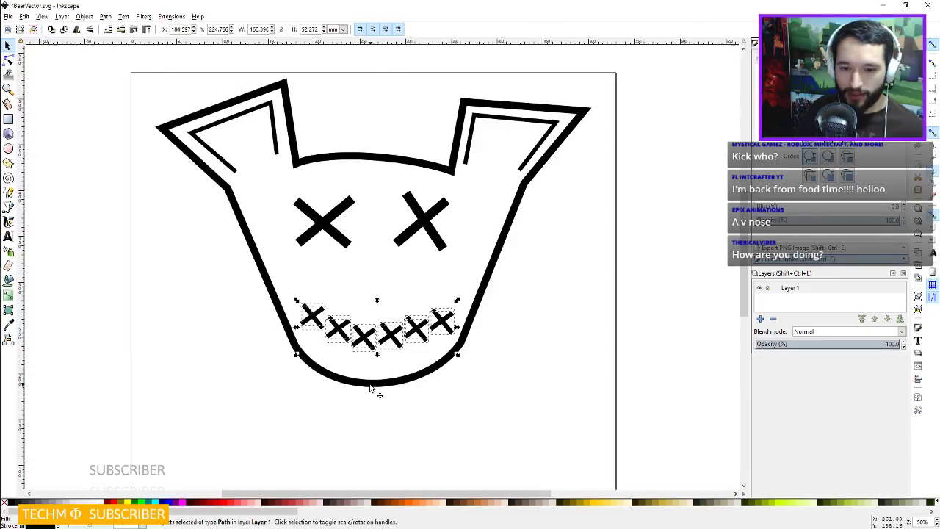
Select the head outline and make its nodes editable.
{"action": "left_click", "coordinate": [373, 384]}
{"action": "left_click", "coordinate": [8, 60]}
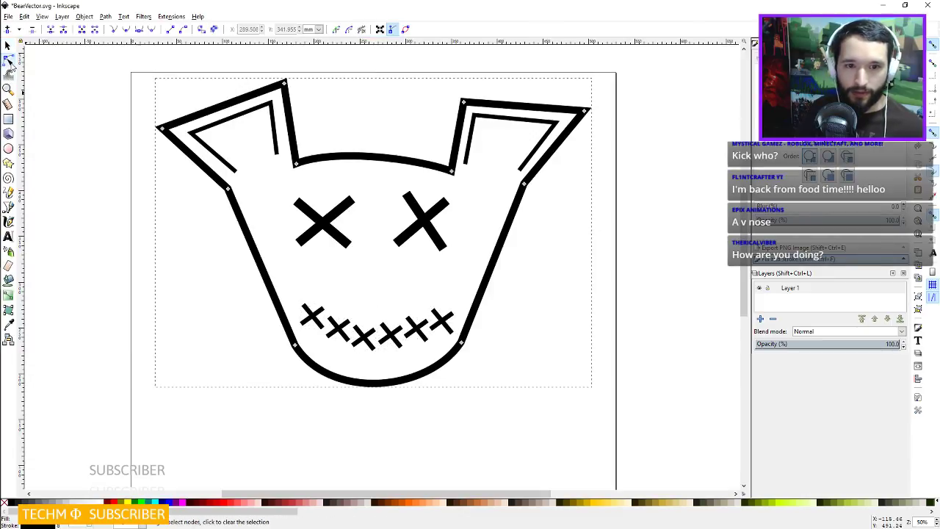
Try to reshape the chin curve by moving the control handle of its left end node inward.
{"action": "left_click", "coordinate": [310, 361]}
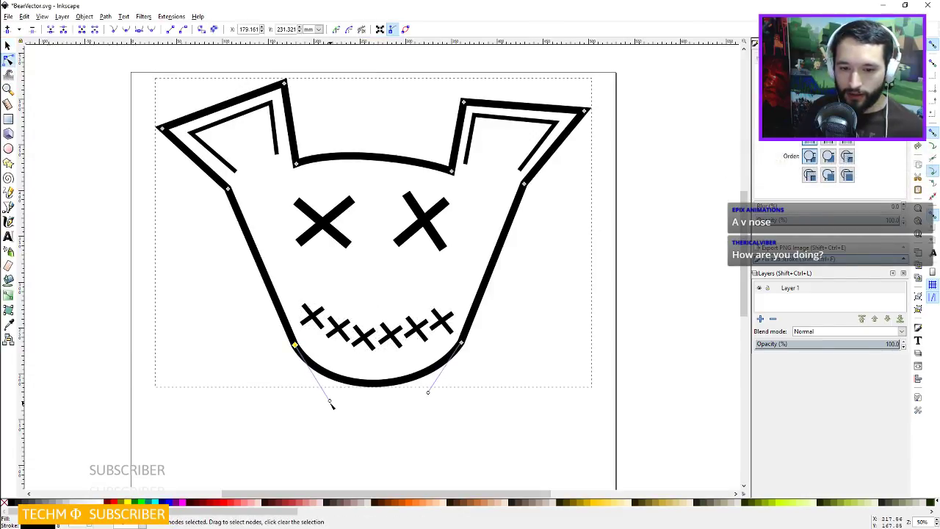
{"action": "left_click_drag", "start_coordinate": [326, 400], "coordinate": [361, 400]}
{"action": "left_click", "coordinate": [294, 345]}
{"action": "left_click_drag", "start_coordinate": [358, 399], "coordinate": [329, 400]}
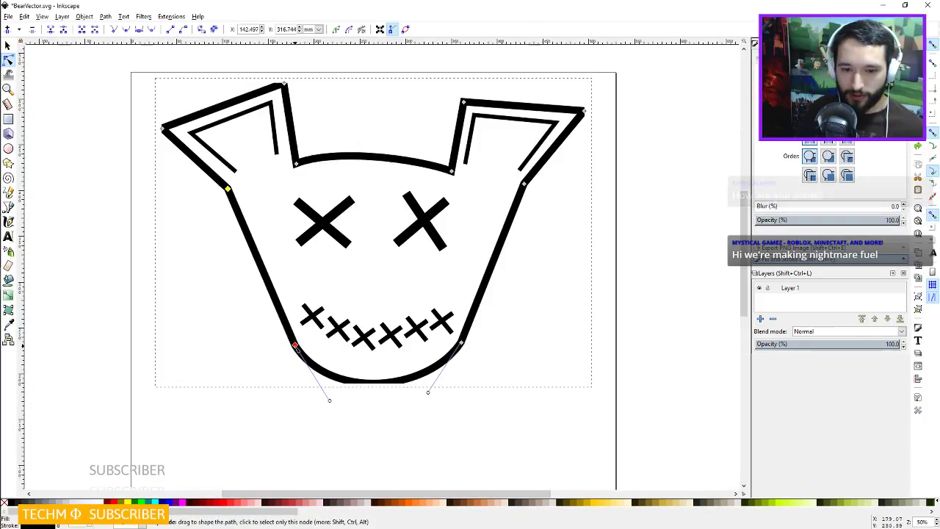
{"action": "mouse_move", "coordinate": [294, 344]}
{"action": "left_mouse_down"}
{"action": "mouse_move", "coordinate": [302, 346]}
{"action": "mouse_move", "coordinate": [294, 345]}
{"action": "left_mouse_up"}
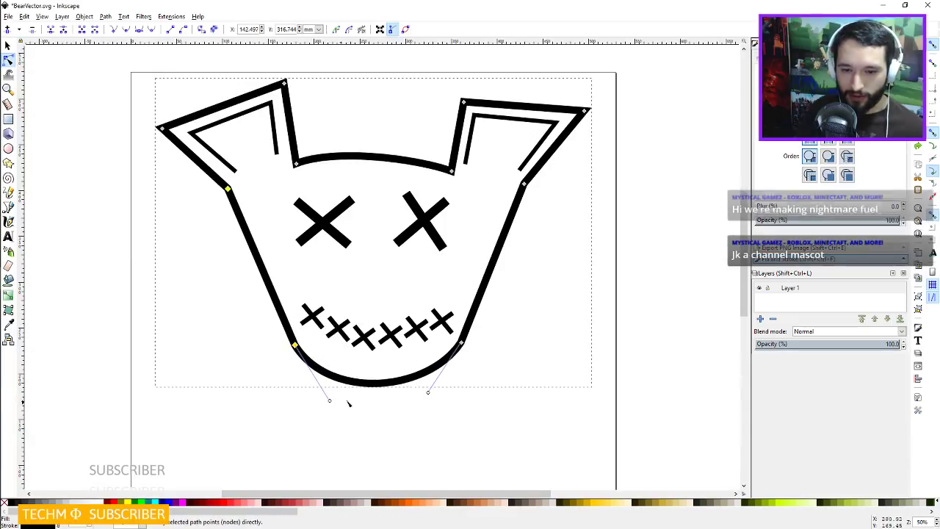
Insert a node at the middle of the chin curve and adjust the curve handles to flatten both sides into slopes.
{"action": "double_click", "coordinate": [370, 383]}
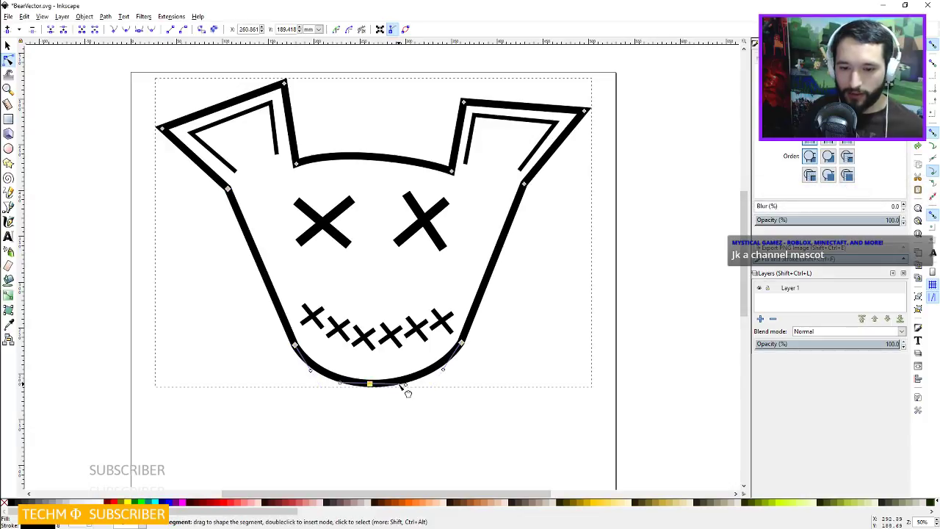
{"action": "left_click_drag", "start_coordinate": [405, 385], "coordinate": [389, 384]}
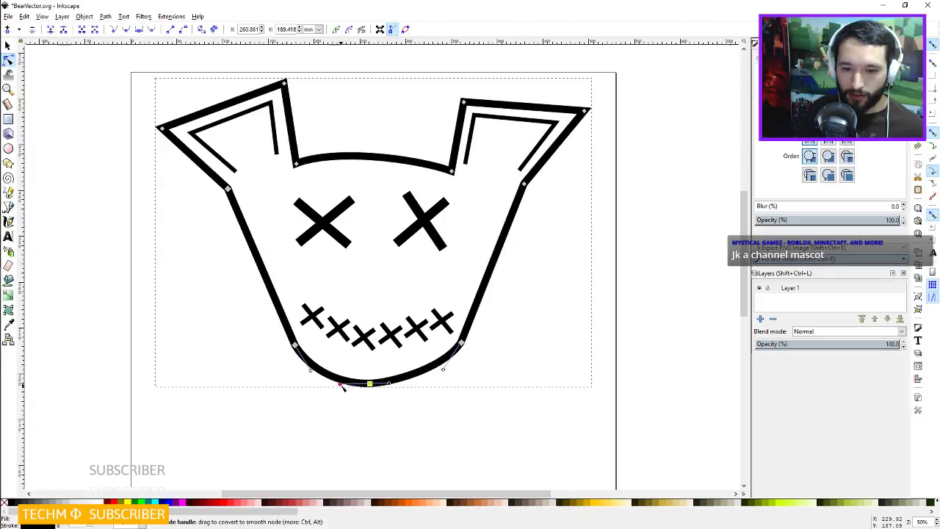
{"action": "mouse_move", "coordinate": [340, 384]}
{"action": "left_mouse_down"}
{"action": "mouse_move", "coordinate": [354, 384]}
{"action": "mouse_move", "coordinate": [318, 372]}
{"action": "mouse_move", "coordinate": [338, 373]}
{"action": "left_mouse_up"}
{"action": "left_click", "coordinate": [311, 370]}
{"action": "left_click", "coordinate": [461, 343]}
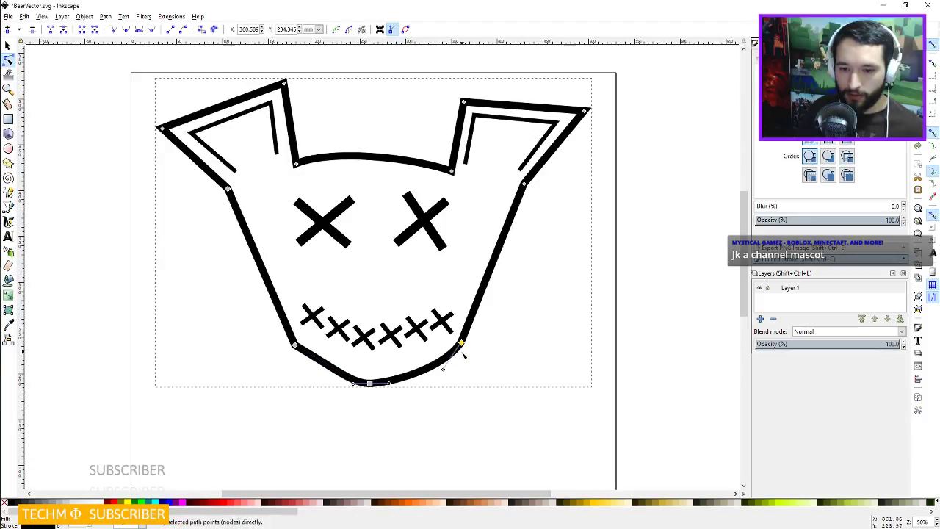
{"action": "left_click_drag", "start_coordinate": [435, 367], "coordinate": [424, 365]}
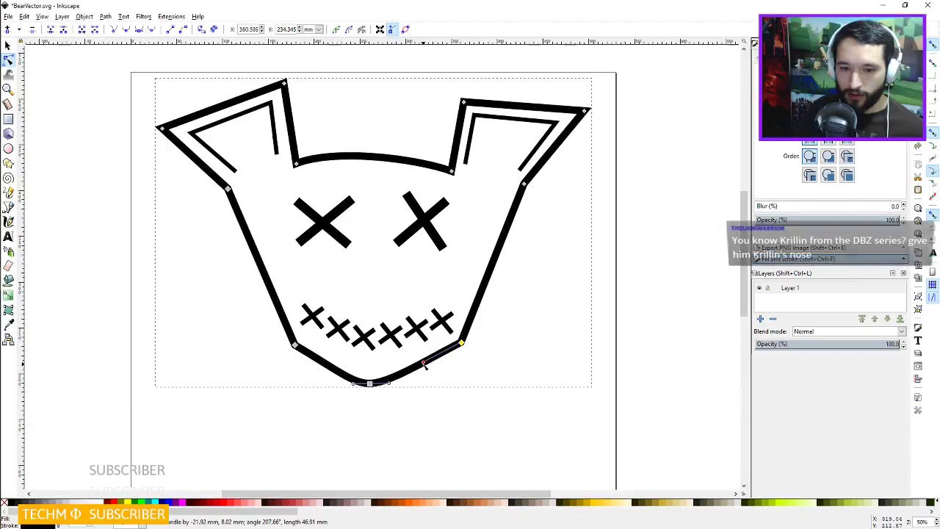
Sharpen the chin into a central point by aligning the handles with its two sloping sides, and save the drawing.
{"action": "left_click", "coordinate": [370, 383]}
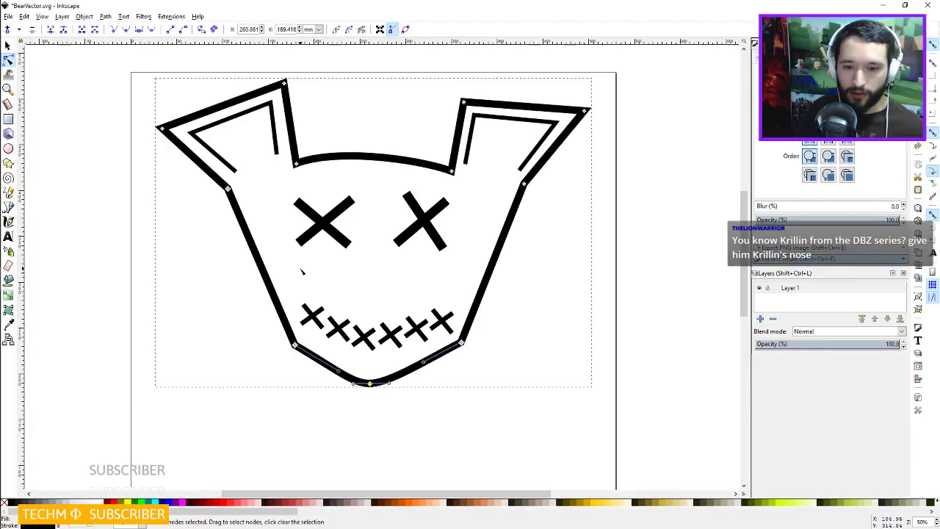
{"action": "left_click_drag", "start_coordinate": [353, 386], "coordinate": [393, 376]}
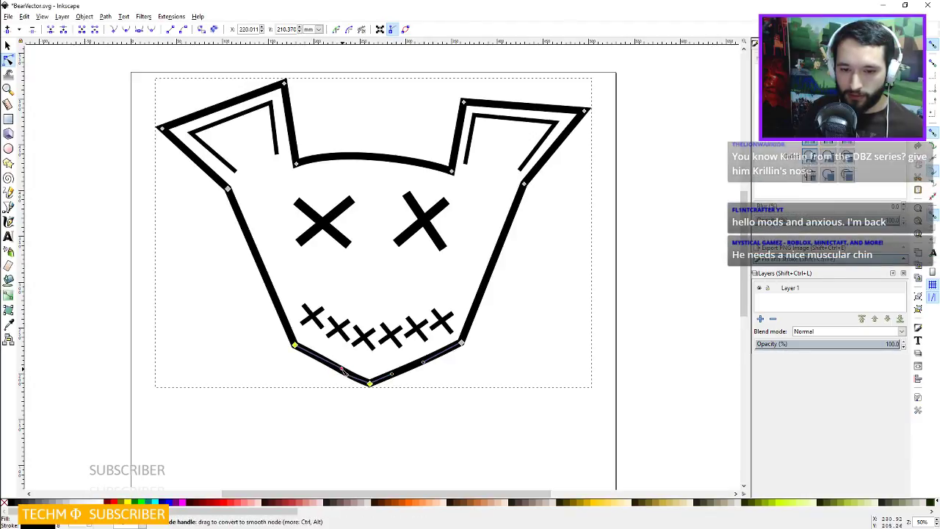
{"action": "left_click_drag", "start_coordinate": [341, 369], "coordinate": [345, 373]}
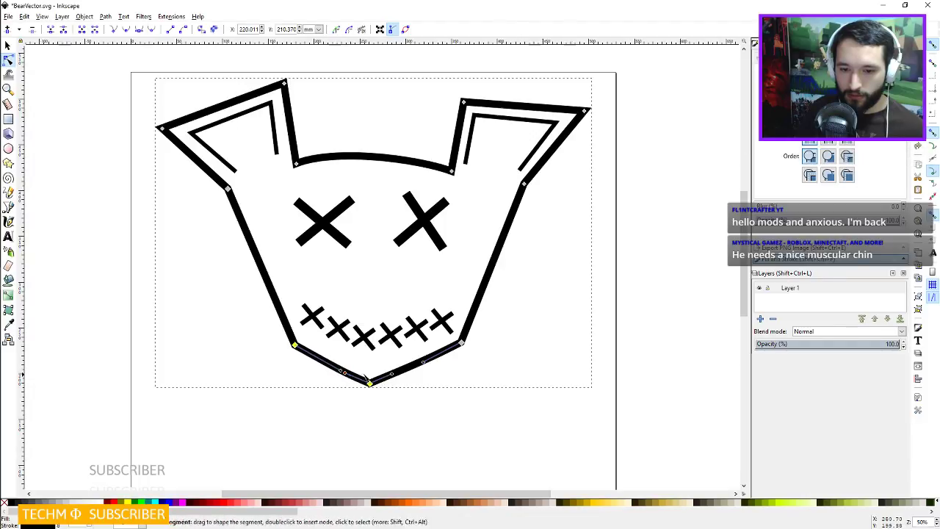
{"action": "left_click_drag", "start_coordinate": [423, 362], "coordinate": [405, 370]}
{"action": "key", "text": "ctrl+s"}
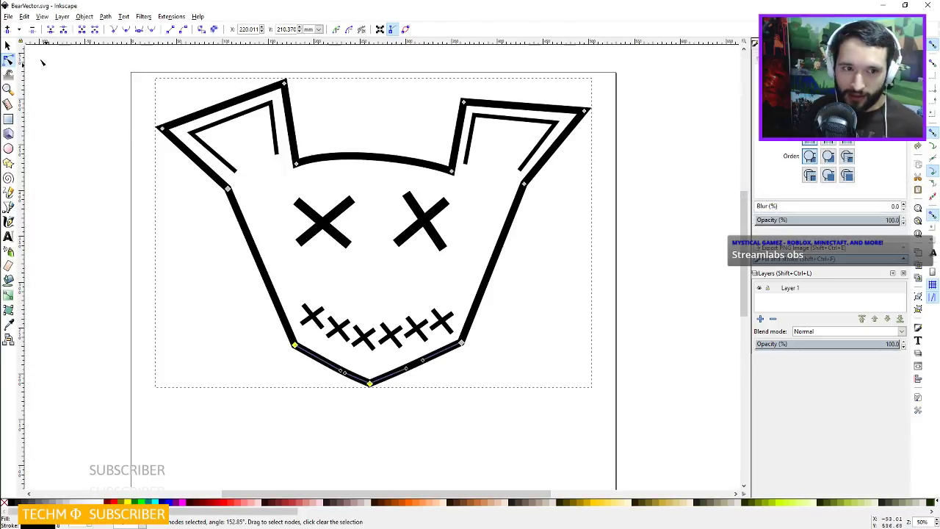
{"action": "left_click", "coordinate": [8, 45]}
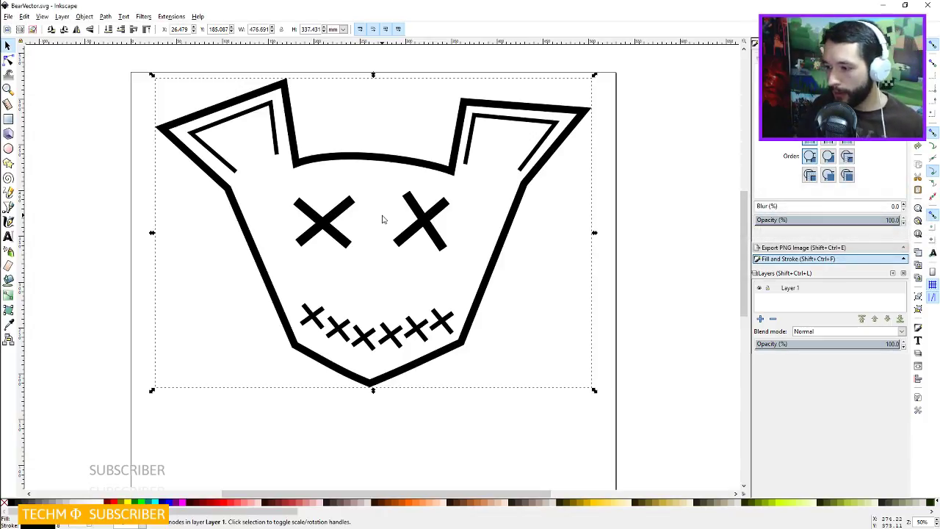
{"action": "left_click", "coordinate": [369, 340], "text": "ctrl"}
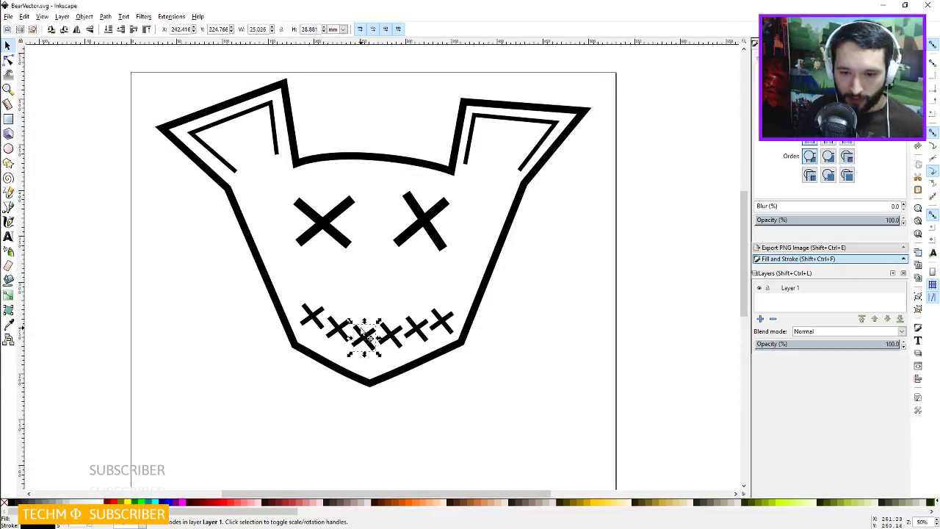
{"action": "left_click_drag", "start_coordinate": [350, 322], "coordinate": [353, 327]}
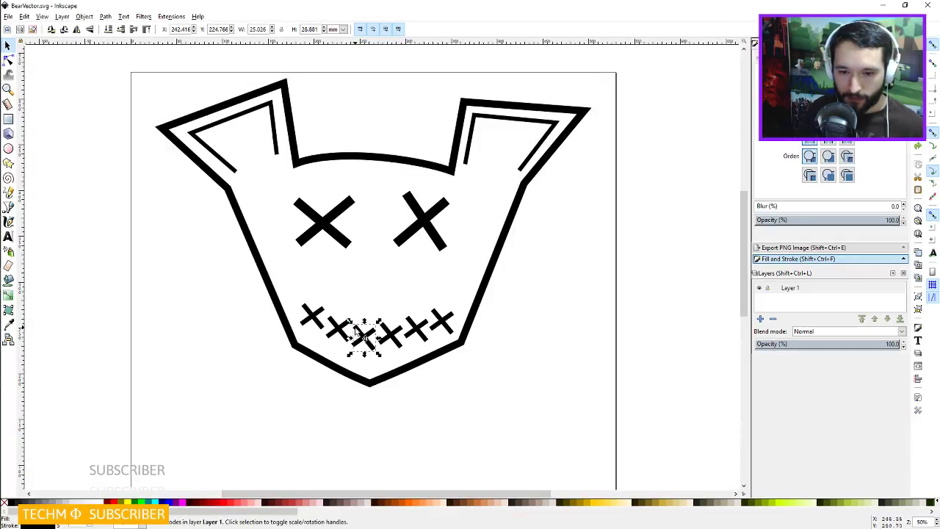
{"action": "left_click", "coordinate": [368, 335], "text": "shift"}
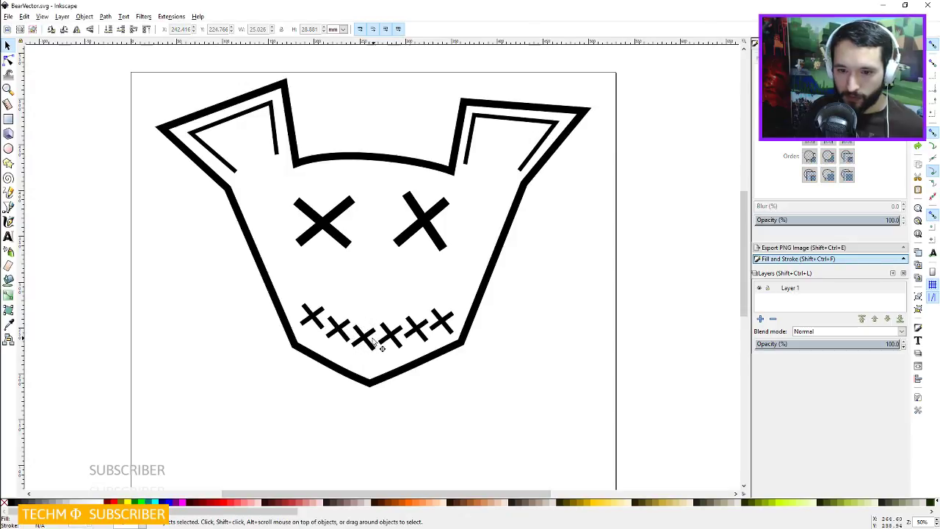
{"action": "left_click", "coordinate": [375, 342], "text": "ctrl"}
{"action": "scroll", "coordinate": [376, 349], "scroll_direction": "up", "scroll_amount": 2, "text": "ctrl"}
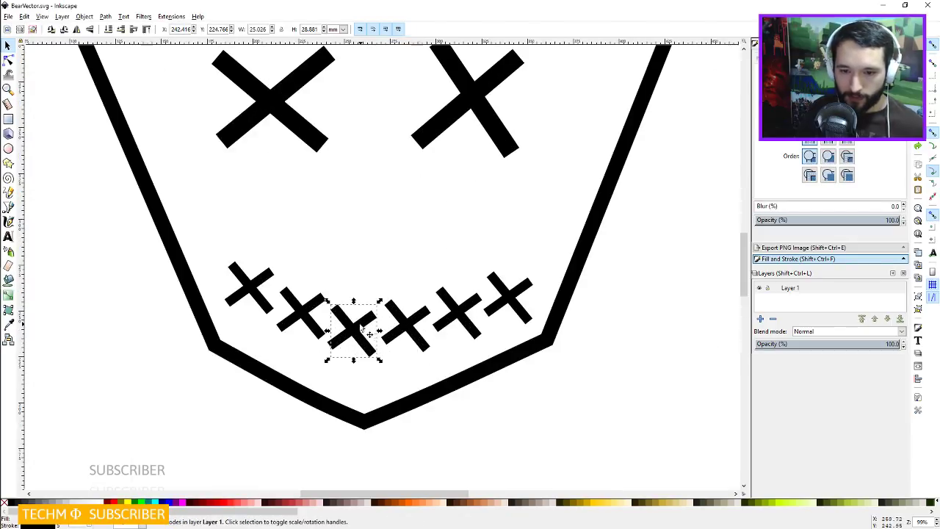
{"action": "left_click", "coordinate": [362, 338], "text": "shift"}
{"action": "left_click", "coordinate": [349, 328]}
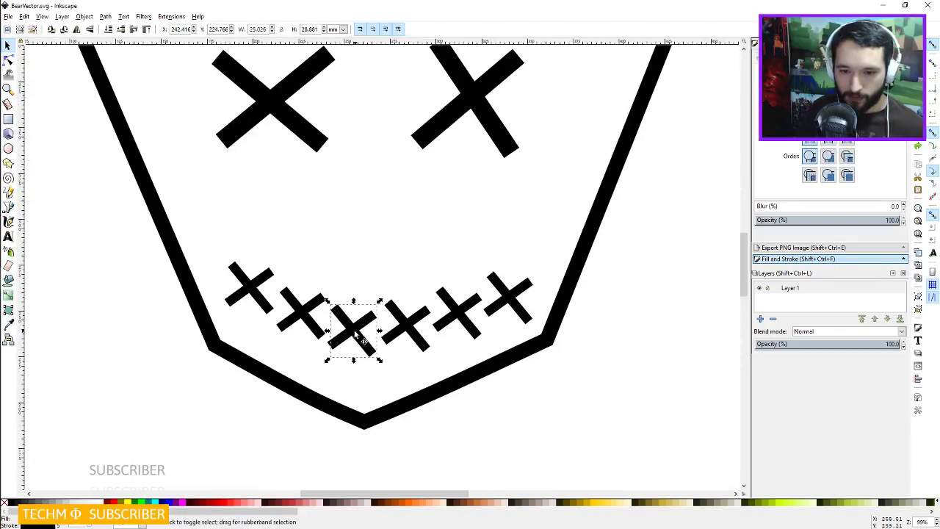
{"action": "left_click", "coordinate": [350, 326], "text": "shift"}
{"action": "left_click", "coordinate": [351, 321]}
{"action": "left_click_drag", "start_coordinate": [336, 289], "coordinate": [372, 377]}
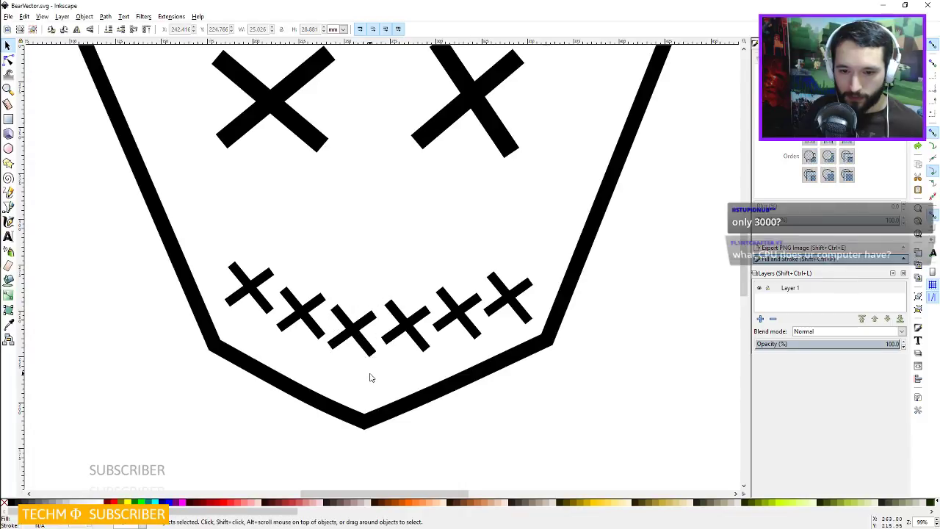
{"action": "left_click_drag", "start_coordinate": [346, 282], "coordinate": [364, 365]}
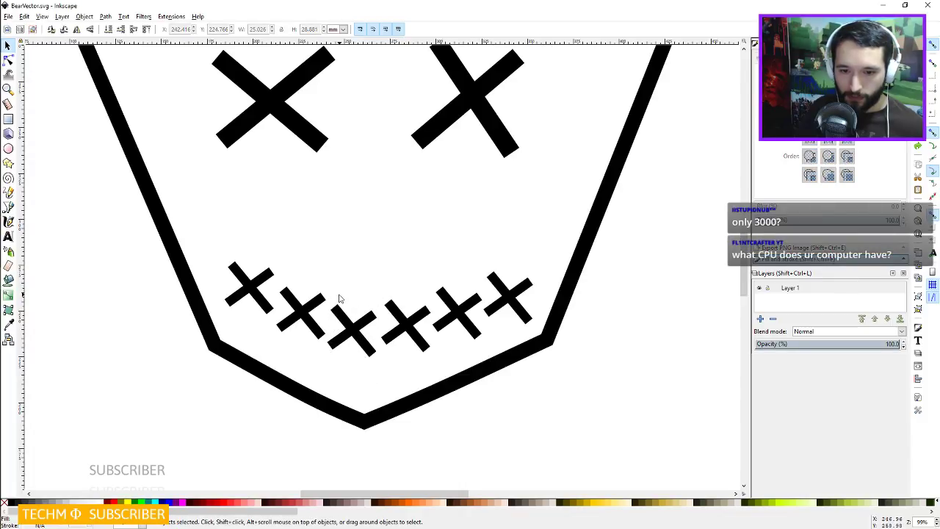
{"action": "left_click_drag", "start_coordinate": [339, 298], "coordinate": [377, 375]}
{"action": "left_click_drag", "start_coordinate": [332, 294], "coordinate": [379, 369]}
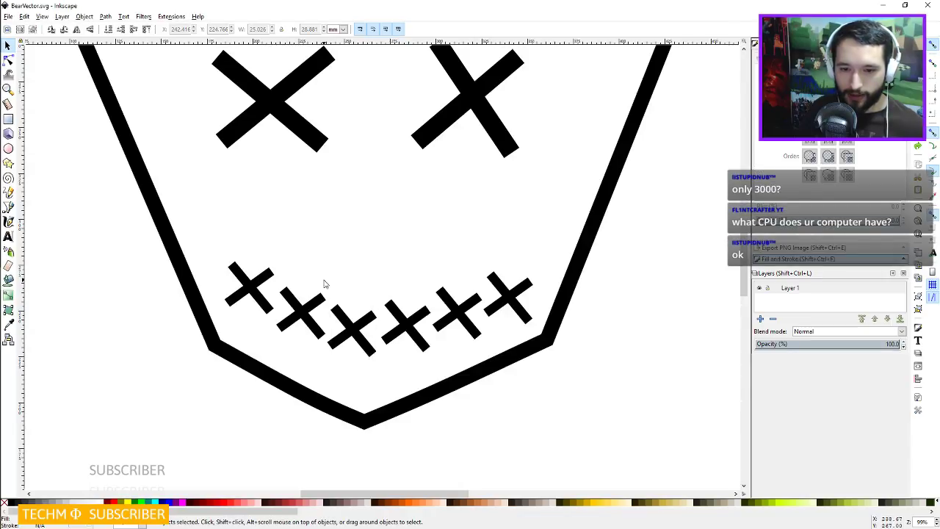
{"action": "left_click_drag", "start_coordinate": [323, 284], "coordinate": [432, 394]}
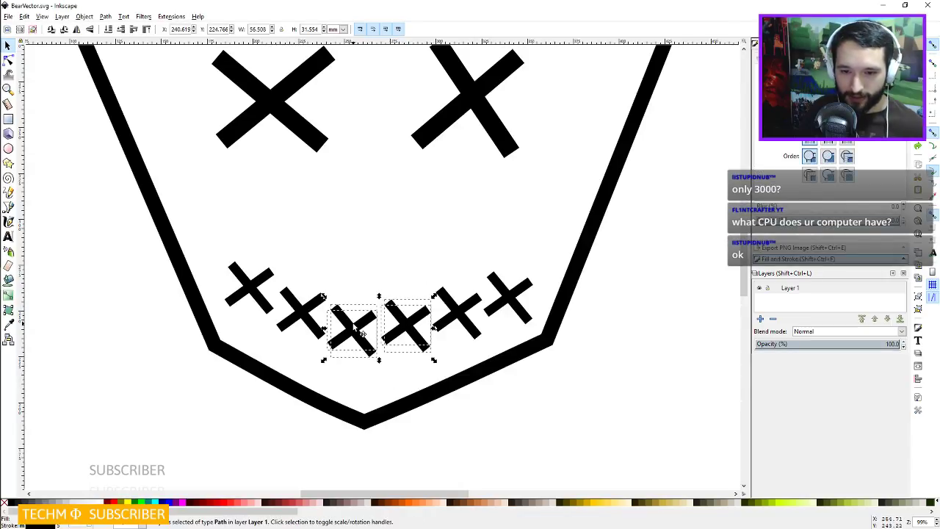
{"action": "left_click", "coordinate": [331, 293]}
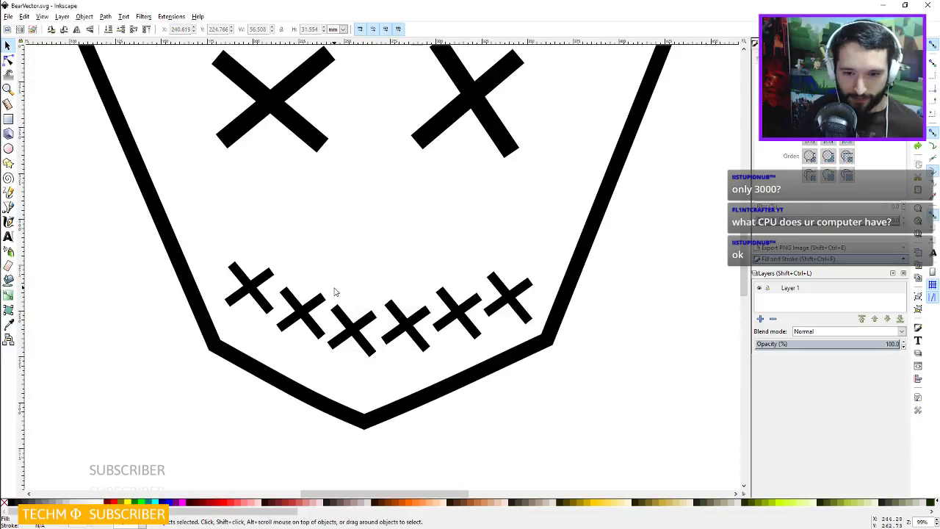
Select both strokes of the third mouth stitch together, rotate the X counter-clockwise and shrink it slightly.
{"action": "left_click_drag", "start_coordinate": [327, 288], "coordinate": [380, 374]}
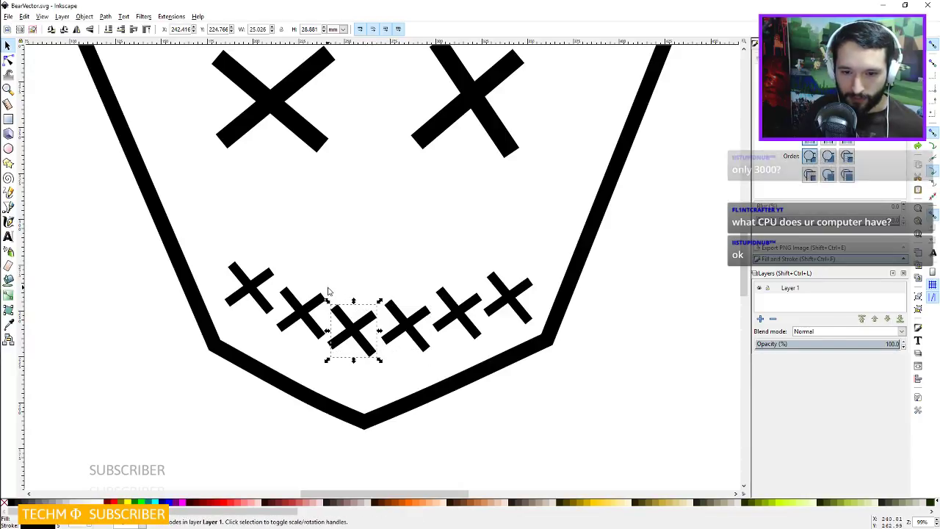
{"action": "left_click_drag", "start_coordinate": [327, 287], "coordinate": [385, 386]}
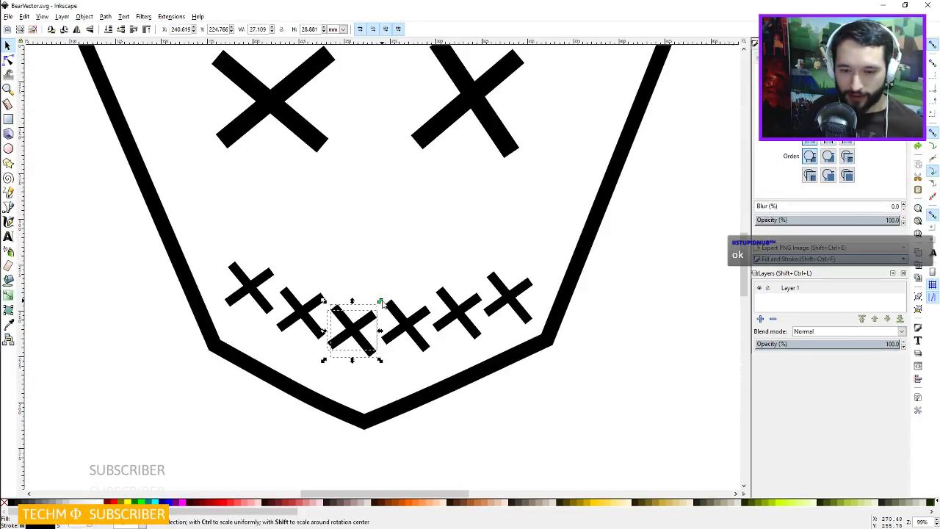
{"action": "left_click", "coordinate": [370, 333]}
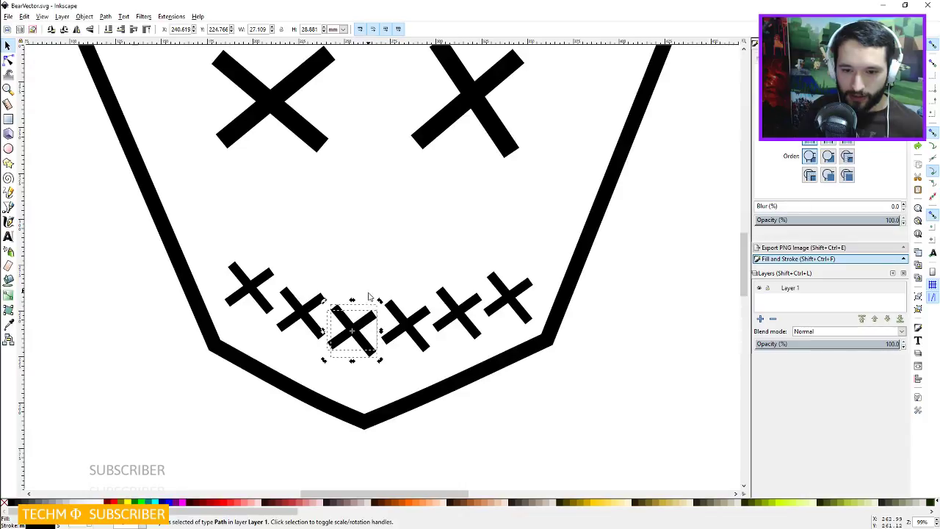
{"action": "mouse_move", "coordinate": [380, 301]}
{"action": "left_mouse_down"}
{"action": "mouse_move", "coordinate": [393, 325]}
{"action": "mouse_move", "coordinate": [360, 289]}
{"action": "mouse_move", "coordinate": [370, 295]}
{"action": "left_mouse_up"}
{"action": "left_click", "coordinate": [378, 345]}
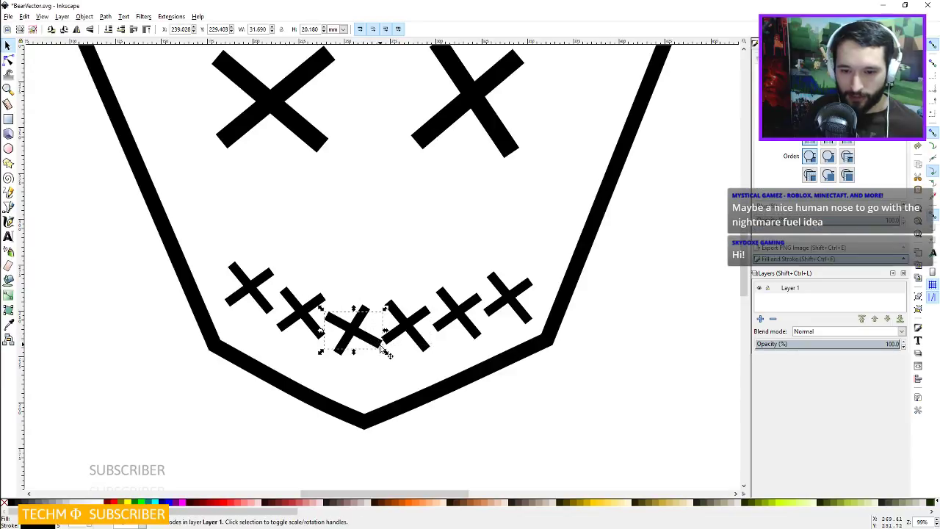
{"action": "left_click_drag", "start_coordinate": [382, 346], "coordinate": [375, 330]}
Select the crossing strokes of the second mouth stitch and resize them into a slightly smaller X.
{"action": "left_click", "coordinate": [308, 320]}
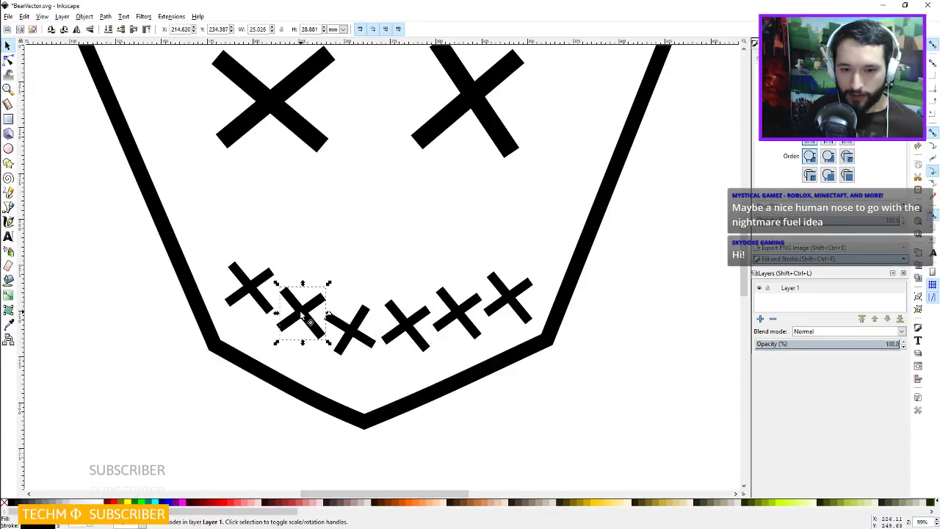
{"action": "mouse_move", "coordinate": [278, 268]}
{"action": "left_mouse_down"}
{"action": "mouse_move", "coordinate": [294, 318]}
{"action": "mouse_move", "coordinate": [283, 263]}
{"action": "mouse_move", "coordinate": [301, 350]}
{"action": "mouse_move", "coordinate": [326, 369]}
{"action": "left_mouse_up"}
{"action": "left_click", "coordinate": [281, 260]}
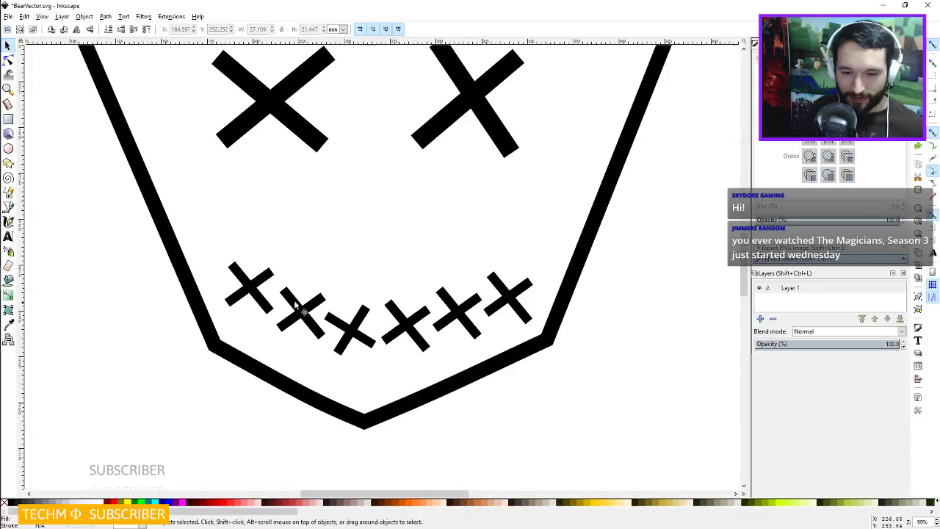
{"action": "mouse_move", "coordinate": [275, 281]}
{"action": "left_mouse_down"}
{"action": "mouse_move", "coordinate": [311, 342]}
{"action": "mouse_move", "coordinate": [327, 343]}
{"action": "left_mouse_up"}
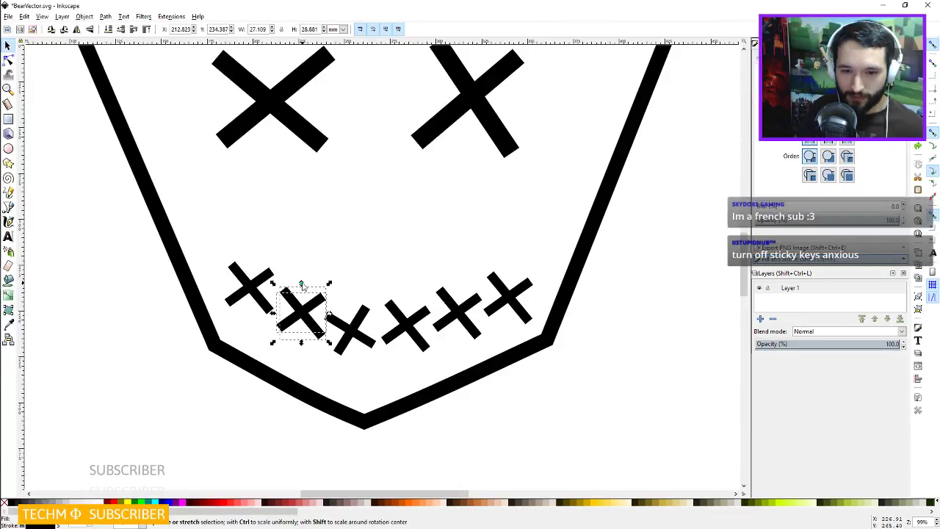
{"action": "mouse_move", "coordinate": [301, 285]}
{"action": "left_mouse_down"}
{"action": "mouse_move", "coordinate": [307, 279]}
{"action": "mouse_move", "coordinate": [301, 284]}
{"action": "left_mouse_up"}
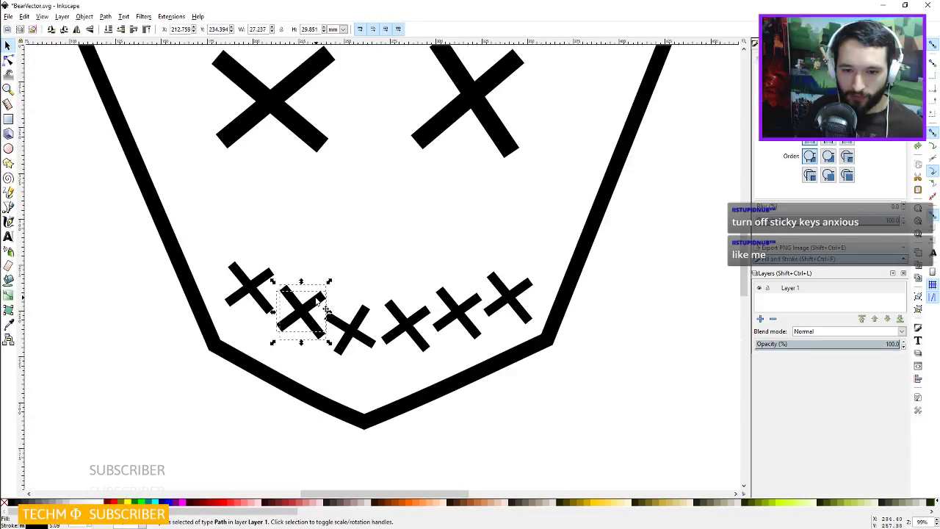
{"action": "left_click", "coordinate": [360, 281]}
{"action": "left_click", "coordinate": [323, 298]}
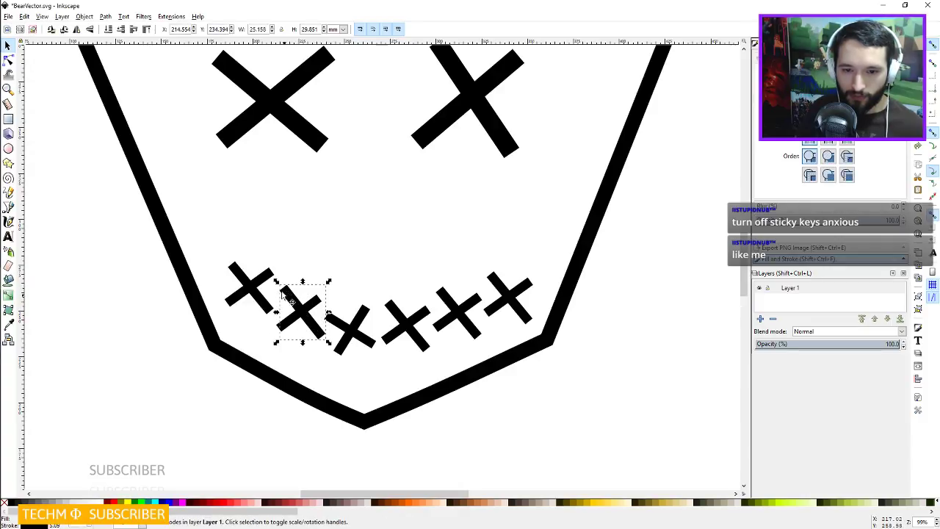
{"action": "left_click_drag", "start_coordinate": [273, 292], "coordinate": [313, 307]}
Shorten the crossing strokes of the first mouth stitch to make its X smaller.
{"action": "left_click", "coordinate": [260, 300]}
{"action": "mouse_move", "coordinate": [224, 266]}
{"action": "left_mouse_down"}
{"action": "mouse_move", "coordinate": [283, 260]}
{"action": "mouse_move", "coordinate": [270, 265]}
{"action": "mouse_move", "coordinate": [277, 275]}
{"action": "left_mouse_up"}
{"action": "left_click", "coordinate": [262, 277]}
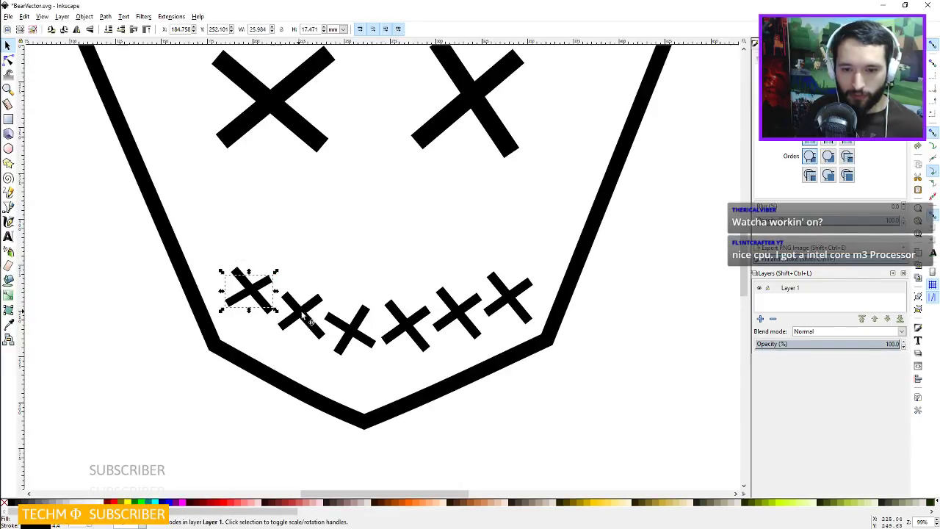
Shrink the last mouth stitch near the right cheek and rotate its X counter-clockwise to a different tilt.
{"action": "left_click", "coordinate": [520, 295]}
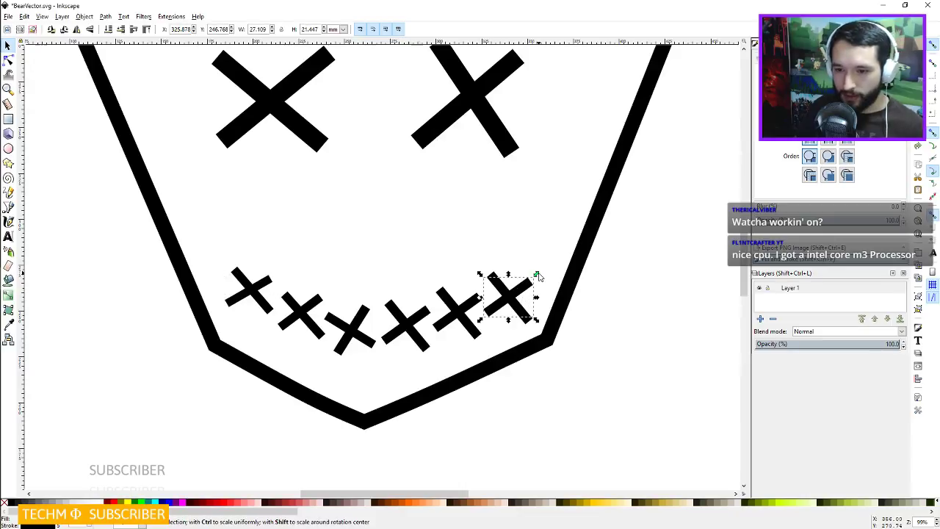
{"action": "left_click_drag", "start_coordinate": [531, 268], "coordinate": [541, 268]}
{"action": "mouse_move", "coordinate": [481, 269]}
{"action": "left_mouse_down"}
{"action": "mouse_move", "coordinate": [477, 276]}
{"action": "mouse_move", "coordinate": [485, 273]}
{"action": "left_mouse_up"}
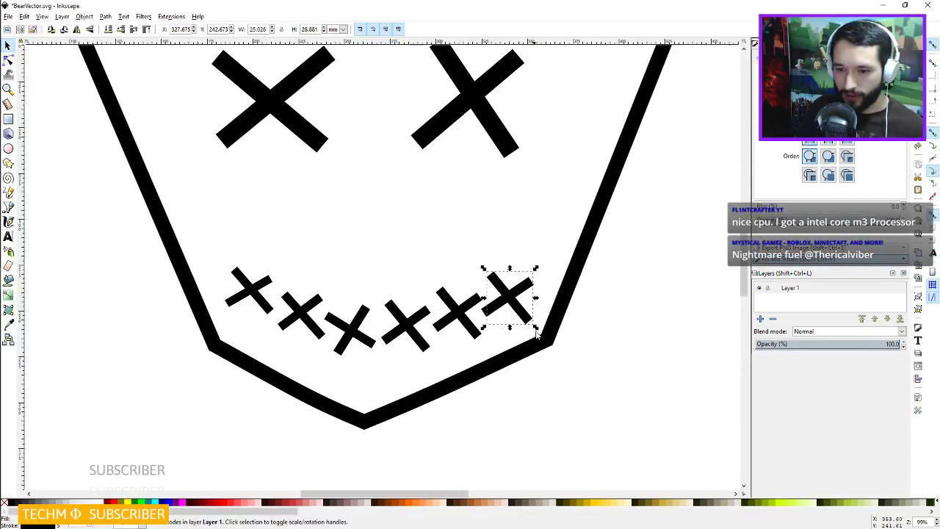
{"action": "left_click_drag", "start_coordinate": [540, 321], "coordinate": [508, 315]}
{"action": "left_click", "coordinate": [496, 306]}
{"action": "left_click", "coordinate": [526, 292]}
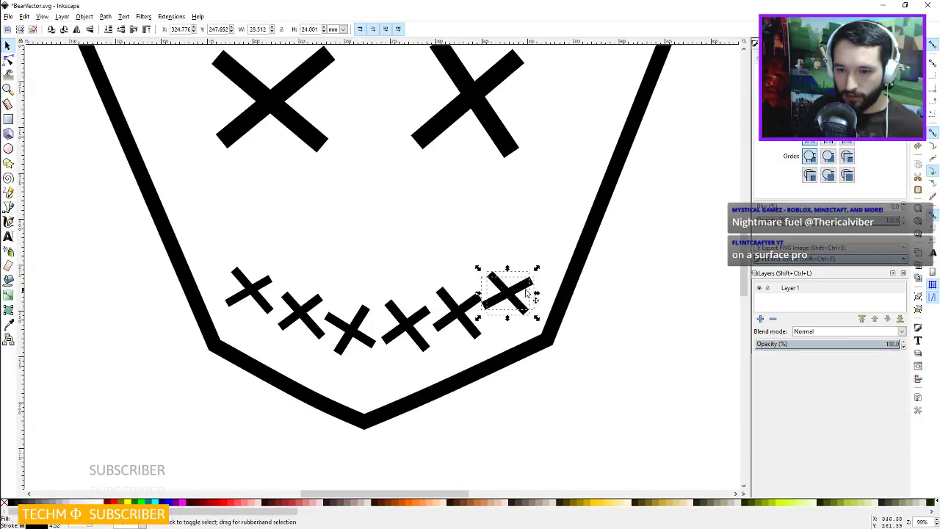
{"action": "left_click", "coordinate": [522, 299]}
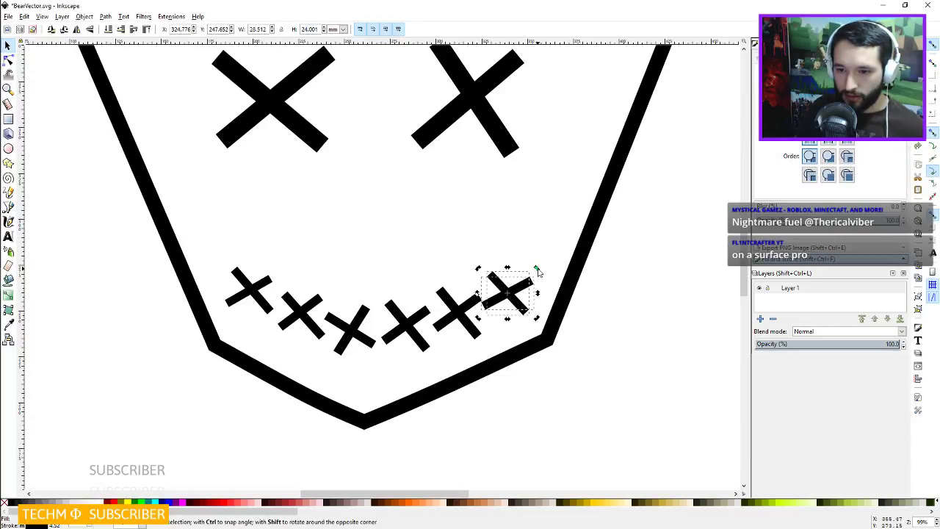
{"action": "mouse_move", "coordinate": [536, 268]}
{"action": "left_mouse_down"}
{"action": "mouse_move", "coordinate": [526, 260]}
{"action": "mouse_move", "coordinate": [530, 271]}
{"action": "mouse_move", "coordinate": [520, 272]}
{"action": "mouse_move", "coordinate": [529, 271]}
{"action": "left_mouse_up"}
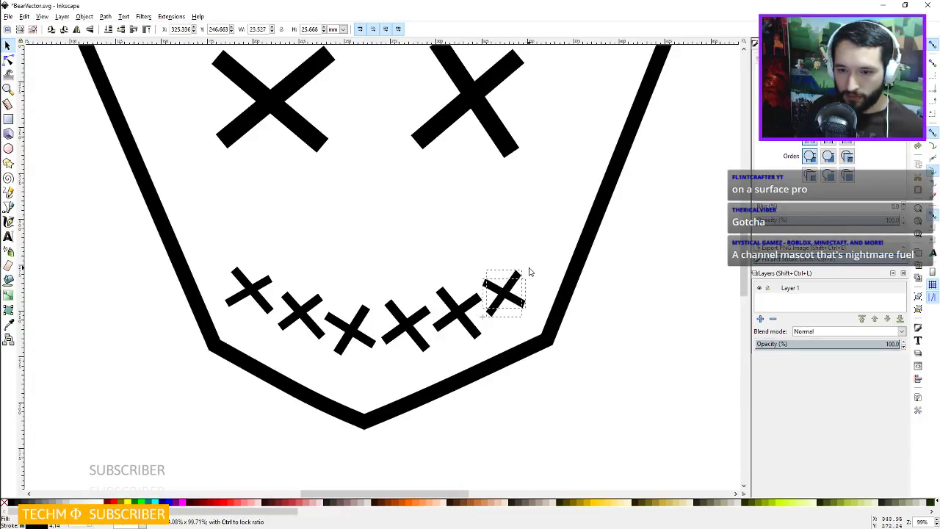
Shorten the downward-sloping stroke of the second mouth stitch from its lower end.
{"action": "left_click", "coordinate": [462, 315]}
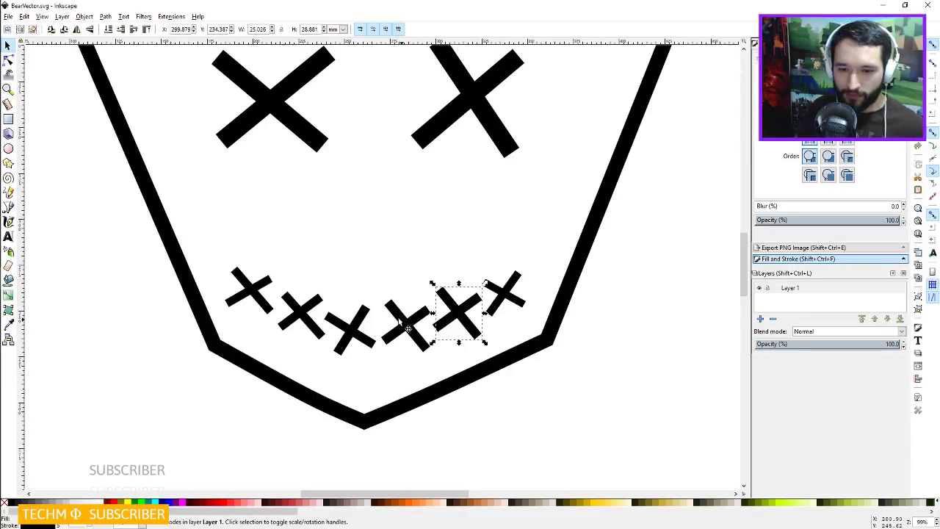
{"action": "left_click", "coordinate": [307, 317]}
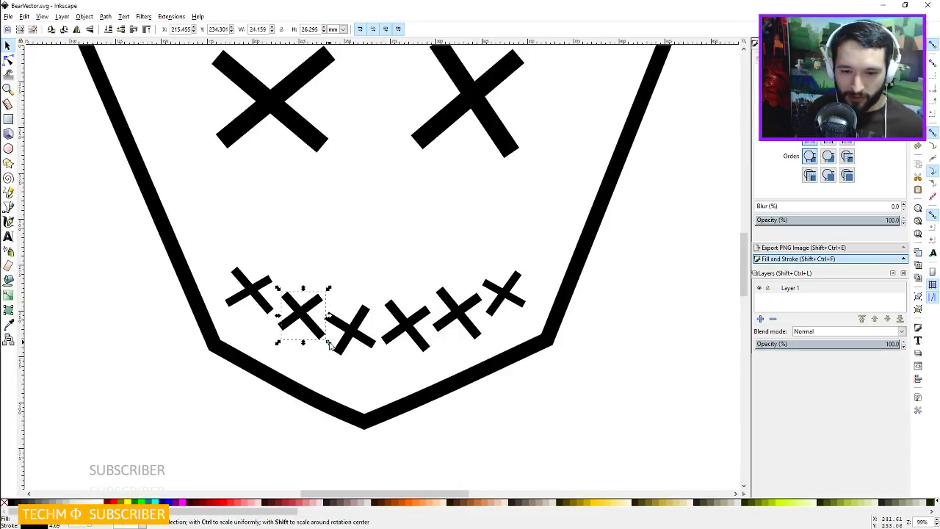
{"action": "left_click_drag", "start_coordinate": [328, 338], "coordinate": [324, 342]}
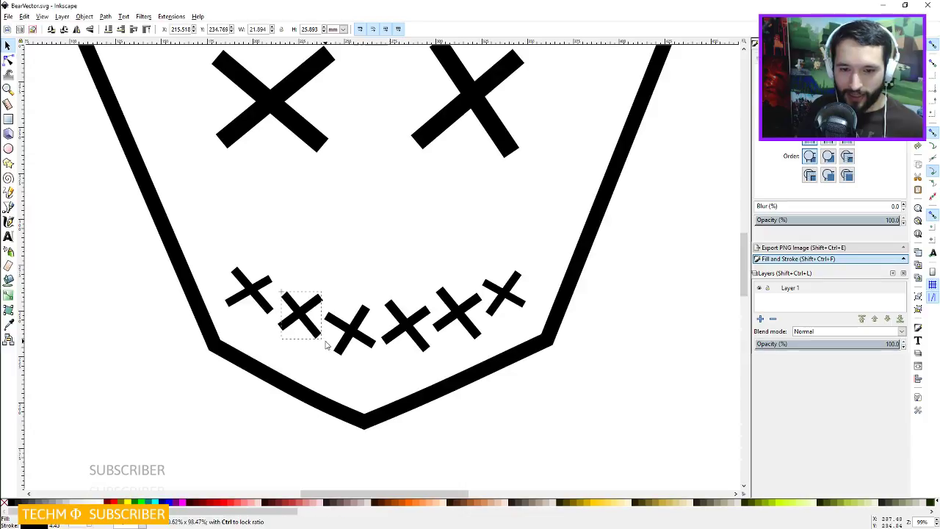
Shorten both strokes of the fourth mouth stitch to give it a smaller, slightly uneven X.
{"action": "left_click", "coordinate": [418, 339]}
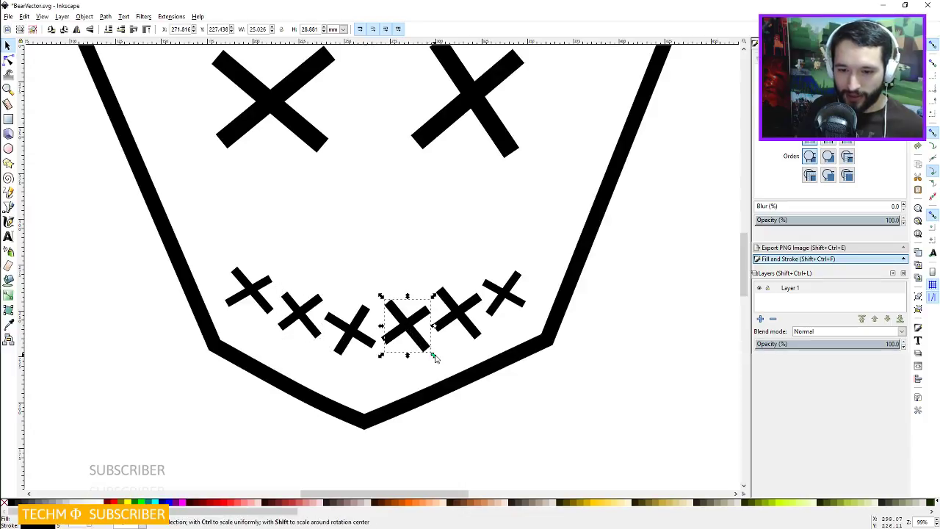
{"action": "left_click_drag", "start_coordinate": [433, 354], "coordinate": [433, 350]}
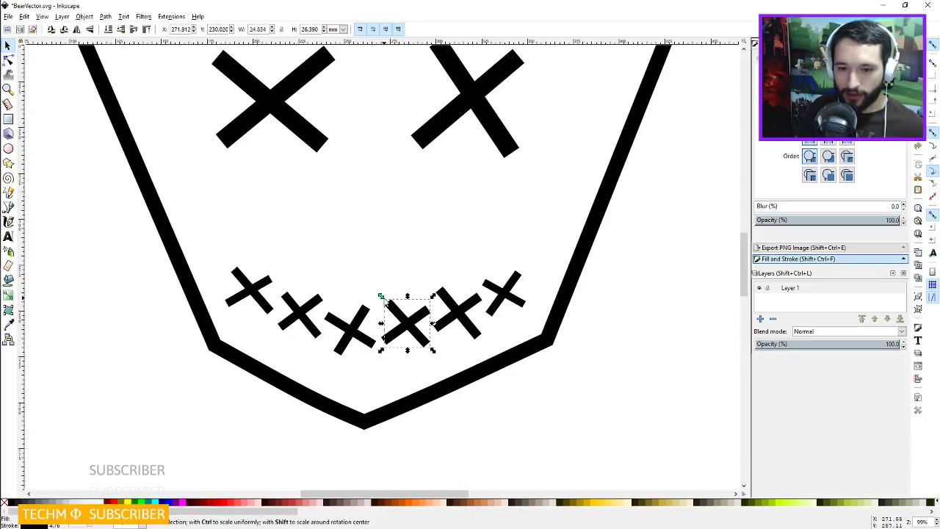
{"action": "left_click_drag", "start_coordinate": [380, 296], "coordinate": [379, 348]}
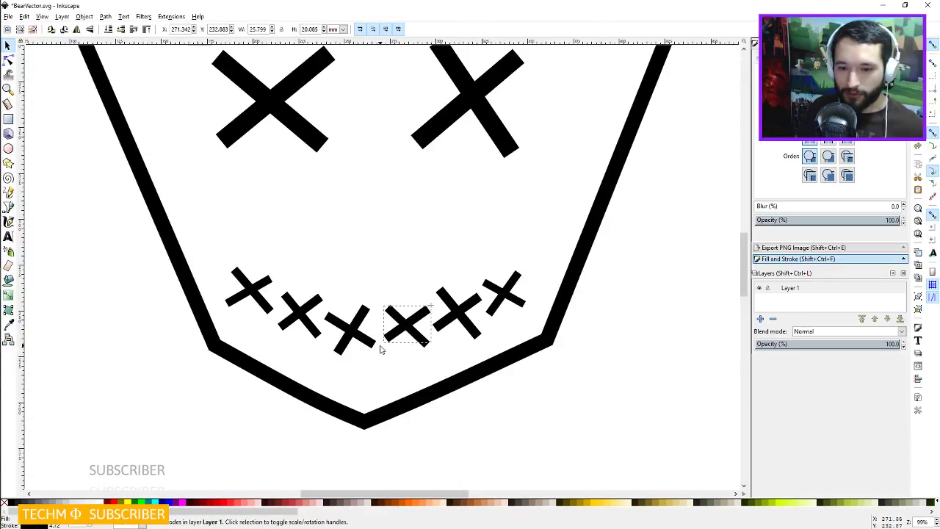
{"action": "left_click_drag", "start_coordinate": [430, 306], "coordinate": [429, 304]}
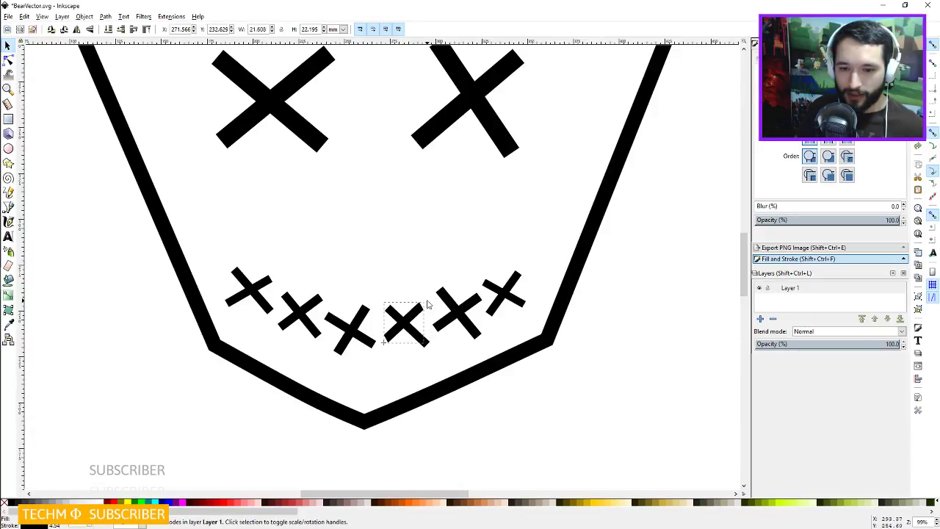
Shorten the rising stroke of the third mouth stitch and nudge the whole fourth stitch slightly left.
{"action": "left_click", "coordinate": [348, 348]}
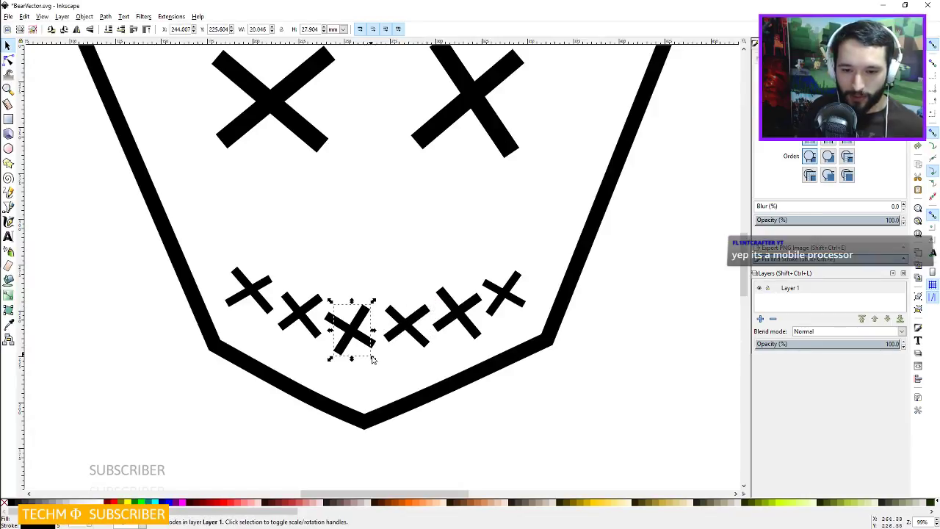
{"action": "left_click_drag", "start_coordinate": [372, 359], "coordinate": [371, 359]}
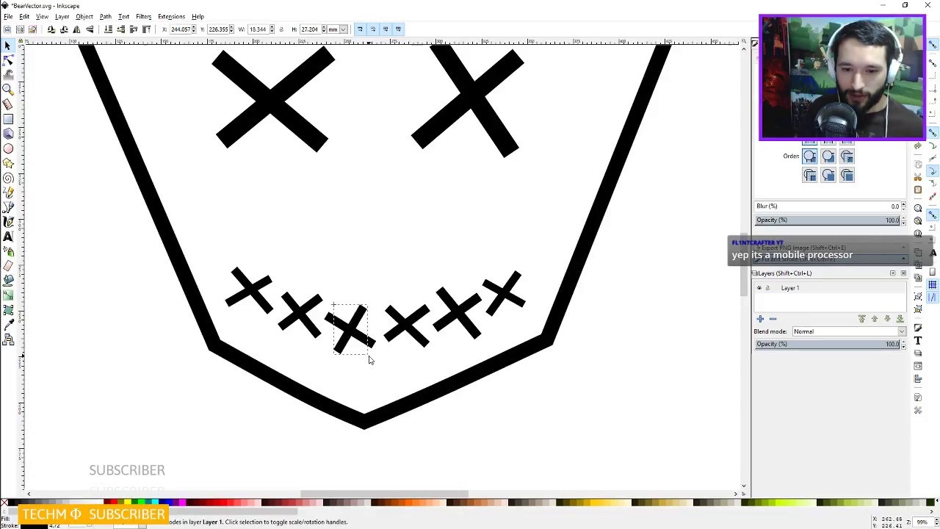
{"action": "left_click", "coordinate": [408, 327]}
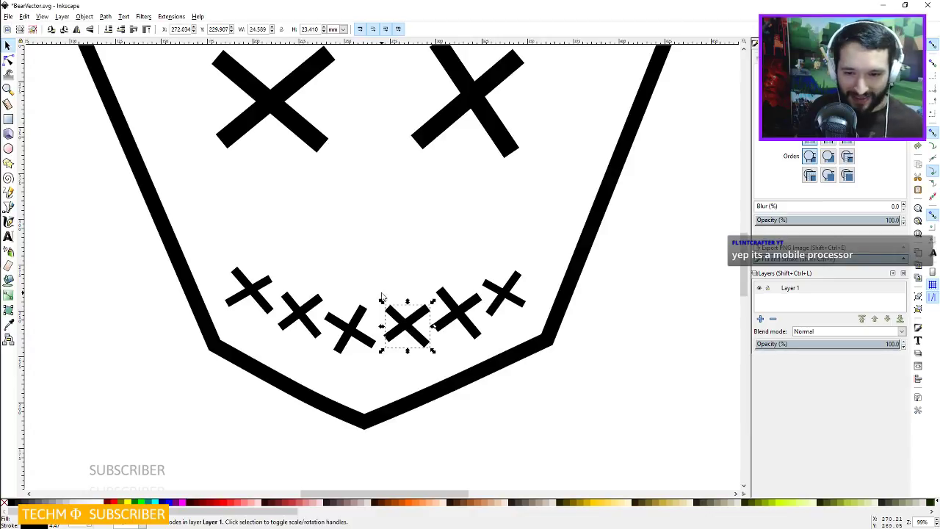
{"action": "mouse_move", "coordinate": [381, 301]}
{"action": "left_mouse_down"}
{"action": "mouse_move", "coordinate": [414, 302]}
{"action": "mouse_move", "coordinate": [355, 304]}
{"action": "mouse_move", "coordinate": [380, 299]}
{"action": "left_mouse_up"}
{"action": "key", "text": "ctrl+z"}
{"action": "left_click", "coordinate": [383, 305]}
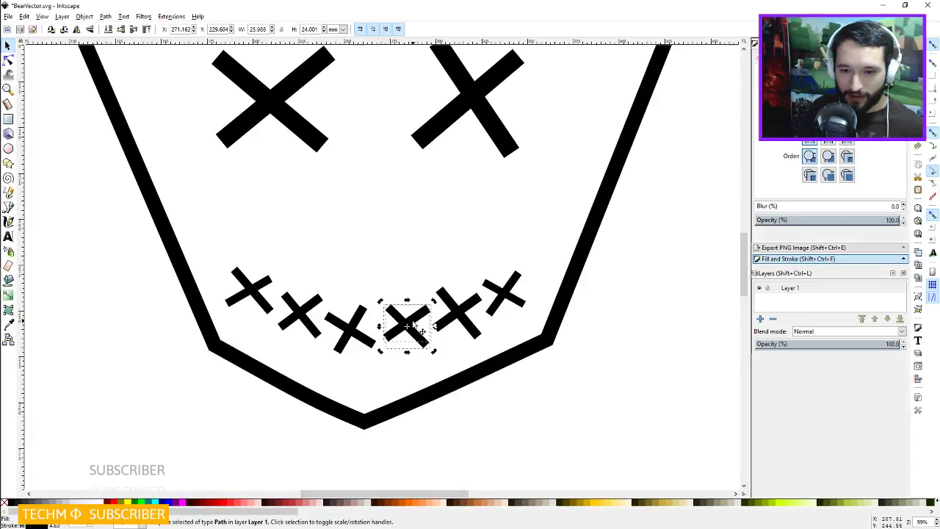
{"action": "mouse_move", "coordinate": [417, 334]}
{"action": "left_mouse_down"}
{"action": "mouse_move", "coordinate": [402, 329]}
{"action": "mouse_move", "coordinate": [409, 328]}
{"action": "left_mouse_up"}
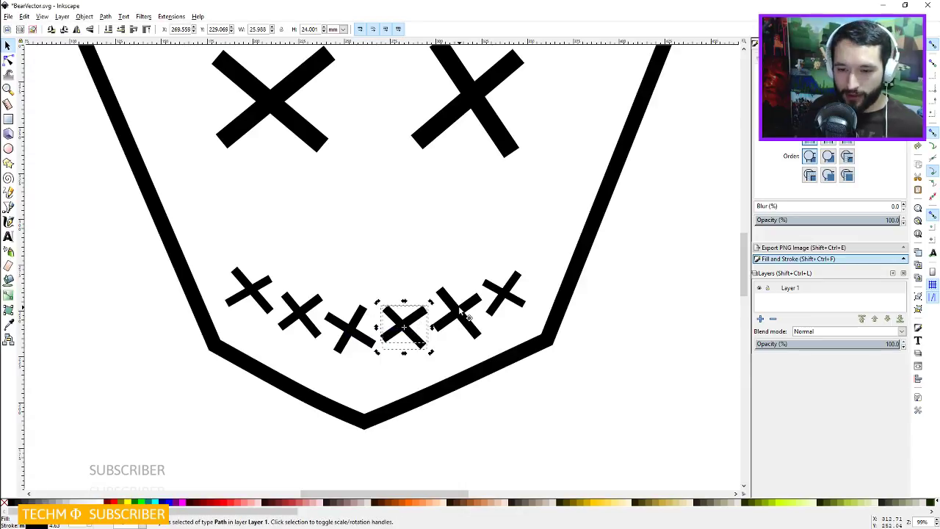
Rotate both strokes of the fifth mouth stitch slightly clockwise to change its tilt.
{"action": "left_click", "coordinate": [459, 311]}
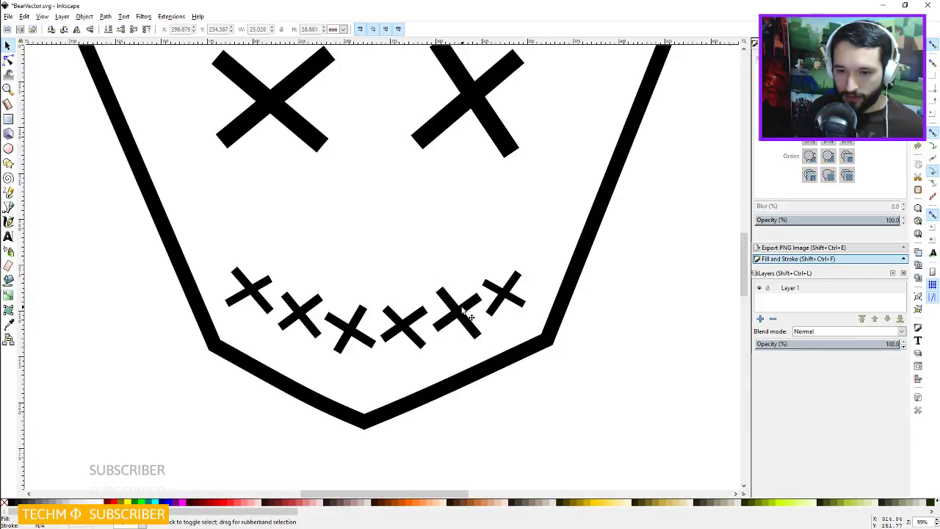
{"action": "left_click", "coordinate": [462, 319], "text": "shift"}
{"action": "left_click", "coordinate": [463, 320], "text": "shift"}
{"action": "left_click", "coordinate": [453, 311], "text": "shift"}
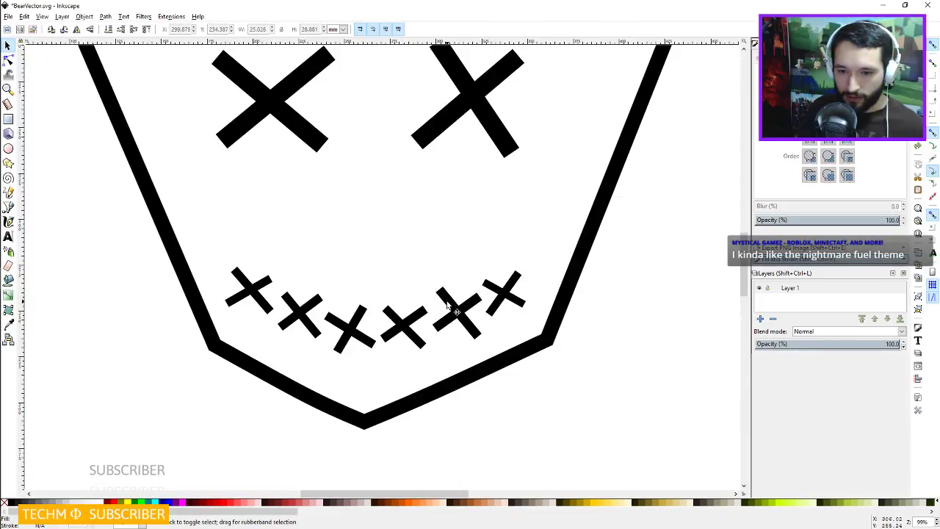
{"action": "left_click", "coordinate": [454, 309], "text": "shift"}
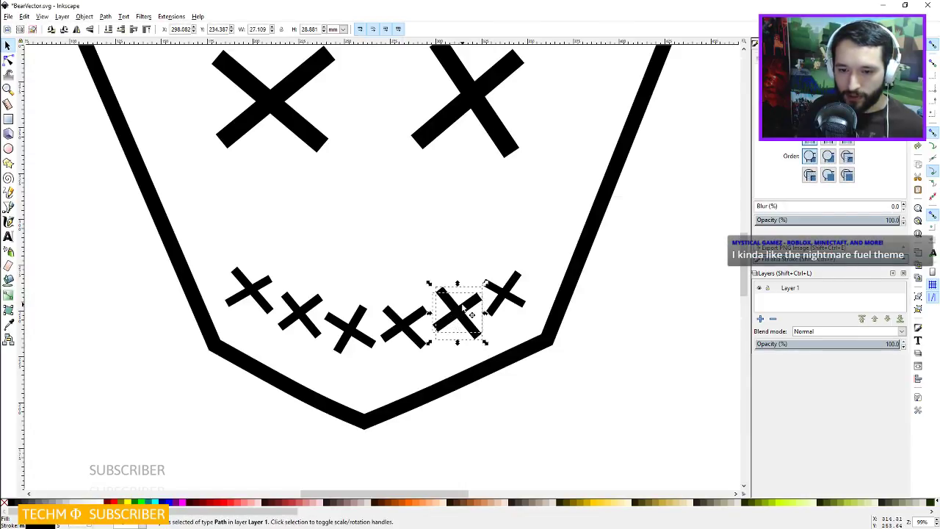
{"action": "left_click", "coordinate": [464, 319]}
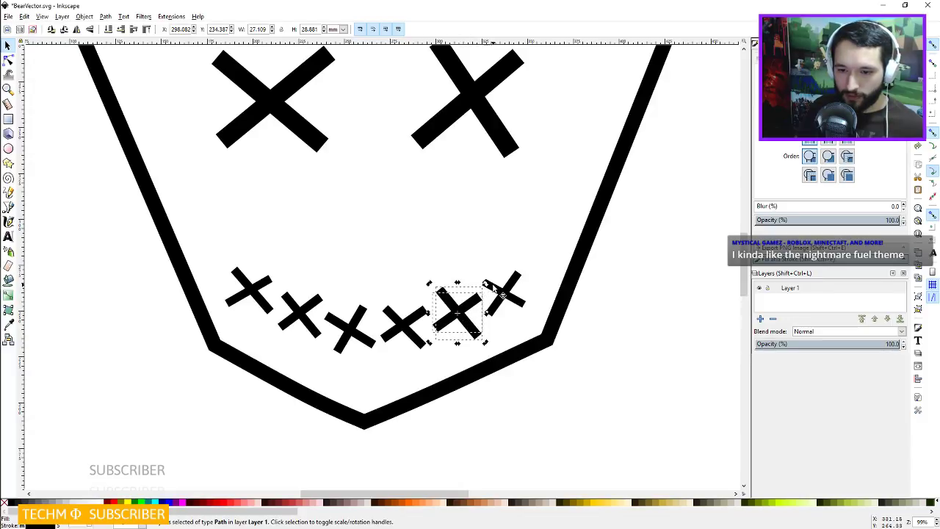
{"action": "mouse_move", "coordinate": [486, 282]}
{"action": "left_mouse_down"}
{"action": "mouse_move", "coordinate": [480, 302]}
{"action": "mouse_move", "coordinate": [482, 292]}
{"action": "left_mouse_up"}
{"action": "left_click", "coordinate": [471, 305]}
Rotate the third mouth stitch's X about 9° clockwise and shift it slightly to even out its spacing.
{"action": "left_click", "coordinate": [339, 328]}
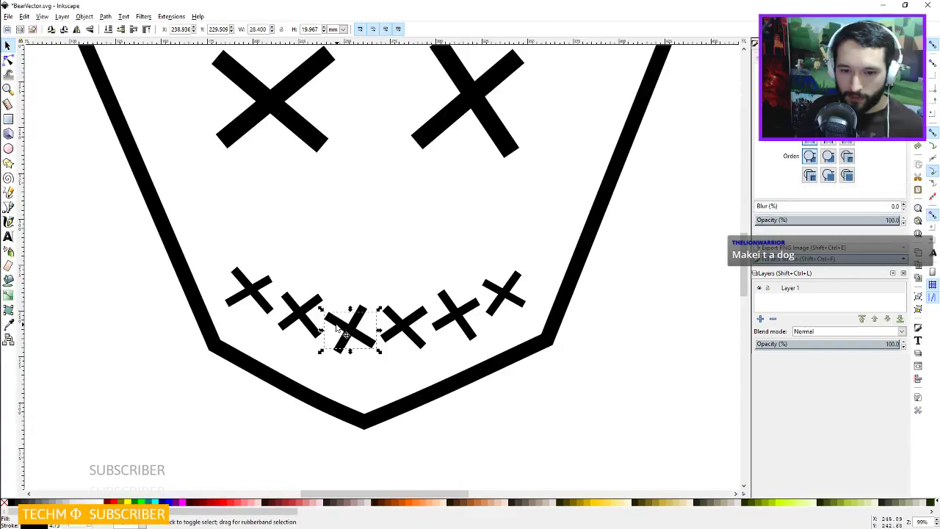
{"action": "left_click", "coordinate": [336, 327], "text": "shift"}
{"action": "left_click", "coordinate": [355, 329]}
{"action": "left_click", "coordinate": [355, 323], "text": "shift"}
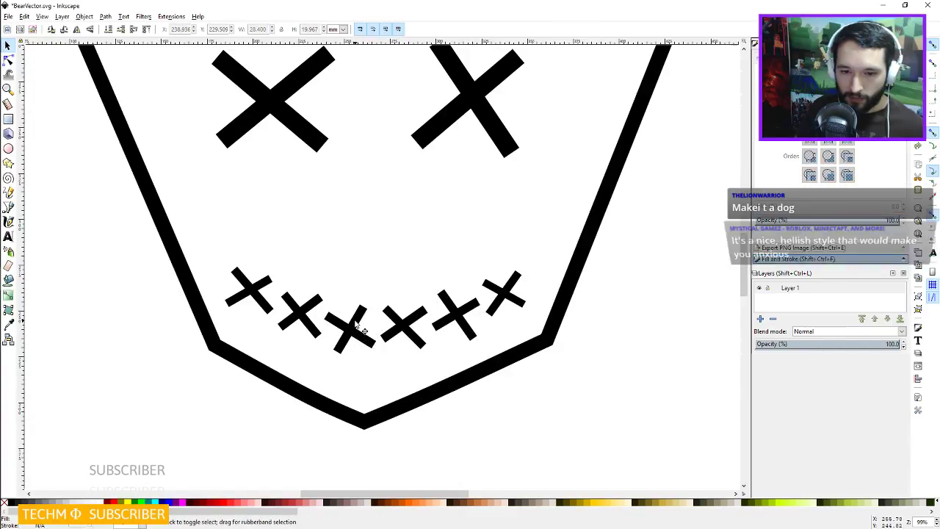
{"action": "left_click", "coordinate": [361, 331]}
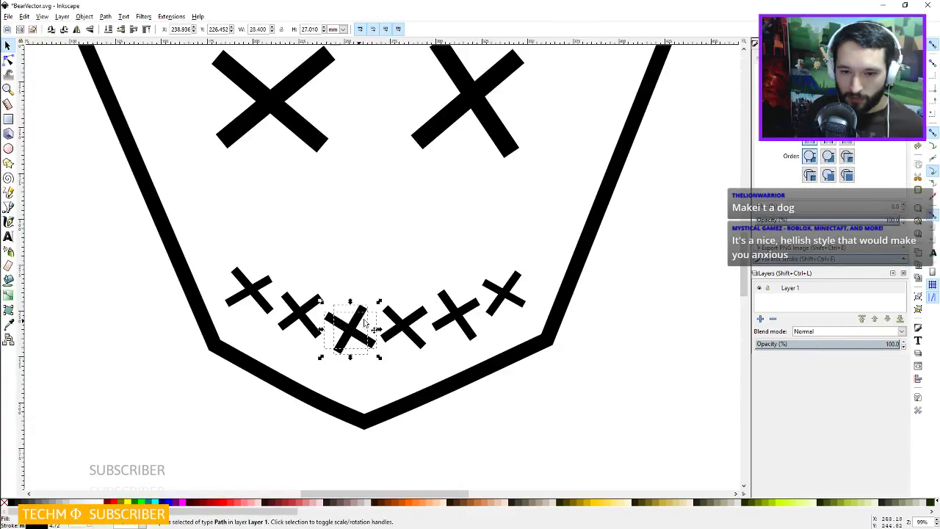
{"action": "left_click_drag", "start_coordinate": [371, 329], "coordinate": [379, 328]}
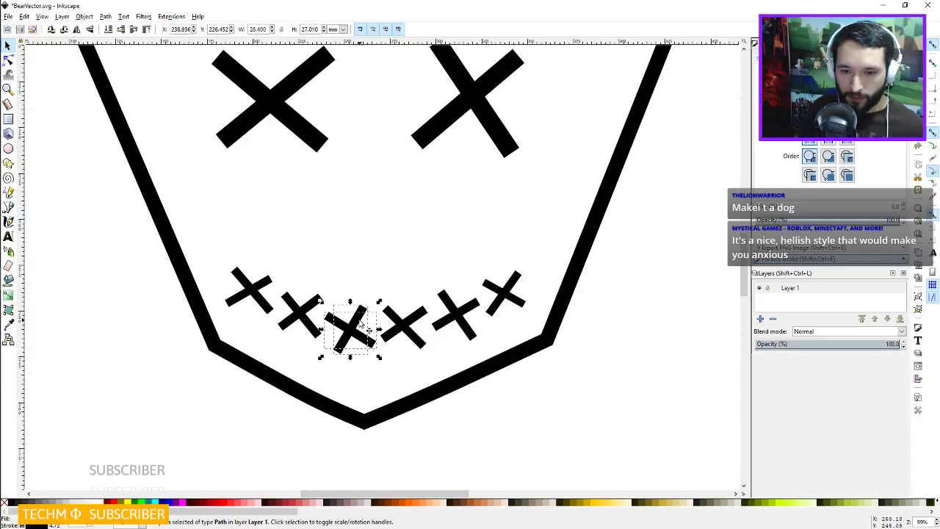
{"action": "left_click", "coordinate": [360, 324]}
{"action": "left_click_drag", "start_coordinate": [379, 301], "coordinate": [382, 307]}
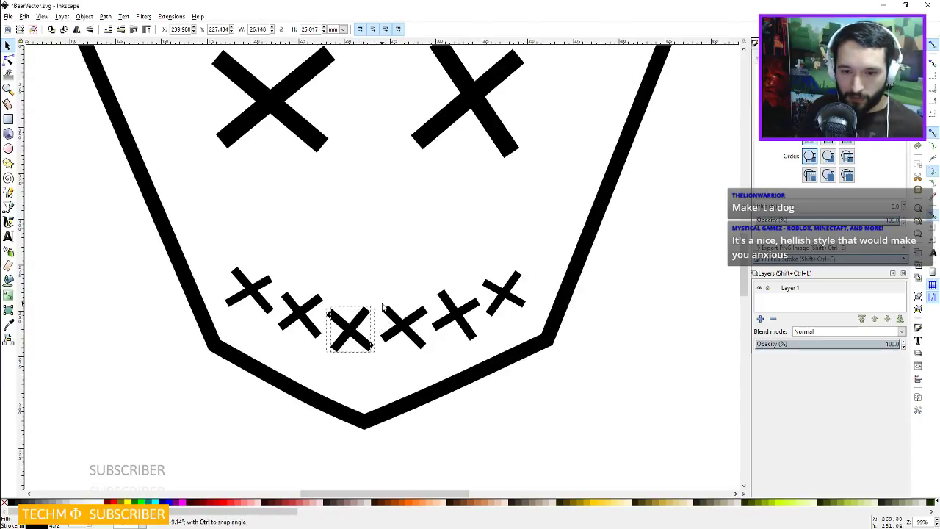
{"action": "left_click", "coordinate": [359, 338]}
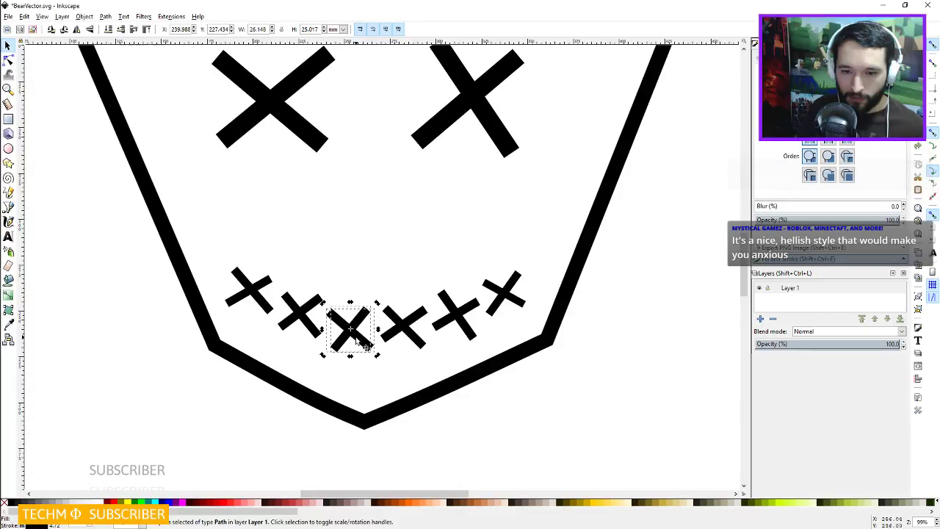
{"action": "left_click_drag", "start_coordinate": [359, 339], "coordinate": [364, 345]}
{"action": "left_click", "coordinate": [408, 274]}
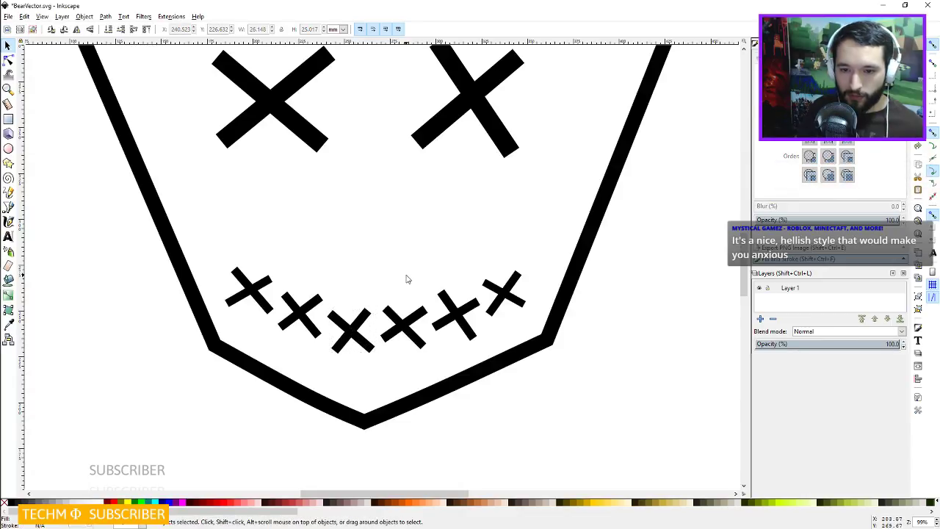
Try moving the last mouth stitch near the right cheek inward and slightly up, closer to the fifth stitch.
{"action": "key", "text": "5"}
{"action": "scroll", "coordinate": [416, 269], "scroll_direction": "up", "scroll_amount": 1}
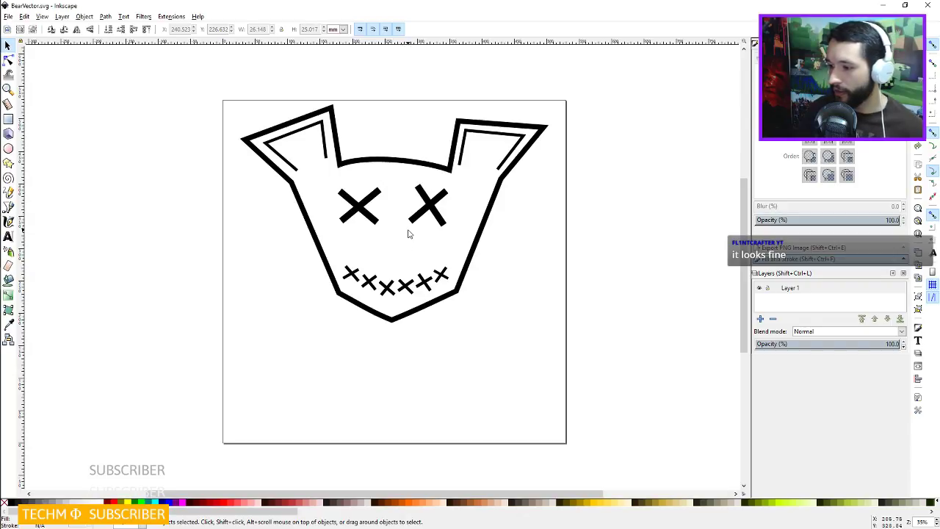
{"action": "left_click", "coordinate": [442, 277]}
{"action": "scroll", "coordinate": [443, 276], "scroll_direction": "up", "scroll_amount": 4}
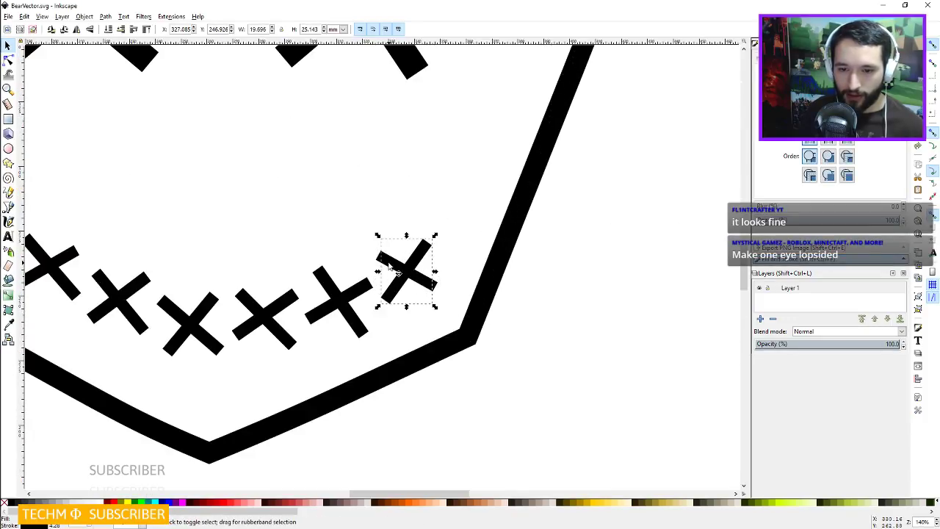
{"action": "left_click", "coordinate": [424, 279], "text": "shift"}
{"action": "left_click_drag", "start_coordinate": [418, 280], "coordinate": [410, 275]}
{"action": "left_click", "coordinate": [357, 235]}
{"action": "scroll", "coordinate": [357, 235], "scroll_direction": "down", "scroll_amount": 4}
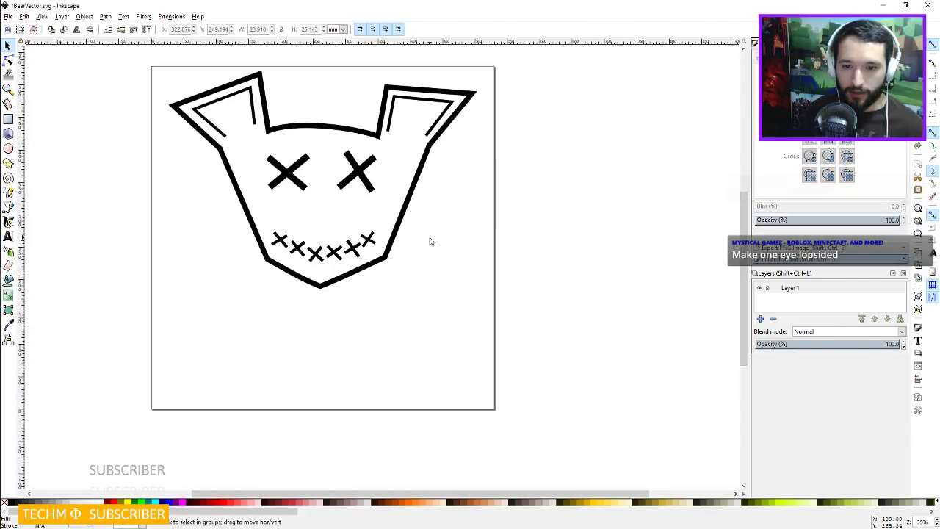
Nudge both strokes of the last mouth stitch slightly left and up towards the fifth stitch.
{"action": "scroll", "coordinate": [378, 246], "scroll_direction": "up", "scroll_amount": 4}
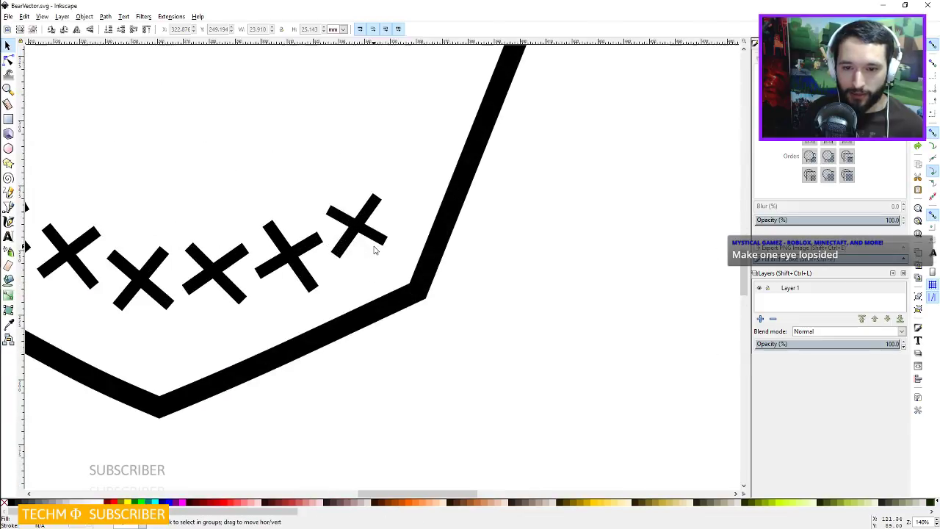
{"action": "left_click_drag", "start_coordinate": [293, 193], "coordinate": [520, 208]}
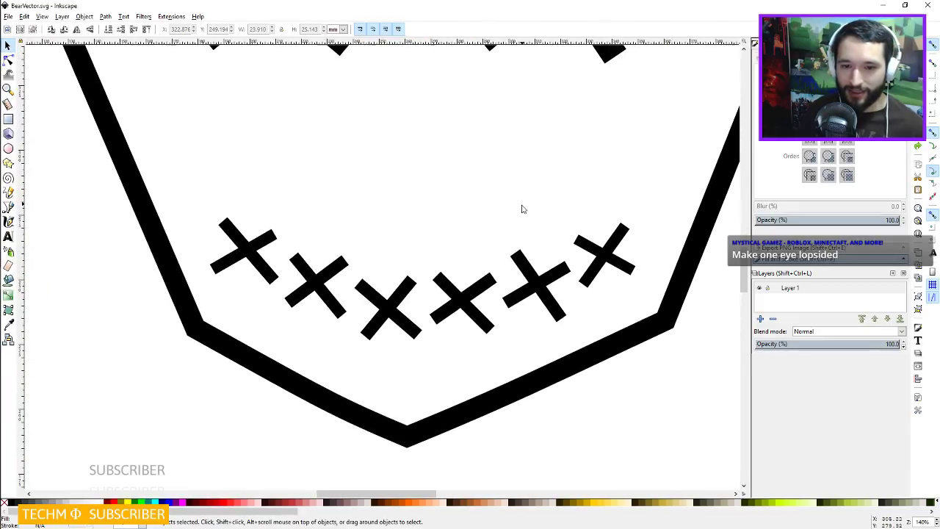
{"action": "left_click", "coordinate": [601, 248]}
{"action": "key", "text": "bracketright"}
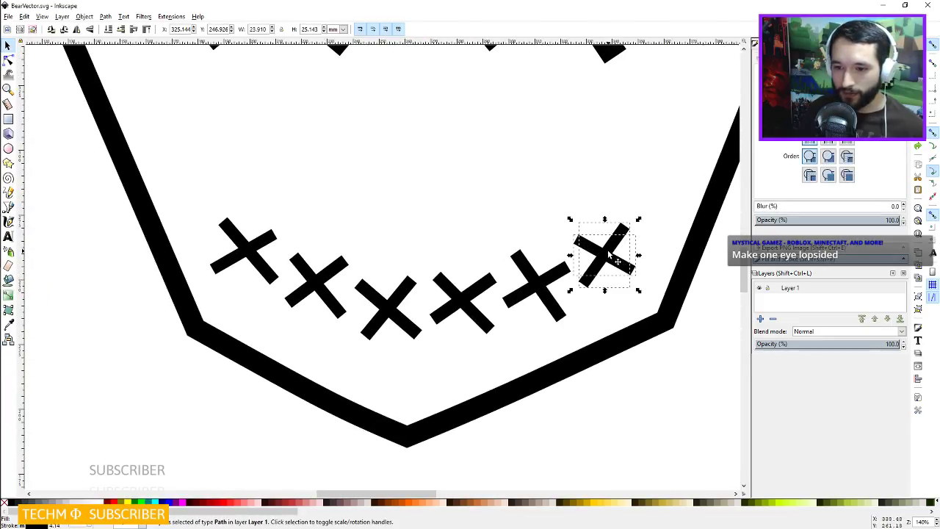
{"action": "left_click_drag", "start_coordinate": [608, 254], "coordinate": [606, 251]}
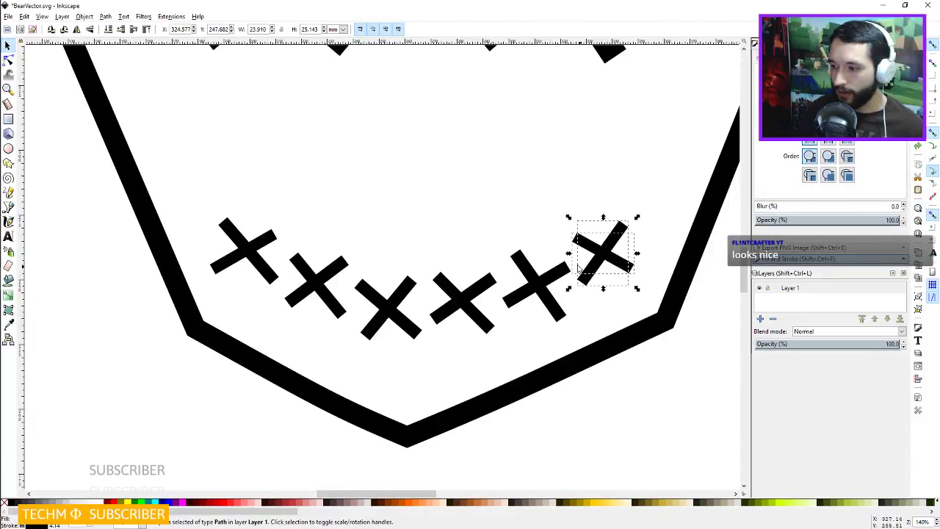
{"action": "left_click", "coordinate": [516, 225]}
Draw a small open V-shaped path about 32 mm wide between the eyes and the mouth as a nose.
{"action": "scroll", "coordinate": [455, 149], "scroll_direction": "up", "scroll_amount": 1}
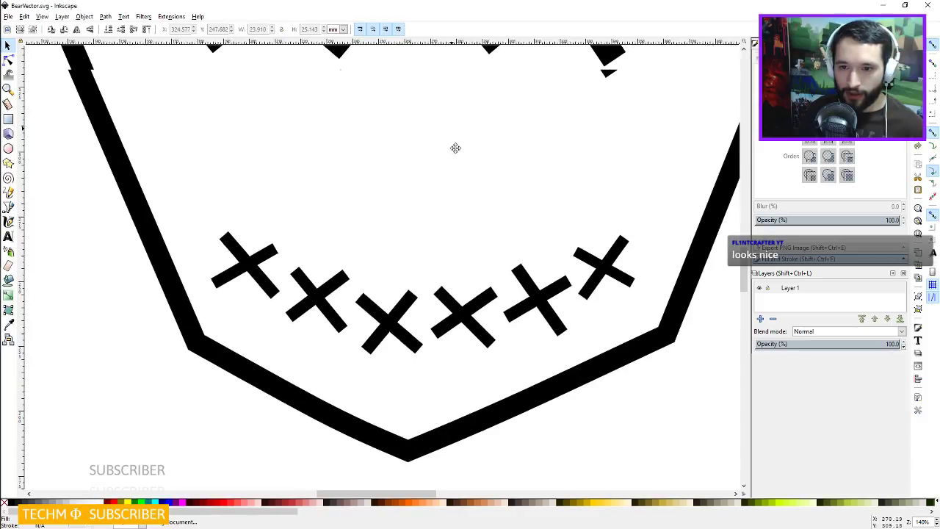
{"action": "scroll", "coordinate": [481, 290], "scroll_direction": "down", "scroll_amount": 3}
{"action": "left_click_drag", "start_coordinate": [514, 295], "coordinate": [494, 254]}
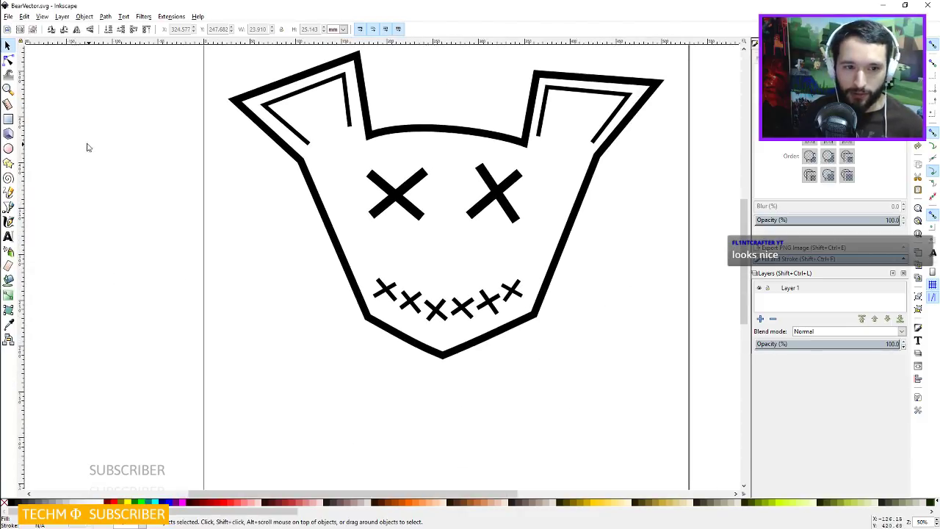
{"action": "left_click", "coordinate": [8, 207]}
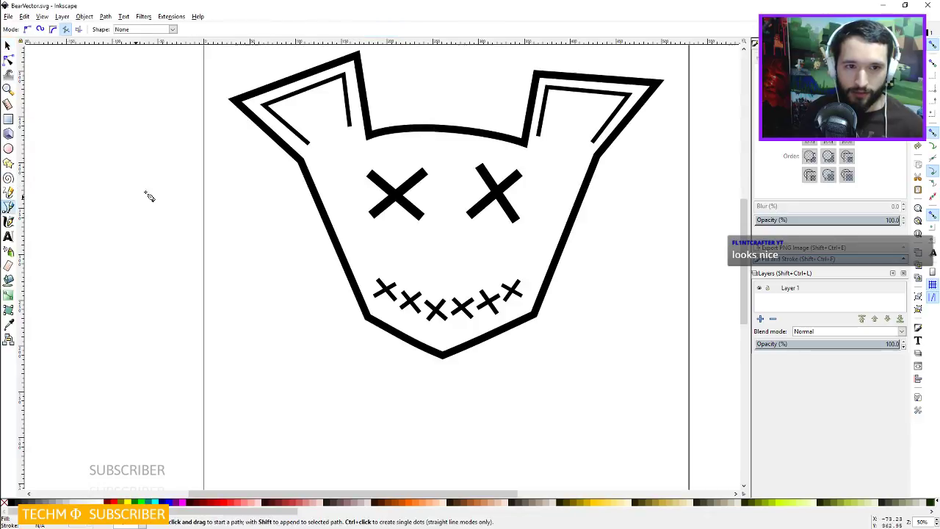
{"action": "left_click", "coordinate": [423, 244]}
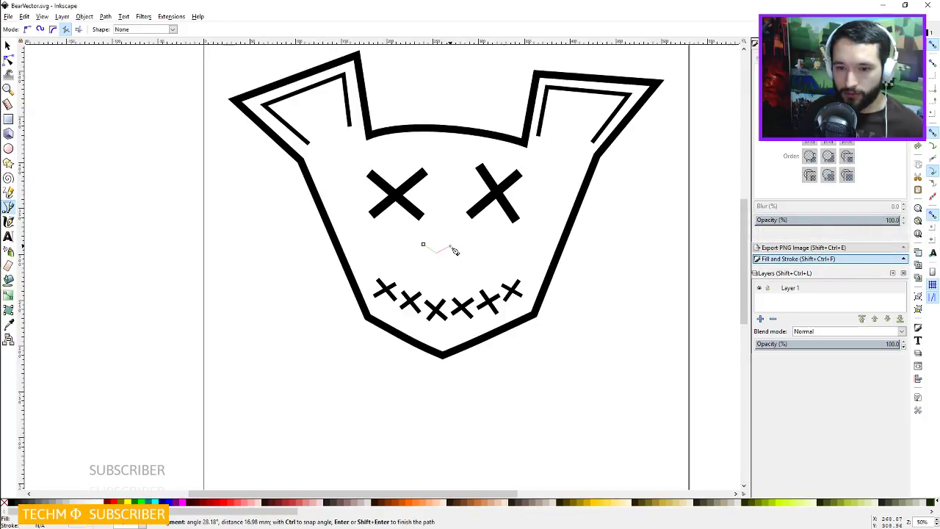
{"action": "left_click_drag", "start_coordinate": [454, 251], "coordinate": [514, 284]}
{"action": "right_click", "coordinate": [471, 256]}
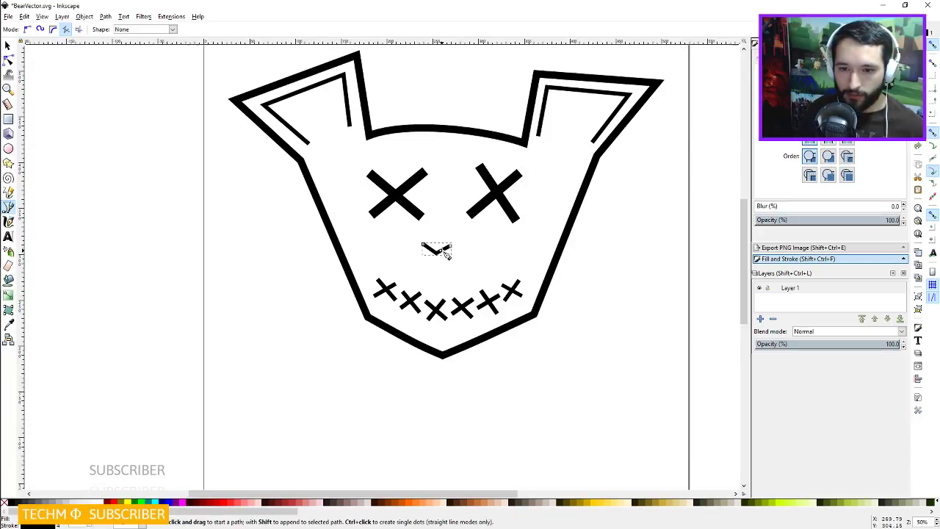
Turn the V-shaped nose upside down so it points upward, and center it above the mouth.
{"action": "left_click", "coordinate": [7, 46]}
{"action": "left_click_drag", "start_coordinate": [443, 254], "coordinate": [409, 274]}
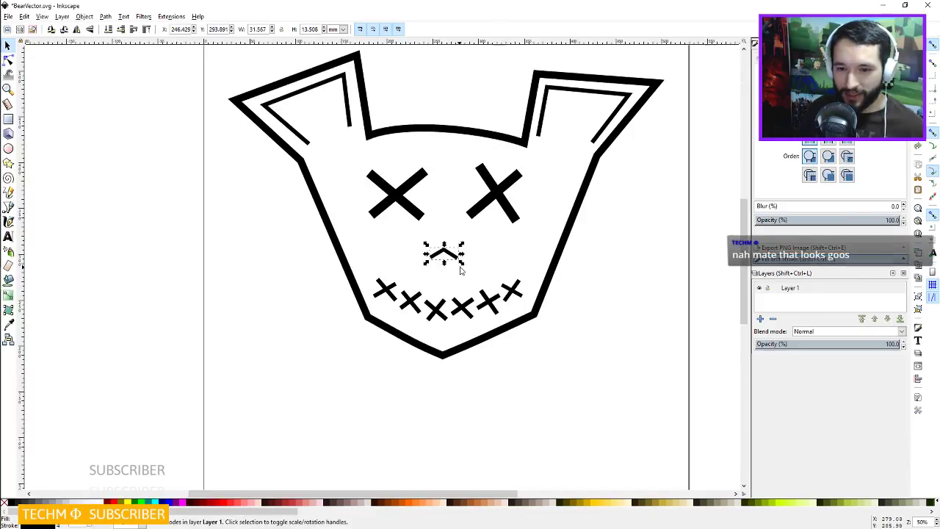
{"action": "scroll", "coordinate": [461, 270], "scroll_direction": "up", "scroll_amount": 4}
{"action": "left_click_drag", "start_coordinate": [457, 245], "coordinate": [455, 247]}
Bend both segments of the nose path outward into a rounded arch by reshaping the curves and the left segment's handle.
{"action": "left_click", "coordinate": [8, 60]}
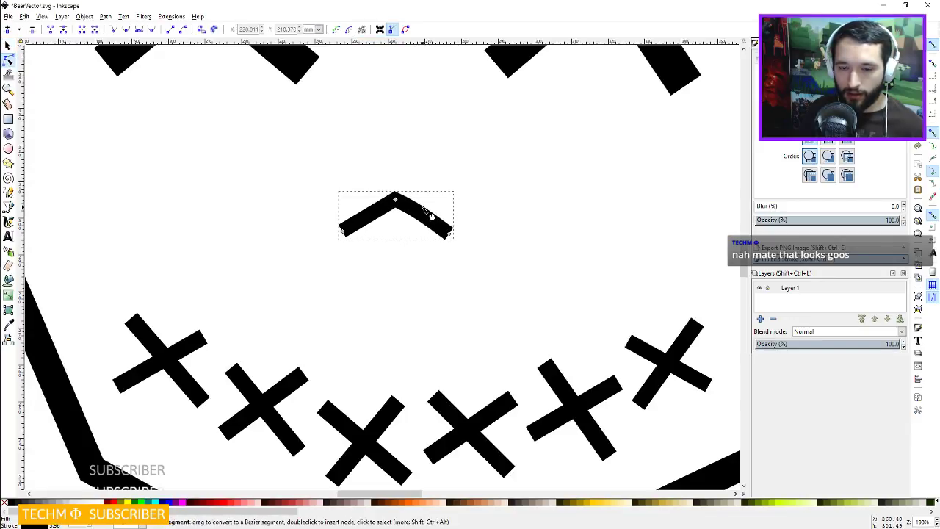
{"action": "left_click_drag", "start_coordinate": [372, 212], "coordinate": [371, 206]}
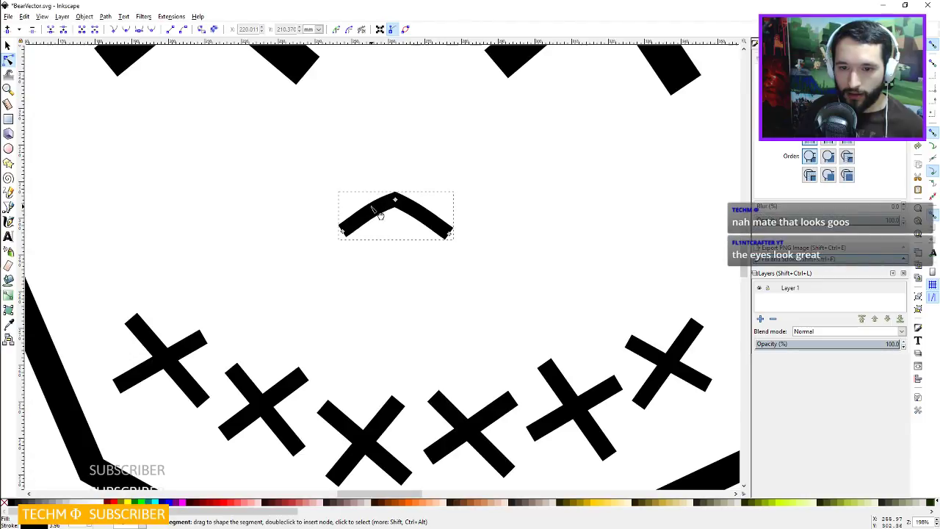
{"action": "left_click_drag", "start_coordinate": [434, 222], "coordinate": [437, 220]}
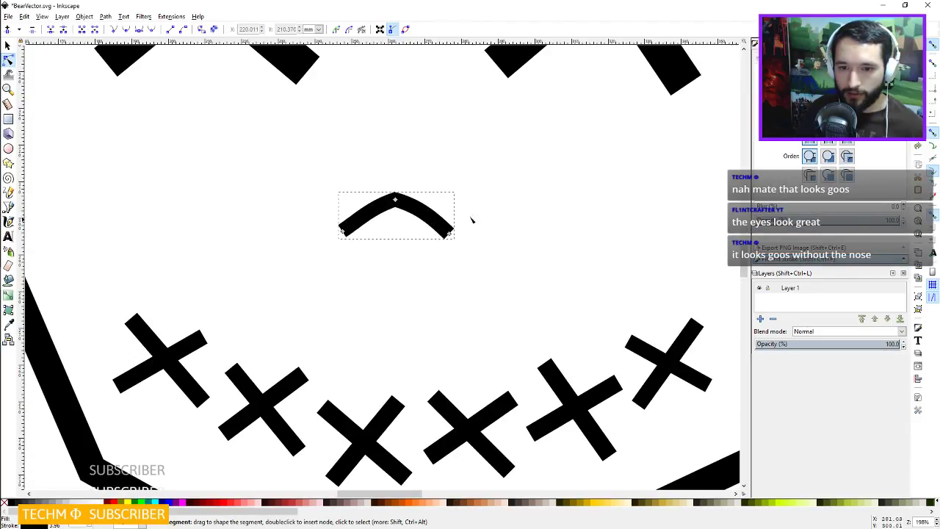
{"action": "left_click", "coordinate": [360, 229]}
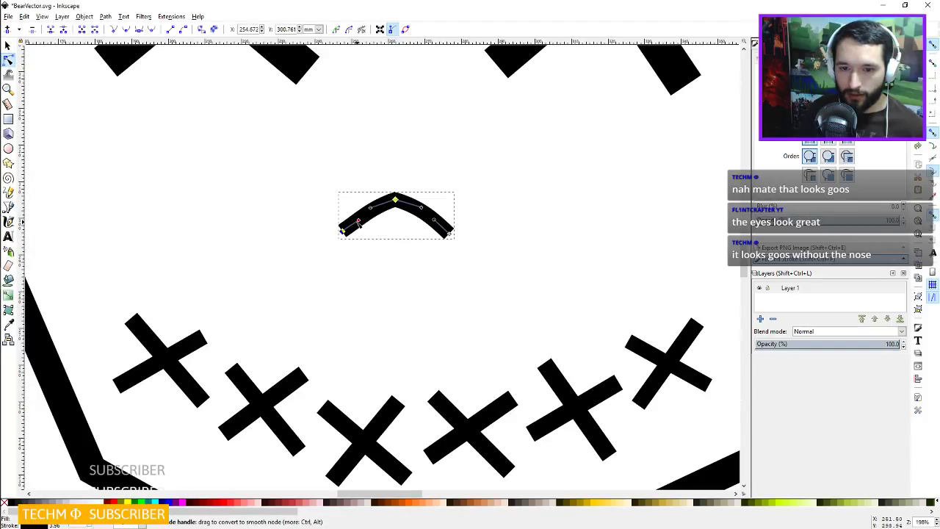
{"action": "left_click_drag", "start_coordinate": [359, 220], "coordinate": [357, 218]}
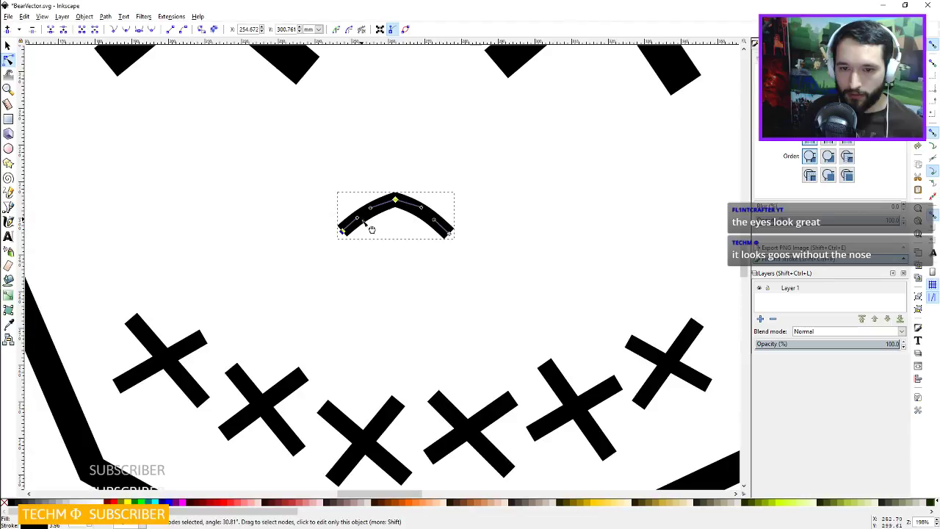
{"action": "key", "text": "5"}
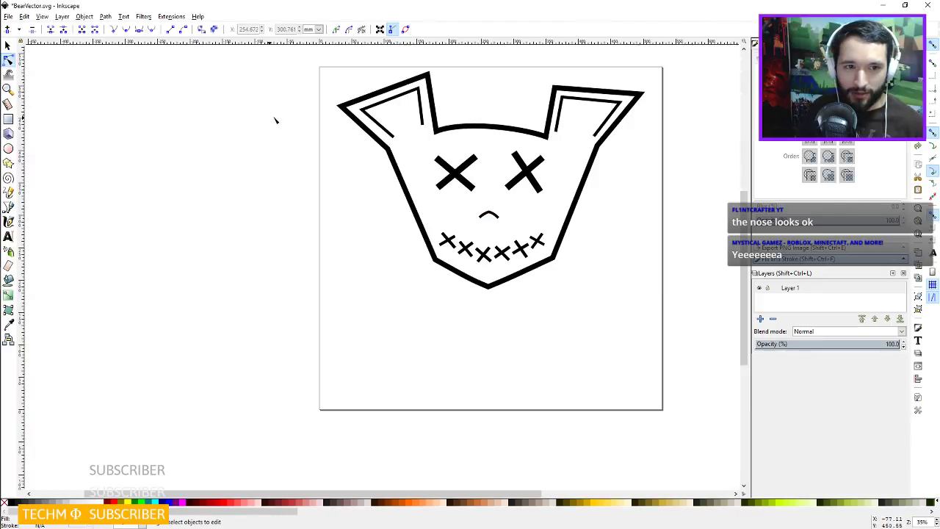
Shorten the nose arch by pulling both ends in toward its peak and adjusting the curve handles to keep it rounded.
{"action": "left_click", "coordinate": [486, 216]}
{"action": "scroll", "coordinate": [511, 212], "scroll_direction": "up", "scroll_amount": 4}
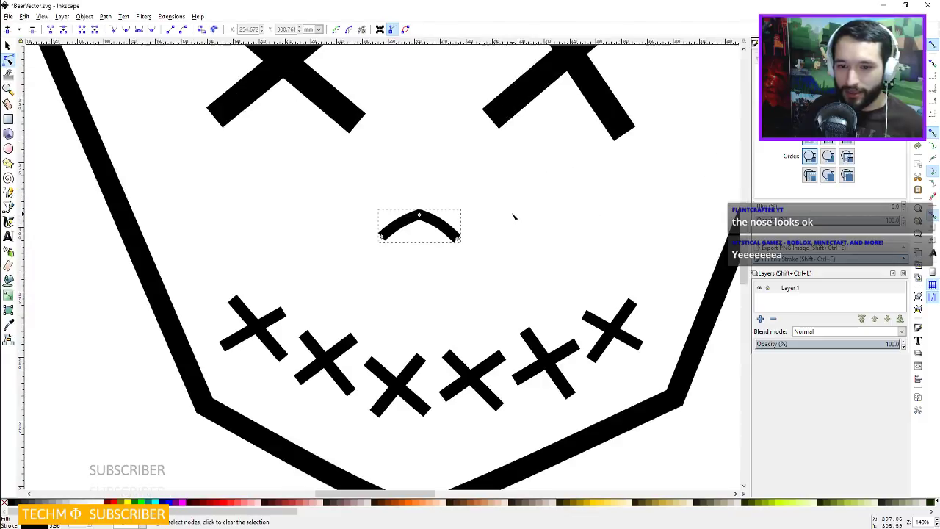
{"action": "scroll", "coordinate": [502, 217], "scroll_direction": "up", "scroll_amount": 3}
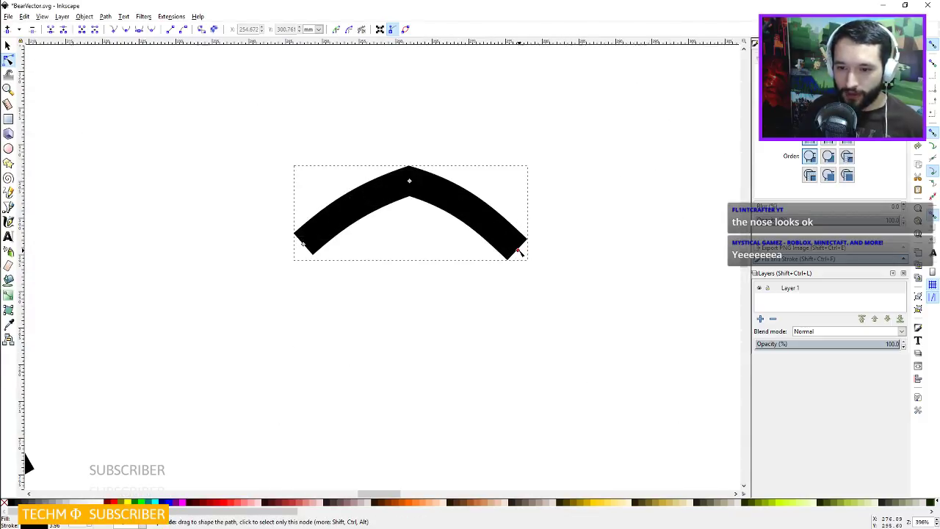
{"action": "left_click_drag", "start_coordinate": [484, 224], "coordinate": [479, 228]}
{"action": "left_click_drag", "start_coordinate": [462, 197], "coordinate": [433, 191]}
{"action": "left_click_drag", "start_coordinate": [301, 244], "coordinate": [363, 204]}
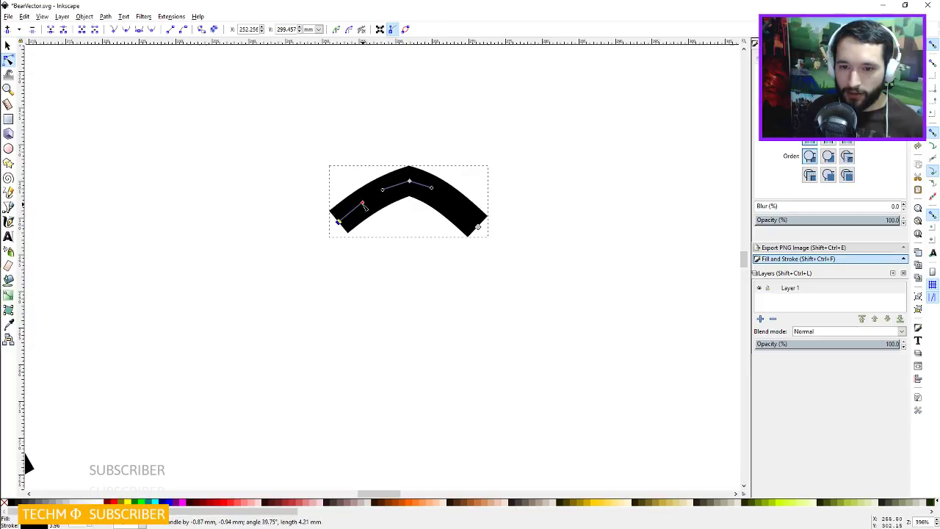
Fine-tune the right end and curve handle of the nose arch and give the nose a thinner stroke.
{"action": "left_click", "coordinate": [478, 229]}
{"action": "left_click_drag", "start_coordinate": [442, 196], "coordinate": [439, 192]}
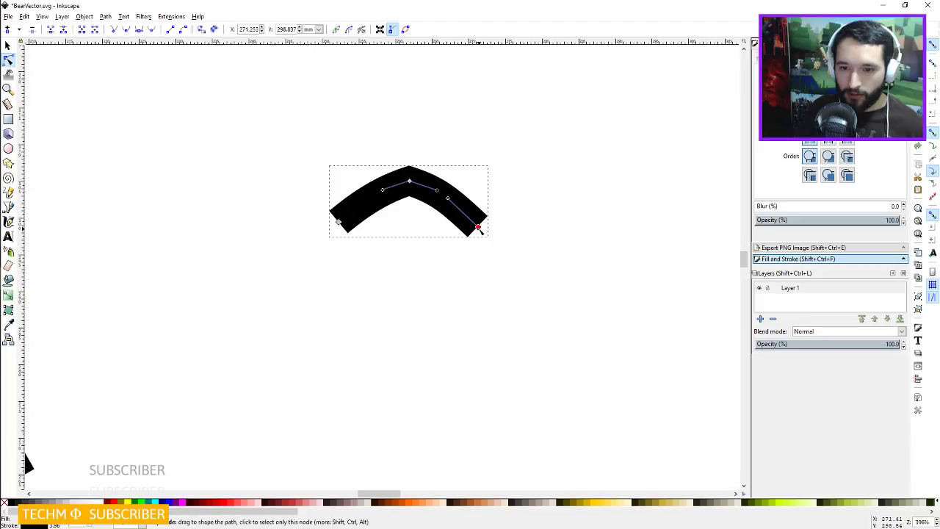
{"action": "left_click_drag", "start_coordinate": [479, 228], "coordinate": [480, 229]}
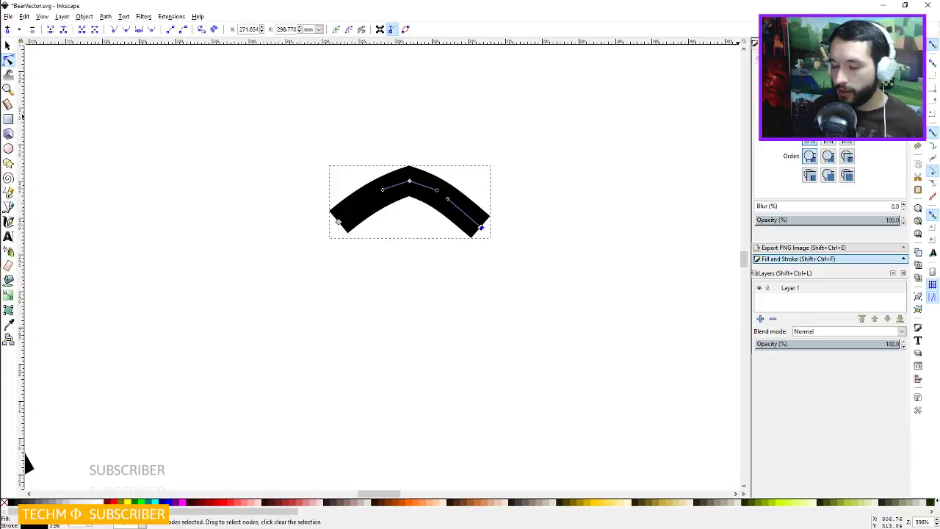
{"action": "key", "text": "ctrl+z"}
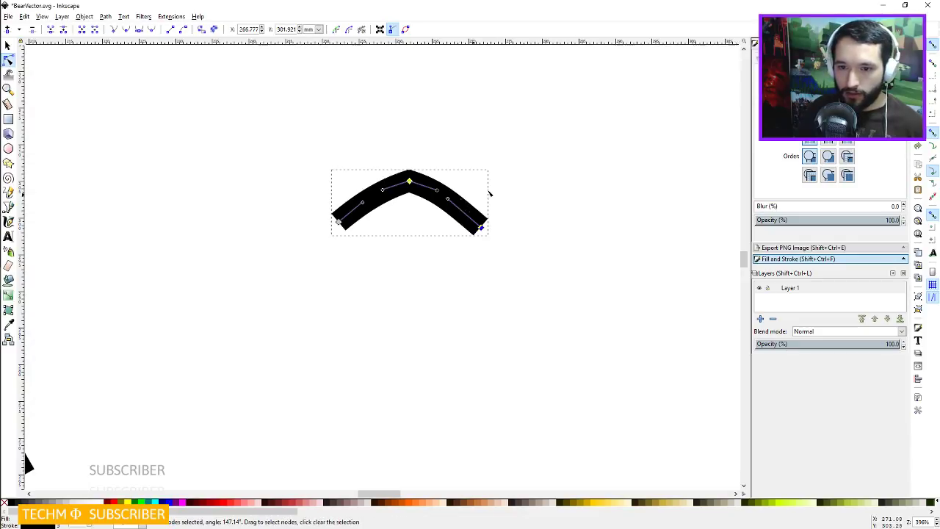
Raise the right end of the nose arch slightly, shorten its curve handle, and save the drawing.
{"action": "left_click_drag", "start_coordinate": [482, 226], "coordinate": [482, 224]}
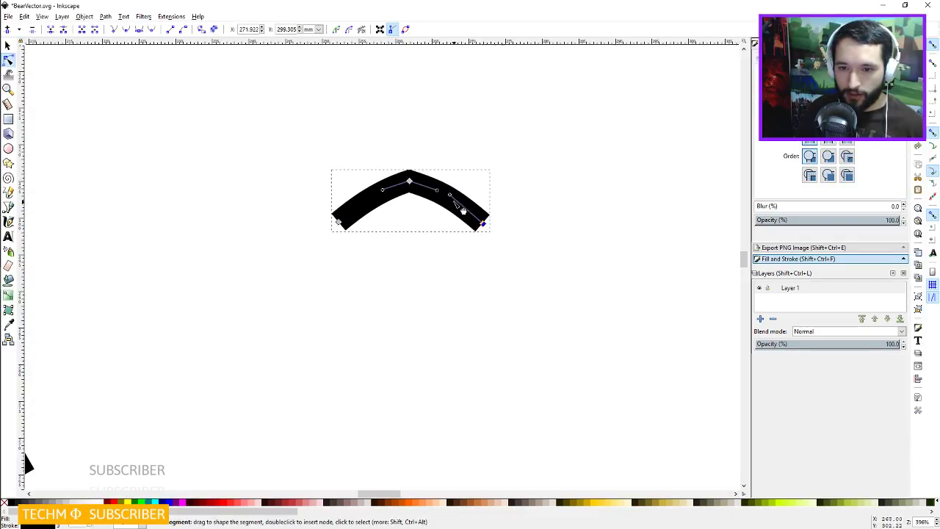
{"action": "left_click_drag", "start_coordinate": [448, 193], "coordinate": [453, 197]}
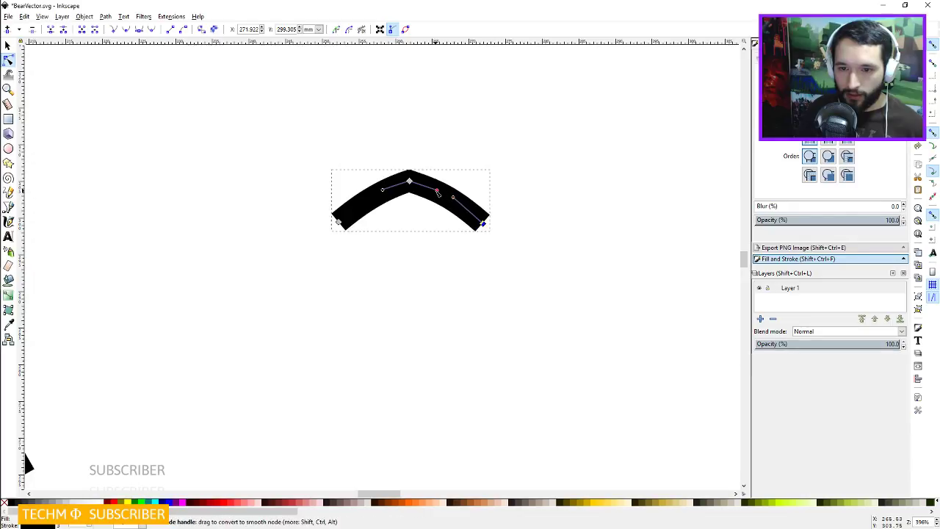
{"action": "left_click", "coordinate": [531, 203]}
{"action": "scroll", "coordinate": [531, 203], "scroll_direction": "down", "scroll_amount": 7}
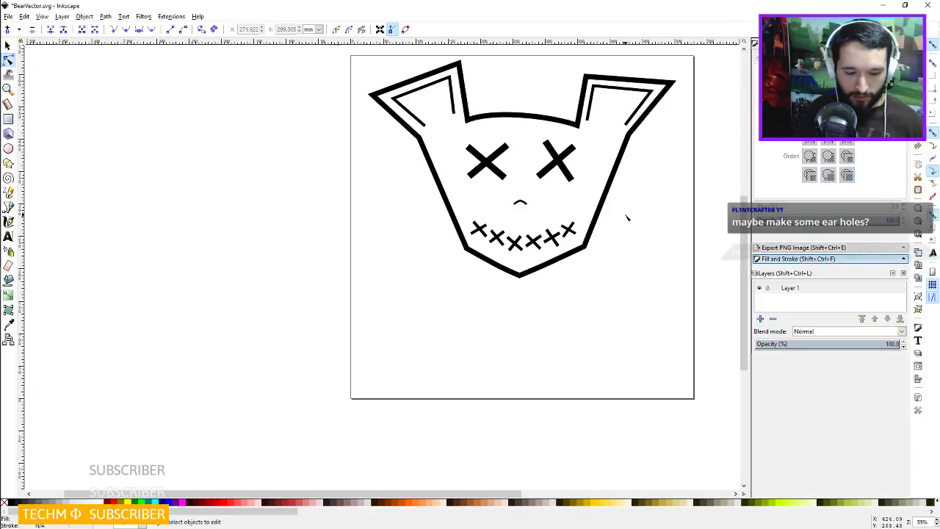
{"action": "key", "text": "ctrl+s"}
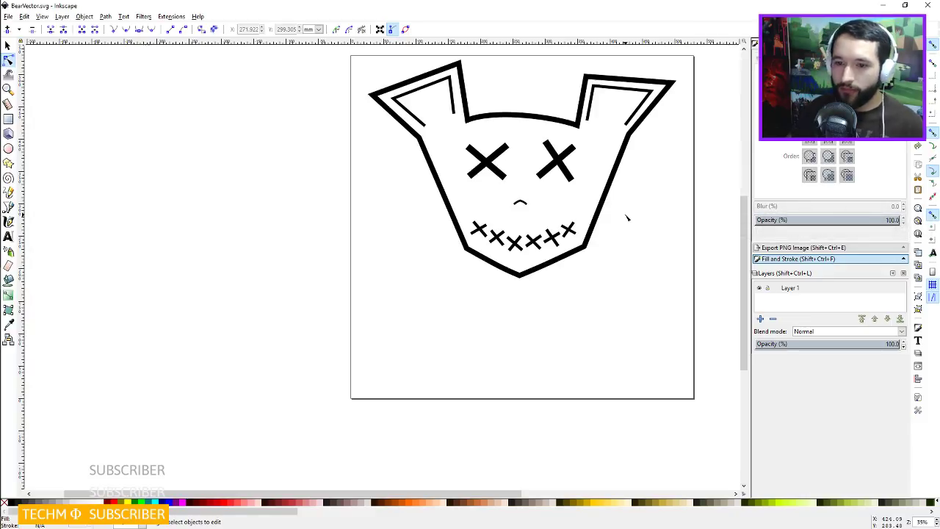
Make the nose's stroke slightly thicker and save the drawing.
{"action": "left_click", "coordinate": [7, 46]}
{"action": "left_click", "coordinate": [521, 202]}
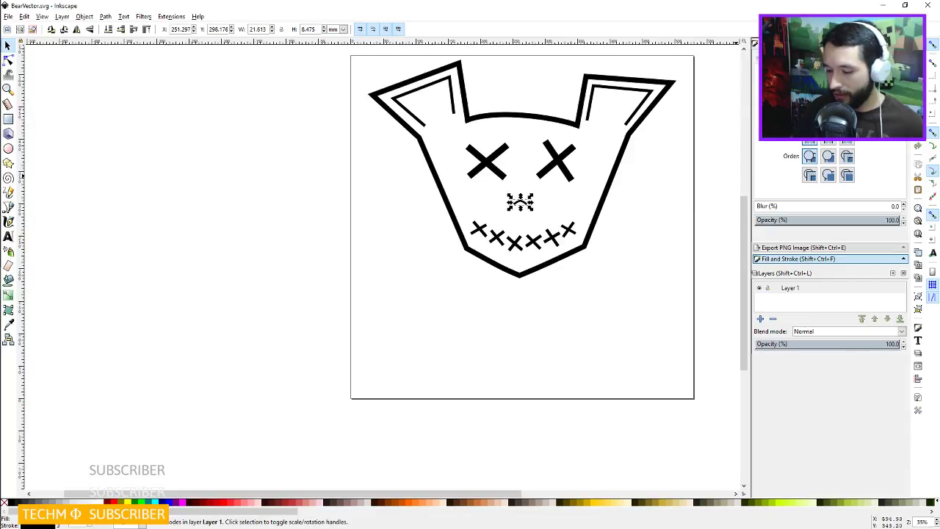
{"action": "key", "text": "Return"}
{"action": "left_click", "coordinate": [664, 210]}
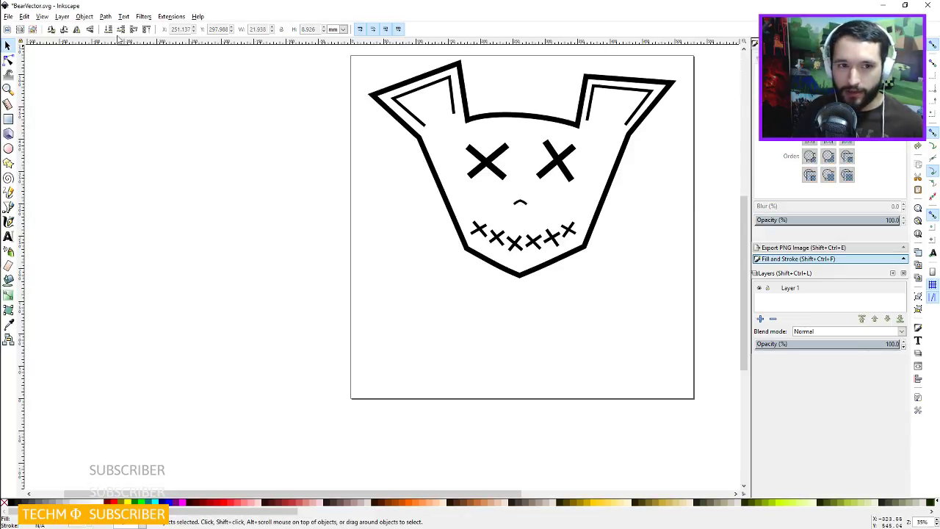
{"action": "left_click", "coordinate": [8, 16]}
{"action": "left_click", "coordinate": [33, 77]}
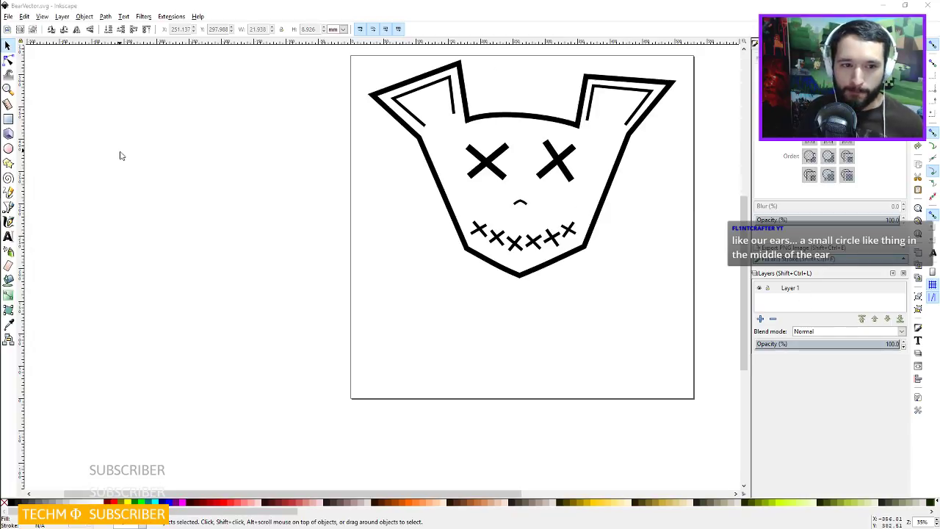
Try adding a small filled circle inside each ear, and undo both circles.
{"action": "left_click", "coordinate": [10, 149]}
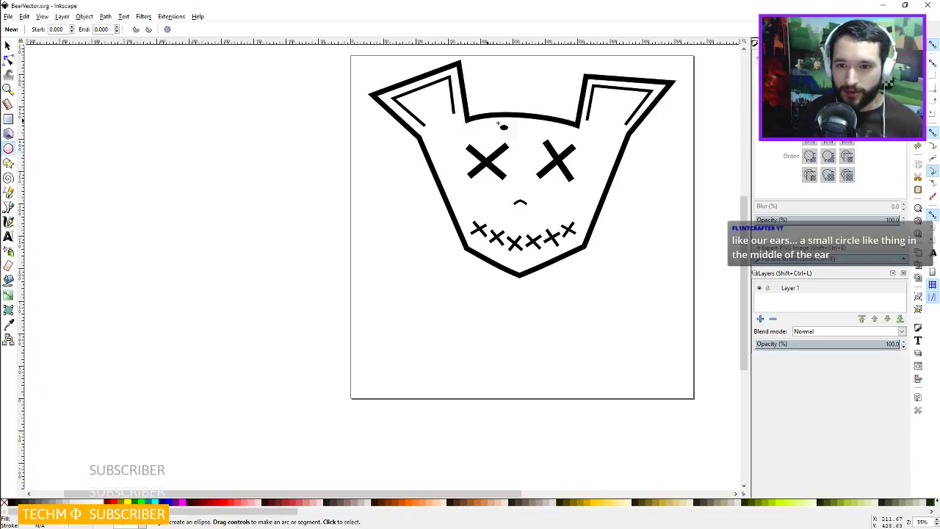
{"action": "mouse_move", "coordinate": [436, 111]}
{"action": "left_mouse_down"}
{"action": "mouse_move", "coordinate": [424, 102]}
{"action": "mouse_move", "coordinate": [443, 120]}
{"action": "mouse_move", "coordinate": [433, 110]}
{"action": "left_mouse_up"}
{"action": "left_click_drag", "start_coordinate": [601, 114], "coordinate": [608, 122]}
{"action": "left_click", "coordinate": [651, 154]}
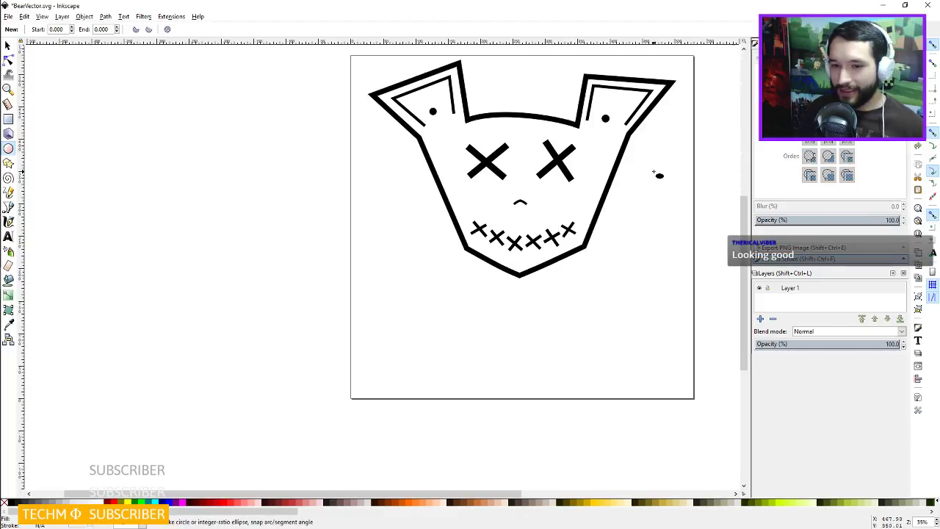
{"action": "key", "text": "ctrl+z"}
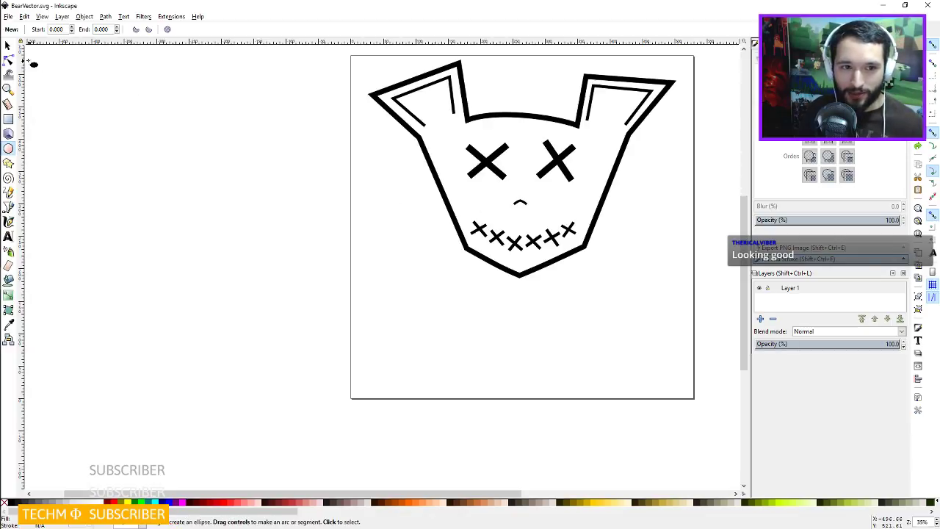
Move the head outline's lower-right jaw corner about 11 mm left and 8 mm down, and save the drawing.
{"action": "left_click", "coordinate": [8, 60]}
{"action": "left_click", "coordinate": [585, 249]}
{"action": "left_click", "coordinate": [585, 250]}
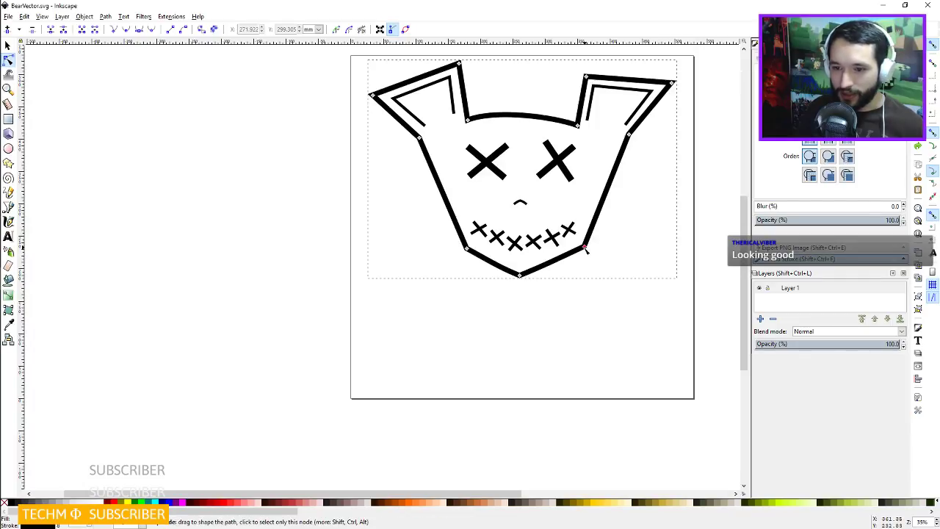
{"action": "mouse_move", "coordinate": [585, 250]}
{"action": "left_mouse_down"}
{"action": "mouse_move", "coordinate": [572, 255]}
{"action": "mouse_move", "coordinate": [579, 262]}
{"action": "mouse_move", "coordinate": [578, 244]}
{"action": "mouse_move", "coordinate": [578, 252]}
{"action": "left_mouse_up"}
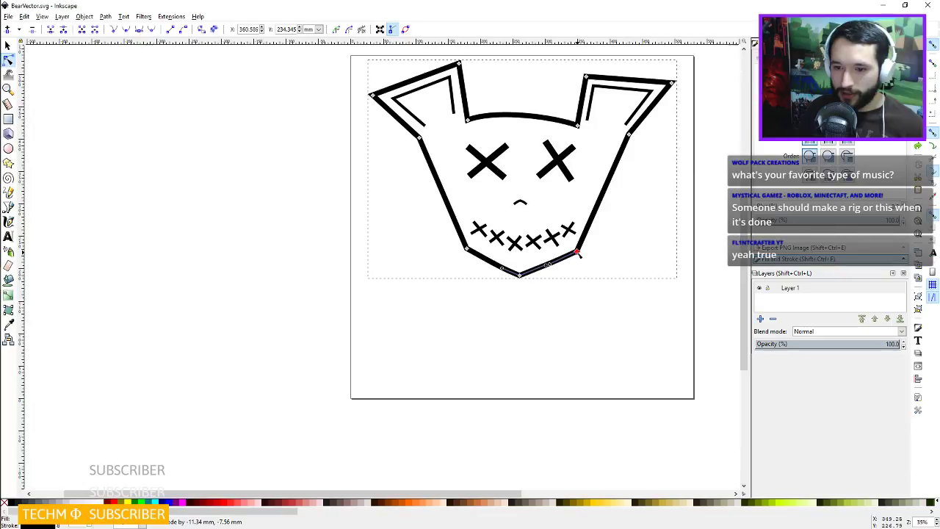
{"action": "left_click_drag", "start_coordinate": [578, 253], "coordinate": [577, 253]}
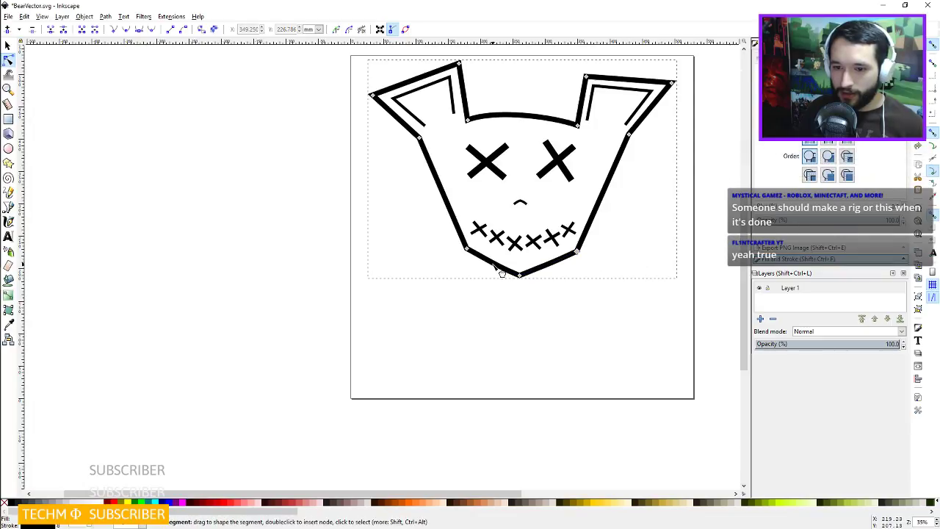
{"action": "key", "text": "ctrl+s"}
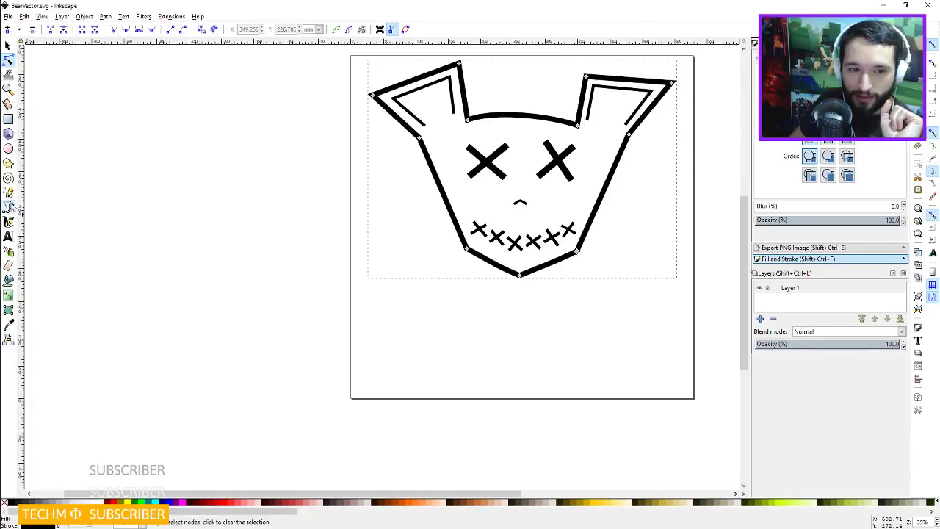
Draw a short diagonal stroke about 16 mm long on the cheek below the left eye, sloping down to the right.
{"action": "left_click", "coordinate": [9, 207]}
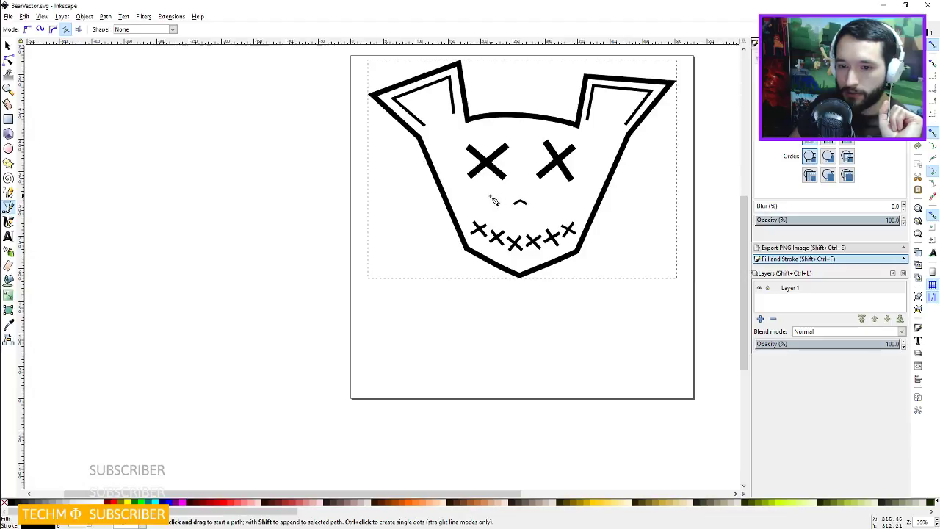
{"action": "left_click", "coordinate": [466, 191]}
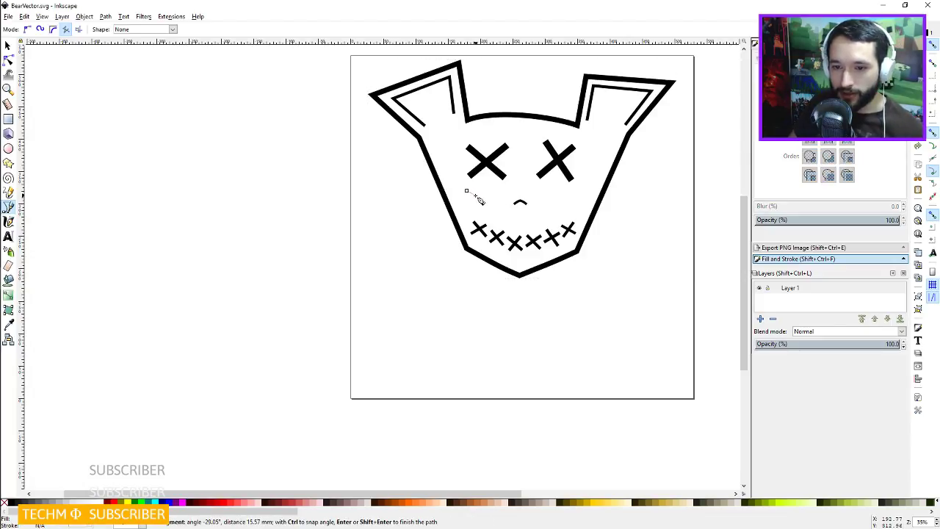
{"action": "double_click", "coordinate": [477, 195]}
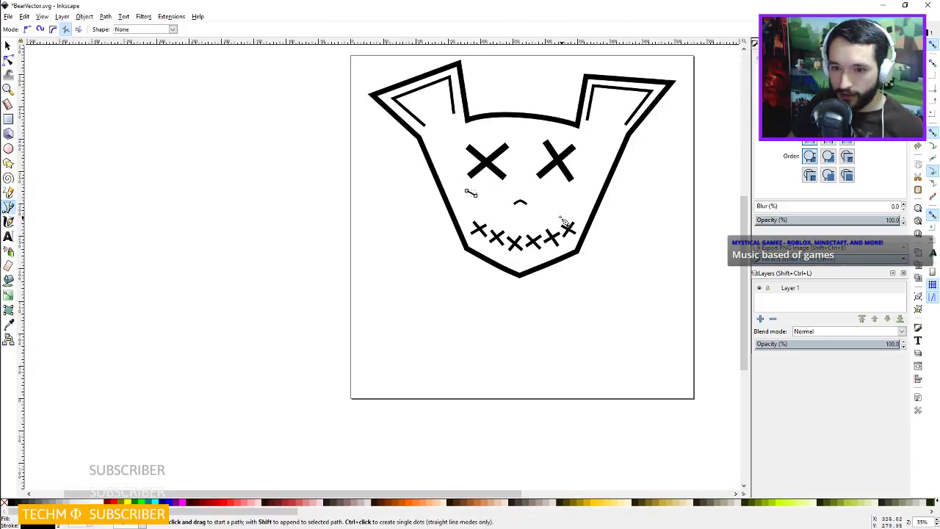
{"action": "scroll", "coordinate": [466, 201], "scroll_direction": "up", "scroll_amount": 8, "text": "ctrl"}
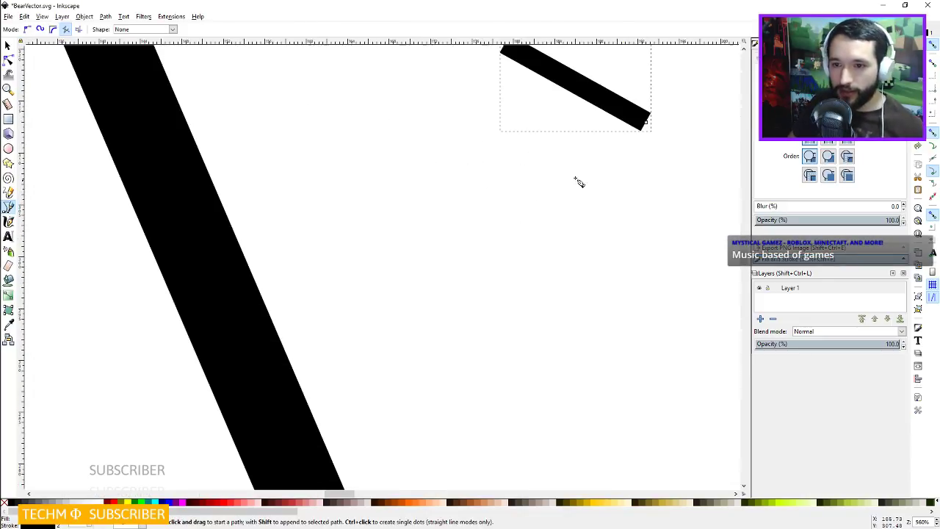
{"action": "scroll", "coordinate": [578, 182], "scroll_direction": "down", "scroll_amount": 3, "text": "ctrl"}
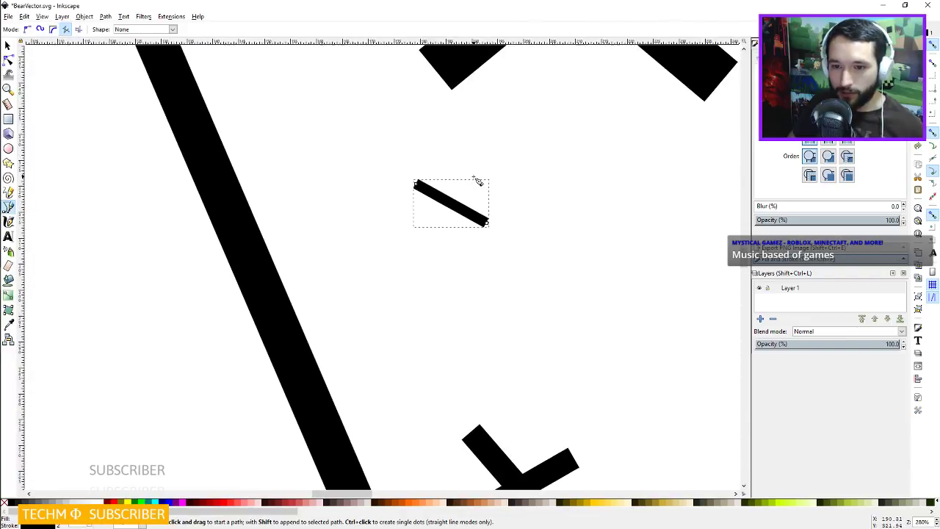
Cross the cheek stroke with a second one about 14 mm long, paste the matching stroke style, and extend its upper end slightly.
{"action": "left_click", "coordinate": [473, 177]}
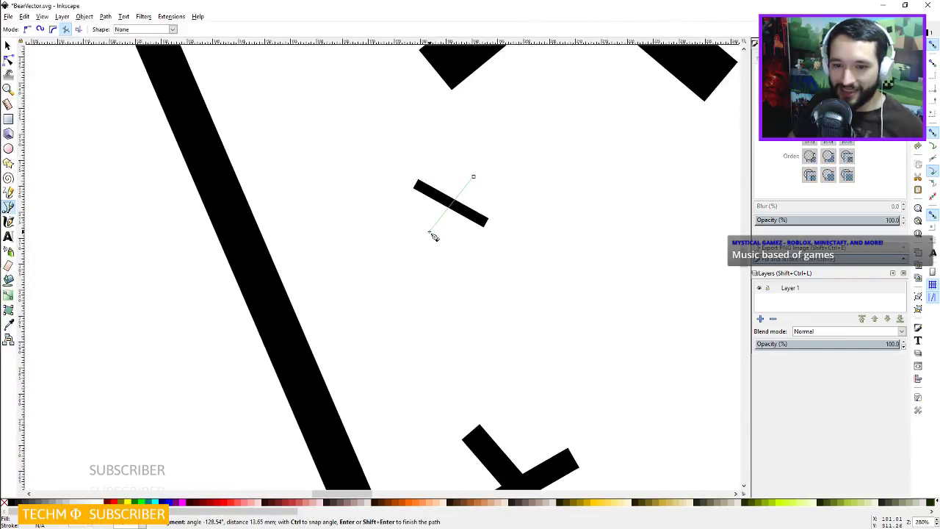
{"action": "double_click", "coordinate": [429, 231]}
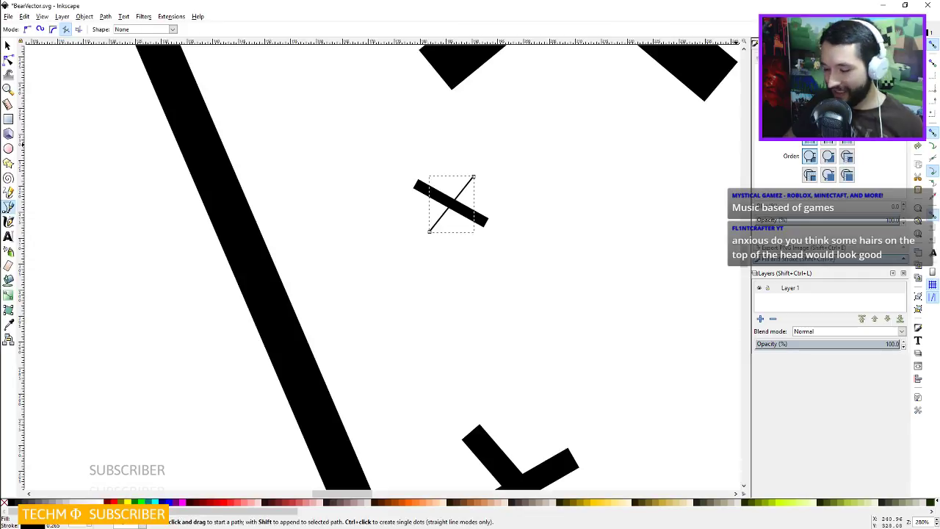
{"action": "key", "text": "ctrl+shift+v"}
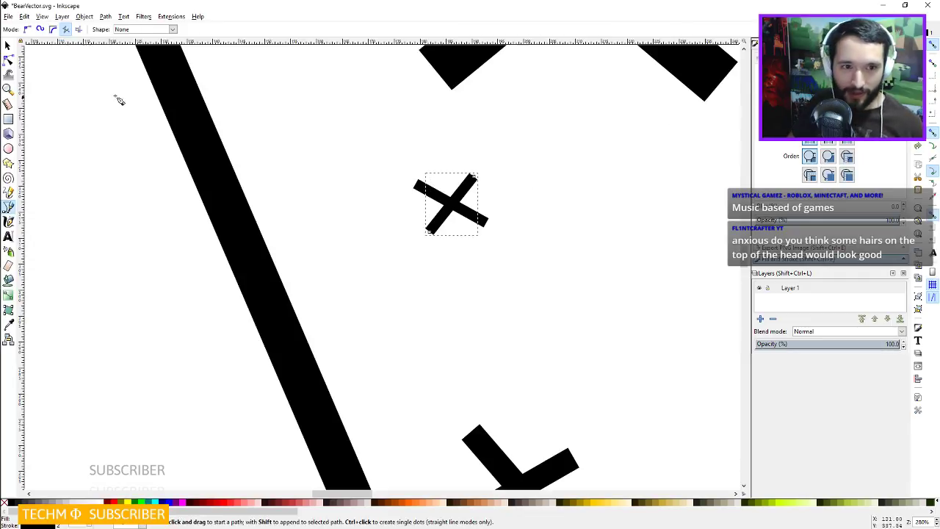
{"action": "left_click", "coordinate": [8, 60]}
{"action": "left_click_drag", "start_coordinate": [473, 177], "coordinate": [478, 172]}
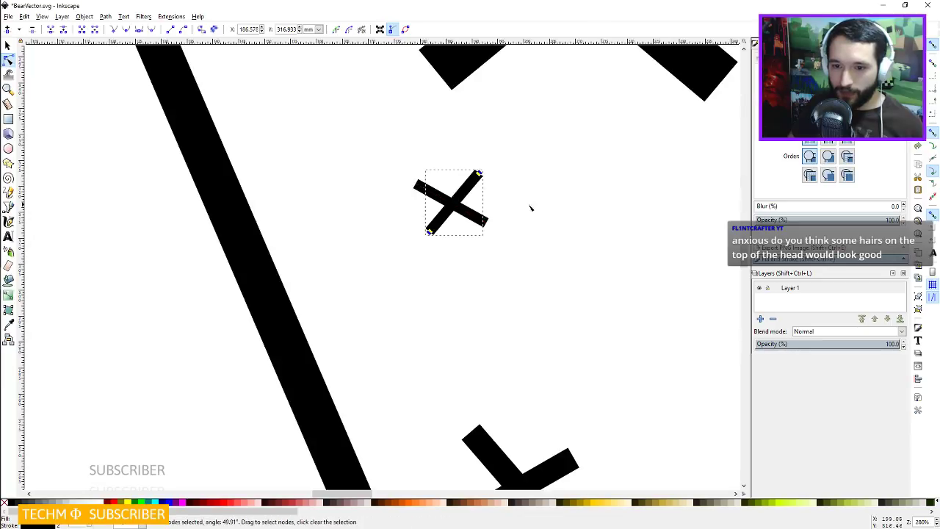
Deselect the small cheek X and save the drawing.
{"action": "scroll", "coordinate": [571, 206], "scroll_direction": "down", "scroll_amount": 7}
{"action": "left_click", "coordinate": [692, 237]}
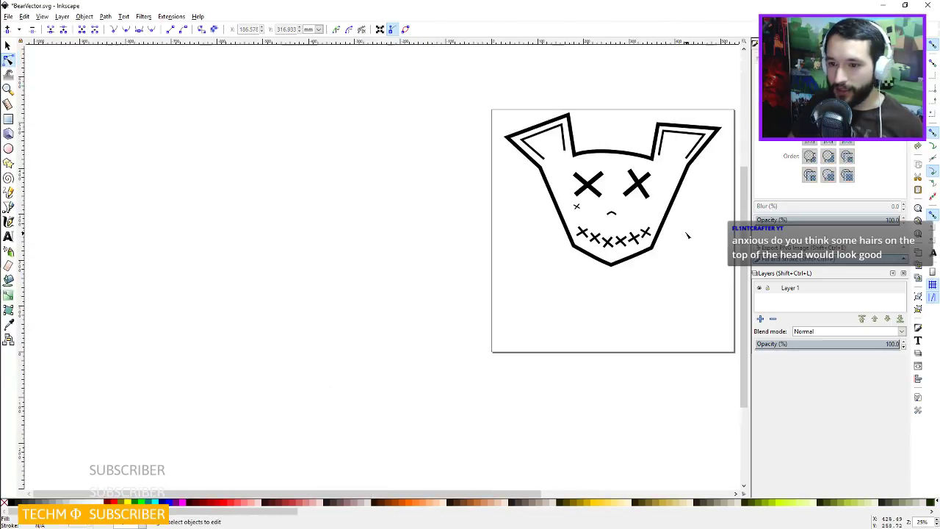
{"action": "key", "text": "ctrl+s"}
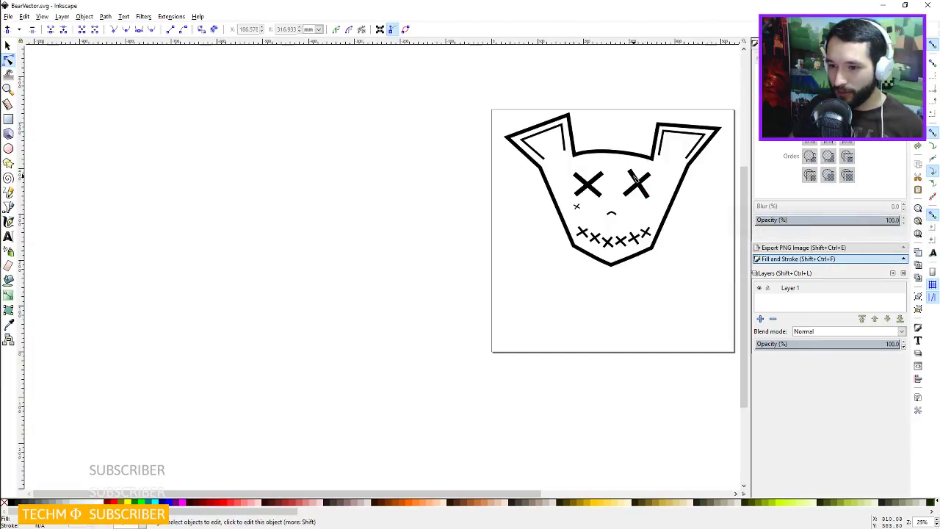
Even out the right eye's X by moving its steeper stroke's top end left and bottom end up, and save the drawing.
{"action": "left_click", "coordinate": [635, 178]}
{"action": "scroll", "coordinate": [624, 195], "scroll_direction": "right", "scroll_amount": 2}
{"action": "scroll", "coordinate": [609, 218], "scroll_direction": "up", "scroll_amount": 5}
{"action": "scroll", "coordinate": [609, 218], "scroll_direction": "down", "scroll_amount": 4}
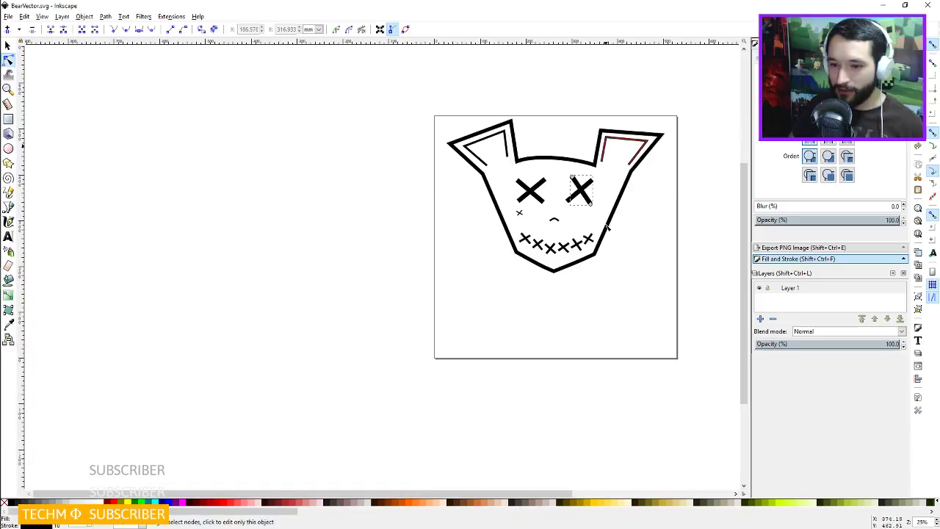
{"action": "scroll", "coordinate": [609, 218], "scroll_direction": "up", "scroll_amount": 2}
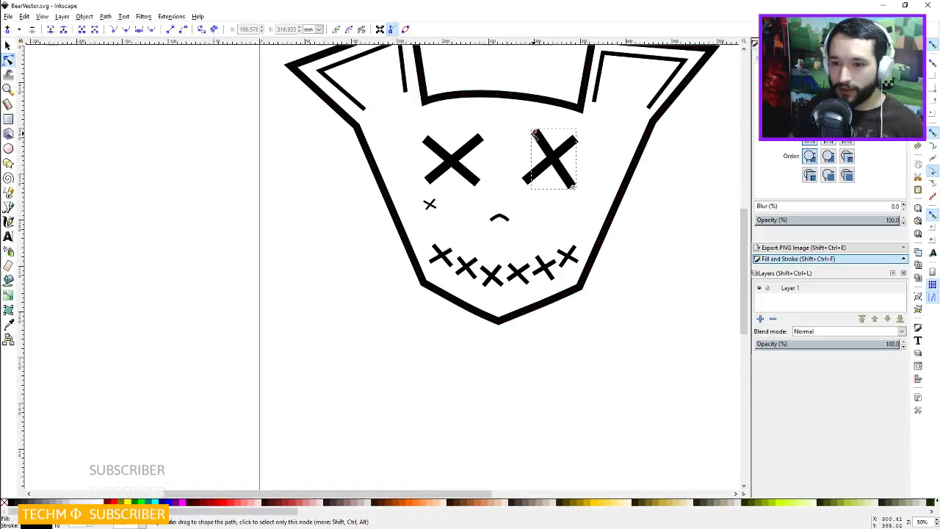
{"action": "left_click_drag", "start_coordinate": [535, 134], "coordinate": [528, 137]}
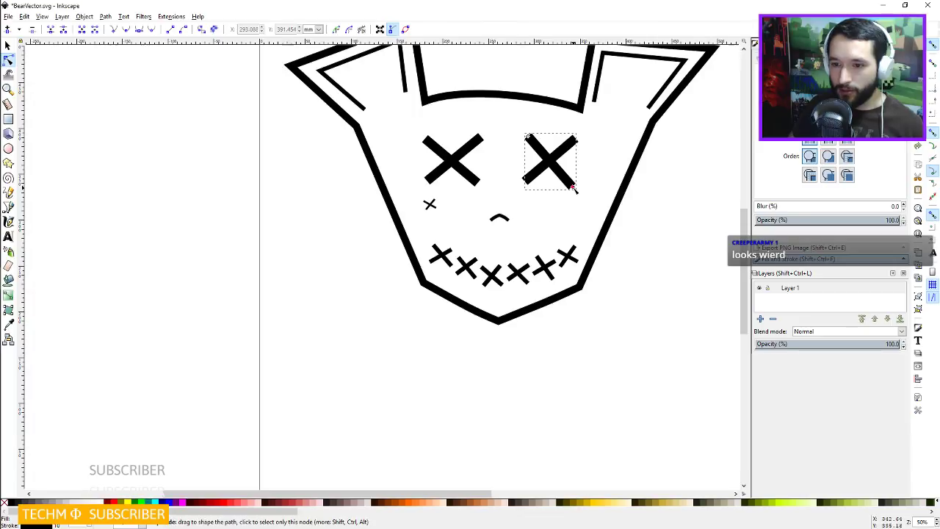
{"action": "left_click_drag", "start_coordinate": [574, 189], "coordinate": [574, 183]}
{"action": "left_click", "coordinate": [675, 210]}
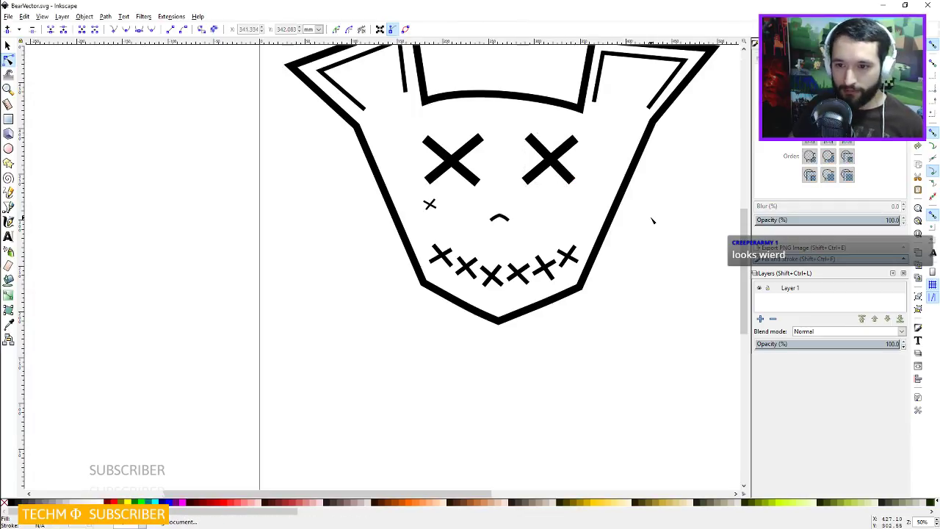
Move both ends of the right eye's rising stroke slightly up and to the right, and save the drawing.
{"action": "left_click", "coordinate": [524, 182]}
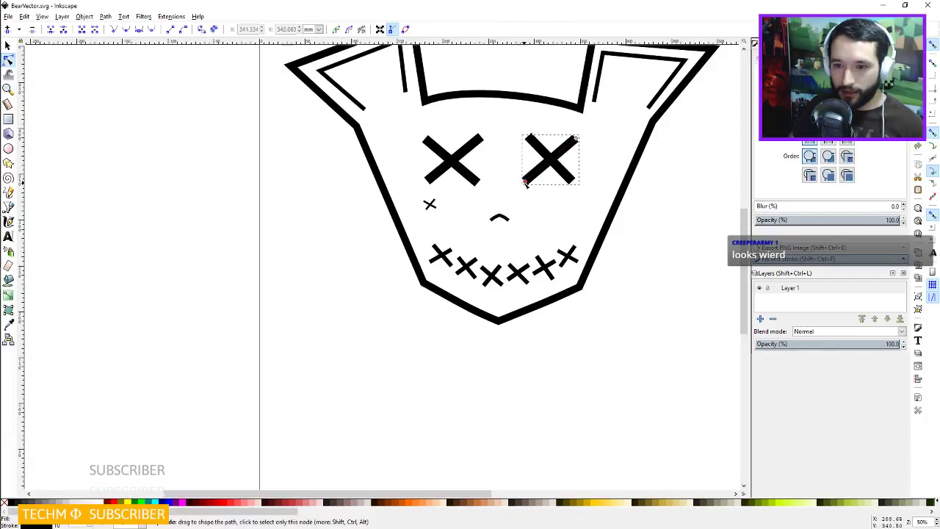
{"action": "left_click_drag", "start_coordinate": [525, 182], "coordinate": [528, 174]}
{"action": "left_click_drag", "start_coordinate": [575, 142], "coordinate": [577, 139]}
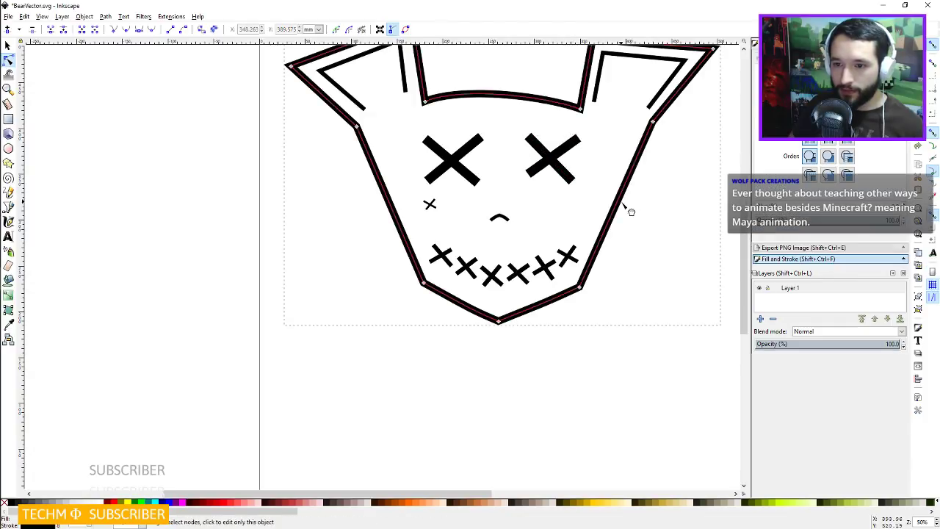
{"action": "left_click", "coordinate": [671, 225]}
{"action": "key", "text": "ctrl+s"}
Extend the lower end of the right eye's rising stroke slightly down and left, and save the drawing.
{"action": "left_click", "coordinate": [532, 171]}
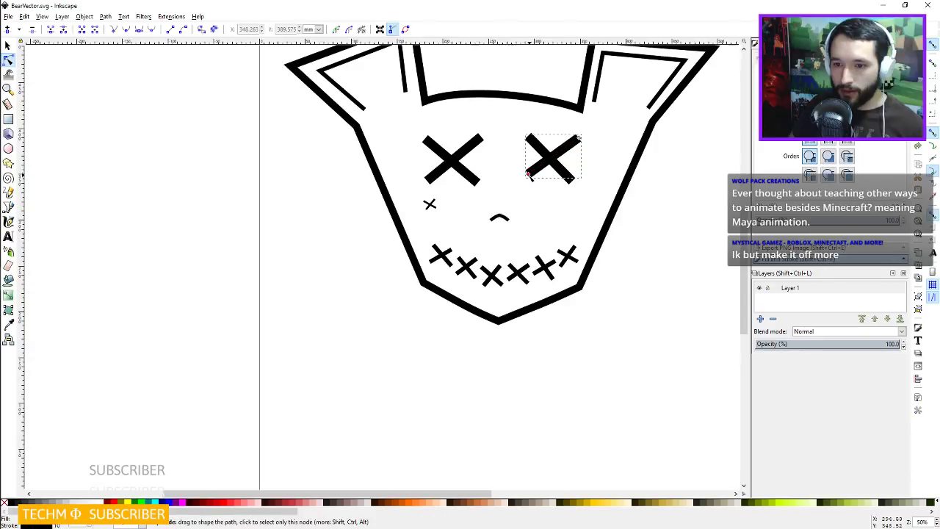
{"action": "left_click_drag", "start_coordinate": [528, 175], "coordinate": [527, 178]}
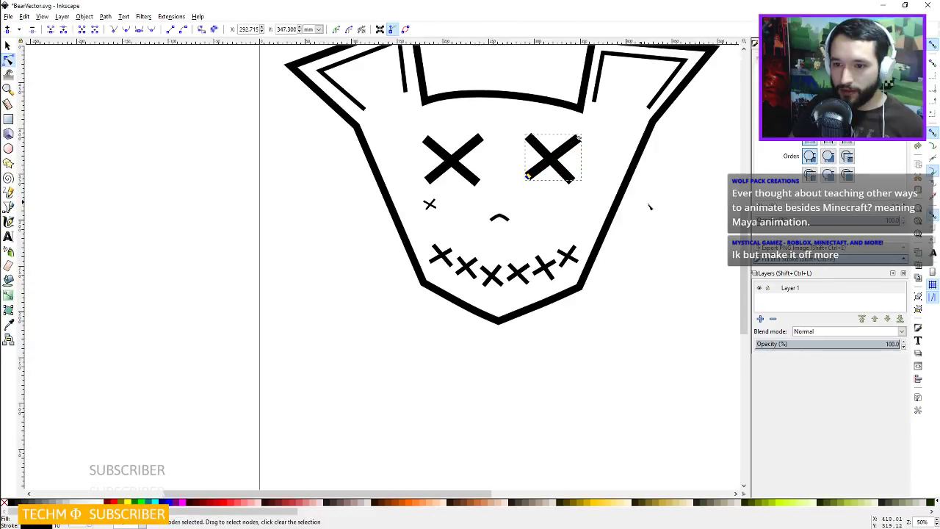
{"action": "left_click", "coordinate": [671, 218]}
{"action": "key", "text": "ctrl+s"}
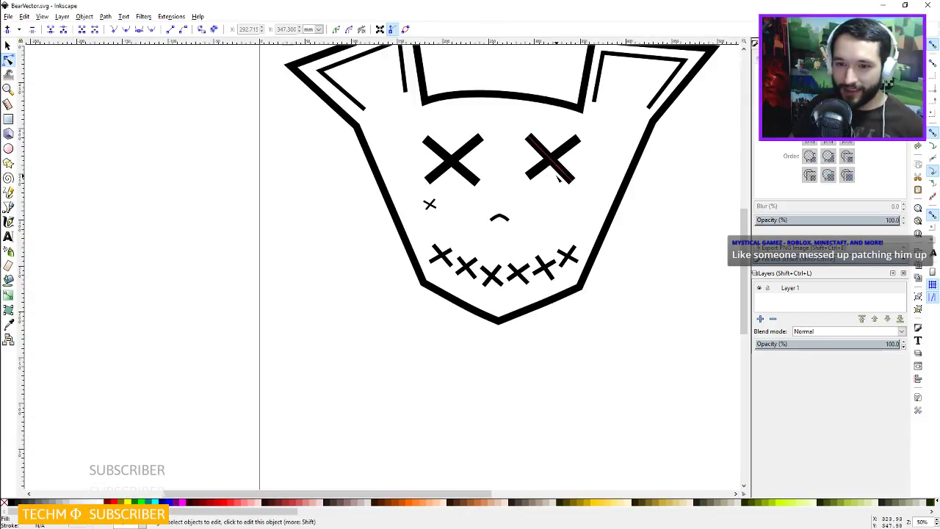
Move both strokes of the right eye's X down about 17 mm, rotate them slightly clockwise, and save the drawing.
{"action": "left_click", "coordinate": [8, 46]}
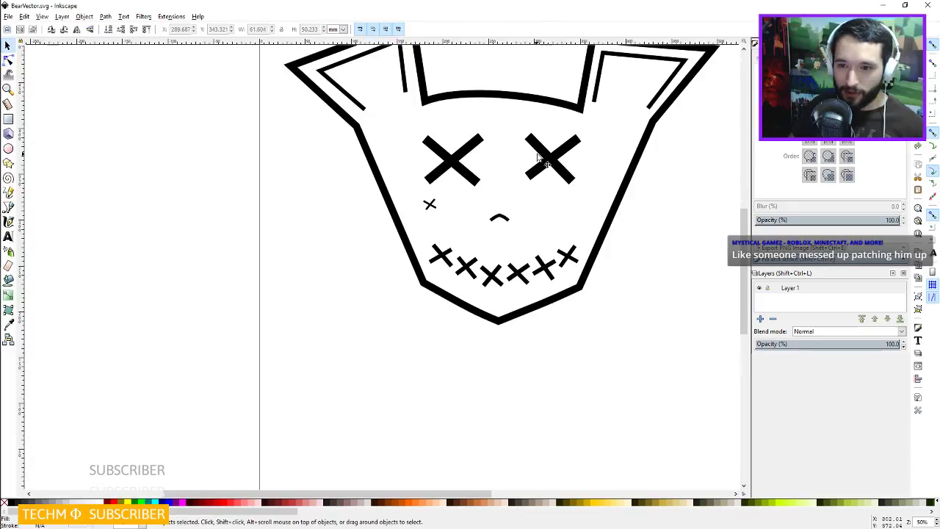
{"action": "left_click", "coordinate": [547, 176]}
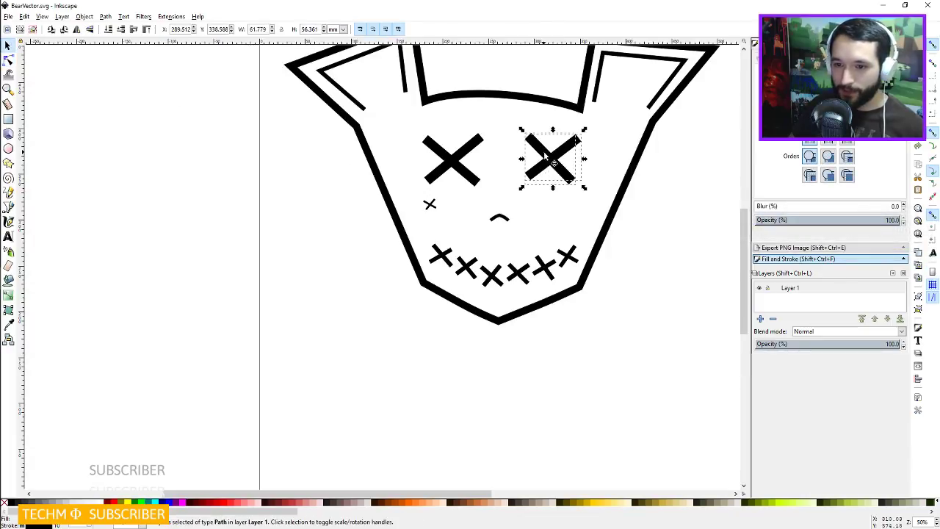
{"action": "left_click_drag", "start_coordinate": [562, 160], "coordinate": [558, 188]}
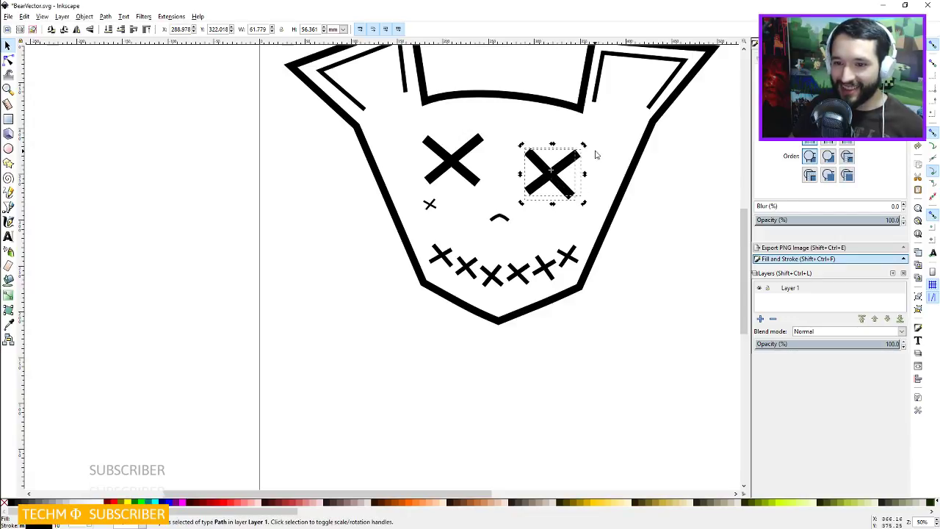
{"action": "mouse_move", "coordinate": [584, 146]}
{"action": "left_mouse_down"}
{"action": "mouse_move", "coordinate": [593, 166]}
{"action": "mouse_move", "coordinate": [581, 177]}
{"action": "mouse_move", "coordinate": [583, 160]}
{"action": "left_mouse_up"}
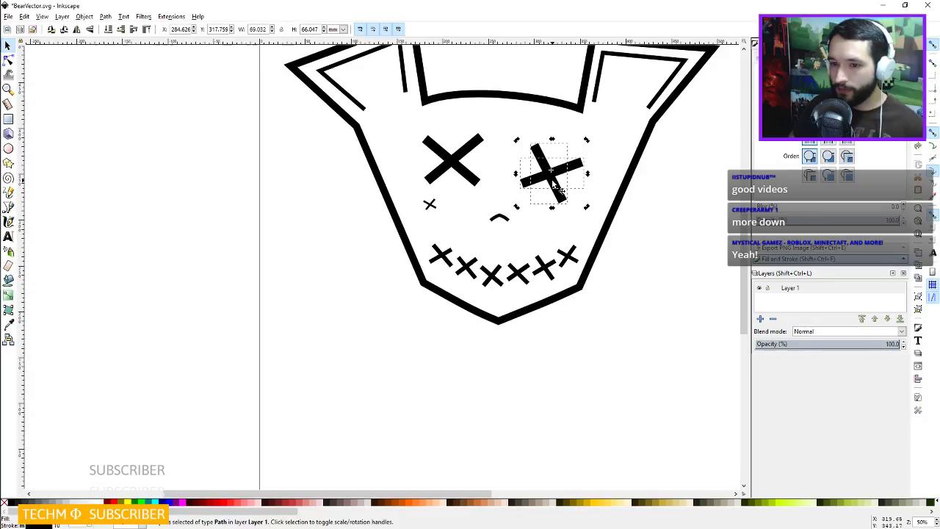
{"action": "mouse_move", "coordinate": [555, 184]}
{"action": "left_mouse_down"}
{"action": "mouse_move", "coordinate": [560, 197]}
{"action": "mouse_move", "coordinate": [554, 186]}
{"action": "left_mouse_up"}
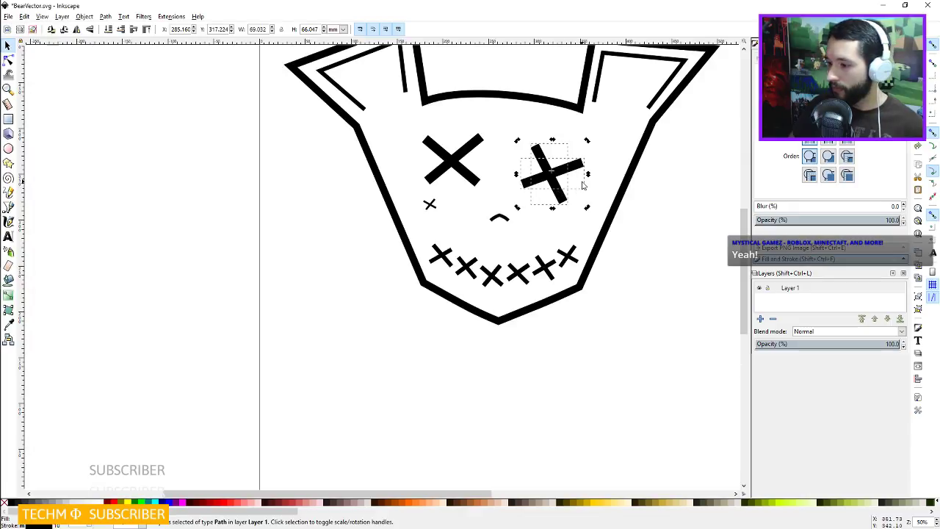
{"action": "left_click", "coordinate": [637, 180]}
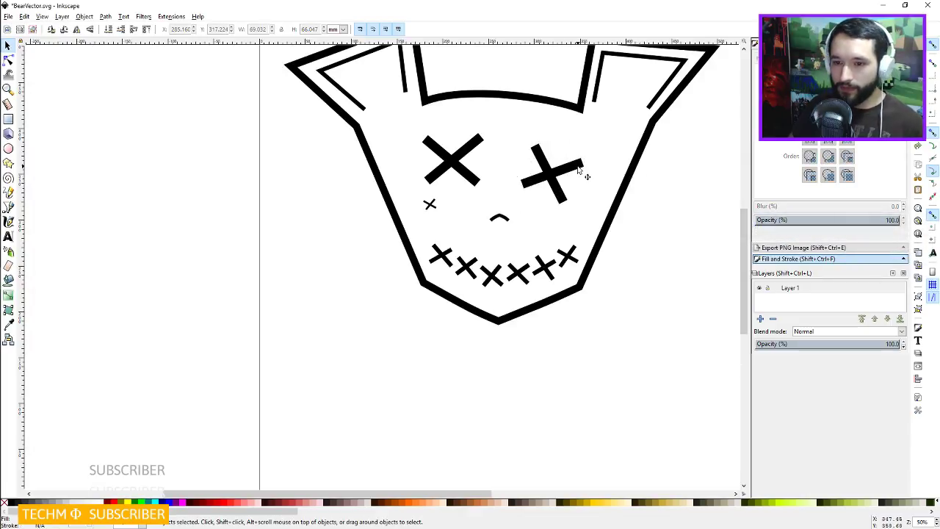
{"action": "key", "text": "ctrl+s"}
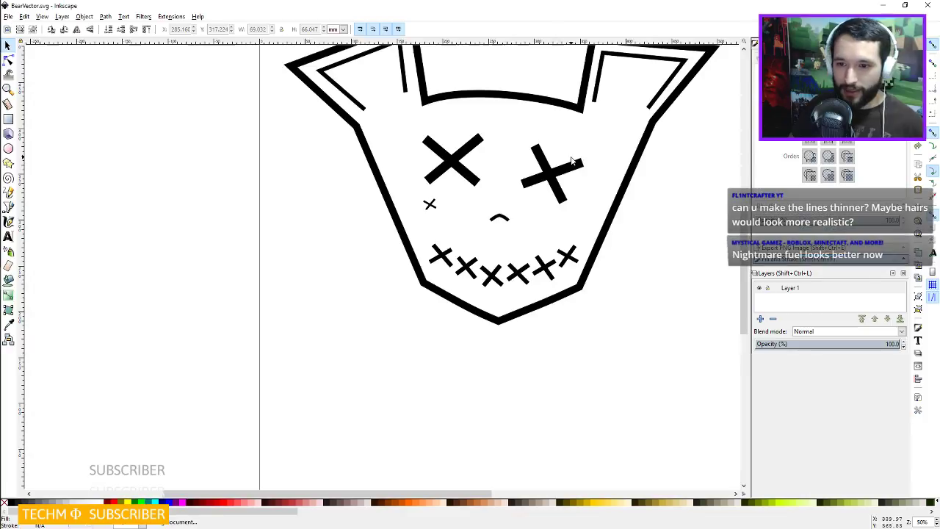
{"action": "scroll", "coordinate": [587, 169], "scroll_direction": "down", "scroll_amount": 3}
{"action": "scroll", "coordinate": [563, 188], "scroll_direction": "up", "scroll_amount": 2}
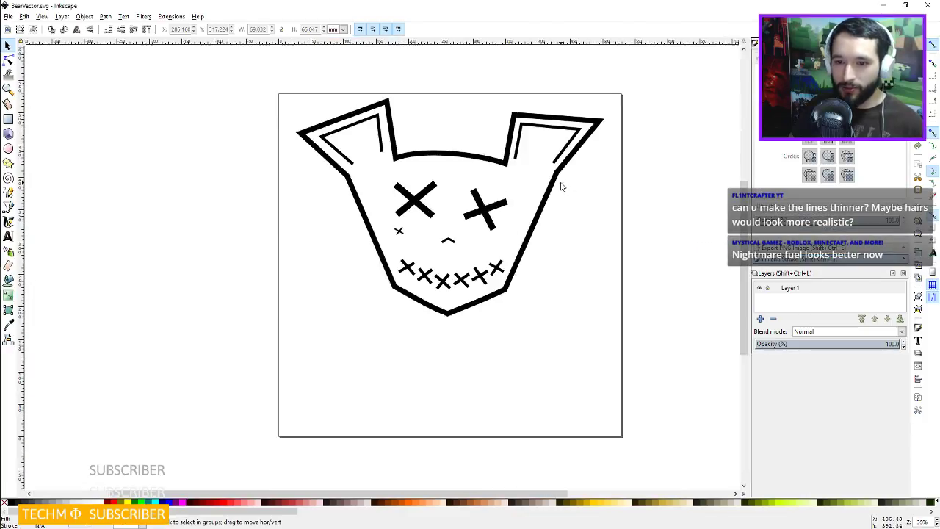
{"action": "scroll", "coordinate": [561, 188], "scroll_direction": "left", "scroll_amount": 2}
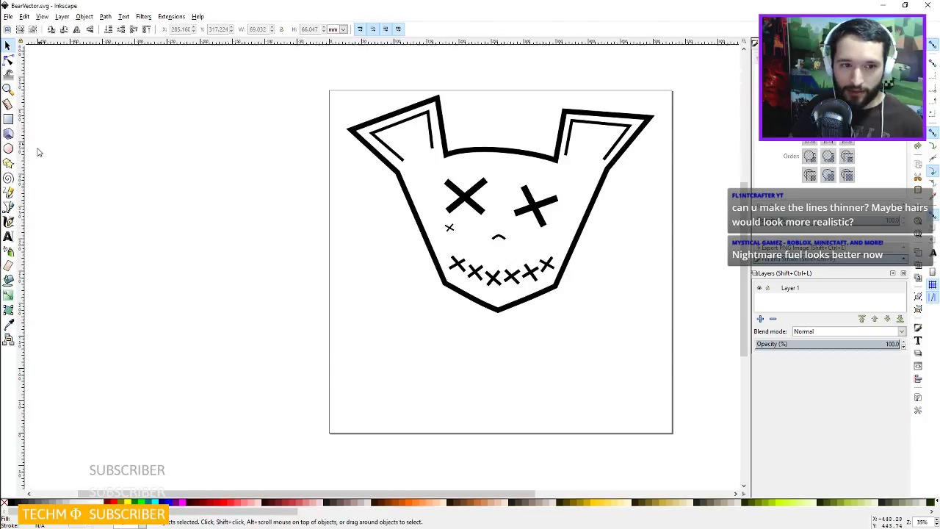
{"action": "left_click", "coordinate": [8, 206]}
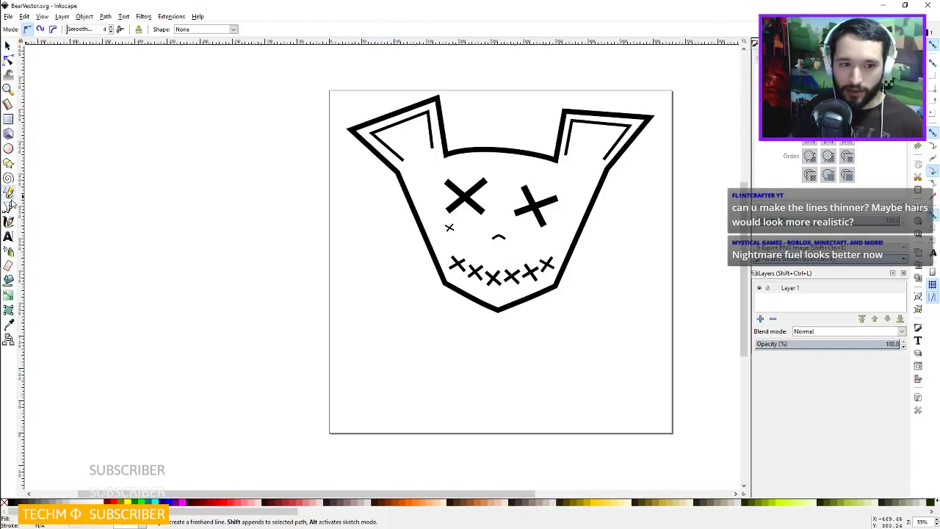
{"action": "left_click", "coordinate": [444, 180]}
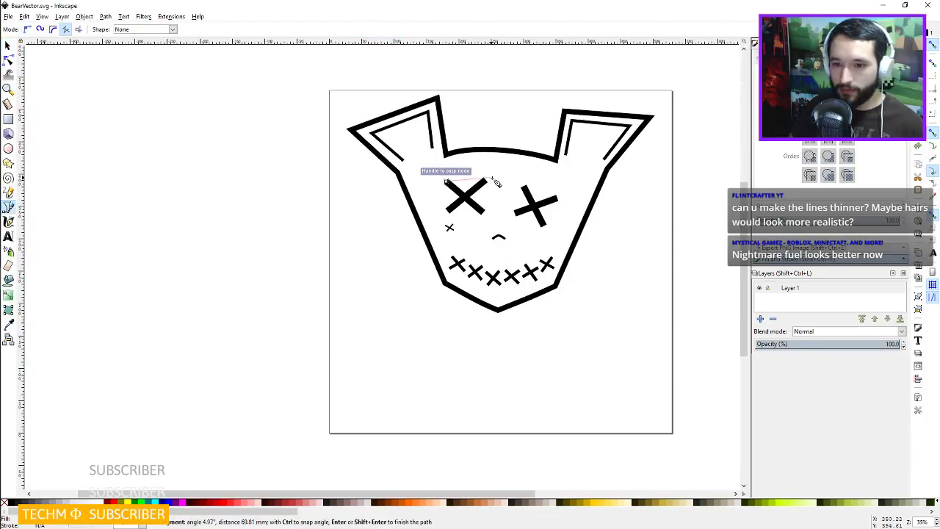
{"action": "key", "text": "Return"}
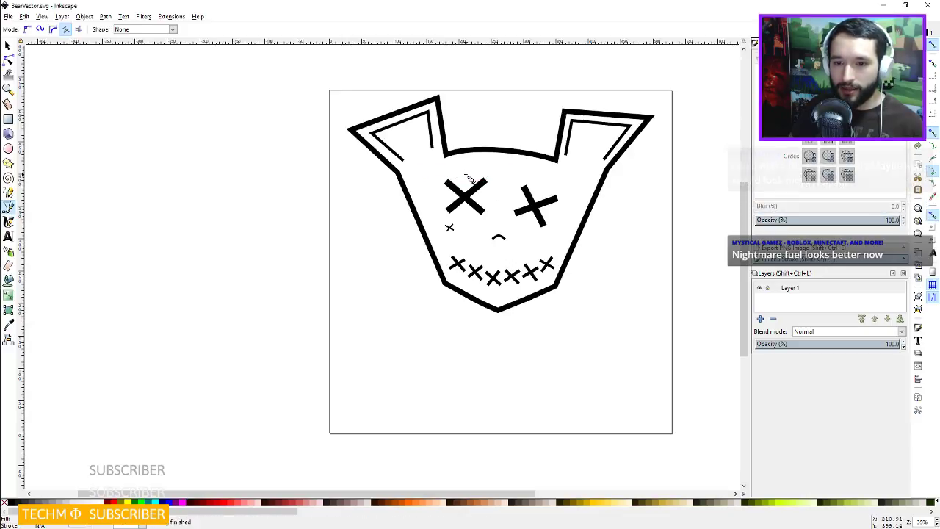
{"action": "left_click", "coordinate": [445, 173], "text": "ctrl"}
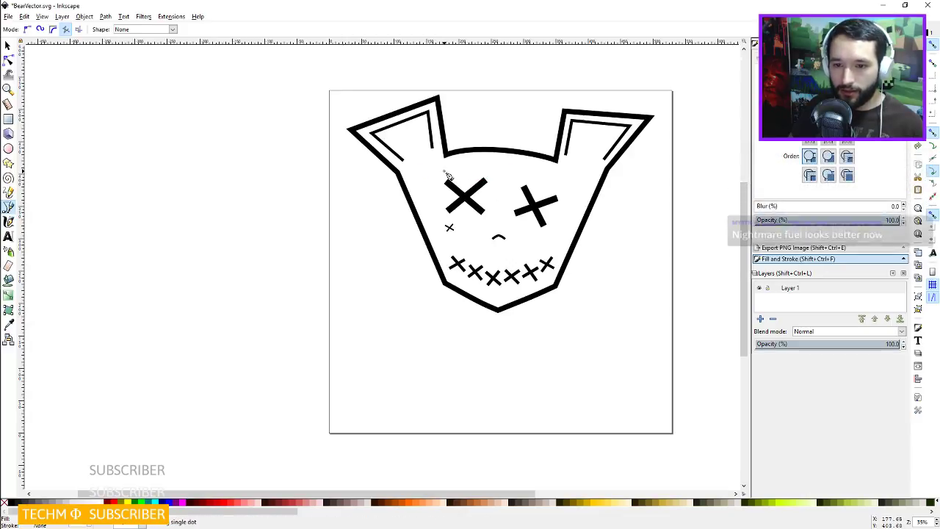
{"action": "right_click", "coordinate": [498, 172]}
{"action": "key", "text": "Escape"}
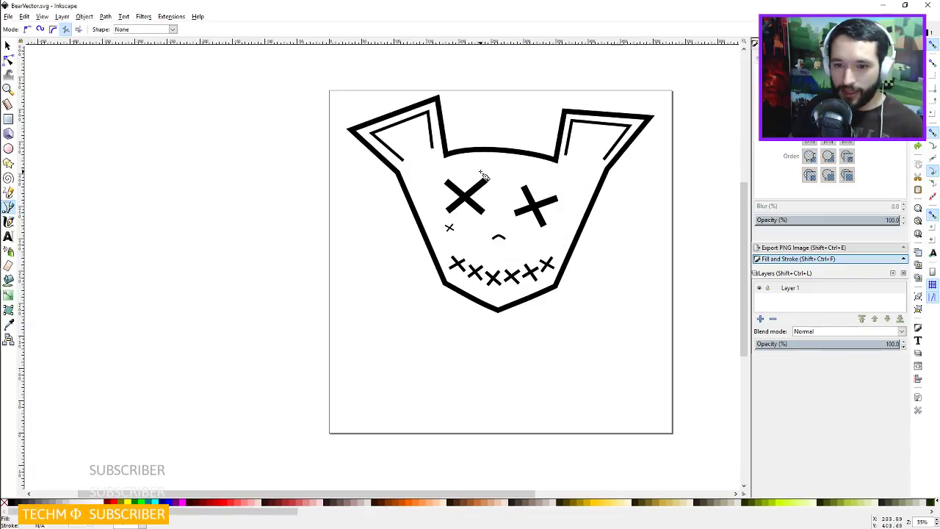
Draw a nearly horizontal brow line about 69 mm long above the left eye and thicken its stroke.
{"action": "left_click", "coordinate": [442, 169]}
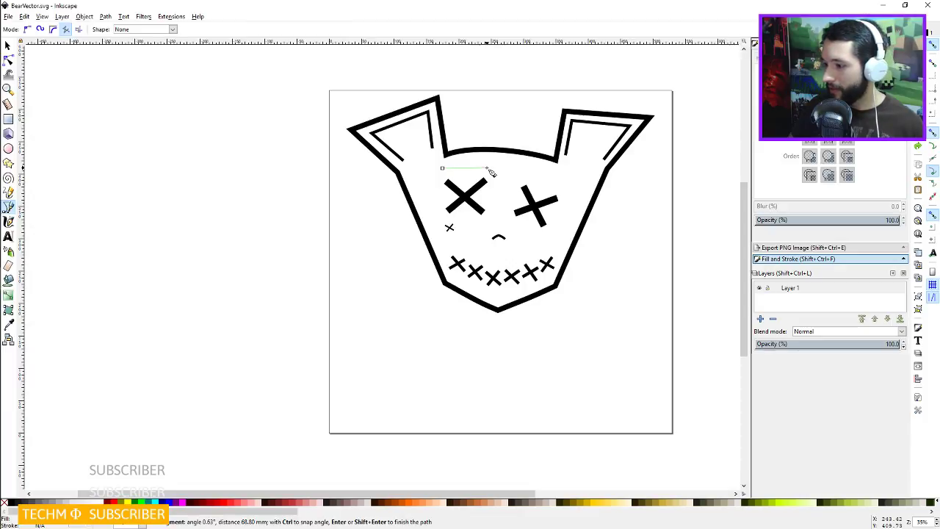
{"action": "double_click", "coordinate": [487, 168]}
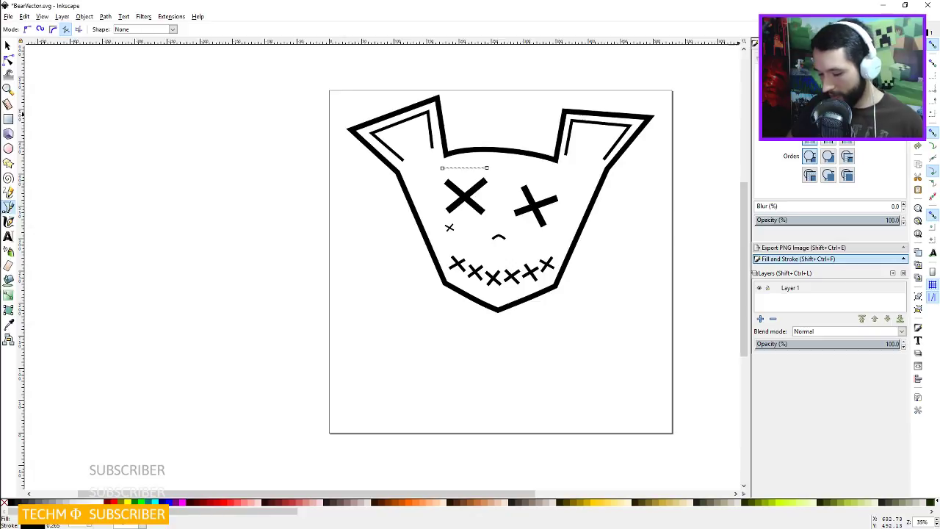
{"action": "key", "text": "Return"}
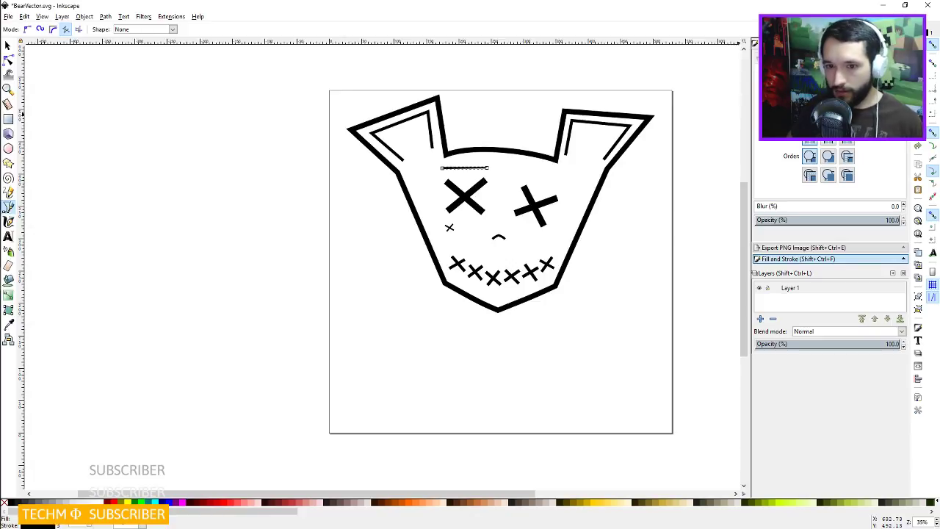
{"action": "left_click", "coordinate": [851, 72]}
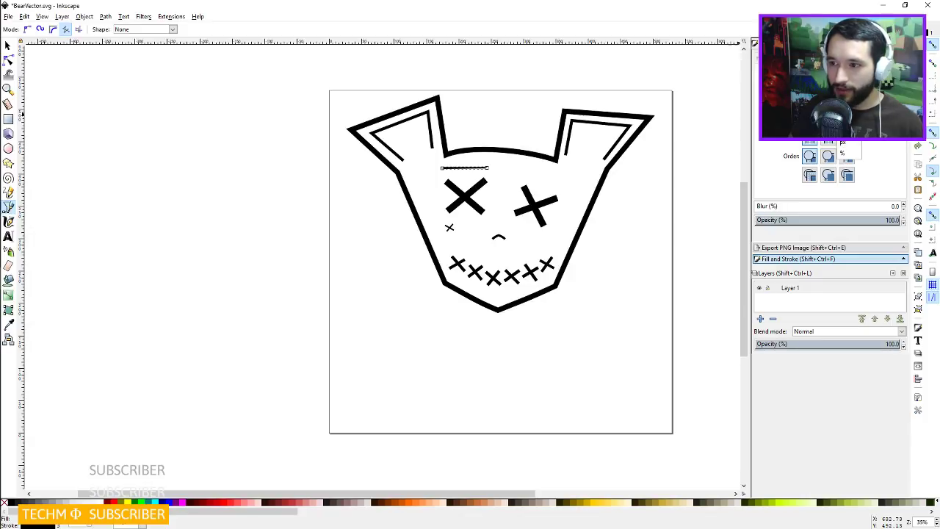
{"action": "left_click", "coordinate": [844, 109]}
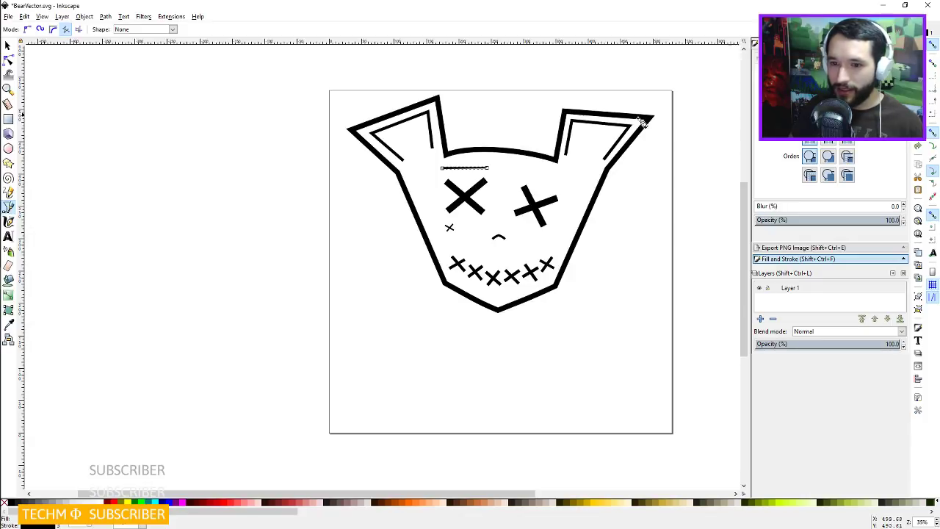
Draw a brow line about 44 mm long above the right eye, sloping down to the right, and give both brows a 2.5 mm stroke.
{"action": "left_click", "coordinate": [521, 172]}
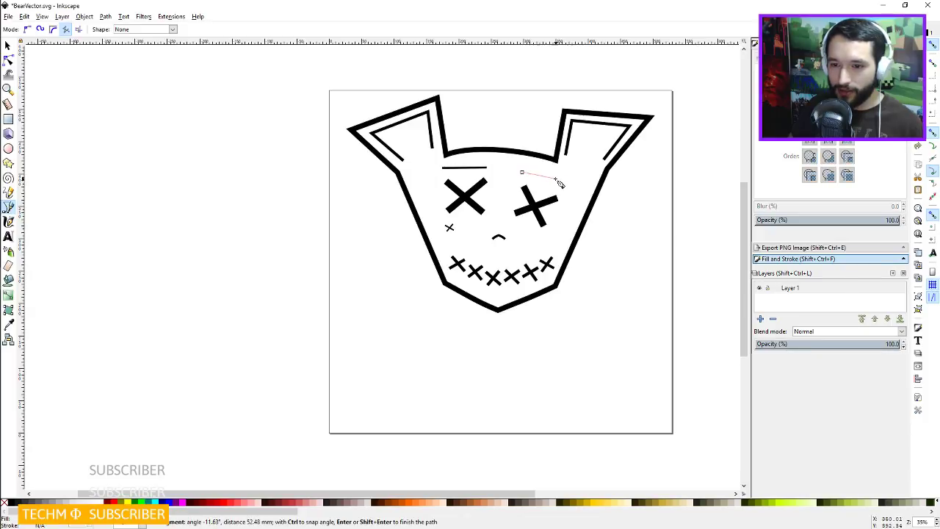
{"action": "double_click", "coordinate": [550, 176]}
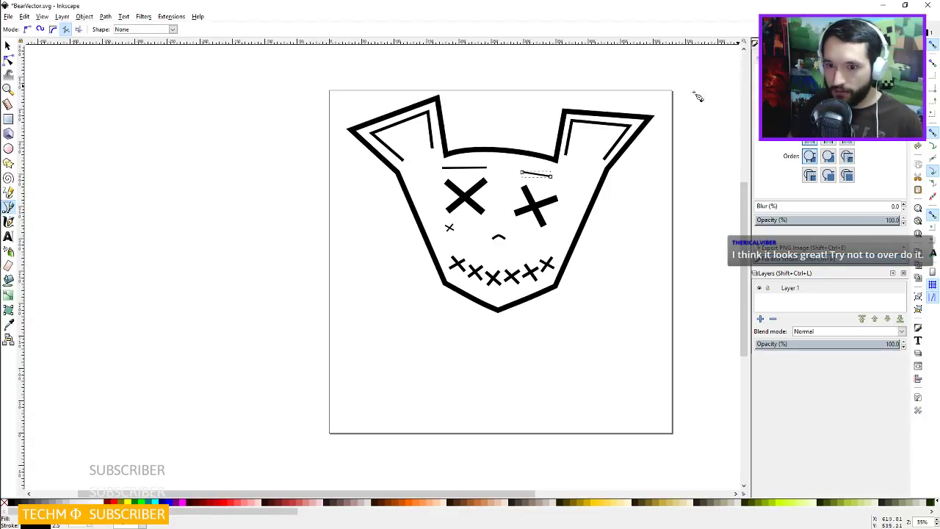
{"action": "left_click", "coordinate": [10, 48]}
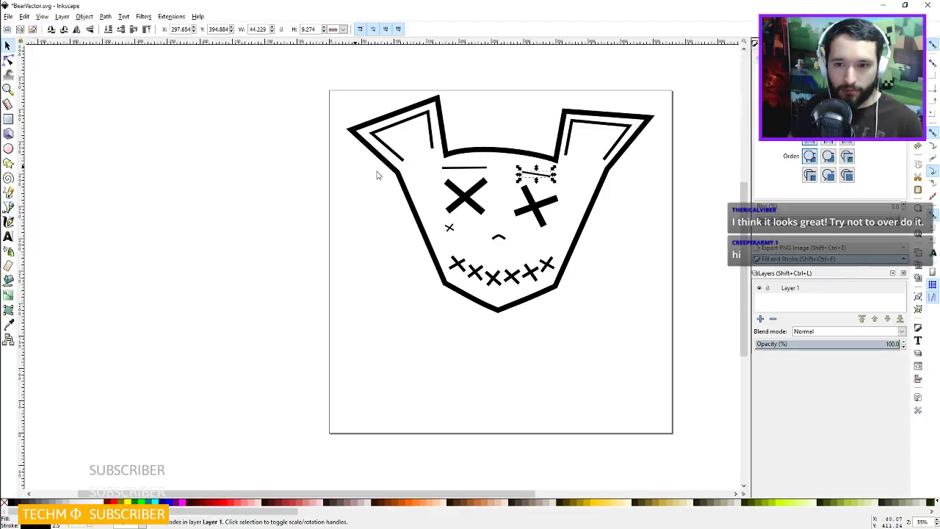
{"action": "left_click", "coordinate": [464, 168]}
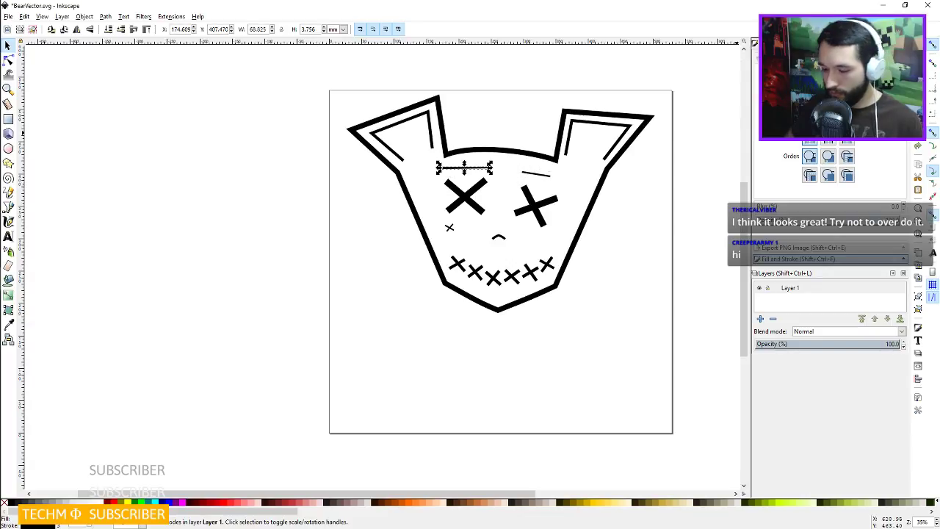
{"action": "key", "text": "Return"}
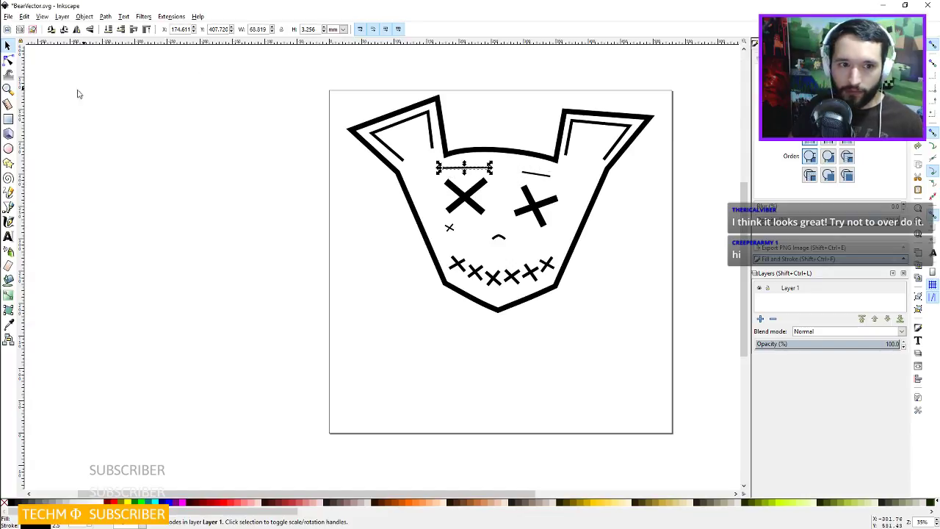
Lower the left brow's outer end by about 11 mm and bend the line upward into a gentle arch.
{"action": "left_click", "coordinate": [9, 60]}
{"action": "scroll", "coordinate": [480, 182], "scroll_direction": "up", "scroll_amount": 3, "text": "ctrl"}
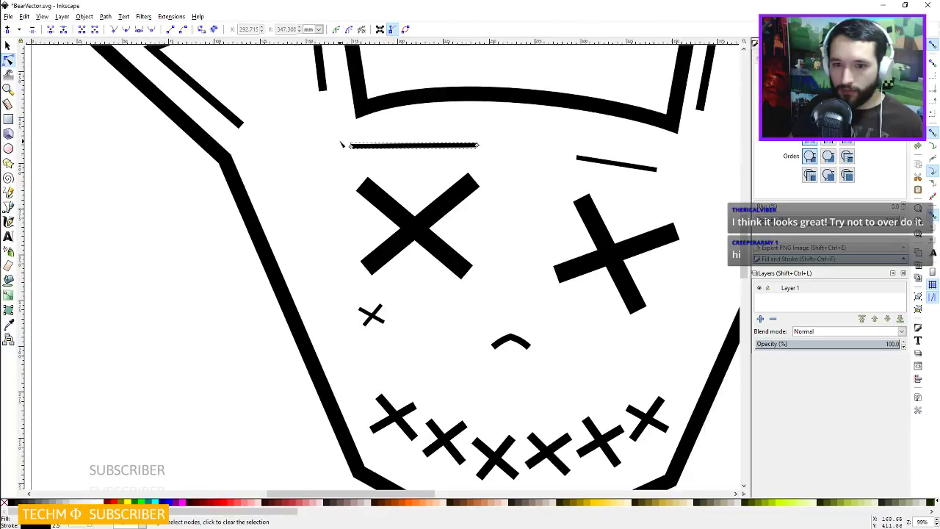
{"action": "left_click_drag", "start_coordinate": [350, 145], "coordinate": [346, 166]}
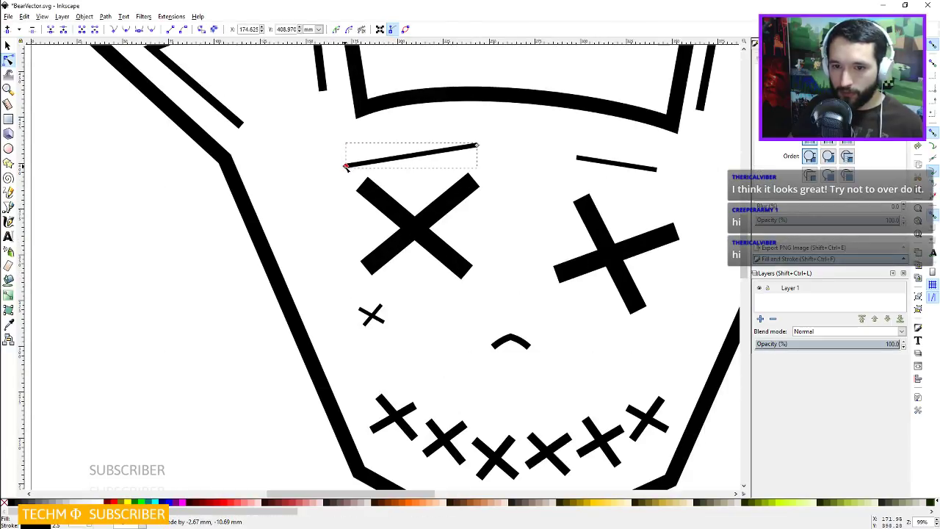
{"action": "left_click_drag", "start_coordinate": [411, 156], "coordinate": [413, 153]}
Extend the right brow's outer end outward and down, bend it into an arch, and raise the left brow's arch to match.
{"action": "left_click", "coordinate": [609, 163]}
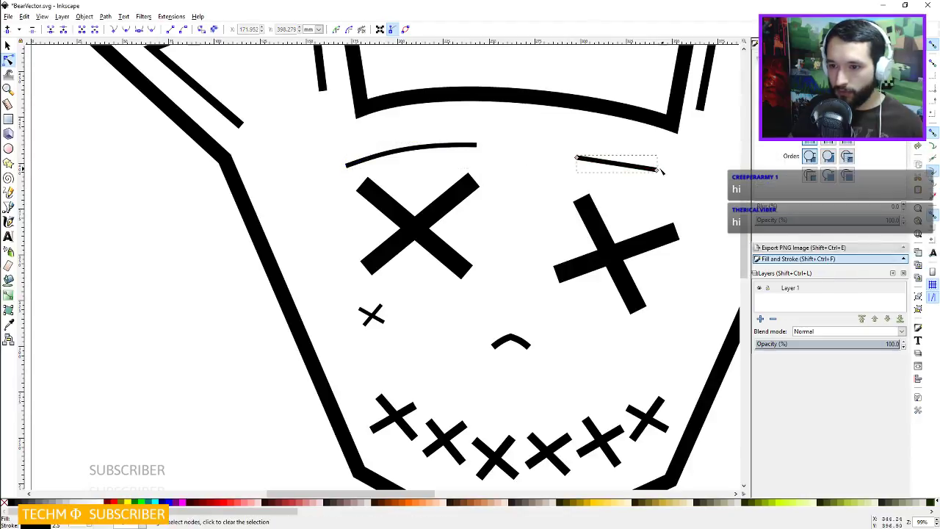
{"action": "mouse_move", "coordinate": [632, 167]}
{"action": "left_mouse_down"}
{"action": "mouse_move", "coordinate": [625, 161]}
{"action": "mouse_move", "coordinate": [680, 174]}
{"action": "mouse_move", "coordinate": [673, 182]}
{"action": "mouse_move", "coordinate": [624, 160]}
{"action": "left_mouse_up"}
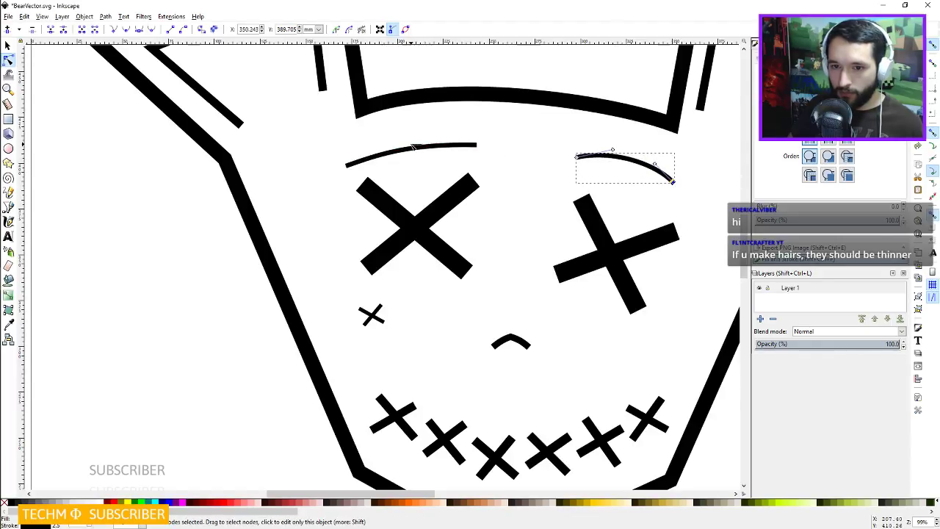
{"action": "left_click", "coordinate": [413, 151]}
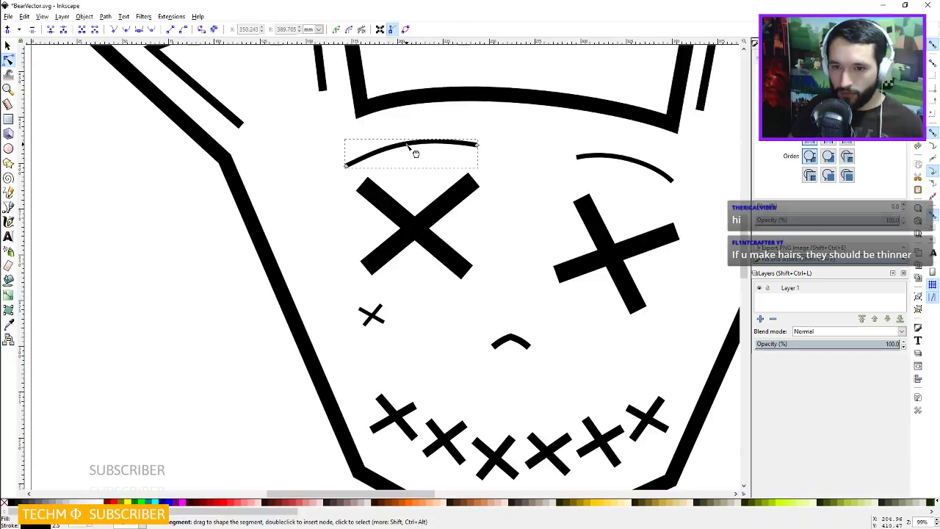
{"action": "mouse_move", "coordinate": [415, 154]}
{"action": "left_mouse_down"}
{"action": "mouse_move", "coordinate": [421, 145]}
{"action": "mouse_move", "coordinate": [409, 143]}
{"action": "mouse_move", "coordinate": [412, 151]}
{"action": "left_mouse_up"}
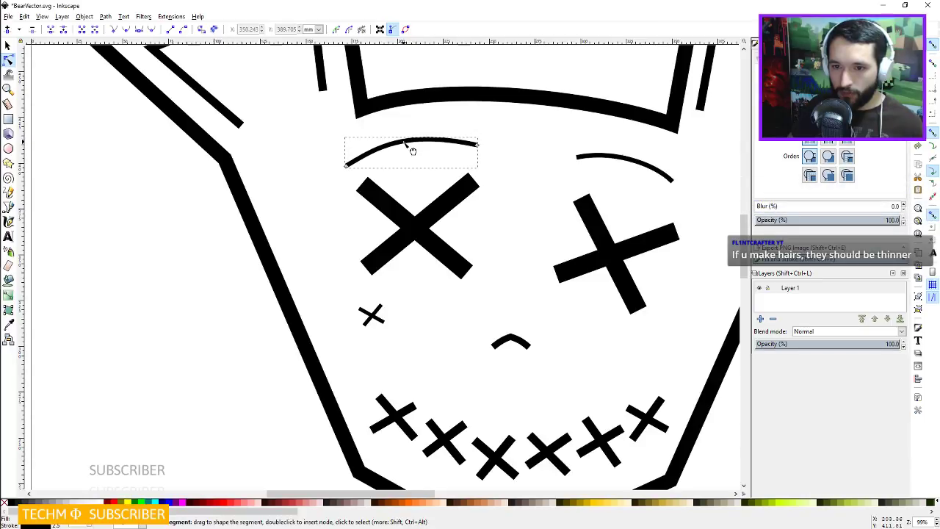
Deselect the left brow, review the whole bear head and save the drawing.
{"action": "key", "text": "Escape"}
{"action": "scroll", "coordinate": [413, 150], "scroll_direction": "down", "scroll_amount": 5}
{"action": "scroll", "coordinate": [671, 195], "scroll_direction": "right", "scroll_amount": 3}
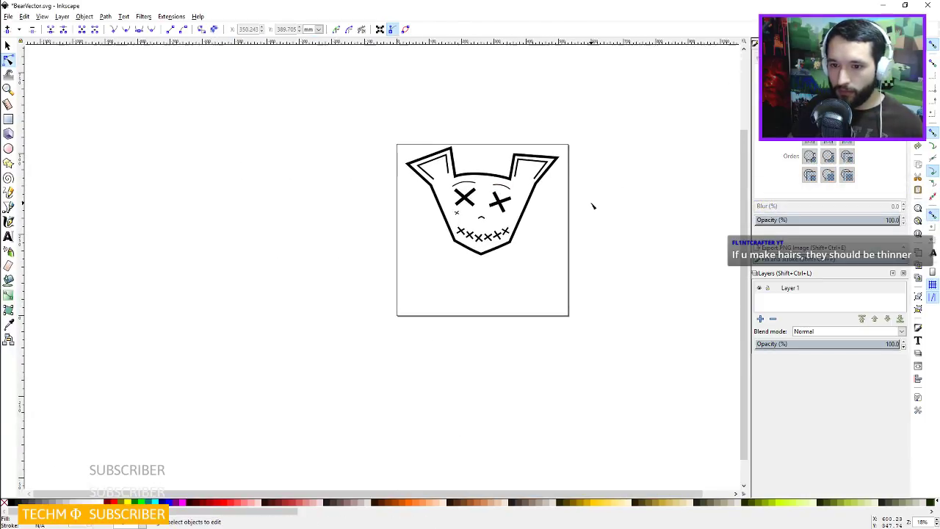
{"action": "scroll", "coordinate": [593, 204], "scroll_direction": "up", "scroll_amount": 1}
{"action": "scroll", "coordinate": [547, 215], "scroll_direction": "up", "scroll_amount": 2}
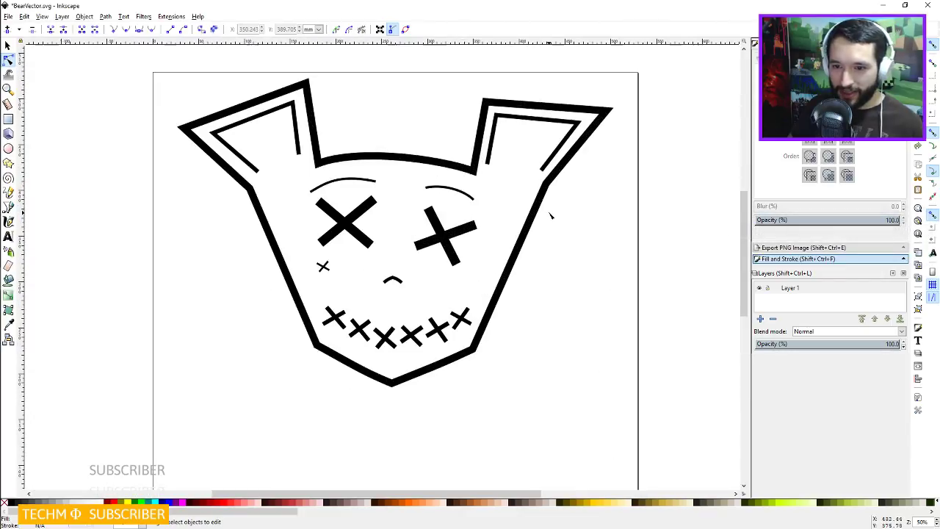
{"action": "key", "text": "ctrl+s"}
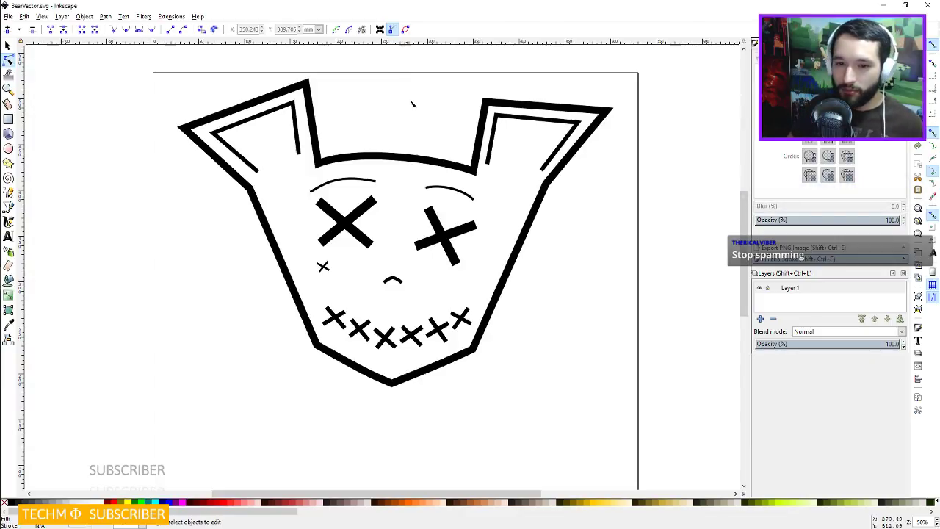
Delete the arched brow lines above both X-shaped eyes.
{"action": "key", "text": "s"}
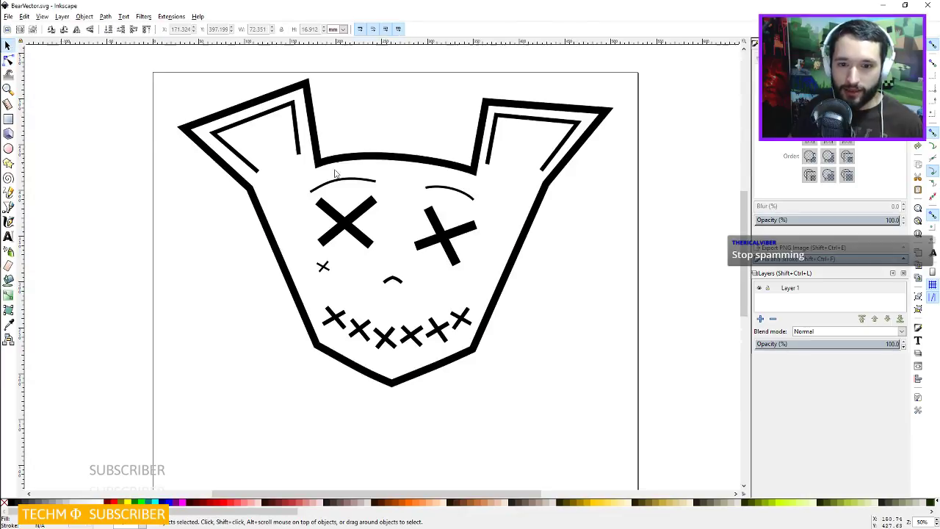
{"action": "left_click", "coordinate": [352, 180]}
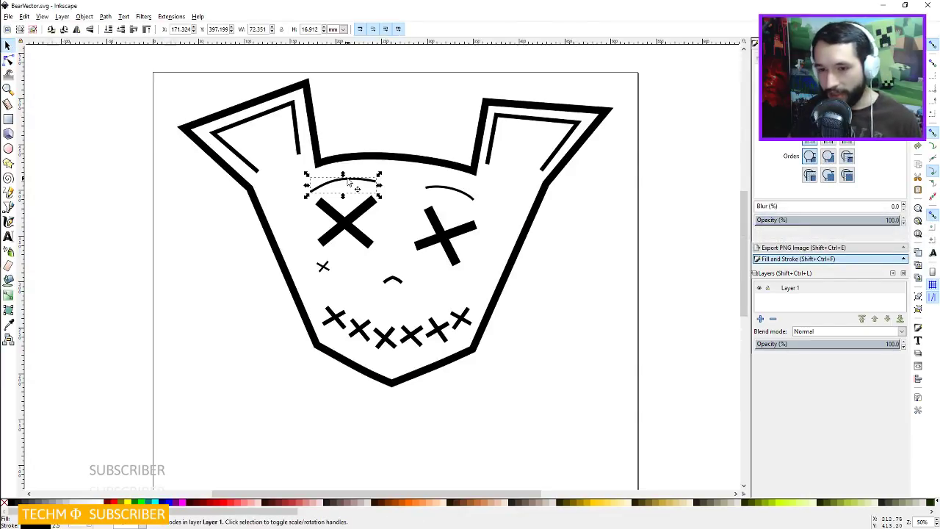
{"action": "key", "text": "Delete"}
{"action": "left_click", "coordinate": [463, 193]}
{"action": "key", "text": "Delete"}
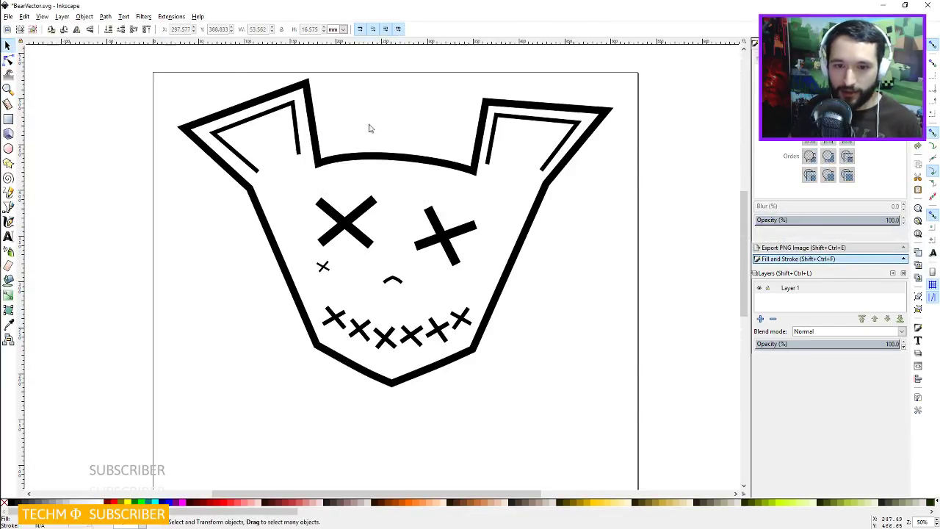
Save the drawing and draw a straight slanted hair line about 49 mm long across the middle of the head's top edge, stroke width 2.
{"action": "key", "text": "ctrl+s"}
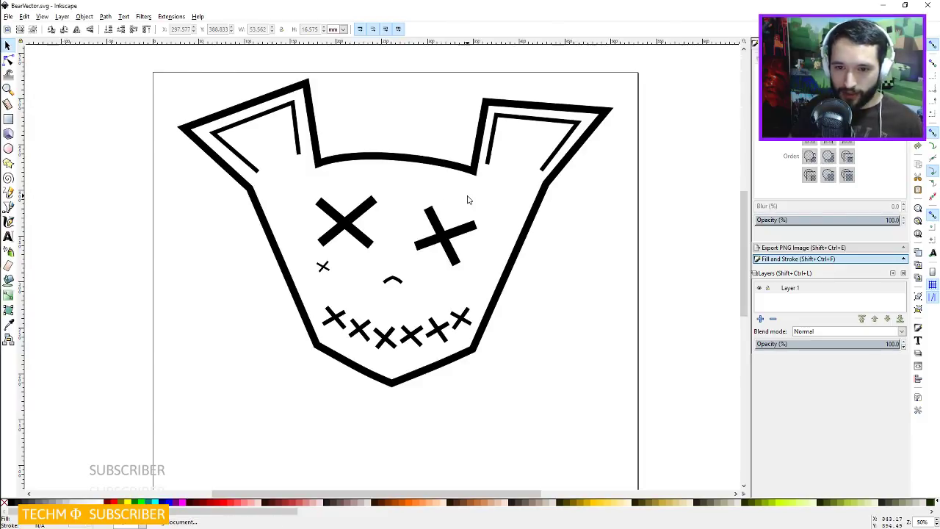
{"action": "left_click", "coordinate": [8, 206]}
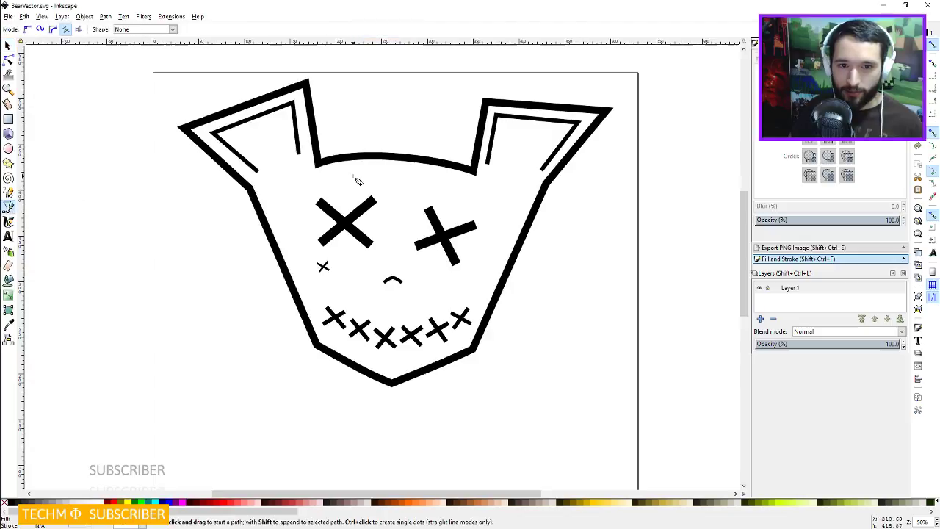
{"action": "left_click", "coordinate": [365, 166]}
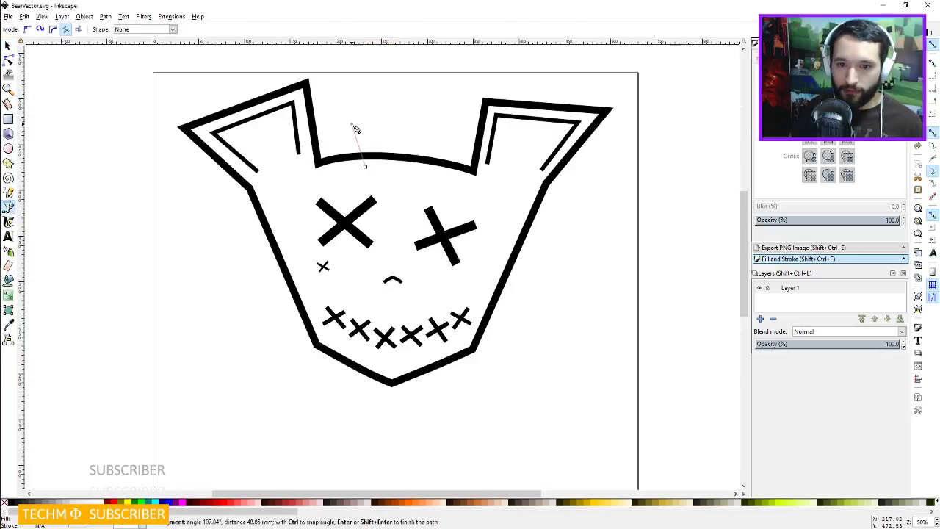
{"action": "left_click", "coordinate": [352, 125]}
{"action": "key", "text": "Return"}
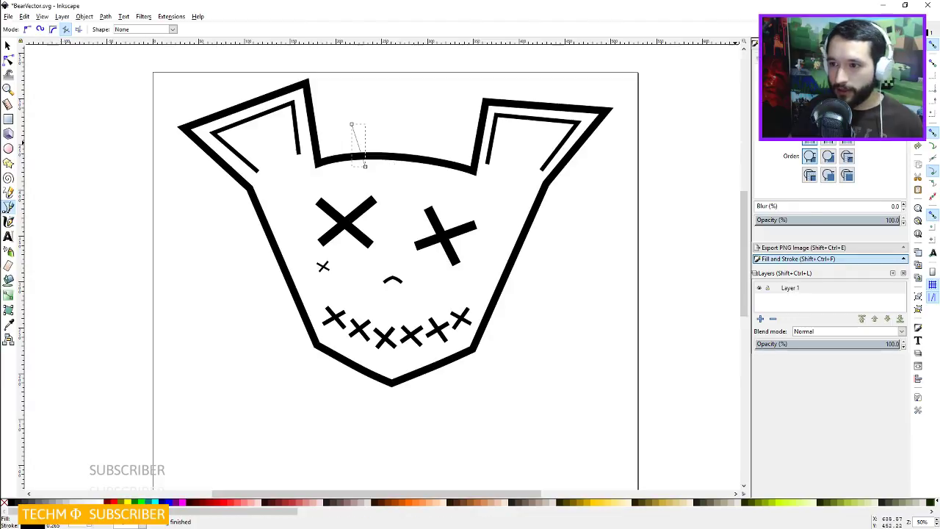
{"action": "key", "text": "Escape"}
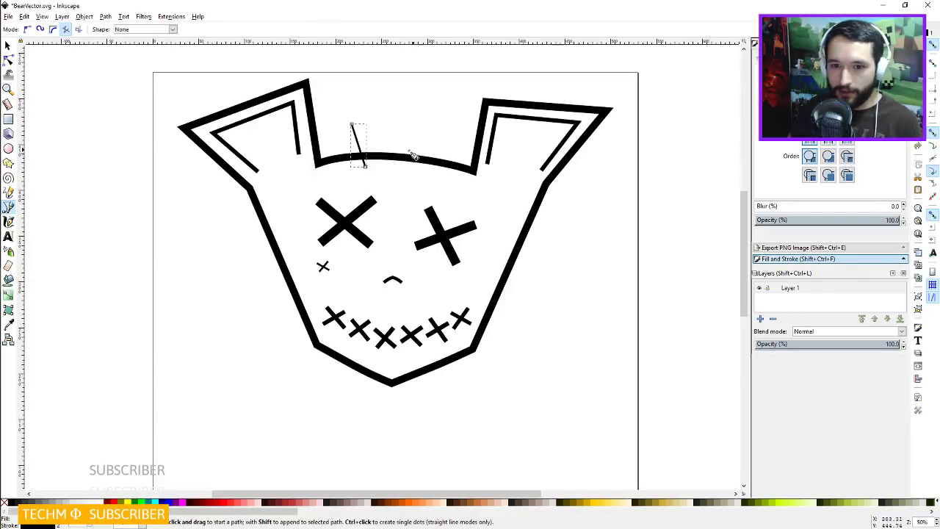
Draw two more slanted hair lines to the right of the first, about 65 mm and 50 mm long, stroke widths 2.5 and 1.5.
{"action": "left_click", "coordinate": [387, 164]}
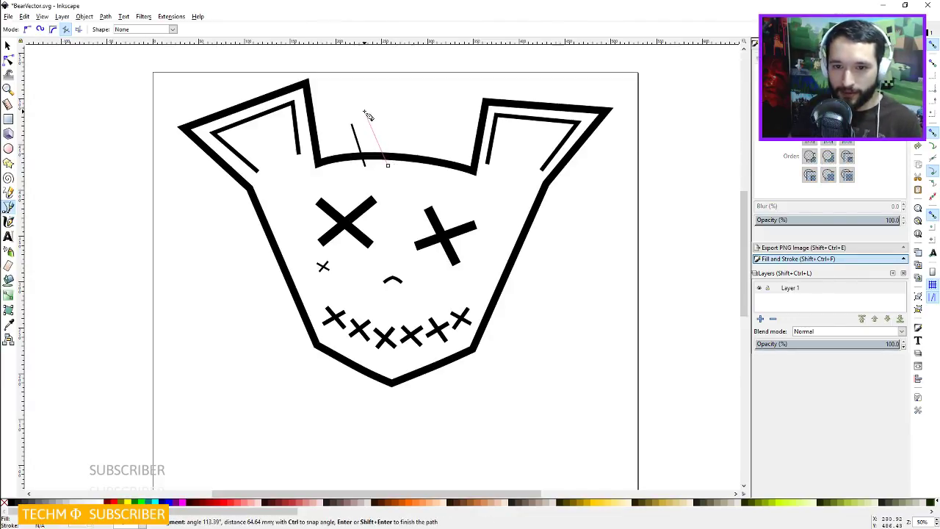
{"action": "double_click", "coordinate": [365, 113]}
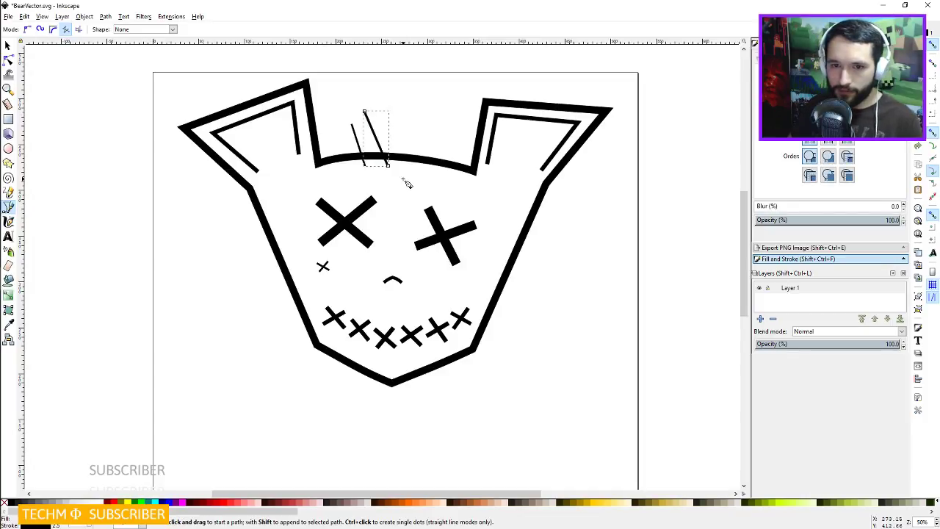
{"action": "left_click", "coordinate": [412, 167]}
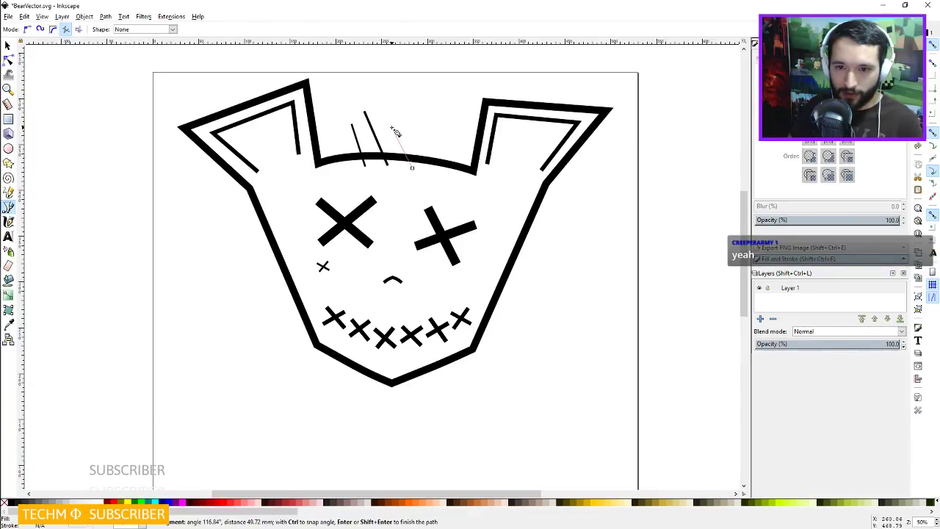
{"action": "double_click", "coordinate": [392, 128]}
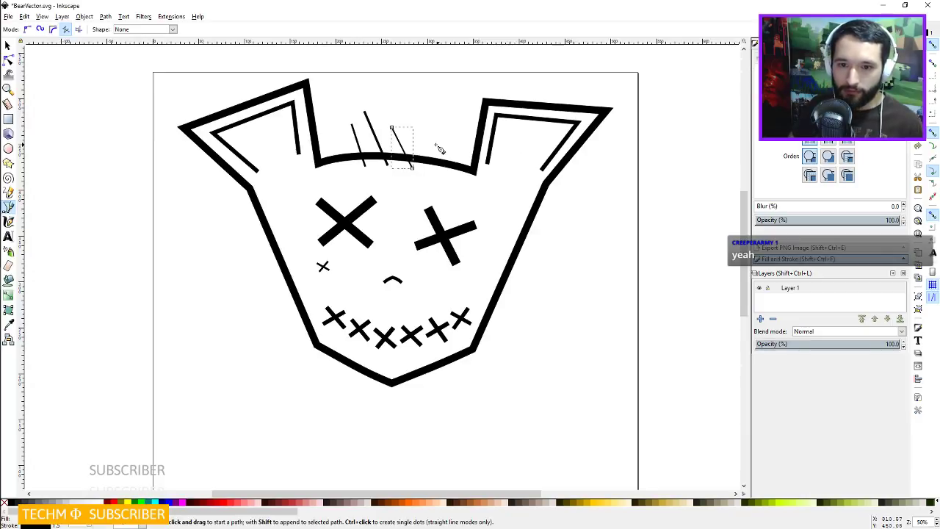
Move the left hair's upper end about 10 mm left and 4 mm down, and bend the line into a curve bulging right.
{"action": "left_click", "coordinate": [8, 59]}
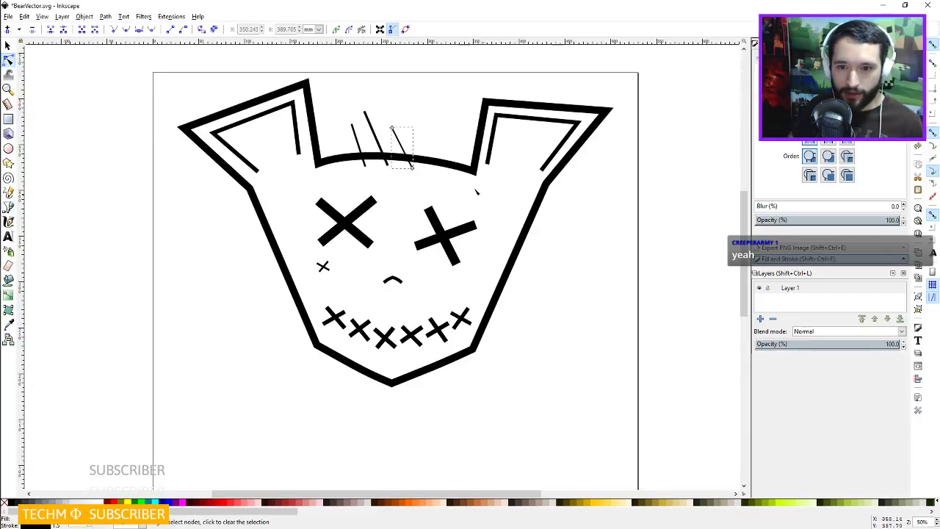
{"action": "scroll", "coordinate": [418, 154], "scroll_direction": "up", "scroll_amount": 2}
{"action": "scroll", "coordinate": [428, 155], "scroll_direction": "left", "scroll_amount": 3}
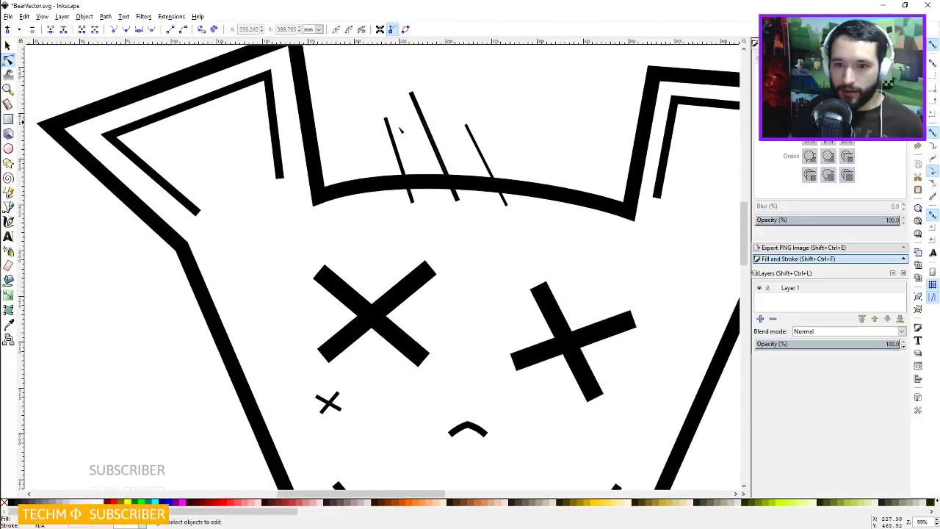
{"action": "left_click", "coordinate": [386, 123]}
{"action": "left_click_drag", "start_coordinate": [386, 119], "coordinate": [367, 125]}
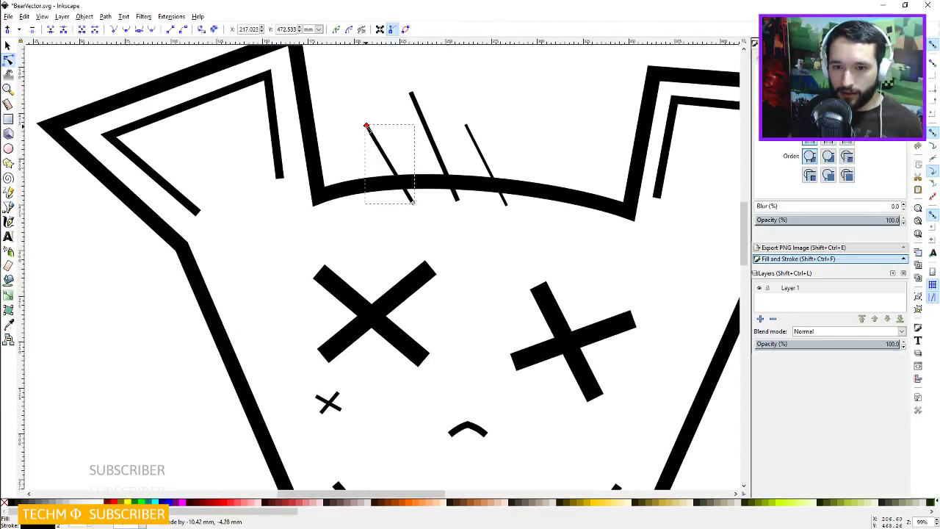
{"action": "mouse_move", "coordinate": [387, 158]}
{"action": "left_mouse_down"}
{"action": "mouse_move", "coordinate": [409, 153]}
{"action": "mouse_move", "coordinate": [408, 165]}
{"action": "mouse_move", "coordinate": [397, 158]}
{"action": "left_mouse_up"}
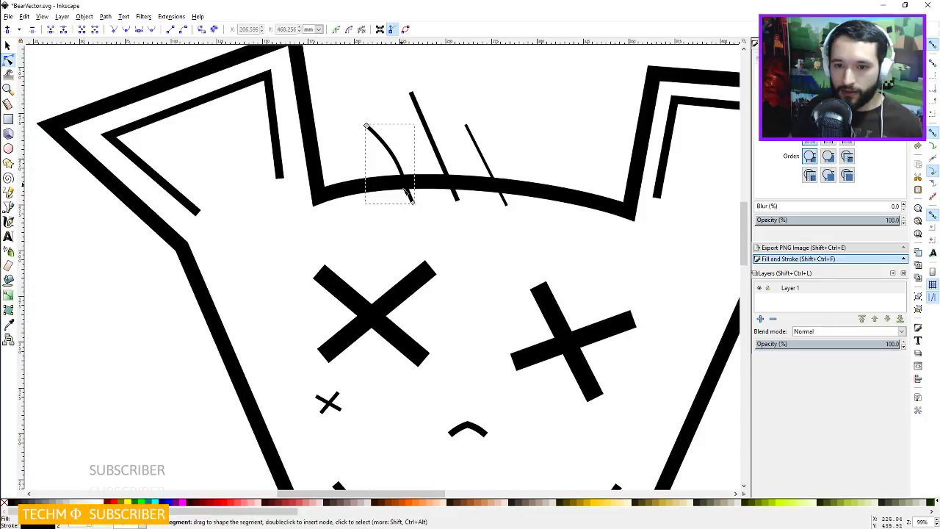
{"action": "left_click_drag", "start_coordinate": [409, 197], "coordinate": [412, 196]}
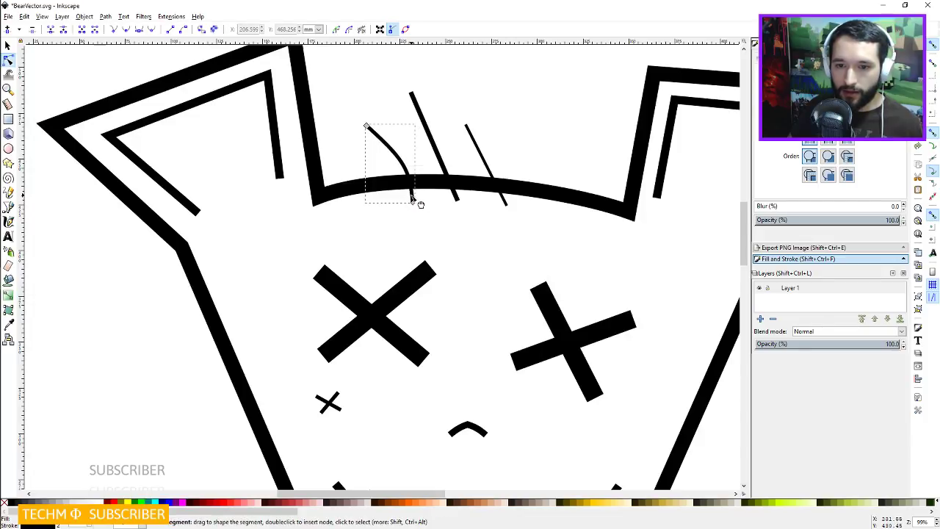
Bend the middle hair into a rightward-bulging curve and shift both its ends left, close beside the left hair.
{"action": "left_click", "coordinate": [431, 133]}
{"action": "left_click_drag", "start_coordinate": [433, 134], "coordinate": [446, 132]}
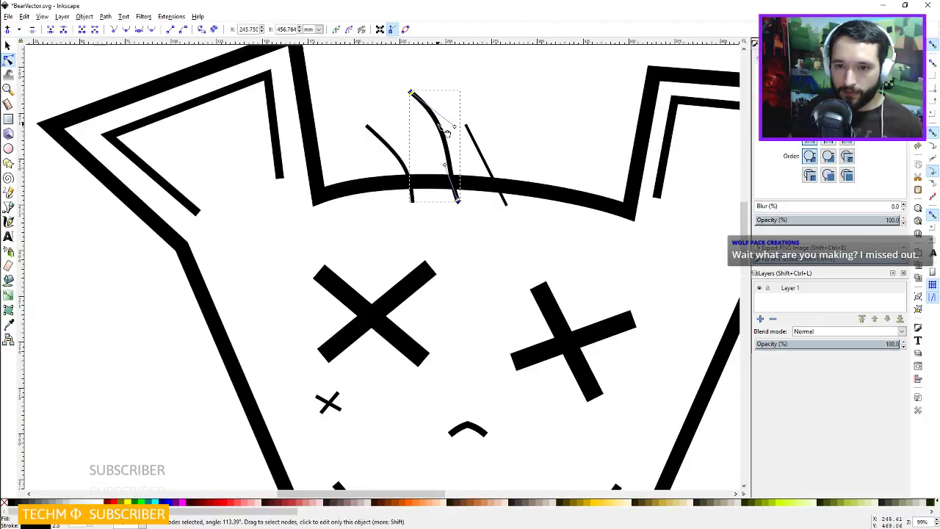
{"action": "mouse_move", "coordinate": [410, 93]}
{"action": "left_mouse_down"}
{"action": "mouse_move", "coordinate": [397, 107]}
{"action": "mouse_move", "coordinate": [387, 103]}
{"action": "left_mouse_up"}
{"action": "left_click", "coordinate": [403, 104]}
{"action": "mouse_move", "coordinate": [451, 212]}
{"action": "left_mouse_down"}
{"action": "mouse_move", "coordinate": [449, 198]}
{"action": "mouse_move", "coordinate": [431, 204]}
{"action": "left_mouse_up"}
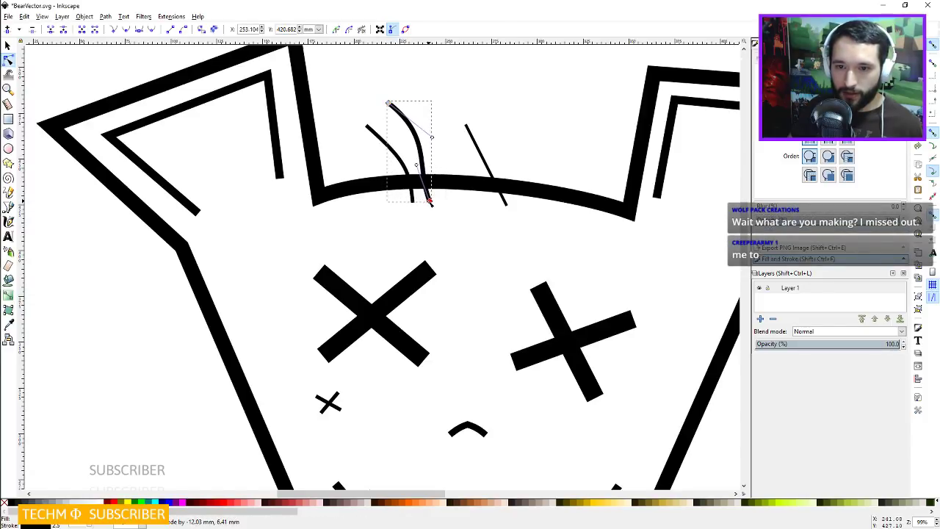
{"action": "left_click_drag", "start_coordinate": [416, 165], "coordinate": [427, 169]}
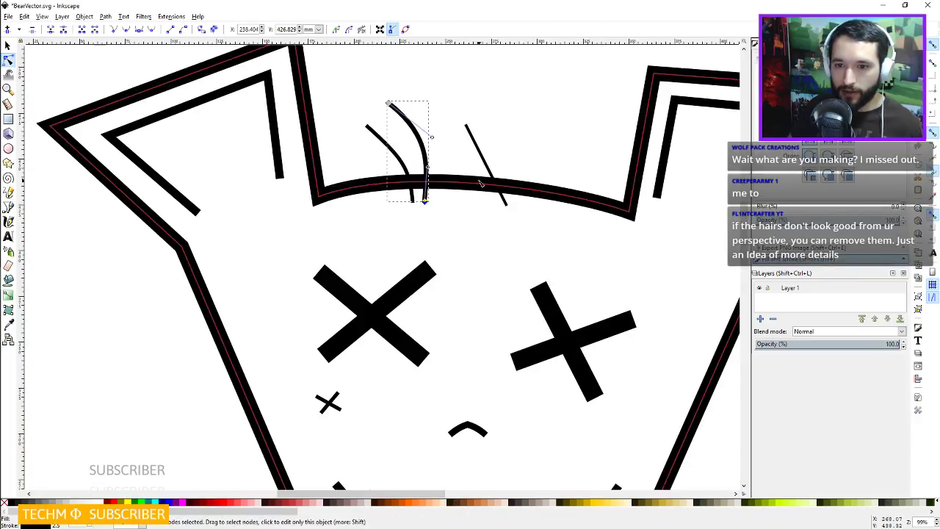
Move both ends of the right hair left beside the middle hair and bend it into a matching curve.
{"action": "left_click", "coordinate": [505, 204]}
{"action": "left_click_drag", "start_coordinate": [505, 204], "coordinate": [439, 202]}
{"action": "mouse_move", "coordinate": [468, 156]}
{"action": "left_mouse_down"}
{"action": "mouse_move", "coordinate": [465, 164]}
{"action": "mouse_move", "coordinate": [455, 153]}
{"action": "mouse_move", "coordinate": [457, 168]}
{"action": "left_mouse_up"}
{"action": "left_click_drag", "start_coordinate": [464, 125], "coordinate": [438, 126]}
{"action": "left_click_drag", "start_coordinate": [424, 178], "coordinate": [455, 157]}
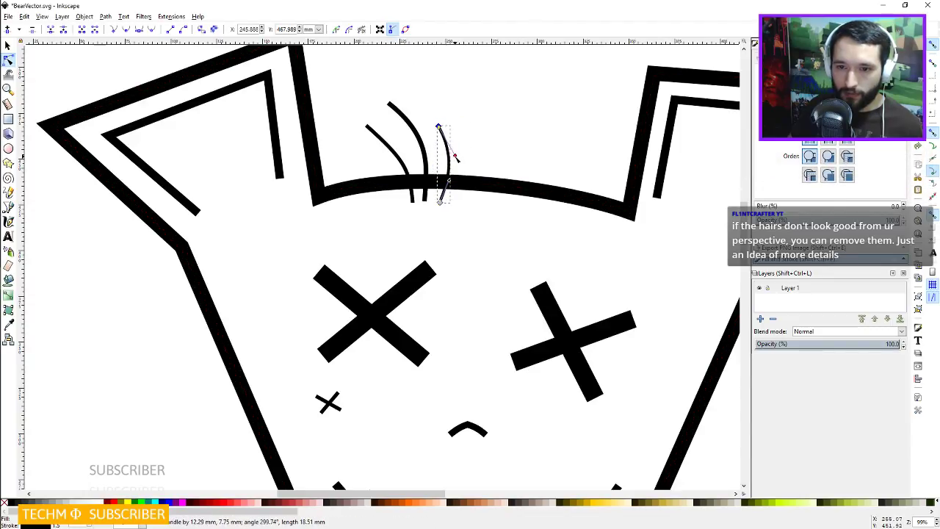
{"action": "left_click_drag", "start_coordinate": [439, 126], "coordinate": [431, 131]}
{"action": "left_click", "coordinate": [448, 161]}
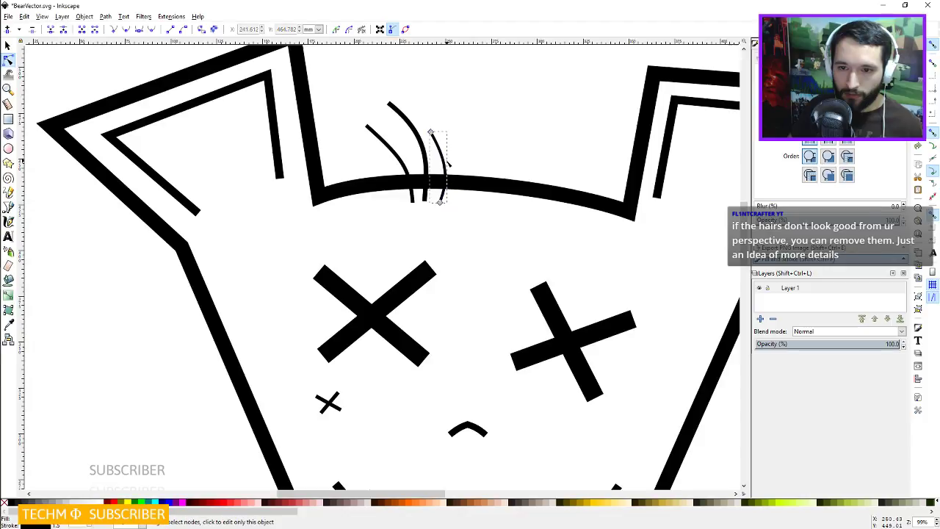
{"action": "left_click_drag", "start_coordinate": [455, 154], "coordinate": [449, 140]}
Shorten the middle and left hairs by lowering their tips, round the left hair's curve to match, and save the drawing.
{"action": "left_click", "coordinate": [401, 116]}
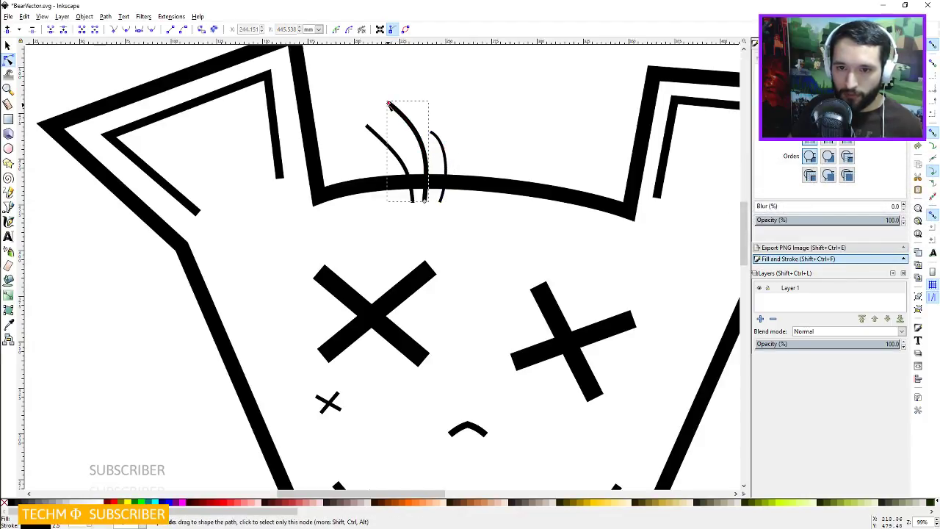
{"action": "left_click_drag", "start_coordinate": [389, 104], "coordinate": [385, 114]}
{"action": "left_click_drag", "start_coordinate": [431, 150], "coordinate": [390, 147]}
{"action": "left_click", "coordinate": [372, 131]}
{"action": "left_click", "coordinate": [428, 180]}
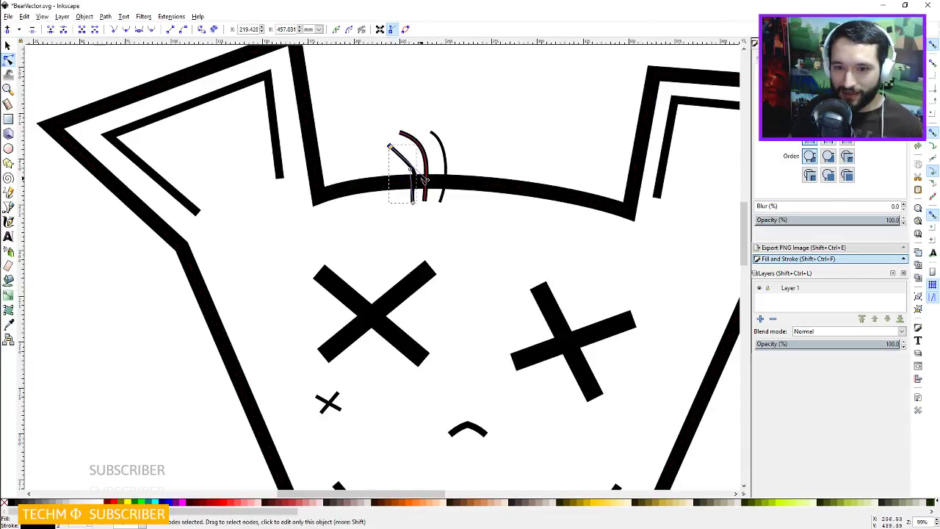
{"action": "left_click_drag", "start_coordinate": [427, 180], "coordinate": [415, 163]}
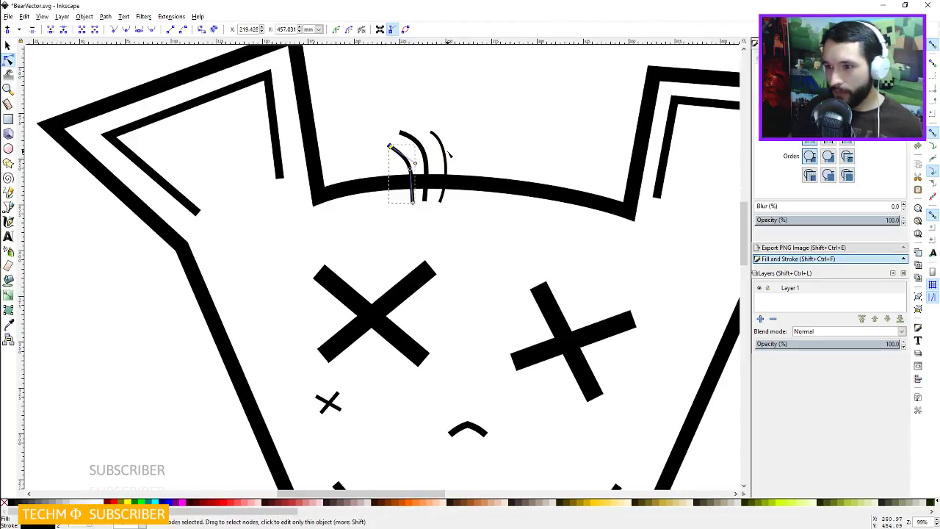
{"action": "key", "text": "ctrl+s"}
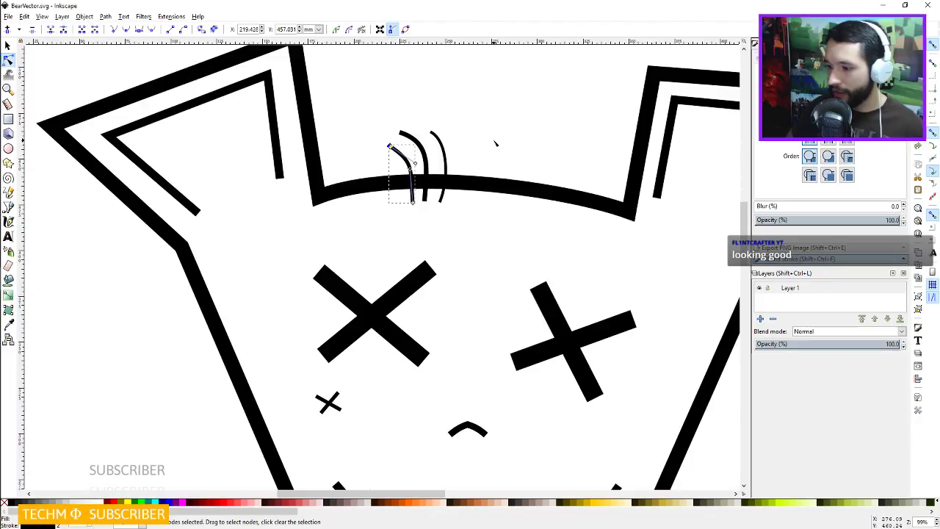
Move all three hairs together about 15 mm right and 3 mm up along the head's top edge.
{"action": "left_click", "coordinate": [7, 46]}
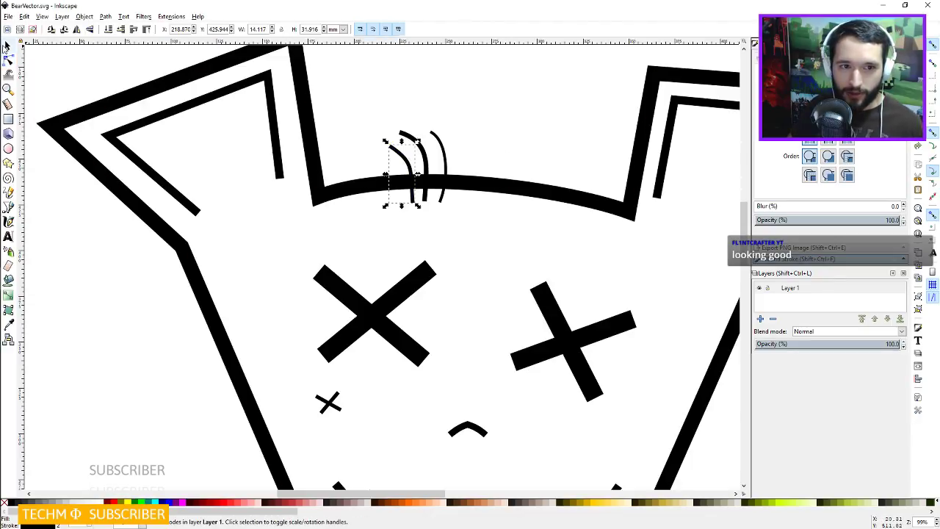
{"action": "left_click", "coordinate": [425, 169], "text": "shift"}
{"action": "left_click", "coordinate": [446, 162], "text": "shift"}
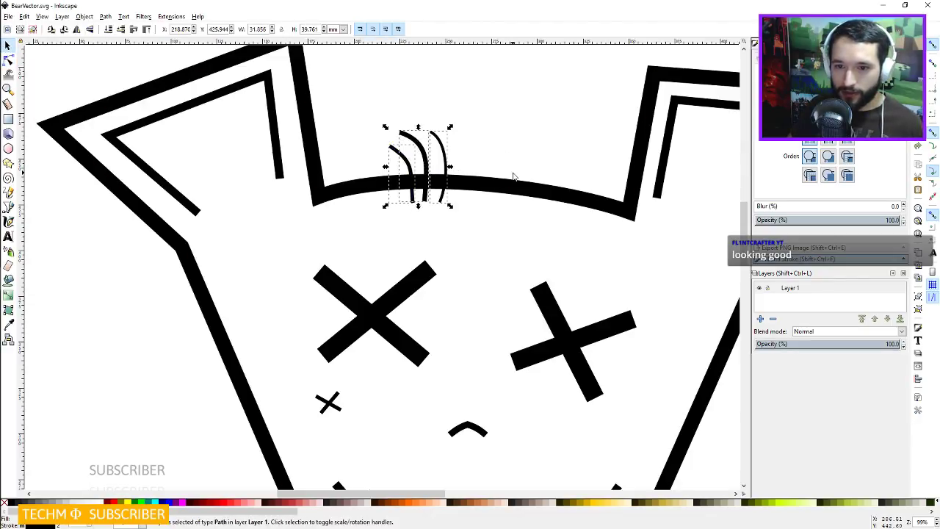
{"action": "scroll", "coordinate": [513, 174], "scroll_direction": "down", "scroll_amount": 5}
{"action": "scroll", "coordinate": [570, 195], "scroll_direction": "up", "scroll_amount": 2}
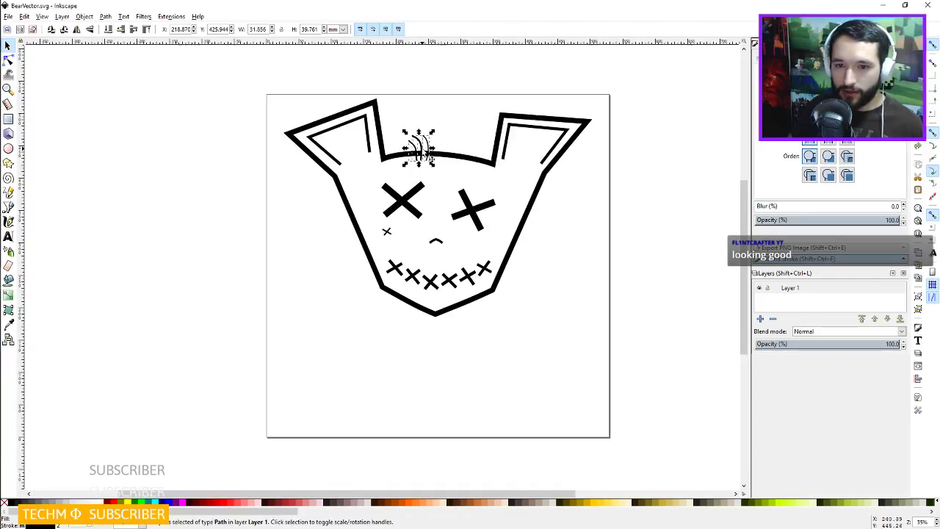
{"action": "mouse_move", "coordinate": [420, 150]}
{"action": "left_mouse_down"}
{"action": "mouse_move", "coordinate": [459, 152]}
{"action": "mouse_move", "coordinate": [429, 152]}
{"action": "mouse_move", "coordinate": [443, 152]}
{"action": "left_mouse_up"}
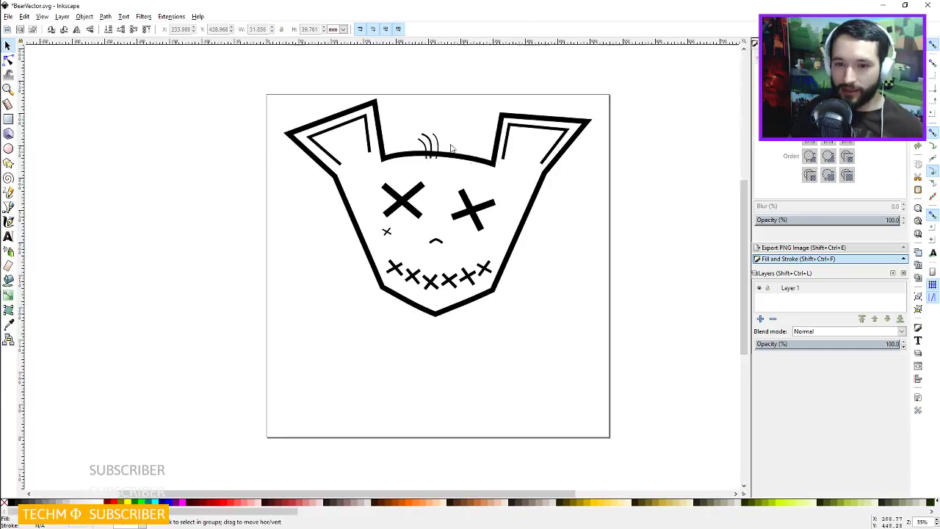
Flatten the curves of the left and middle hairs into nearly straight lines slanting up to the left.
{"action": "scroll", "coordinate": [443, 142], "scroll_direction": "up", "scroll_amount": 4}
{"action": "left_click", "coordinate": [342, 143]}
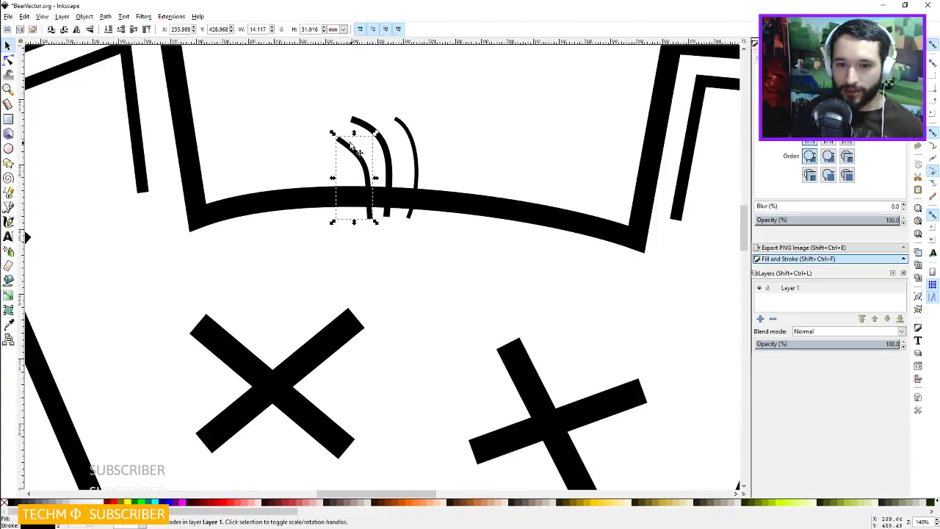
{"action": "left_click", "coordinate": [9, 60]}
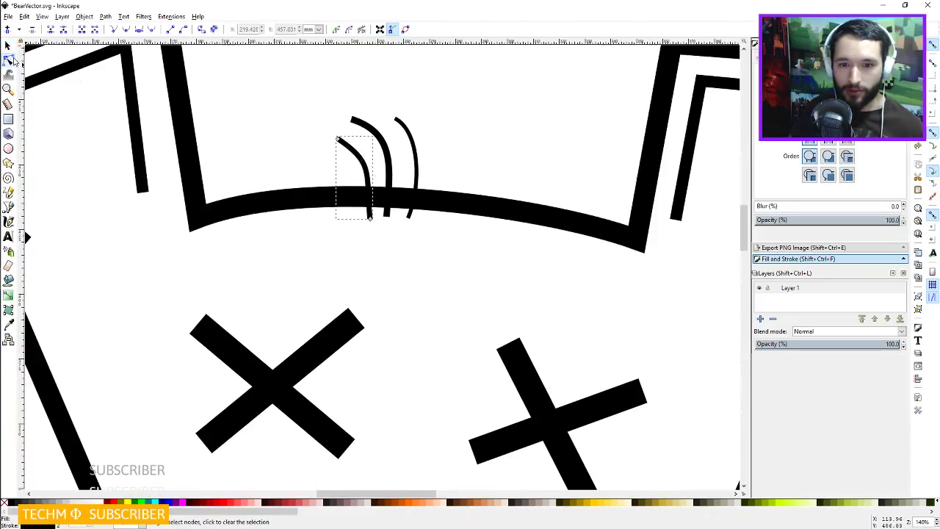
{"action": "left_click", "coordinate": [338, 140]}
{"action": "left_click_drag", "start_coordinate": [371, 163], "coordinate": [357, 178]}
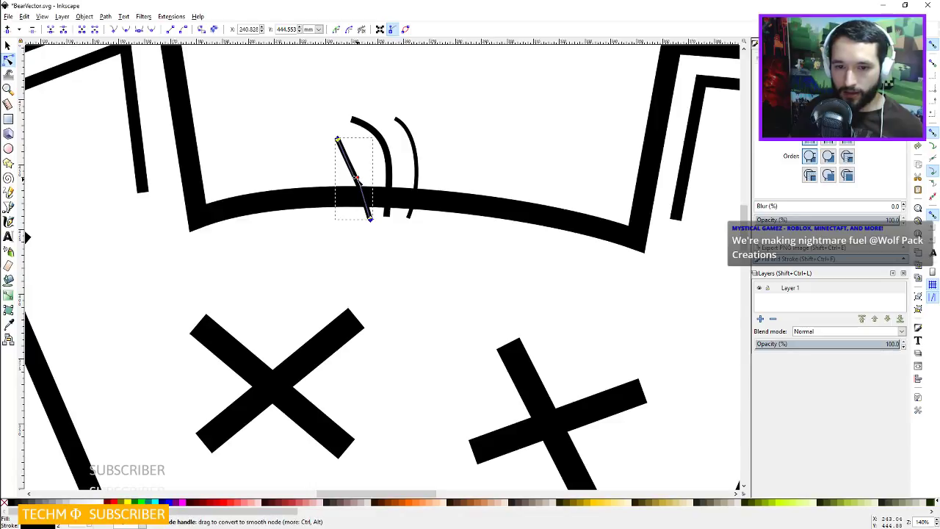
{"action": "left_click", "coordinate": [372, 137]}
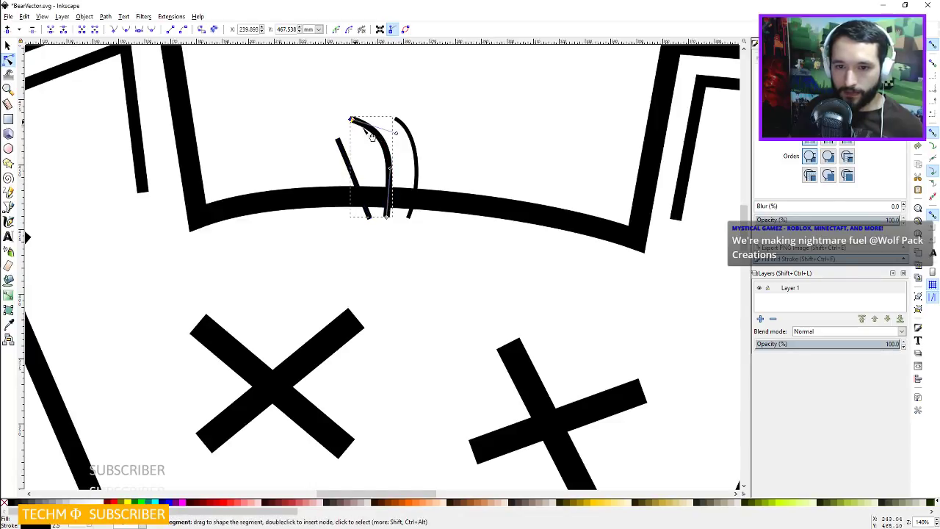
{"action": "mouse_move", "coordinate": [390, 153]}
{"action": "left_mouse_down"}
{"action": "mouse_move", "coordinate": [374, 177]}
{"action": "mouse_move", "coordinate": [388, 188]}
{"action": "left_mouse_up"}
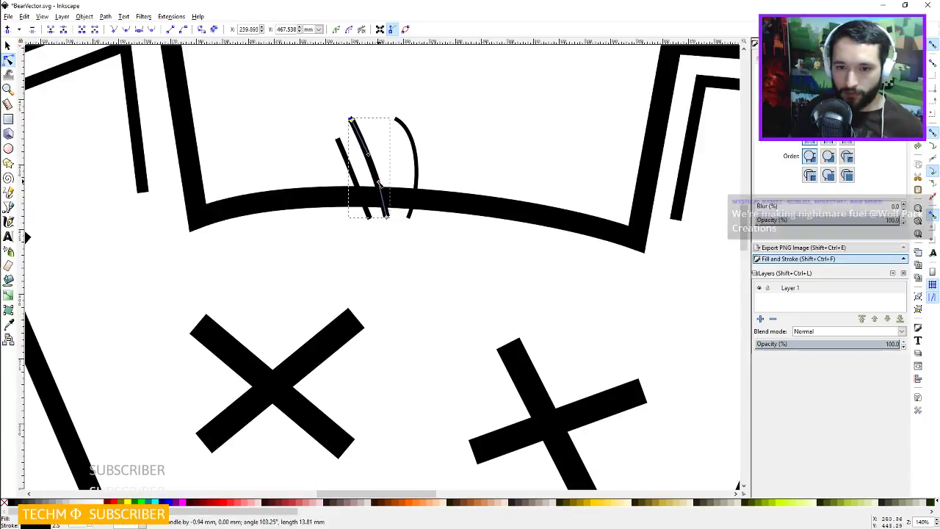
Flatten the right hair's curve and move its tip down and left so it runs parallel to the middle hair.
{"action": "left_click", "coordinate": [416, 156]}
{"action": "left_click_drag", "start_coordinate": [417, 156], "coordinate": [412, 171]}
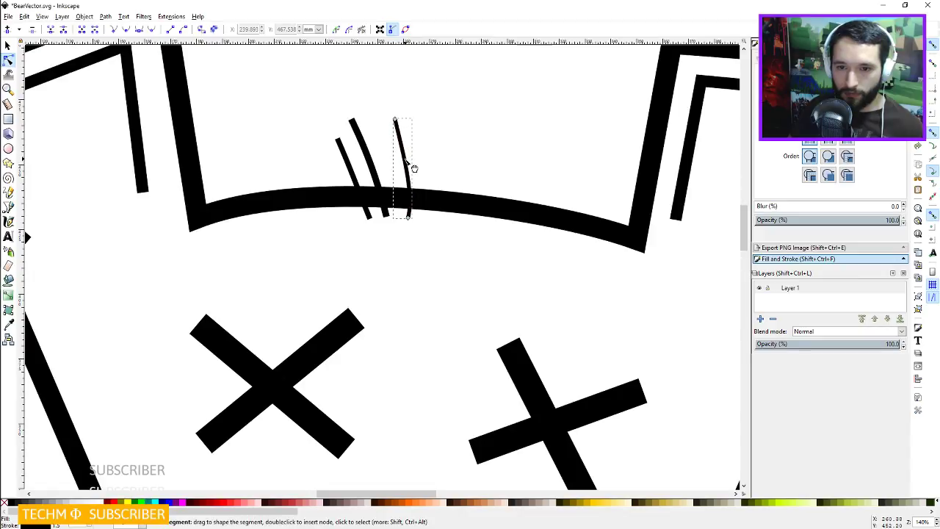
{"action": "mouse_move", "coordinate": [395, 118]}
{"action": "left_mouse_down"}
{"action": "mouse_move", "coordinate": [380, 121]}
{"action": "mouse_move", "coordinate": [386, 143]}
{"action": "left_mouse_up"}
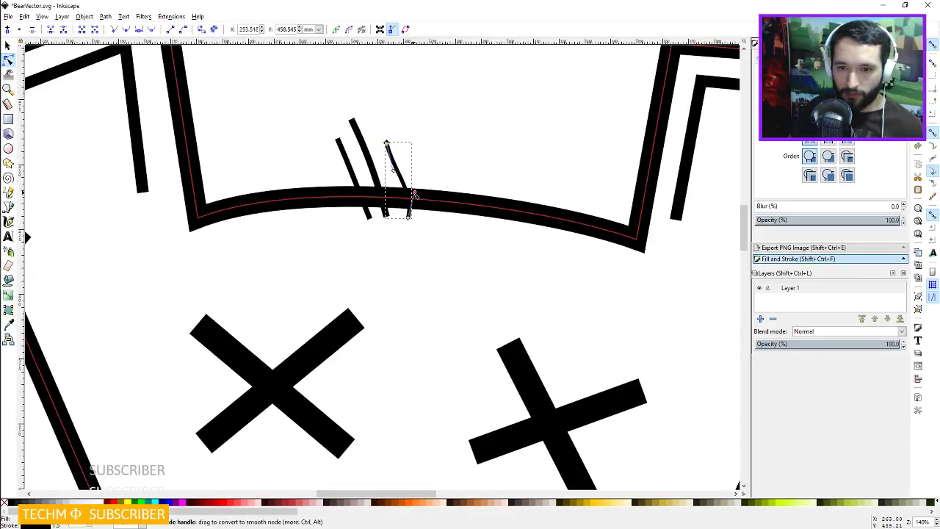
{"action": "left_click_drag", "start_coordinate": [415, 196], "coordinate": [379, 144]}
{"action": "left_click", "coordinate": [433, 170]}
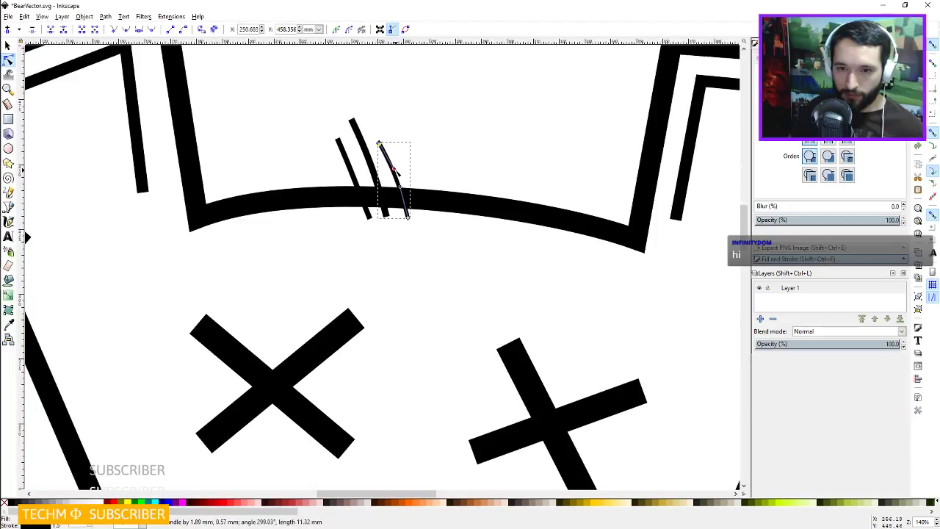
Deselect the right hair, check the tuft against the whole head, and save the drawing.
{"action": "left_click", "coordinate": [439, 171]}
{"action": "scroll", "coordinate": [474, 173], "scroll_direction": "down", "scroll_amount": 6}
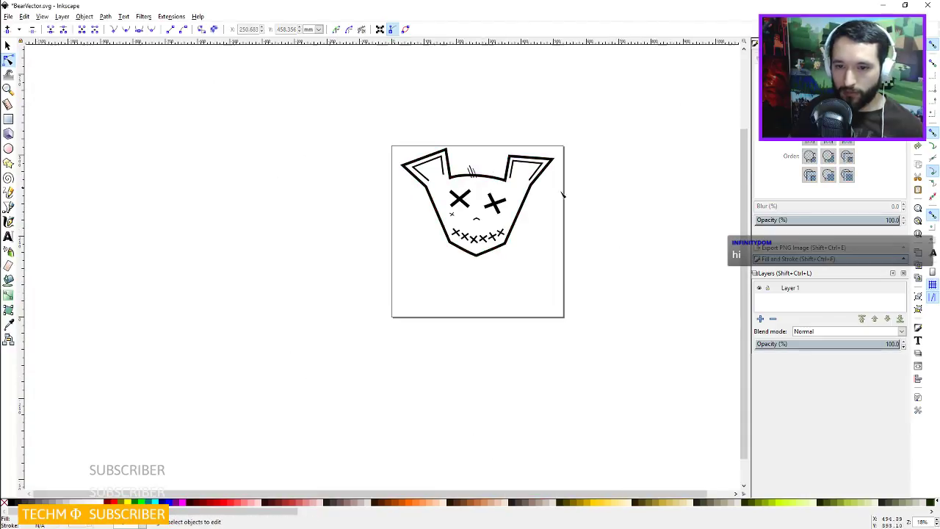
{"action": "scroll", "coordinate": [583, 199], "scroll_direction": "up", "scroll_amount": 3}
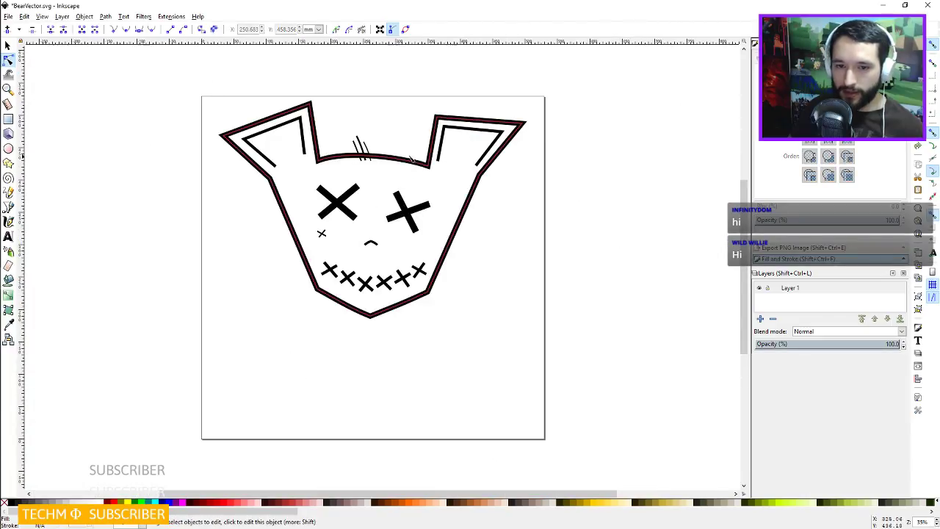
{"action": "left_click_drag", "start_coordinate": [376, 151], "coordinate": [416, 155]}
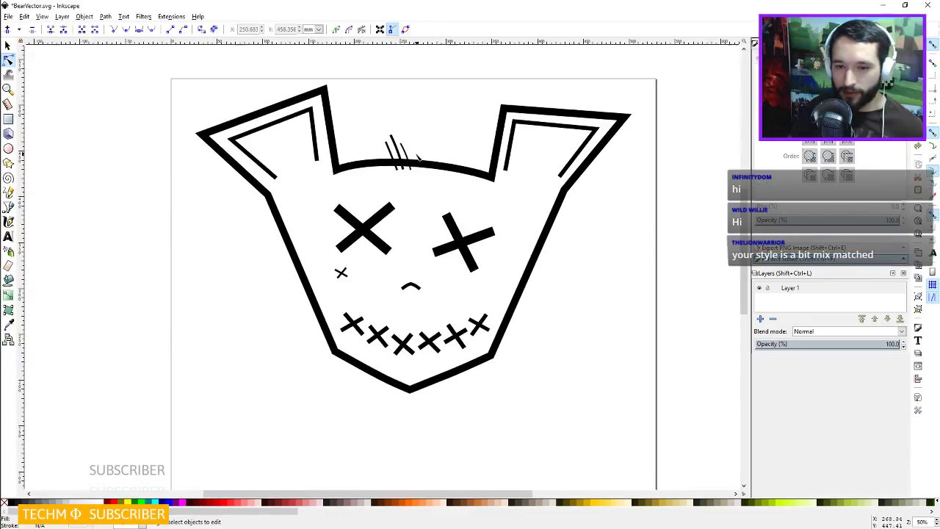
{"action": "key", "text": "ctrl+s"}
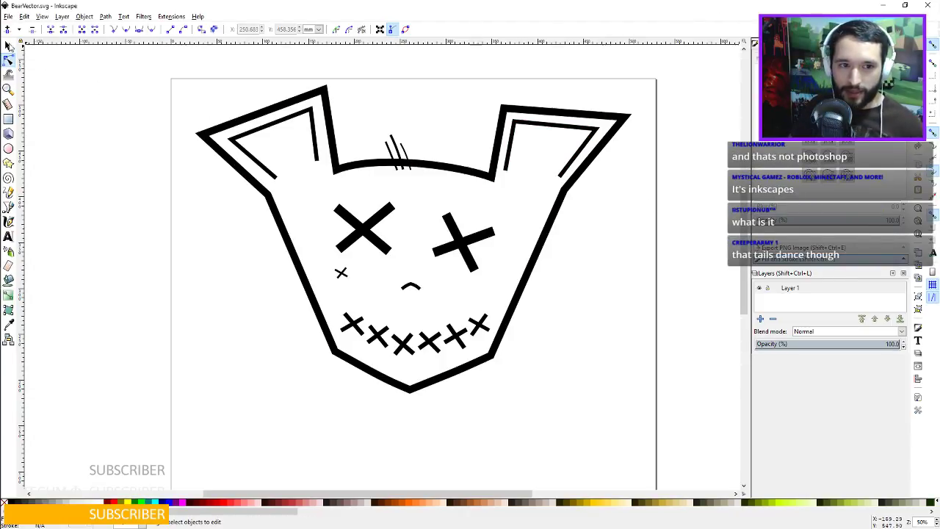
Select all three hairs on top of the head and delete them.
{"action": "key", "text": "s"}
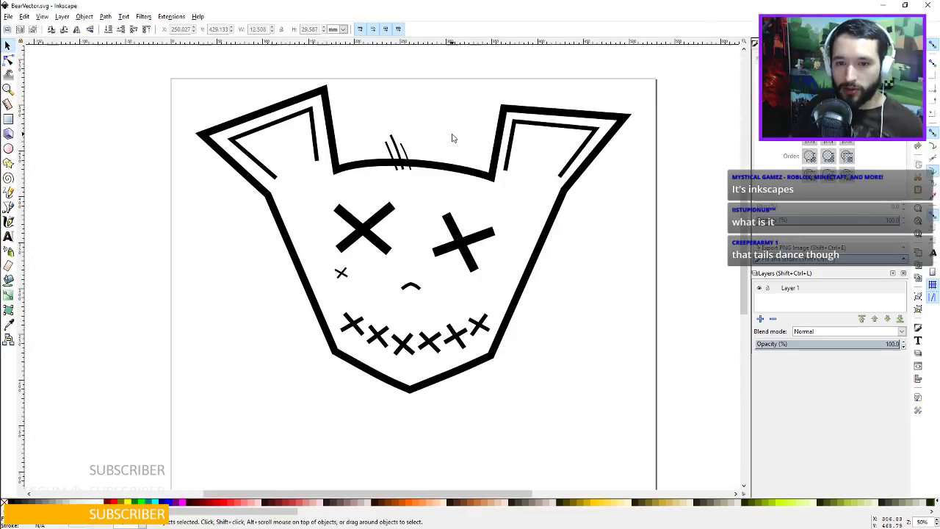
{"action": "scroll", "coordinate": [451, 138], "scroll_direction": "down", "scroll_amount": 1}
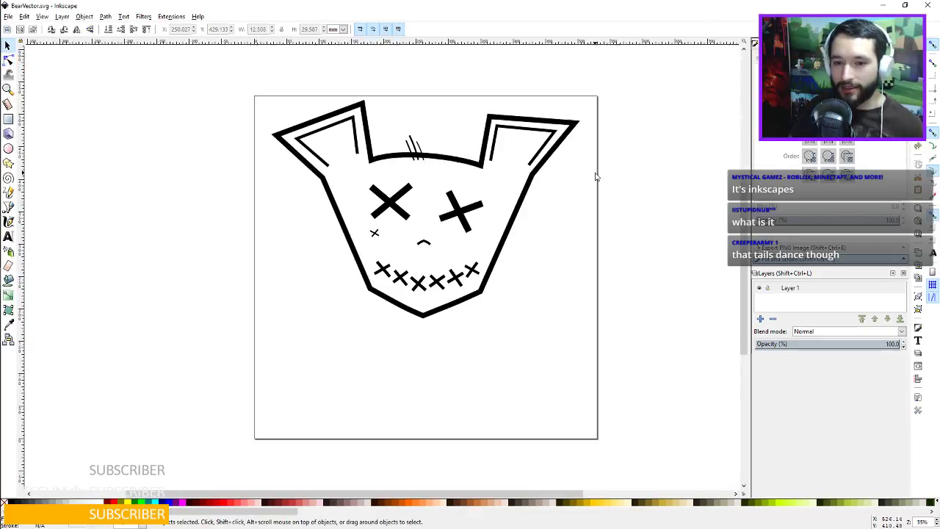
{"action": "left_click", "coordinate": [410, 147]}
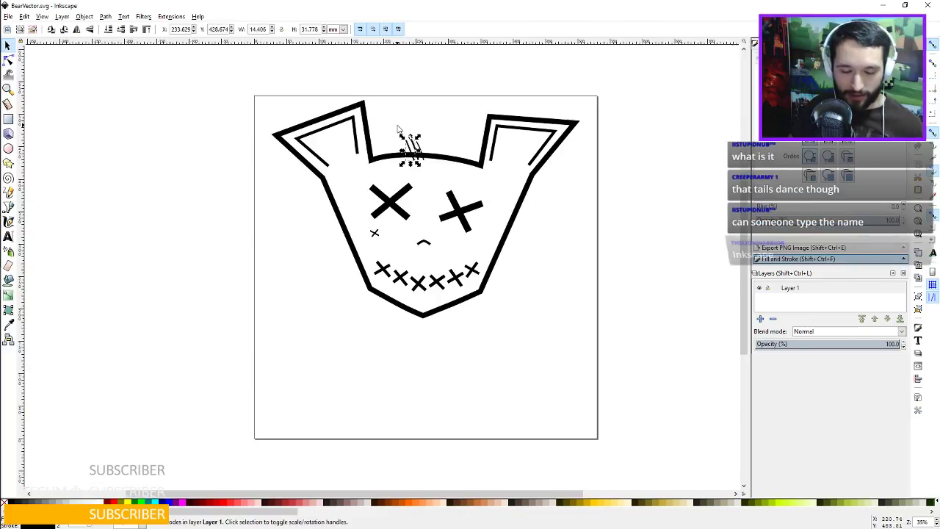
{"action": "scroll", "coordinate": [431, 147], "scroll_direction": "up", "scroll_amount": 6}
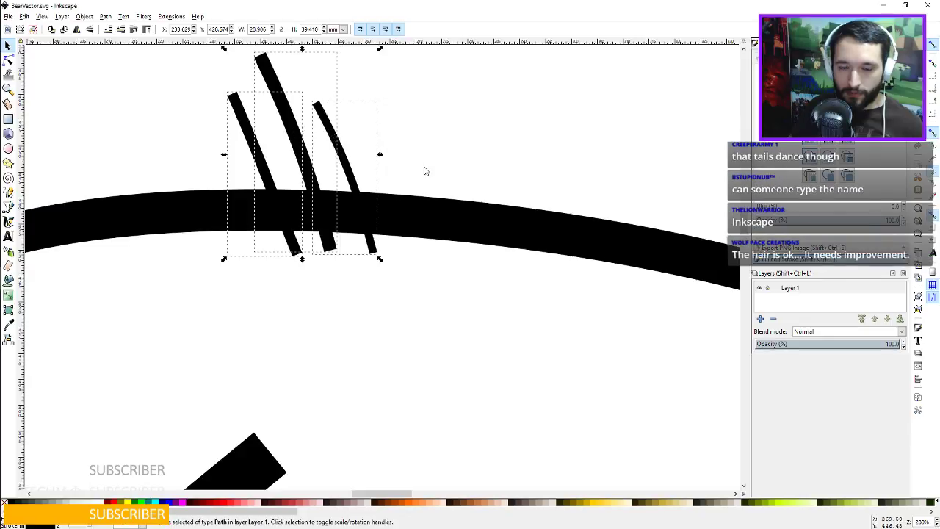
{"action": "scroll", "coordinate": [434, 170], "scroll_direction": "down", "scroll_amount": 6}
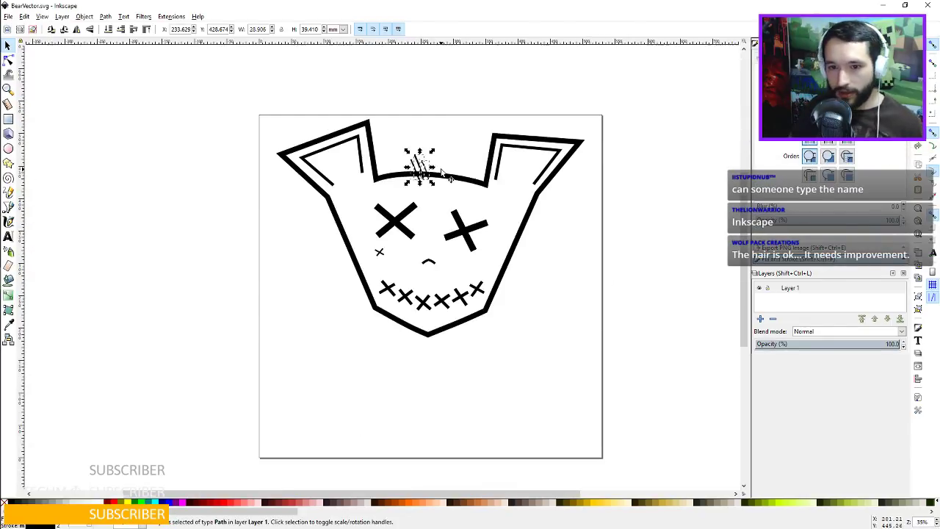
{"action": "key", "text": "Delete"}
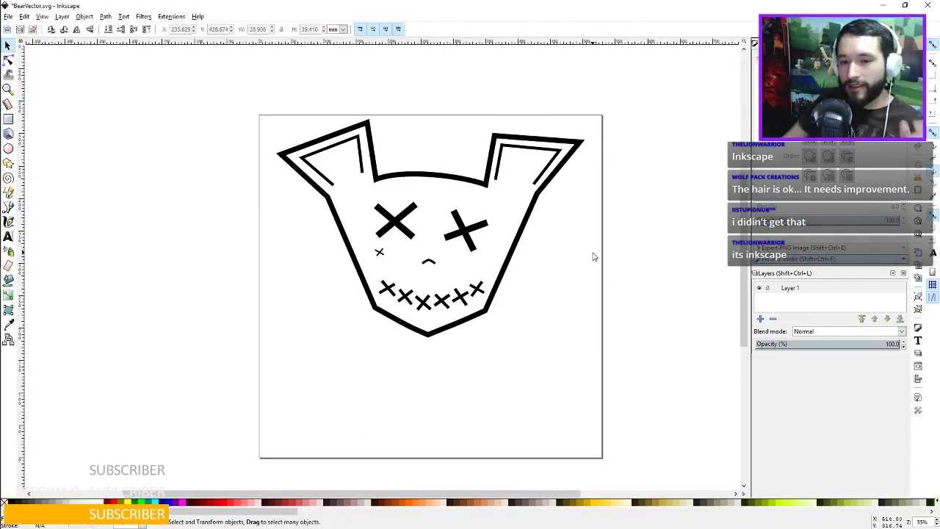
Undo the deletion of the hairs to compare the head with them, and redo the deletion.
{"action": "key", "text": "ctrl+z"}
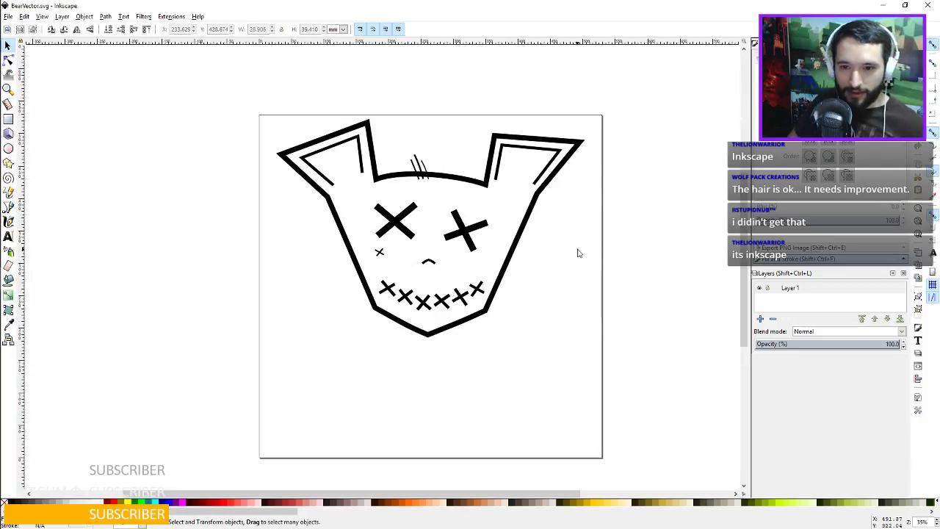
{"action": "left_click", "coordinate": [24, 16]}
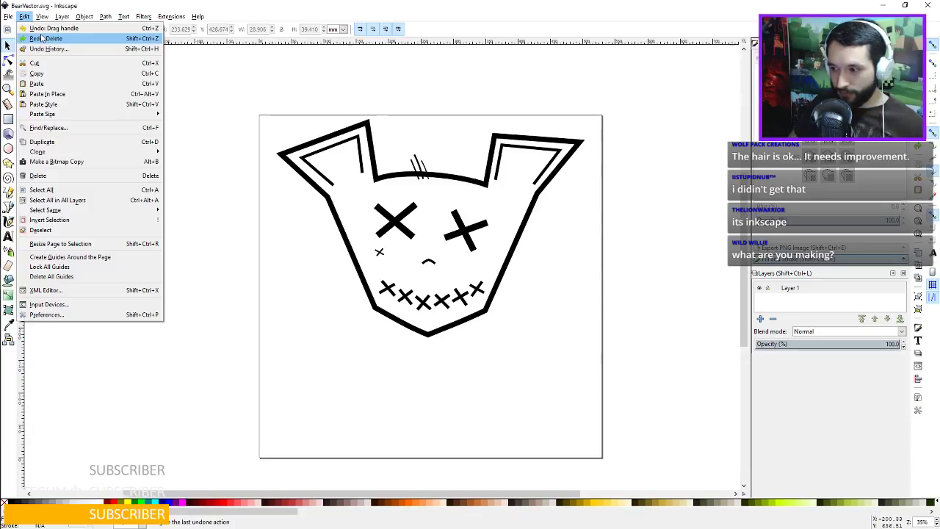
{"action": "left_click", "coordinate": [42, 38]}
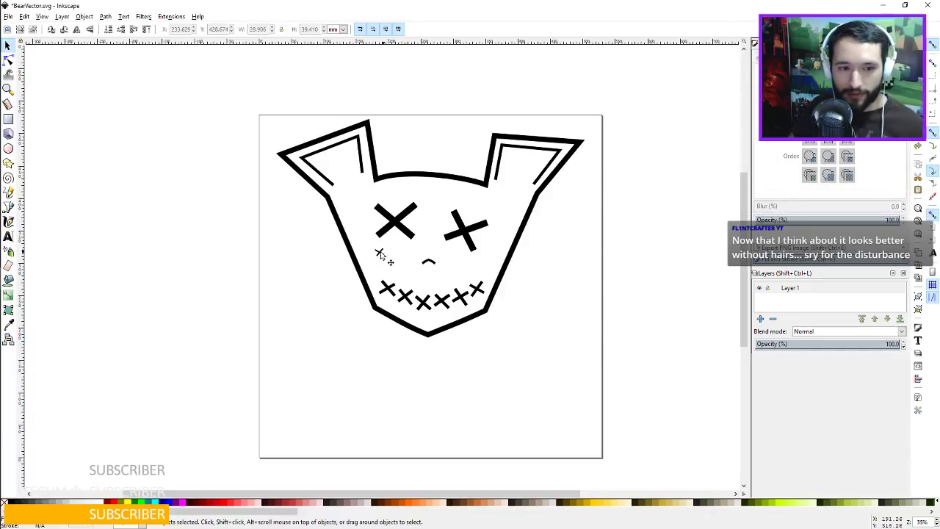
Draw a short slanted line about 8 mm tall above the right X eye and paste the copied stroke style onto it.
{"action": "left_click", "coordinate": [9, 208]}
{"action": "scroll", "coordinate": [490, 214], "scroll_direction": "up", "scroll_amount": 4}
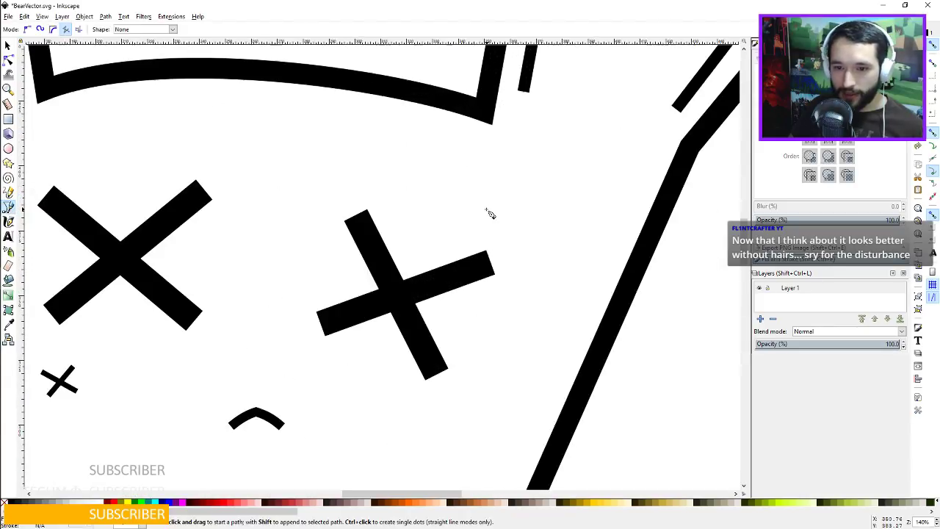
{"action": "left_click", "coordinate": [451, 178]}
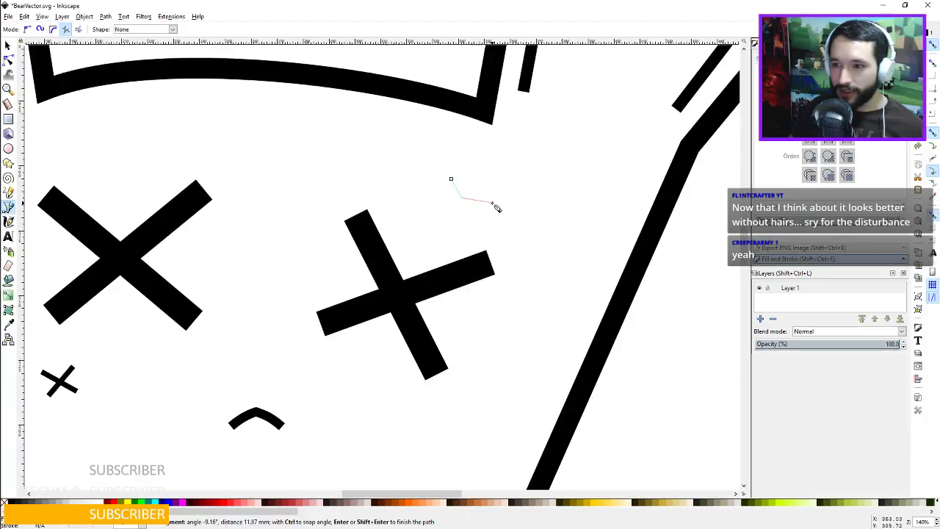
{"action": "double_click", "coordinate": [463, 198]}
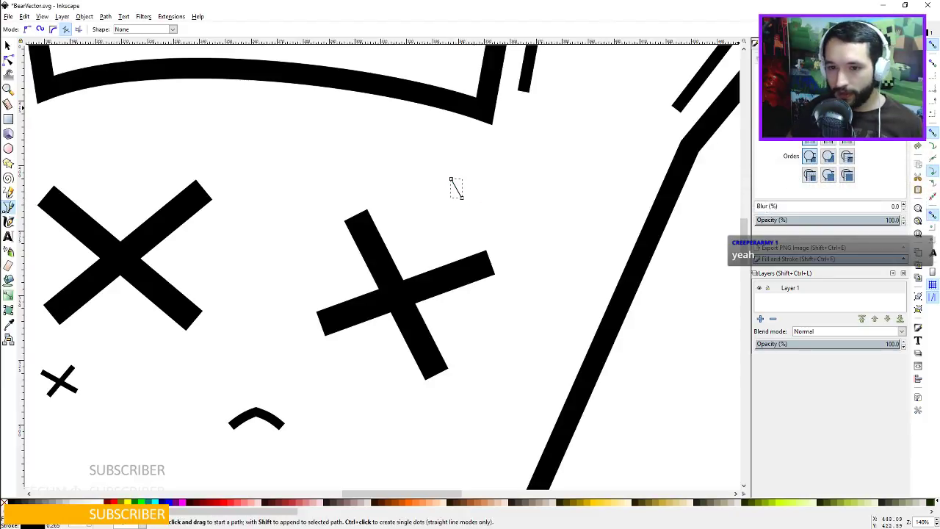
{"action": "key", "text": "ctrl+shift+v"}
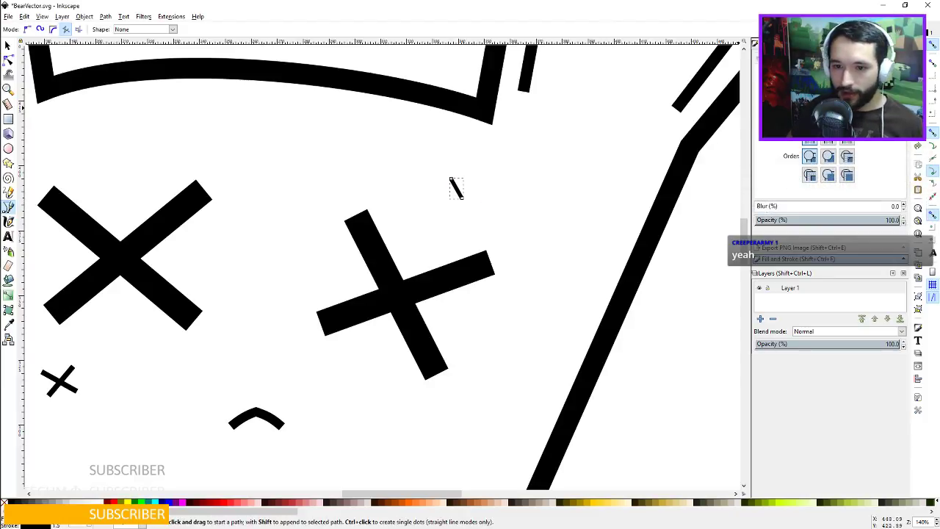
Draw two shorter, thinner slanted strokes beside the line, about 5 mm tall on its right and 5.5 mm on its left.
{"action": "left_click", "coordinate": [466, 181]}
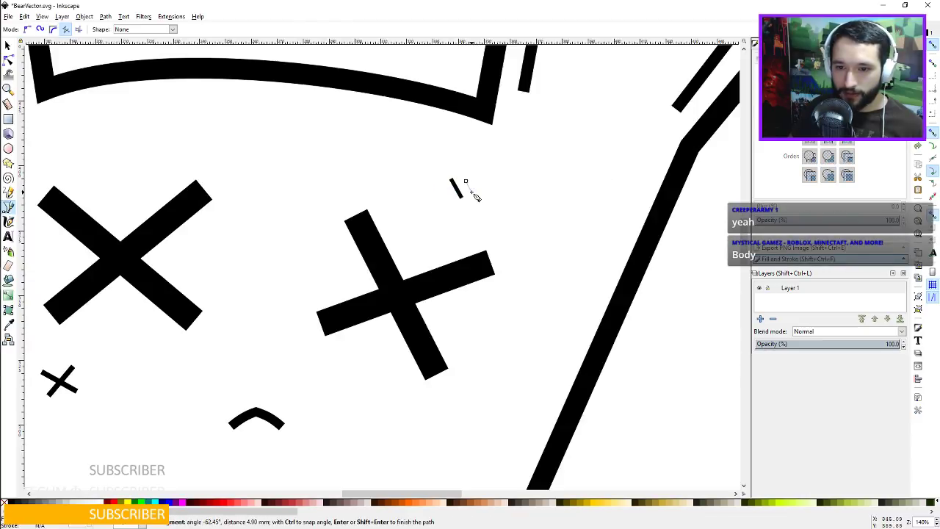
{"action": "double_click", "coordinate": [471, 191]}
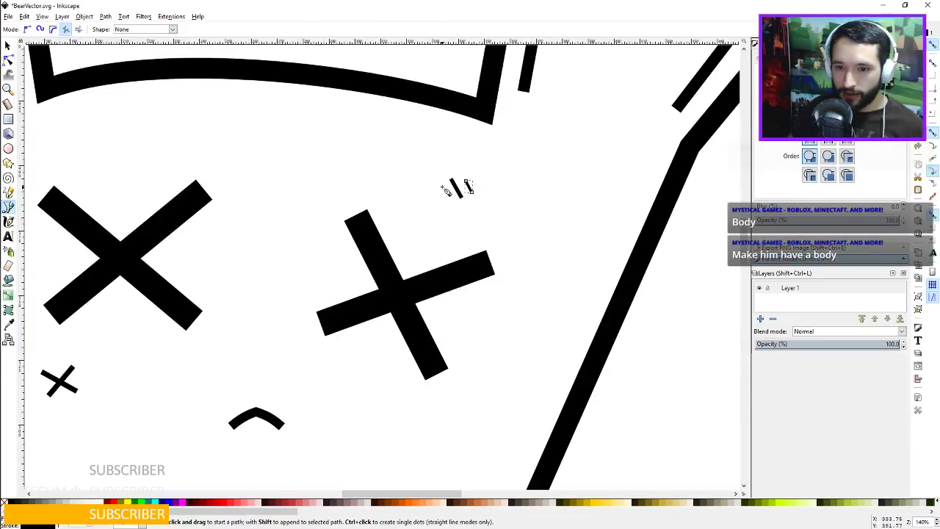
{"action": "left_click", "coordinate": [440, 184]}
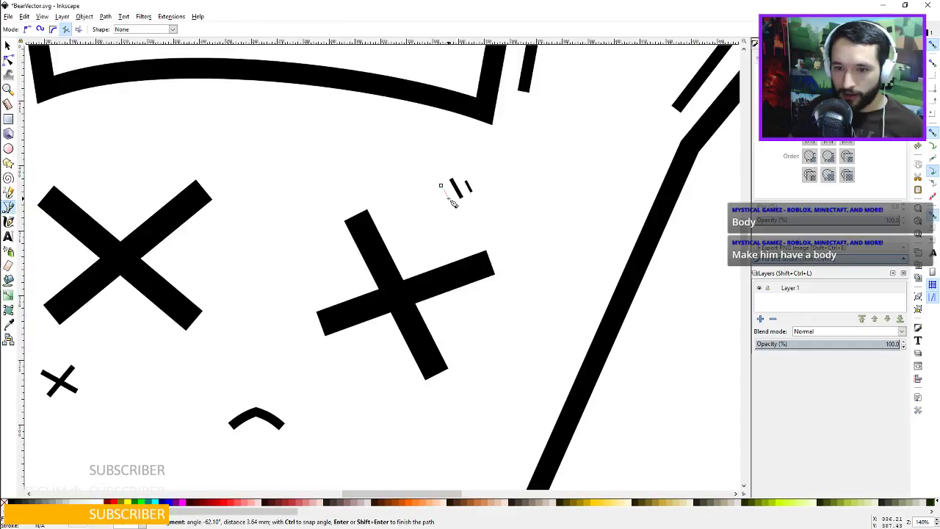
{"action": "left_click", "coordinate": [456, 202]}
{"action": "left_click", "coordinate": [440, 185]}
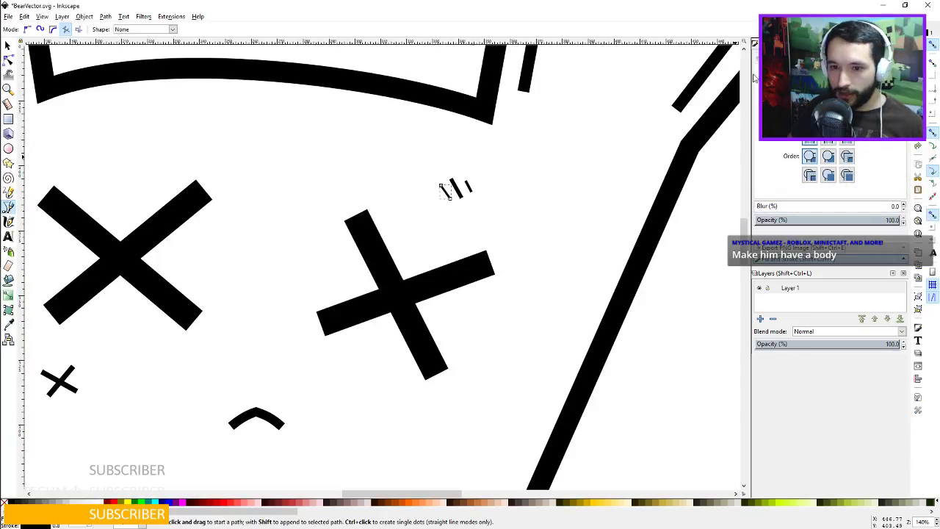
Reduce the stroke width of the longest of the three lines to 1.1 mm.
{"action": "left_click", "coordinate": [7, 46]}
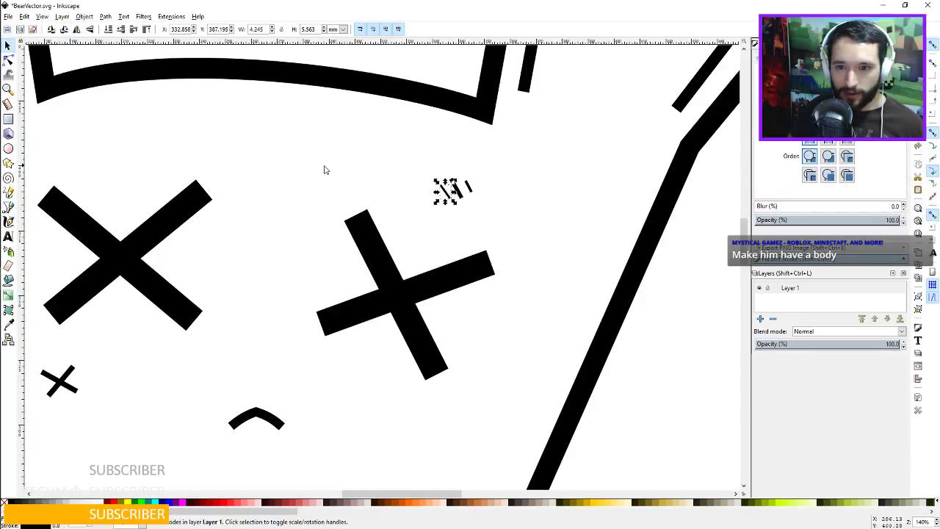
{"action": "left_click", "coordinate": [460, 197]}
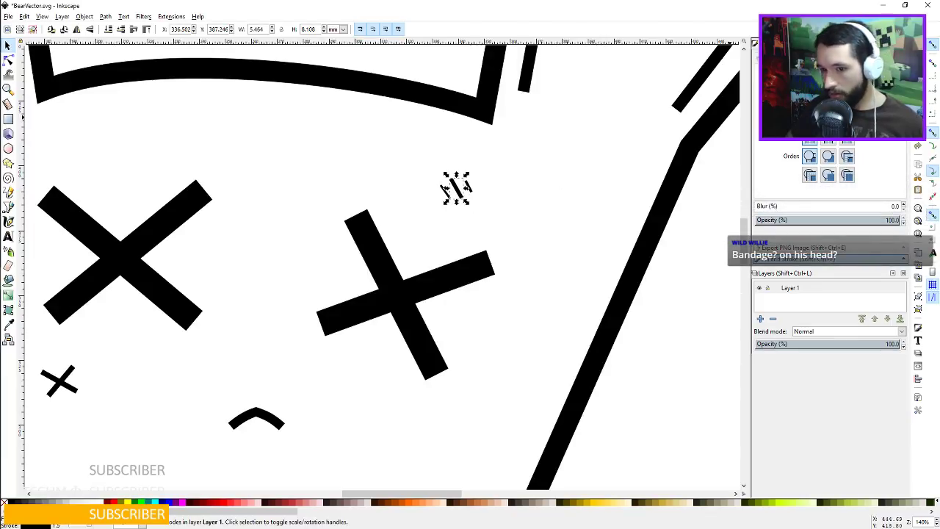
{"action": "left_click", "coordinate": [541, 189]}
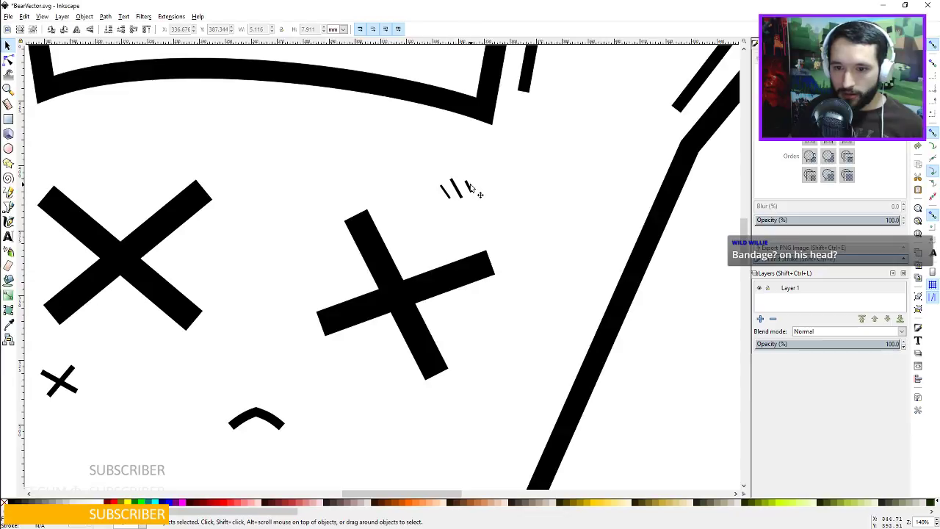
Move the shortest stroke from the right side into the gap between the left stroke and the longest stroke.
{"action": "left_click", "coordinate": [454, 192]}
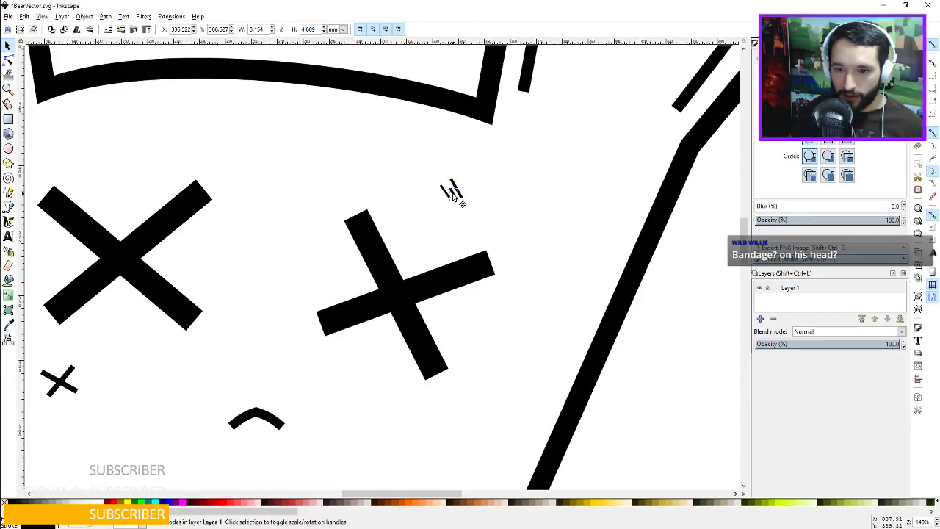
{"action": "scroll", "coordinate": [503, 194], "scroll_direction": "up", "scroll_amount": 3}
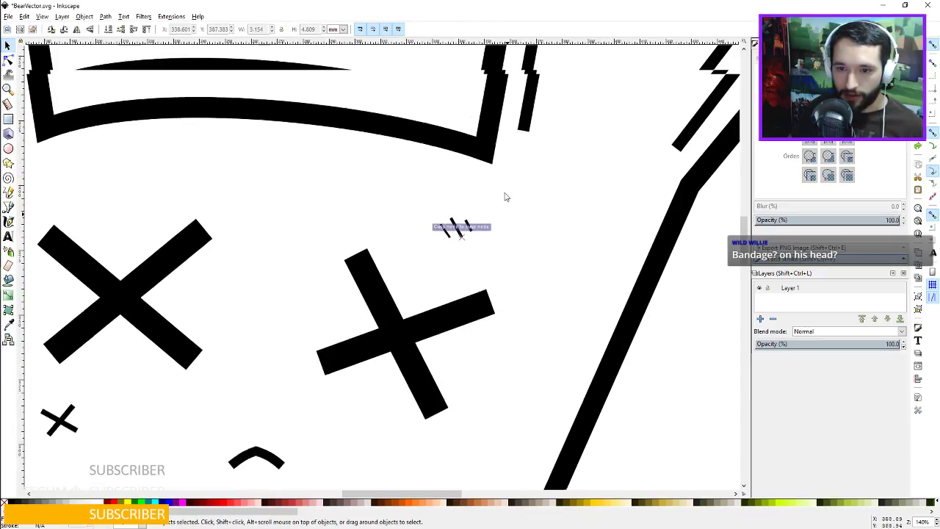
{"action": "left_click", "coordinate": [512, 268]}
{"action": "scroll", "coordinate": [512, 269], "scroll_direction": "up", "scroll_amount": 4}
{"action": "mouse_move", "coordinate": [336, 257]}
{"action": "left_mouse_down"}
{"action": "mouse_move", "coordinate": [272, 289]}
{"action": "mouse_move", "coordinate": [242, 287]}
{"action": "left_mouse_up"}
Try fanning out the marks by tilting the left stroke flatter and turning the longest stroke more upright and slightly higher.
{"action": "left_click", "coordinate": [241, 288]}
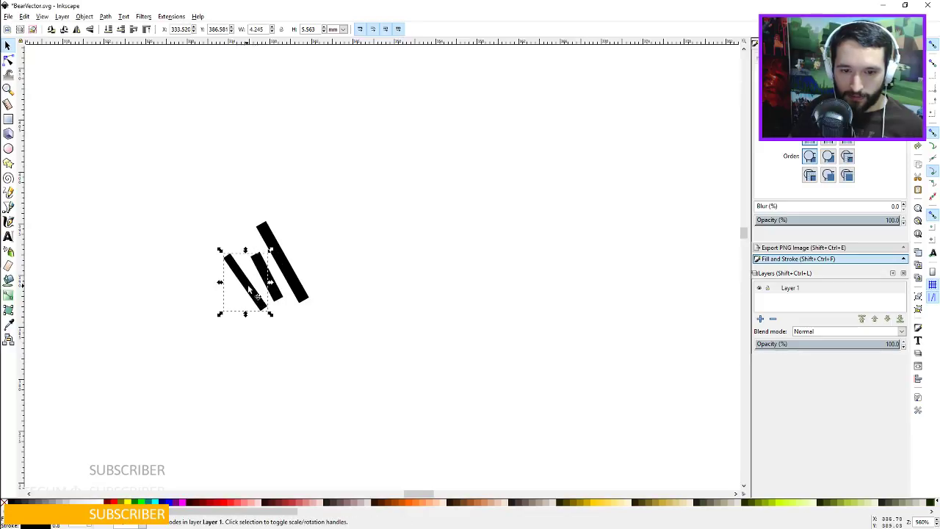
{"action": "left_click_drag", "start_coordinate": [220, 251], "coordinate": [248, 251]}
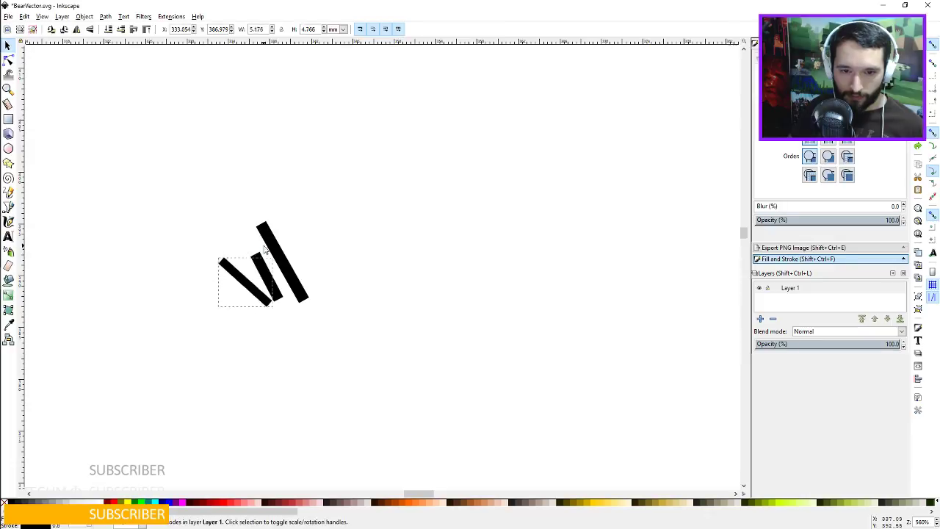
{"action": "left_click", "coordinate": [263, 272]}
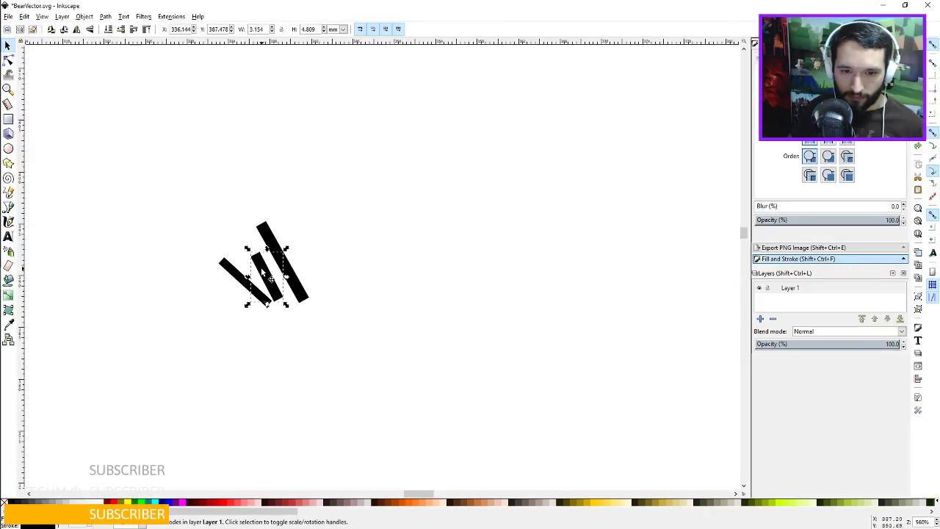
{"action": "left_click", "coordinate": [301, 277]}
{"action": "left_click", "coordinate": [311, 225]}
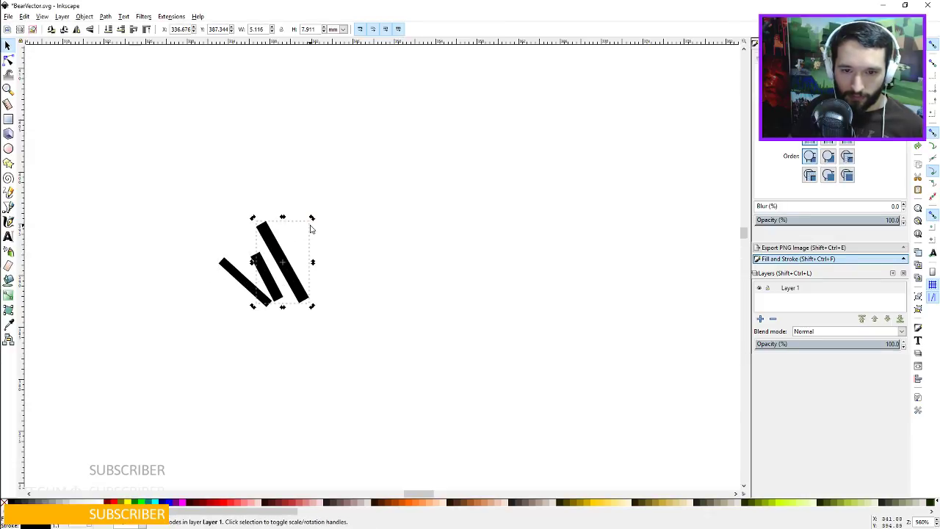
{"action": "left_click_drag", "start_coordinate": [311, 225], "coordinate": [325, 227]}
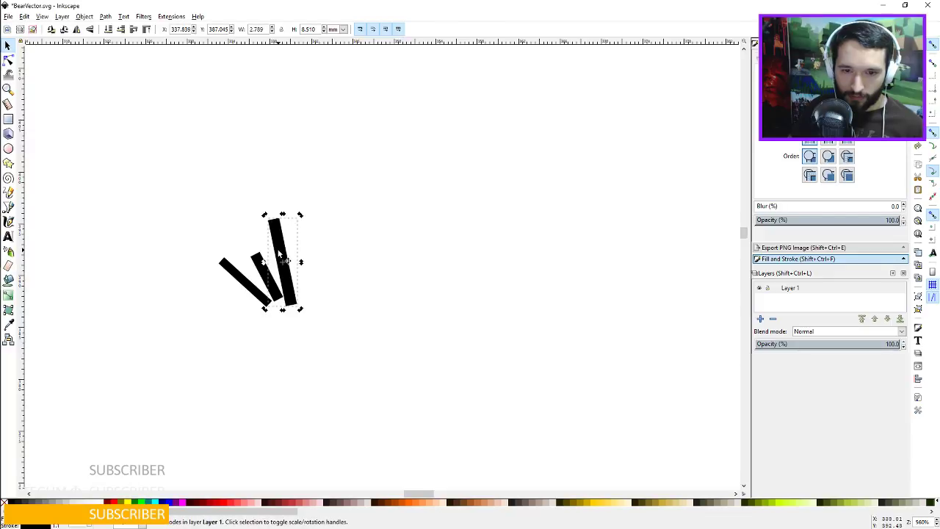
{"action": "mouse_move", "coordinate": [278, 249]}
{"action": "left_mouse_down"}
{"action": "mouse_move", "coordinate": [276, 239]}
{"action": "mouse_move", "coordinate": [283, 246]}
{"action": "left_mouse_up"}
{"action": "left_click", "coordinate": [283, 246]}
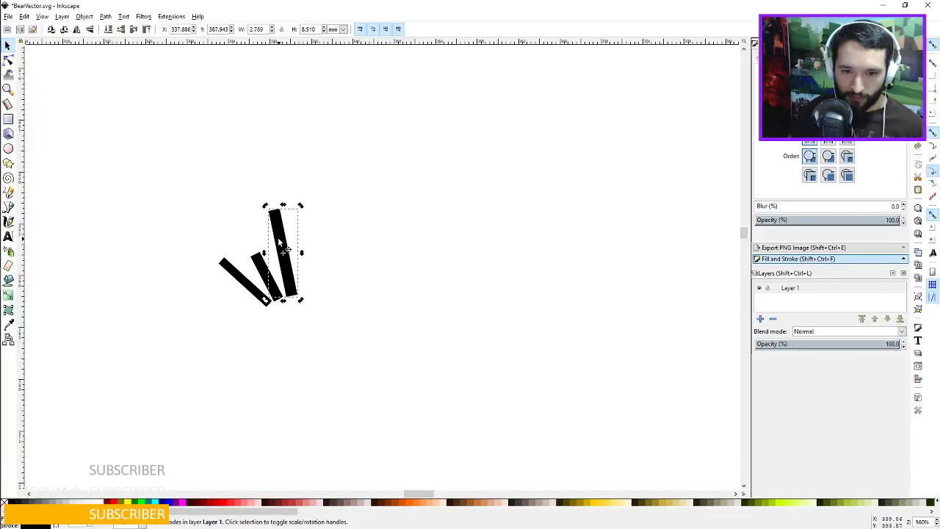
Check the fanned marks against the whole face and undo the rotations and moves of the longest and left strokes.
{"action": "left_click", "coordinate": [367, 257]}
{"action": "key", "text": "5"}
{"action": "scroll", "coordinate": [382, 241], "scroll_direction": "down", "scroll_amount": 3}
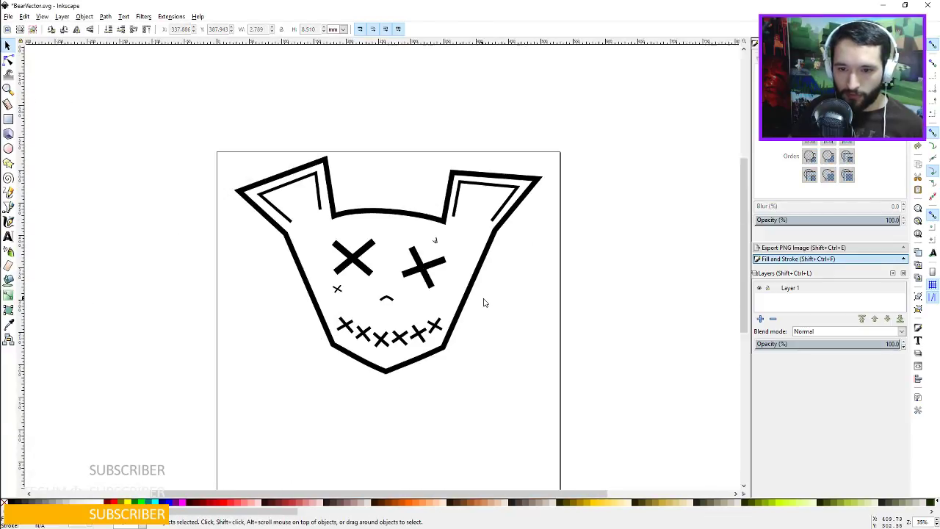
{"action": "scroll", "coordinate": [442, 245], "scroll_direction": "up", "scroll_amount": 9}
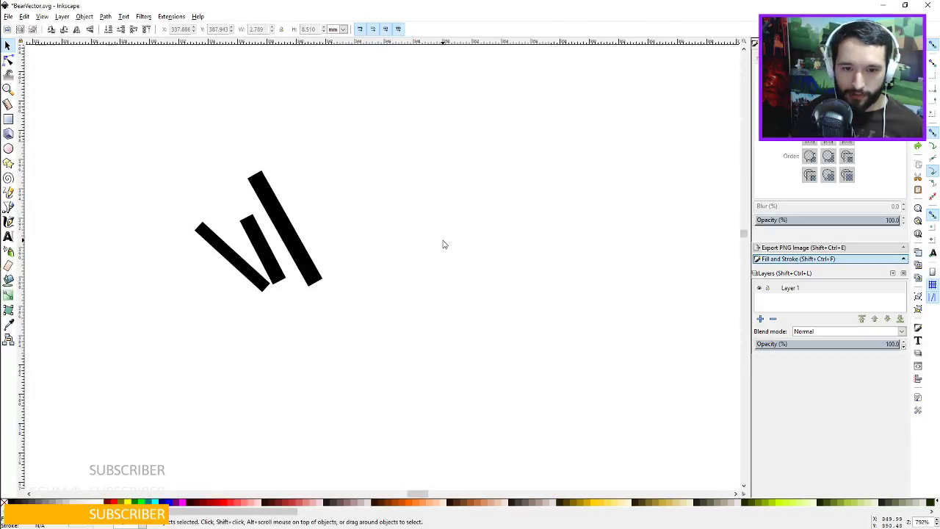
{"action": "key", "text": "ctrl+z"}
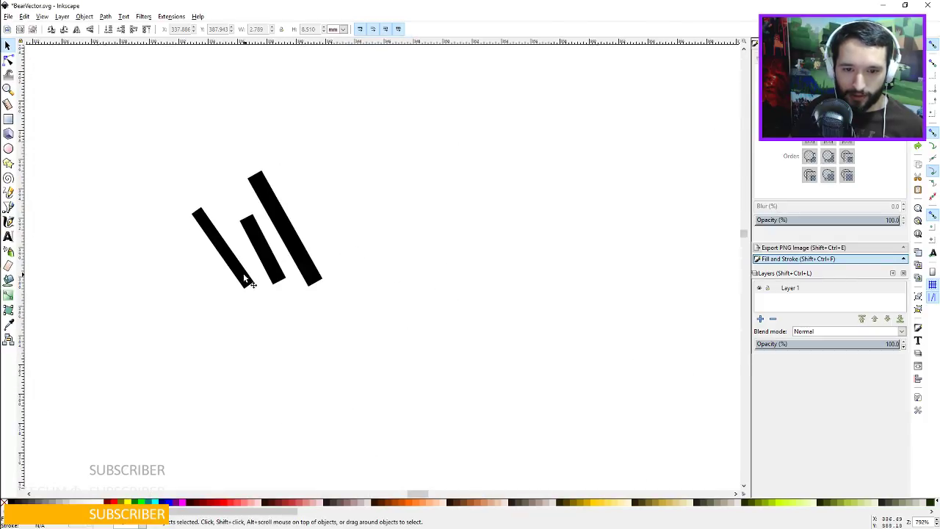
Place the shortest stroke back between the left and longest strokes and rotate it slightly to match the left stroke's slant.
{"action": "key", "text": "ctrl+z"}
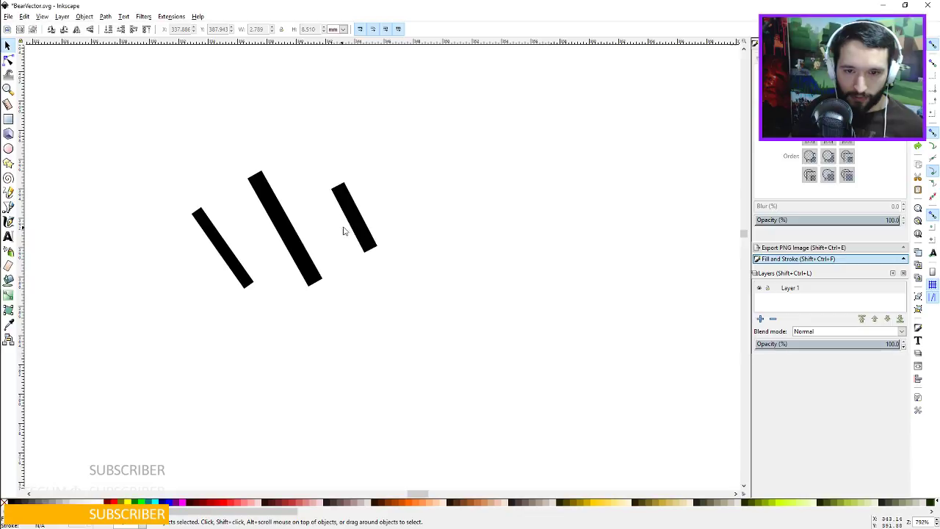
{"action": "left_click_drag", "start_coordinate": [354, 221], "coordinate": [258, 252]}
{"action": "left_click", "coordinate": [259, 249]}
{"action": "left_click_drag", "start_coordinate": [237, 211], "coordinate": [227, 210]}
{"action": "left_click_drag", "start_coordinate": [270, 267], "coordinate": [272, 273]}
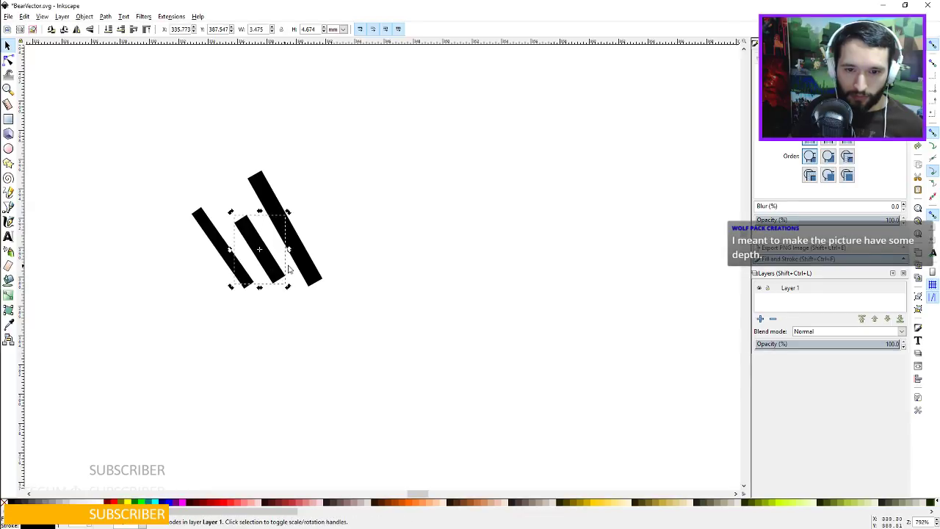
{"action": "left_click", "coordinate": [311, 269]}
{"action": "left_click", "coordinate": [370, 245]}
{"action": "scroll", "coordinate": [440, 238], "scroll_direction": "down", "scroll_amount": 5}
{"action": "scroll", "coordinate": [491, 243], "scroll_direction": "down", "scroll_amount": 4}
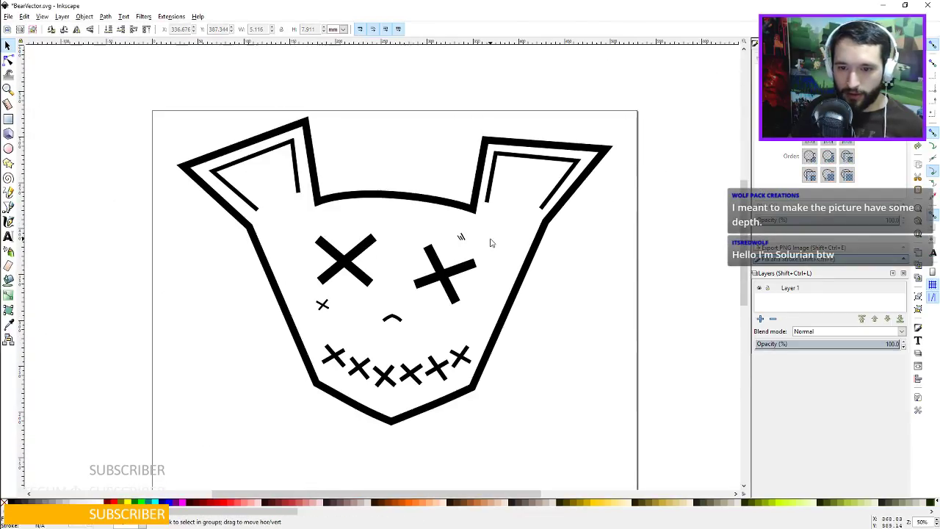
{"action": "scroll", "coordinate": [515, 253], "scroll_direction": "up", "scroll_amount": 1}
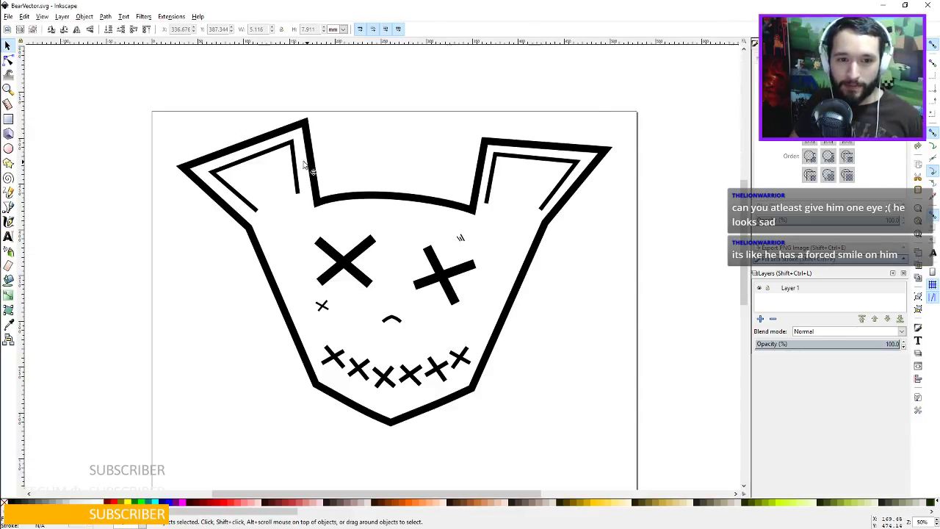
Draw a black circle about 77 mm wide below the face as a button, with three white circles about 17 mm wide inside it.
{"action": "left_click", "coordinate": [8, 148]}
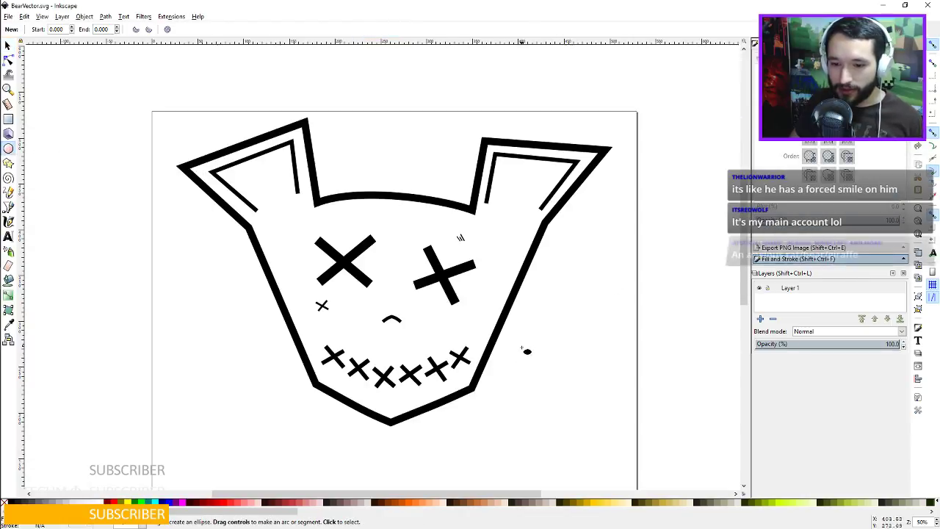
{"action": "scroll", "coordinate": [573, 272], "scroll_direction": "down", "scroll_amount": 5}
{"action": "left_click_drag", "start_coordinate": [479, 287], "coordinate": [571, 359]}
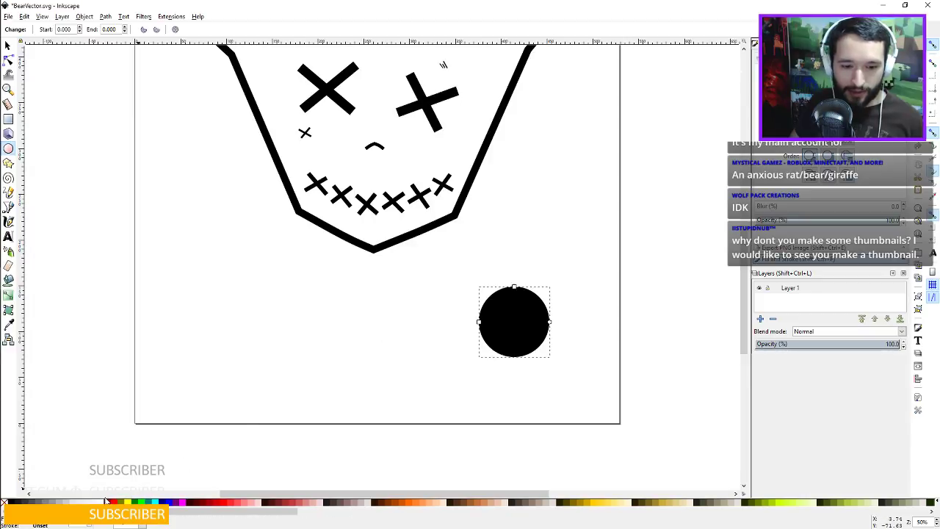
{"action": "left_click", "coordinate": [95, 502]}
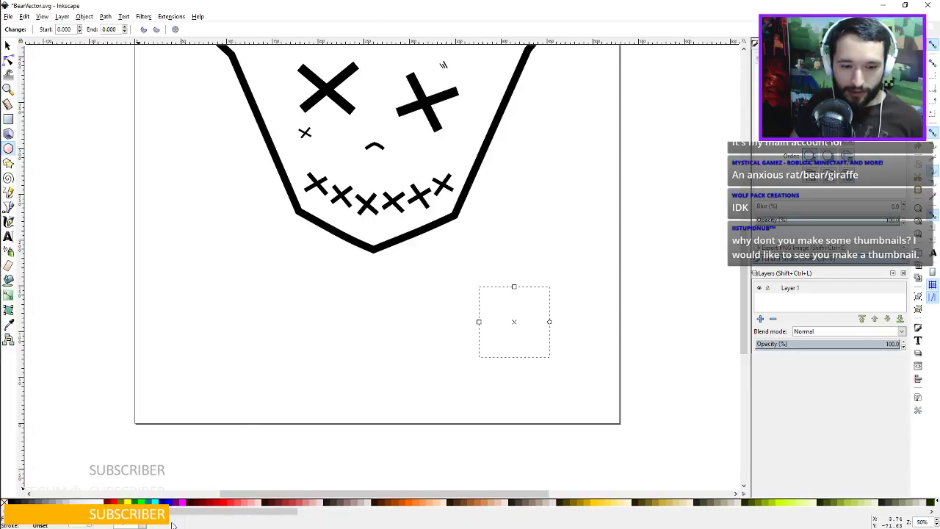
{"action": "key", "text": "ctrl+z"}
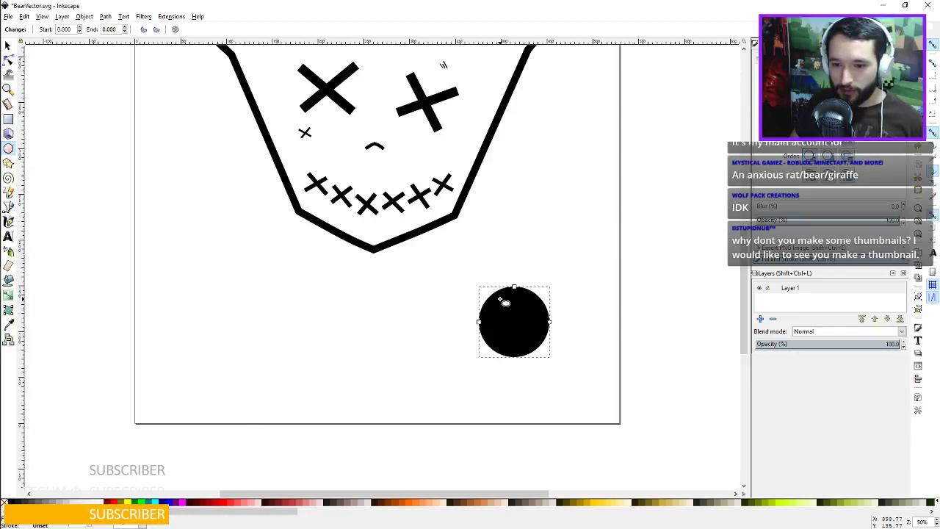
{"action": "left_click_drag", "start_coordinate": [499, 296], "coordinate": [519, 317]}
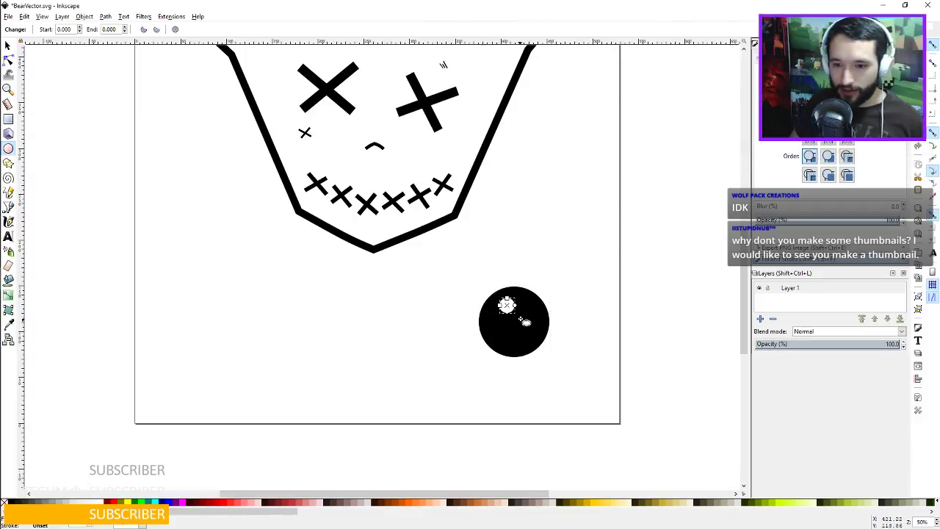
{"action": "left_click_drag", "start_coordinate": [528, 316], "coordinate": [511, 342]}
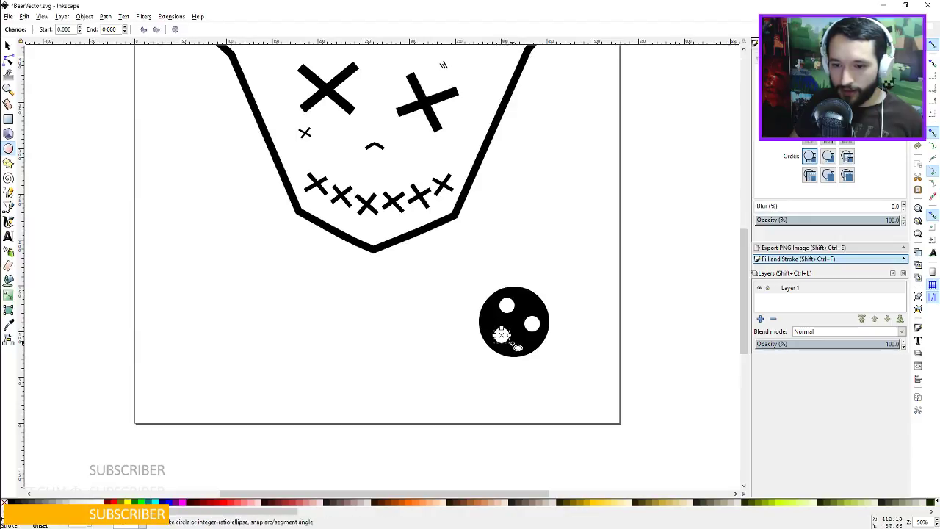
Rearrange the white holes on the black button into a closer triangle around its centre.
{"action": "left_click", "coordinate": [7, 45]}
{"action": "left_click", "coordinate": [504, 334]}
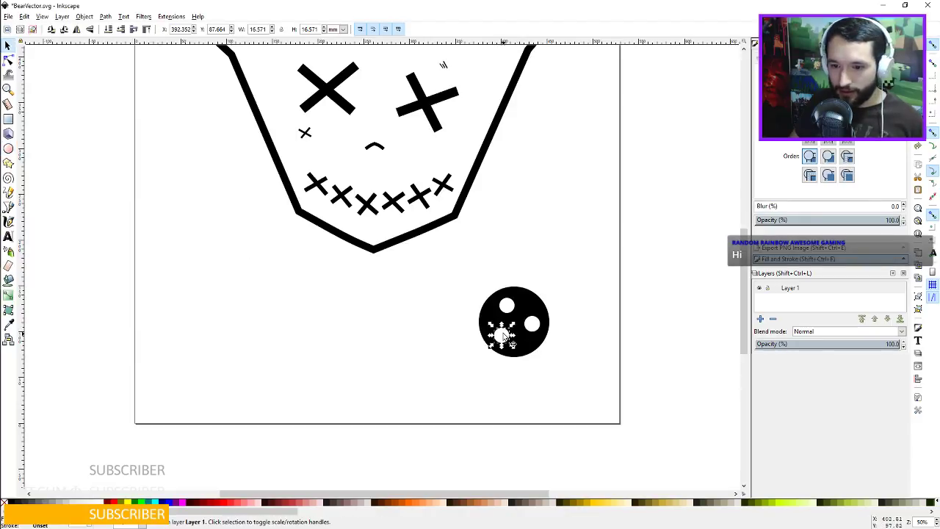
{"action": "left_click_drag", "start_coordinate": [504, 336], "coordinate": [508, 309]}
{"action": "left_click_drag", "start_coordinate": [507, 308], "coordinate": [513, 311]}
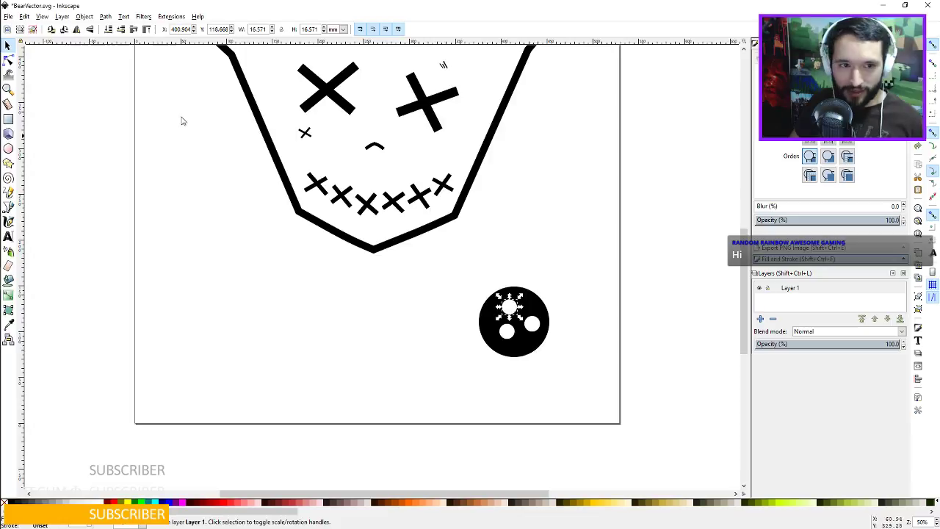
Move the whole button onto the right X eye and shrink it to about 52 mm wide.
{"action": "left_click_drag", "start_coordinate": [455, 272], "coordinate": [565, 362]}
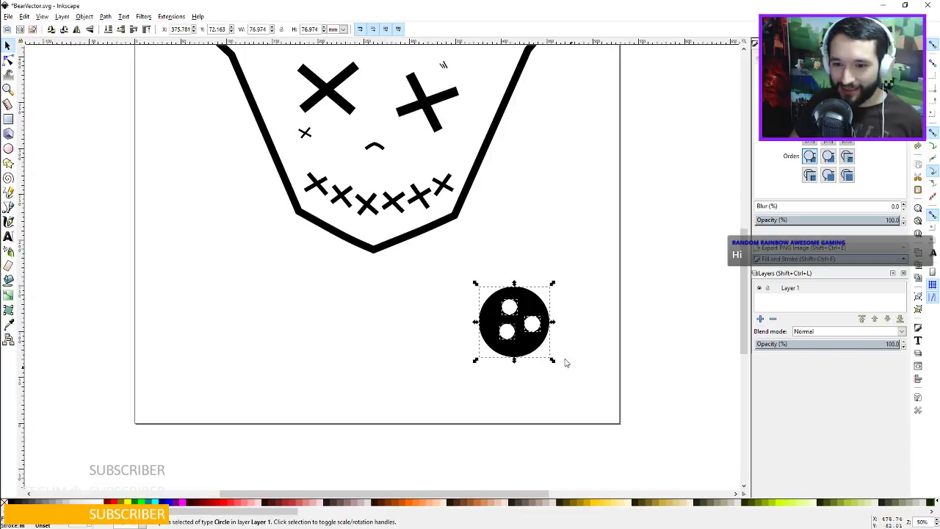
{"action": "left_click_drag", "start_coordinate": [539, 318], "coordinate": [454, 98]}
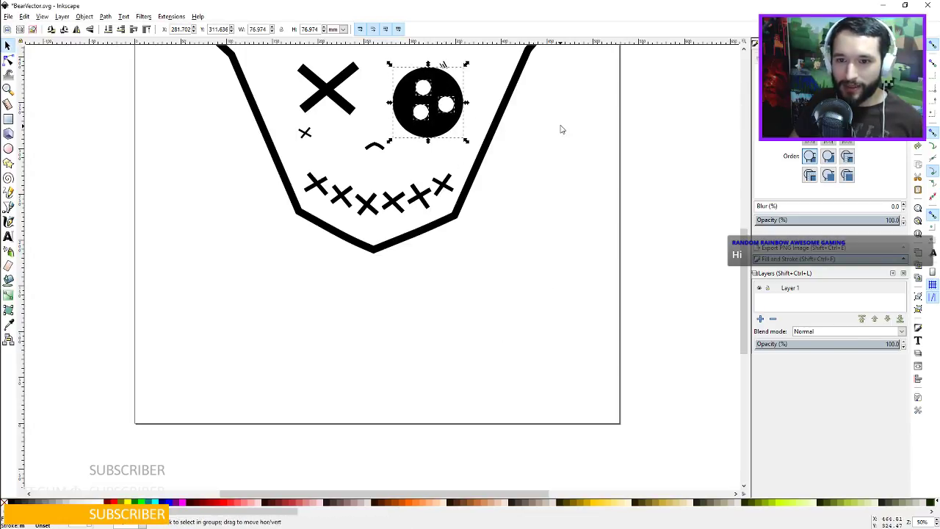
{"action": "left_click_drag", "start_coordinate": [529, 129], "coordinate": [590, 250]}
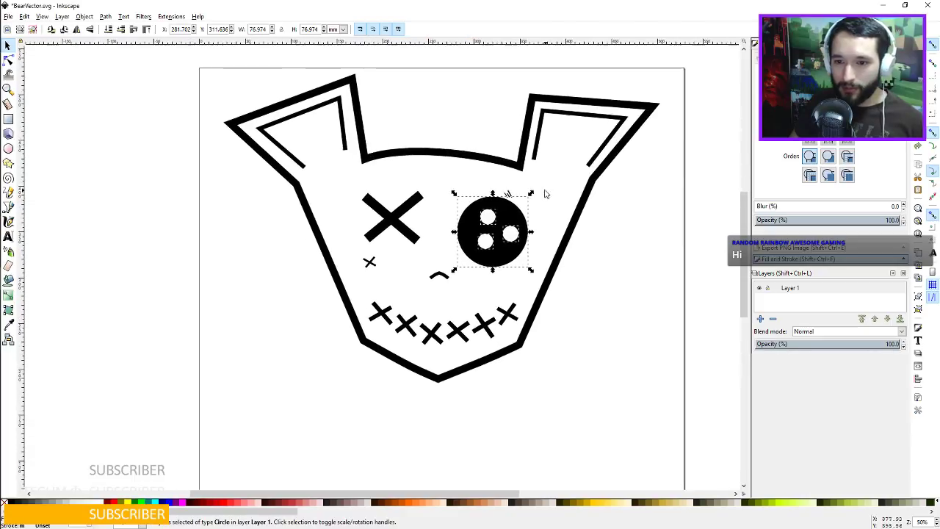
{"action": "left_click_drag", "start_coordinate": [532, 195], "coordinate": [525, 214]}
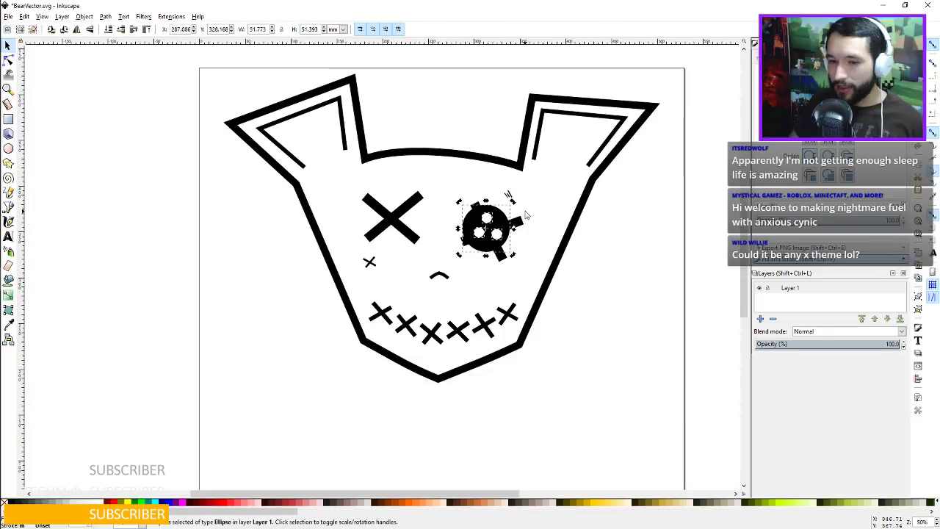
{"action": "left_click", "coordinate": [613, 274]}
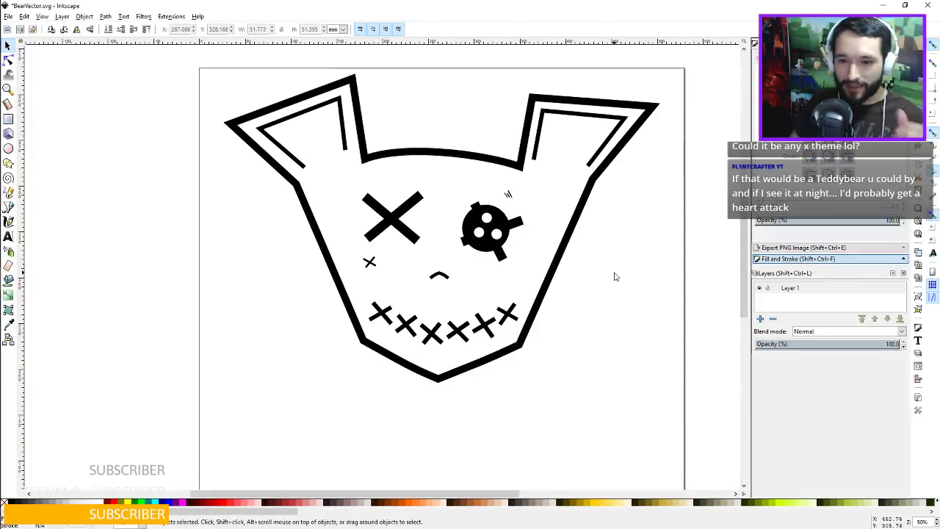
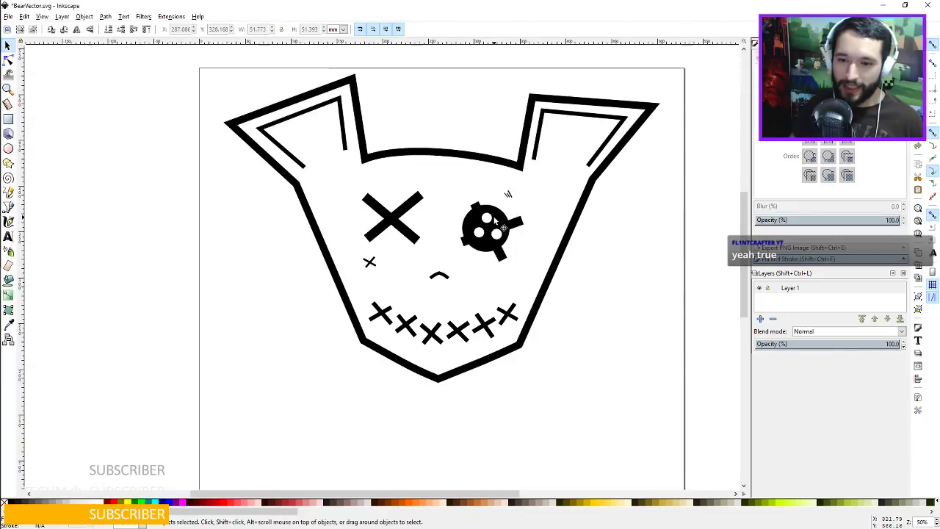
Move the button with its three holes off the right X eye to the lower-right corner of the page.
{"action": "left_click", "coordinate": [487, 218]}
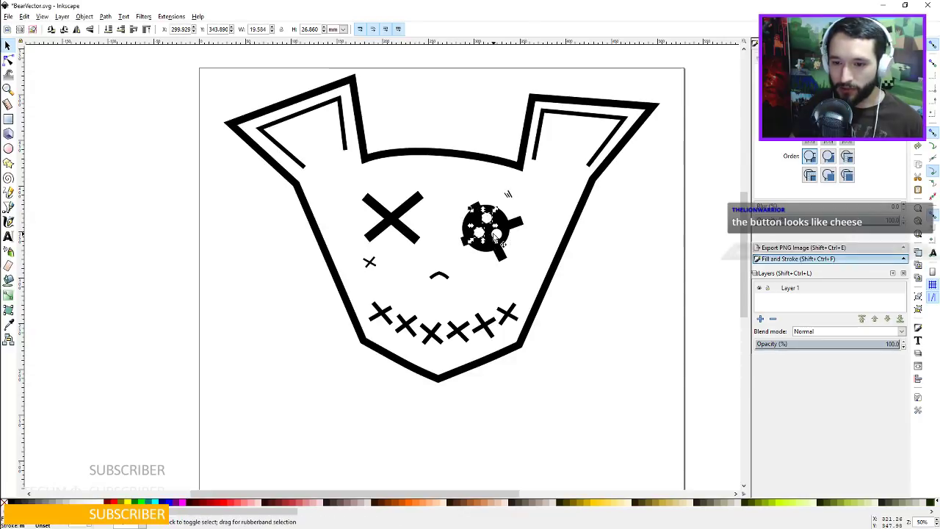
{"action": "left_click", "coordinate": [502, 236]}
{"action": "left_click", "coordinate": [484, 225]}
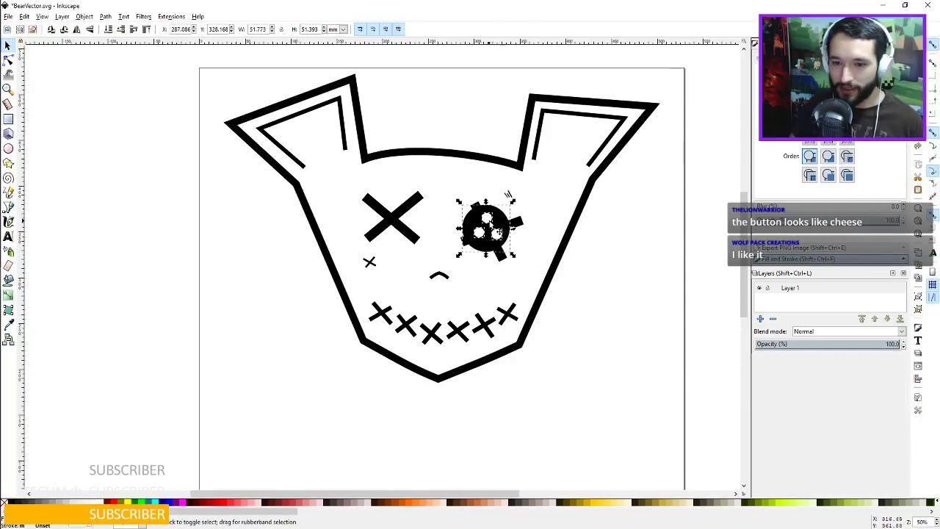
{"action": "left_click_drag", "start_coordinate": [496, 220], "coordinate": [673, 478]}
{"action": "scroll", "coordinate": [675, 386], "scroll_direction": "down", "scroll_amount": 5}
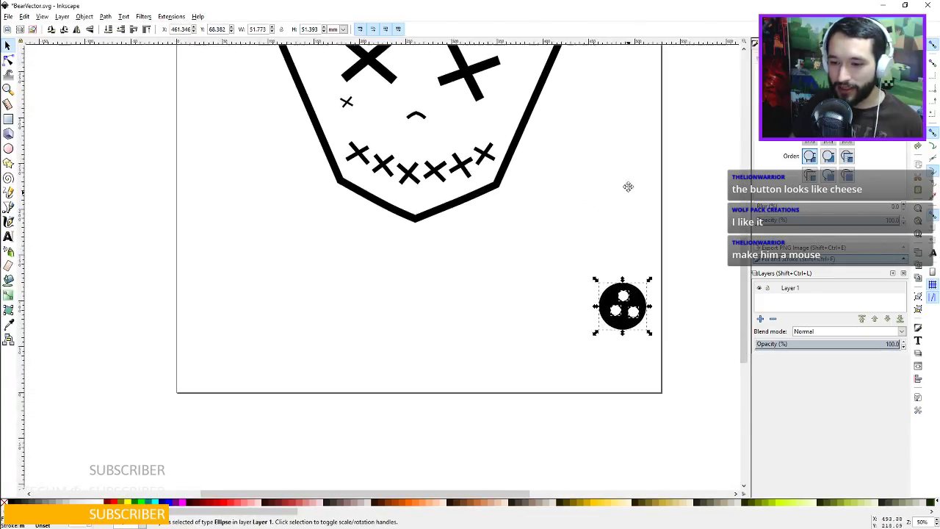
{"action": "left_click_drag", "start_coordinate": [644, 290], "coordinate": [646, 344]}
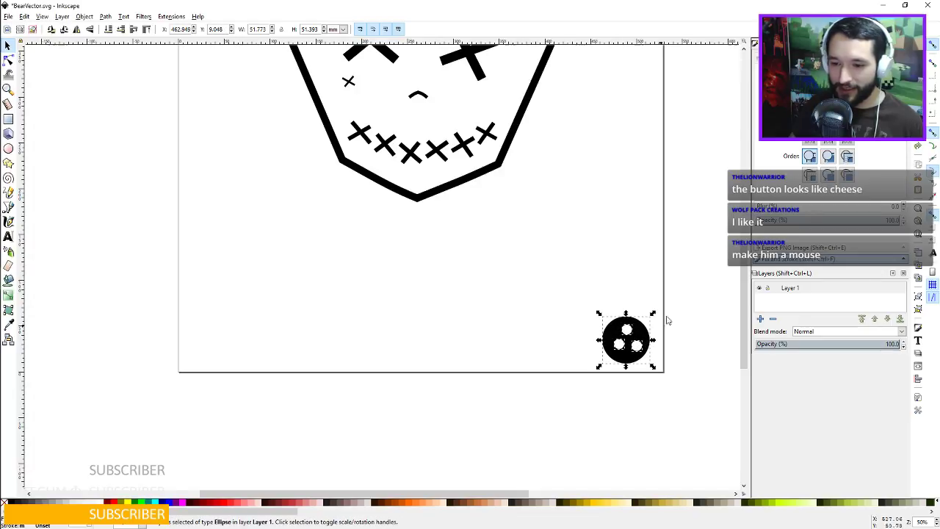
{"action": "left_click_drag", "start_coordinate": [531, 157], "coordinate": [572, 318]}
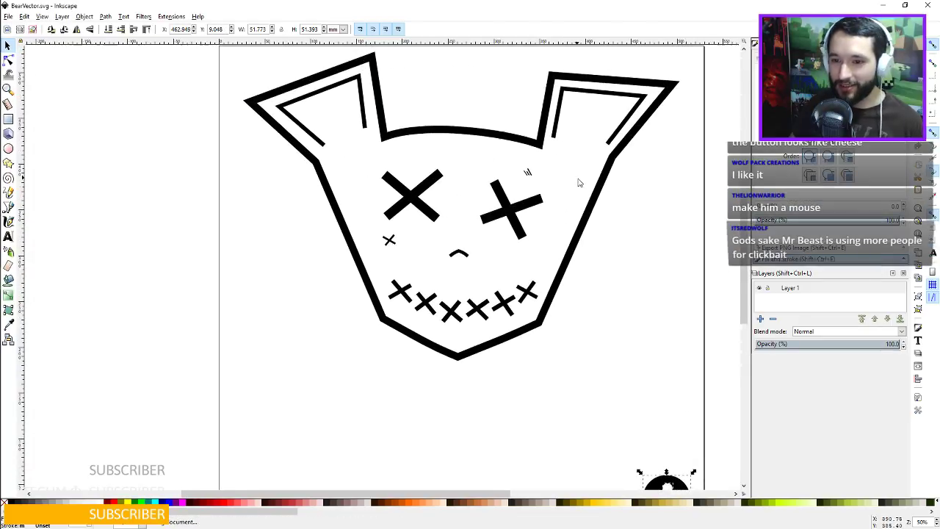
{"action": "left_click_drag", "start_coordinate": [580, 183], "coordinate": [594, 216]}
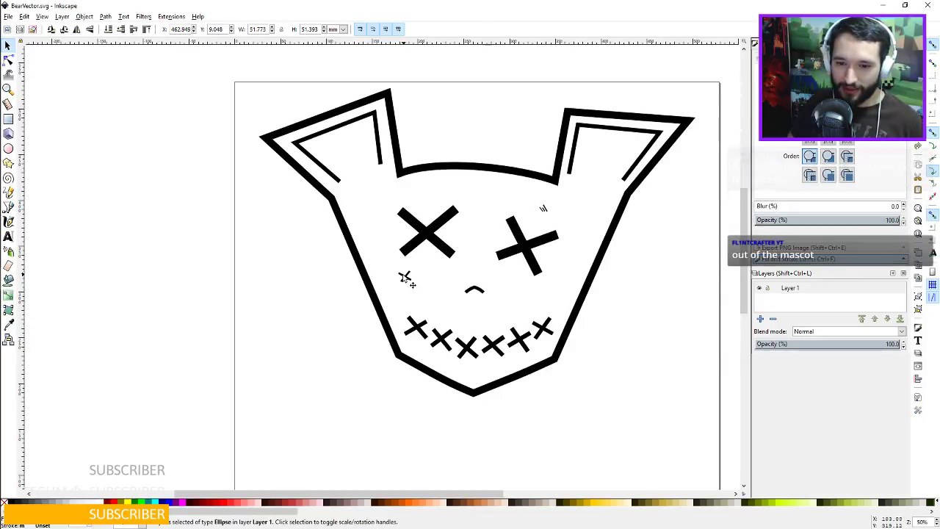
Stretch the three strokes above the right eye: the longest to about 10.2 mm high, the middle one taller, the left one about 5.3 mm wide.
{"action": "left_click", "coordinate": [541, 208]}
{"action": "scroll", "coordinate": [558, 217], "scroll_direction": "up", "scroll_amount": 6, "text": "ctrl"}
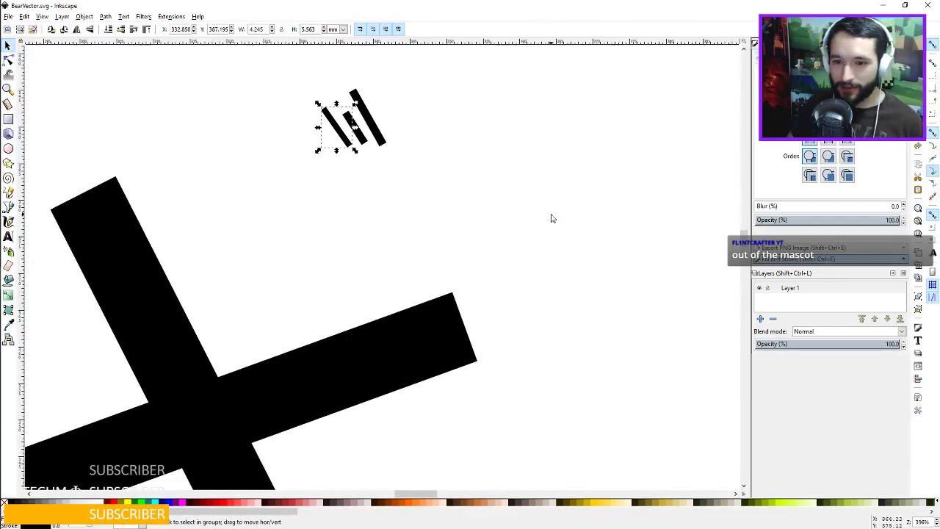
{"action": "left_click", "coordinate": [439, 182]}
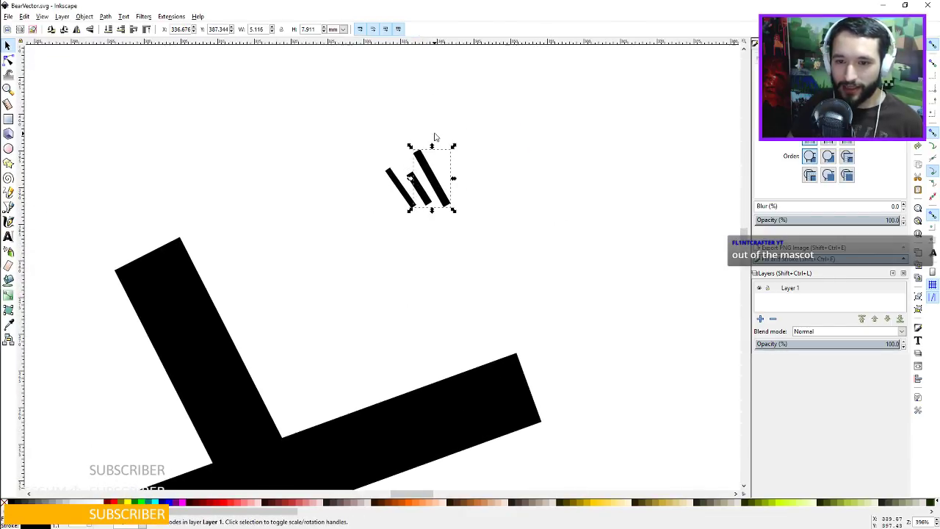
{"action": "left_click_drag", "start_coordinate": [451, 147], "coordinate": [460, 132]}
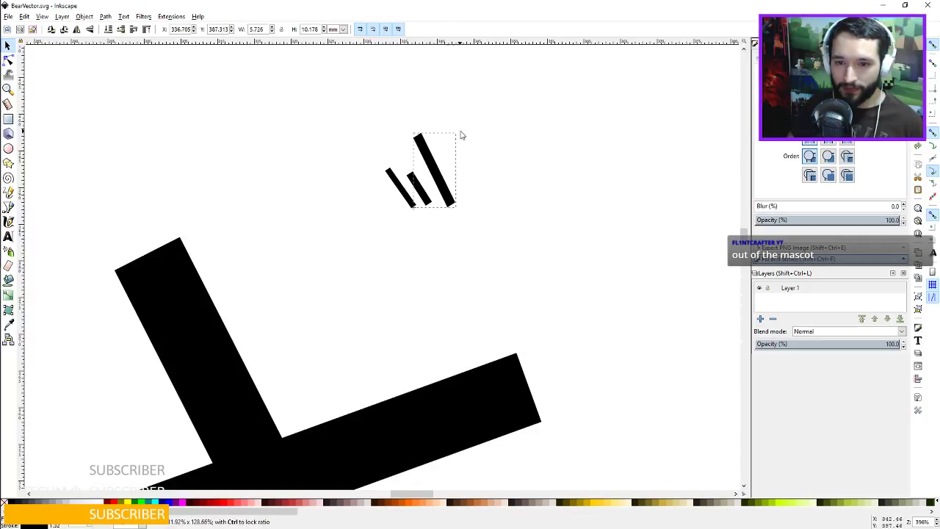
{"action": "left_click", "coordinate": [420, 176]}
{"action": "left_click_drag", "start_coordinate": [402, 168], "coordinate": [398, 157]}
{"action": "left_click", "coordinate": [389, 177]}
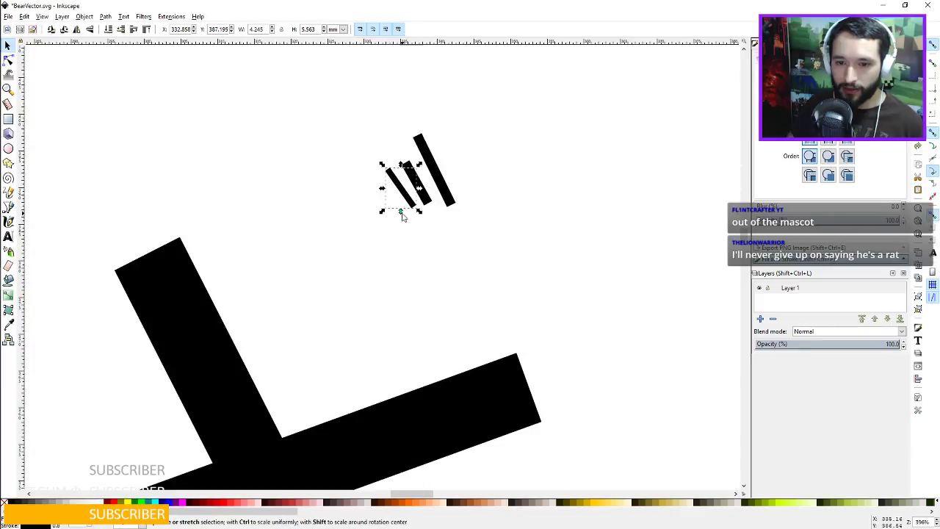
{"action": "mouse_move", "coordinate": [385, 214]}
{"action": "left_mouse_down"}
{"action": "mouse_move", "coordinate": [382, 223]}
{"action": "mouse_move", "coordinate": [374, 212]}
{"action": "left_mouse_up"}
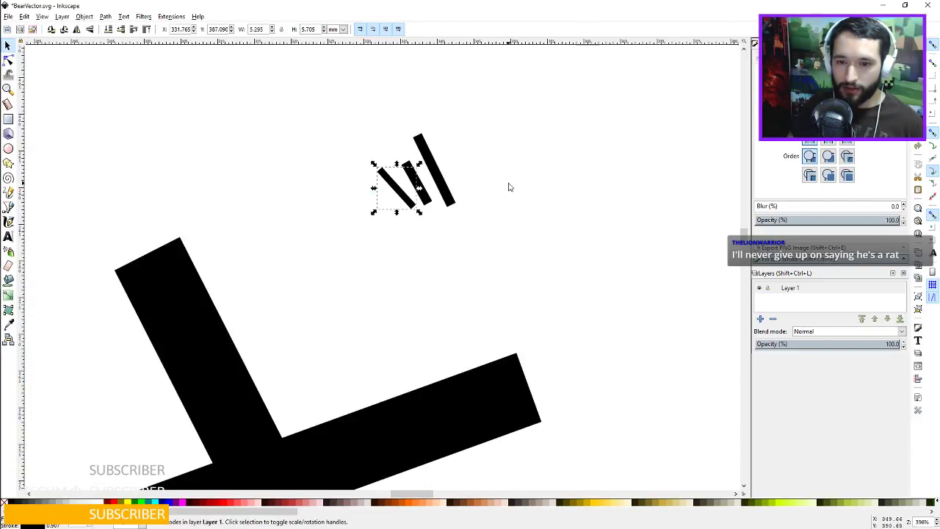
Move the three-stroke mark further right, just above the outer end of the right X eye, and save the drawing.
{"action": "scroll", "coordinate": [508, 184], "scroll_direction": "down", "scroll_amount": 4}
{"action": "scroll", "coordinate": [567, 214], "scroll_direction": "down", "scroll_amount": 4}
{"action": "scroll", "coordinate": [565, 207], "scroll_direction": "up", "scroll_amount": 2}
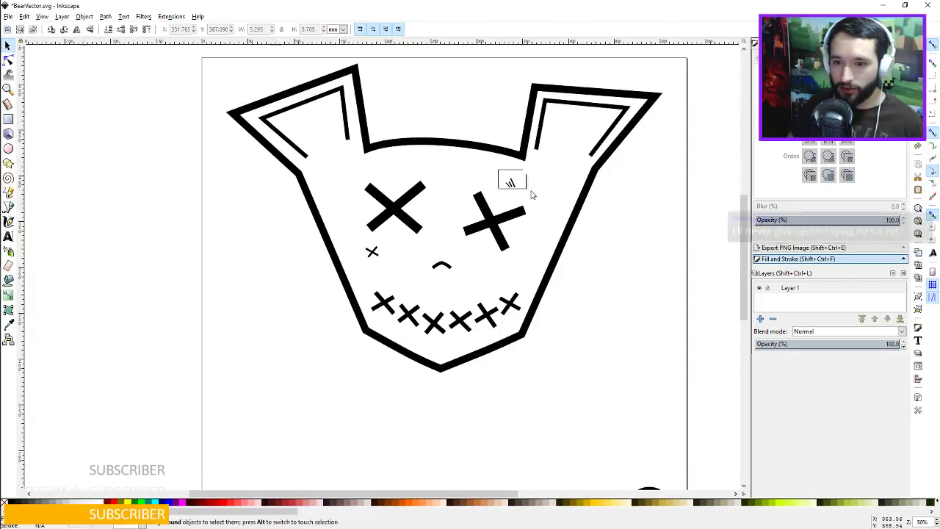
{"action": "left_click", "coordinate": [511, 184]}
{"action": "left_click_drag", "start_coordinate": [511, 184], "coordinate": [531, 187]}
{"action": "left_click", "coordinate": [555, 202]}
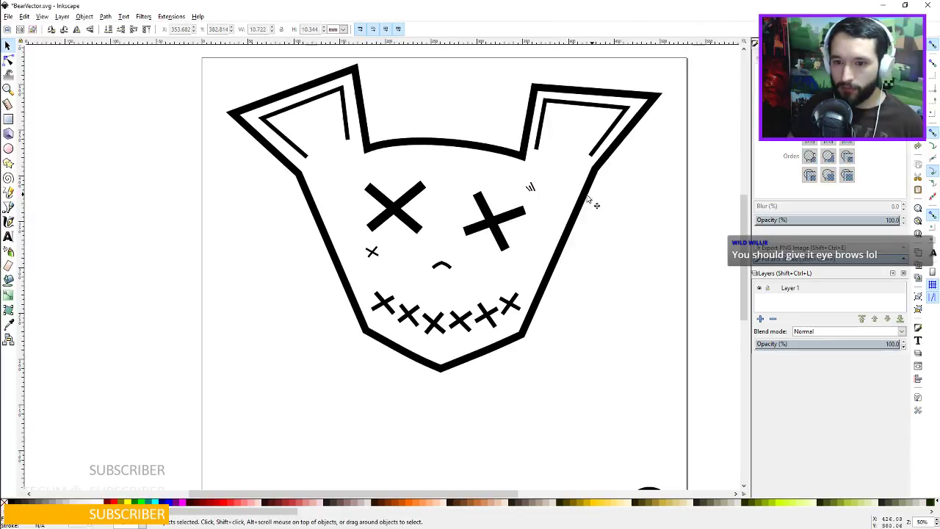
{"action": "key", "text": "ctrl+s"}
Thin both crossing strokes of the small cheek X below the left eye to 1.5 mm.
{"action": "left_click", "coordinate": [373, 252]}
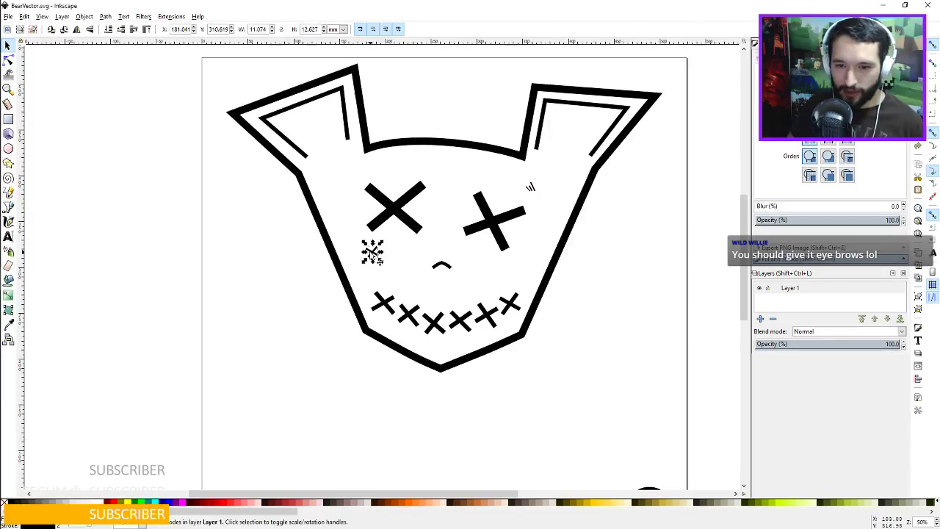
{"action": "scroll", "coordinate": [374, 253], "scroll_direction": "up", "scroll_amount": 6}
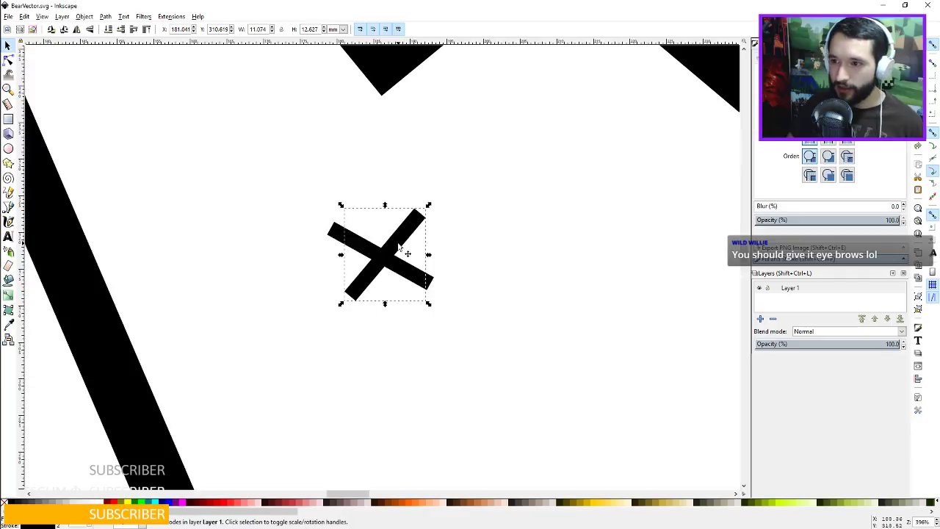
{"action": "left_click", "coordinate": [398, 248]}
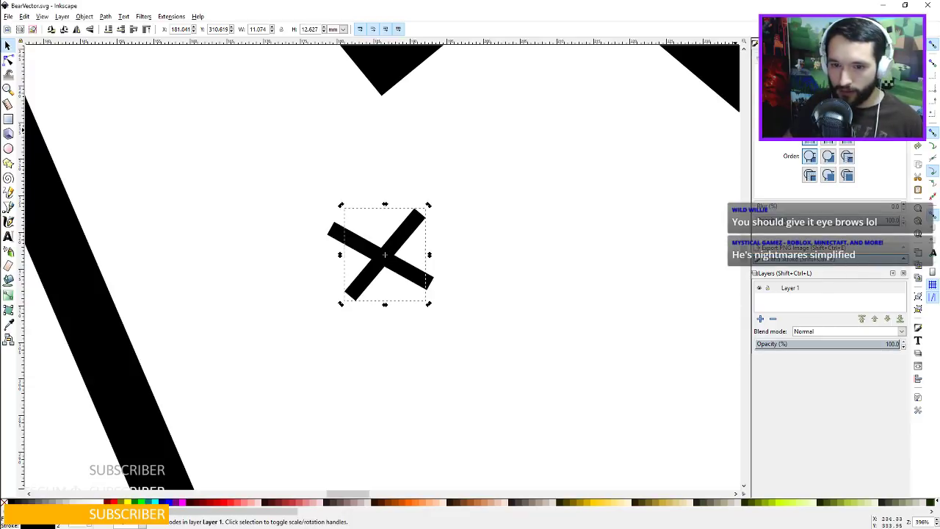
{"action": "key", "text": "Return"}
{"action": "left_click", "coordinate": [366, 248]}
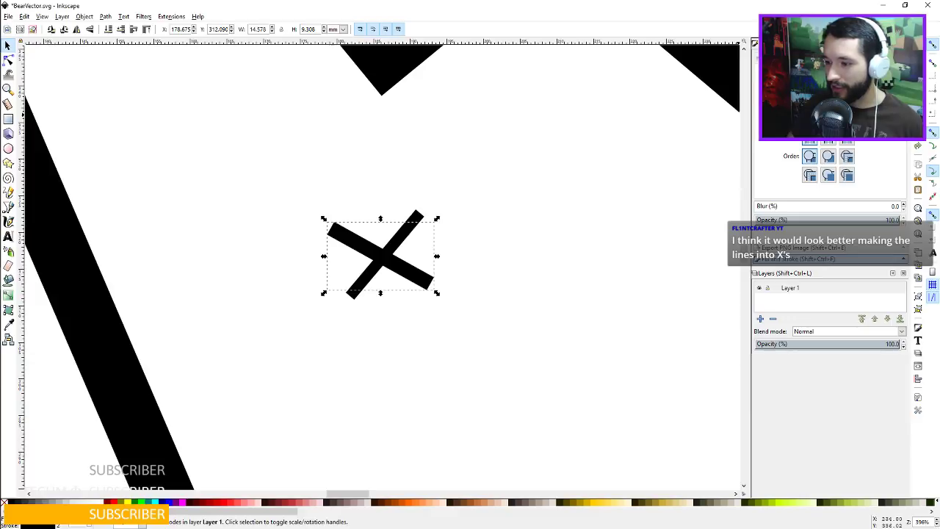
{"action": "scroll", "coordinate": [555, 217], "scroll_direction": "down", "scroll_amount": 2}
{"action": "scroll", "coordinate": [514, 232], "scroll_direction": "up", "scroll_amount": 1}
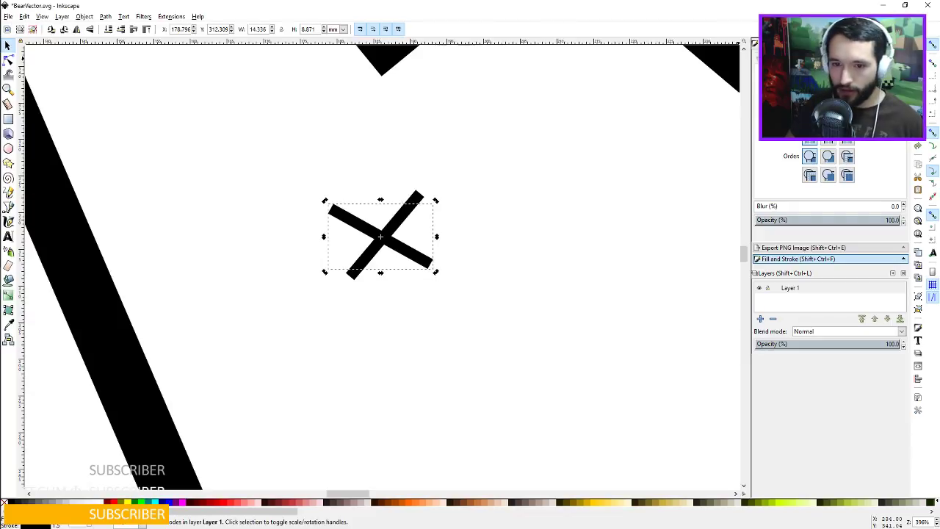
{"action": "left_click", "coordinate": [482, 197]}
{"action": "scroll", "coordinate": [482, 197], "scroll_direction": "down", "scroll_amount": 5}
{"action": "scroll", "coordinate": [524, 221], "scroll_direction": "down", "scroll_amount": 2}
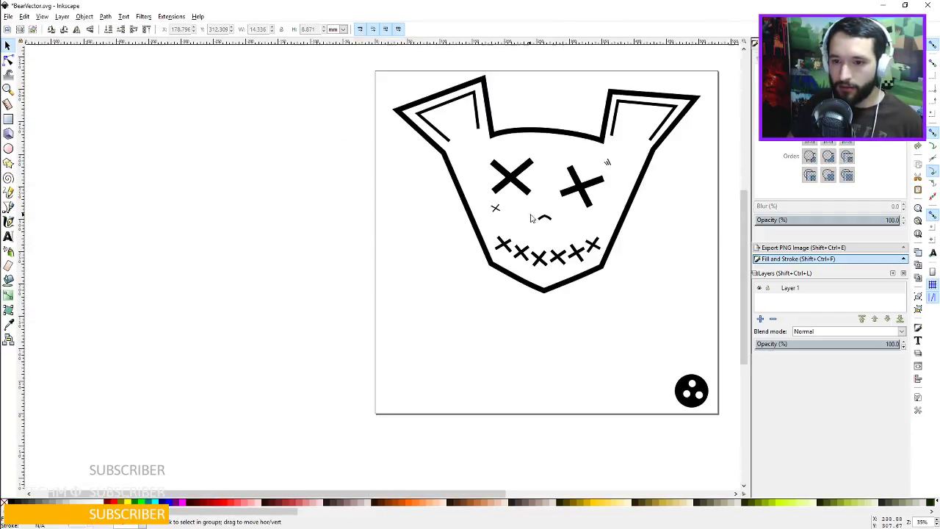
Select both strokes of the small cheek X, move them outward toward the left face outline, and save the drawing.
{"action": "scroll", "coordinate": [524, 220], "scroll_direction": "up", "scroll_amount": 2}
{"action": "left_click", "coordinate": [455, 207]}
{"action": "scroll", "coordinate": [465, 213], "scroll_direction": "up", "scroll_amount": 4}
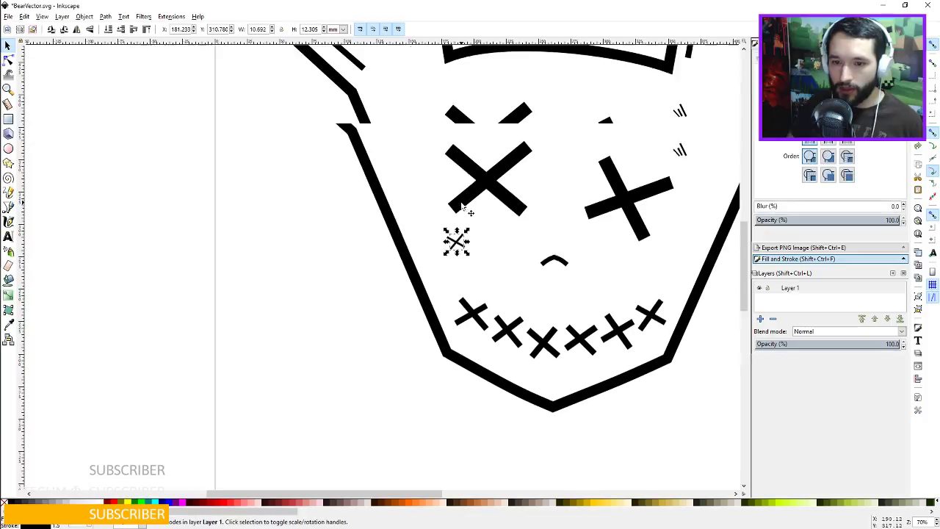
{"action": "scroll", "coordinate": [474, 272], "scroll_direction": "down", "scroll_amount": 3}
{"action": "scroll", "coordinate": [471, 269], "scroll_direction": "up", "scroll_amount": 1}
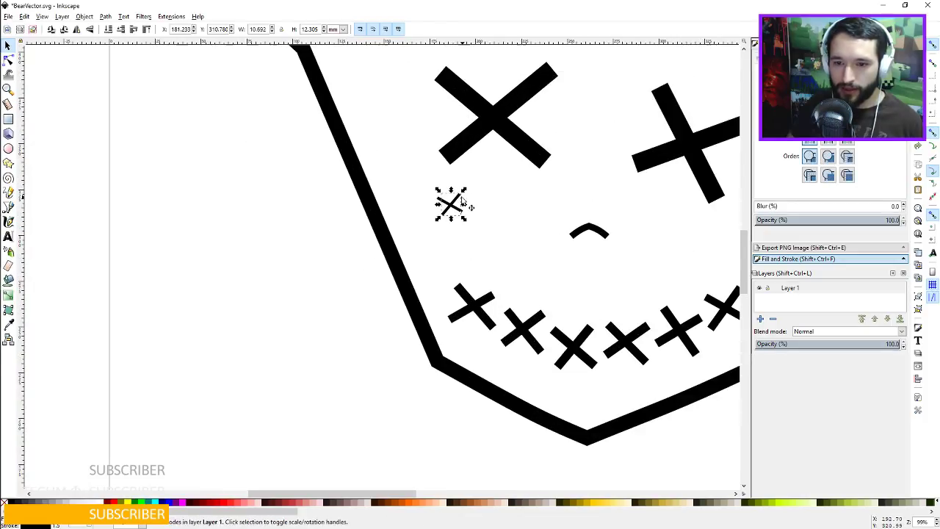
{"action": "left_click", "coordinate": [455, 211]}
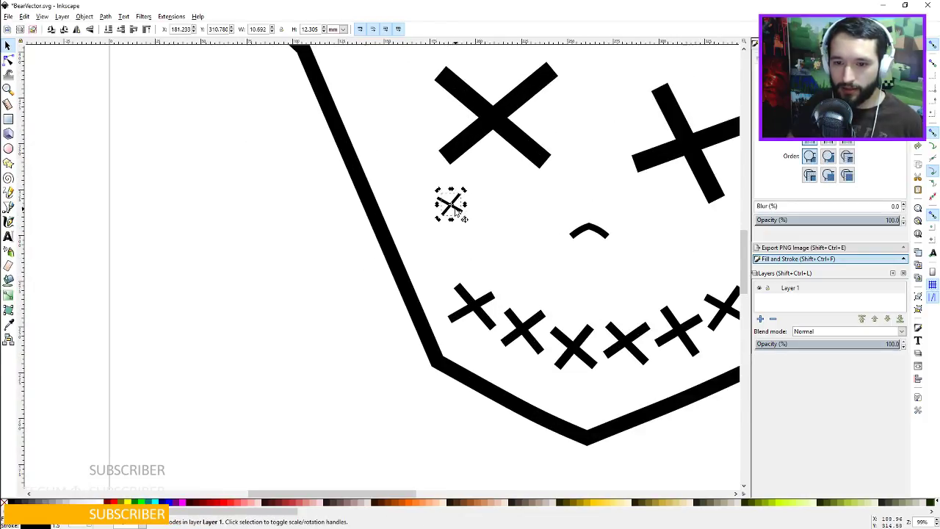
{"action": "scroll", "coordinate": [462, 224], "scroll_direction": "up", "scroll_amount": 2}
{"action": "scroll", "coordinate": [459, 235], "scroll_direction": "up", "scroll_amount": 5}
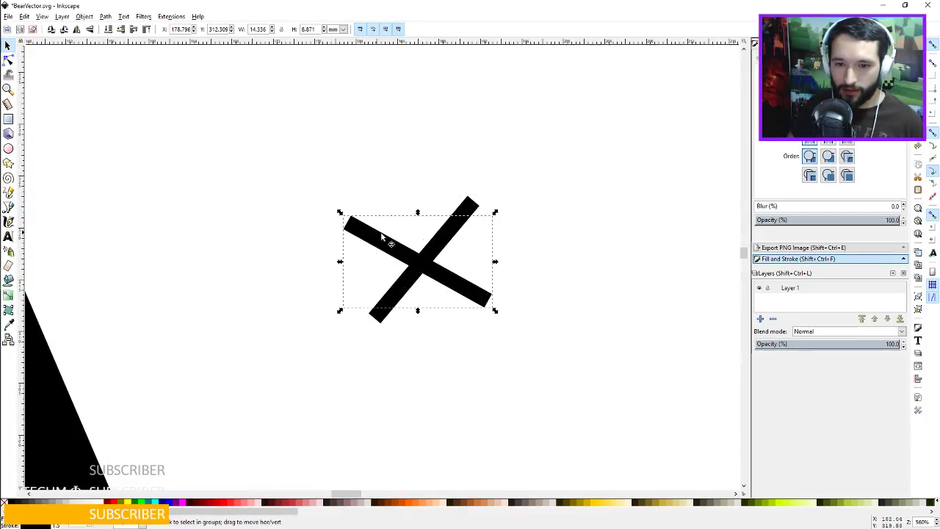
{"action": "scroll", "coordinate": [535, 241], "scroll_direction": "down", "scroll_amount": 7}
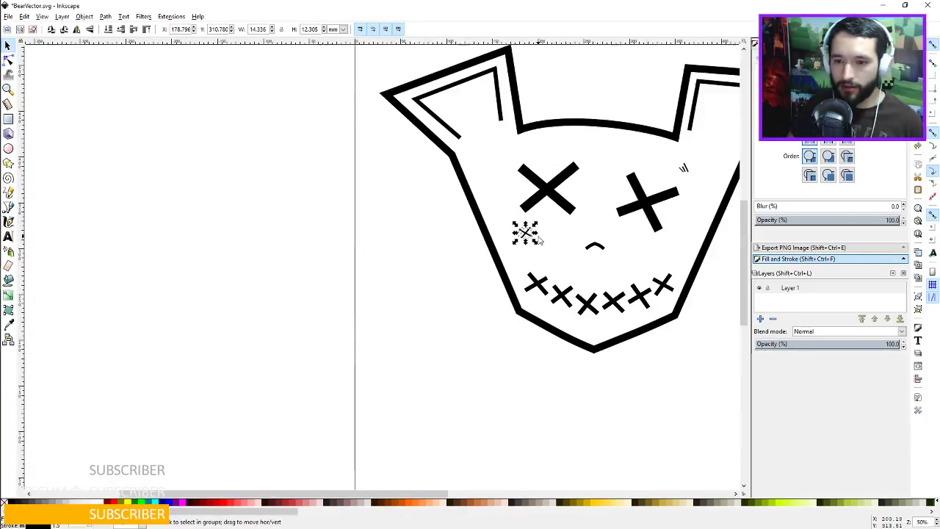
{"action": "left_click", "coordinate": [538, 239]}
{"action": "scroll", "coordinate": [514, 239], "scroll_direction": "right", "scroll_amount": 2}
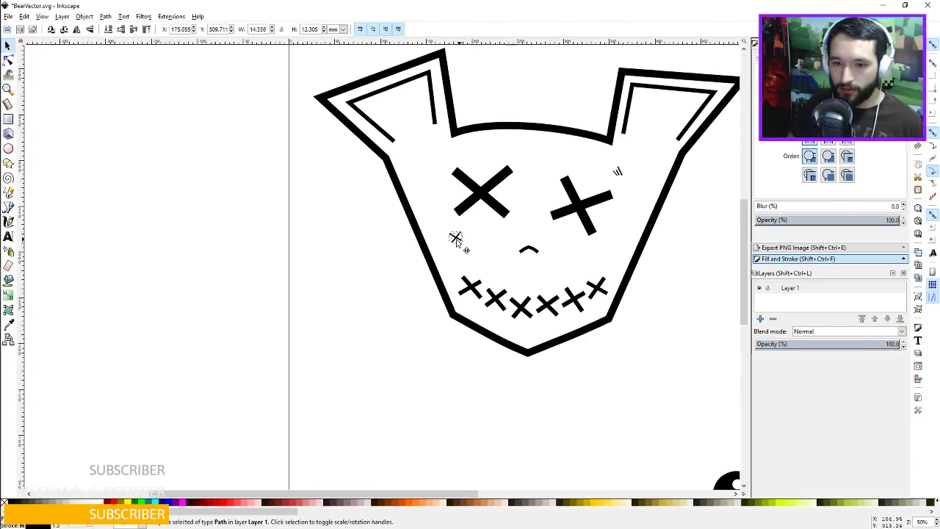
{"action": "mouse_move", "coordinate": [456, 241]}
{"action": "left_mouse_down"}
{"action": "mouse_move", "coordinate": [449, 247]}
{"action": "mouse_move", "coordinate": [631, 247]}
{"action": "mouse_move", "coordinate": [443, 248]}
{"action": "mouse_move", "coordinate": [448, 241]}
{"action": "left_mouse_up"}
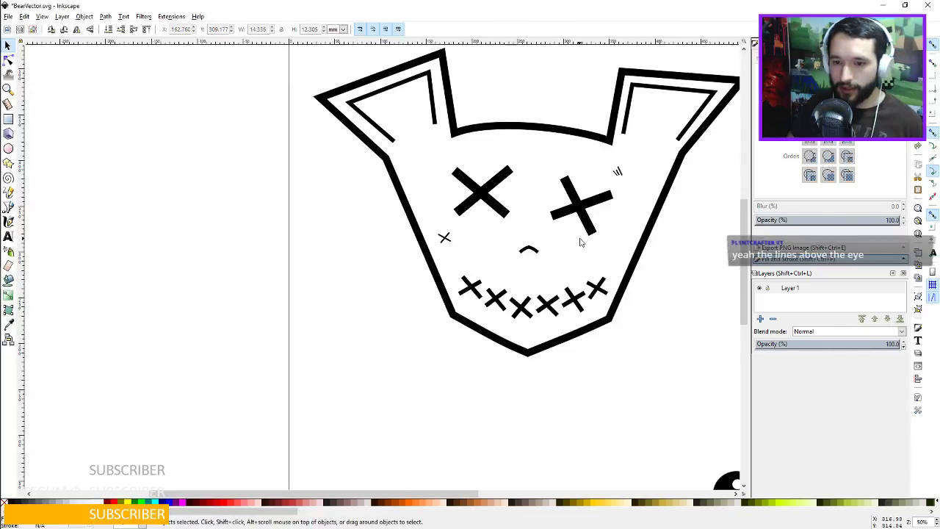
{"action": "scroll", "coordinate": [600, 244], "scroll_direction": "down", "scroll_amount": 2, "text": "ctrl"}
{"action": "scroll", "coordinate": [610, 243], "scroll_direction": "up", "scroll_amount": 2, "text": "ctrl"}
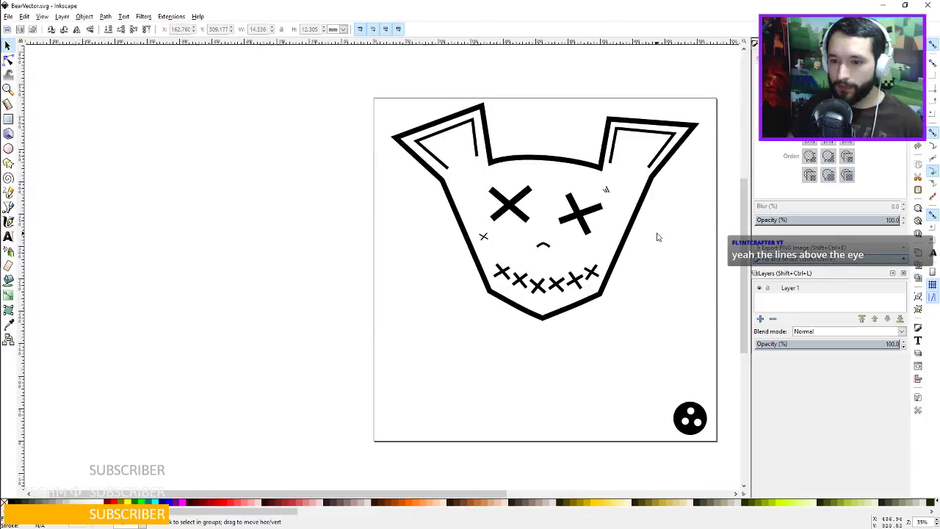
Rotate the small cheek X slightly until its strokes stand nearly like a plus, and save the drawing.
{"action": "left_click_drag", "start_coordinate": [587, 231], "coordinate": [610, 251]}
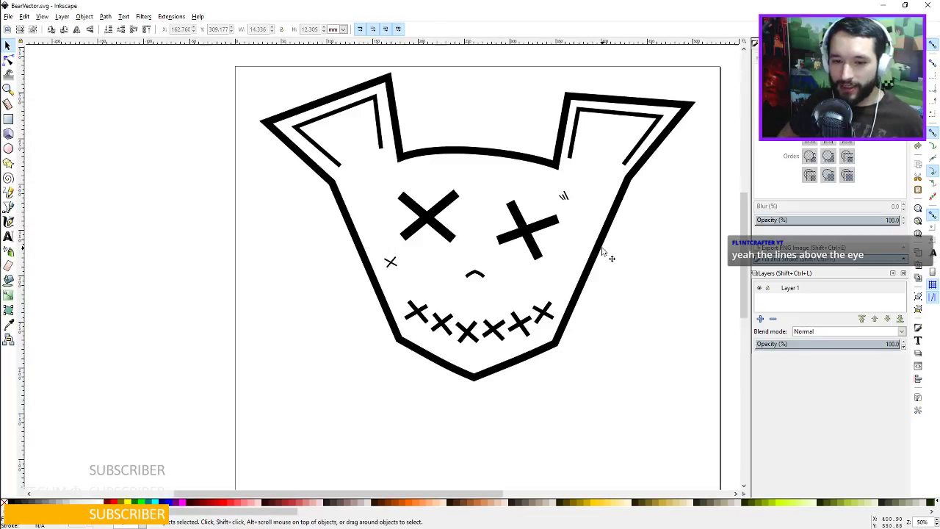
{"action": "left_click_drag", "start_coordinate": [381, 254], "coordinate": [410, 264]}
{"action": "left_click", "coordinate": [392, 262]}
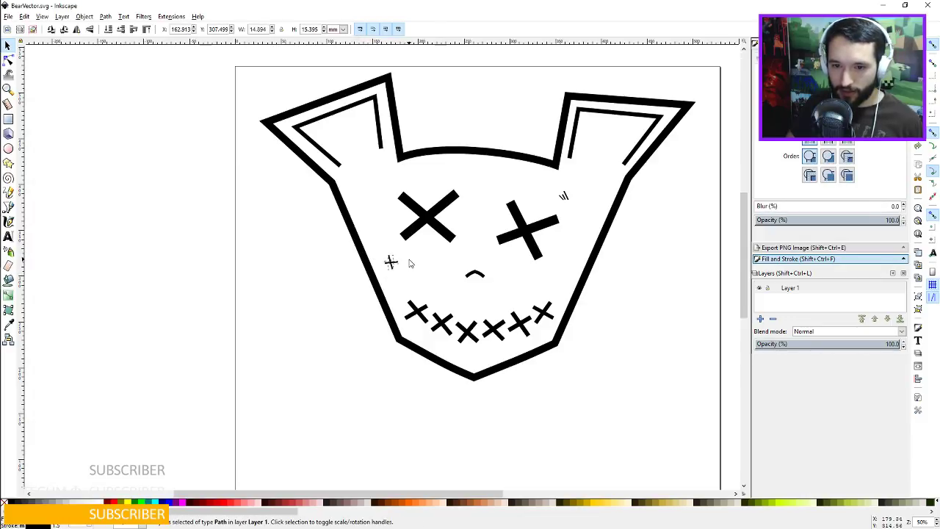
{"action": "left_click", "coordinate": [416, 265]}
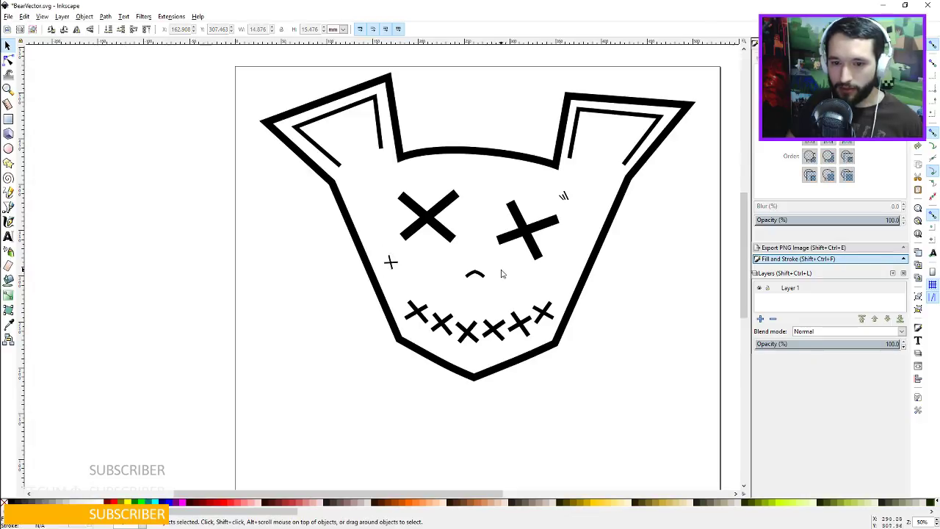
{"action": "key", "text": "ctrl+s"}
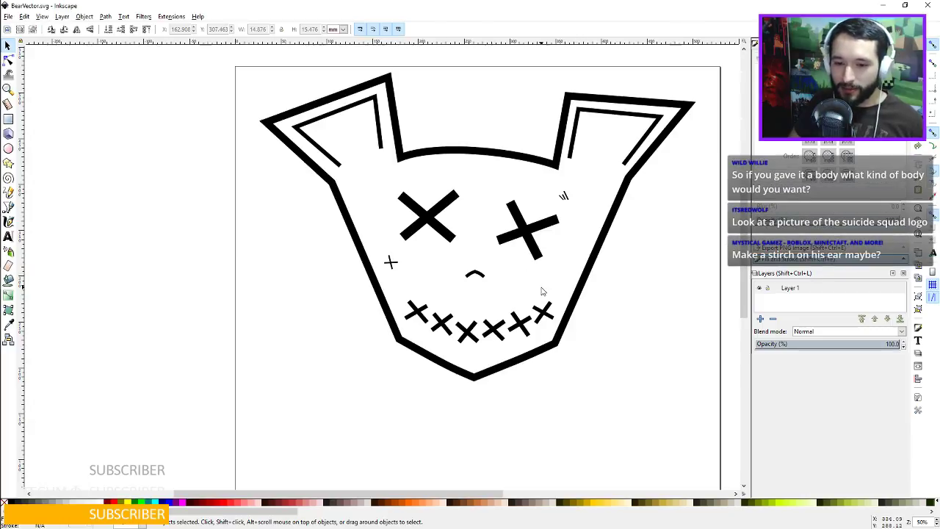
Fine-tune the curve handle on the chin's lower-left edge of the face outline and save the drawing.
{"action": "left_click", "coordinate": [443, 371]}
{"action": "key", "text": "n"}
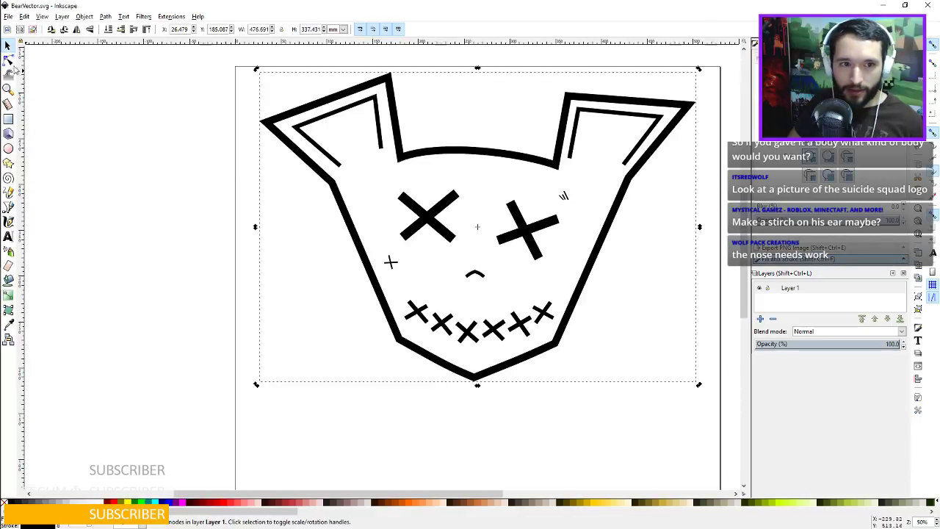
{"action": "left_click", "coordinate": [461, 375]}
{"action": "left_click_drag", "start_coordinate": [446, 364], "coordinate": [446, 365]}
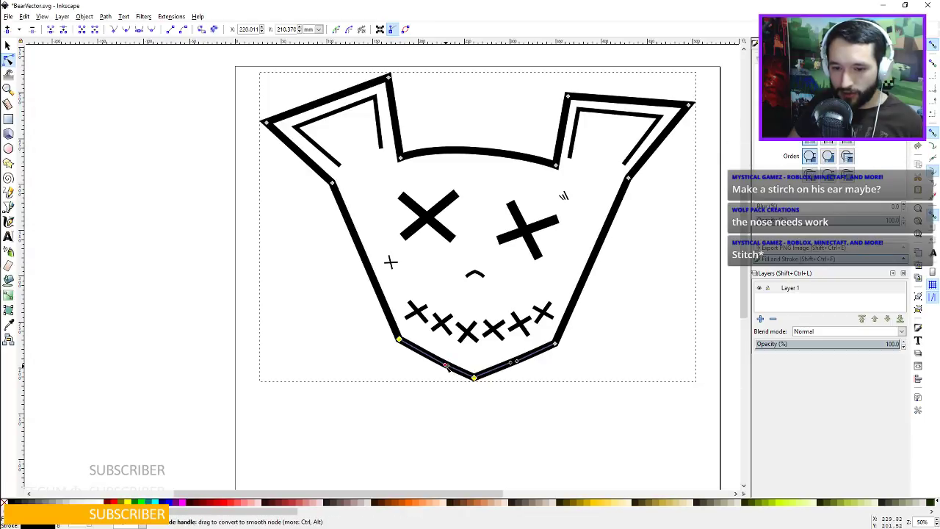
{"action": "left_click_drag", "start_coordinate": [446, 365], "coordinate": [447, 365]}
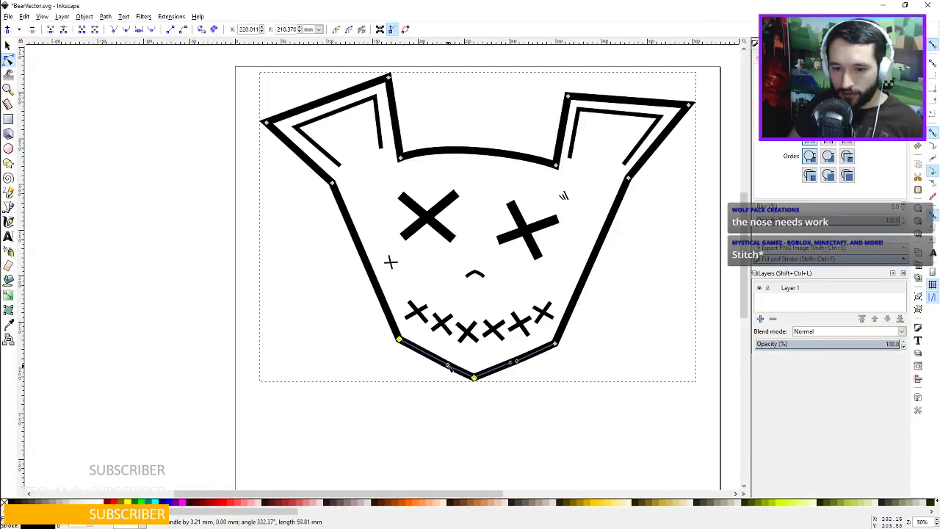
{"action": "left_click", "coordinate": [399, 373]}
{"action": "left_click", "coordinate": [461, 373]}
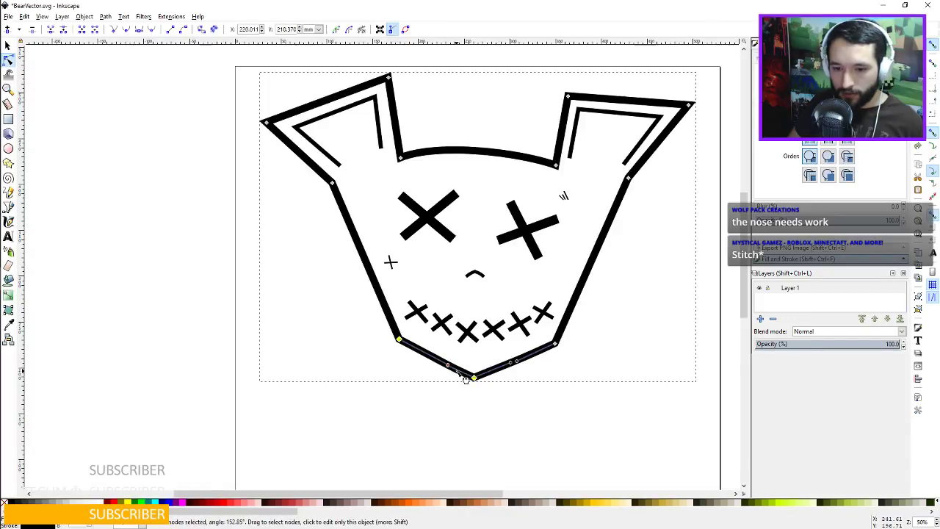
{"action": "left_click_drag", "start_coordinate": [447, 365], "coordinate": [448, 368]}
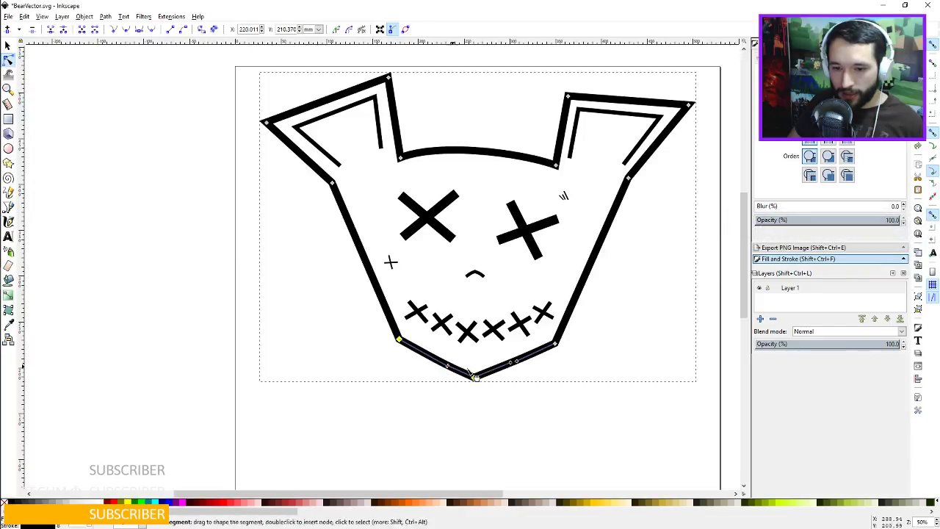
{"action": "left_click", "coordinate": [614, 361]}
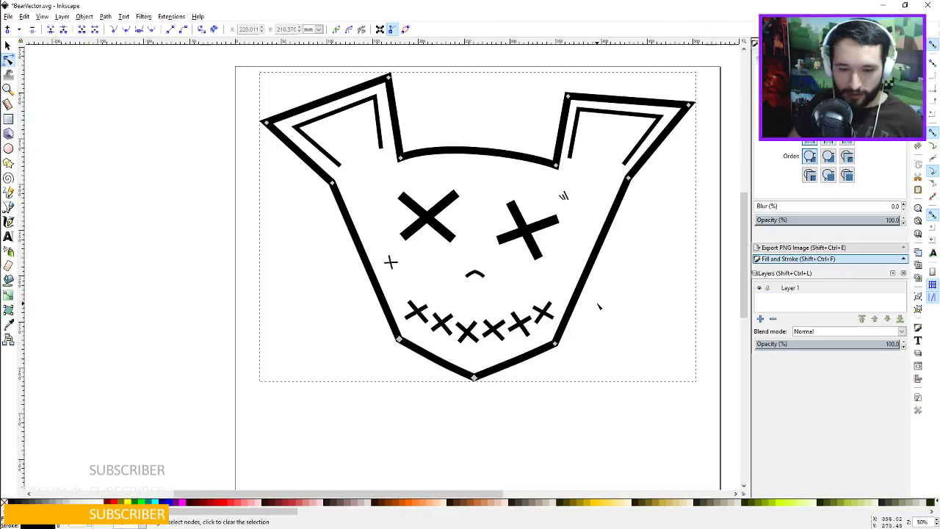
{"action": "key", "text": "ctrl+s"}
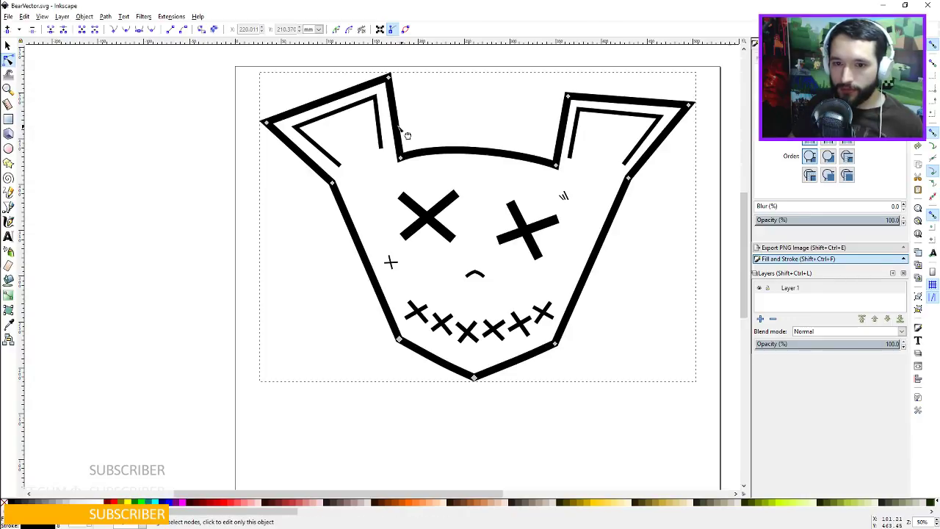
Draw a short slanted line across the left ear's inner line near its outer corner and thicken its stroke to 3 mm.
{"action": "scroll", "coordinate": [407, 135], "scroll_direction": "up", "scroll_amount": 3}
{"action": "scroll", "coordinate": [398, 189], "scroll_direction": "down", "scroll_amount": 2}
{"action": "scroll", "coordinate": [390, 229], "scroll_direction": "up", "scroll_amount": 4}
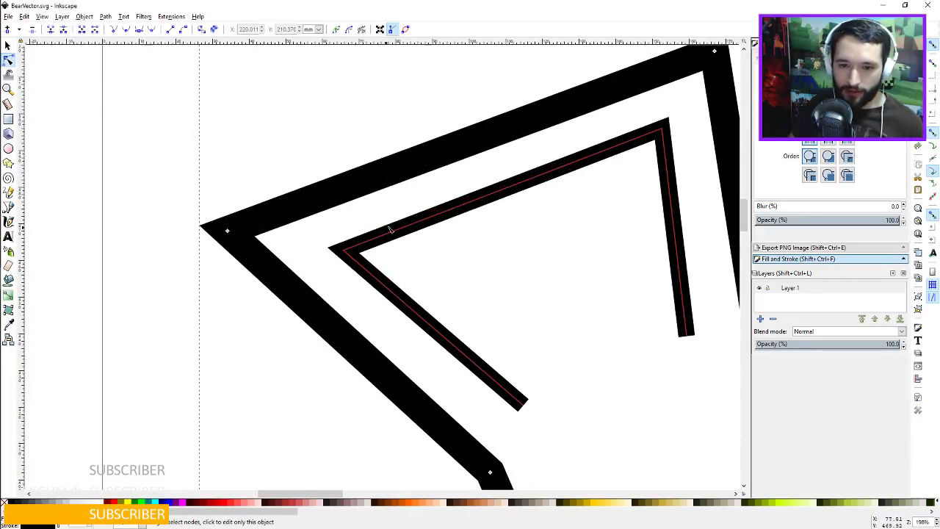
{"action": "scroll", "coordinate": [390, 229], "scroll_direction": "down", "scroll_amount": 1}
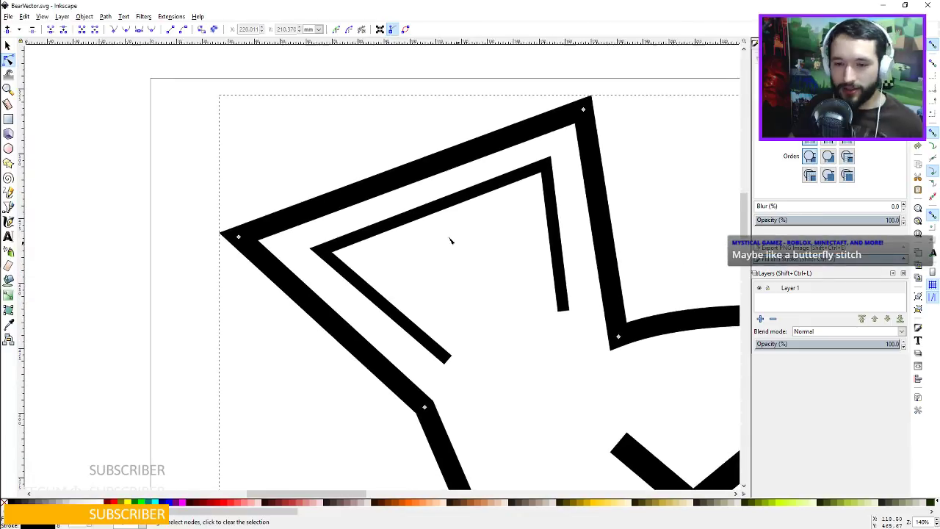
{"action": "left_click", "coordinate": [10, 208]}
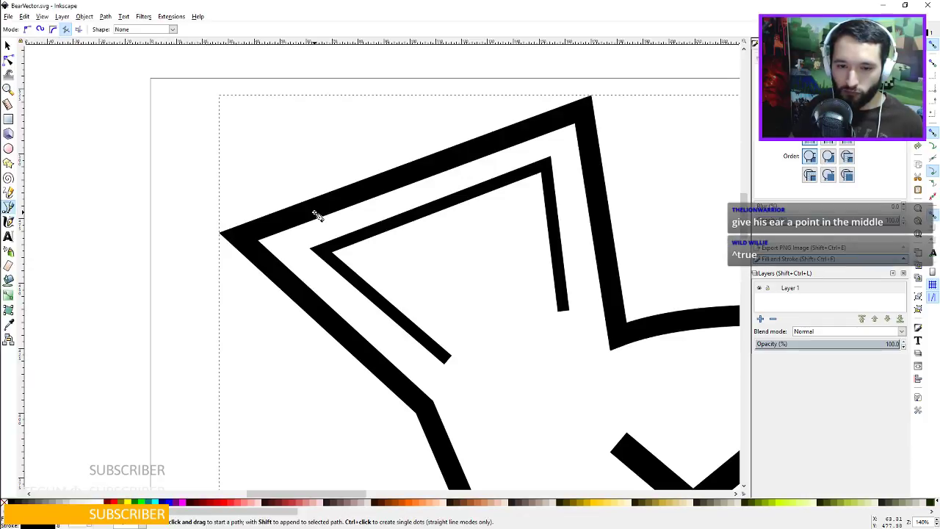
{"action": "left_click", "coordinate": [314, 221]}
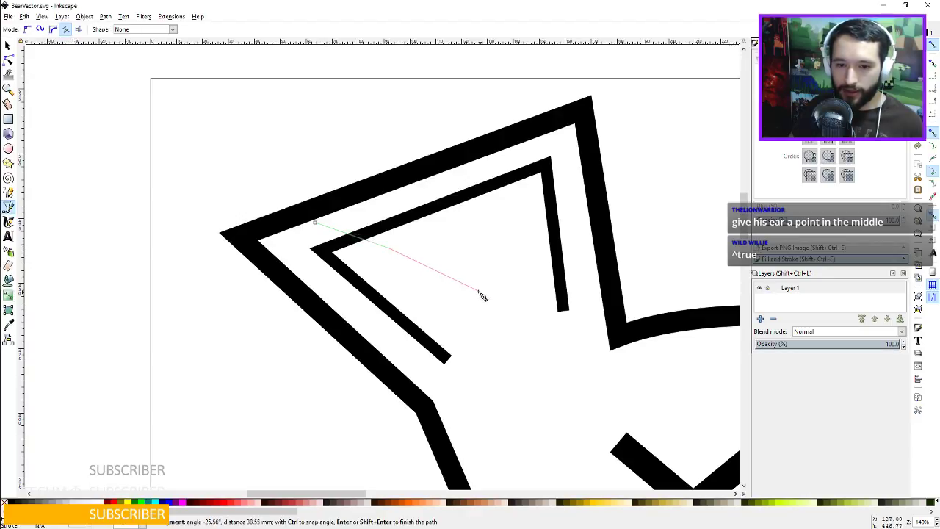
{"action": "double_click", "coordinate": [389, 248]}
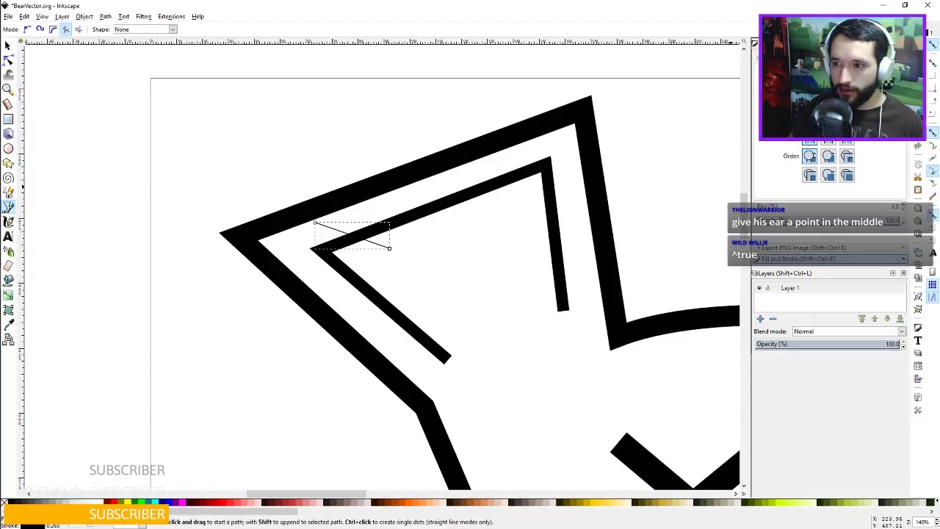
{"action": "key", "text": "Return"}
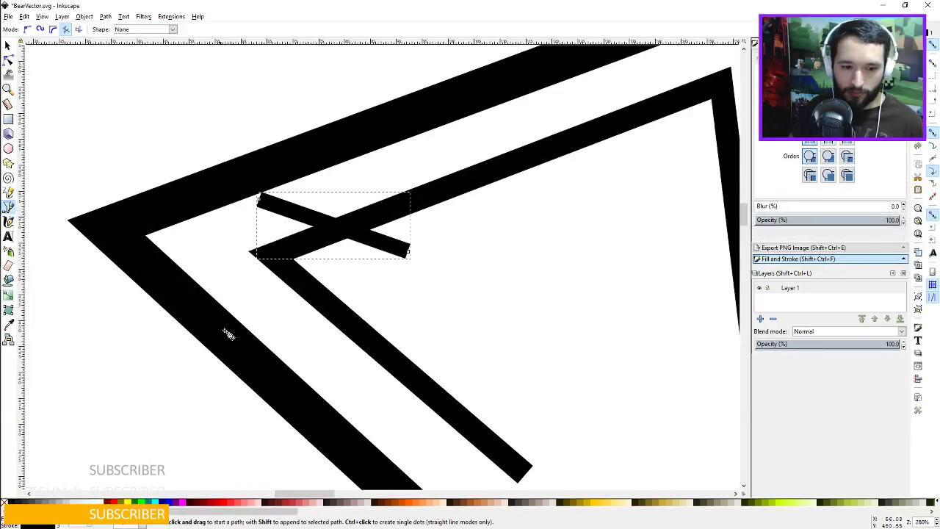
Draw a second, steeper short line through the middle of the stitch line on the left ear's inner line.
{"action": "left_click", "coordinate": [459, 262]}
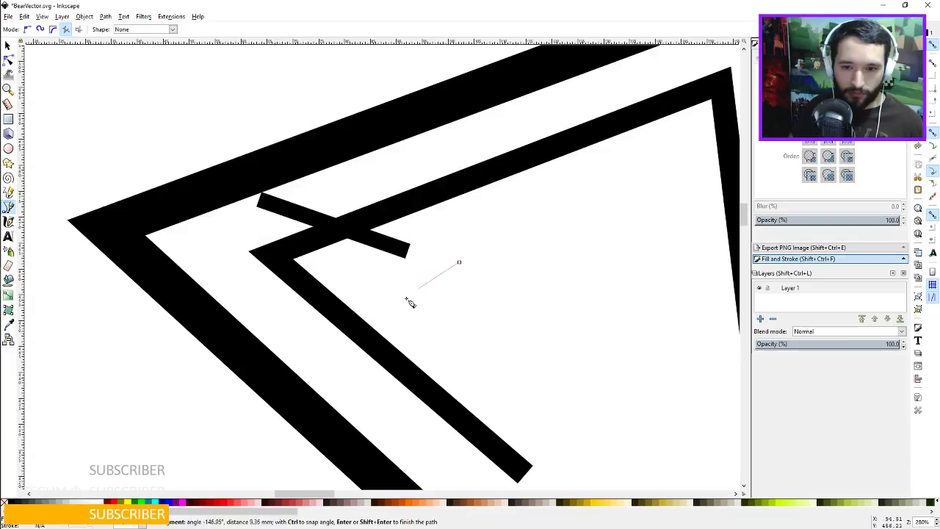
{"action": "key", "text": "Return"}
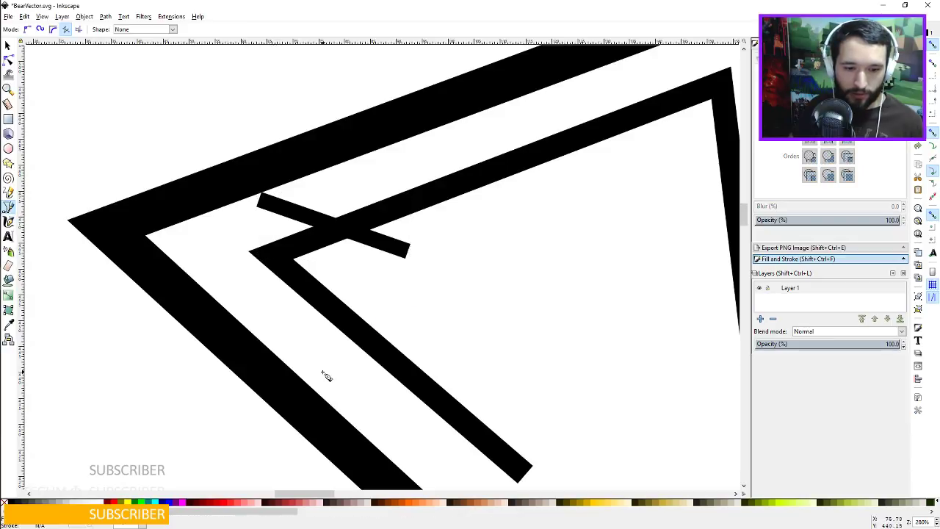
{"action": "left_click", "coordinate": [325, 207]}
{"action": "left_click", "coordinate": [373, 262]}
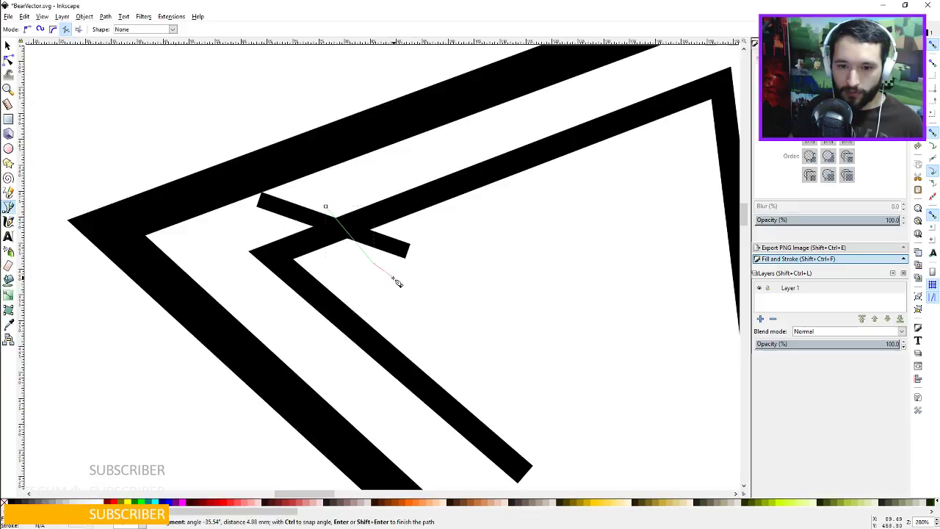
{"action": "key", "text": "Return"}
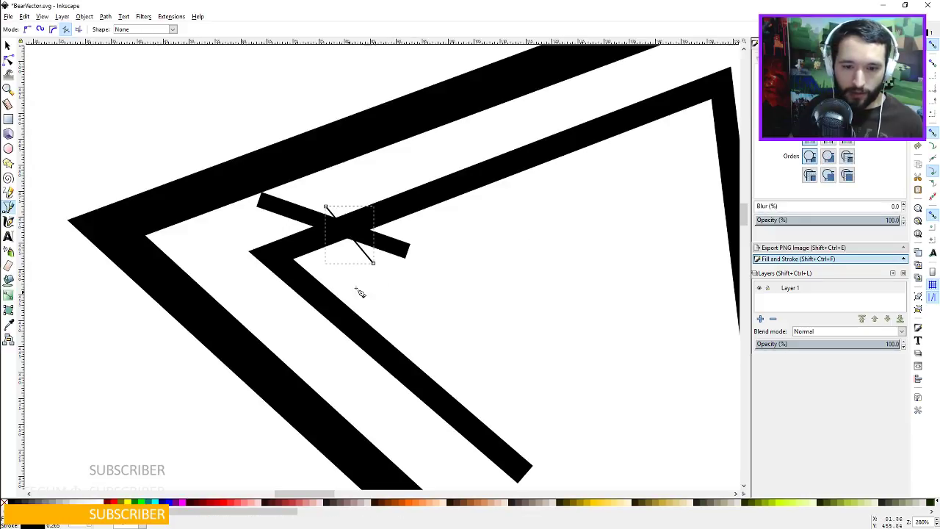
Delete the steeper line on the left ear's stitch and draw two short crossing lines over the stitch's inner end.
{"action": "key", "text": "Delete"}
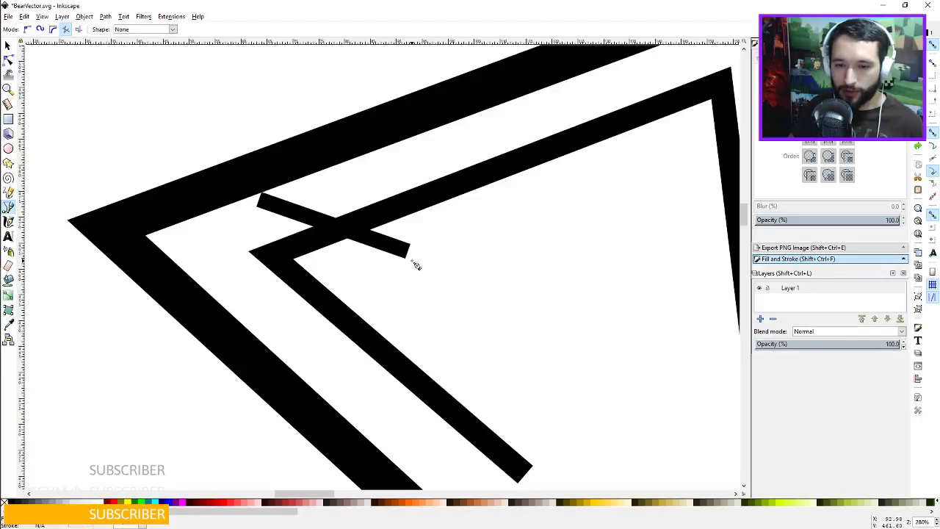
{"action": "left_click", "coordinate": [378, 264]}
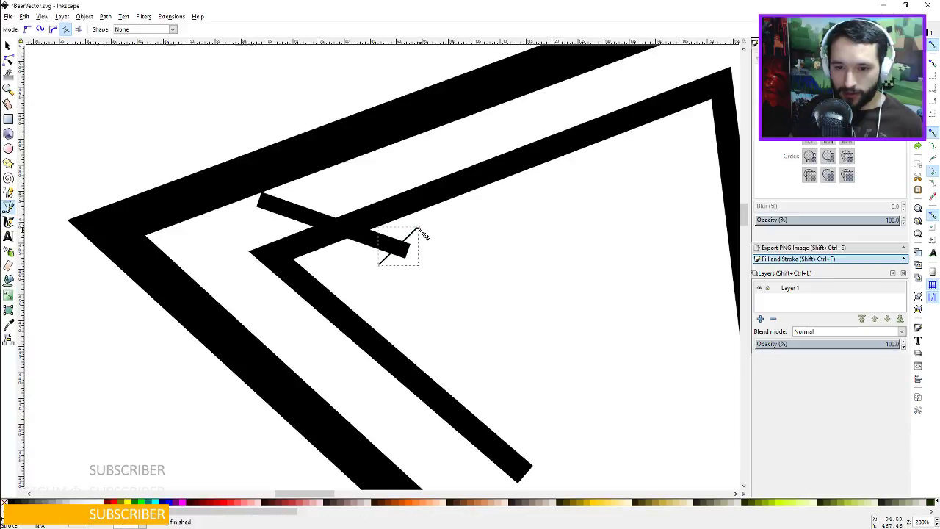
{"action": "left_click", "coordinate": [393, 230]}
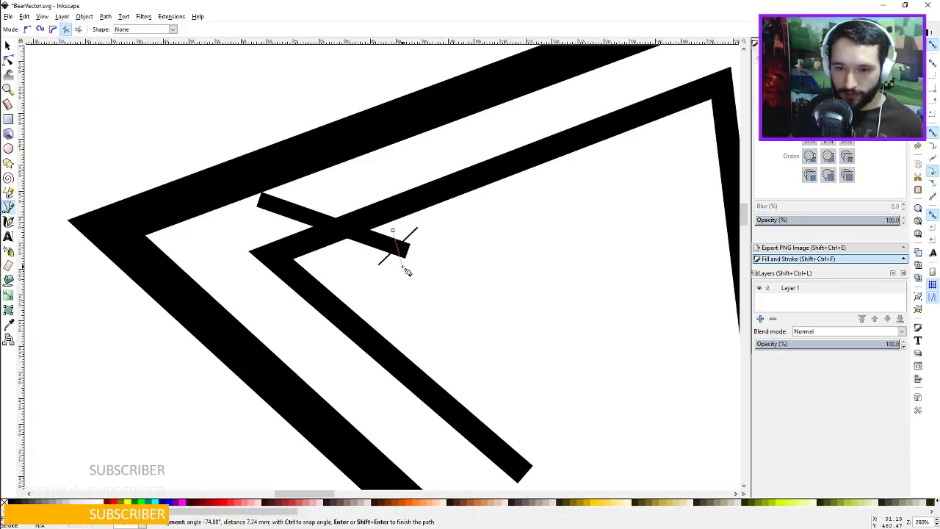
{"action": "key", "text": "Return"}
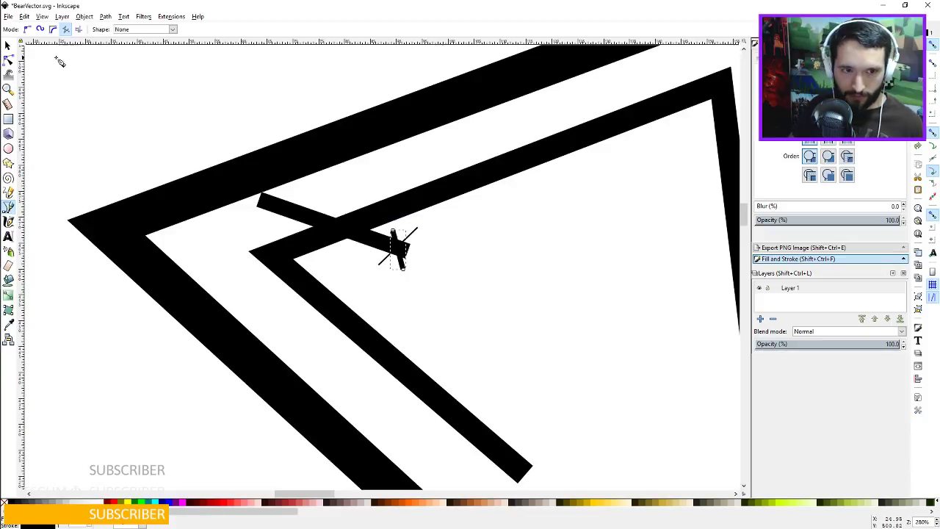
Thicken the diagonal line of the small X at the stitch's inner end to a 1 mm stroke.
{"action": "key", "text": "s"}
{"action": "left_click", "coordinate": [412, 232]}
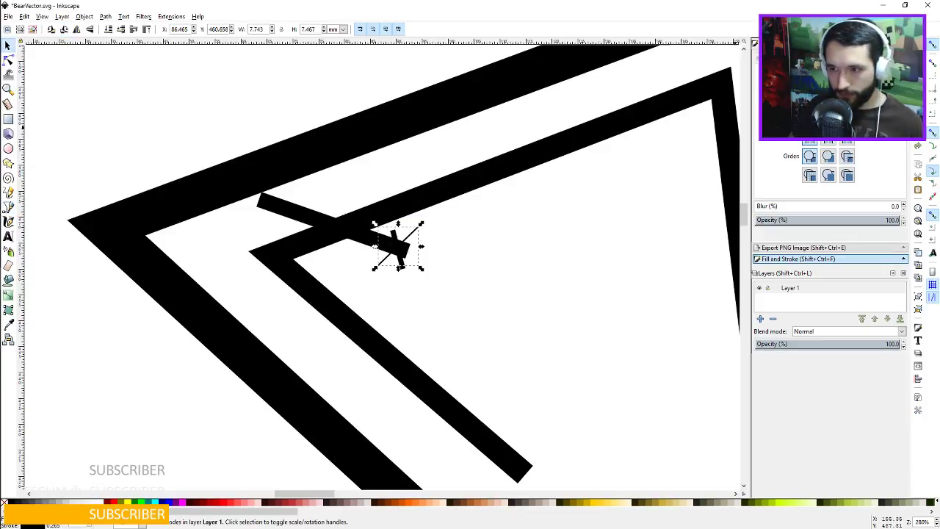
{"action": "key", "text": "greater"}
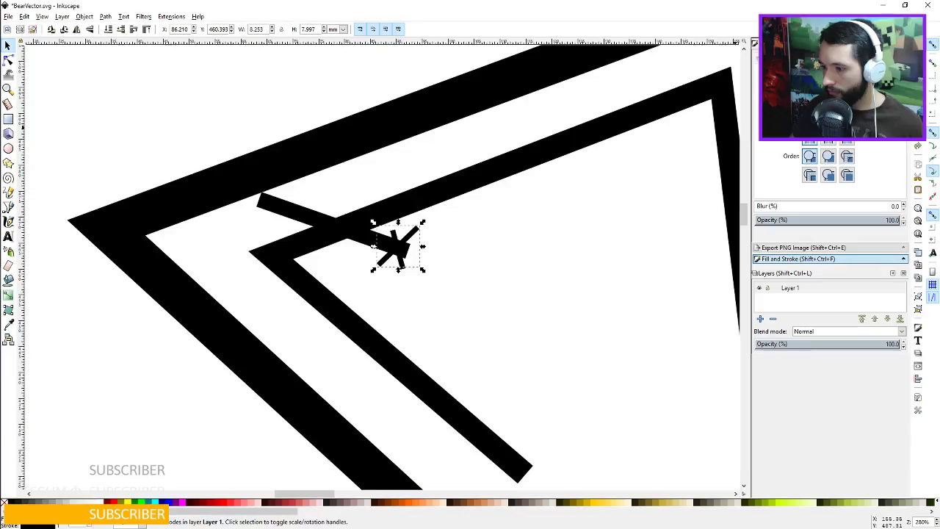
Move both lines of the small X together so they cross at the tip of the left ear stitch's inner end.
{"action": "left_click", "coordinate": [396, 234]}
{"action": "left_click_drag", "start_coordinate": [387, 228], "coordinate": [416, 269]}
{"action": "left_click", "coordinate": [385, 258], "text": "shift"}
{"action": "left_click", "coordinate": [464, 273]}
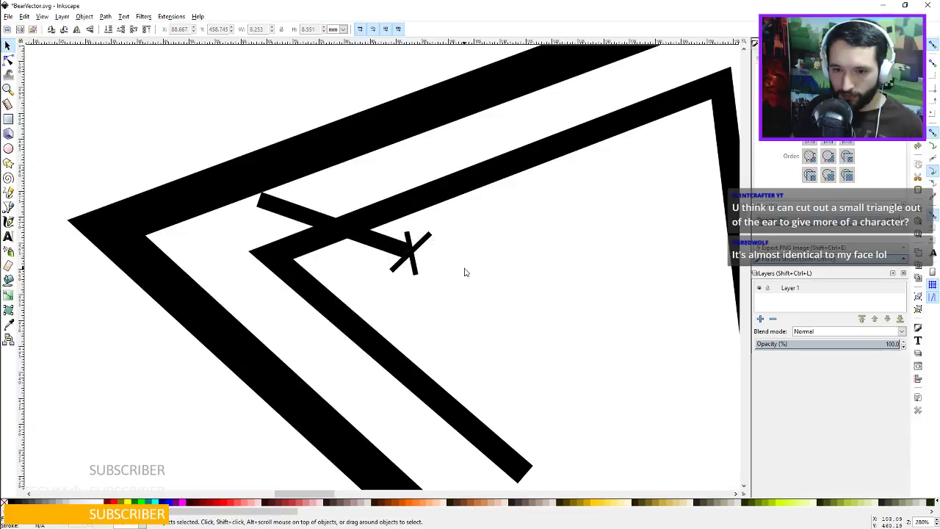
{"action": "scroll", "coordinate": [423, 262], "scroll_direction": "up", "scroll_amount": 4}
{"action": "left_click", "coordinate": [388, 241]}
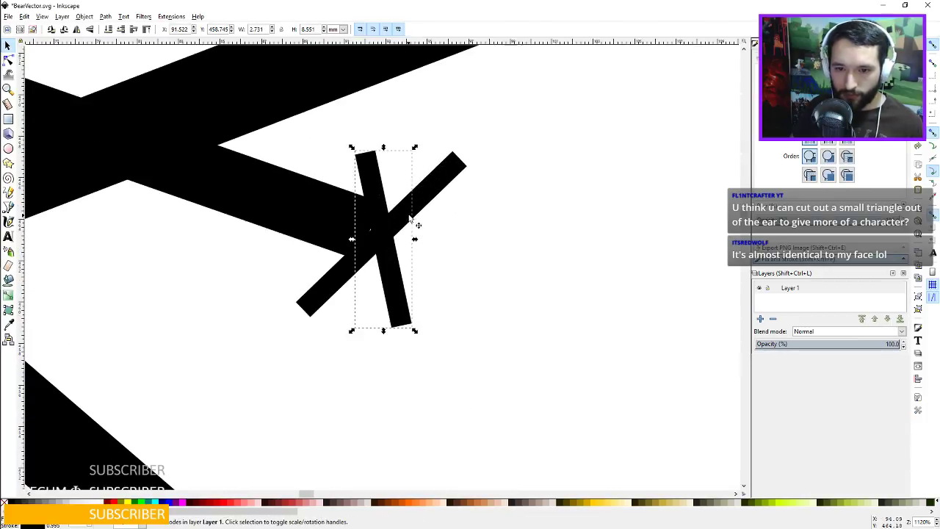
{"action": "left_click", "coordinate": [384, 262], "text": "shift"}
{"action": "left_click_drag", "start_coordinate": [384, 261], "coordinate": [387, 267]}
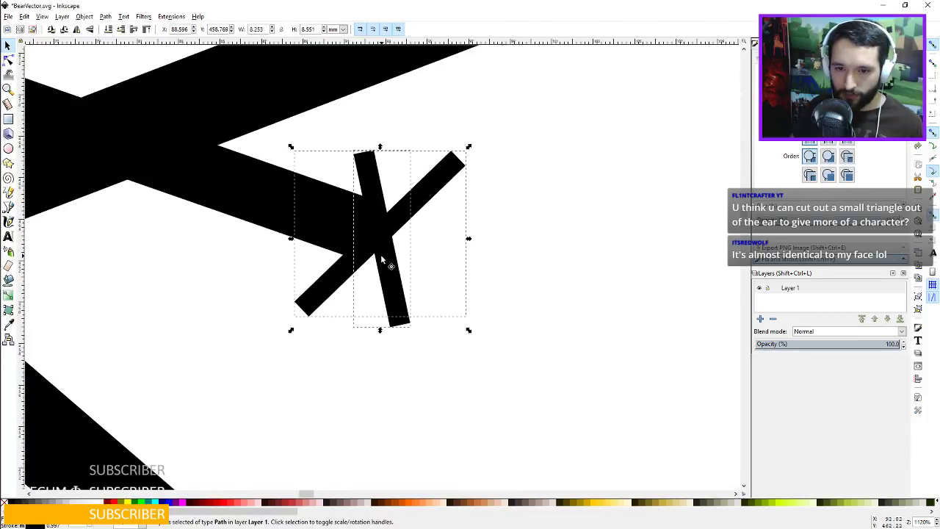
Shorten the left ear's stitch line from its outer end to about 24.5 mm wide.
{"action": "scroll", "coordinate": [538, 248], "scroll_direction": "down", "scroll_amount": 8}
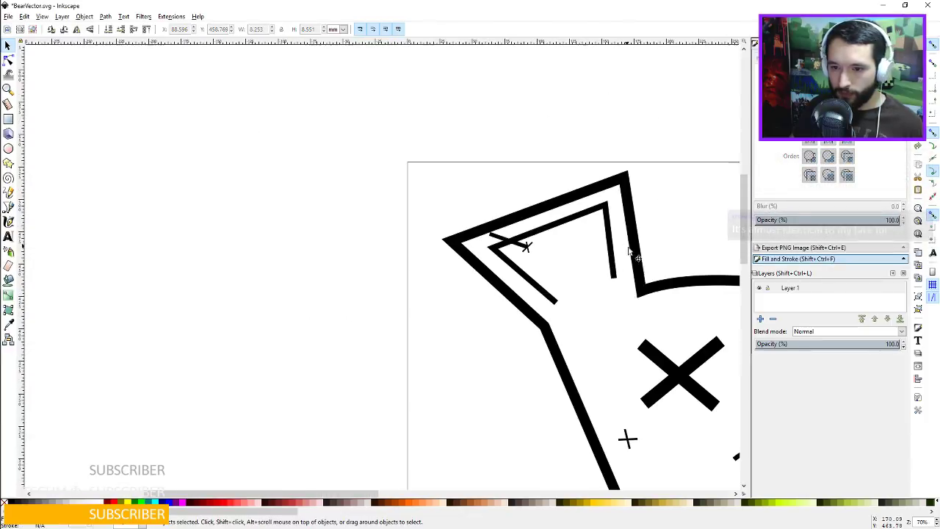
{"action": "scroll", "coordinate": [512, 240], "scroll_direction": "down", "scroll_amount": 2}
{"action": "scroll", "coordinate": [514, 249], "scroll_direction": "up", "scroll_amount": 1}
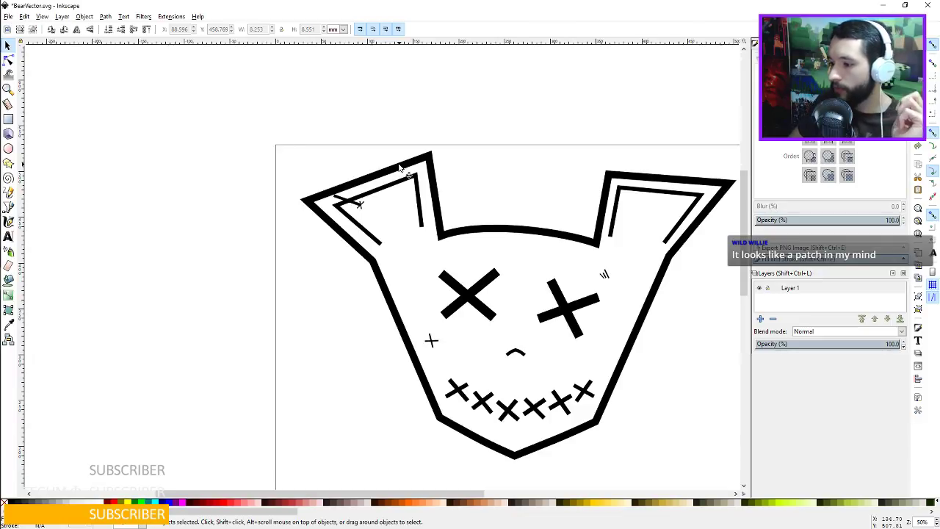
{"action": "scroll", "coordinate": [325, 188], "scroll_direction": "up", "scroll_amount": 5}
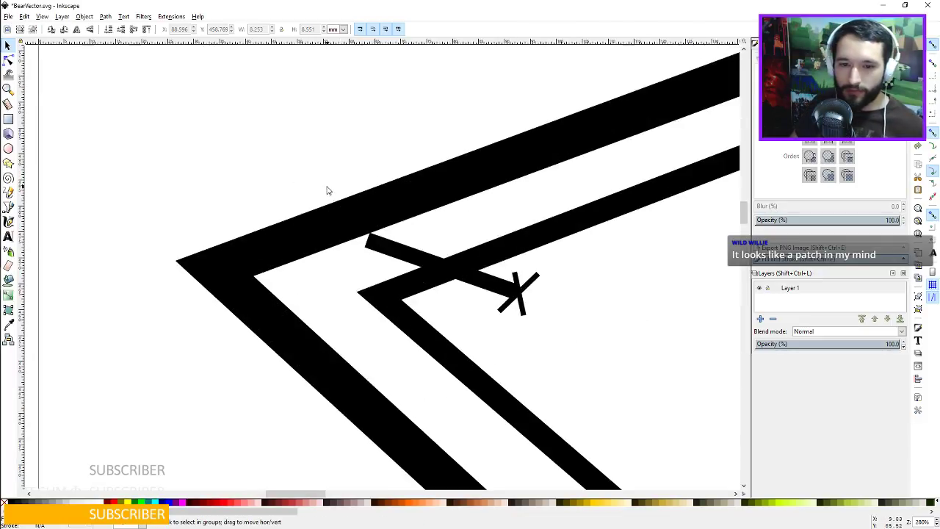
{"action": "left_click", "coordinate": [394, 244]}
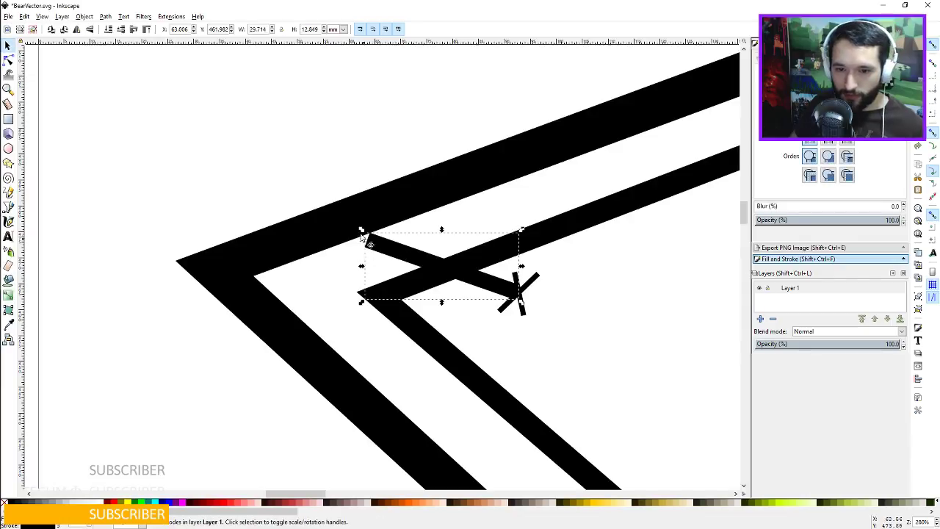
{"action": "left_click_drag", "start_coordinate": [361, 230], "coordinate": [388, 242]}
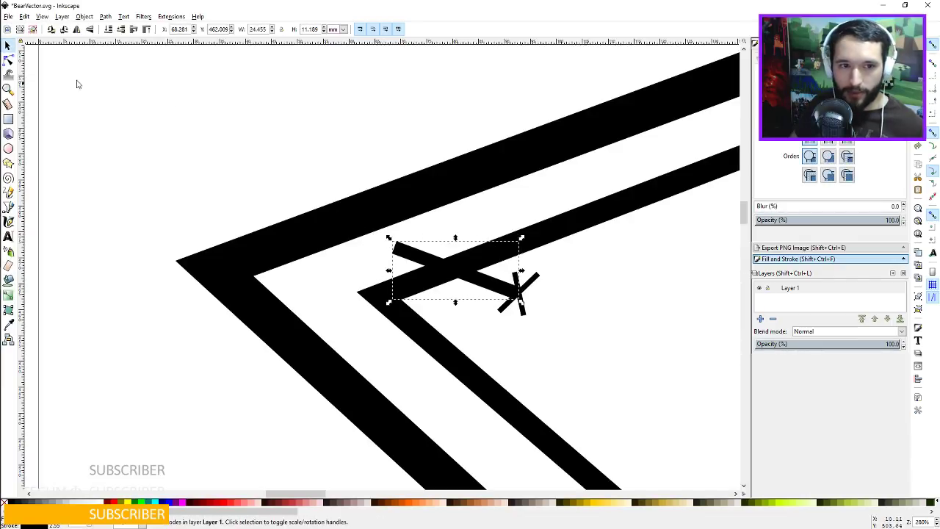
Draw two short crossing lines over the outer end of the left ear's stitch line.
{"action": "left_click", "coordinate": [8, 192]}
{"action": "left_click", "coordinate": [8, 207]}
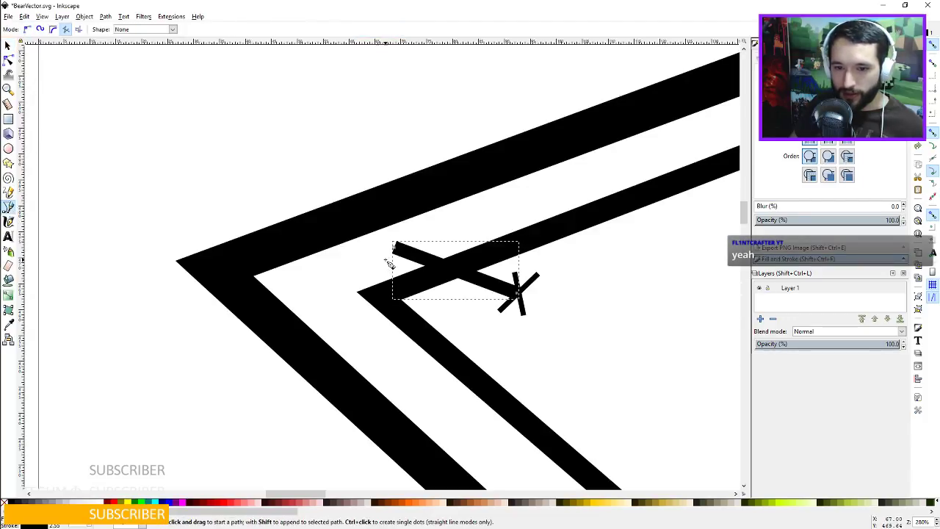
{"action": "left_click", "coordinate": [385, 259]}
{"action": "double_click", "coordinate": [409, 239]}
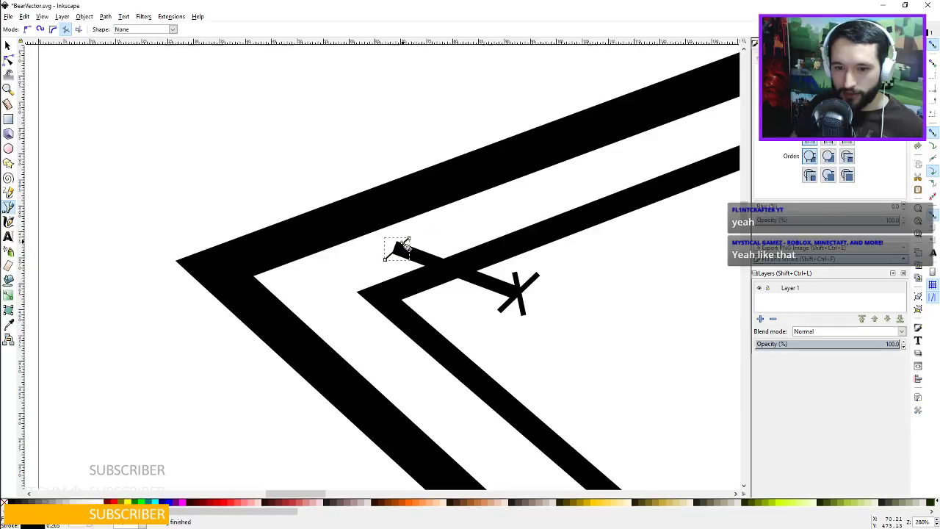
{"action": "left_click", "coordinate": [395, 235]}
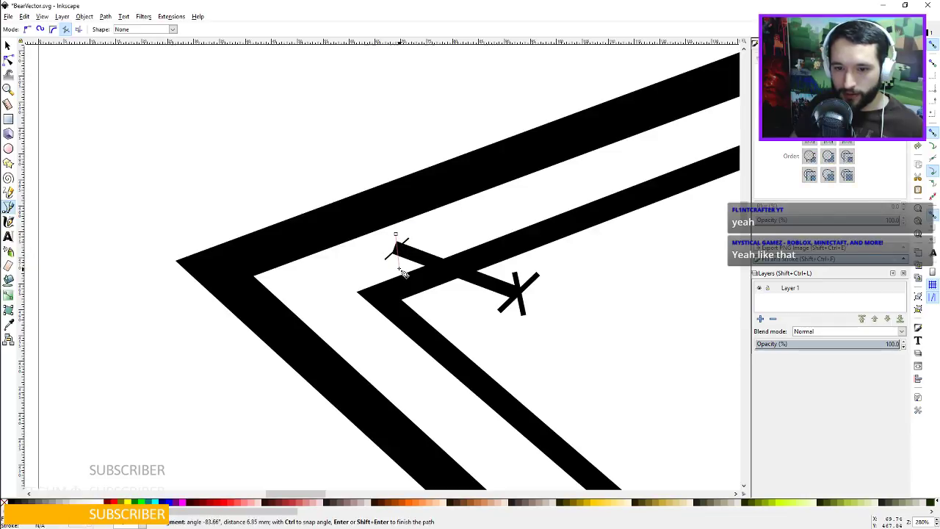
{"action": "double_click", "coordinate": [398, 261]}
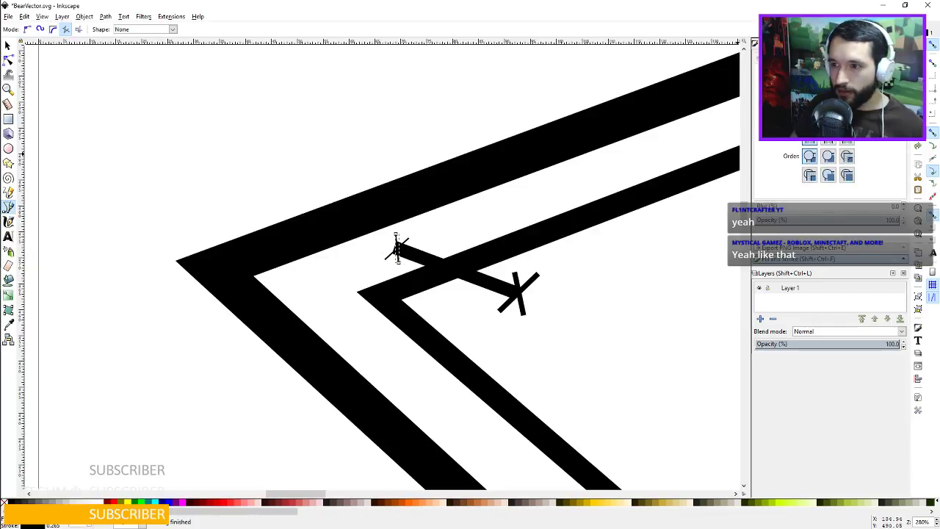
Set the stroke width of both lines of the X at the stitch's outer end to 1 mm.
{"action": "key", "text": "Return"}
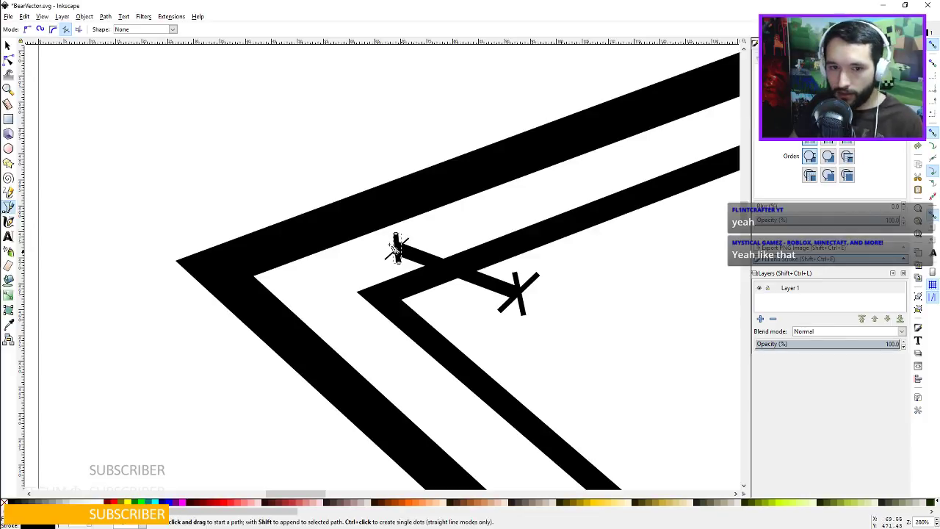
{"action": "left_click", "coordinate": [7, 47]}
{"action": "left_click", "coordinate": [412, 241]}
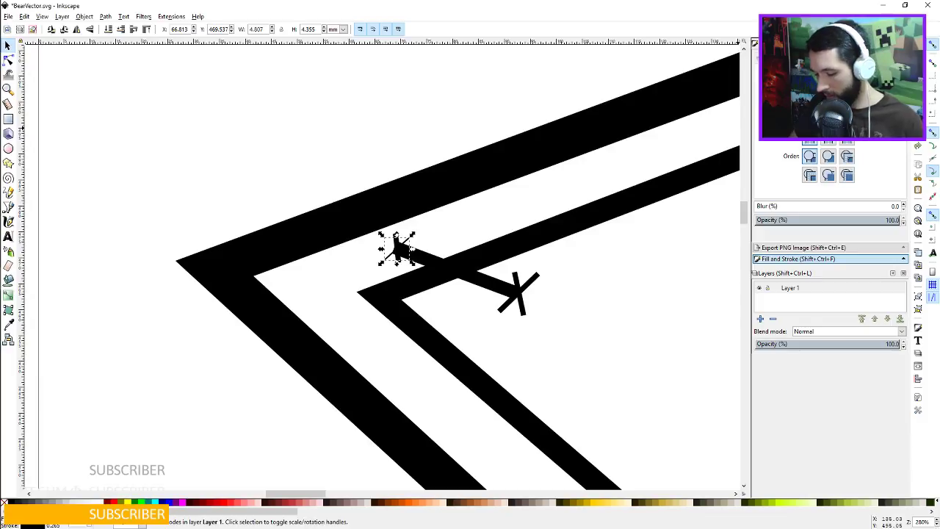
{"action": "left_click_drag", "start_coordinate": [412, 235], "coordinate": [415, 233]}
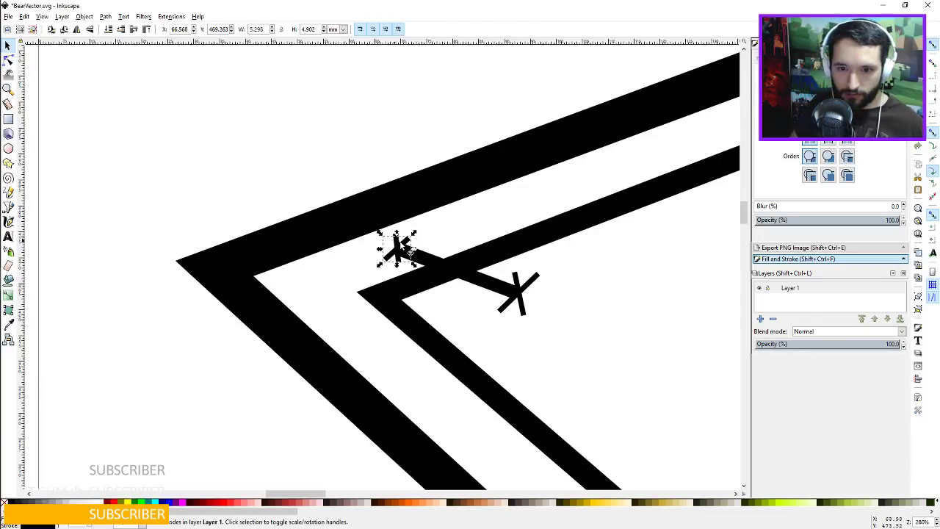
Shift the outer small X slightly up and outward onto the tip of the stitch line, and save the drawing.
{"action": "scroll", "coordinate": [402, 248], "scroll_direction": "up", "scroll_amount": 3}
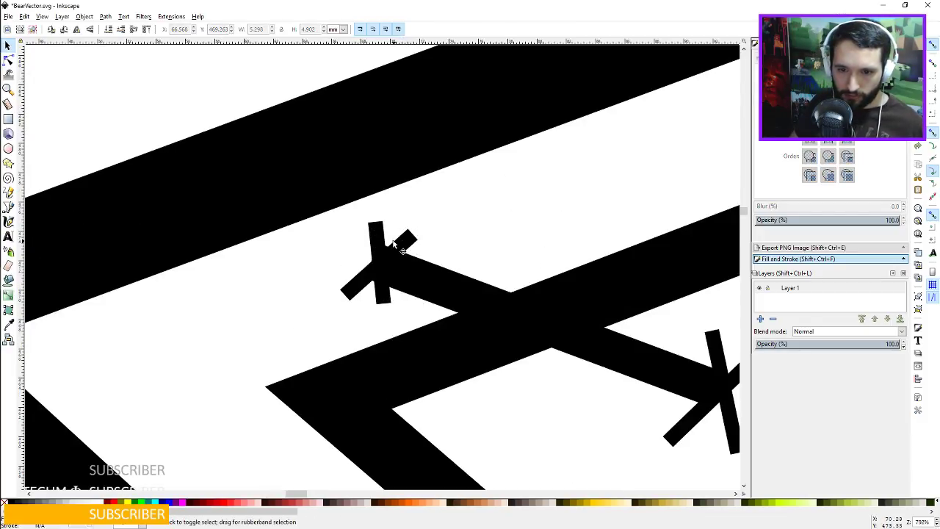
{"action": "left_click", "coordinate": [397, 258]}
{"action": "left_click_drag", "start_coordinate": [398, 269], "coordinate": [369, 257]}
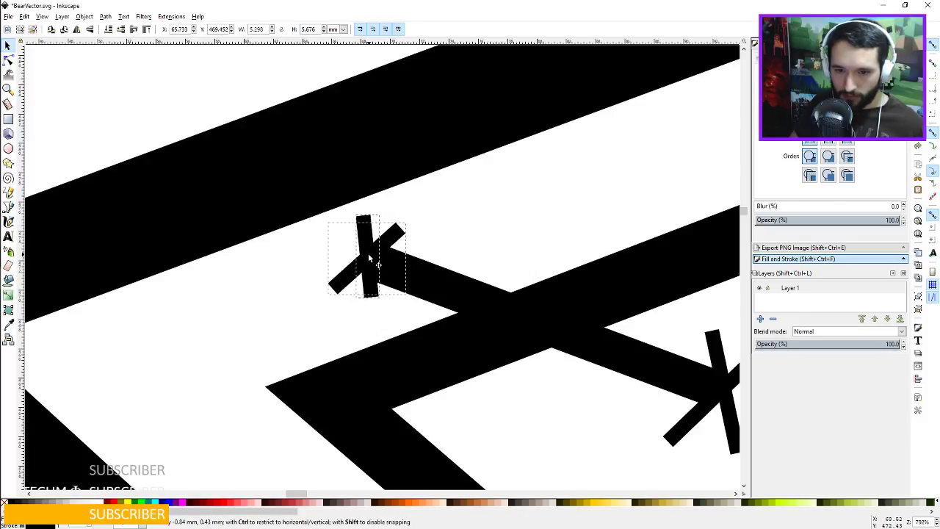
{"action": "left_click", "coordinate": [470, 245]}
{"action": "scroll", "coordinate": [467, 251], "scroll_direction": "down", "scroll_amount": 5}
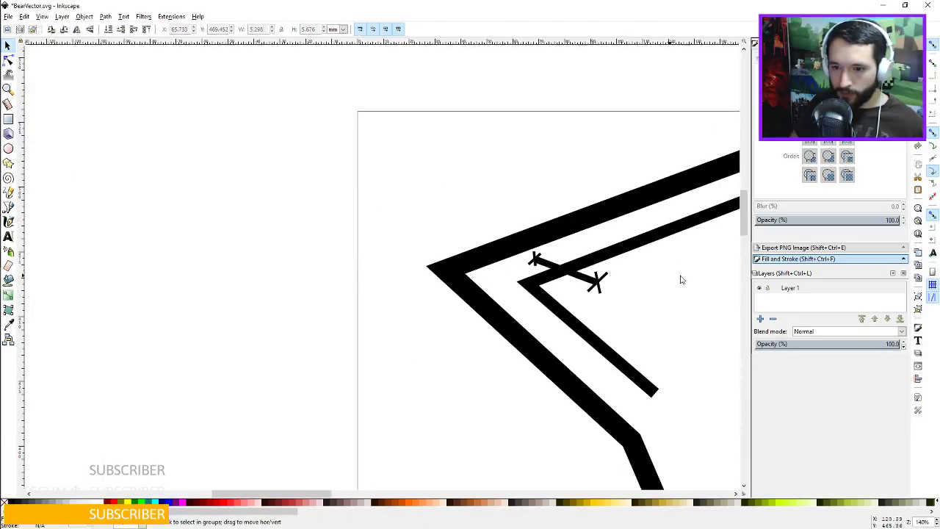
{"action": "scroll", "coordinate": [466, 255], "scroll_direction": "down", "scroll_amount": 3}
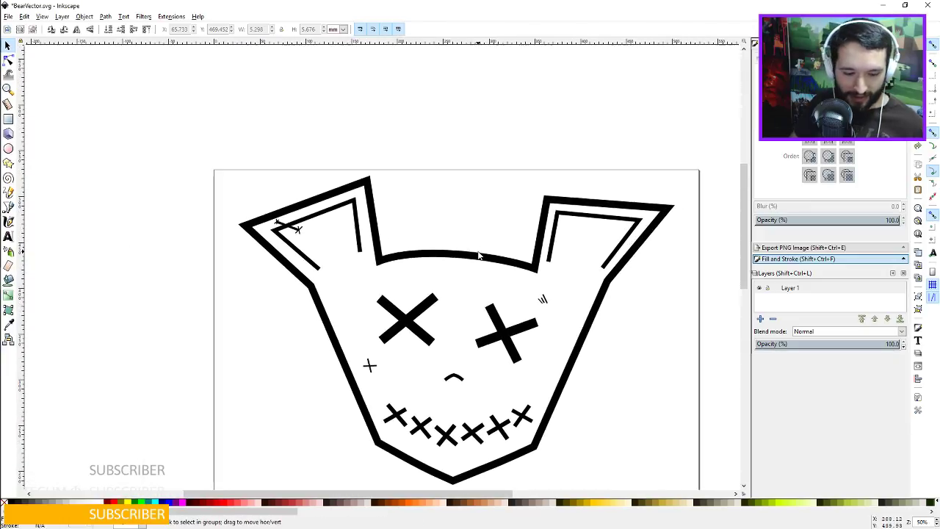
{"action": "key", "text": "ctrl+s"}
Thicken both lines of the X at the left ear stitch's outer end to a 2 mm stroke.
{"action": "scroll", "coordinate": [484, 271], "scroll_direction": "down", "scroll_amount": 2}
{"action": "scroll", "coordinate": [496, 292], "scroll_direction": "up", "scroll_amount": 2}
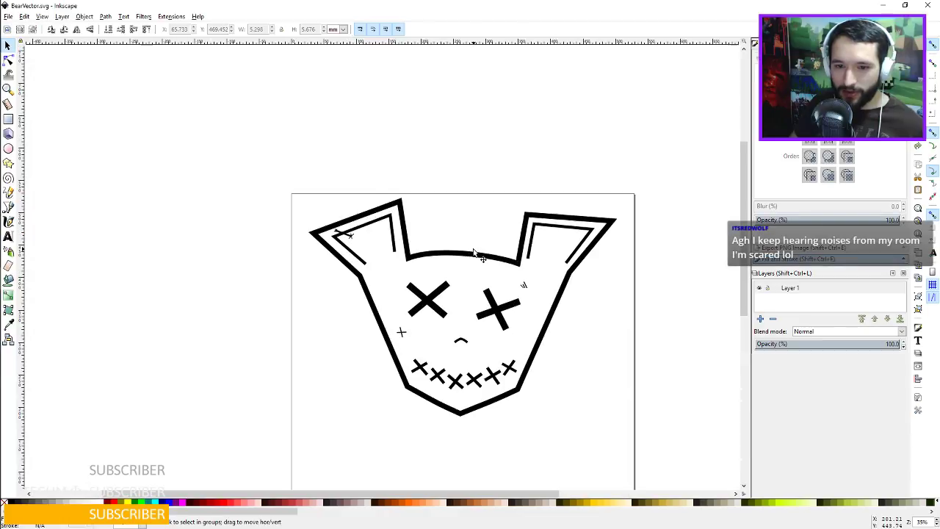
{"action": "scroll", "coordinate": [498, 295], "scroll_direction": "down", "scroll_amount": 3}
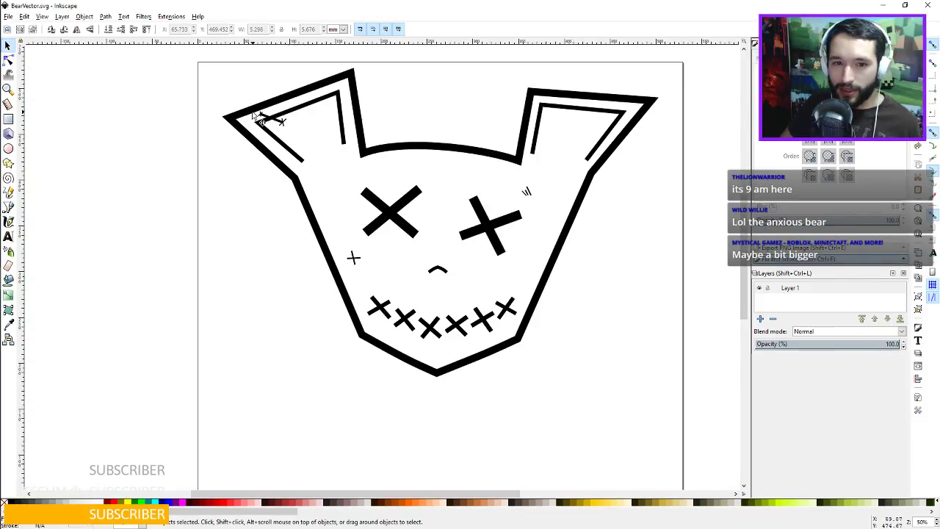
{"action": "scroll", "coordinate": [266, 117], "scroll_direction": "up", "scroll_amount": 5}
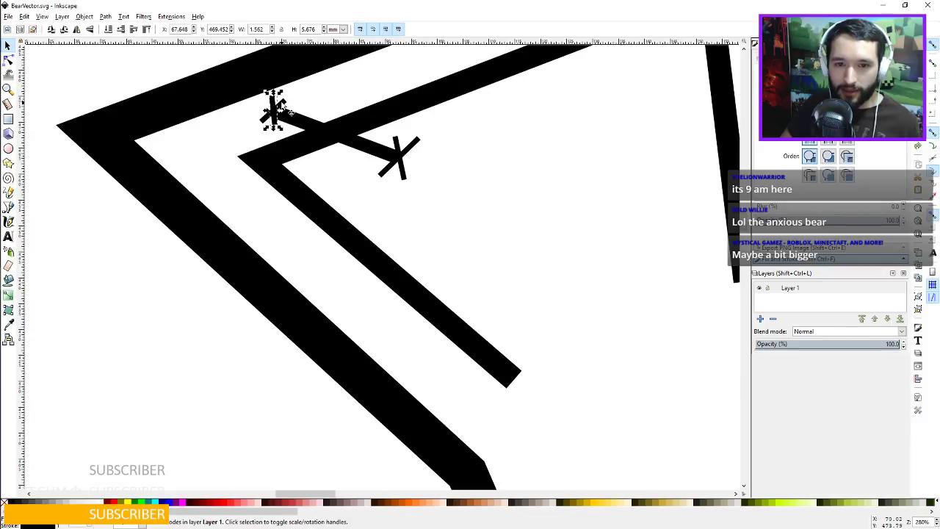
{"action": "left_click", "coordinate": [280, 110]}
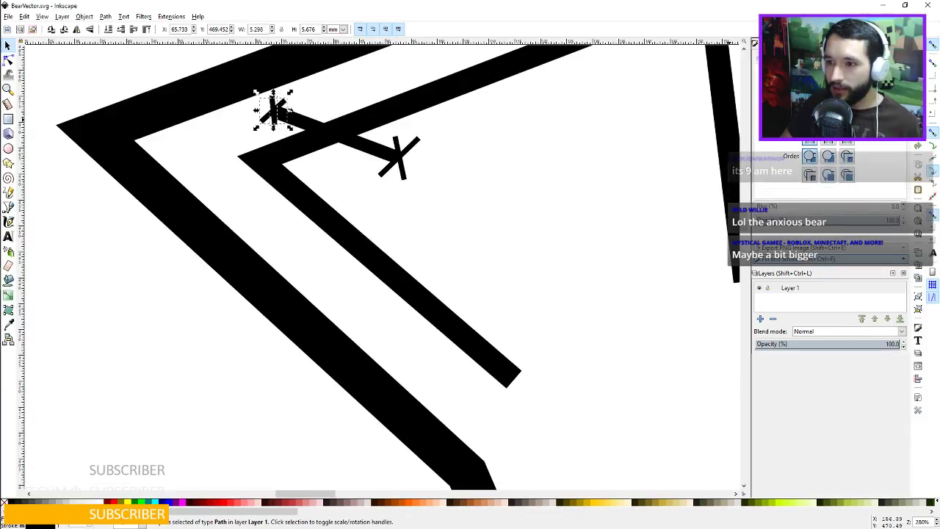
{"action": "key", "text": "period"}
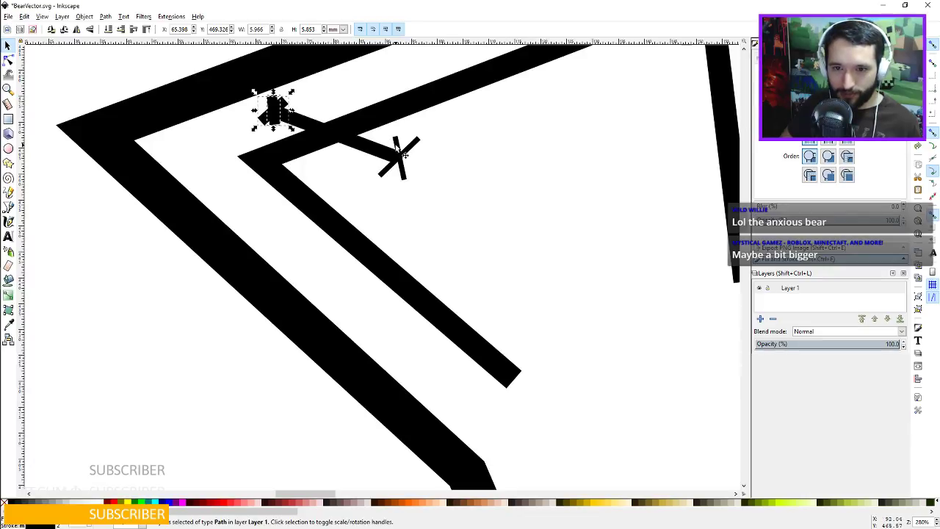
Set the stroke width of both lines of the X at the stitch's inner end to 2 mm.
{"action": "left_click", "coordinate": [401, 154]}
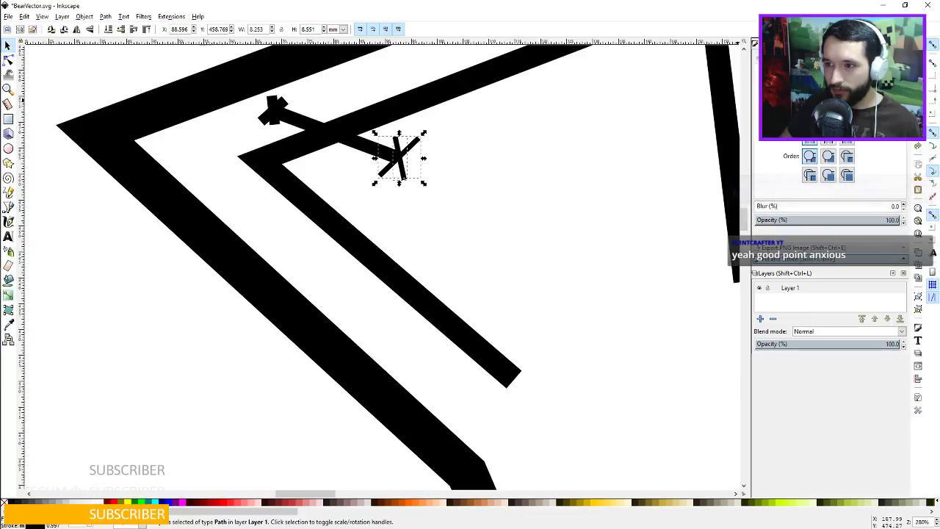
{"action": "left_click", "coordinate": [282, 110]}
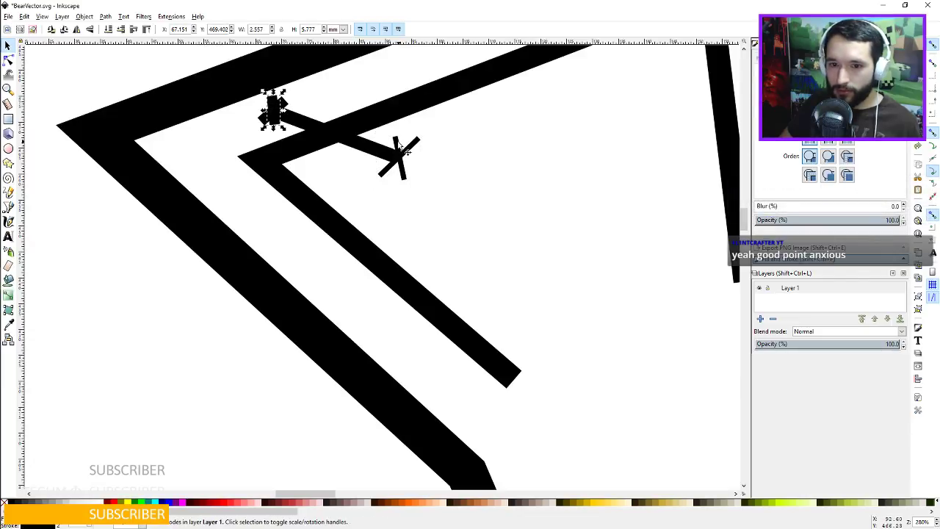
{"action": "left_click", "coordinate": [404, 152]}
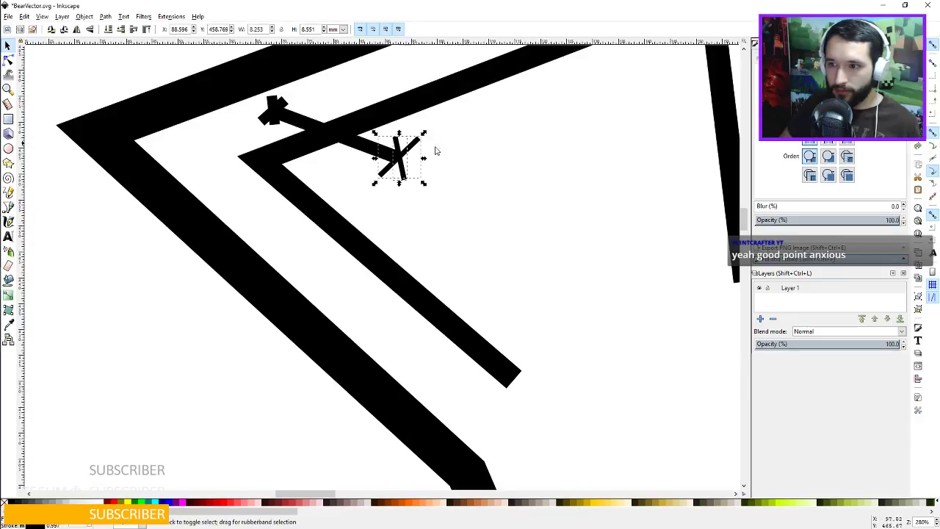
{"action": "left_click", "coordinate": [422, 151]}
{"action": "left_click", "coordinate": [842, 110]}
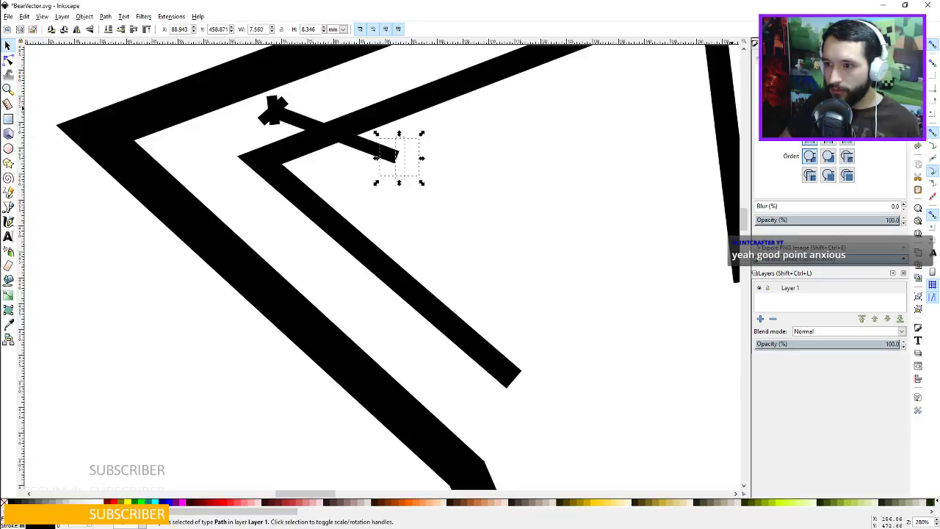
{"action": "type", "text": "2"}
{"action": "key", "text": "Return"}
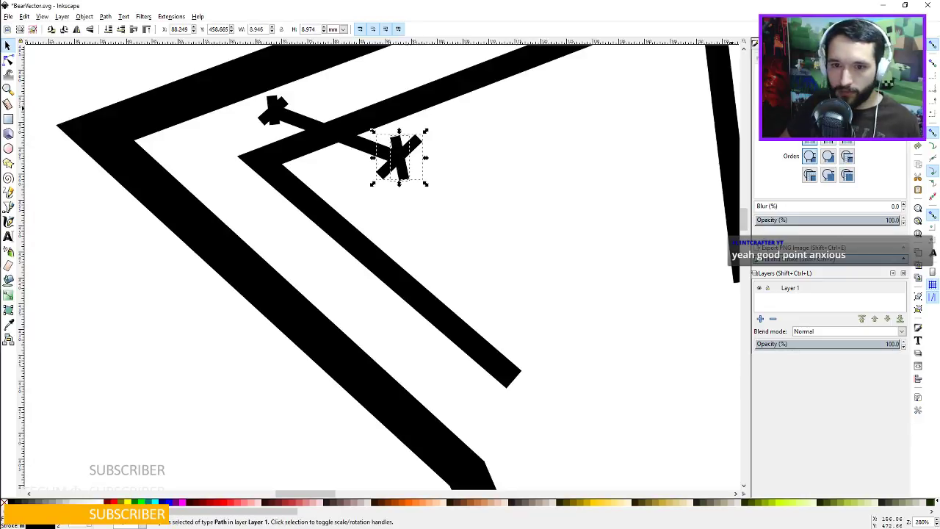
Set the stroke width of the long line of the left ear stitch to 2 mm.
{"action": "left_click", "coordinate": [305, 125]}
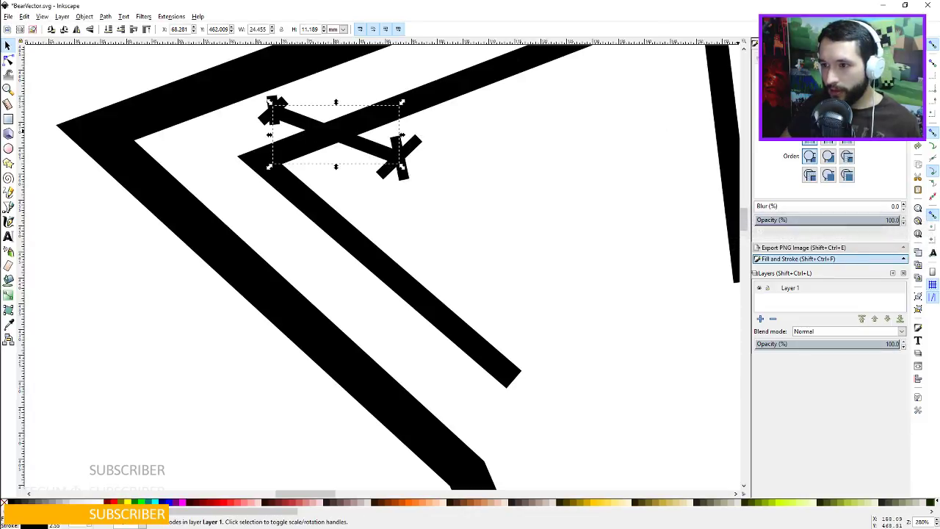
{"action": "type", "text": "2"}
{"action": "key", "text": "Return"}
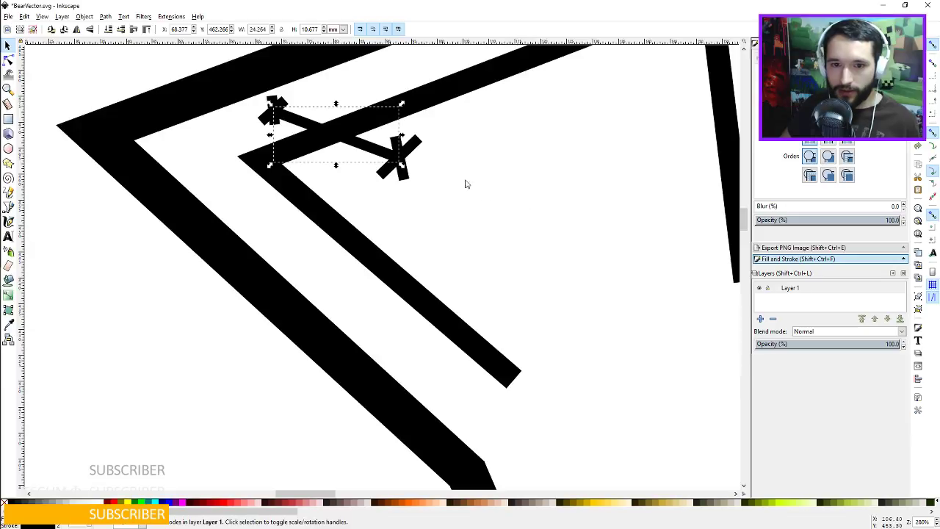
Lengthen both lines of the X at the stitch's outer end, making the upright about 6.7 mm tall and the diagonal wider on both sides.
{"action": "left_click", "coordinate": [280, 104]}
{"action": "scroll", "coordinate": [299, 108], "scroll_direction": "up", "scroll_amount": 3}
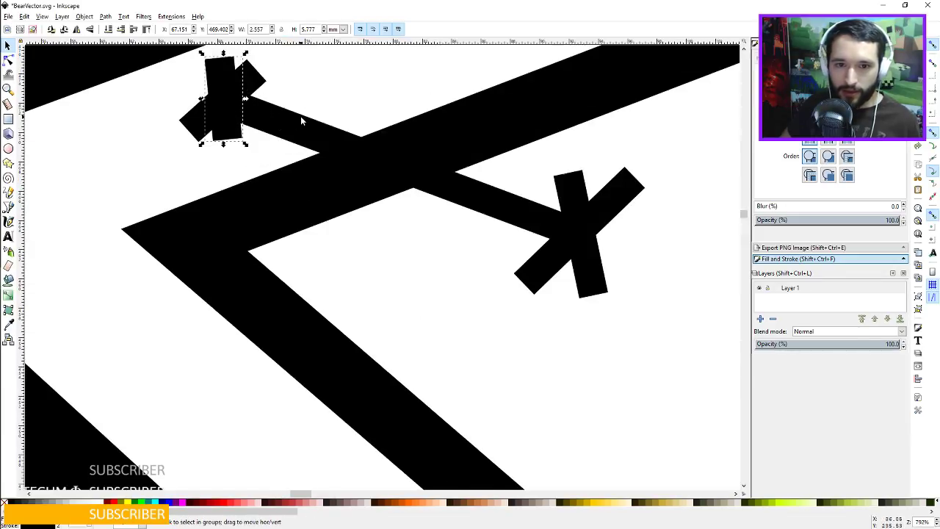
{"action": "mouse_move", "coordinate": [246, 146]}
{"action": "left_mouse_down"}
{"action": "mouse_move", "coordinate": [236, 158]}
{"action": "mouse_move", "coordinate": [276, 142]}
{"action": "left_mouse_up"}
{"action": "left_click", "coordinate": [198, 119]}
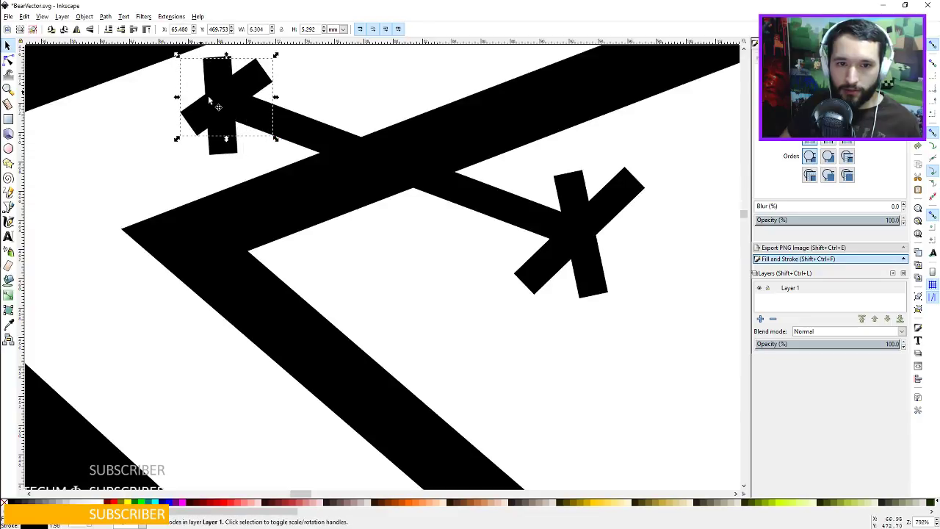
{"action": "mouse_move", "coordinate": [178, 139]}
{"action": "left_mouse_down"}
{"action": "mouse_move", "coordinate": [168, 143]}
{"action": "mouse_move", "coordinate": [199, 158]}
{"action": "mouse_move", "coordinate": [163, 145]}
{"action": "left_mouse_up"}
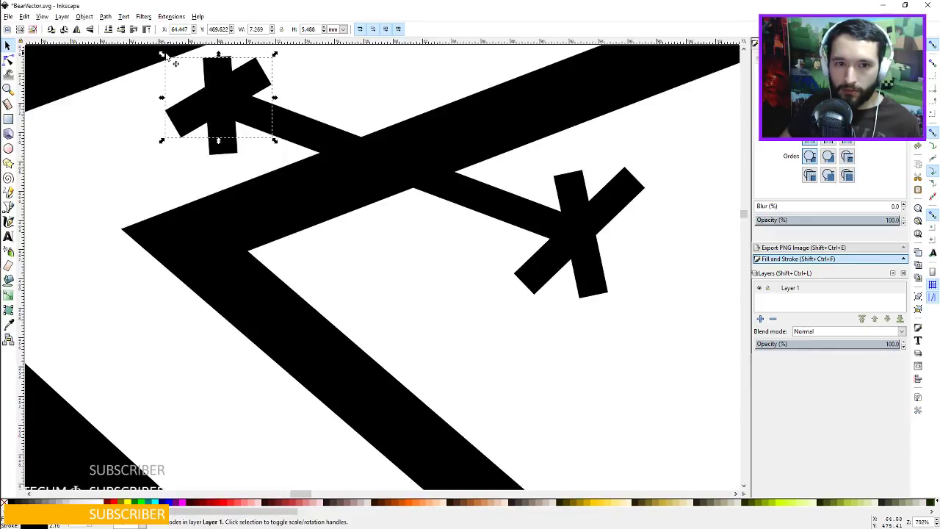
{"action": "mouse_move", "coordinate": [161, 54]}
{"action": "left_mouse_down"}
{"action": "mouse_move", "coordinate": [173, 57]}
{"action": "mouse_move", "coordinate": [166, 61]}
{"action": "left_mouse_up"}
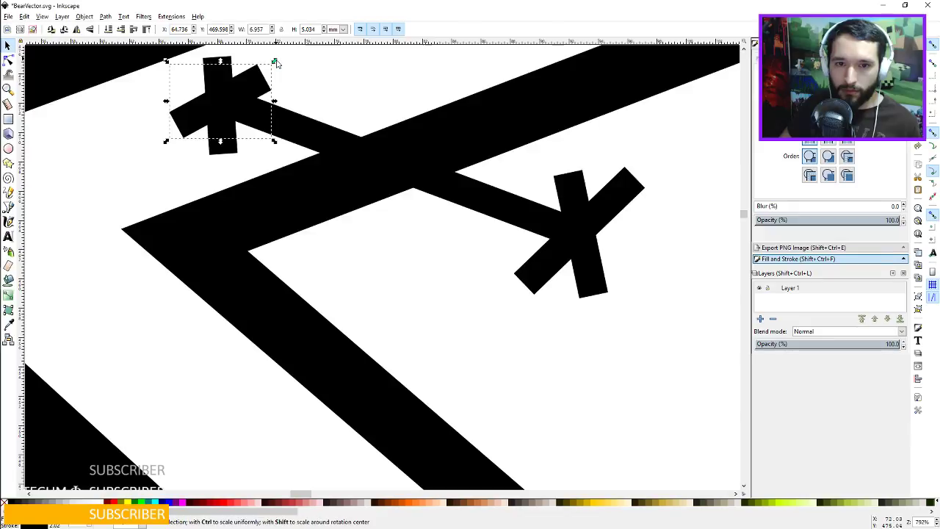
{"action": "left_click_drag", "start_coordinate": [273, 62], "coordinate": [287, 62]}
Rotate the upright line of the outer X slightly counter-clockwise.
{"action": "left_click", "coordinate": [220, 78]}
{"action": "key", "text": "n"}
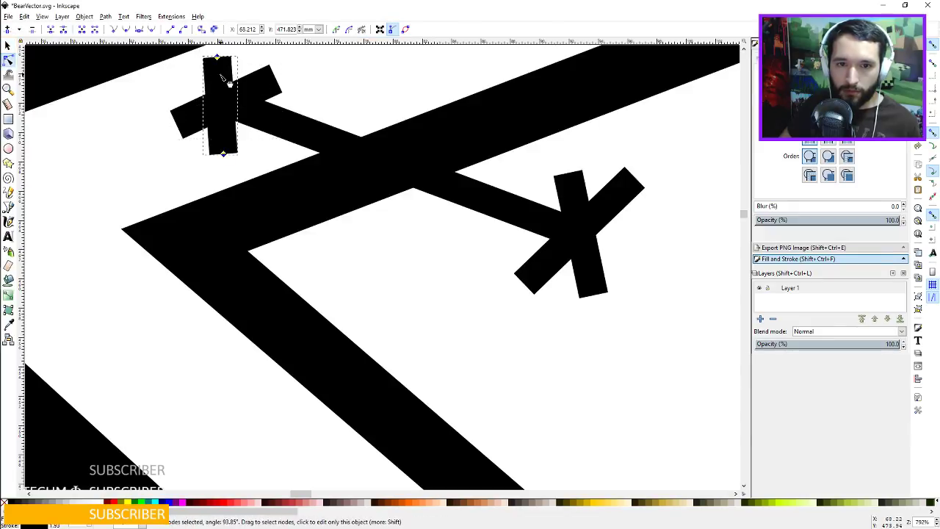
{"action": "key", "text": "s"}
{"action": "left_click", "coordinate": [213, 74]}
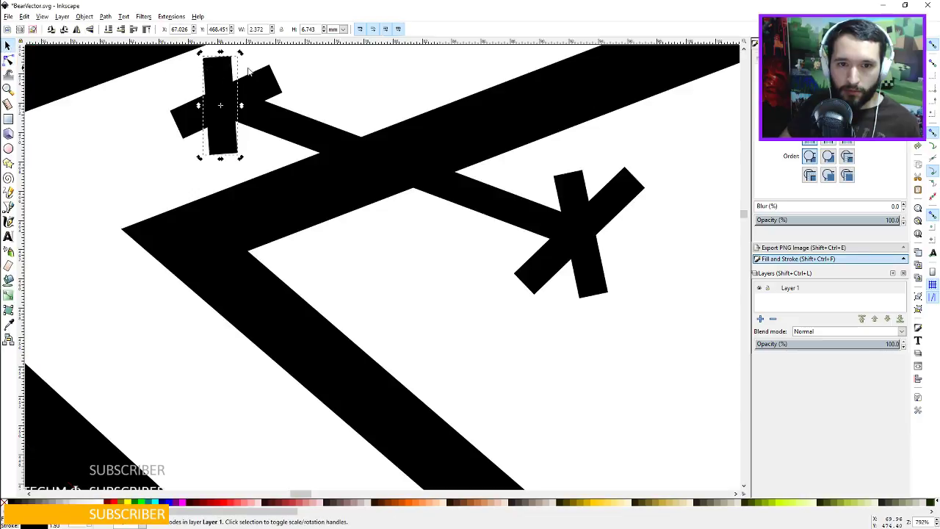
{"action": "left_click_drag", "start_coordinate": [242, 53], "coordinate": [236, 52]}
{"action": "left_click", "coordinate": [336, 93]}
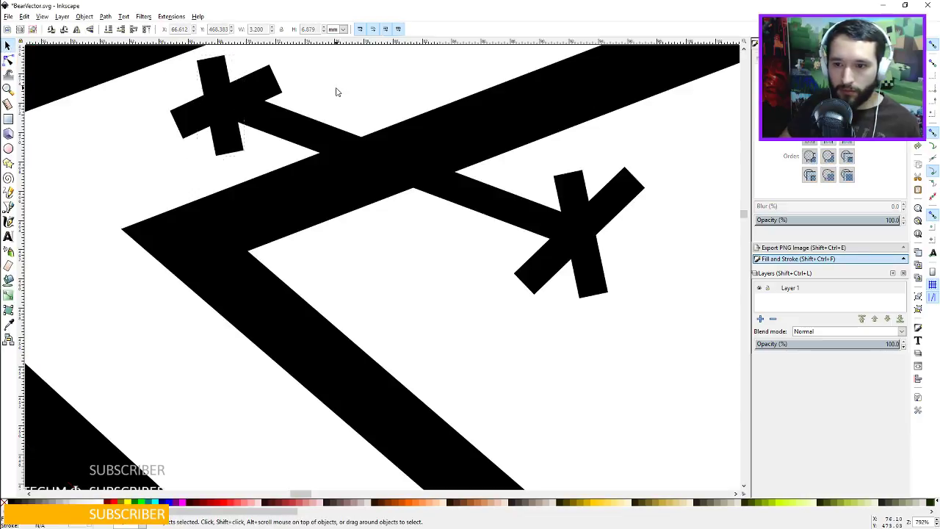
Flatten the diagonal line of the X at the stitch's inner end by bringing in its upper and lower ends.
{"action": "left_click", "coordinate": [599, 203]}
{"action": "left_click_drag", "start_coordinate": [648, 168], "coordinate": [646, 184]}
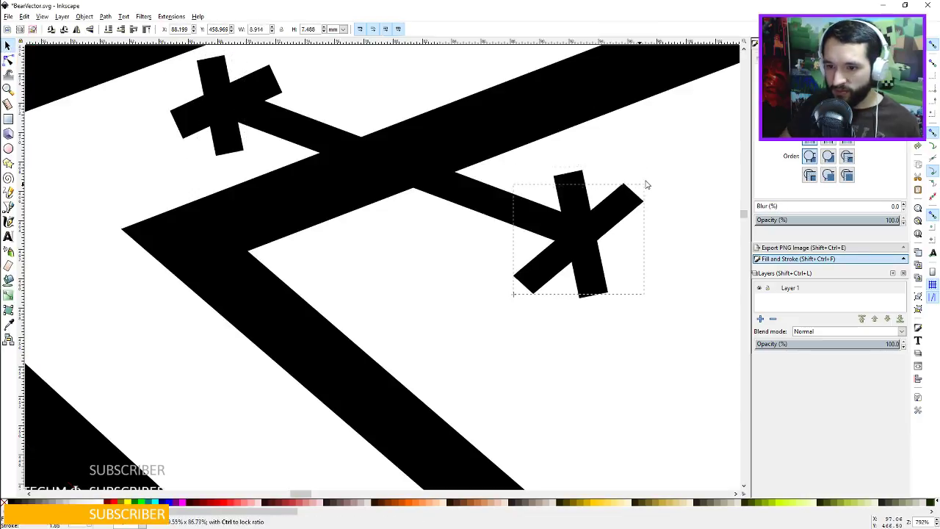
{"action": "left_click_drag", "start_coordinate": [512, 298], "coordinate": [511, 283]}
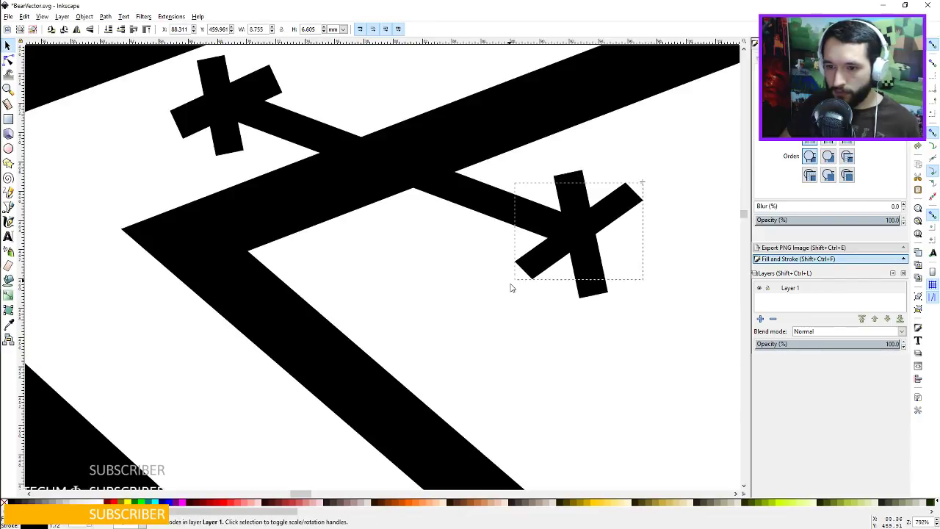
{"action": "left_click", "coordinate": [514, 282]}
Fine-tune the size and position of the steep line of the inner X to about 3.7 by 8.7 mm.
{"action": "left_click", "coordinate": [581, 197]}
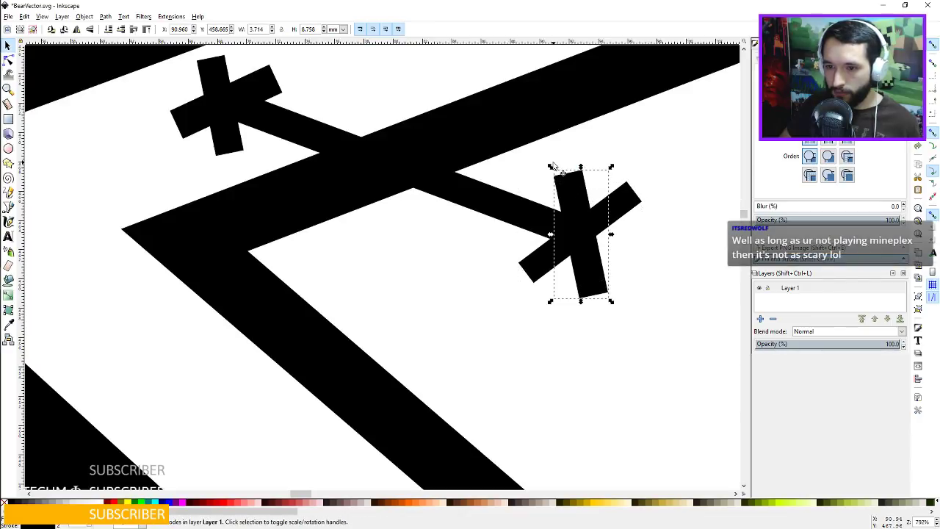
{"action": "left_click_drag", "start_coordinate": [550, 168], "coordinate": [609, 178]}
{"action": "left_click", "coordinate": [592, 198]}
{"action": "left_click_drag", "start_coordinate": [593, 234], "coordinate": [585, 251]}
{"action": "left_click", "coordinate": [649, 249]}
Nudge both lines of the bear's right X eye slightly up and to the right, and save the drawing.
{"action": "scroll", "coordinate": [649, 253], "scroll_direction": "down", "scroll_amount": 7}
{"action": "scroll", "coordinate": [648, 253], "scroll_direction": "down", "scroll_amount": 3}
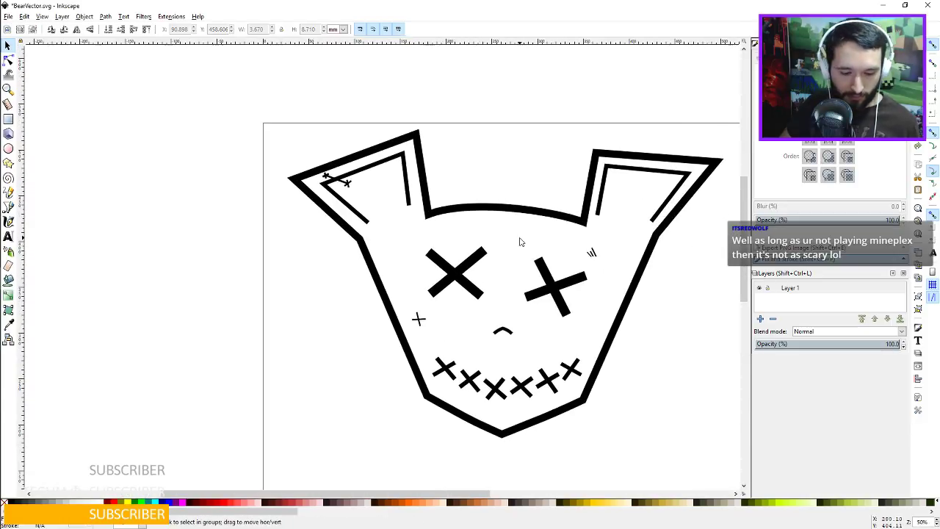
{"action": "scroll", "coordinate": [519, 241], "scroll_direction": "up", "scroll_amount": 2}
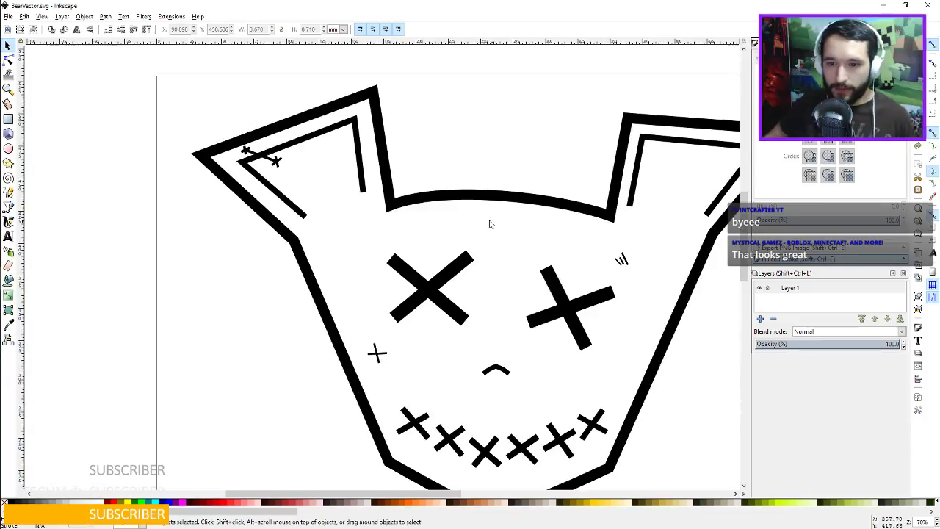
{"action": "scroll", "coordinate": [619, 235], "scroll_direction": "down", "scroll_amount": 1}
{"action": "scroll", "coordinate": [570, 204], "scroll_direction": "right", "scroll_amount": 1}
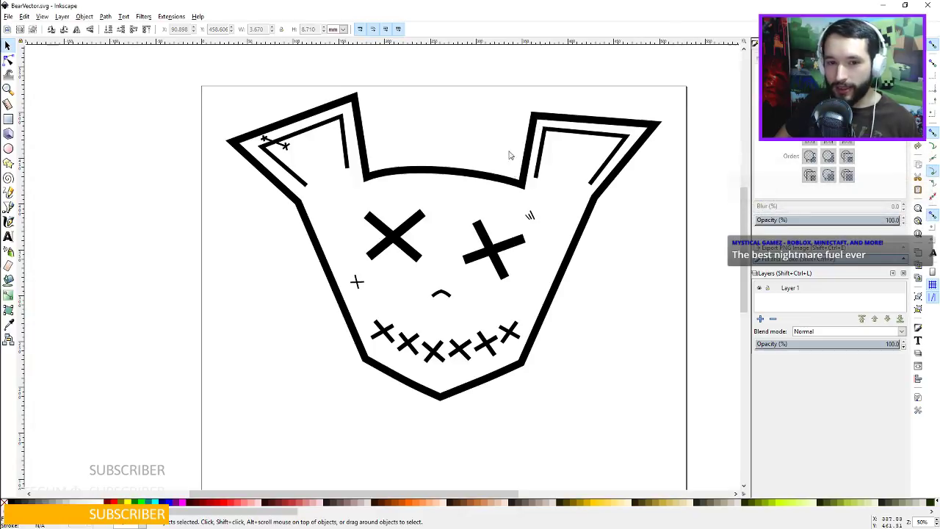
{"action": "left_click", "coordinate": [485, 238]}
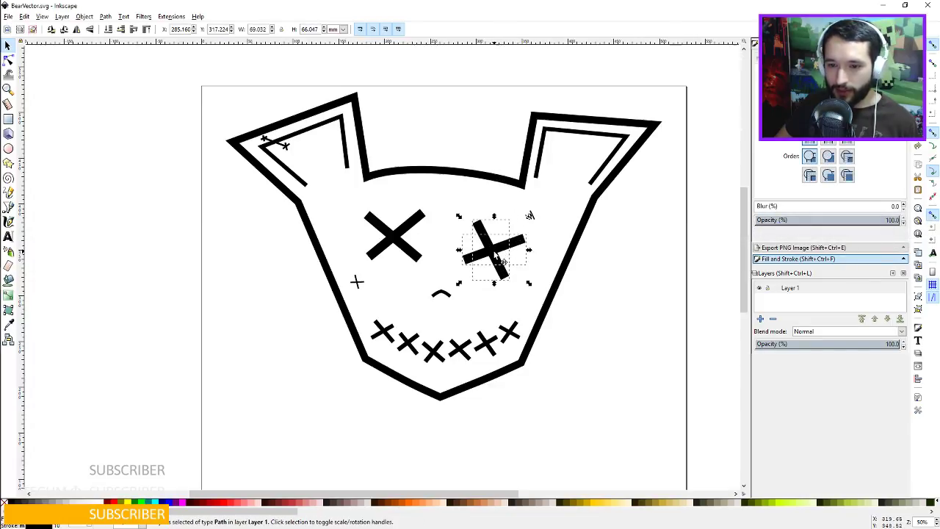
{"action": "left_click_drag", "start_coordinate": [497, 256], "coordinate": [505, 255]}
{"action": "left_click", "coordinate": [612, 267]}
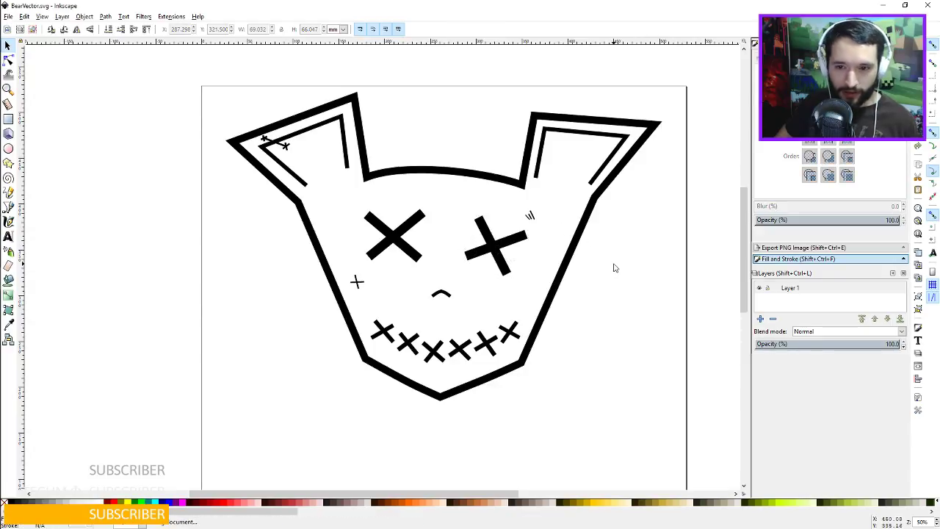
Export the drawing as a PNG image named AnxiousBearVectorArt.png.
{"action": "scroll", "coordinate": [596, 260], "scroll_direction": "down", "scroll_amount": 1, "text": "ctrl"}
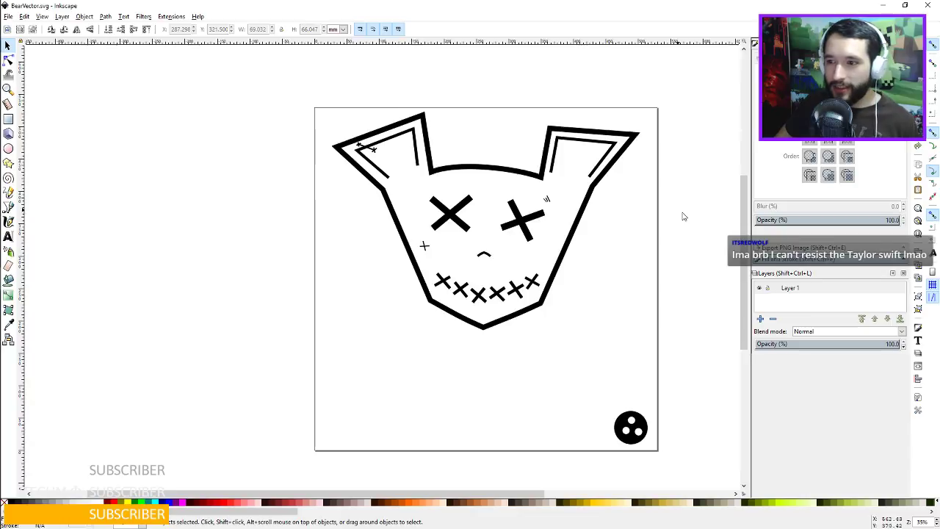
{"action": "key", "text": "ctrl+shift+e"}
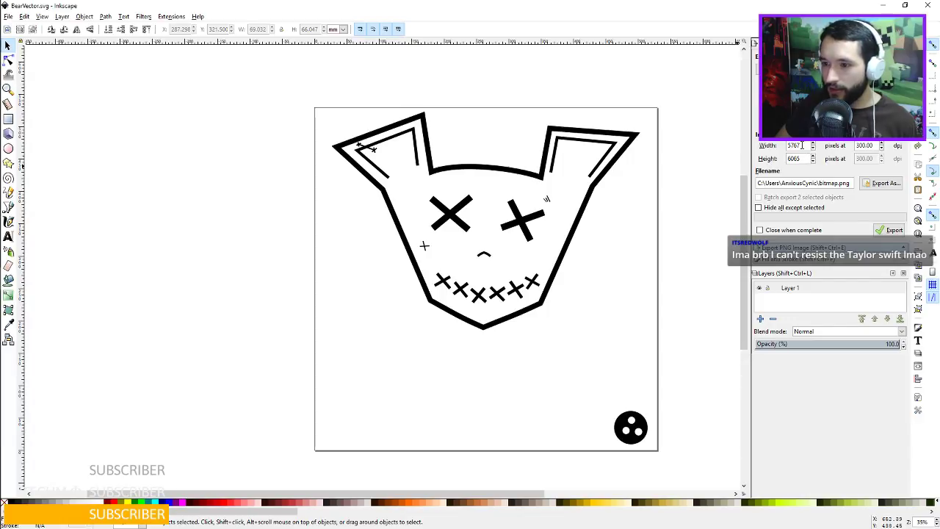
{"action": "left_click", "coordinate": [880, 184]}
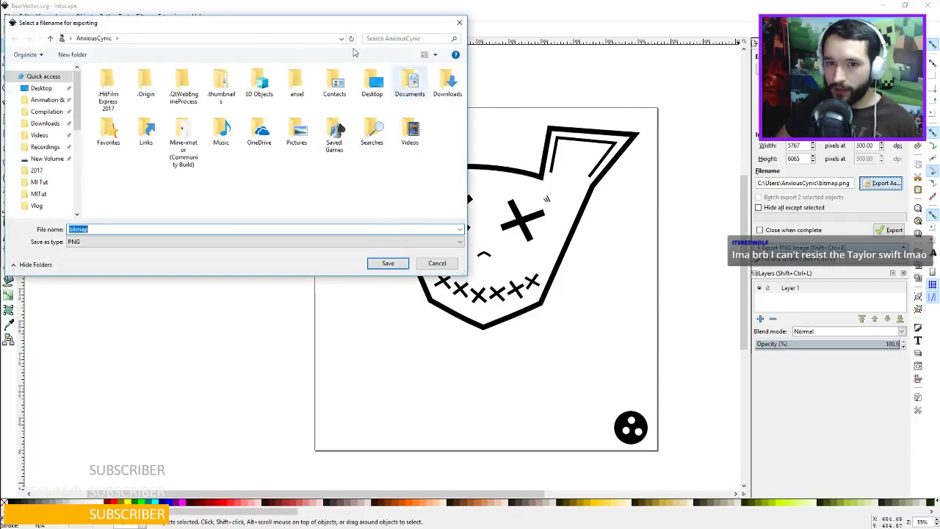
{"action": "key", "text": "Escape"}
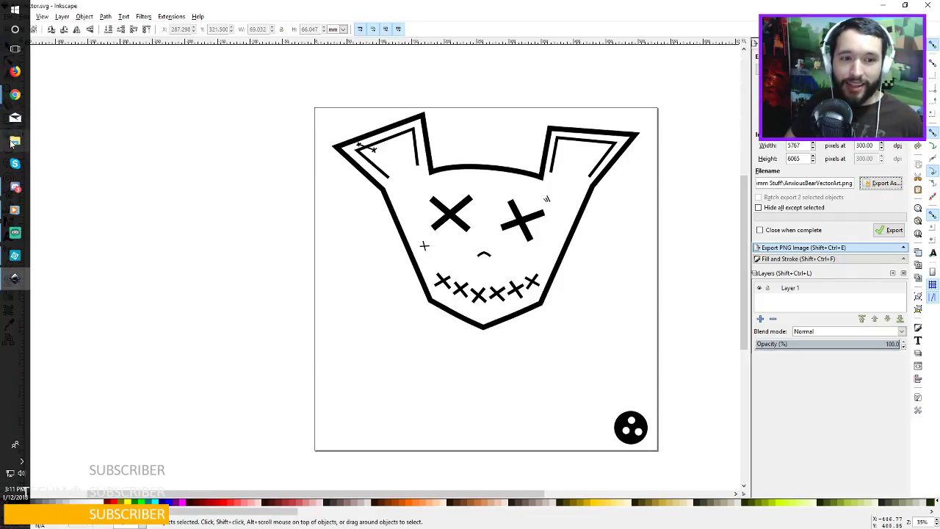
{"action": "left_click", "coordinate": [176, 135]}
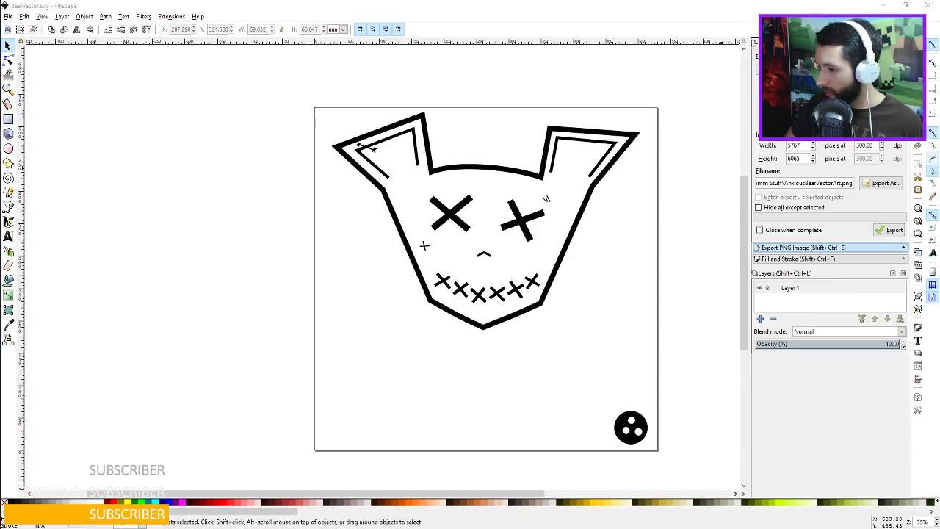
{"action": "left_click", "coordinate": [890, 231]}
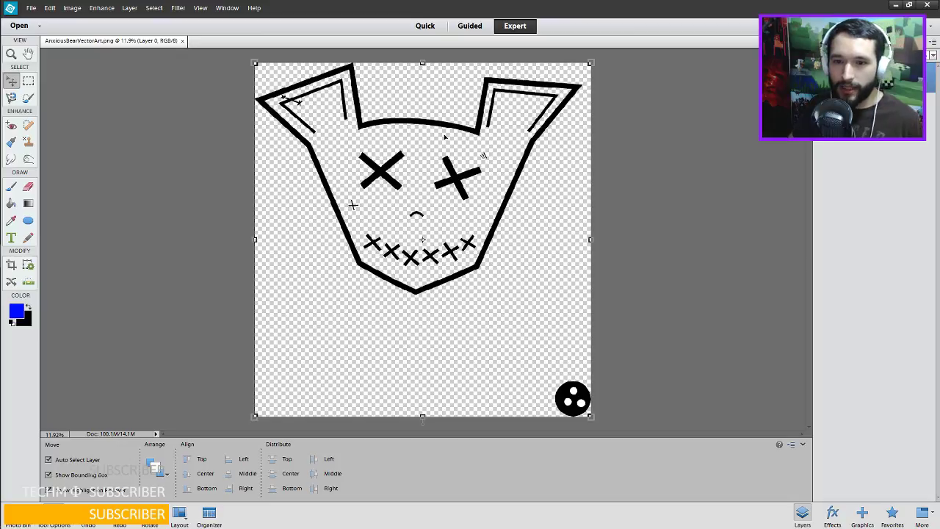
In Photoshop Elements, shift the exported artwork up and left, and copy the round button onto its own layer.
{"action": "left_click_drag", "start_coordinate": [431, 123], "coordinate": [375, 108]}
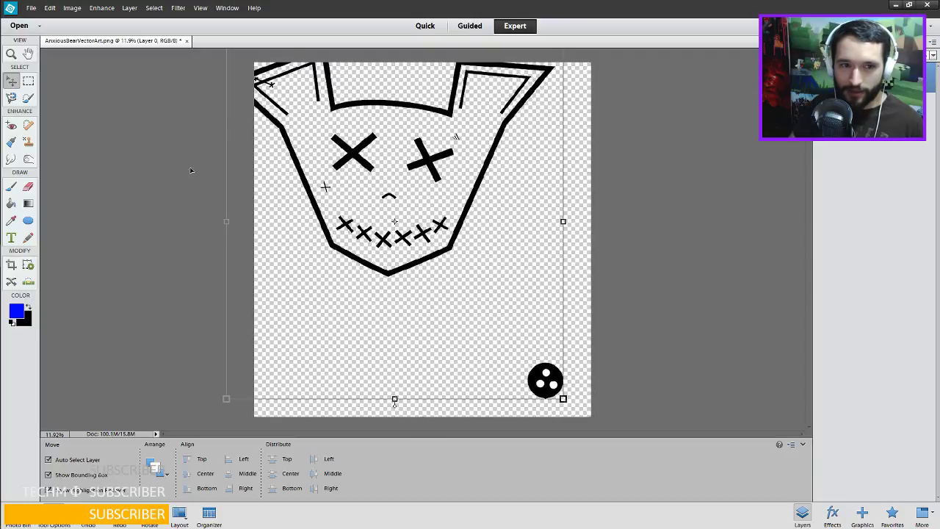
{"action": "left_click", "coordinate": [28, 82]}
{"action": "left_click_drag", "start_coordinate": [585, 403], "coordinate": [585, 404]}
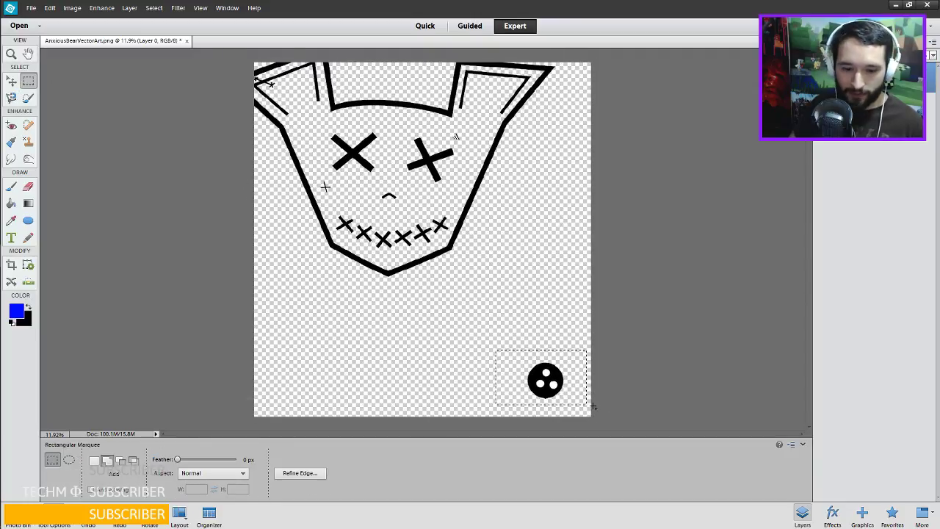
{"action": "key", "text": "ctrl+j"}
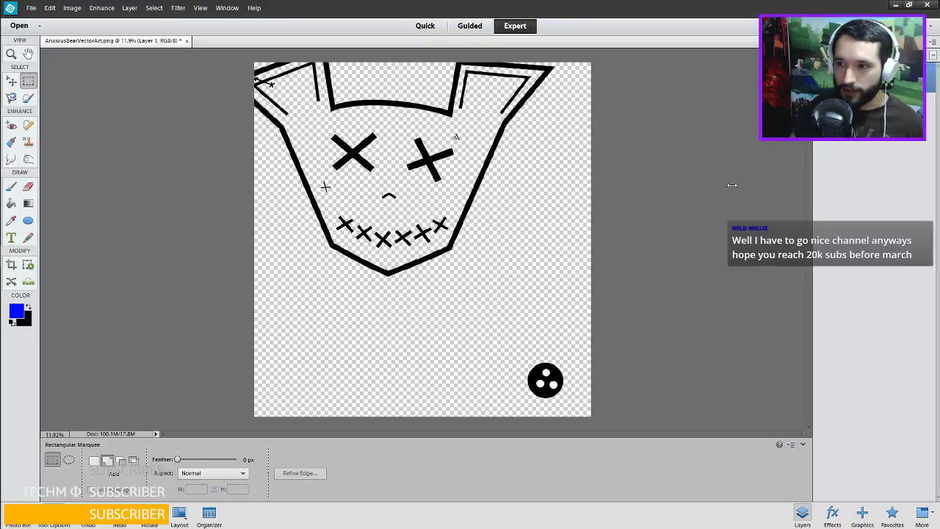
Cut the button out of the bear layer with an elliptical selection, and move the bear face fully back onto the canvas.
{"action": "key", "text": "m"}
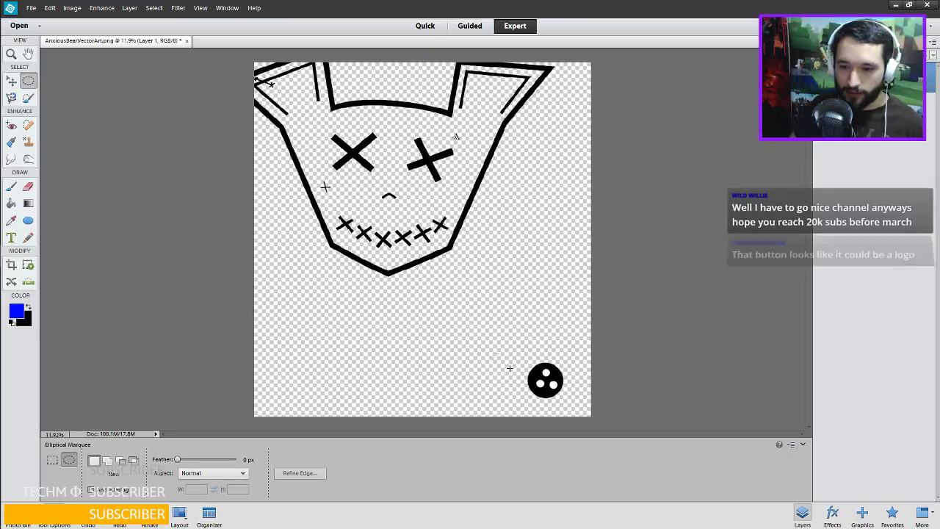
{"action": "left_click_drag", "start_coordinate": [493, 353], "coordinate": [584, 412]}
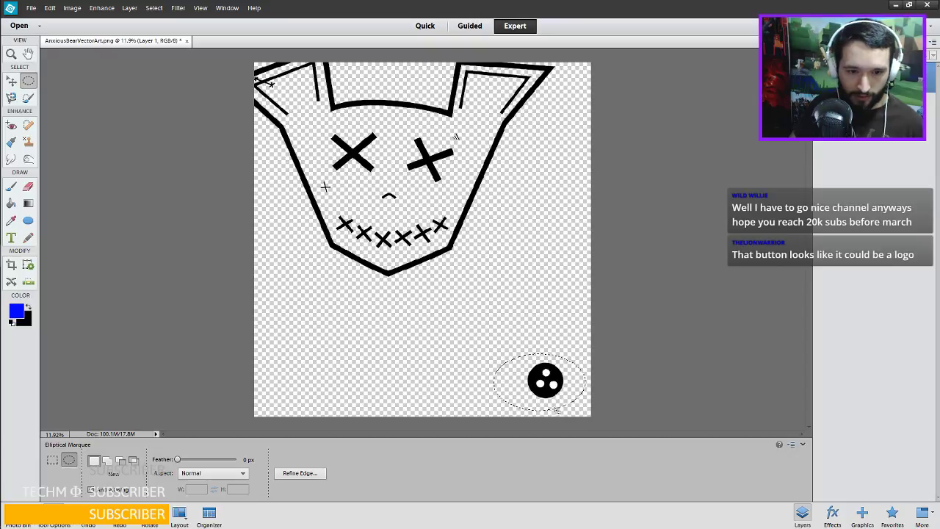
{"action": "left_click", "coordinate": [844, 108]}
{"action": "key", "text": "ctrl+x"}
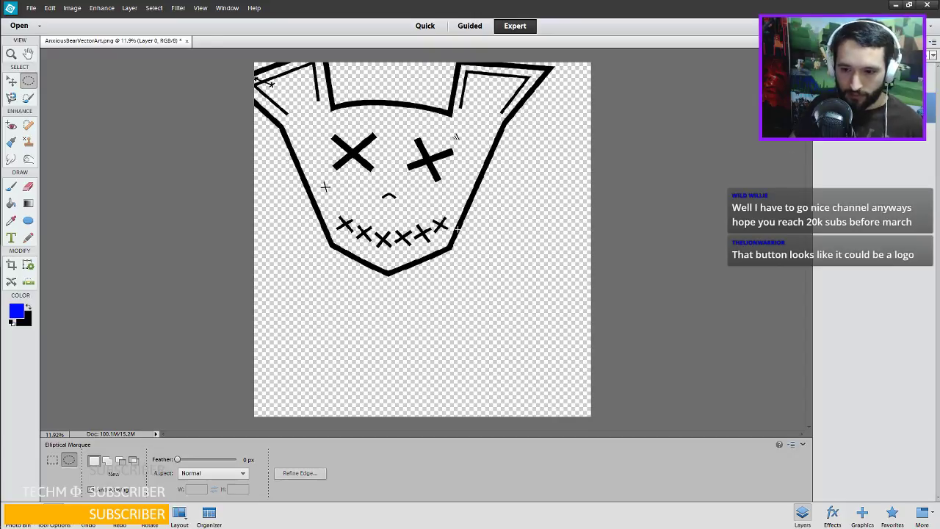
{"action": "key", "text": "v"}
{"action": "left_click_drag", "start_coordinate": [355, 153], "coordinate": [387, 194]}
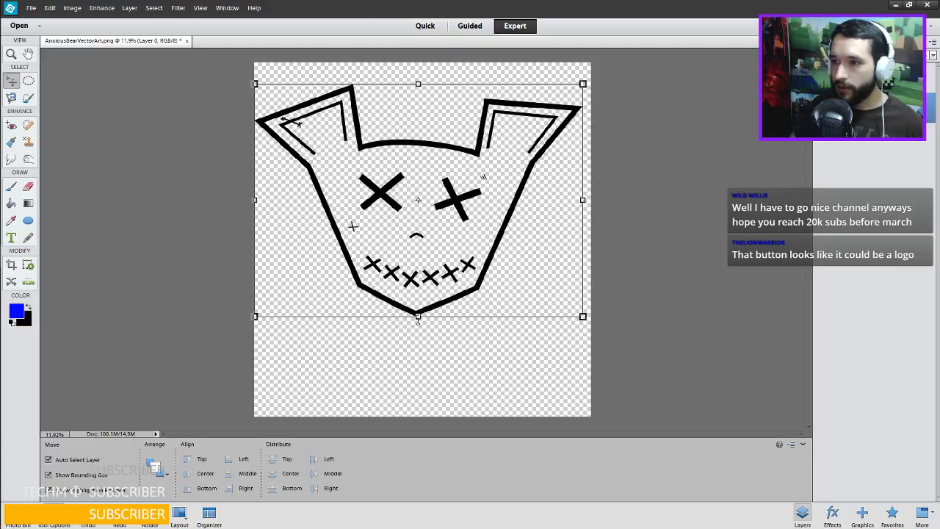
Add a new empty layer and arrange it beneath the bear artwork.
{"action": "left_click", "coordinate": [821, 42]}
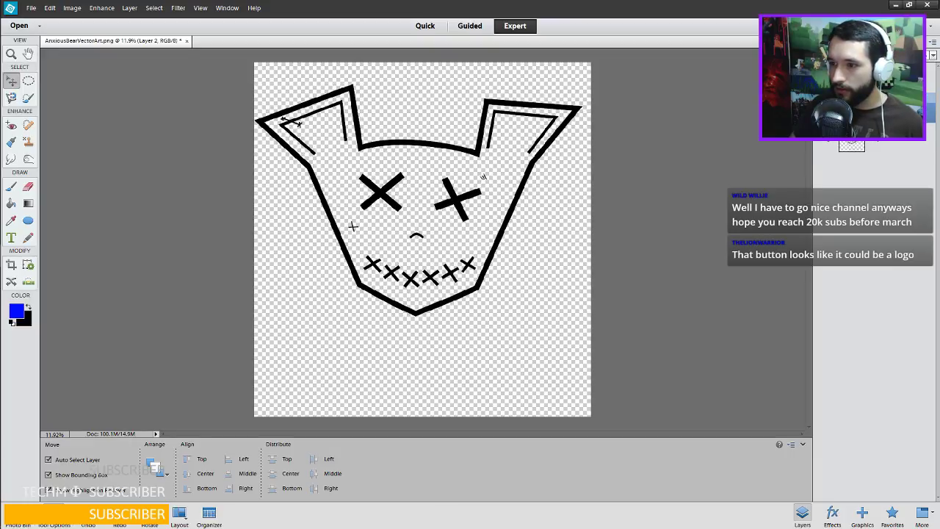
{"action": "left_click", "coordinate": [850, 141]}
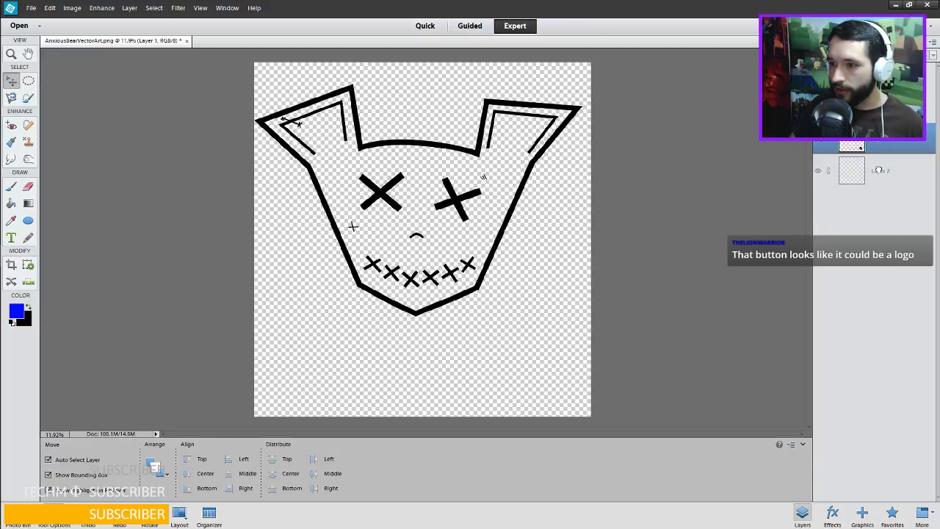
{"action": "left_click_drag", "start_coordinate": [878, 169], "coordinate": [756, 164]}
Set the foreground color to white and fill the new background layer with it using the Paint Bucket.
{"action": "left_click", "coordinate": [15, 311]}
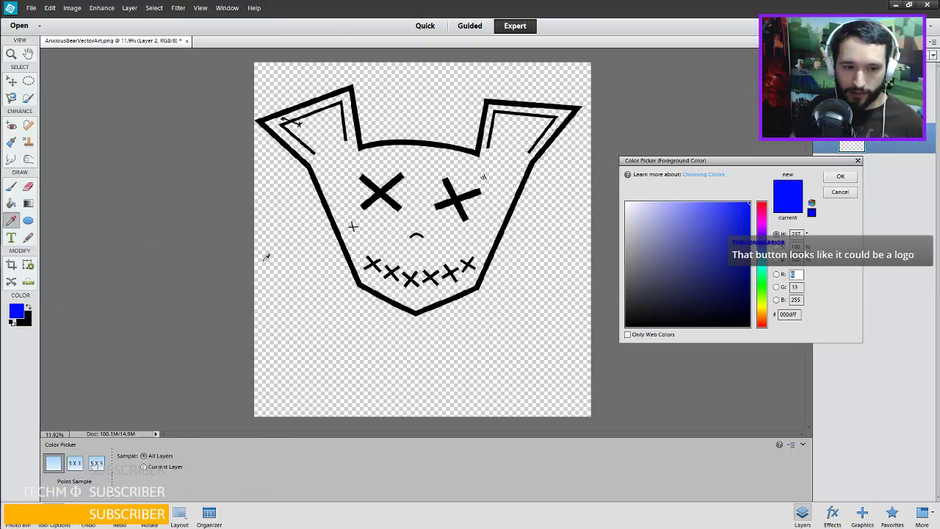
{"action": "left_click", "coordinate": [705, 199]}
{"action": "left_click", "coordinate": [839, 177]}
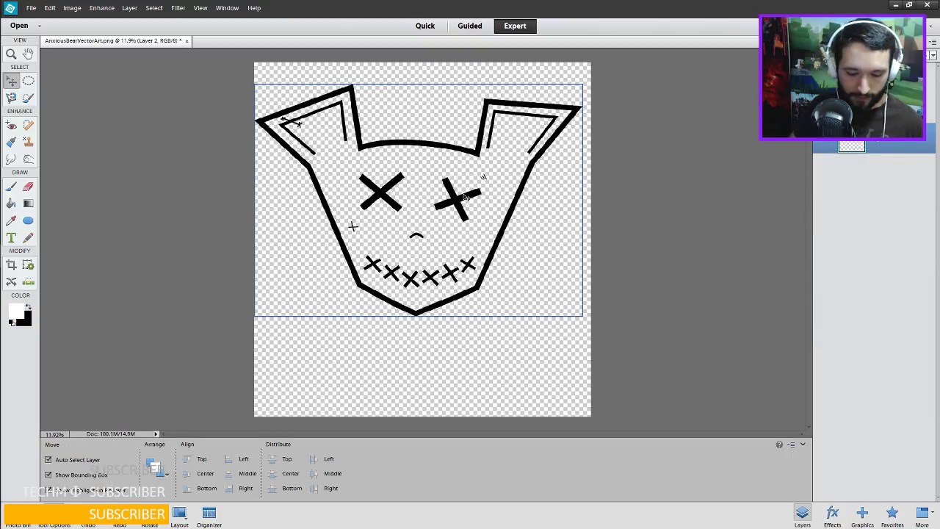
{"action": "key", "text": "k"}
{"action": "left_click", "coordinate": [502, 239]}
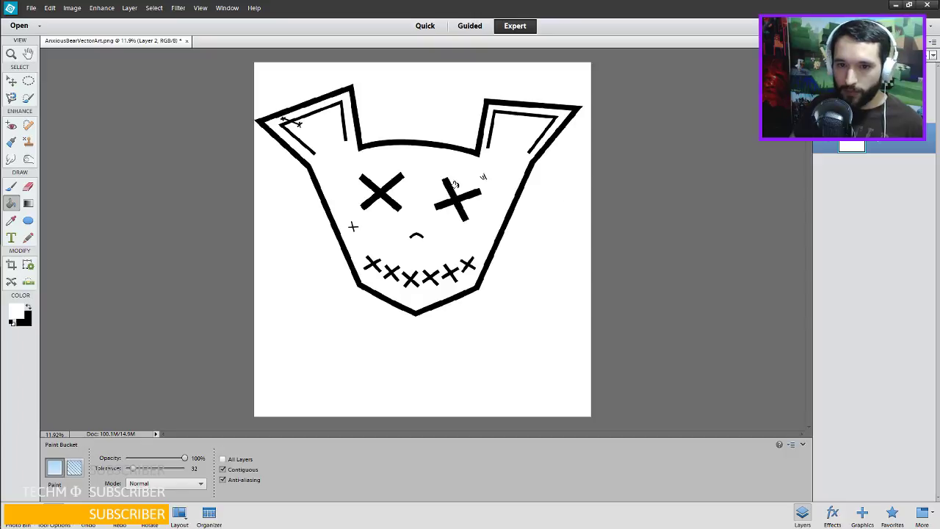
Move the bear line artwork slightly right to centre it horizontally on the canvas.
{"action": "key", "text": "v"}
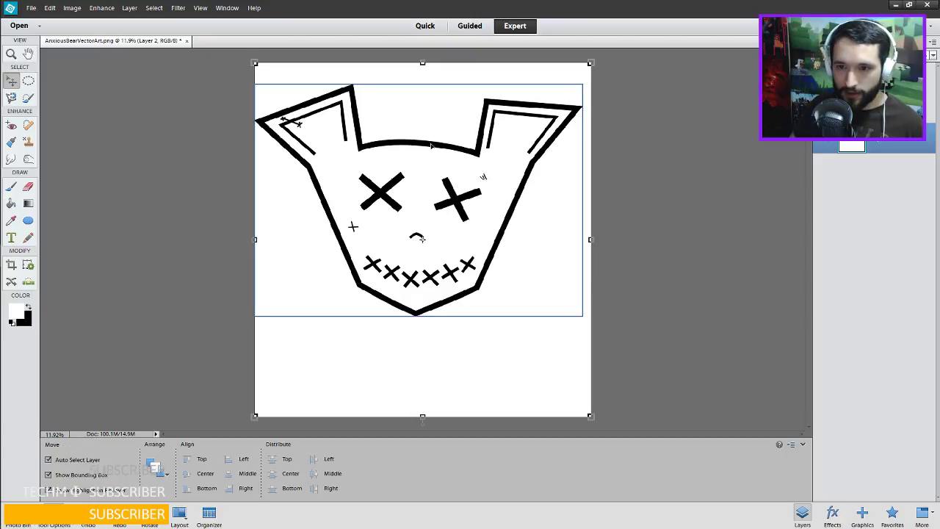
{"action": "left_click", "coordinate": [431, 145]}
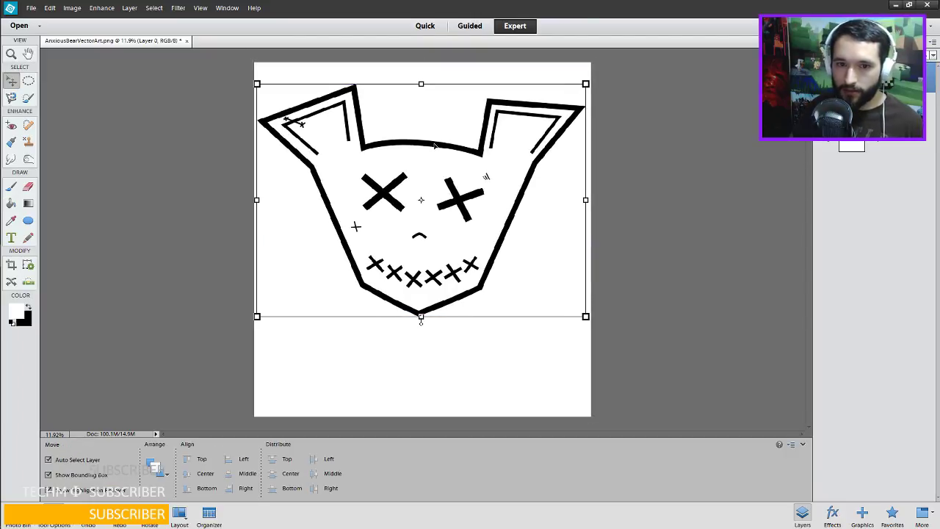
{"action": "key", "text": "Right"}
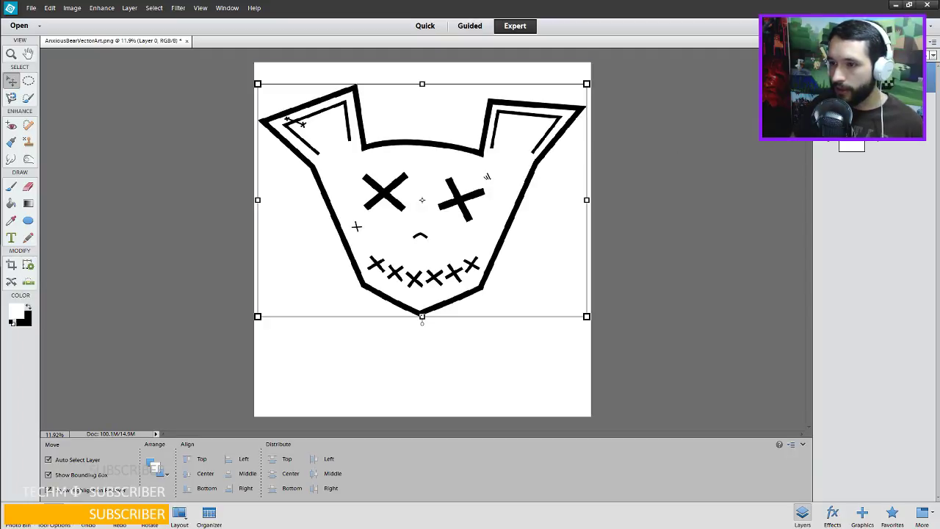
Add a new empty layer and rename the bear artwork layer AnxiousBearLines.
{"action": "left_click", "coordinate": [877, 108]}
{"action": "left_click", "coordinate": [820, 43]}
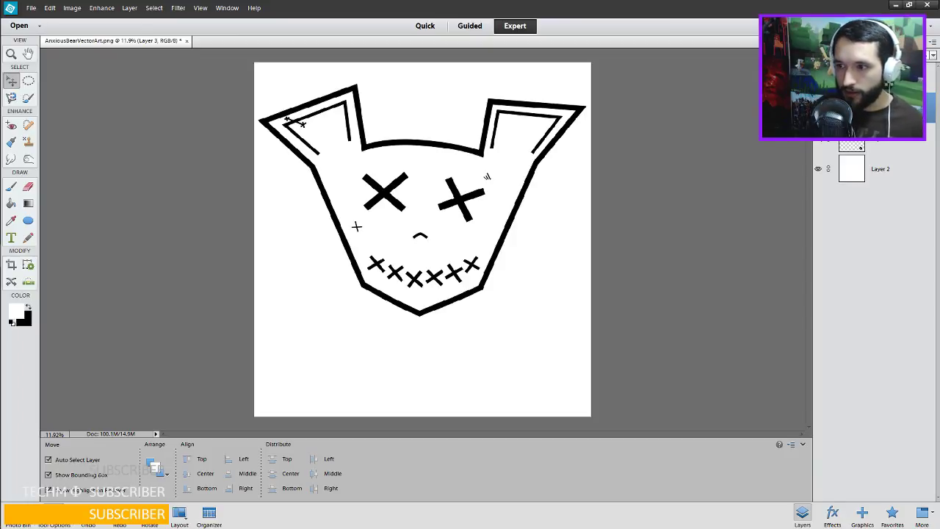
{"action": "key", "text": "Return"}
{"action": "left_click", "coordinate": [877, 78]}
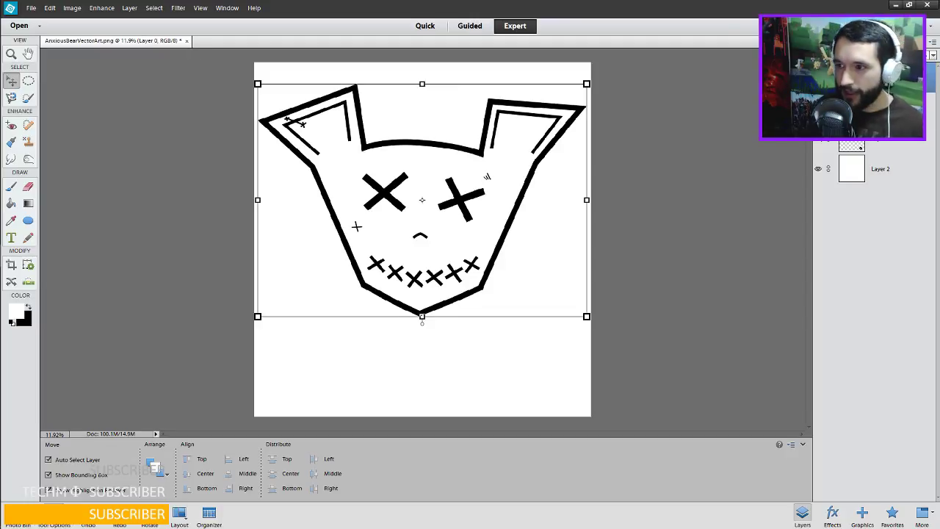
{"action": "key", "text": "Return"}
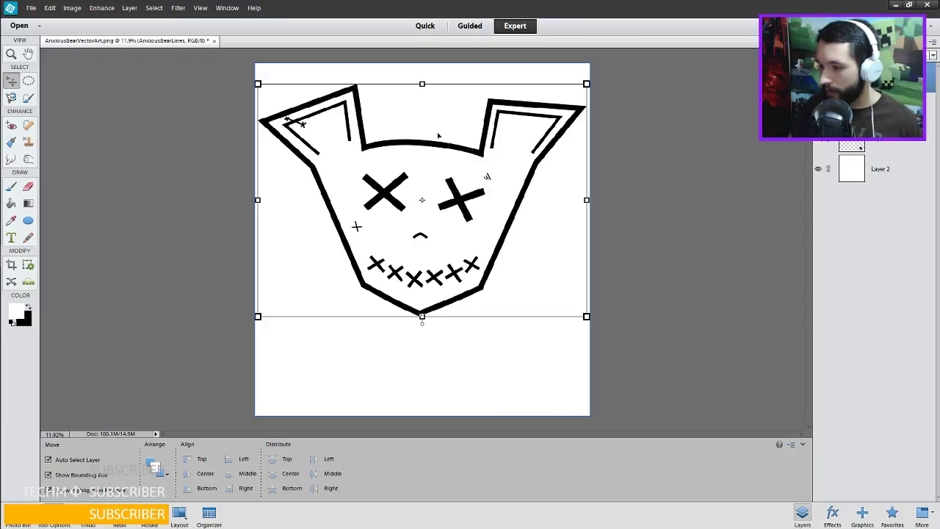
Check the hidden button layer by toggling its visibility, and view the Photoshop Elements version information.
{"action": "left_click", "coordinate": [824, 142]}
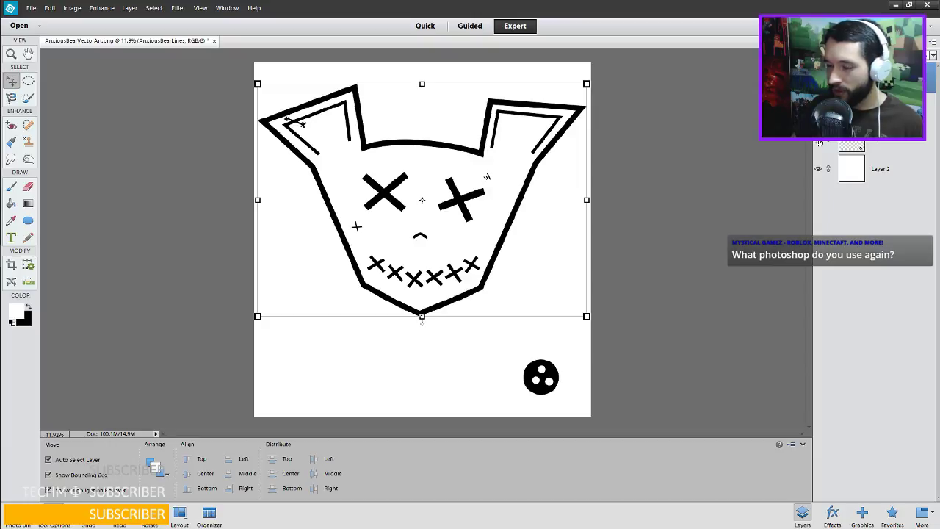
{"action": "left_click", "coordinate": [820, 143]}
{"action": "left_click", "coordinate": [254, 7]}
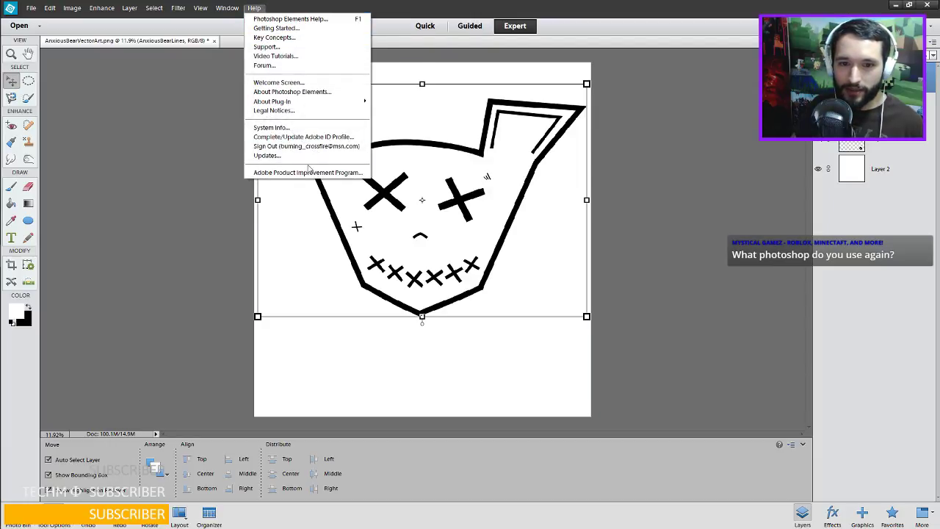
{"action": "left_click", "coordinate": [294, 18]}
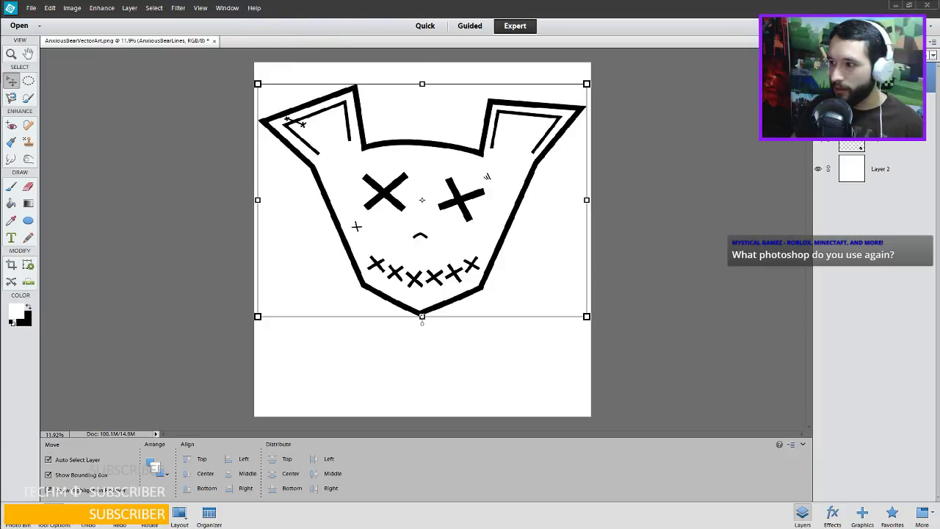
{"action": "left_click", "coordinate": [254, 7]}
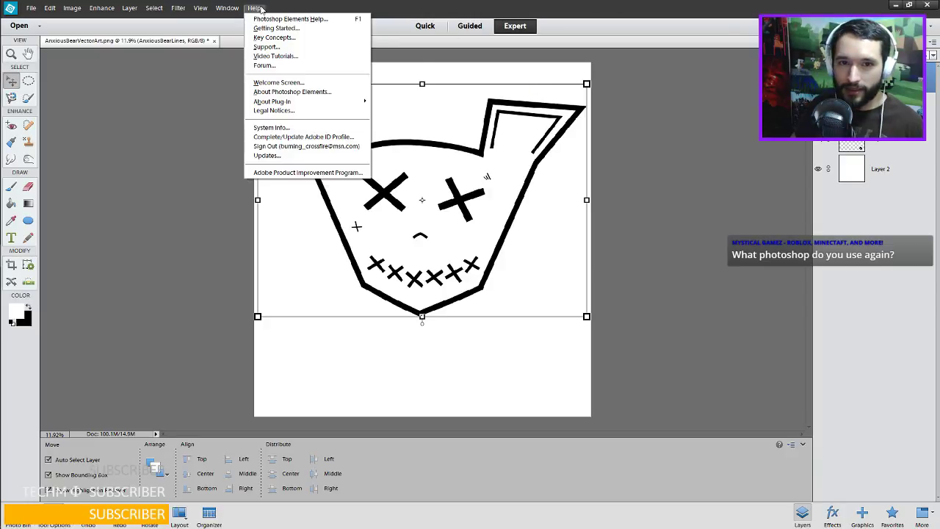
{"action": "left_click", "coordinate": [291, 92]}
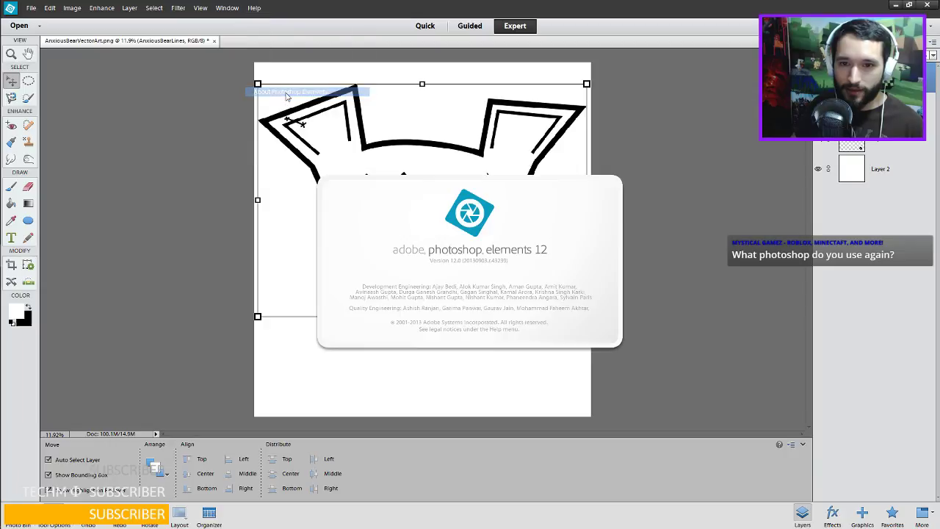
{"action": "left_click", "coordinate": [503, 138]}
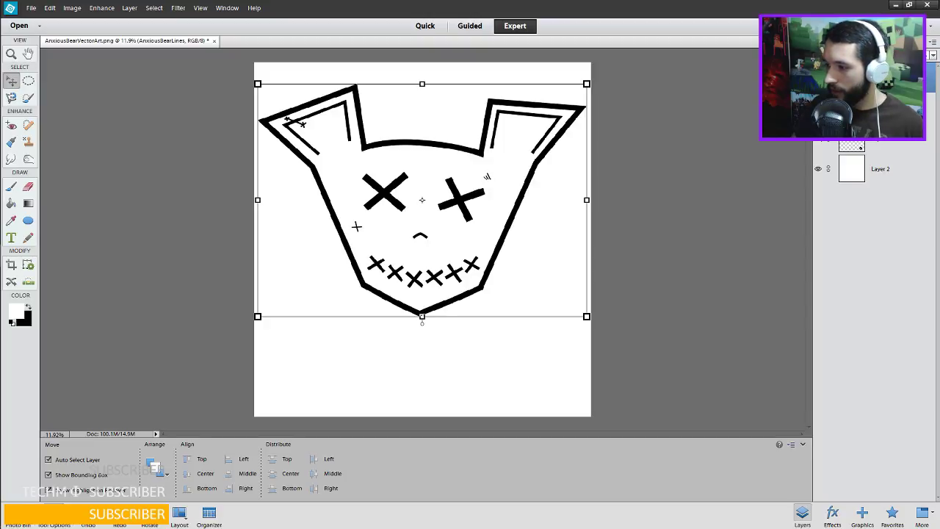
{"action": "mouse_move", "coordinate": [2, 124]}
{"action": "left_click", "coordinate": [16, 240]}
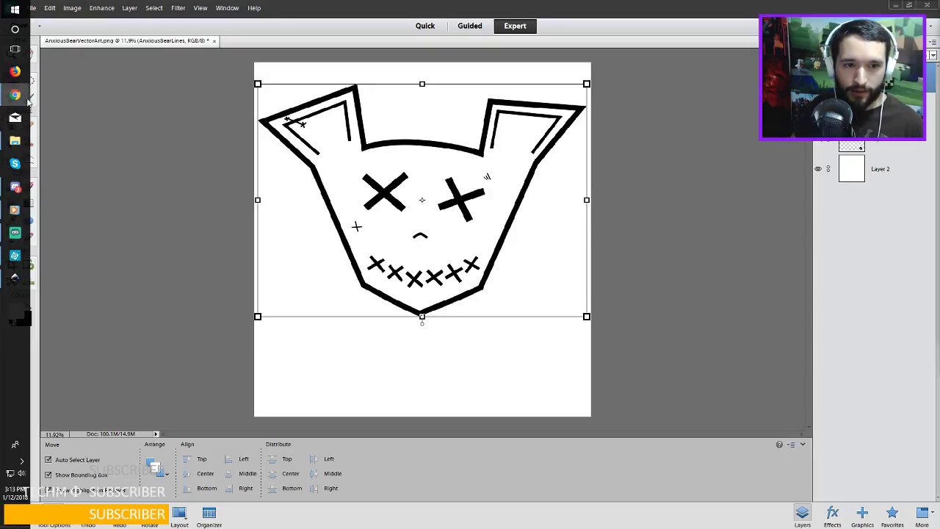
{"action": "mouse_move", "coordinate": [14, 95]}
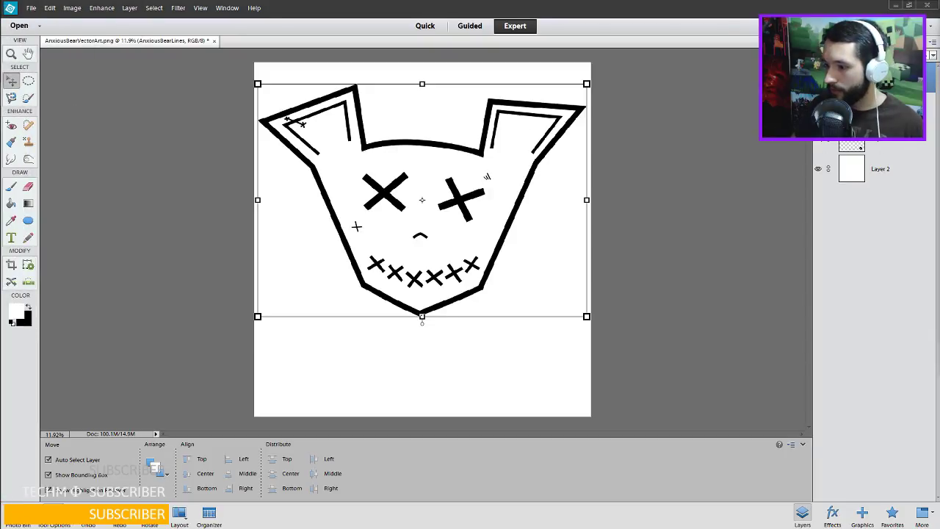
Name the new empty layer ColorLayer1 and set the foreground color to the orange-yellow ffba00.
{"action": "left_click", "coordinate": [873, 78]}
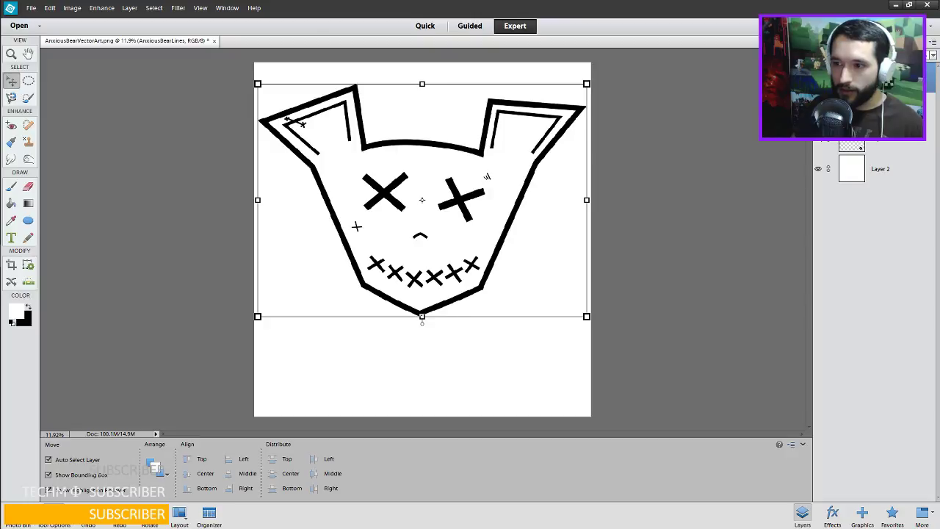
{"action": "left_click", "coordinate": [881, 108]}
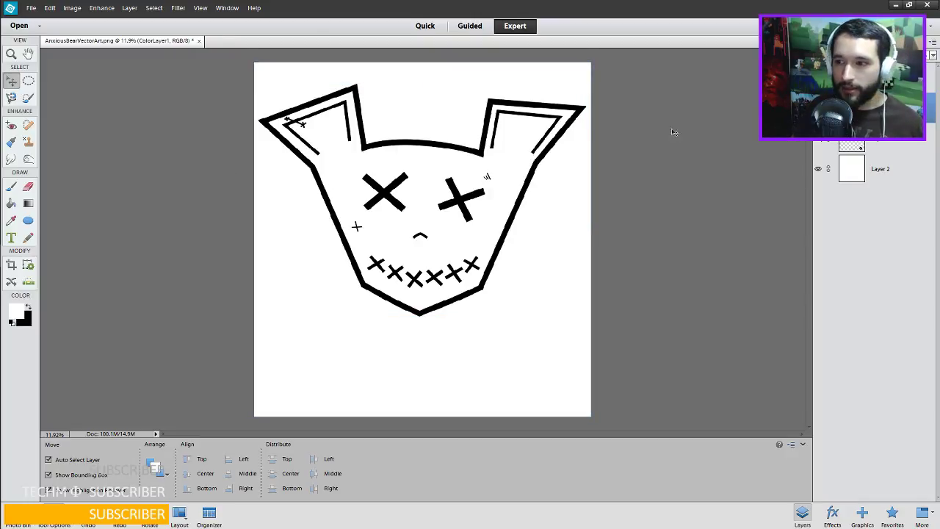
{"action": "left_click", "coordinate": [16, 312]}
{"action": "left_click_drag", "start_coordinate": [762, 312], "coordinate": [764, 314]}
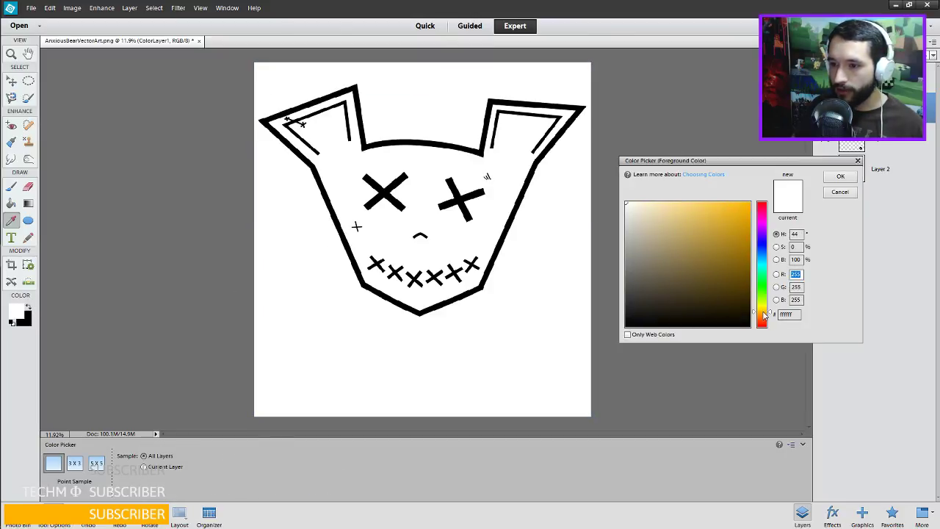
{"action": "left_click", "coordinate": [840, 176]}
{"action": "key", "text": "v"}
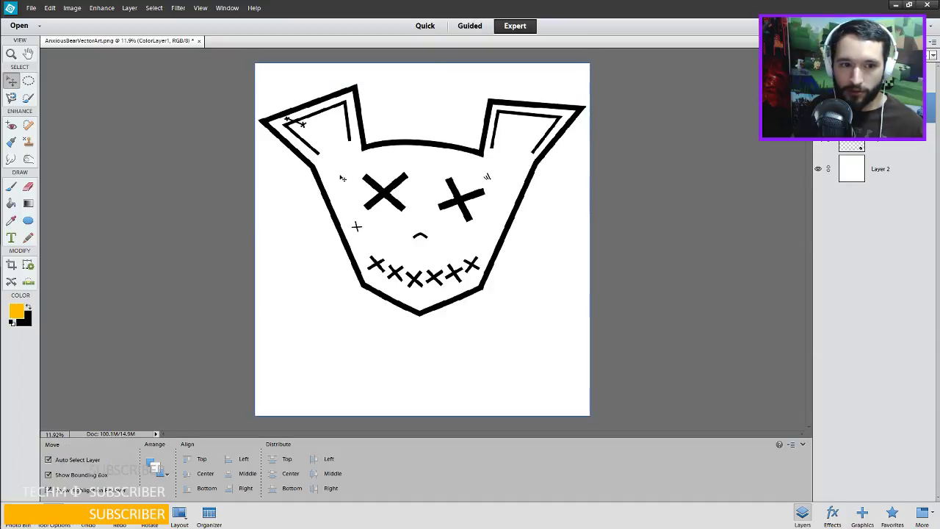
Paint the whole bear face and both ears orange-yellow on ColorLayer1 with a 1000 px brush.
{"action": "left_click", "coordinate": [29, 98]}
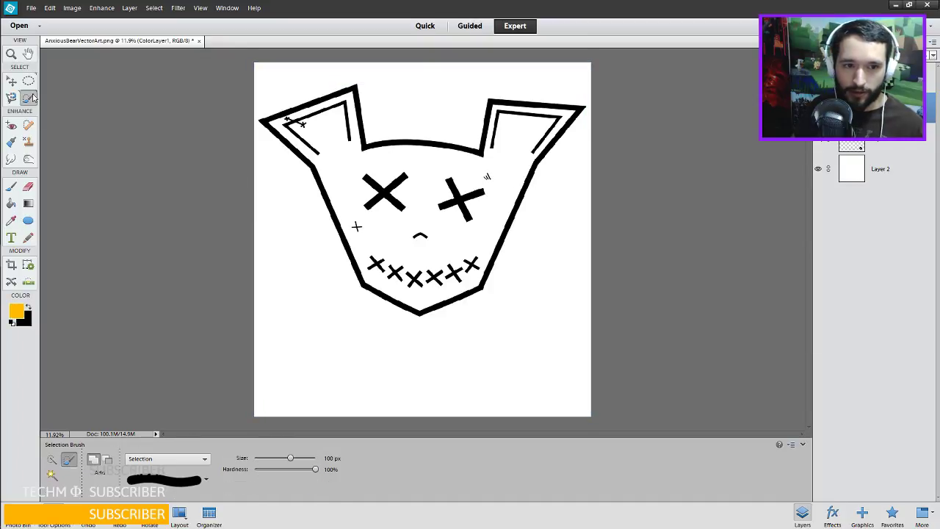
{"action": "left_click", "coordinate": [12, 186]}
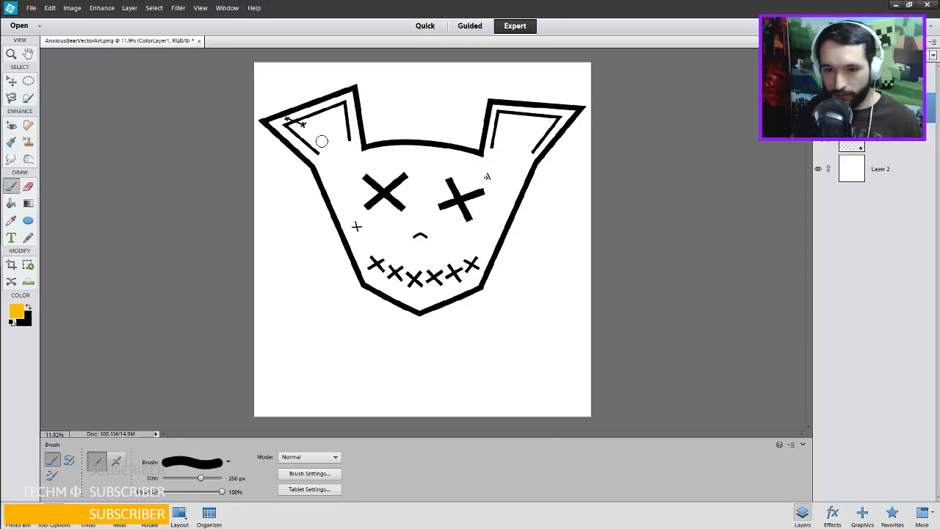
{"action": "key", "text": "bracketright"}
{"action": "key", "text": "bracketright"}
{"action": "key", "text": "bracketright"}
{"action": "key", "text": "bracketright"}
{"action": "key", "text": "bracketright"}
{"action": "key", "text": "bracketright"}
{"action": "key", "text": "bracketright"}
{"action": "key", "text": "bracketright"}
{"action": "left_click", "coordinate": [284, 129]}
{"action": "mouse_move", "coordinate": [291, 130]}
{"action": "left_mouse_down"}
{"action": "mouse_move", "coordinate": [343, 108]}
{"action": "mouse_move", "coordinate": [333, 147]}
{"action": "mouse_move", "coordinate": [352, 108]}
{"action": "mouse_move", "coordinate": [334, 176]}
{"action": "mouse_move", "coordinate": [370, 226]}
{"action": "mouse_move", "coordinate": [360, 221]}
{"action": "mouse_move", "coordinate": [380, 270]}
{"action": "mouse_move", "coordinate": [416, 286]}
{"action": "mouse_move", "coordinate": [456, 263]}
{"action": "mouse_move", "coordinate": [409, 268]}
{"action": "mouse_move", "coordinate": [380, 189]}
{"action": "mouse_move", "coordinate": [436, 189]}
{"action": "mouse_move", "coordinate": [379, 169]}
{"action": "mouse_move", "coordinate": [468, 183]}
{"action": "mouse_move", "coordinate": [442, 176]}
{"action": "mouse_move", "coordinate": [473, 181]}
{"action": "mouse_move", "coordinate": [499, 153]}
{"action": "mouse_move", "coordinate": [507, 122]}
{"action": "mouse_move", "coordinate": [554, 123]}
{"action": "mouse_move", "coordinate": [470, 226]}
{"action": "mouse_move", "coordinate": [438, 238]}
{"action": "mouse_move", "coordinate": [474, 213]}
{"action": "mouse_move", "coordinate": [461, 260]}
{"action": "mouse_move", "coordinate": [483, 214]}
{"action": "mouse_move", "coordinate": [453, 266]}
{"action": "mouse_move", "coordinate": [391, 263]}
{"action": "mouse_move", "coordinate": [466, 251]}
{"action": "left_mouse_up"}
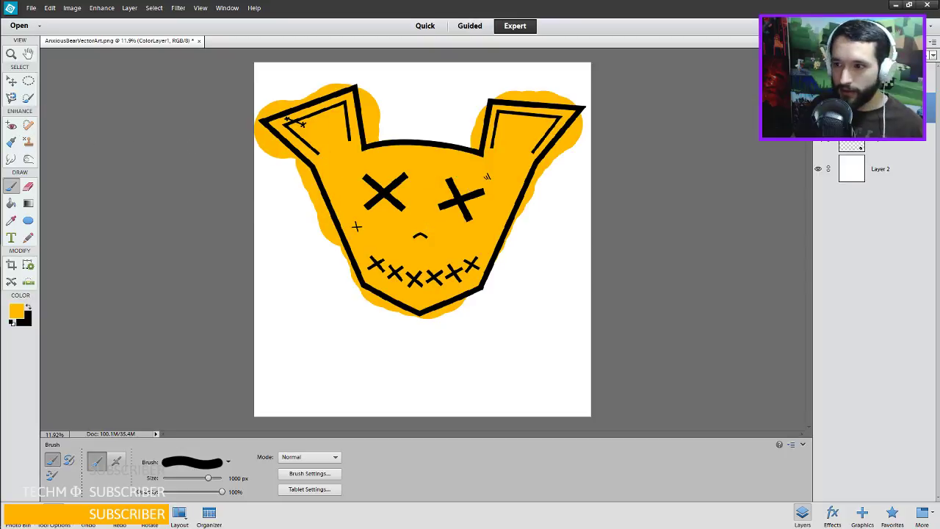
Load the AnxiousBearLines outline as a selection, invert it, and erase the paint overflow around the face with a 500 px eraser.
{"action": "left_click", "coordinate": [851, 78], "text": "ctrl"}
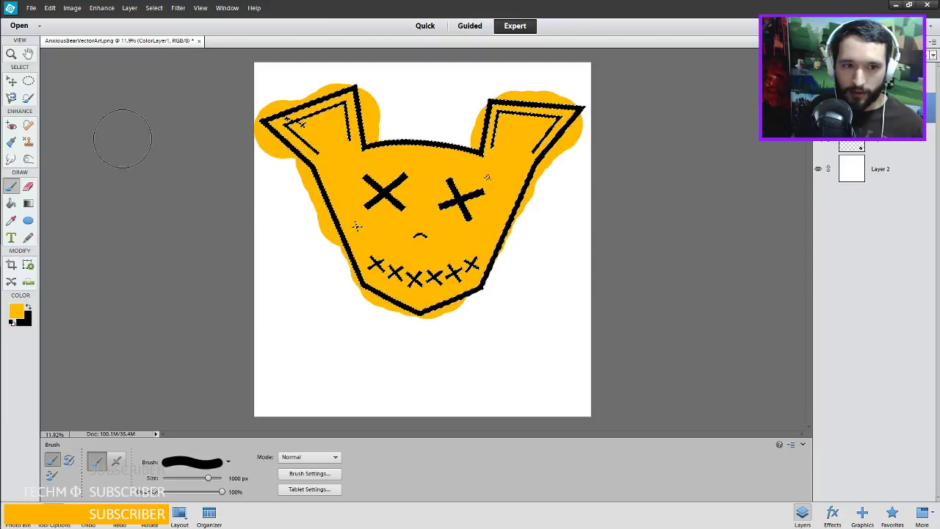
{"action": "left_click", "coordinate": [28, 187]}
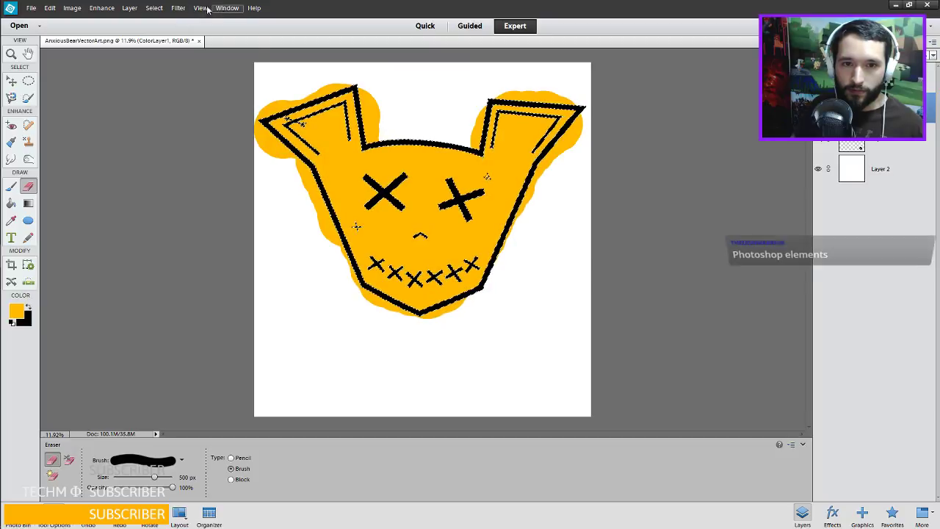
{"action": "left_click", "coordinate": [178, 8]}
{"action": "left_click", "coordinate": [158, 19]}
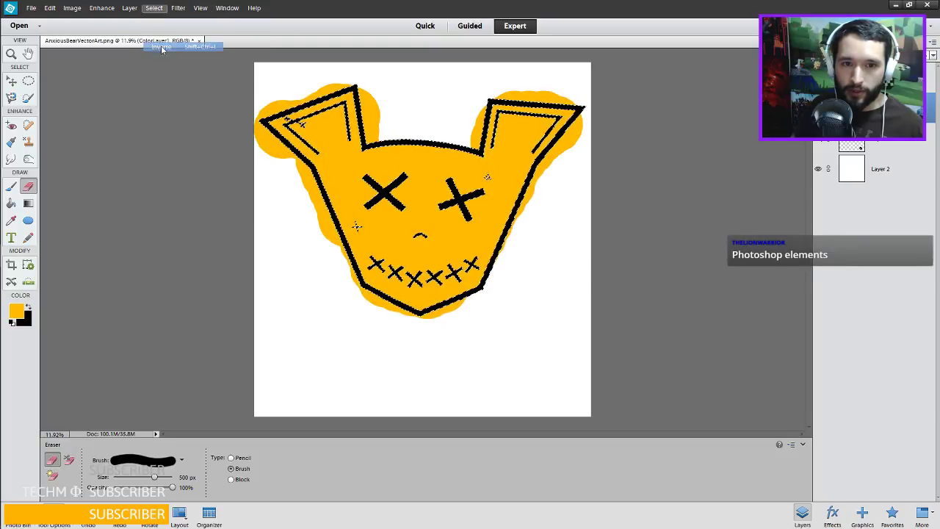
{"action": "mouse_move", "coordinate": [273, 131]}
{"action": "left_mouse_down"}
{"action": "mouse_move", "coordinate": [276, 165]}
{"action": "mouse_move", "coordinate": [255, 145]}
{"action": "mouse_move", "coordinate": [284, 166]}
{"action": "mouse_move", "coordinate": [252, 131]}
{"action": "left_mouse_up"}
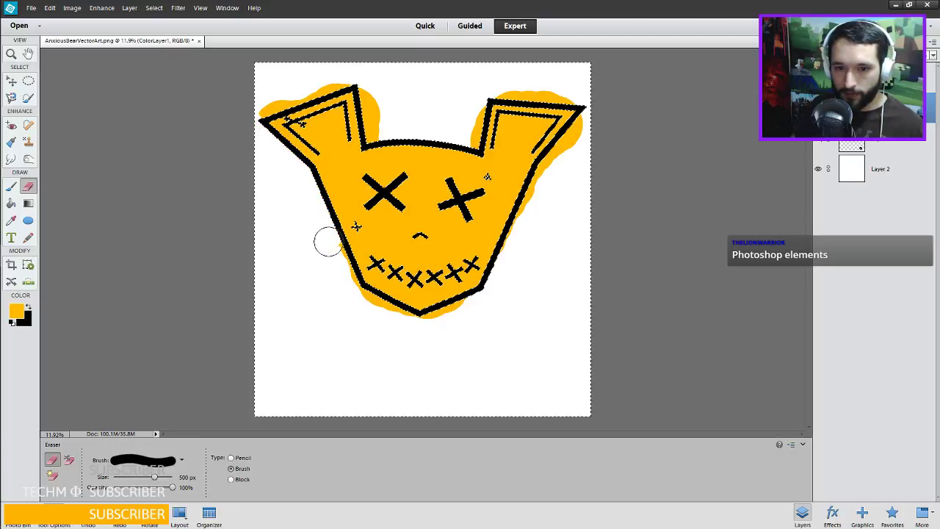
{"action": "mouse_move", "coordinate": [327, 242]}
{"action": "left_mouse_down"}
{"action": "mouse_move", "coordinate": [346, 296]}
{"action": "mouse_move", "coordinate": [384, 335]}
{"action": "mouse_move", "coordinate": [342, 289]}
{"action": "mouse_move", "coordinate": [374, 301]}
{"action": "mouse_move", "coordinate": [382, 312]}
{"action": "mouse_move", "coordinate": [366, 305]}
{"action": "mouse_move", "coordinate": [376, 311]}
{"action": "mouse_move", "coordinate": [435, 328]}
{"action": "mouse_move", "coordinate": [496, 292]}
{"action": "mouse_move", "coordinate": [527, 249]}
{"action": "mouse_move", "coordinate": [520, 240]}
{"action": "mouse_move", "coordinate": [511, 261]}
{"action": "mouse_move", "coordinate": [548, 174]}
{"action": "mouse_move", "coordinate": [597, 110]}
{"action": "mouse_move", "coordinate": [574, 90]}
{"action": "mouse_move", "coordinate": [506, 84]}
{"action": "mouse_move", "coordinate": [490, 85]}
{"action": "mouse_move", "coordinate": [571, 92]}
{"action": "mouse_move", "coordinate": [469, 91]}
{"action": "mouse_move", "coordinate": [471, 133]}
{"action": "left_mouse_up"}
Undo the last eraser strokes, reduce the eraser to 150 px, and erase the remaining overflow around the ears, clearing the selection at the end.
{"action": "key", "text": "ctrl+z"}
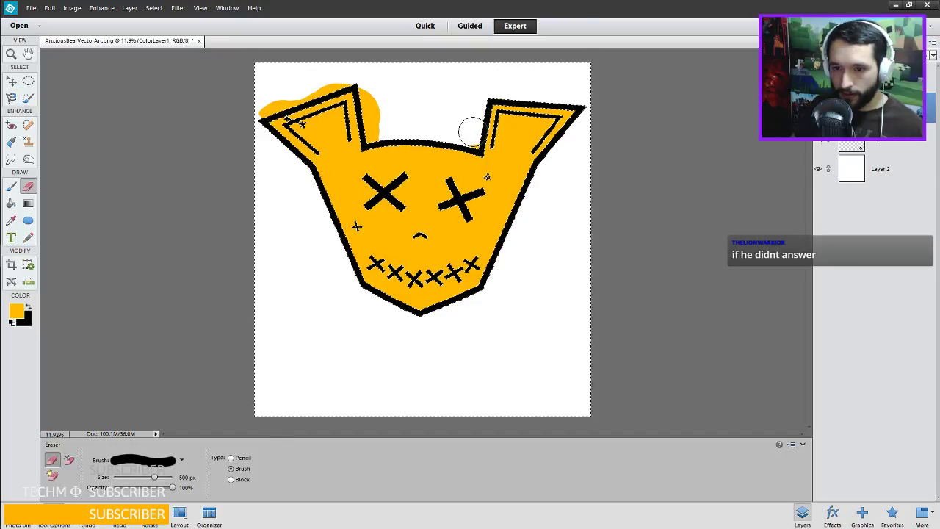
{"action": "key", "text": "ctrl+z"}
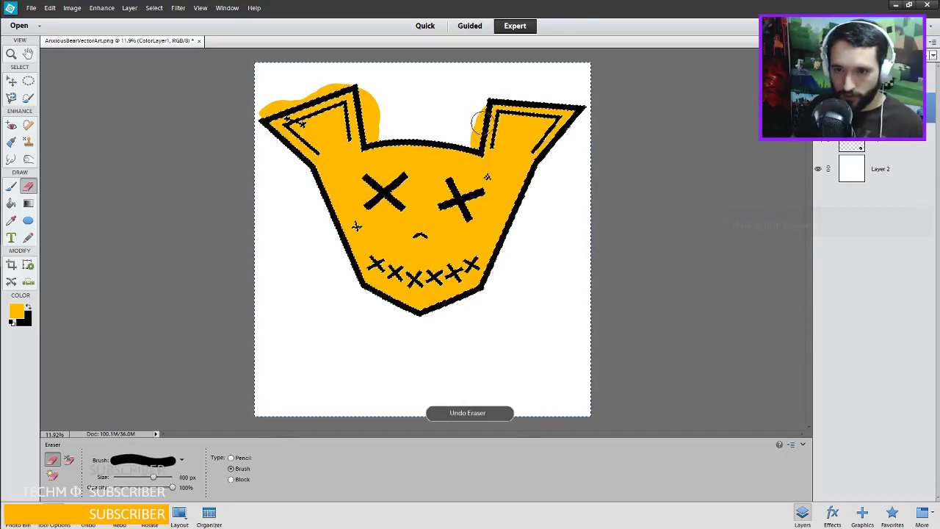
{"action": "key", "text": "bracketleft"}
{"action": "key", "text": "bracketleft"}
{"action": "key", "text": "bracketleft"}
{"action": "key", "text": "bracketleft"}
{"action": "key", "text": "bracketleft"}
{"action": "key", "text": "bracketleft"}
{"action": "key", "text": "bracketleft"}
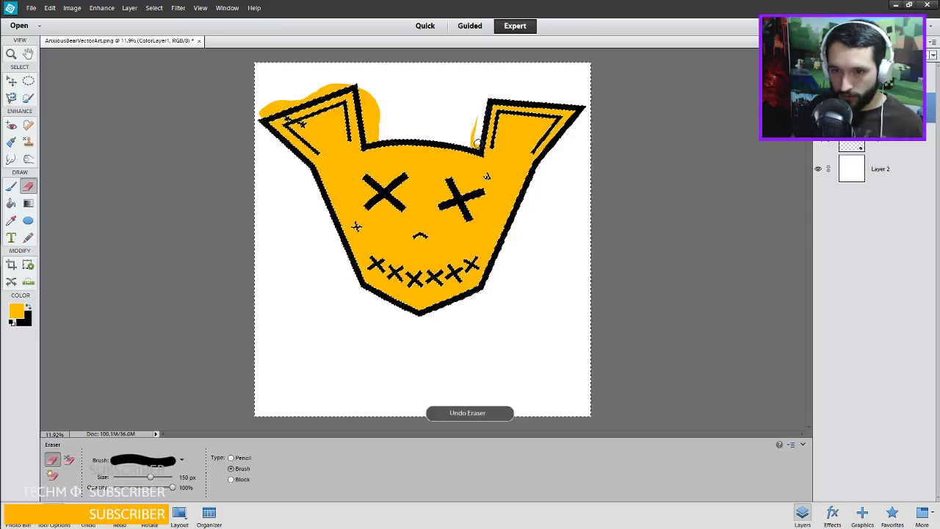
{"action": "left_click_drag", "start_coordinate": [475, 149], "coordinate": [478, 107]}
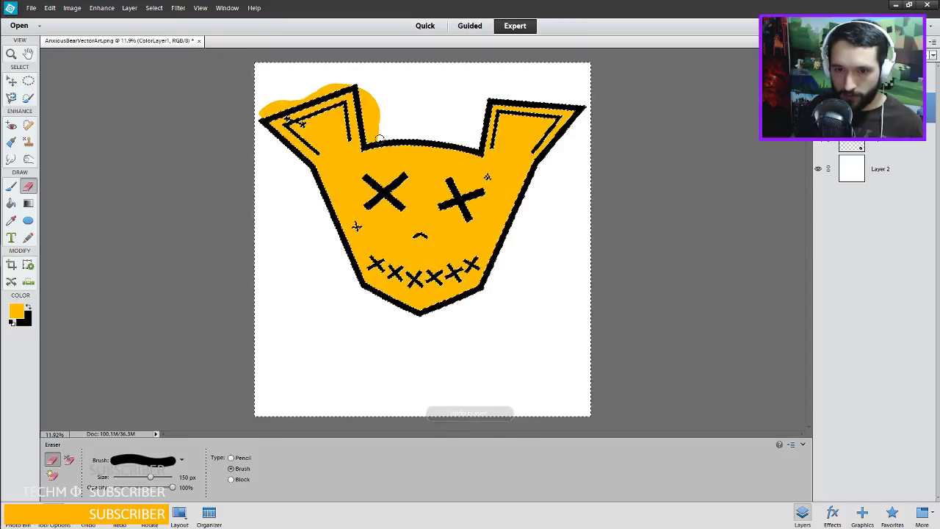
{"action": "mouse_move", "coordinate": [368, 141]}
{"action": "left_mouse_down"}
{"action": "mouse_move", "coordinate": [357, 83]}
{"action": "mouse_move", "coordinate": [376, 131]}
{"action": "mouse_move", "coordinate": [366, 96]}
{"action": "mouse_move", "coordinate": [383, 124]}
{"action": "mouse_move", "coordinate": [380, 112]}
{"action": "mouse_move", "coordinate": [352, 84]}
{"action": "mouse_move", "coordinate": [254, 115]}
{"action": "left_mouse_up"}
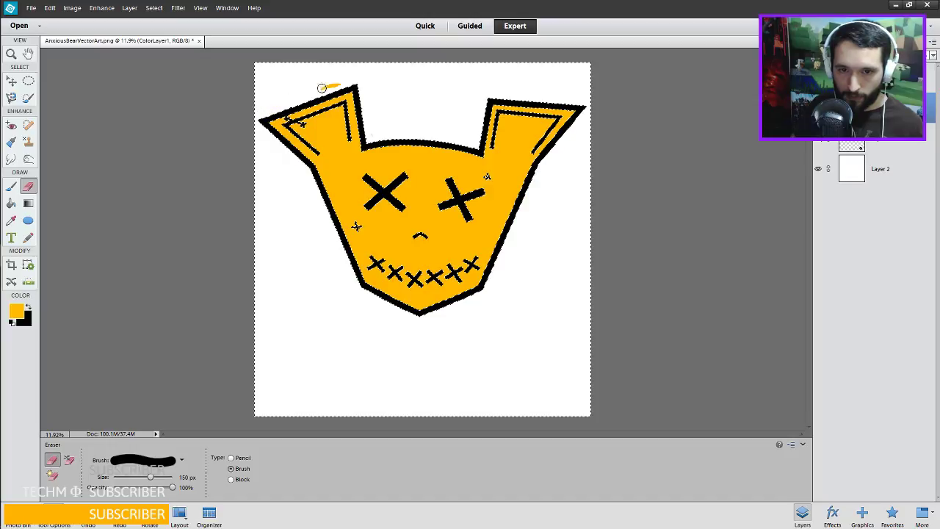
{"action": "left_click_drag", "start_coordinate": [321, 87], "coordinate": [345, 85]}
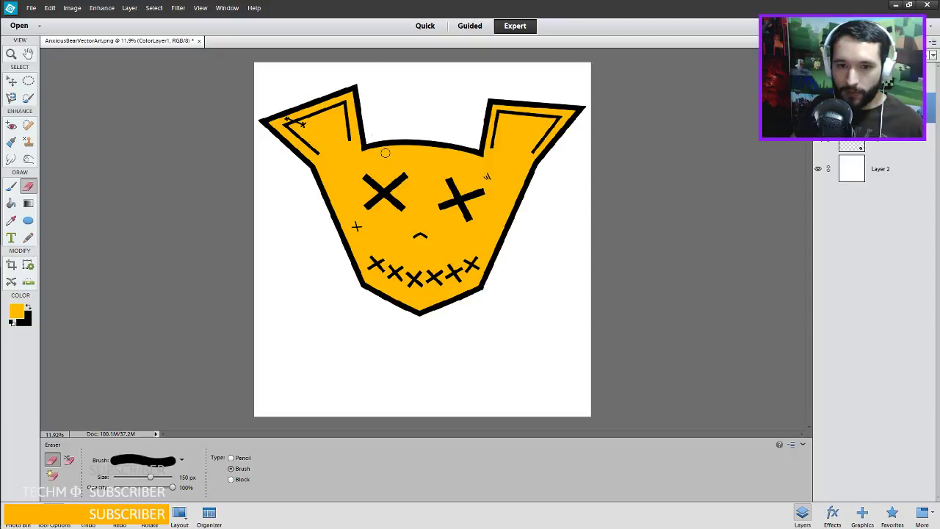
Add a new empty layer named ColorLayer2 and set the foreground color to the salmon pink eca68a.
{"action": "key", "text": "ctrl+shift+alt+n"}
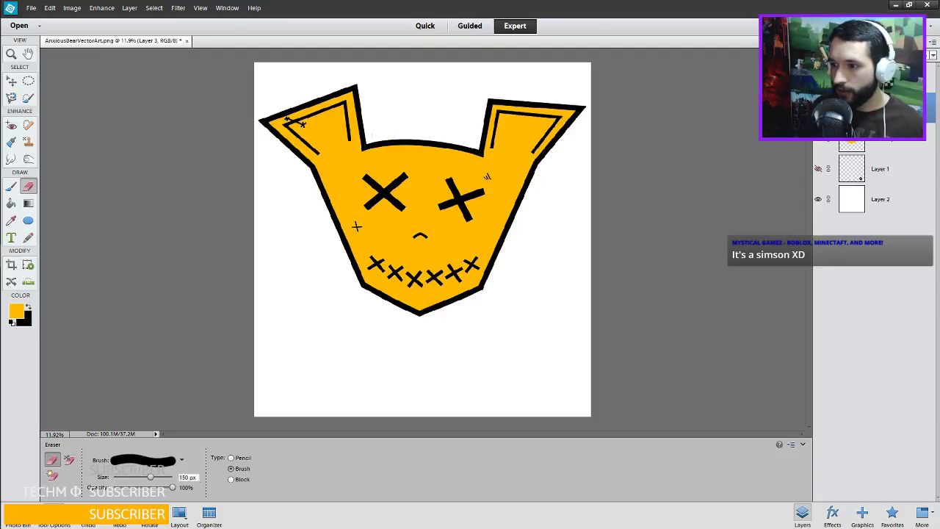
{"action": "left_click", "coordinate": [188, 477]}
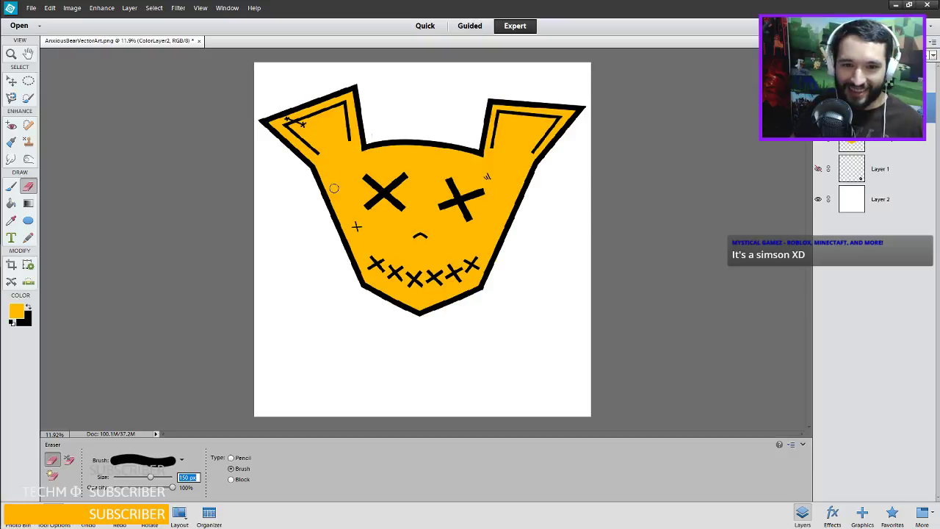
{"action": "left_click", "coordinate": [16, 312]}
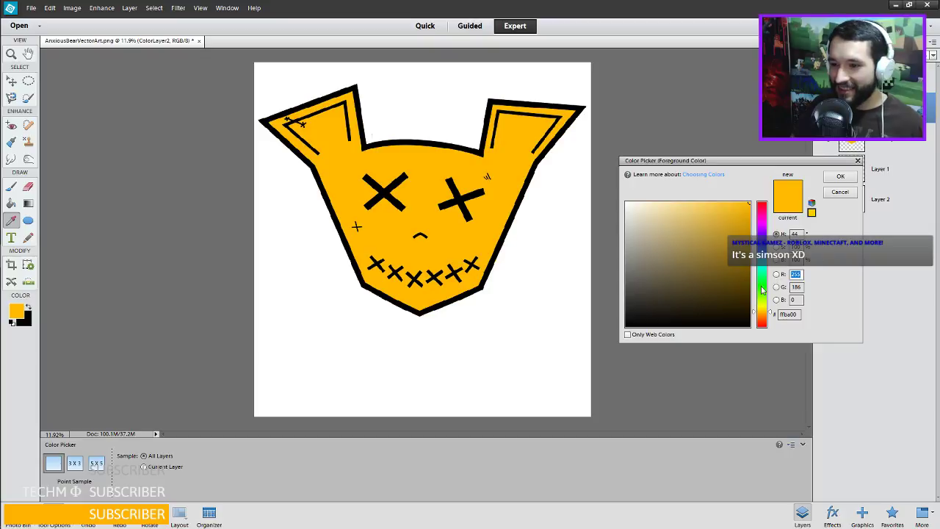
{"action": "mouse_move", "coordinate": [762, 290]}
{"action": "left_mouse_down"}
{"action": "mouse_move", "coordinate": [761, 216]}
{"action": "mouse_move", "coordinate": [764, 325]}
{"action": "left_mouse_up"}
{"action": "left_click", "coordinate": [676, 215]}
{"action": "left_click", "coordinate": [679, 204]}
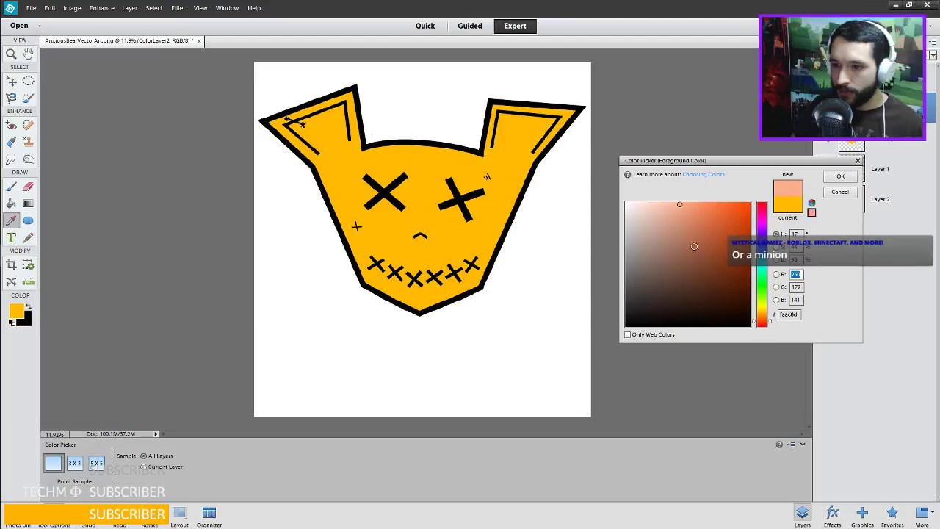
{"action": "left_click_drag", "start_coordinate": [656, 207], "coordinate": [680, 211]}
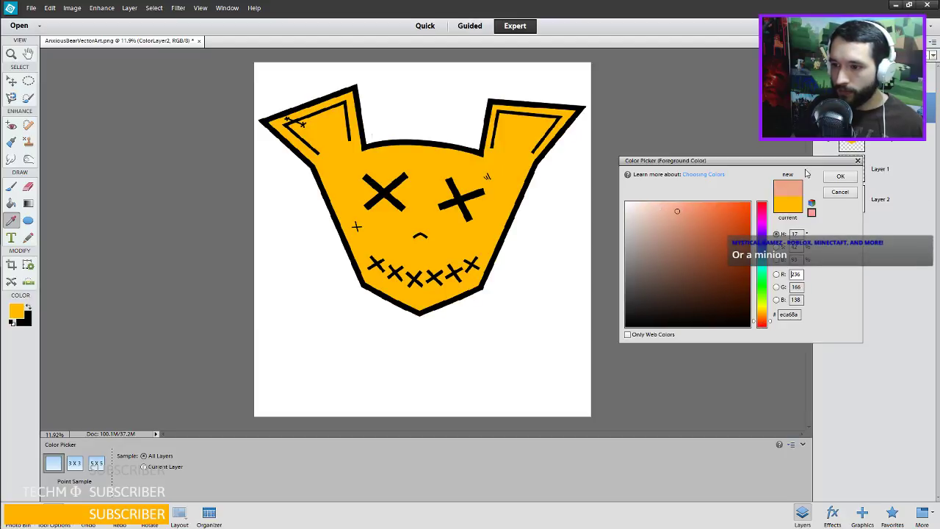
{"action": "key", "text": "Return"}
Erase the stray orange specks left outside the bear's outline on ColorLayer1 with the 150 px eraser.
{"action": "key", "text": "e"}
{"action": "scroll", "coordinate": [370, 146], "scroll_direction": "up", "scroll_amount": 5, "text": "alt"}
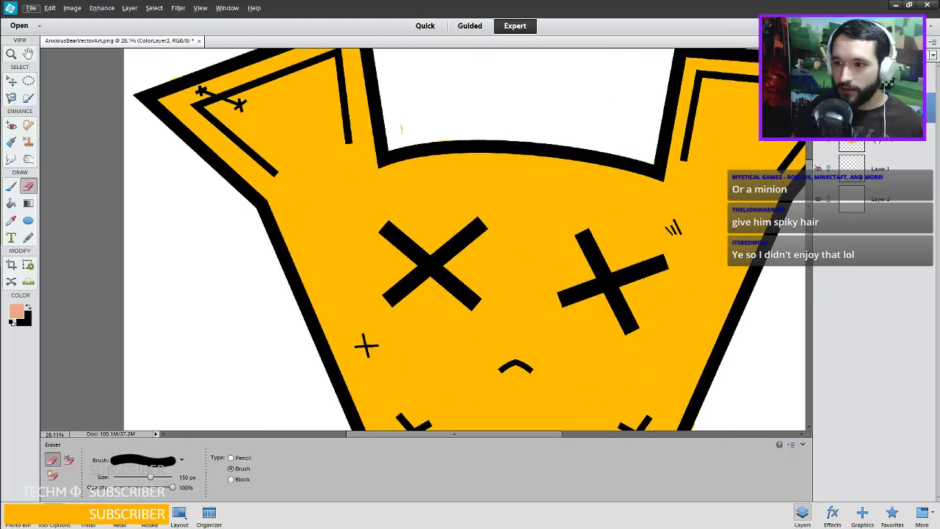
{"action": "left_click", "coordinate": [877, 139]}
{"action": "key", "text": "e"}
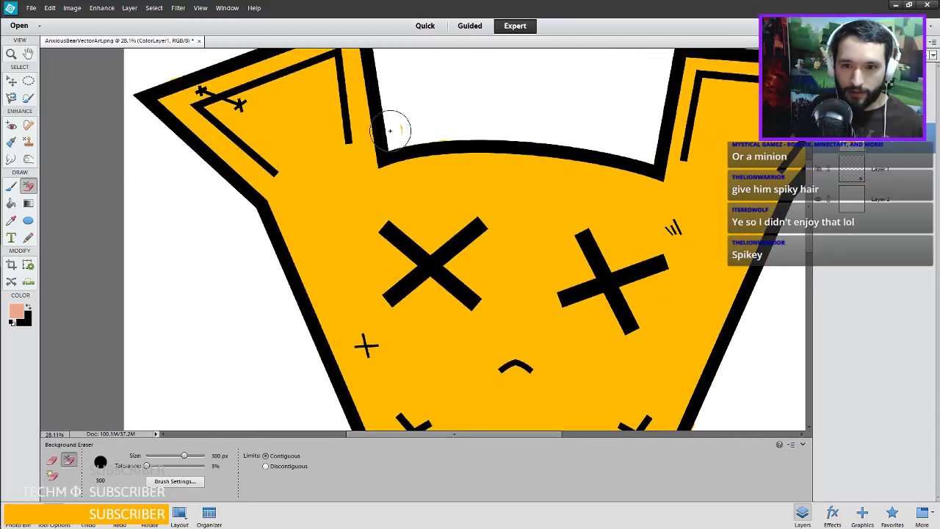
{"action": "key", "text": "e"}
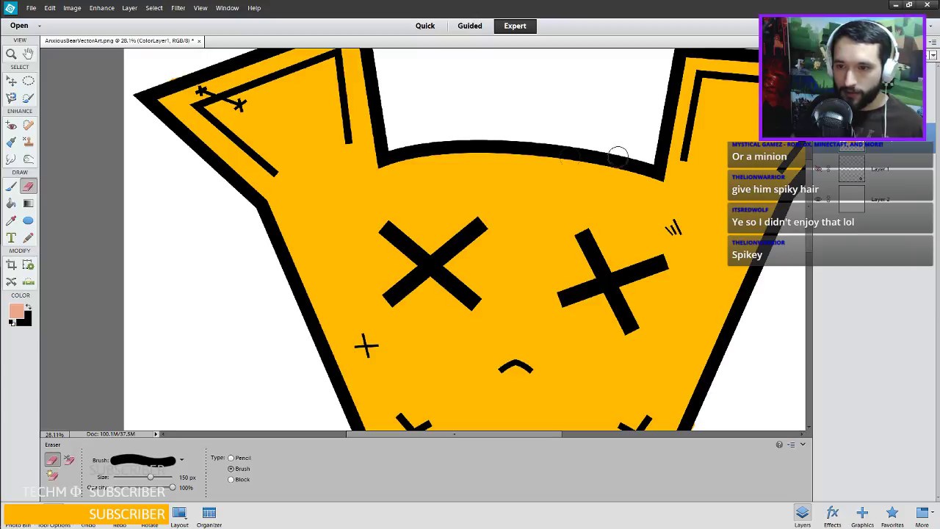
{"action": "scroll", "coordinate": [617, 157], "scroll_direction": "up", "scroll_amount": 2}
{"action": "scroll", "coordinate": [617, 157], "scroll_direction": "right", "scroll_amount": 4}
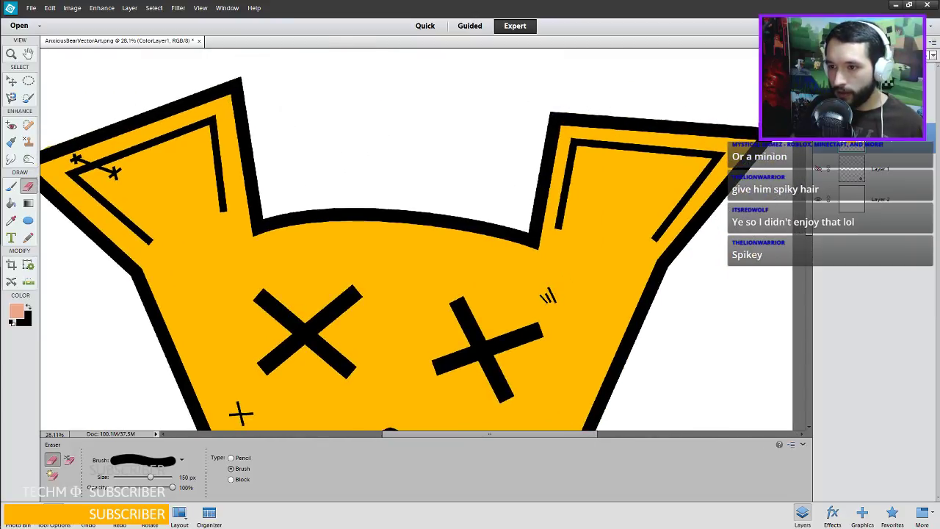
{"action": "scroll", "coordinate": [661, 96], "scroll_direction": "down", "scroll_amount": 3}
{"action": "scroll", "coordinate": [659, 83], "scroll_direction": "right", "scroll_amount": 2}
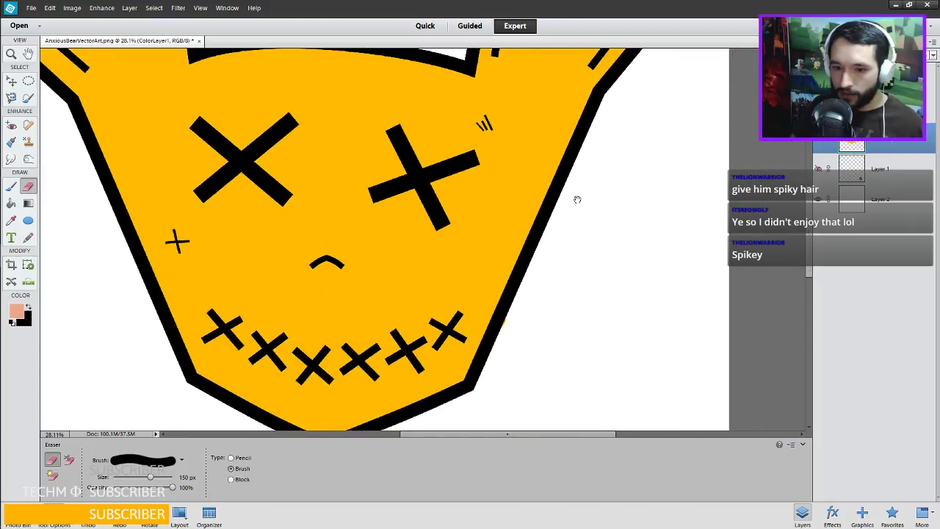
{"action": "scroll", "coordinate": [587, 220], "scroll_direction": "up", "scroll_amount": 3}
{"action": "scroll", "coordinate": [588, 221], "scroll_direction": "left", "scroll_amount": 5}
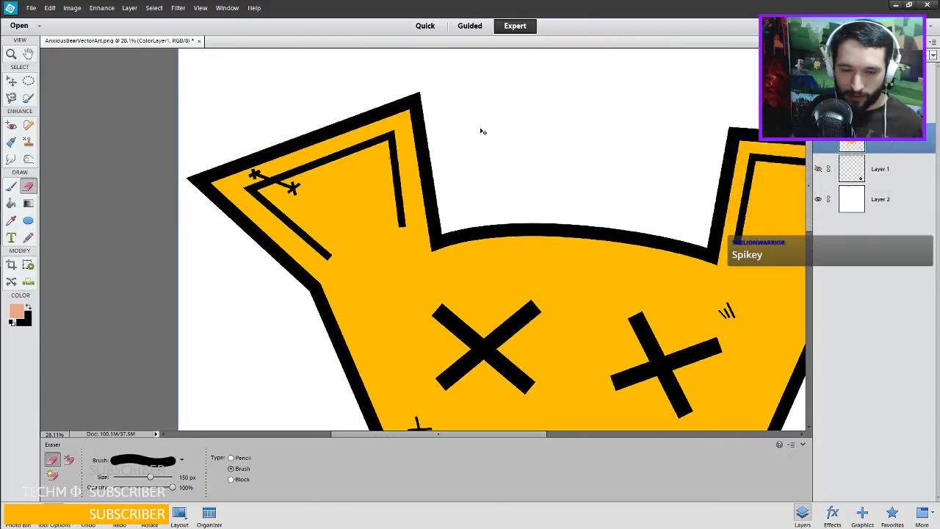
Save the layered document as AnxiousBear_Logo.psd and make ColorLayer2 the active layer.
{"action": "key", "text": "ctrl+s"}
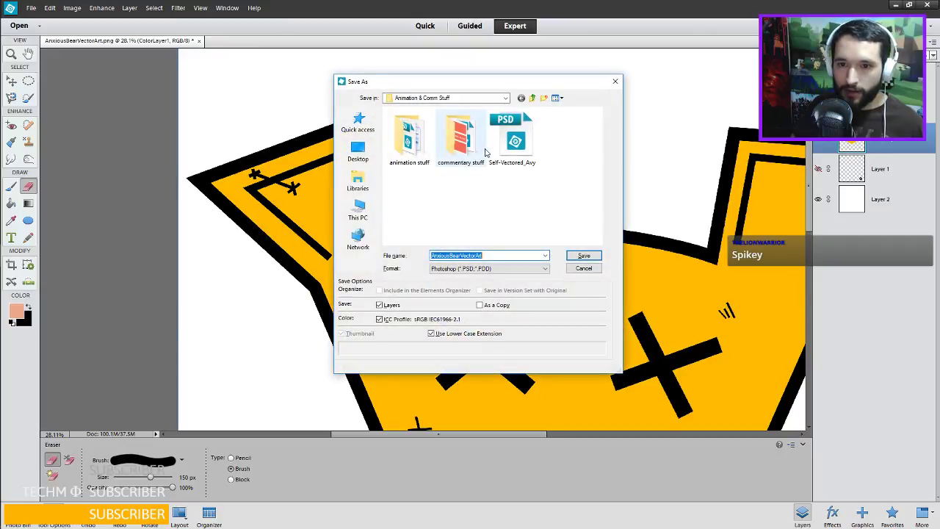
{"action": "key", "text": "Escape"}
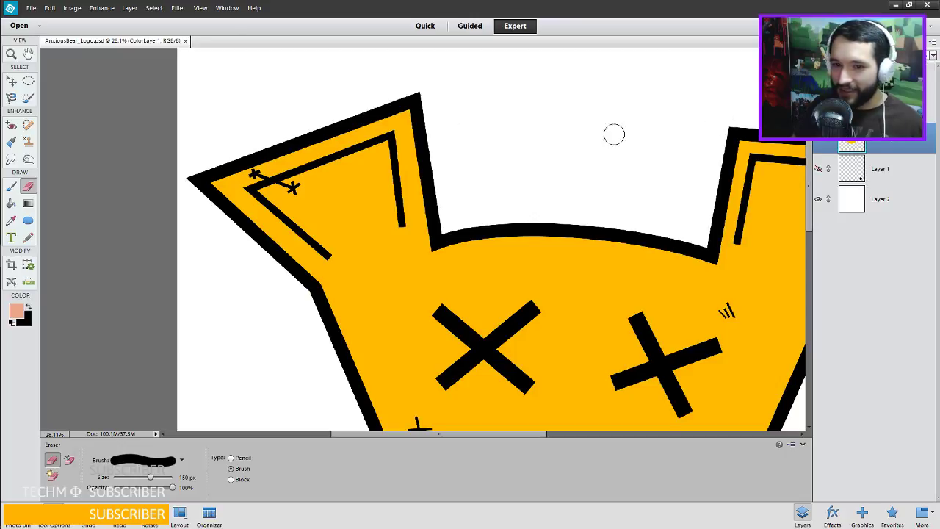
{"action": "key", "text": "alt+bracketright"}
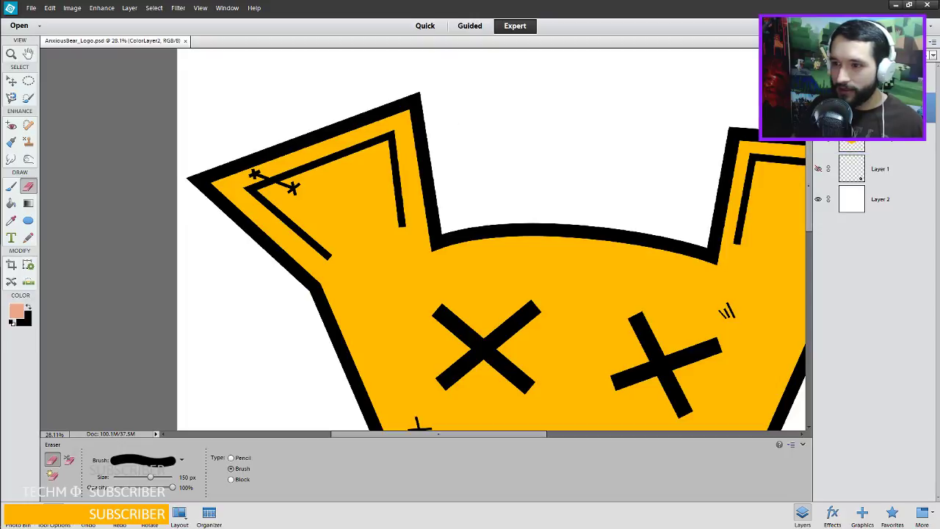
{"action": "mouse_move", "coordinate": [510, 194]}
{"action": "left_mouse_down"}
{"action": "mouse_move", "coordinate": [433, 159]}
{"action": "mouse_move", "coordinate": [415, 167]}
{"action": "left_mouse_up"}
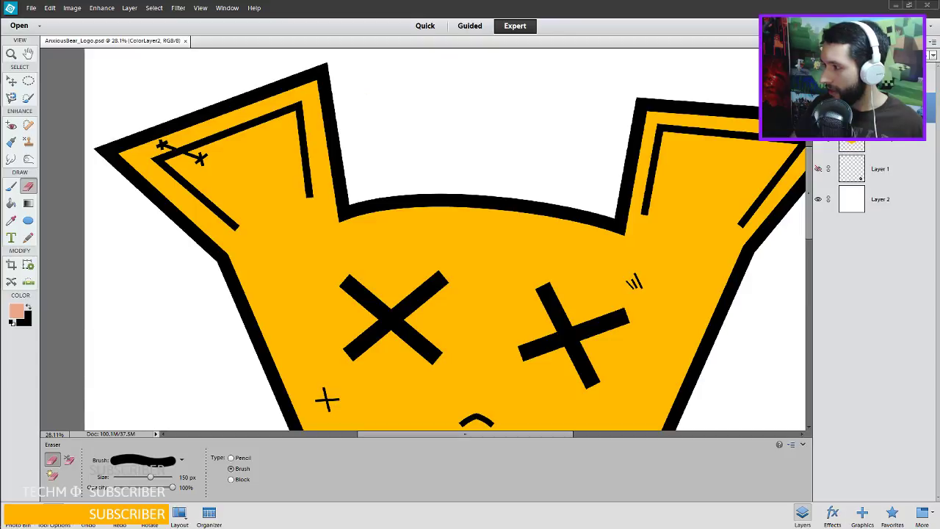
{"action": "mouse_move", "coordinate": [2, 44]}
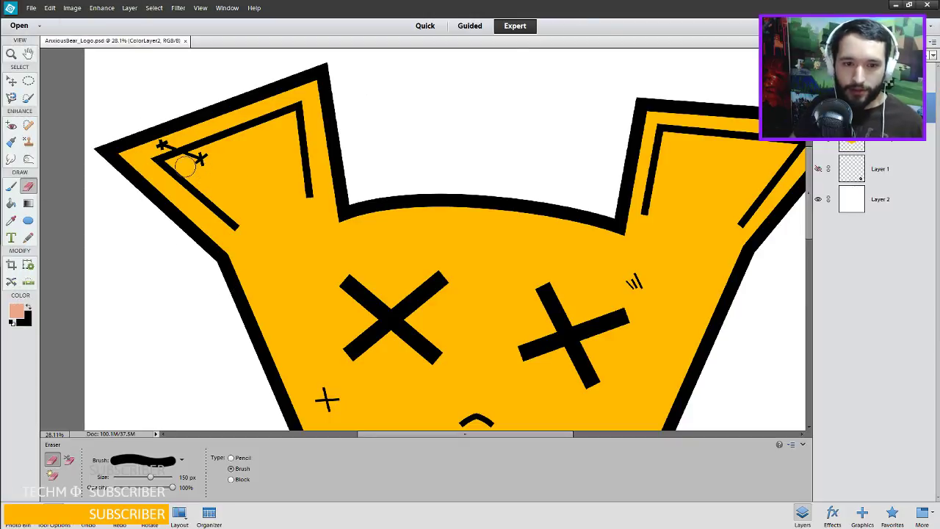
{"action": "key", "text": "bracketleft"}
{"action": "key", "text": "bracketleft"}
{"action": "key", "text": "bracketleft"}
{"action": "key", "text": "bracketleft"}
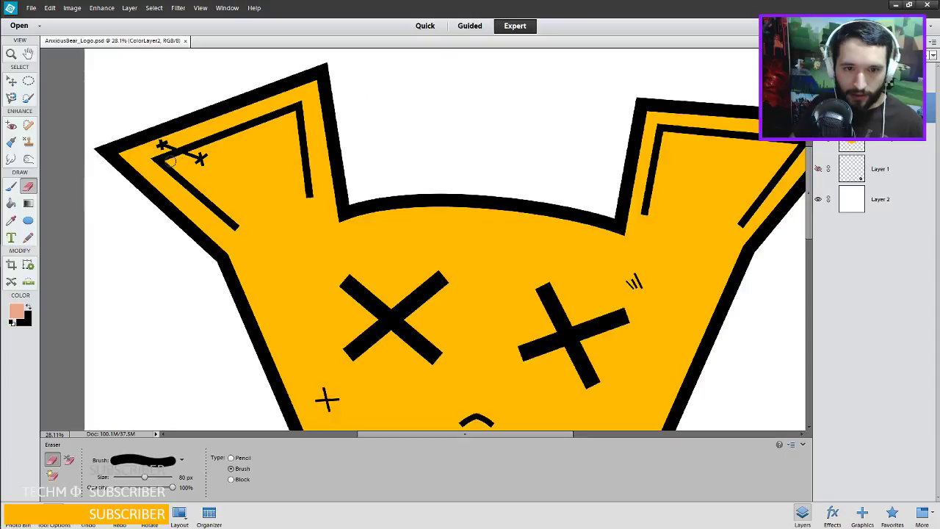
{"action": "left_click", "coordinate": [183, 159]}
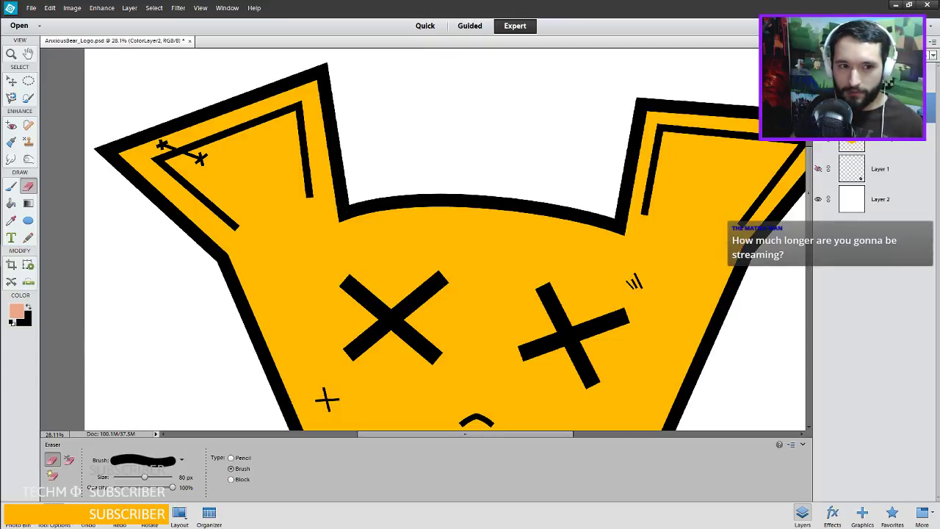
Paint the inside of the left ear salmon pink on ColorLayer2 with an 80 px brush, following the inner ear lines.
{"action": "left_click", "coordinate": [11, 186]}
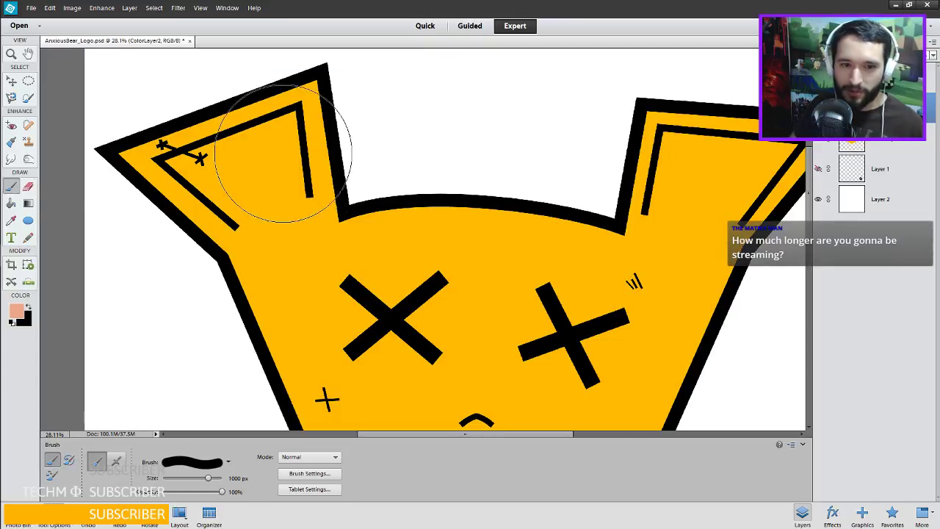
{"action": "key", "text": "bracketleft"}
{"action": "key", "text": "bracketleft"}
{"action": "key", "text": "bracketleft"}
{"action": "key", "text": "bracketleft"}
{"action": "key", "text": "bracketleft"}
{"action": "key", "text": "bracketleft"}
{"action": "key", "text": "bracketleft"}
{"action": "key", "text": "bracketleft"}
{"action": "key", "text": "bracketleft"}
{"action": "key", "text": "bracketleft"}
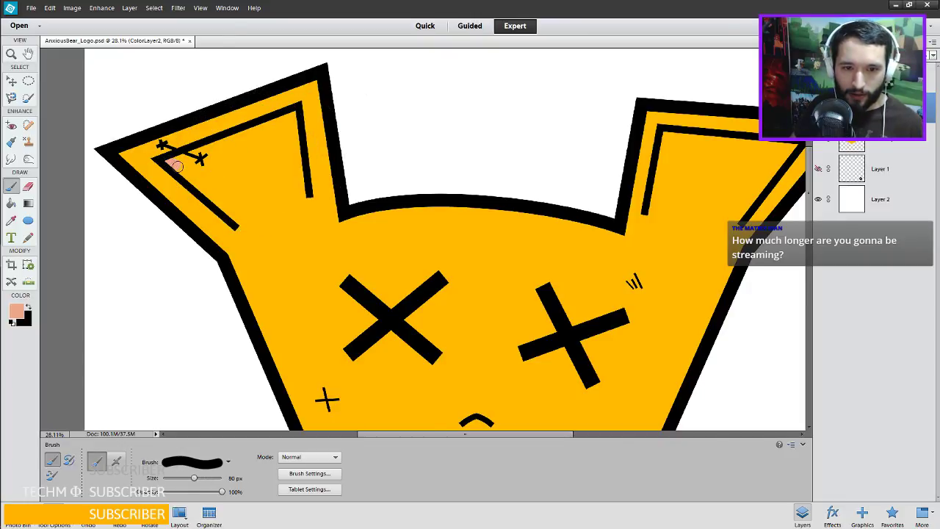
{"action": "left_click_drag", "start_coordinate": [177, 165], "coordinate": [235, 219]}
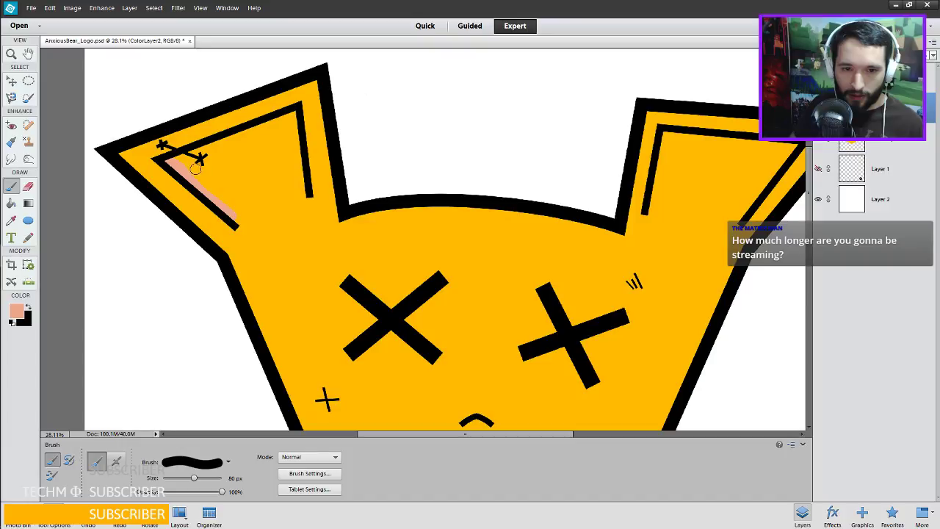
{"action": "mouse_move", "coordinate": [171, 160]}
{"action": "left_mouse_down"}
{"action": "mouse_move", "coordinate": [293, 114]}
{"action": "mouse_move", "coordinate": [303, 190]}
{"action": "mouse_move", "coordinate": [237, 212]}
{"action": "mouse_move", "coordinate": [194, 169]}
{"action": "mouse_move", "coordinate": [290, 126]}
{"action": "mouse_move", "coordinate": [188, 162]}
{"action": "mouse_move", "coordinate": [222, 197]}
{"action": "mouse_move", "coordinate": [208, 171]}
{"action": "mouse_move", "coordinate": [283, 136]}
{"action": "mouse_move", "coordinate": [289, 151]}
{"action": "mouse_move", "coordinate": [288, 129]}
{"action": "mouse_move", "coordinate": [290, 184]}
{"action": "mouse_move", "coordinate": [232, 200]}
{"action": "mouse_move", "coordinate": [266, 186]}
{"action": "mouse_move", "coordinate": [215, 165]}
{"action": "mouse_move", "coordinate": [237, 178]}
{"action": "mouse_move", "coordinate": [226, 200]}
{"action": "mouse_move", "coordinate": [218, 194]}
{"action": "mouse_move", "coordinate": [273, 149]}
{"action": "mouse_move", "coordinate": [282, 180]}
{"action": "mouse_move", "coordinate": [268, 163]}
{"action": "mouse_move", "coordinate": [249, 167]}
{"action": "mouse_move", "coordinate": [246, 178]}
{"action": "mouse_move", "coordinate": [256, 181]}
{"action": "mouse_move", "coordinate": [235, 215]}
{"action": "mouse_move", "coordinate": [309, 192]}
{"action": "left_mouse_up"}
Paint the inside of the right ear salmon pink, edging it with the 80 px brush and filling the center at 250 px.
{"action": "scroll", "coordinate": [457, 184], "scroll_direction": "right", "scroll_amount": 5}
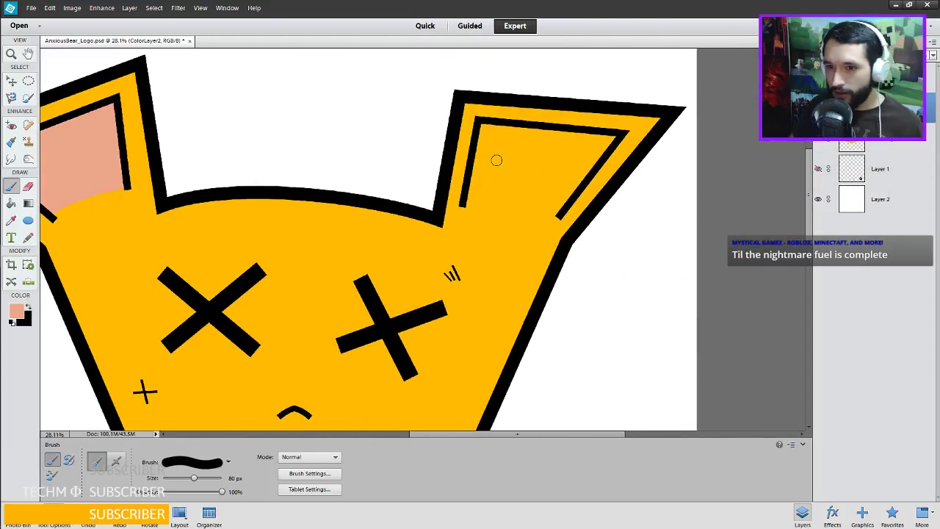
{"action": "mouse_move", "coordinate": [483, 126]}
{"action": "left_mouse_down"}
{"action": "mouse_move", "coordinate": [611, 138]}
{"action": "mouse_move", "coordinate": [593, 157]}
{"action": "left_mouse_up"}
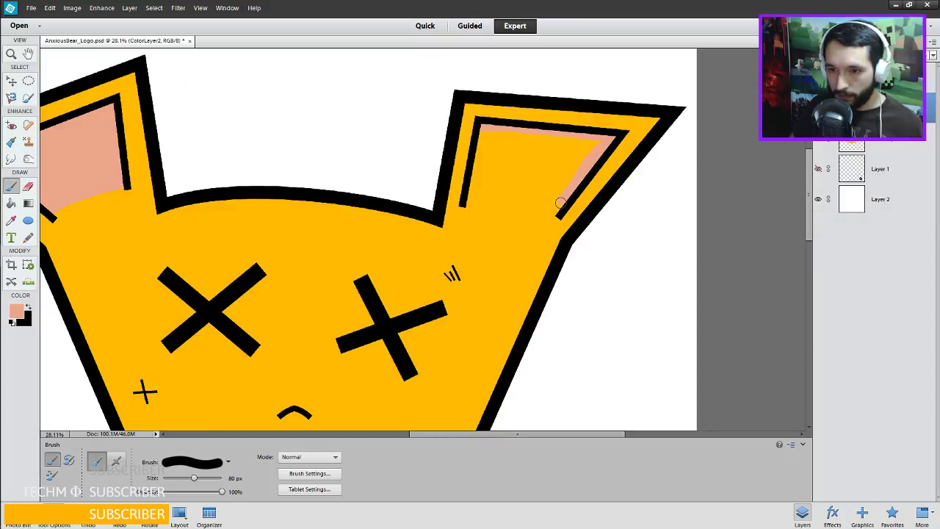
{"action": "left_click_drag", "start_coordinate": [560, 203], "coordinate": [554, 212]}
{"action": "mouse_move", "coordinate": [482, 129]}
{"action": "left_mouse_down"}
{"action": "mouse_move", "coordinate": [467, 201]}
{"action": "mouse_move", "coordinate": [555, 204]}
{"action": "left_mouse_up"}
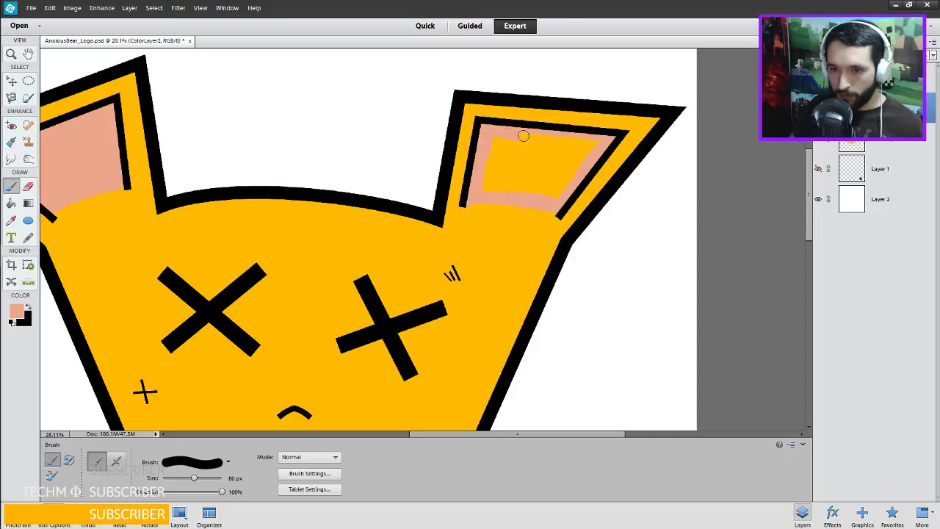
{"action": "mouse_move", "coordinate": [589, 154]}
{"action": "left_mouse_down"}
{"action": "mouse_move", "coordinate": [555, 192]}
{"action": "mouse_move", "coordinate": [482, 191]}
{"action": "mouse_move", "coordinate": [487, 147]}
{"action": "mouse_move", "coordinate": [585, 146]}
{"action": "mouse_move", "coordinate": [568, 184]}
{"action": "left_mouse_up"}
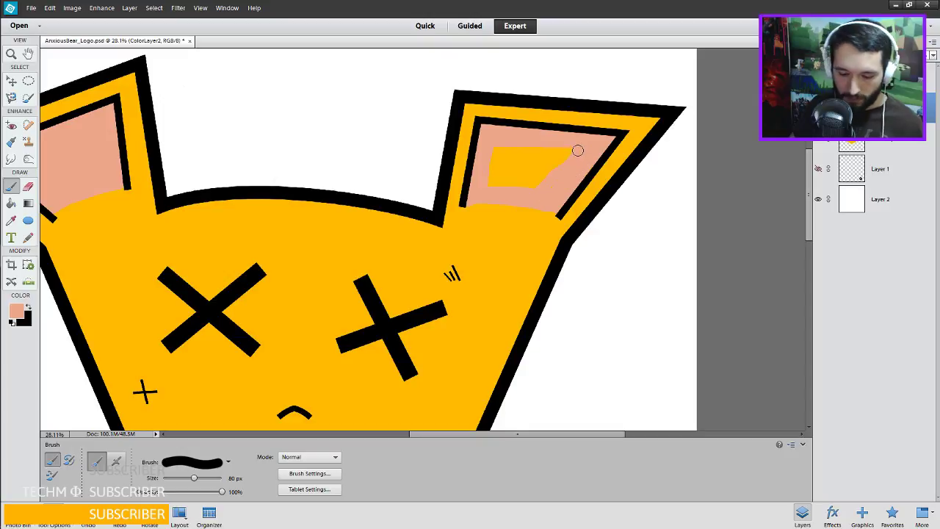
{"action": "key", "text": "bracketright"}
{"action": "key", "text": "bracketright"}
{"action": "key", "text": "bracketright"}
{"action": "key", "text": "bracketright"}
{"action": "key", "text": "bracketright"}
{"action": "key", "text": "bracketright"}
{"action": "mouse_move", "coordinate": [560, 151]}
{"action": "left_mouse_down"}
{"action": "mouse_move", "coordinate": [507, 158]}
{"action": "mouse_move", "coordinate": [497, 171]}
{"action": "mouse_move", "coordinate": [537, 174]}
{"action": "left_mouse_up"}
{"action": "scroll", "coordinate": [544, 151], "scroll_direction": "down", "scroll_amount": 3}
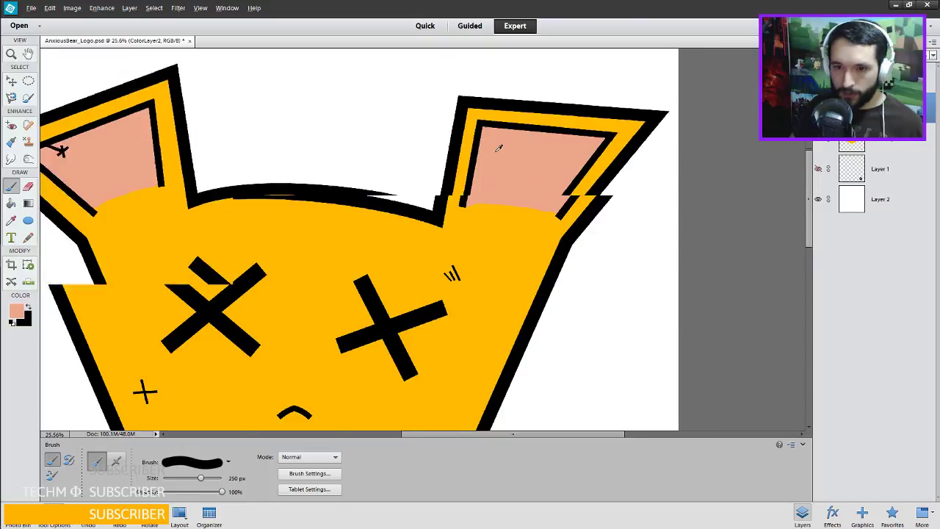
Change the foreground color to the pinker ec9f8a and recolor both inner ears with the Paint Bucket.
{"action": "scroll", "coordinate": [494, 148], "scroll_direction": "down", "scroll_amount": 2}
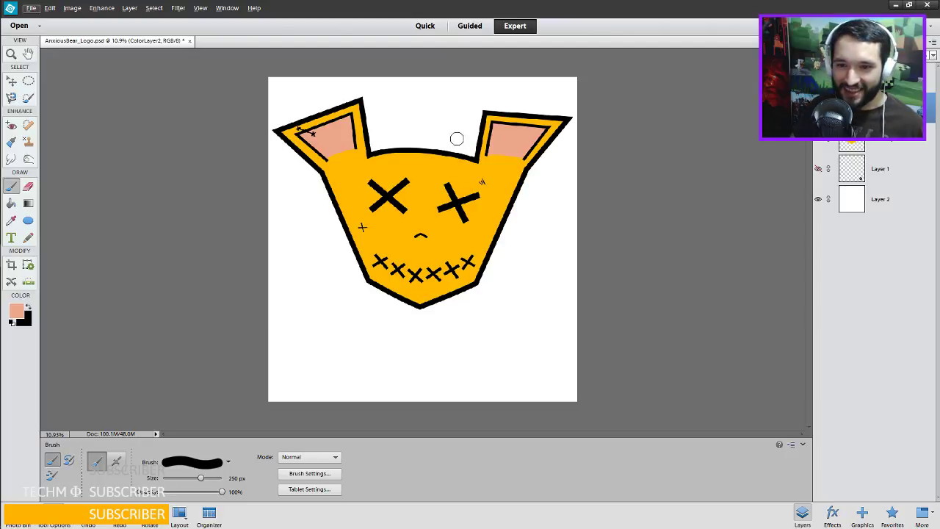
{"action": "scroll", "coordinate": [435, 133], "scroll_direction": "up", "scroll_amount": 2}
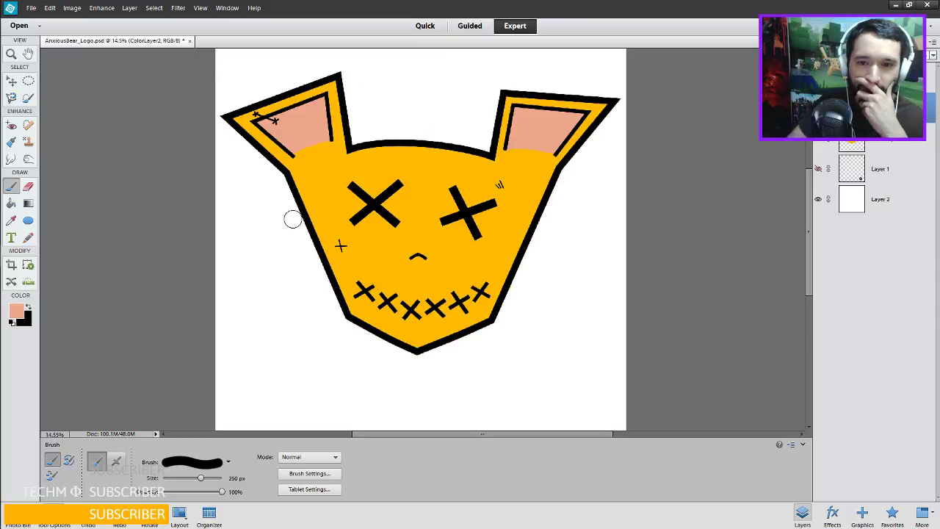
{"action": "left_click", "coordinate": [16, 312]}
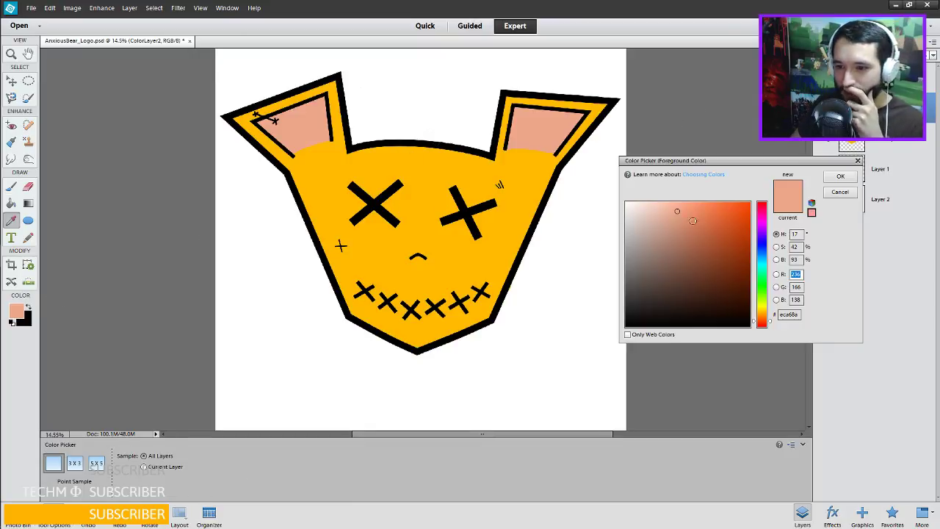
{"action": "left_click_drag", "start_coordinate": [761, 322], "coordinate": [764, 327]}
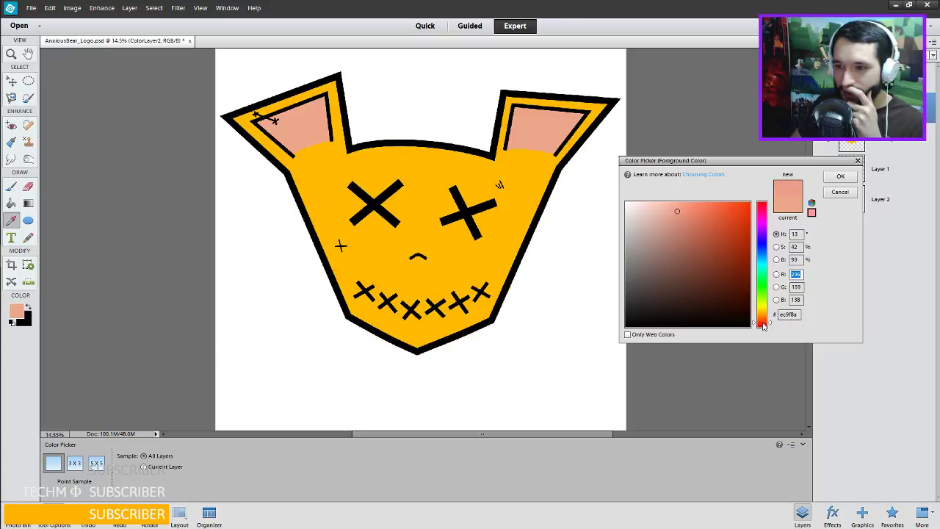
{"action": "left_click", "coordinate": [836, 177]}
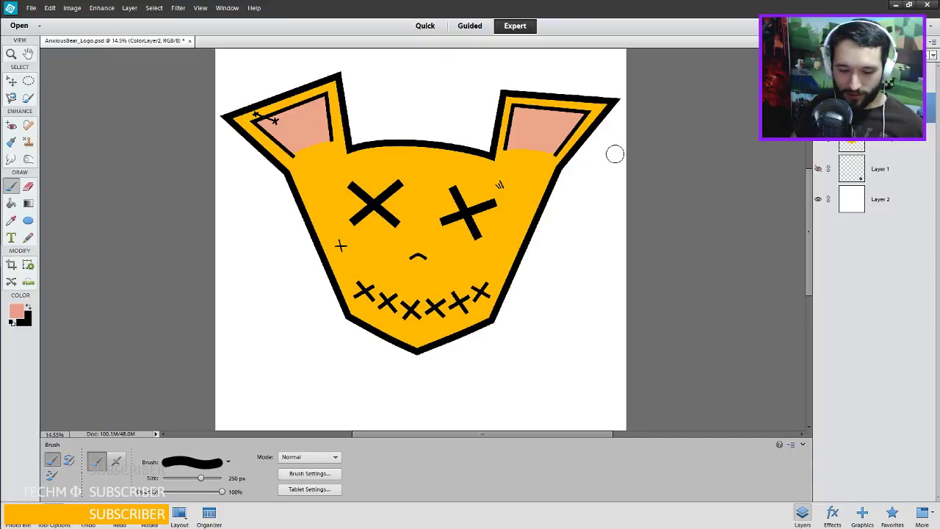
{"action": "key", "text": "k"}
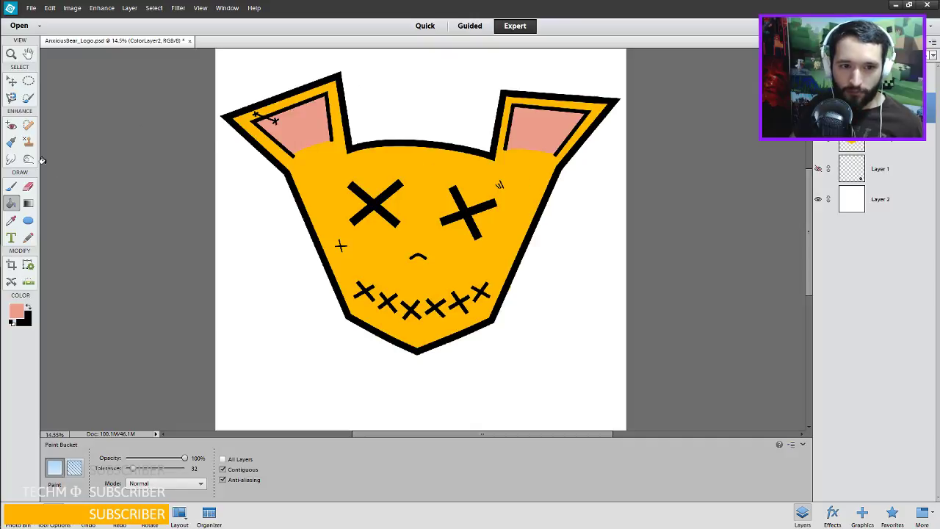
Smudge the lower edge of the left inner-ear pink with the Smudge tool at 100 px and 20% strength.
{"action": "left_click", "coordinate": [11, 159]}
{"action": "scroll", "coordinate": [316, 151], "scroll_direction": "up", "scroll_amount": 5}
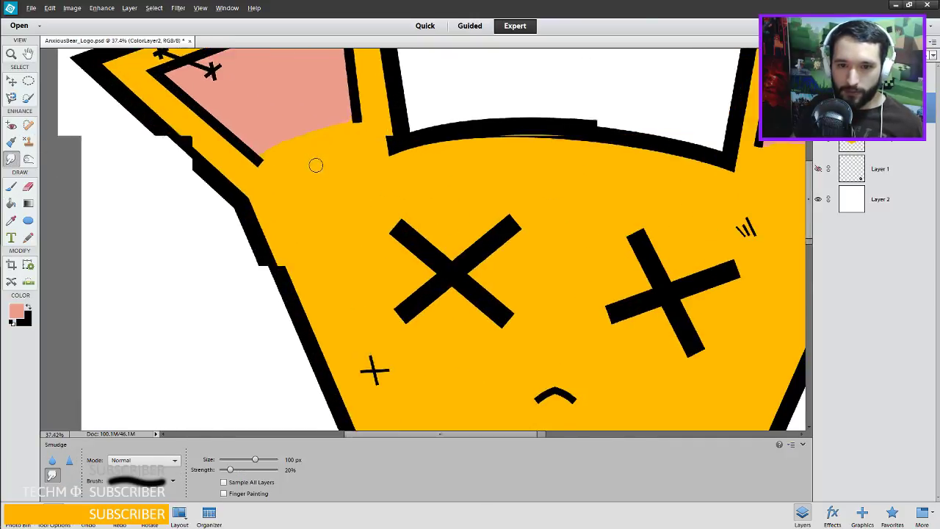
{"action": "mouse_move", "coordinate": [331, 132]}
{"action": "left_mouse_down"}
{"action": "mouse_move", "coordinate": [354, 118]}
{"action": "mouse_move", "coordinate": [327, 122]}
{"action": "mouse_move", "coordinate": [352, 110]}
{"action": "mouse_move", "coordinate": [265, 139]}
{"action": "mouse_move", "coordinate": [243, 157]}
{"action": "mouse_move", "coordinate": [358, 110]}
{"action": "mouse_move", "coordinate": [264, 135]}
{"action": "mouse_move", "coordinate": [280, 143]}
{"action": "mouse_move", "coordinate": [288, 134]}
{"action": "mouse_move", "coordinate": [279, 128]}
{"action": "mouse_move", "coordinate": [273, 141]}
{"action": "mouse_move", "coordinate": [284, 133]}
{"action": "mouse_move", "coordinate": [269, 131]}
{"action": "mouse_move", "coordinate": [273, 144]}
{"action": "mouse_move", "coordinate": [295, 132]}
{"action": "mouse_move", "coordinate": [277, 130]}
{"action": "mouse_move", "coordinate": [251, 153]}
{"action": "mouse_move", "coordinate": [352, 118]}
{"action": "left_mouse_up"}
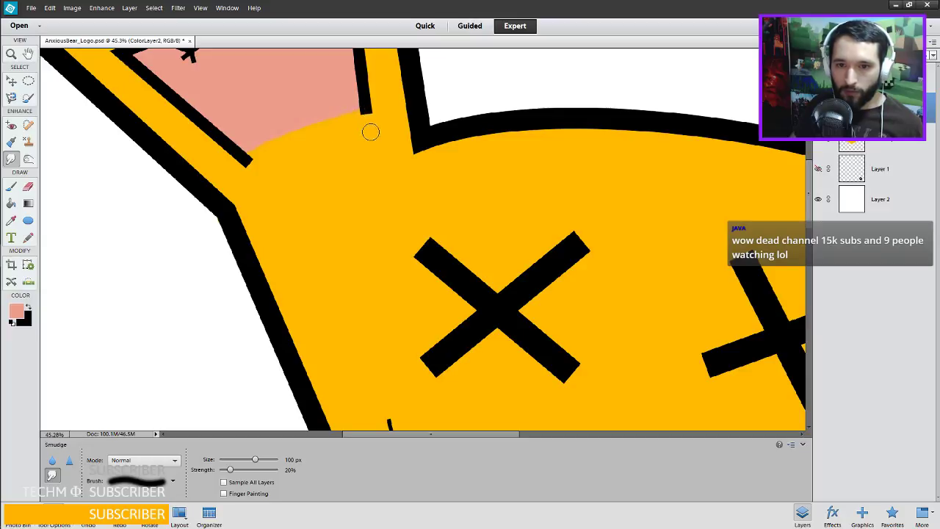
{"action": "scroll", "coordinate": [388, 129], "scroll_direction": "down", "scroll_amount": 2}
{"action": "scroll", "coordinate": [388, 128], "scroll_direction": "down", "scroll_amount": 5}
{"action": "scroll", "coordinate": [449, 183], "scroll_direction": "up", "scroll_amount": 2}
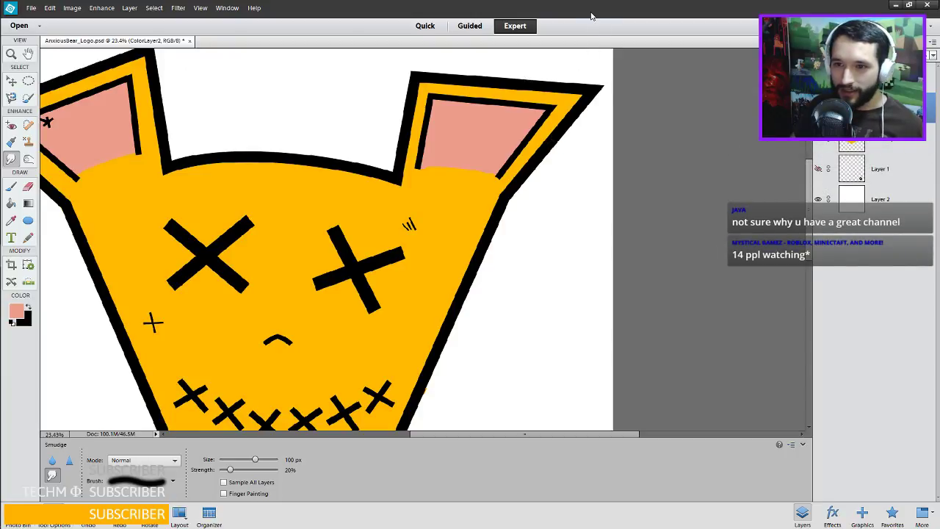
Smudge the lower edge of the right inner-ear pink between the two ends of the inner ear lines.
{"action": "scroll", "coordinate": [436, 171], "scroll_direction": "up", "scroll_amount": 5}
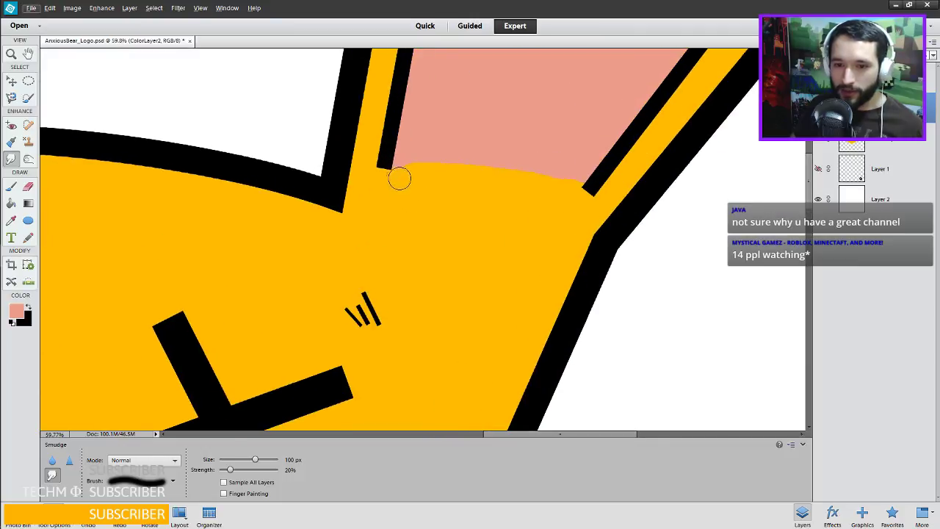
{"action": "left_click_drag", "start_coordinate": [393, 166], "coordinate": [416, 157]}
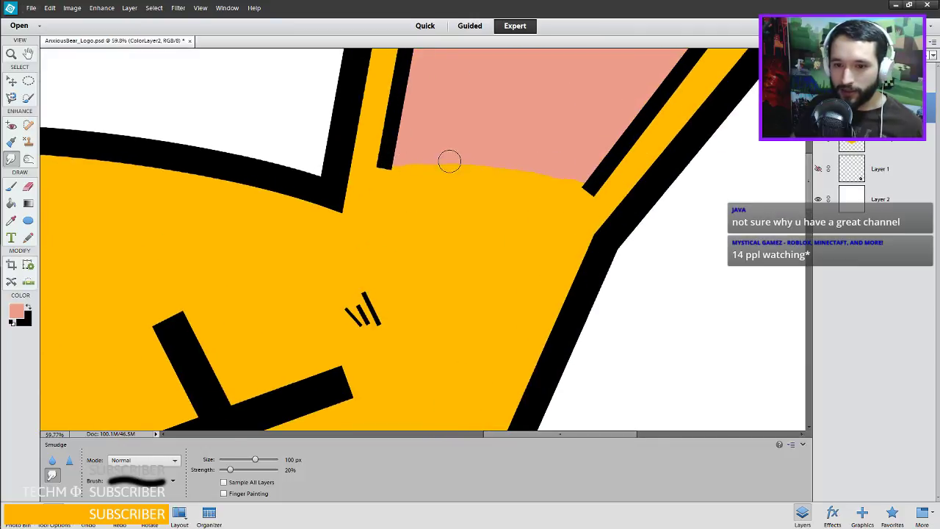
{"action": "mouse_move", "coordinate": [435, 169]}
{"action": "left_mouse_down"}
{"action": "mouse_move", "coordinate": [491, 163]}
{"action": "mouse_move", "coordinate": [489, 172]}
{"action": "mouse_move", "coordinate": [584, 180]}
{"action": "mouse_move", "coordinate": [570, 181]}
{"action": "mouse_move", "coordinate": [574, 190]}
{"action": "mouse_move", "coordinate": [548, 188]}
{"action": "mouse_move", "coordinate": [561, 179]}
{"action": "mouse_move", "coordinate": [508, 182]}
{"action": "mouse_move", "coordinate": [489, 168]}
{"action": "mouse_move", "coordinate": [490, 177]}
{"action": "mouse_move", "coordinate": [505, 176]}
{"action": "mouse_move", "coordinate": [490, 166]}
{"action": "mouse_move", "coordinate": [454, 162]}
{"action": "mouse_move", "coordinate": [448, 174]}
{"action": "mouse_move", "coordinate": [407, 170]}
{"action": "left_mouse_up"}
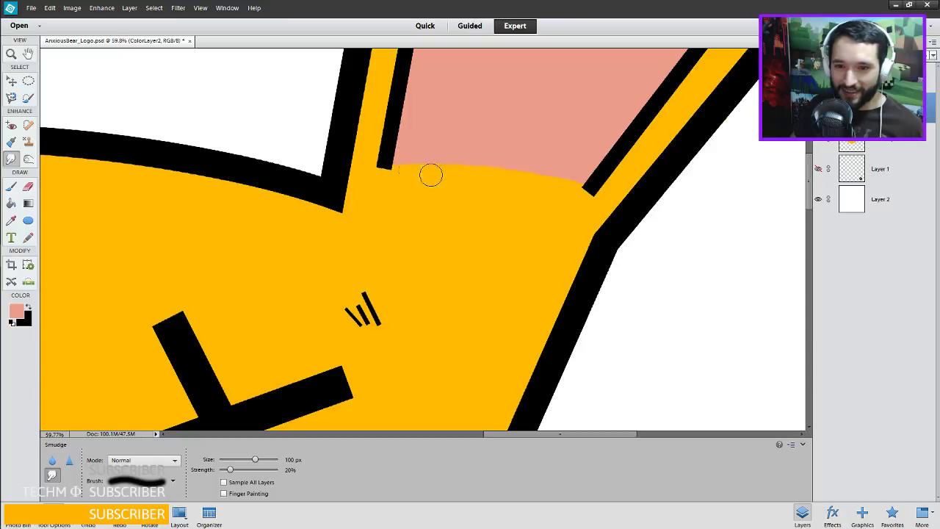
{"action": "mouse_move", "coordinate": [582, 179]}
{"action": "left_mouse_down"}
{"action": "mouse_move", "coordinate": [594, 185]}
{"action": "mouse_move", "coordinate": [576, 187]}
{"action": "mouse_move", "coordinate": [583, 179]}
{"action": "mouse_move", "coordinate": [596, 193]}
{"action": "mouse_move", "coordinate": [492, 160]}
{"action": "mouse_move", "coordinate": [439, 166]}
{"action": "left_mouse_up"}
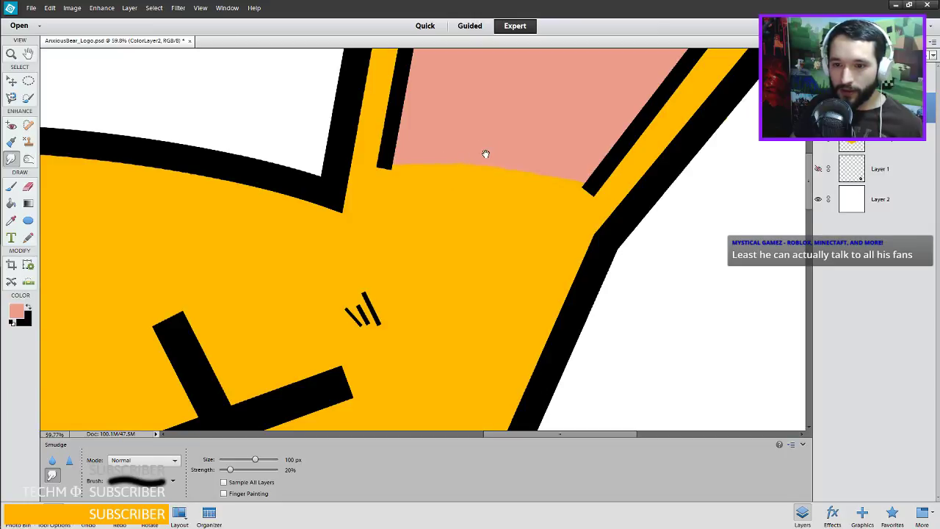
{"action": "scroll", "coordinate": [485, 150], "scroll_direction": "down", "scroll_amount": 4}
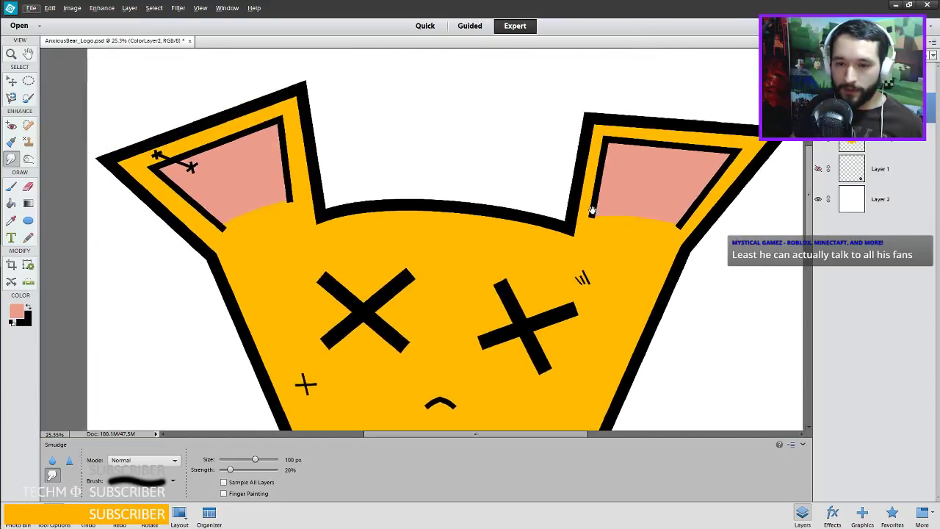
{"action": "left_click_drag", "start_coordinate": [592, 211], "coordinate": [623, 216]}
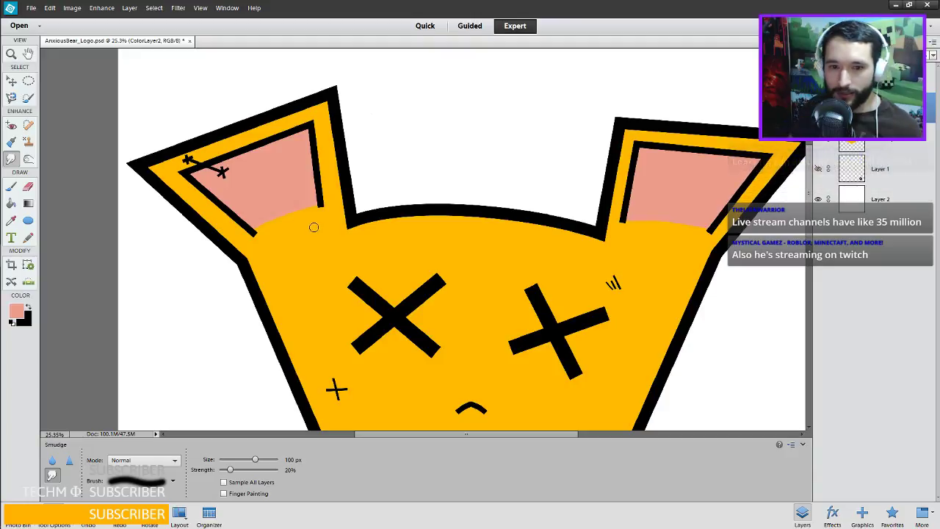
On a new layer with the inner-ear pink loaded as a selection, set up a pink-to-transparent gradient with 0% end opacity.
{"action": "left_click", "coordinate": [852, 108], "text": "ctrl"}
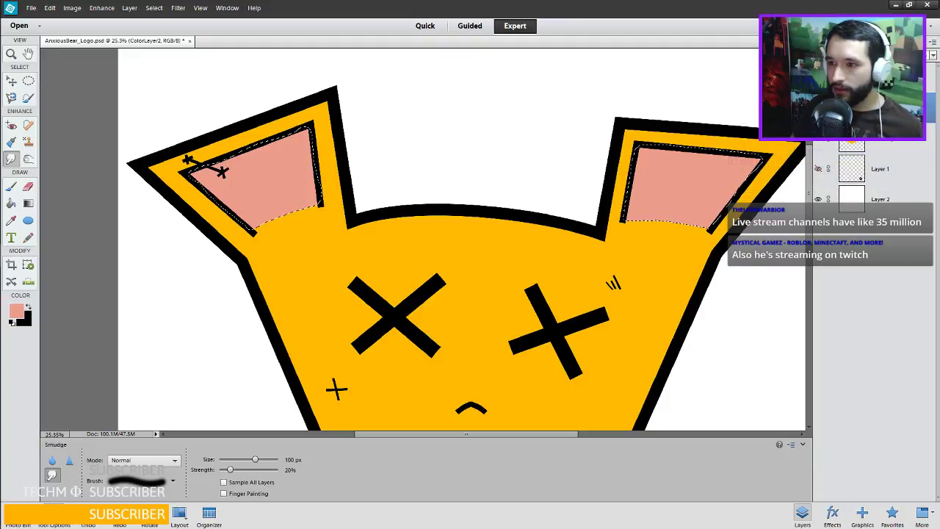
{"action": "left_click", "coordinate": [820, 41]}
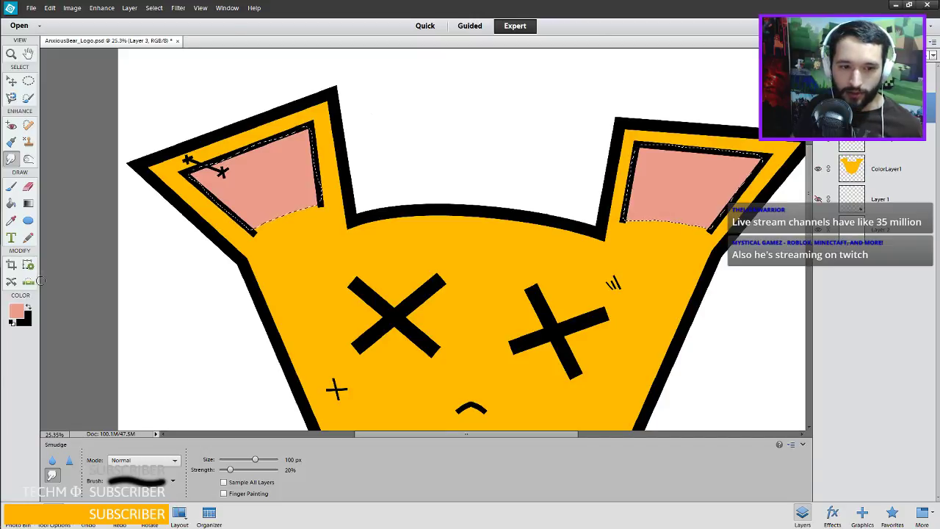
{"action": "left_click", "coordinate": [28, 206]}
{"action": "left_click", "coordinate": [64, 462]}
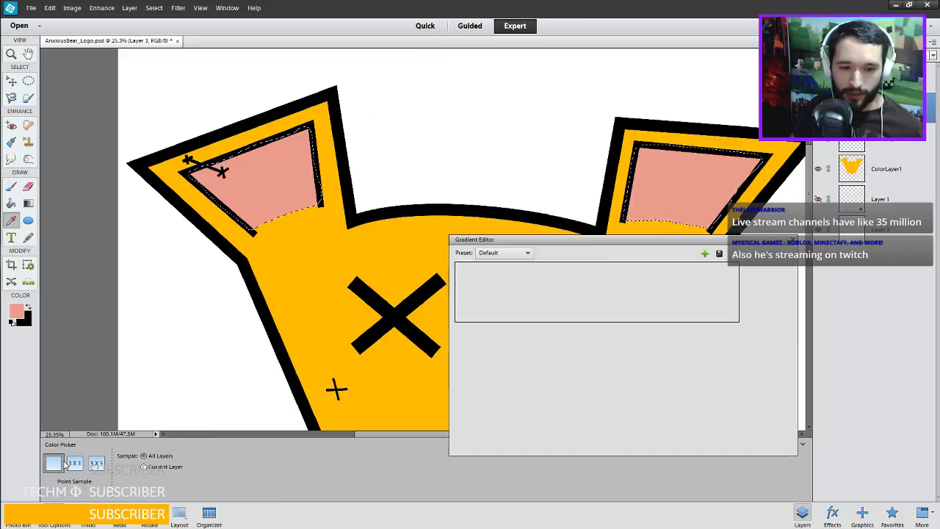
{"action": "left_click", "coordinate": [736, 377]}
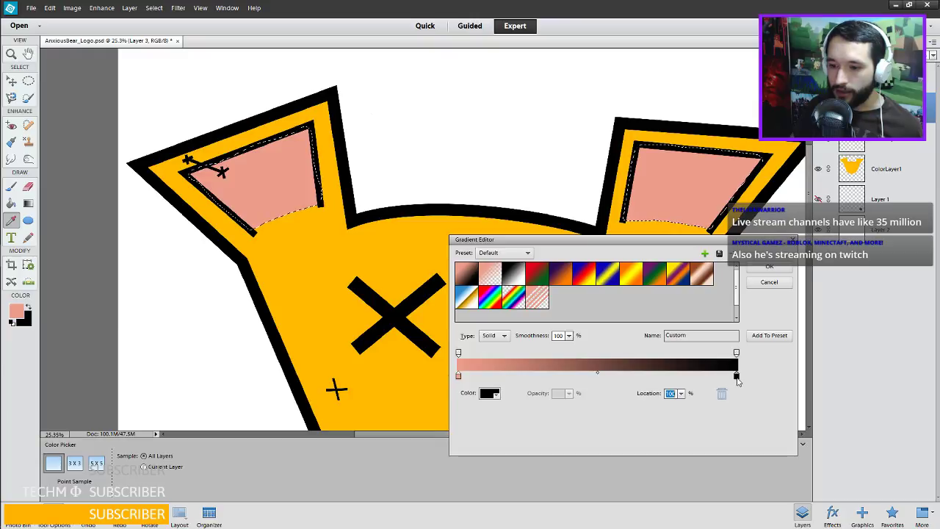
{"action": "left_click", "coordinate": [736, 353]}
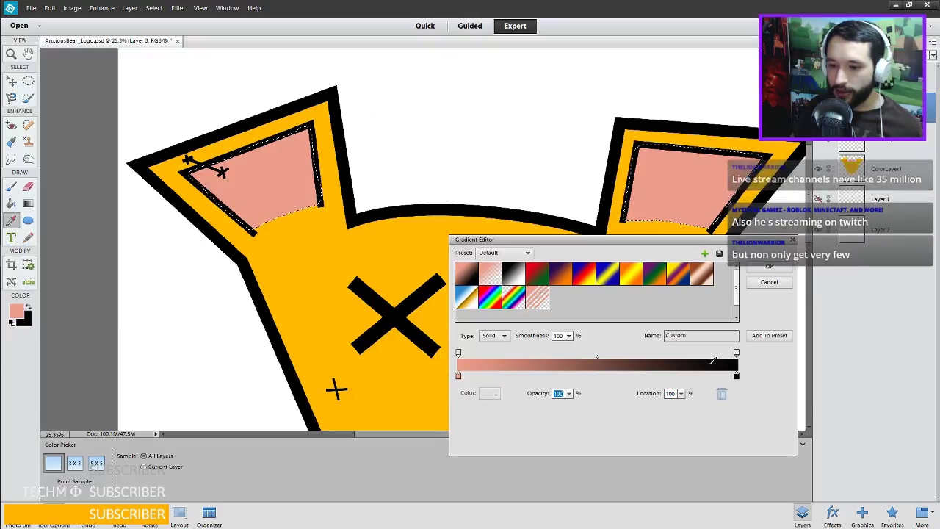
{"action": "type", "text": "0"}
{"action": "key", "text": "Return"}
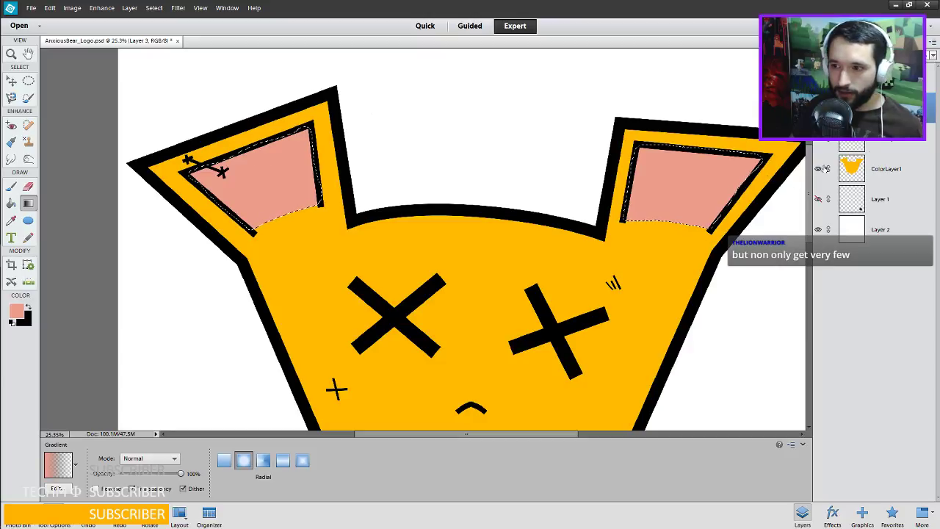
Hide ColorLayer2 and try the pink-to-transparent gradient on the left inner ear, first radial and then linear, undoing each fill.
{"action": "left_click", "coordinate": [820, 145]}
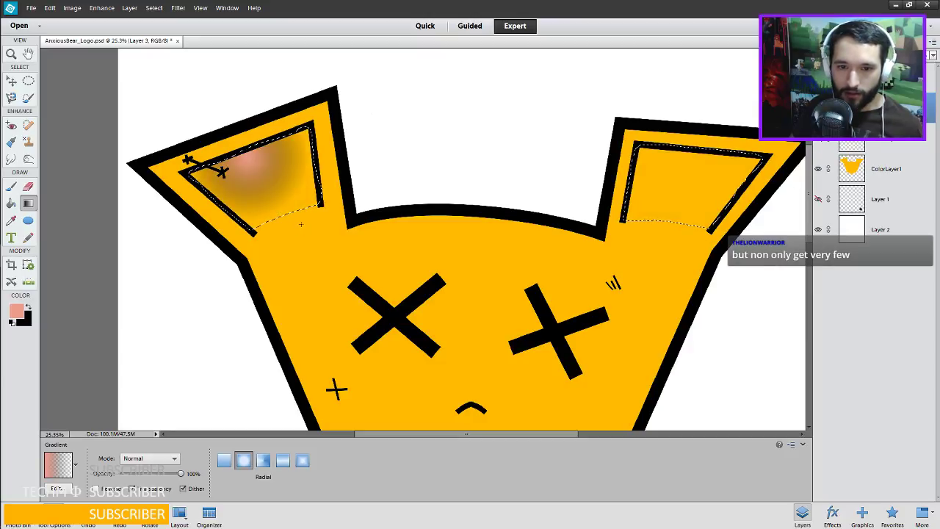
{"action": "key", "text": "ctrl+z"}
{"action": "left_click", "coordinate": [223, 461]}
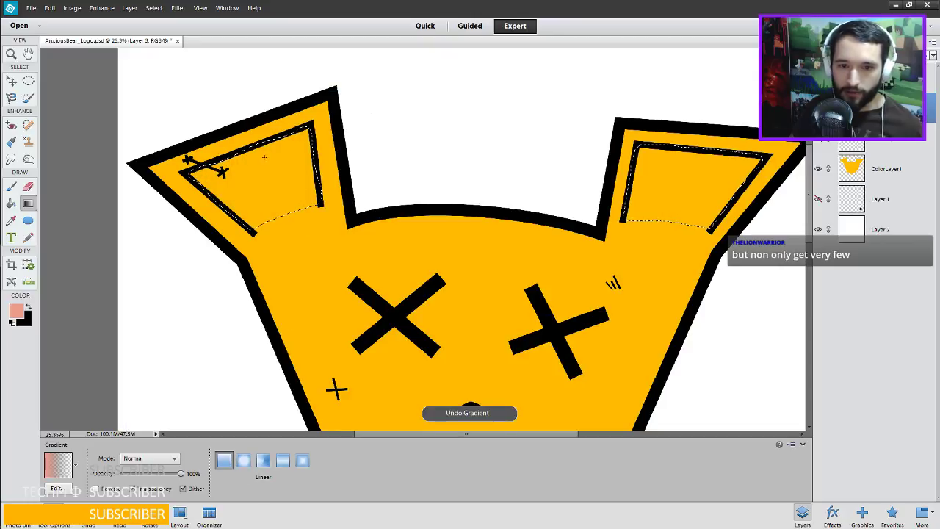
{"action": "left_click_drag", "start_coordinate": [268, 136], "coordinate": [287, 212]}
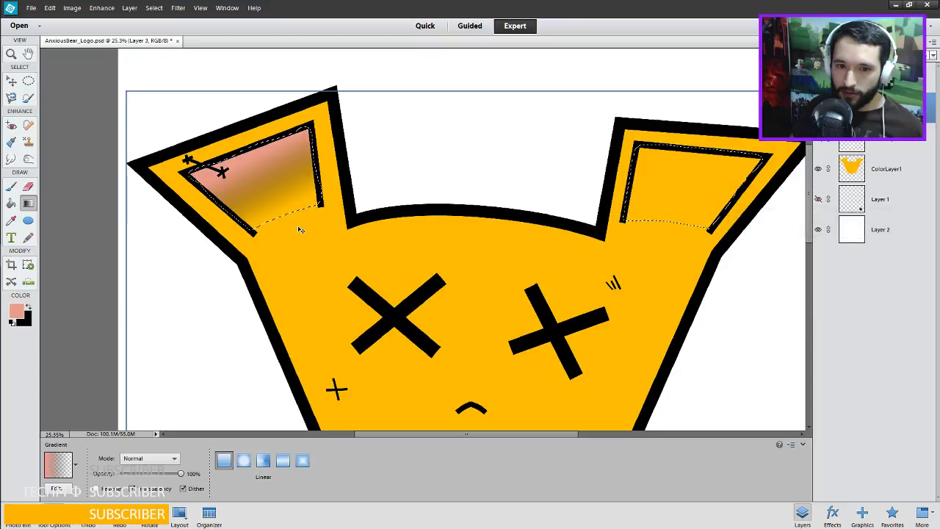
{"action": "key", "text": "ctrl+z"}
Edit the gradient to end at 100% opacity in the orange sampled from the bear's face.
{"action": "left_click", "coordinate": [57, 488]}
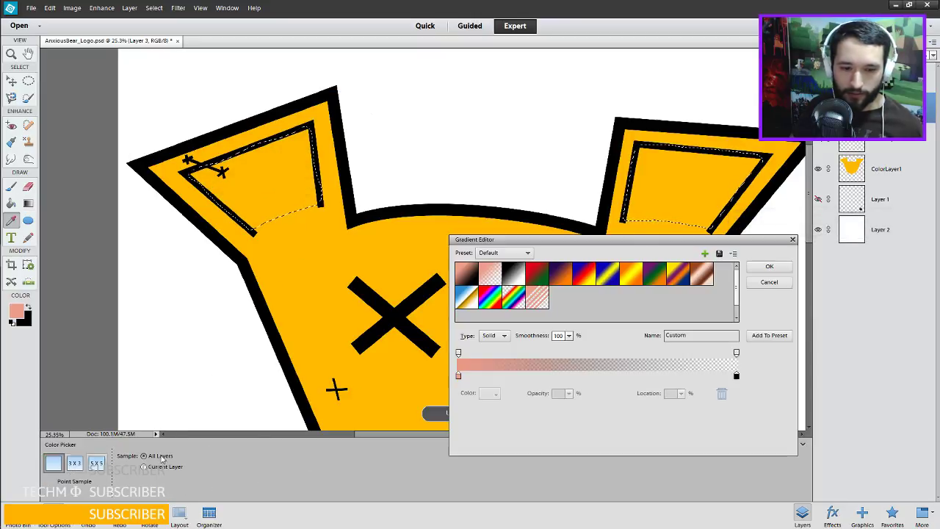
{"action": "left_click", "coordinate": [736, 353]}
{"action": "left_click", "coordinate": [568, 393]}
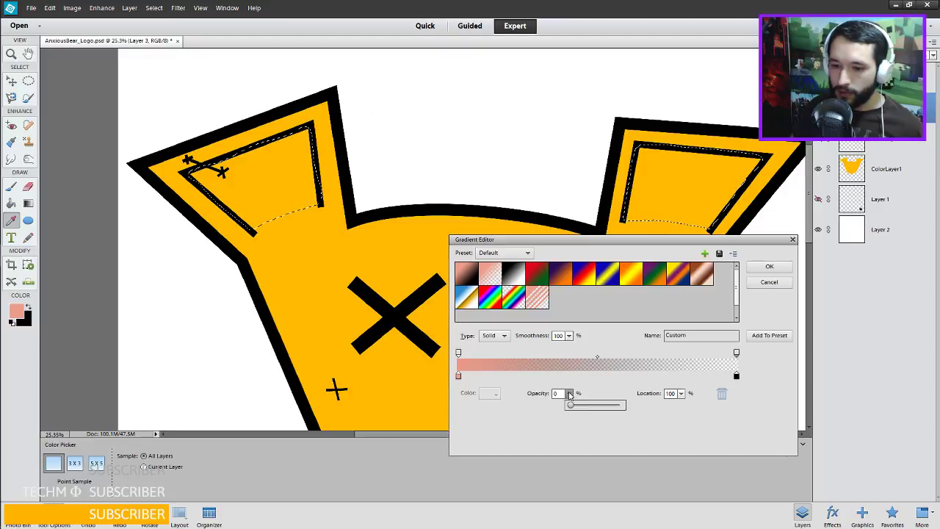
{"action": "left_click_drag", "start_coordinate": [572, 405], "coordinate": [646, 408]}
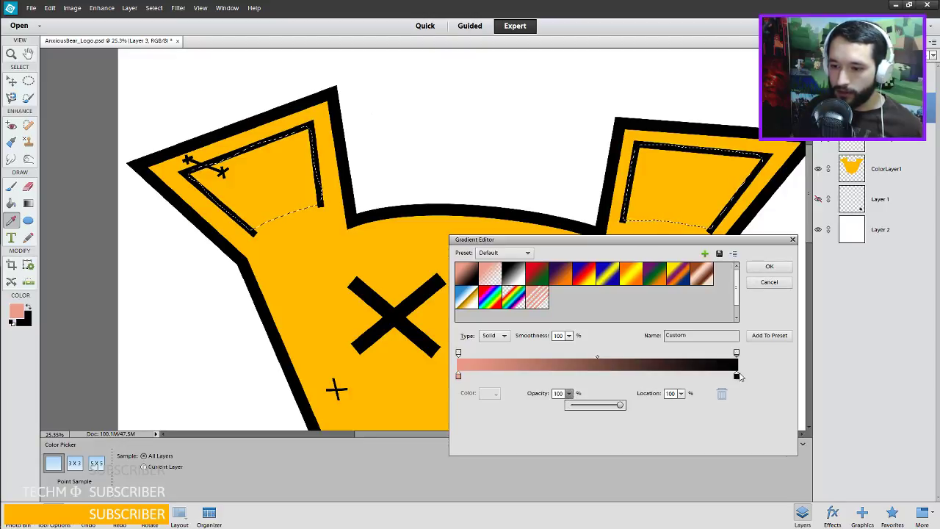
{"action": "left_click", "coordinate": [736, 375]}
{"action": "left_click", "coordinate": [350, 273]}
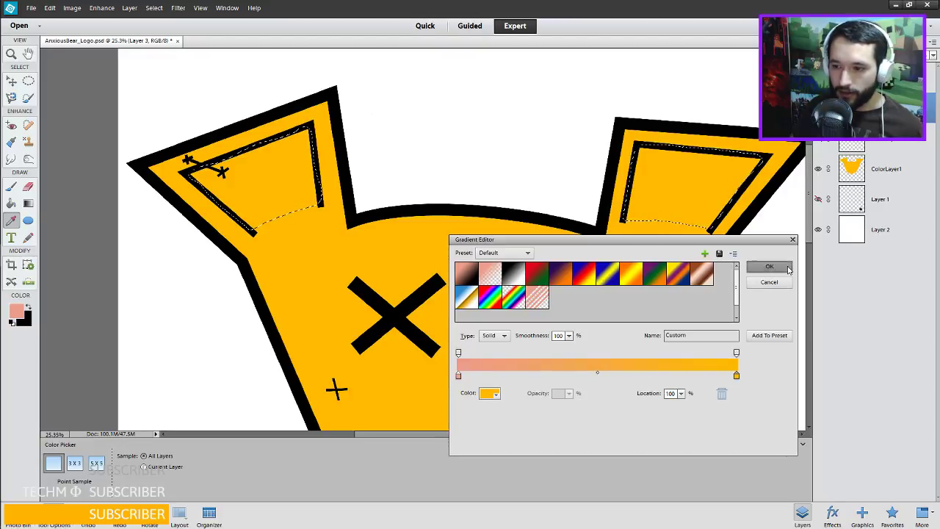
{"action": "left_click", "coordinate": [769, 266]}
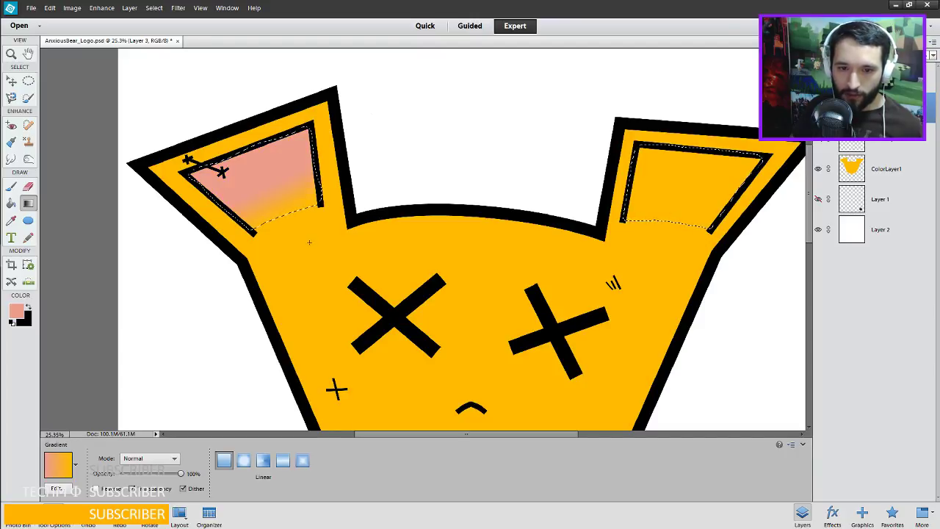
Try the linear pink-to-orange gradient on each inner ear separately, and undo the fills.
{"action": "key", "text": "ctrl+z"}
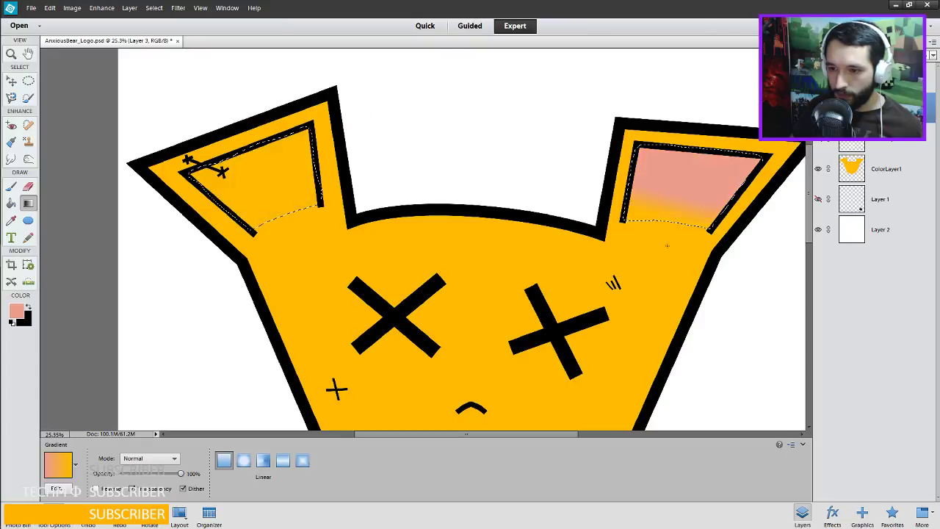
{"action": "key", "text": "ctrl+z"}
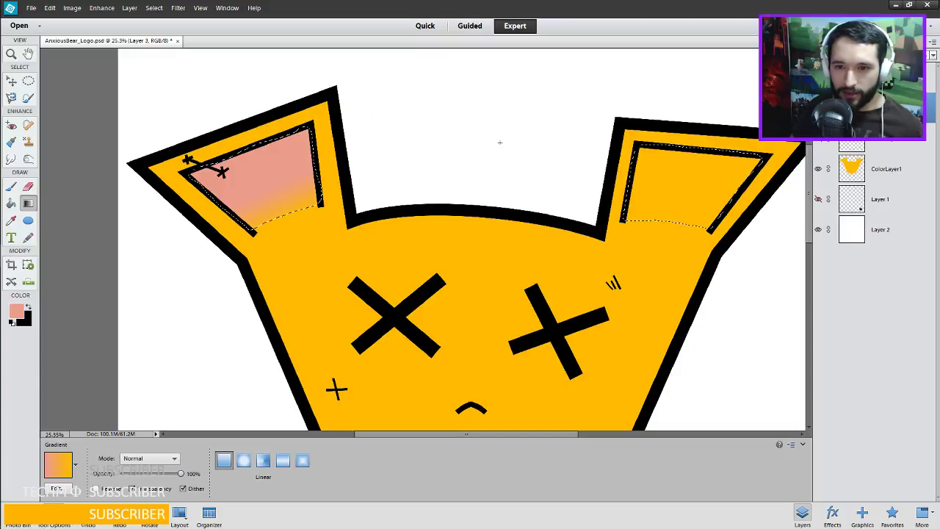
{"action": "left_click_drag", "start_coordinate": [500, 142], "coordinate": [499, 258]}
{"action": "key", "text": "ctrl+z"}
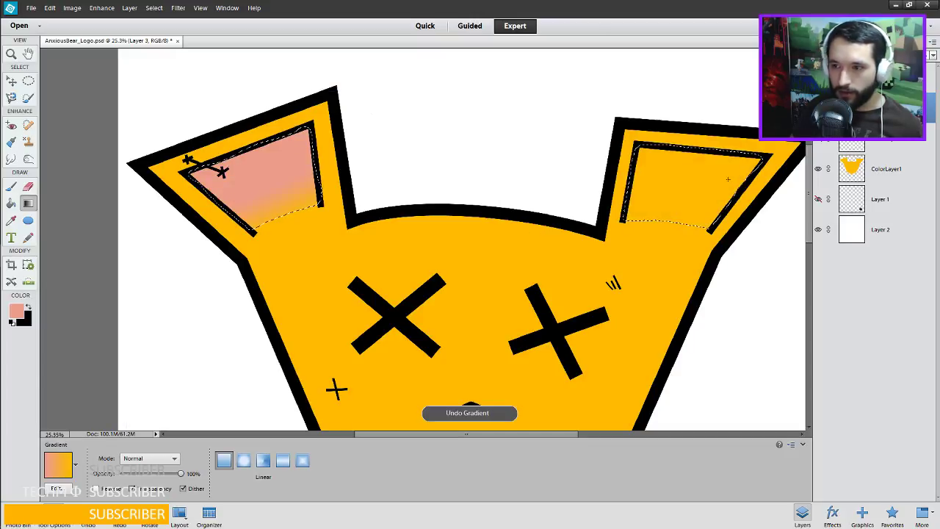
{"action": "key", "text": "ctrl+z"}
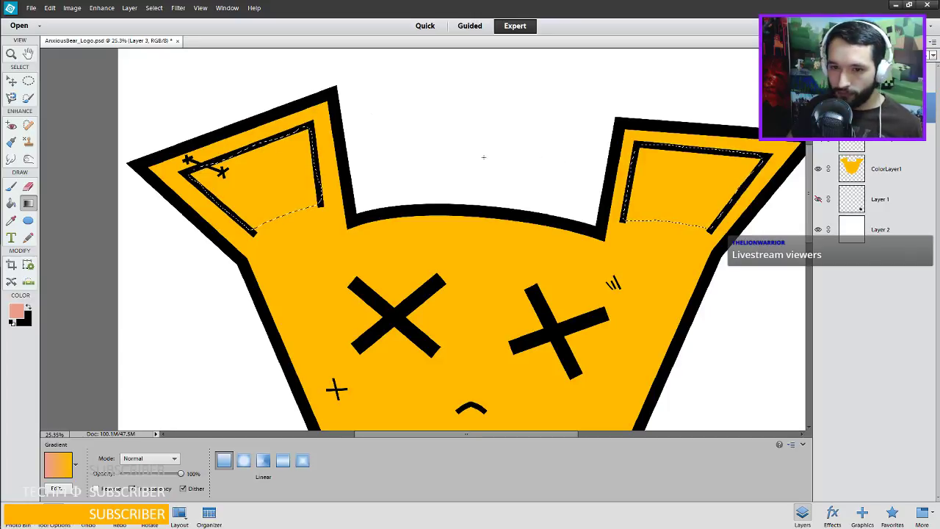
Try shorter pink-to-orange gradients, vertically across both inner ears and diagonally over the left one, undoing each fill.
{"action": "left_click_drag", "start_coordinate": [470, 132], "coordinate": [471, 218]}
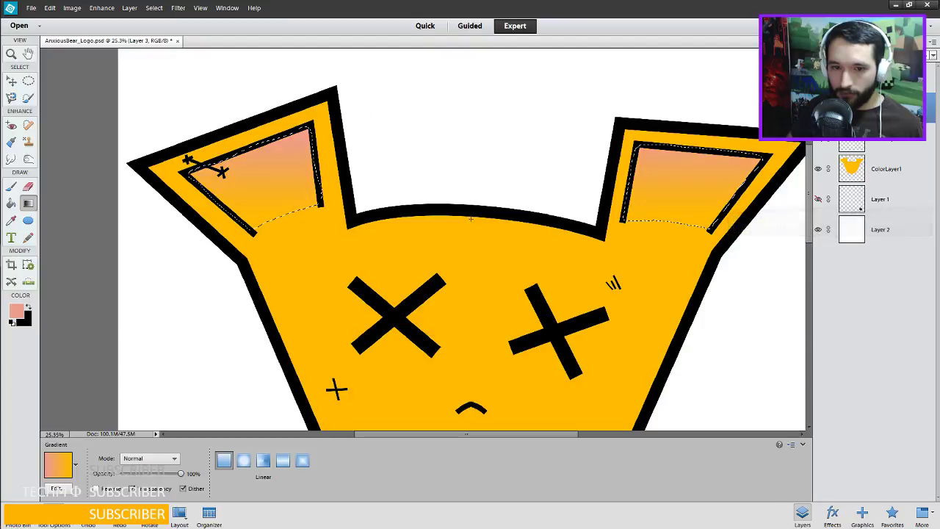
{"action": "key", "text": "ctrl+z"}
{"action": "left_click_drag", "start_coordinate": [476, 183], "coordinate": [476, 232]}
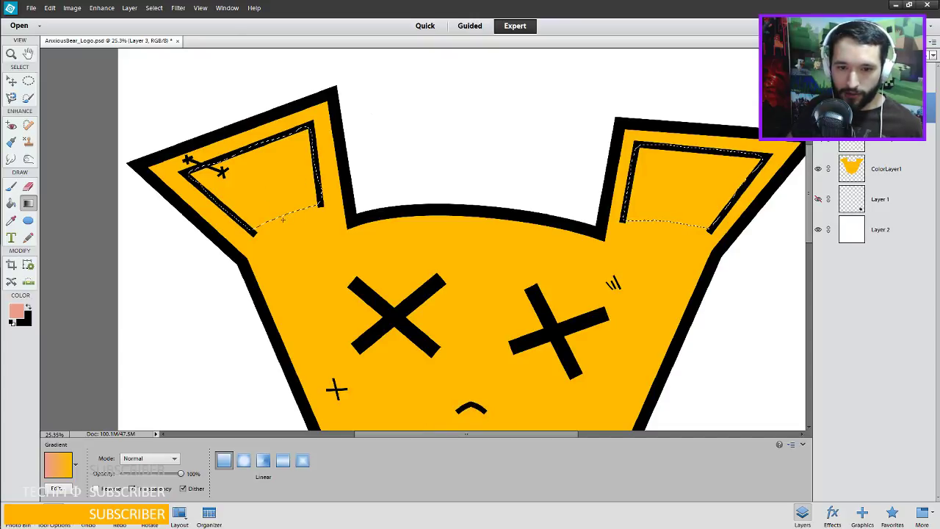
{"action": "left_click_drag", "start_coordinate": [242, 143], "coordinate": [281, 203]}
{"action": "key", "text": "ctrl+z"}
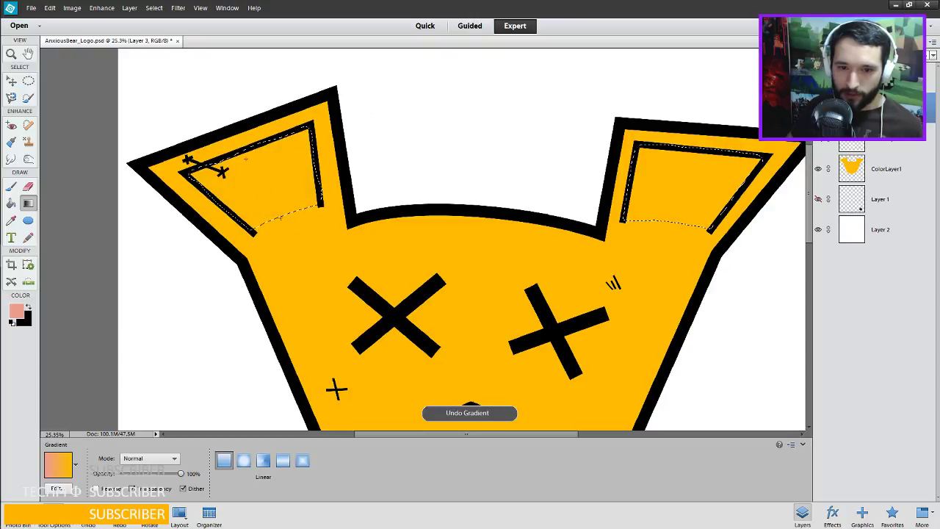
{"action": "left_click_drag", "start_coordinate": [248, 164], "coordinate": [278, 212]}
{"action": "key", "text": "ctrl+z"}
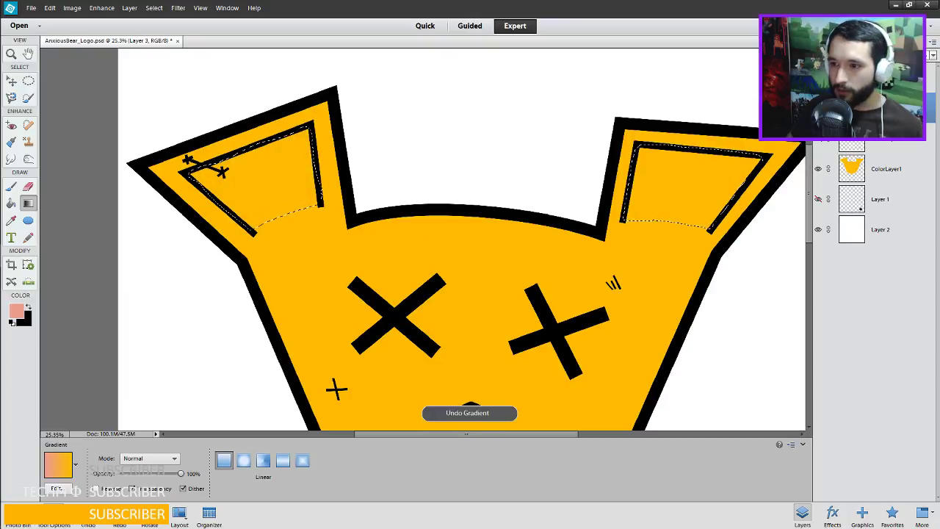
Show ColorLayer2 again with the selection cleared, save the file, and merge the empty gradient layer down into ColorLayer2.
{"action": "left_click_drag", "start_coordinate": [745, 170], "coordinate": [740, 161]}
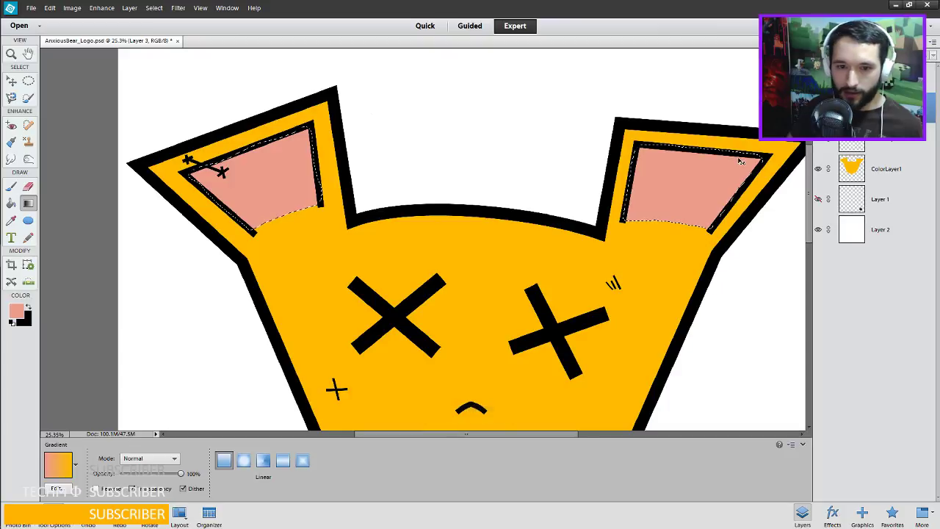
{"action": "key", "text": "ctrl+d"}
{"action": "key", "text": "ctrl+s"}
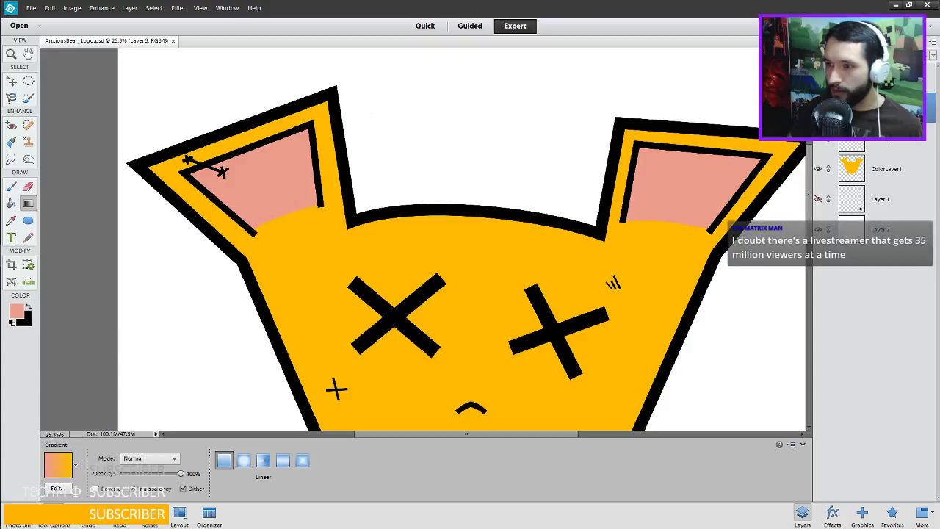
{"action": "key", "text": "ctrl+e"}
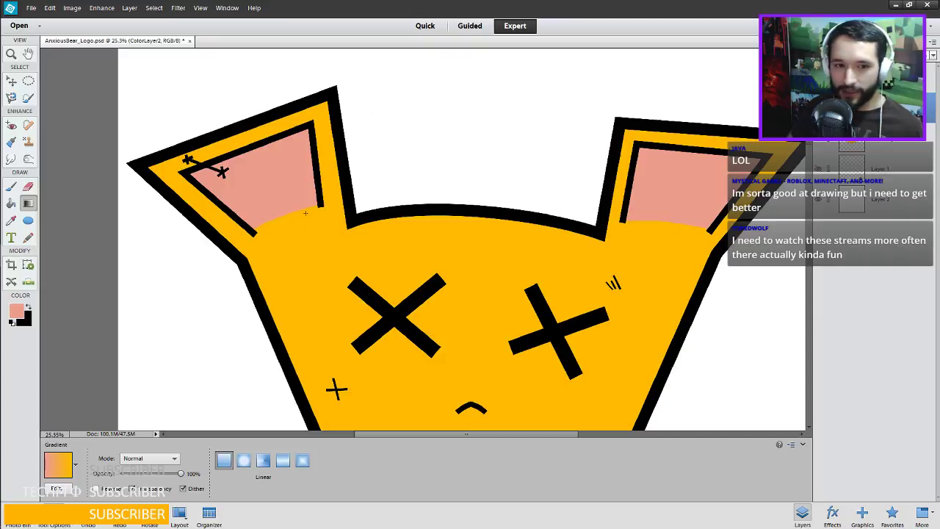
Trim the lower edge of the pink in the inner ears with the Eraser, enlarging the brush to 125 px and up to 200 px.
{"action": "left_click", "coordinate": [29, 187]}
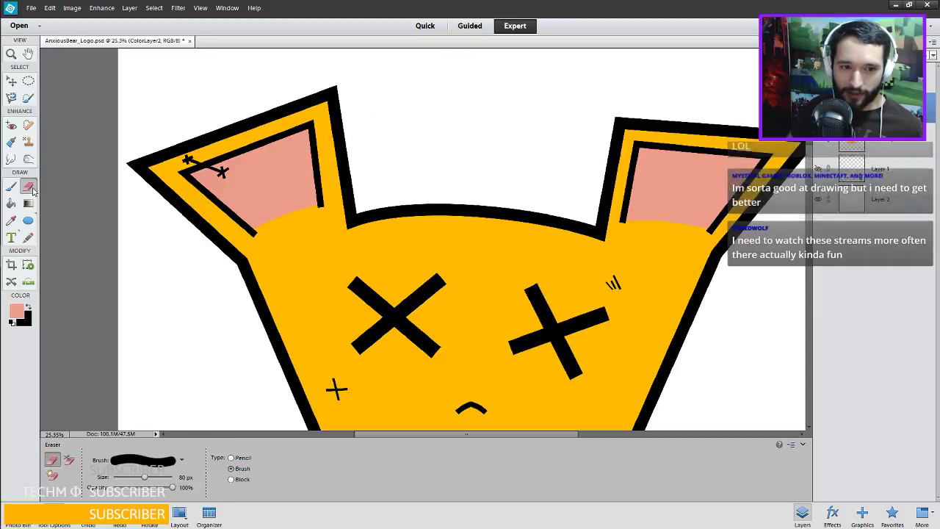
{"action": "key", "text": "bracketright"}
{"action": "key", "text": "bracketright"}
{"action": "key", "text": "bracketright"}
{"action": "key", "text": "bracketright"}
{"action": "key", "text": "bracketright"}
{"action": "key", "text": "bracketright"}
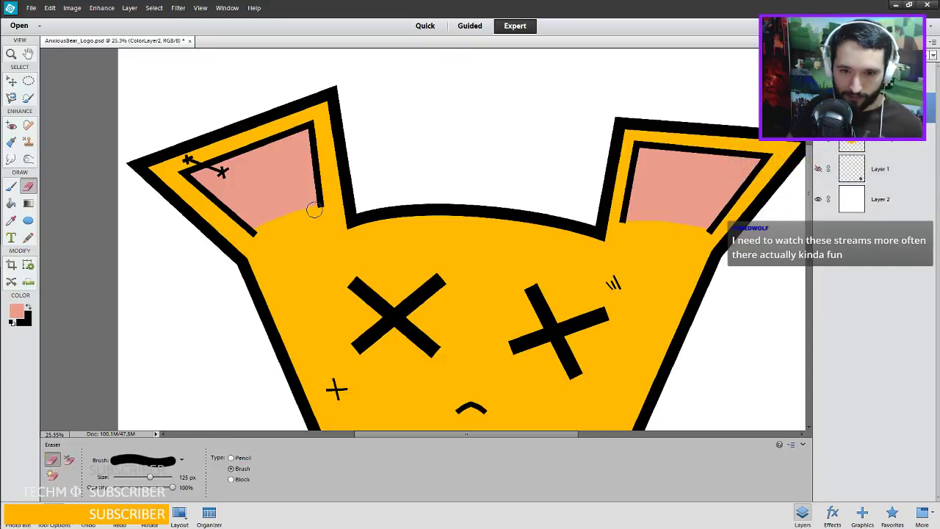
{"action": "left_click_drag", "start_coordinate": [321, 215], "coordinate": [249, 243]}
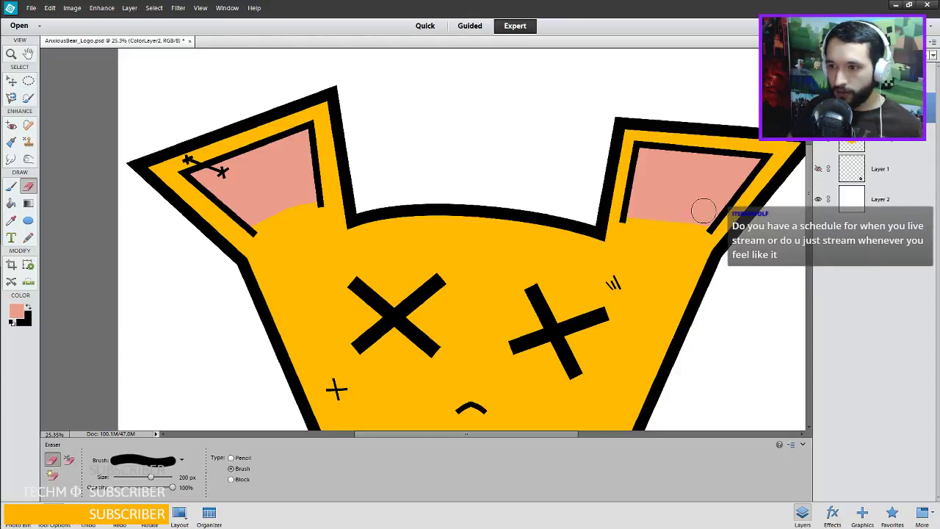
Draw 10 px pink straight lines across the open lower ends of both inner ears with the Line tool, and simplify the shape layer.
{"action": "left_click", "coordinate": [29, 222]}
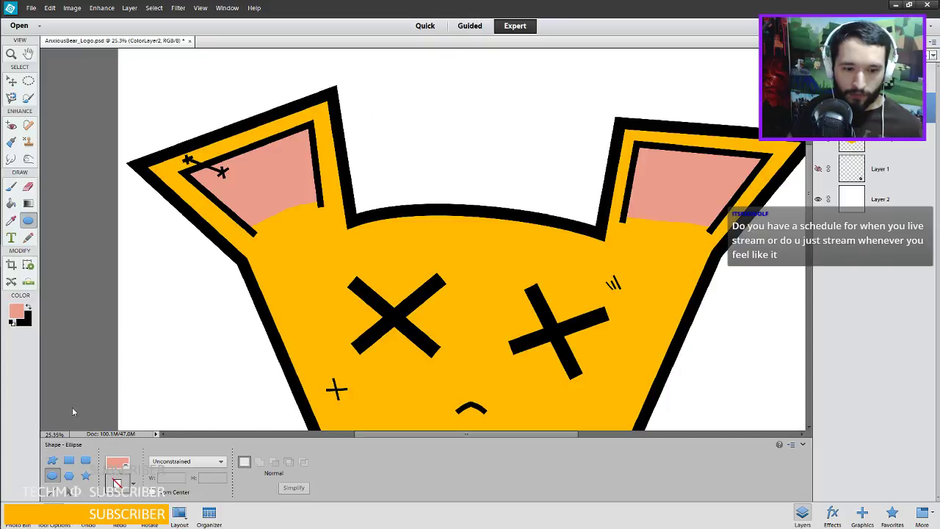
{"action": "left_click", "coordinate": [53, 488]}
{"action": "left_click_drag", "start_coordinate": [253, 231], "coordinate": [319, 204]}
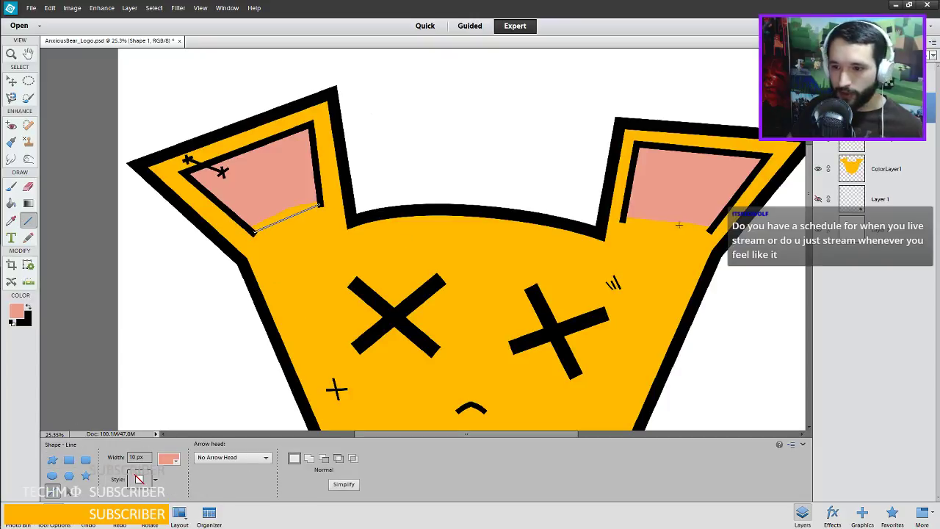
{"action": "key", "text": "shift"}
{"action": "left_click_drag", "start_coordinate": [622, 220], "coordinate": [709, 229]}
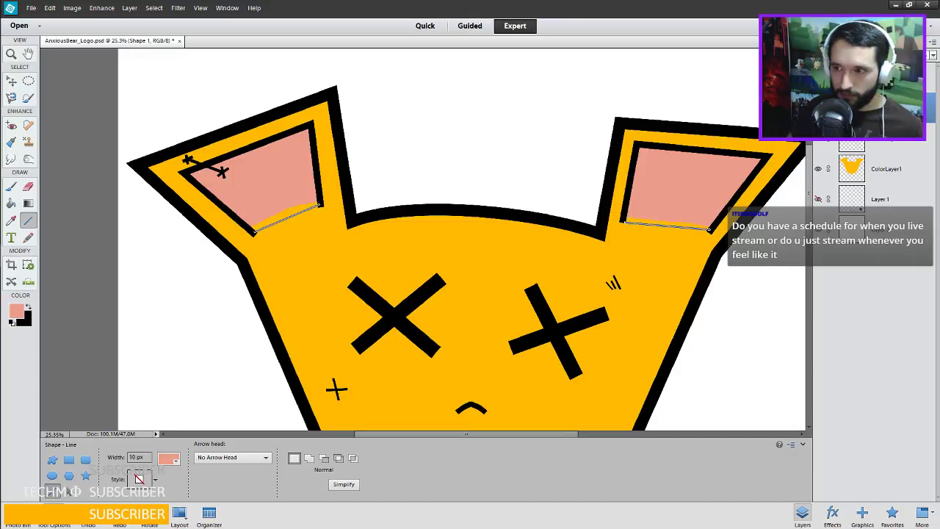
{"action": "right_click", "coordinate": [816, 140]}
{"action": "left_click", "coordinate": [900, 170]}
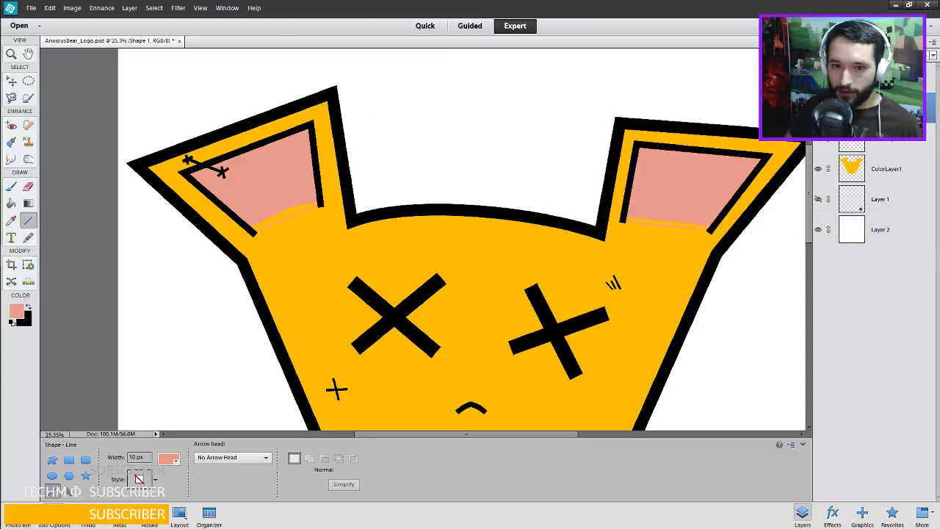
{"action": "left_click", "coordinate": [12, 81]}
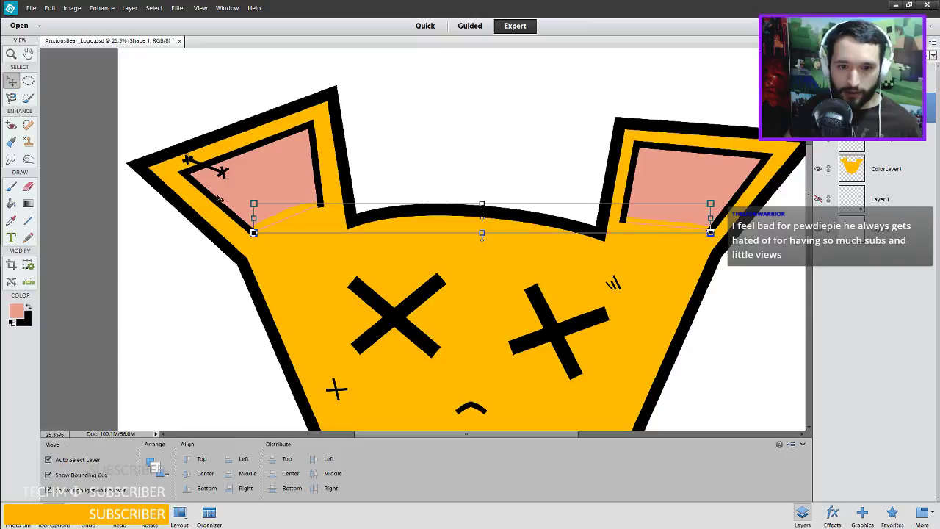
{"action": "scroll", "coordinate": [305, 220], "scroll_direction": "left", "scroll_amount": 1}
{"action": "scroll", "coordinate": [305, 221], "scroll_direction": "up", "scroll_amount": 5}
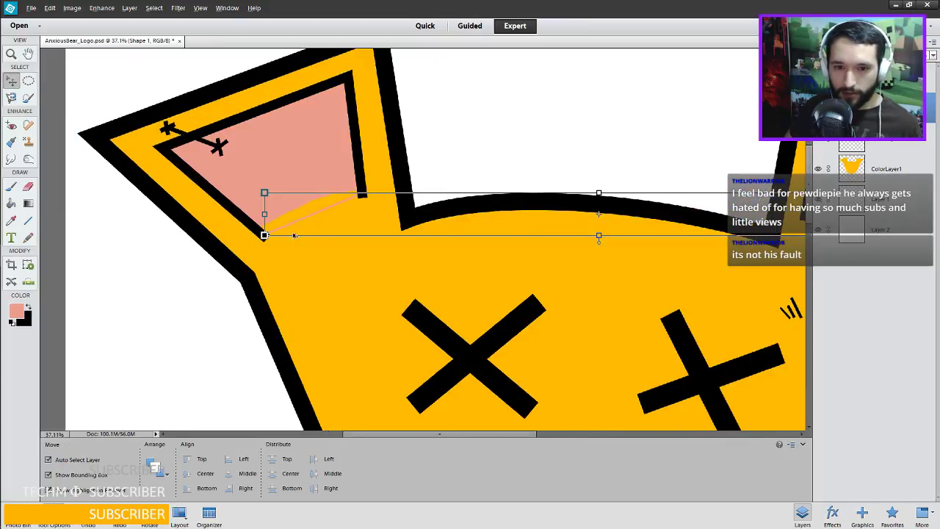
{"action": "left_click_drag", "start_coordinate": [210, 243], "coordinate": [221, 243]}
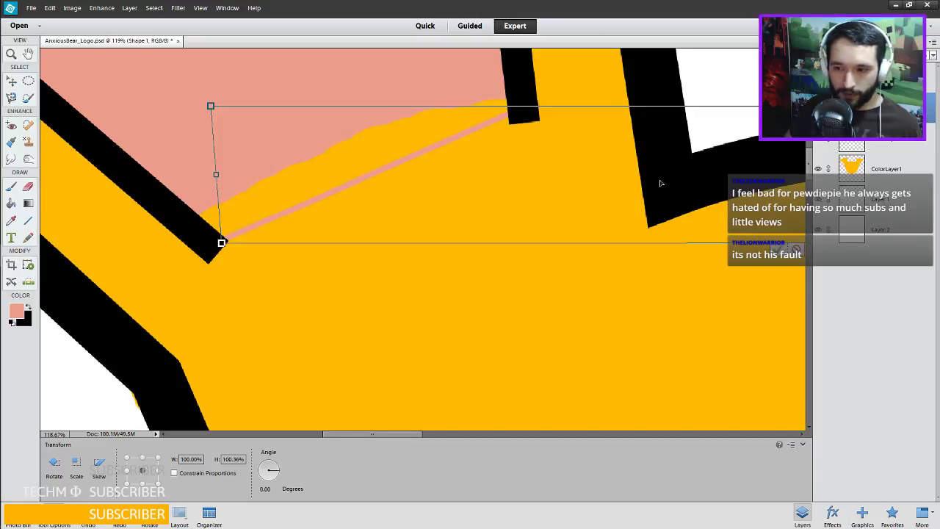
{"action": "key", "text": "Escape"}
{"action": "key", "text": "m"}
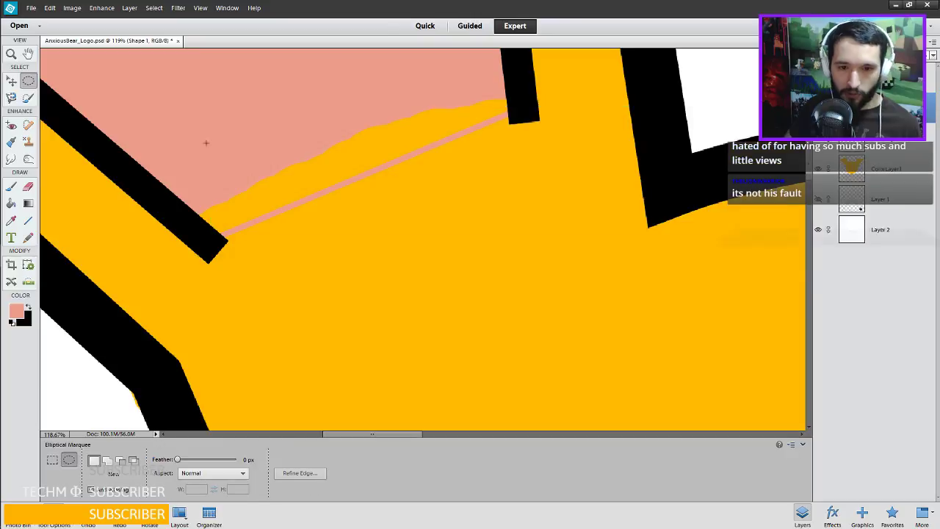
{"action": "left_click_drag", "start_coordinate": [148, 107], "coordinate": [589, 273]}
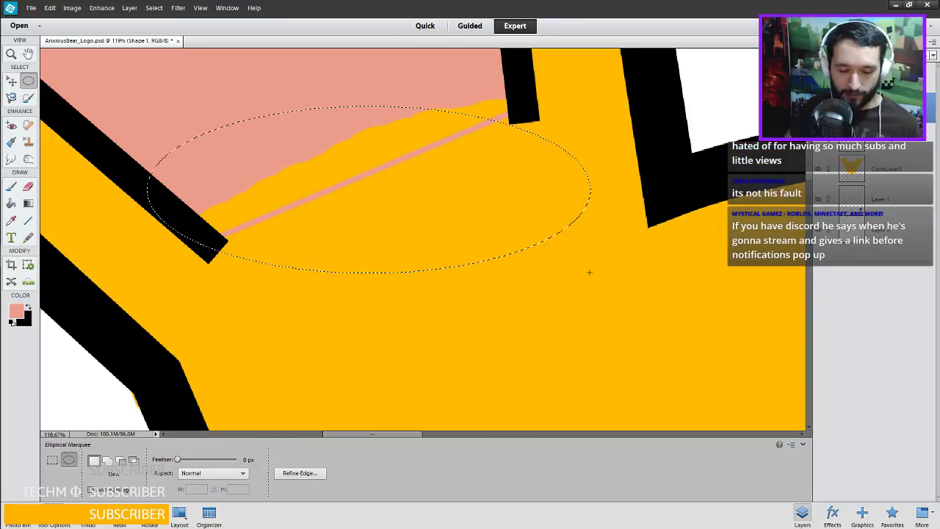
Select the left ear's pink line with a rectangular marquee and distort it so its ends meet the black outline tips.
{"action": "key", "text": "m"}
{"action": "left_click_drag", "start_coordinate": [128, 92], "coordinate": [586, 288]}
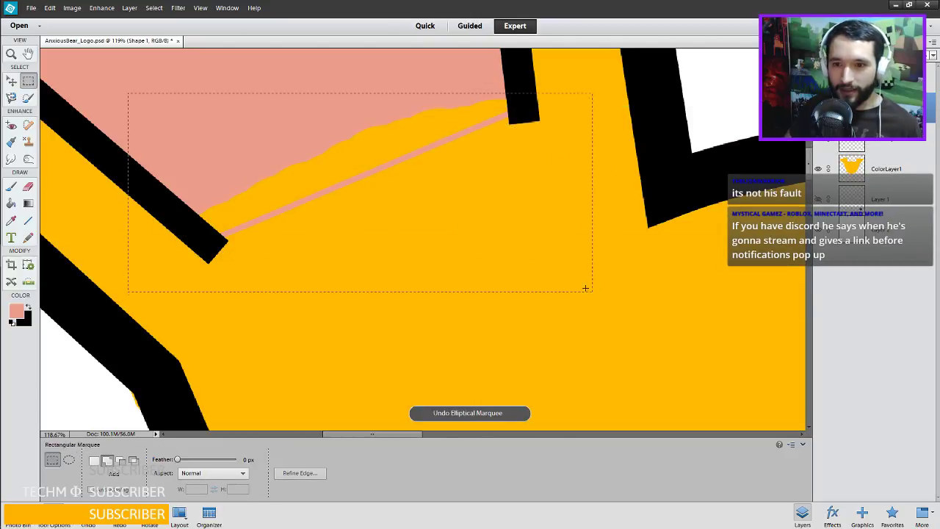
{"action": "key", "text": "v"}
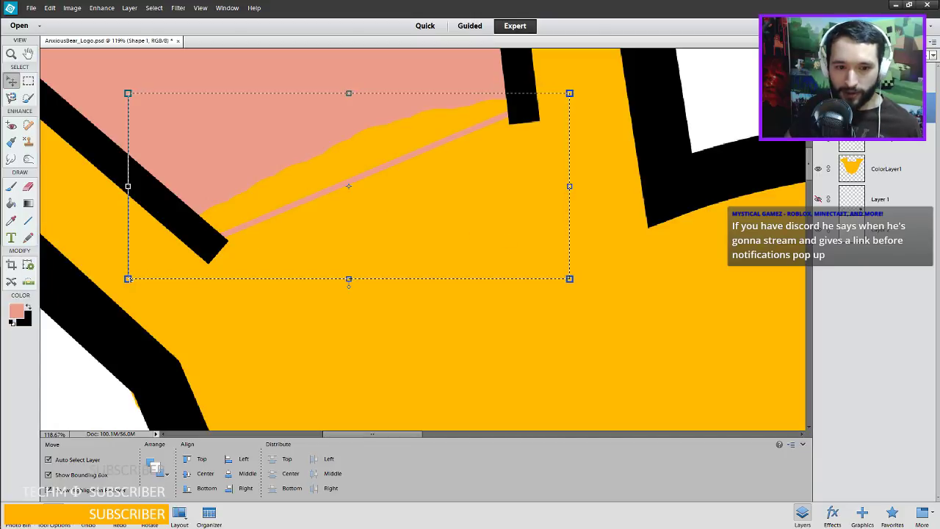
{"action": "left_click_drag", "start_coordinate": [128, 278], "coordinate": [143, 276]}
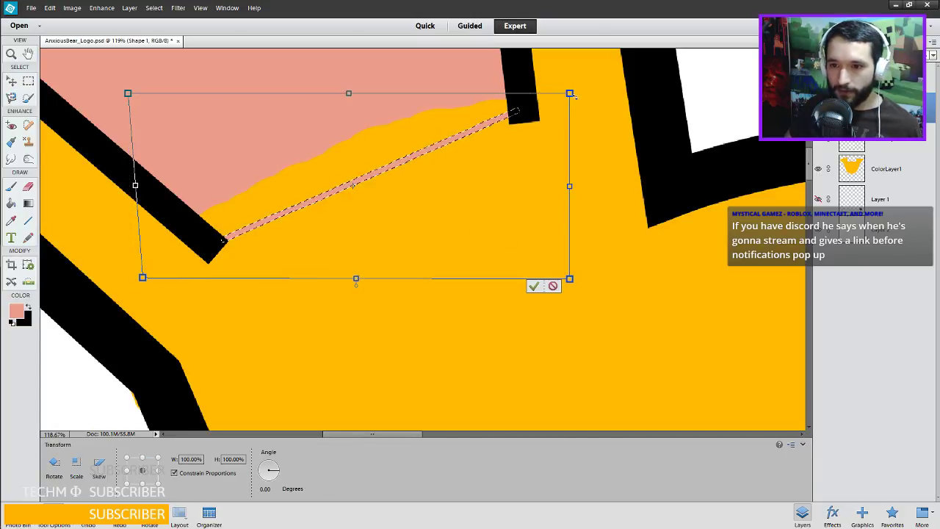
{"action": "left_click_drag", "start_coordinate": [569, 93], "coordinate": [570, 101]}
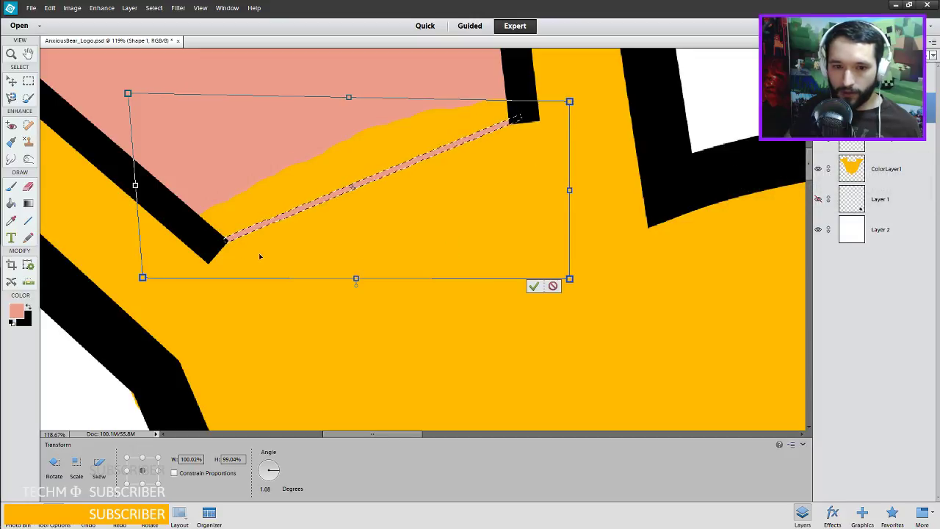
{"action": "left_click_drag", "start_coordinate": [142, 277], "coordinate": [138, 278]}
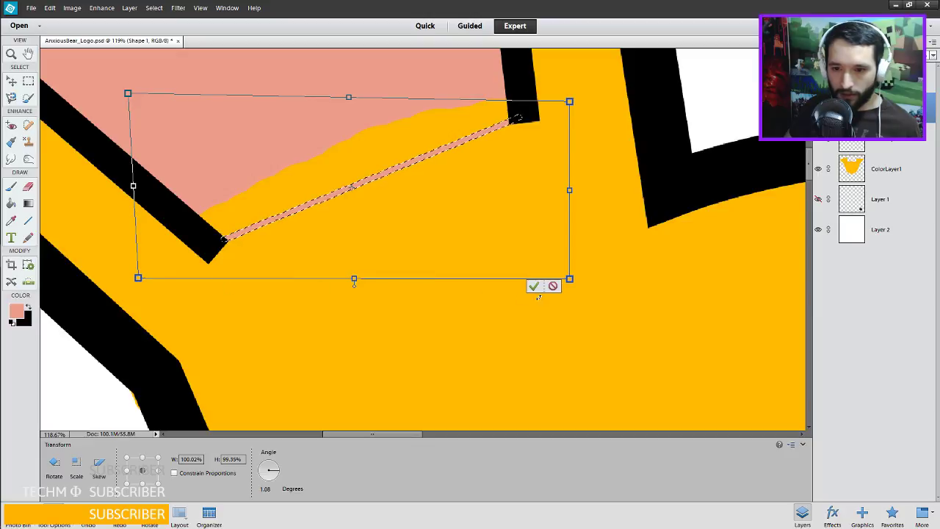
{"action": "left_click", "coordinate": [531, 282]}
Select and distort the right ear's pink line to meet the outline tips, deselect, and merge the line layer down into ColorLayer2.
{"action": "scroll", "coordinate": [499, 265], "scroll_direction": "right", "scroll_amount": 5}
{"action": "scroll", "coordinate": [444, 233], "scroll_direction": "right", "scroll_amount": 10}
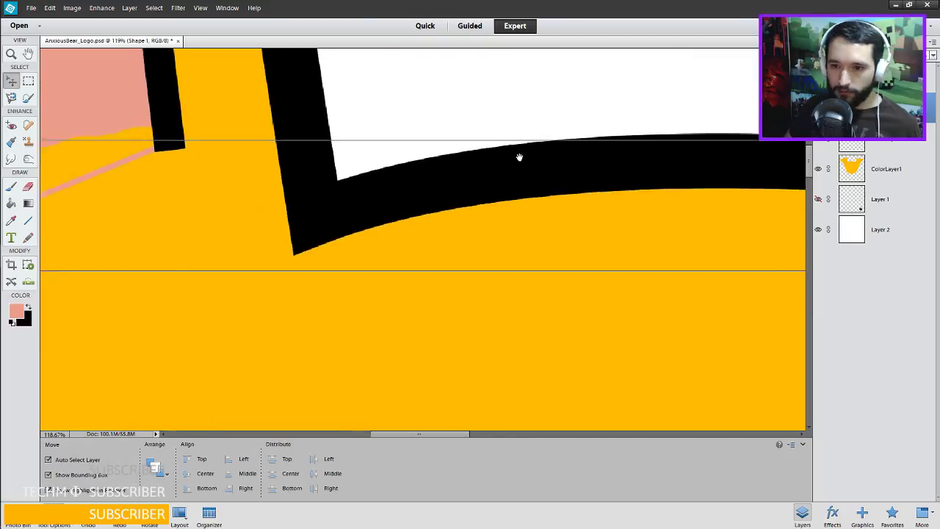
{"action": "left_click_drag", "start_coordinate": [165, 129], "coordinate": [163, 129]}
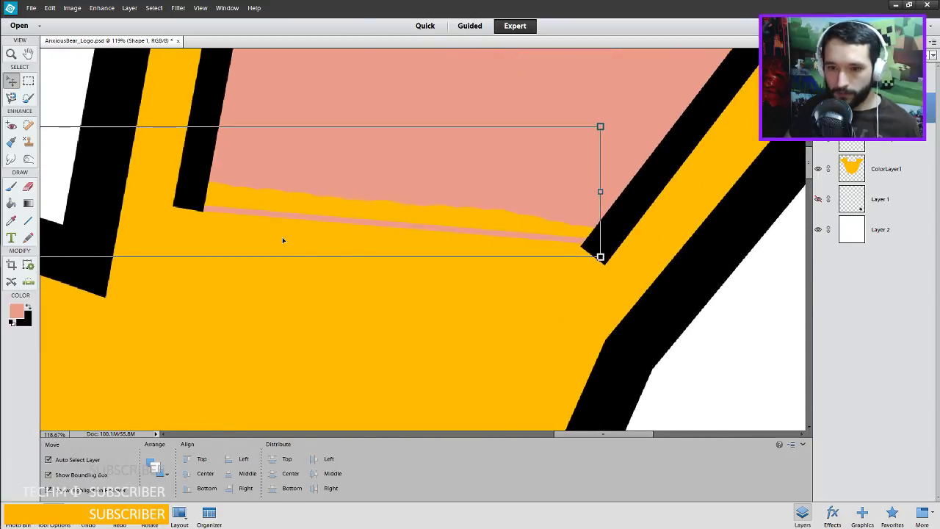
{"action": "left_click", "coordinate": [461, 230]}
{"action": "key", "text": "m"}
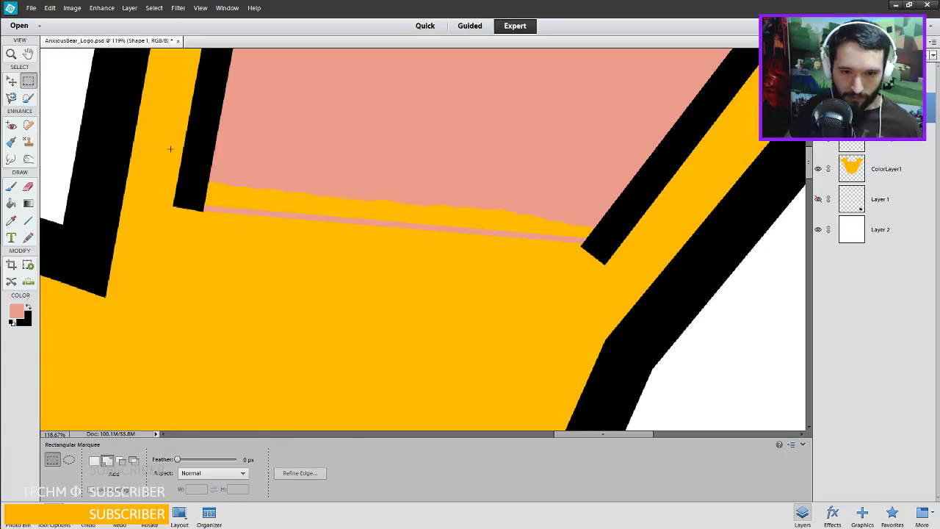
{"action": "left_click_drag", "start_coordinate": [536, 311], "coordinate": [607, 291]}
{"action": "key", "text": "v"}
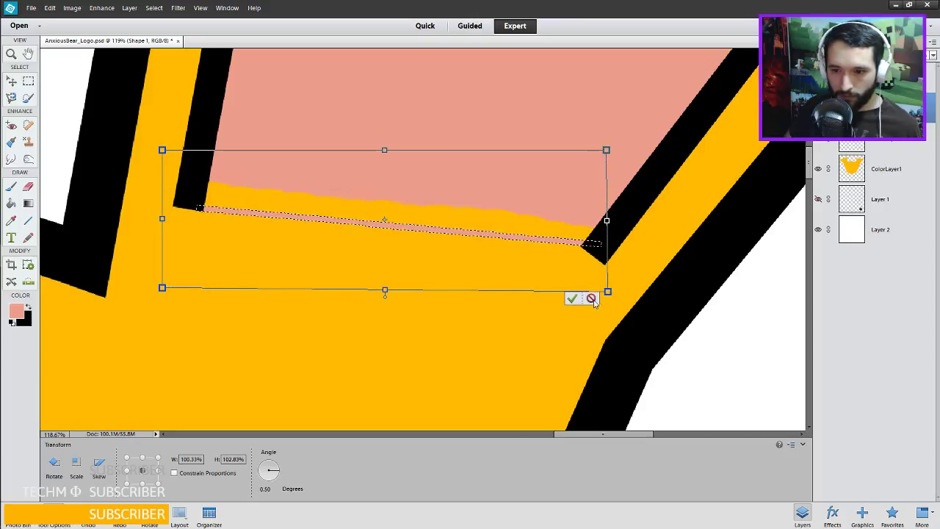
{"action": "left_click", "coordinate": [572, 297]}
{"action": "scroll", "coordinate": [505, 233], "scroll_direction": "right", "scroll_amount": 1}
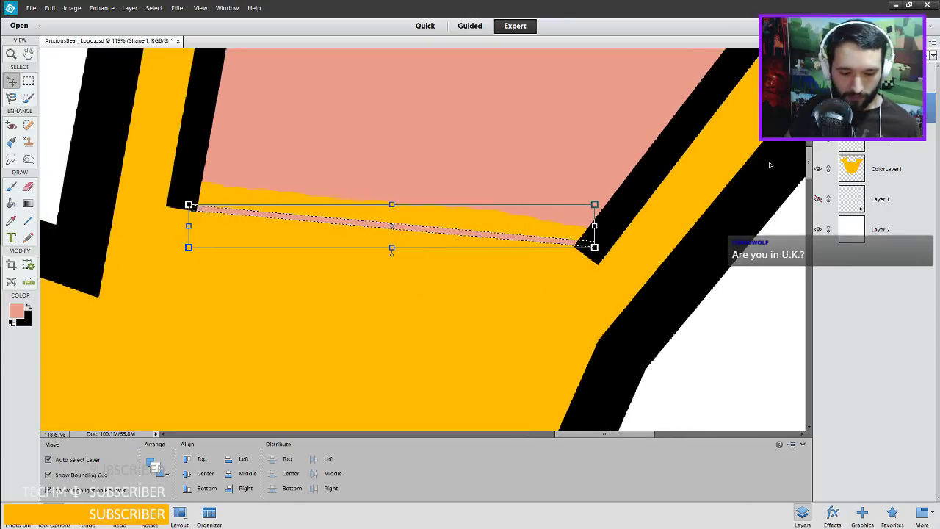
{"action": "key", "text": "ctrl+d"}
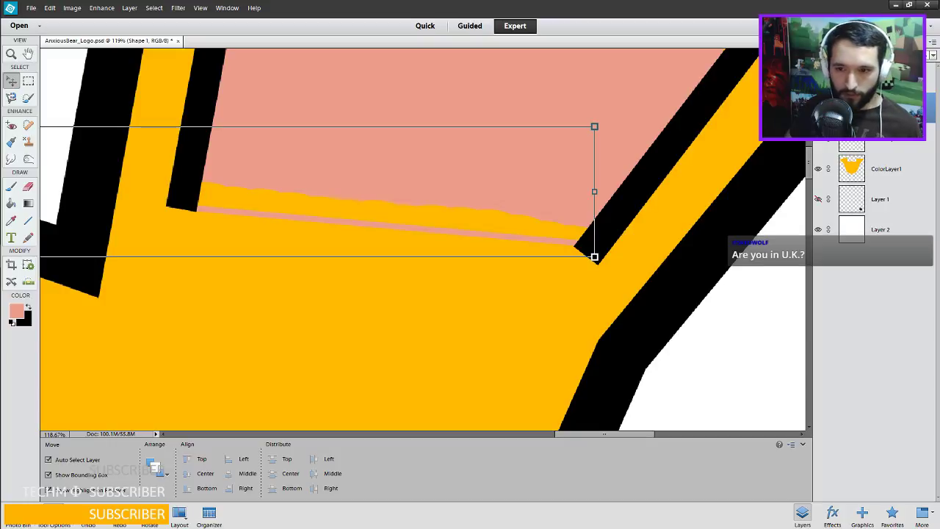
{"action": "key", "text": "ctrl+e"}
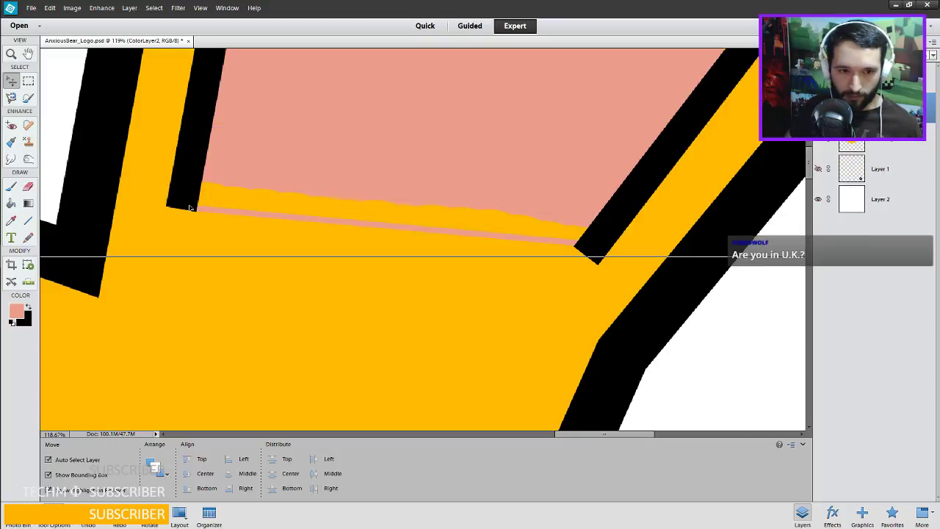
Paint the gap between the right inner ear's pink fill and its lower line with a 45 px pink brush.
{"action": "left_click", "coordinate": [11, 187]}
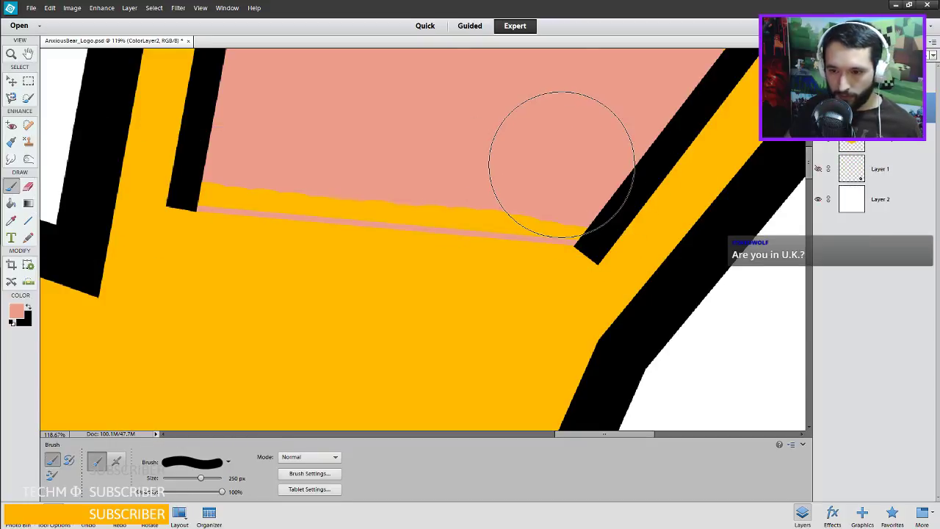
{"action": "key", "text": "bracketleft"}
{"action": "key", "text": "bracketleft"}
{"action": "key", "text": "bracketleft"}
{"action": "key", "text": "bracketleft"}
{"action": "key", "text": "bracketleft"}
{"action": "key", "text": "bracketleft"}
{"action": "key", "text": "bracketleft"}
{"action": "key", "text": "bracketleft"}
{"action": "key", "text": "bracketleft"}
{"action": "key", "text": "bracketleft"}
{"action": "key", "text": "bracketleft"}
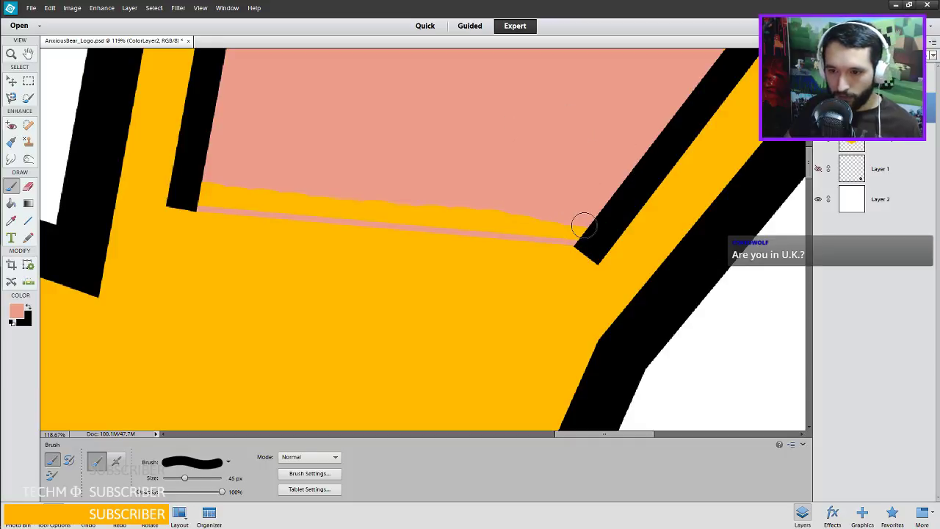
{"action": "mouse_move", "coordinate": [560, 225]}
{"action": "left_mouse_down"}
{"action": "mouse_move", "coordinate": [199, 191]}
{"action": "mouse_move", "coordinate": [586, 233]}
{"action": "left_mouse_up"}
Paint the gap above the left inner ear's lower line with the same 45 px pink brush.
{"action": "scroll", "coordinate": [688, 185], "scroll_direction": "left", "scroll_amount": 10}
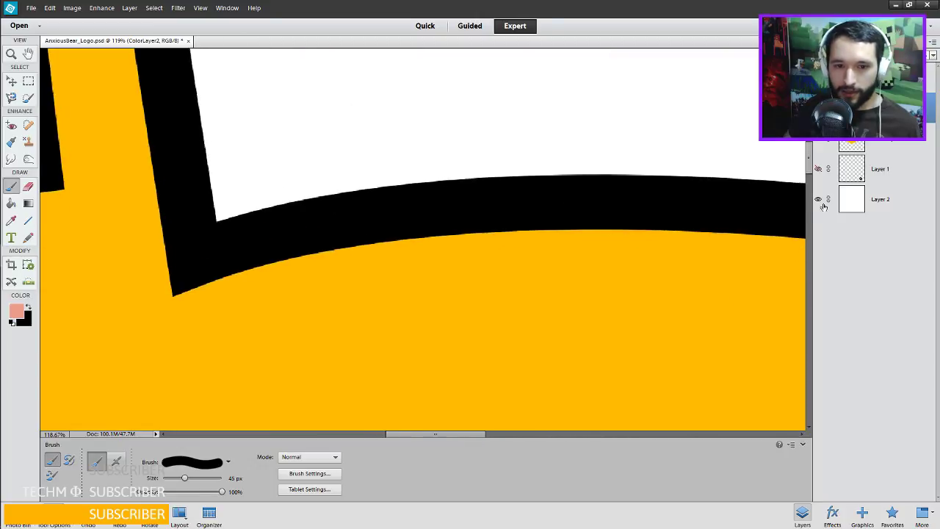
{"action": "scroll", "coordinate": [727, 208], "scroll_direction": "left", "scroll_amount": 5}
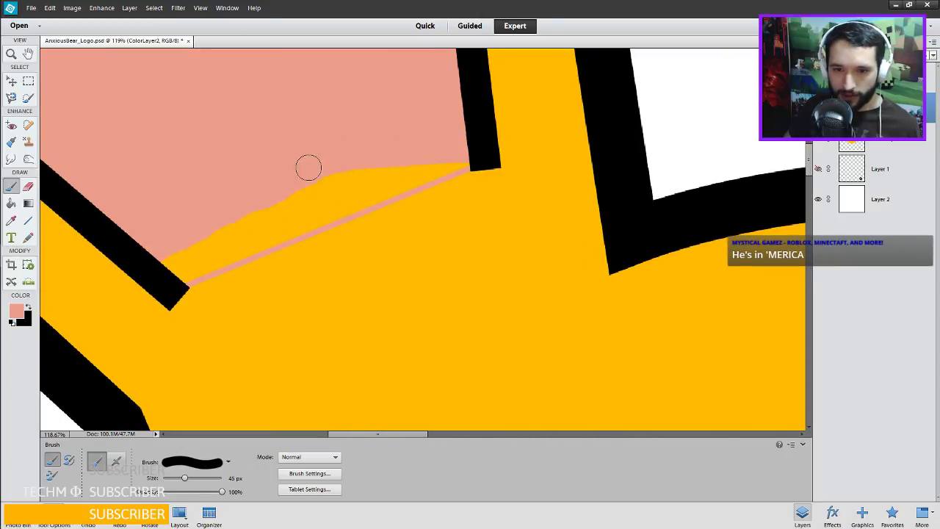
{"action": "mouse_move", "coordinate": [182, 237]}
{"action": "left_mouse_down"}
{"action": "mouse_move", "coordinate": [171, 271]}
{"action": "mouse_move", "coordinate": [282, 208]}
{"action": "mouse_move", "coordinate": [404, 175]}
{"action": "mouse_move", "coordinate": [256, 200]}
{"action": "mouse_move", "coordinate": [464, 158]}
{"action": "left_mouse_up"}
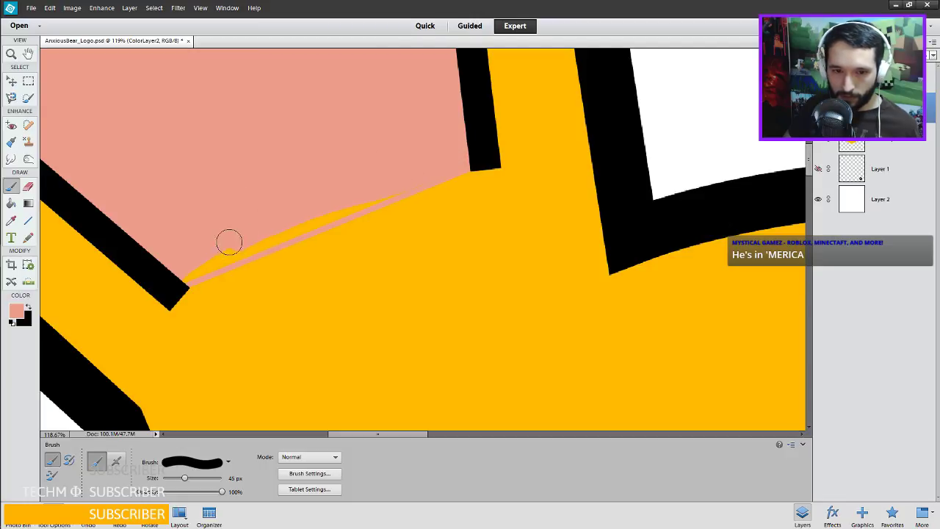
{"action": "mouse_move", "coordinate": [186, 266]}
{"action": "left_mouse_down"}
{"action": "mouse_move", "coordinate": [221, 253]}
{"action": "mouse_move", "coordinate": [183, 270]}
{"action": "mouse_move", "coordinate": [410, 180]}
{"action": "left_mouse_up"}
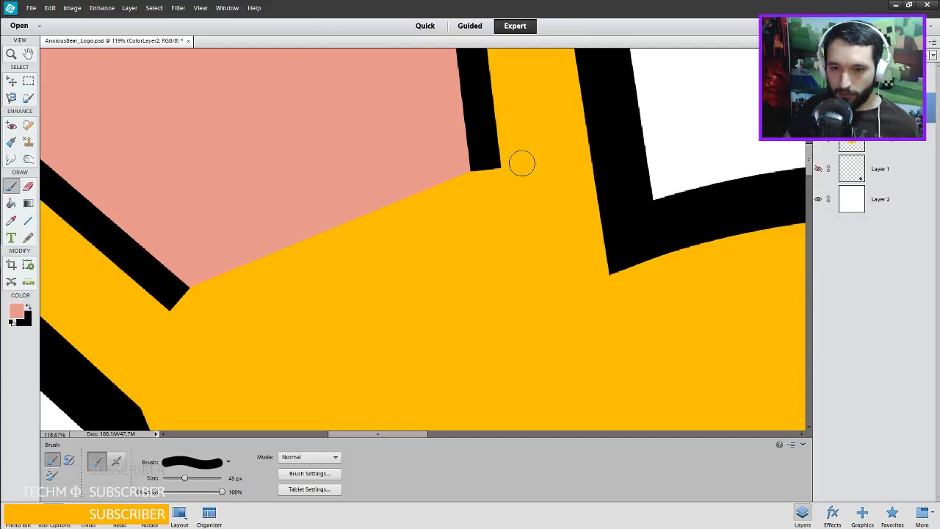
{"action": "scroll", "coordinate": [525, 170], "scroll_direction": "down", "scroll_amount": 3}
{"action": "scroll", "coordinate": [526, 171], "scroll_direction": "down", "scroll_amount": 5}
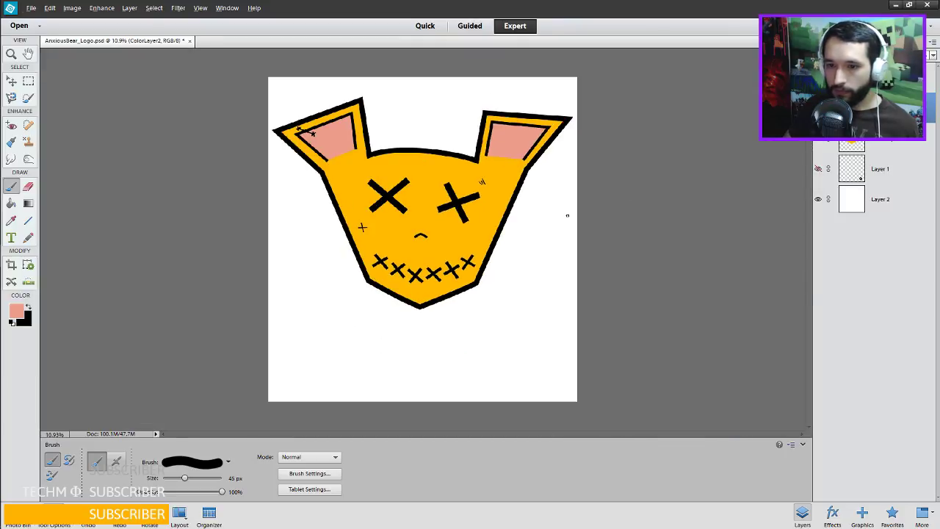
{"action": "scroll", "coordinate": [470, 188], "scroll_direction": "up", "scroll_amount": 3}
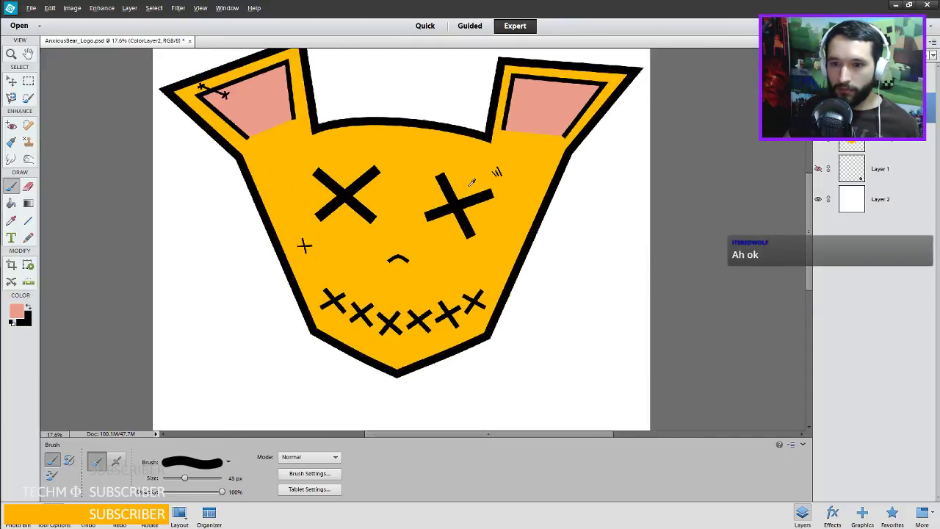
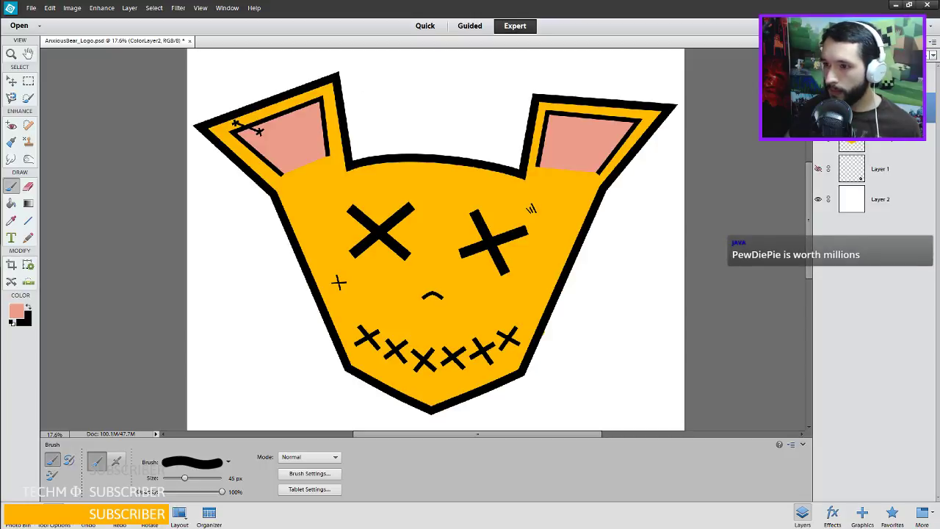
Add a new layer named Shading1 and swap the foreground color to black.
{"action": "key", "text": "ctrl+shift+alt+n"}
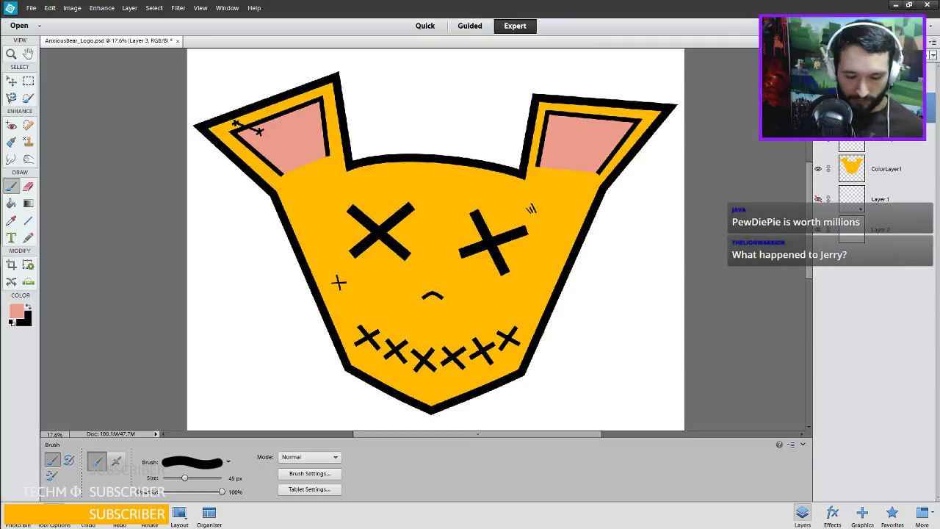
{"action": "key", "text": "Return"}
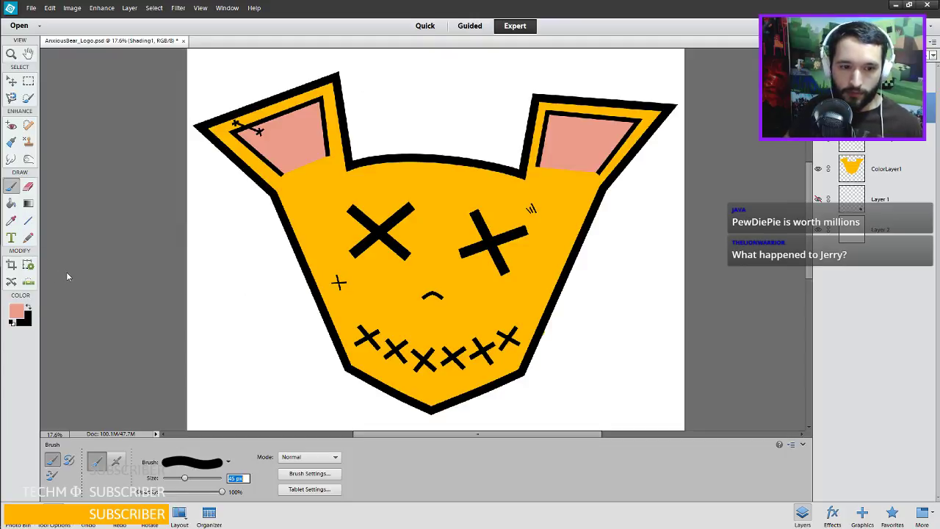
{"action": "left_click", "coordinate": [29, 308]}
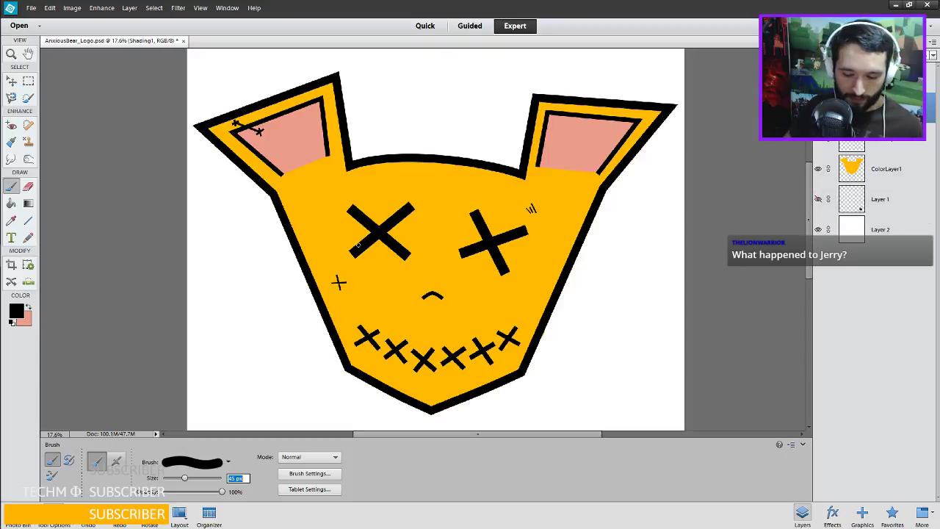
Enlarge the brush to 600 px.
{"action": "type", "text": "10"}
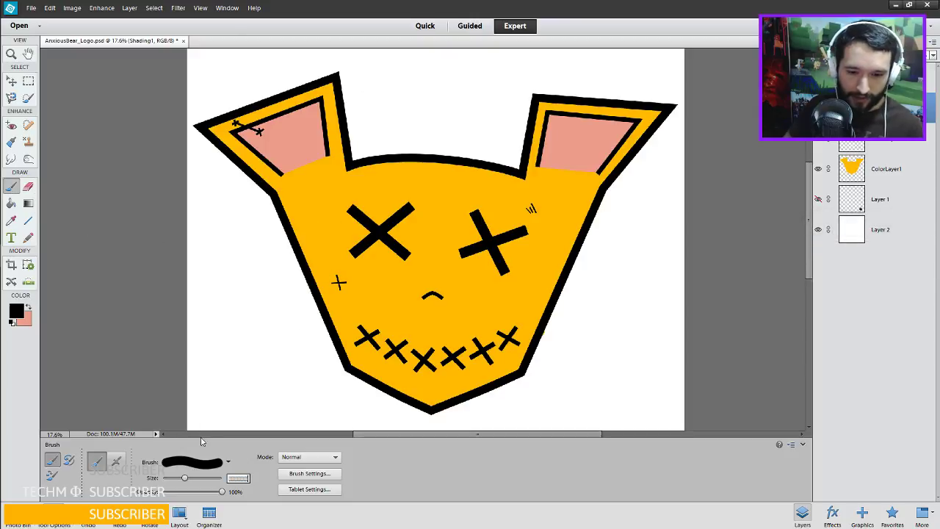
{"action": "key", "text": "BackSpace"}
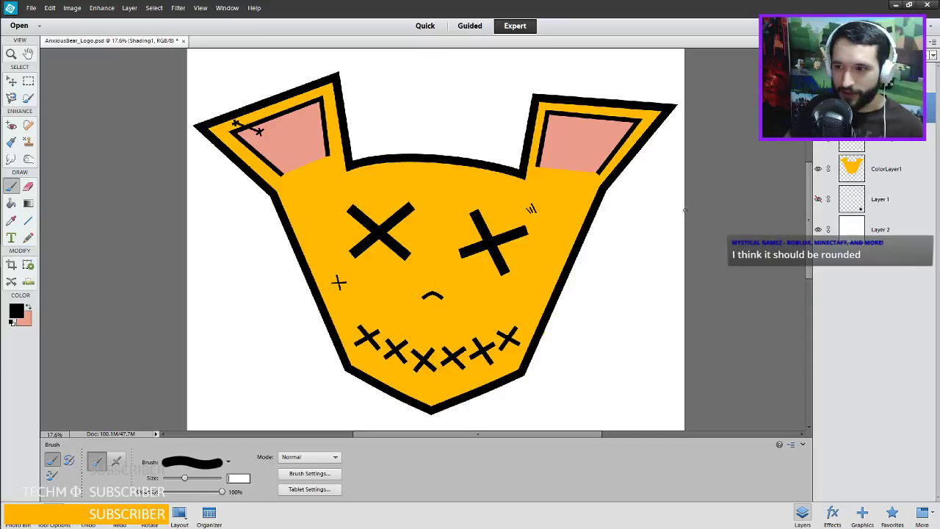
{"action": "type", "text": "45"}
{"action": "key", "text": "Return"}
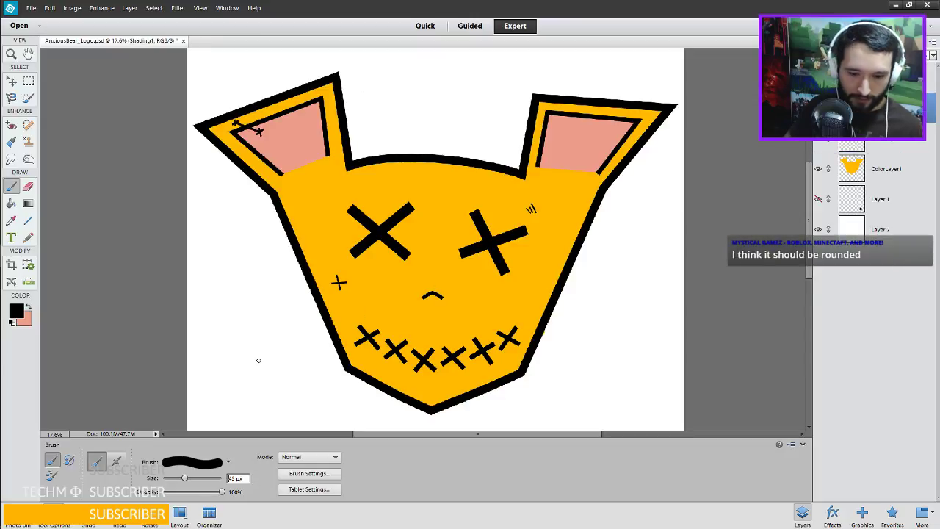
{"action": "left_click", "coordinate": [231, 477]}
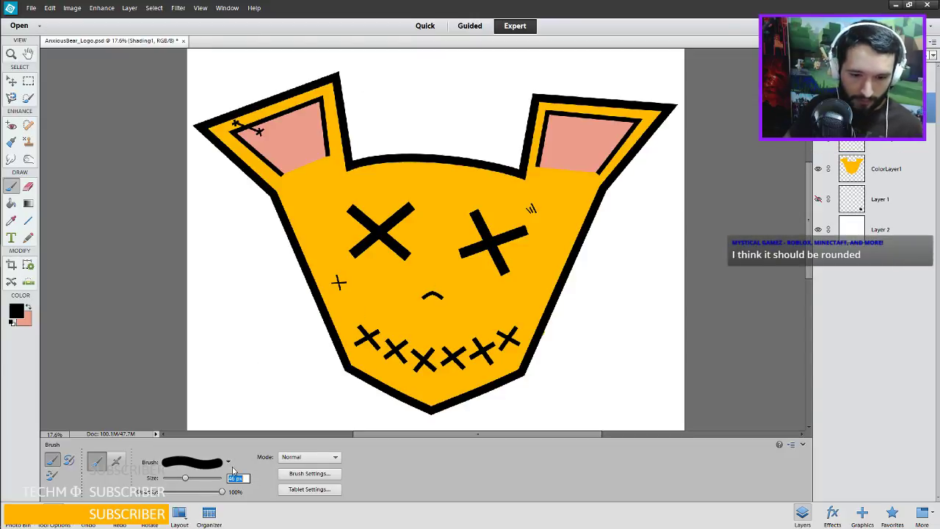
{"action": "key", "text": "Up"}
{"action": "key", "text": "Up"}
{"action": "key", "text": "Up"}
{"action": "key", "text": "Up"}
{"action": "key", "text": "Up"}
{"action": "key", "text": "Up"}
{"action": "key", "text": "Up"}
{"action": "key", "text": "Up"}
{"action": "key", "text": "Up"}
{"action": "key", "text": "Up"}
{"action": "key", "text": "Up"}
{"action": "key", "text": "Up"}
{"action": "key", "text": "Up"}
{"action": "key", "text": "Up"}
{"action": "key", "text": "Up"}
{"action": "key", "text": "Up"}
{"action": "key", "text": "Up"}
{"action": "key", "text": "Up"}
{"action": "key", "text": "Up"}
{"action": "key", "text": "Up"}
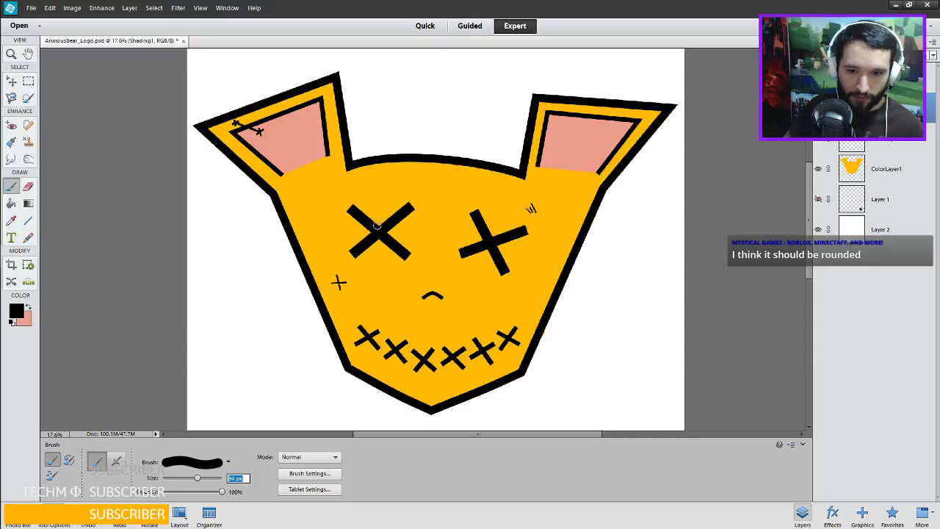
{"action": "key", "text": "Up"}
{"action": "key", "text": "Up"}
{"action": "key", "text": "Up"}
{"action": "key", "text": "Up"}
{"action": "key", "text": "Up"}
{"action": "key", "text": "Up"}
{"action": "key", "text": "Up"}
{"action": "key", "text": "Up"}
{"action": "key", "text": "Up"}
{"action": "key", "text": "Up"}
{"action": "key", "text": "Up"}
{"action": "key", "text": "Up"}
{"action": "key", "text": "Up"}
{"action": "key", "text": "Up"}
{"action": "key", "text": "Up"}
{"action": "key", "text": "Up"}
{"action": "key", "text": "Up"}
{"action": "key", "text": "Up"}
{"action": "key", "text": "Up"}
{"action": "key", "text": "Up"}
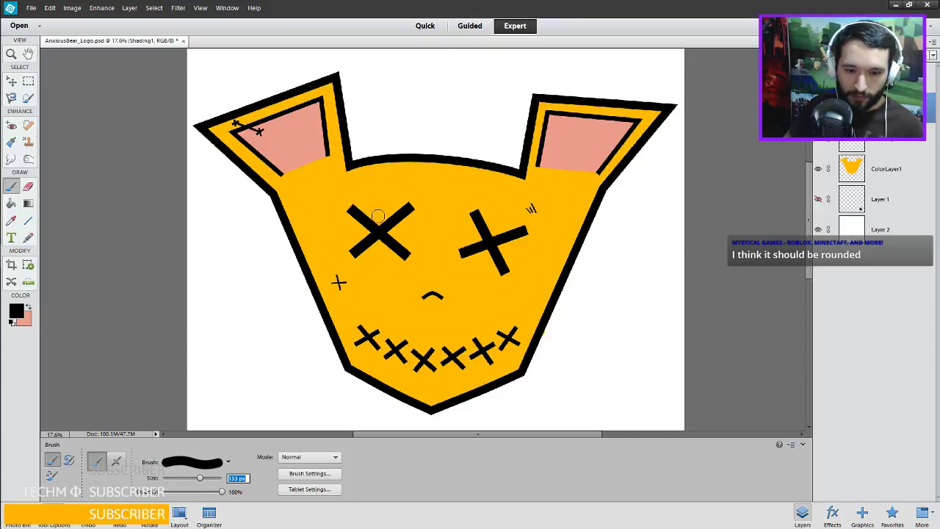
{"action": "key", "text": "Return"}
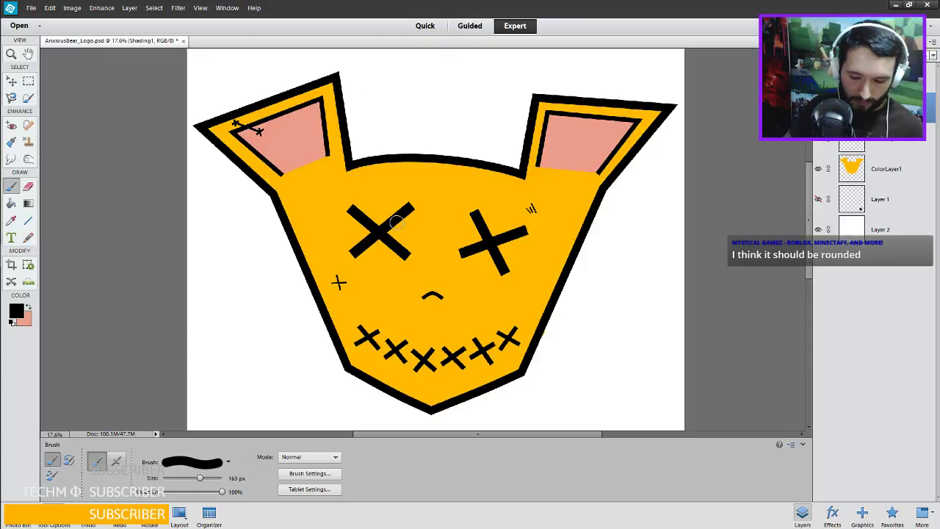
{"action": "key", "text": "bracketright"}
{"action": "key", "text": "bracketright"}
{"action": "key", "text": "bracketright"}
{"action": "key", "text": "bracketright"}
{"action": "key", "text": "bracketright"}
{"action": "key", "text": "bracketright"}
{"action": "key", "text": "bracketright"}
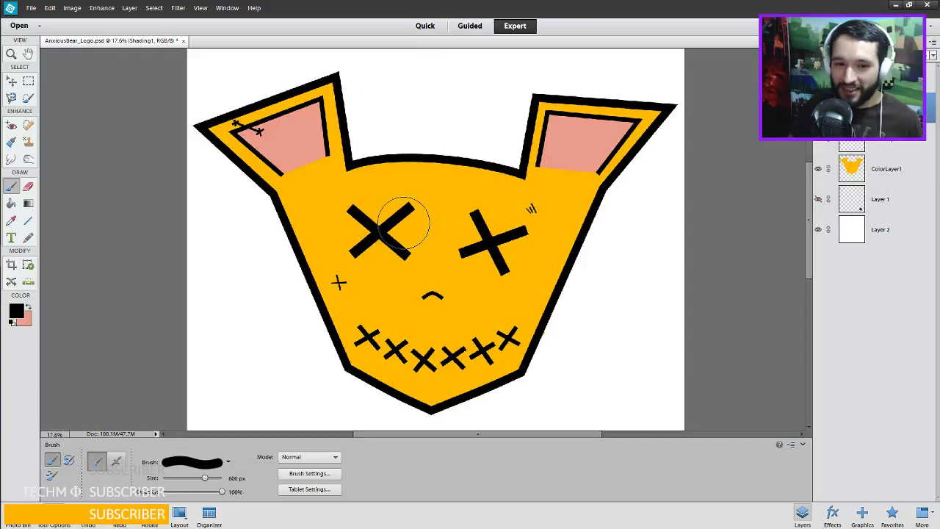
Make ColorLayer2 the active layer and enlarge the brush to 1500 px.
{"action": "left_click", "coordinate": [851, 169]}
{"action": "left_click", "coordinate": [857, 143]}
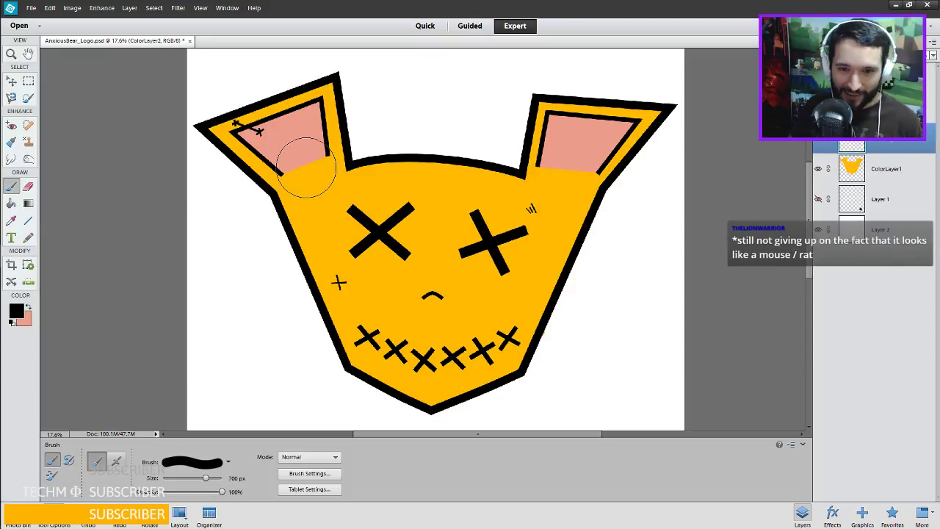
{"action": "key", "text": "p"}
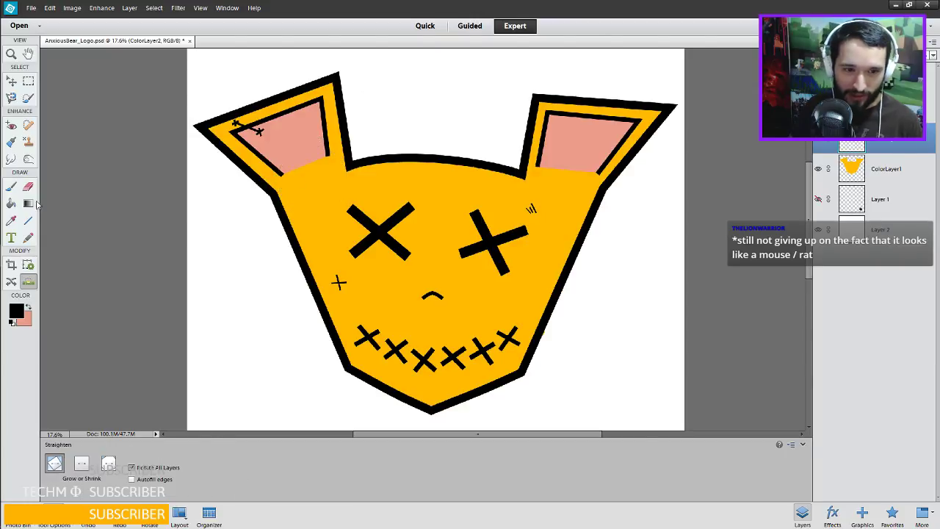
{"action": "left_click", "coordinate": [11, 186]}
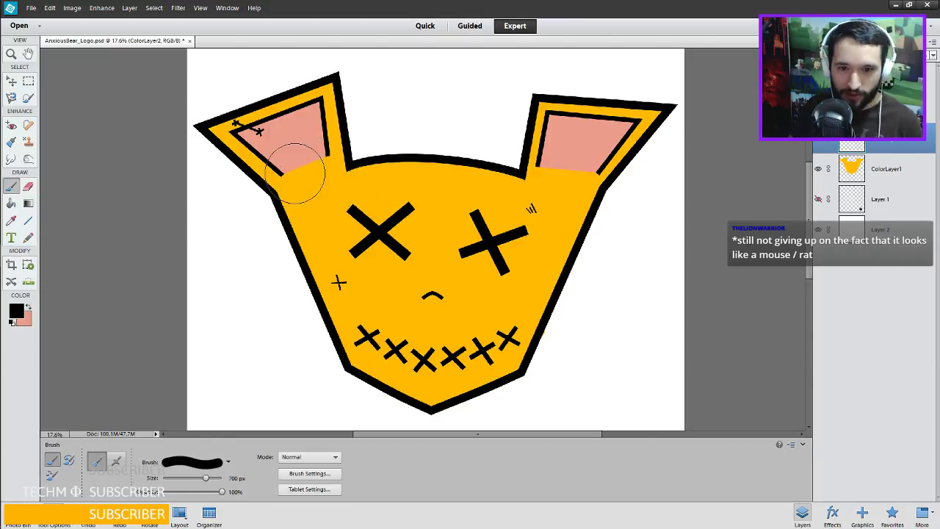
{"action": "key", "text": "bracketleft"}
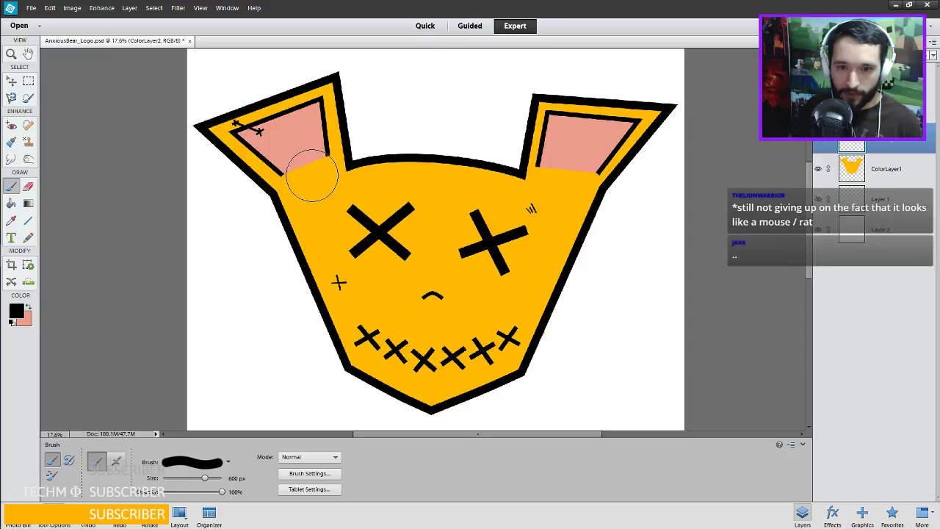
{"action": "key", "text": "bracketright"}
{"action": "key", "text": "bracketright"}
{"action": "key", "text": "bracketright"}
{"action": "key", "text": "bracketright"}
{"action": "key", "text": "bracketright"}
{"action": "key", "text": "bracketright"}
{"action": "key", "text": "bracketright"}
{"action": "key", "text": "bracketright"}
{"action": "key", "text": "bracketright"}
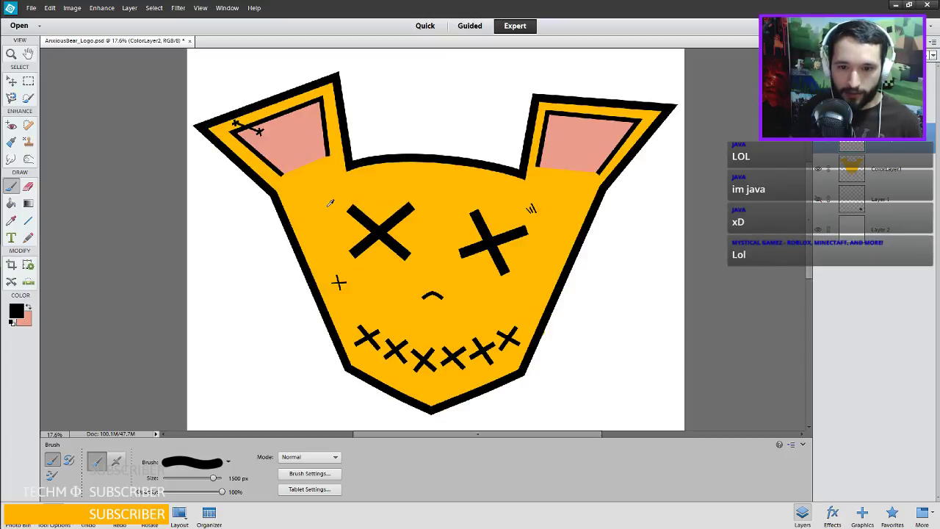
Sample the face's yellow and dab it over the base of the left ear's pink fill to round its edge.
{"action": "key", "text": "x"}
{"action": "left_click", "coordinate": [324, 203], "text": "alt"}
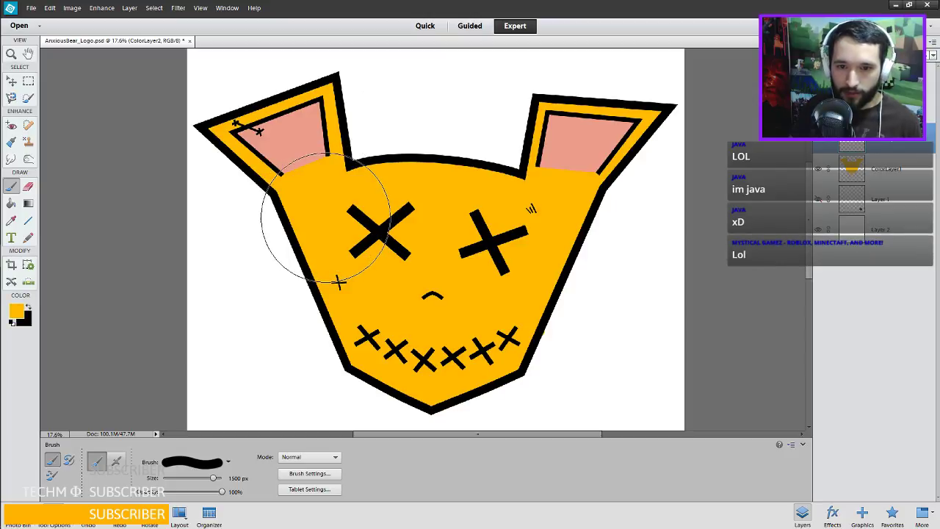
{"action": "left_click", "coordinate": [323, 218]}
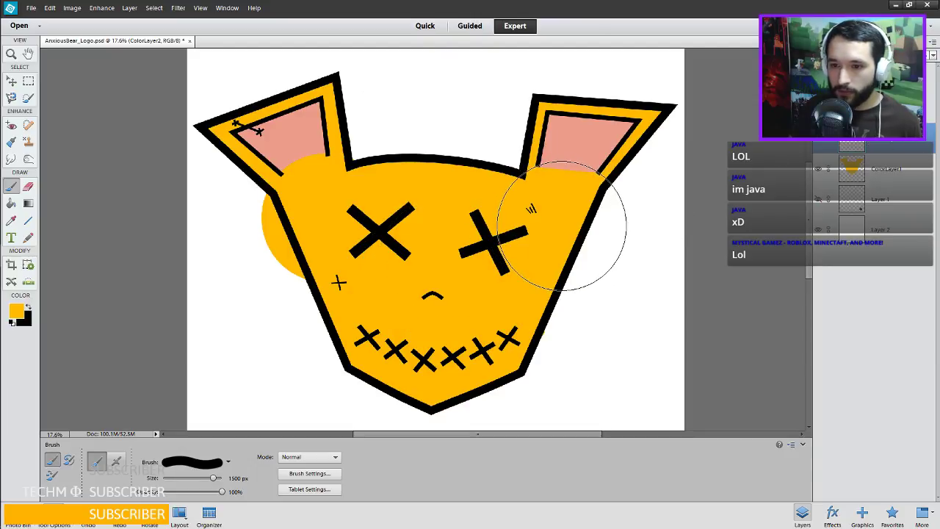
Try a 1900 px yellow dab over the base of the right ear's pink fill, and undo the dabs at both ears.
{"action": "key", "text": "bracketright"}
{"action": "key", "text": "bracketright"}
{"action": "key", "text": "bracketright"}
{"action": "key", "text": "bracketright"}
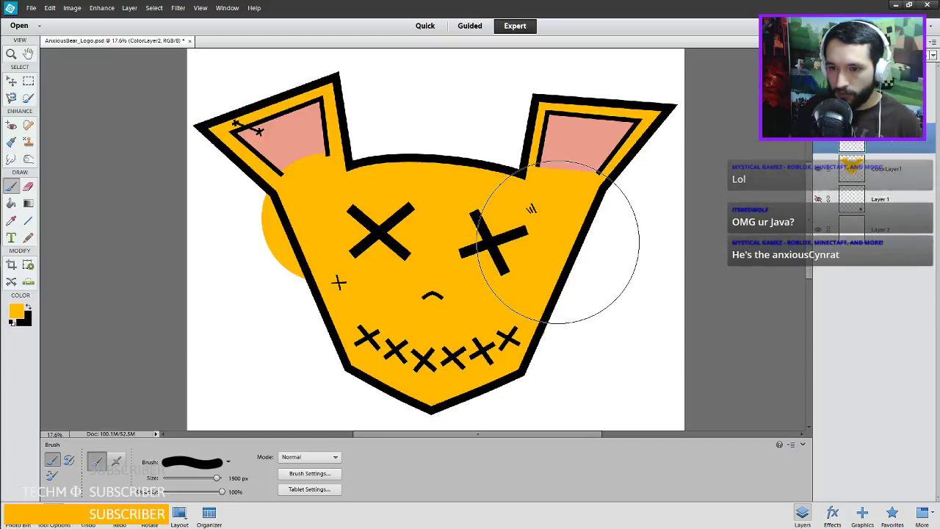
{"action": "left_click", "coordinate": [560, 244]}
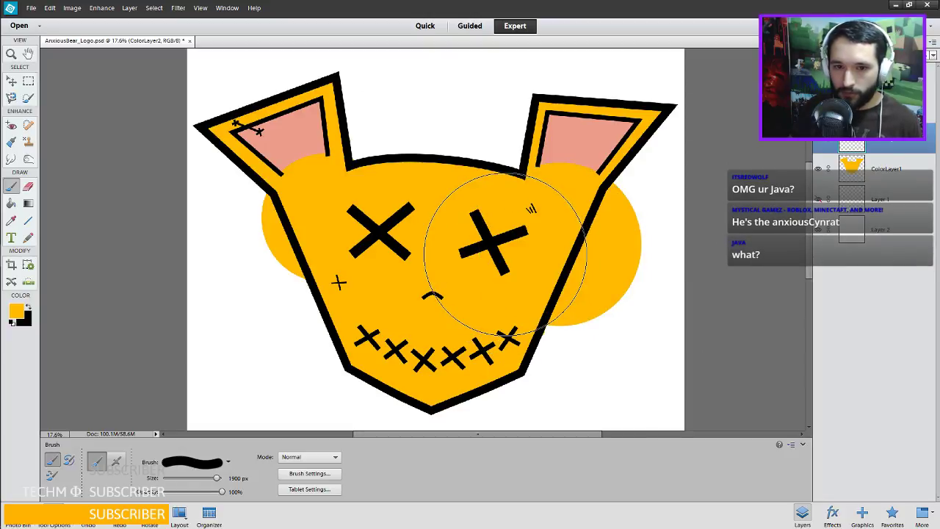
{"action": "key", "text": "ctrl+z"}
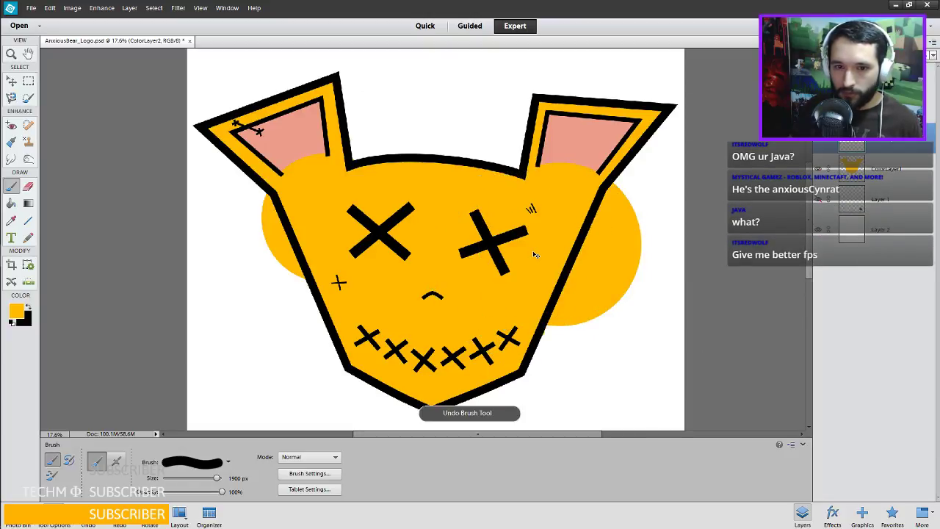
{"action": "key", "text": "ctrl+z"}
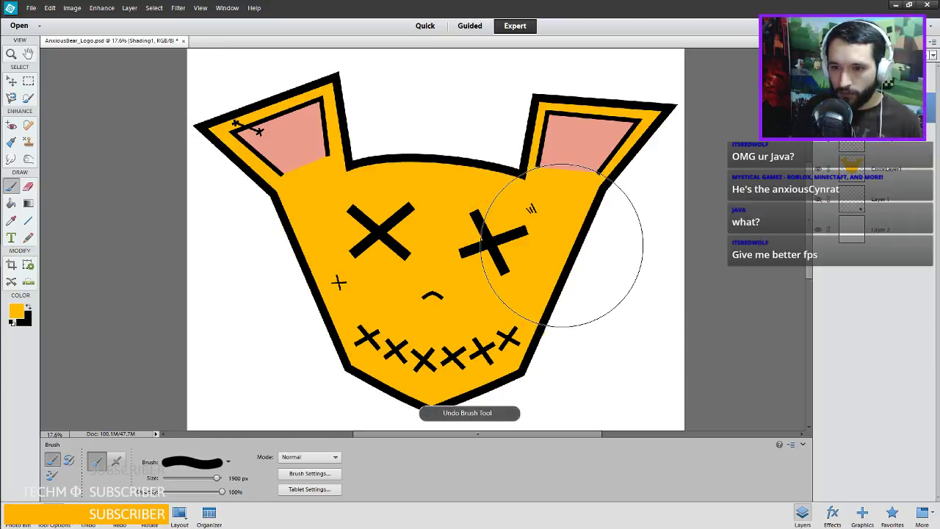
Dab yellow over the base of both inner ears on Shading1 with the 1900 px brush.
{"action": "left_click", "coordinate": [560, 244]}
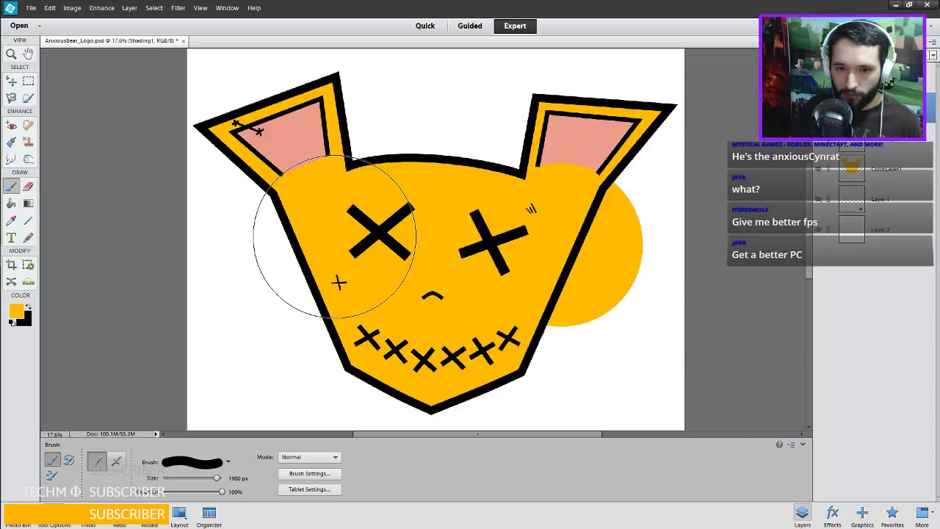
{"action": "left_click", "coordinate": [336, 242]}
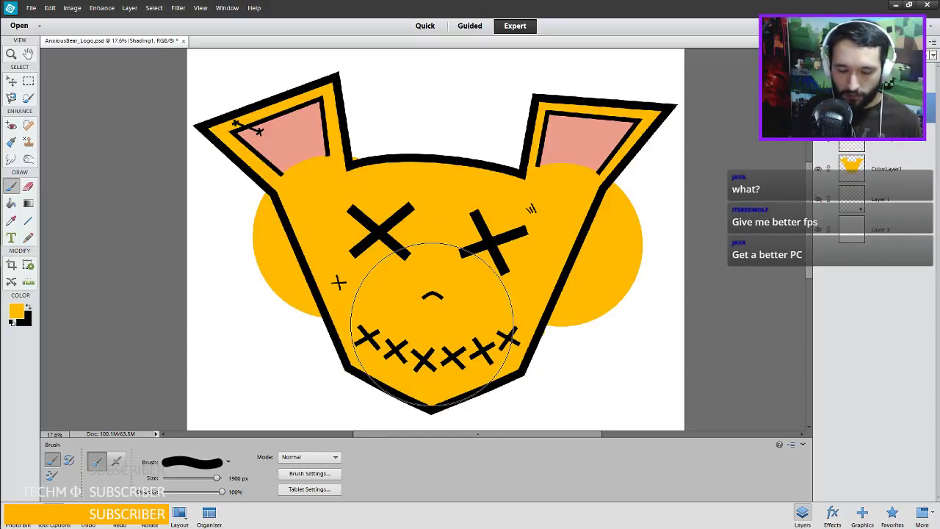
Erase the yellow spilling outside both sides of the head outline with a 1600 px eraser.
{"action": "key", "text": "e"}
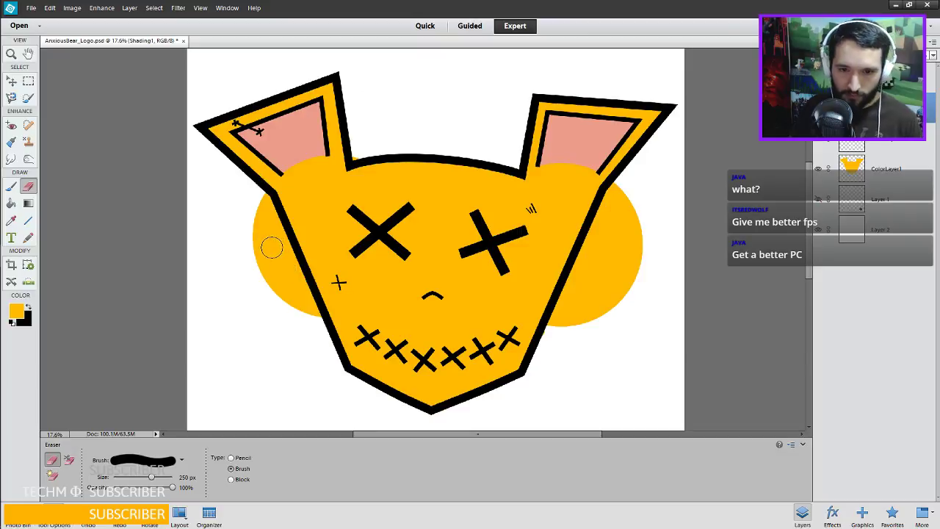
{"action": "key", "text": "bracketright"}
{"action": "key", "text": "bracketright"}
{"action": "key", "text": "bracketright"}
{"action": "key", "text": "bracketright"}
{"action": "key", "text": "bracketright"}
{"action": "key", "text": "bracketright"}
{"action": "key", "text": "bracketright"}
{"action": "key", "text": "bracketright"}
{"action": "key", "text": "bracketright"}
{"action": "key", "text": "bracketright"}
{"action": "left_click", "coordinate": [272, 247]}
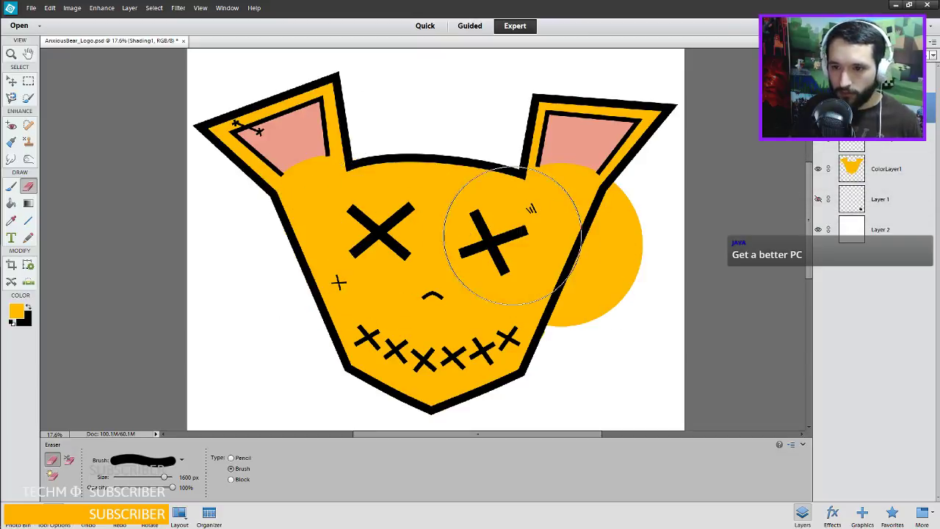
{"action": "mouse_move", "coordinate": [512, 235]}
{"action": "left_mouse_down"}
{"action": "mouse_move", "coordinate": [539, 232]}
{"action": "mouse_move", "coordinate": [589, 248]}
{"action": "mouse_move", "coordinate": [462, 325]}
{"action": "left_mouse_up"}
Undo the eraser strokes and the yellow dabs made on Shading1.
{"action": "scroll", "coordinate": [474, 249], "scroll_direction": "down", "scroll_amount": 2}
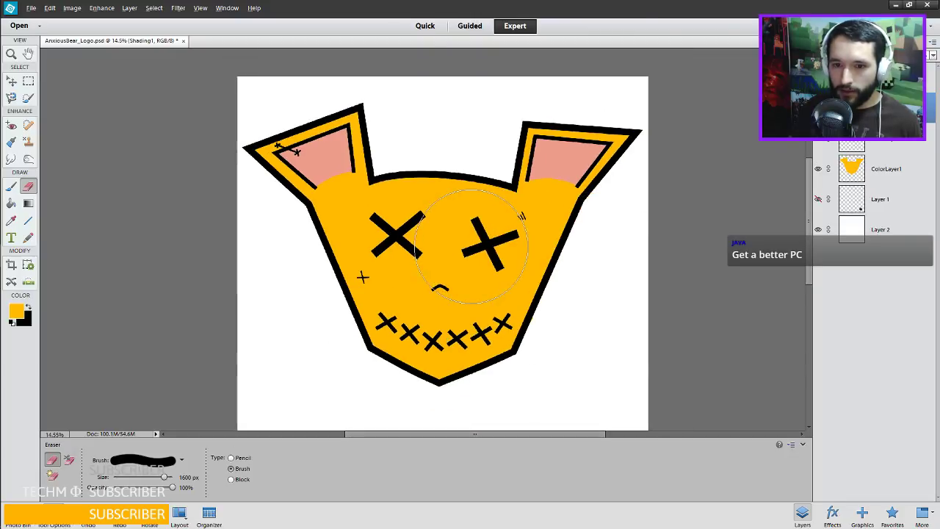
{"action": "scroll", "coordinate": [470, 245], "scroll_direction": "up", "scroll_amount": 3}
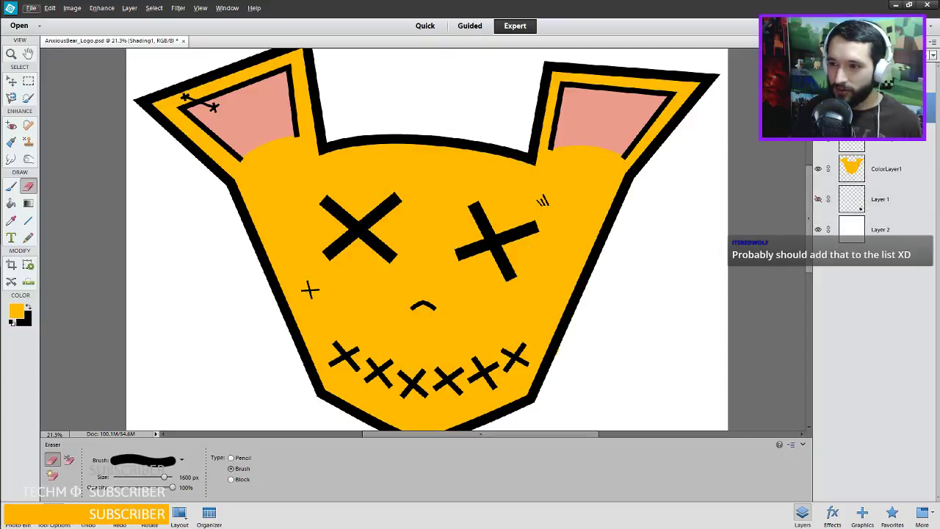
{"action": "key", "text": "ctrl+z"}
{"action": "key", "text": "ctrl+z"}
{"action": "key", "text": "ctrl+z"}
{"action": "key", "text": "ctrl+z"}
{"action": "key", "text": "ctrl+z"}
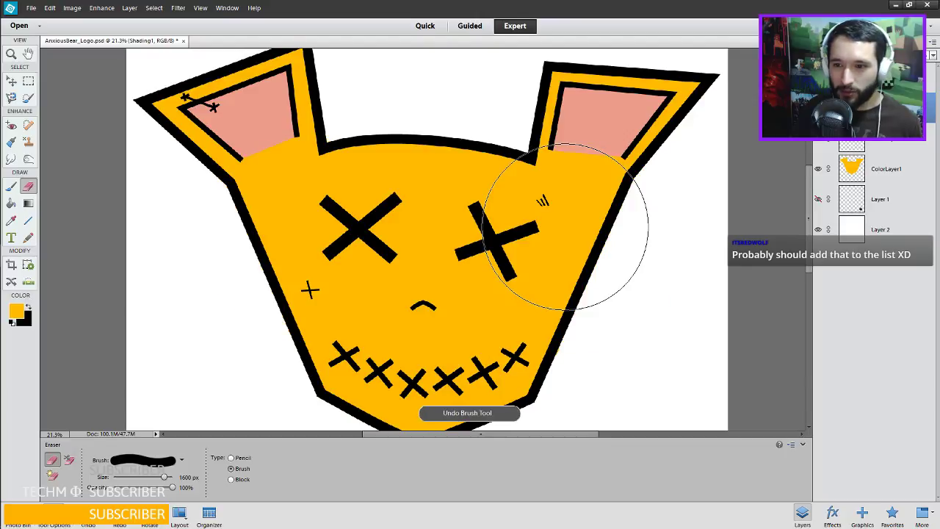
{"action": "key", "text": "ctrl+z"}
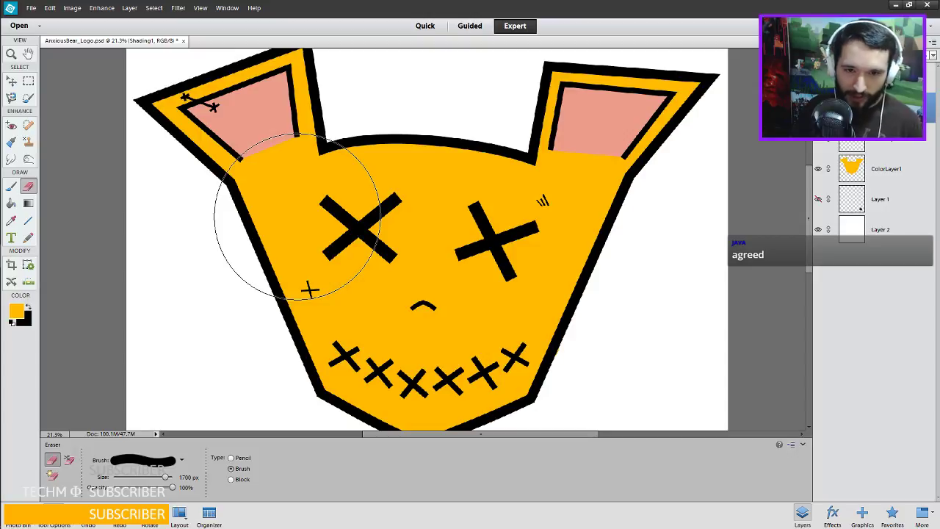
Enlarge the eraser to 2500 px.
{"action": "key", "text": "bracketright"}
{"action": "key", "text": "bracketright"}
{"action": "key", "text": "bracketright"}
{"action": "key", "text": "bracketright"}
{"action": "key", "text": "bracketright"}
{"action": "key", "text": "bracketright"}
{"action": "key", "text": "bracketright"}
{"action": "key", "text": "bracketright"}
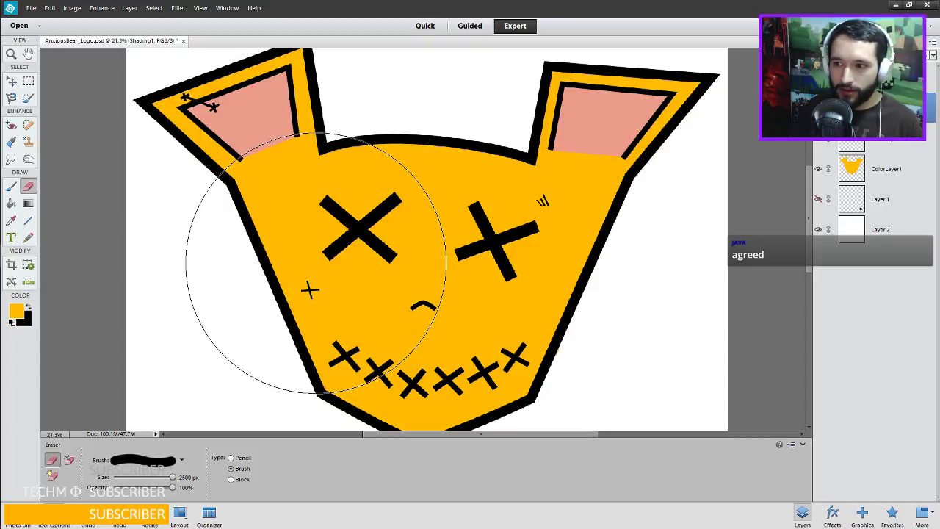
Try rounding the lower edges of both ears' pink fills on ColorLayer2 with the 2500 px eraser, and undo the erasures.
{"action": "left_click", "coordinate": [850, 145]}
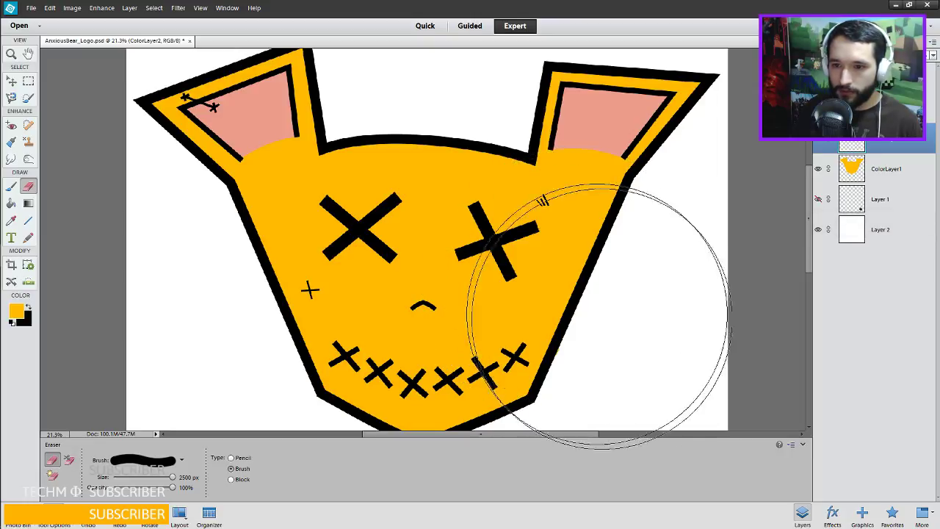
{"action": "key", "text": "ctrl+z"}
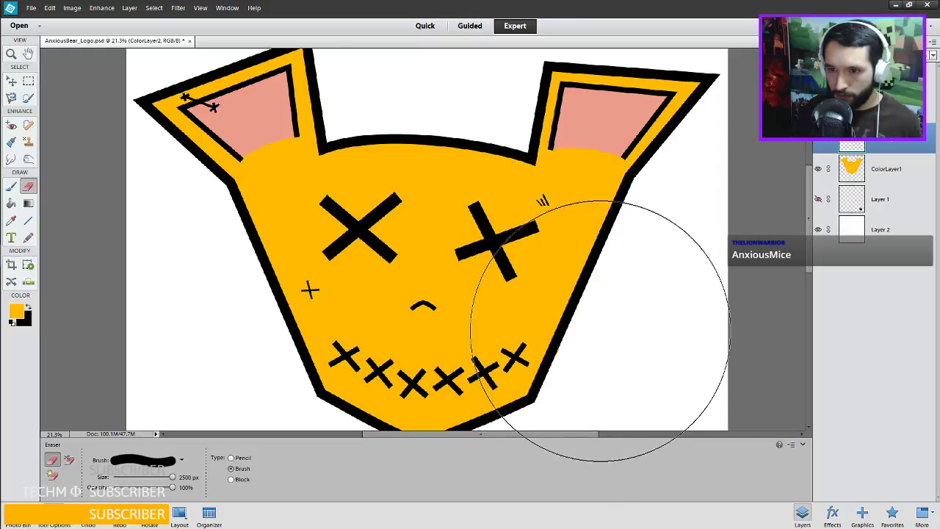
{"action": "key", "text": "ctrl+z"}
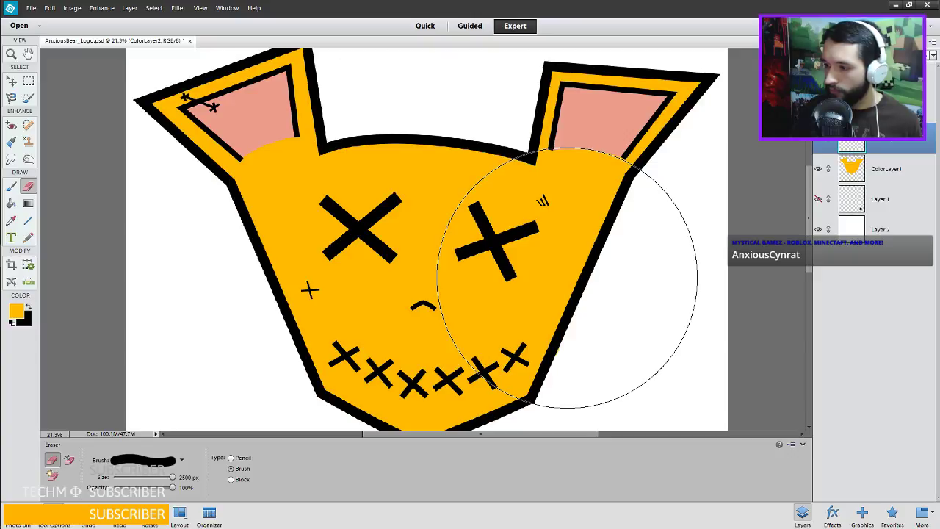
{"action": "key", "text": "ctrl+z"}
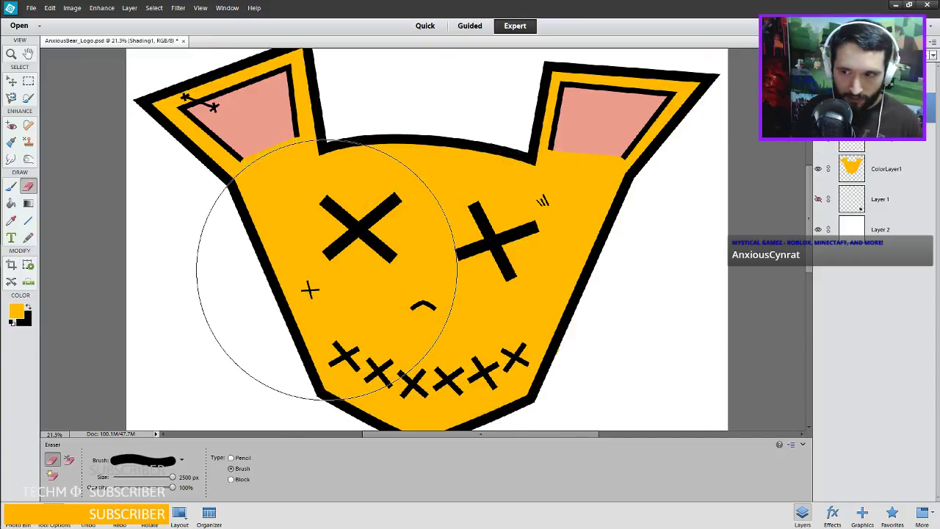
Try curving the lower edges of both ears' pink fills on ColorLayer2 with the 2500 px eraser.
{"action": "left_click", "coordinate": [867, 146]}
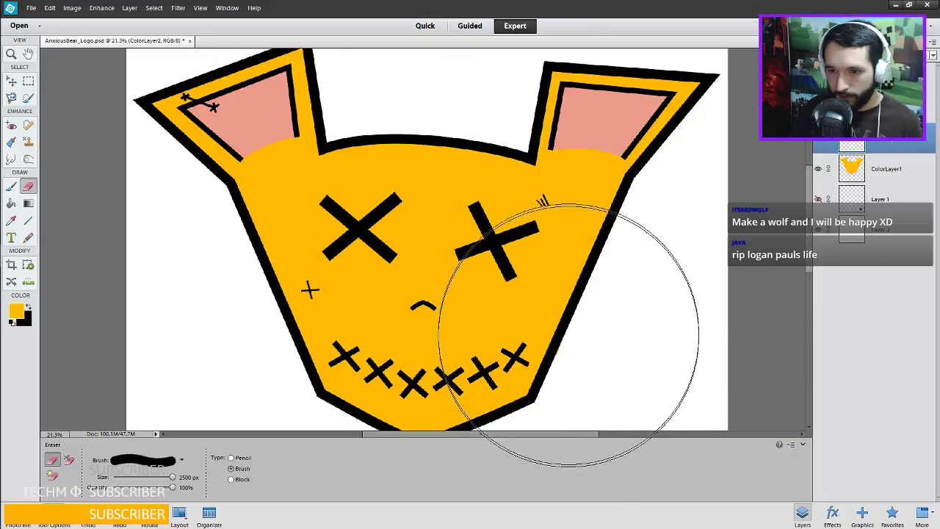
{"action": "key", "text": "ctrl+z"}
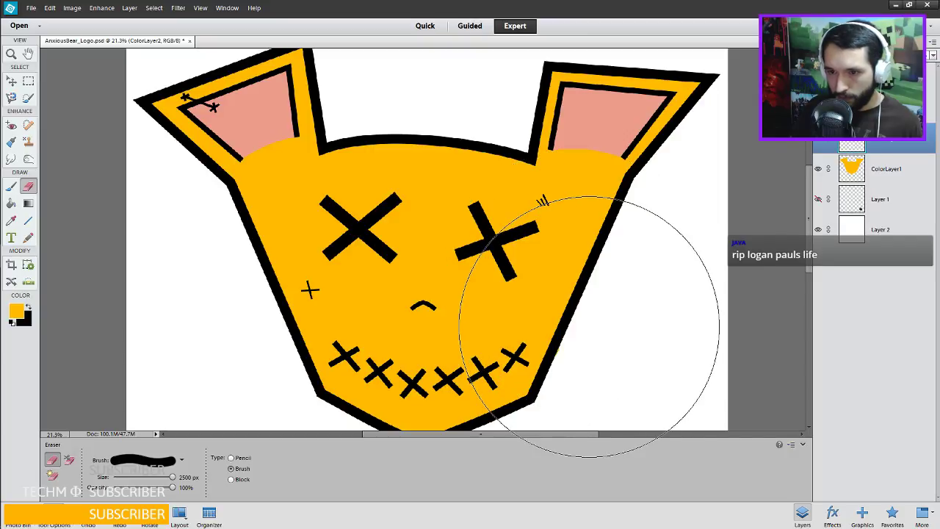
{"action": "scroll", "coordinate": [487, 233], "scroll_direction": "down", "scroll_amount": 2}
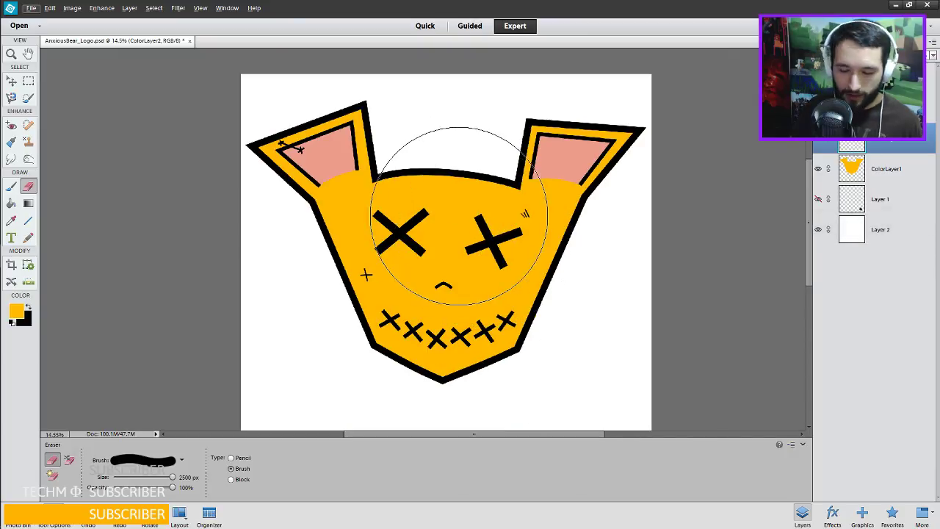
Reduce the eraser size to 200 px.
{"action": "key", "text": "bracketleft"}
{"action": "key", "text": "bracketleft"}
{"action": "key", "text": "bracketleft"}
{"action": "key", "text": "bracketleft"}
{"action": "key", "text": "bracketleft"}
{"action": "key", "text": "bracketleft"}
{"action": "key", "text": "bracketleft"}
{"action": "key", "text": "bracketleft"}
{"action": "key", "text": "bracketleft"}
{"action": "key", "text": "bracketleft"}
{"action": "key", "text": "bracketleft"}
{"action": "key", "text": "bracketleft"}
{"action": "key", "text": "bracketleft"}
{"action": "key", "text": "bracketleft"}
{"action": "key", "text": "bracketleft"}
{"action": "key", "text": "bracketleft"}
{"action": "key", "text": "bracketleft"}
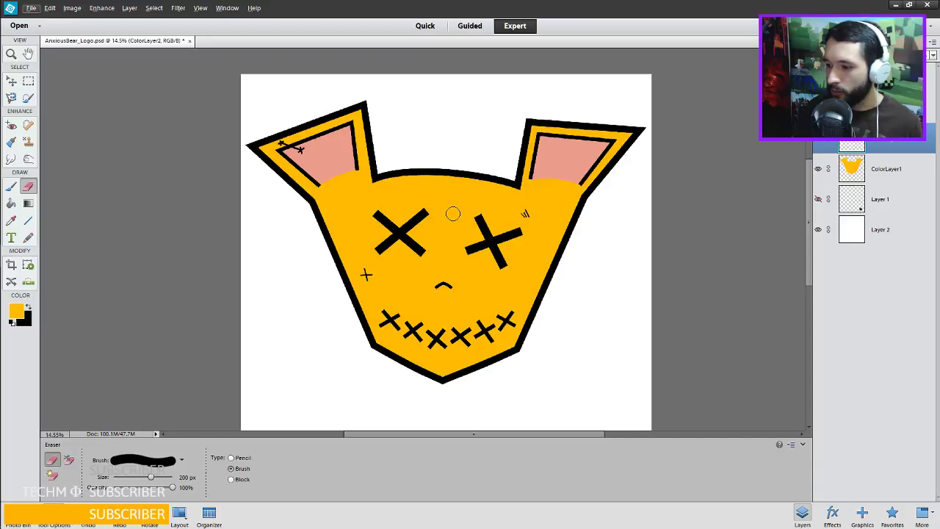
Undo the curved erasures along the lower edges of both ears' pink fills on ColorLayer2.
{"action": "key", "text": "ctrl+z"}
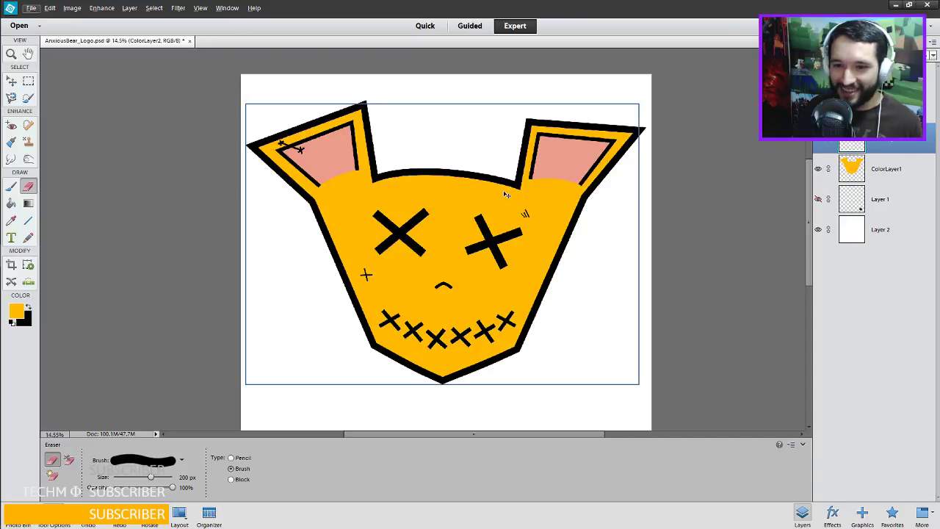
{"action": "left_click", "coordinate": [842, 145]}
Draw a 20 px yellow straight line along the lower edge of each ear's pink fill, both on one shape layer.
{"action": "key", "text": "u"}
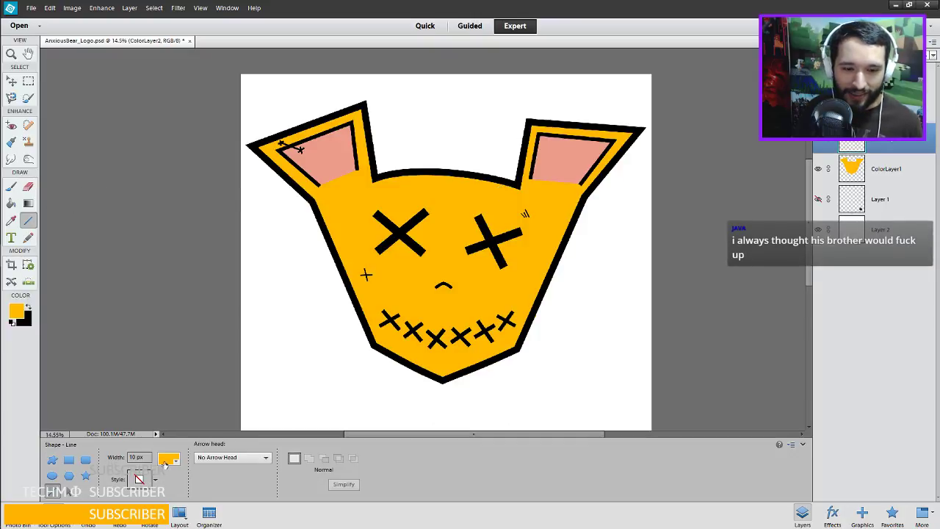
{"action": "scroll", "coordinate": [410, 193], "scroll_direction": "up", "scroll_amount": 3}
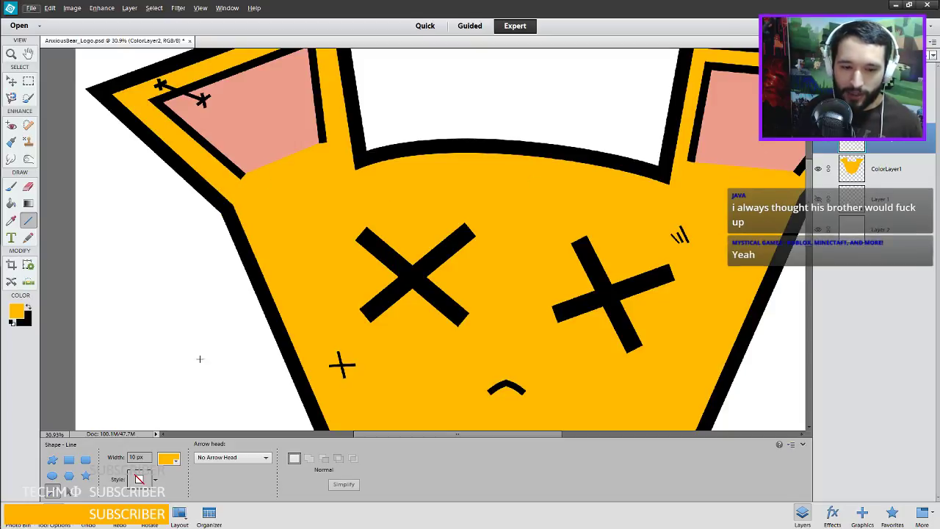
{"action": "double_click", "coordinate": [134, 457]}
{"action": "type", "text": "20"}
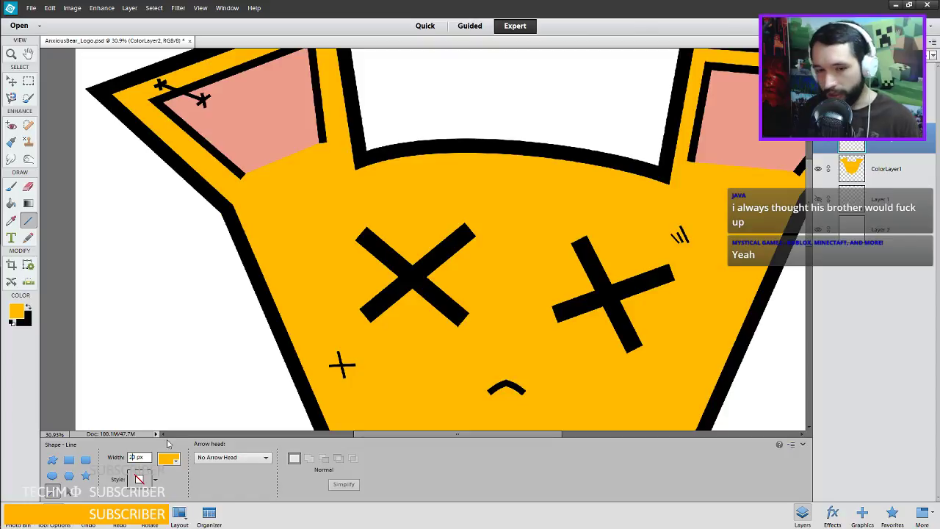
{"action": "left_click_drag", "start_coordinate": [245, 172], "coordinate": [323, 140]}
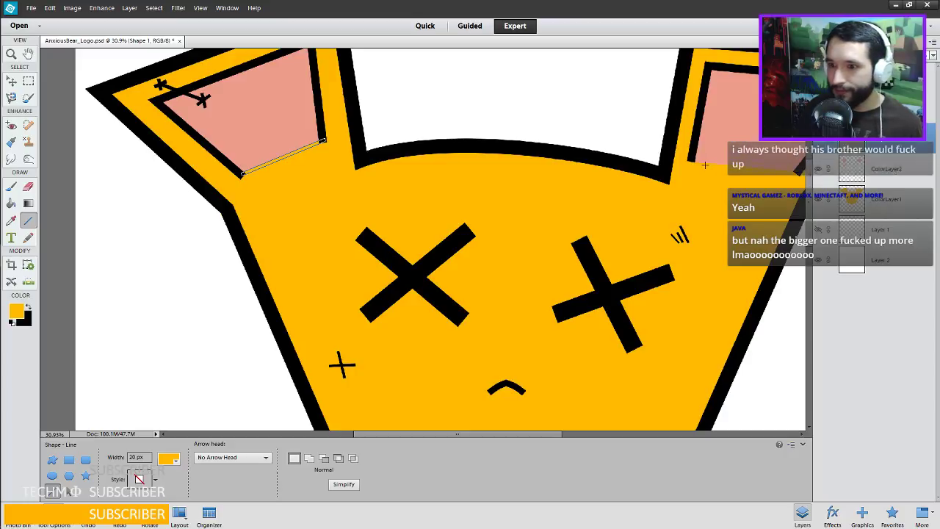
{"action": "key", "text": "shift"}
{"action": "left_click_drag", "start_coordinate": [693, 161], "coordinate": [796, 170]}
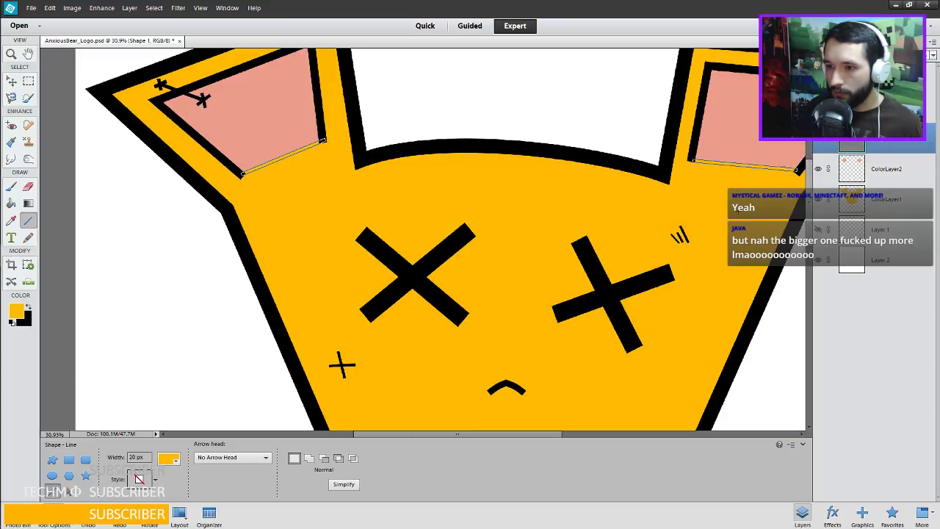
Simplify the shape layer holding the two ear lines, and undo the simplification.
{"action": "right_click", "coordinate": [858, 140]}
{"action": "left_click", "coordinate": [871, 197]}
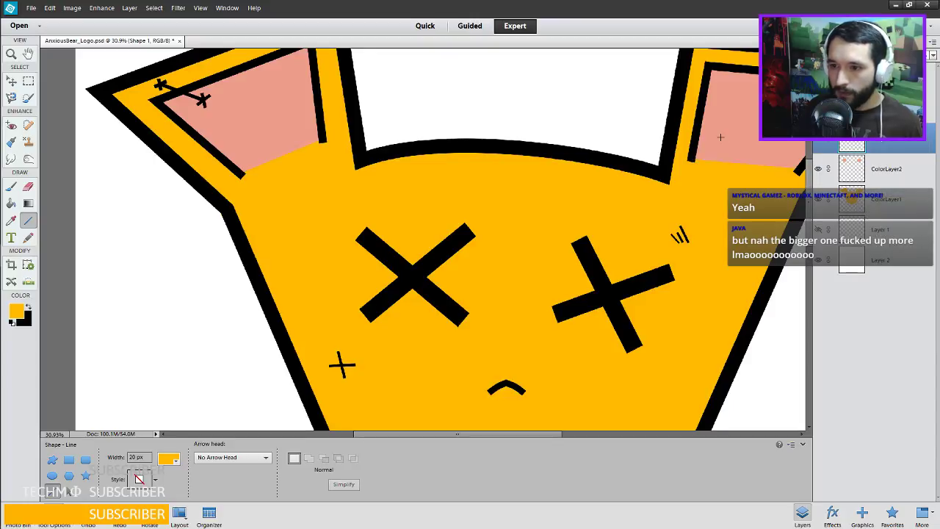
{"action": "scroll", "coordinate": [571, 193], "scroll_direction": "down", "scroll_amount": 4}
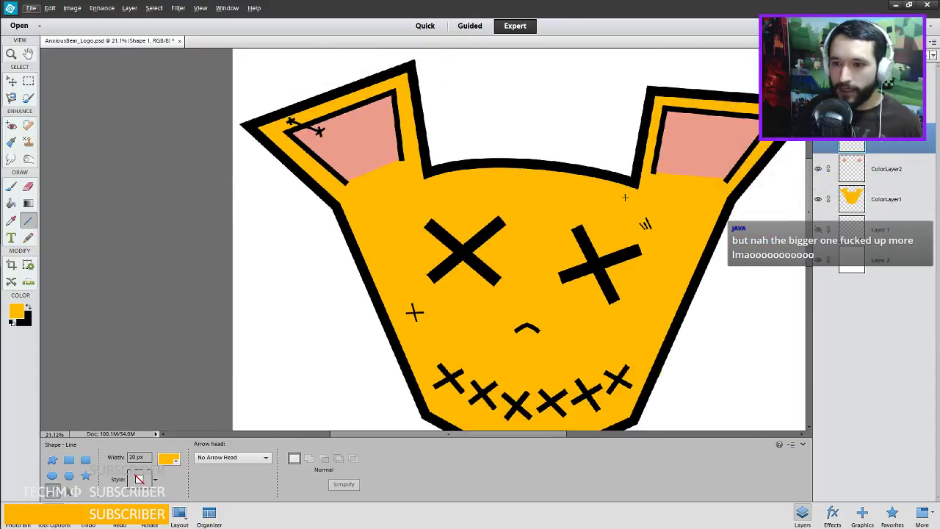
{"action": "scroll", "coordinate": [648, 203], "scroll_direction": "down", "scroll_amount": 2}
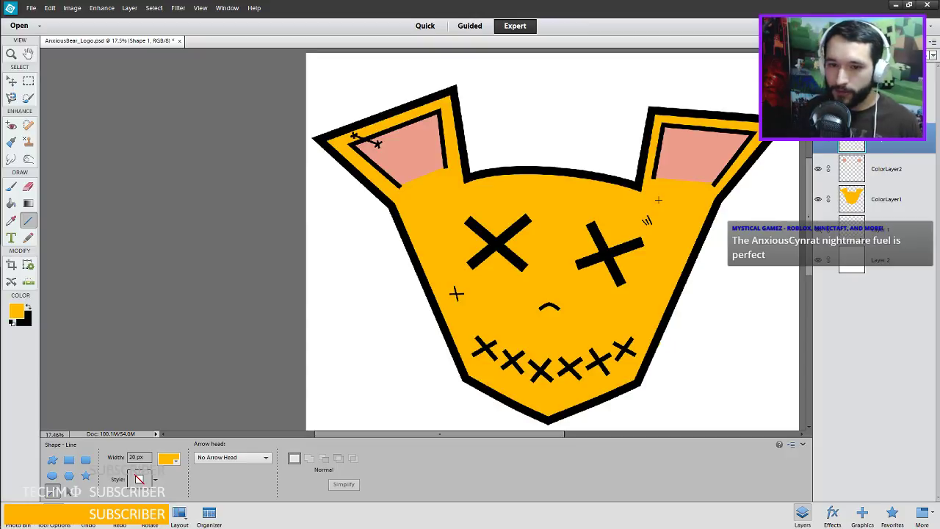
{"action": "key", "text": "ctrl+z"}
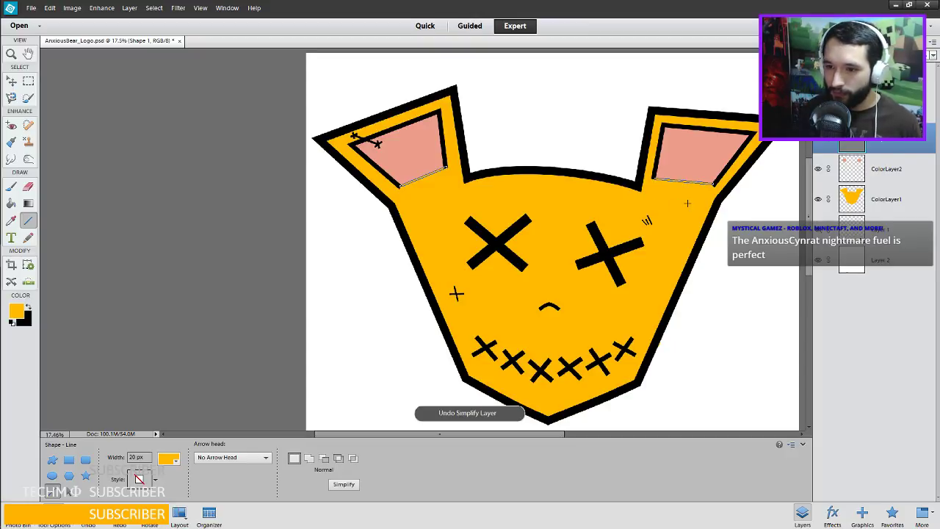
Undo the last right-ear line, redraw it 20 px wide in yellow-orange along the inner ear's lower edge, and simplify its layer.
{"action": "key", "text": "ctrl+z"}
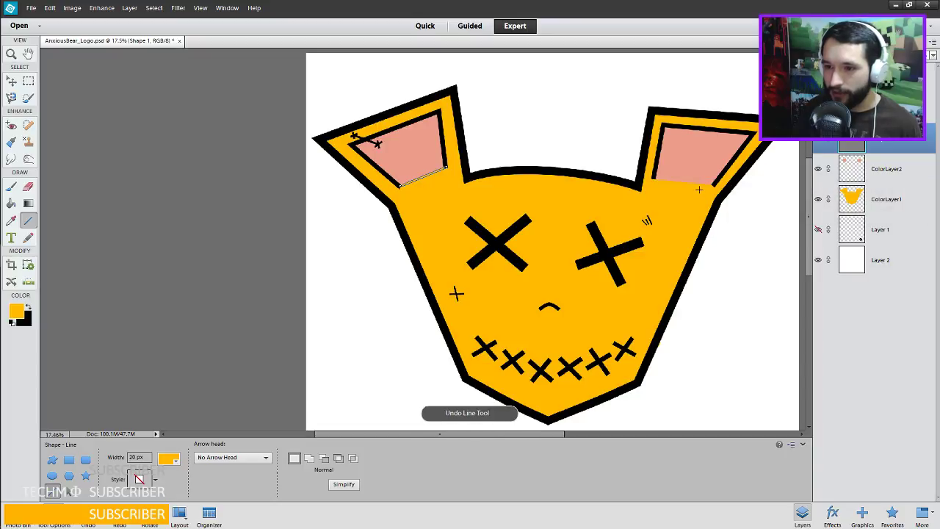
{"action": "scroll", "coordinate": [694, 196], "scroll_direction": "up", "scroll_amount": 5}
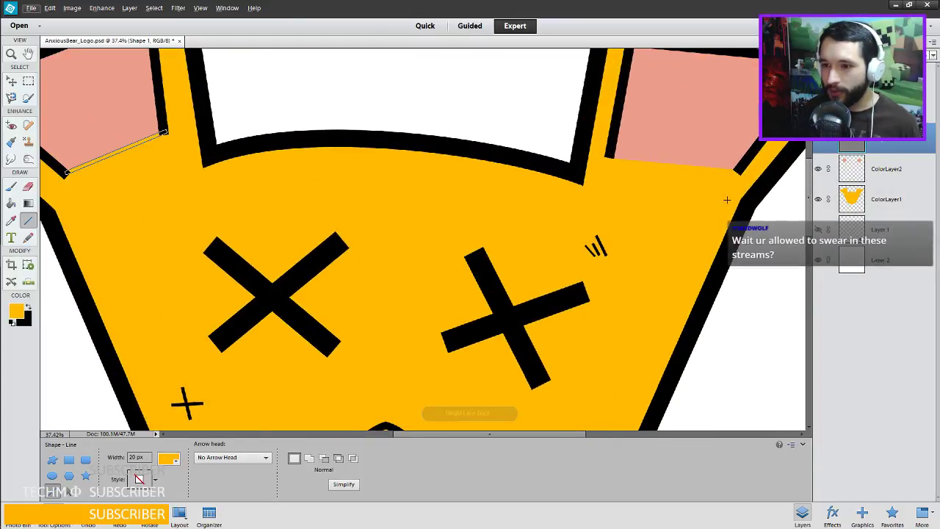
{"action": "left_click_drag", "start_coordinate": [661, 207], "coordinate": [534, 241]}
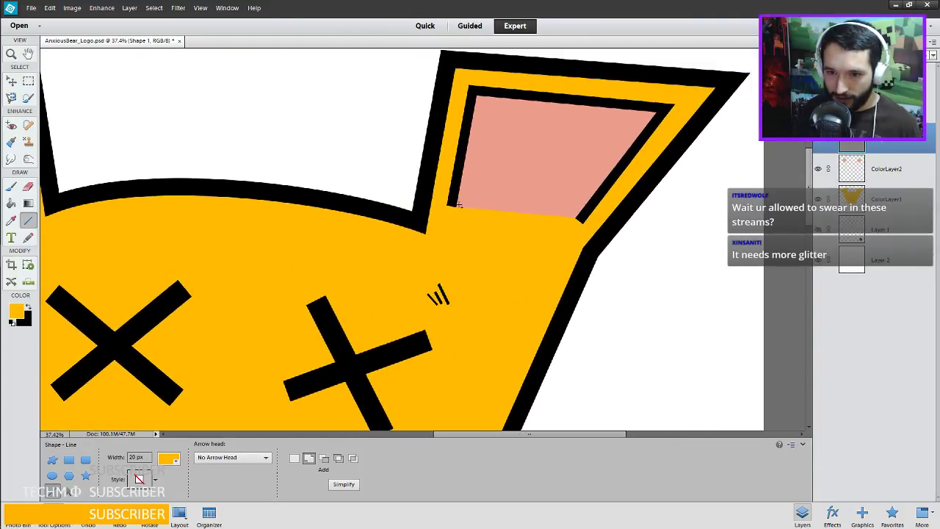
{"action": "left_click_drag", "start_coordinate": [453, 204], "coordinate": [579, 218]}
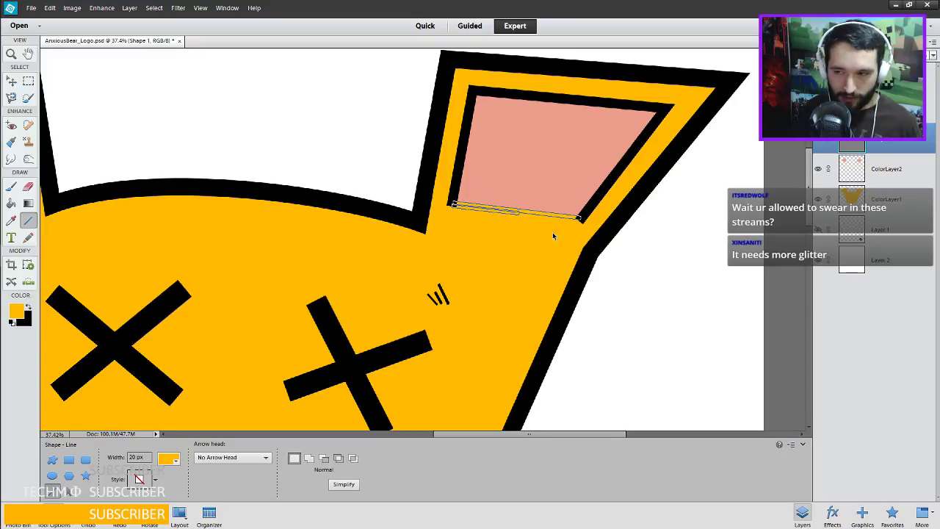
{"action": "right_click", "coordinate": [836, 149]}
{"action": "left_click", "coordinate": [884, 175]}
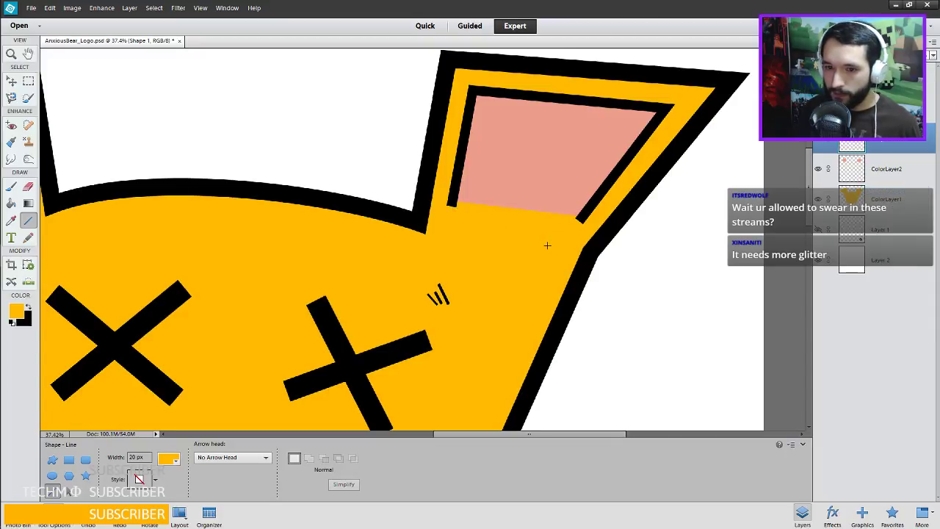
Merge the simplified ear line layer down into ColorLayer2, leaving no active selection.
{"action": "scroll", "coordinate": [559, 235], "scroll_direction": "down", "scroll_amount": 3}
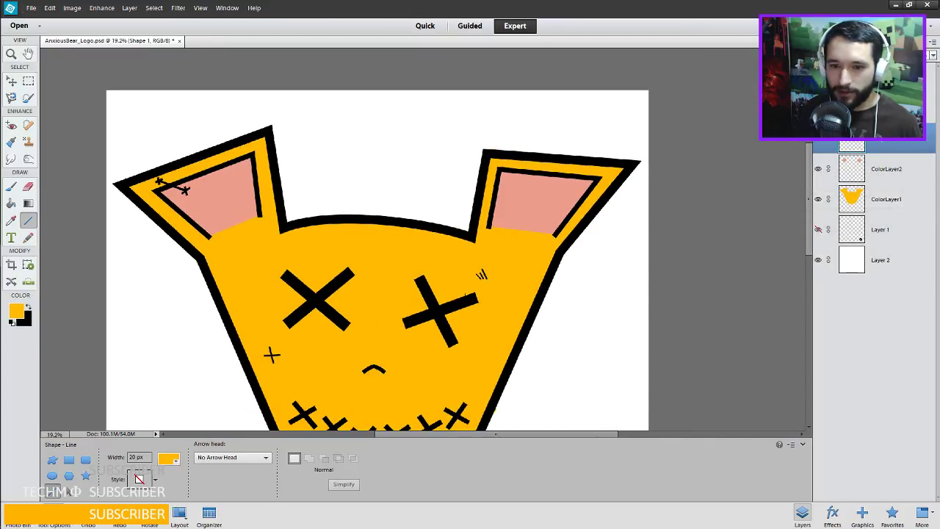
{"action": "left_click_drag", "start_coordinate": [398, 300], "coordinate": [446, 256]}
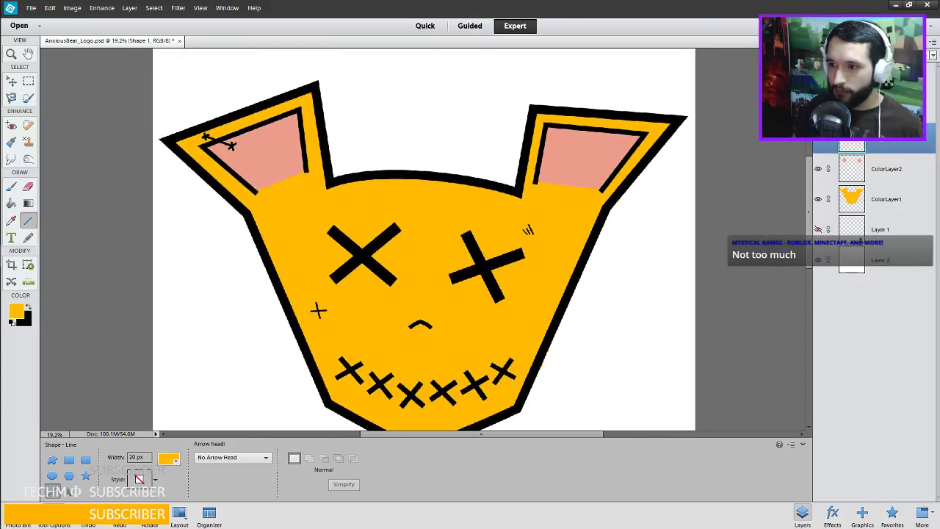
{"action": "key", "text": "alt+bracketright"}
{"action": "left_click", "coordinate": [852, 146]}
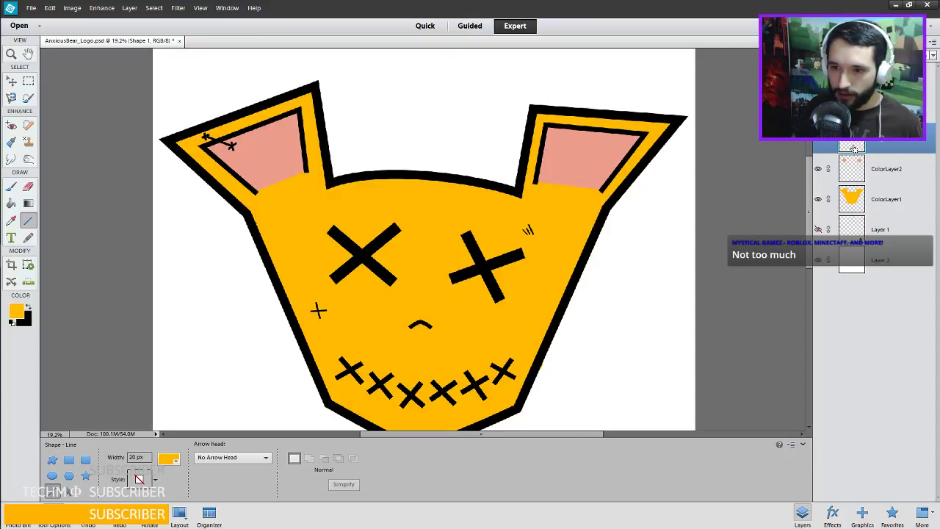
{"action": "left_click", "coordinate": [851, 169], "text": "ctrl"}
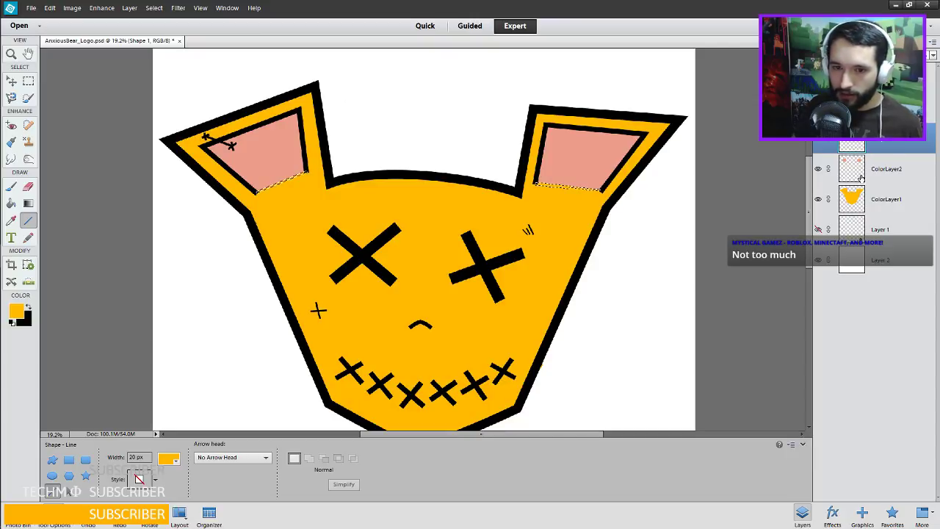
{"action": "left_click", "coordinate": [852, 168]}
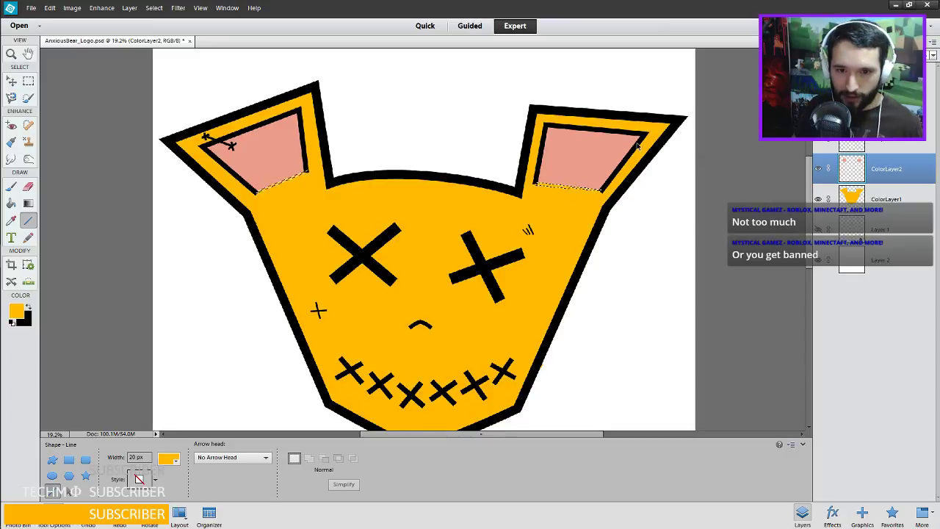
{"action": "key", "text": "ctrl+d"}
{"action": "key", "text": "alt+bracketright"}
{"action": "key", "text": "ctrl+e"}
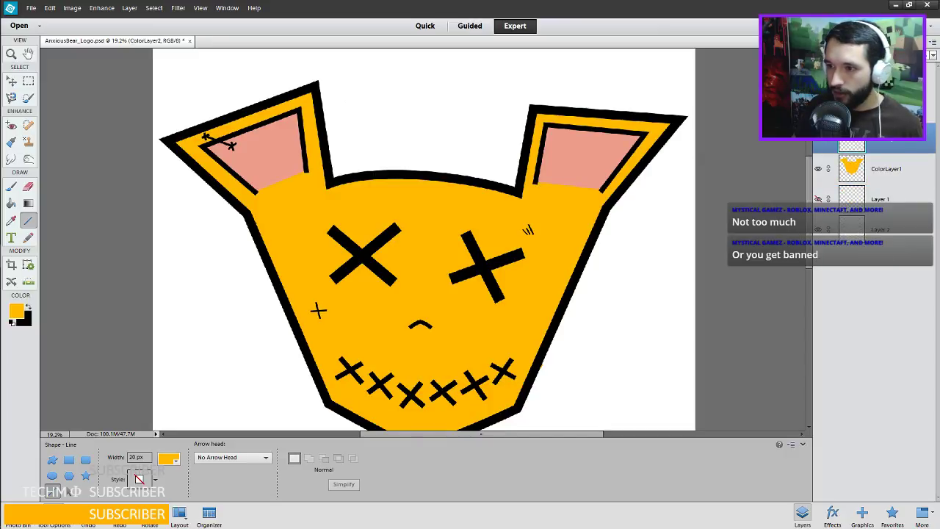
Make the Shading1 layer active and save the document.
{"action": "key", "text": "alt+bracketright"}
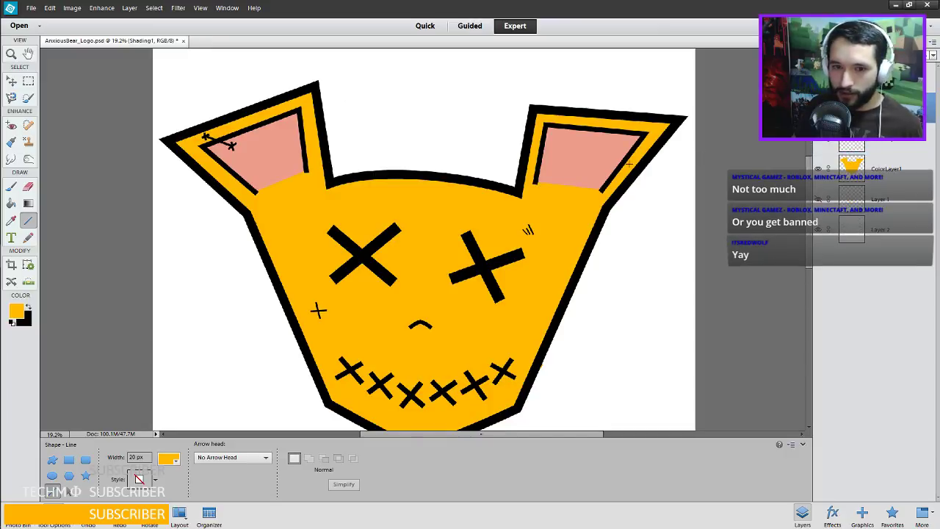
{"action": "key", "text": "ctrl+s"}
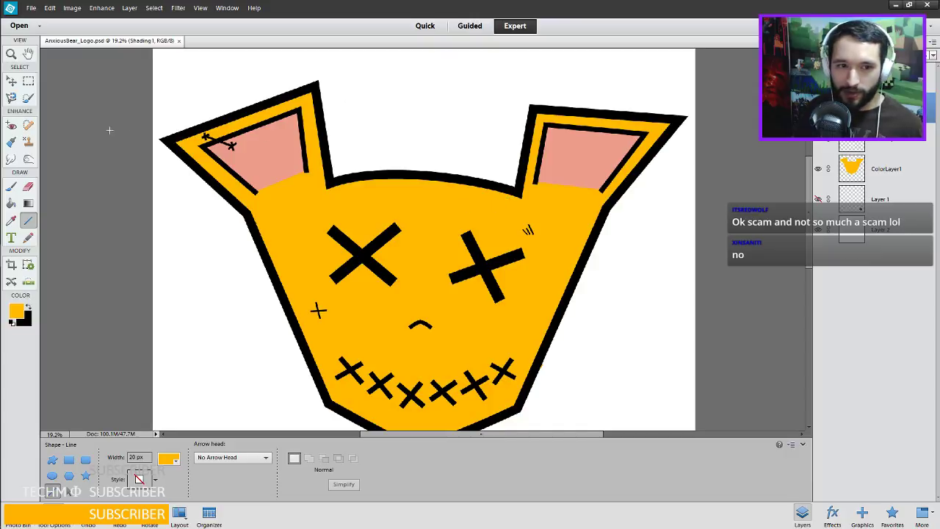
Set up the Brush tool at 150 px with black as the foreground color.
{"action": "left_click", "coordinate": [12, 188]}
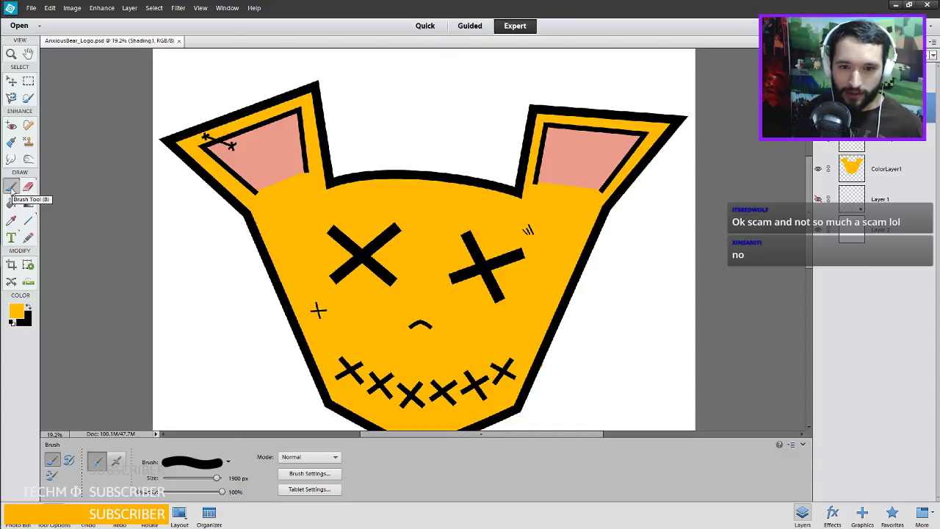
{"action": "key", "text": "bracketleft"}
{"action": "key", "text": "bracketleft"}
{"action": "key", "text": "bracketleft"}
{"action": "key", "text": "bracketleft"}
{"action": "key", "text": "bracketleft"}
{"action": "key", "text": "bracketleft"}
{"action": "key", "text": "bracketleft"}
{"action": "key", "text": "bracketleft"}
{"action": "key", "text": "bracketleft"}
{"action": "key", "text": "bracketleft"}
{"action": "key", "text": "bracketleft"}
{"action": "key", "text": "bracketleft"}
{"action": "key", "text": "bracketleft"}
{"action": "key", "text": "bracketleft"}
{"action": "key", "text": "bracketleft"}
{"action": "key", "text": "bracketleft"}
{"action": "key", "text": "bracketleft"}
{"action": "key", "text": "bracketleft"}
{"action": "key", "text": "bracketleft"}
{"action": "key", "text": "bracketleft"}
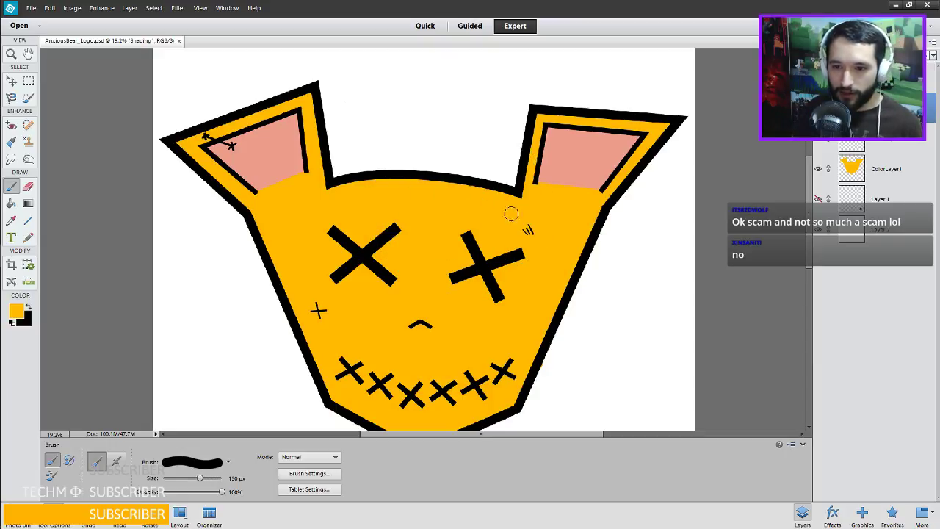
{"action": "left_click_drag", "start_coordinate": [566, 234], "coordinate": [535, 190]}
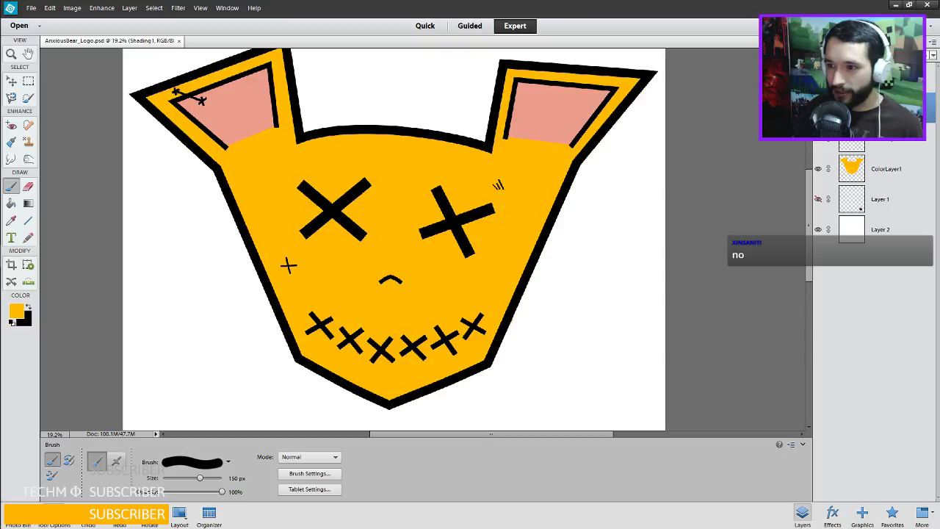
{"action": "key", "text": "x"}
{"action": "mouse_move", "coordinate": [265, 196]}
{"action": "left_mouse_down"}
{"action": "mouse_move", "coordinate": [275, 213]}
{"action": "mouse_move", "coordinate": [362, 245]}
{"action": "left_mouse_up"}
{"action": "scroll", "coordinate": [426, 244], "scroll_direction": "down", "scroll_amount": 3}
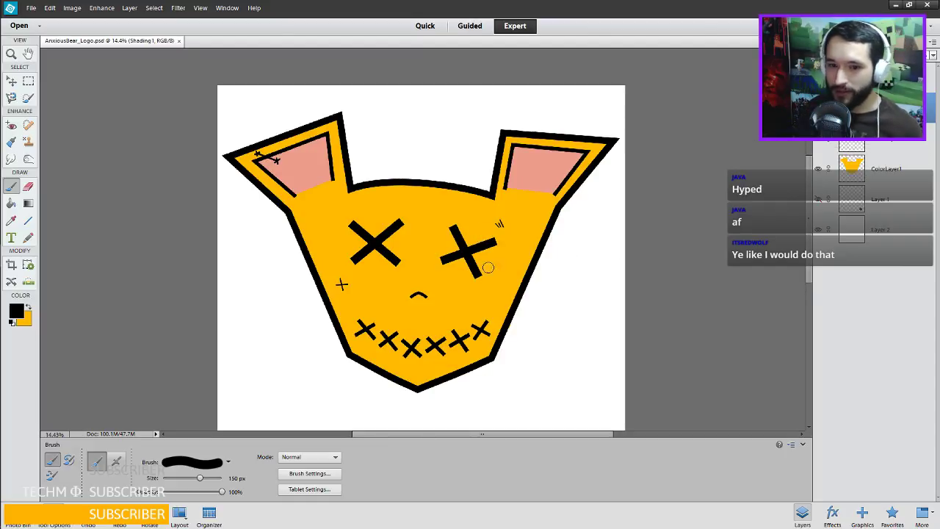
Paint semi-transparent black shadows under the lower arms of both X-shaped eyes.
{"action": "scroll", "coordinate": [361, 264], "scroll_direction": "up", "scroll_amount": 4}
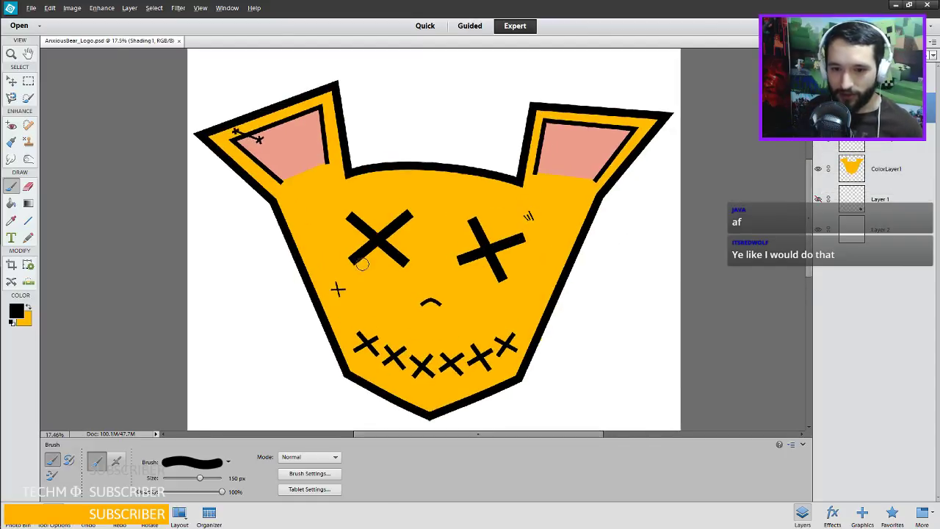
{"action": "scroll", "coordinate": [451, 295], "scroll_direction": "up", "scroll_amount": 1}
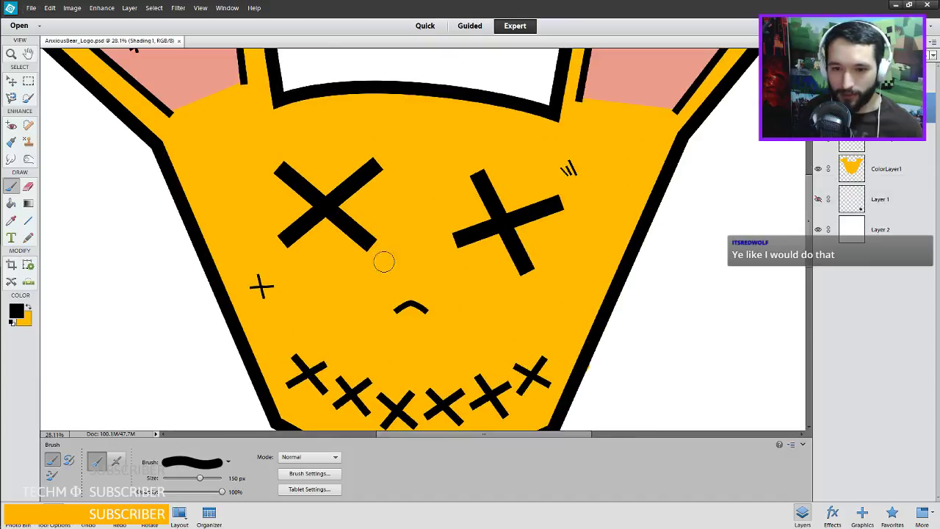
{"action": "mouse_move", "coordinate": [292, 248]}
{"action": "left_mouse_down"}
{"action": "mouse_move", "coordinate": [323, 221]}
{"action": "mouse_move", "coordinate": [357, 251]}
{"action": "left_mouse_up"}
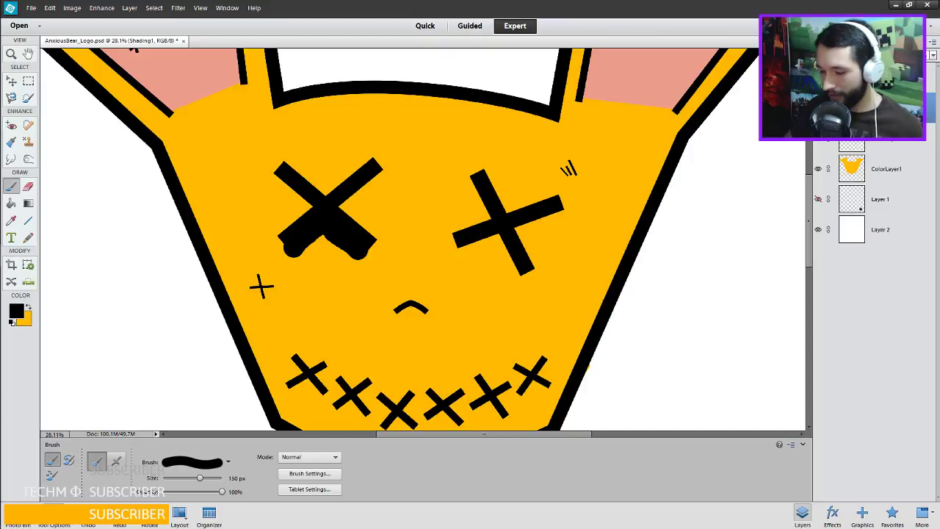
{"action": "key", "text": "ctrl+z"}
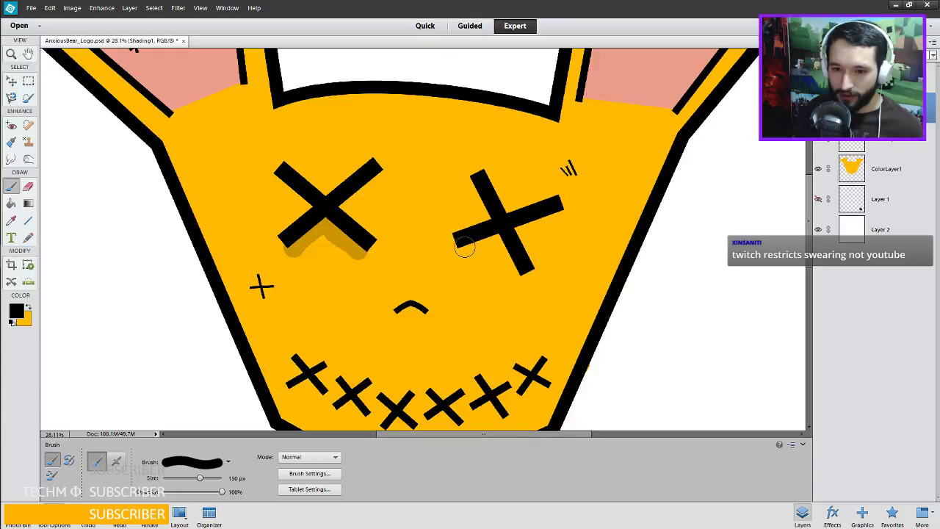
{"action": "mouse_move", "coordinate": [461, 250]}
{"action": "left_mouse_down"}
{"action": "mouse_move", "coordinate": [496, 236]}
{"action": "mouse_move", "coordinate": [516, 270]}
{"action": "left_mouse_up"}
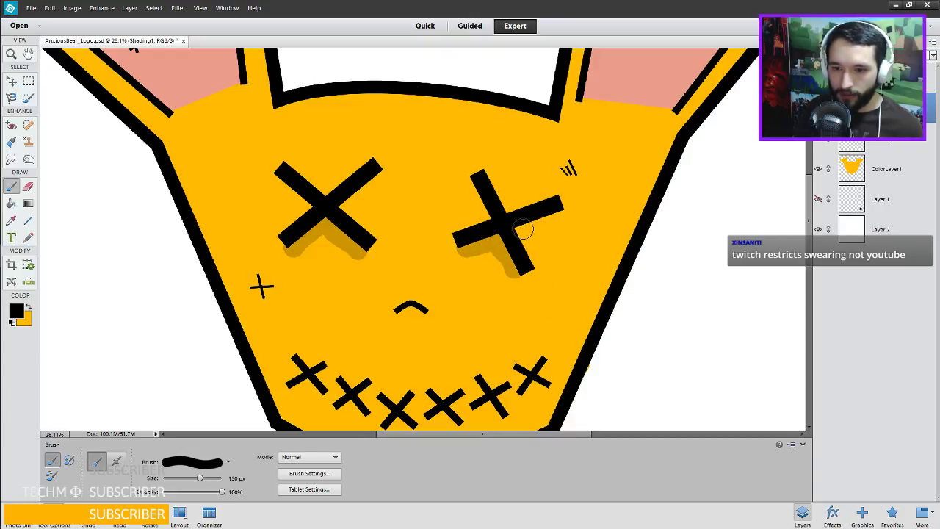
{"action": "mouse_move", "coordinate": [523, 230]}
{"action": "left_mouse_down"}
{"action": "mouse_move", "coordinate": [554, 212]}
{"action": "mouse_move", "coordinate": [520, 232]}
{"action": "mouse_move", "coordinate": [535, 244]}
{"action": "mouse_move", "coordinate": [532, 279]}
{"action": "left_mouse_up"}
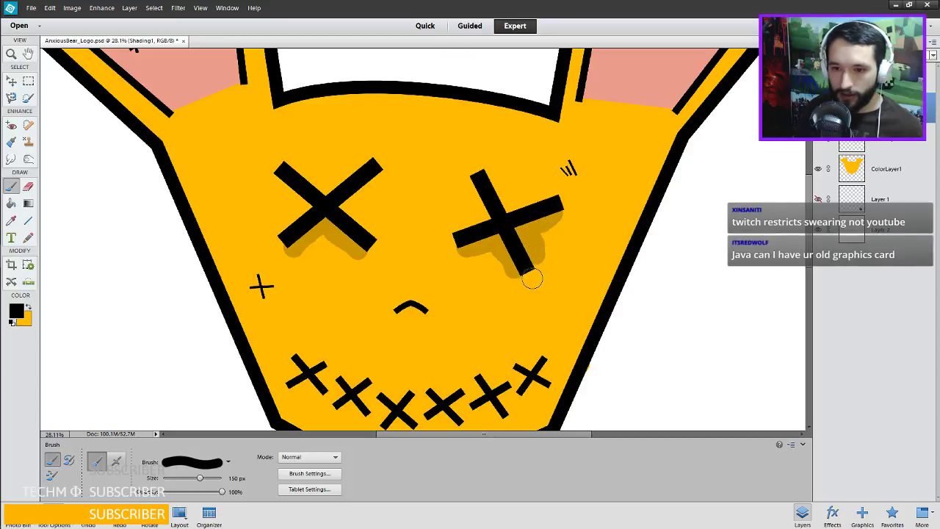
{"action": "key", "text": "ctrl+z"}
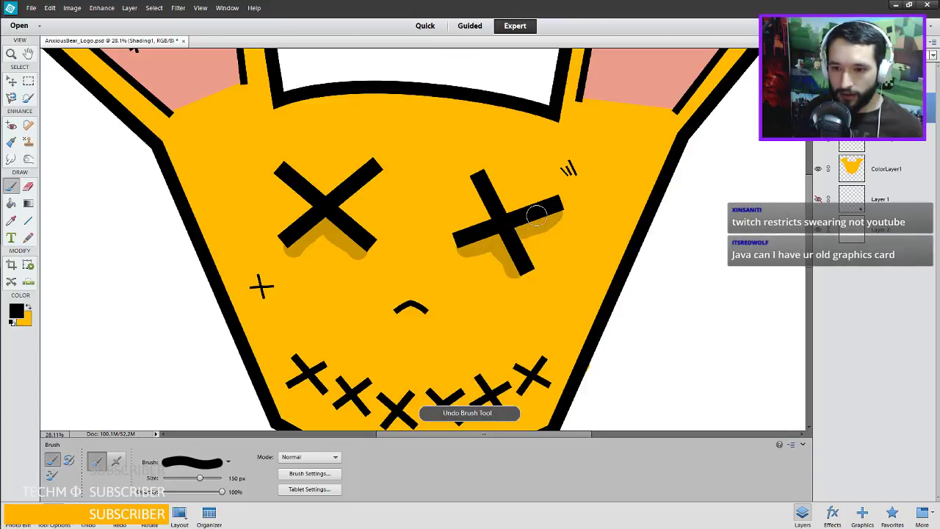
{"action": "key", "text": "ctrl+z"}
Reduce the brush to 60 px and paint thin shadows along the right-hand arms of both X-shaped eyes.
{"action": "key", "text": "bracketleft"}
{"action": "key", "text": "bracketleft"}
{"action": "key", "text": "bracketleft"}
{"action": "key", "text": "bracketleft"}
{"action": "key", "text": "bracketleft"}
{"action": "key", "text": "bracketleft"}
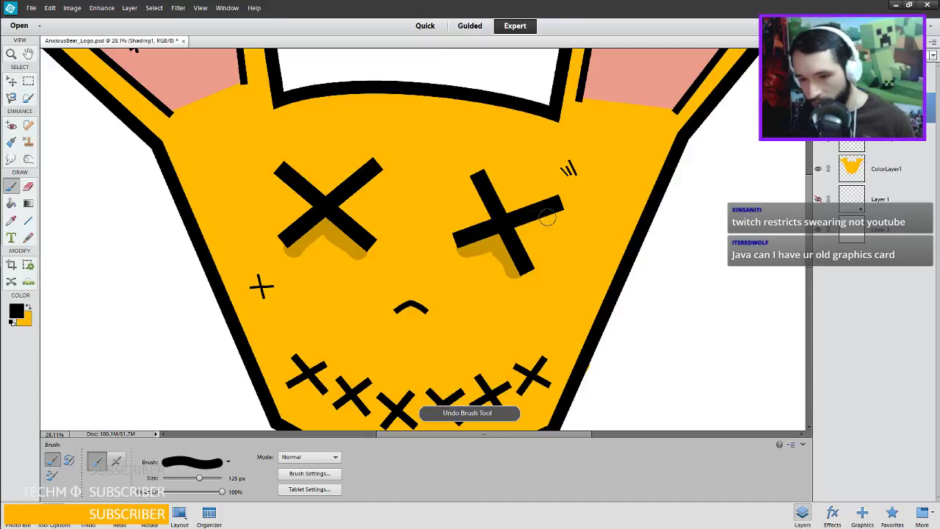
{"action": "mouse_move", "coordinate": [559, 211]}
{"action": "left_mouse_down"}
{"action": "mouse_move", "coordinate": [511, 228]}
{"action": "mouse_move", "coordinate": [530, 262]}
{"action": "left_mouse_up"}
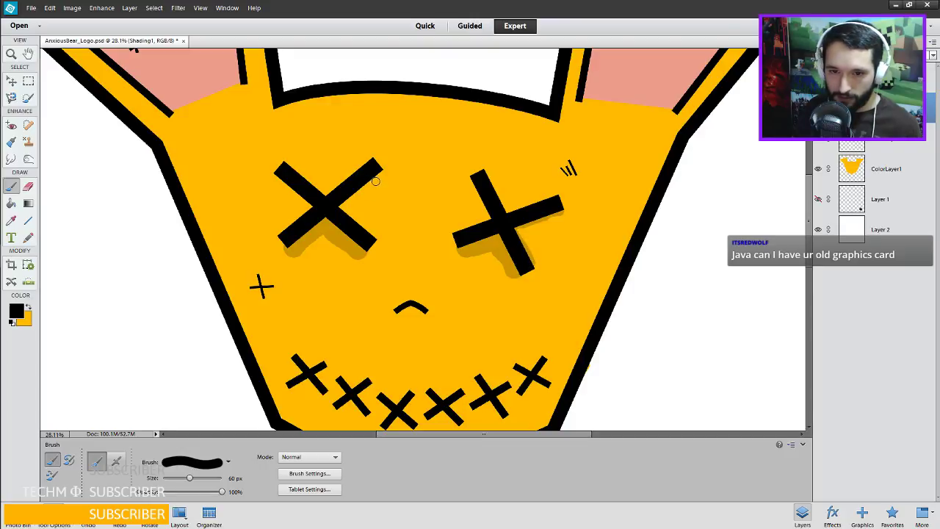
{"action": "mouse_move", "coordinate": [375, 181]}
{"action": "left_mouse_down"}
{"action": "mouse_move", "coordinate": [381, 175]}
{"action": "mouse_move", "coordinate": [339, 204]}
{"action": "mouse_move", "coordinate": [372, 235]}
{"action": "mouse_move", "coordinate": [363, 235]}
{"action": "mouse_move", "coordinate": [391, 220]}
{"action": "left_mouse_up"}
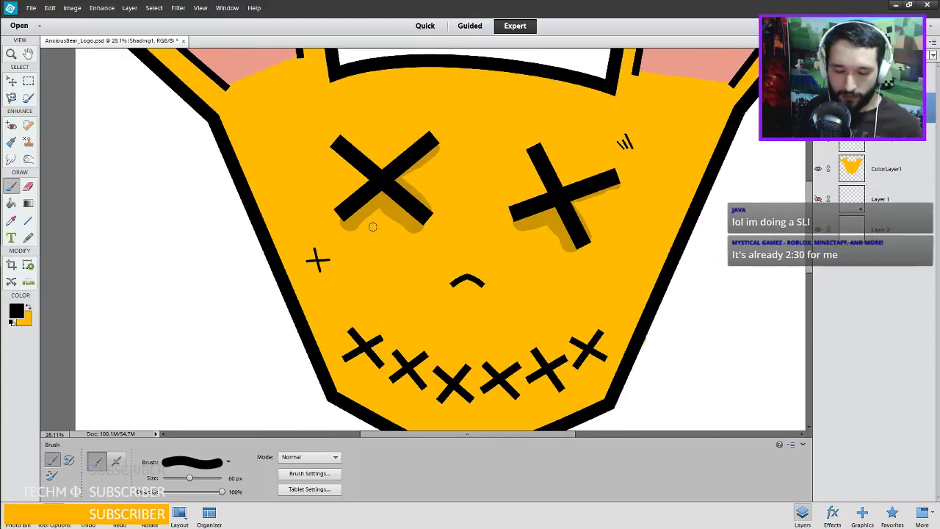
Trim the shadow around the left X-shaped eye with the Eraser, reducing it to 60 px and undoing unwanted strokes.
{"action": "key", "text": "e"}
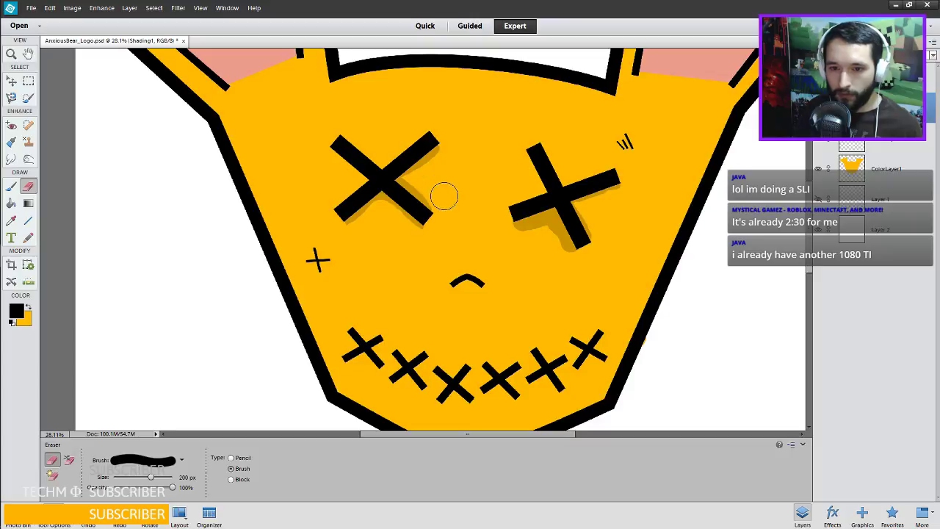
{"action": "key", "text": "b"}
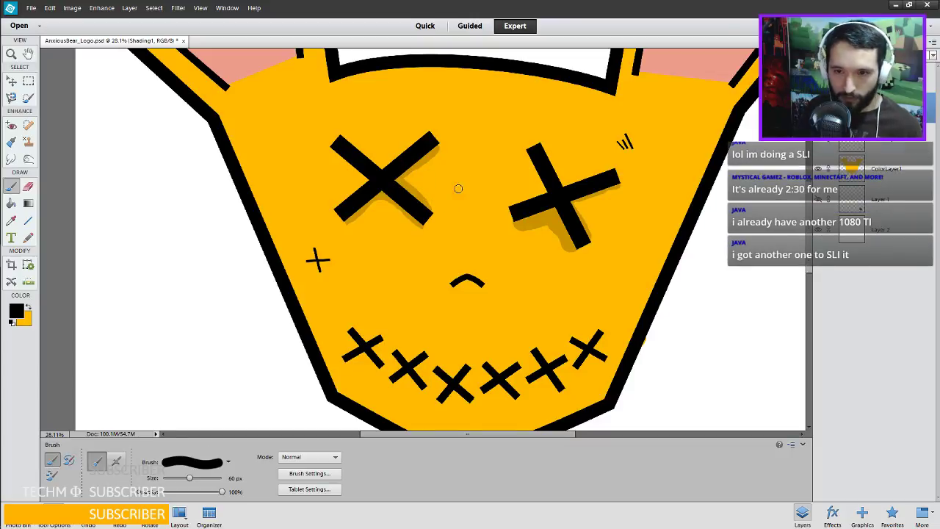
{"action": "key", "text": "e"}
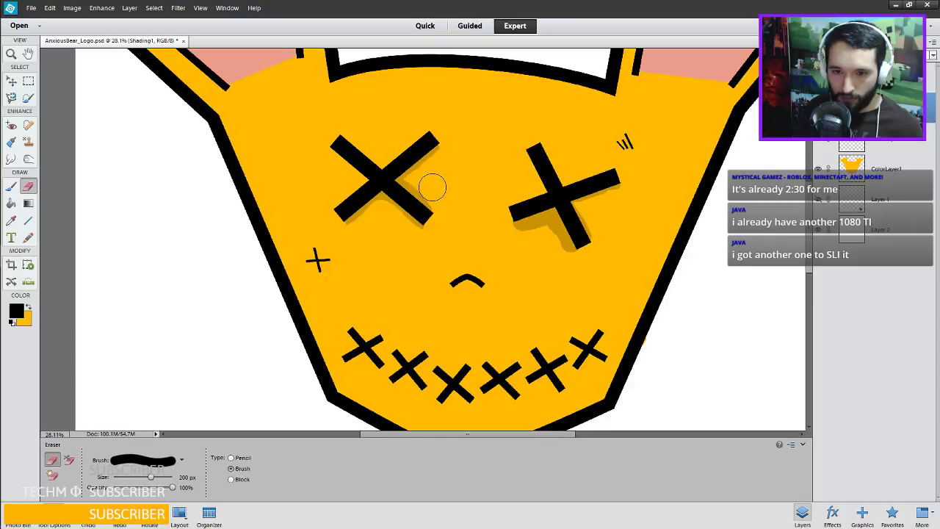
{"action": "key", "text": "bracketleft"}
{"action": "key", "text": "bracketleft"}
{"action": "key", "text": "bracketleft"}
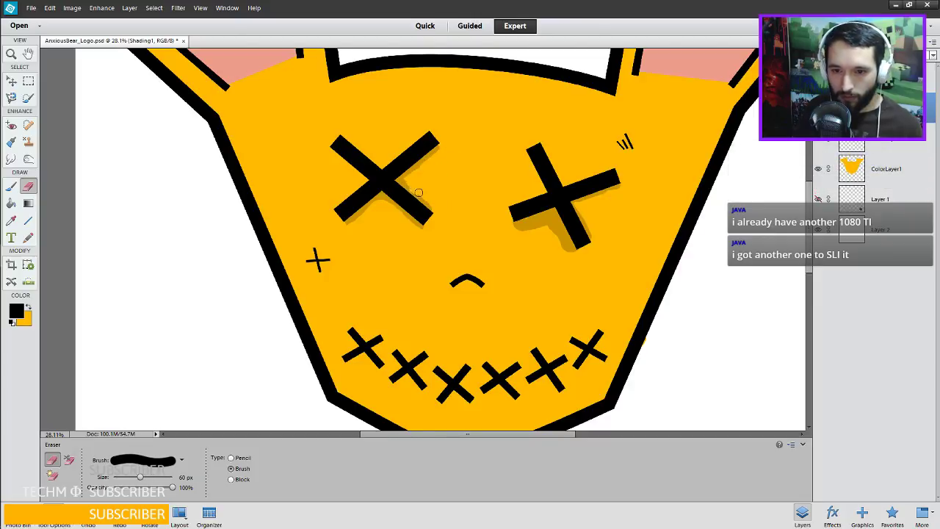
{"action": "key", "text": "ctrl+z"}
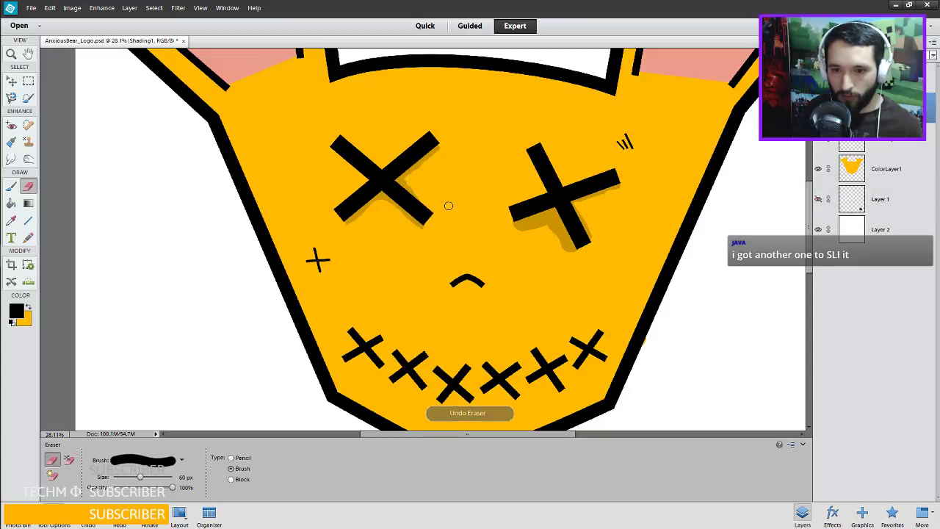
{"action": "key", "text": "ctrl+z"}
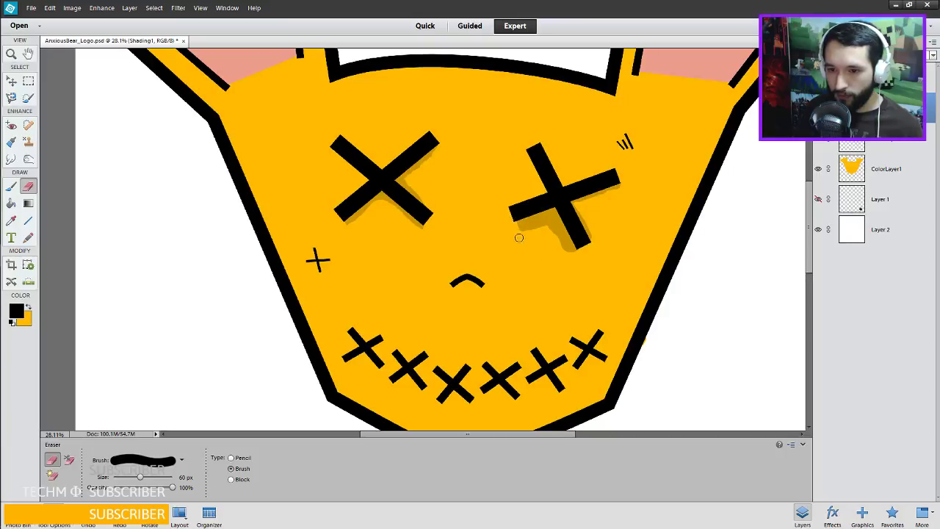
Erase the excess shadow below the right X-shaped eye's lower arms and undo the last eraser stroke.
{"action": "key", "text": "ctrl+z"}
{"action": "mouse_move", "coordinate": [510, 233]}
{"action": "left_mouse_down"}
{"action": "mouse_move", "coordinate": [546, 218]}
{"action": "mouse_move", "coordinate": [569, 246]}
{"action": "mouse_move", "coordinate": [564, 254]}
{"action": "mouse_move", "coordinate": [547, 225]}
{"action": "mouse_move", "coordinate": [512, 231]}
{"action": "mouse_move", "coordinate": [576, 253]}
{"action": "mouse_move", "coordinate": [554, 235]}
{"action": "left_mouse_up"}
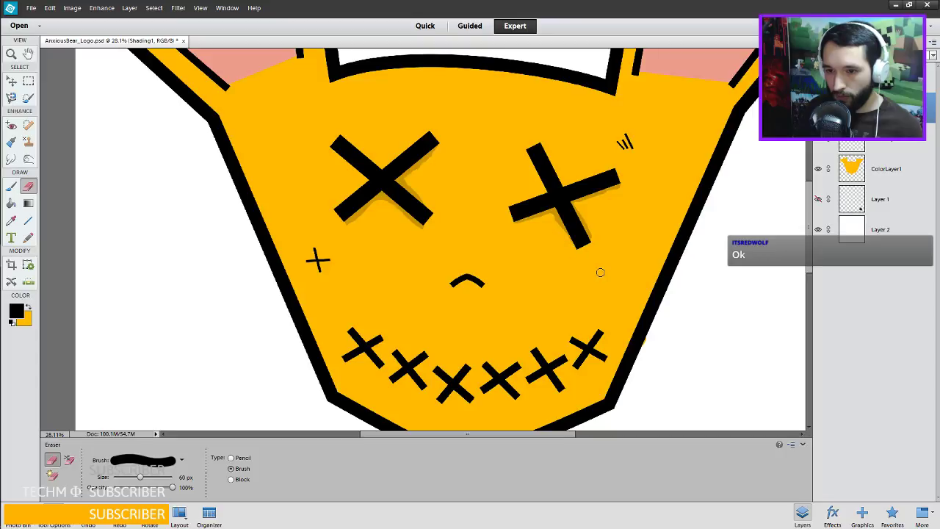
{"action": "key", "text": "ctrl+z"}
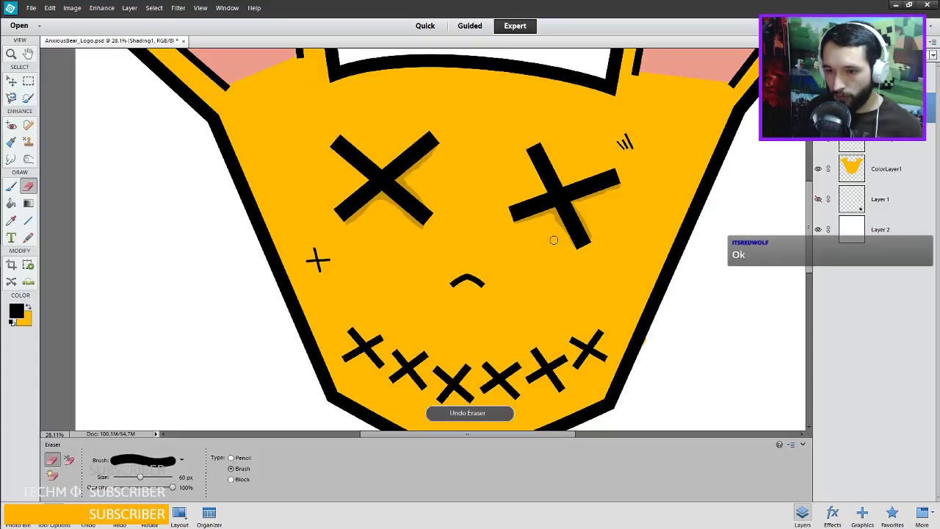
Paint thin semi-transparent shadows below the upper inner outlines of both pink ears with the 60 px Brush.
{"action": "key", "text": "ctrl+0"}
{"action": "key", "text": "alt"}
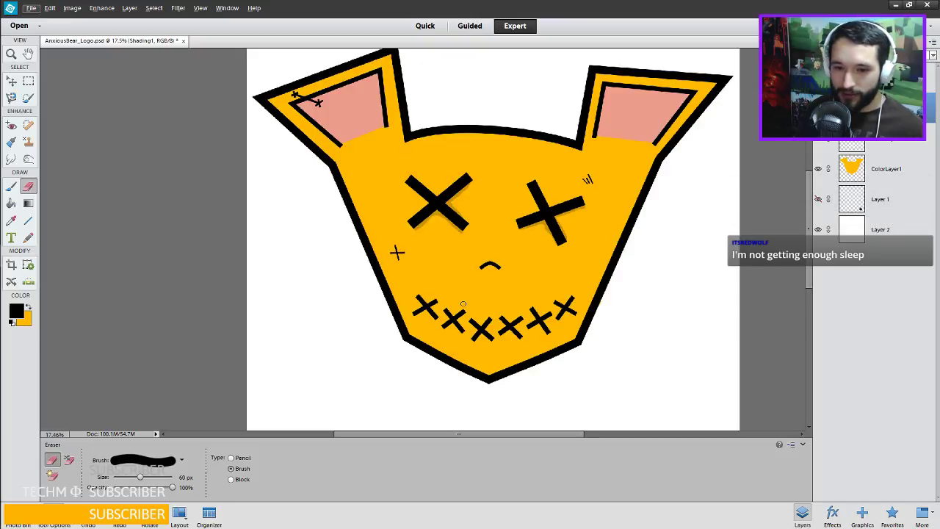
{"action": "left_click_drag", "start_coordinate": [371, 139], "coordinate": [393, 194]}
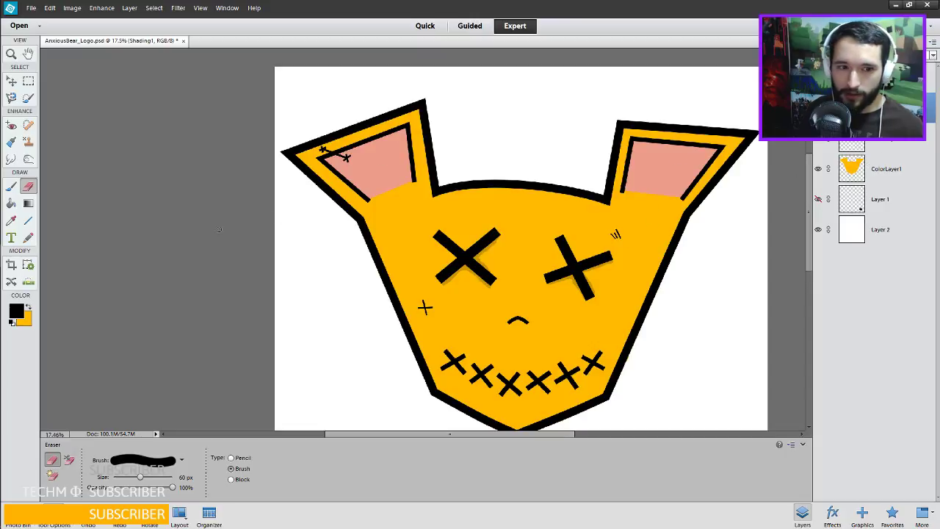
{"action": "key", "text": "ctrl+z"}
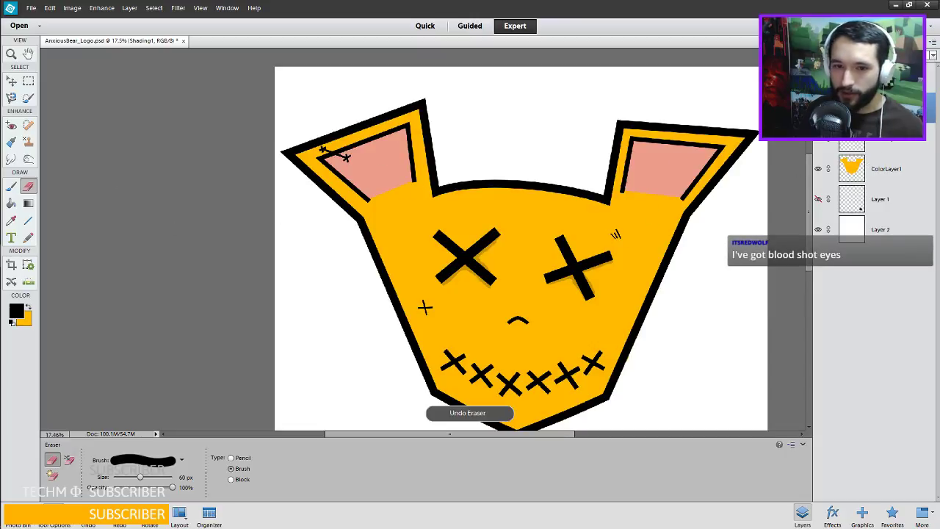
{"action": "key", "text": "b"}
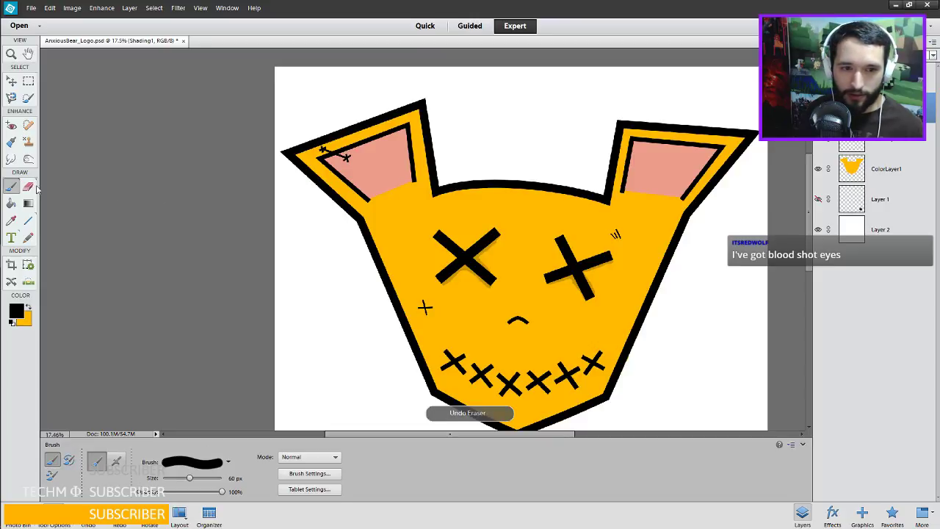
{"action": "left_click_drag", "start_coordinate": [324, 158], "coordinate": [395, 133]}
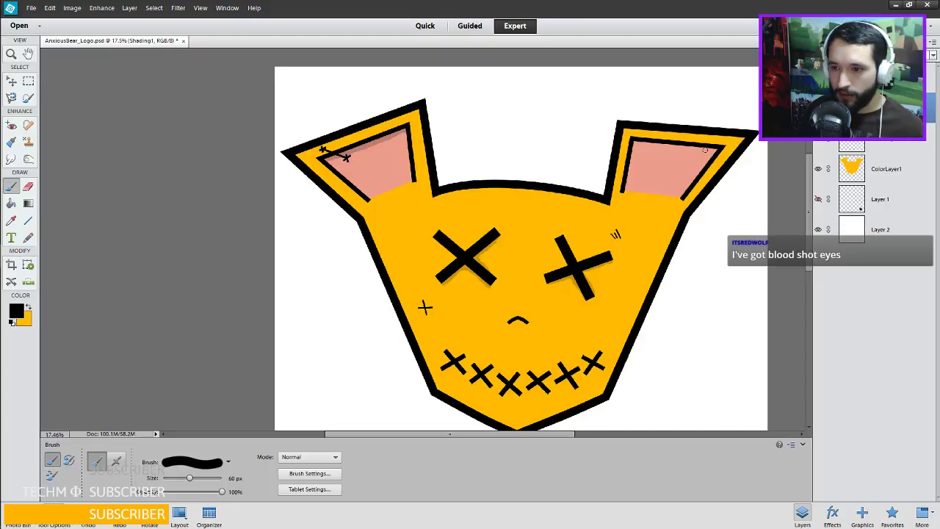
{"action": "mouse_move", "coordinate": [718, 149]}
{"action": "left_mouse_down"}
{"action": "mouse_move", "coordinate": [633, 142]}
{"action": "mouse_move", "coordinate": [702, 154]}
{"action": "mouse_move", "coordinate": [634, 146]}
{"action": "mouse_move", "coordinate": [623, 186]}
{"action": "mouse_move", "coordinate": [631, 150]}
{"action": "mouse_move", "coordinate": [646, 170]}
{"action": "left_mouse_up"}
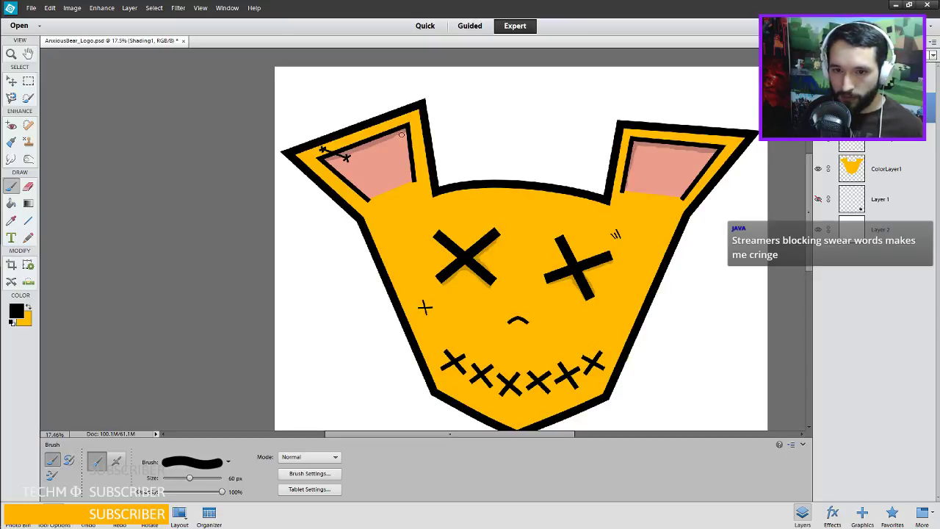
Undo the stroke inside the left ear and paint shadows along the yellow rims of both ears.
{"action": "left_click_drag", "start_coordinate": [405, 135], "coordinate": [411, 161]}
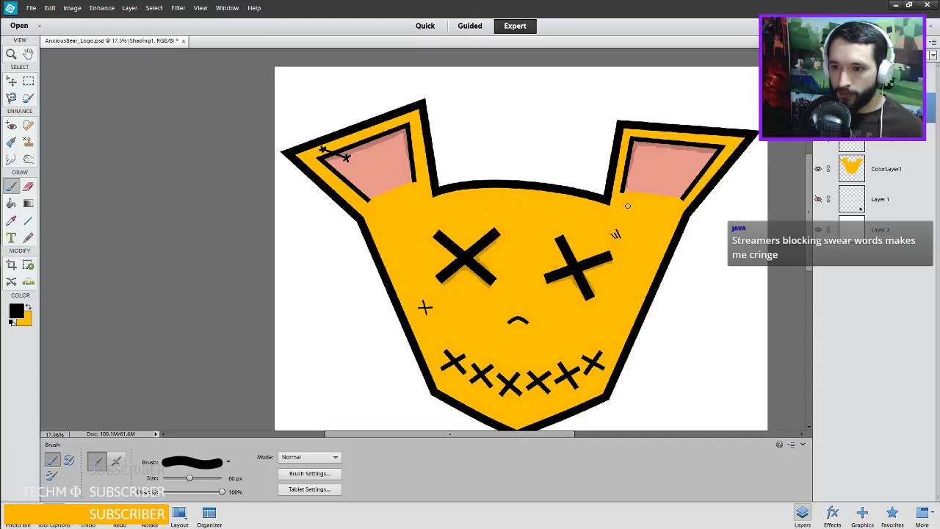
{"action": "key", "text": "ctrl+z"}
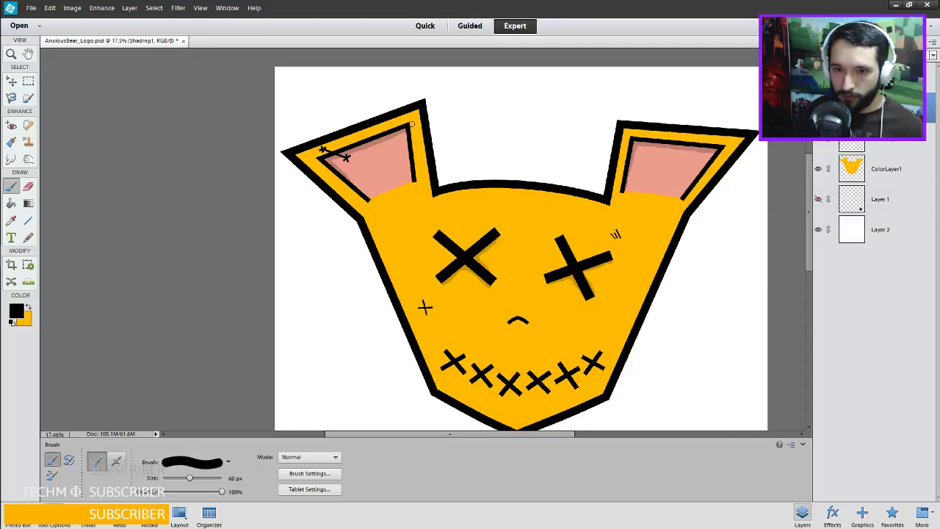
{"action": "left_click_drag", "start_coordinate": [409, 131], "coordinate": [417, 182]}
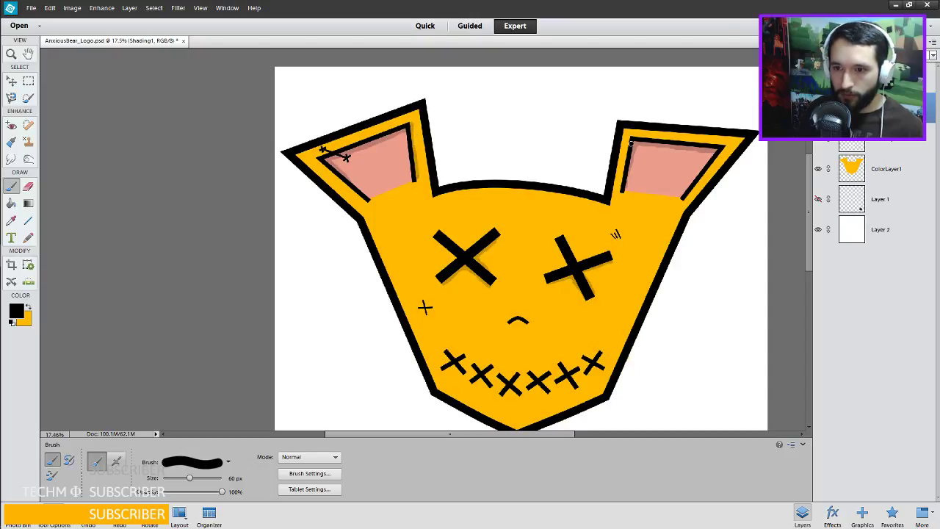
{"action": "left_click_drag", "start_coordinate": [621, 137], "coordinate": [613, 198]}
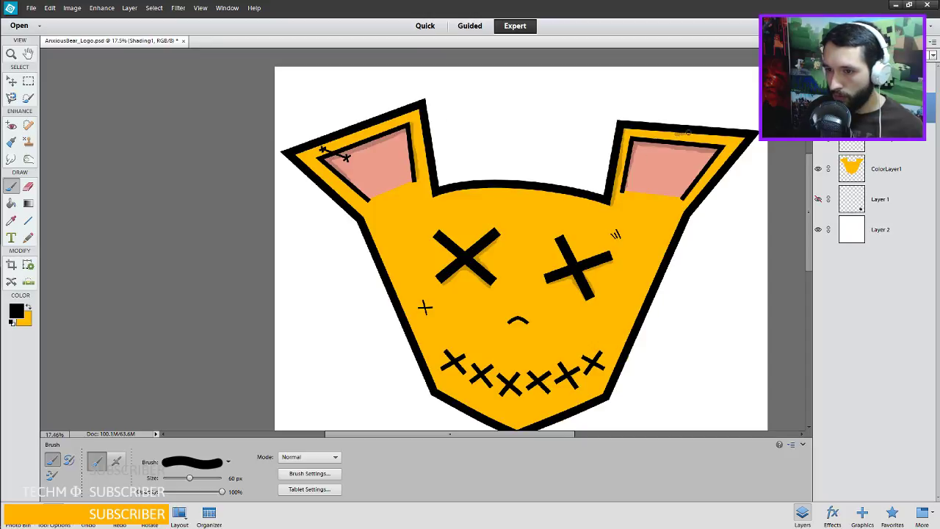
{"action": "mouse_move", "coordinate": [676, 131]}
{"action": "left_mouse_down"}
{"action": "mouse_move", "coordinate": [746, 134]}
{"action": "mouse_move", "coordinate": [720, 136]}
{"action": "left_mouse_up"}
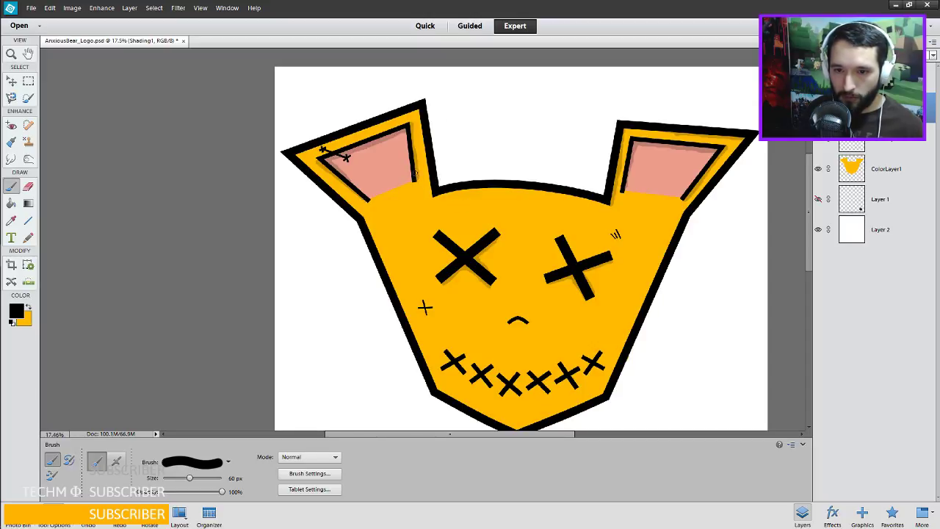
Extend the shadow along the left ear's yellow rim and erase the excess at the ear's base.
{"action": "key", "text": "e"}
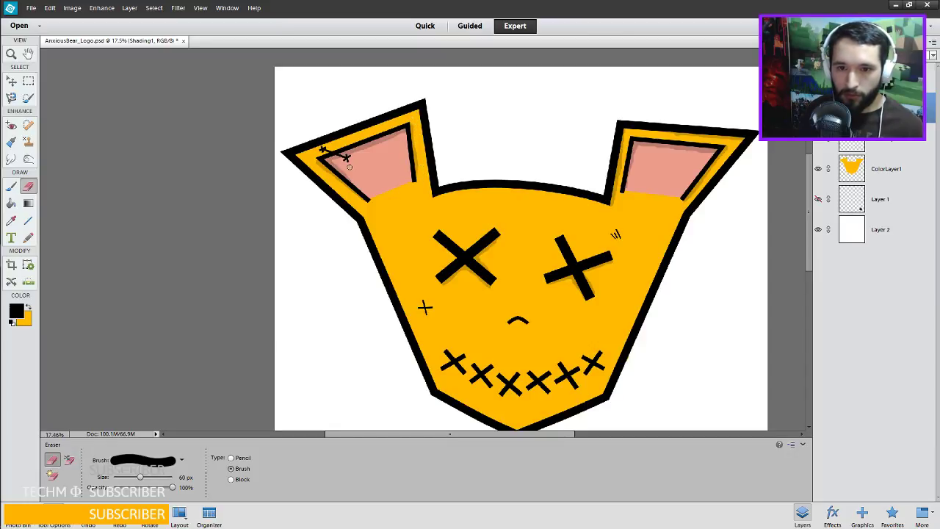
{"action": "key", "text": "b"}
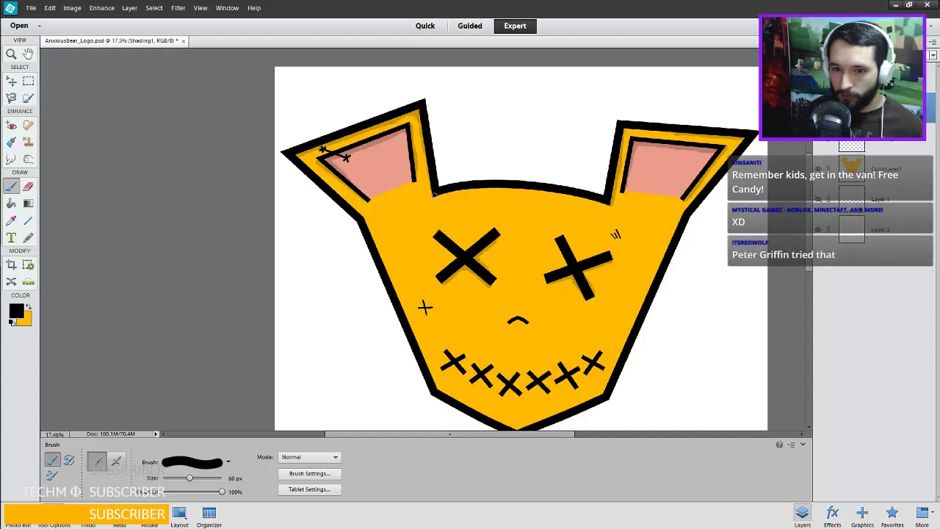
{"action": "key", "text": "e"}
{"action": "key", "text": "ctrl"}
{"action": "left_click_drag", "start_coordinate": [432, 194], "coordinate": [422, 201]}
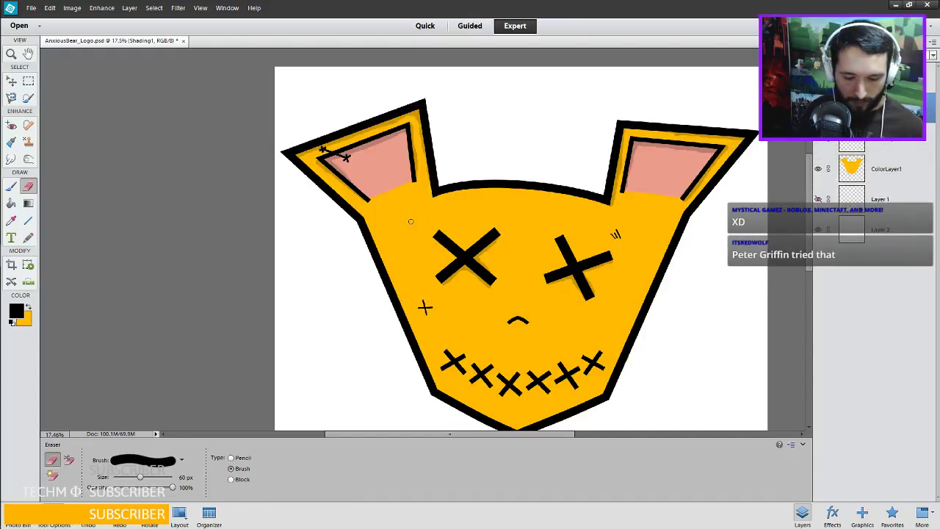
{"action": "key", "text": "b"}
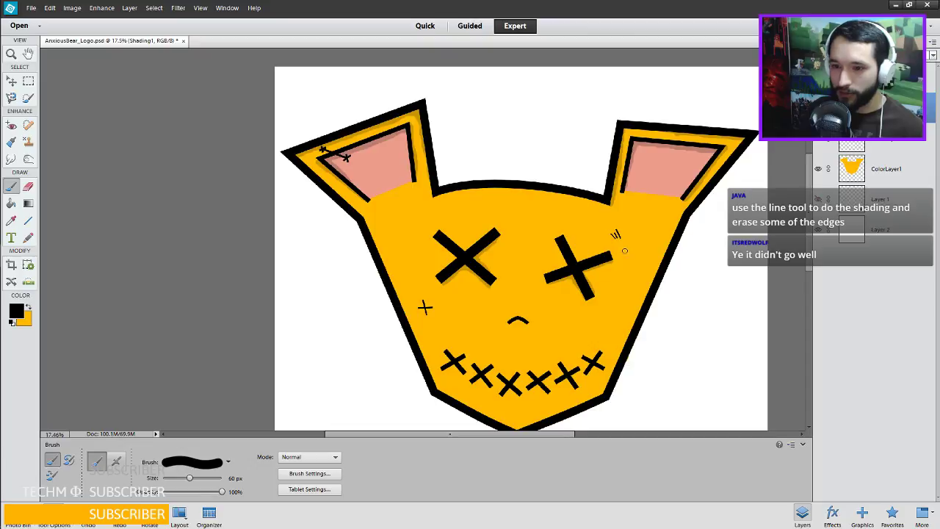
Reduce the brush to 40 px and paint shadows behind the three short lines above the right X-shaped eye.
{"action": "scroll", "coordinate": [624, 251], "scroll_direction": "up", "scroll_amount": 6}
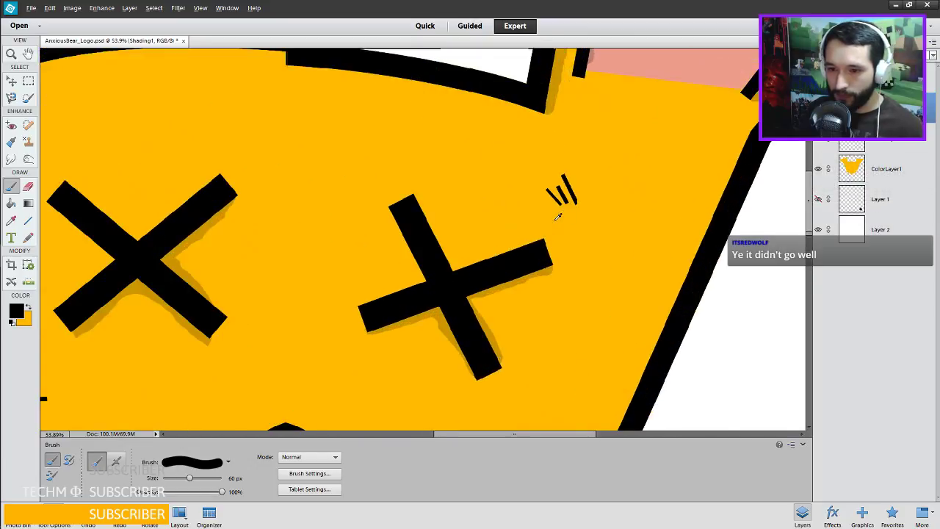
{"action": "scroll", "coordinate": [557, 217], "scroll_direction": "up", "scroll_amount": 4}
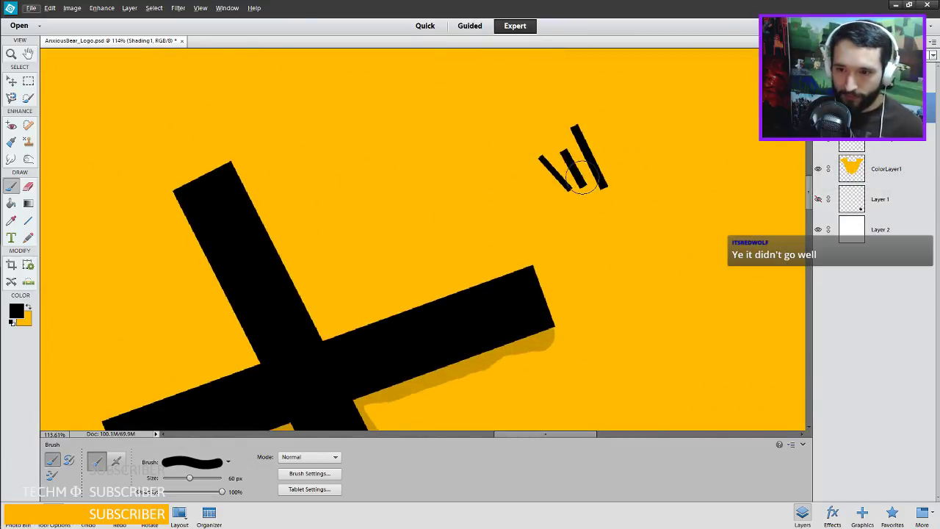
{"action": "key", "text": "bracketleft"}
{"action": "key", "text": "bracketleft"}
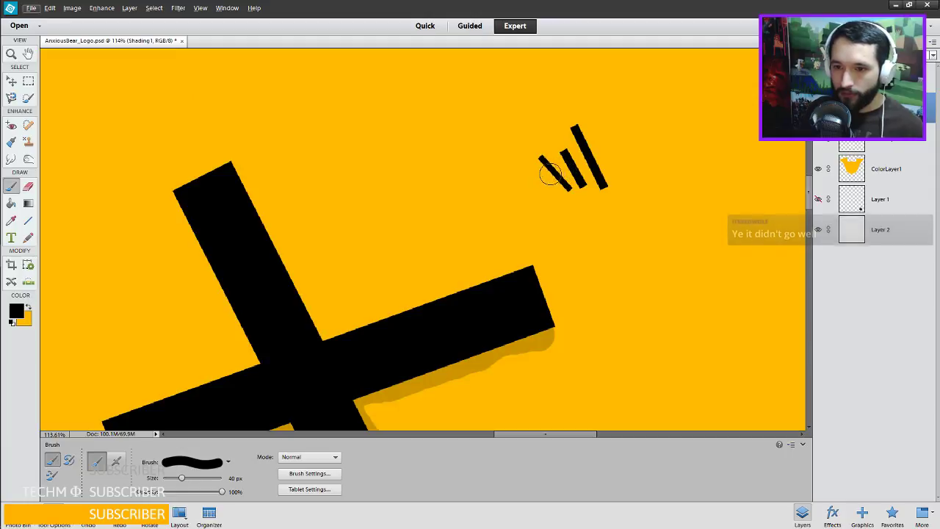
{"action": "left_click_drag", "start_coordinate": [544, 160], "coordinate": [580, 190]}
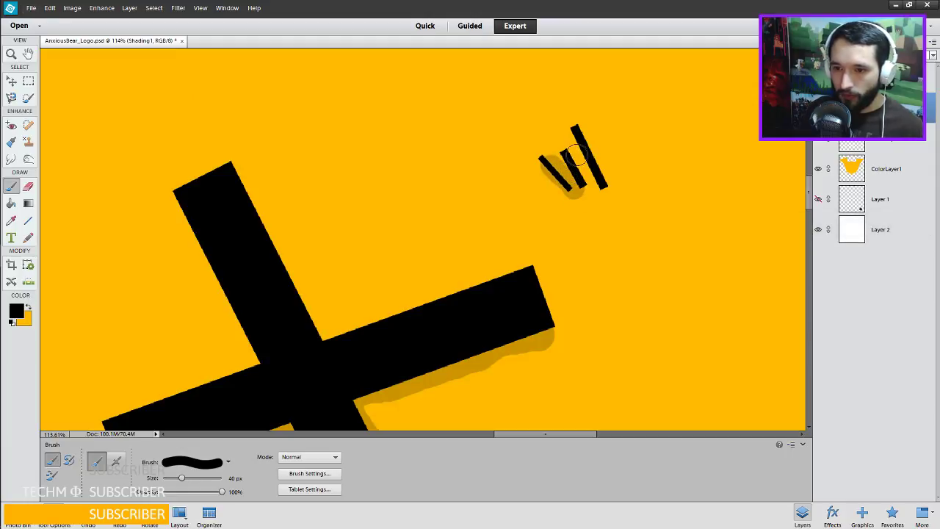
{"action": "mouse_move", "coordinate": [575, 155]}
{"action": "left_mouse_down"}
{"action": "mouse_move", "coordinate": [600, 193]}
{"action": "mouse_move", "coordinate": [536, 233]}
{"action": "left_mouse_up"}
Undo the last stroke on the three short lines and paint the tallest line's shadow with a 25 px brush.
{"action": "key", "text": "e"}
{"action": "key", "text": "ctrl+z"}
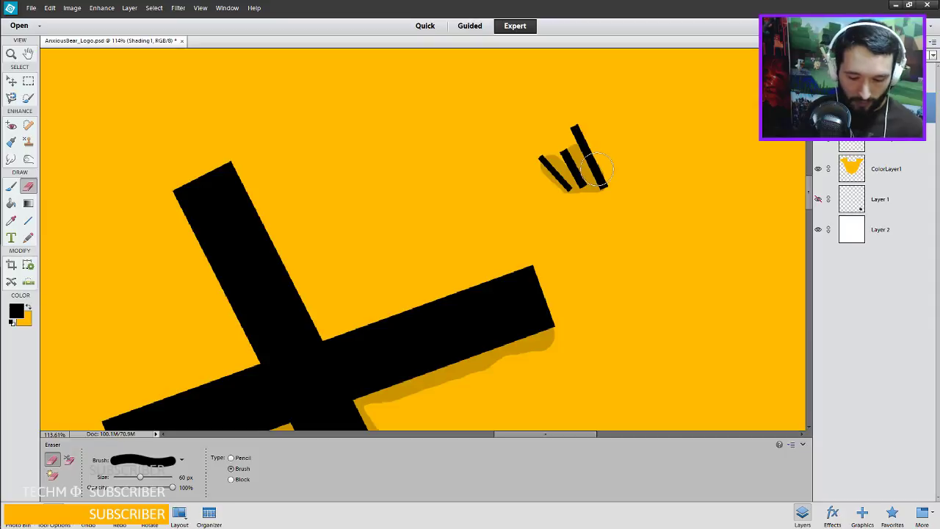
{"action": "key", "text": "bracketleft"}
{"action": "key", "text": "b"}
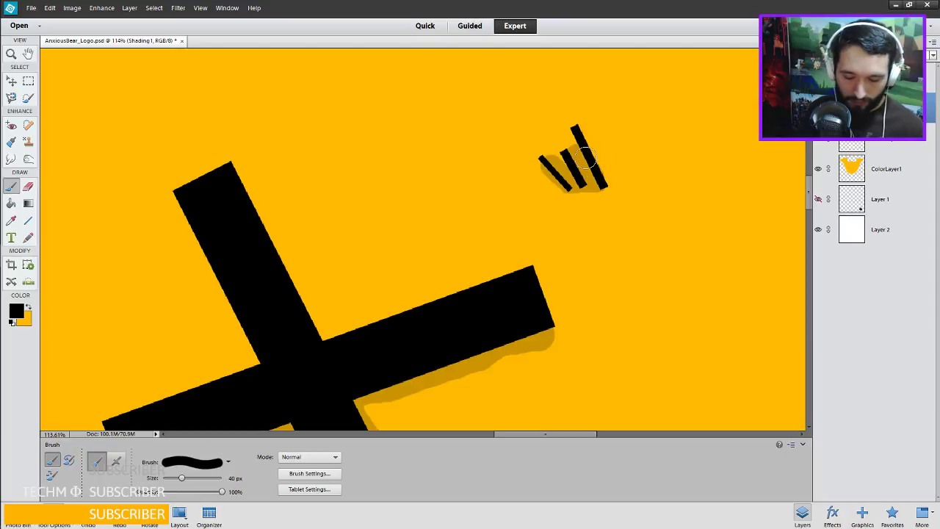
{"action": "key", "text": "bracketleft"}
{"action": "key", "text": "bracketleft"}
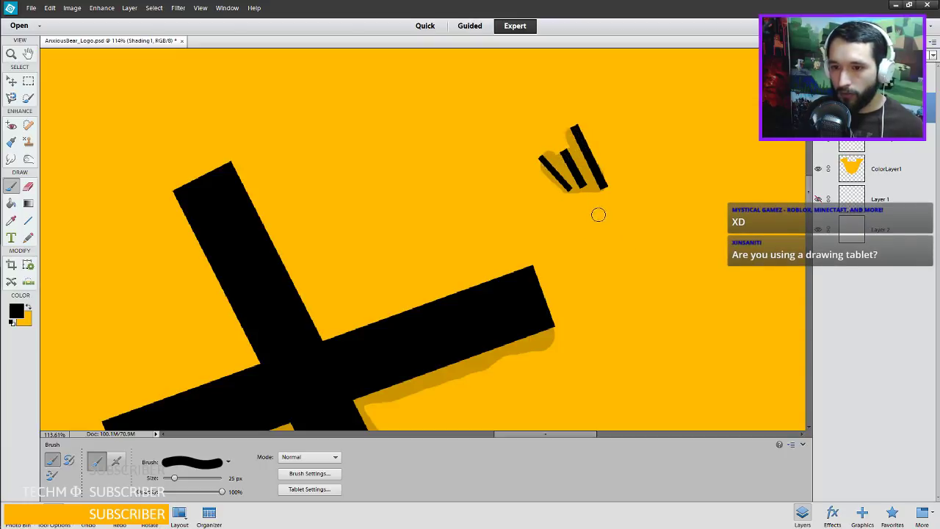
Trim the shadows around the three short lines with a 10 px Eraser, undoing unwanted strokes.
{"action": "key", "text": "e"}
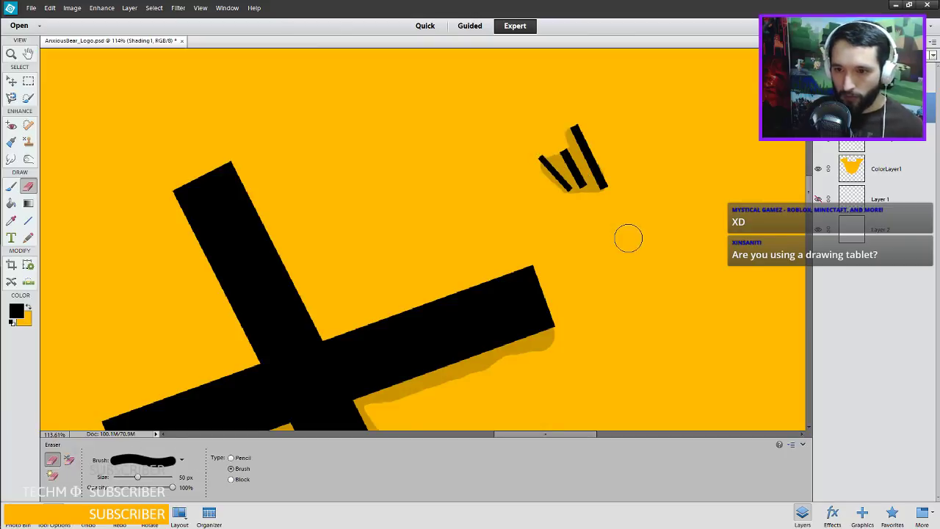
{"action": "key", "text": "bracketleft"}
{"action": "key", "text": "bracketleft"}
{"action": "key", "text": "bracketleft"}
{"action": "key", "text": "bracketleft"}
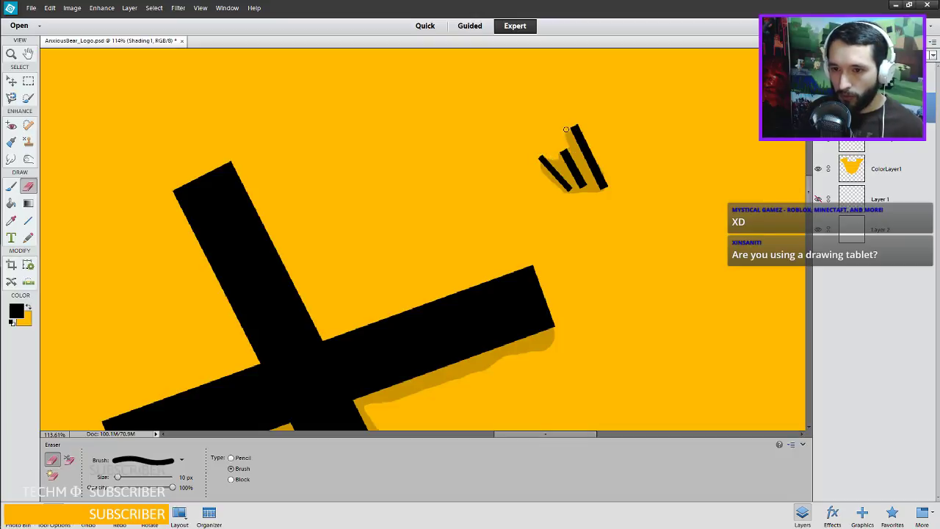
{"action": "key", "text": "ctrl+z"}
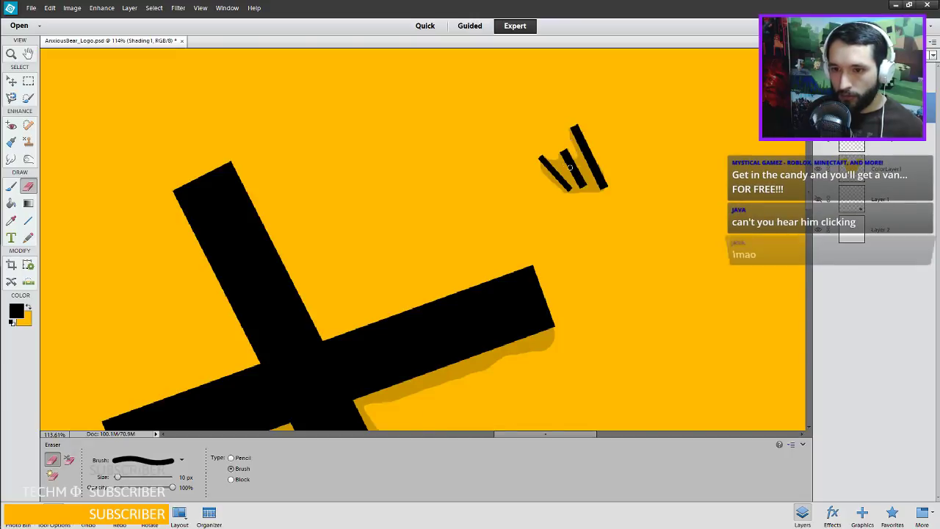
{"action": "key", "text": "ctrl+z"}
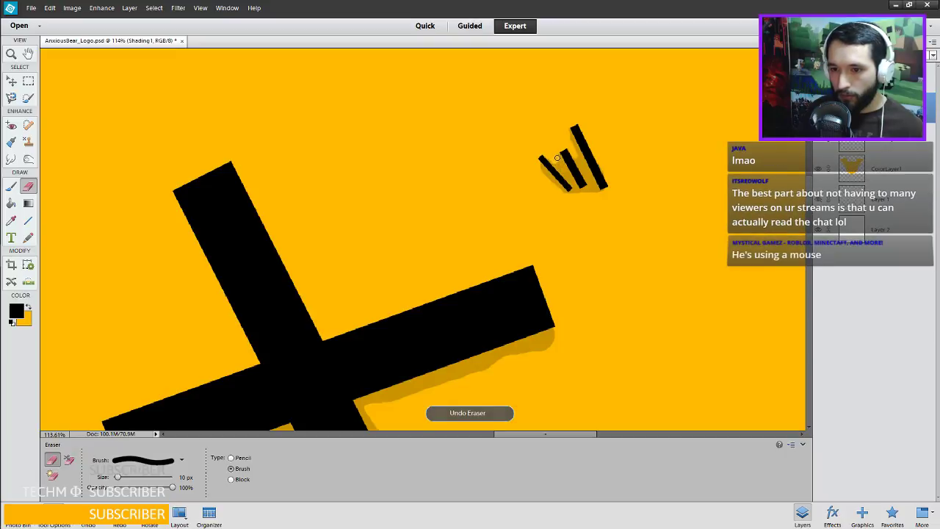
{"action": "key", "text": "ctrl+z"}
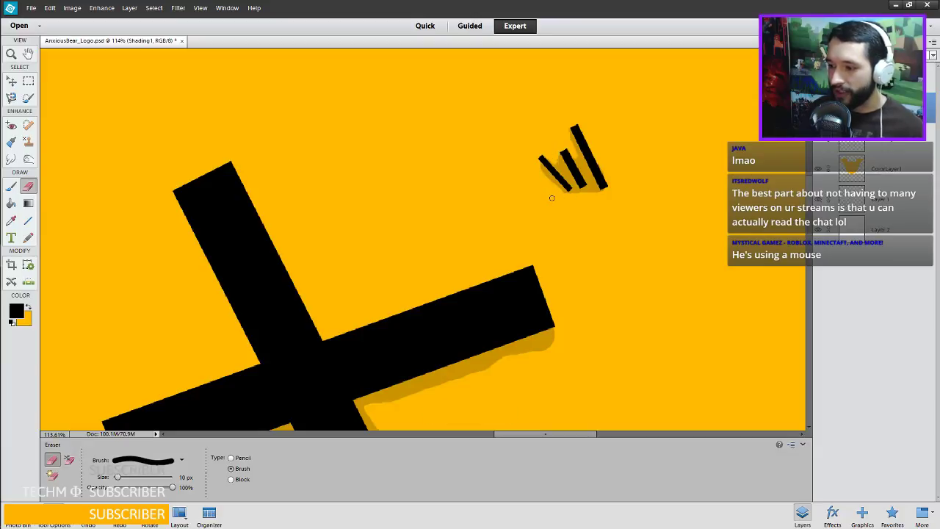
Increase the brush to 45 px and paint a shadow near the crossing of the right X-shaped eye.
{"action": "scroll", "coordinate": [559, 199], "scroll_direction": "down", "scroll_amount": 6}
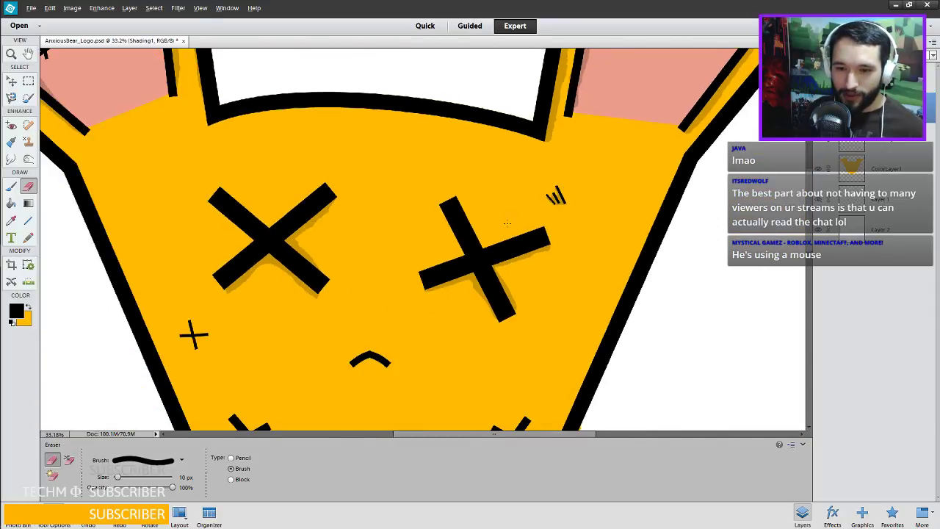
{"action": "left_click_drag", "start_coordinate": [385, 270], "coordinate": [424, 199]}
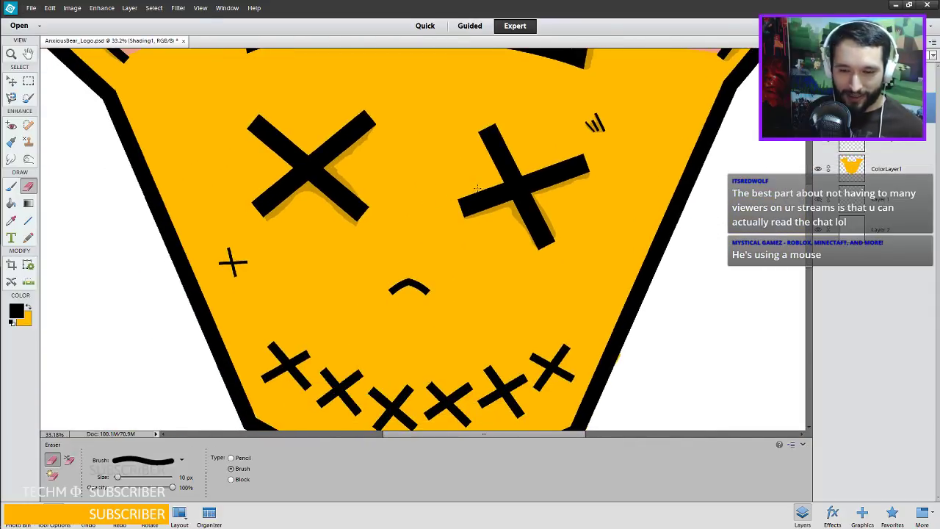
{"action": "key", "text": "b"}
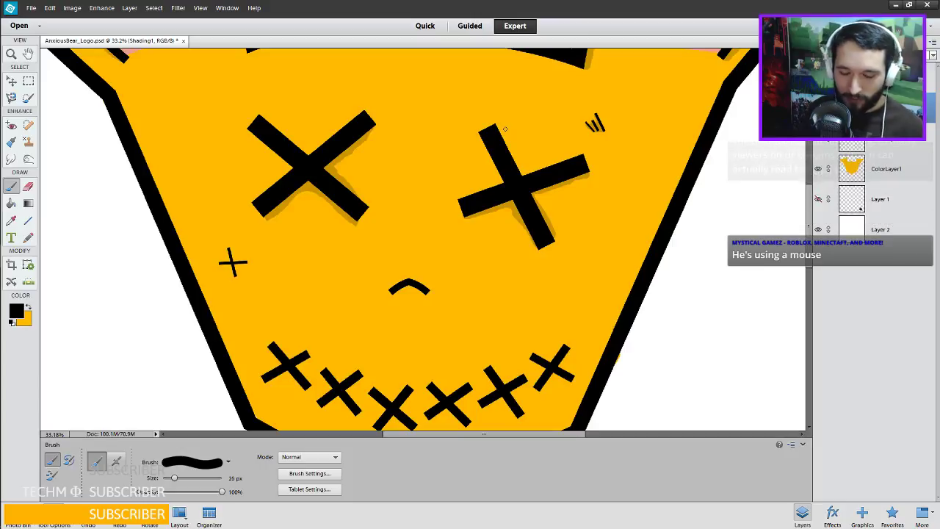
{"action": "key", "text": "bracketright"}
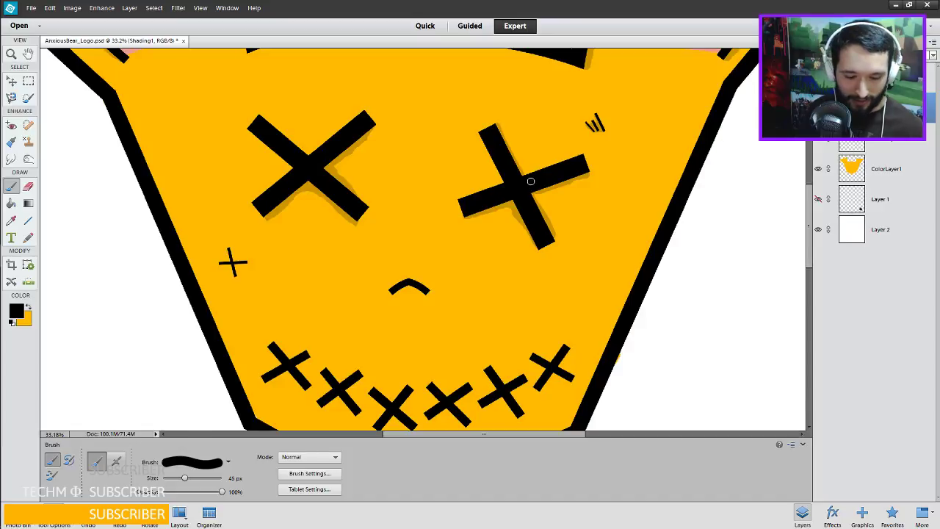
Enlarge the Eraser to 35 px and undo the latest eraser and brush strokes on the right X-shaped eye.
{"action": "key", "text": "e"}
{"action": "key", "text": "bracketright"}
{"action": "key", "text": "bracketright"}
{"action": "key", "text": "bracketright"}
{"action": "key", "text": "bracketright"}
{"action": "key", "text": "bracketright"}
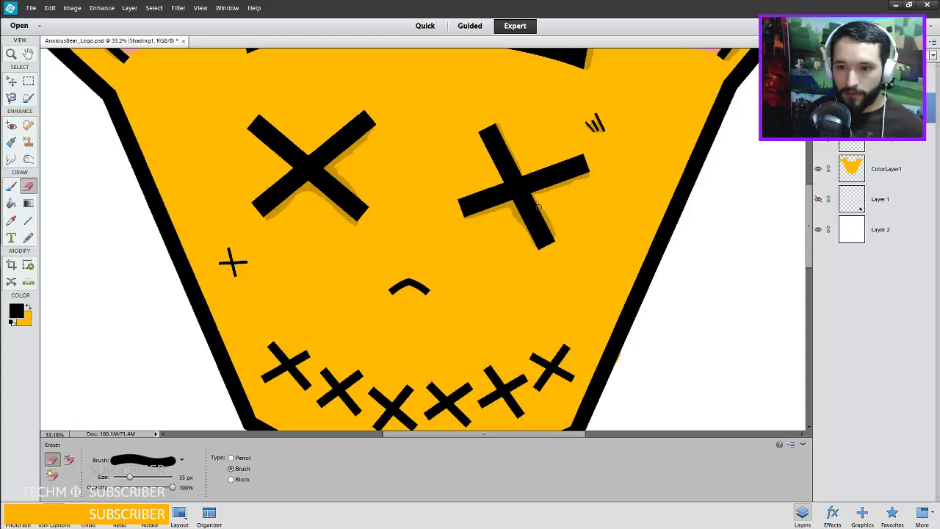
{"action": "key", "text": "ctrl+z"}
{"action": "key", "text": "ctrl+z"}
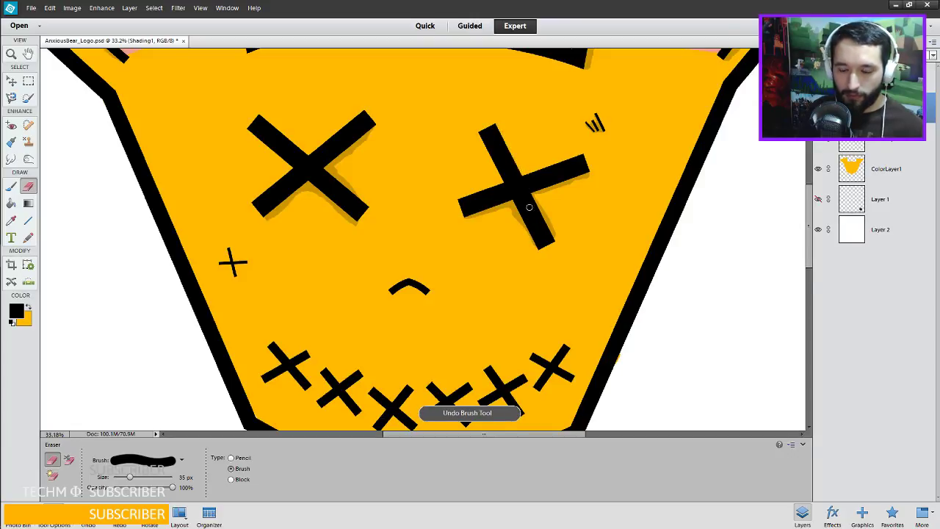
Paint the shadow on the right X-shaped eye with the 45 px brush, and switch to the 35 px Eraser.
{"action": "key", "text": "b"}
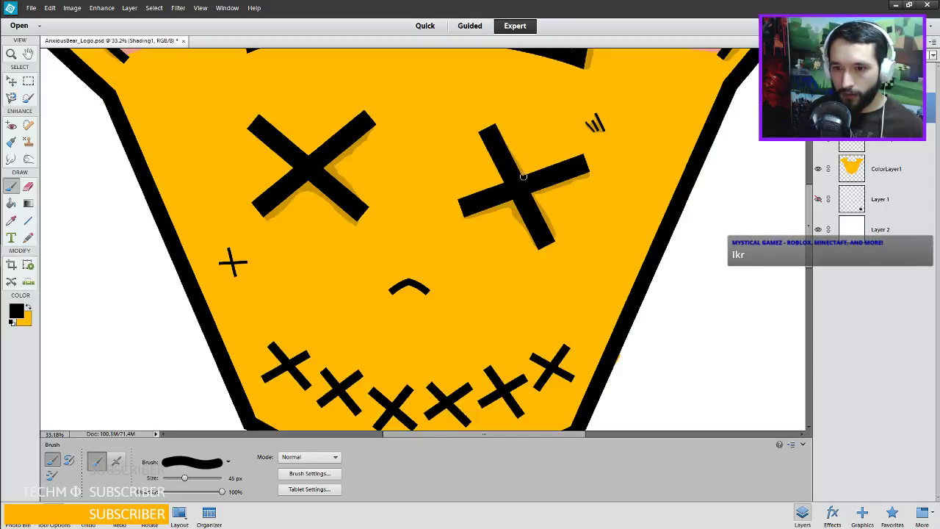
{"action": "left_click_drag", "start_coordinate": [347, 189], "coordinate": [436, 167]}
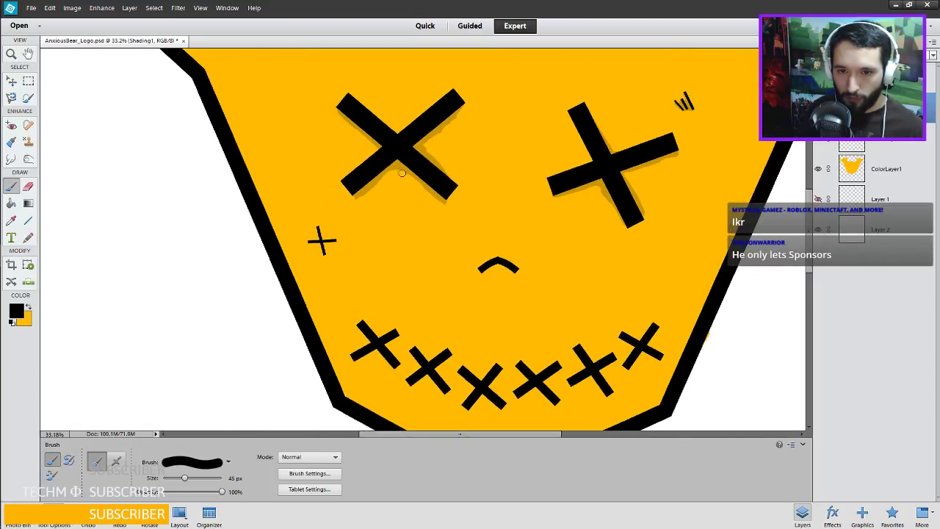
{"action": "key", "text": "e"}
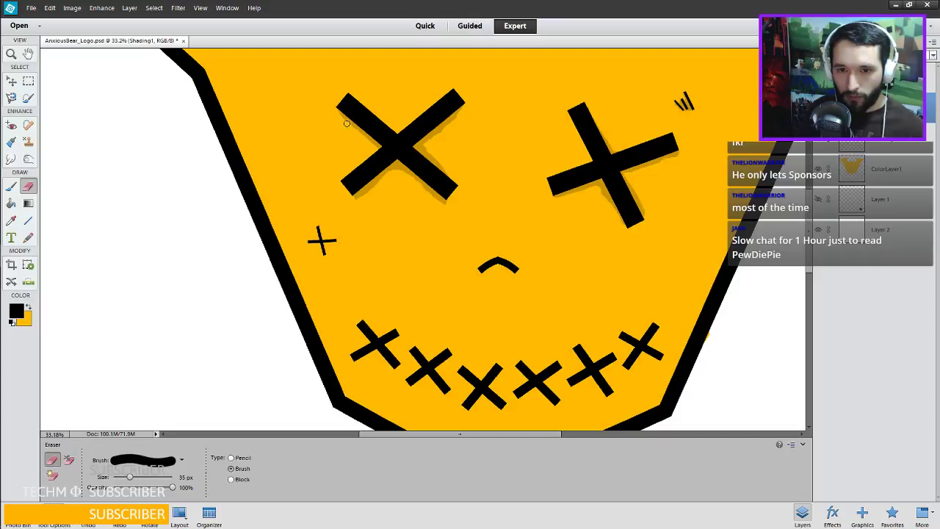
{"action": "left_click_drag", "start_coordinate": [452, 205], "coordinate": [410, 176]}
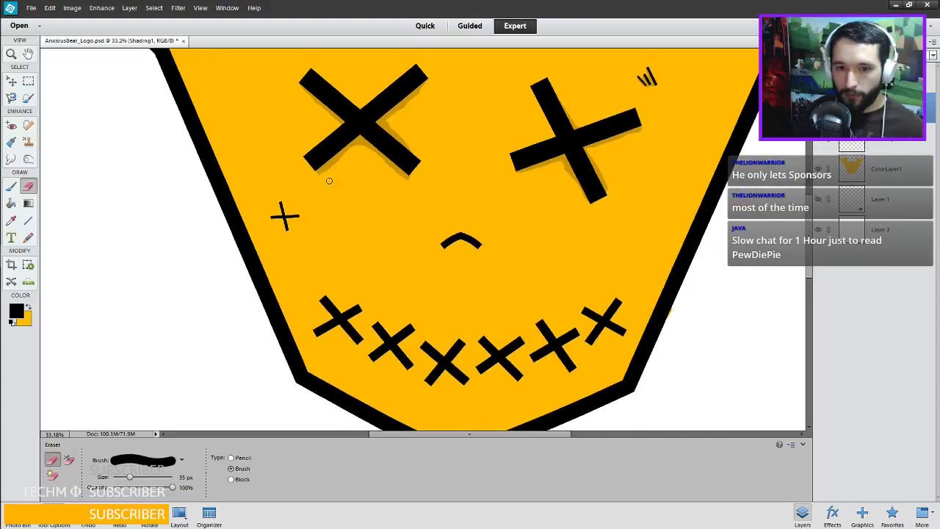
{"action": "left_click_drag", "start_coordinate": [381, 232], "coordinate": [367, 211]}
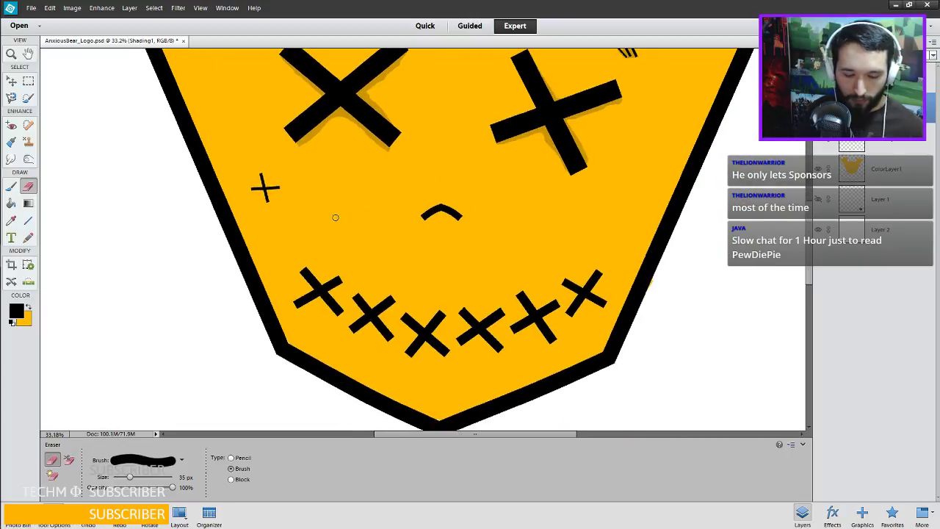
Paint shadows along the small thin cross on the left cheek, reducing the brush to 40 px and 30 px.
{"action": "key", "text": "b"}
{"action": "key", "text": "bracketleft"}
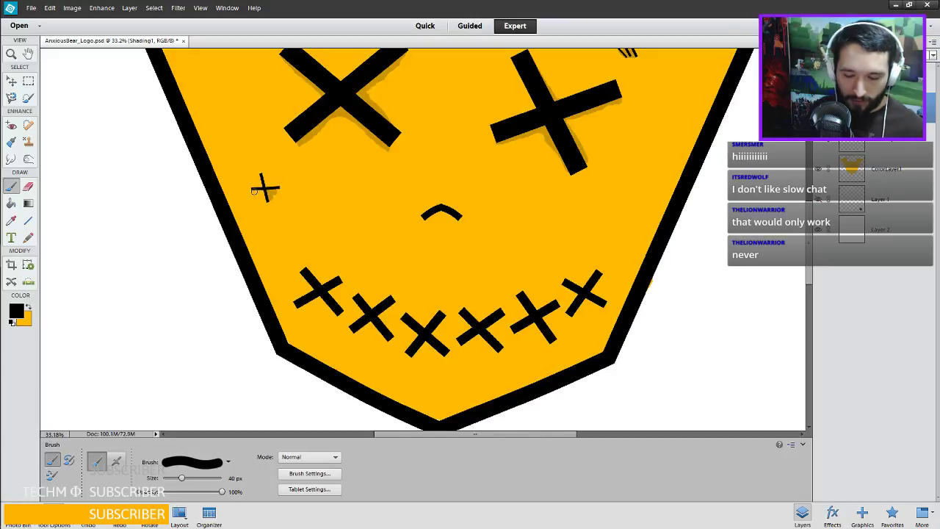
{"action": "key", "text": "bracketleft"}
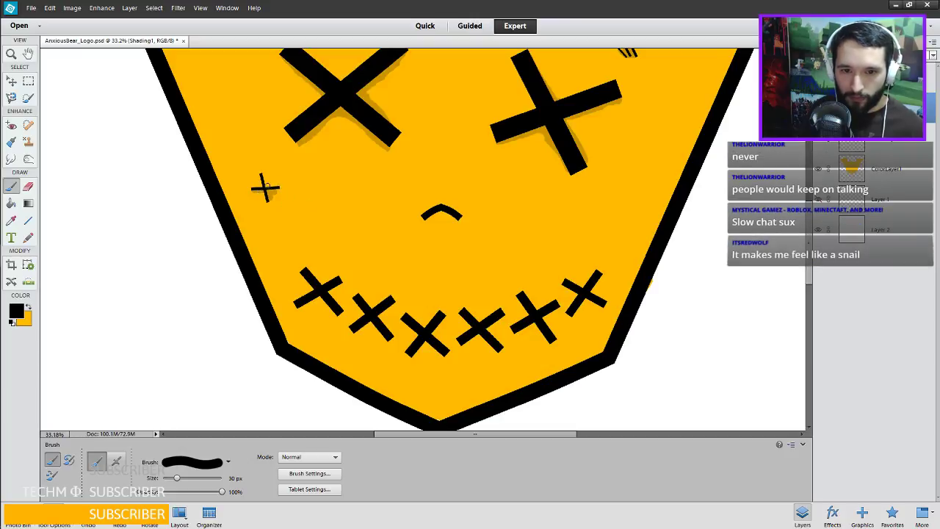
Paint a shadow beneath the curved nose with a 30 px brush, undoing unwanted brush and eraser strokes.
{"action": "key", "text": "bracketleft"}
{"action": "key", "text": "bracketleft"}
{"action": "key", "text": "bracketleft"}
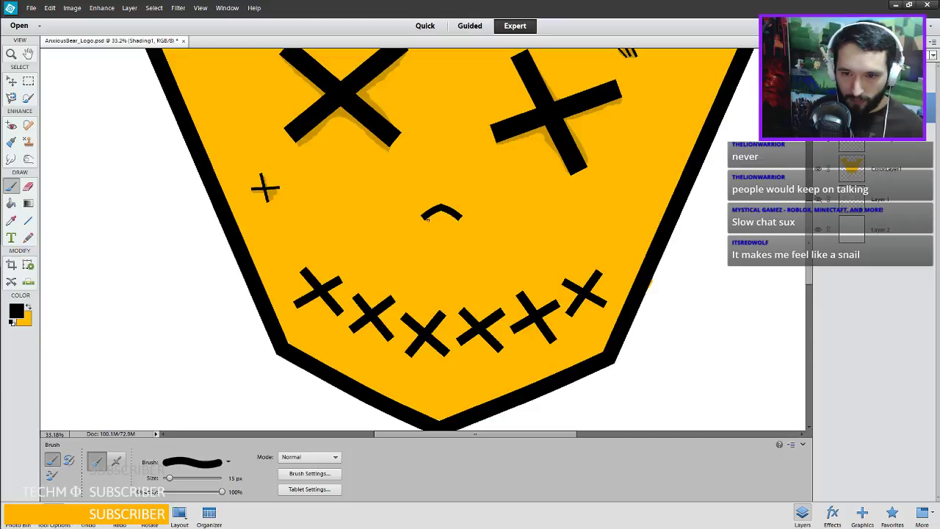
{"action": "key", "text": "bracketright"}
{"action": "key", "text": "bracketright"}
{"action": "key", "text": "bracketright"}
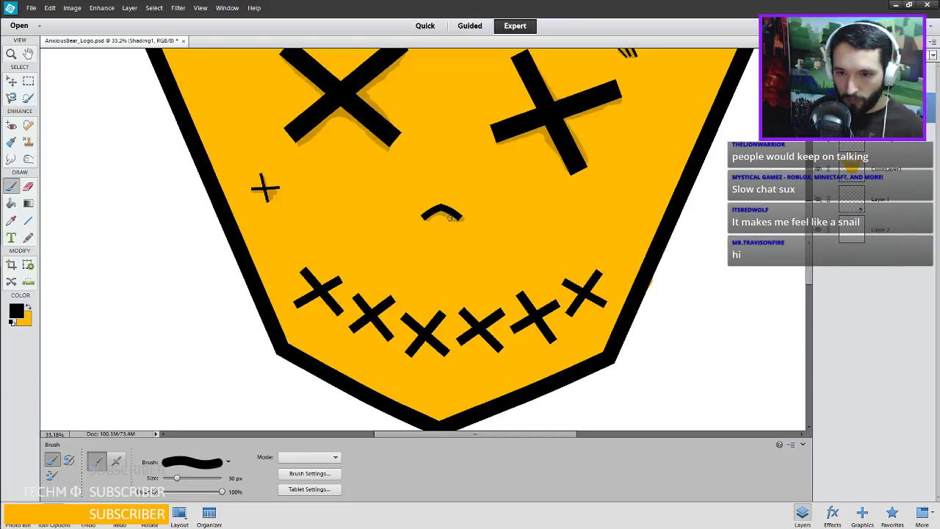
{"action": "key", "text": "ctrl+z"}
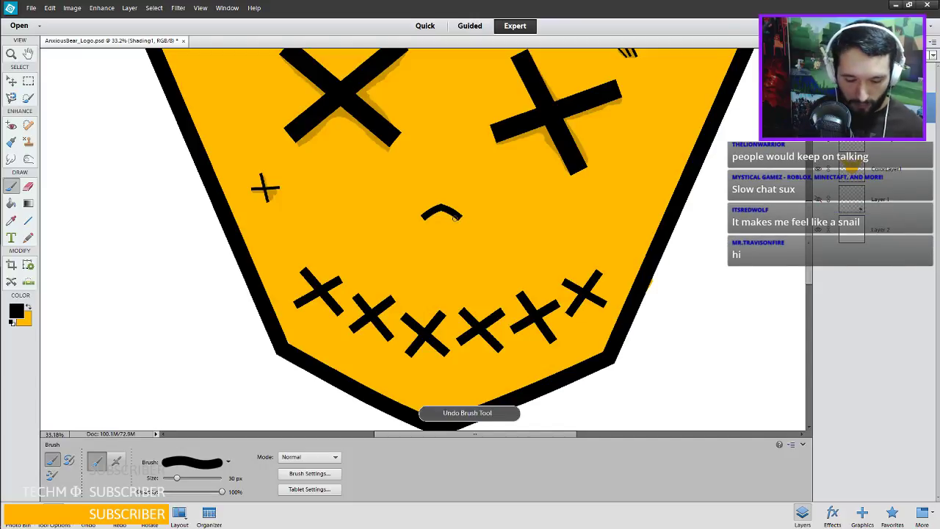
{"action": "key", "text": "ctrl+y"}
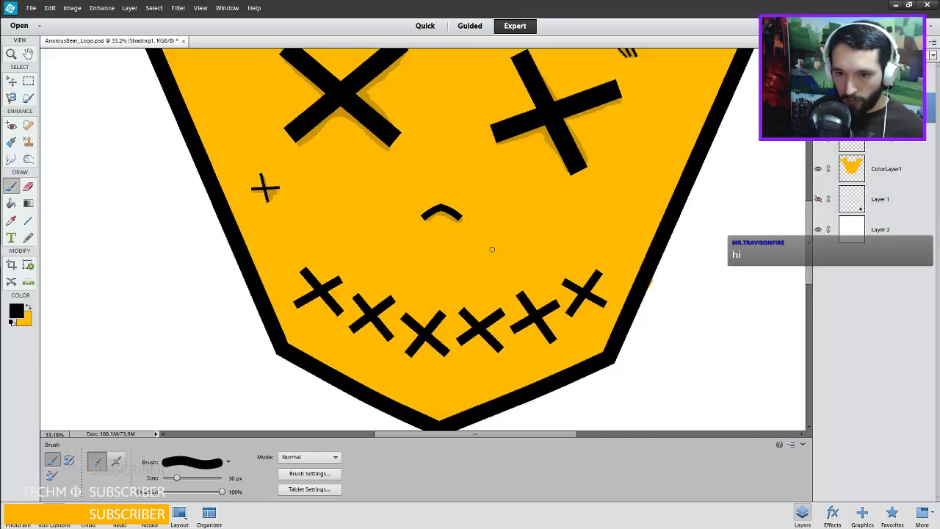
{"action": "key", "text": "e"}
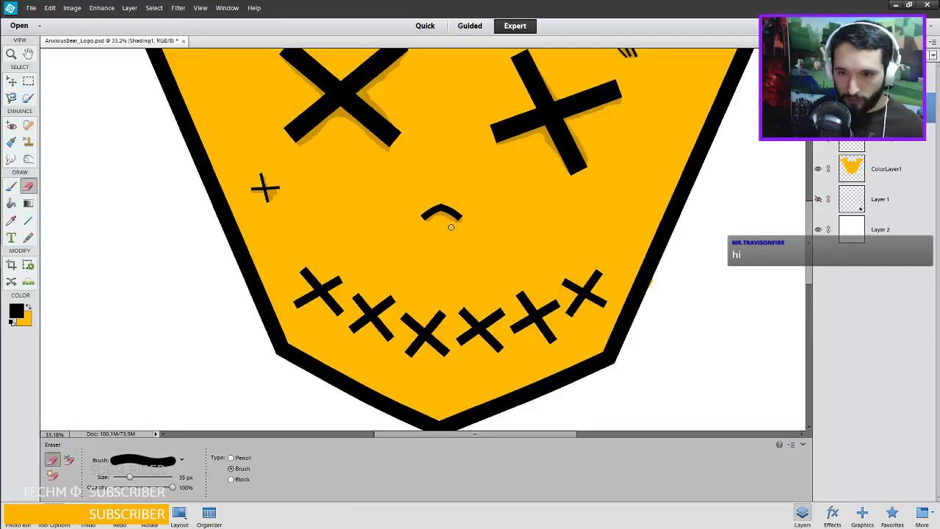
{"action": "key", "text": "ctrl+z"}
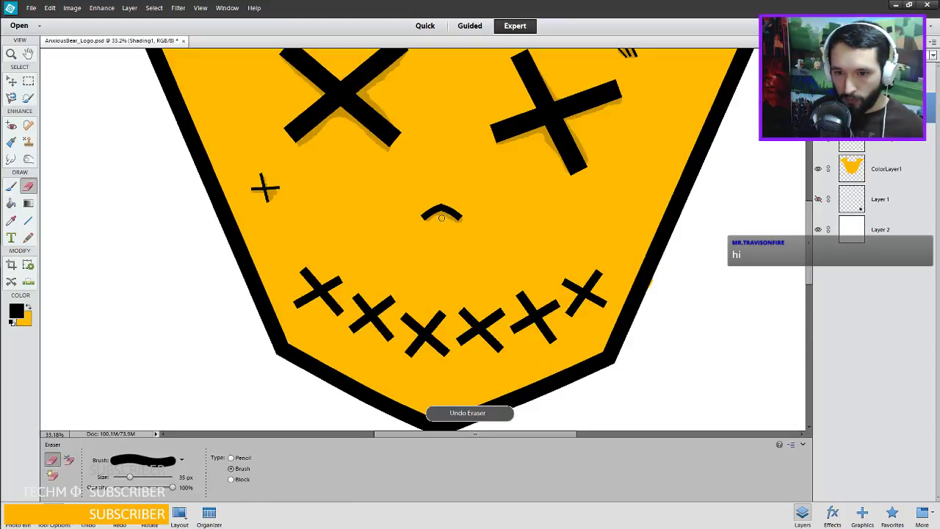
Paint shadows on the first four mouth stitches from the left with the 30 px brush.
{"action": "scroll", "coordinate": [411, 279], "scroll_direction": "down", "scroll_amount": 1}
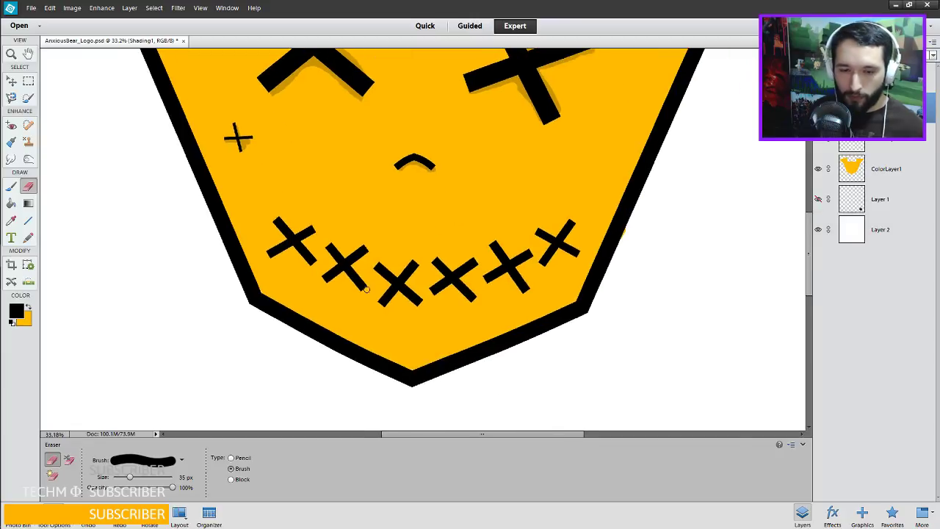
{"action": "key", "text": "b"}
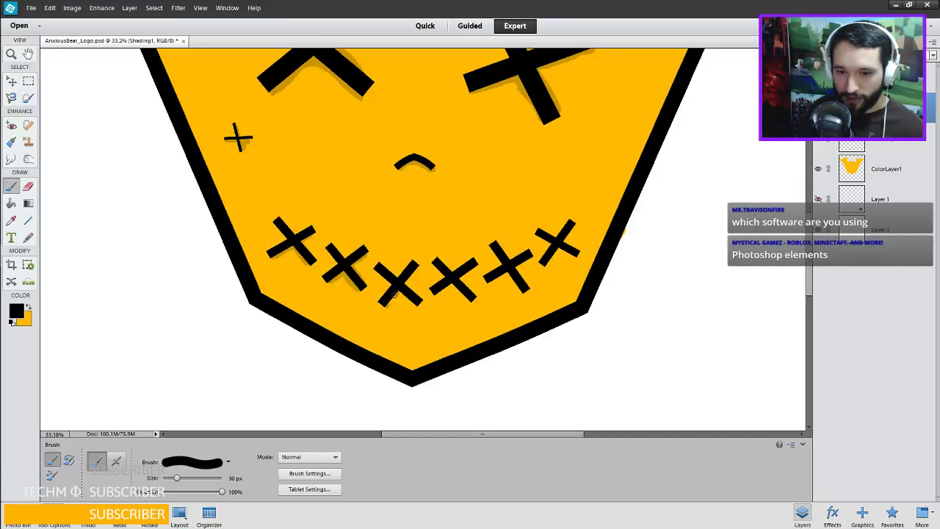
{"action": "mouse_move", "coordinate": [394, 294]}
{"action": "left_mouse_down"}
{"action": "mouse_move", "coordinate": [388, 304]}
{"action": "mouse_move", "coordinate": [412, 302]}
{"action": "left_mouse_up"}
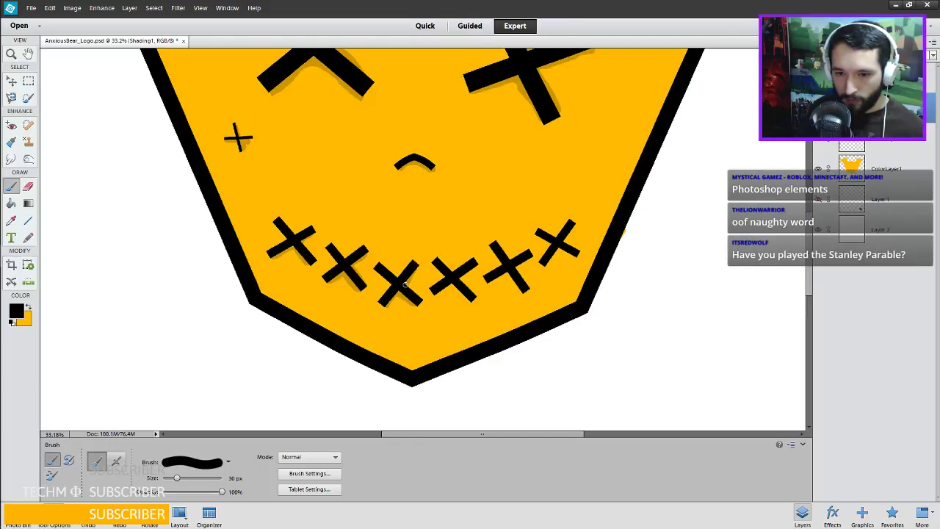
{"action": "left_click_drag", "start_coordinate": [445, 307], "coordinate": [352, 266]}
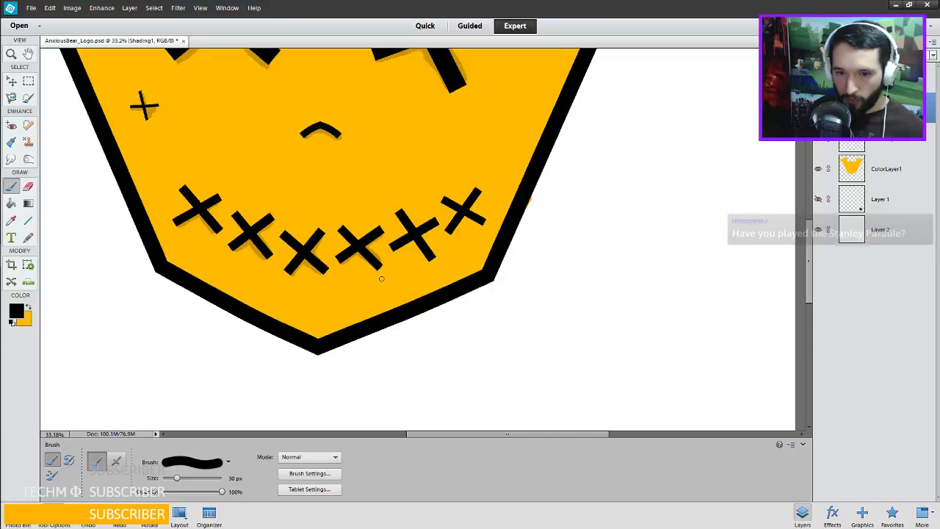
Undo the last stroke on the fourth mouth stitch and paint the shadows of the fourth and fifth stitches at 30 px.
{"action": "key", "text": "ctrl+z"}
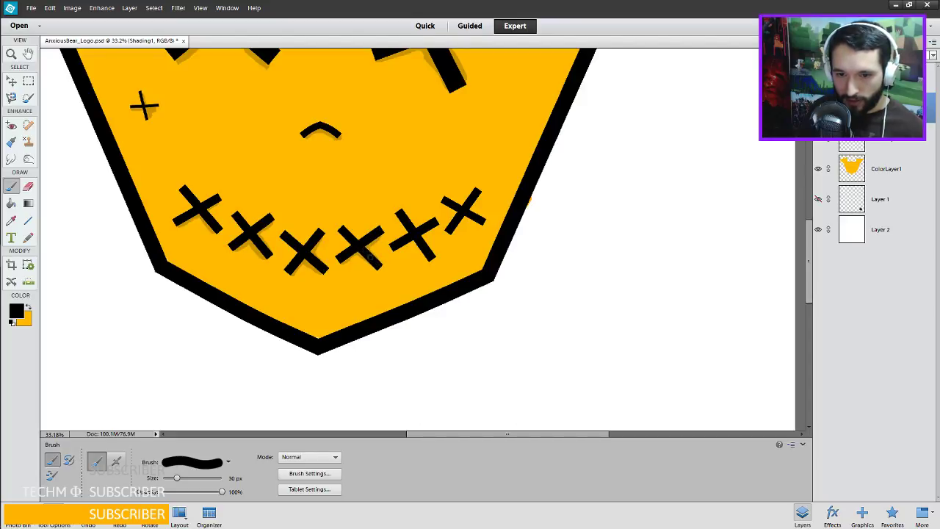
{"action": "key", "text": "e"}
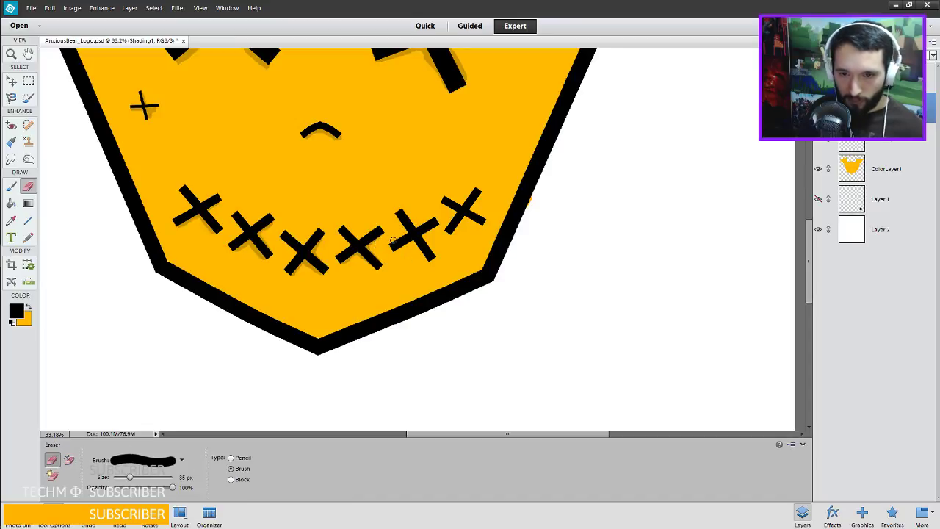
{"action": "key", "text": "b"}
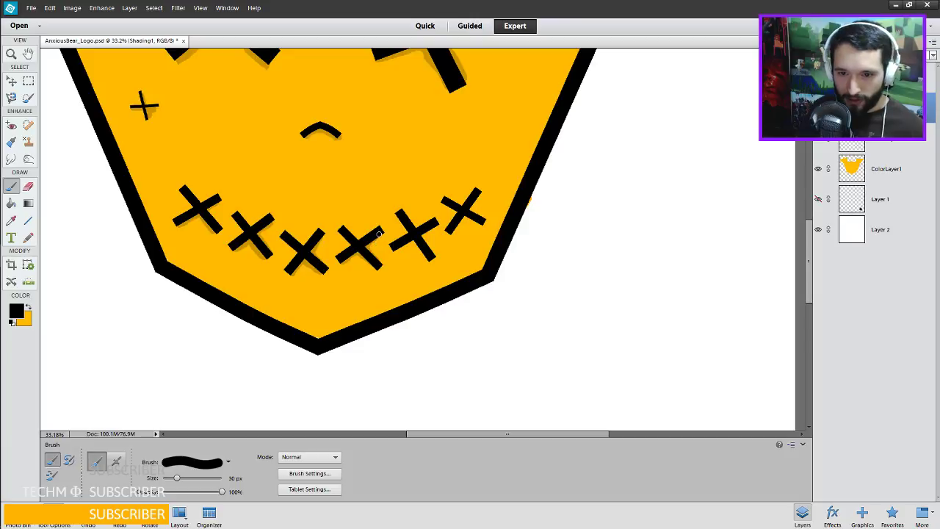
{"action": "scroll", "coordinate": [378, 241], "scroll_direction": "up", "scroll_amount": 2}
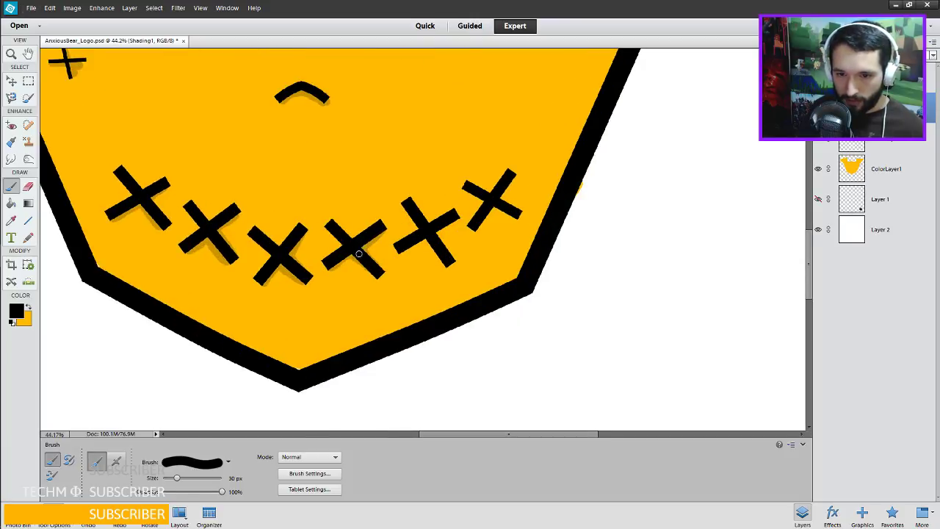
{"action": "mouse_move", "coordinate": [404, 268]}
{"action": "left_mouse_down"}
{"action": "mouse_move", "coordinate": [288, 256]}
{"action": "mouse_move", "coordinate": [291, 266]}
{"action": "left_mouse_up"}
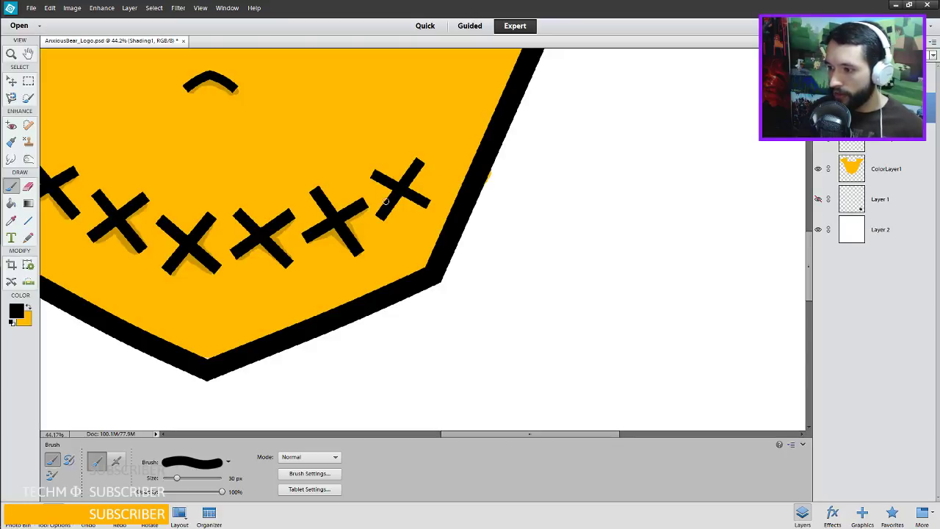
Shade the rightmost mouth stitch with the 30 px brush and 35 px Eraser, undoing unwanted brush strokes.
{"action": "left_click_drag", "start_coordinate": [413, 206], "coordinate": [329, 230]}
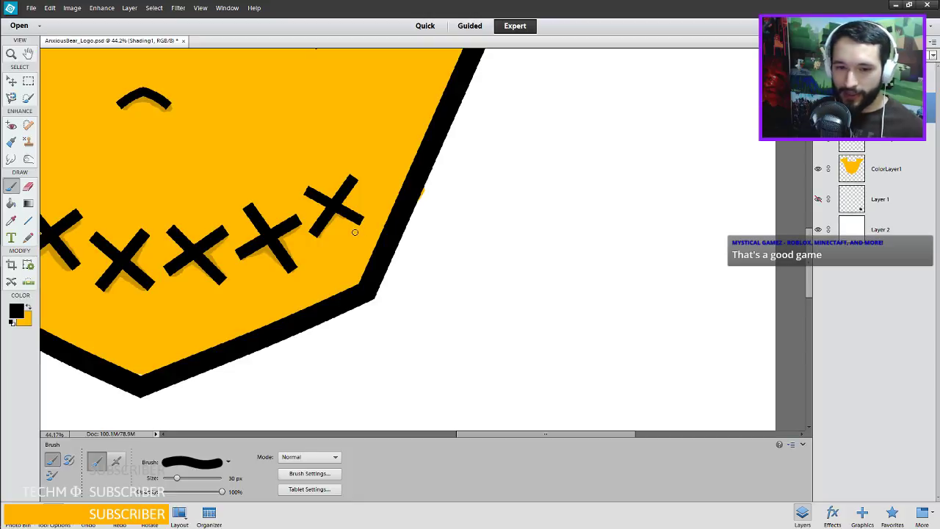
{"action": "key", "text": "e"}
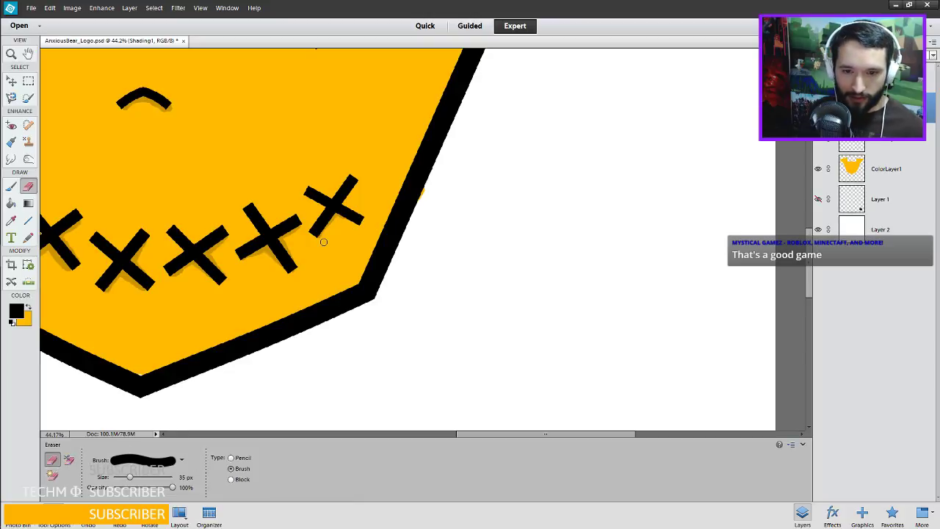
{"action": "key", "text": "b"}
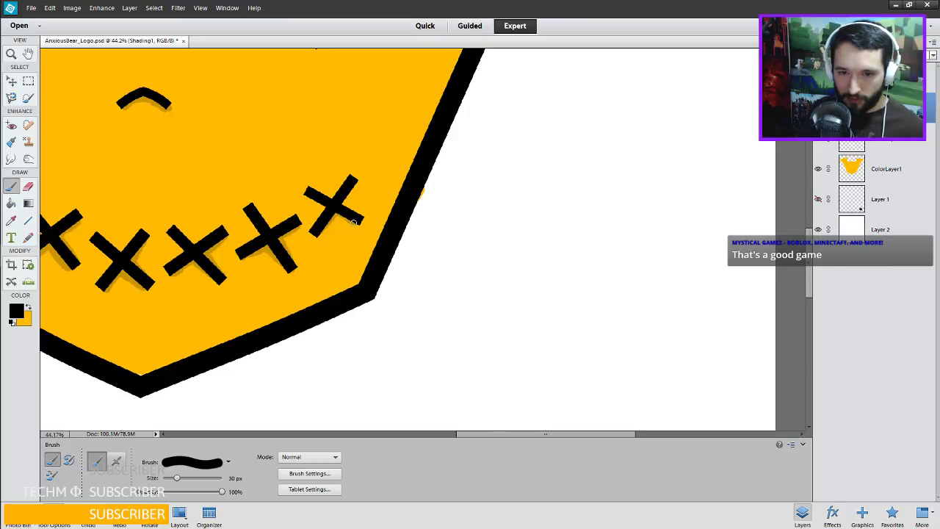
{"action": "key", "text": "ctrl+z"}
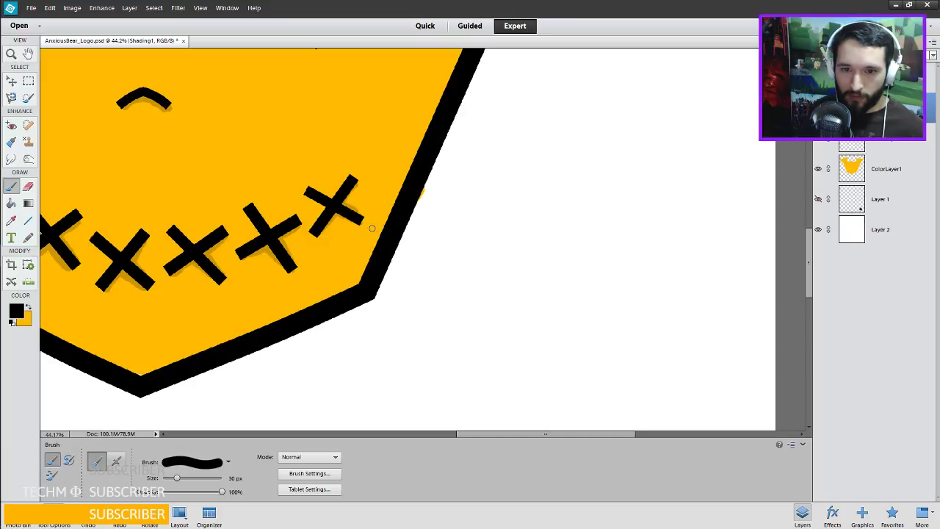
{"action": "key", "text": "ctrl+z"}
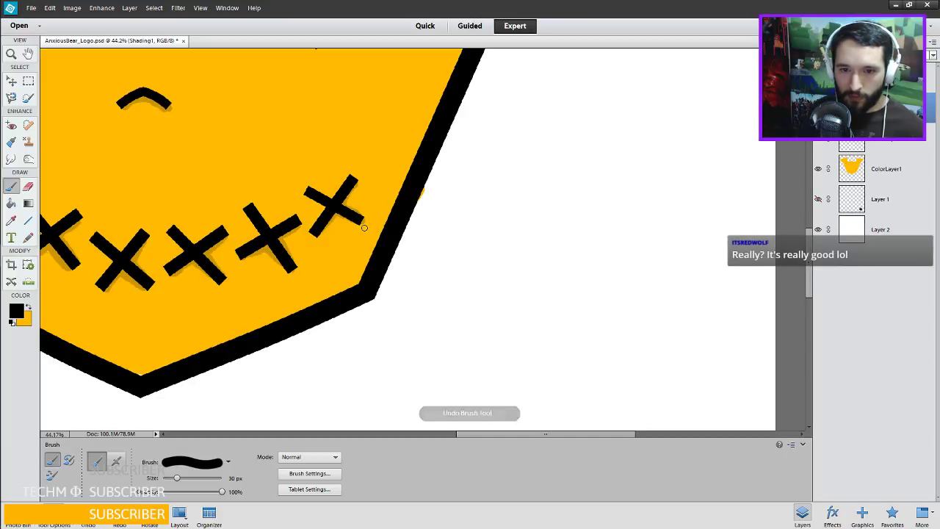
{"action": "key", "text": "e"}
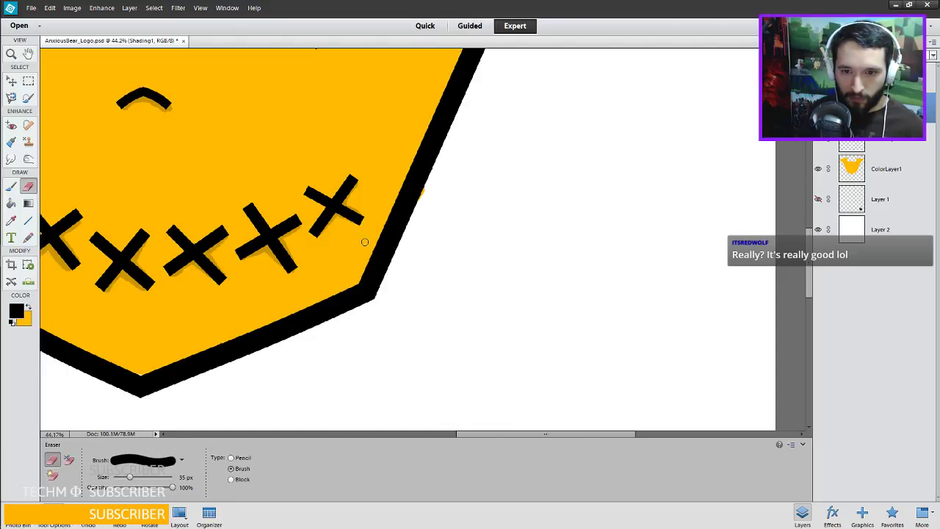
Enlarge the Eraser to 300 px and undo the last eraser stroke.
{"action": "scroll", "coordinate": [253, 234], "scroll_direction": "down", "scroll_amount": 5}
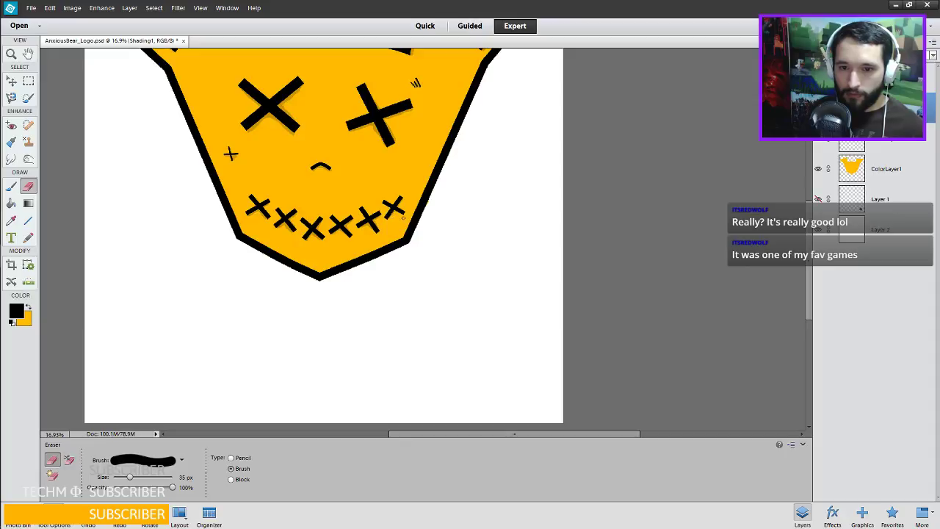
{"action": "scroll", "coordinate": [378, 168], "scroll_direction": "down", "scroll_amount": 4}
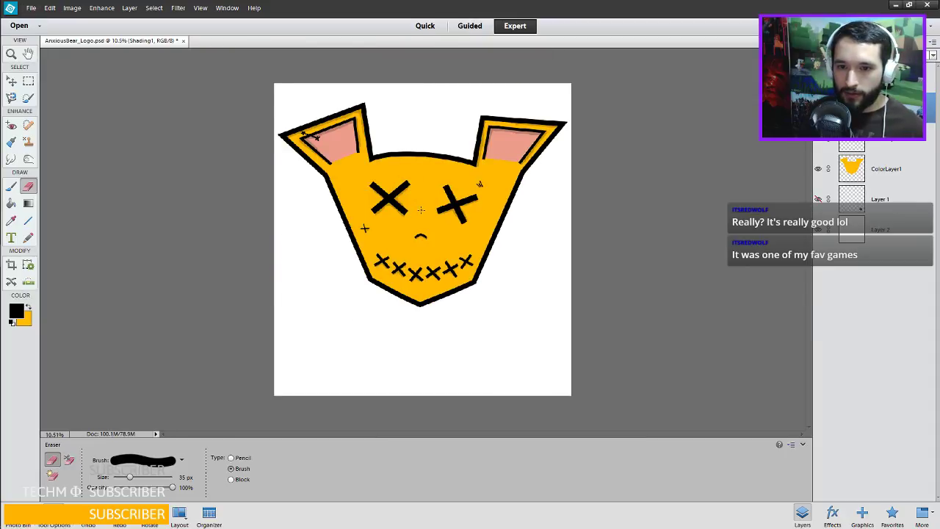
{"action": "scroll", "coordinate": [418, 151], "scroll_direction": "up", "scroll_amount": 3}
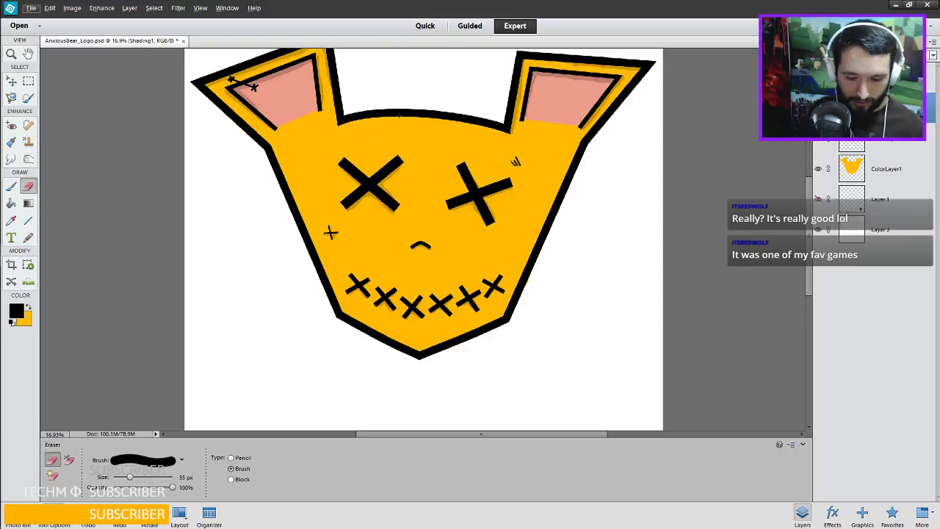
{"action": "key", "text": "bracketright"}
{"action": "key", "text": "bracketright"}
{"action": "key", "text": "bracketright"}
{"action": "key", "text": "bracketright"}
{"action": "key", "text": "bracketright"}
{"action": "key", "text": "bracketright"}
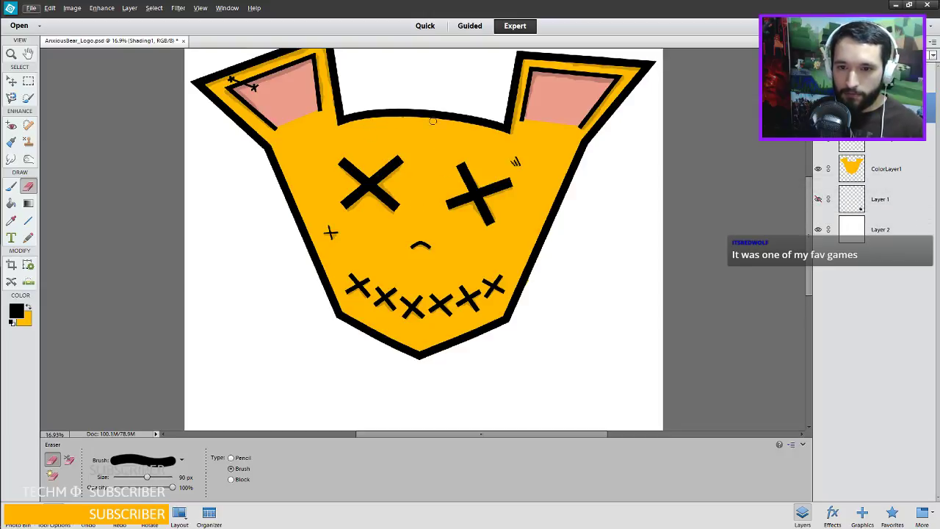
{"action": "key", "text": "bracketright"}
{"action": "key", "text": "bracketright"}
{"action": "key", "text": "bracketright"}
{"action": "key", "text": "bracketright"}
{"action": "key", "text": "bracketright"}
{"action": "key", "text": "bracketright"}
{"action": "key", "text": "bracketright"}
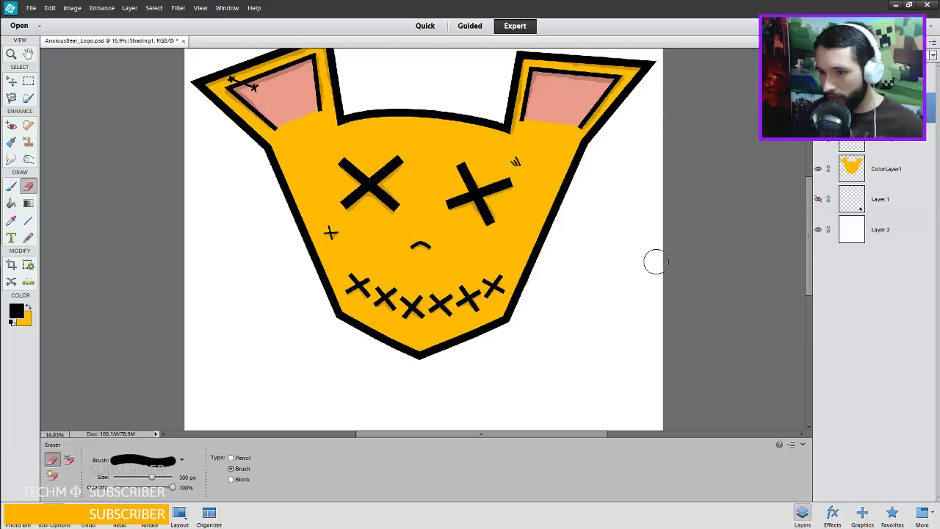
{"action": "key", "text": "ctrl+z"}
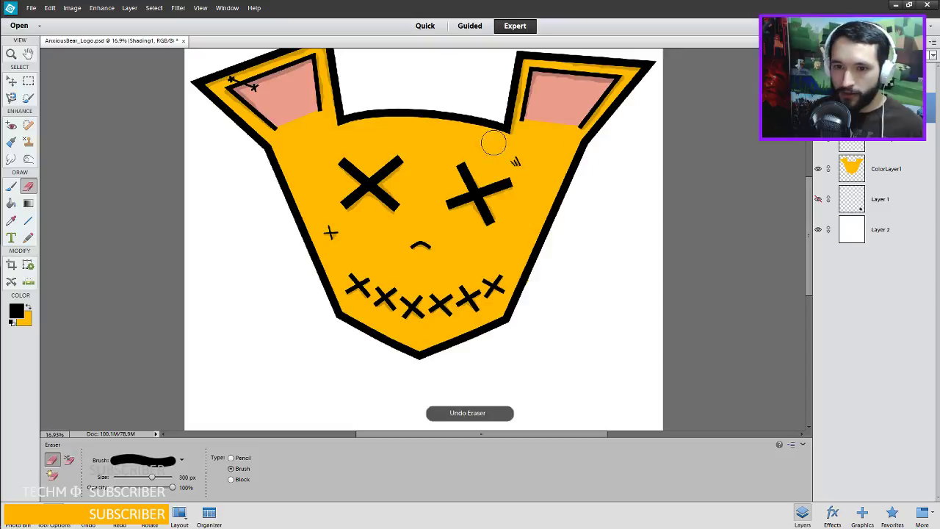
Reduce the Eraser to 100 px and undo the last eraser stroke.
{"action": "key", "text": "bracketleft"}
{"action": "key", "text": "bracketleft"}
{"action": "key", "text": "bracketleft"}
{"action": "key", "text": "bracketleft"}
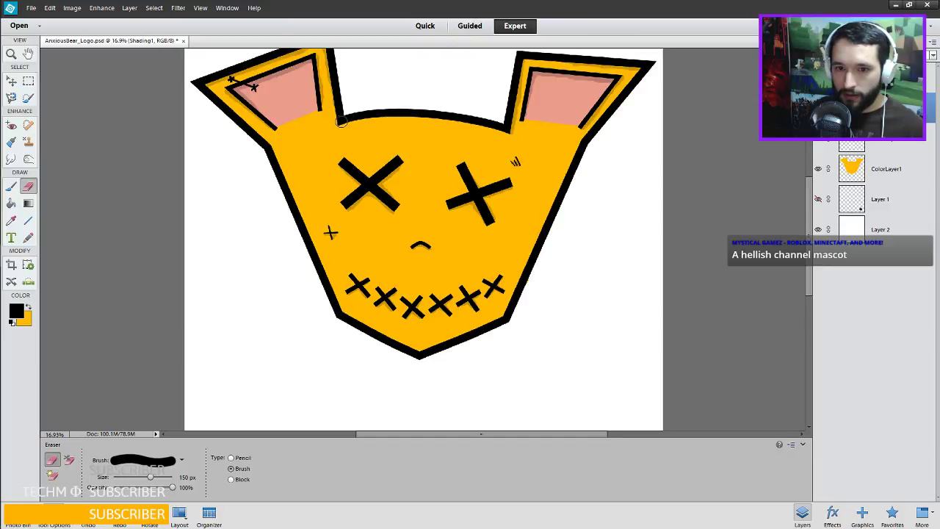
{"action": "key", "text": "bracketleft"}
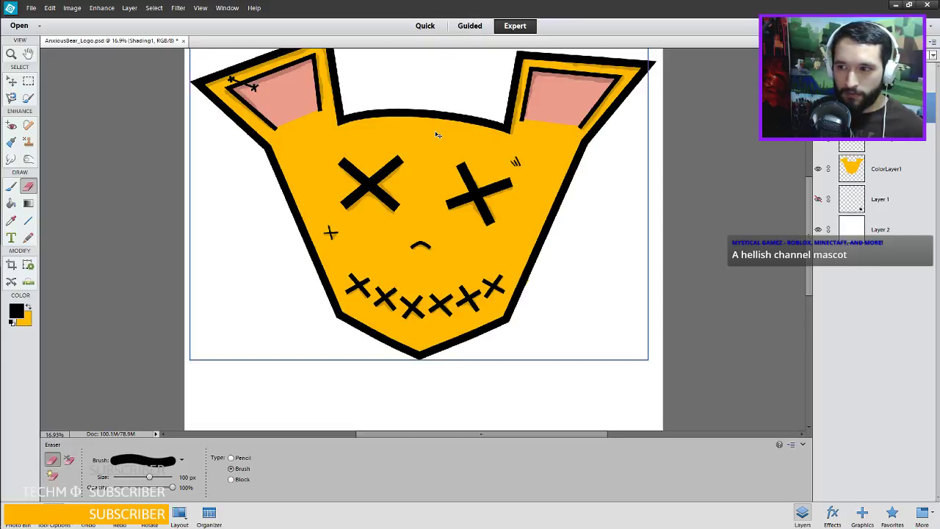
{"action": "key", "text": "ctrl+z"}
Paint a shadow beneath the head's top edge between the ears with the 125 px brush and trim it with the 100 px Eraser.
{"action": "left_click", "coordinate": [12, 188]}
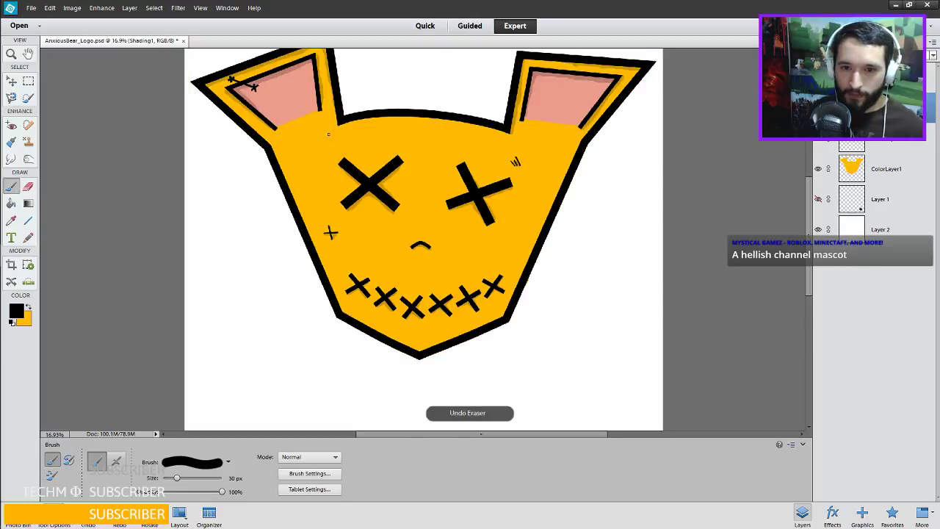
{"action": "key", "text": "bracketright"}
{"action": "key", "text": "bracketright"}
{"action": "key", "text": "bracketright"}
{"action": "key", "text": "bracketright"}
{"action": "key", "text": "bracketright"}
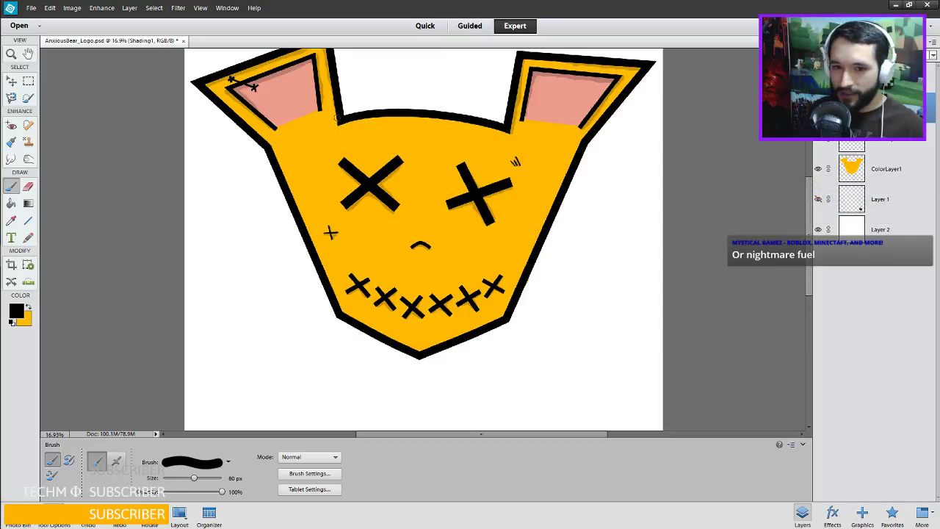
{"action": "key", "text": "bracketright"}
{"action": "key", "text": "bracketright"}
{"action": "key", "text": "bracketright"}
{"action": "key", "text": "bracketright"}
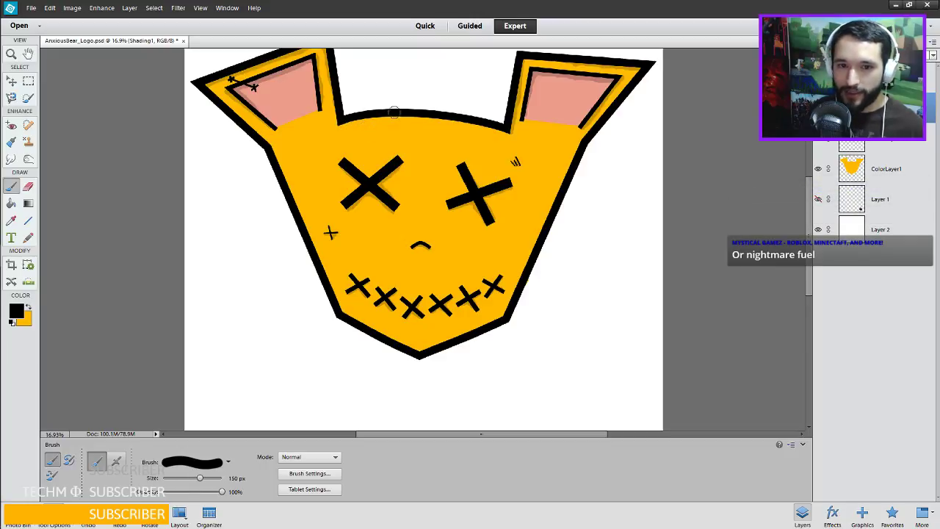
{"action": "left_click_drag", "start_coordinate": [394, 111], "coordinate": [396, 147]}
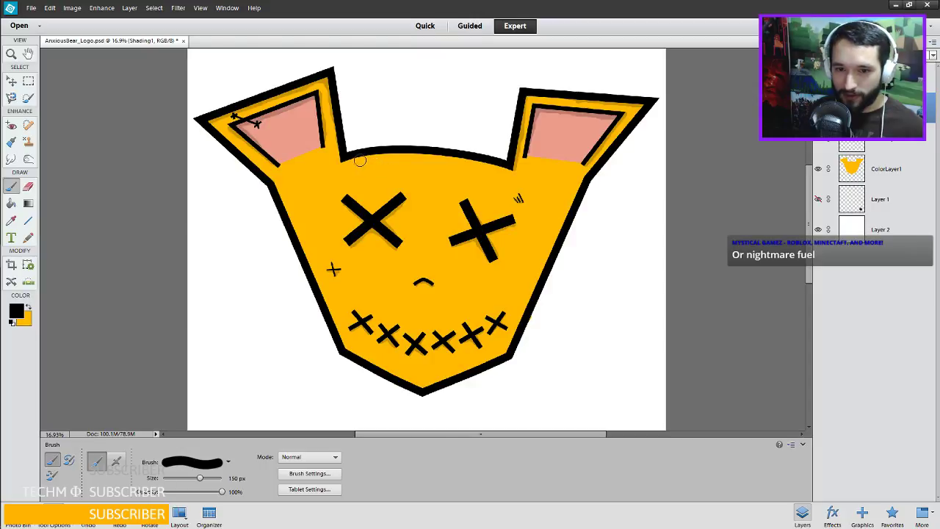
{"action": "key", "text": "bracketleft"}
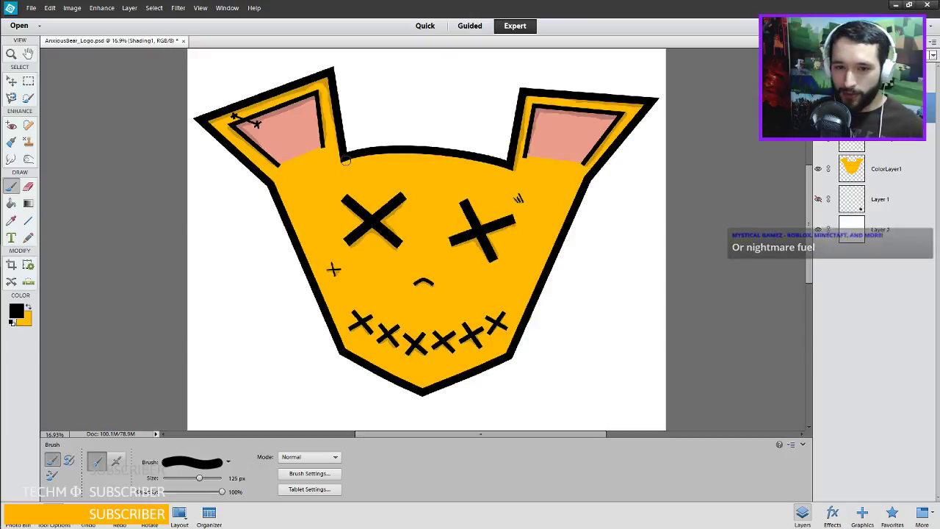
{"action": "mouse_move", "coordinate": [347, 161]}
{"action": "left_mouse_down"}
{"action": "mouse_move", "coordinate": [433, 158]}
{"action": "mouse_move", "coordinate": [505, 182]}
{"action": "mouse_move", "coordinate": [507, 171]}
{"action": "mouse_move", "coordinate": [459, 163]}
{"action": "mouse_move", "coordinate": [493, 168]}
{"action": "mouse_move", "coordinate": [514, 193]}
{"action": "mouse_move", "coordinate": [511, 171]}
{"action": "mouse_move", "coordinate": [516, 198]}
{"action": "mouse_move", "coordinate": [512, 168]}
{"action": "mouse_move", "coordinate": [504, 182]}
{"action": "mouse_move", "coordinate": [520, 193]}
{"action": "left_mouse_up"}
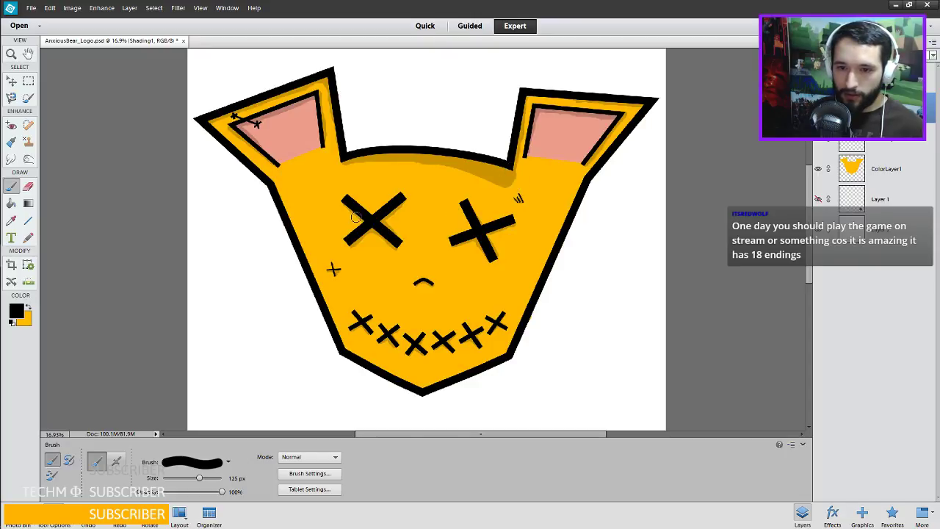
{"action": "key", "text": "e"}
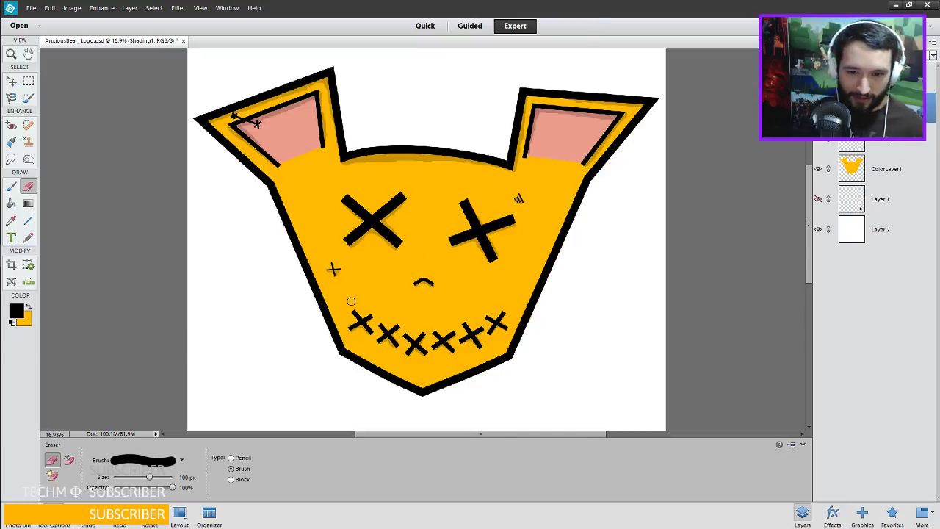
Set the Eraser size to 200 px.
{"action": "key", "text": "bracketright"}
{"action": "key", "text": "bracketright"}
{"action": "key", "text": "bracketright"}
{"action": "key", "text": "bracketright"}
{"action": "key", "text": "bracketright"}
{"action": "key", "text": "bracketright"}
{"action": "key", "text": "bracketright"}
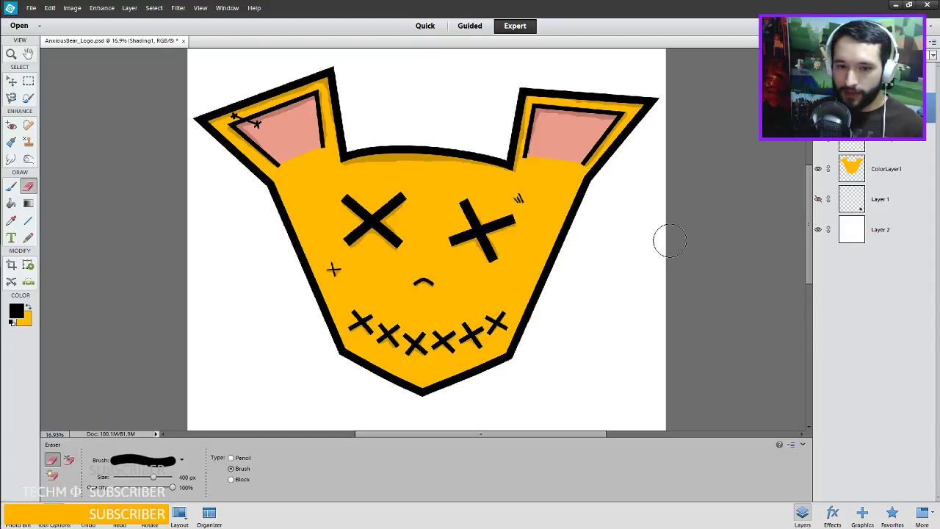
{"action": "key", "text": "bracketleft"}
{"action": "key", "text": "bracketleft"}
{"action": "key", "text": "bracketleft"}
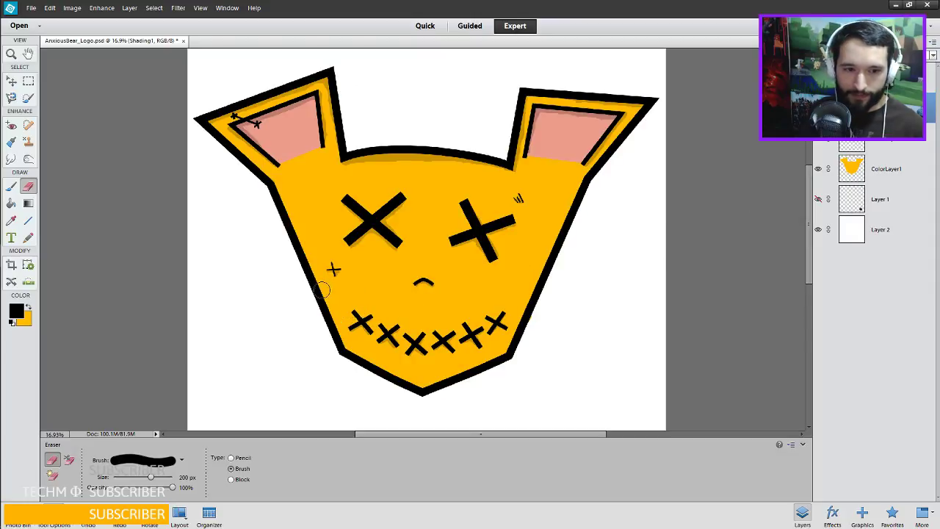
Shade the left cheek along the face outline with the 175 px brush, undoing unwanted strokes, and erase the overspill outside the head at 200 px.
{"action": "left_click", "coordinate": [11, 186]}
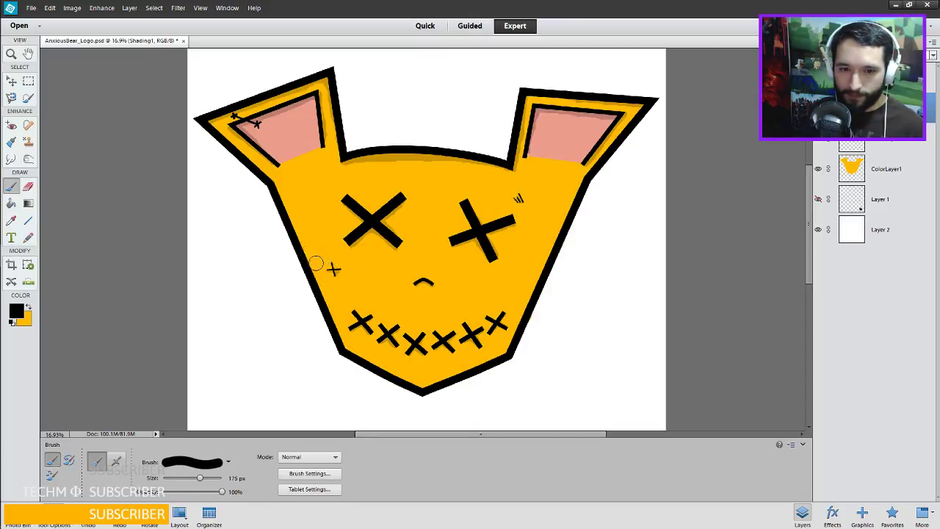
{"action": "mouse_move", "coordinate": [316, 275]}
{"action": "left_mouse_down"}
{"action": "mouse_move", "coordinate": [342, 354]}
{"action": "mouse_move", "coordinate": [319, 280]}
{"action": "mouse_move", "coordinate": [306, 274]}
{"action": "mouse_move", "coordinate": [302, 295]}
{"action": "mouse_move", "coordinate": [325, 306]}
{"action": "mouse_move", "coordinate": [320, 280]}
{"action": "mouse_move", "coordinate": [299, 268]}
{"action": "mouse_move", "coordinate": [306, 292]}
{"action": "left_mouse_up"}
{"action": "key", "text": "ctrl+z"}
{"action": "key", "text": "ctrl+z"}
{"action": "key", "text": "ctrl+z"}
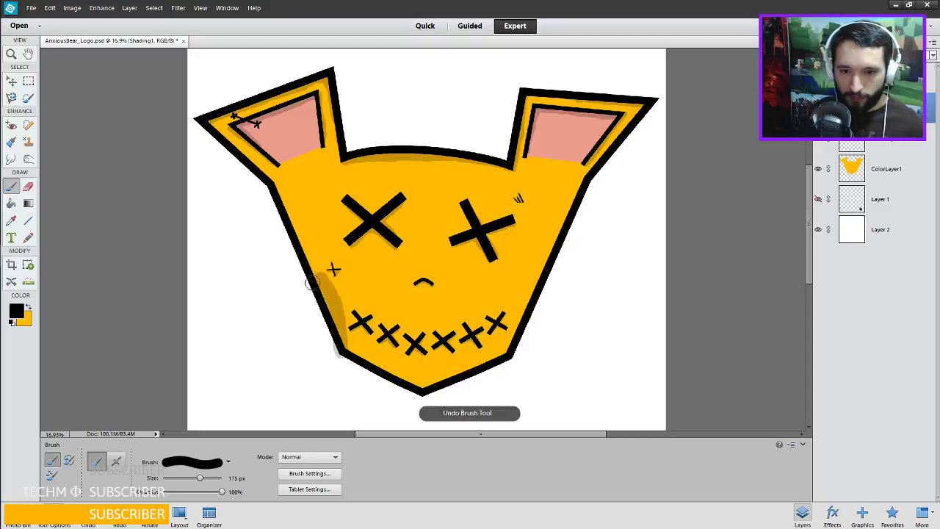
{"action": "mouse_move", "coordinate": [307, 268]}
{"action": "left_mouse_down"}
{"action": "mouse_move", "coordinate": [335, 303]}
{"action": "mouse_move", "coordinate": [339, 358]}
{"action": "left_mouse_up"}
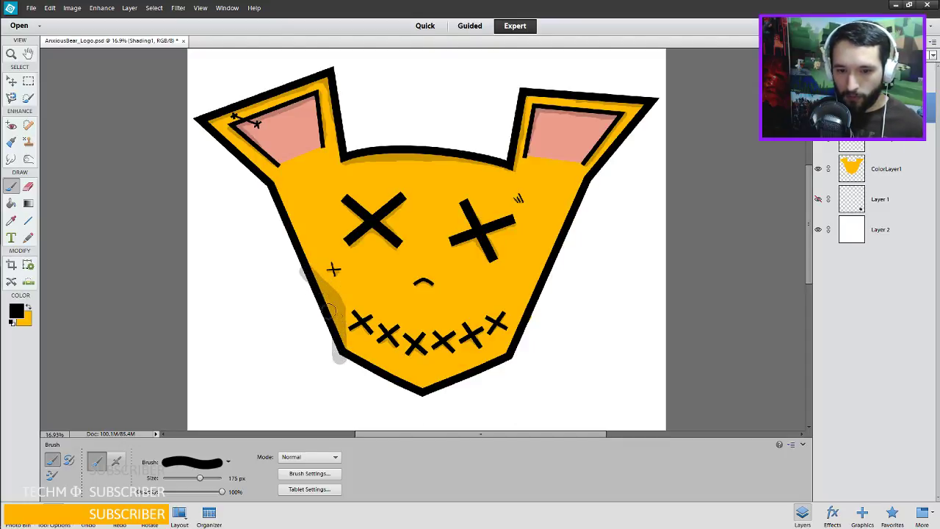
{"action": "key", "text": "e"}
{"action": "mouse_move", "coordinate": [308, 279]}
{"action": "left_mouse_down"}
{"action": "mouse_move", "coordinate": [298, 269]}
{"action": "mouse_move", "coordinate": [346, 371]}
{"action": "mouse_move", "coordinate": [342, 363]}
{"action": "left_mouse_up"}
Shade the right cheek along the face outline with the 175 px brush and erase the overspill outside the head with the 200 px Eraser.
{"action": "key", "text": "b"}
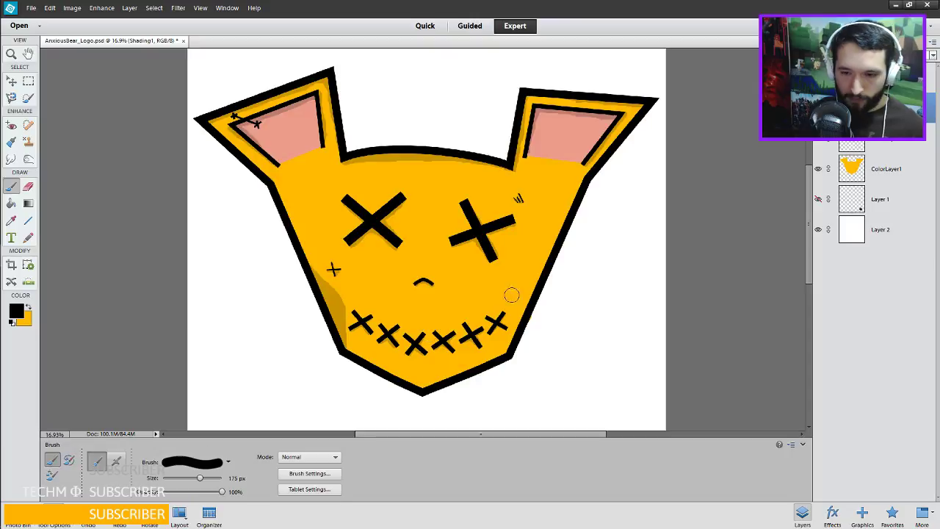
{"action": "left_click_drag", "start_coordinate": [547, 258], "coordinate": [531, 323]}
{"action": "key", "text": "ctrl+z"}
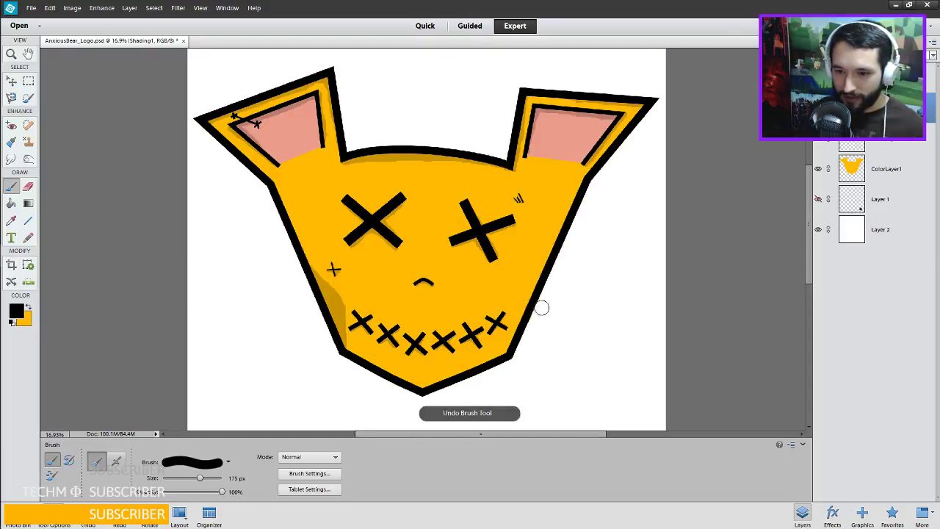
{"action": "left_click_drag", "start_coordinate": [538, 289], "coordinate": [533, 363]}
{"action": "key", "text": "e"}
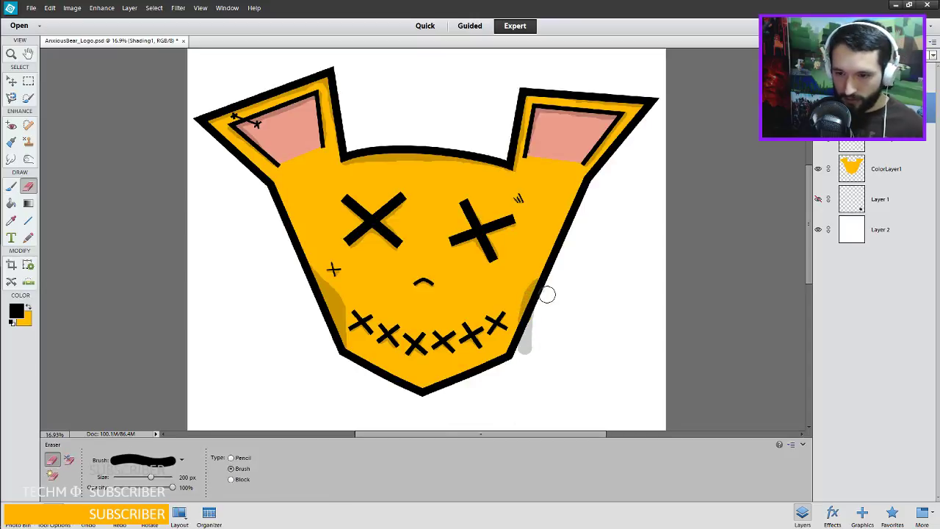
{"action": "left_click_drag", "start_coordinate": [539, 312], "coordinate": [516, 372]}
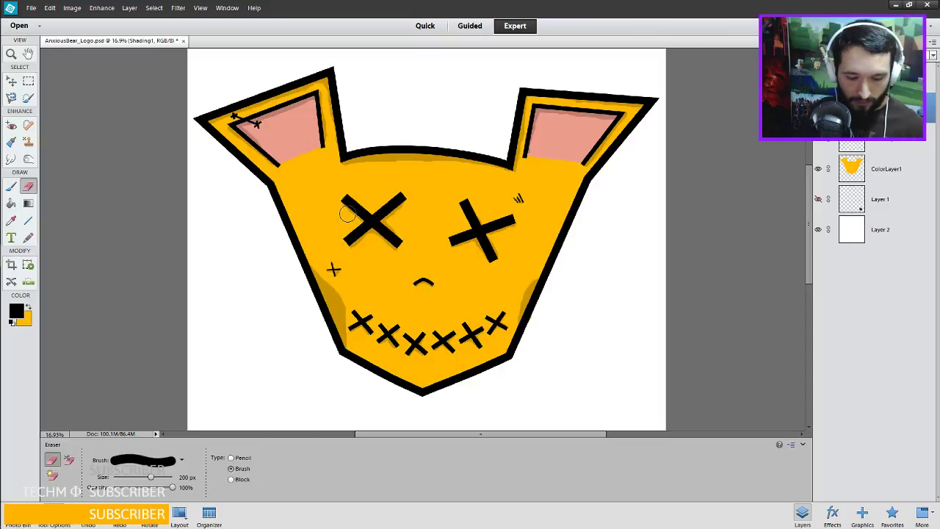
Undo the 175 px stroke below the left ear and paint shadows under both pink inner ears with the brush at 90 px.
{"action": "key", "text": "b"}
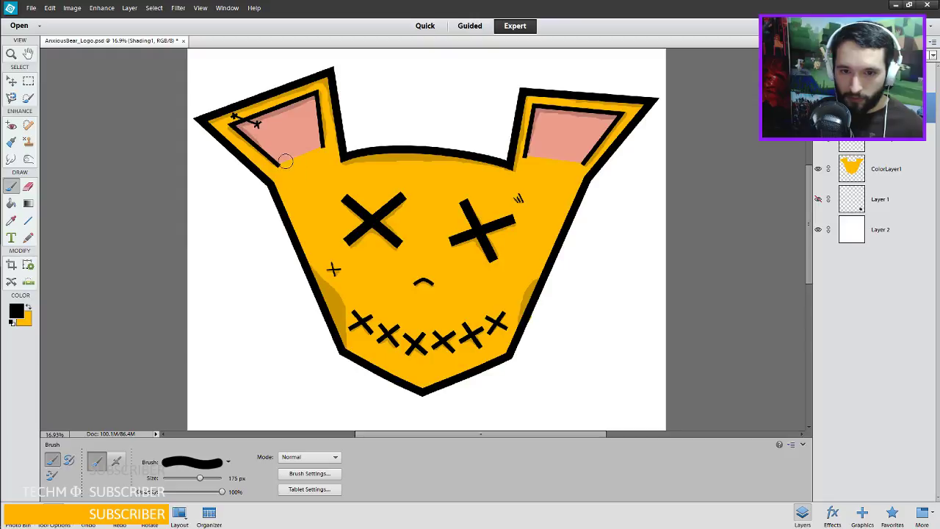
{"action": "left_click_drag", "start_coordinate": [287, 164], "coordinate": [323, 149]}
{"action": "key", "text": "ctrl+z"}
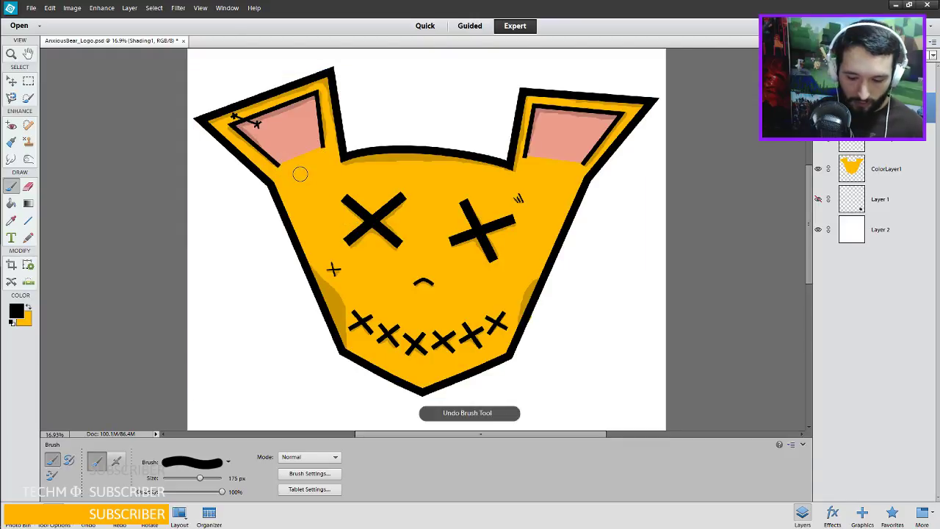
{"action": "key", "text": "bracketleft"}
{"action": "key", "text": "bracketleft"}
{"action": "key", "text": "bracketleft"}
{"action": "key", "text": "bracketleft"}
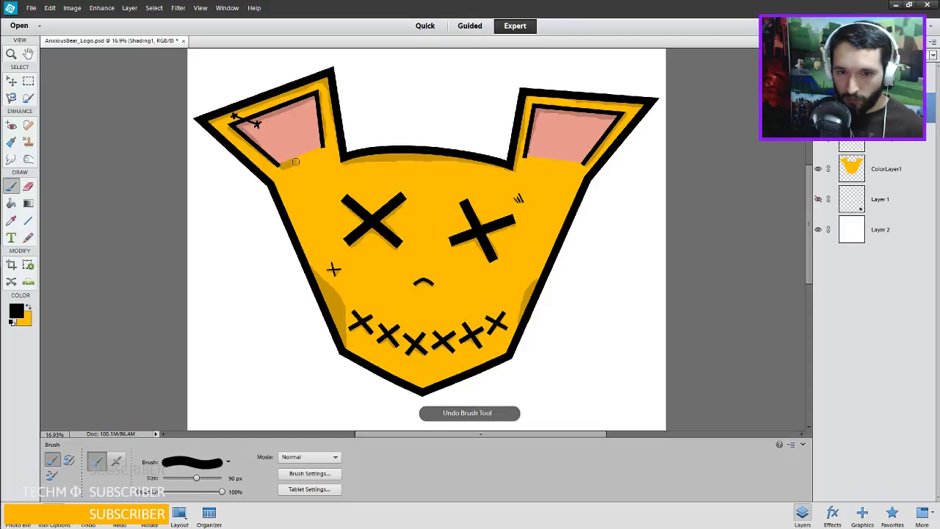
{"action": "left_click_drag", "start_coordinate": [295, 162], "coordinate": [325, 148]}
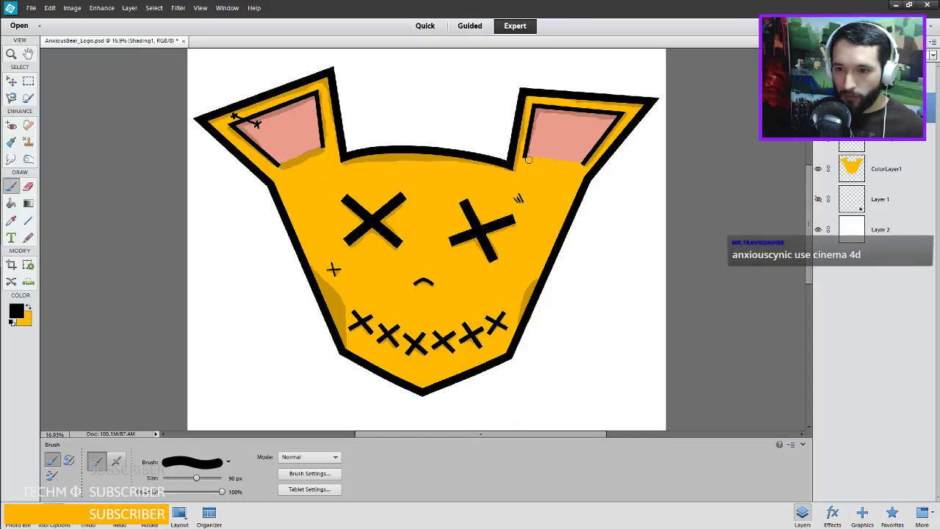
{"action": "left_click_drag", "start_coordinate": [530, 159], "coordinate": [577, 165]}
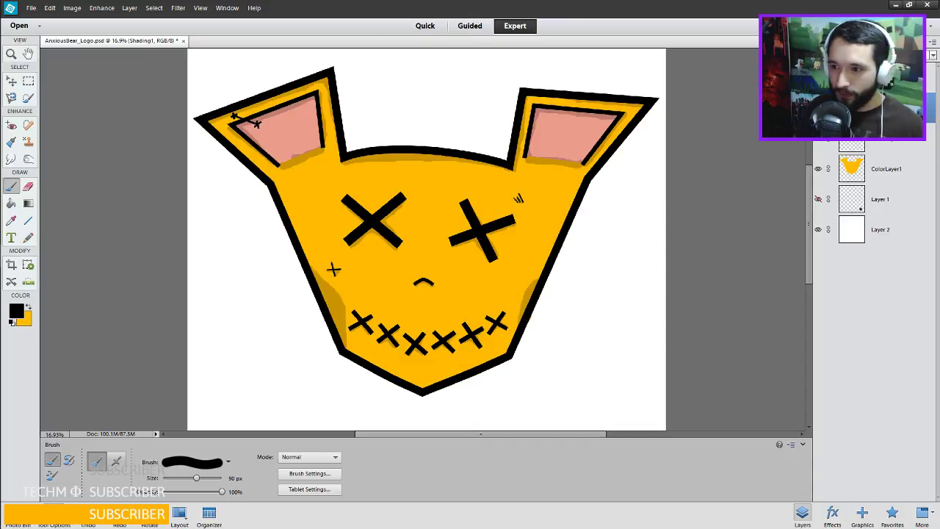
Select the pink inner-ear areas, erase the shadow overlapping them at 200 px, deselect, and thin the shadows beneath both ears.
{"action": "left_click", "coordinate": [852, 141], "text": "ctrl"}
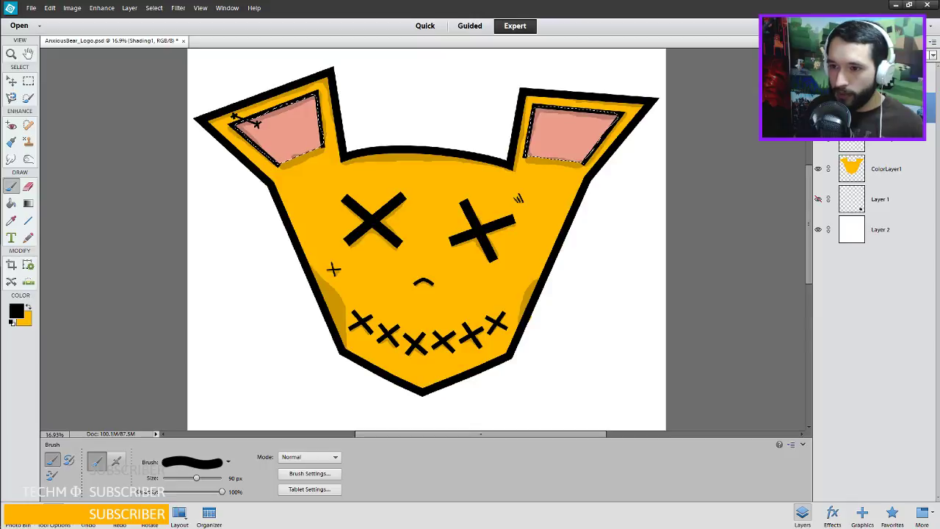
{"action": "key", "text": "e"}
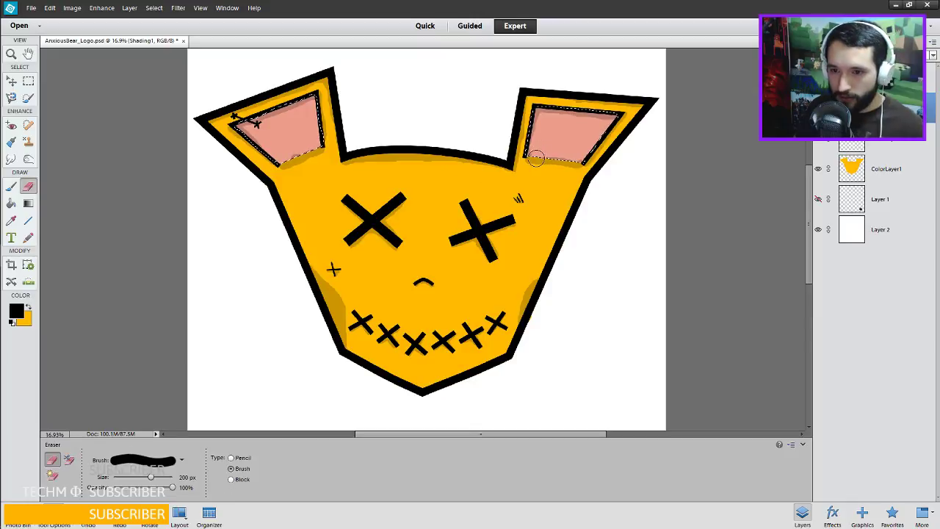
{"action": "left_click_drag", "start_coordinate": [533, 158], "coordinate": [575, 161]}
{"action": "mouse_move", "coordinate": [305, 155]}
{"action": "left_mouse_down"}
{"action": "mouse_move", "coordinate": [290, 156]}
{"action": "mouse_move", "coordinate": [302, 155]}
{"action": "left_mouse_up"}
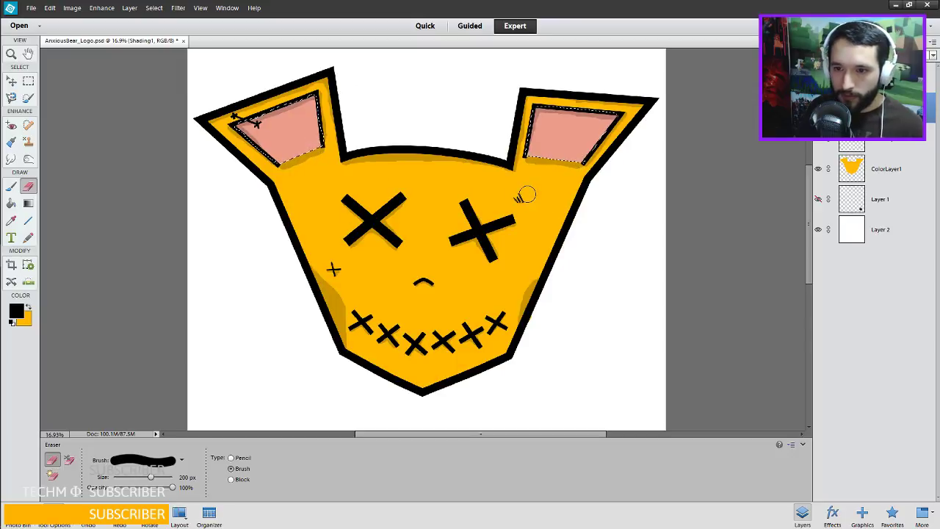
{"action": "key", "text": "ctrl+d"}
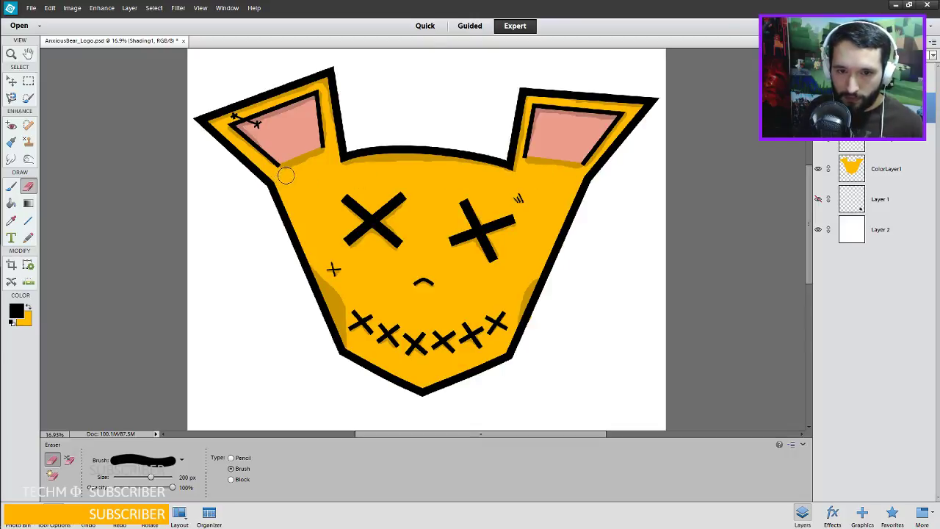
{"action": "left_click_drag", "start_coordinate": [286, 173], "coordinate": [323, 159]}
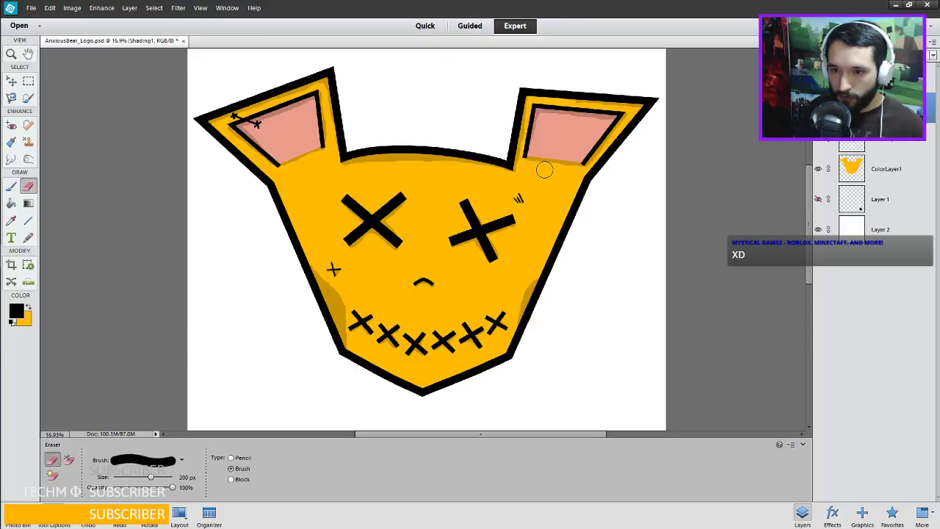
{"action": "key", "text": "ctrl+z"}
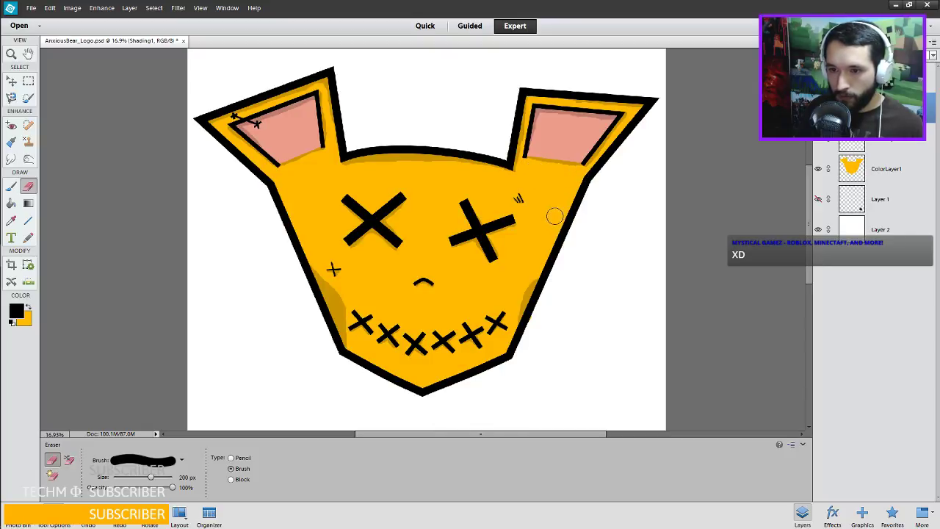
Paint shadow patches between the eyes, above the nose, above the mouth stitches and beside the right eye with the 60 px brush.
{"action": "scroll", "coordinate": [512, 197], "scroll_direction": "down", "scroll_amount": 2}
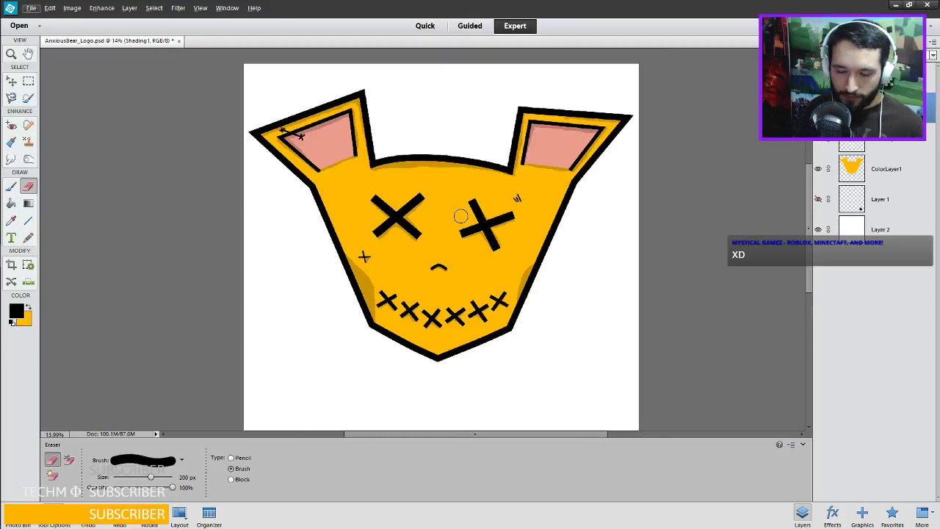
{"action": "key", "text": "b"}
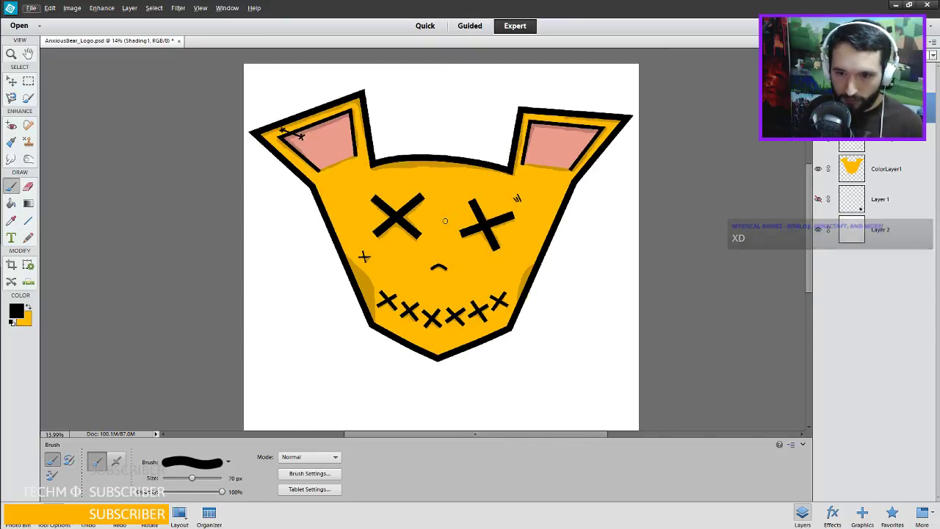
{"action": "key", "text": "bracketleft"}
{"action": "mouse_move", "coordinate": [440, 199]}
{"action": "left_mouse_down"}
{"action": "mouse_move", "coordinate": [430, 243]}
{"action": "mouse_move", "coordinate": [454, 246]}
{"action": "mouse_move", "coordinate": [443, 205]}
{"action": "left_mouse_up"}
{"action": "key", "text": "ctrl+z"}
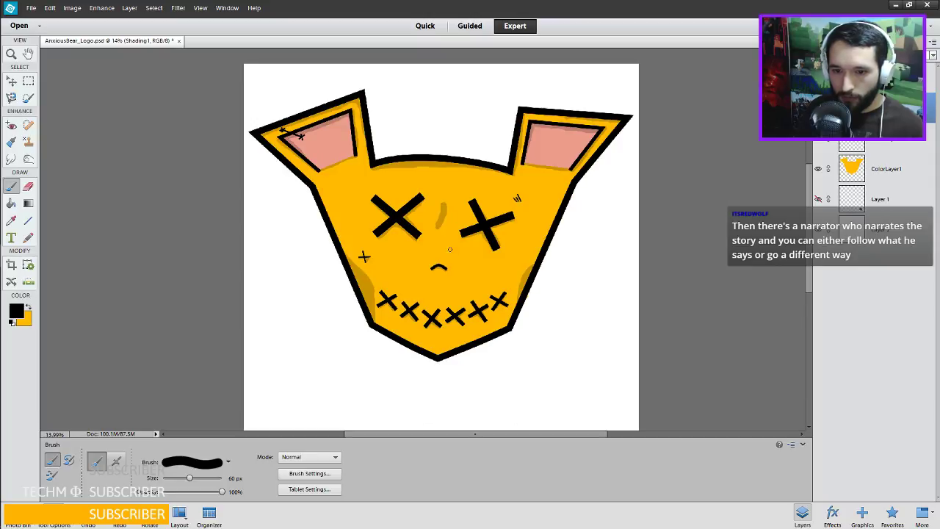
{"action": "mouse_move", "coordinate": [444, 246]}
{"action": "left_mouse_down"}
{"action": "mouse_move", "coordinate": [446, 262]}
{"action": "mouse_move", "coordinate": [448, 241]}
{"action": "left_mouse_up"}
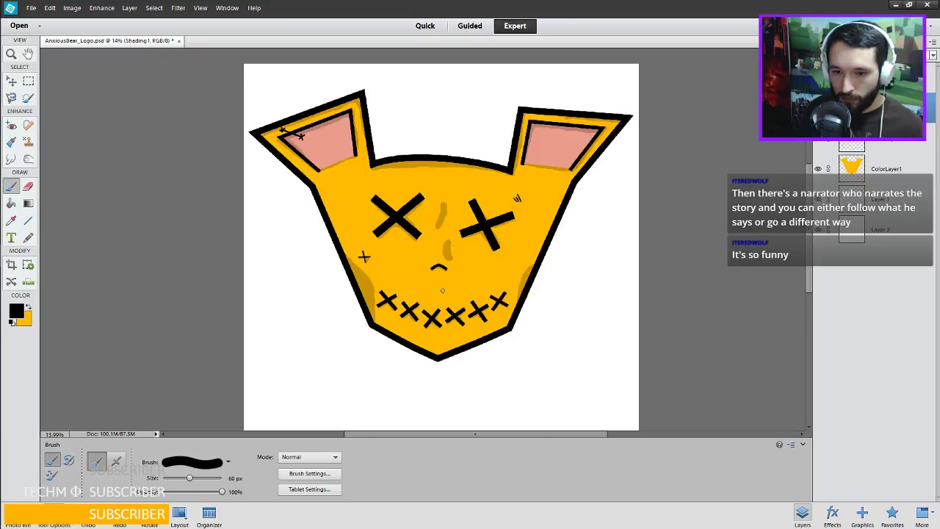
{"action": "mouse_move", "coordinate": [442, 290]}
{"action": "left_mouse_down"}
{"action": "mouse_move", "coordinate": [473, 284]}
{"action": "mouse_move", "coordinate": [447, 295]}
{"action": "left_mouse_up"}
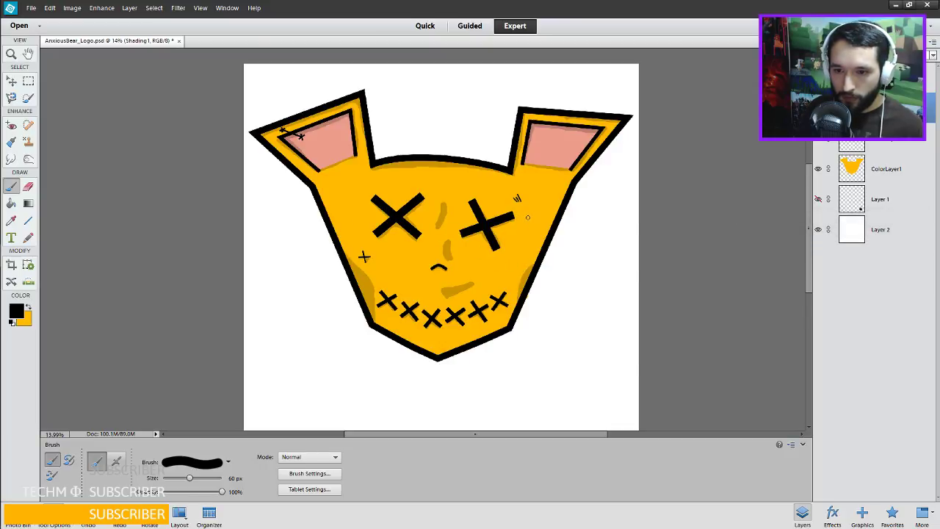
{"action": "mouse_move", "coordinate": [527, 217]}
{"action": "left_mouse_down"}
{"action": "mouse_move", "coordinate": [521, 232]}
{"action": "mouse_move", "coordinate": [529, 214]}
{"action": "mouse_move", "coordinate": [531, 235]}
{"action": "left_mouse_up"}
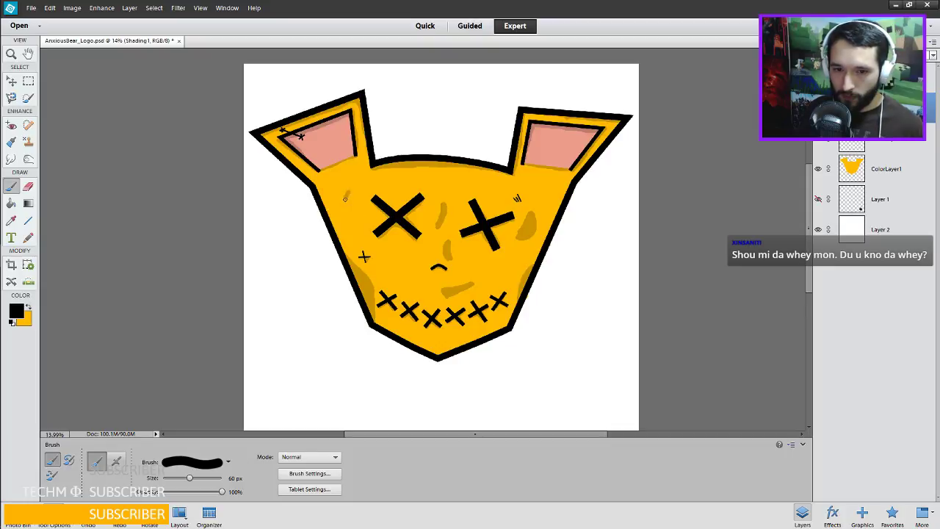
Paint 60 px shadow patches above the left and right eyes and on the chin, undoing and repainting the chin stroke.
{"action": "left_click_drag", "start_coordinate": [345, 198], "coordinate": [356, 191]}
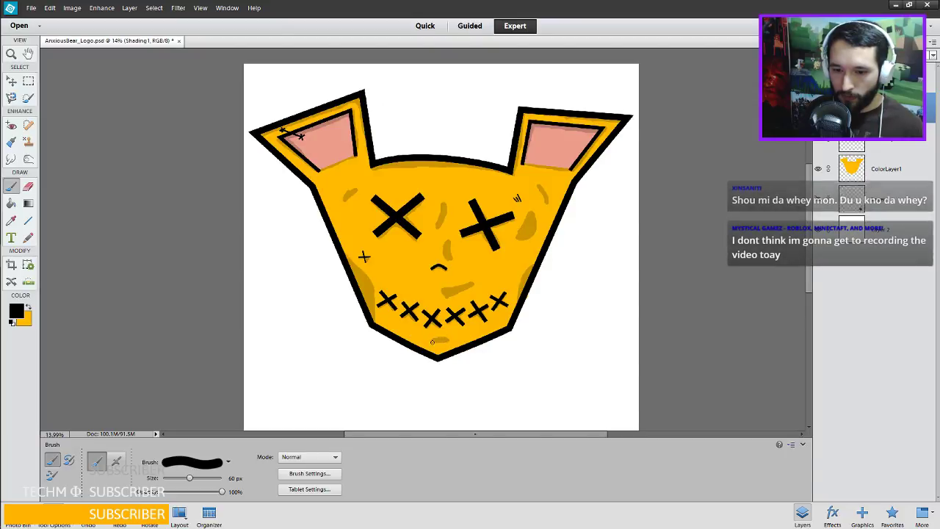
{"action": "key", "text": "ctrl+z"}
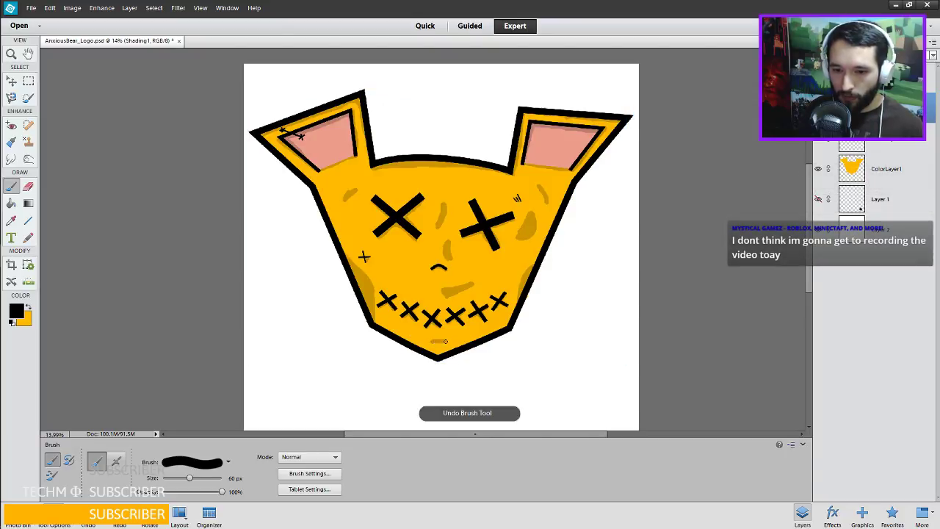
{"action": "left_click_drag", "start_coordinate": [433, 342], "coordinate": [447, 340]}
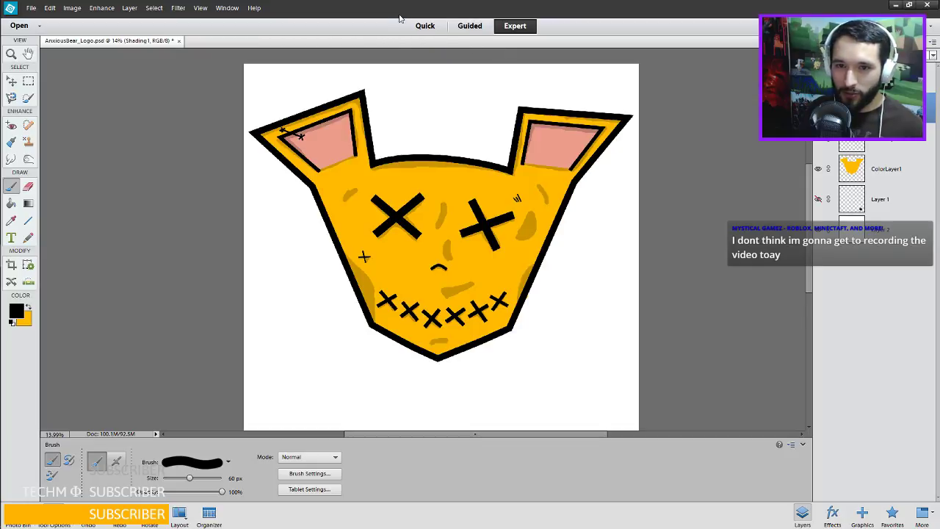
Reduce the brush to 20 px and paint fine shadows along the stitch on the left ear, undoing misplaced strokes.
{"action": "scroll", "coordinate": [302, 141], "scroll_direction": "up", "scroll_amount": 5}
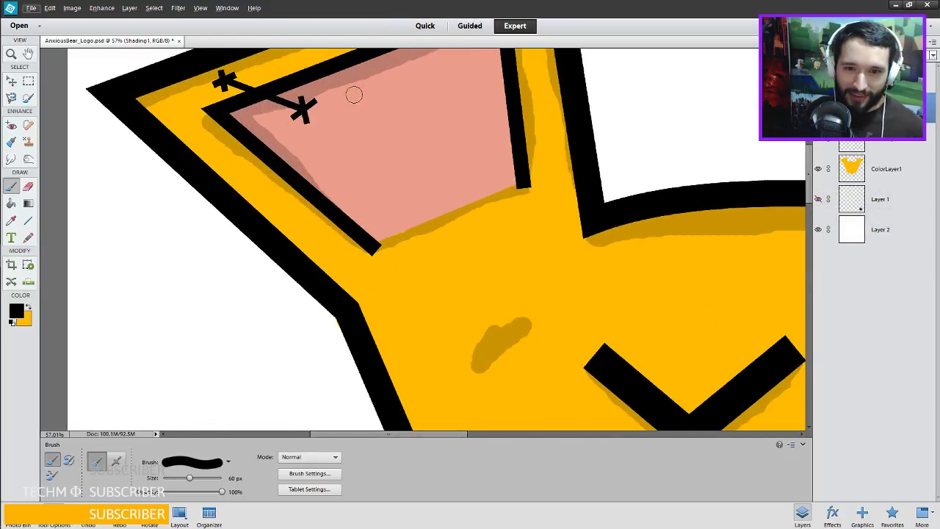
{"action": "key", "text": "bracketleft"}
{"action": "key", "text": "bracketleft"}
{"action": "key", "text": "bracketleft"}
{"action": "key", "text": "bracketleft"}
{"action": "key", "text": "bracketleft"}
{"action": "key", "text": "bracketleft"}
{"action": "key", "text": "bracketleft"}
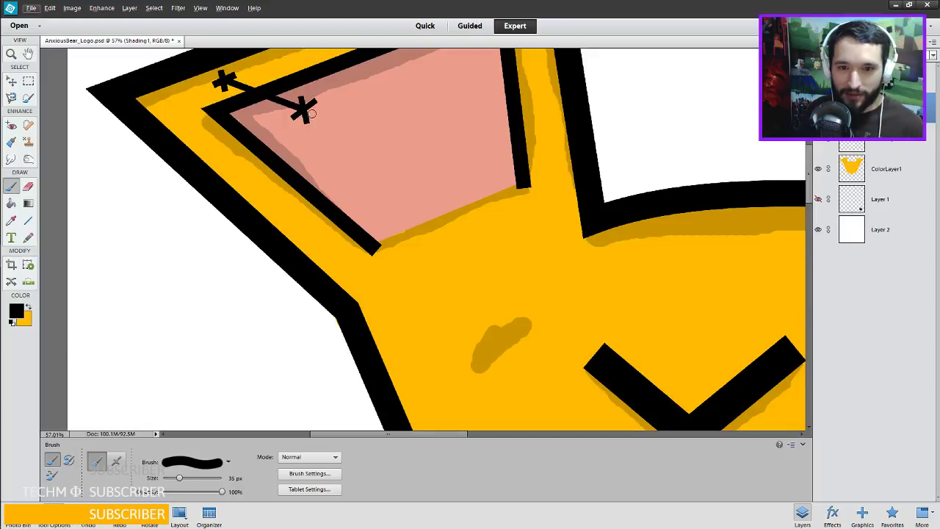
{"action": "key", "text": "bracketleft"}
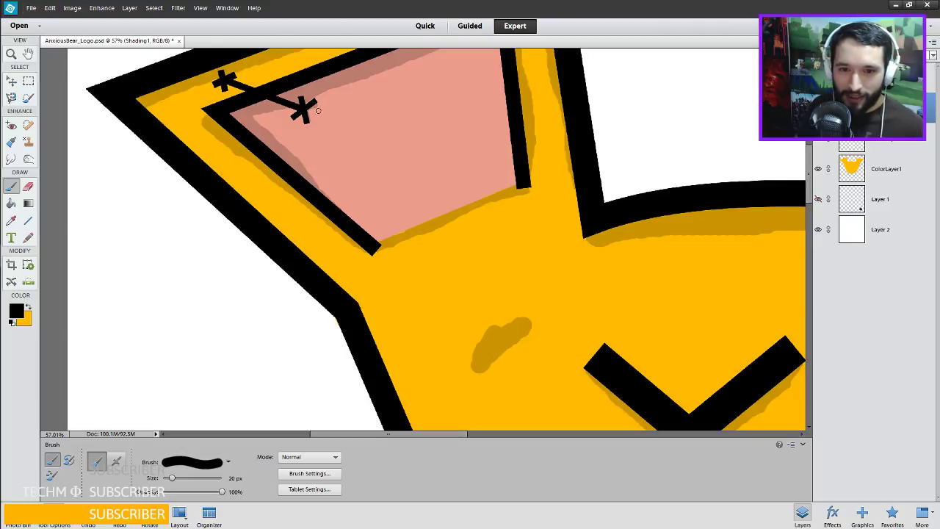
{"action": "key", "text": "ctrl+z"}
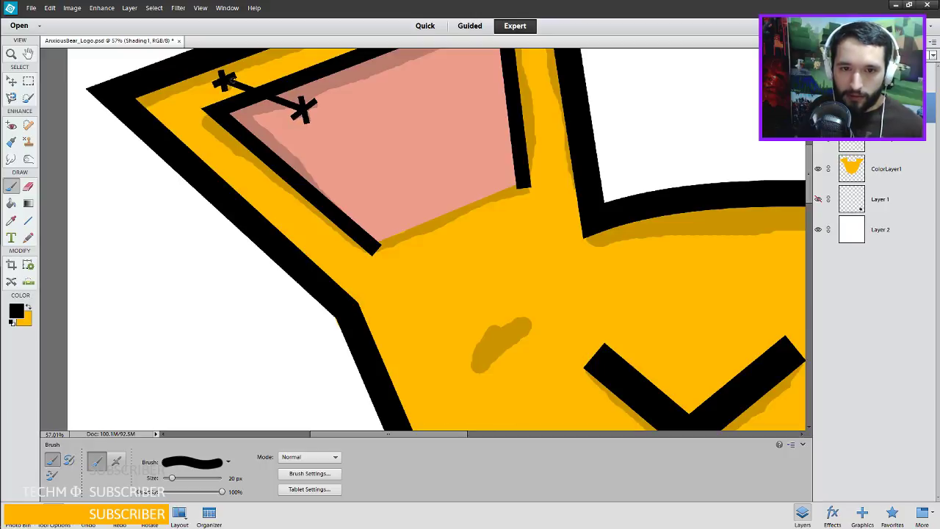
{"action": "key", "text": "ctrl+z"}
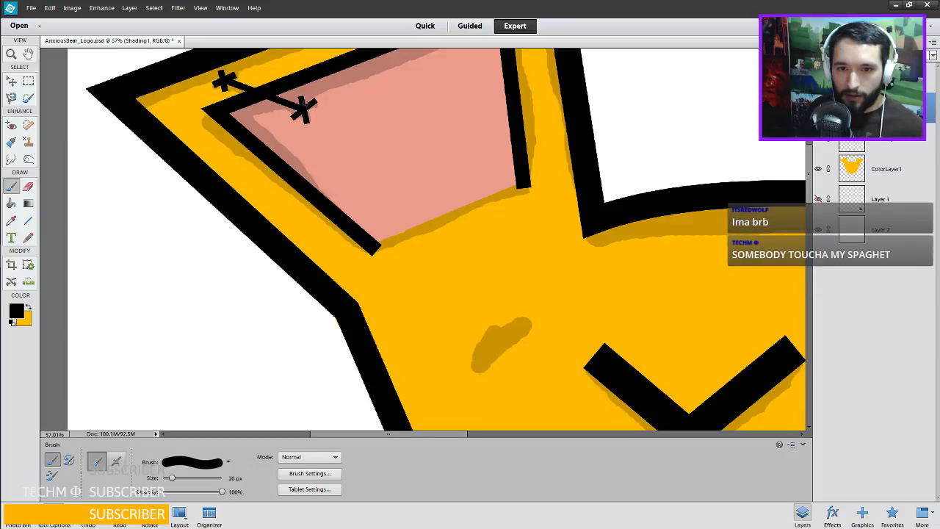
Enlarge the brush to 90 px and paint curved shadow strokes beneath the left and right eyes.
{"action": "scroll", "coordinate": [323, 135], "scroll_direction": "down", "scroll_amount": 3}
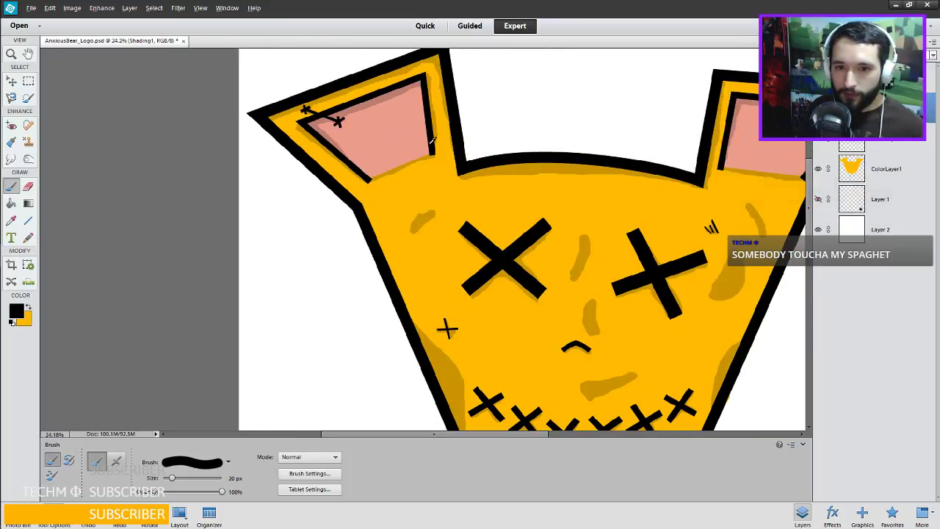
{"action": "scroll", "coordinate": [431, 139], "scroll_direction": "down", "scroll_amount": 4}
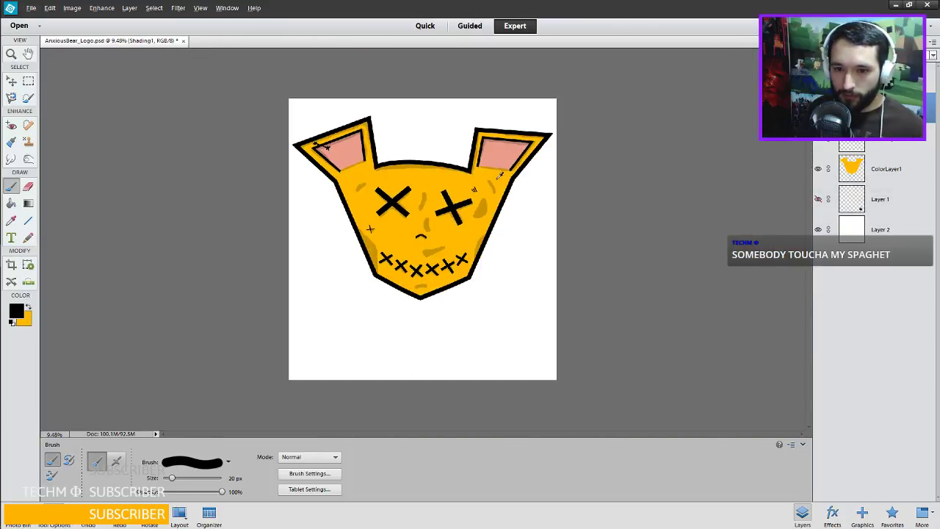
{"action": "scroll", "coordinate": [499, 174], "scroll_direction": "up", "scroll_amount": 1}
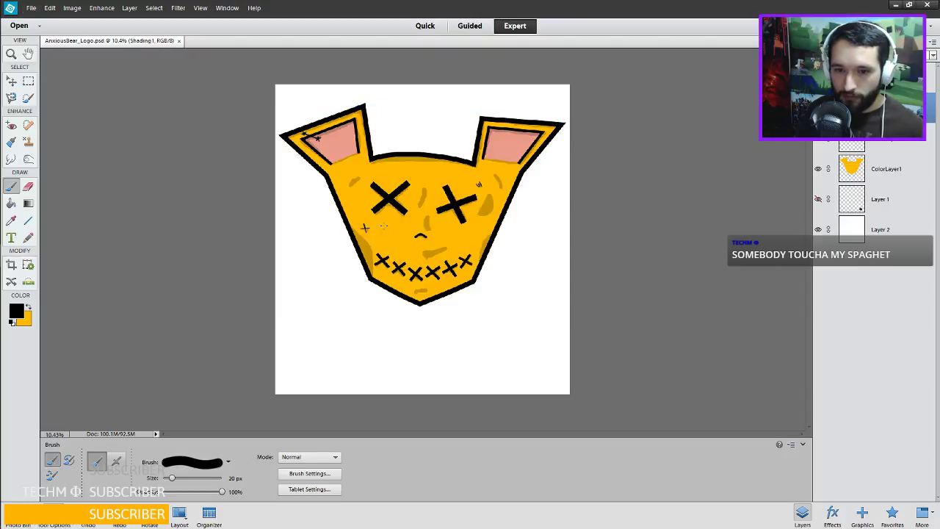
{"action": "key", "text": "bracketright"}
{"action": "key", "text": "bracketright"}
{"action": "key", "text": "bracketright"}
{"action": "key", "text": "bracketright"}
{"action": "key", "text": "bracketright"}
{"action": "key", "text": "bracketright"}
{"action": "key", "text": "bracketright"}
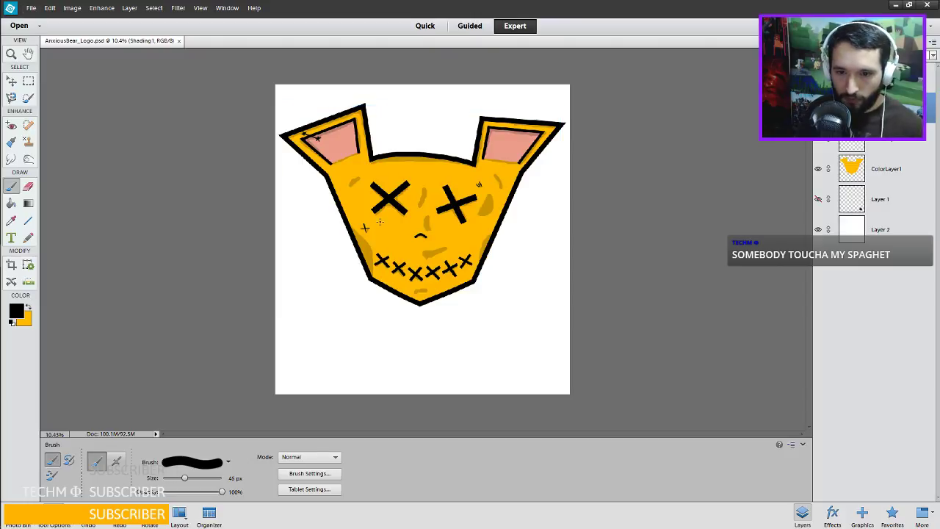
{"action": "left_click_drag", "start_coordinate": [375, 218], "coordinate": [409, 221]}
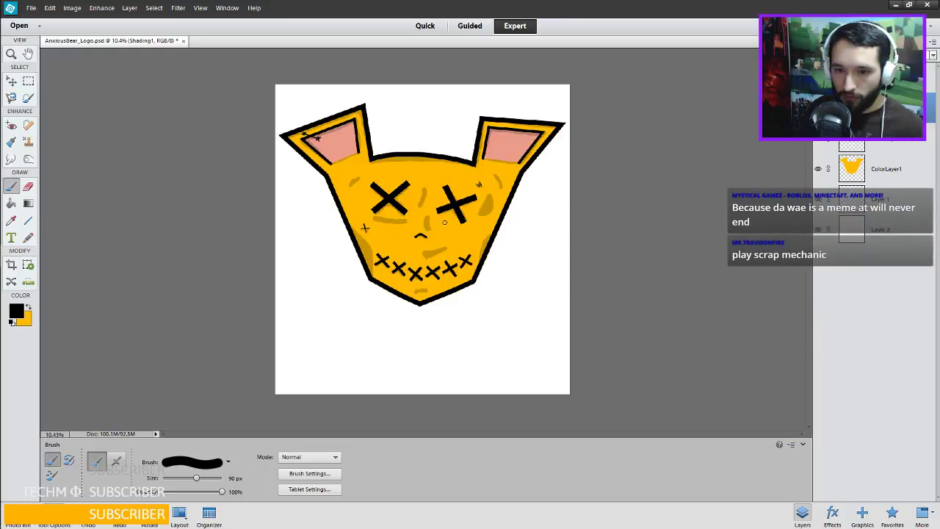
{"action": "mouse_move", "coordinate": [444, 221]}
{"action": "left_mouse_down"}
{"action": "mouse_move", "coordinate": [468, 222]}
{"action": "mouse_move", "coordinate": [451, 222]}
{"action": "left_mouse_up"}
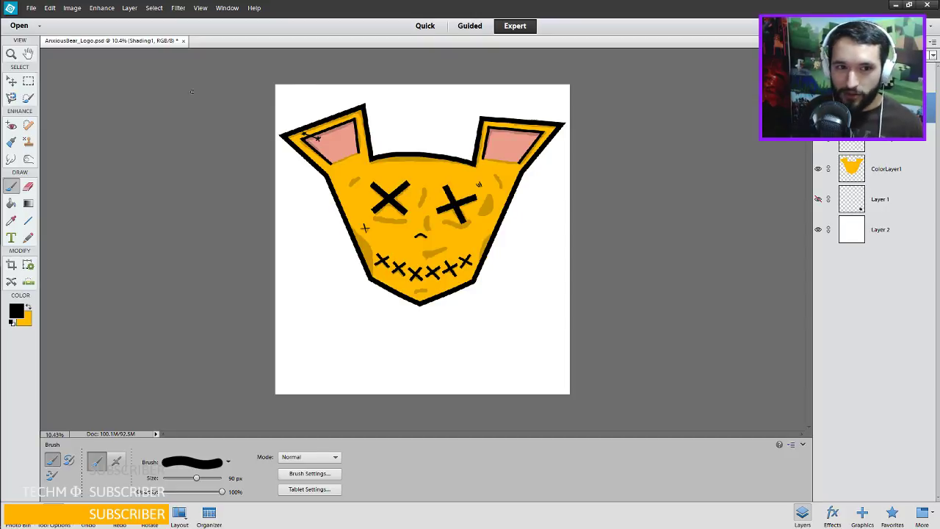
Try the Blur filter on the Shading1 layer, undo it, and apply a Gaussian Blur with a 10-pixel radius instead.
{"action": "left_click", "coordinate": [179, 8]}
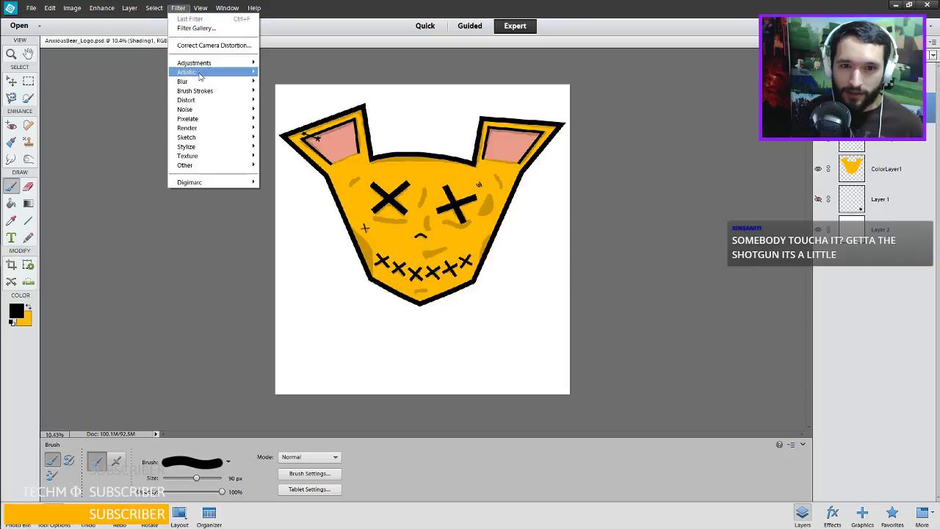
{"action": "left_click", "coordinate": [326, 94]}
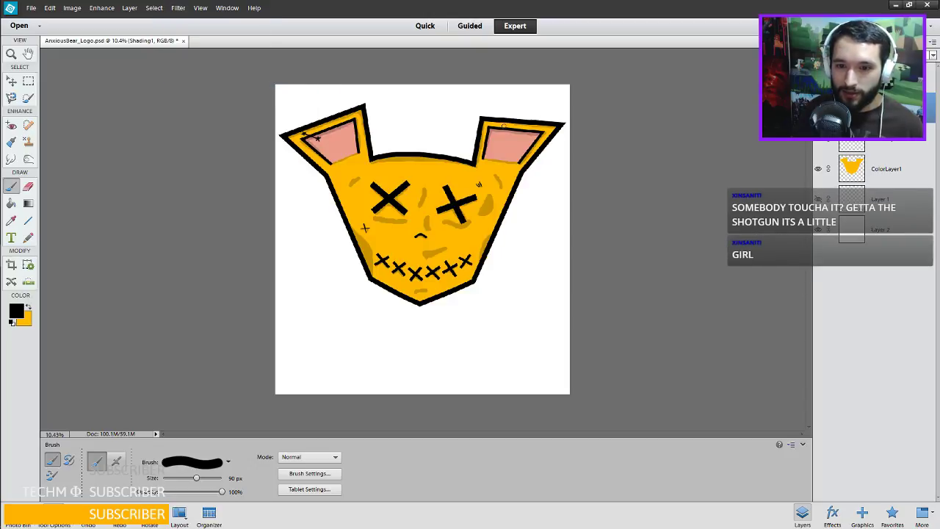
{"action": "left_click", "coordinate": [179, 8]}
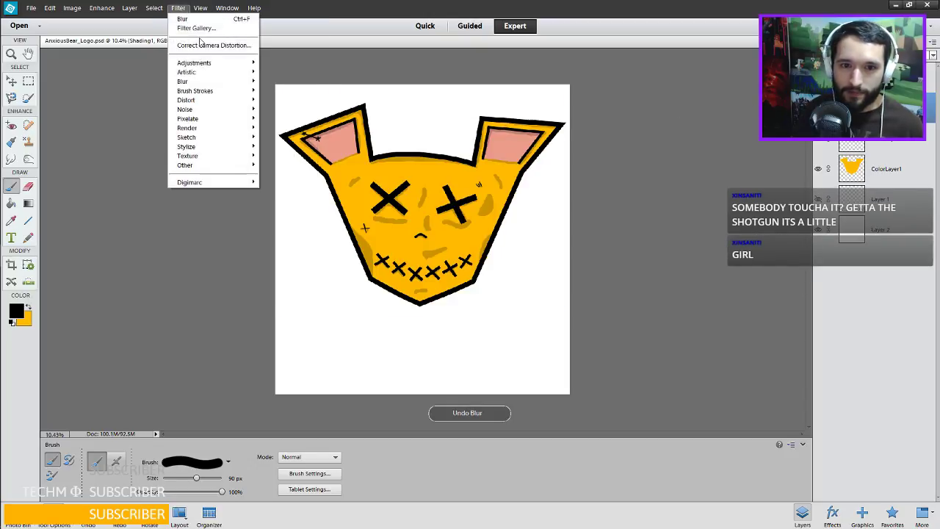
{"action": "mouse_move", "coordinate": [213, 81]}
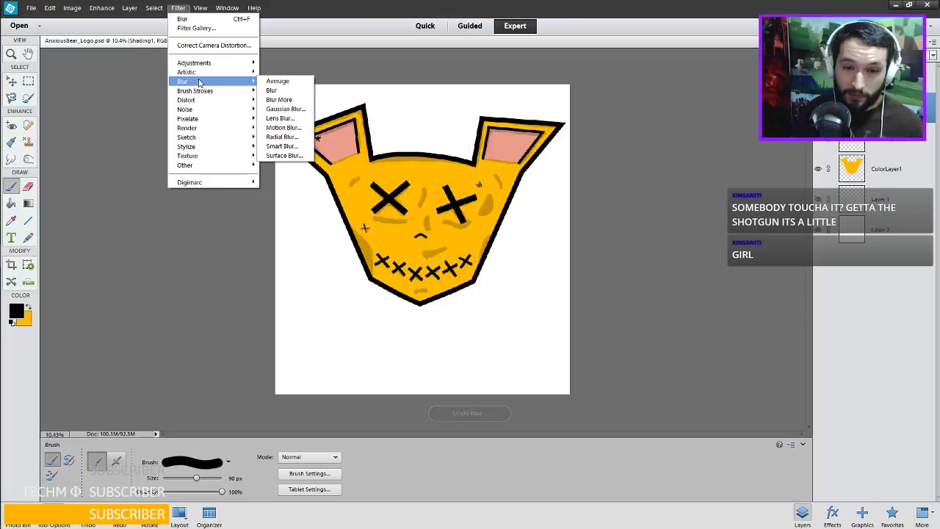
{"action": "left_click", "coordinate": [294, 110]}
{"action": "mouse_move", "coordinate": [170, 274]}
{"action": "left_mouse_down"}
{"action": "mouse_move", "coordinate": [219, 277]}
{"action": "mouse_move", "coordinate": [163, 276]}
{"action": "mouse_move", "coordinate": [183, 279]}
{"action": "left_mouse_up"}
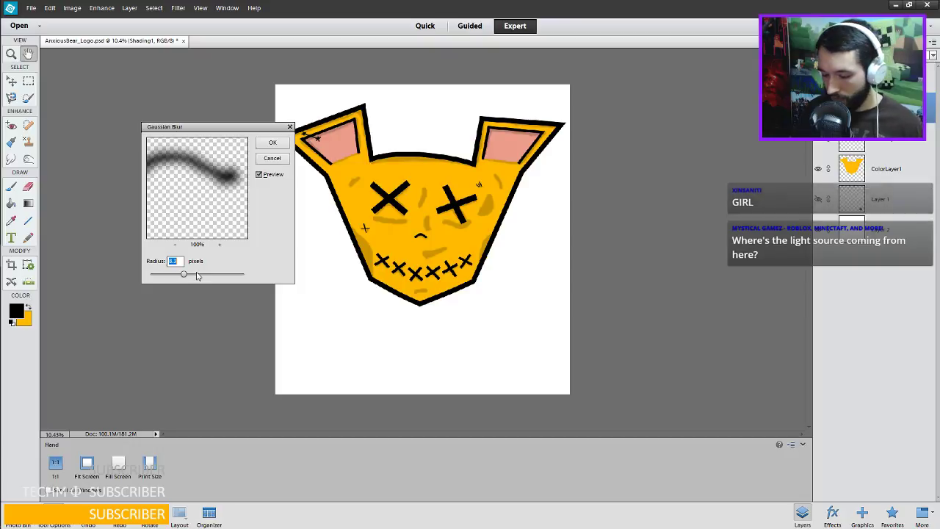
{"action": "key", "text": "Return"}
{"action": "key", "text": "b"}
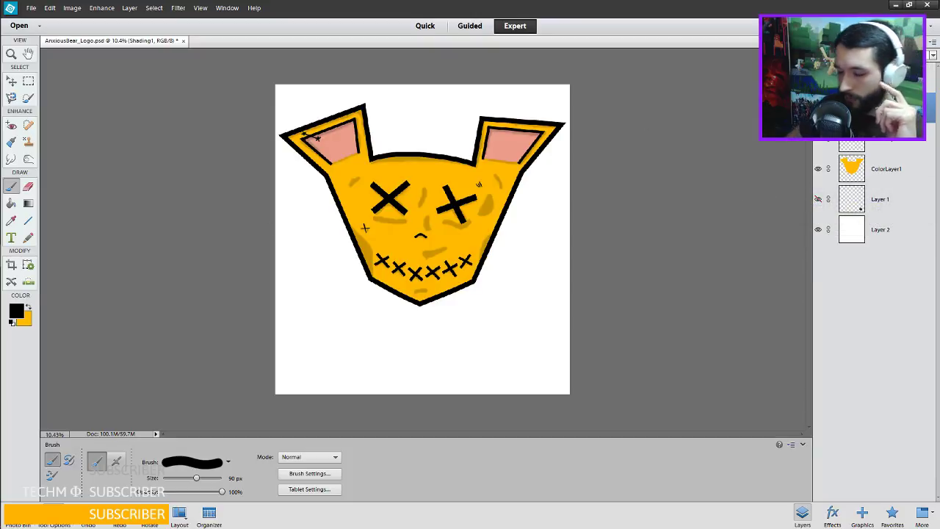
Try darker and lighter opacities for the blurred shadows on the Shading1 layer.
{"action": "key", "text": "ctrl+z"}
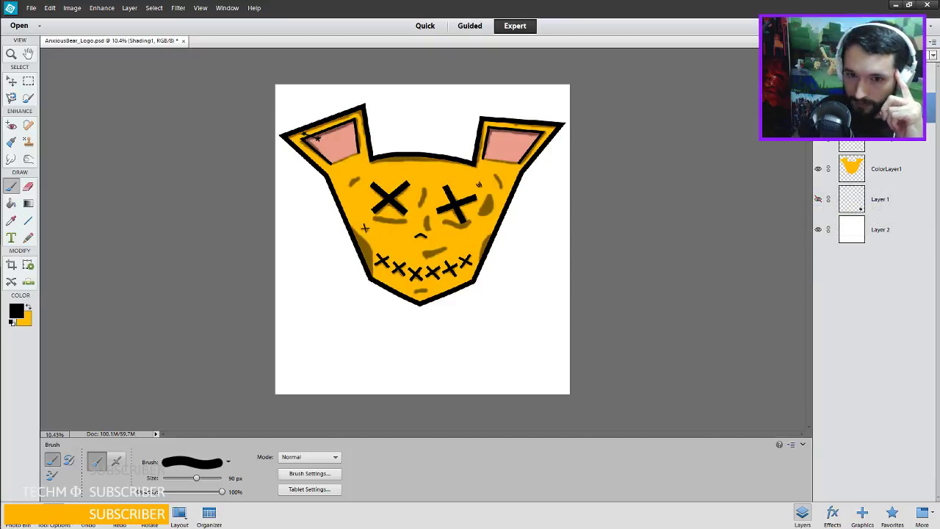
{"action": "key", "text": "ctrl+y"}
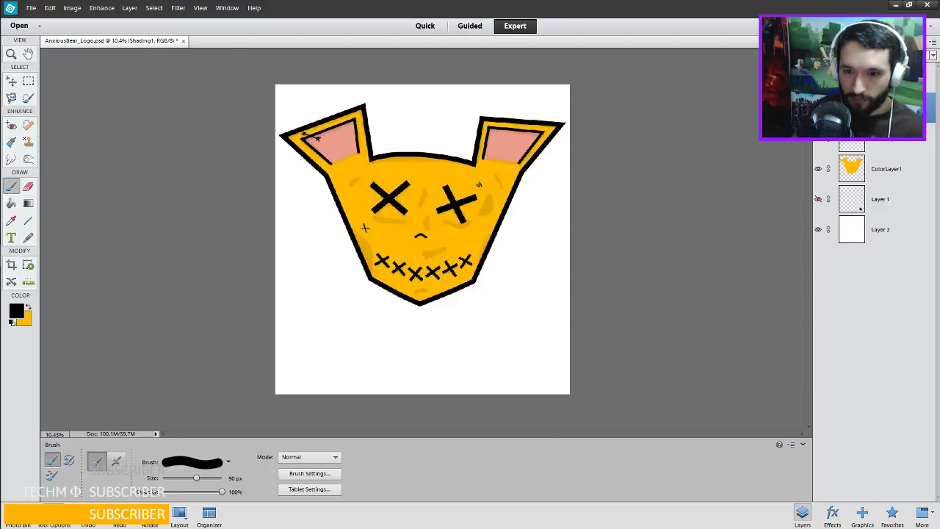
{"action": "key", "text": "ctrl+z"}
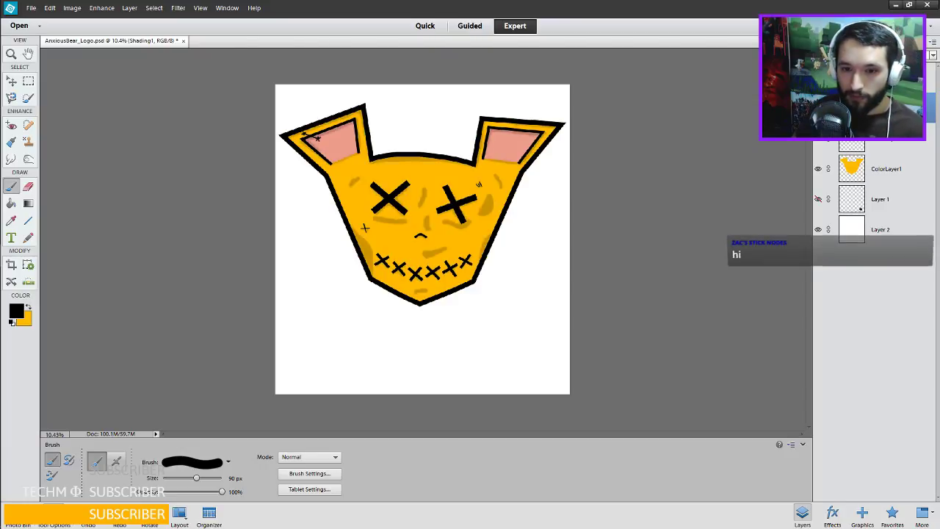
{"action": "mouse_move", "coordinate": [886, 66]}
{"action": "left_mouse_down"}
{"action": "mouse_move", "coordinate": [869, 66]}
{"action": "mouse_move", "coordinate": [879, 67]}
{"action": "left_mouse_up"}
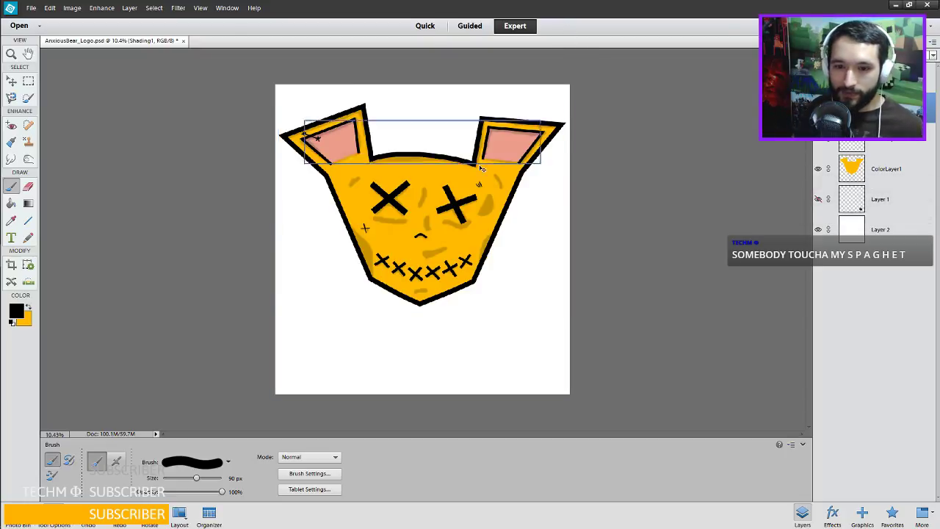
Undo the Gaussian Blur and the brush strokes beneath both eyes, redoing them briefly to compare.
{"action": "key", "text": "ctrl+z"}
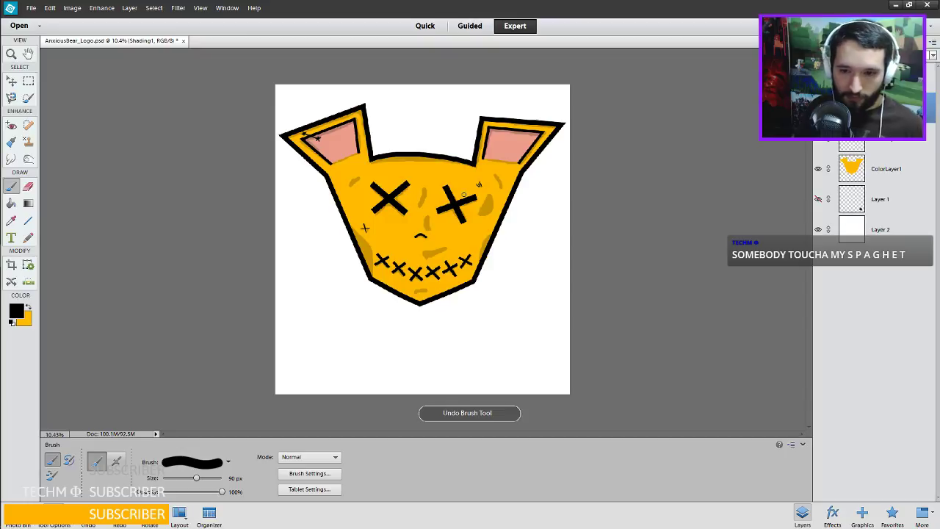
{"action": "key", "text": "ctrl+y"}
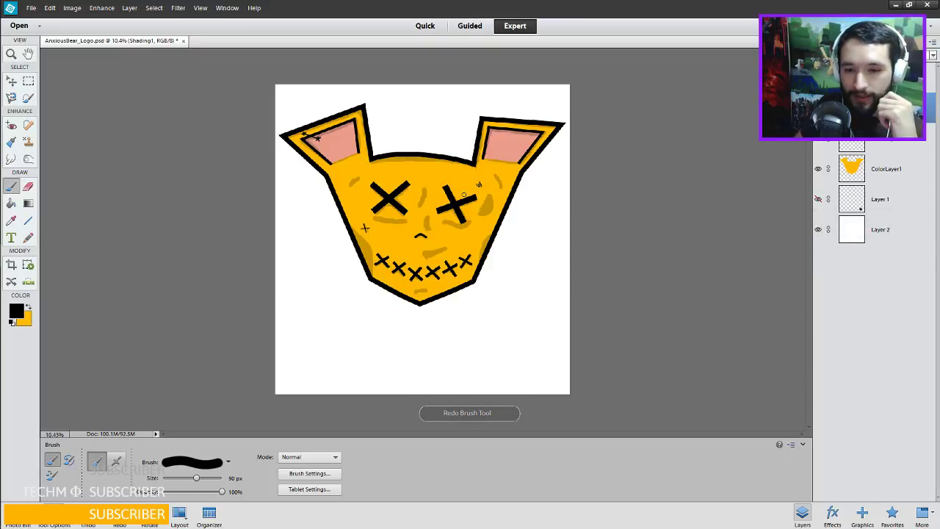
{"action": "key", "text": "ctrl+z"}
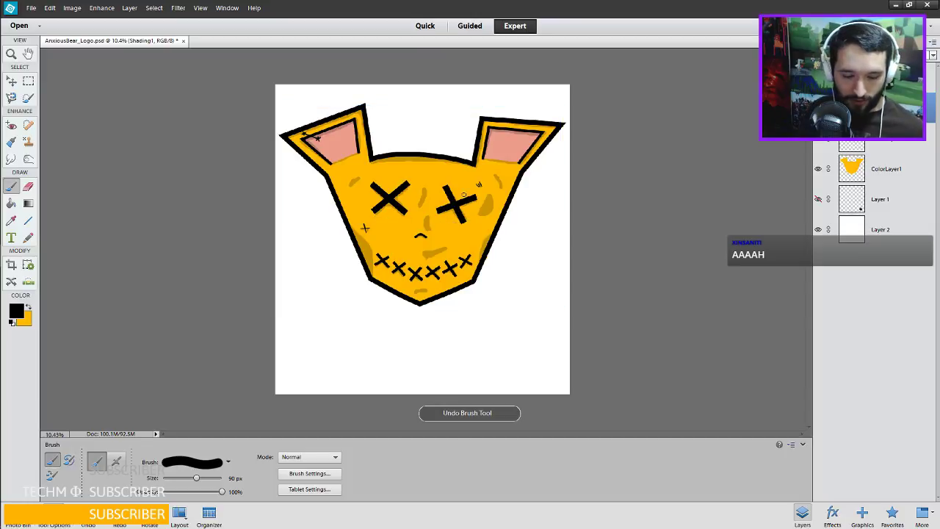
{"action": "key", "text": "ctrl+y"}
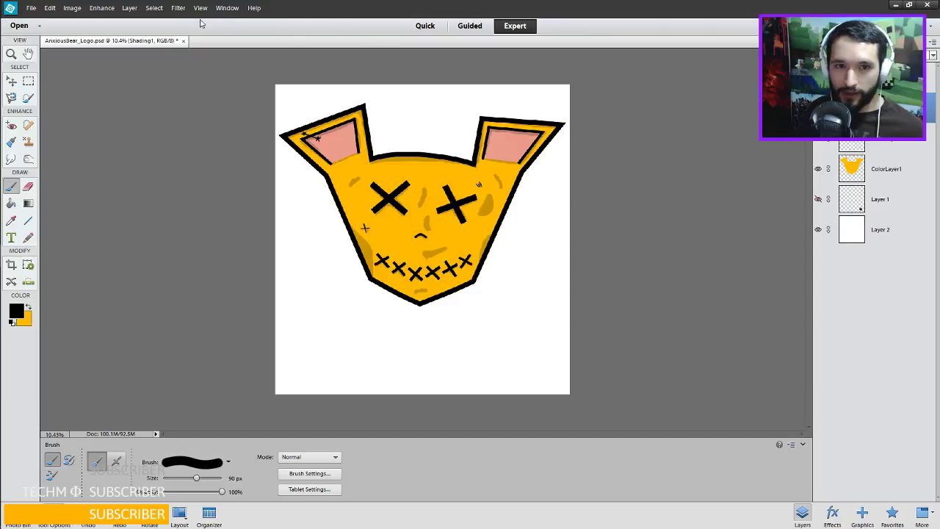
Preview a Gaussian Blur on the Shading1 layer at a large and a small radius, and cancel the filter.
{"action": "left_click", "coordinate": [177, 8]}
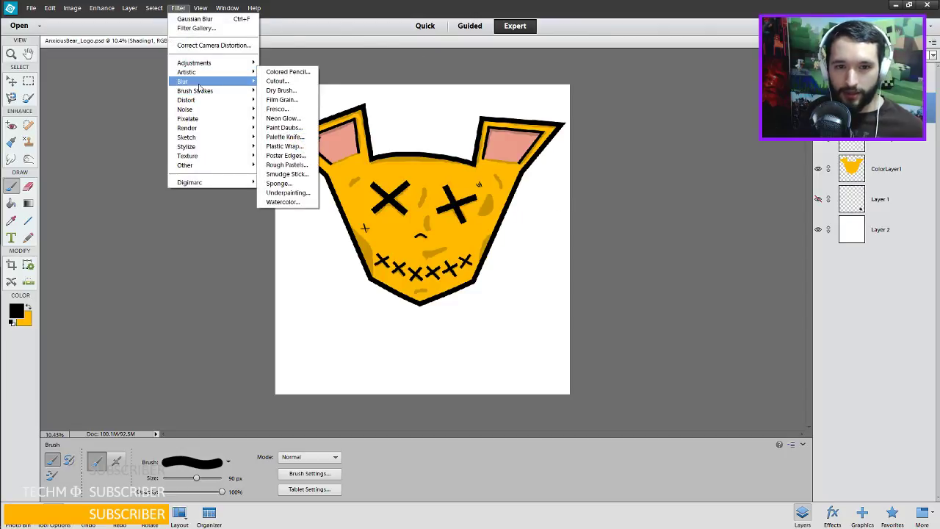
{"action": "mouse_move", "coordinate": [196, 83]}
{"action": "left_click", "coordinate": [285, 108]}
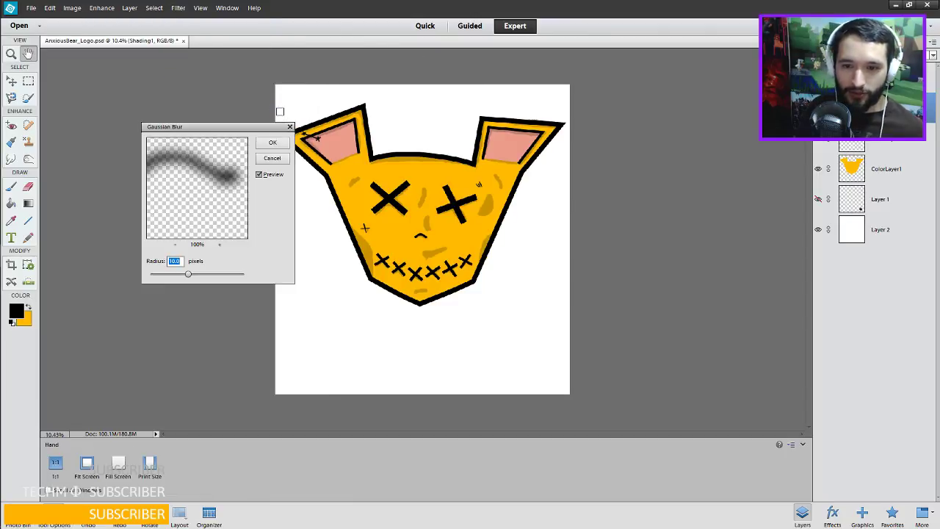
{"action": "left_click", "coordinate": [206, 275]}
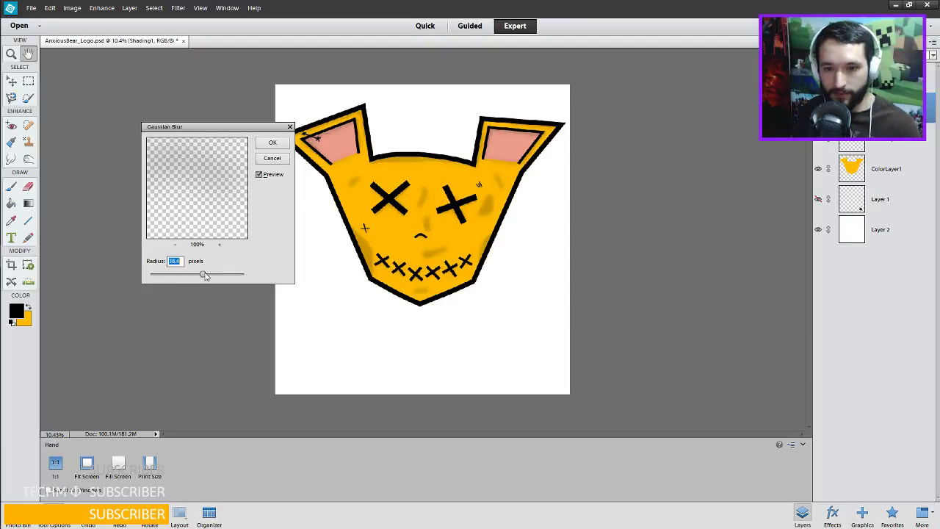
{"action": "left_click_drag", "start_coordinate": [206, 275], "coordinate": [174, 275]}
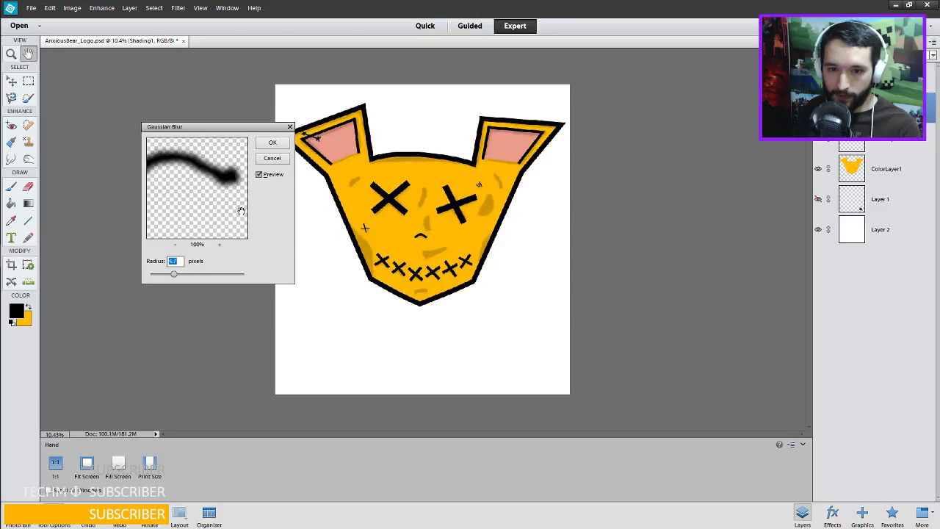
{"action": "left_click", "coordinate": [273, 160]}
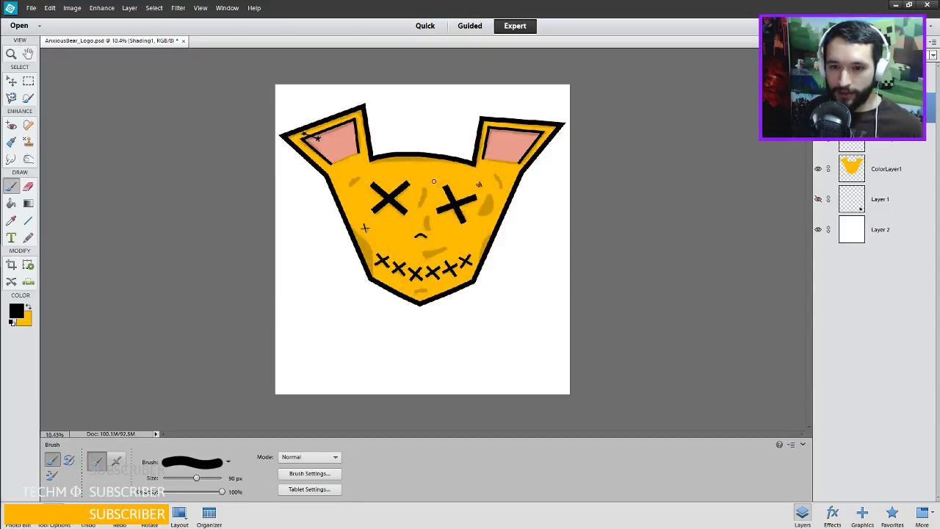
{"action": "scroll", "coordinate": [495, 189], "scroll_direction": "up", "scroll_amount": 5}
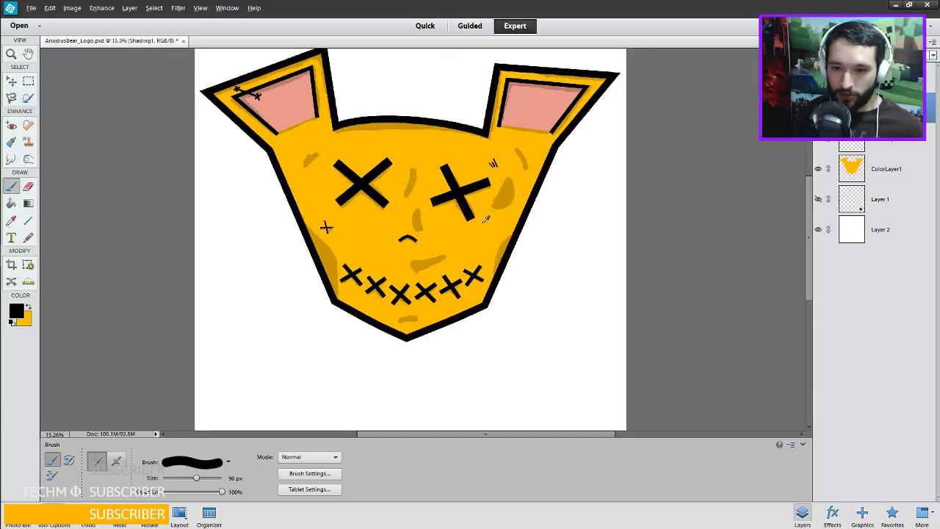
{"action": "left_click_drag", "start_coordinate": [382, 282], "coordinate": [407, 264]}
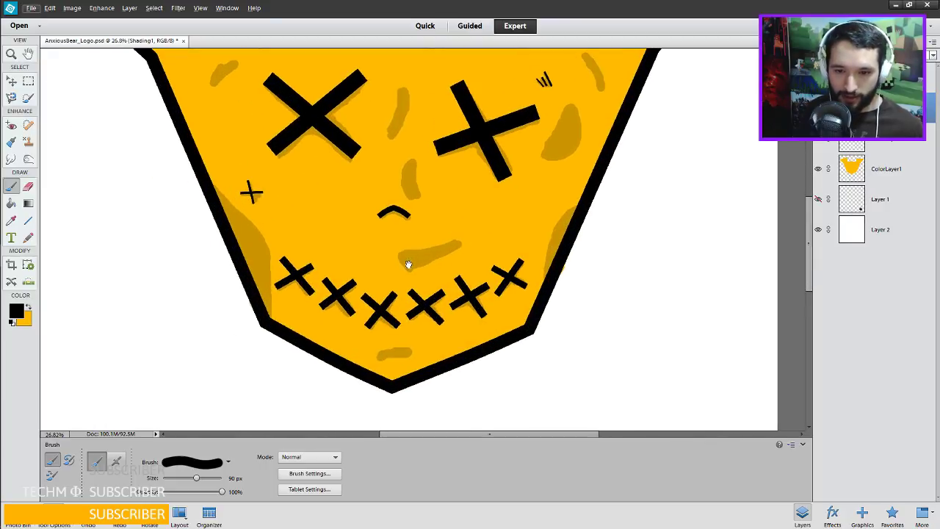
Erase the shading stroke above the stitched mouth and thin the shading mark above the nose with the 200 px eraser.
{"action": "key", "text": "e"}
{"action": "mouse_move", "coordinate": [483, 234]}
{"action": "left_mouse_down"}
{"action": "mouse_move", "coordinate": [404, 254]}
{"action": "mouse_move", "coordinate": [399, 267]}
{"action": "mouse_move", "coordinate": [420, 262]}
{"action": "left_mouse_up"}
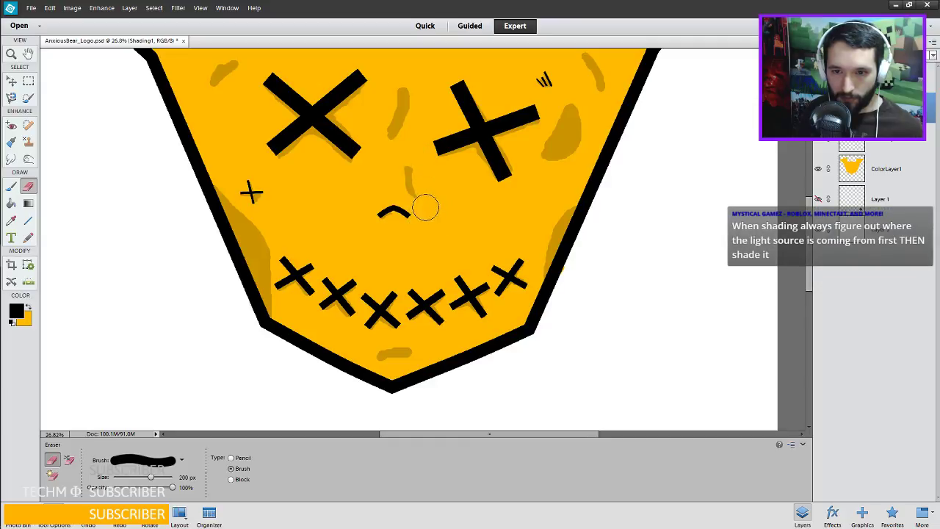
{"action": "scroll", "coordinate": [420, 189], "scroll_direction": "up", "scroll_amount": 2}
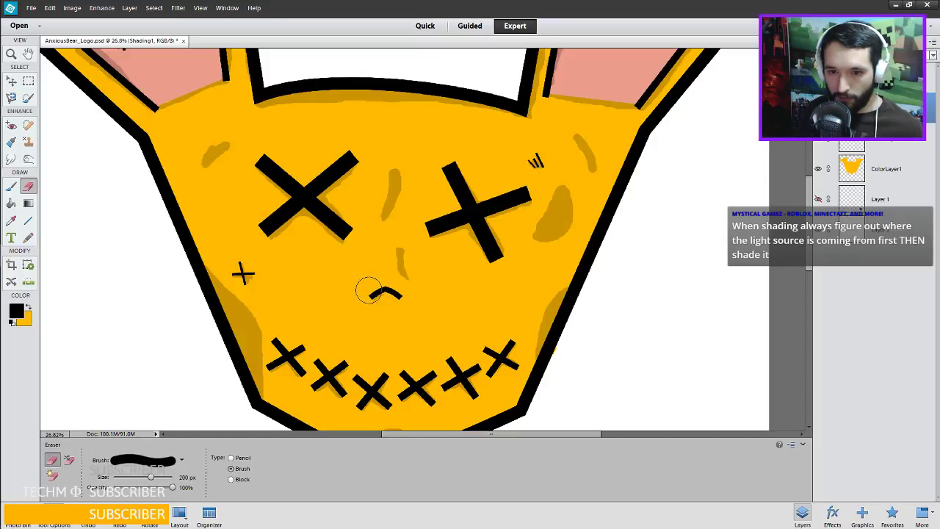
Try touching up the lower tip of the shading mark between the eyes with a 35 px brush.
{"action": "key", "text": "b"}
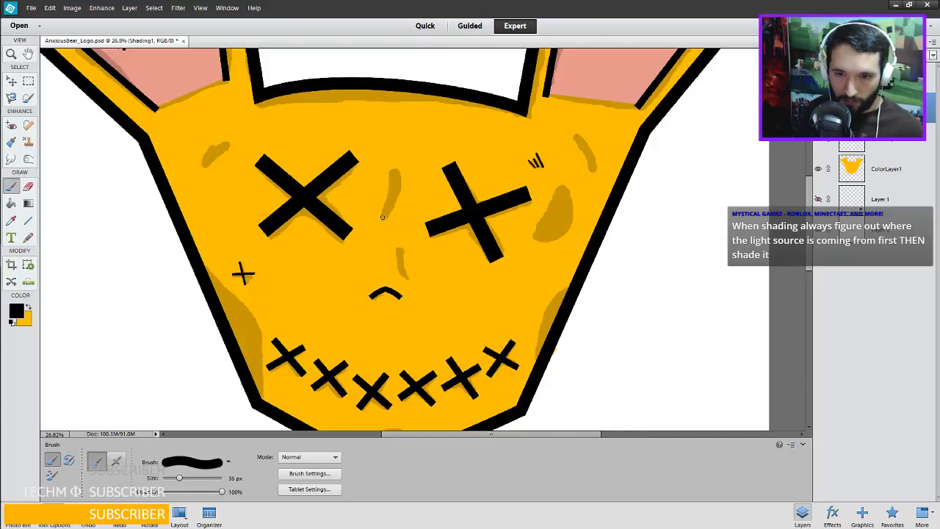
{"action": "key", "text": "ctrl+z"}
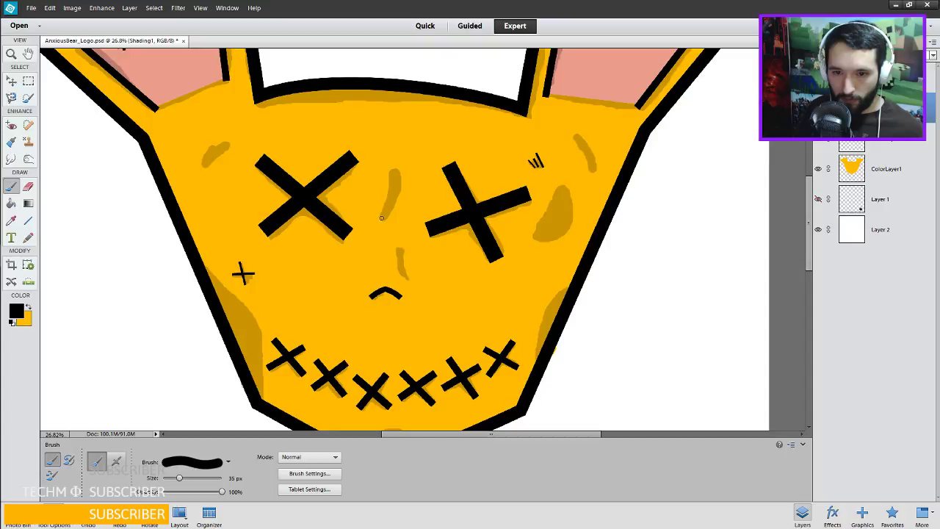
{"action": "key", "text": "ctrl+z"}
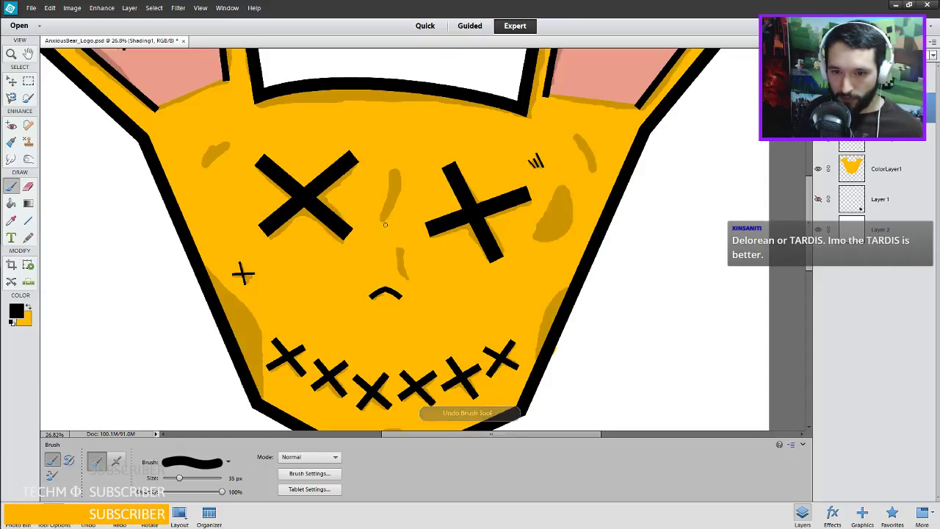
Thin the shading mark on the forehead below the bear's right-hand ear with the 200 px eraser.
{"action": "mouse_move", "coordinate": [408, 189]}
{"action": "left_mouse_down"}
{"action": "mouse_move", "coordinate": [414, 208]}
{"action": "mouse_move", "coordinate": [405, 213]}
{"action": "left_mouse_up"}
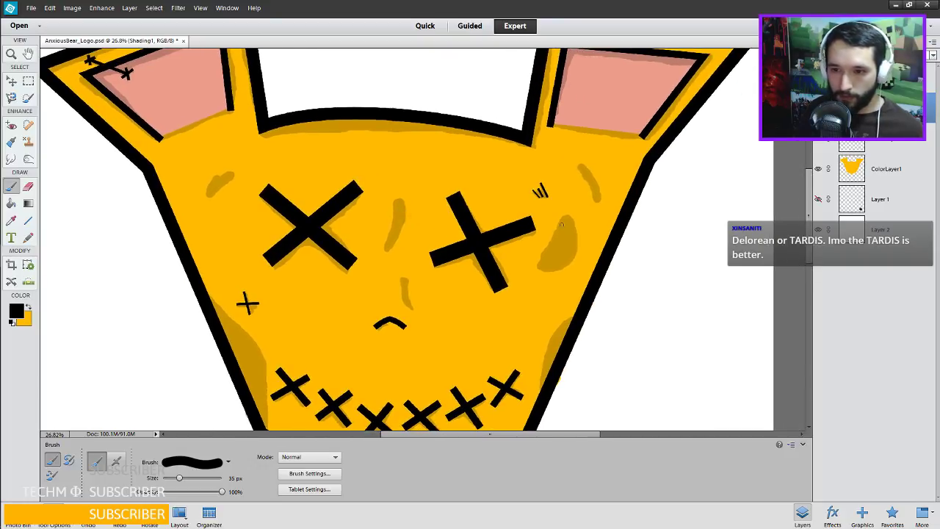
{"action": "key", "text": "e"}
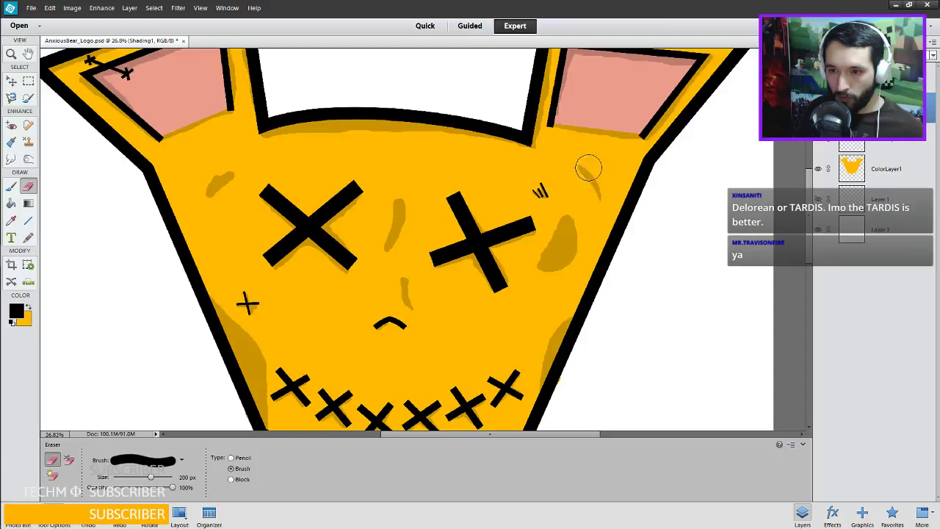
{"action": "key", "text": "ctrl+z"}
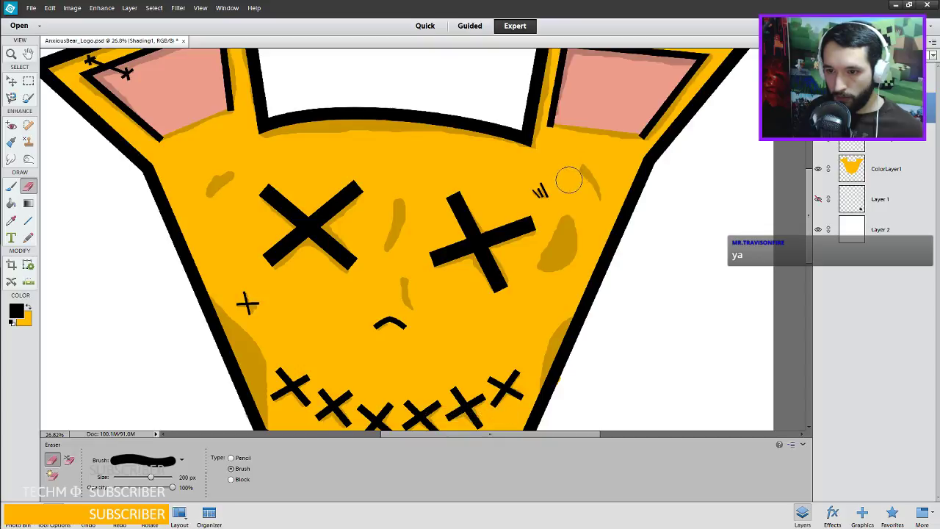
Erase the lower part of the shading mark below the left-hand ear, leaving a thin curved sliver.
{"action": "left_click_drag", "start_coordinate": [459, 199], "coordinate": [536, 214]}
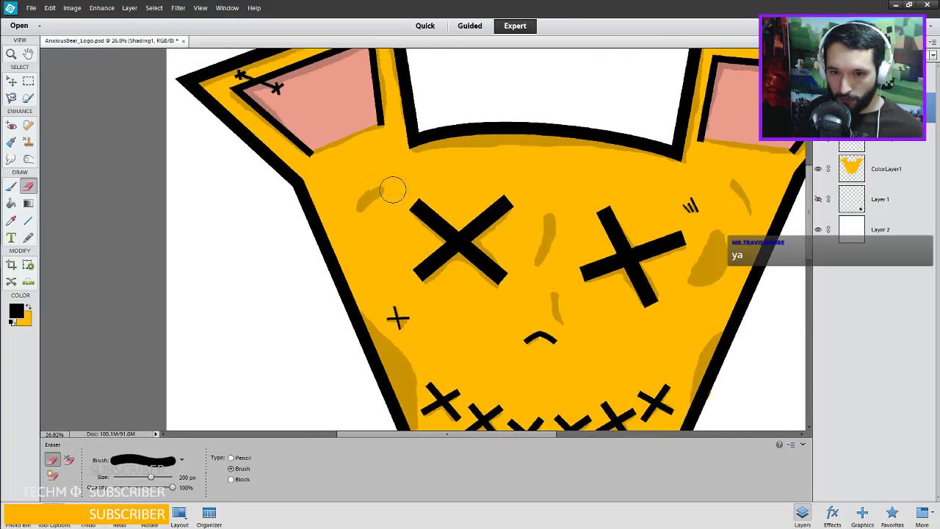
{"action": "mouse_move", "coordinate": [381, 211]}
{"action": "left_mouse_down"}
{"action": "mouse_move", "coordinate": [360, 220]}
{"action": "mouse_move", "coordinate": [377, 204]}
{"action": "mouse_move", "coordinate": [387, 240]}
{"action": "left_mouse_up"}
{"action": "key", "text": "ctrl+z"}
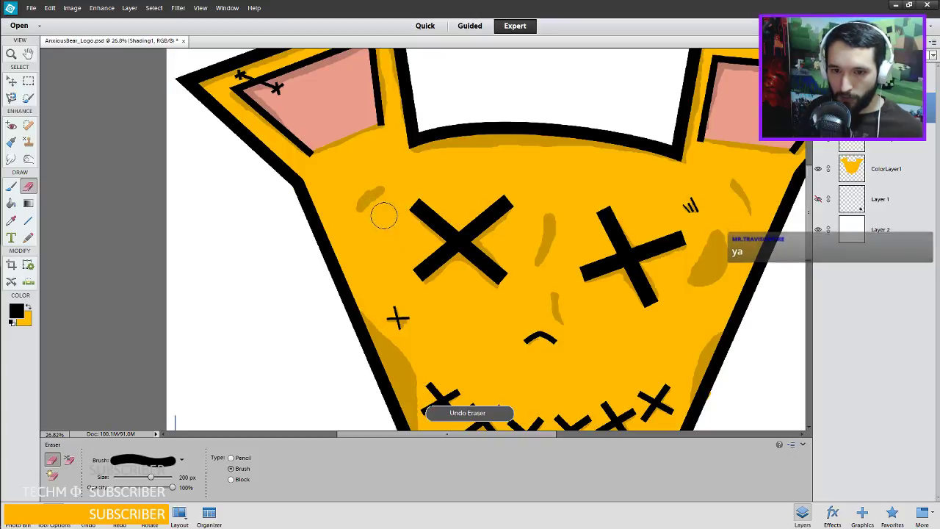
{"action": "left_click_drag", "start_coordinate": [380, 204], "coordinate": [367, 218]}
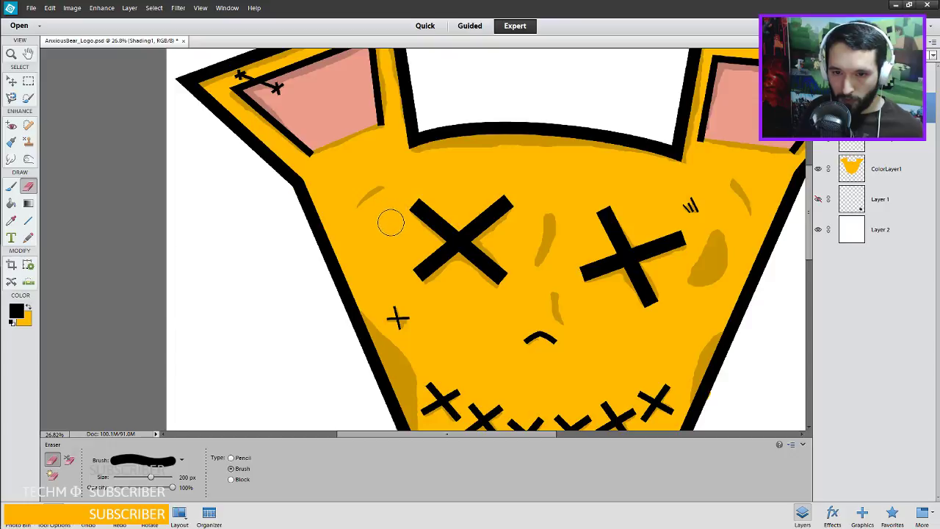
{"action": "key", "text": "ctrl+z"}
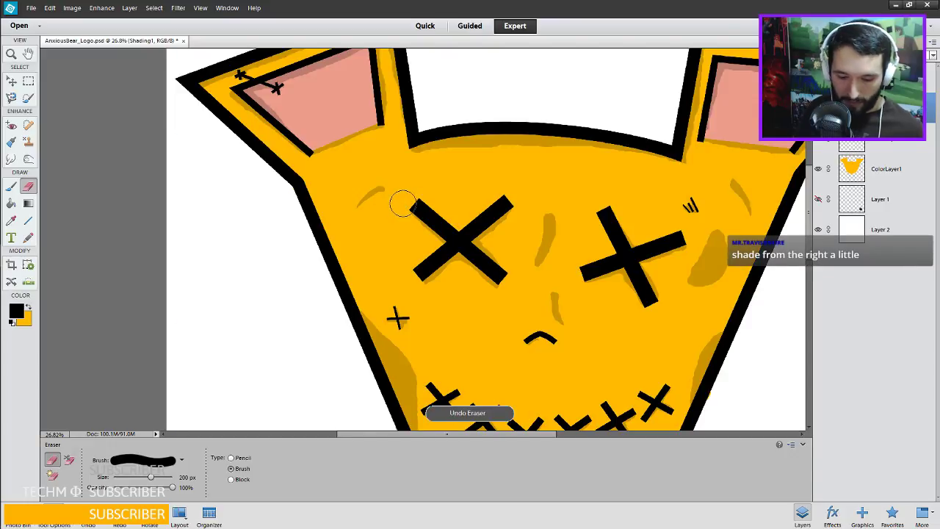
Brush shadows along the arms of the small cross on the left cheek with a 35 px brush.
{"action": "key", "text": "b"}
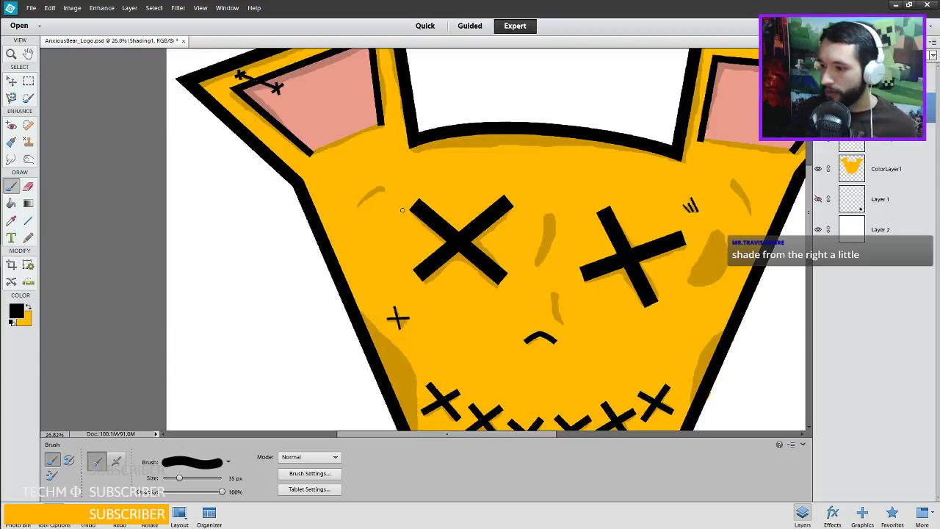
{"action": "scroll", "coordinate": [413, 205], "scroll_direction": "down", "scroll_amount": 3}
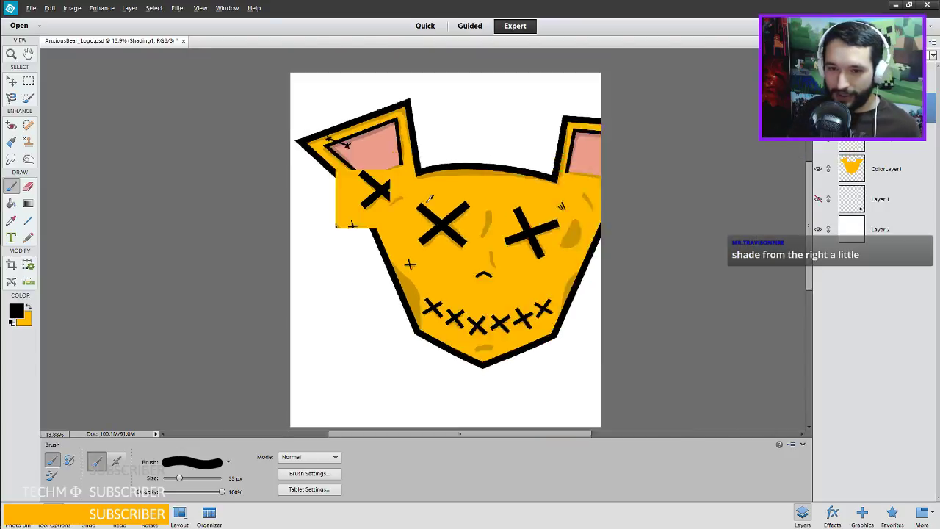
{"action": "scroll", "coordinate": [403, 125], "scroll_direction": "up", "scroll_amount": 2}
{"action": "left_click_drag", "start_coordinate": [403, 125], "coordinate": [451, 152]}
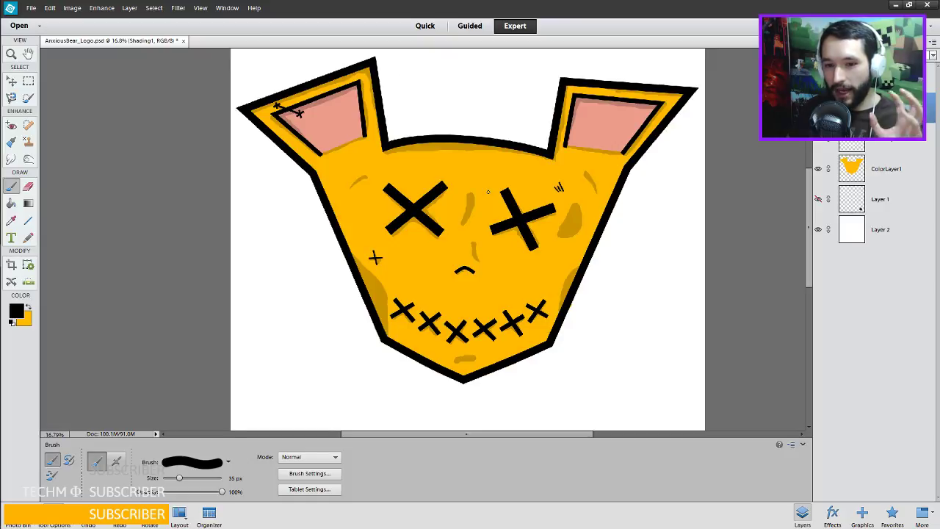
{"action": "scroll", "coordinate": [398, 258], "scroll_direction": "up", "scroll_amount": 8}
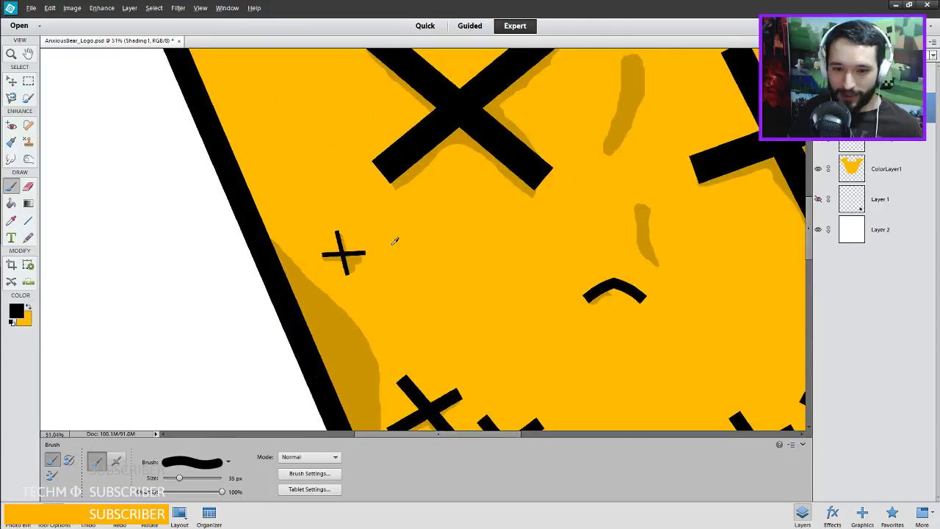
{"action": "left_click_drag", "start_coordinate": [345, 263], "coordinate": [400, 258]}
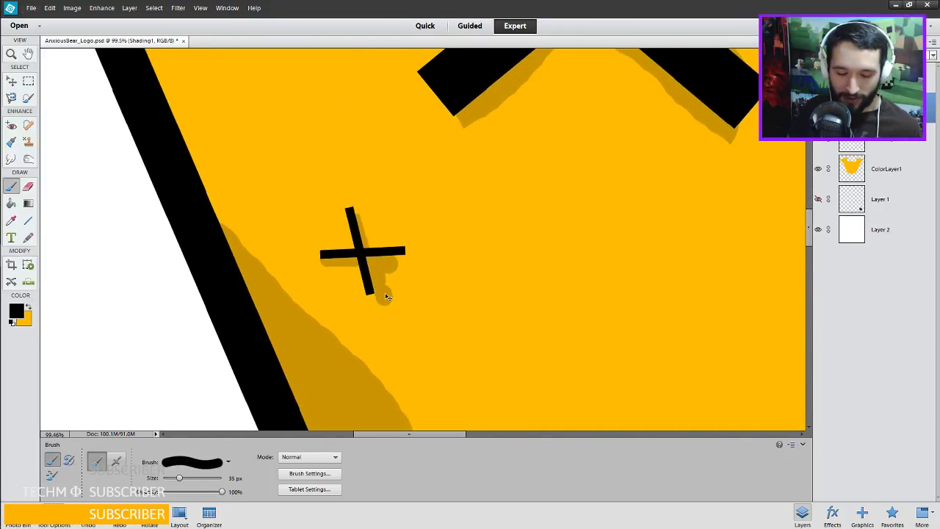
Undo the last stroke at the small cross and trim its excess shadow with the eraser reduced to 40 px.
{"action": "key", "text": "ctrl+z"}
{"action": "key", "text": "e"}
{"action": "key", "text": "bracketleft"}
{"action": "key", "text": "bracketleft"}
{"action": "key", "text": "bracketleft"}
{"action": "key", "text": "bracketleft"}
{"action": "key", "text": "bracketleft"}
{"action": "key", "text": "bracketleft"}
{"action": "key", "text": "bracketleft"}
{"action": "key", "text": "bracketleft"}
{"action": "key", "text": "bracketleft"}
{"action": "key", "text": "bracketleft"}
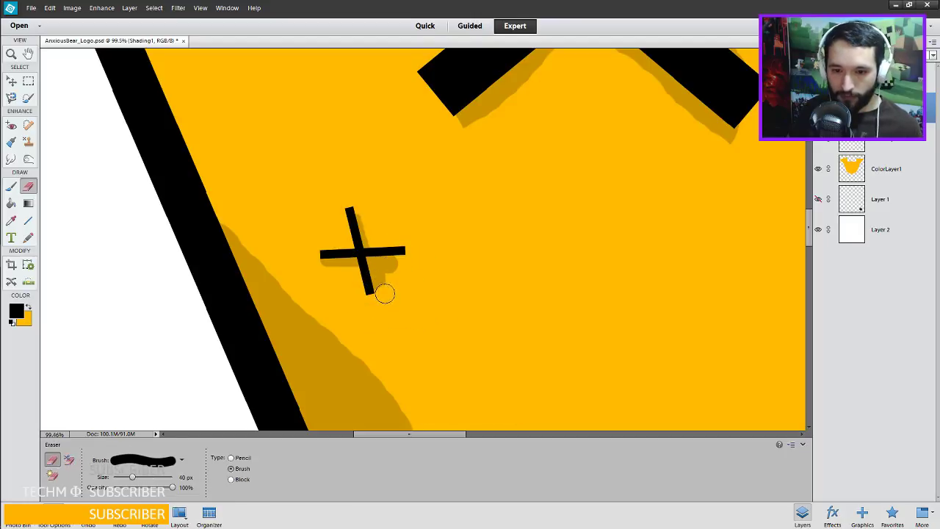
{"action": "mouse_move", "coordinate": [381, 289]}
{"action": "left_mouse_down"}
{"action": "mouse_move", "coordinate": [386, 273]}
{"action": "mouse_move", "coordinate": [413, 276]}
{"action": "mouse_move", "coordinate": [380, 269]}
{"action": "mouse_move", "coordinate": [420, 283]}
{"action": "mouse_move", "coordinate": [380, 274]}
{"action": "mouse_move", "coordinate": [399, 304]}
{"action": "mouse_move", "coordinate": [360, 203]}
{"action": "mouse_move", "coordinate": [378, 224]}
{"action": "left_mouse_up"}
{"action": "key", "text": "ctrl+z"}
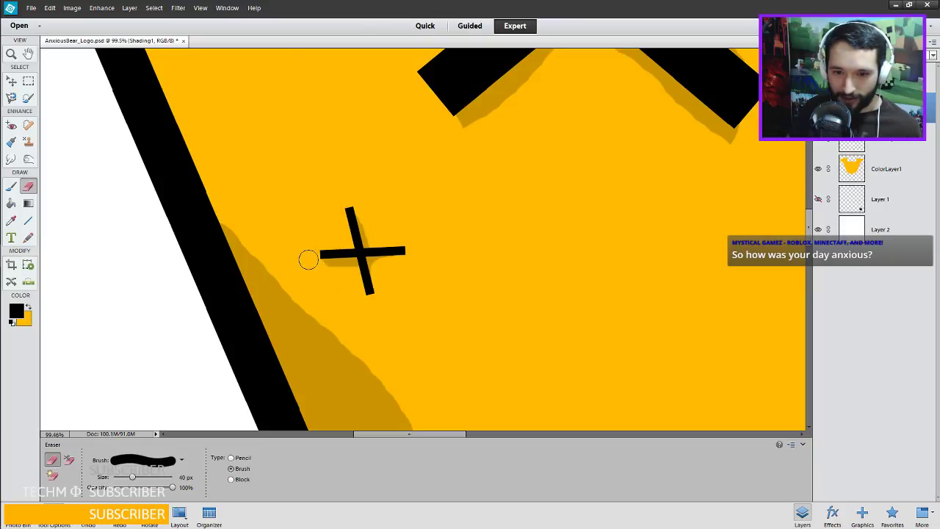
{"action": "key", "text": "ctrl+z"}
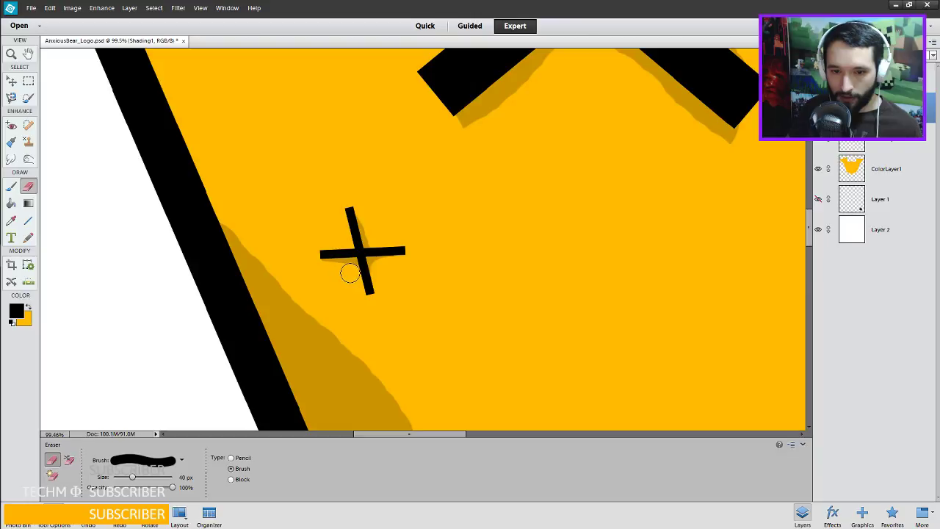
Add a thin shadow beside the lower arm of the small cross with the brush reduced to 20 px.
{"action": "key", "text": "b"}
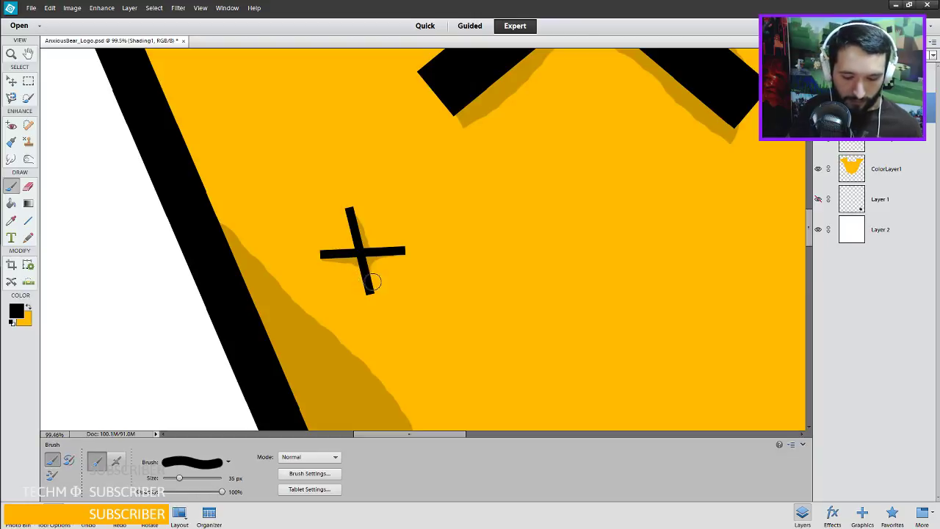
{"action": "key", "text": "bracketleft"}
{"action": "key", "text": "bracketleft"}
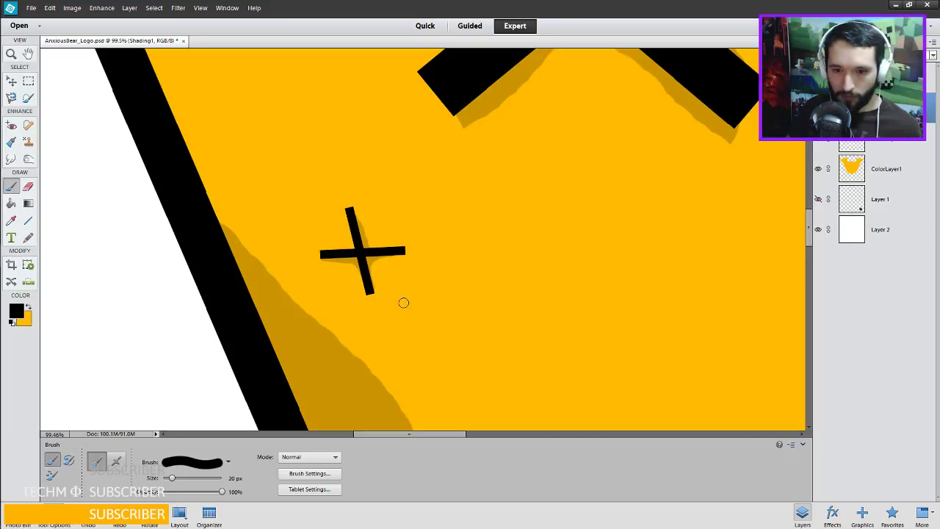
Clean up the shadow under the left half of the nose and brush one under its right half at 20 px.
{"action": "scroll", "coordinate": [426, 295], "scroll_direction": "down", "scroll_amount": 4}
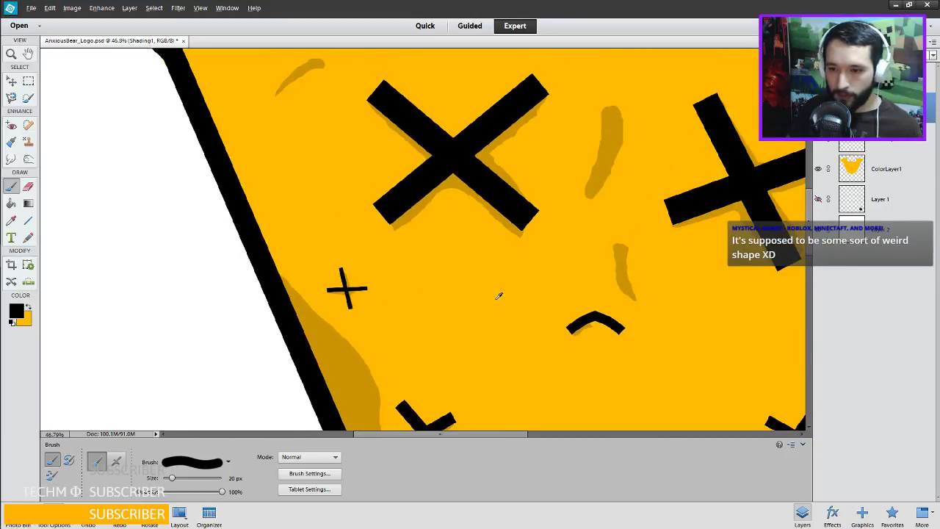
{"action": "left_click_drag", "start_coordinate": [584, 302], "coordinate": [473, 298]}
{"action": "scroll", "coordinate": [474, 298], "scroll_direction": "up", "scroll_amount": 6}
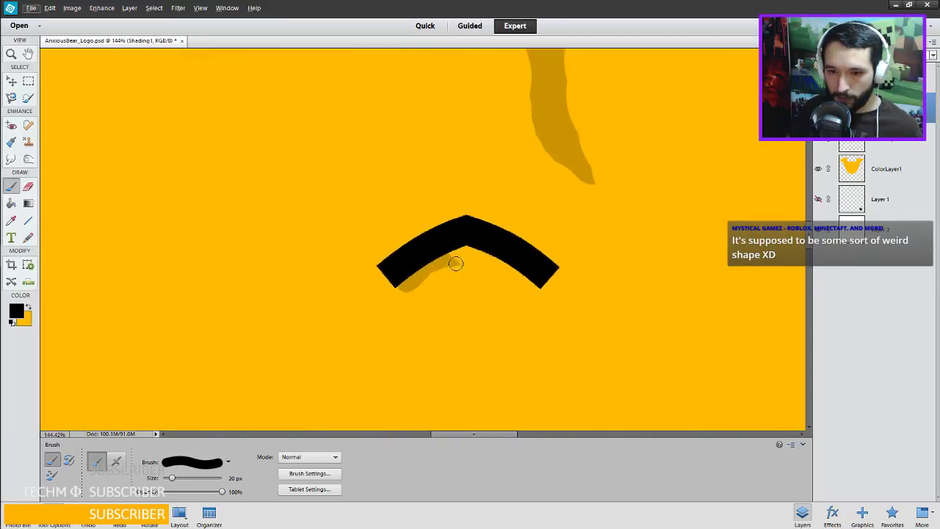
{"action": "mouse_move", "coordinate": [451, 255]}
{"action": "left_mouse_down"}
{"action": "mouse_move", "coordinate": [486, 250]}
{"action": "mouse_move", "coordinate": [445, 256]}
{"action": "mouse_move", "coordinate": [461, 256]}
{"action": "left_mouse_up"}
{"action": "key", "text": "ctrl+z"}
{"action": "key", "text": "e"}
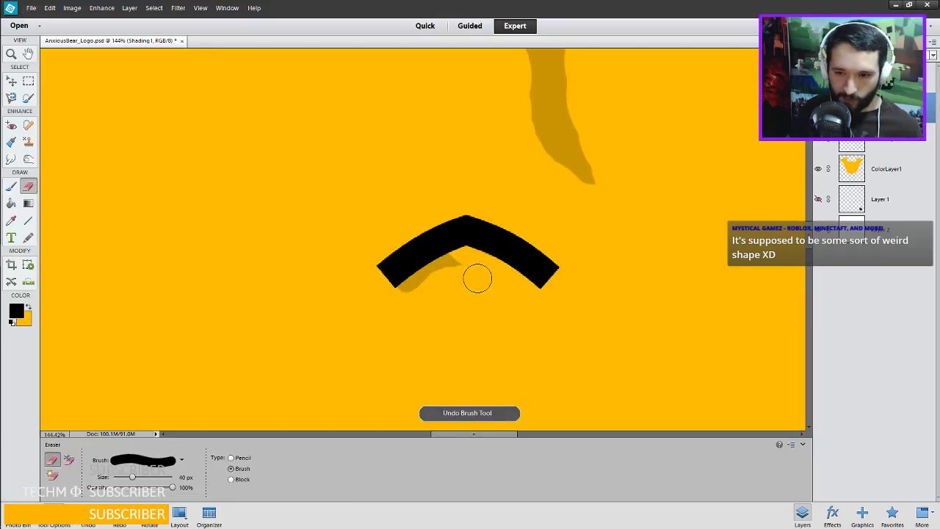
{"action": "key", "text": "b"}
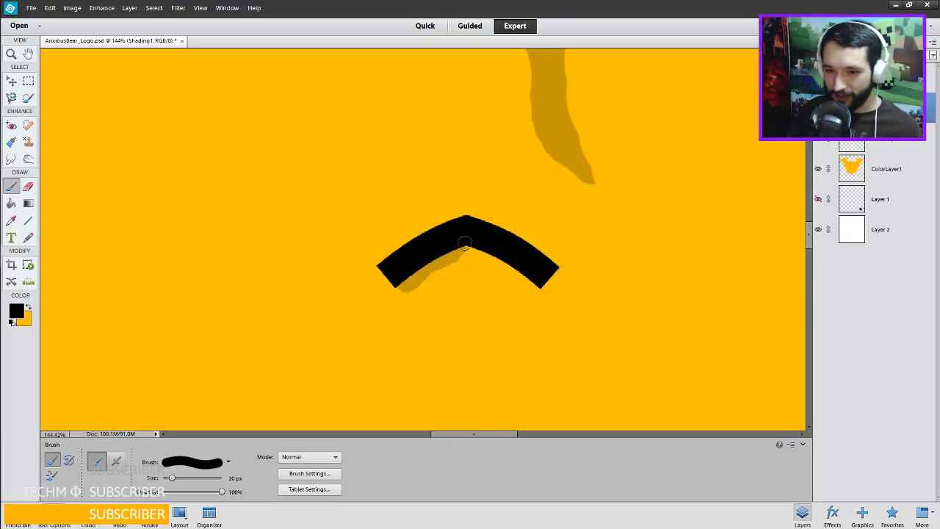
{"action": "left_click_drag", "start_coordinate": [470, 243], "coordinate": [541, 284]}
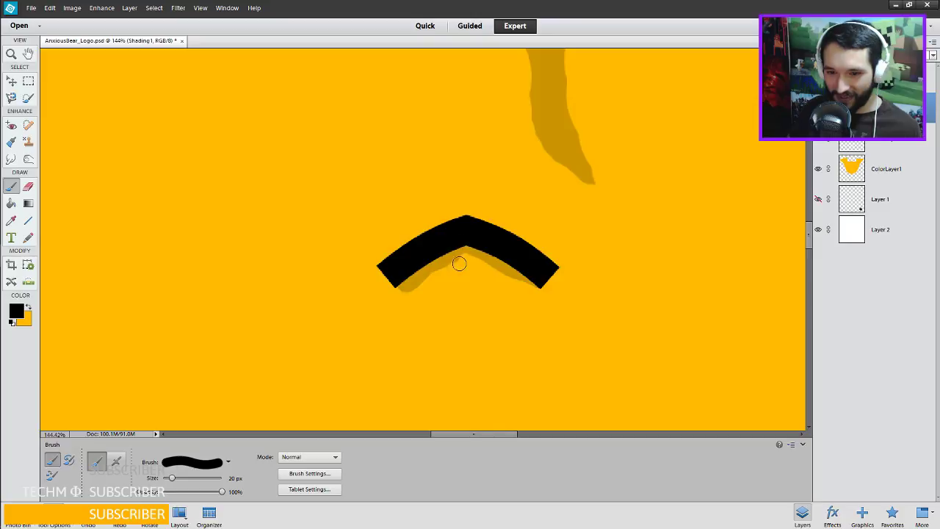
Trim the shadow under the nose with the 40 px eraser and shade the nose's right end with a 10 px brush.
{"action": "key", "text": "e"}
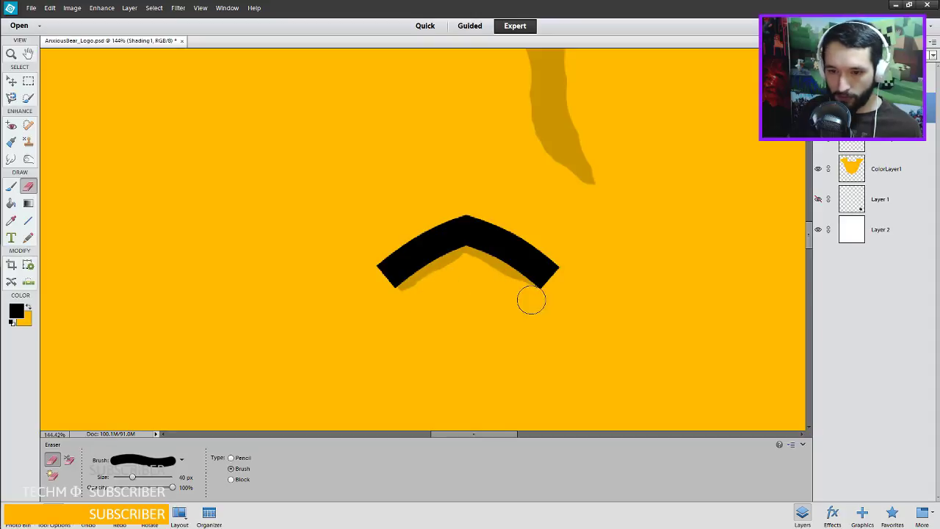
{"action": "key", "text": "b"}
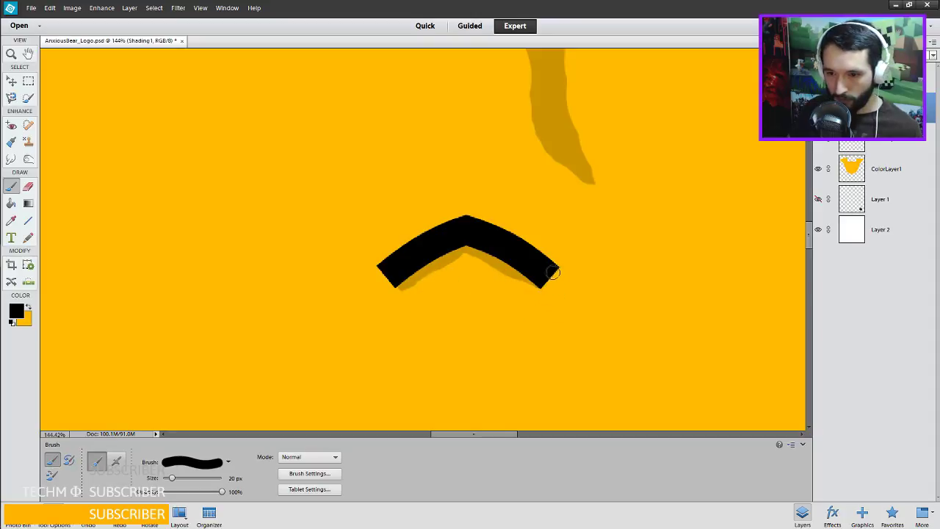
{"action": "key", "text": "bracketleft"}
{"action": "key", "text": "bracketleft"}
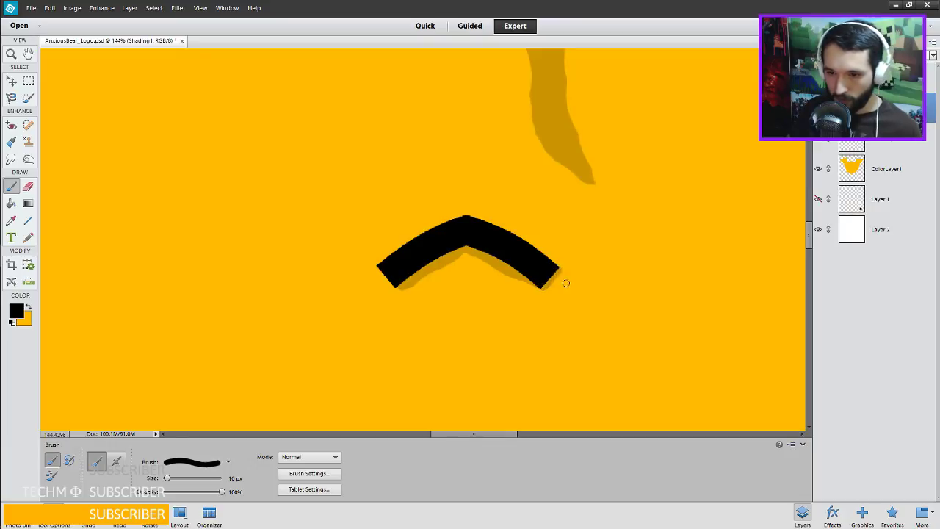
{"action": "key", "text": "e"}
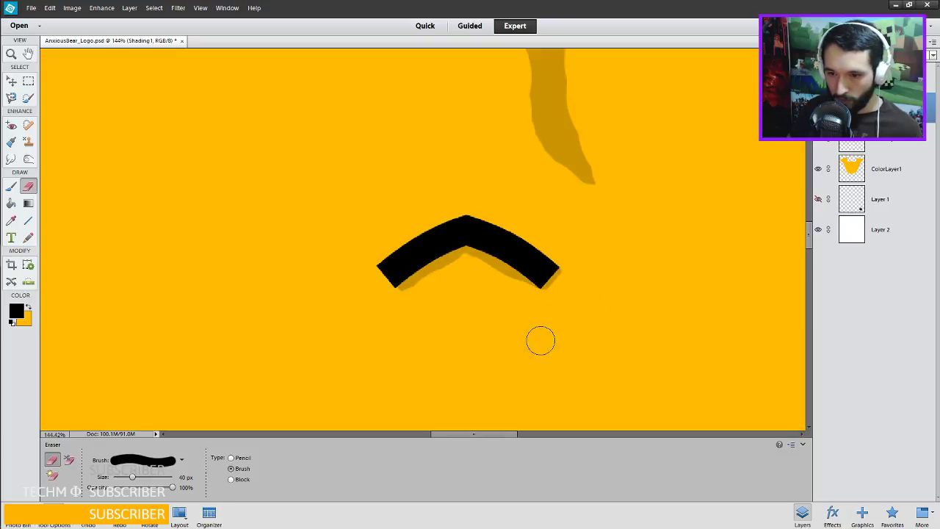
{"action": "key", "text": "ctrl+z"}
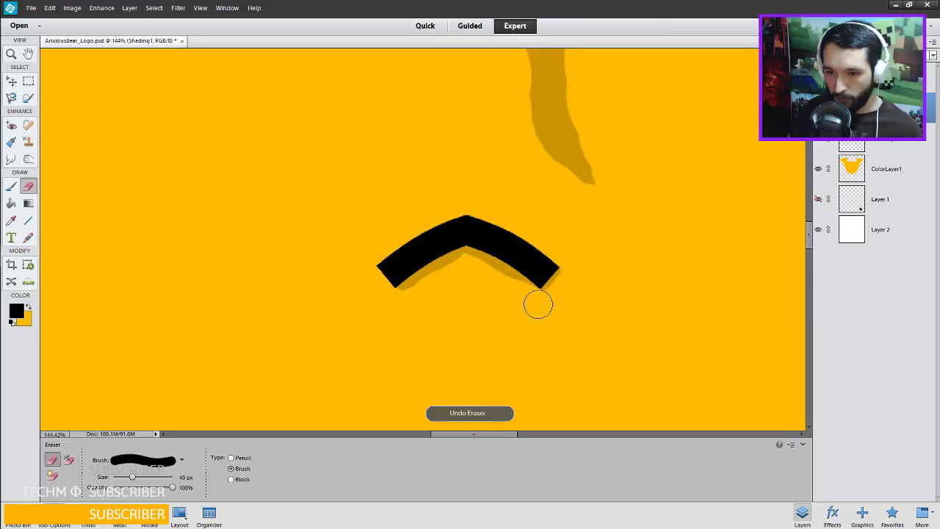
Trim the cheek shadow beside the right X eye into a narrow crescent with the eraser.
{"action": "scroll", "coordinate": [560, 303], "scroll_direction": "down", "scroll_amount": 3}
{"action": "scroll", "coordinate": [560, 303], "scroll_direction": "down", "scroll_amount": 5}
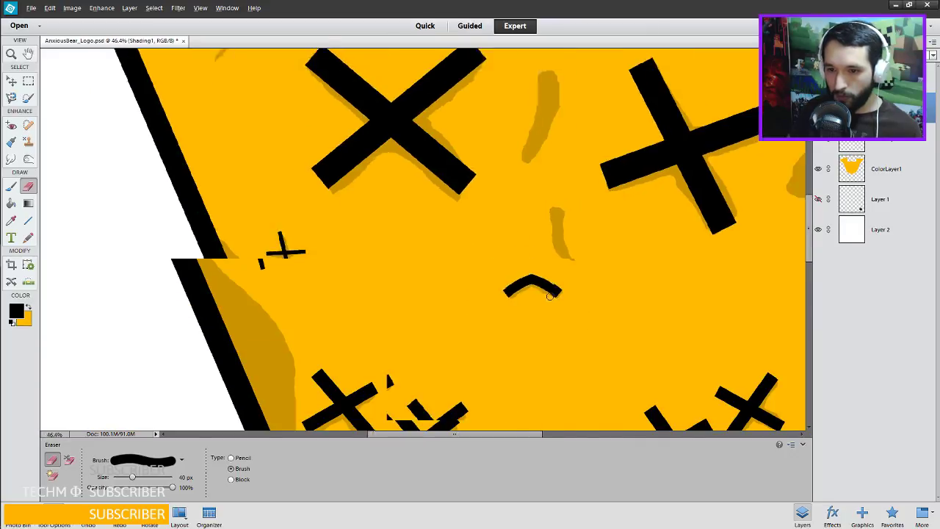
{"action": "scroll", "coordinate": [565, 269], "scroll_direction": "down", "scroll_amount": 1}
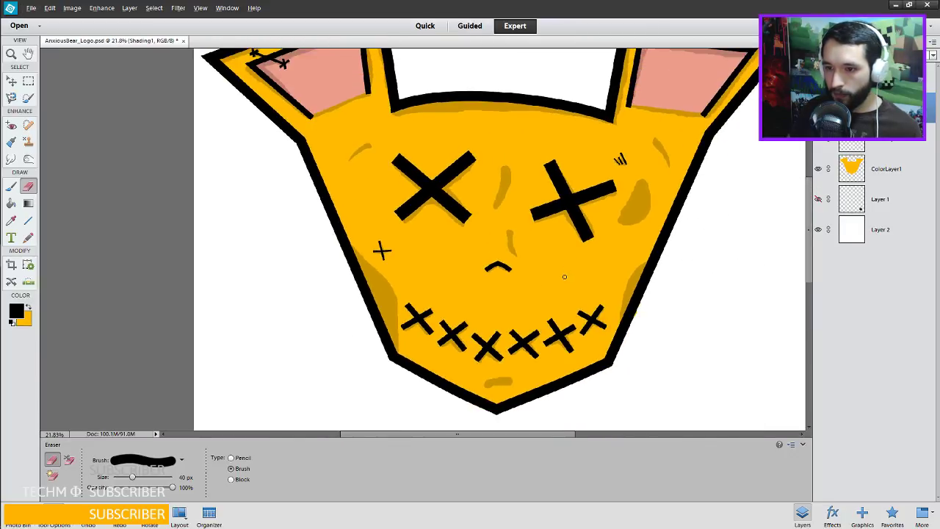
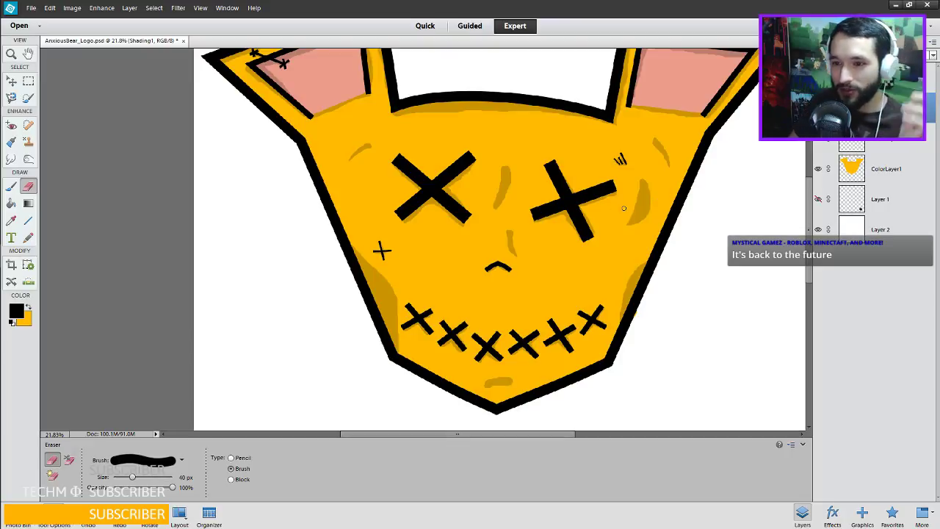
Trim the left end of the forehead shadow with the standard eraser enlarged to 70 px, undoing the last stroke.
{"action": "scroll", "coordinate": [491, 143], "scroll_direction": "up", "scroll_amount": 2}
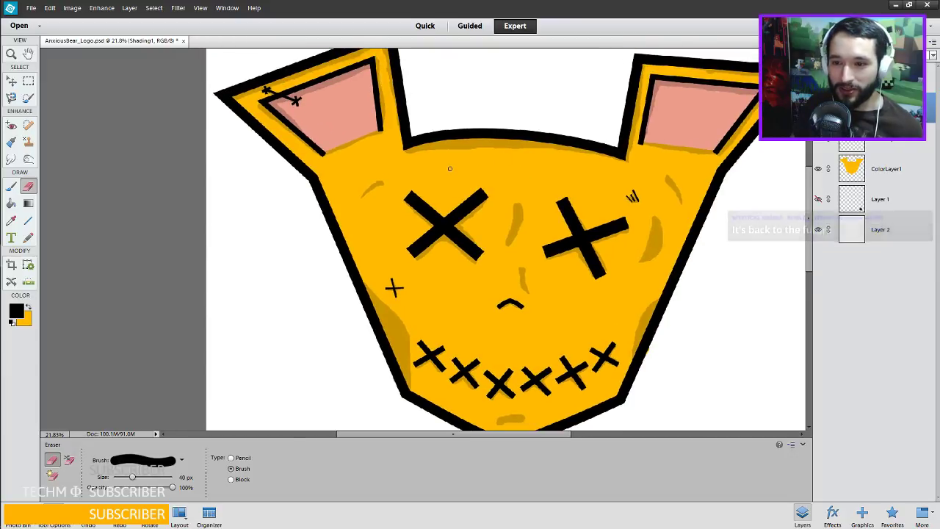
{"action": "scroll", "coordinate": [437, 160], "scroll_direction": "up", "scroll_amount": 1}
{"action": "scroll", "coordinate": [437, 159], "scroll_direction": "up", "scroll_amount": 3}
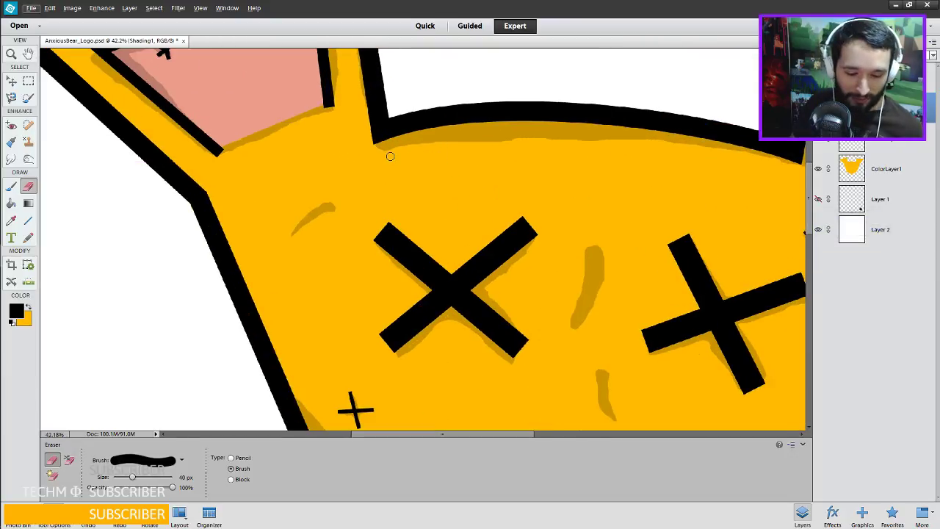
{"action": "key", "text": "e"}
{"action": "key", "text": "e"}
{"action": "left_click", "coordinate": [401, 127]}
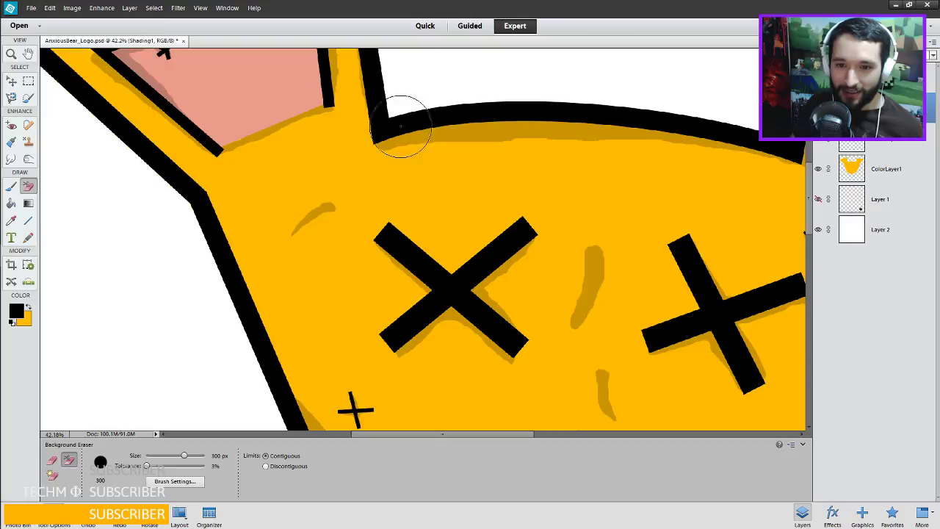
{"action": "key", "text": "e"}
{"action": "key", "text": "e"}
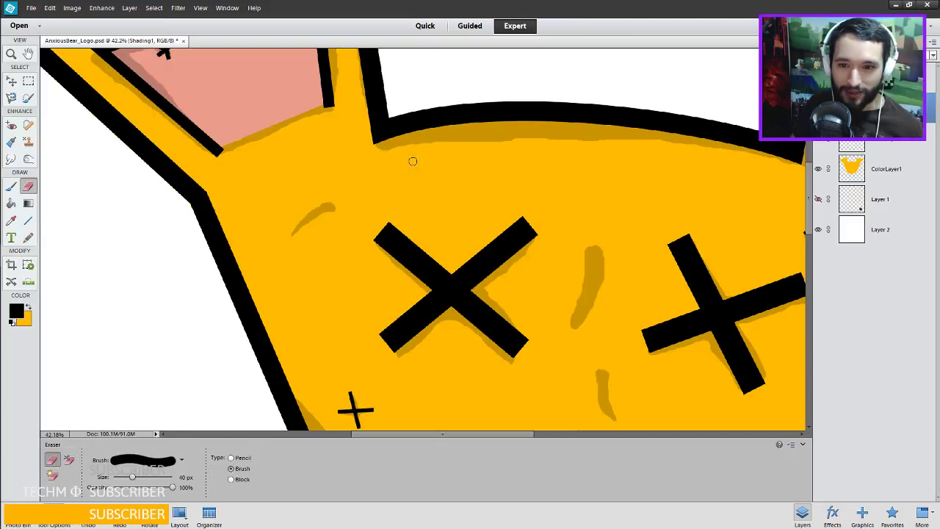
{"action": "key", "text": "bracketright"}
{"action": "key", "text": "bracketright"}
{"action": "key", "text": "bracketright"}
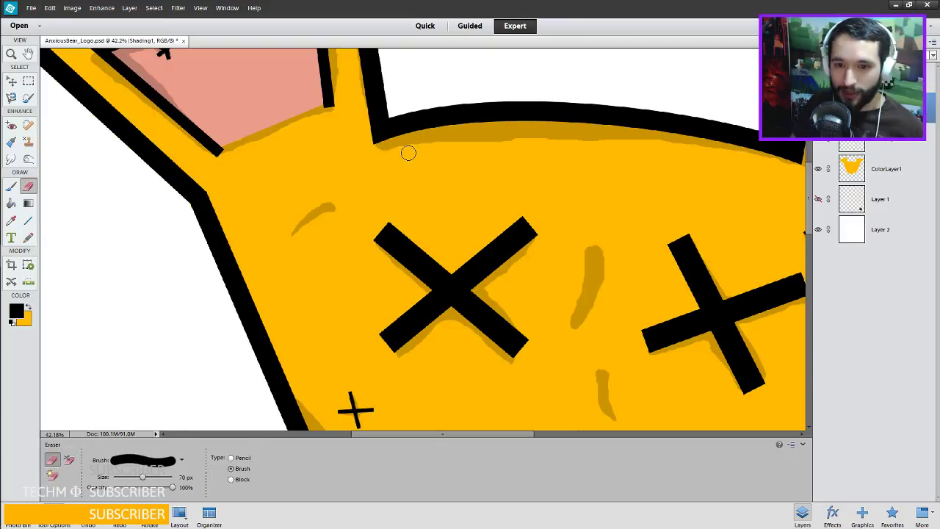
{"action": "left_click_drag", "start_coordinate": [409, 151], "coordinate": [382, 151]}
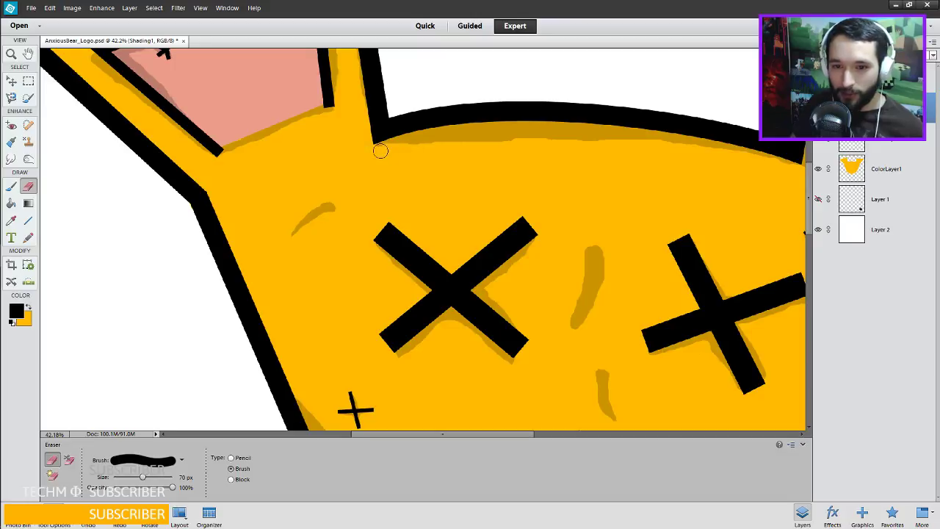
{"action": "key", "text": "ctrl+z"}
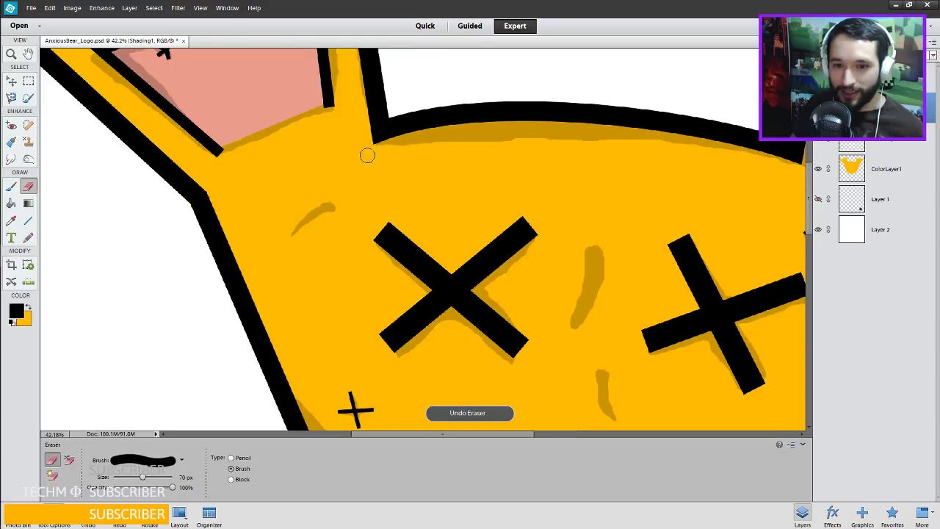
Touch up the forehead shadow at the left ear's corner with the brush at 25 px.
{"action": "key", "text": "b"}
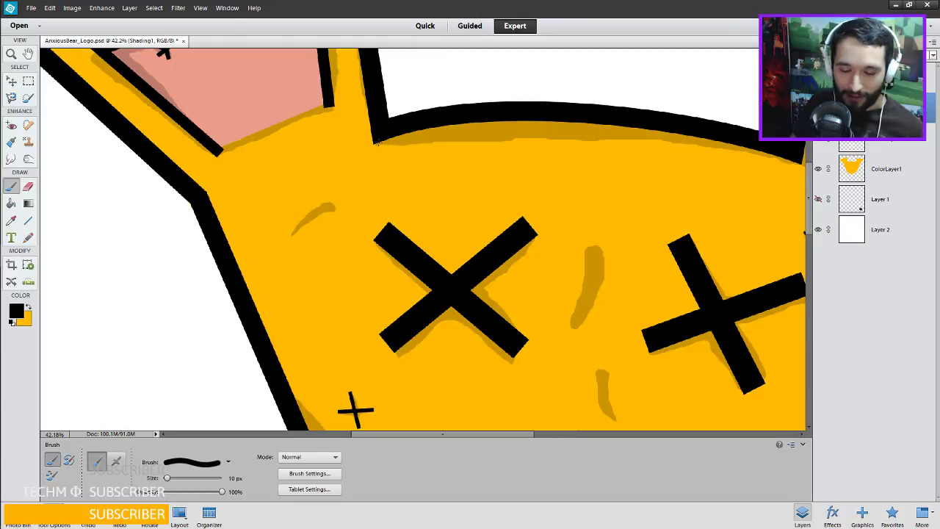
{"action": "key", "text": "bracketright"}
{"action": "key", "text": "bracketright"}
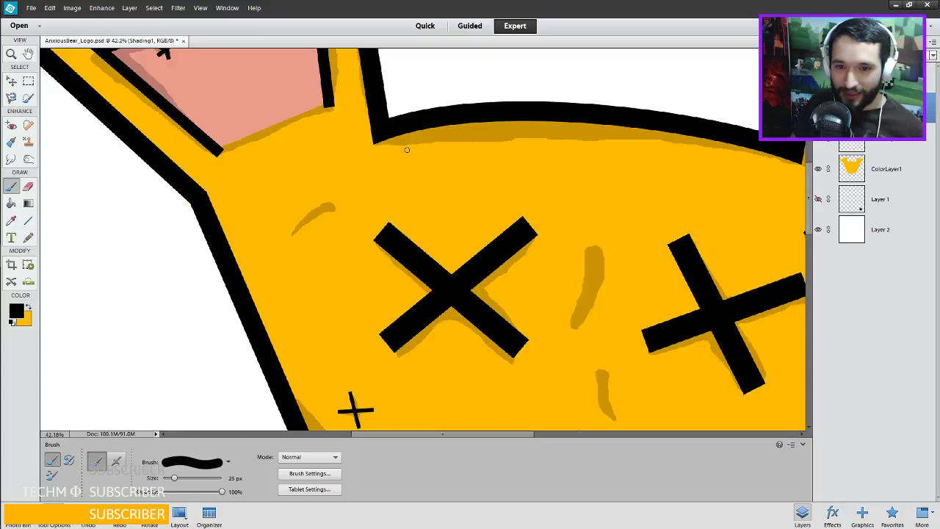
{"action": "key", "text": "e"}
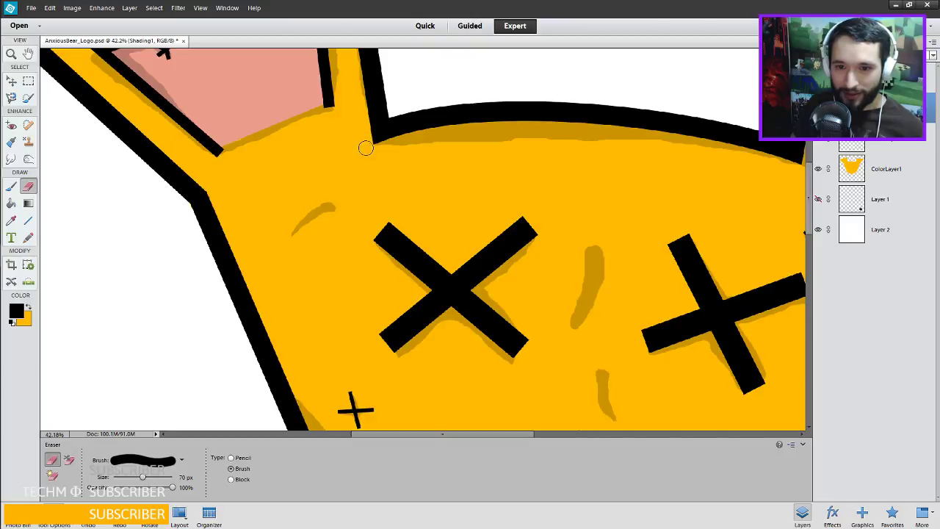
Fill the gap between the left ear's pink area and the shadow below it with a 1 px brush.
{"action": "left_click_drag", "start_coordinate": [529, 168], "coordinate": [363, 184]}
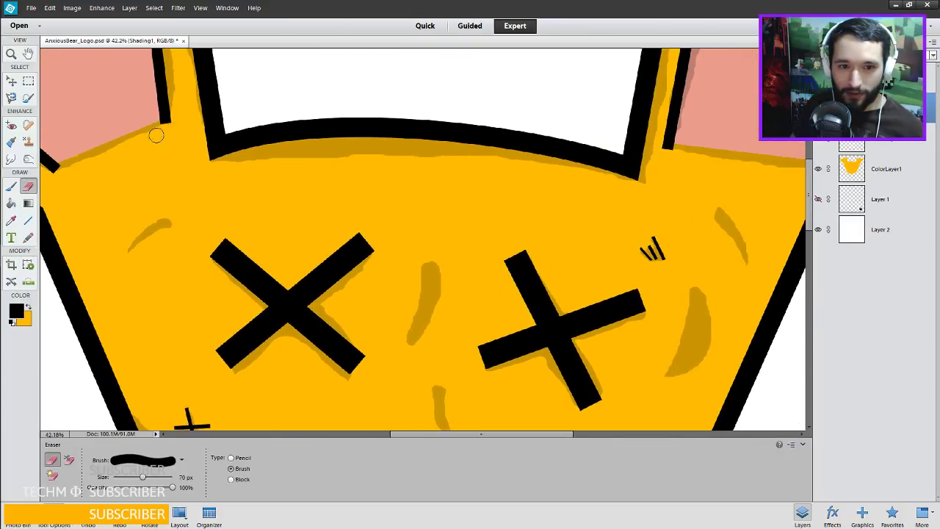
{"action": "left_click_drag", "start_coordinate": [166, 141], "coordinate": [279, 151]}
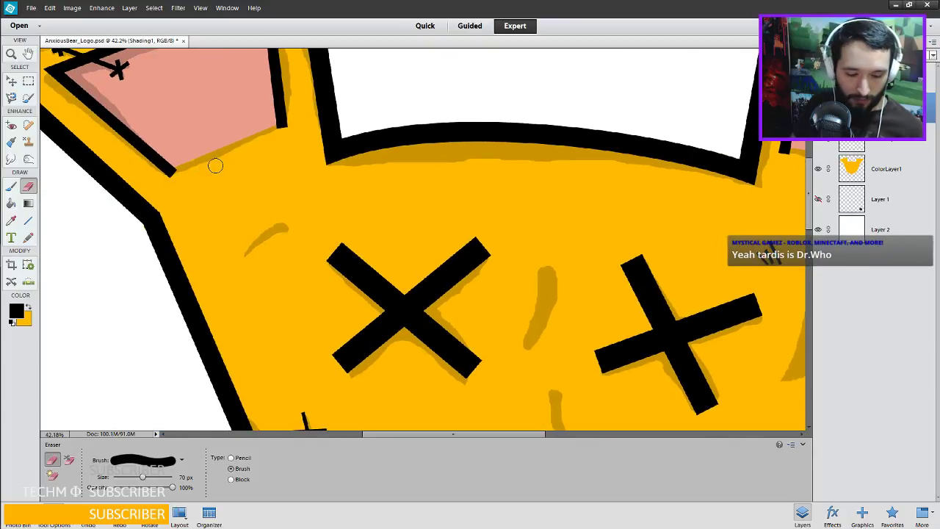
{"action": "scroll", "coordinate": [199, 163], "scroll_direction": "up", "scroll_amount": 3}
{"action": "scroll", "coordinate": [198, 163], "scroll_direction": "up", "scroll_amount": 10}
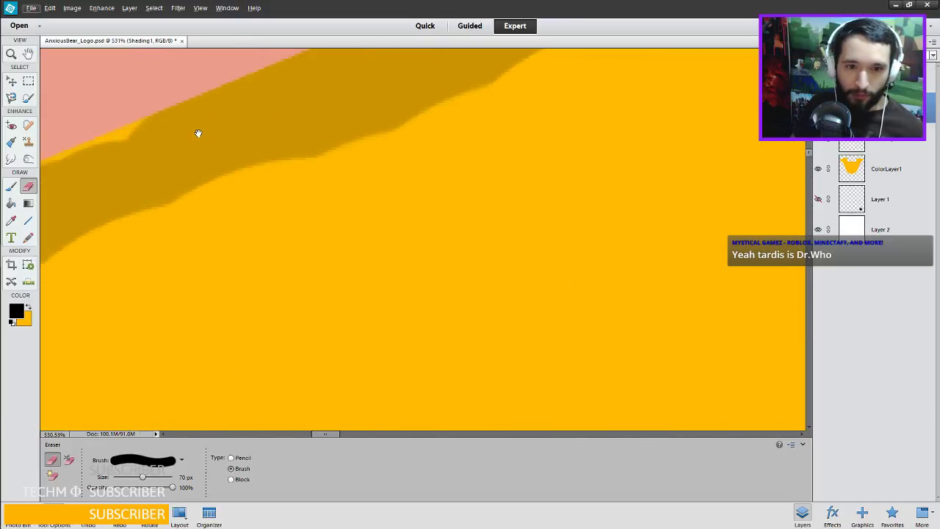
{"action": "key", "text": "b"}
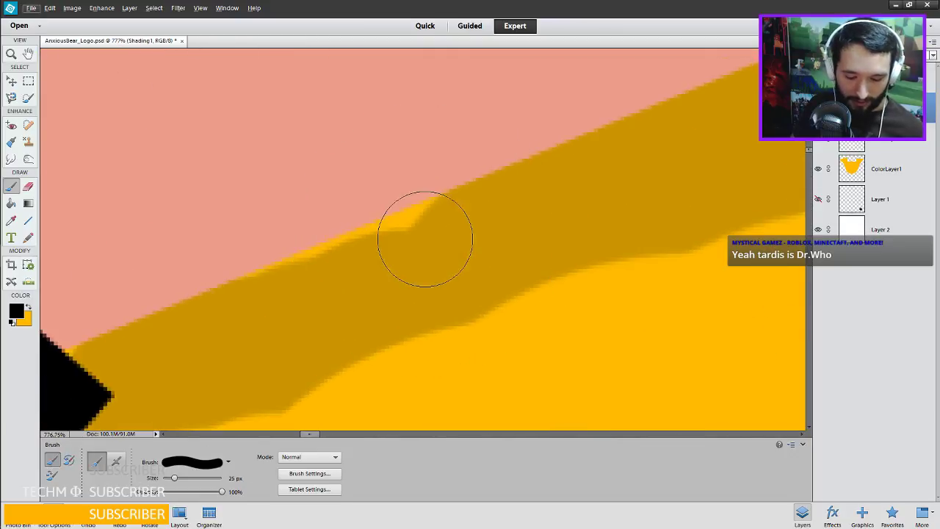
{"action": "key", "text": "bracketleft"}
{"action": "key", "text": "bracketleft"}
{"action": "key", "text": "bracketleft"}
{"action": "key", "text": "bracketleft"}
{"action": "key", "text": "bracketleft"}
{"action": "key", "text": "bracketleft"}
{"action": "key", "text": "bracketleft"}
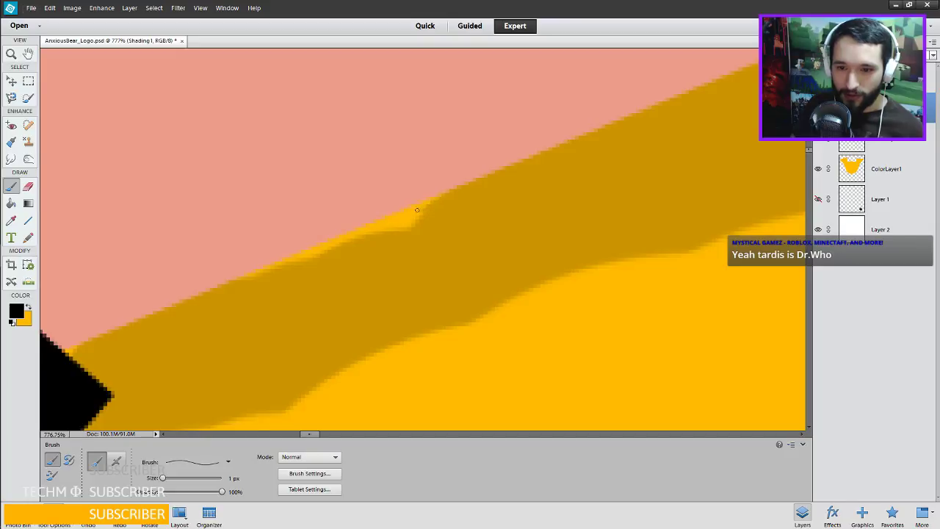
{"action": "left_click_drag", "start_coordinate": [417, 210], "coordinate": [280, 265]}
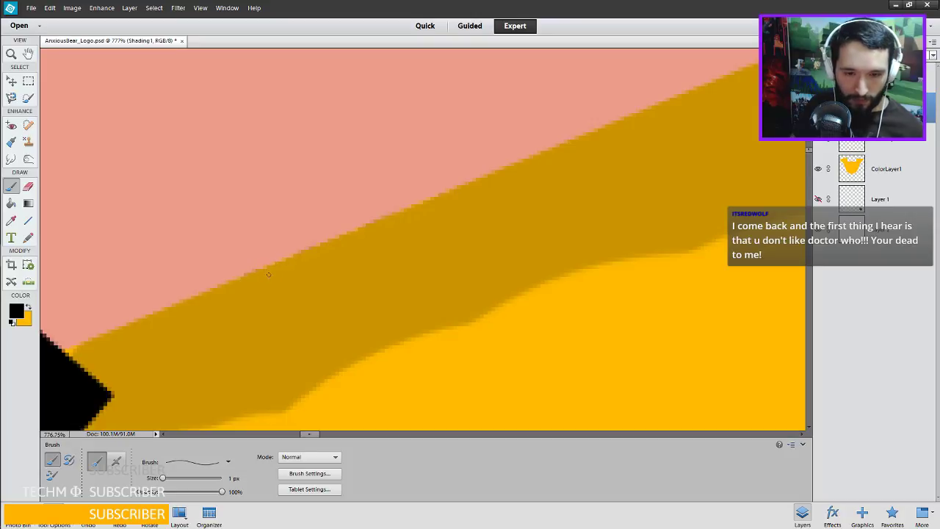
Try to refine the upper edge of the shadow below the left ear's pink area with the eraser at 5 px.
{"action": "key", "text": "e"}
{"action": "key", "text": "bracketleft"}
{"action": "key", "text": "bracketleft"}
{"action": "key", "text": "bracketleft"}
{"action": "key", "text": "bracketleft"}
{"action": "key", "text": "bracketleft"}
{"action": "key", "text": "bracketleft"}
{"action": "key", "text": "bracketleft"}
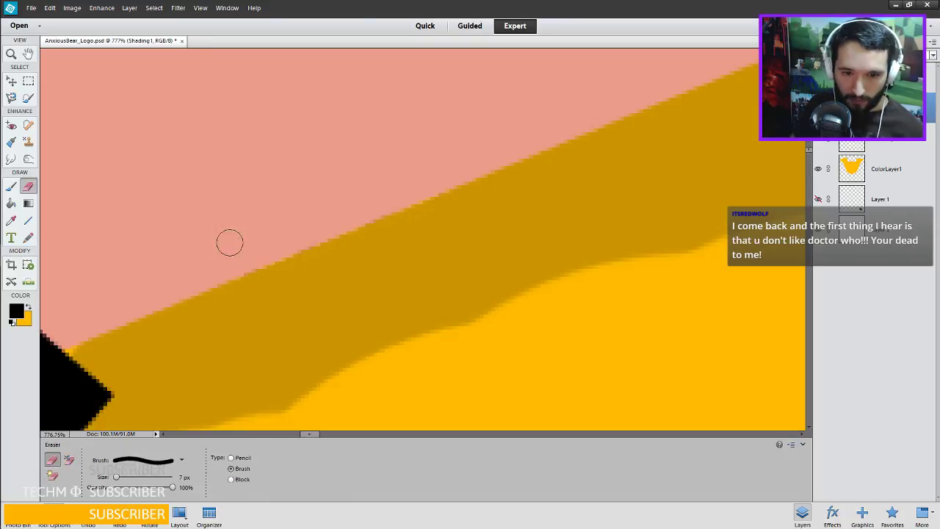
{"action": "key", "text": "bracketleft"}
{"action": "key", "text": "bracketleft"}
{"action": "left_click_drag", "start_coordinate": [245, 258], "coordinate": [243, 266]}
{"action": "key", "text": "ctrl+z"}
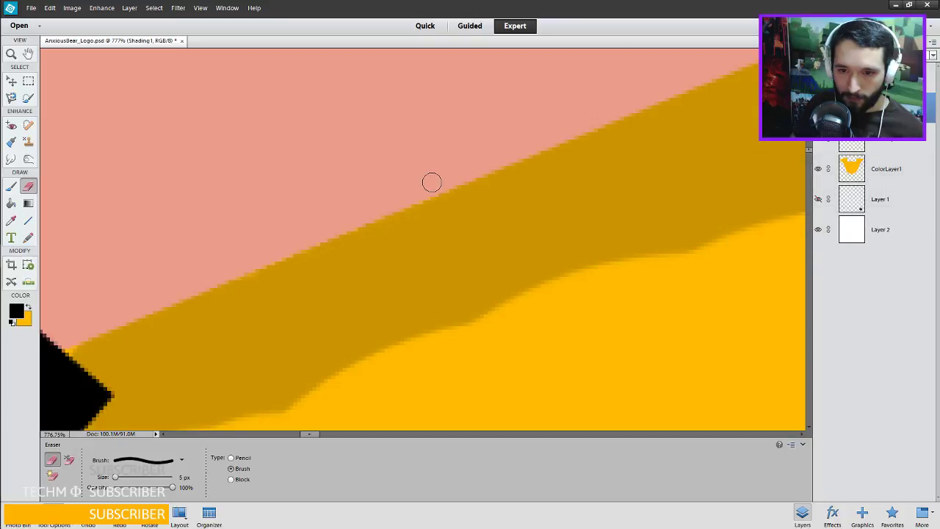
{"action": "key", "text": "ctrl+z"}
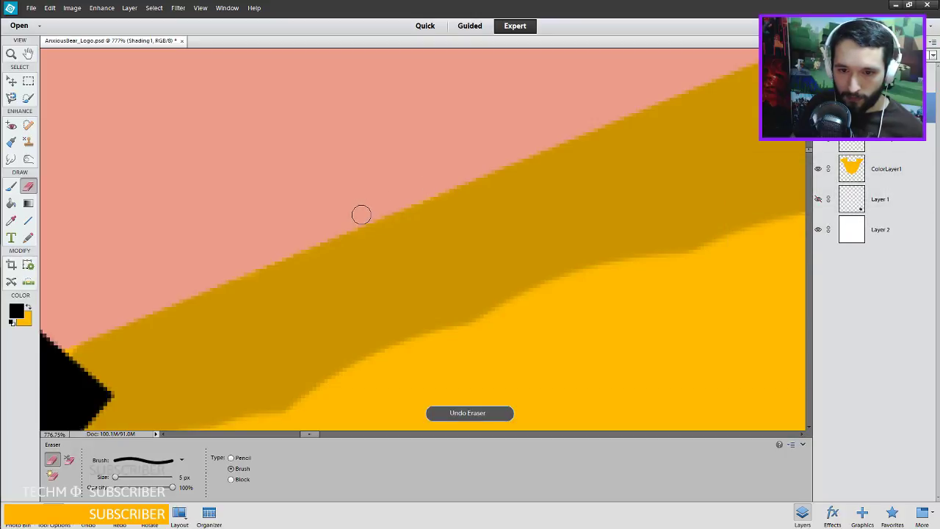
Slim the crease shadow between the eyes with the eraser enlarged to 200 px, undoing an unwanted stroke.
{"action": "scroll", "coordinate": [515, 202], "scroll_direction": "down", "scroll_amount": 3}
{"action": "scroll", "coordinate": [515, 202], "scroll_direction": "down", "scroll_amount": 10}
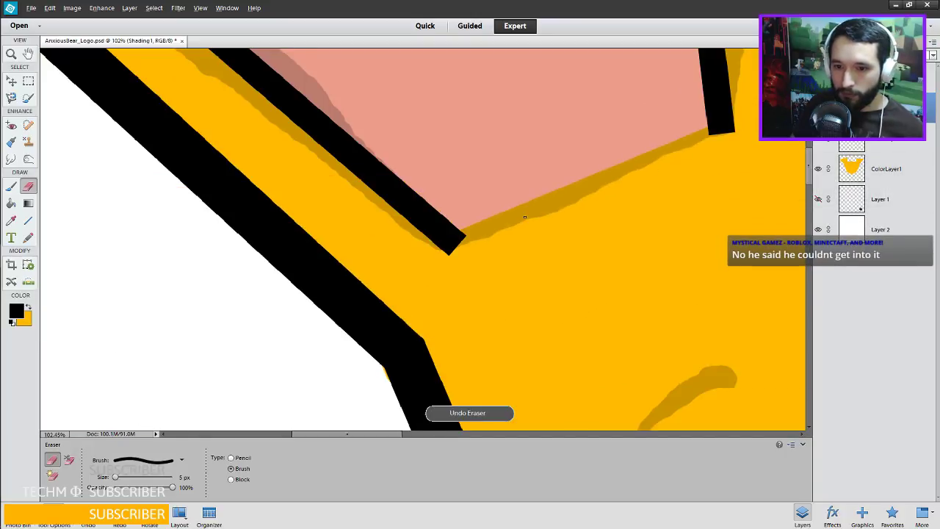
{"action": "scroll", "coordinate": [569, 190], "scroll_direction": "down", "scroll_amount": 5}
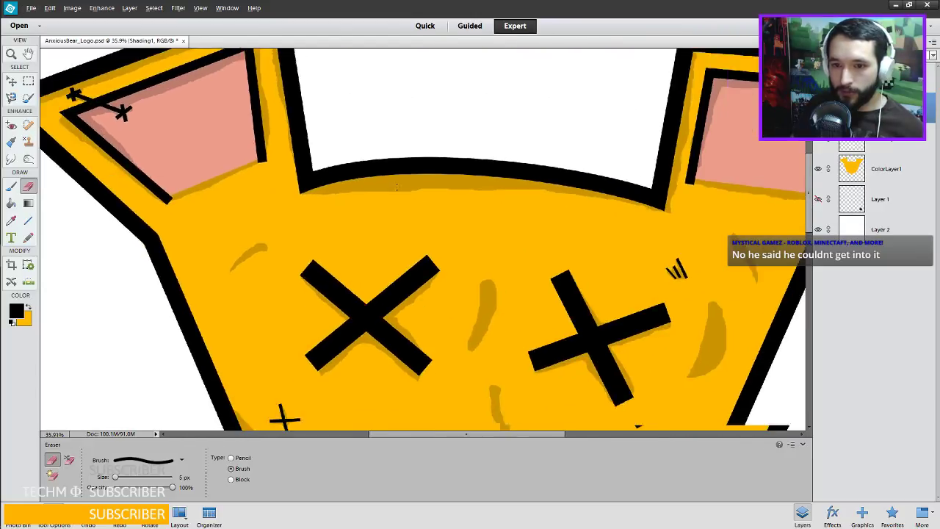
{"action": "scroll", "coordinate": [431, 199], "scroll_direction": "up", "scroll_amount": 2}
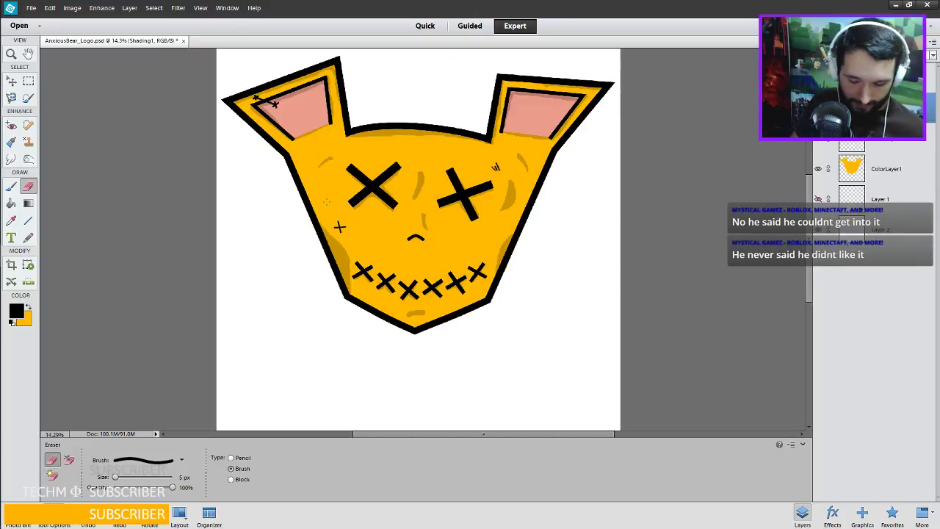
{"action": "key", "text": "bracketright"}
{"action": "key", "text": "bracketright"}
{"action": "key", "text": "bracketright"}
{"action": "key", "text": "bracketright"}
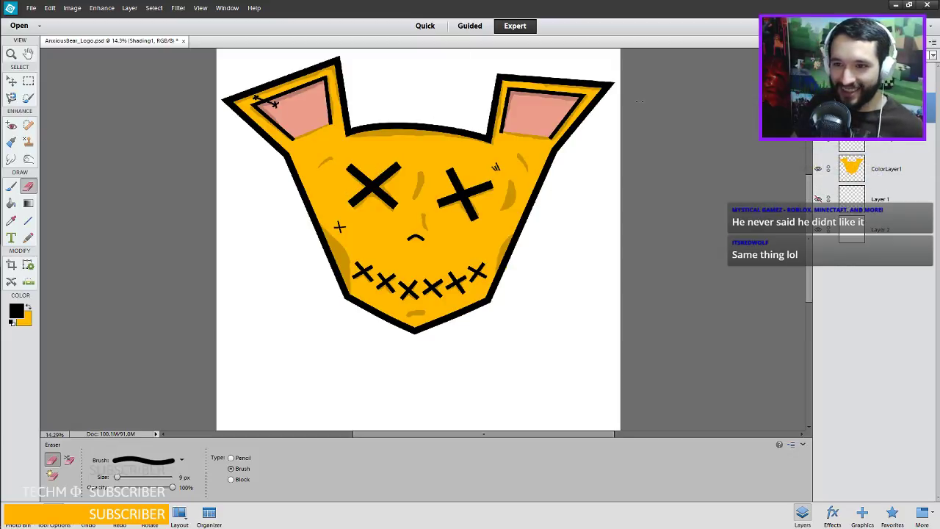
{"action": "key", "text": "bracketright"}
{"action": "key", "text": "bracketright"}
{"action": "key", "text": "bracketright"}
{"action": "key", "text": "bracketright"}
{"action": "key", "text": "bracketright"}
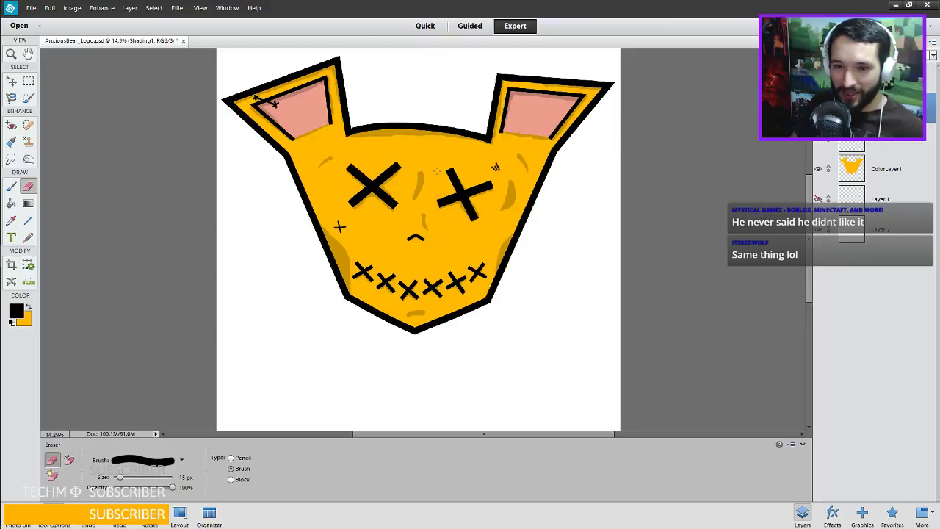
{"action": "key", "text": "bracketright"}
{"action": "key", "text": "bracketright"}
{"action": "key", "text": "bracketright"}
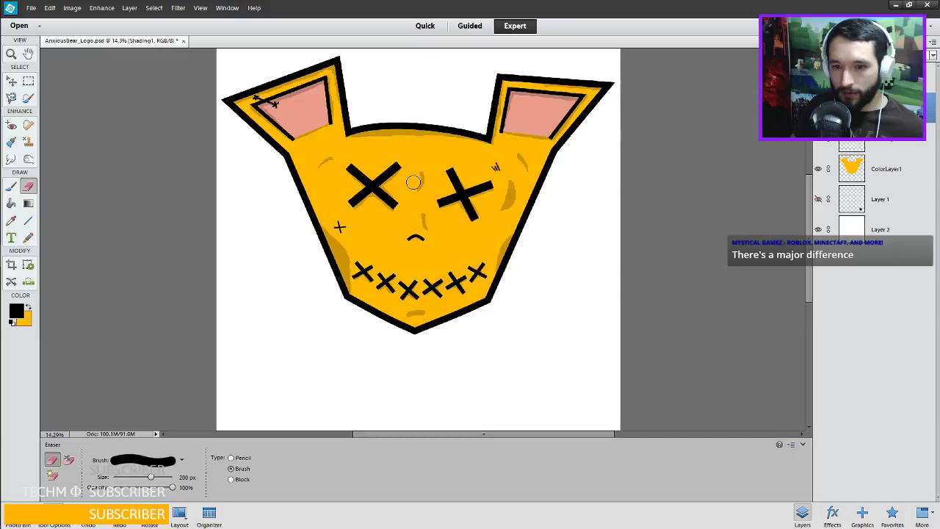
{"action": "key", "text": "ctrl+z"}
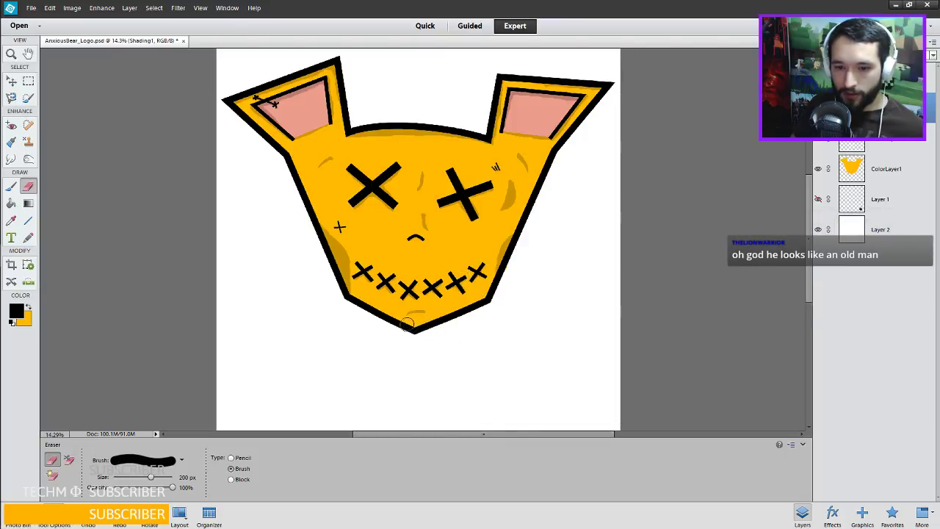
Trim the chin shadow into a thin curved mark with the 200 px eraser.
{"action": "scroll", "coordinate": [430, 319], "scroll_direction": "up", "scroll_amount": 5}
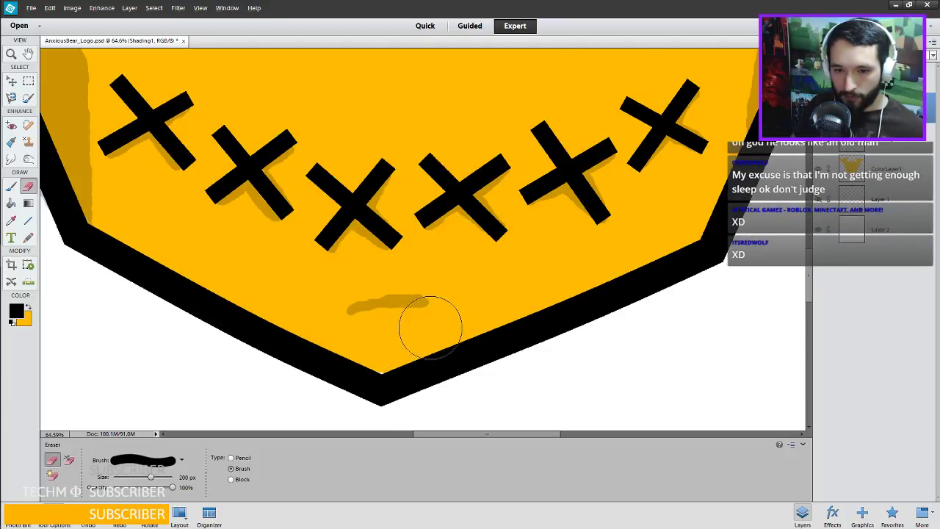
{"action": "scroll", "coordinate": [426, 320], "scroll_direction": "down", "scroll_amount": 4}
{"action": "scroll", "coordinate": [422, 315], "scroll_direction": "down", "scroll_amount": 1}
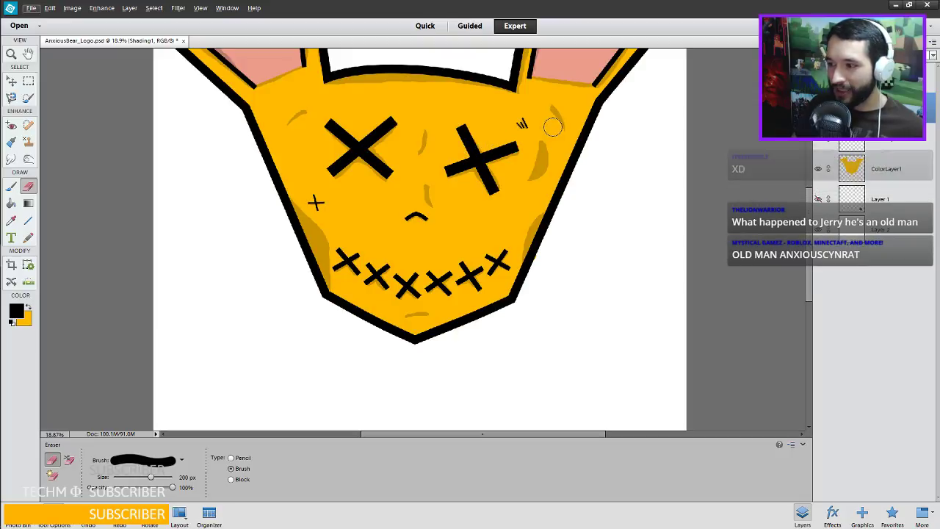
Extend the shadow beside the left ear's inner outline up to the outline's outer corner with the brush enlarged to 20 px.
{"action": "scroll", "coordinate": [546, 158], "scroll_direction": "down", "scroll_amount": 2}
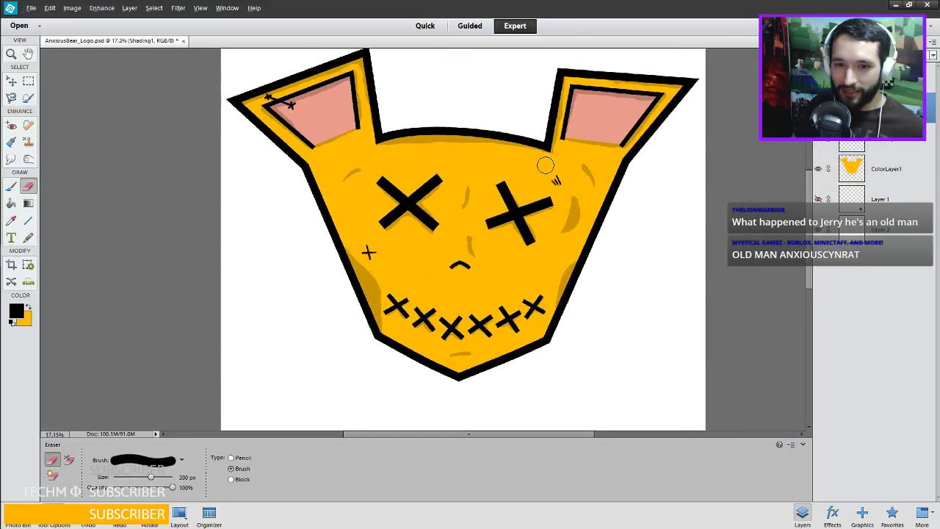
{"action": "scroll", "coordinate": [324, 133], "scroll_direction": "up", "scroll_amount": 4}
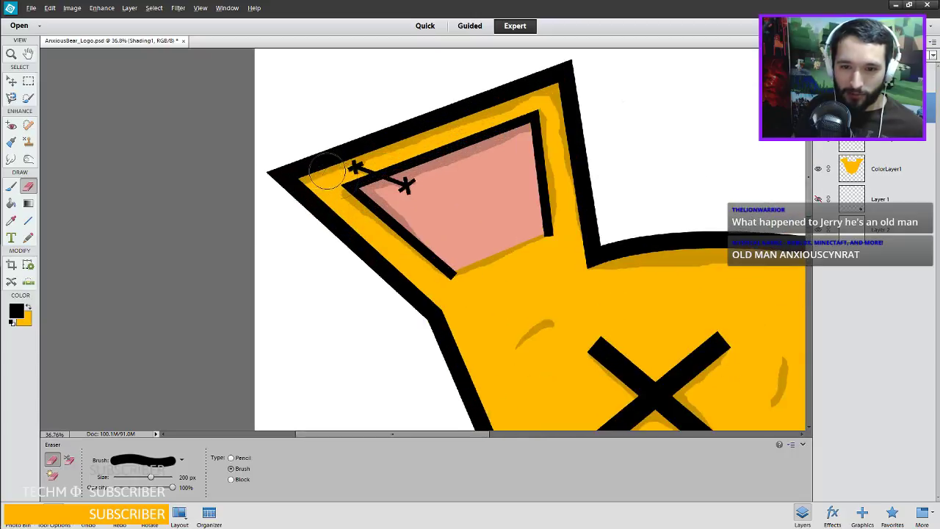
{"action": "scroll", "coordinate": [326, 175], "scroll_direction": "up", "scroll_amount": 4}
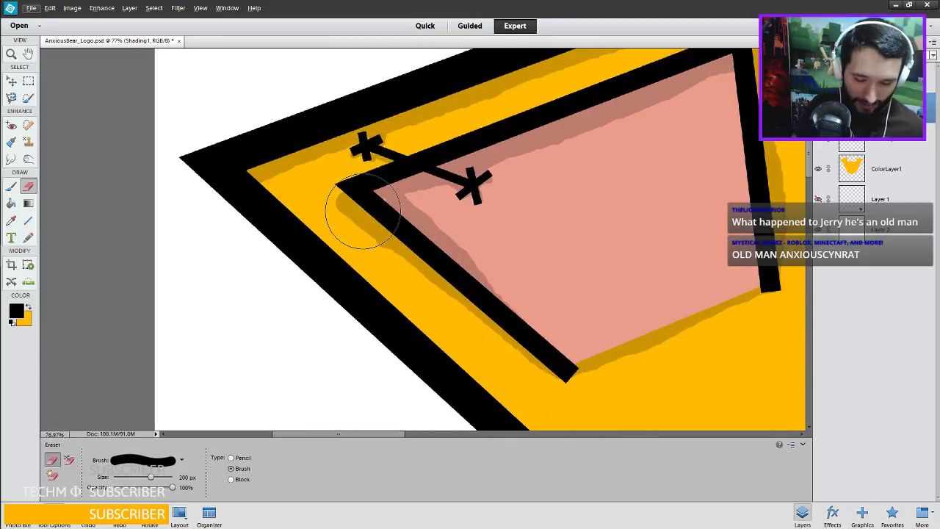
{"action": "key", "text": "b"}
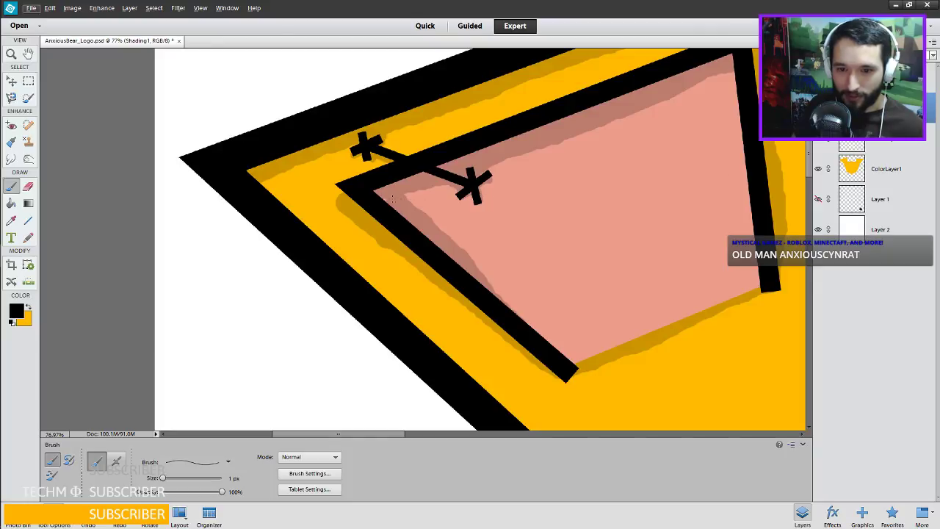
{"action": "key", "text": "bracketright"}
{"action": "key", "text": "bracketright"}
{"action": "key", "text": "bracketright"}
{"action": "key", "text": "bracketright"}
{"action": "key", "text": "bracketright"}
{"action": "key", "text": "bracketright"}
{"action": "key", "text": "bracketright"}
{"action": "key", "text": "bracketright"}
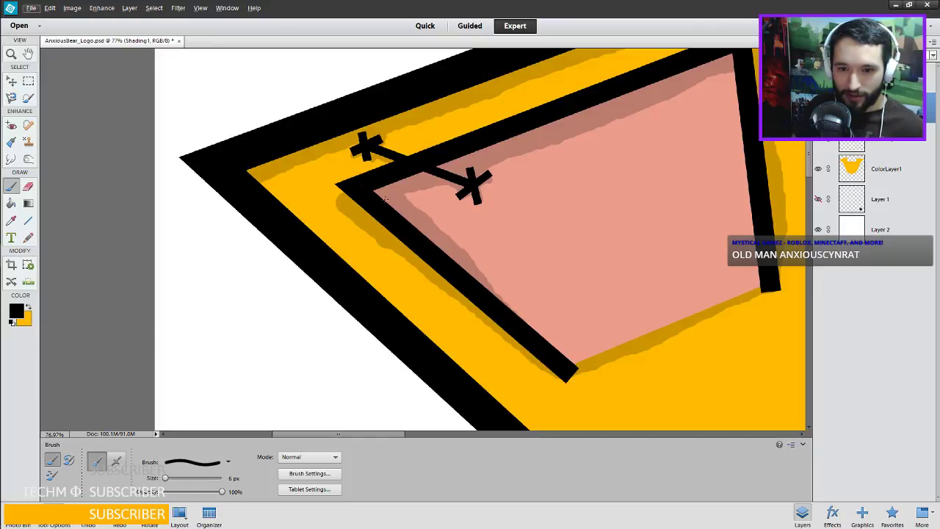
{"action": "key", "text": "bracketright"}
{"action": "key", "text": "bracketright"}
{"action": "key", "text": "bracketright"}
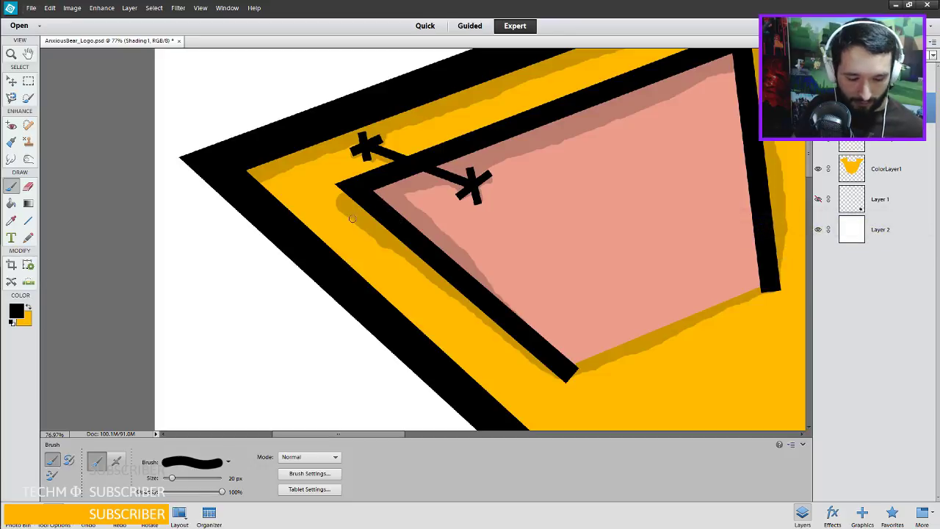
{"action": "key", "text": "e"}
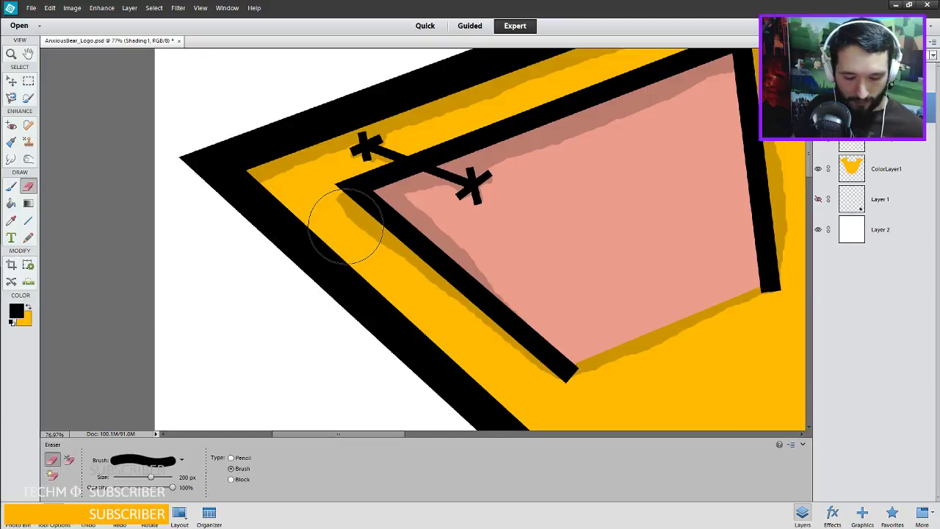
{"action": "key", "text": "b"}
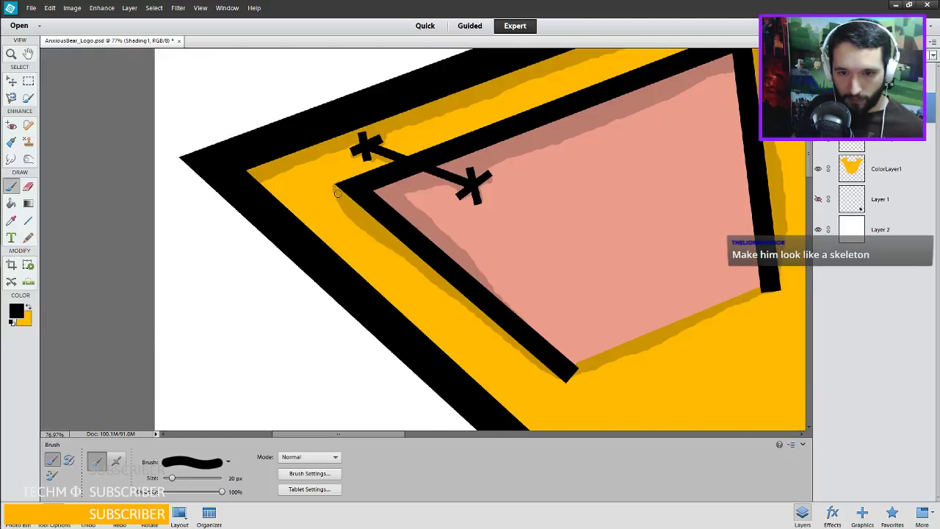
Trim the shadow at the outer corner of the left ear's inner outline with the eraser reduced to 35 px, undoing an unwanted stroke.
{"action": "key", "text": "e"}
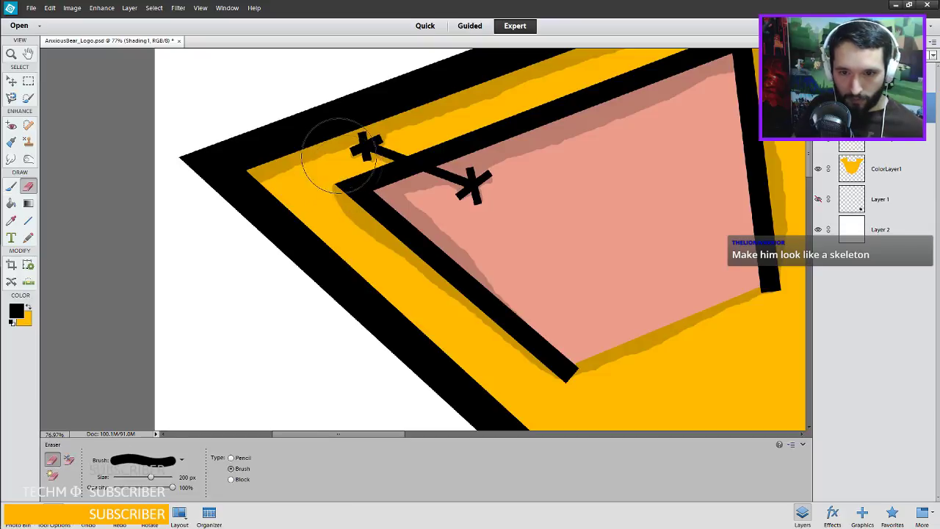
{"action": "key", "text": "bracketleft"}
{"action": "key", "text": "bracketleft"}
{"action": "key", "text": "bracketleft"}
{"action": "key", "text": "bracketleft"}
{"action": "key", "text": "bracketleft"}
{"action": "key", "text": "bracketleft"}
{"action": "key", "text": "bracketleft"}
{"action": "key", "text": "bracketleft"}
{"action": "key", "text": "bracketleft"}
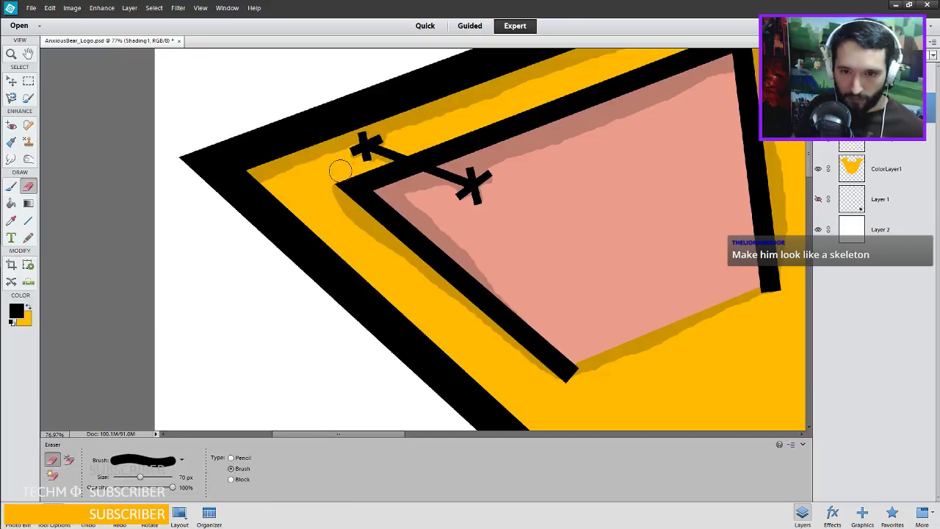
{"action": "key", "text": "ctrl+z"}
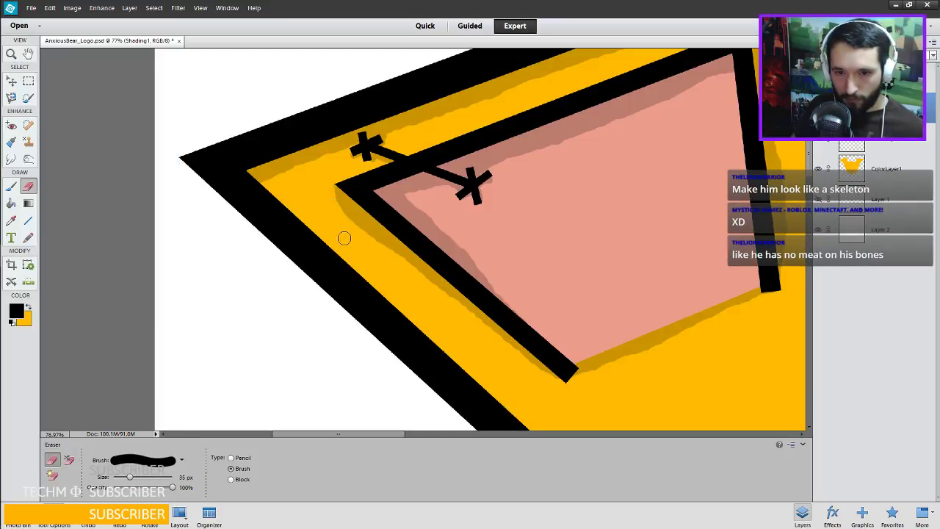
{"action": "scroll", "coordinate": [390, 240], "scroll_direction": "down", "scroll_amount": 10}
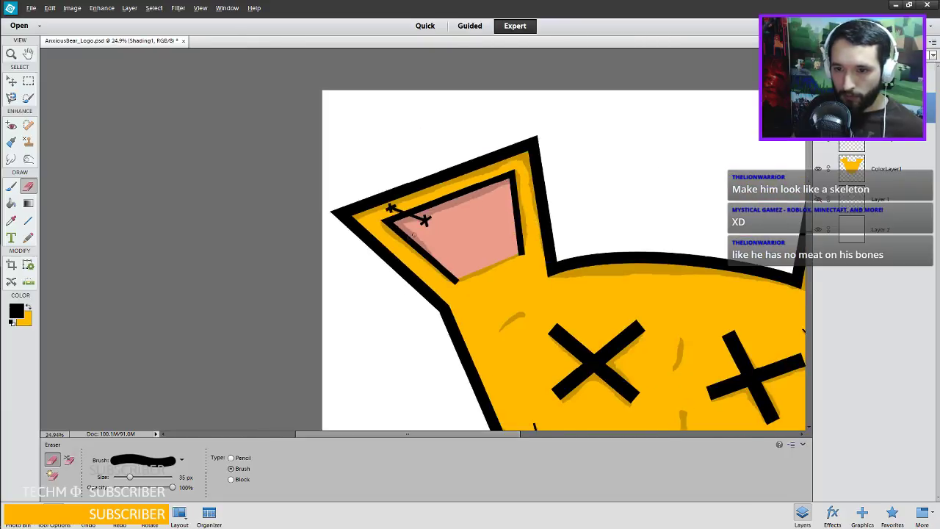
{"action": "scroll", "coordinate": [441, 224], "scroll_direction": "up", "scroll_amount": 3}
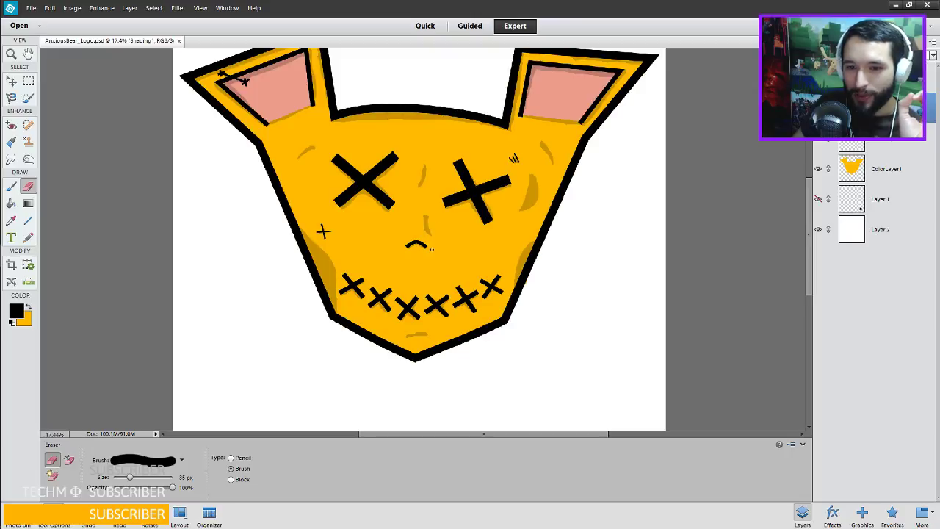
Thicken the shadow under the curved nose line with a 20 px brush.
{"action": "scroll", "coordinate": [425, 256], "scroll_direction": "up", "scroll_amount": 6}
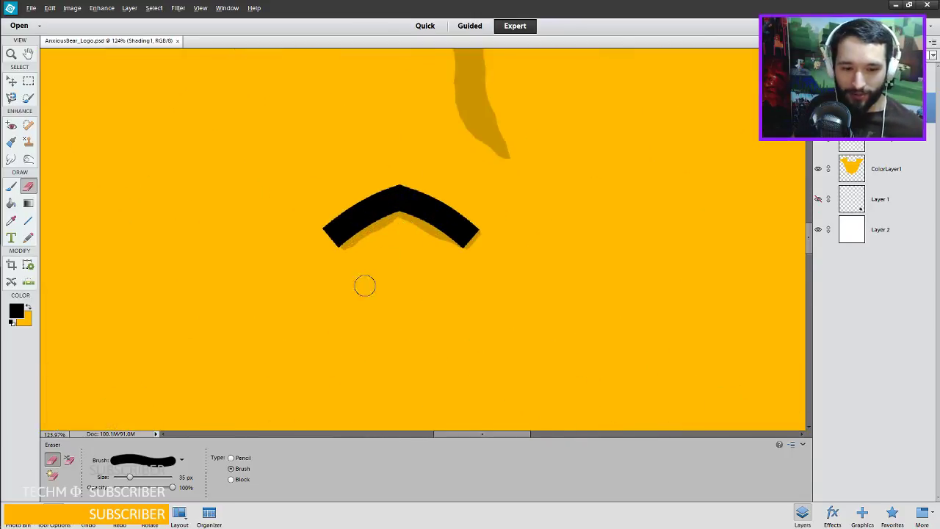
{"action": "key", "text": "b"}
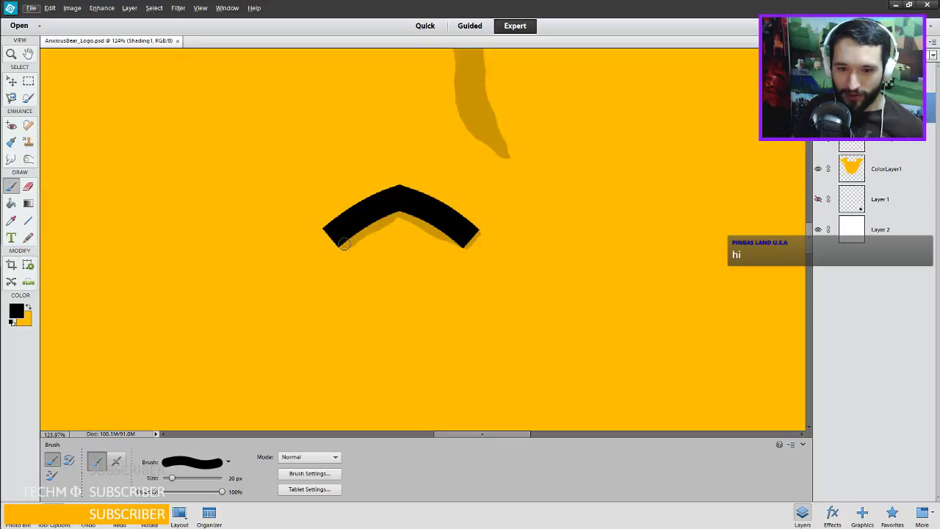
{"action": "mouse_move", "coordinate": [359, 237]}
{"action": "left_mouse_down"}
{"action": "mouse_move", "coordinate": [412, 216]}
{"action": "mouse_move", "coordinate": [447, 241]}
{"action": "left_mouse_up"}
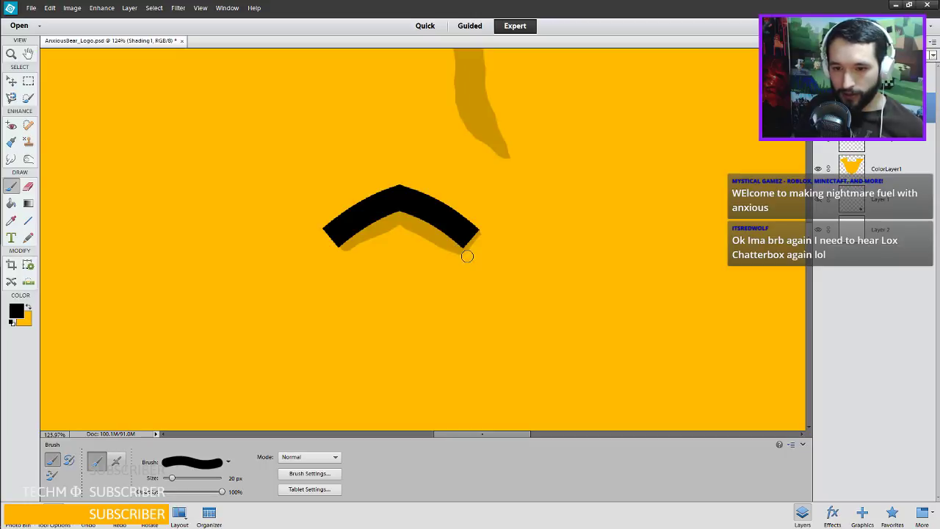
{"action": "scroll", "coordinate": [466, 257], "scroll_direction": "down", "scroll_amount": 10}
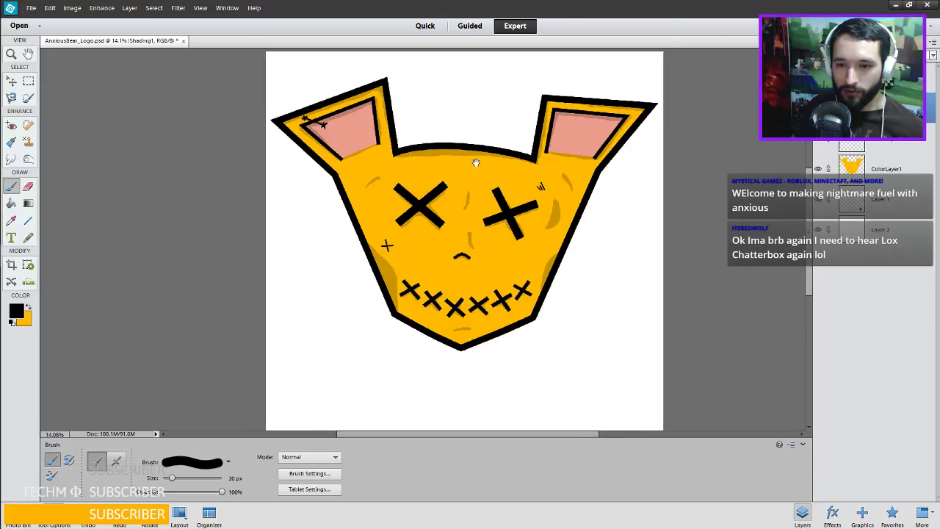
Slim the forehead shadow below the top head outline with the eraser enlarged to 500 px, undoing unwanted strokes.
{"action": "left_click_drag", "start_coordinate": [472, 157], "coordinate": [462, 163]}
{"action": "key", "text": "e"}
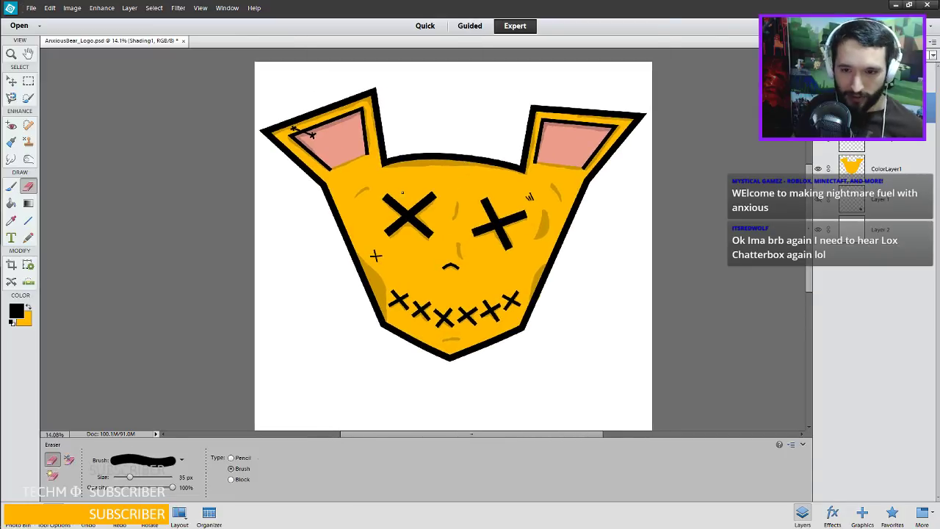
{"action": "key", "text": "bracketright"}
{"action": "key", "text": "bracketright"}
{"action": "key", "text": "bracketright"}
{"action": "key", "text": "bracketright"}
{"action": "key", "text": "bracketright"}
{"action": "key", "text": "bracketright"}
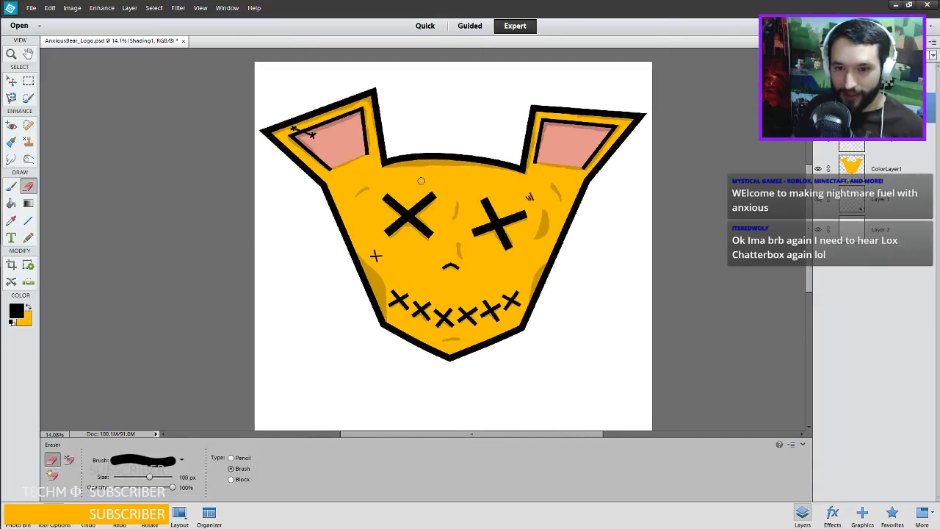
{"action": "key", "text": "bracketright"}
{"action": "key", "text": "bracketright"}
{"action": "key", "text": "bracketright"}
{"action": "key", "text": "bracketright"}
{"action": "key", "text": "bracketright"}
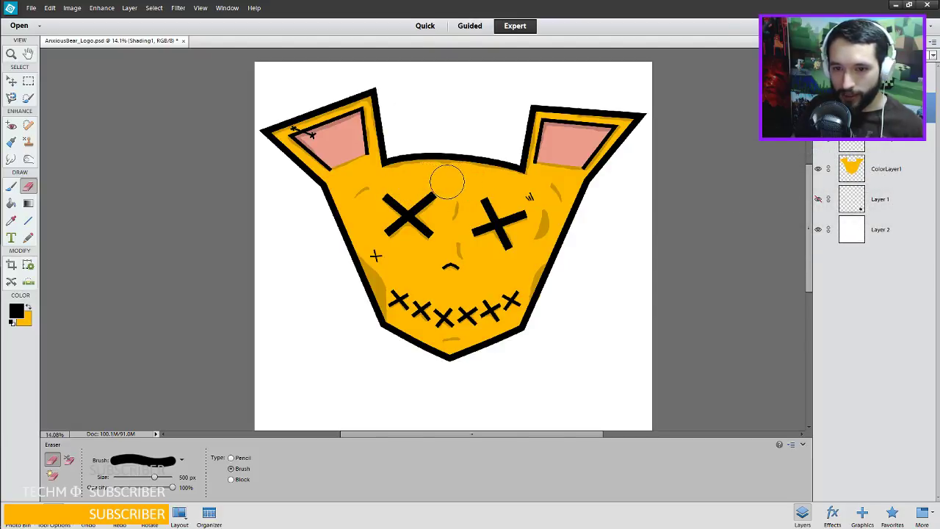
{"action": "key", "text": "ctrl+z"}
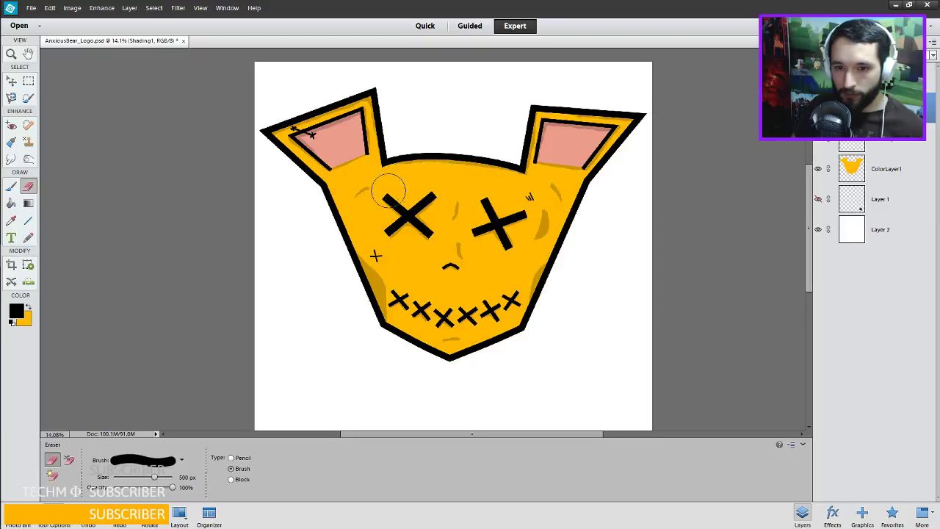
{"action": "key", "text": "ctrl+z"}
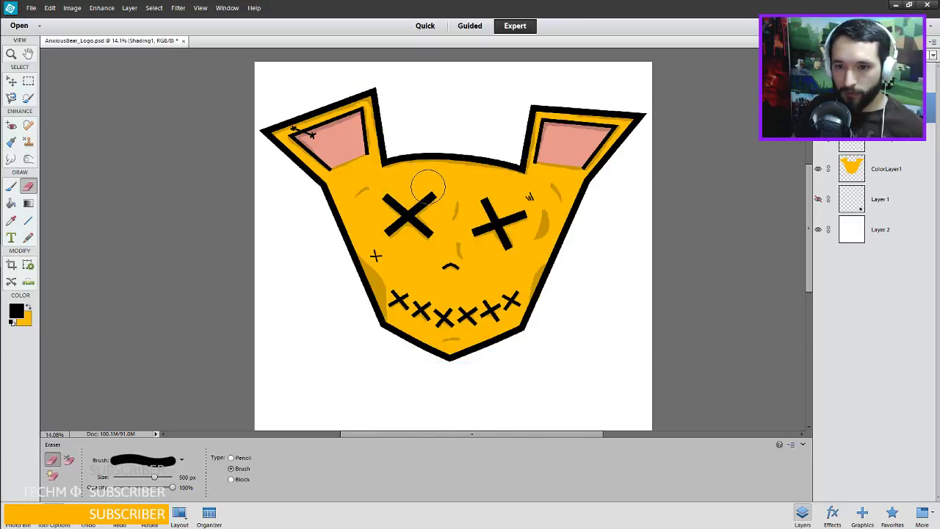
{"action": "scroll", "coordinate": [425, 187], "scroll_direction": "up", "scroll_amount": 3}
{"action": "scroll", "coordinate": [422, 187], "scroll_direction": "down", "scroll_amount": 2}
{"action": "scroll", "coordinate": [423, 187], "scroll_direction": "down", "scroll_amount": 3}
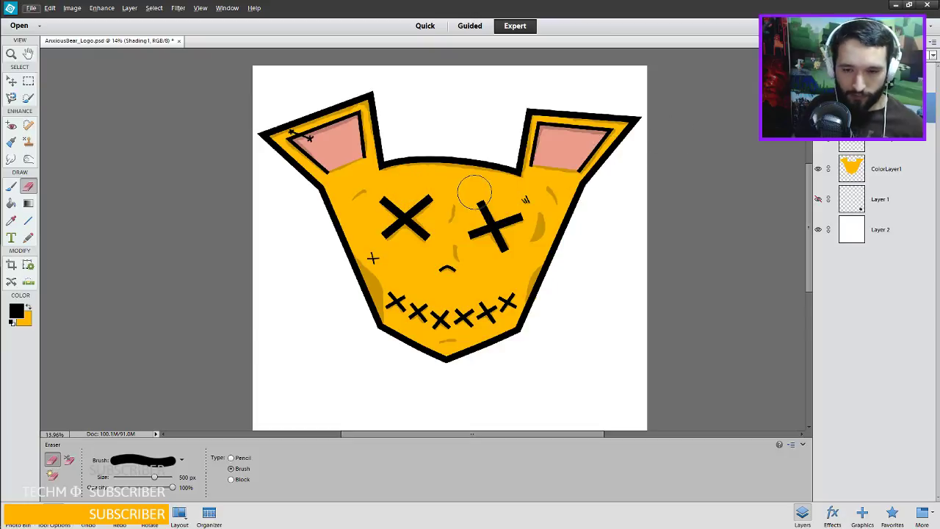
{"action": "key", "text": "m"}
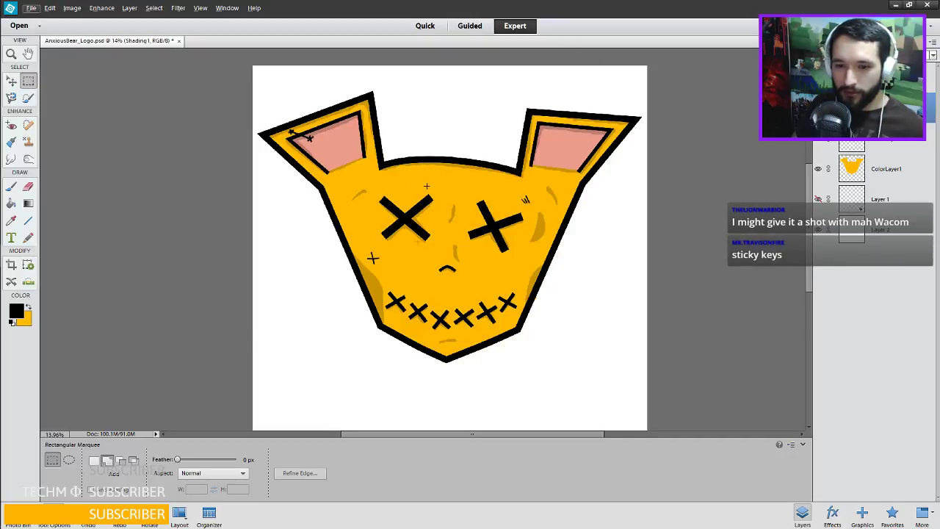
{"action": "scroll", "coordinate": [535, 252], "scroll_direction": "down", "scroll_amount": 3}
{"action": "scroll", "coordinate": [539, 249], "scroll_direction": "up", "scroll_amount": 3}
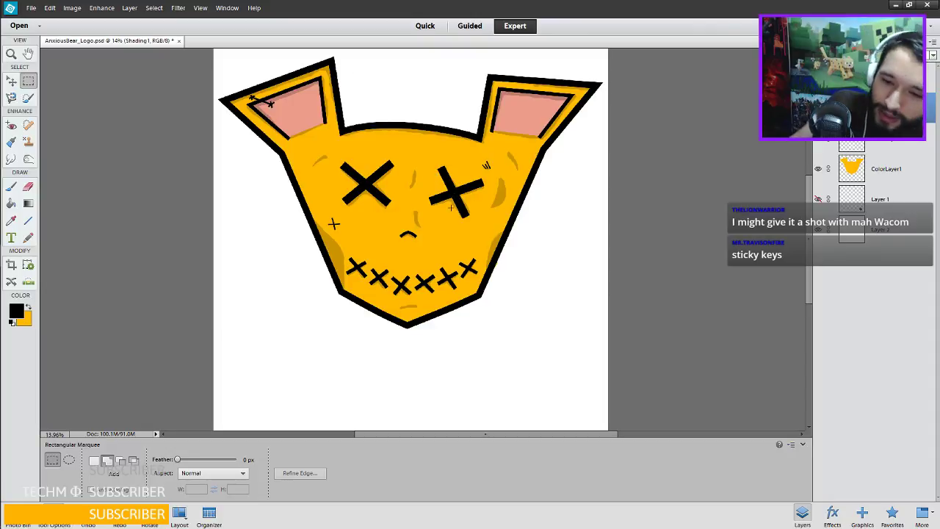
Fill in the shadows around the X-shaped mouth stitches with a 20 px brush, undoing unwanted strokes.
{"action": "scroll", "coordinate": [445, 272], "scroll_direction": "up", "scroll_amount": 5}
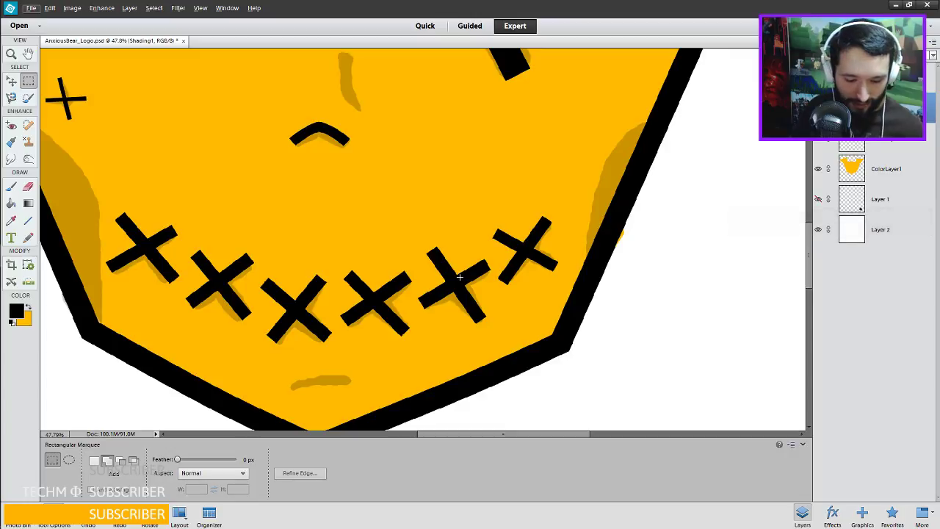
{"action": "key", "text": "b"}
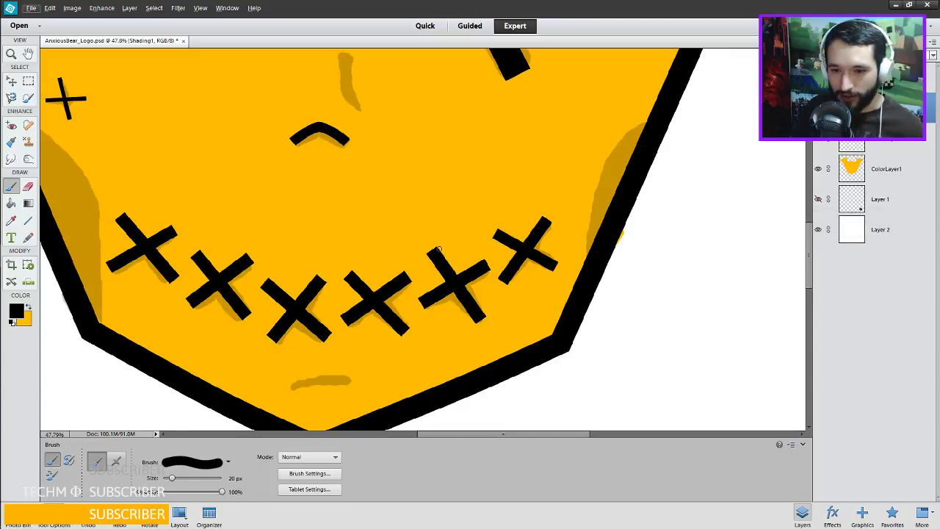
{"action": "left_click_drag", "start_coordinate": [437, 250], "coordinate": [460, 276]}
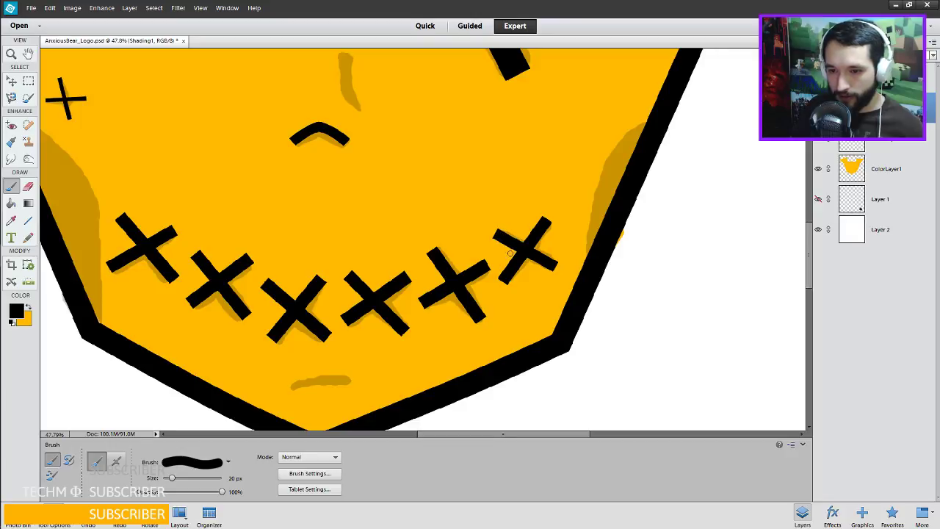
{"action": "key", "text": "ctrl+z"}
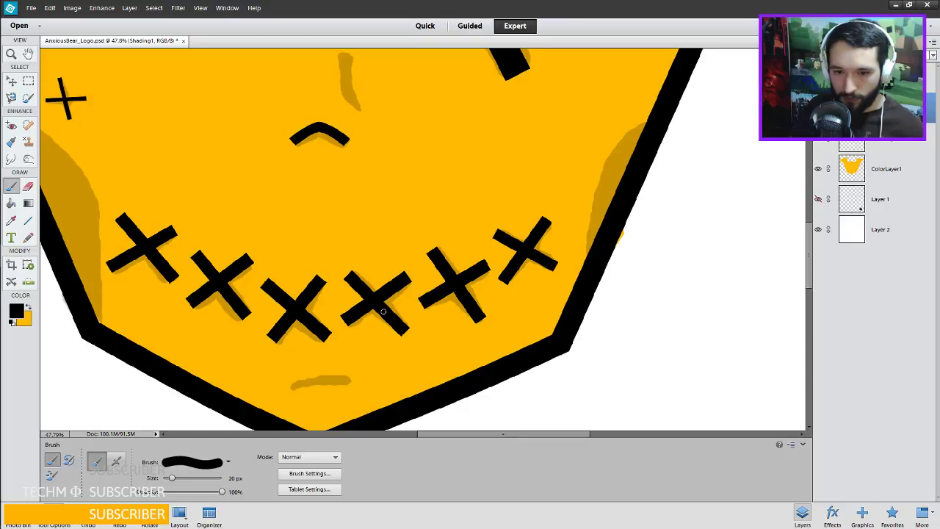
{"action": "key", "text": "ctrl+z"}
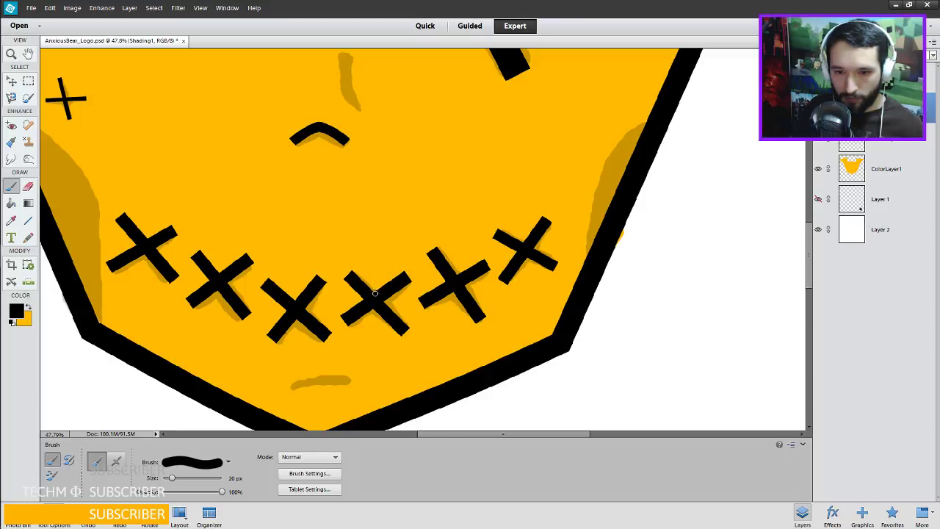
{"action": "scroll", "coordinate": [364, 299], "scroll_direction": "left", "scroll_amount": 3}
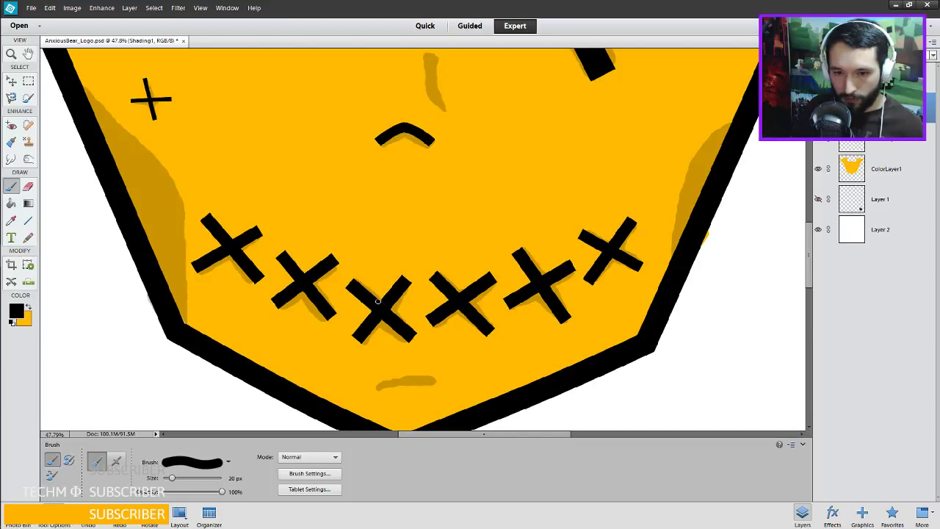
{"action": "scroll", "coordinate": [367, 293], "scroll_direction": "left", "scroll_amount": 3}
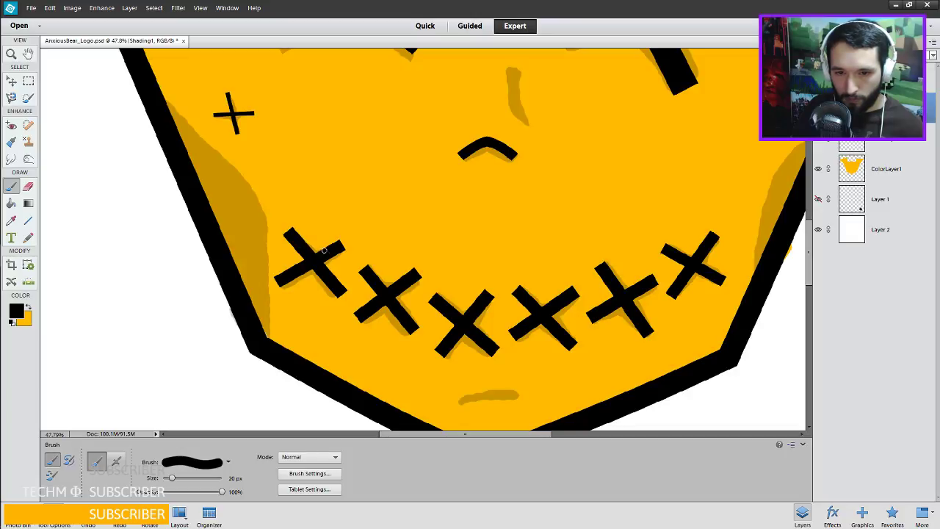
{"action": "key", "text": "ctrl+z"}
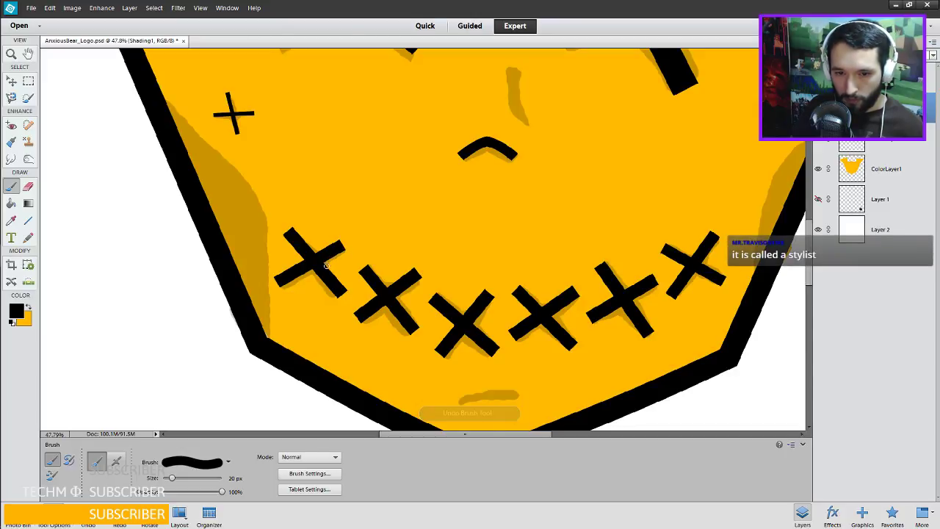
Trim the shadows around the X-shaped mouth stitches with the eraser reduced to 40 px, undoing unwanted strokes.
{"action": "left_click_drag", "start_coordinate": [439, 316], "coordinate": [365, 282]}
{"action": "key", "text": "e"}
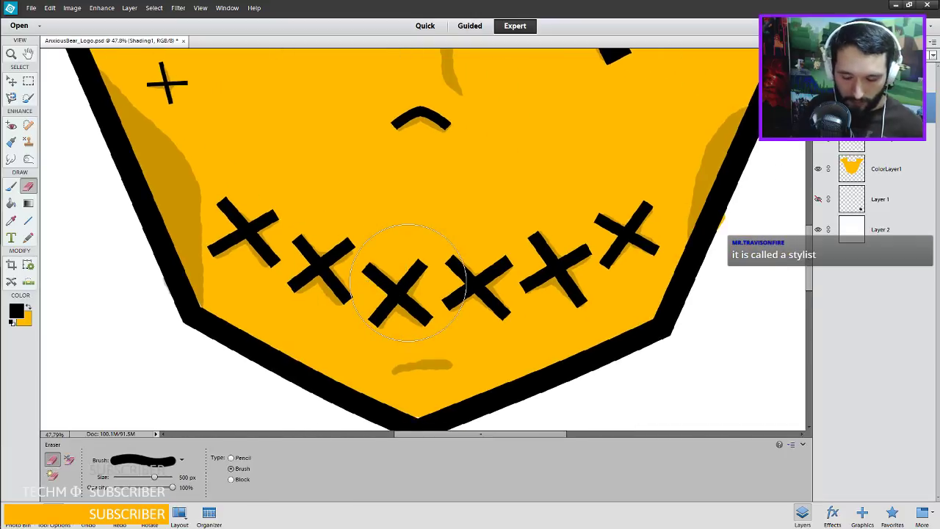
{"action": "key", "text": "bracketleft"}
{"action": "key", "text": "bracketleft"}
{"action": "key", "text": "bracketleft"}
{"action": "key", "text": "bracketleft"}
{"action": "key", "text": "bracketleft"}
{"action": "key", "text": "bracketleft"}
{"action": "key", "text": "bracketleft"}
{"action": "key", "text": "bracketleft"}
{"action": "key", "text": "bracketleft"}
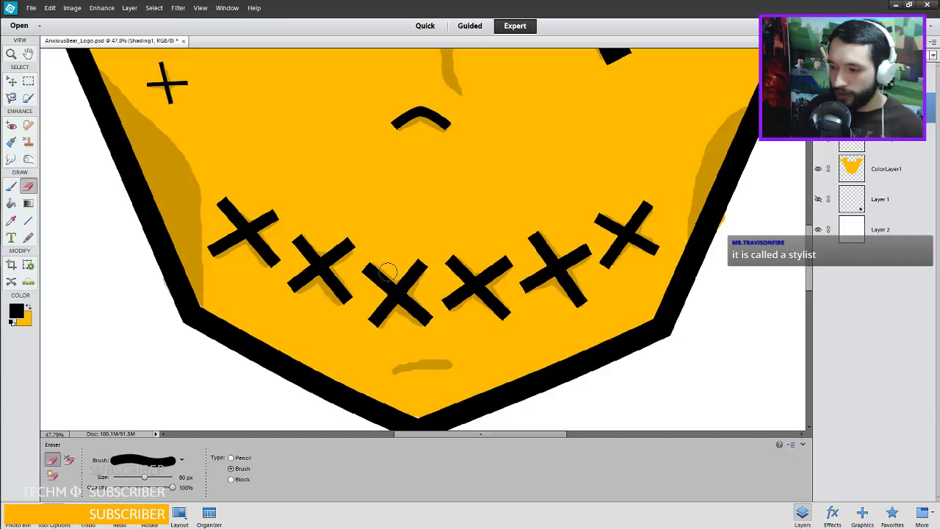
{"action": "key", "text": "bracketleft"}
{"action": "key", "text": "bracketleft"}
{"action": "key", "text": "bracketleft"}
{"action": "key", "text": "bracketleft"}
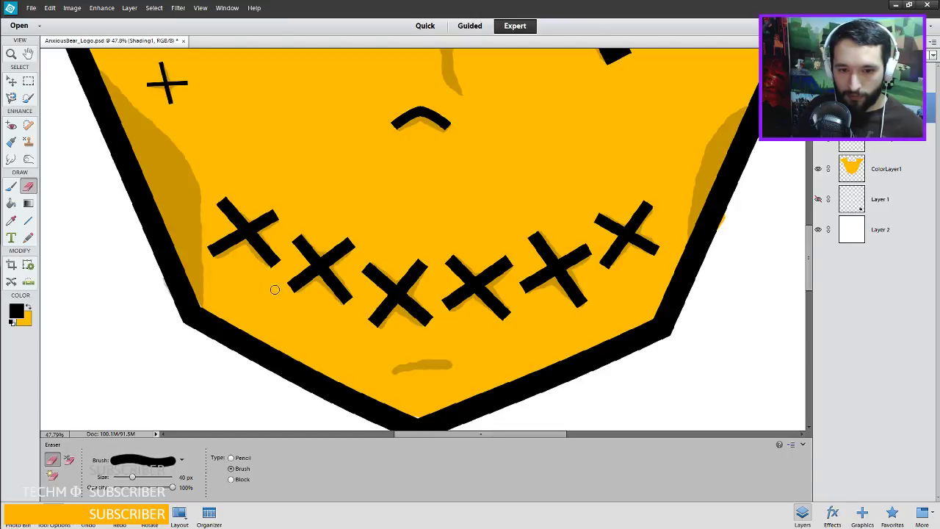
{"action": "key", "text": "ctrl+z"}
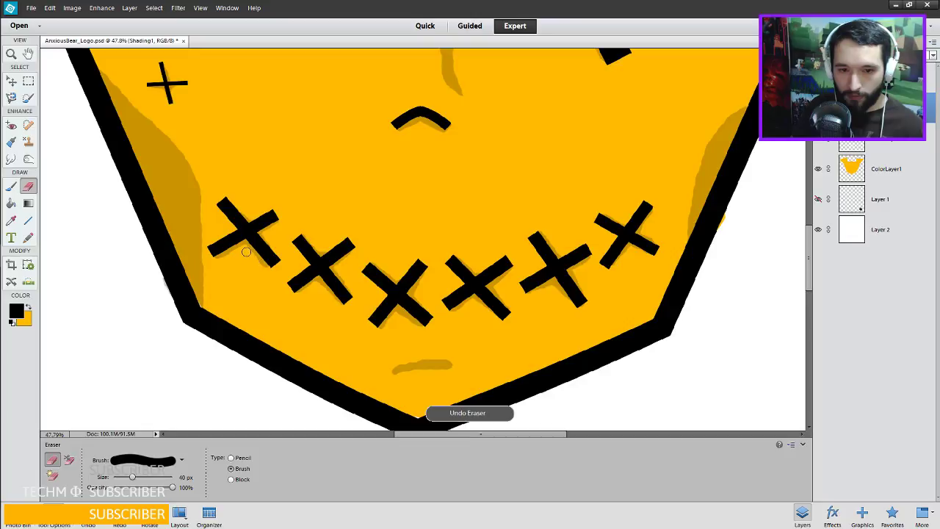
{"action": "left_click_drag", "start_coordinate": [299, 288], "coordinate": [221, 227]}
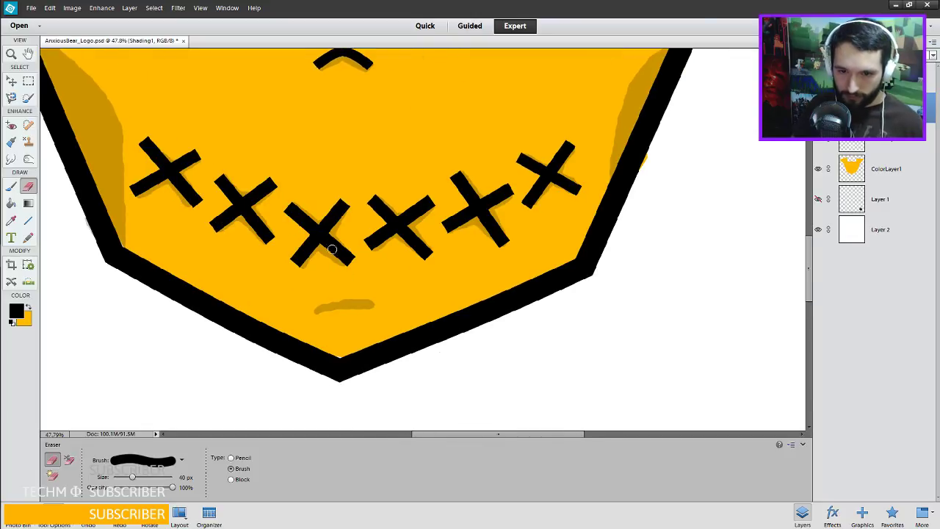
{"action": "scroll", "coordinate": [420, 292], "scroll_direction": "right", "scroll_amount": 2}
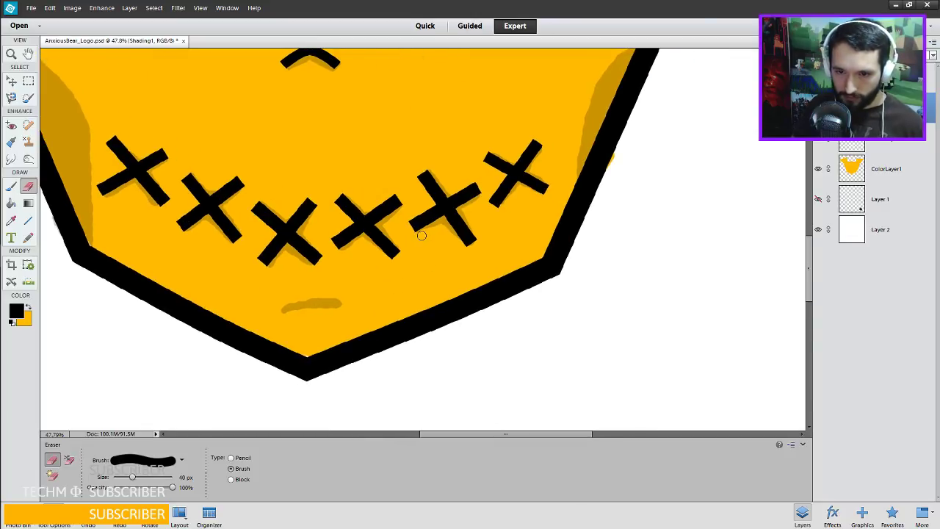
{"action": "key", "text": "ctrl+z"}
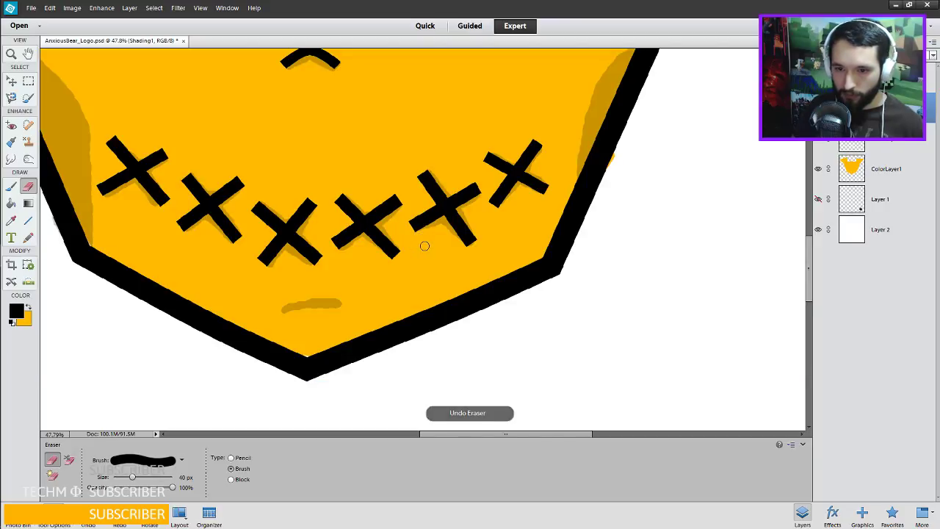
Touch up the shadows on the two rightmost mouth stitches with the 20 px brush and the 40 px eraser.
{"action": "scroll", "coordinate": [420, 242], "scroll_direction": "up", "scroll_amount": 5}
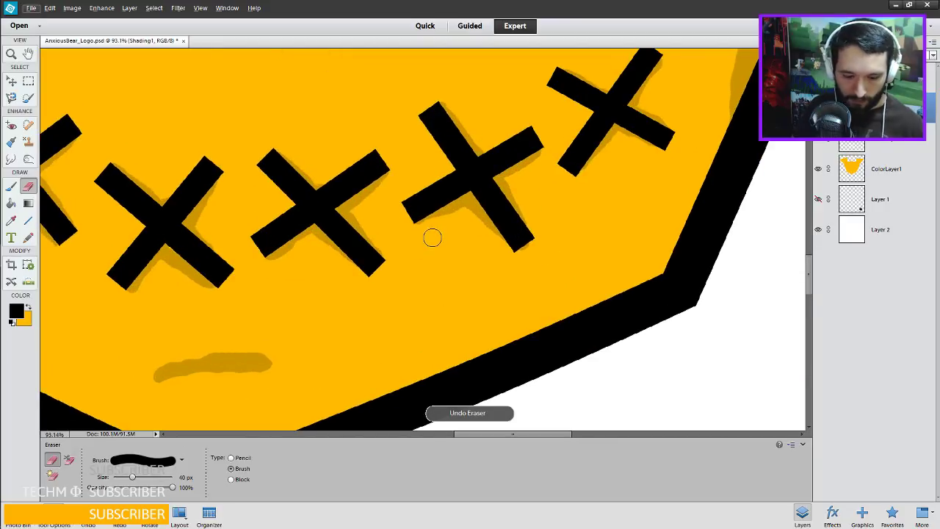
{"action": "key", "text": "b"}
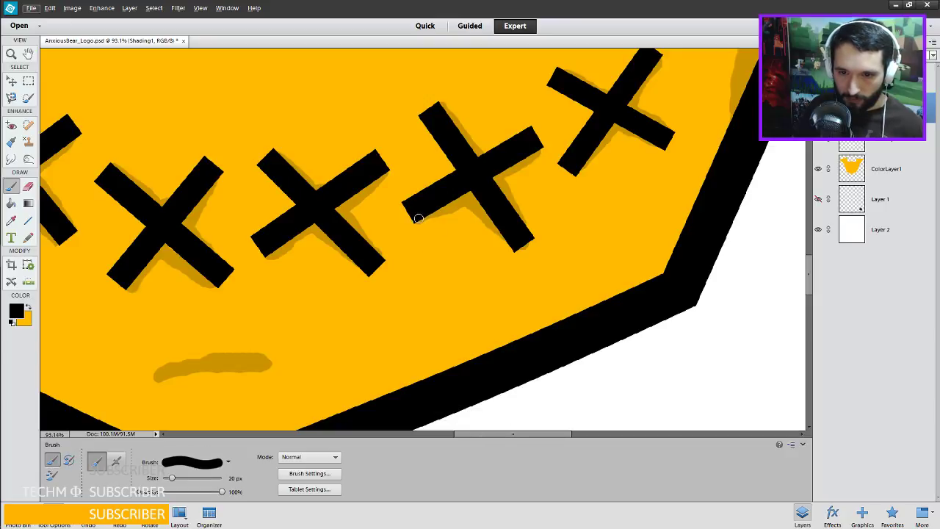
{"action": "mouse_move", "coordinate": [419, 219]}
{"action": "left_mouse_down"}
{"action": "mouse_move", "coordinate": [433, 212]}
{"action": "mouse_move", "coordinate": [420, 218]}
{"action": "left_mouse_up"}
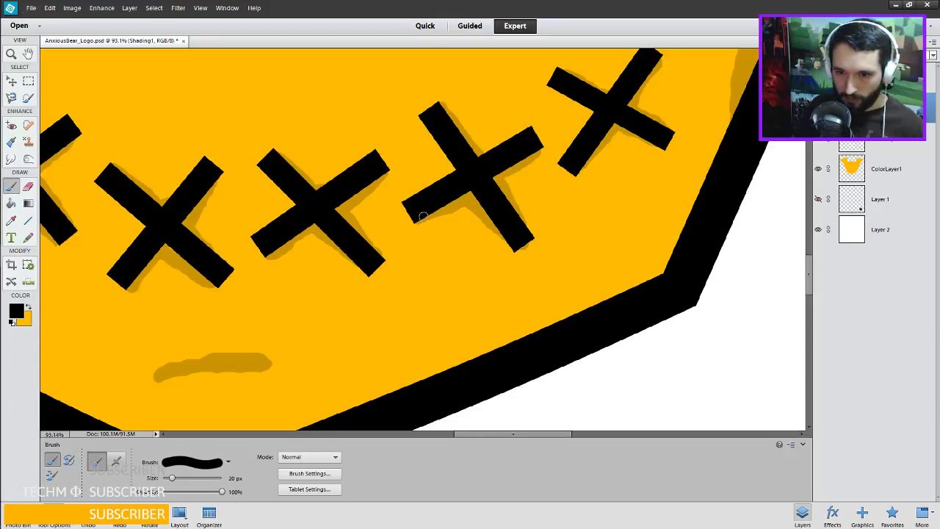
{"action": "scroll", "coordinate": [505, 196], "scroll_direction": "right", "scroll_amount": 3}
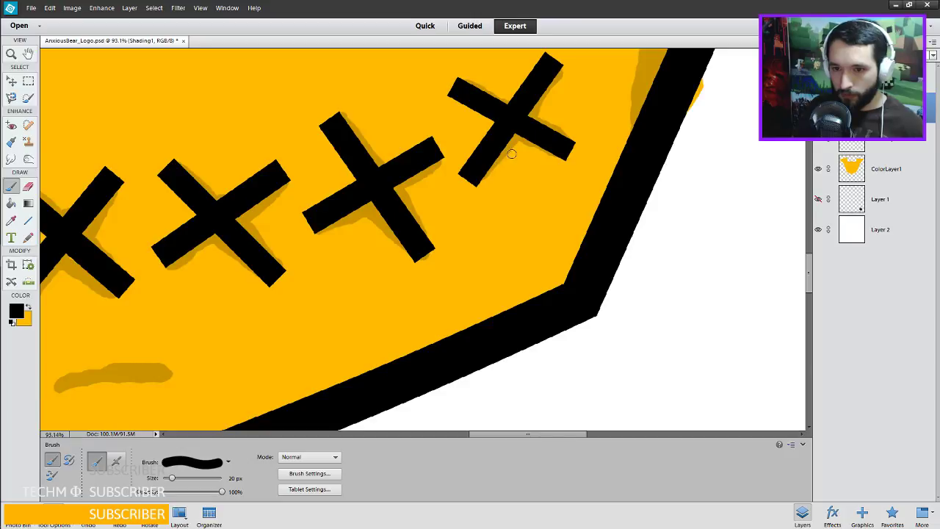
{"action": "mouse_move", "coordinate": [458, 157]}
{"action": "left_mouse_down"}
{"action": "mouse_move", "coordinate": [438, 212]}
{"action": "mouse_move", "coordinate": [483, 186]}
{"action": "left_mouse_up"}
{"action": "key", "text": "b"}
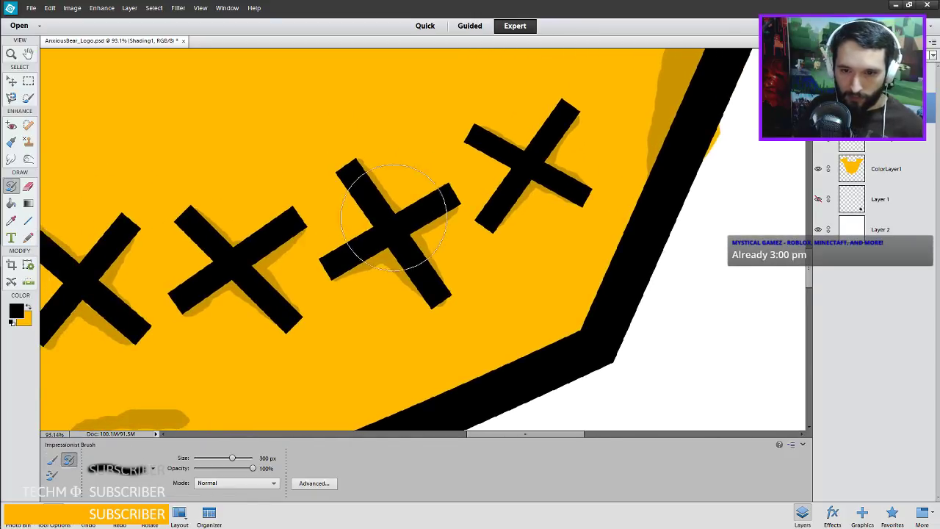
{"action": "key", "text": "b"}
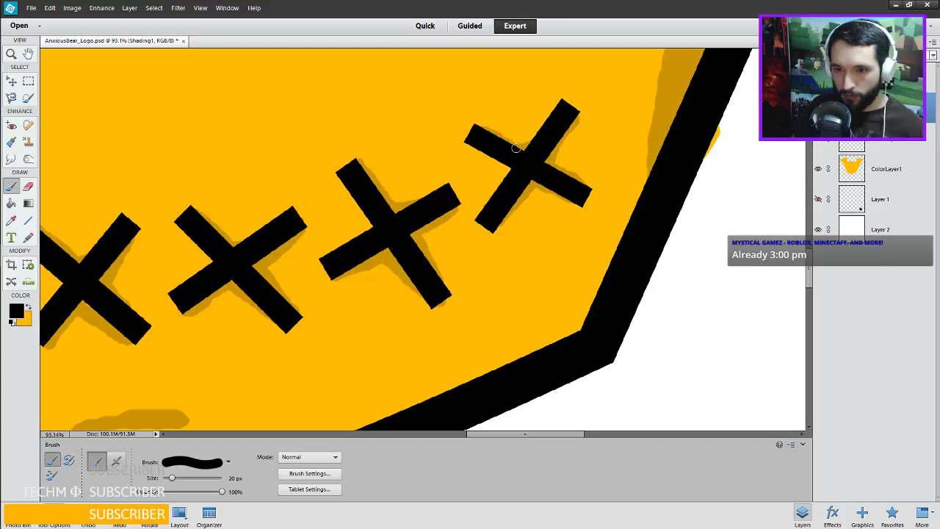
{"action": "key", "text": "e"}
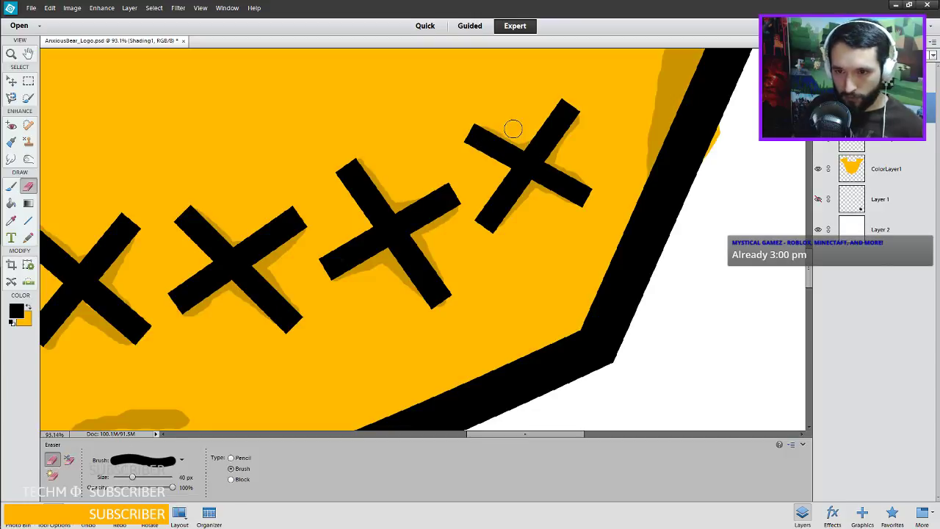
{"action": "key", "text": "b"}
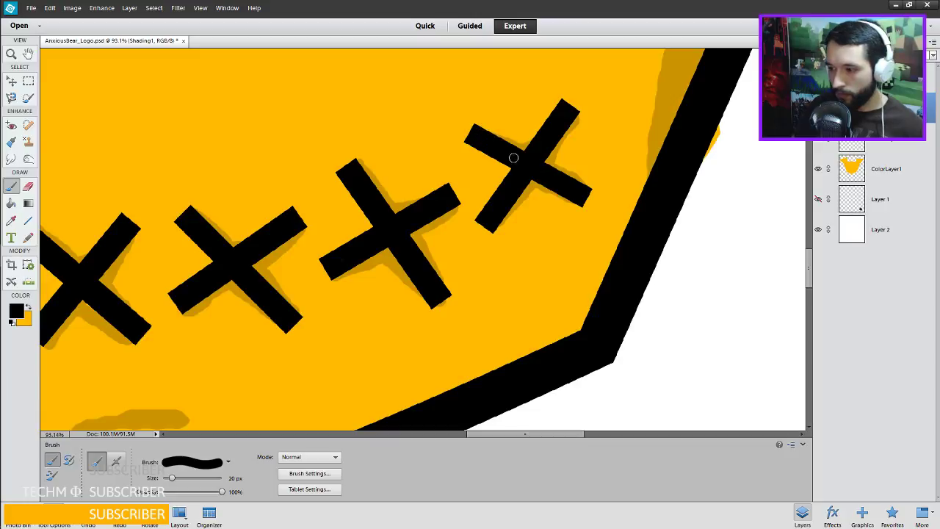
Save the logo file with the updated mouth stitch shading.
{"action": "scroll", "coordinate": [545, 124], "scroll_direction": "down", "scroll_amount": 2}
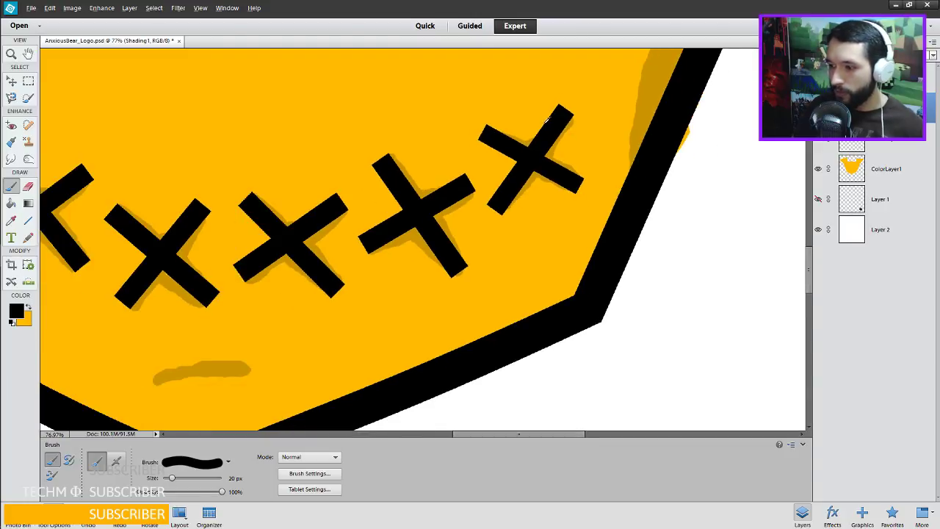
{"action": "scroll", "coordinate": [546, 121], "scroll_direction": "down", "scroll_amount": 3}
{"action": "scroll", "coordinate": [414, 169], "scroll_direction": "up", "scroll_amount": 1}
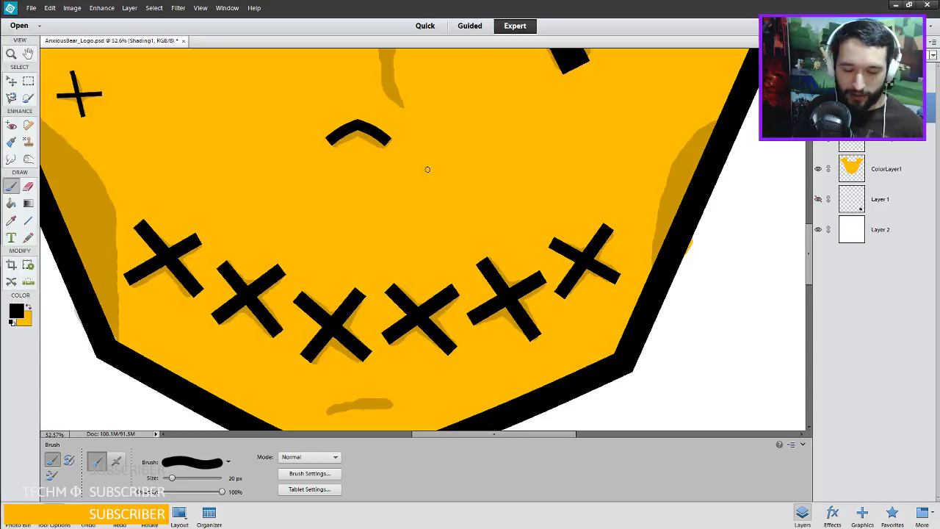
{"action": "key", "text": "ctrl+s"}
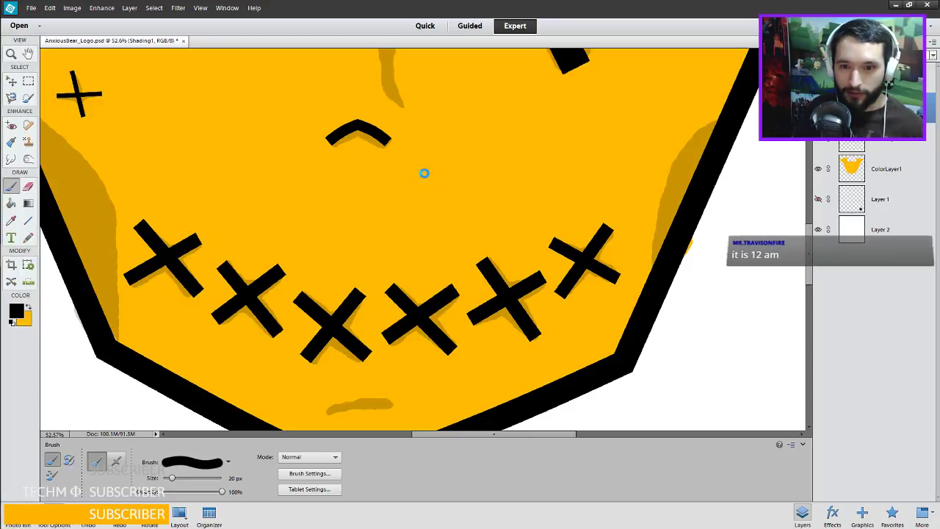
Trim the shadow under the left end of the curved nose line with the 40 px eraser.
{"action": "scroll", "coordinate": [358, 167], "scroll_direction": "up", "scroll_amount": 4}
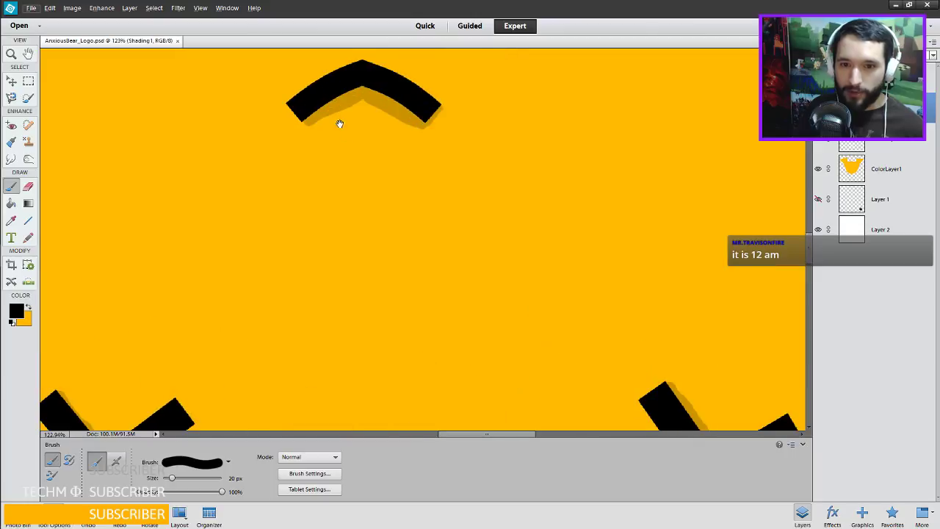
{"action": "key", "text": "e"}
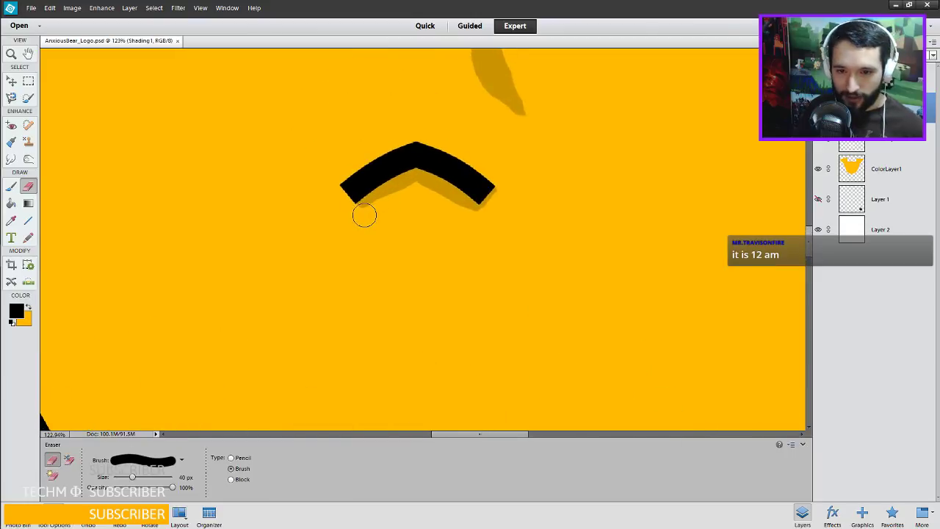
{"action": "left_click_drag", "start_coordinate": [377, 212], "coordinate": [373, 213]}
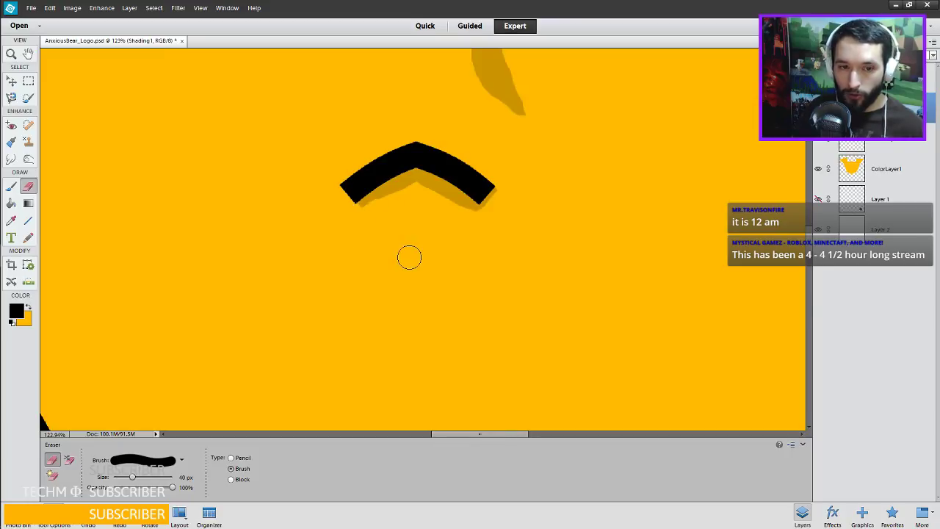
{"action": "key", "text": "b"}
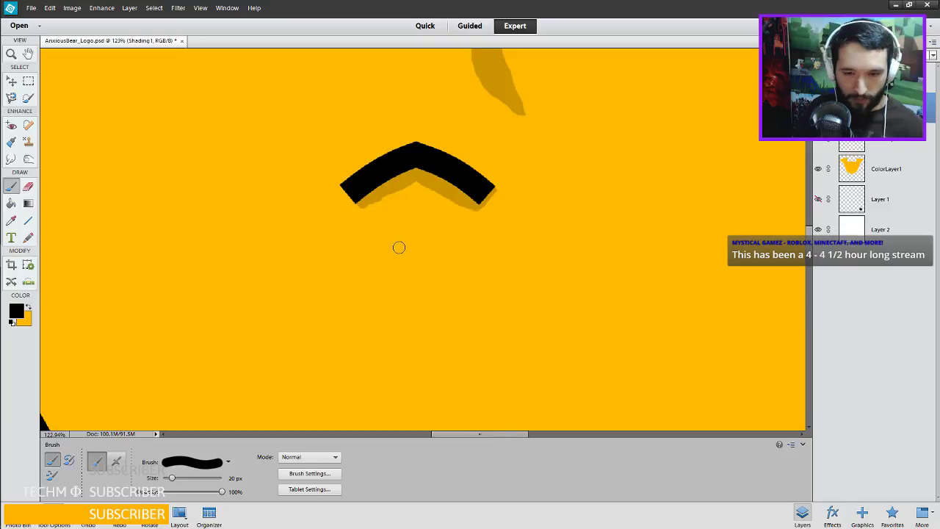
{"action": "key", "text": "e"}
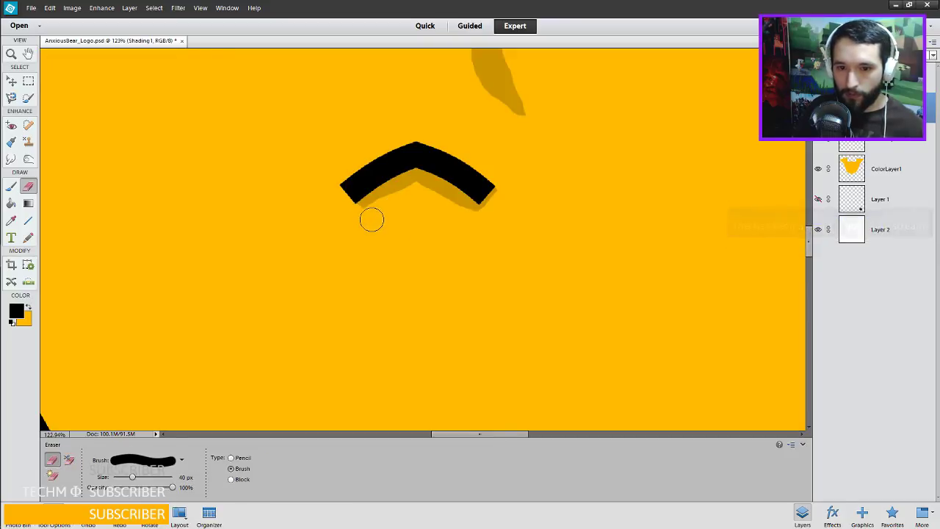
Save the refined nose shadow and add a new blank layer to the logo.
{"action": "scroll", "coordinate": [446, 239], "scroll_direction": "down", "scroll_amount": 5}
{"action": "scroll", "coordinate": [446, 239], "scroll_direction": "down", "scroll_amount": 4}
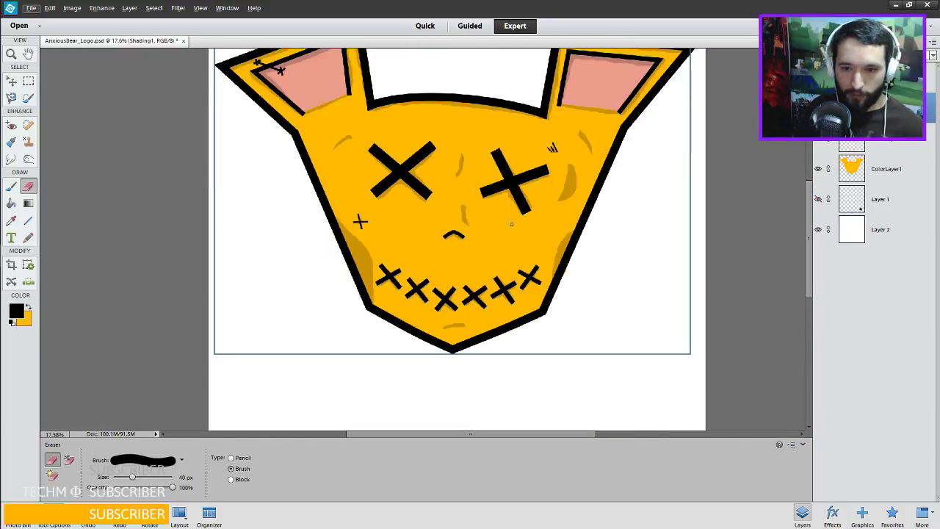
{"action": "scroll", "coordinate": [514, 228], "scroll_direction": "down", "scroll_amount": 1}
{"action": "scroll", "coordinate": [520, 220], "scroll_direction": "down", "scroll_amount": 1}
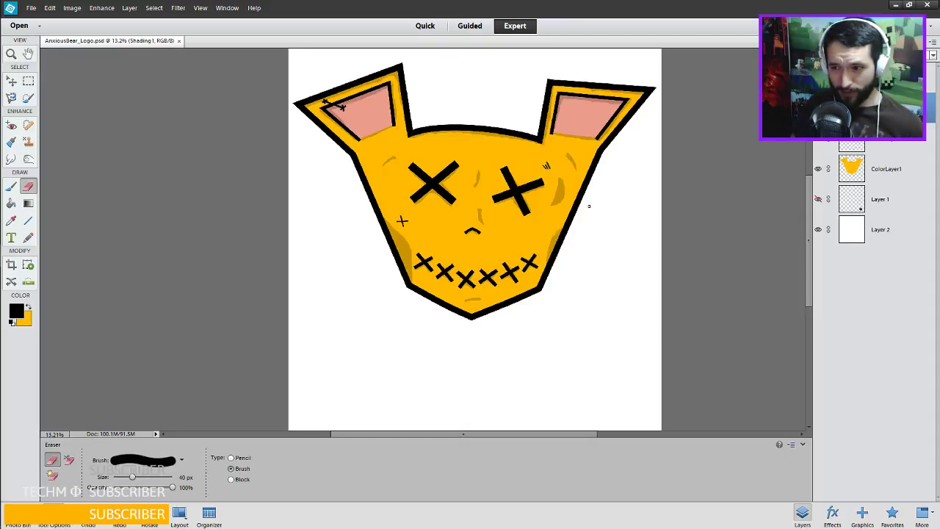
{"action": "scroll", "coordinate": [588, 206], "scroll_direction": "down", "scroll_amount": 4}
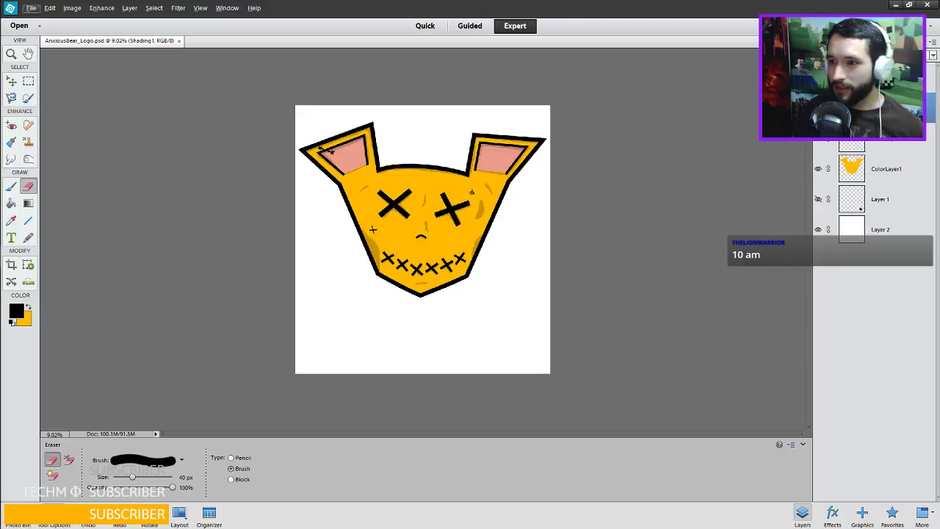
{"action": "key", "text": "ctrl+shift+alt+n"}
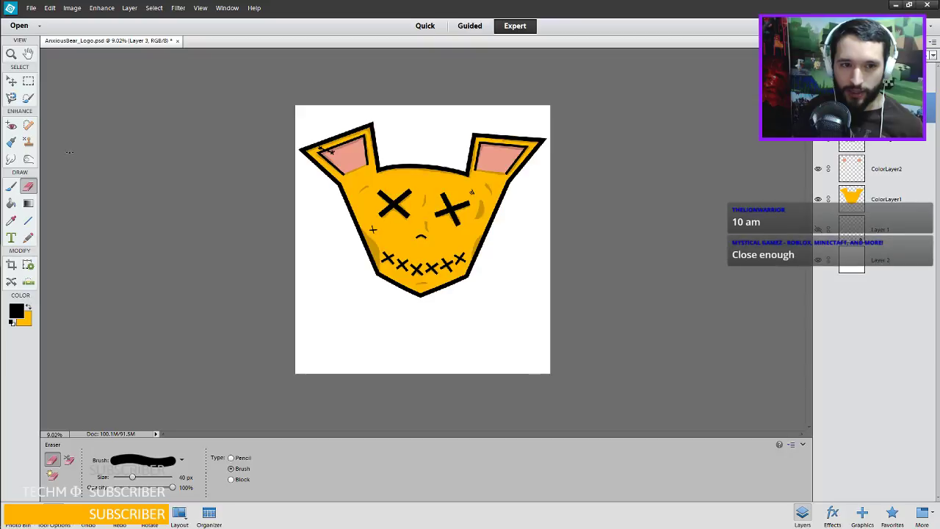
Make the brush soft-edged by lowering its hardness to the minimum, keeping the Normal mode.
{"action": "left_click", "coordinate": [13, 187]}
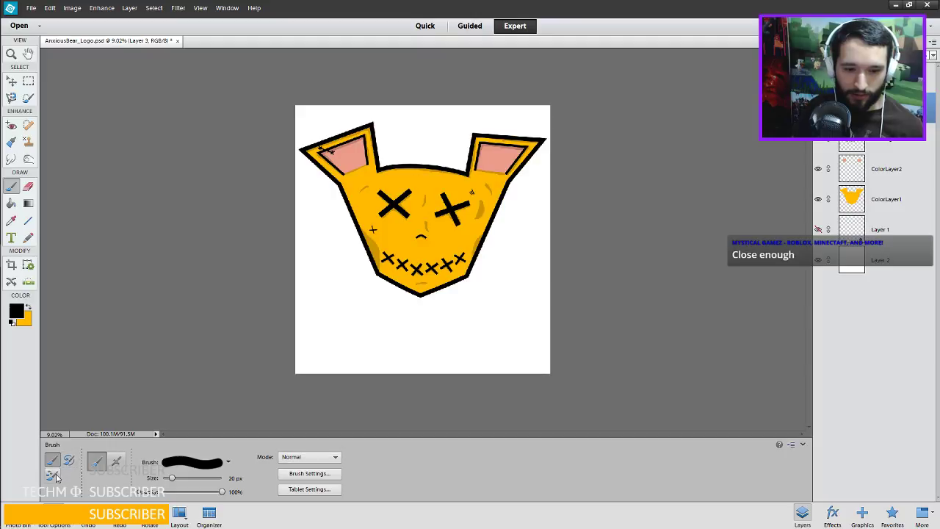
{"action": "left_click", "coordinate": [304, 458]}
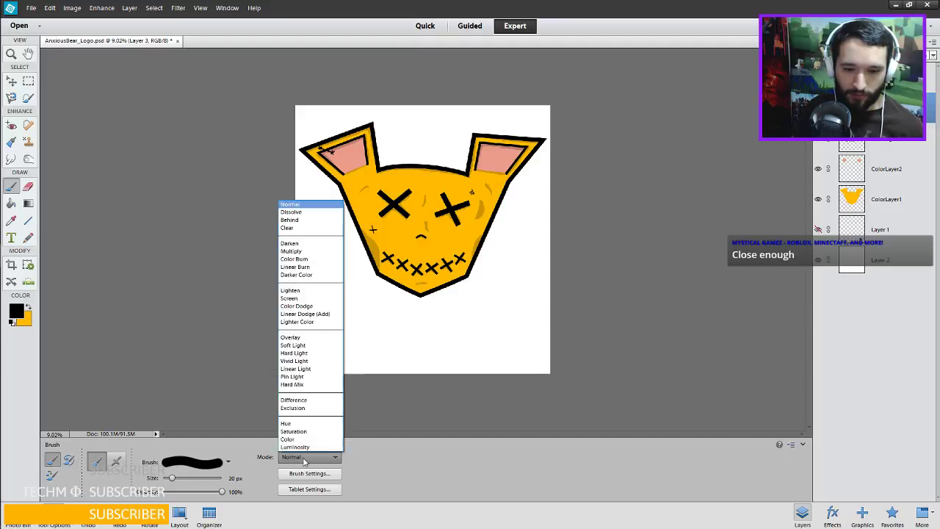
{"action": "left_click", "coordinate": [304, 458]}
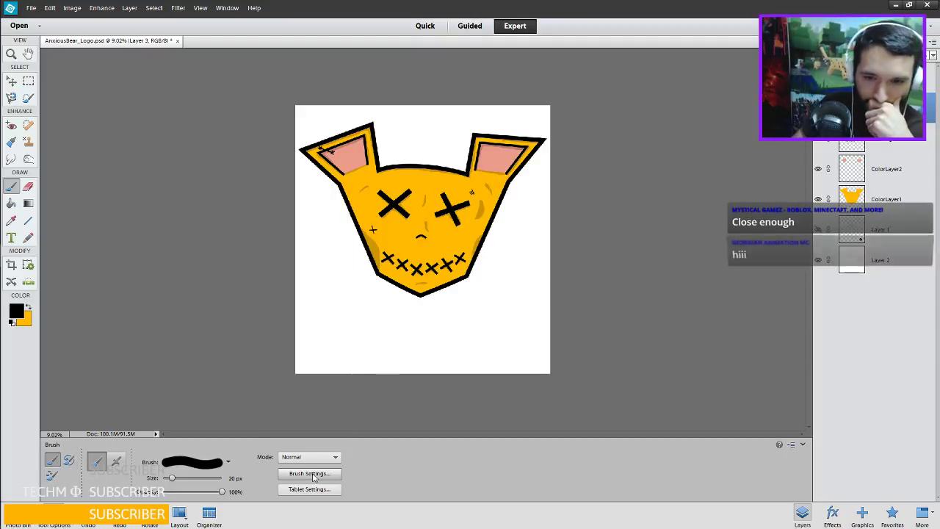
{"action": "left_click", "coordinate": [309, 472]}
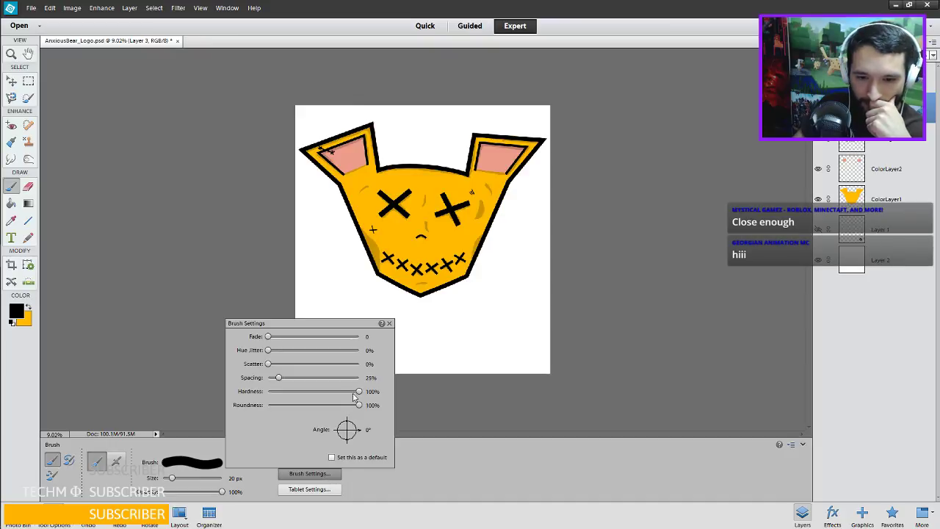
{"action": "left_click_drag", "start_coordinate": [358, 390], "coordinate": [257, 391]}
{"action": "left_click", "coordinate": [402, 419]}
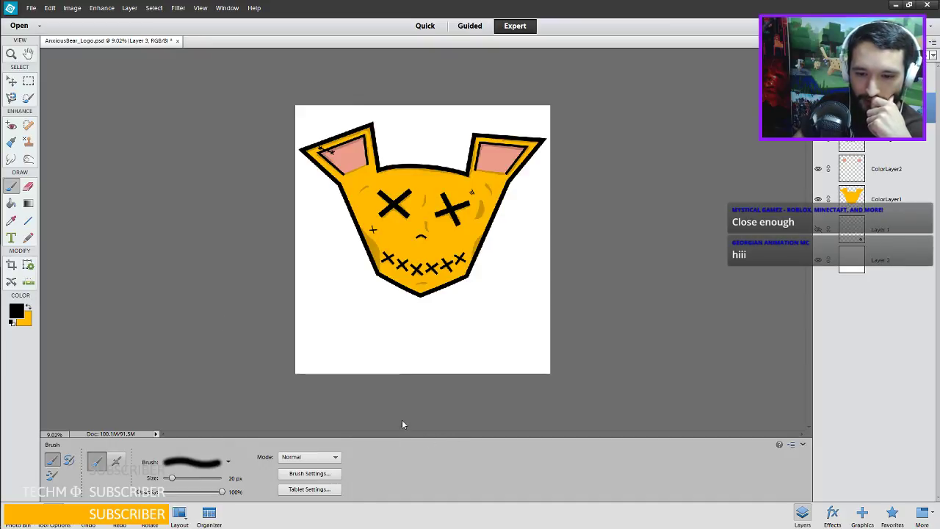
Enlarge the soft brush to 1400 px, and with the bear's head outline selected rename the new layer Shading.
{"action": "key", "text": "bracketright"}
{"action": "key", "text": "bracketright"}
{"action": "key", "text": "bracketright"}
{"action": "key", "text": "bracketright"}
{"action": "key", "text": "bracketright"}
{"action": "key", "text": "bracketright"}
{"action": "key", "text": "bracketright"}
{"action": "key", "text": "bracketright"}
{"action": "key", "text": "bracketright"}
{"action": "key", "text": "bracketright"}
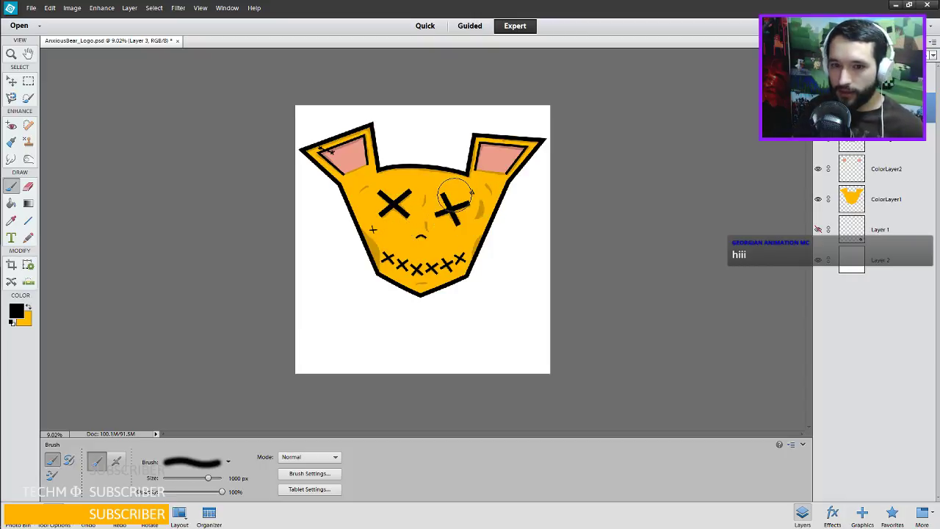
{"action": "key", "text": "bracketright"}
{"action": "key", "text": "bracketright"}
{"action": "key", "text": "bracketright"}
{"action": "key", "text": "bracketright"}
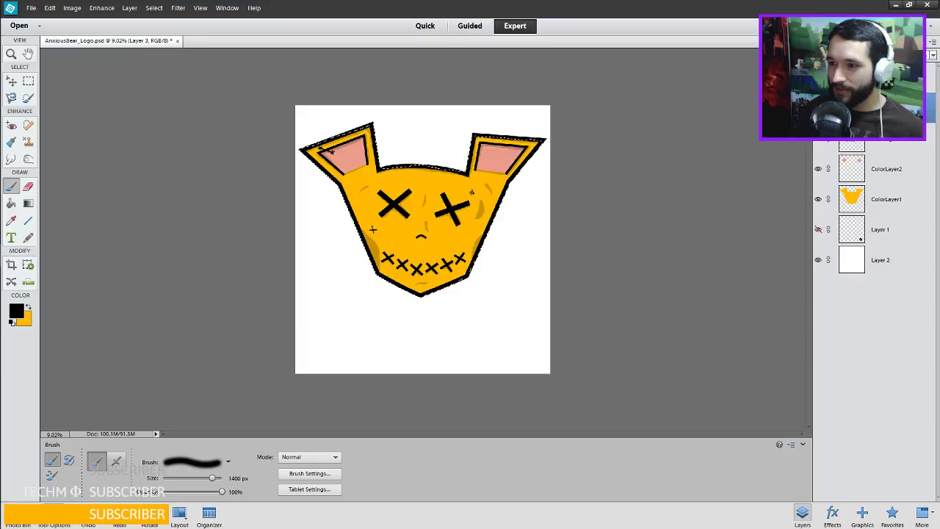
{"action": "key", "text": "Return"}
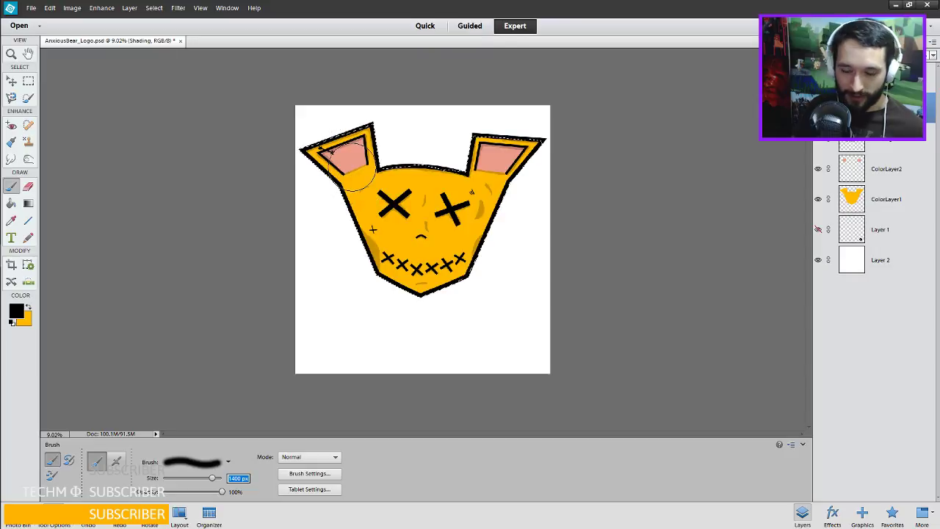
Reduce the soft brush to 1100 px and paint black shading down the left side of the bear's face.
{"action": "type", "text": "1"}
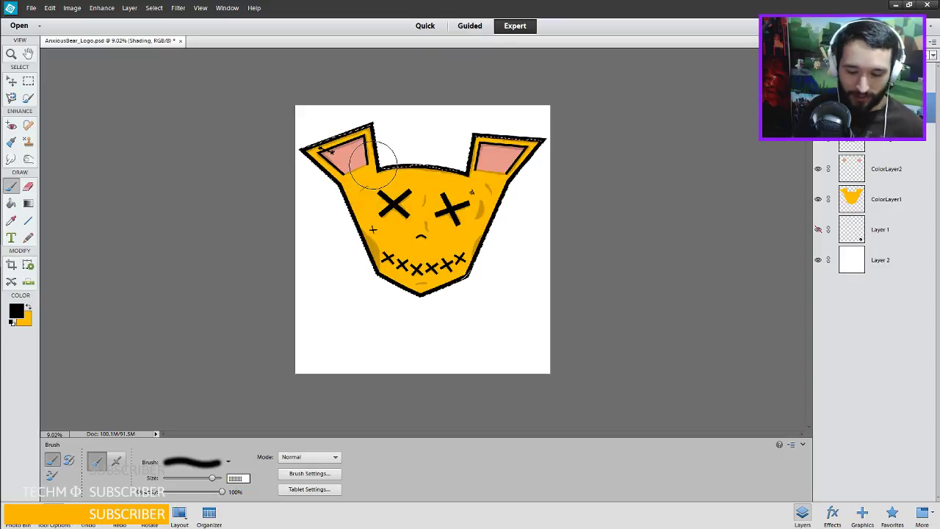
{"action": "left_click", "coordinate": [211, 479]}
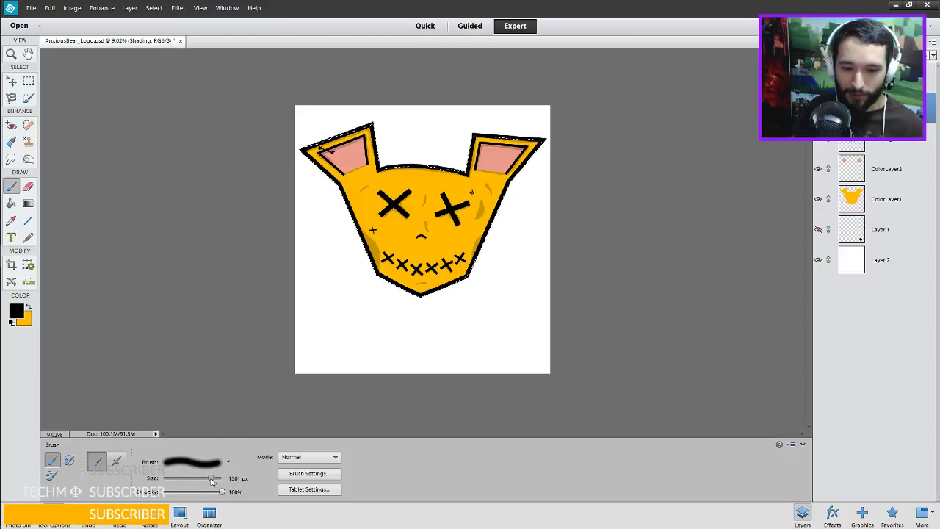
{"action": "left_click_drag", "start_coordinate": [212, 479], "coordinate": [209, 479]}
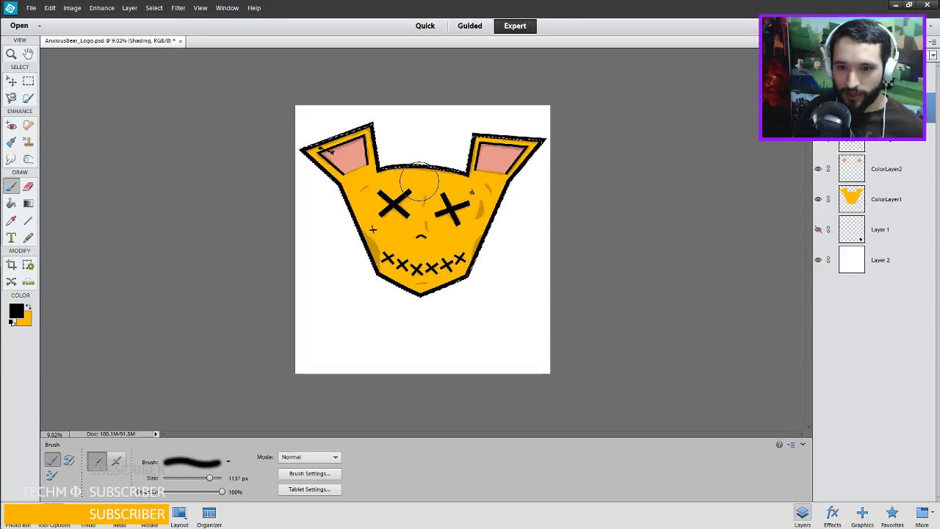
{"action": "key", "text": "bracketleft"}
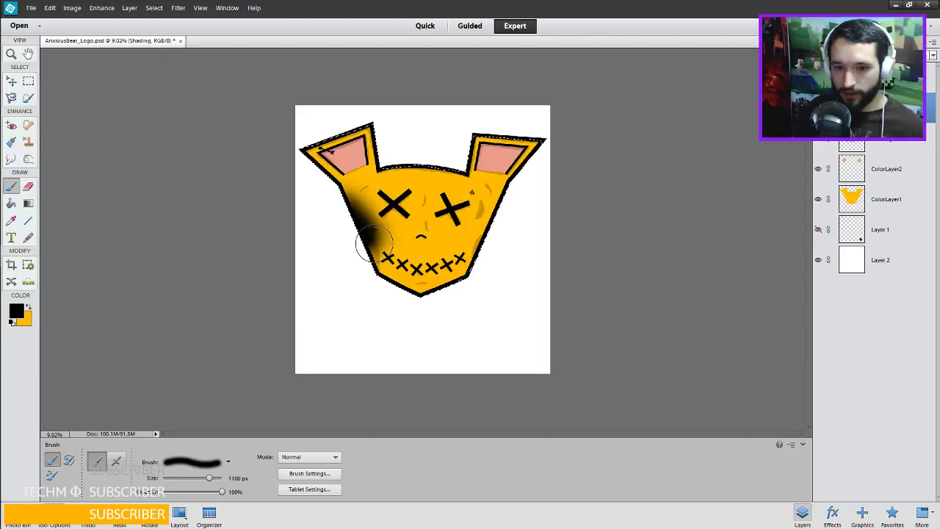
{"action": "left_click", "coordinate": [396, 273]}
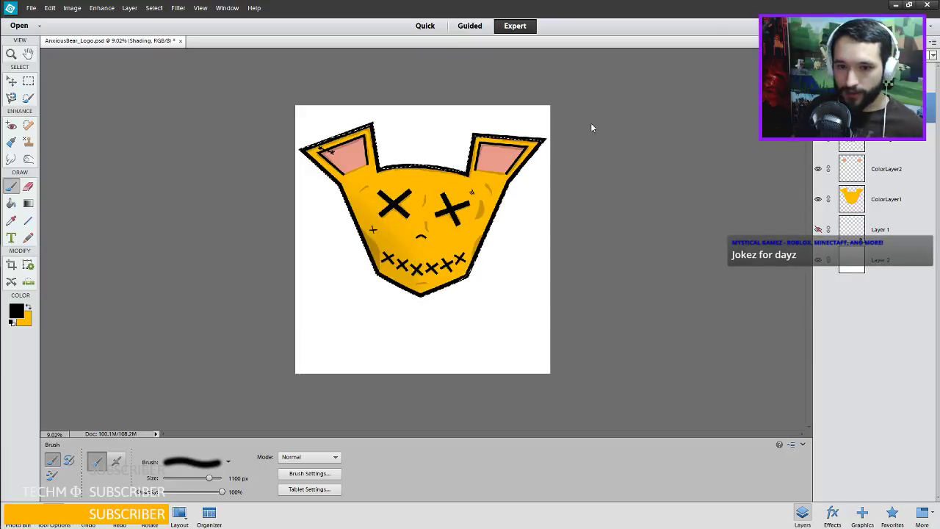
Shade around both ears and along the right side of the face down to the chin with the 1100 px soft brush.
{"action": "mouse_move", "coordinate": [335, 195]}
{"action": "left_mouse_down"}
{"action": "mouse_move", "coordinate": [348, 225]}
{"action": "mouse_move", "coordinate": [351, 192]}
{"action": "left_mouse_up"}
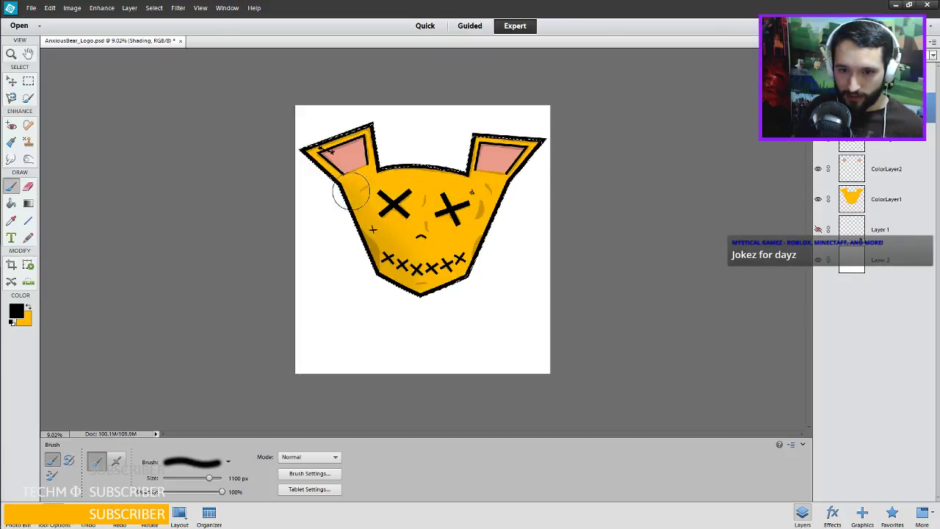
{"action": "key", "text": "ctrl+z"}
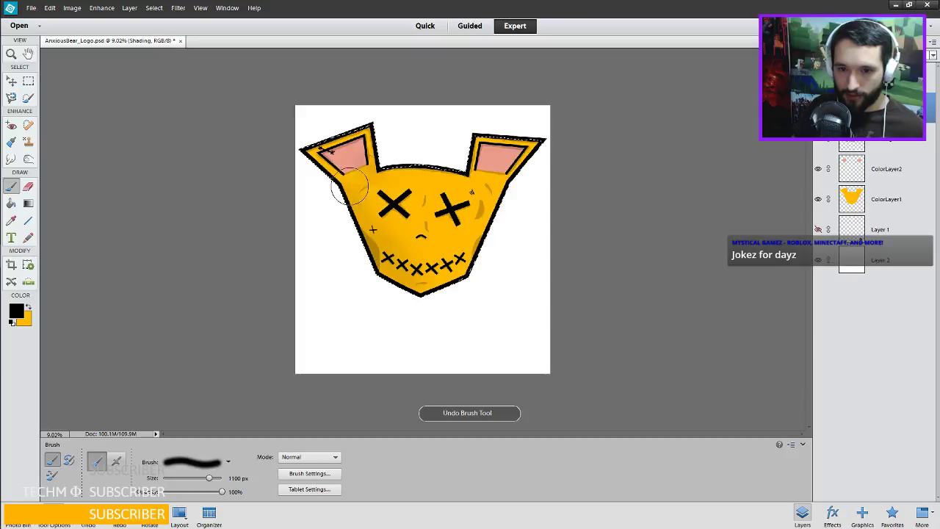
{"action": "left_click_drag", "start_coordinate": [381, 135], "coordinate": [386, 164]}
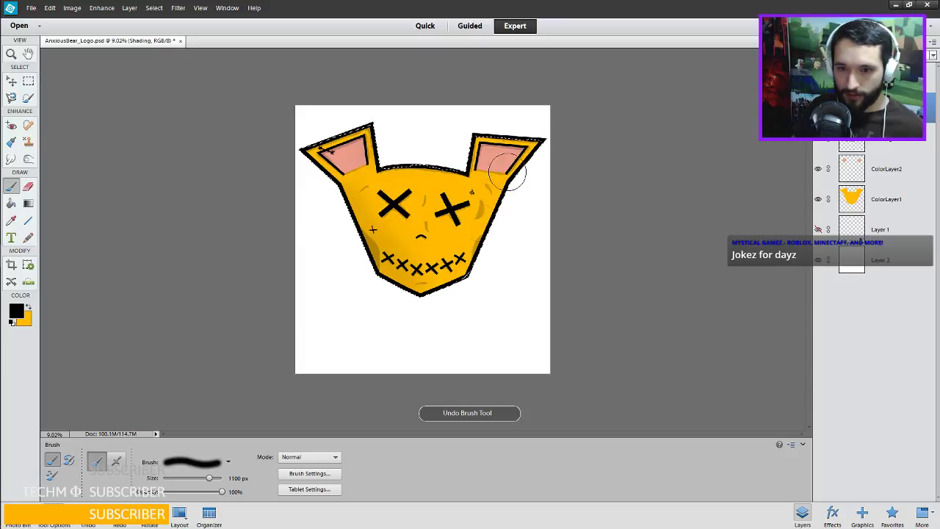
{"action": "left_click_drag", "start_coordinate": [480, 180], "coordinate": [467, 145]}
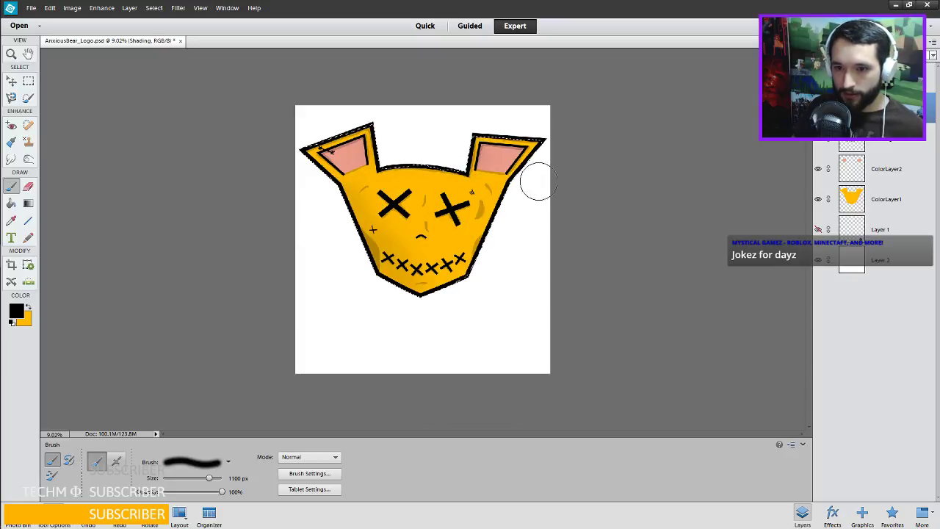
{"action": "left_click_drag", "start_coordinate": [527, 207], "coordinate": [531, 229]}
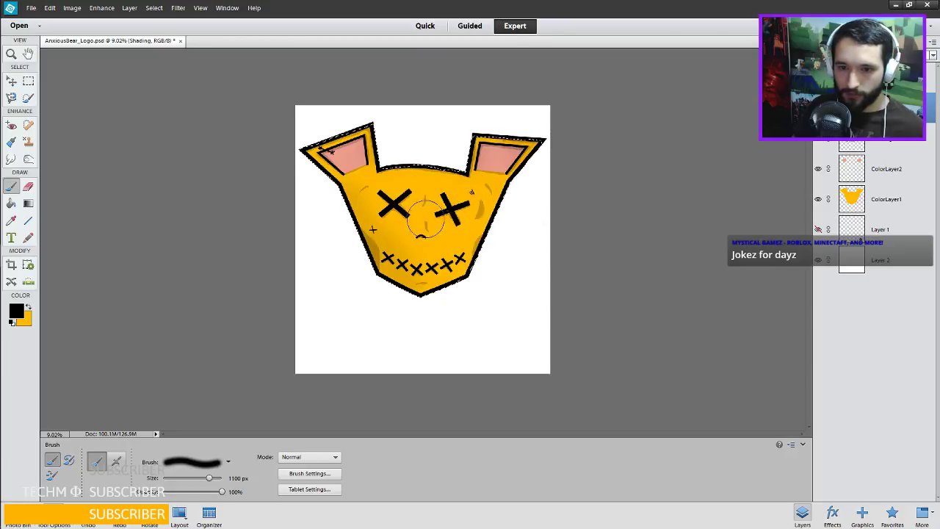
{"action": "left_click_drag", "start_coordinate": [494, 186], "coordinate": [487, 203]}
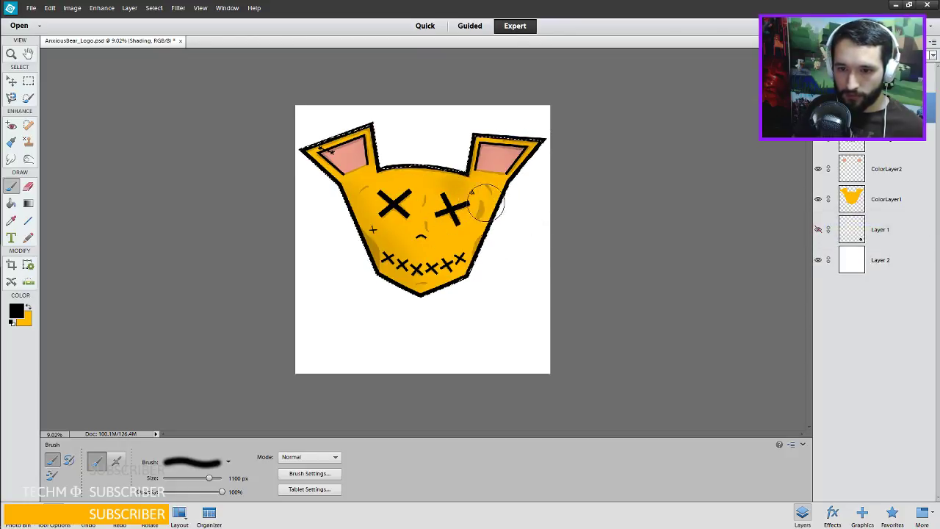
{"action": "left_click_drag", "start_coordinate": [515, 245], "coordinate": [482, 287]}
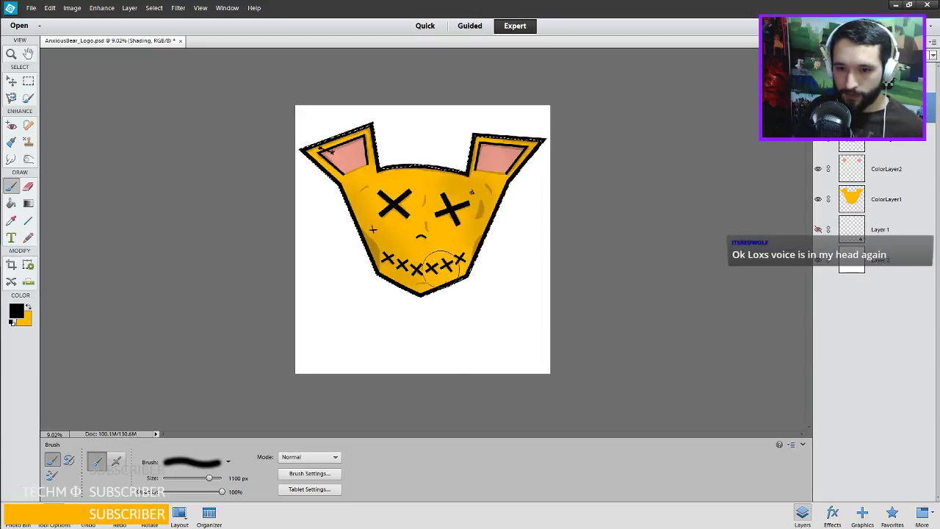
Reduce the soft brush to 700 px for finer shading.
{"action": "key", "text": "bracketleft"}
{"action": "key", "text": "bracketleft"}
{"action": "key", "text": "bracketleft"}
{"action": "key", "text": "bracketleft"}
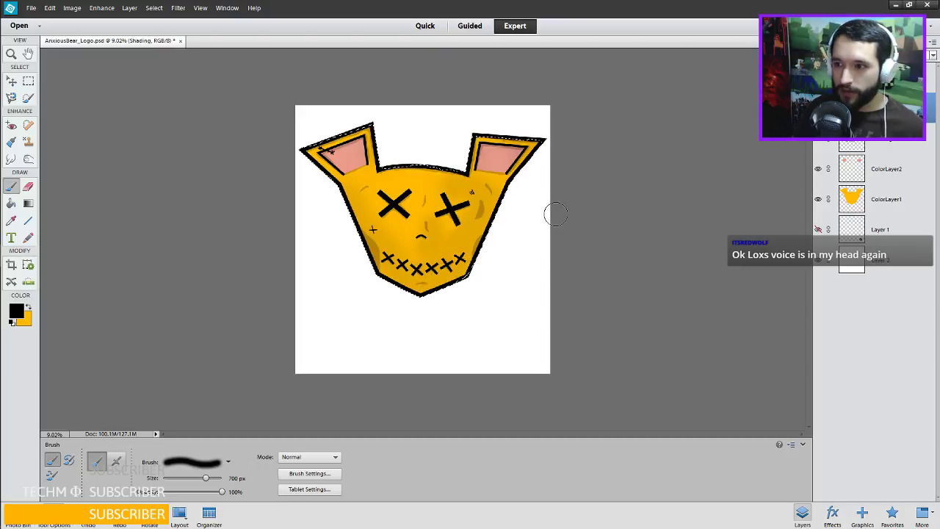
Undo all the shading strokes painted so far on the Shading layer.
{"action": "key", "text": "ctrl+z"}
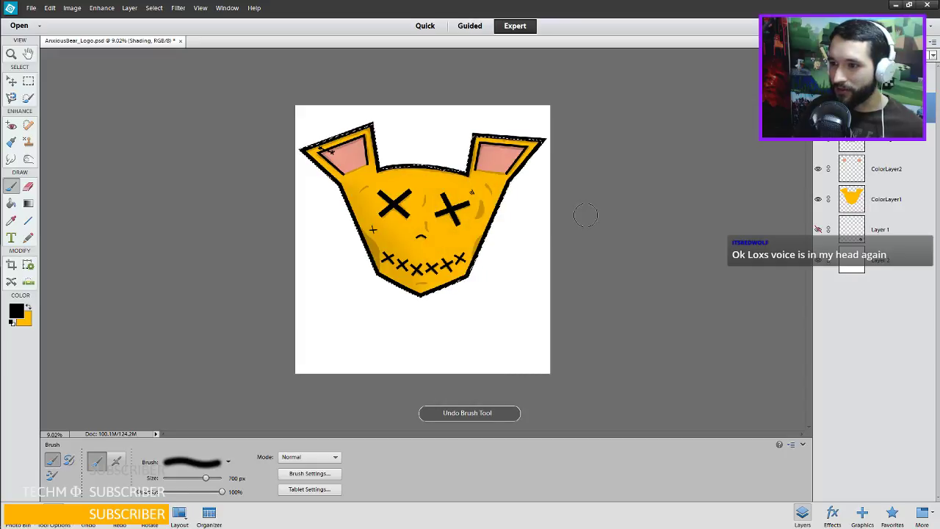
{"action": "key", "text": "ctrl+z"}
{"action": "key", "text": "ctrl+z"}
{"action": "key", "text": "ctrl+z"}
{"action": "key", "text": "ctrl+z"}
{"action": "key", "text": "ctrl+z"}
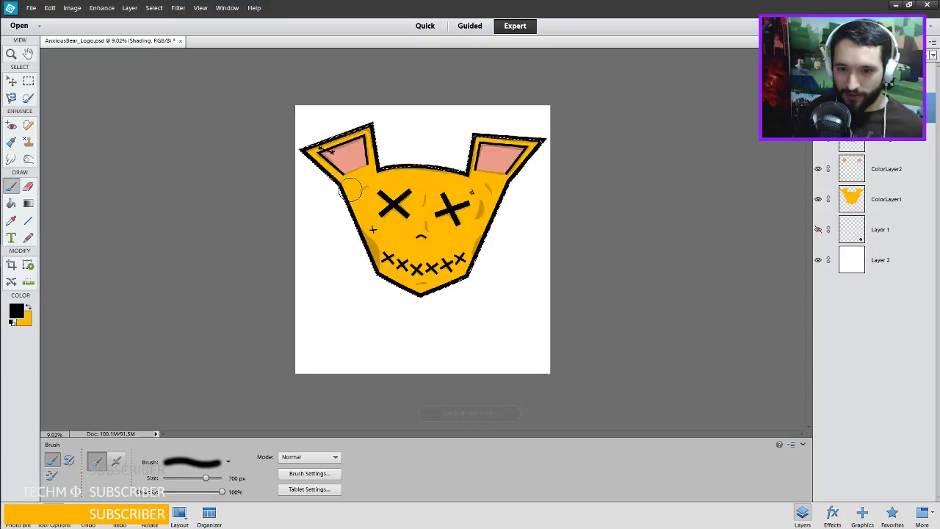
{"action": "key", "text": "ctrl+z"}
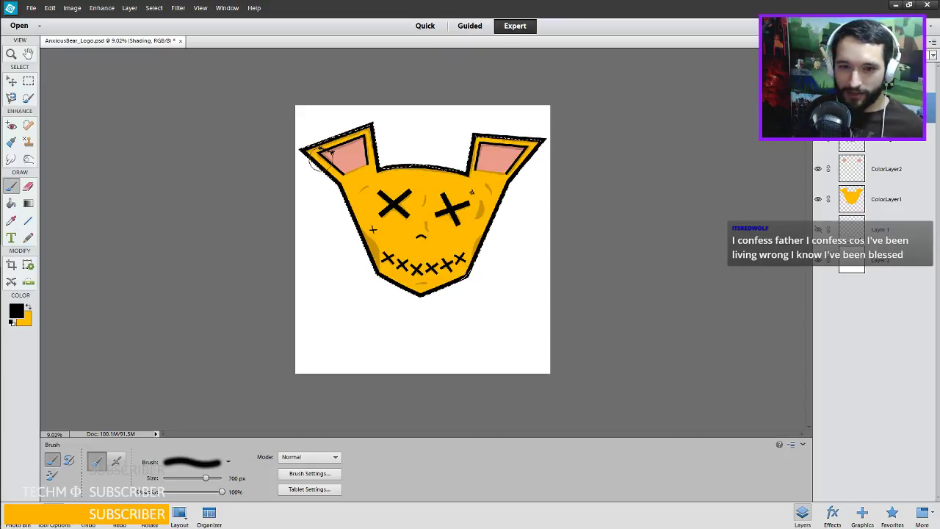
Shade the ears, the base of the right ear and the right cheek with the 700 px soft brush, undoing unwanted strokes.
{"action": "left_click_drag", "start_coordinate": [311, 152], "coordinate": [377, 130]}
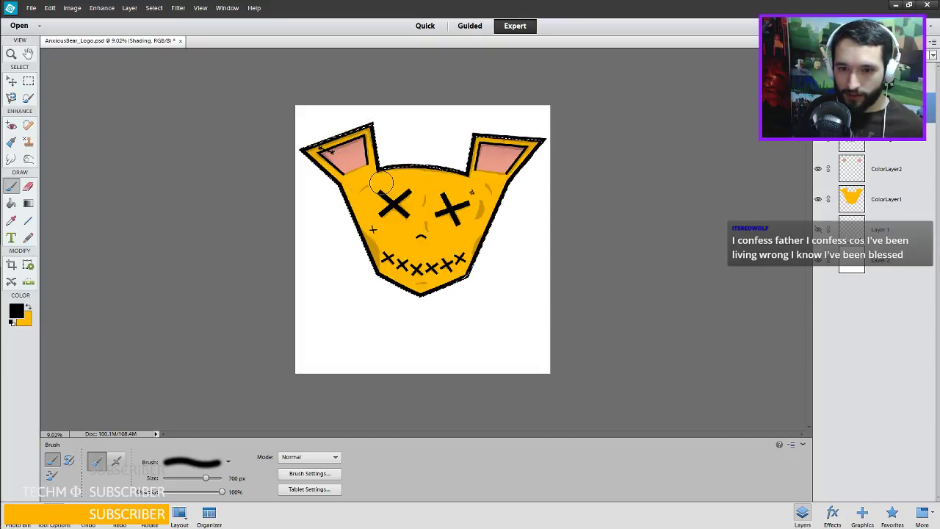
{"action": "key", "text": "ctrl+z"}
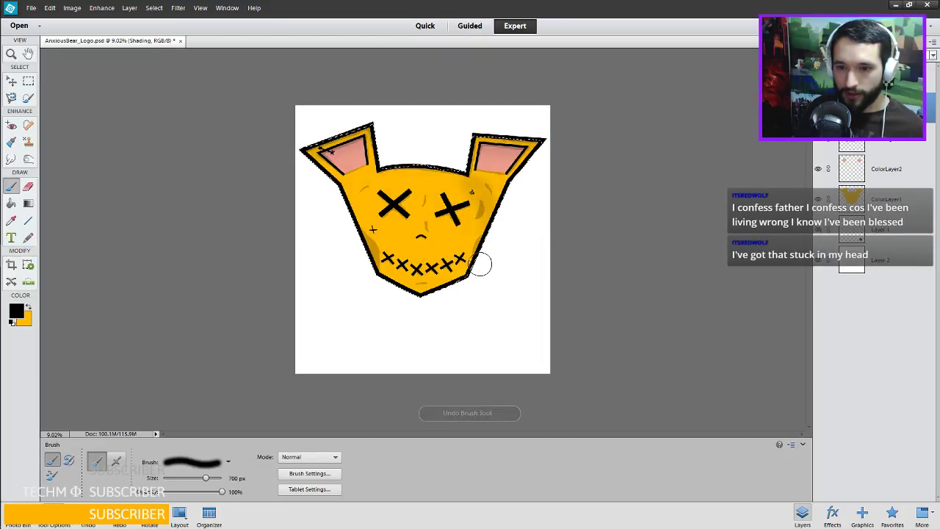
{"action": "key", "text": "ctrl+z"}
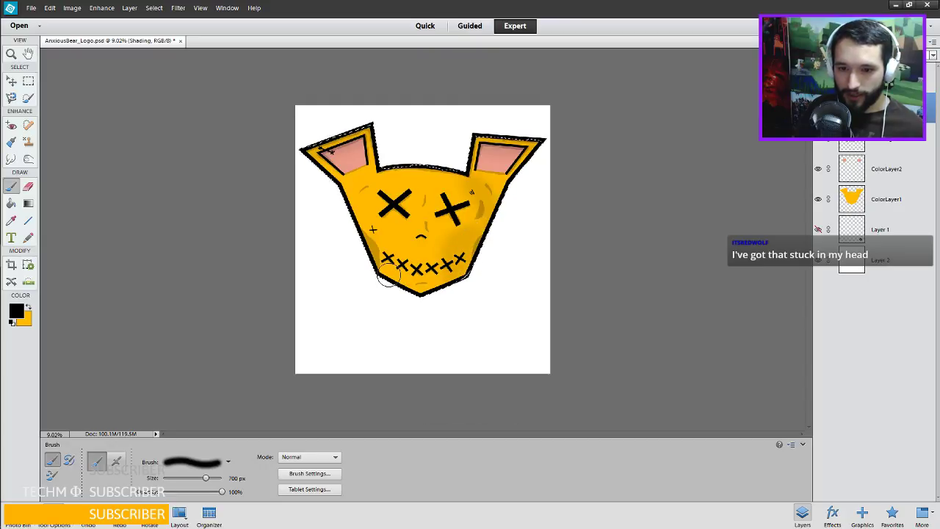
Shade along the chin and under the left X-shaped eye, undoing unwanted strokes, and reduce the soft brush to 500 px.
{"action": "left_click_drag", "start_coordinate": [436, 300], "coordinate": [467, 278]}
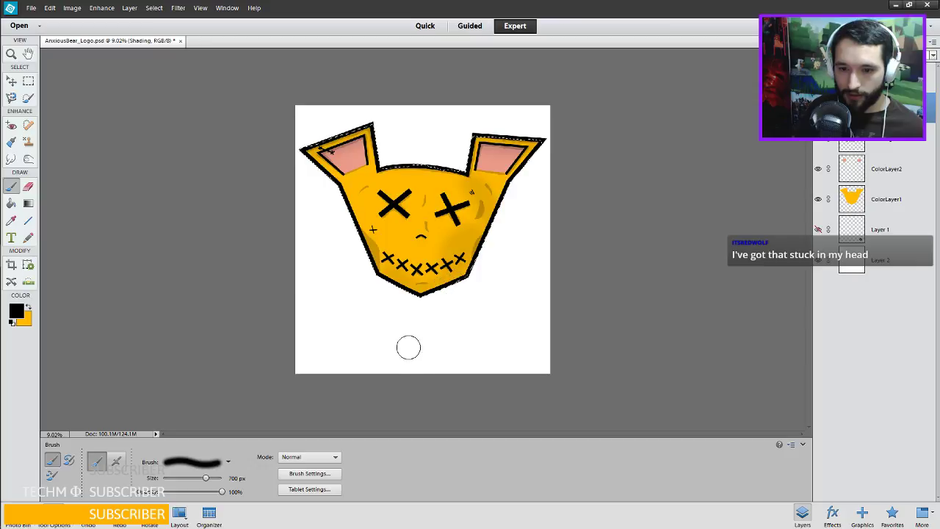
{"action": "key", "text": "ctrl+z"}
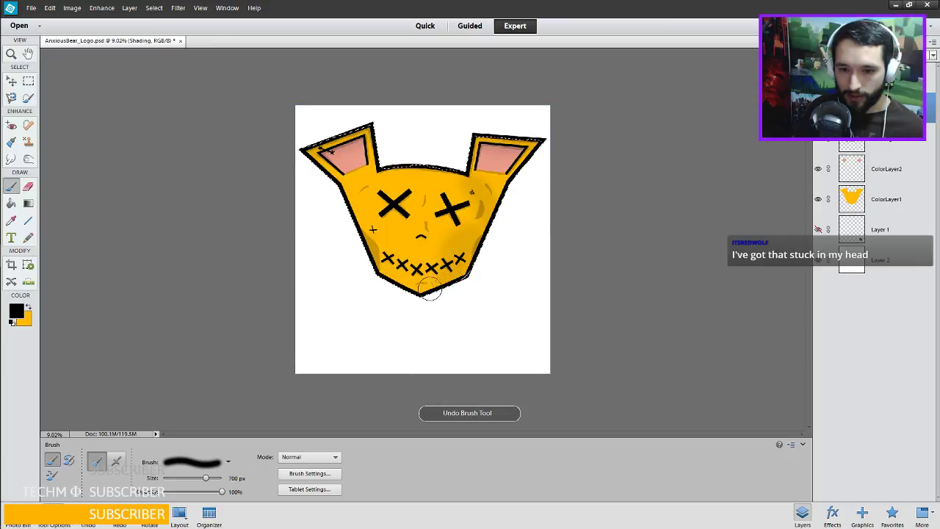
{"action": "mouse_move", "coordinate": [382, 283]}
{"action": "left_mouse_down"}
{"action": "mouse_move", "coordinate": [415, 303]}
{"action": "mouse_move", "coordinate": [371, 275]}
{"action": "left_mouse_up"}
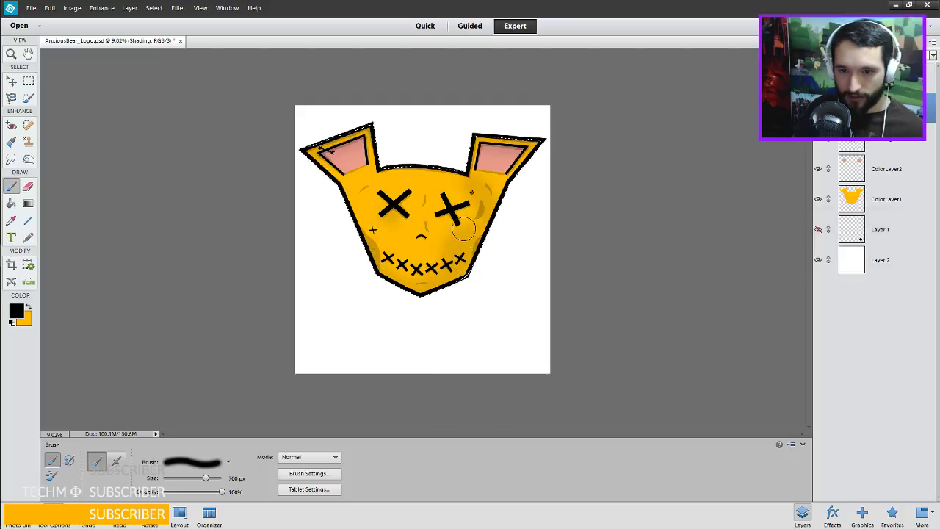
{"action": "key", "text": "ctrl+z"}
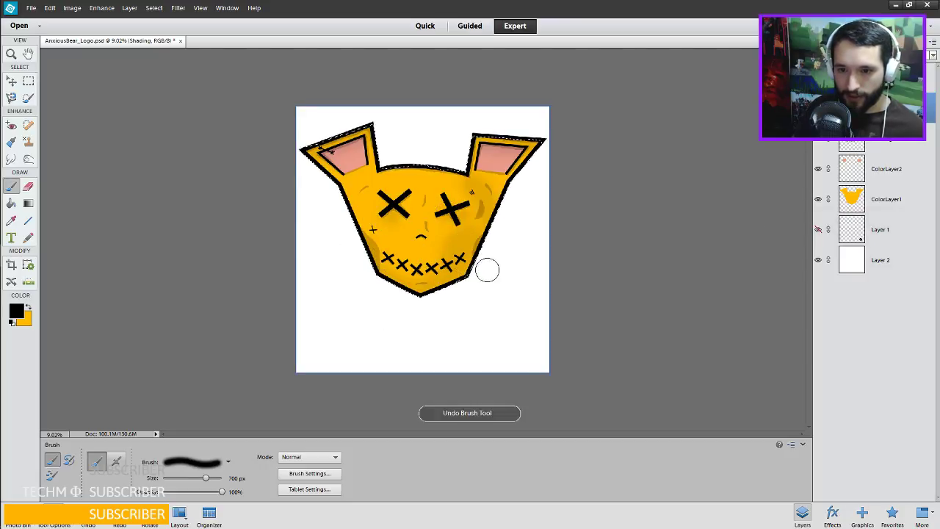
{"action": "key", "text": "bracketleft"}
{"action": "key", "text": "bracketleft"}
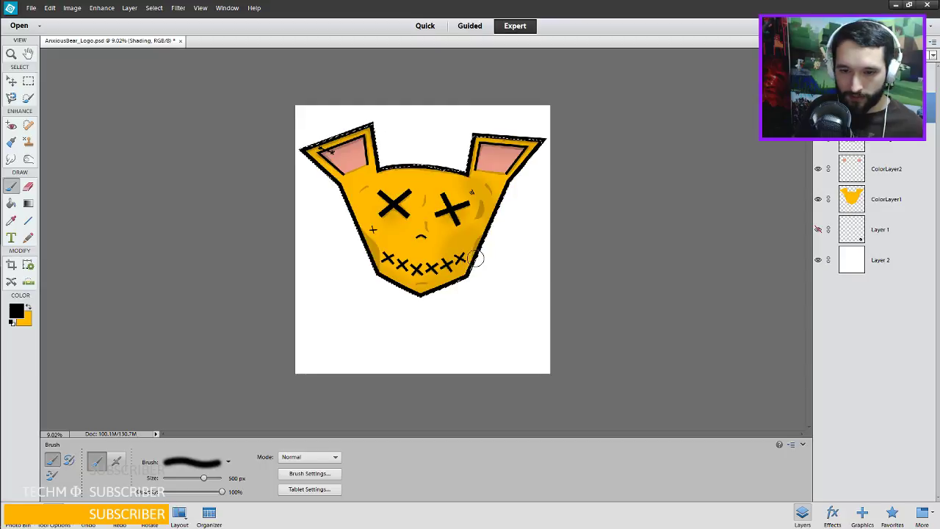
Switch to the Eraser and enlarge it to 175 px.
{"action": "key", "text": "e"}
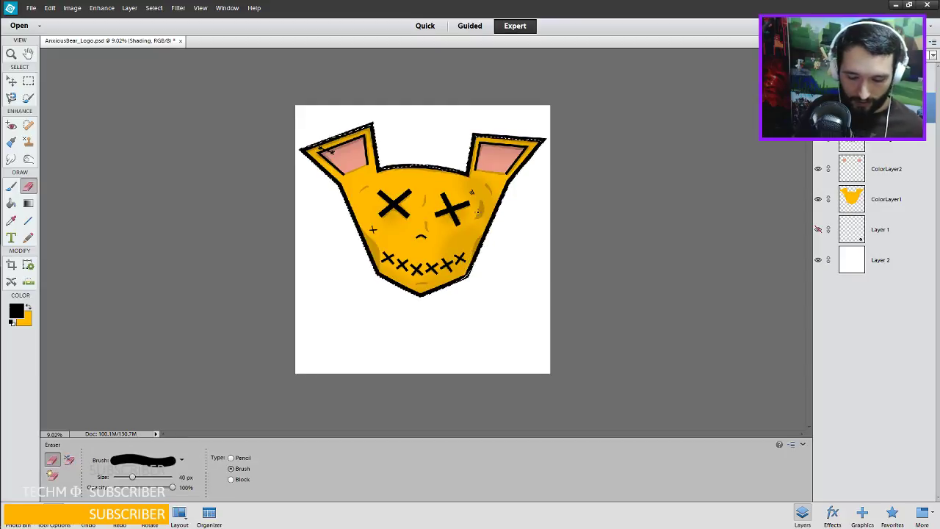
{"action": "key", "text": "bracketright"}
{"action": "key", "text": "bracketright"}
{"action": "key", "text": "bracketright"}
{"action": "key", "text": "bracketright"}
{"action": "key", "text": "bracketright"}
{"action": "key", "text": "bracketright"}
{"action": "key", "text": "bracketright"}
{"action": "key", "text": "bracketright"}
{"action": "key", "text": "bracketright"}
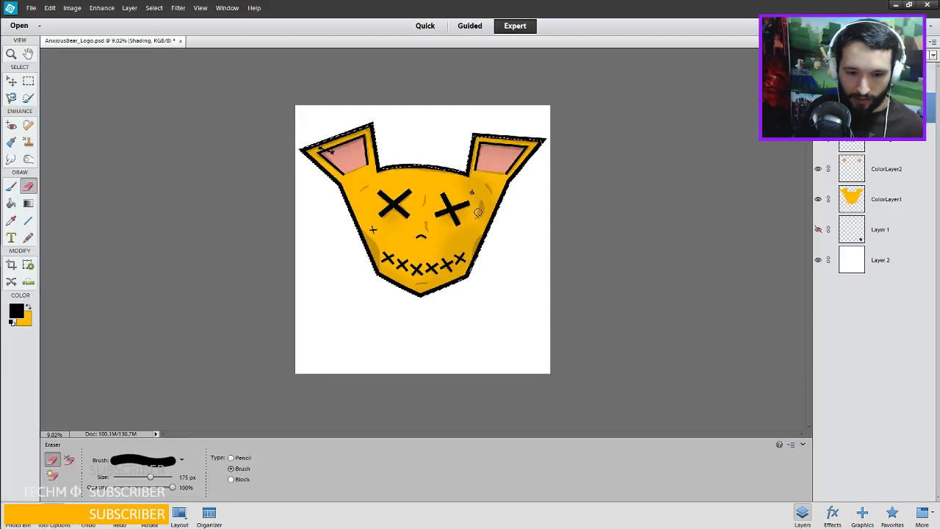
Try the Pencil and Block eraser types and return to the Brush type.
{"action": "left_click", "coordinate": [230, 457]}
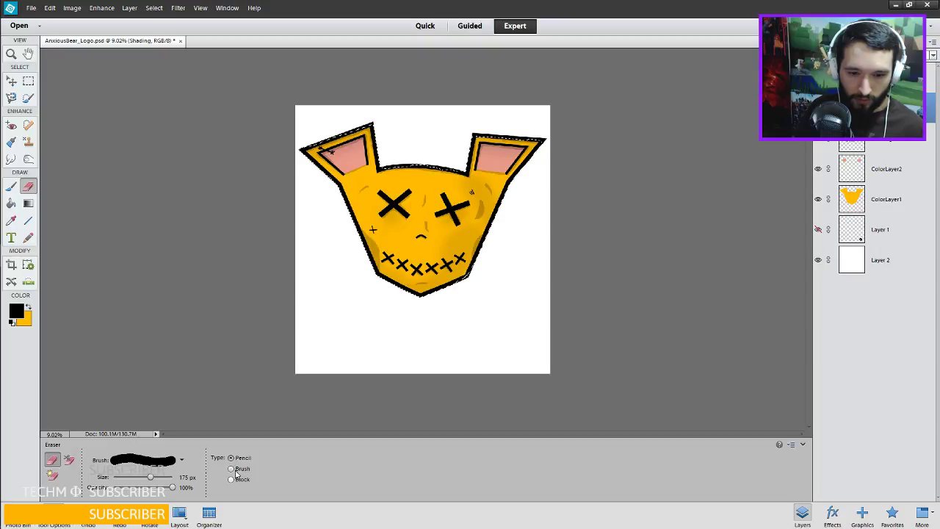
{"action": "left_click", "coordinate": [240, 480]}
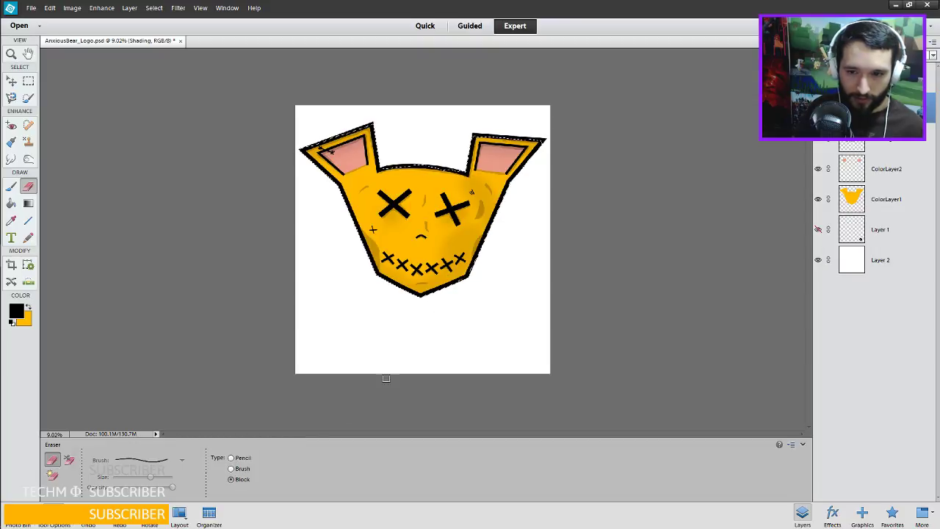
{"action": "left_click", "coordinate": [230, 469]}
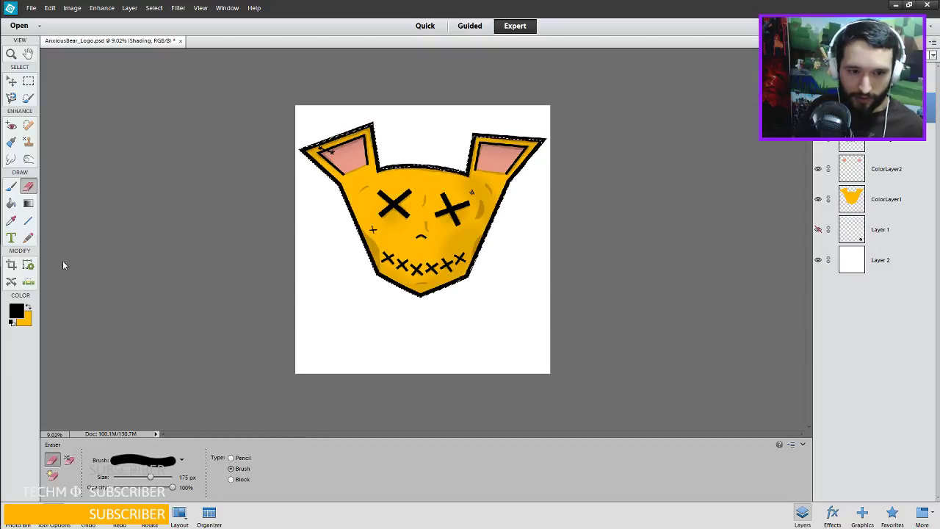
Undo the last 500 px brush stroke and shade beneath the left ear's pink area with the soft brush reduced to 200 px.
{"action": "left_click", "coordinate": [12, 187]}
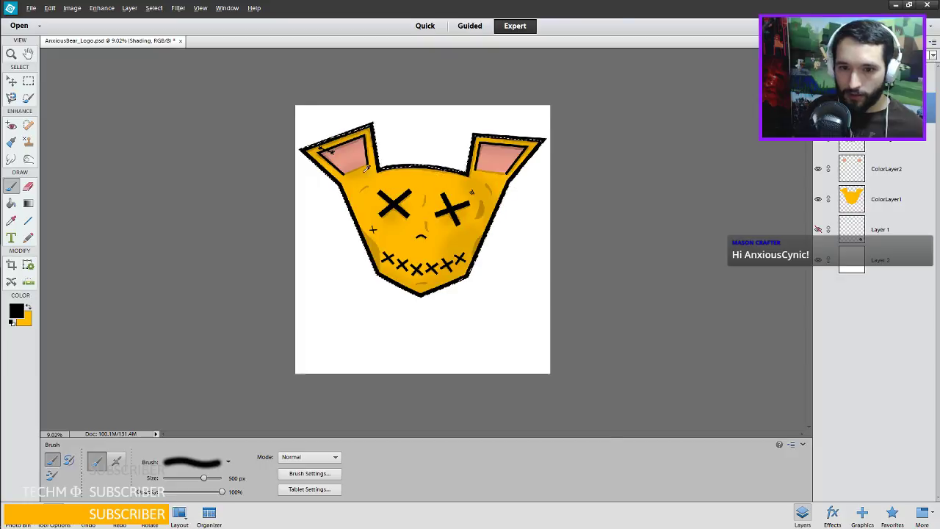
{"action": "scroll", "coordinate": [381, 187], "scroll_direction": "up", "scroll_amount": 5}
{"action": "key", "text": "ctrl+z"}
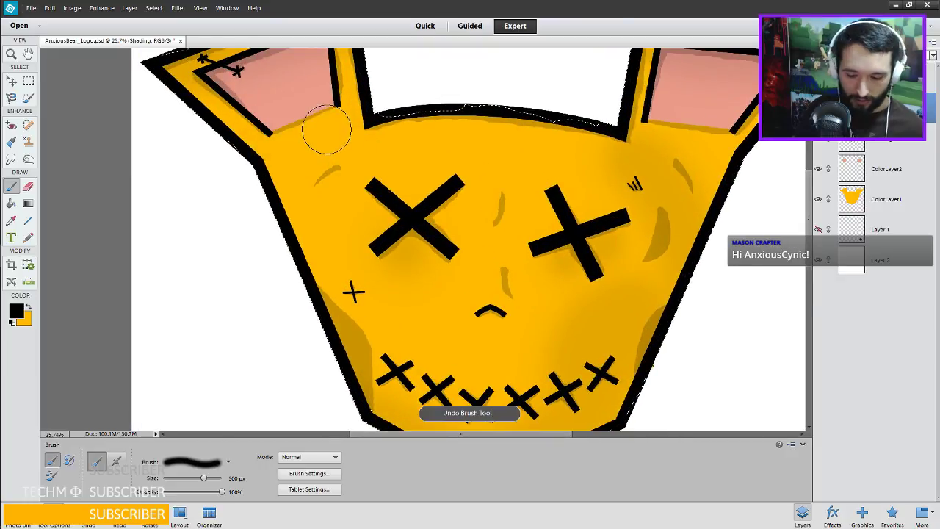
{"action": "key", "text": "bracketleft"}
{"action": "key", "text": "bracketleft"}
{"action": "key", "text": "bracketleft"}
{"action": "key", "text": "bracketleft"}
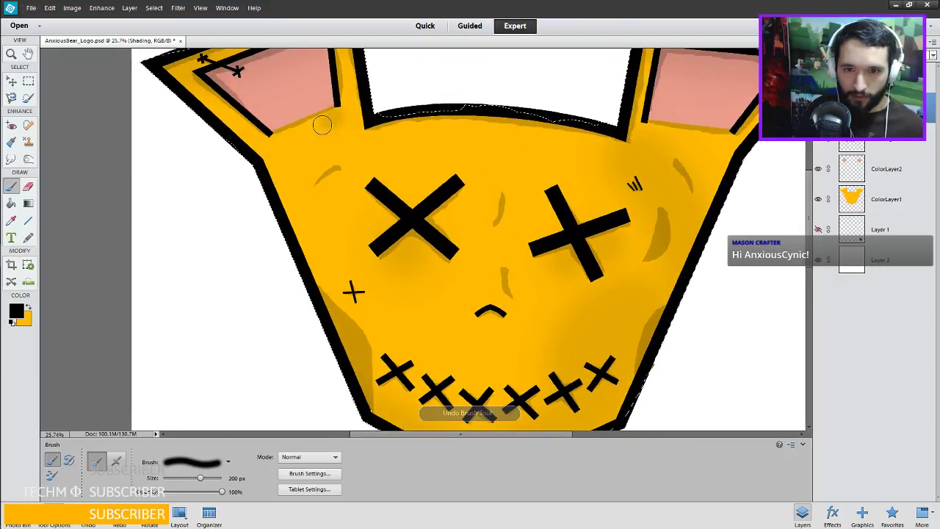
{"action": "mouse_move", "coordinate": [298, 135]}
{"action": "left_mouse_down"}
{"action": "mouse_move", "coordinate": [319, 126]}
{"action": "mouse_move", "coordinate": [300, 143]}
{"action": "mouse_move", "coordinate": [330, 140]}
{"action": "left_mouse_up"}
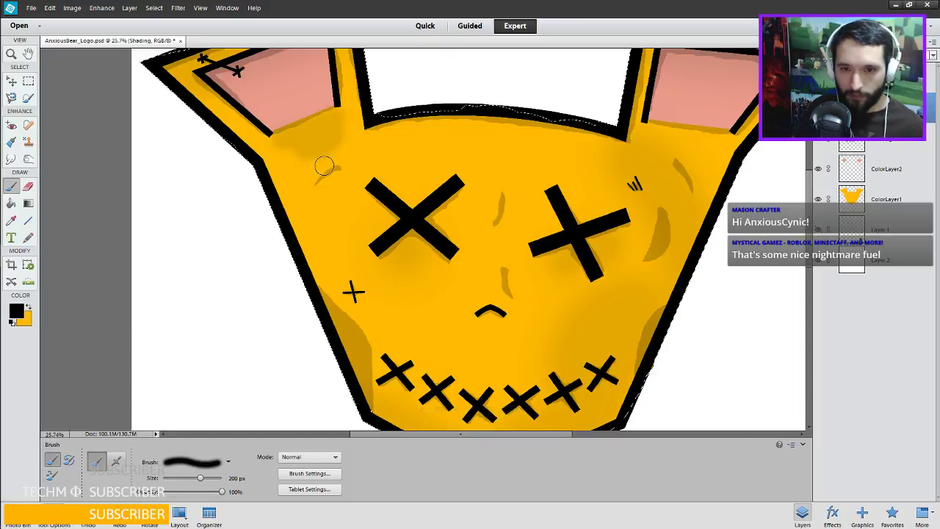
Enlarge the soft brush to 600 px and undo the last shading stroke.
{"action": "key", "text": "bracketright"}
{"action": "key", "text": "bracketright"}
{"action": "key", "text": "bracketright"}
{"action": "key", "text": "bracketright"}
{"action": "key", "text": "bracketright"}
{"action": "key", "text": "bracketright"}
{"action": "key", "text": "bracketright"}
{"action": "key", "text": "bracketright"}
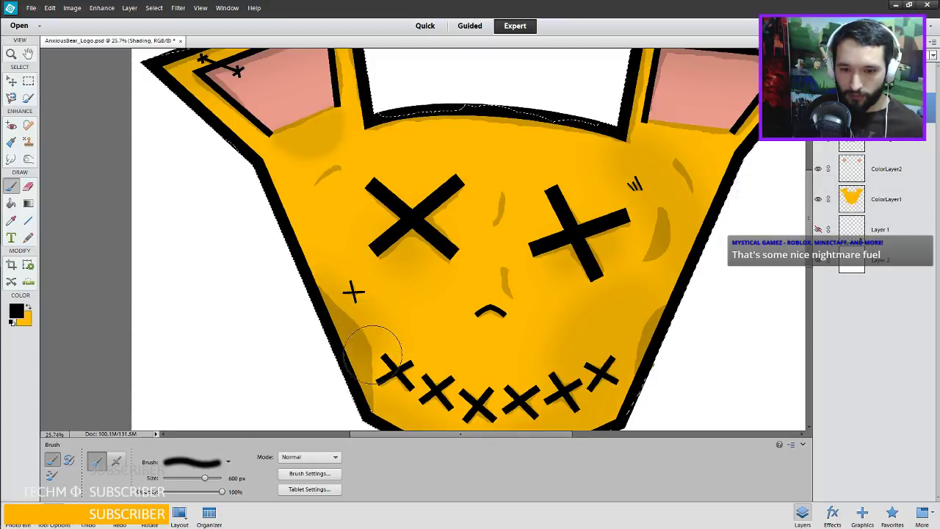
{"action": "scroll", "coordinate": [362, 207], "scroll_direction": "down", "scroll_amount": 5}
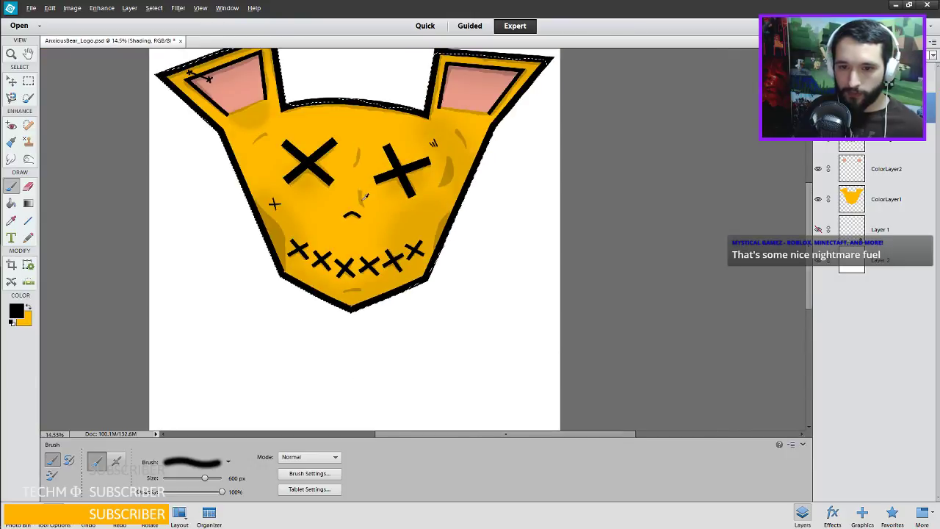
{"action": "scroll", "coordinate": [461, 222], "scroll_direction": "up", "scroll_amount": 2}
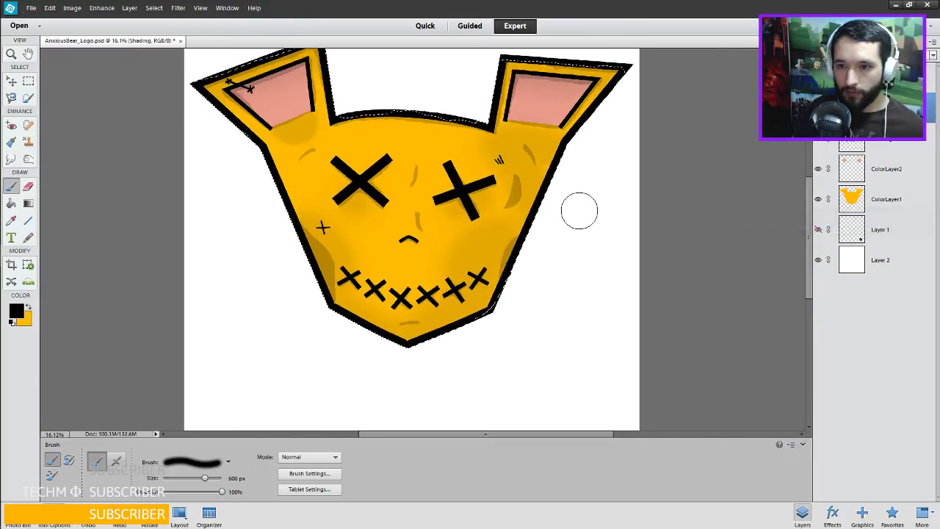
{"action": "key", "text": "ctrl+z"}
{"action": "scroll", "coordinate": [551, 199], "scroll_direction": "left", "scroll_amount": 2}
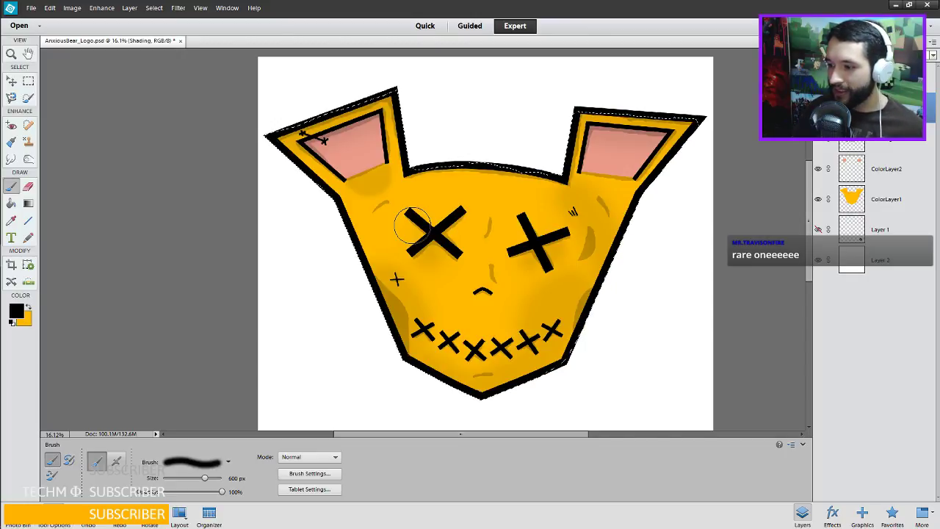
{"action": "left_click_drag", "start_coordinate": [478, 220], "coordinate": [430, 212]}
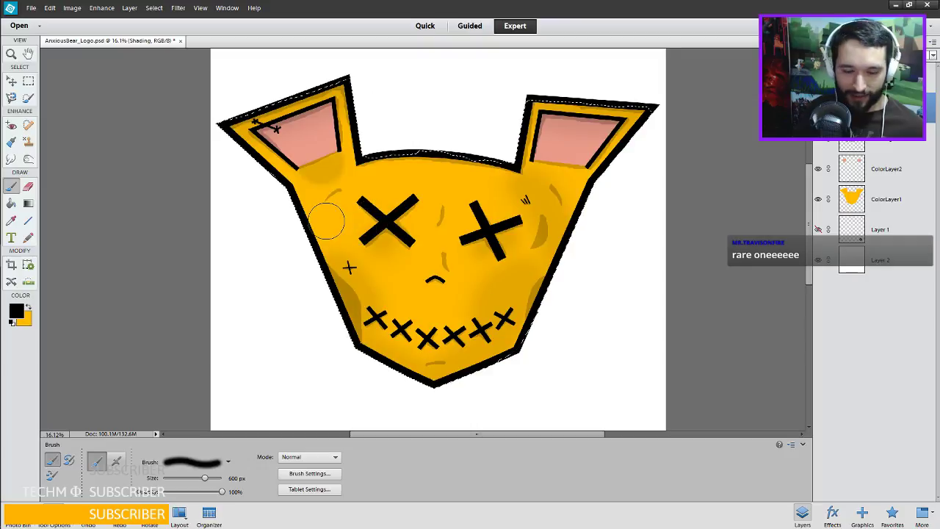
Set the Eraser's opacity to 20% and lighten the shading beneath the left ear's pink area.
{"action": "key", "text": "s"}
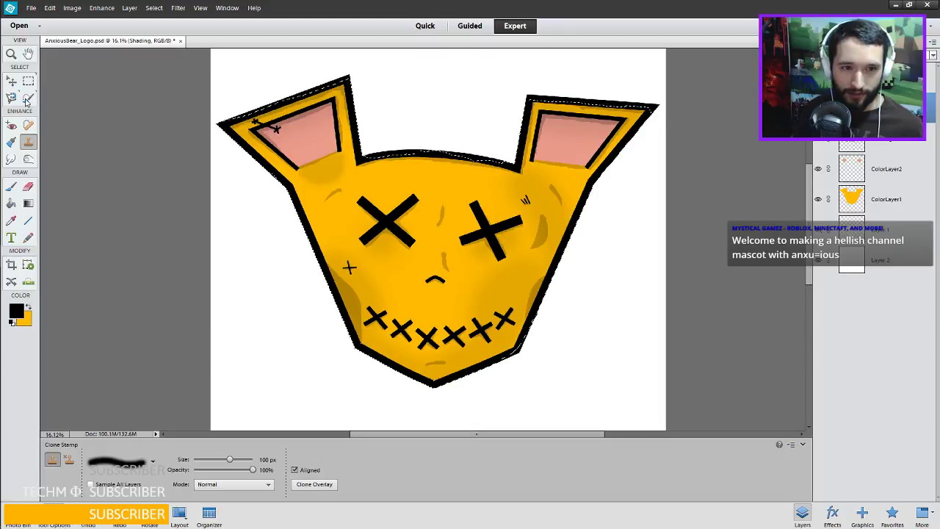
{"action": "left_click", "coordinate": [28, 187]}
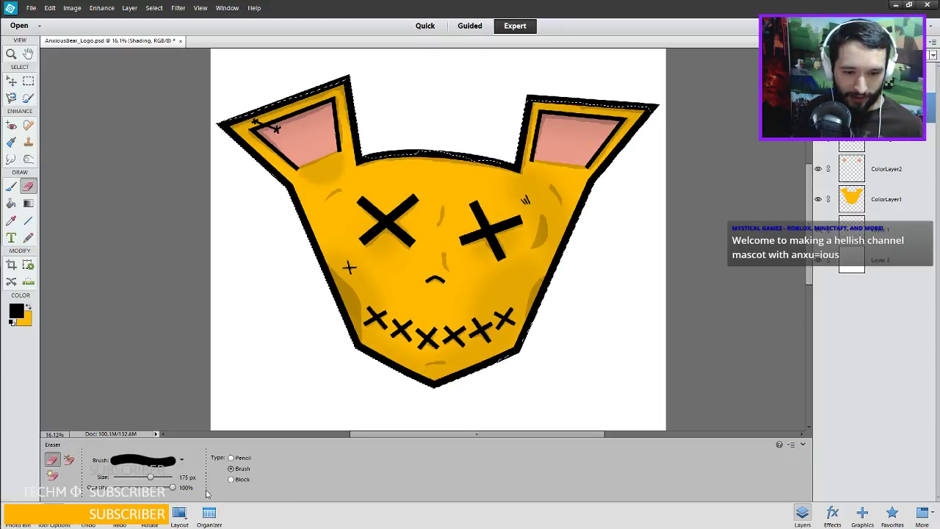
{"action": "left_click_drag", "start_coordinate": [142, 489], "coordinate": [124, 492]}
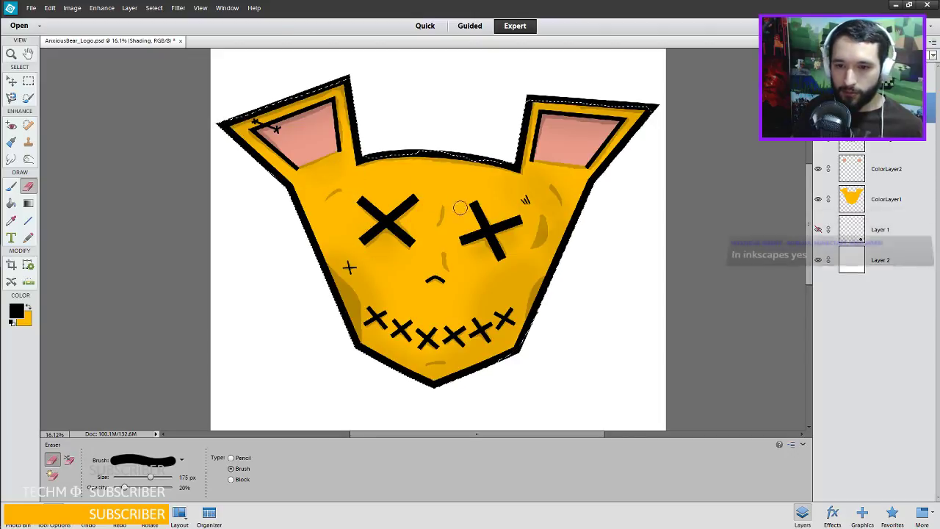
{"action": "scroll", "coordinate": [436, 194], "scroll_direction": "down", "scroll_amount": 3}
{"action": "scroll", "coordinate": [436, 195], "scroll_direction": "right", "scroll_amount": 2}
{"action": "scroll", "coordinate": [436, 195], "scroll_direction": "down", "scroll_amount": 3}
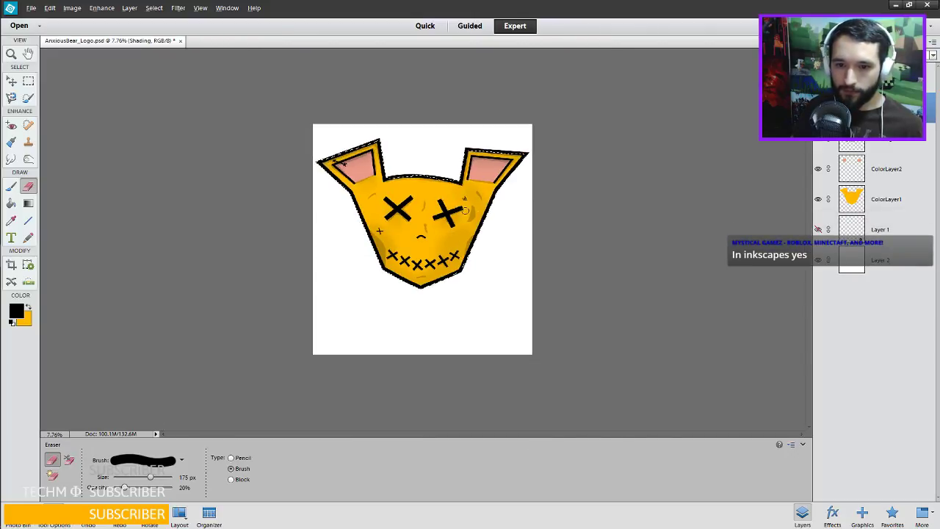
{"action": "scroll", "coordinate": [447, 206], "scroll_direction": "up", "scroll_amount": 1}
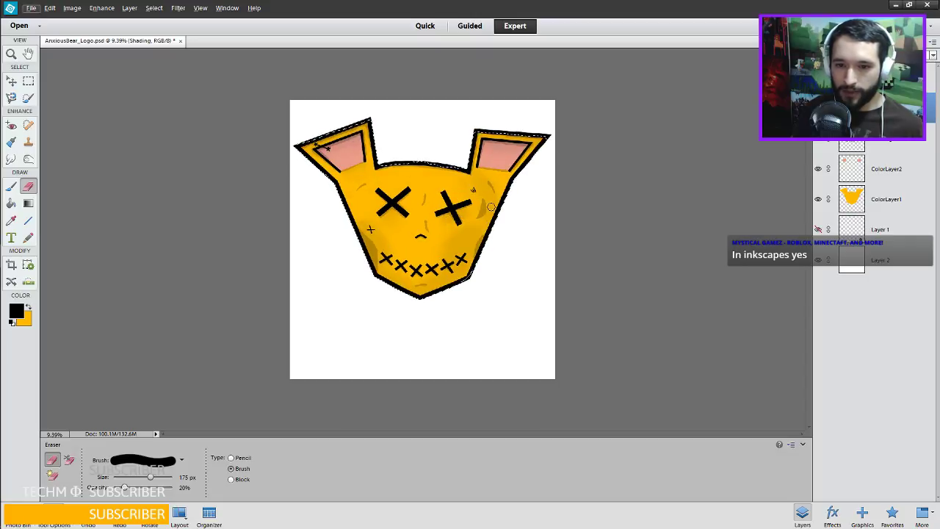
{"action": "scroll", "coordinate": [490, 207], "scroll_direction": "up", "scroll_amount": 1}
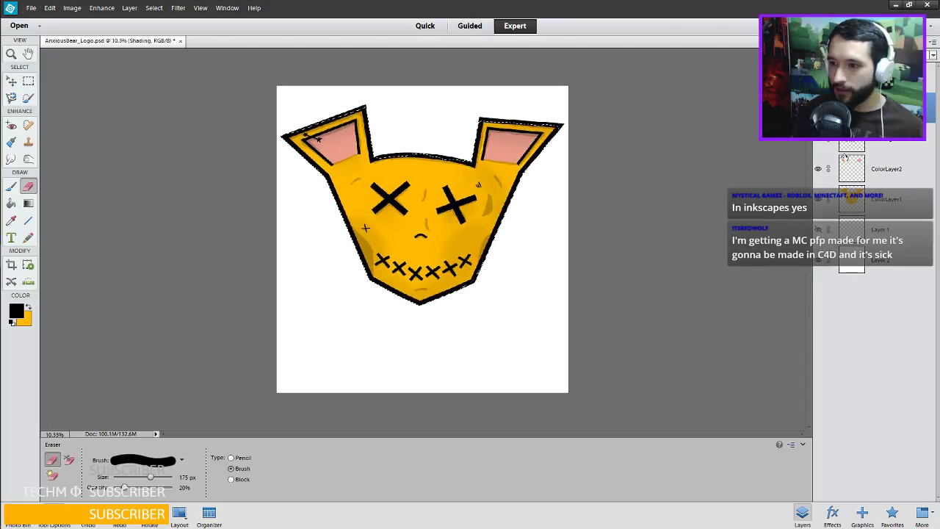
Add a new layer directly above Shading1 and name it Shading 2.
{"action": "key", "text": "alt+bracketleft"}
{"action": "key", "text": "ctrl+shift+alt+n"}
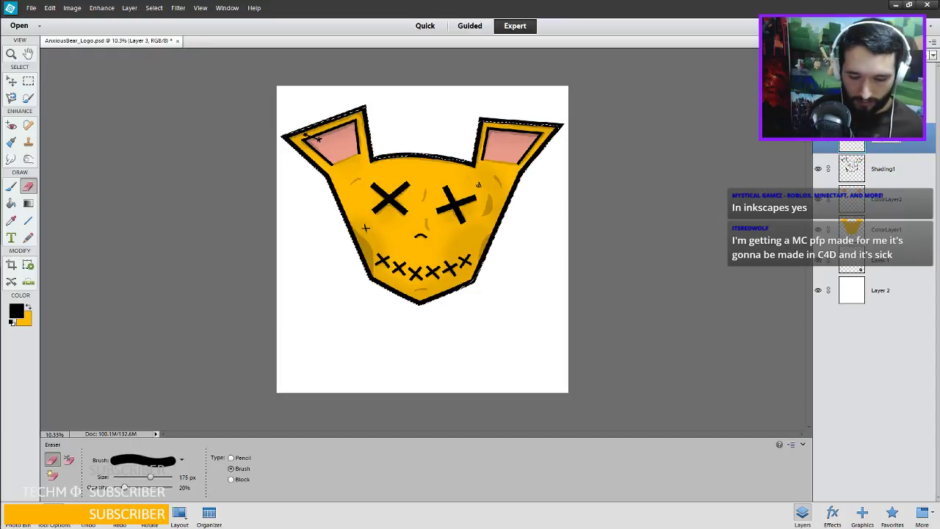
{"action": "key", "text": "Tab"}
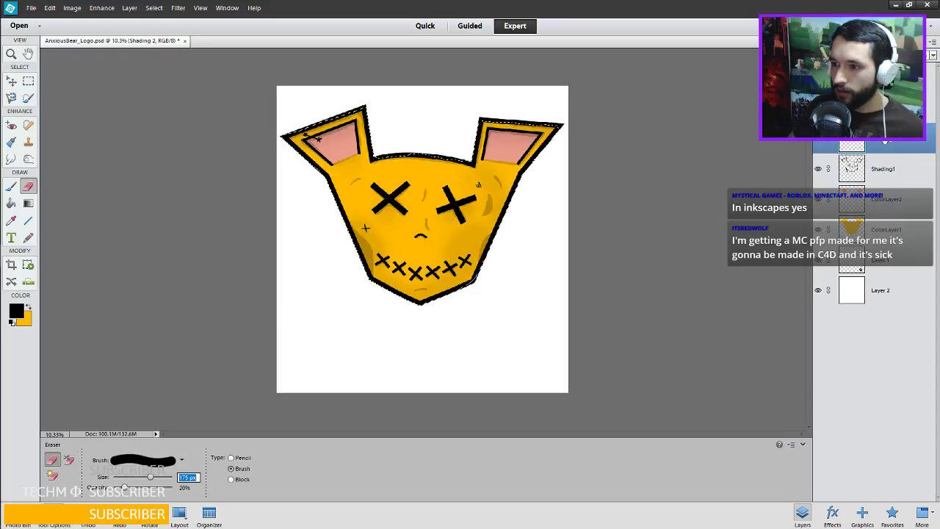
Rename the Shading layer as ShadingBroadLight and make Shading 2 the active layer again.
{"action": "key", "text": "alt+bracketright"}
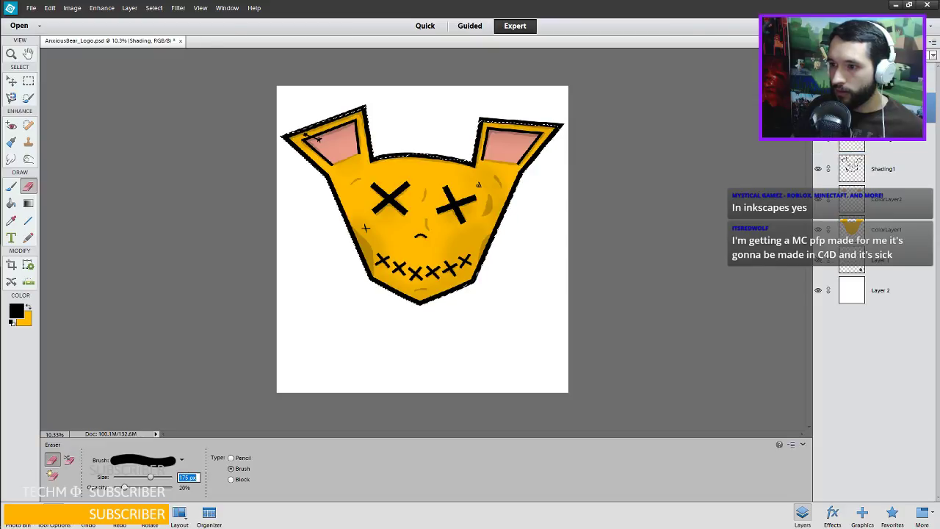
{"action": "key", "text": "Return"}
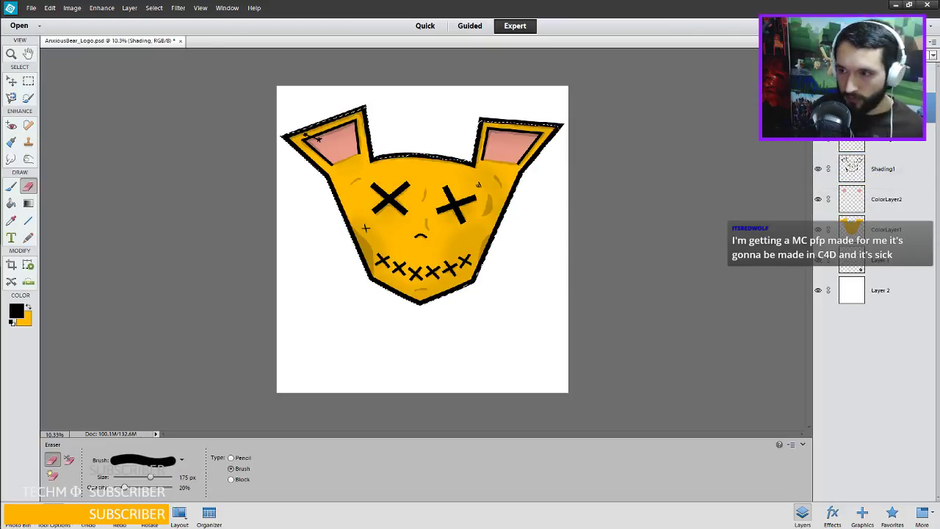
{"action": "key", "text": "alt+bracketright"}
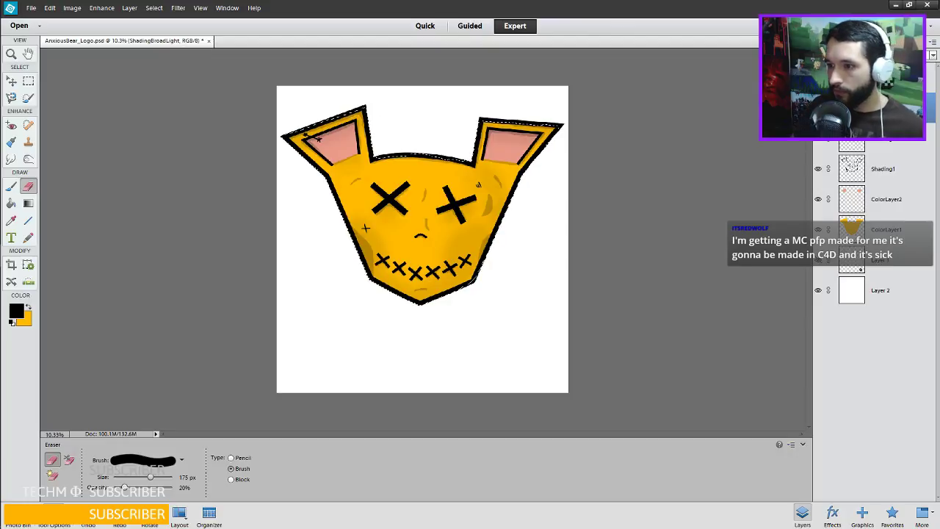
{"action": "key", "text": "alt+bracketleft"}
{"action": "key", "text": "alt+bracketleft"}
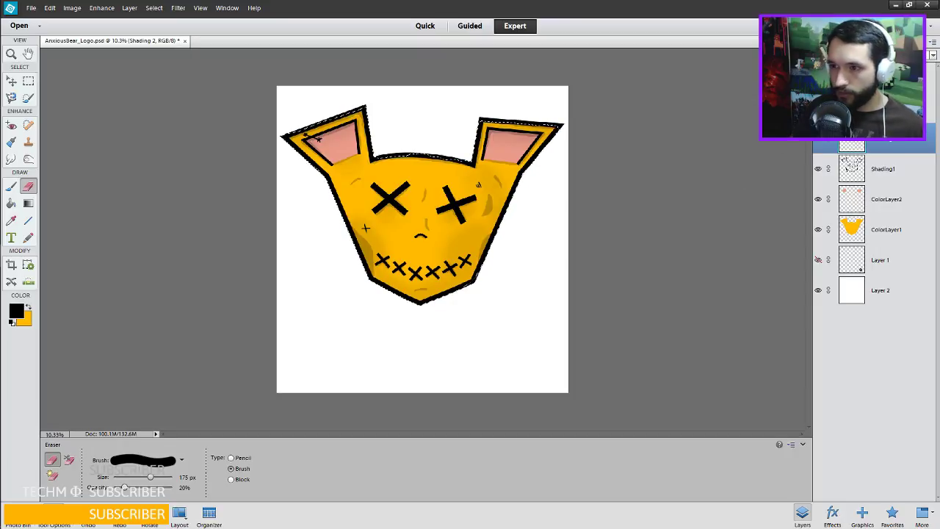
{"action": "left_click", "coordinate": [868, 159]}
{"action": "left_click", "coordinate": [874, 146]}
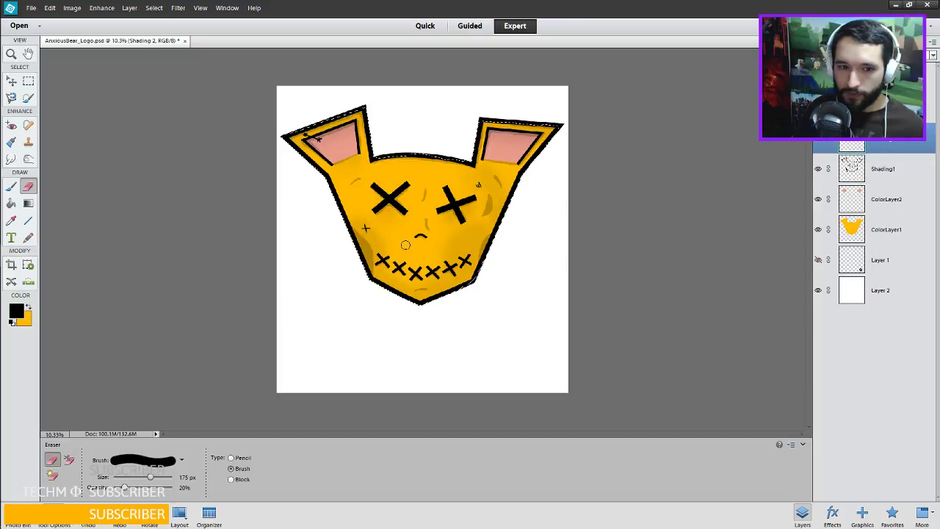
Set the Brush hardness to 100% and shade the left cheek on Shading 2 at 600 px.
{"action": "left_click", "coordinate": [11, 186]}
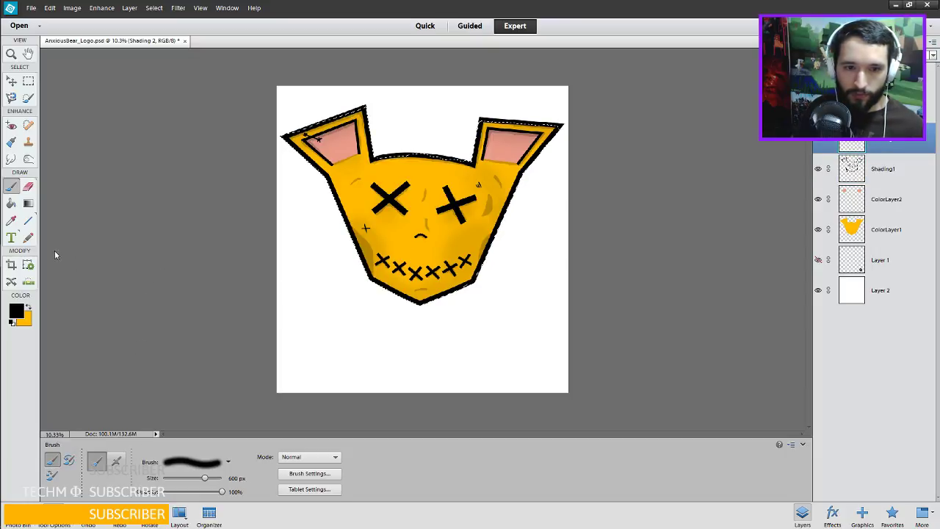
{"action": "left_click", "coordinate": [299, 474]}
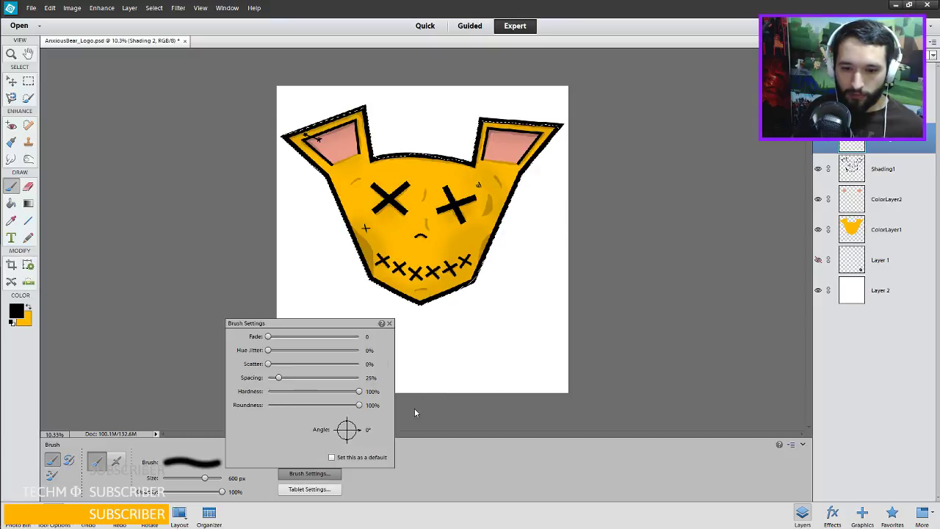
{"action": "left_click", "coordinate": [354, 252]}
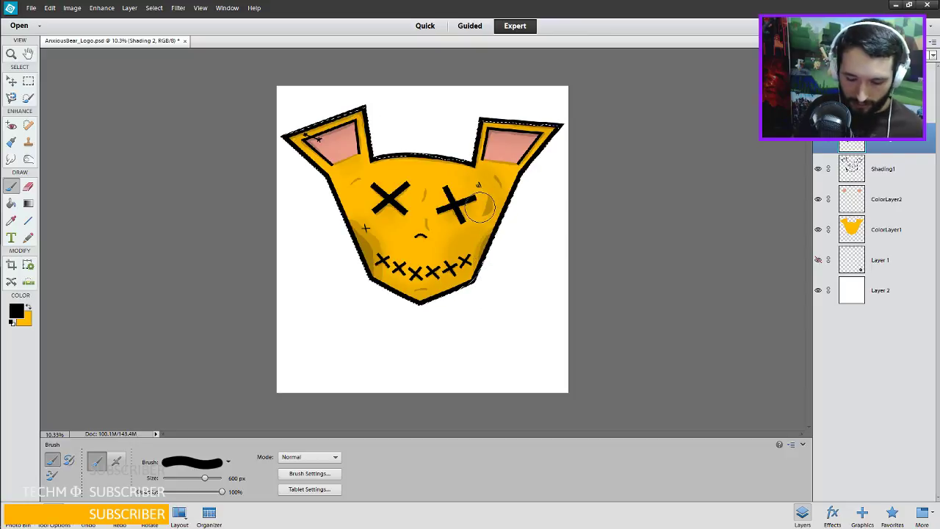
Reduce the hard brush to 150 px and shade over the marks beside the right eye, between the eyes and at the left temple.
{"action": "key", "text": "bracketleft"}
{"action": "key", "text": "bracketleft"}
{"action": "key", "text": "bracketleft"}
{"action": "key", "text": "bracketleft"}
{"action": "key", "text": "bracketleft"}
{"action": "key", "text": "bracketleft"}
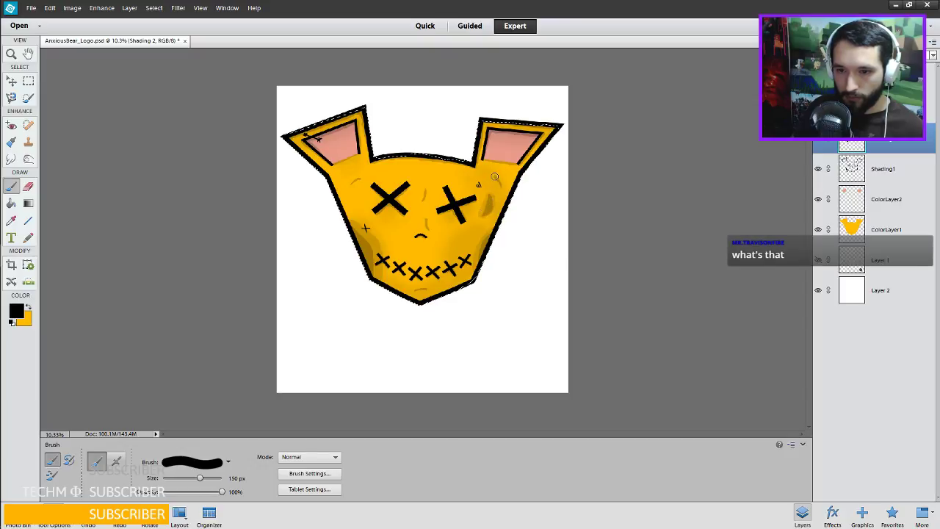
{"action": "left_click_drag", "start_coordinate": [500, 187], "coordinate": [475, 205]}
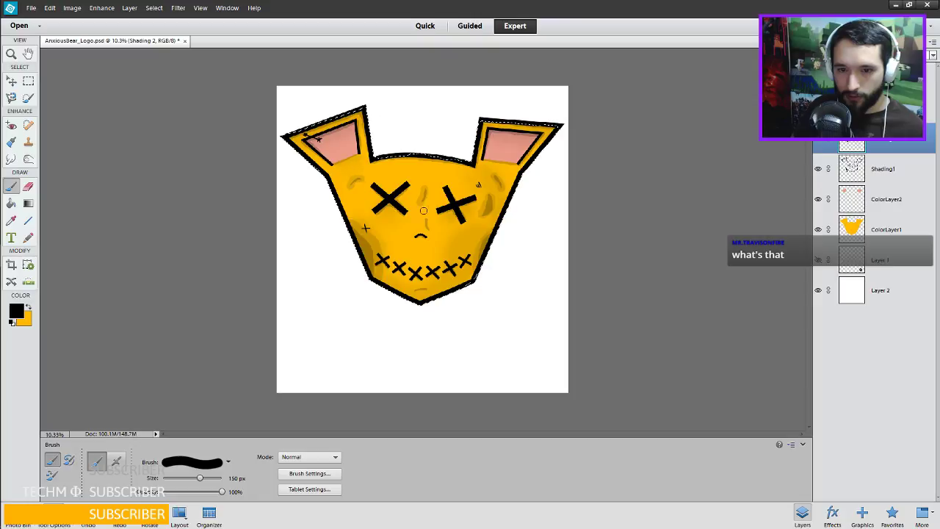
Undo the left temple stroke and, at 100 px, shade the marks at the left temple, above the nose and on the chin, undoing unwanted strokes.
{"action": "key", "text": "ctrl+z"}
{"action": "key", "text": "bracketleft"}
{"action": "key", "text": "bracketleft"}
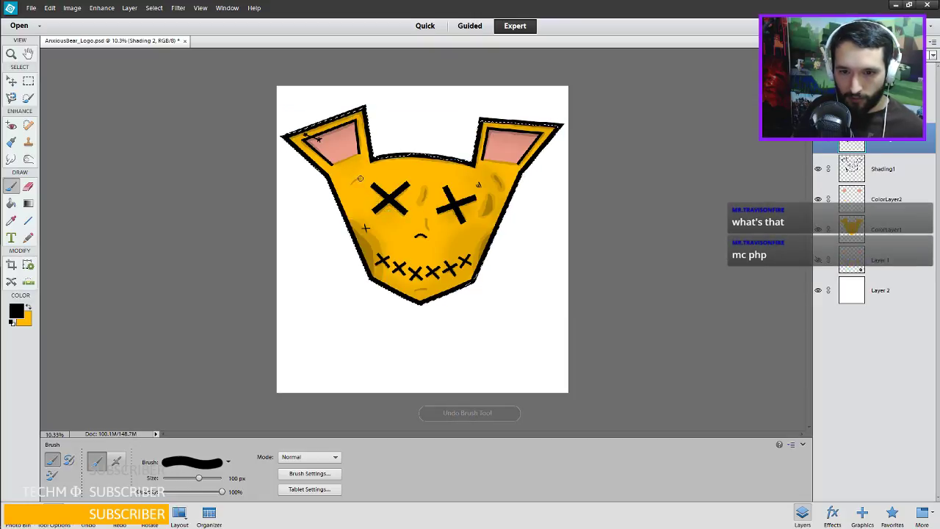
{"action": "left_click_drag", "start_coordinate": [353, 181], "coordinate": [360, 186]}
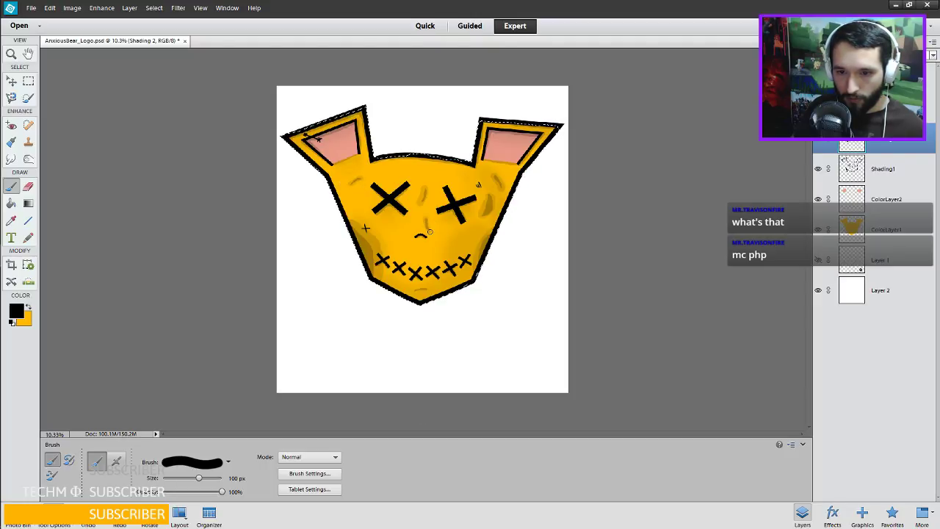
{"action": "key", "text": "ctrl+z"}
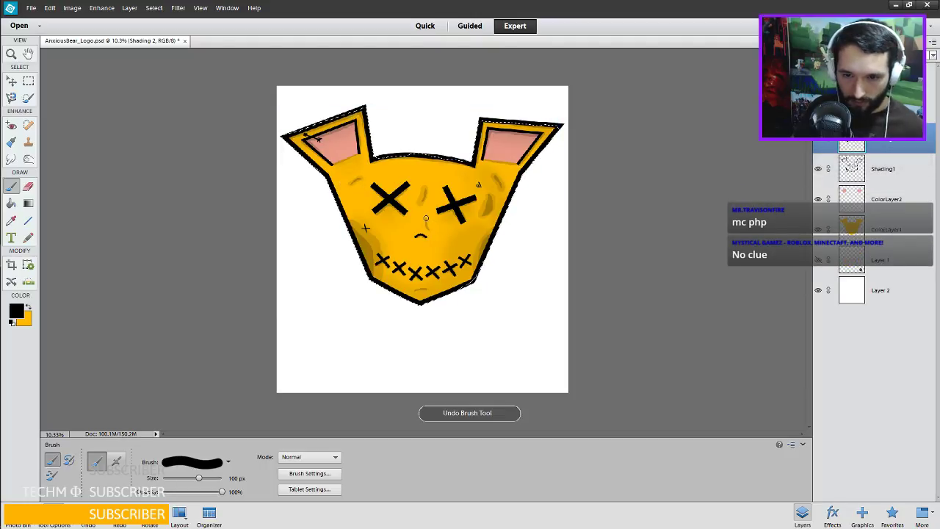
{"action": "left_click_drag", "start_coordinate": [425, 226], "coordinate": [436, 234]}
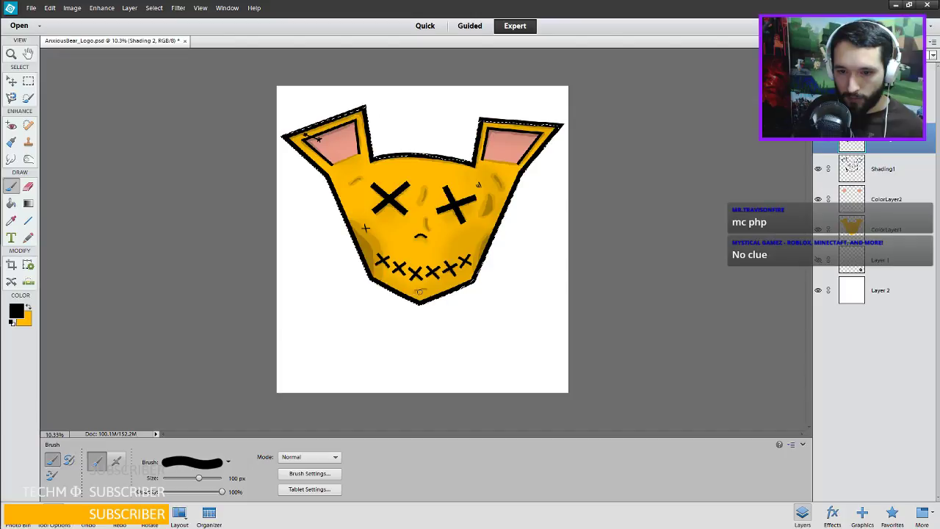
{"action": "key", "text": "ctrl+z"}
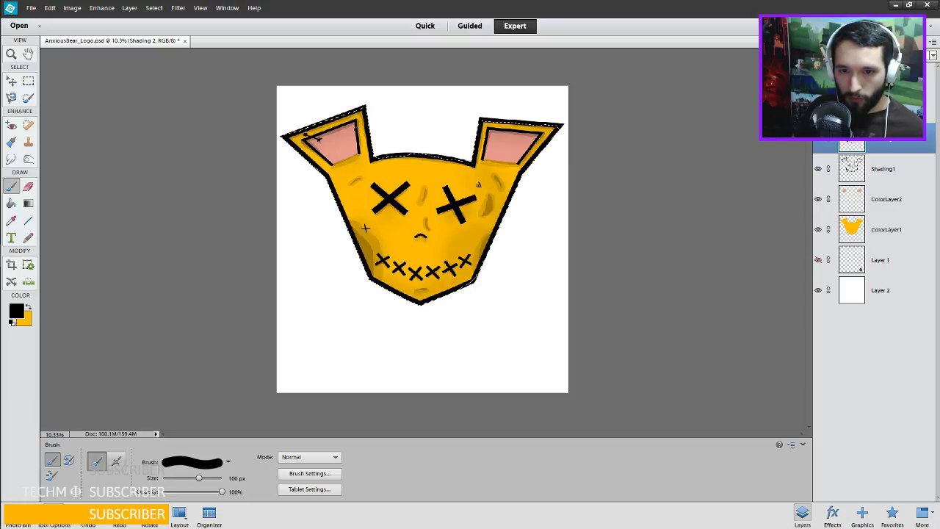
{"action": "key", "text": "ctrl+z"}
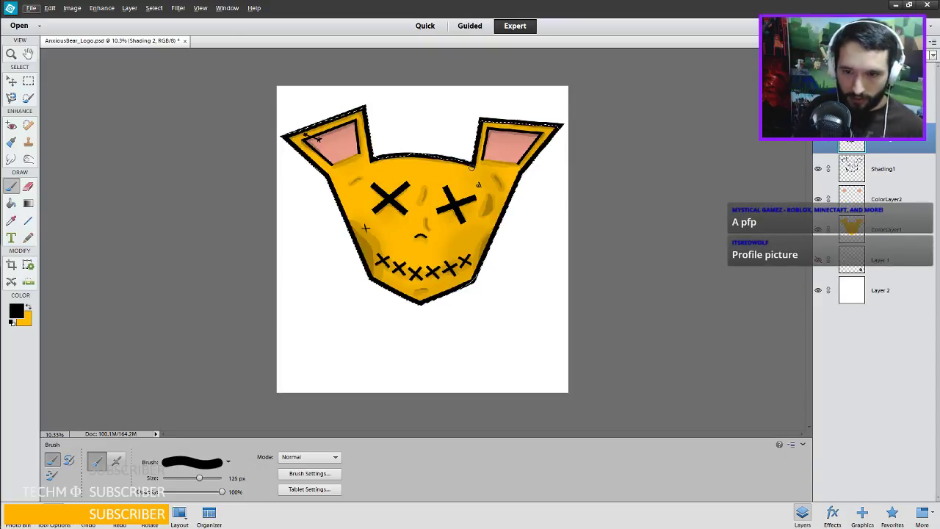
Enlarge the hard brush to 175 px and shade along the right ear and around the X-shaped eyes, undoing unwanted strokes.
{"action": "key", "text": "bracketright"}
{"action": "key", "text": "bracketright"}
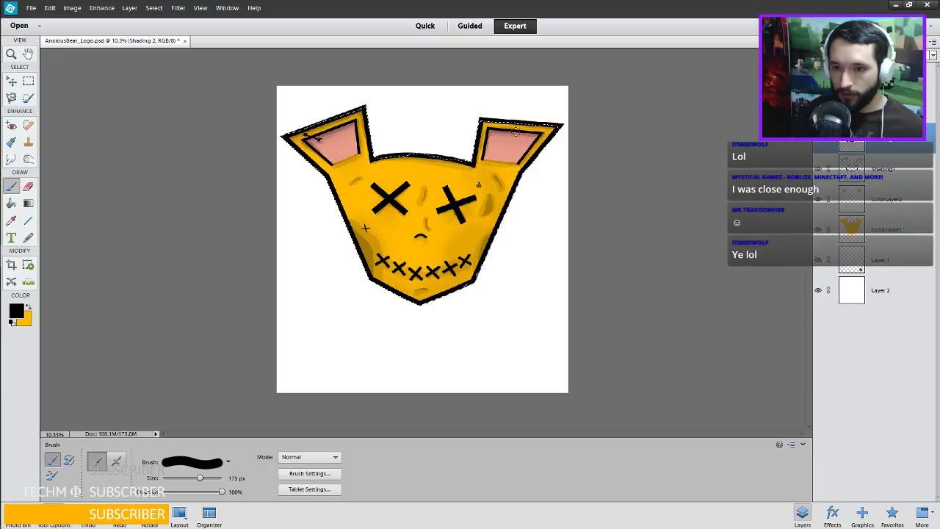
{"action": "left_click_drag", "start_coordinate": [536, 136], "coordinate": [515, 197]}
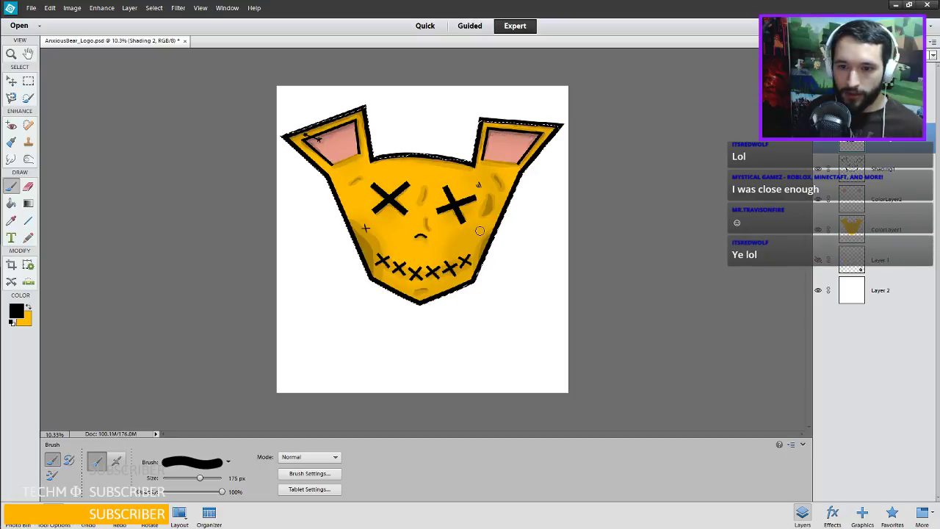
{"action": "left_click_drag", "start_coordinate": [396, 196], "coordinate": [409, 229]}
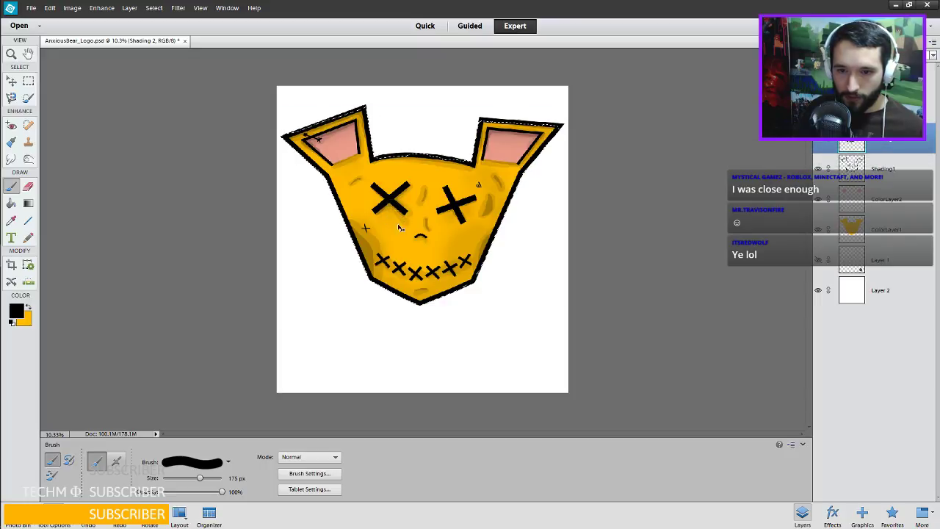
{"action": "key", "text": "ctrl+z"}
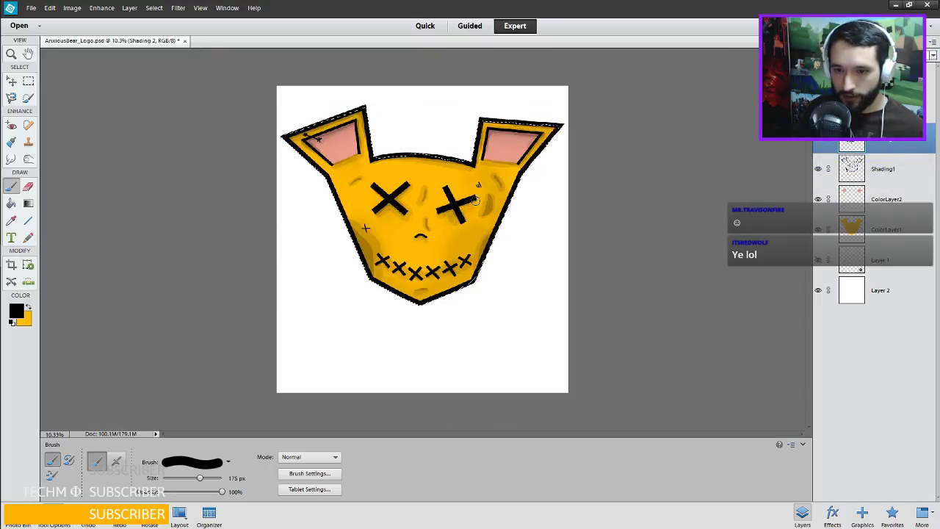
{"action": "key", "text": "ctrl+z"}
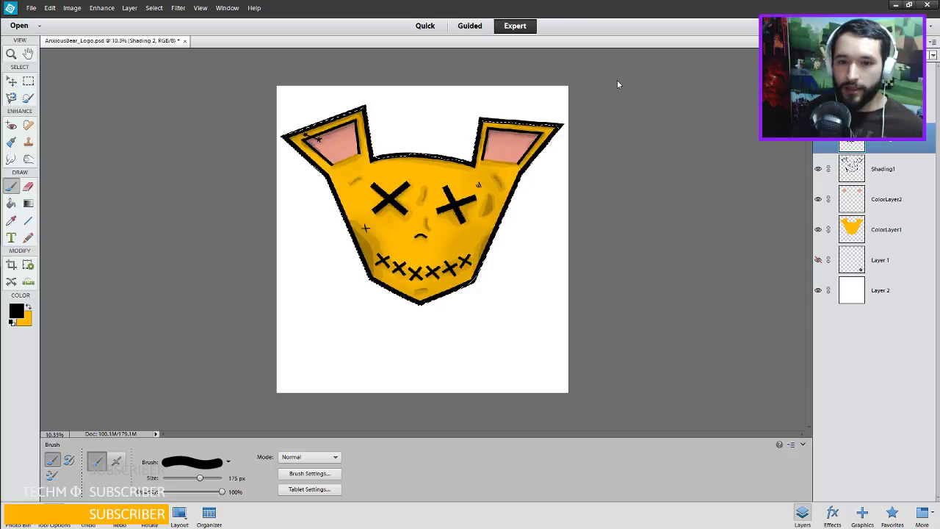
{"action": "key", "text": "alt"}
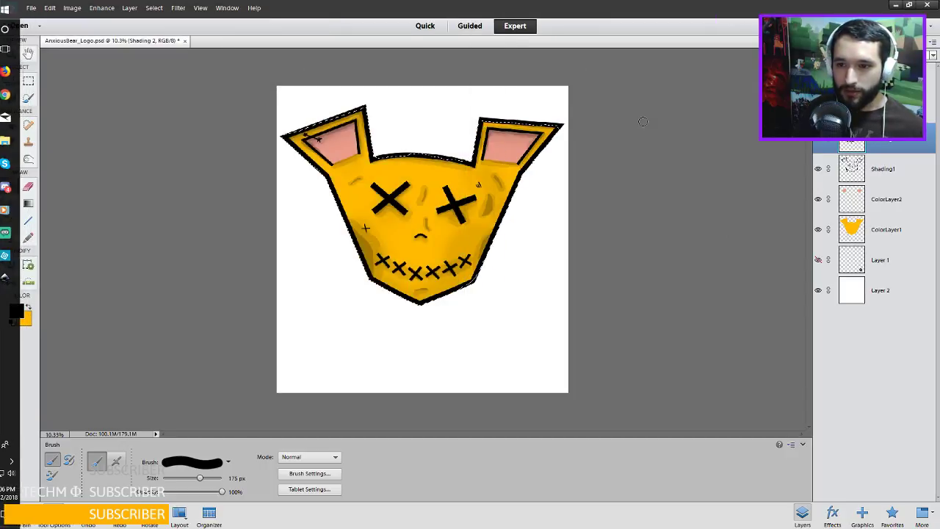
Soften the hard shading on Shading 2 with a Gaussian Blur of about 63 pixels radius and return to the Brush.
{"action": "key", "text": "ctrl+minus"}
{"action": "left_click", "coordinate": [177, 8]}
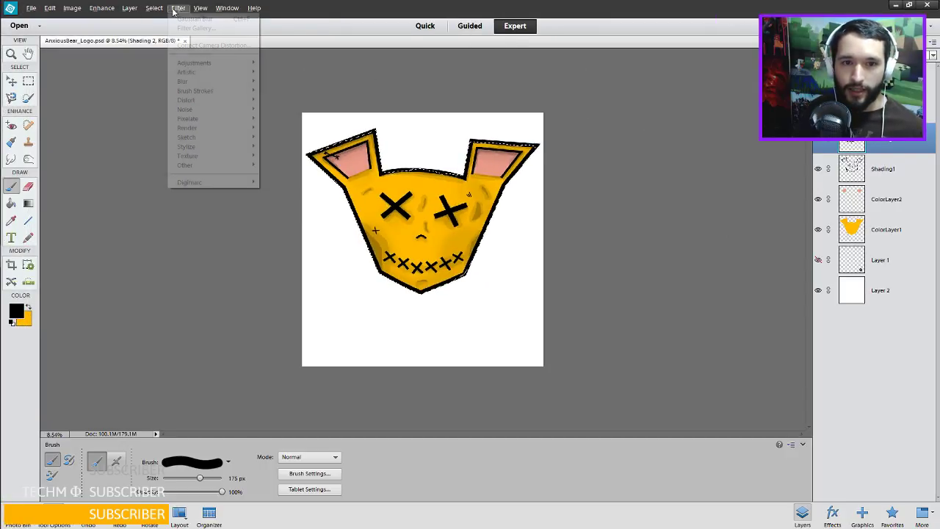
{"action": "mouse_move", "coordinate": [213, 81]}
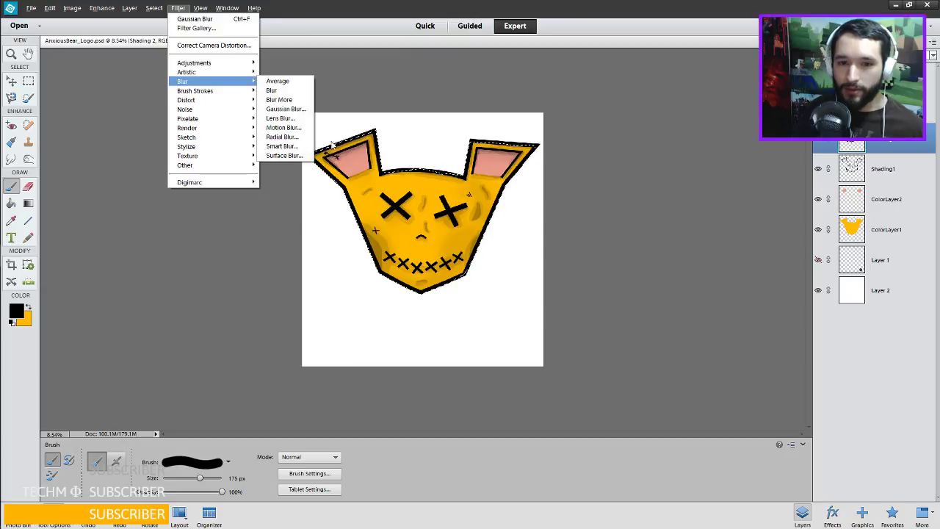
{"action": "left_click", "coordinate": [285, 109]}
{"action": "left_click_drag", "start_coordinate": [194, 275], "coordinate": [216, 273]}
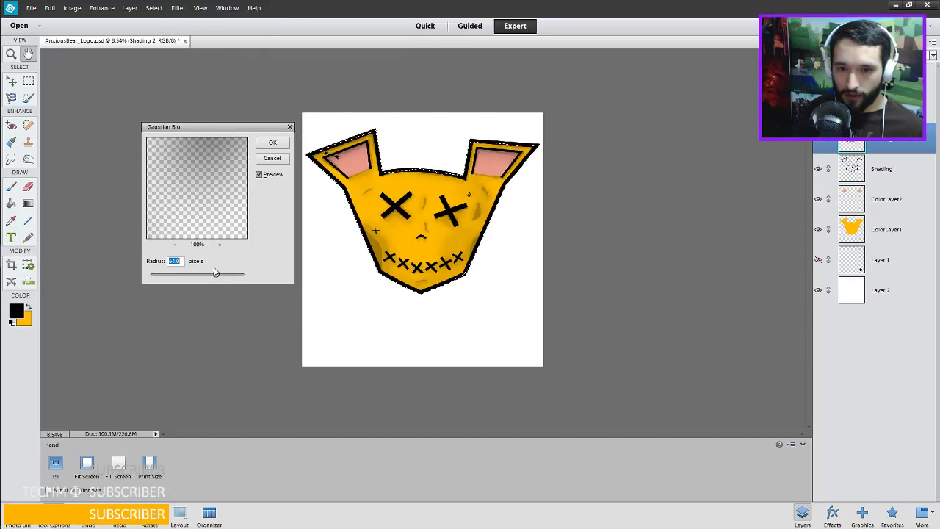
{"action": "mouse_move", "coordinate": [216, 274]}
{"action": "left_mouse_down"}
{"action": "mouse_move", "coordinate": [246, 275]}
{"action": "mouse_move", "coordinate": [203, 275]}
{"action": "mouse_move", "coordinate": [216, 274]}
{"action": "left_mouse_up"}
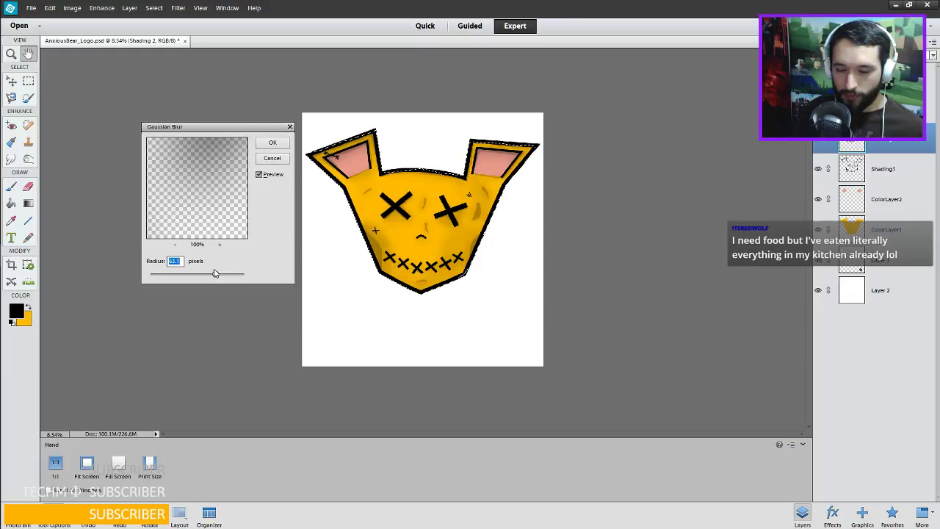
{"action": "key", "text": "Return"}
{"action": "key", "text": "b"}
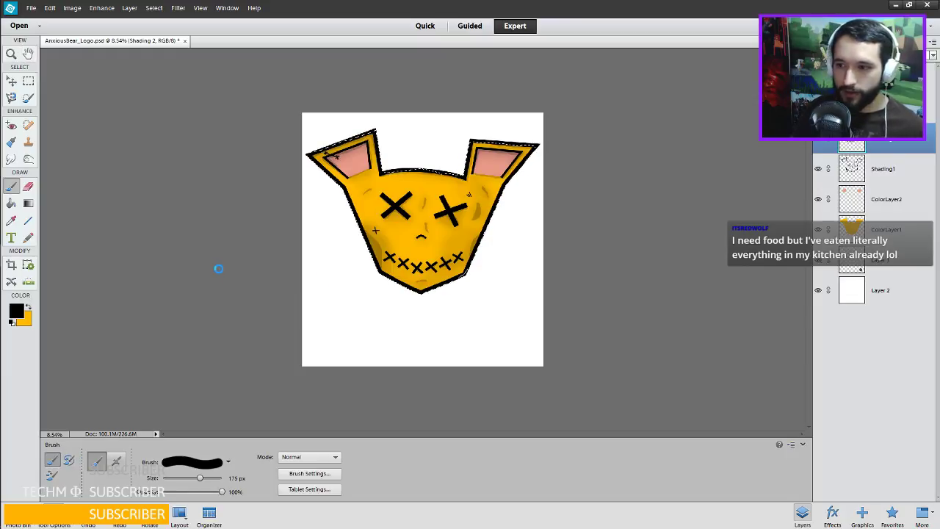
Try a stronger softening by duplicating the Shading1 layer and applying a 65-pixel Gaussian Blur to the copy.
{"action": "left_click", "coordinate": [890, 171]}
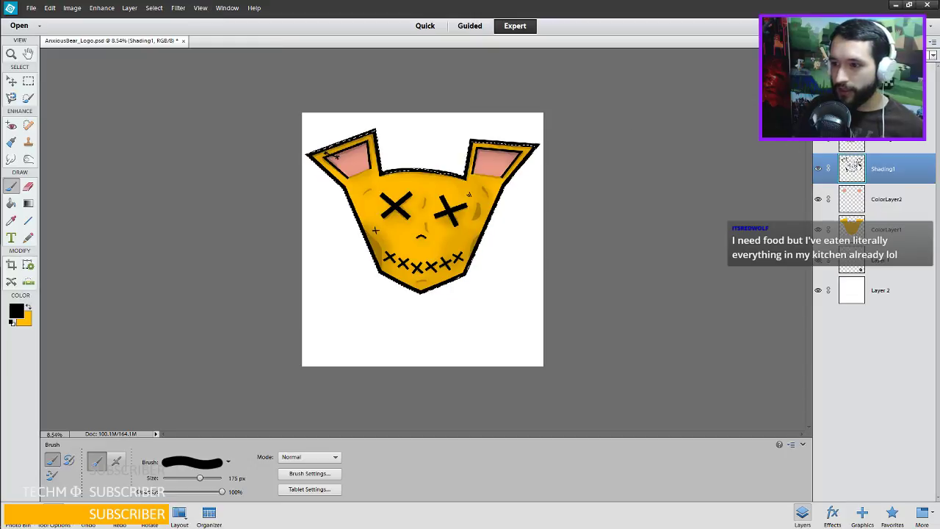
{"action": "key", "text": "ctrl+j"}
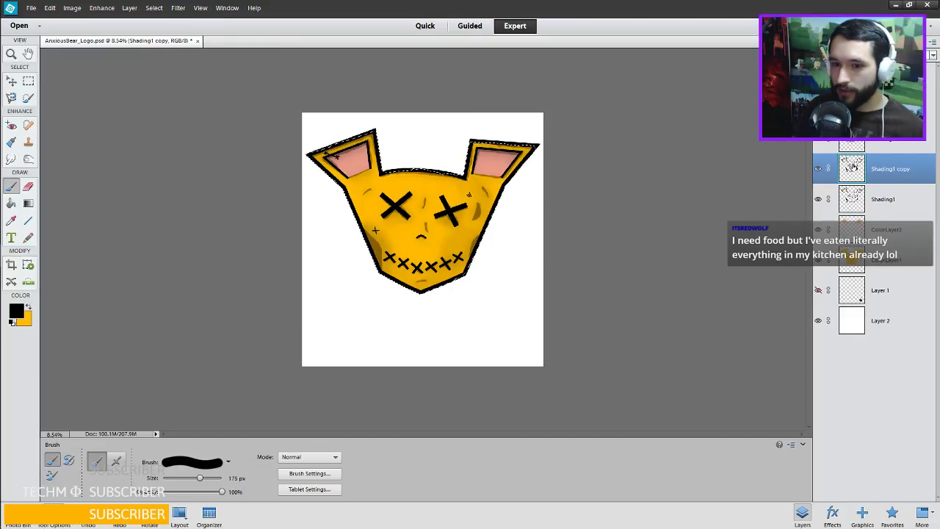
{"action": "left_click", "coordinate": [177, 10]}
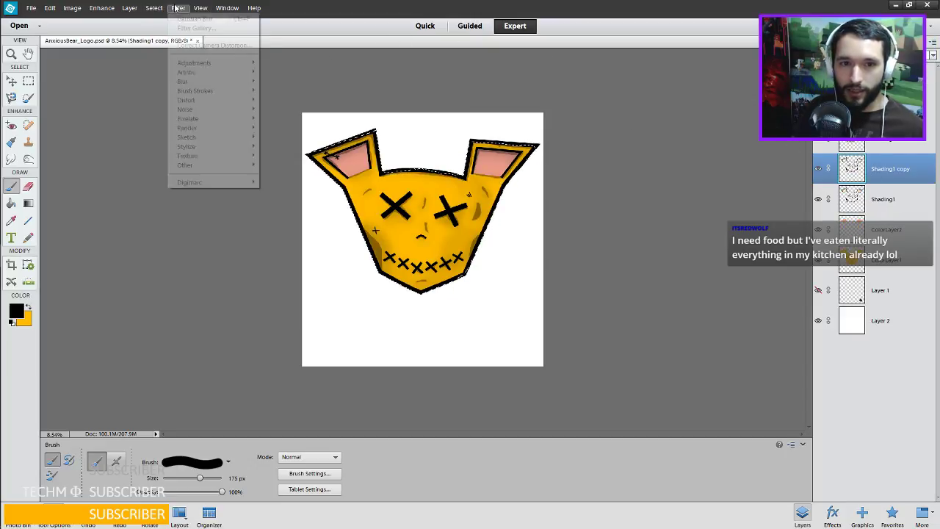
{"action": "mouse_move", "coordinate": [195, 81]}
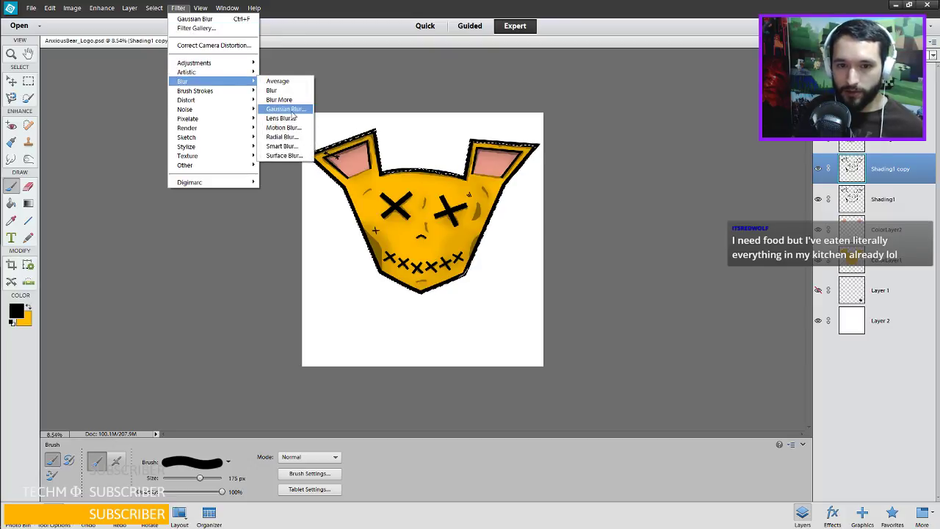
{"action": "left_click", "coordinate": [283, 112]}
{"action": "mouse_move", "coordinate": [216, 273]}
{"action": "left_mouse_down"}
{"action": "mouse_move", "coordinate": [237, 273]}
{"action": "mouse_move", "coordinate": [212, 273]}
{"action": "left_mouse_up"}
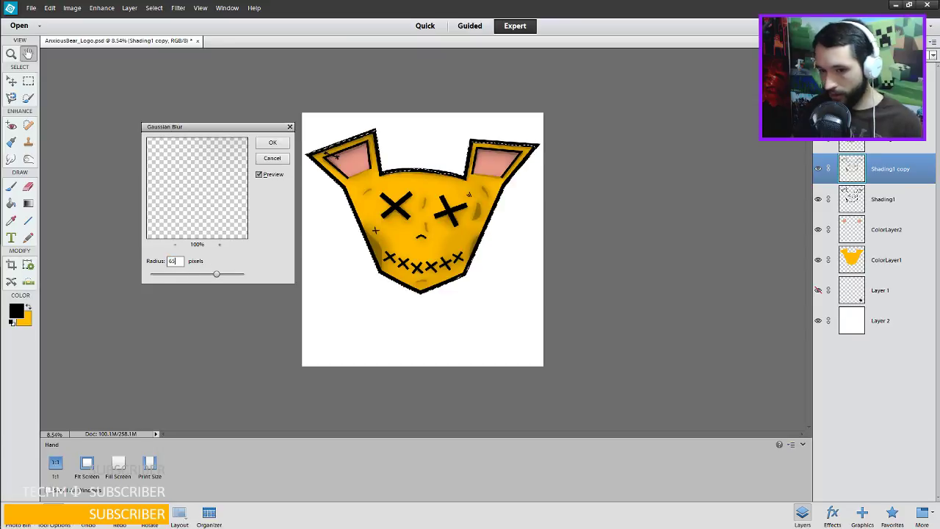
{"action": "key", "text": "Return"}
{"action": "key", "text": "b"}
Compare the blurred copy with Shading1 hidden and shown, discard the copy and clear the selection around the bear's head.
{"action": "left_click", "coordinate": [818, 199]}
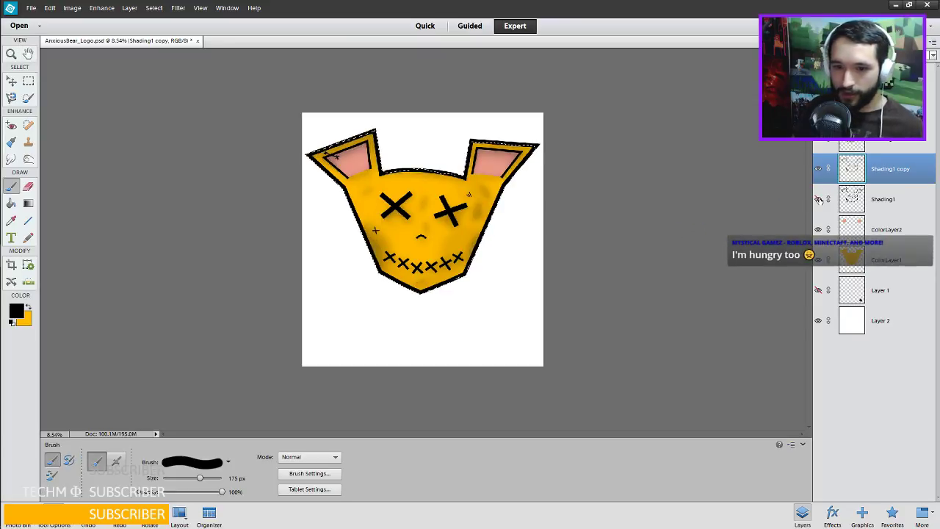
{"action": "left_click", "coordinate": [818, 199]}
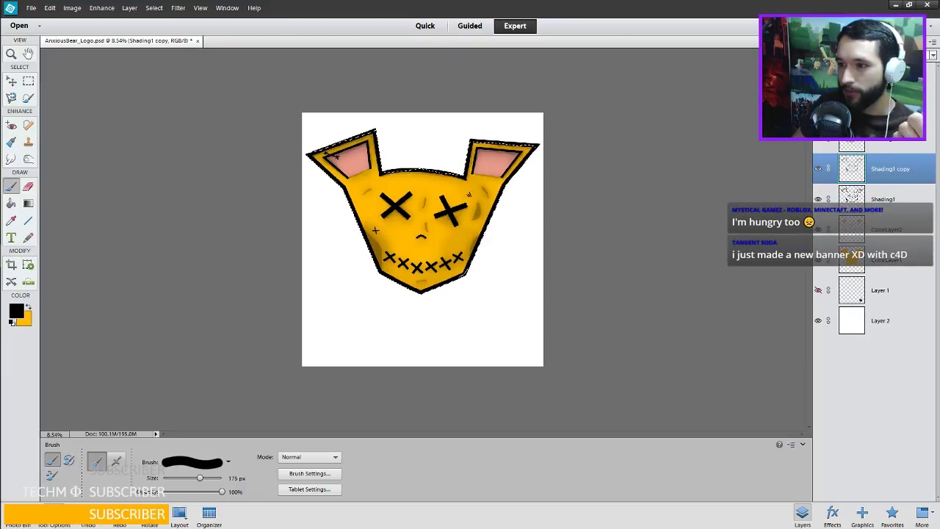
{"action": "key", "text": "Delete"}
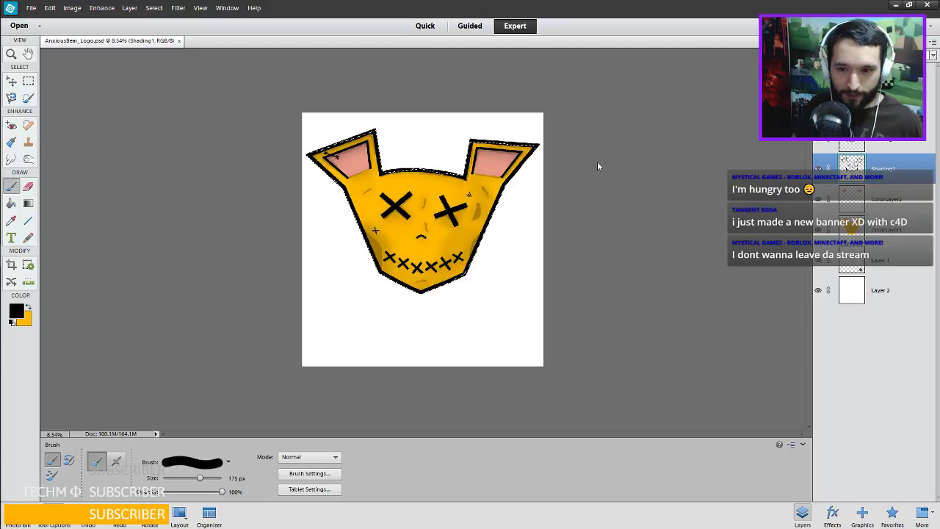
{"action": "key", "text": "ctrl+d"}
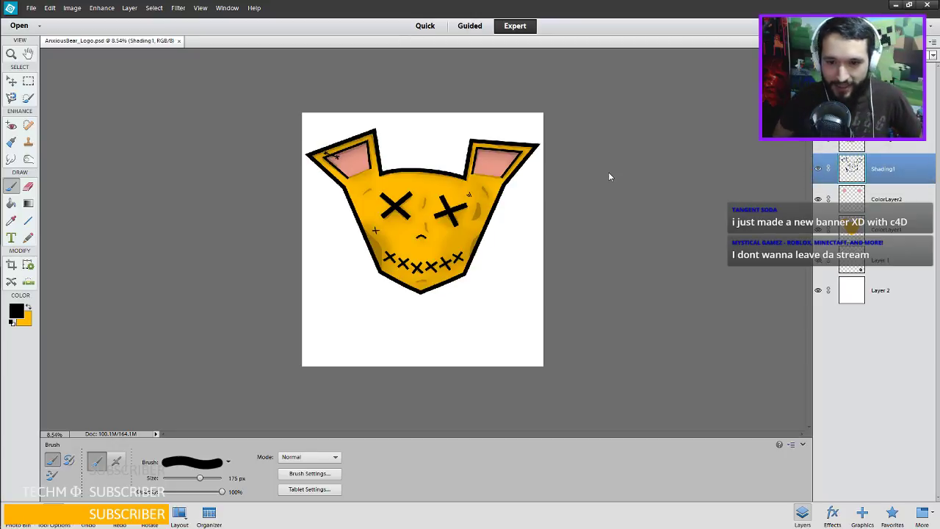